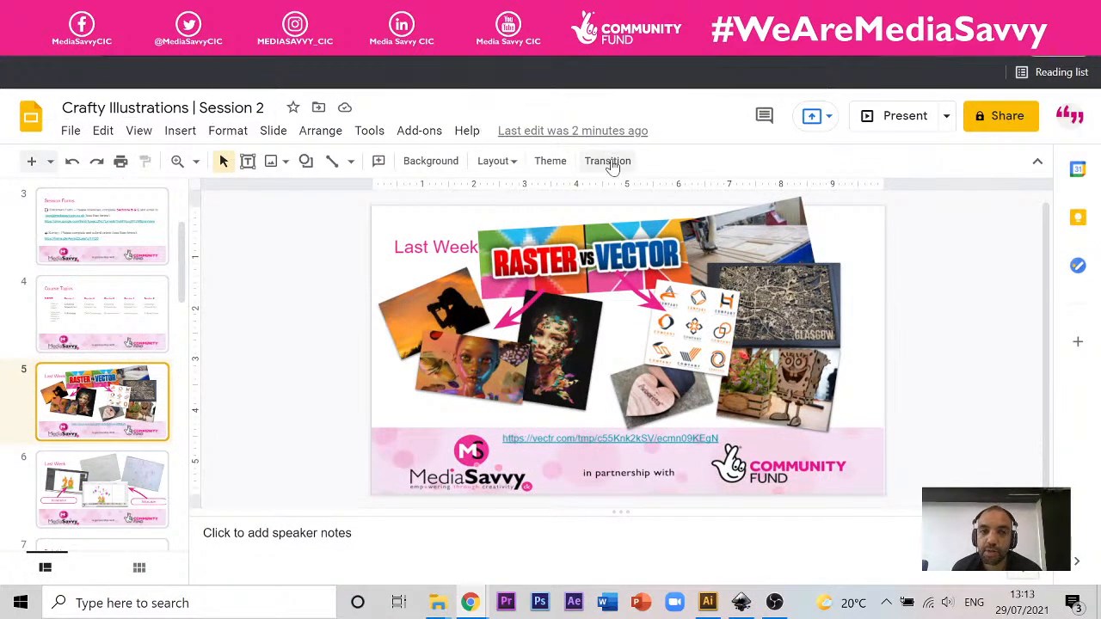
Step: Switch to the tomato document in Illustrator and move the reference tomato photo slightly up and away from the artboard
click(550, 15)
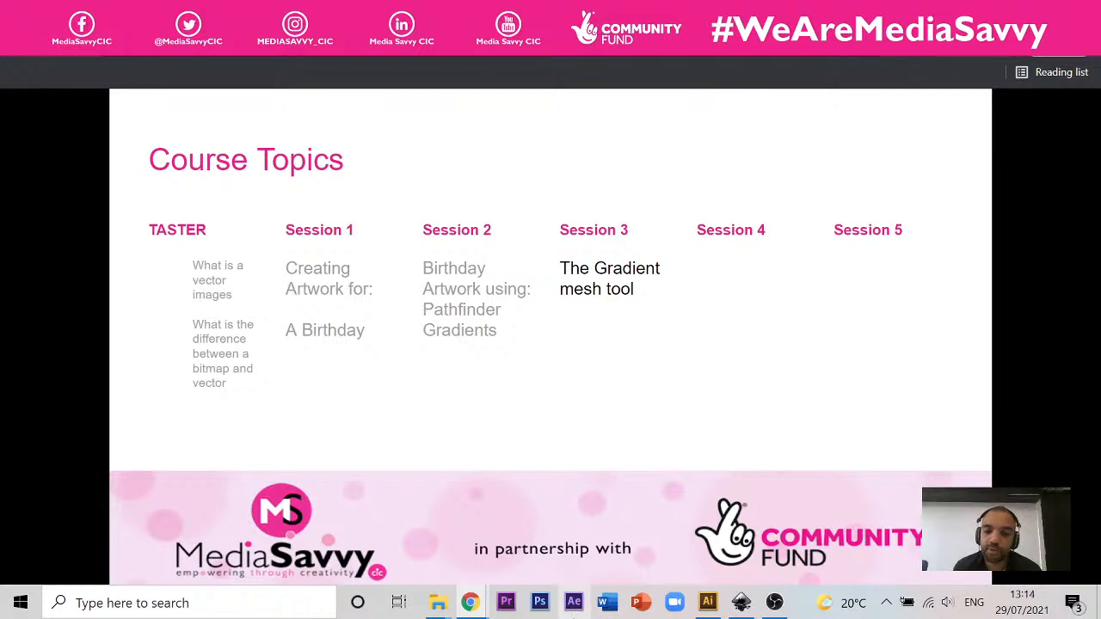
click(708, 604)
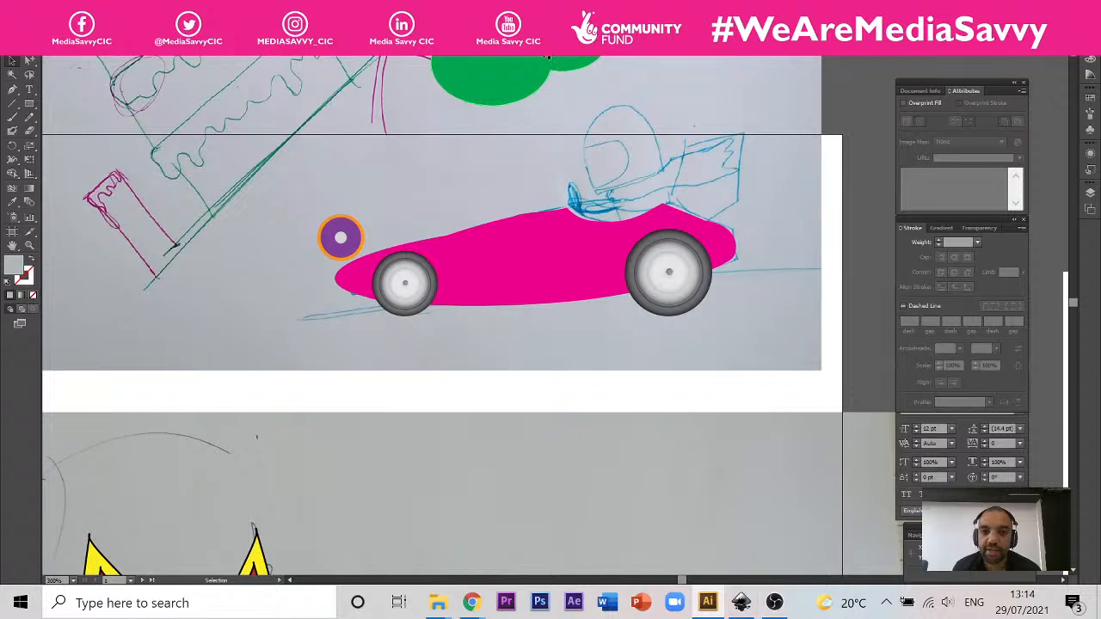
click(559, 48)
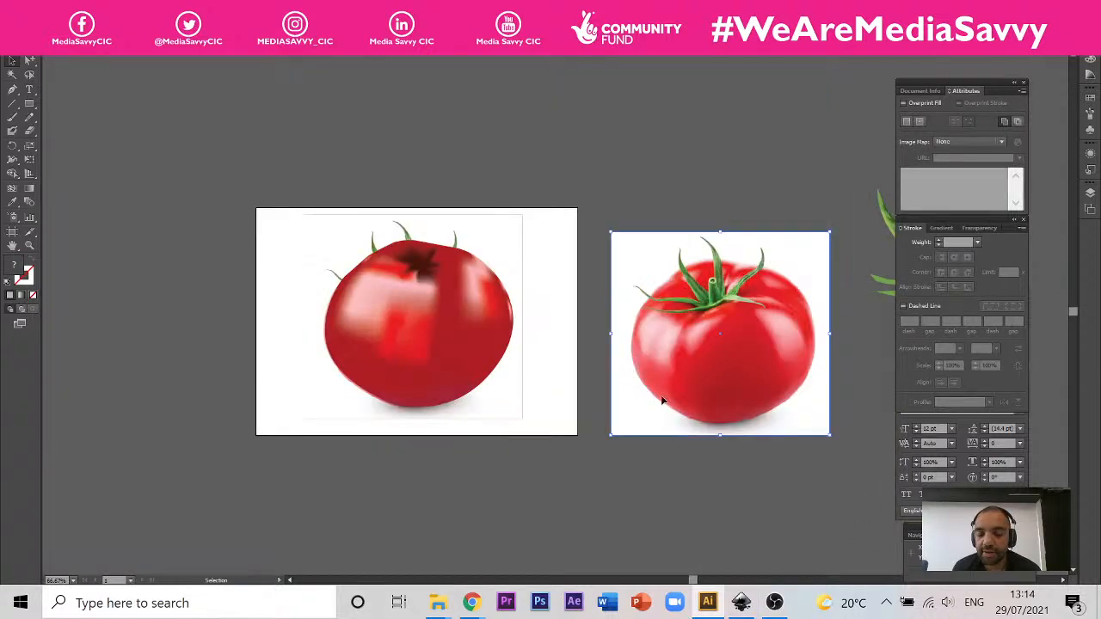
drag(789, 312, 807, 280)
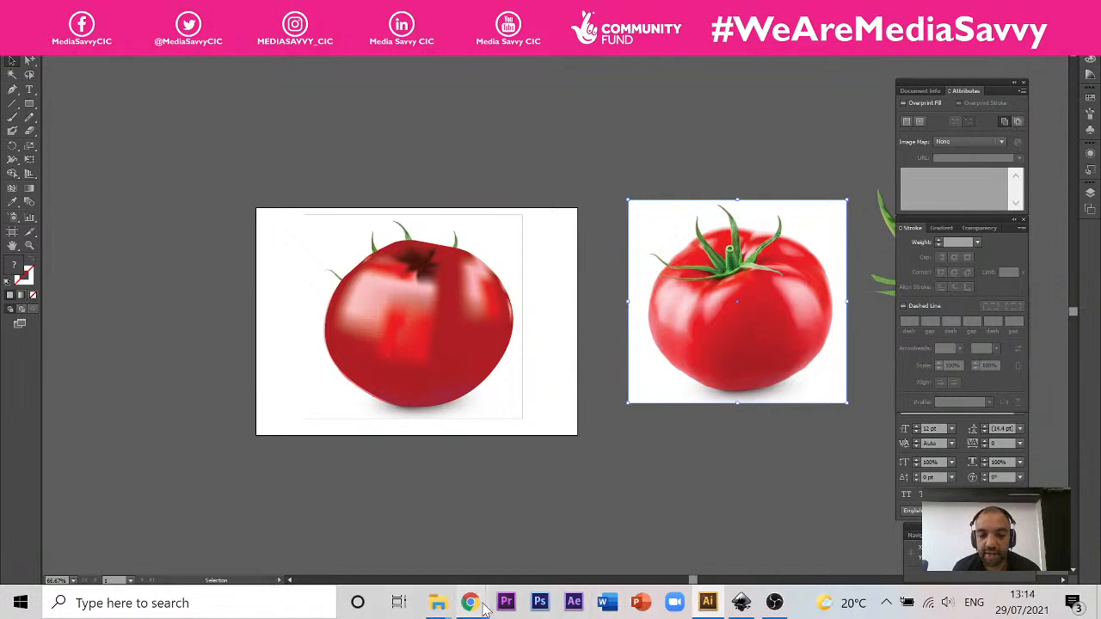
Step: Show the Course Topics slide in Google Slides and bring up the race car artwork document in Illustrator
mouse_move(471, 602)
click(516, 538)
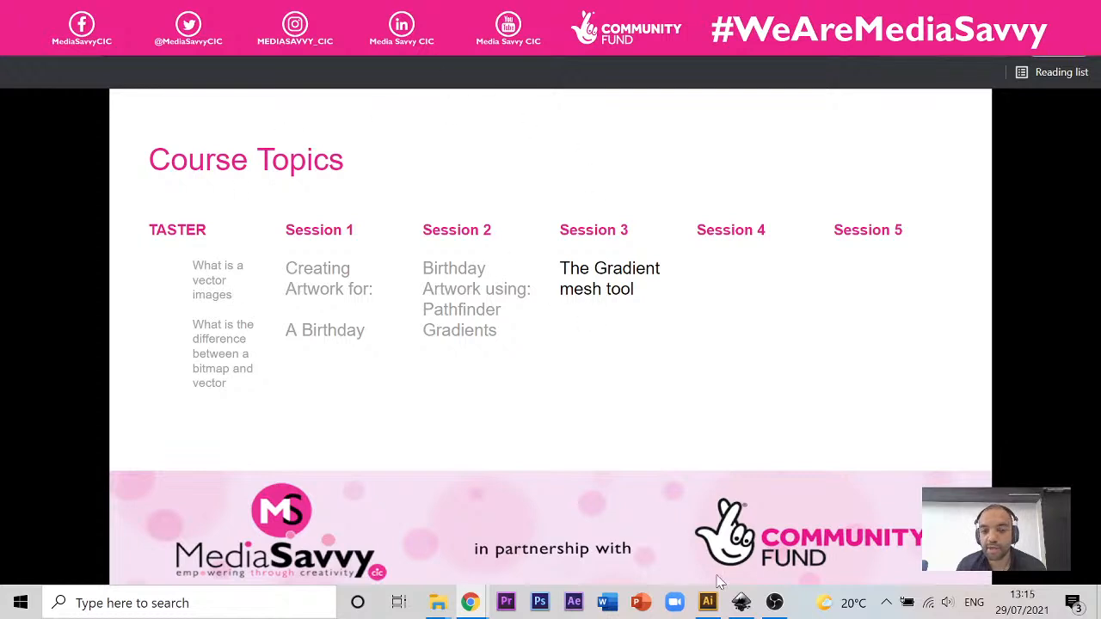
click(708, 602)
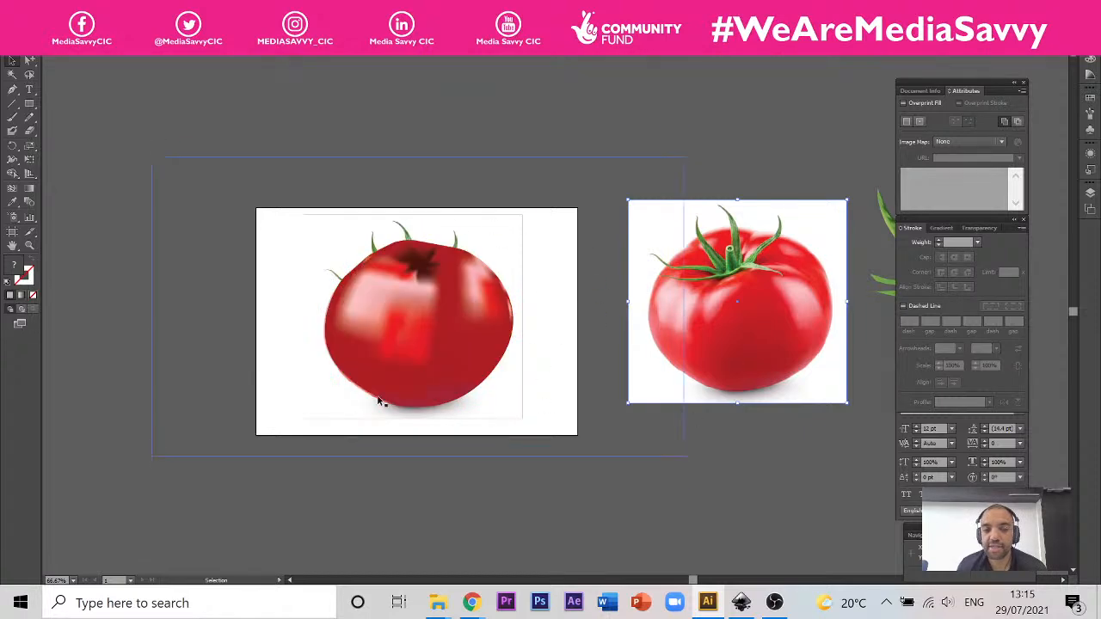
click(370, 50)
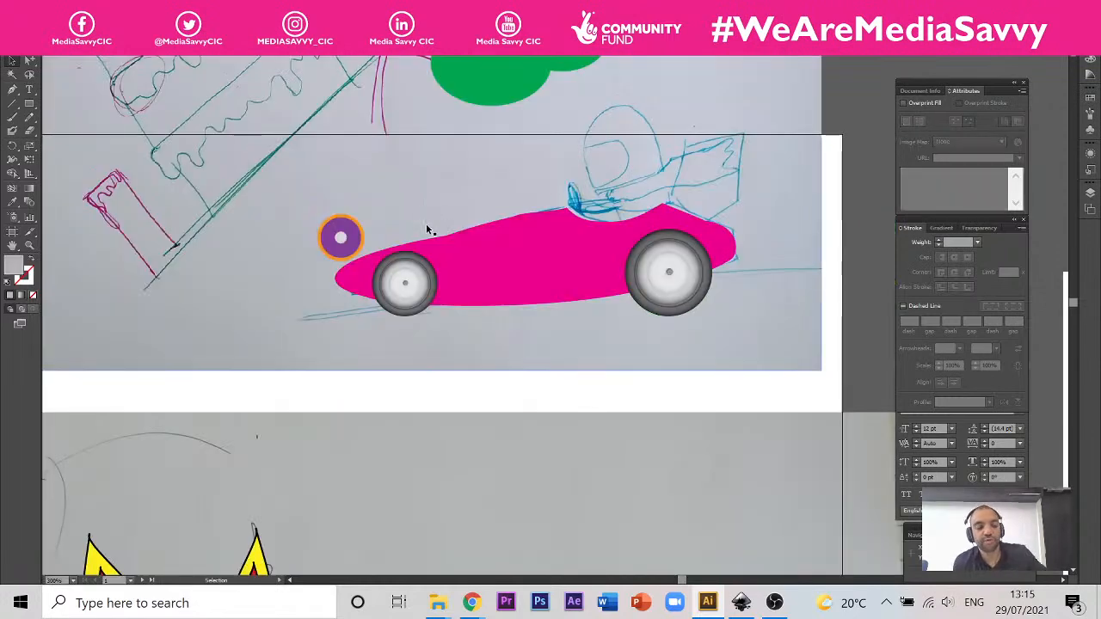
Step: Examine the birthday cake and flower sketches, the orange 70 candles and the pink race car with gradient wheels
scroll(474, 258, down, 4)
scroll(471, 184, up, 2)
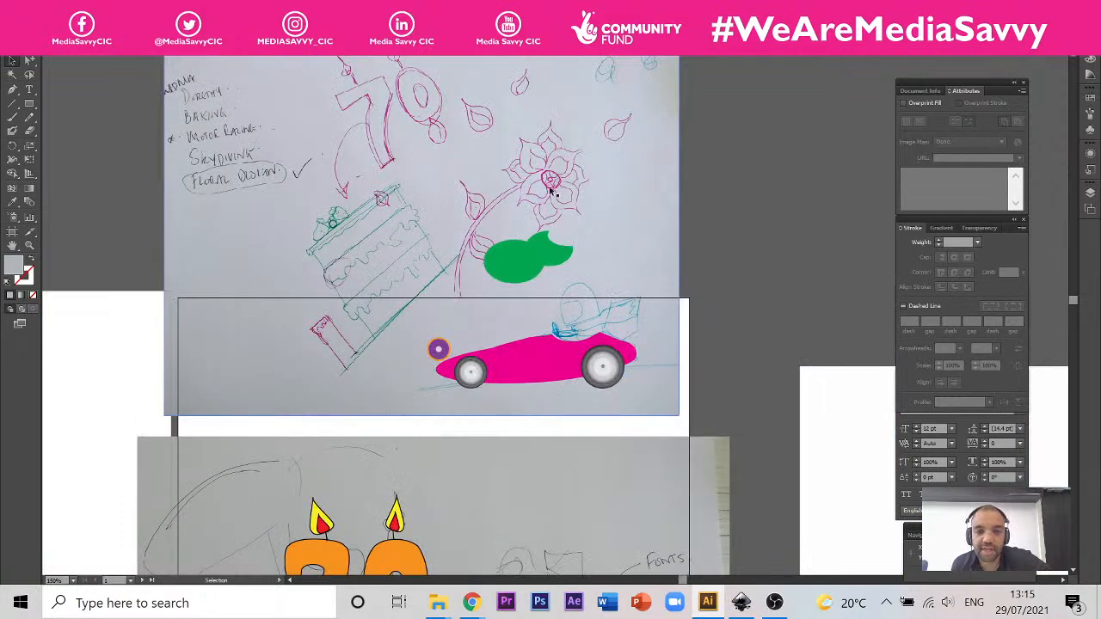
scroll(486, 255, up, 1)
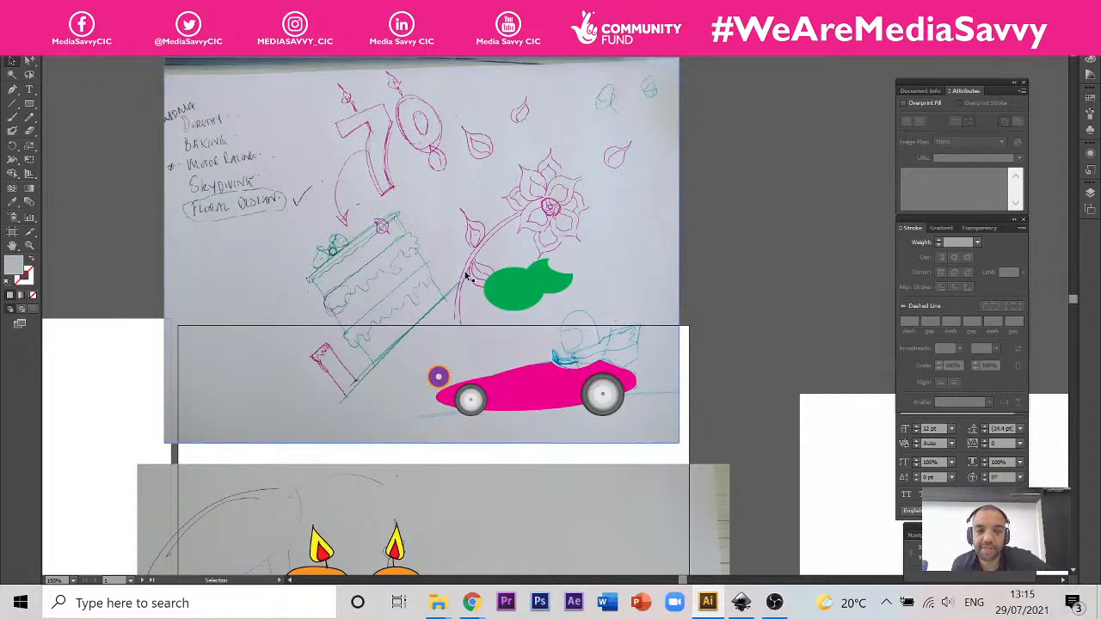
scroll(375, 167, down, 3)
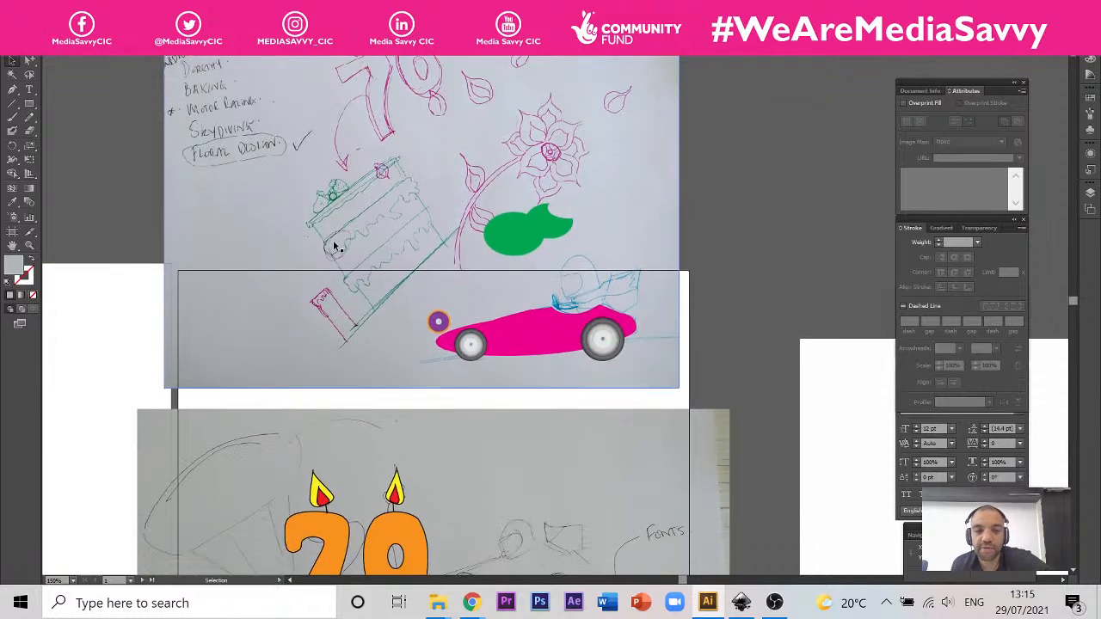
scroll(375, 263, down, 5)
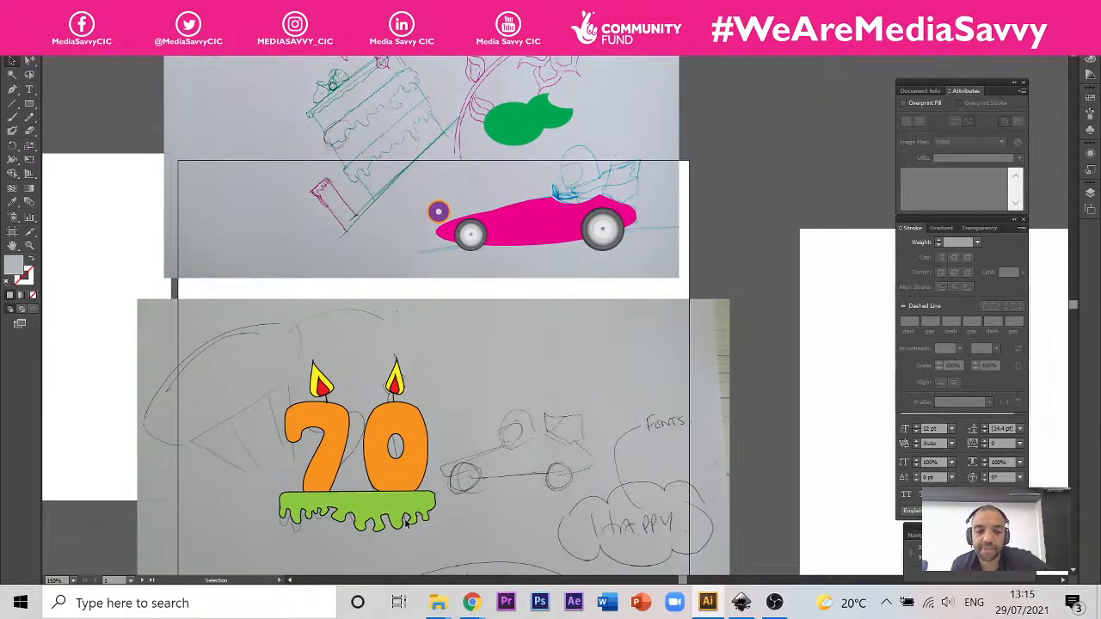
scroll(406, 522, up, 1)
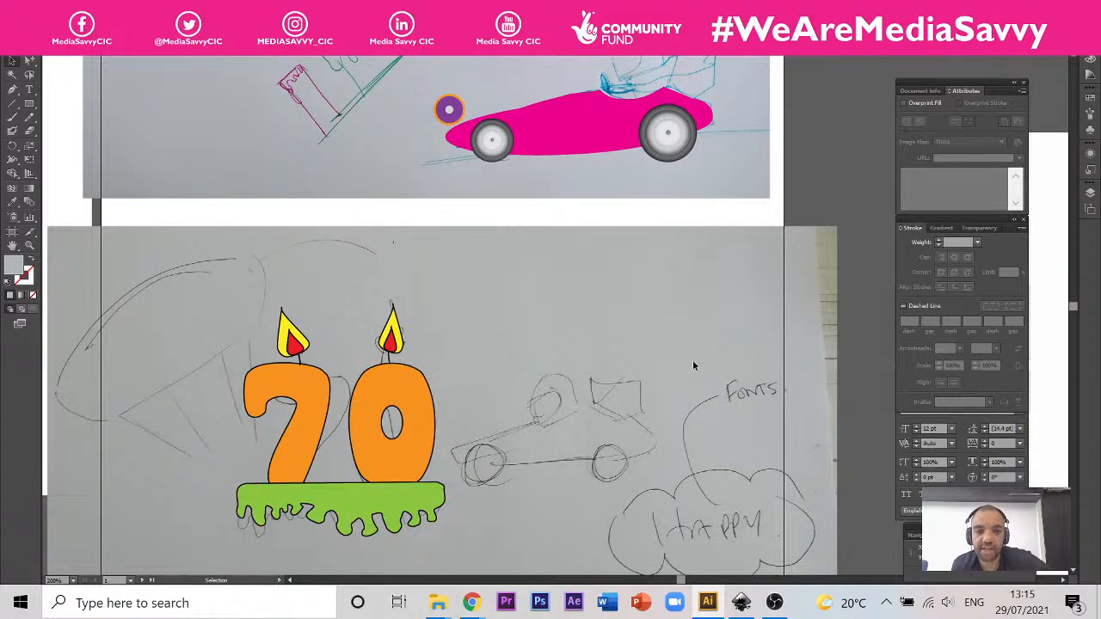
scroll(694, 366, up, 5)
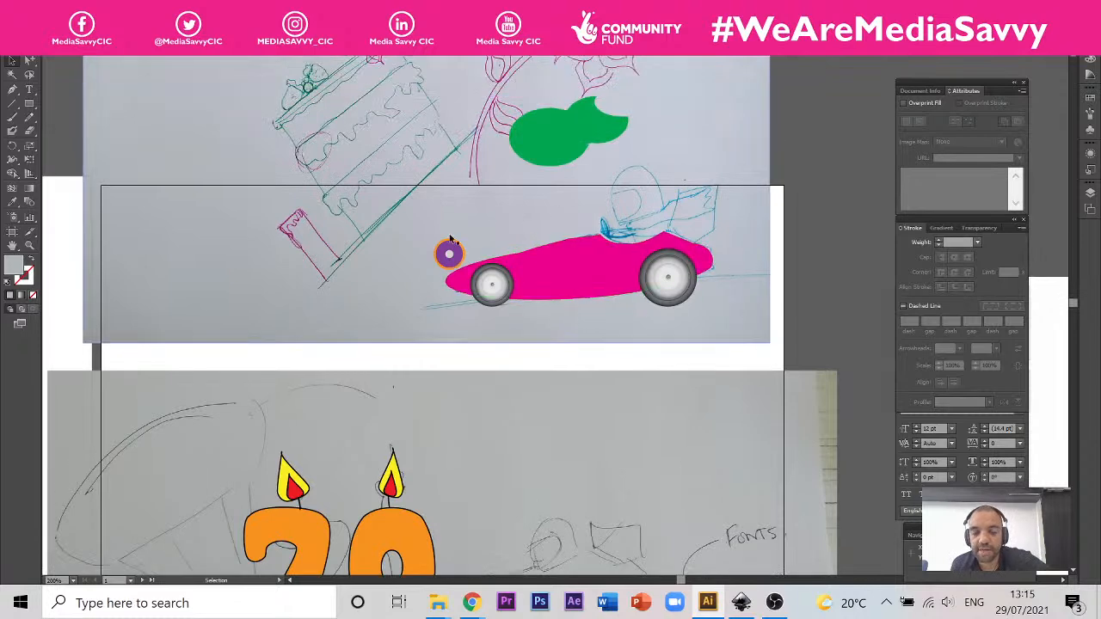
scroll(736, 232, up, 2)
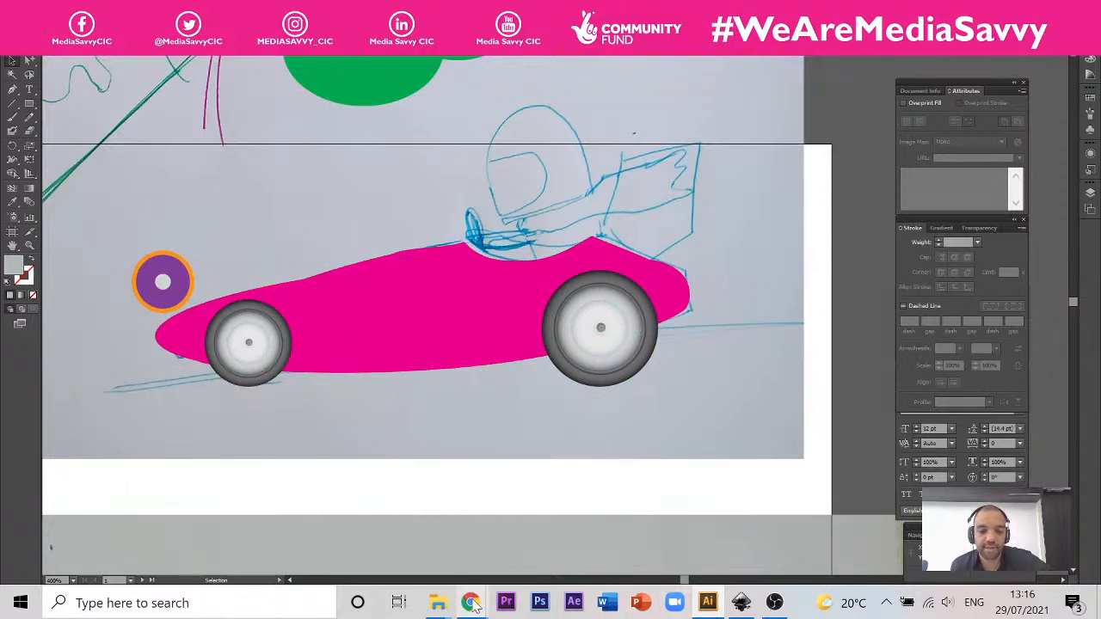
Step: Switch back to the Crafty Illustrations Session 3 presentation in Chrome to view its Course Topics slide
mouse_move(472, 603)
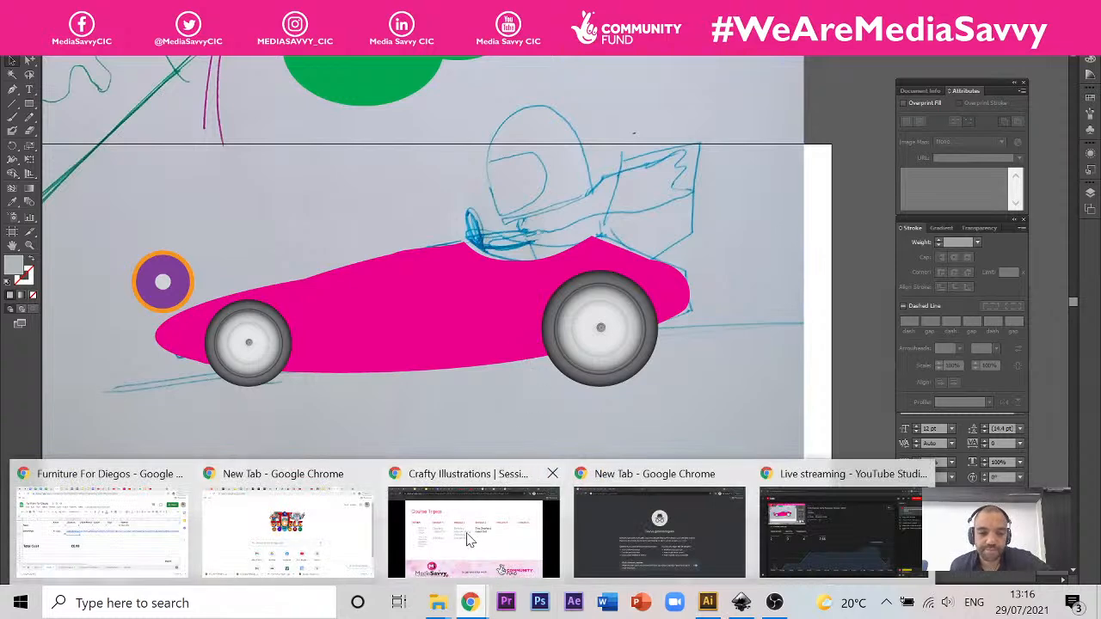
mouse_move(472, 539)
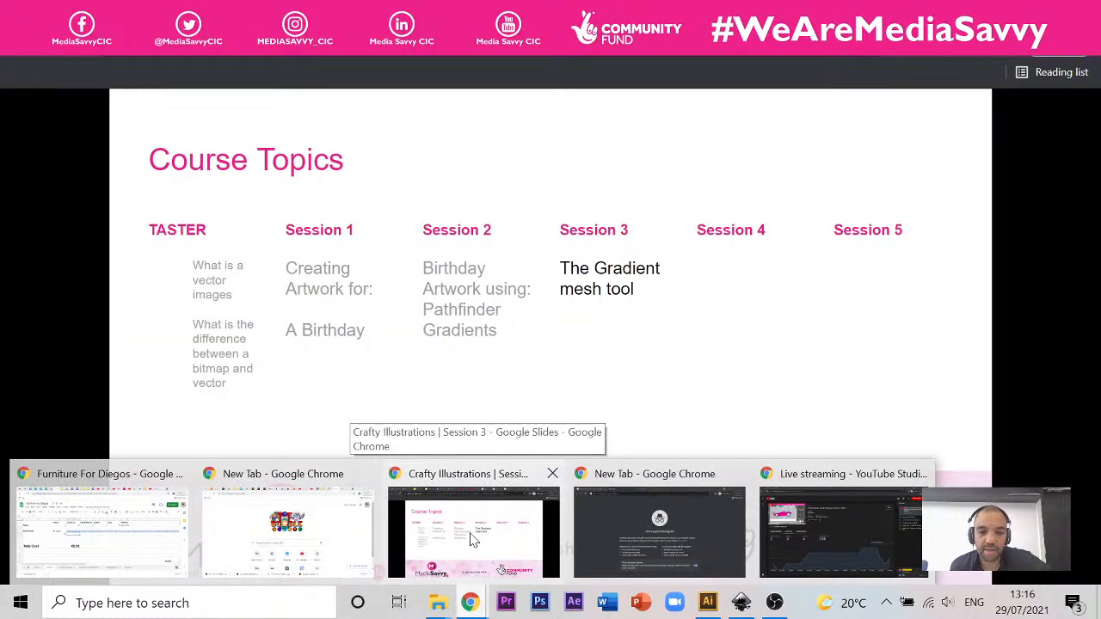
click(472, 539)
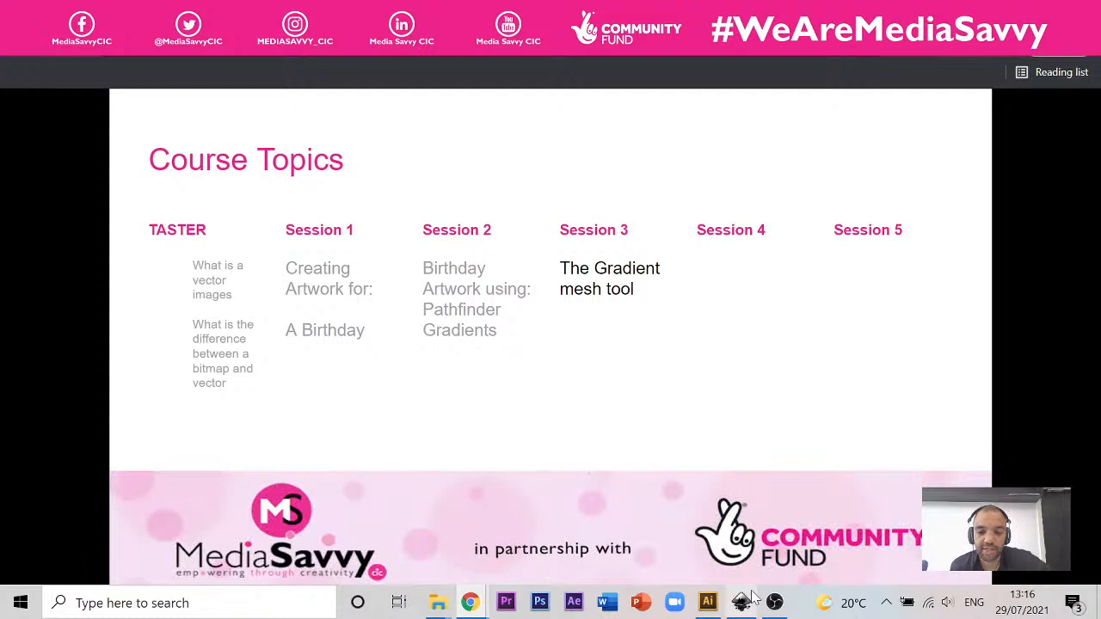
Step: Return to the Artwork From Illustrator.ai document and examine the pink race car against the sketches around it
mouse_move(707, 593)
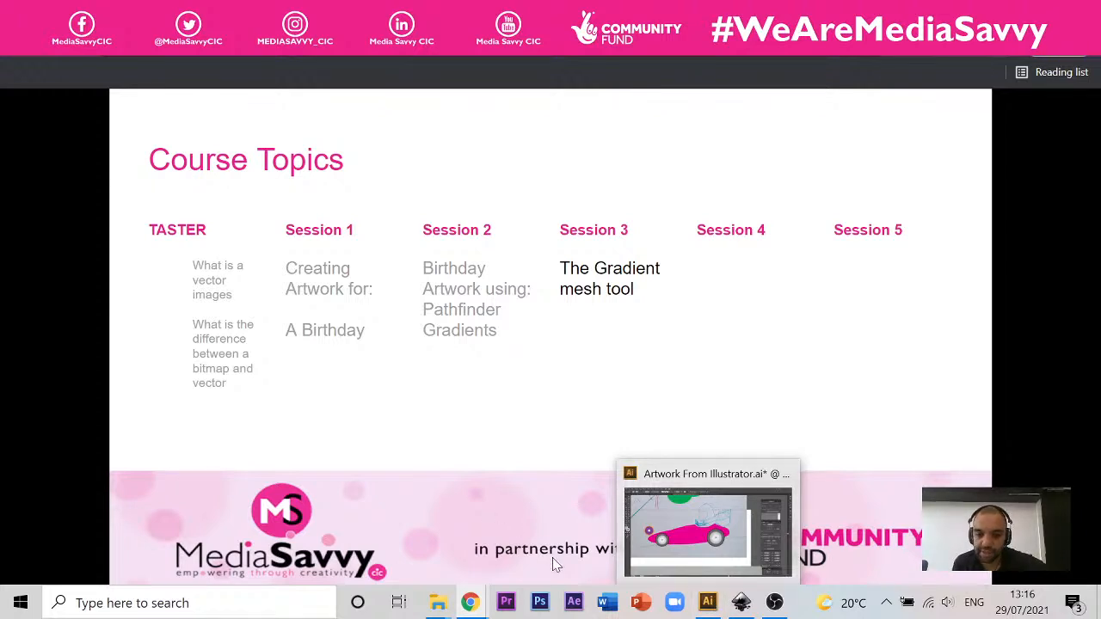
click(704, 499)
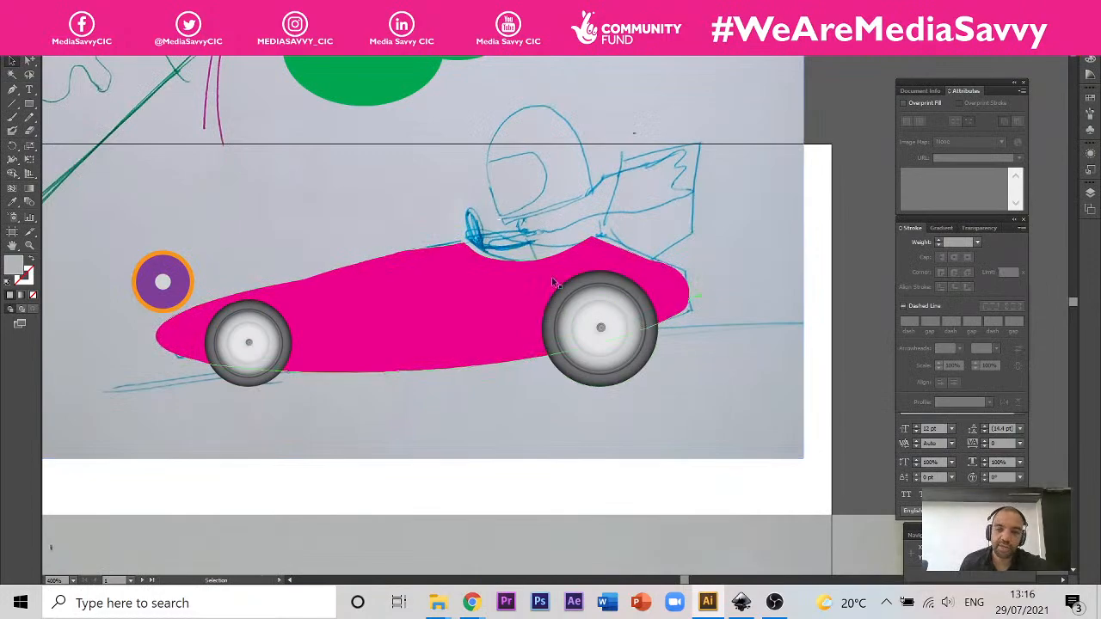
scroll(607, 310, down, 2)
scroll(607, 308, down, 3)
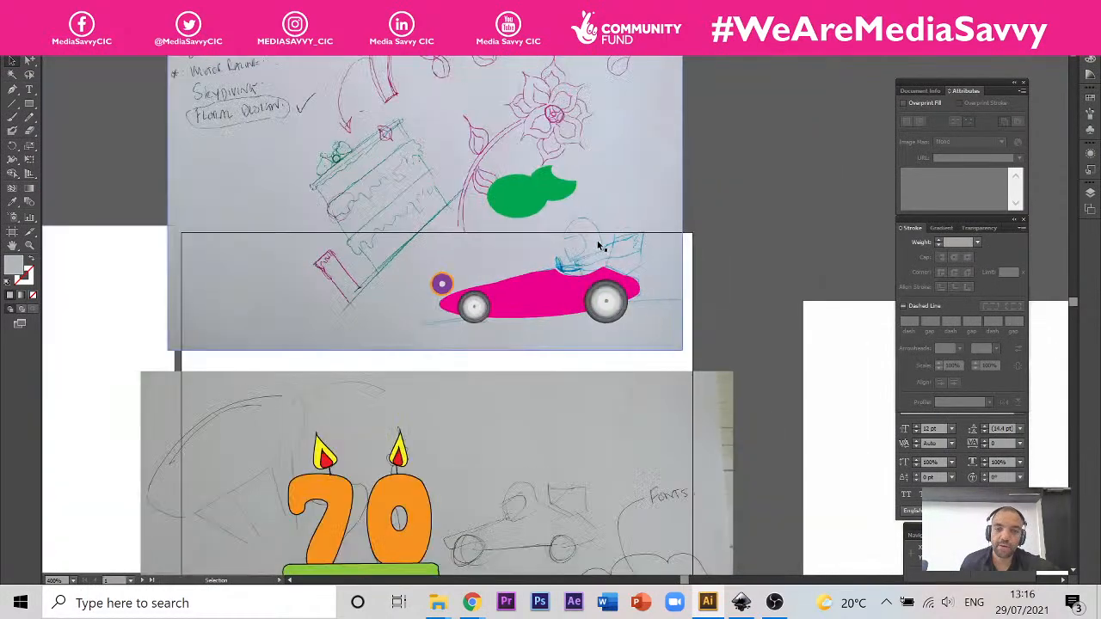
scroll(605, 242, up, 2)
scroll(605, 242, up, 2)
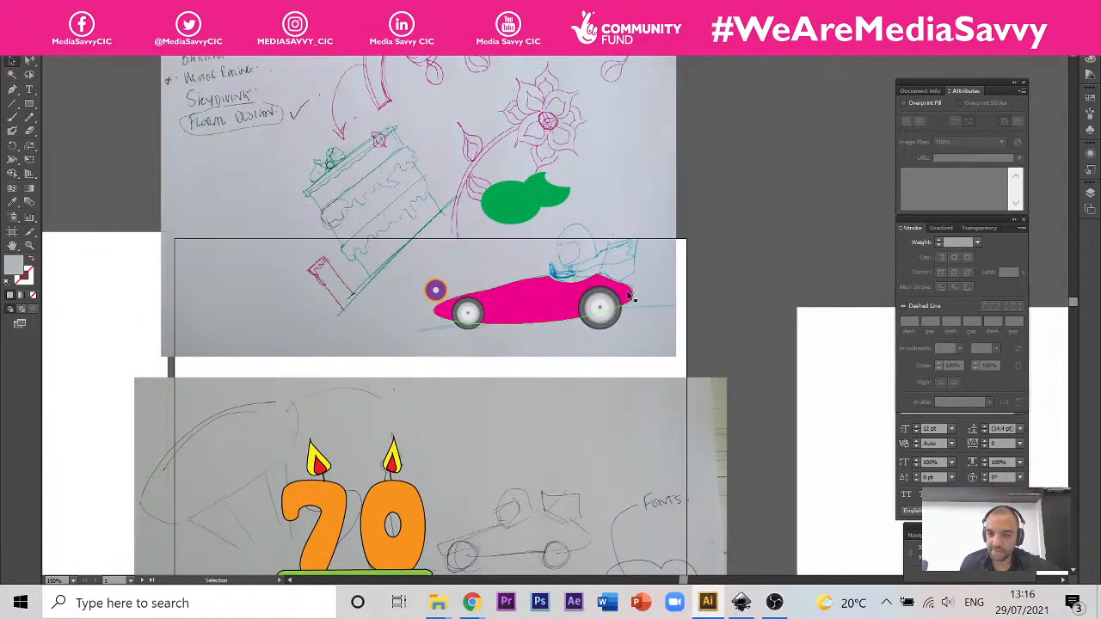
scroll(632, 297, up, 2)
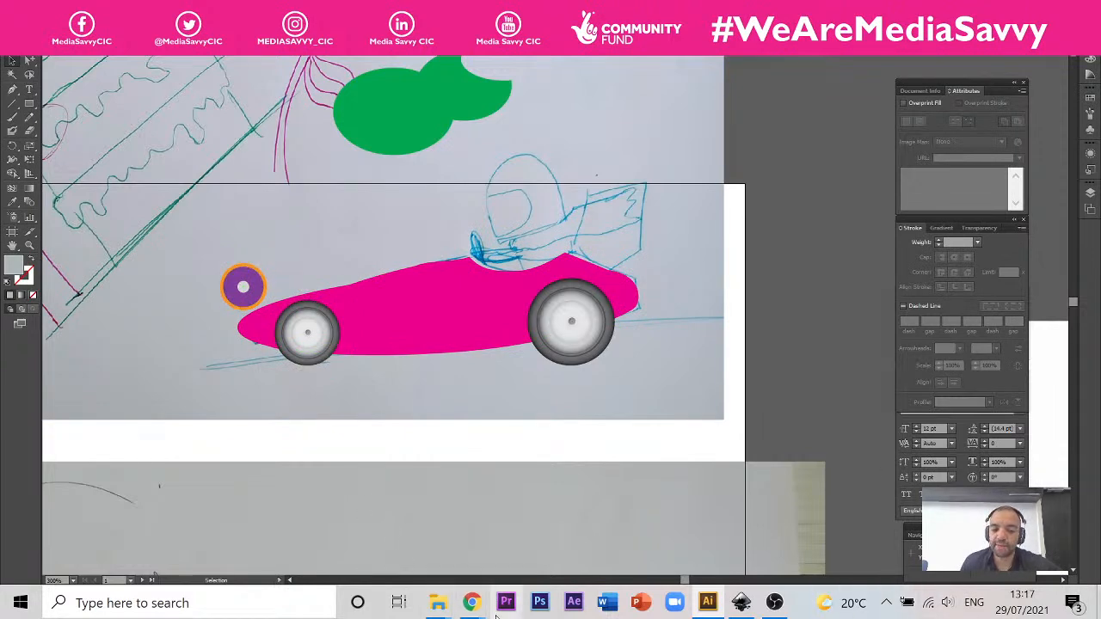
mouse_move(488, 613)
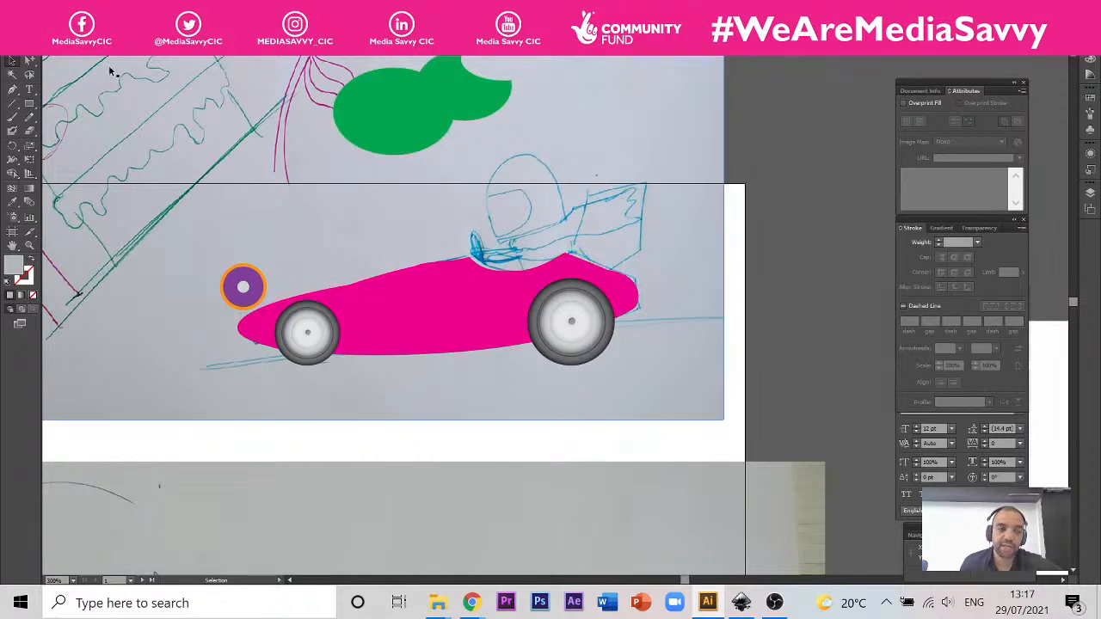
click(29, 103)
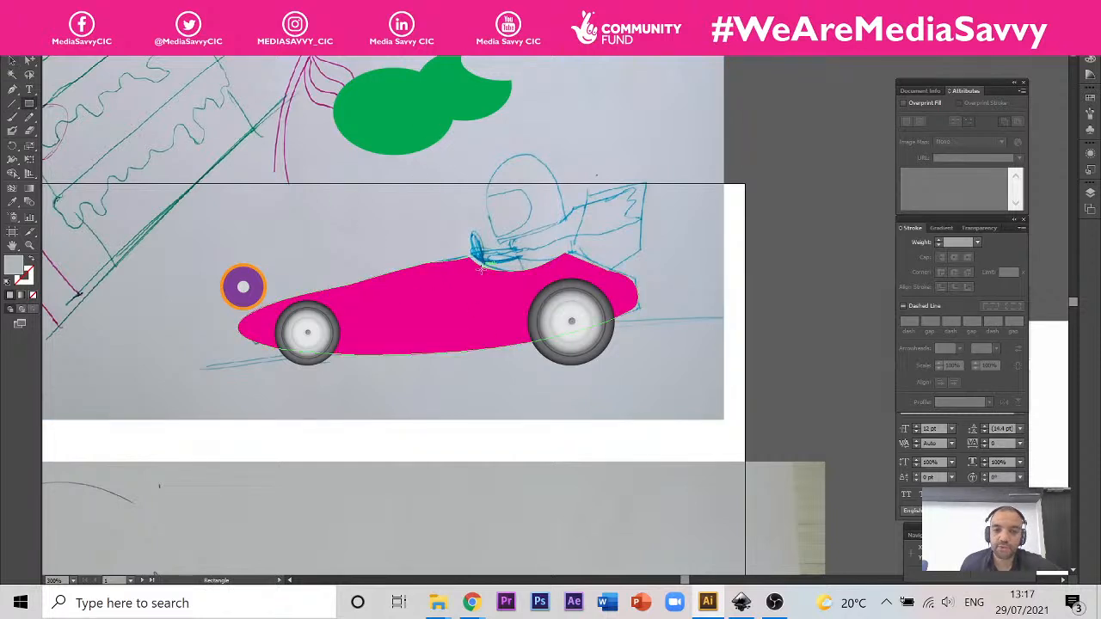
drag(437, 303, 651, 306)
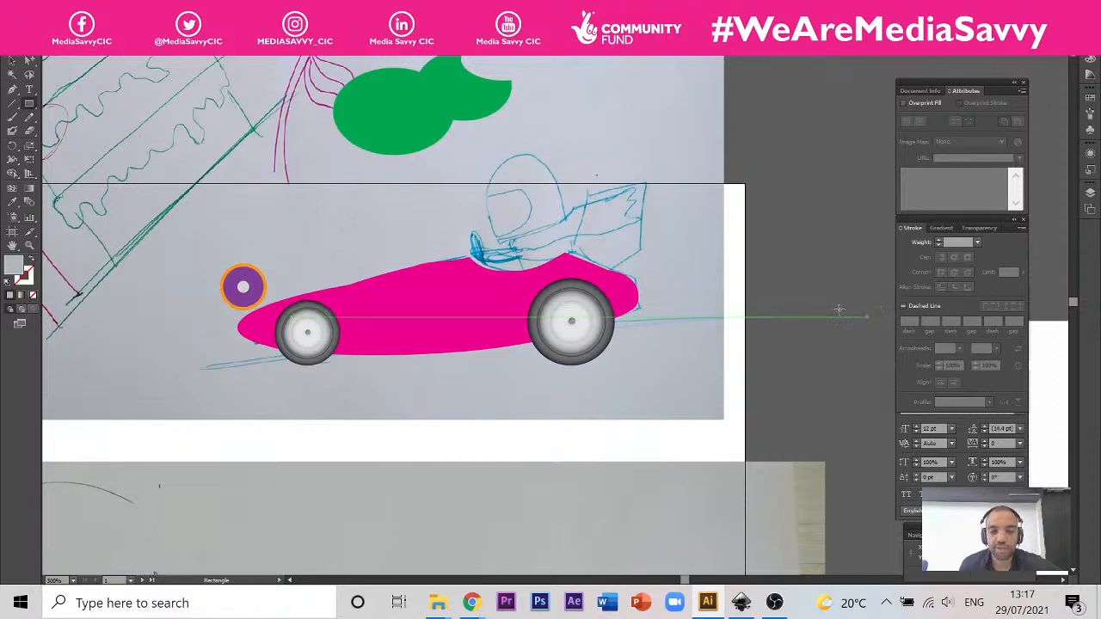
scroll(417, 290, up, 2)
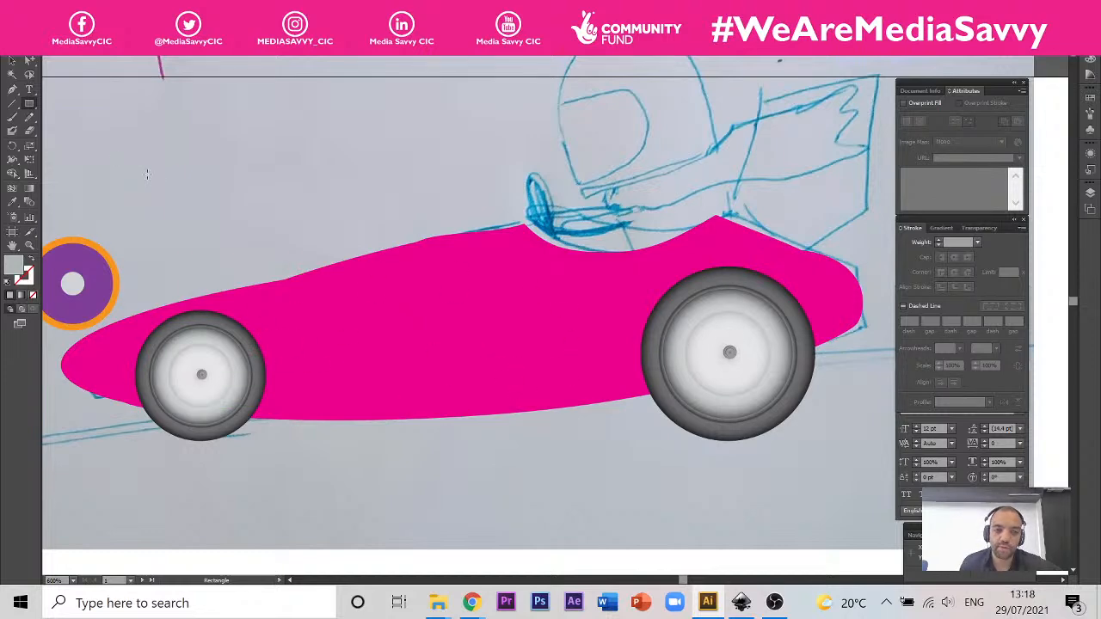
Step: Draw a roughly square rectangle on the empty canvas beside the race car artwork, using the car body's pink fill
click(12, 61)
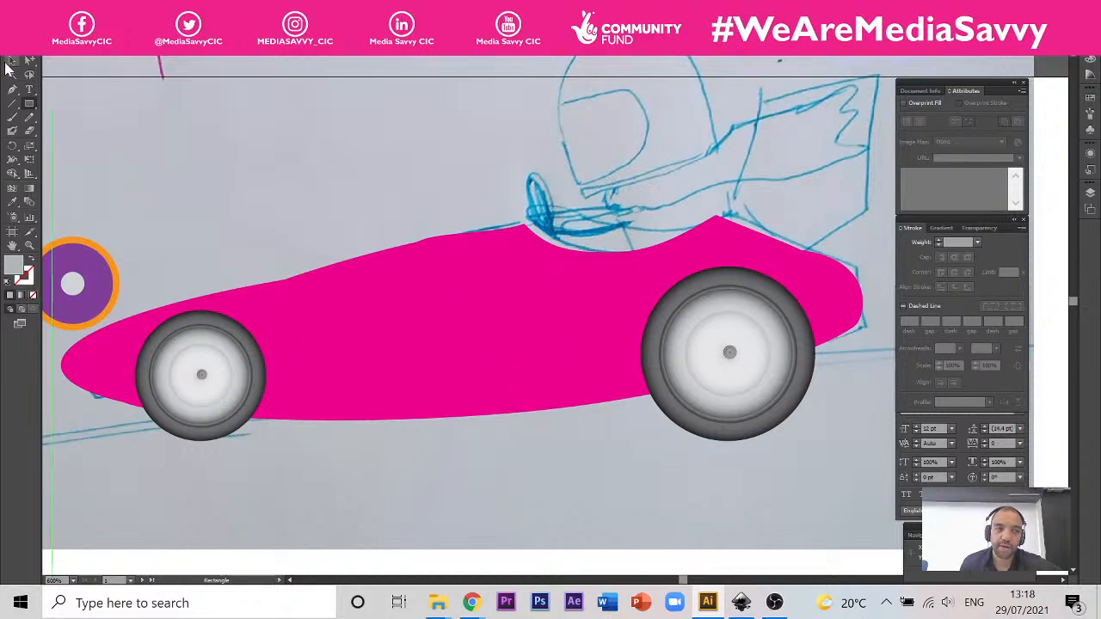
click(343, 343)
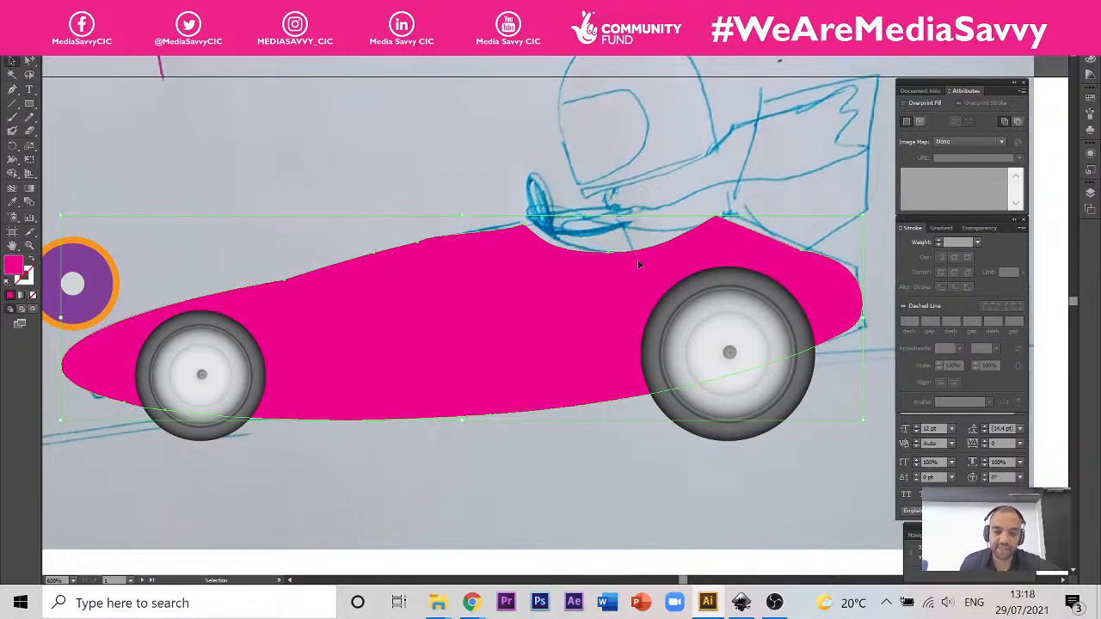
key(l)
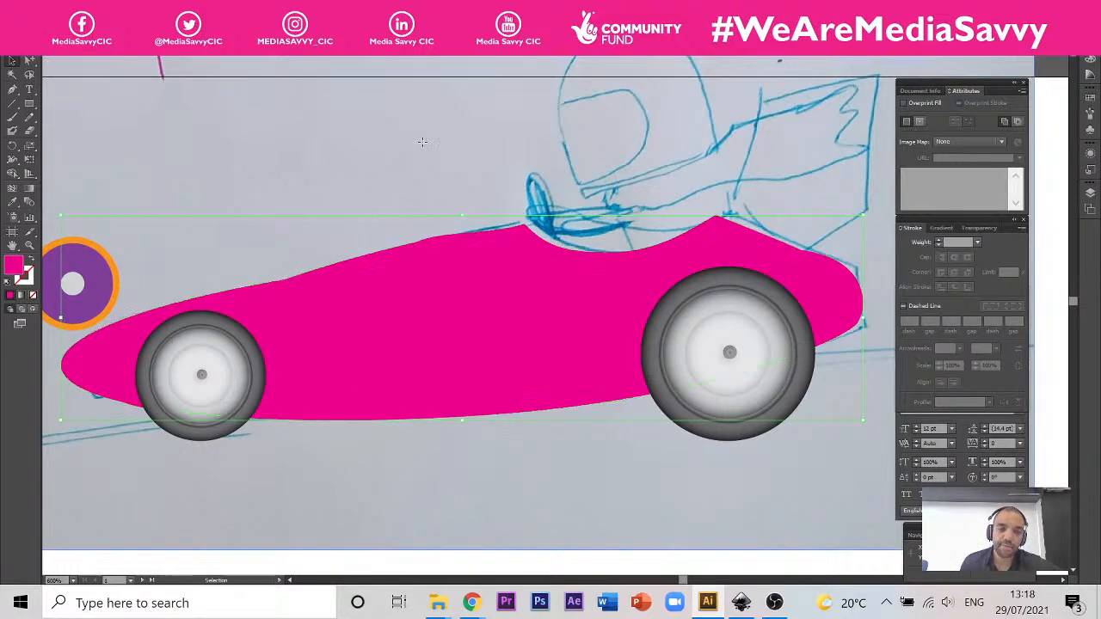
click(422, 142)
scroll(211, 305, down, 4)
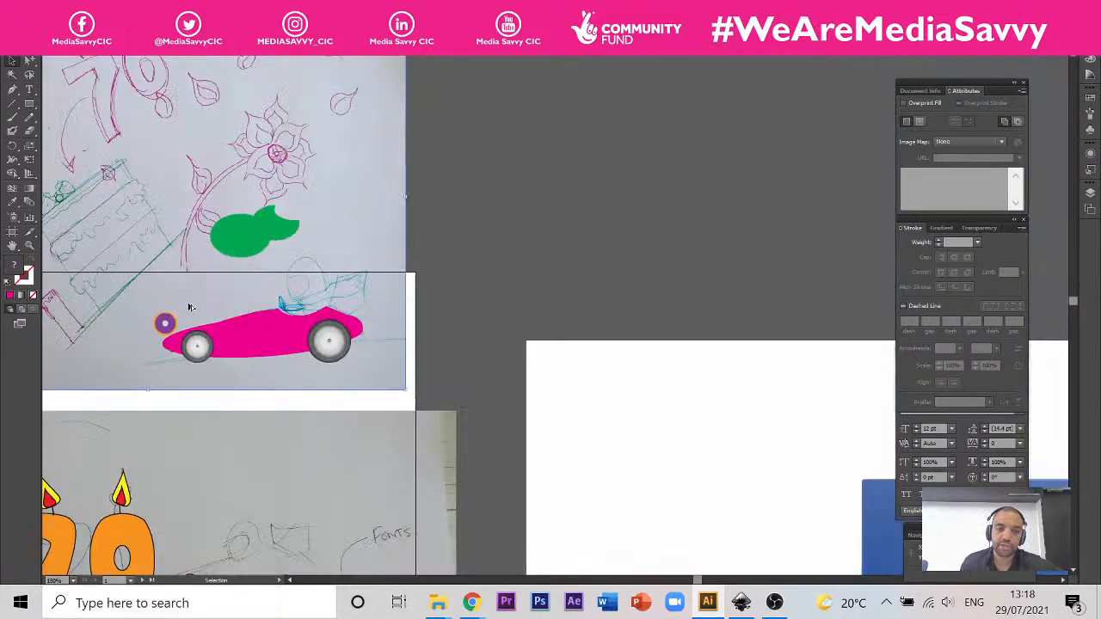
scroll(191, 305, up, 1)
click(29, 103)
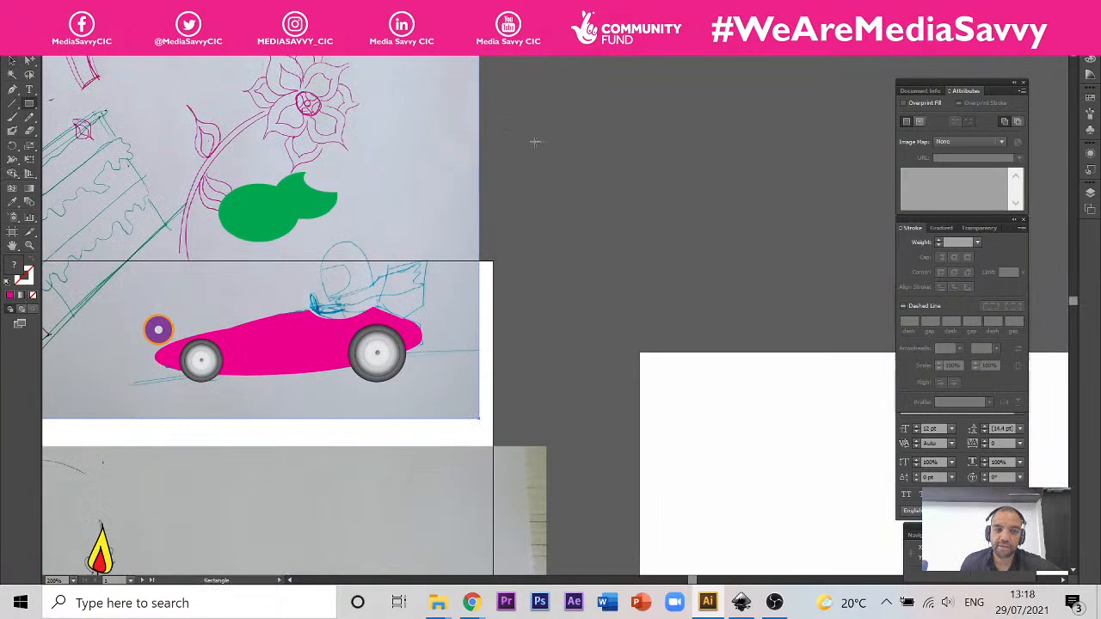
drag(522, 124, 724, 340)
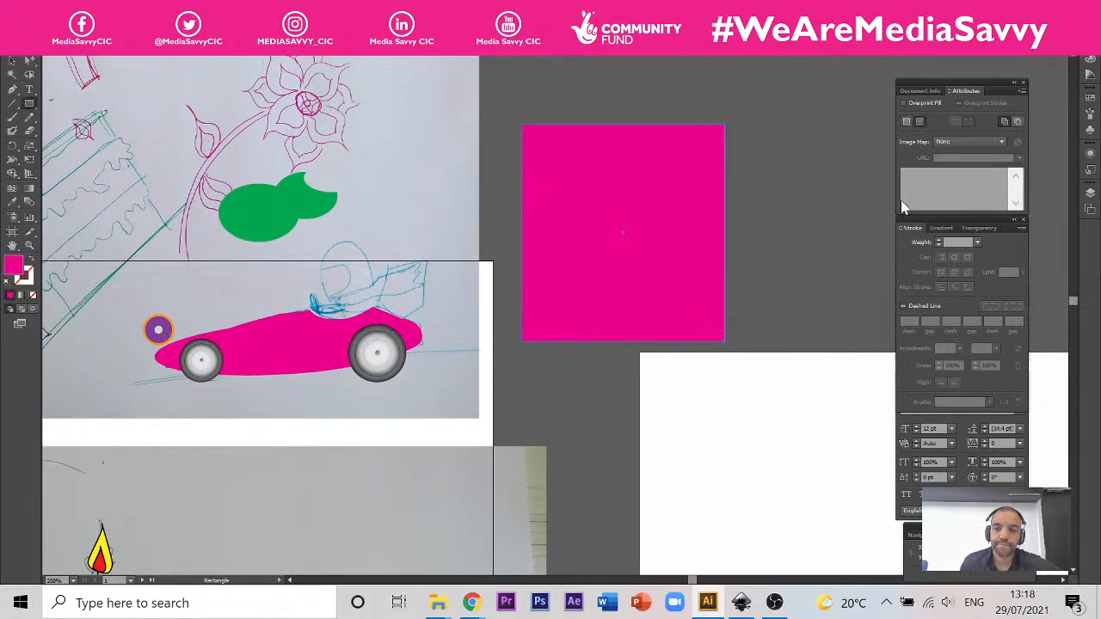
Step: Fill the pink square with the default linear white-to-black gradient in place of its solid colour
click(27, 190)
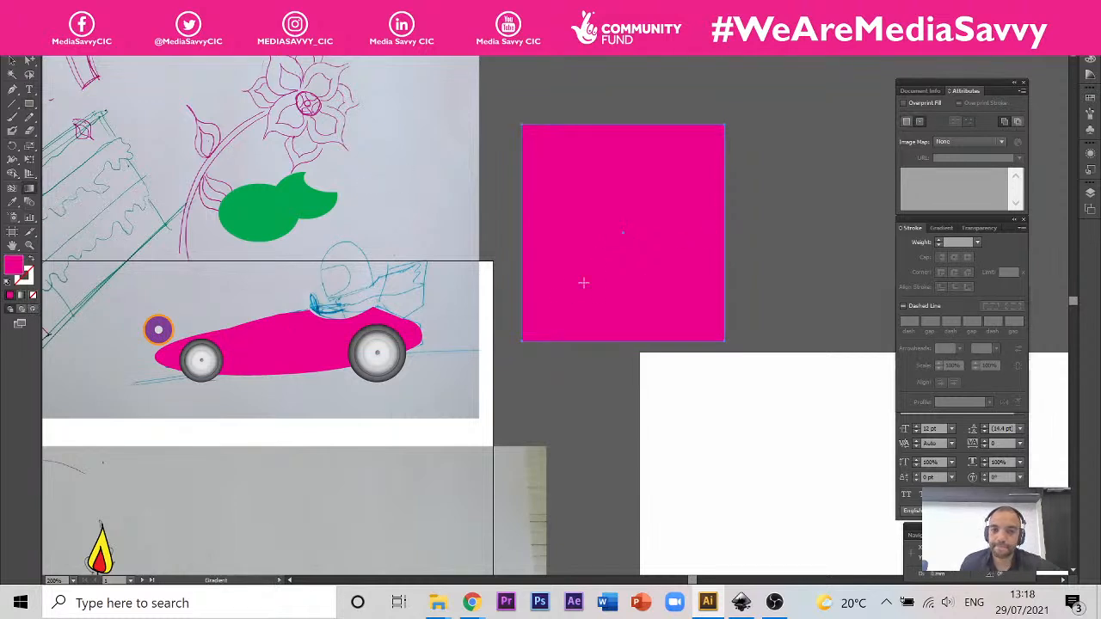
drag(594, 336, 596, 147)
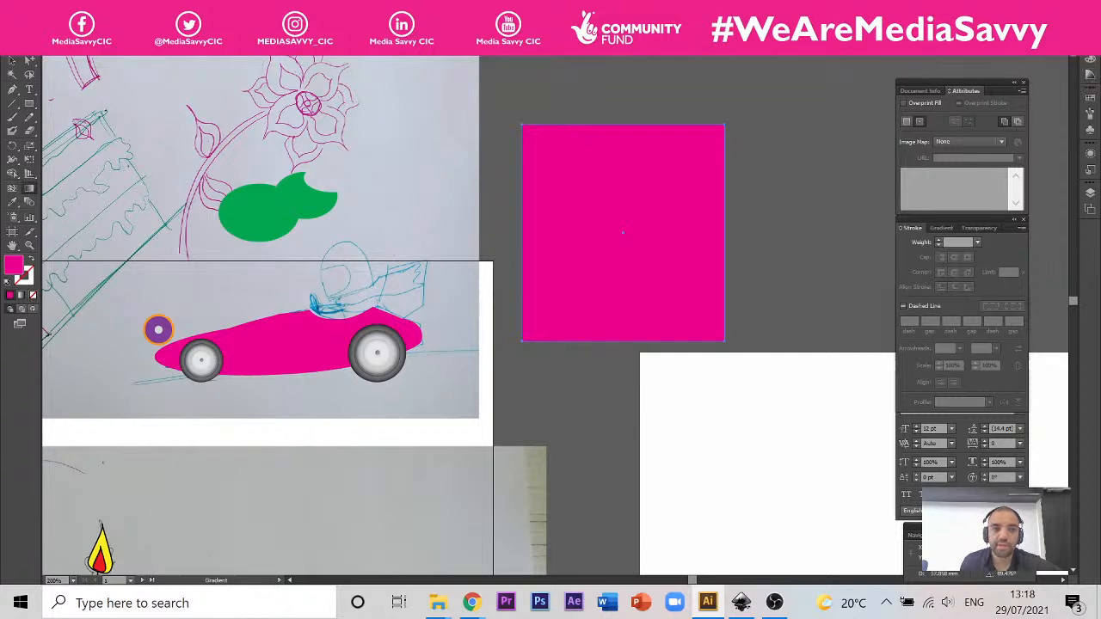
click(251, 9)
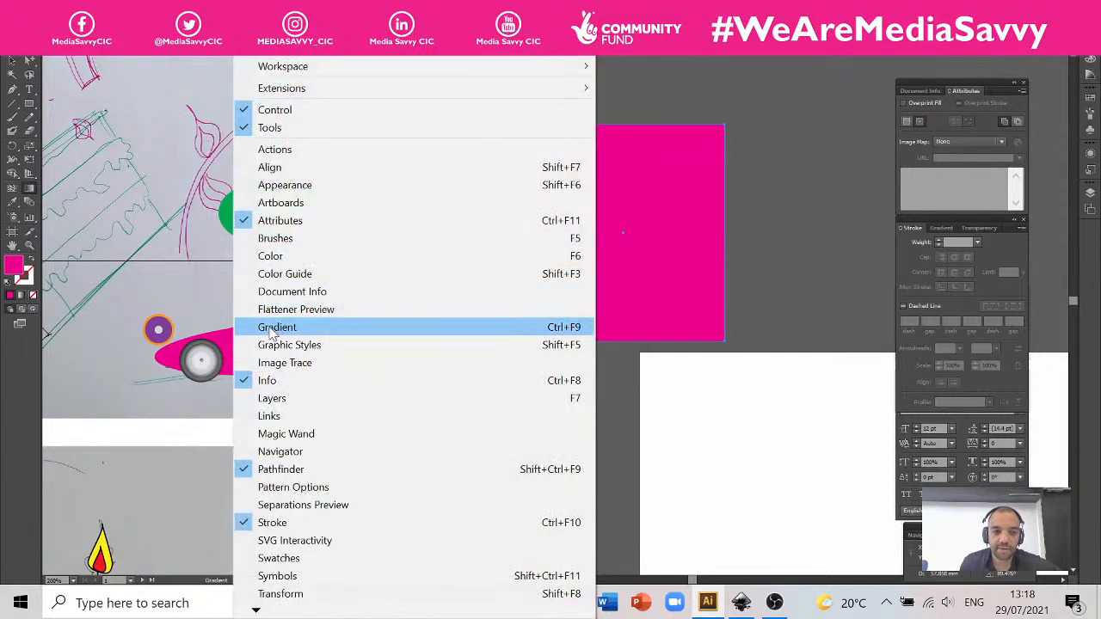
click(272, 334)
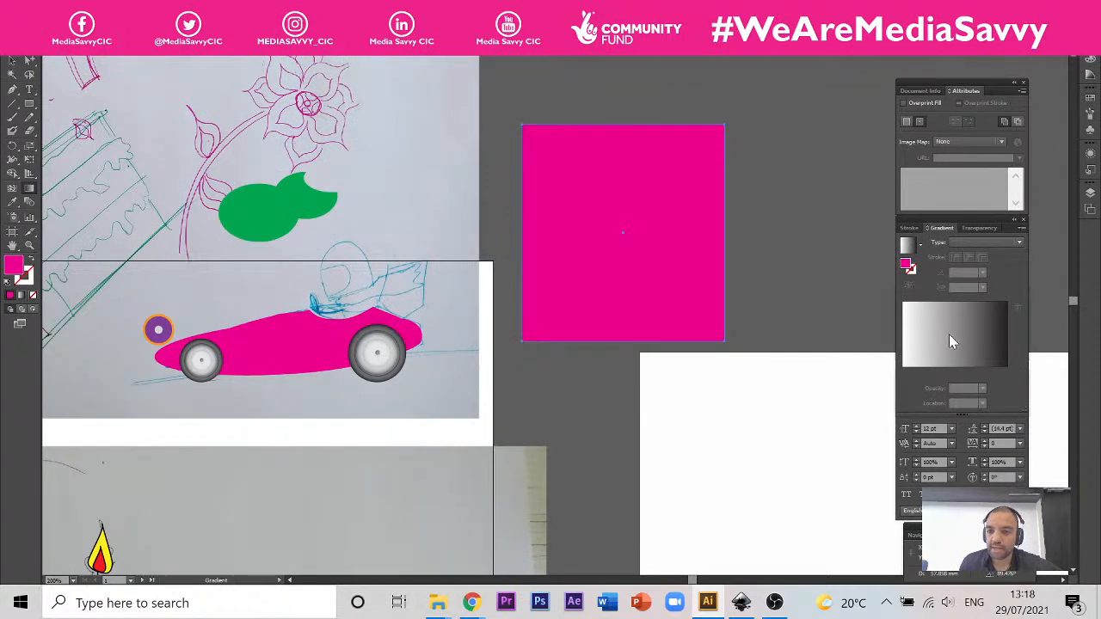
click(906, 246)
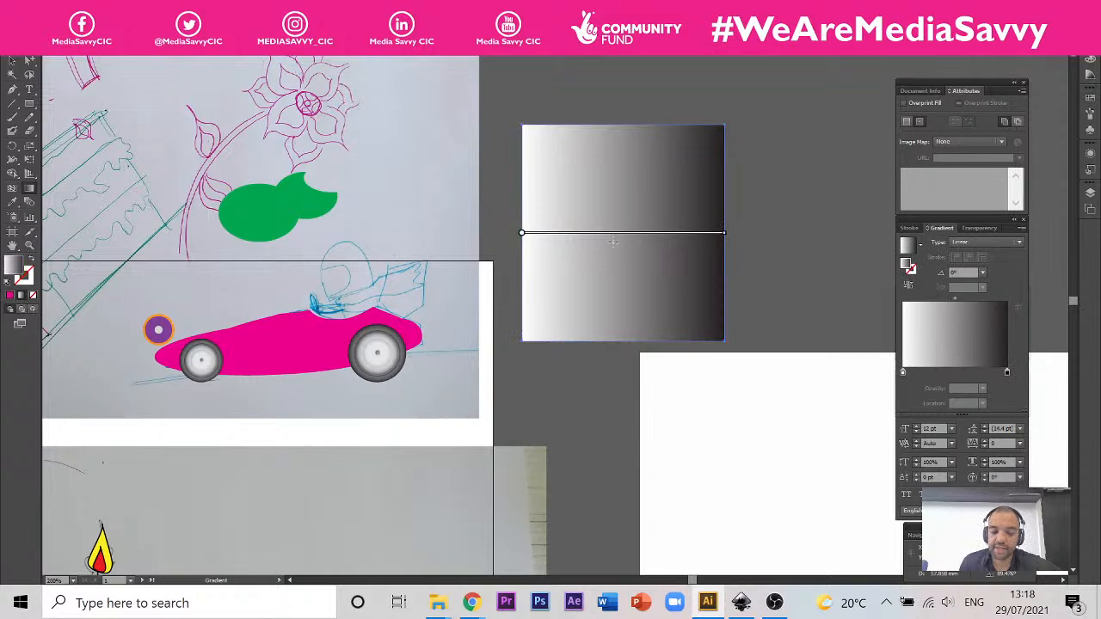
Step: Add two intermediate colour stops to the square's gradient and colour the one nearer the black end bright green
scroll(612, 242, up, 1)
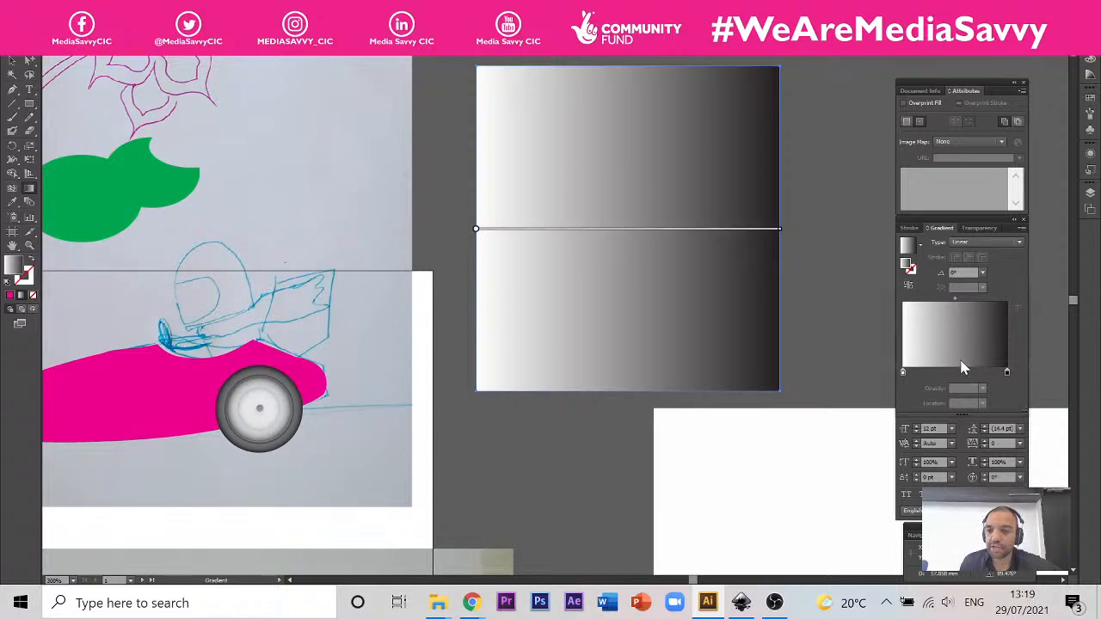
click(942, 375)
click(987, 374)
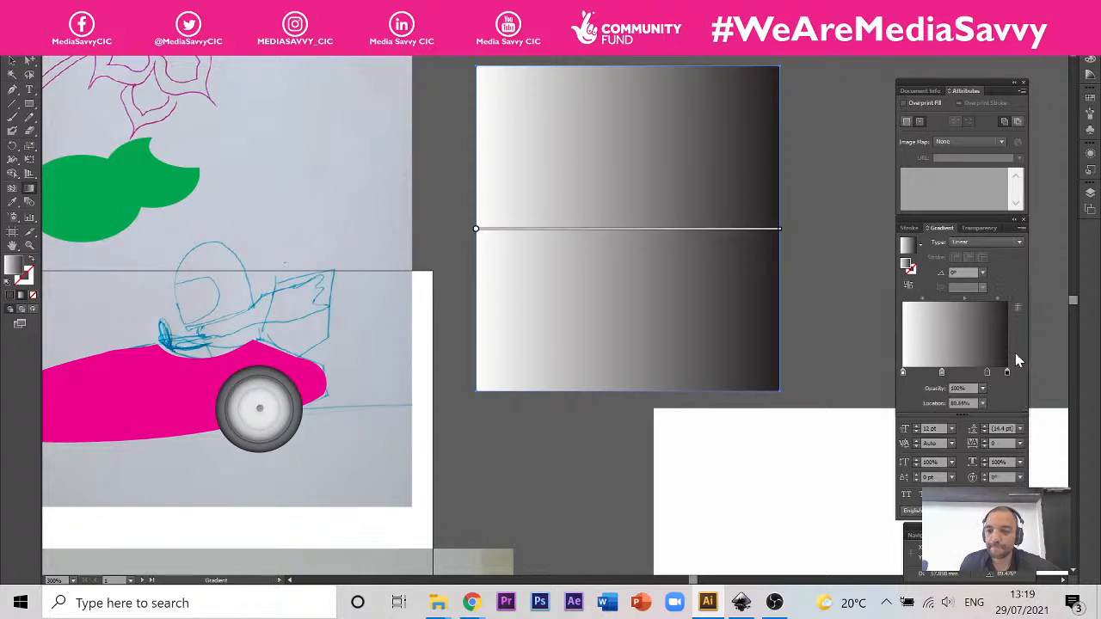
click(1090, 60)
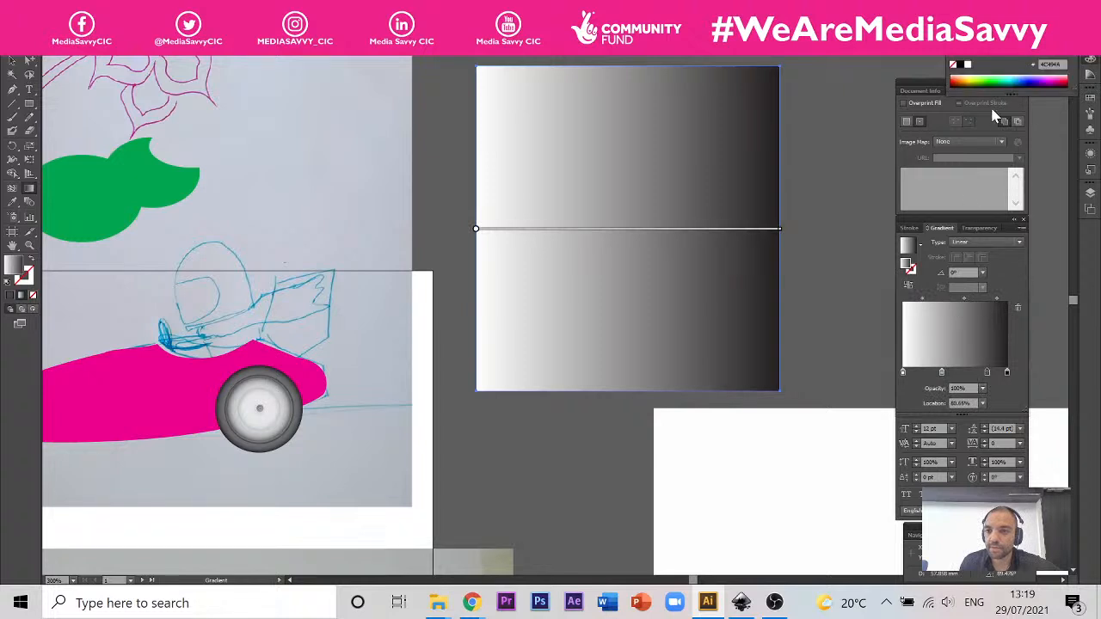
click(983, 76)
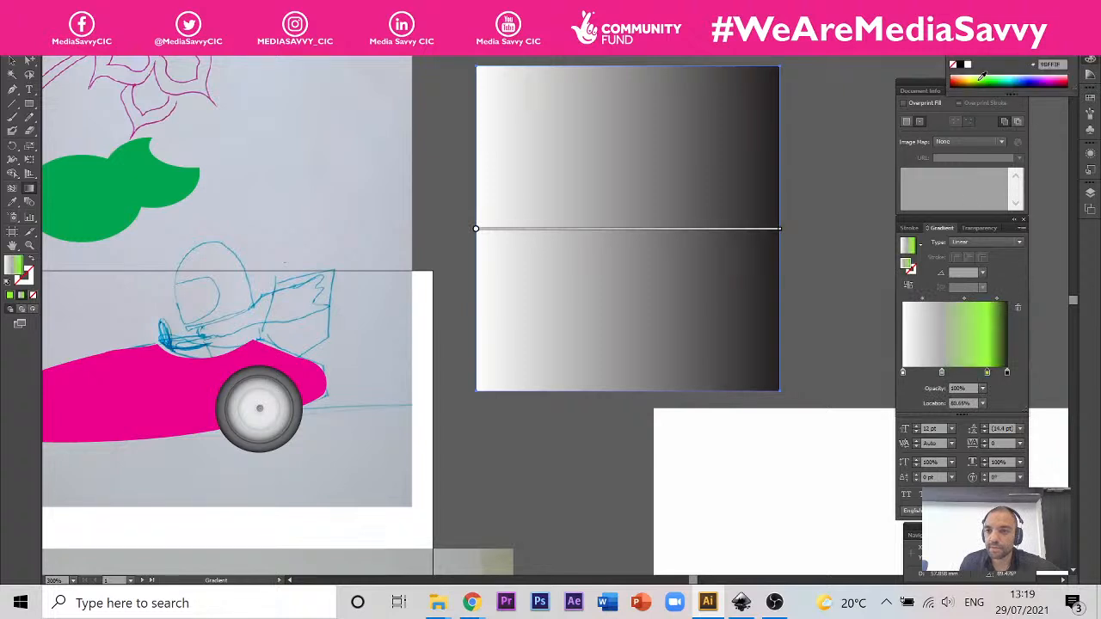
Step: Recolour the gradient stop nearer the white end to a reddish brown
click(942, 374)
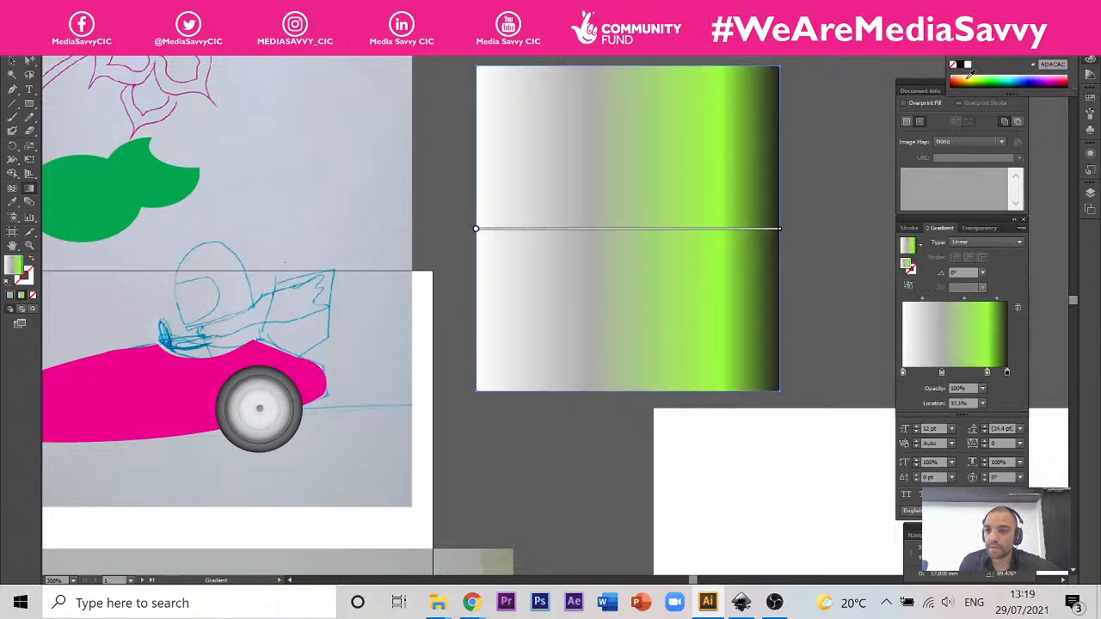
click(959, 78)
click(957, 83)
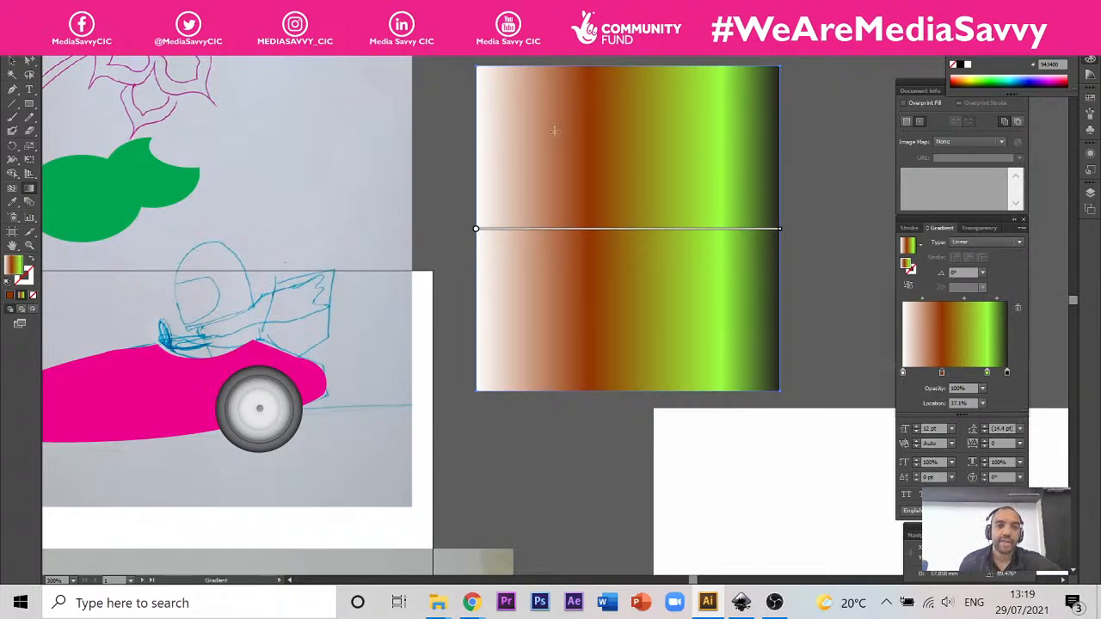
click(33, 9)
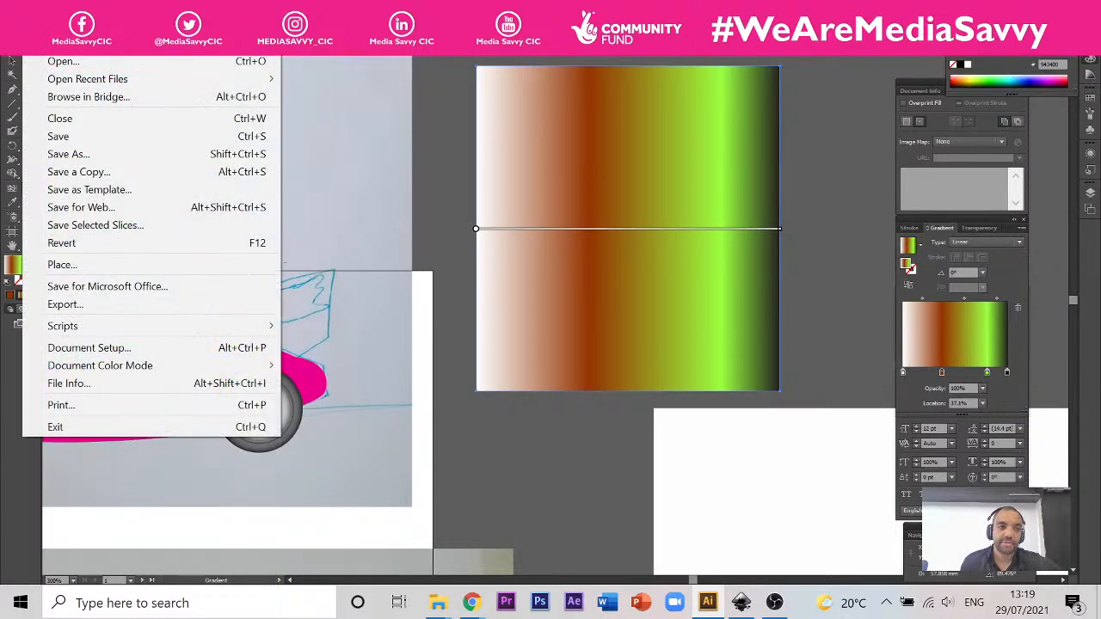
click(33, 8)
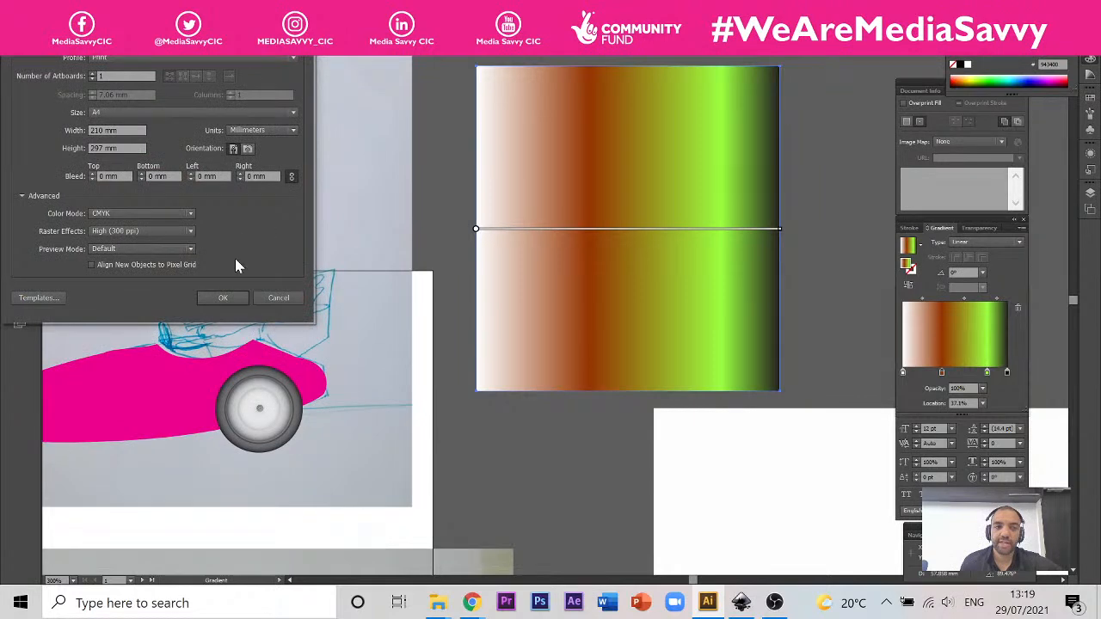
click(277, 298)
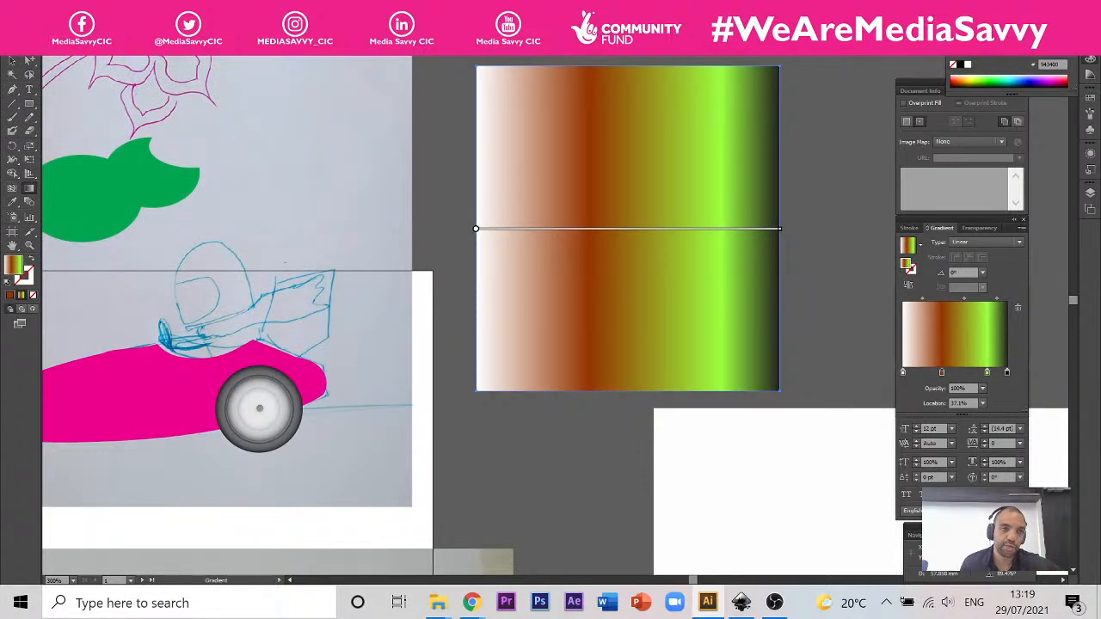
Step: Create a new A4 portrait print document with one artboard, 210 x 297 mm, CMYK colour mode and 300 ppi raster effects
click(31, 8)
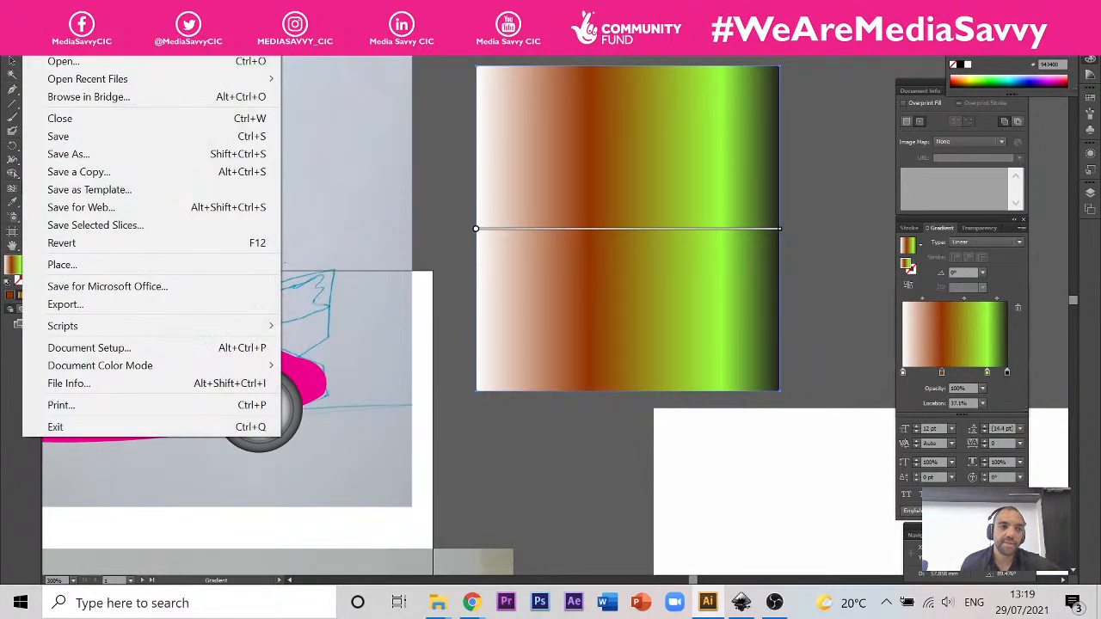
click(41, 25)
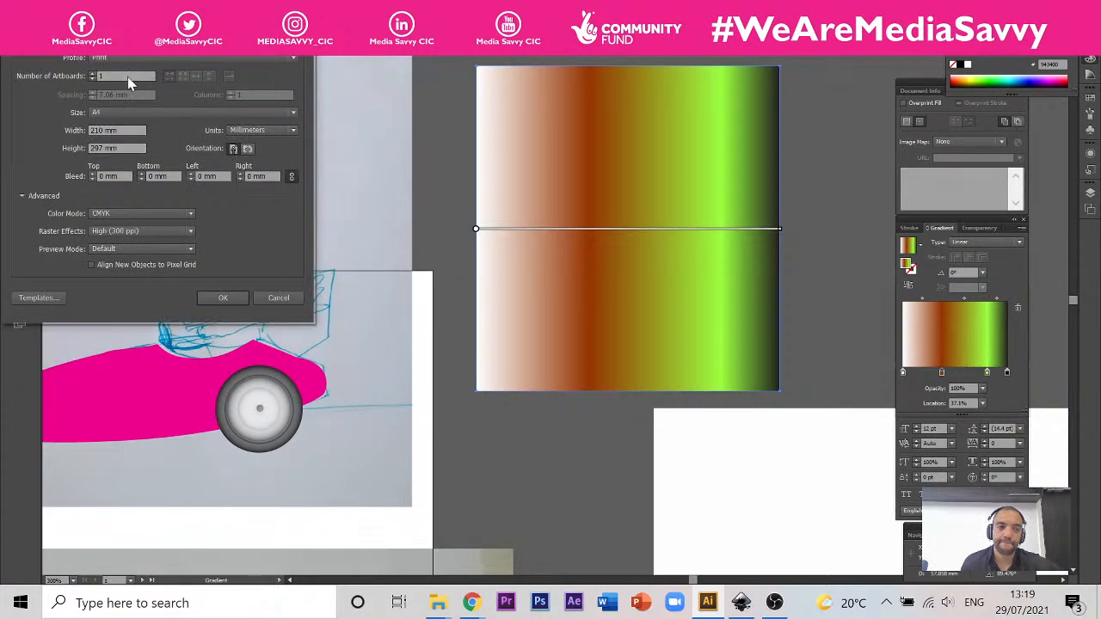
click(224, 298)
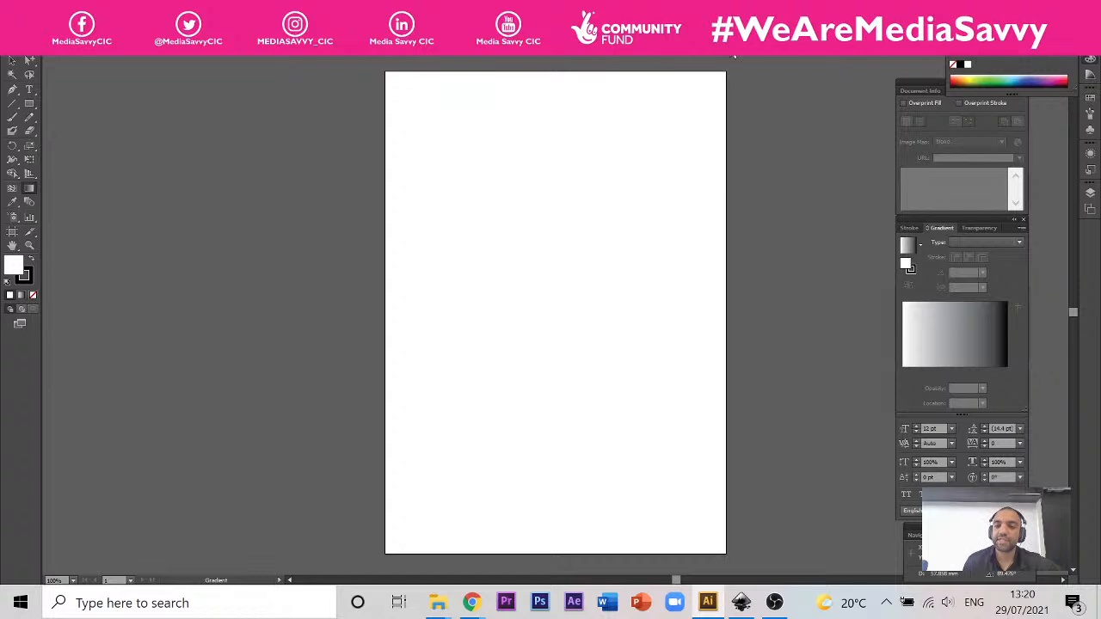
Step: Collapse the Color panel and dock the floating Attributes, Gradient, Pathfinder and Character panel groups at the side of the workspace
drag(923, 90, 973, 103)
mouse_move(919, 223)
mouse_down()
mouse_move(996, 241)
mouse_move(971, 238)
mouse_up()
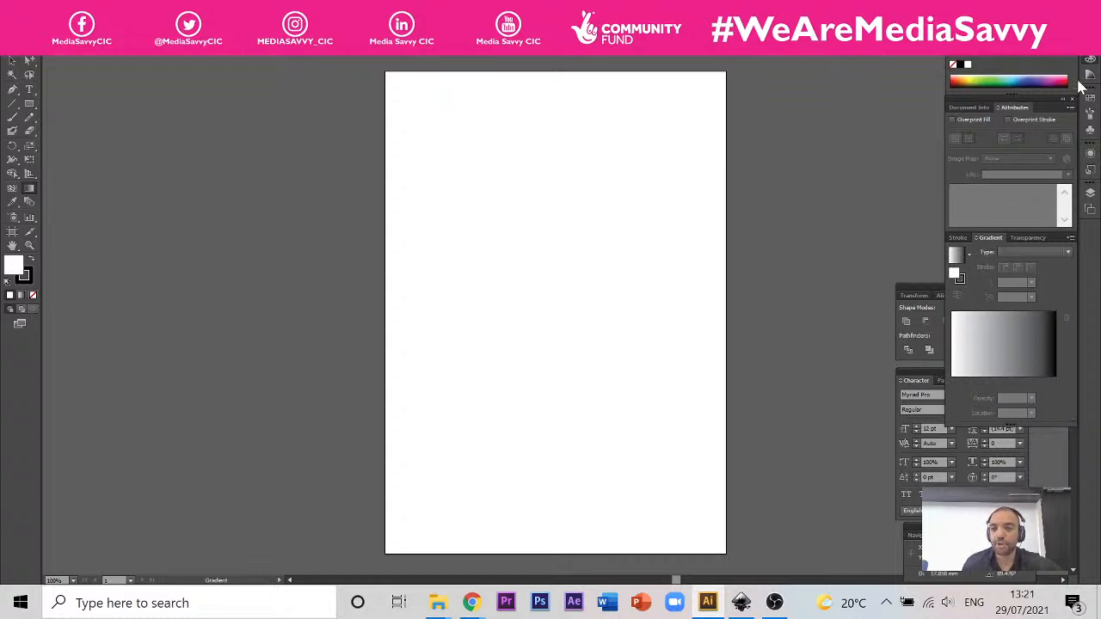
click(1062, 48)
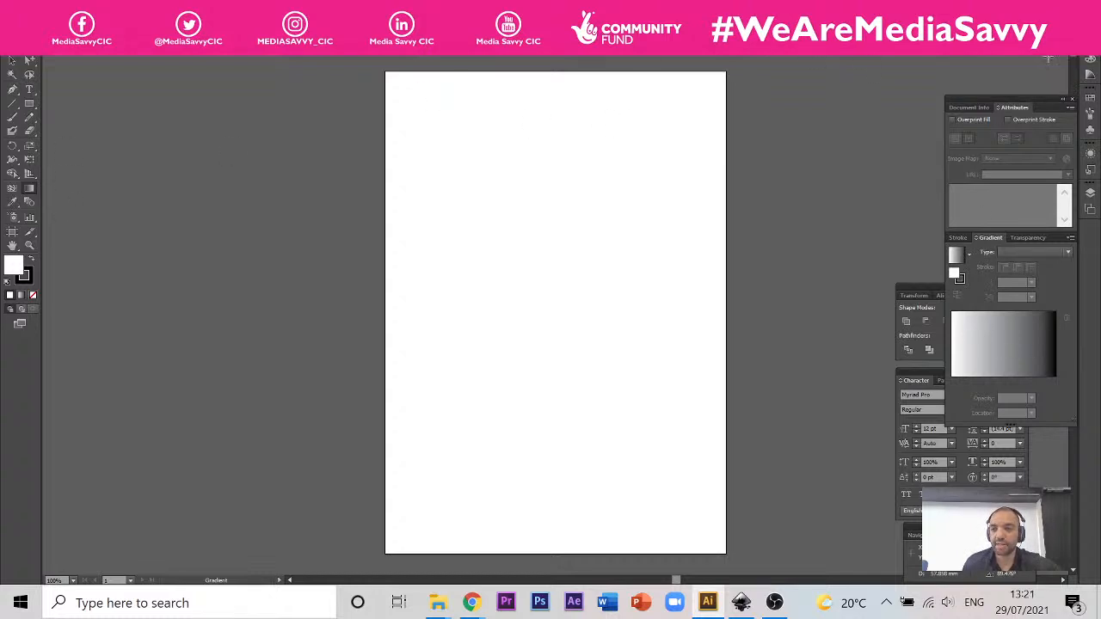
click(1063, 99)
drag(990, 101, 1089, 245)
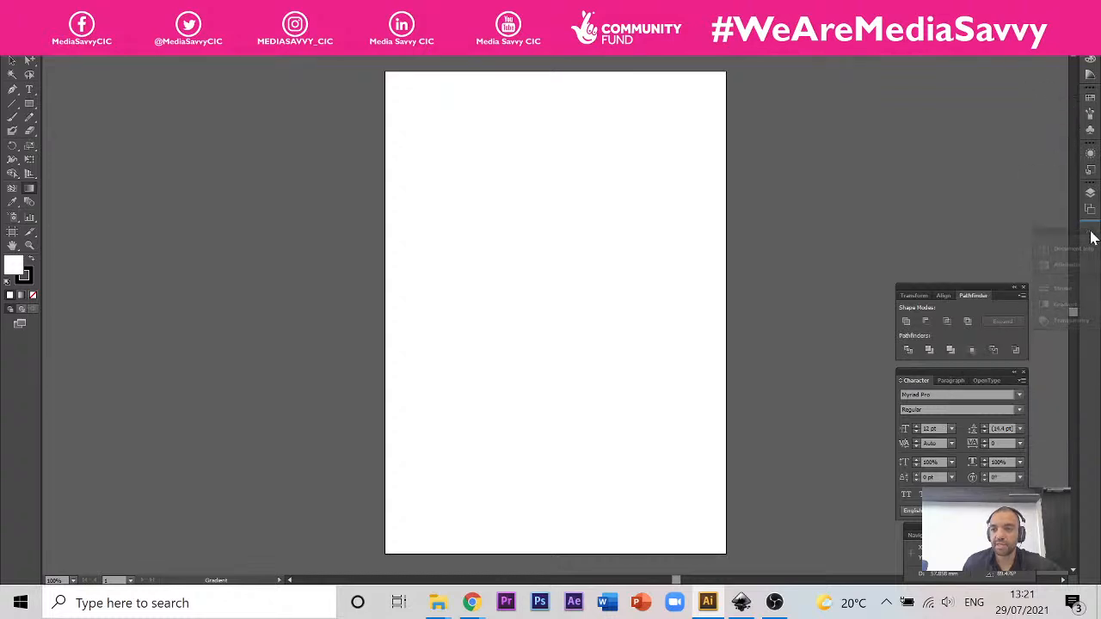
drag(979, 295, 1089, 344)
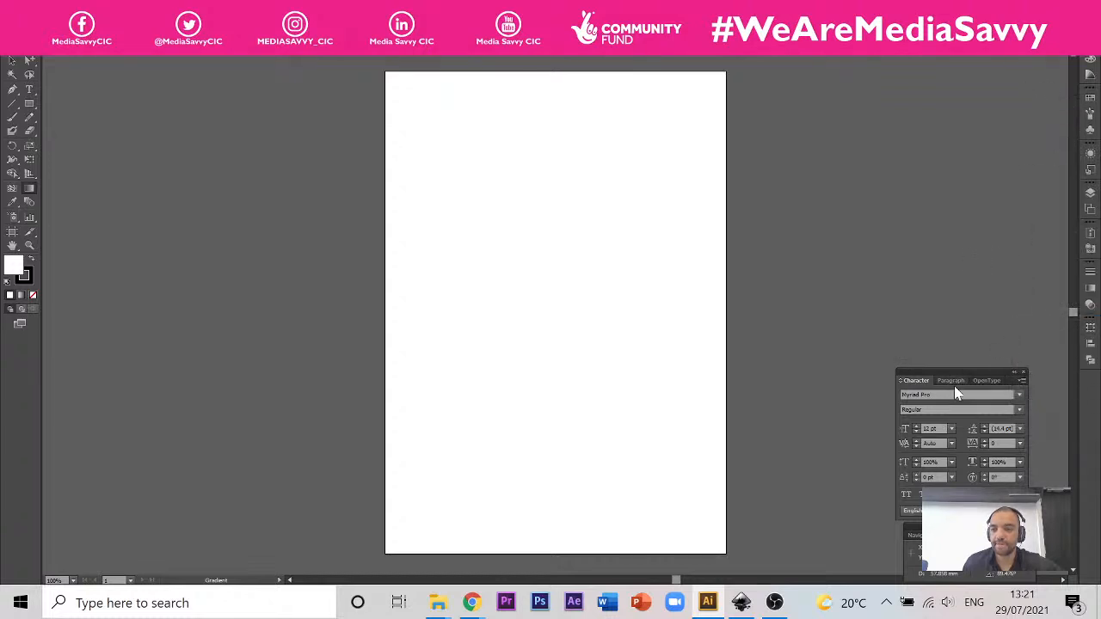
drag(963, 371, 1069, 379)
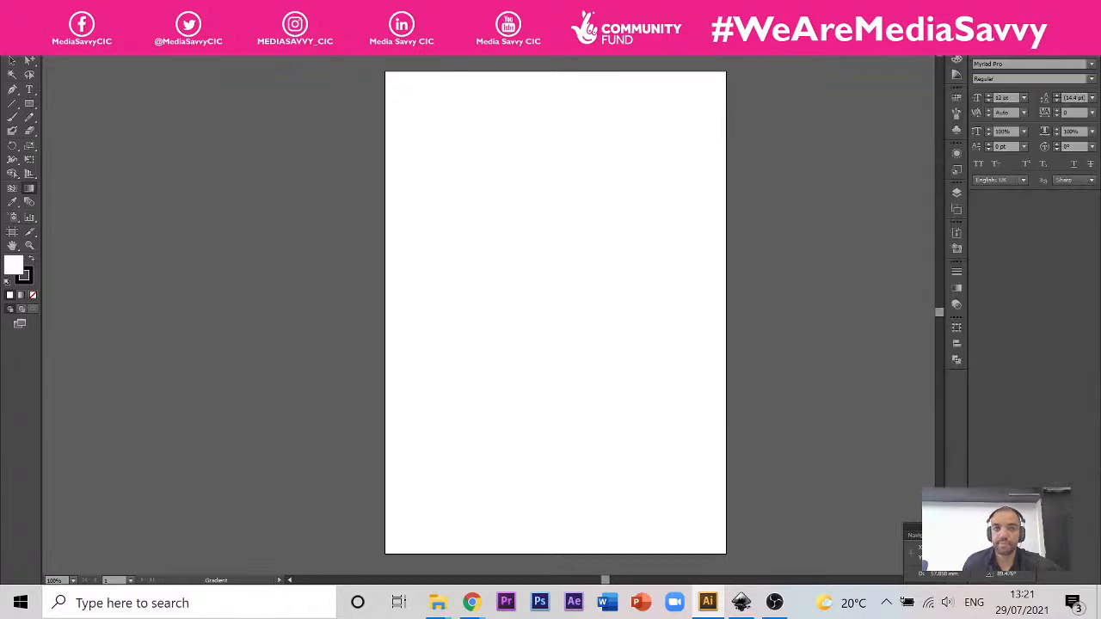
click(251, 9)
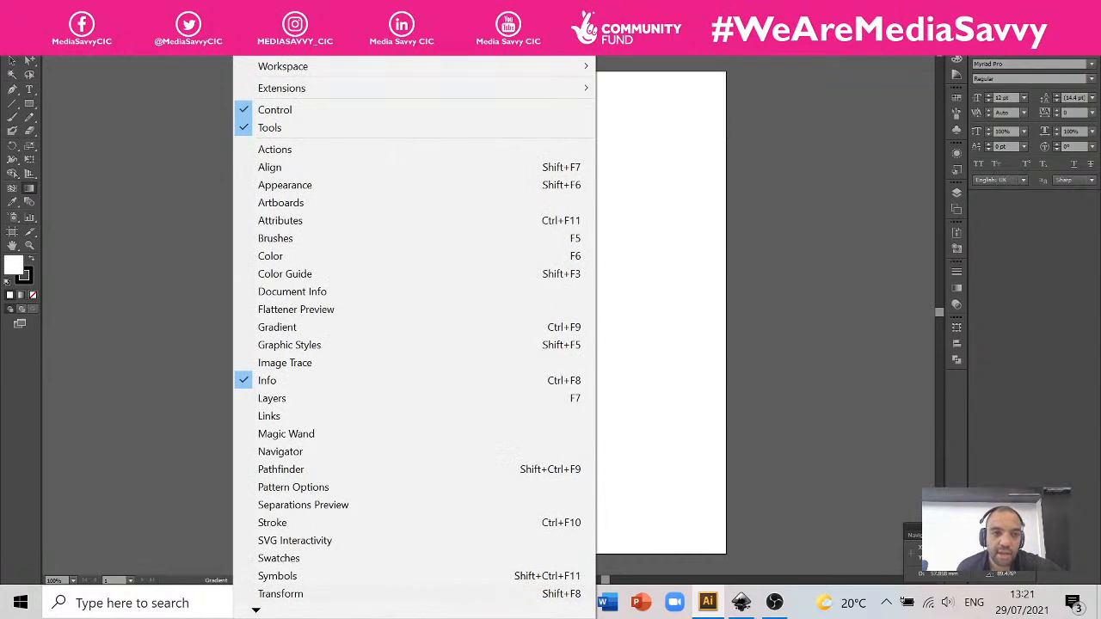
mouse_move(215, 9)
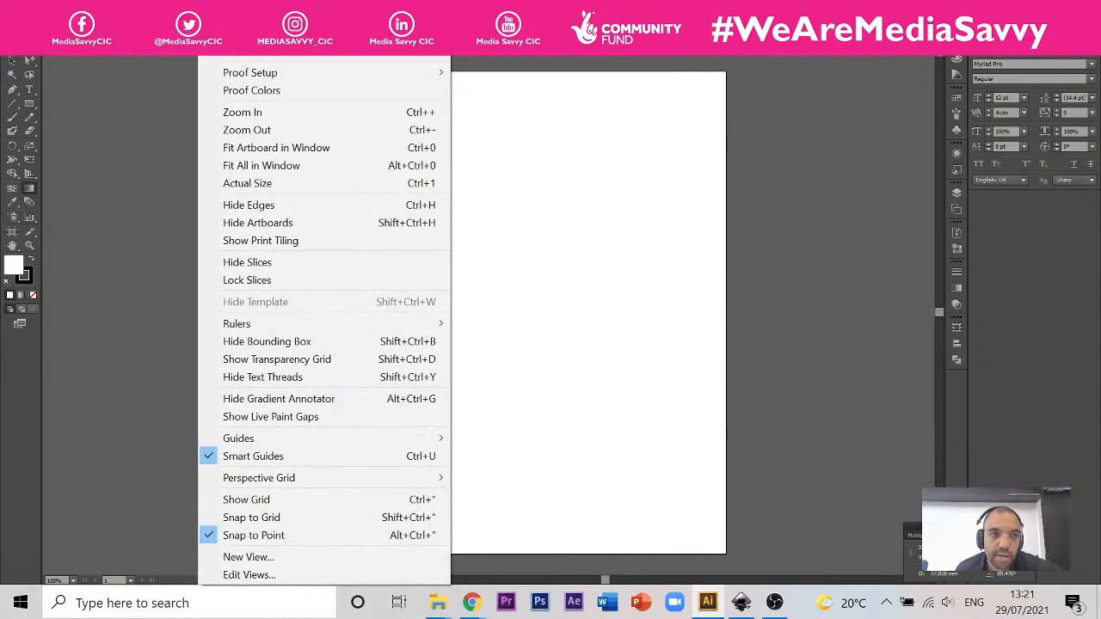
click(834, 106)
click(251, 10)
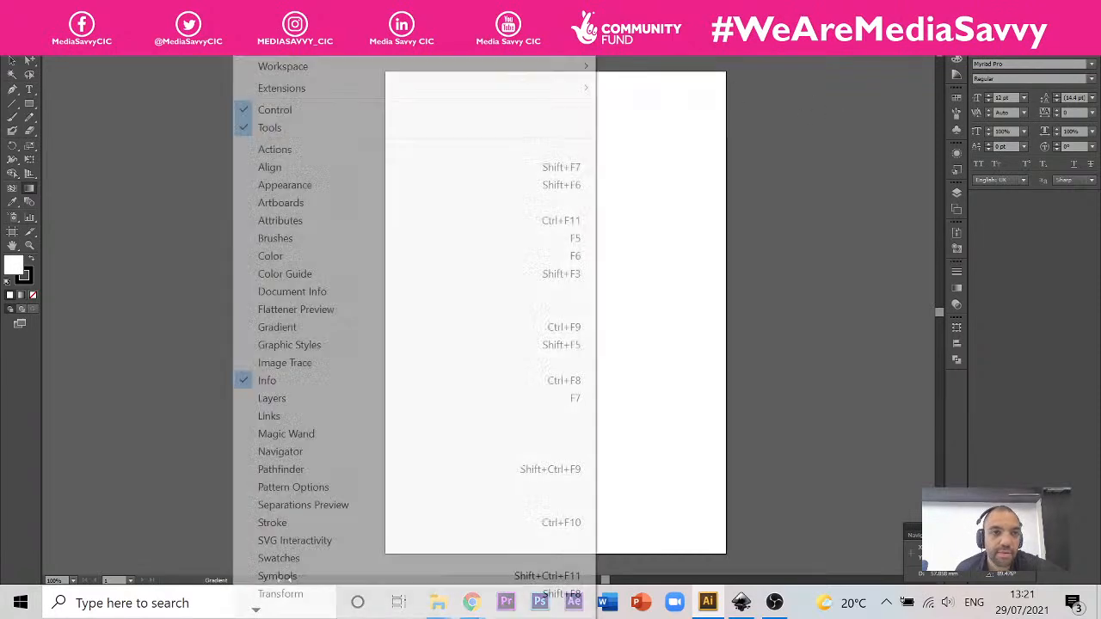
mouse_move(303, 89)
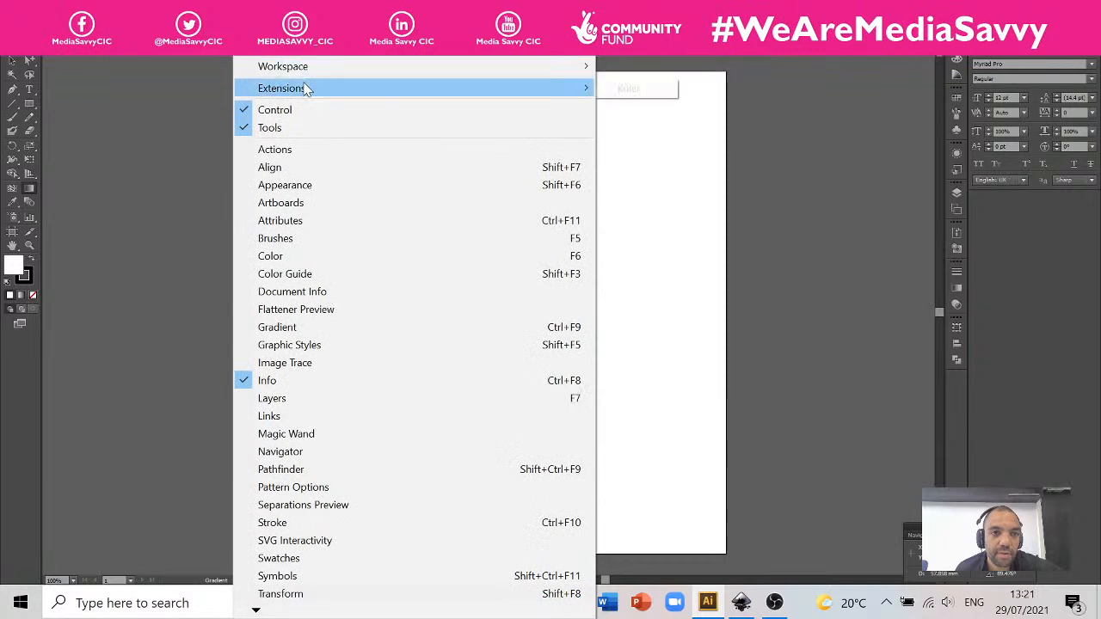
mouse_move(215, 9)
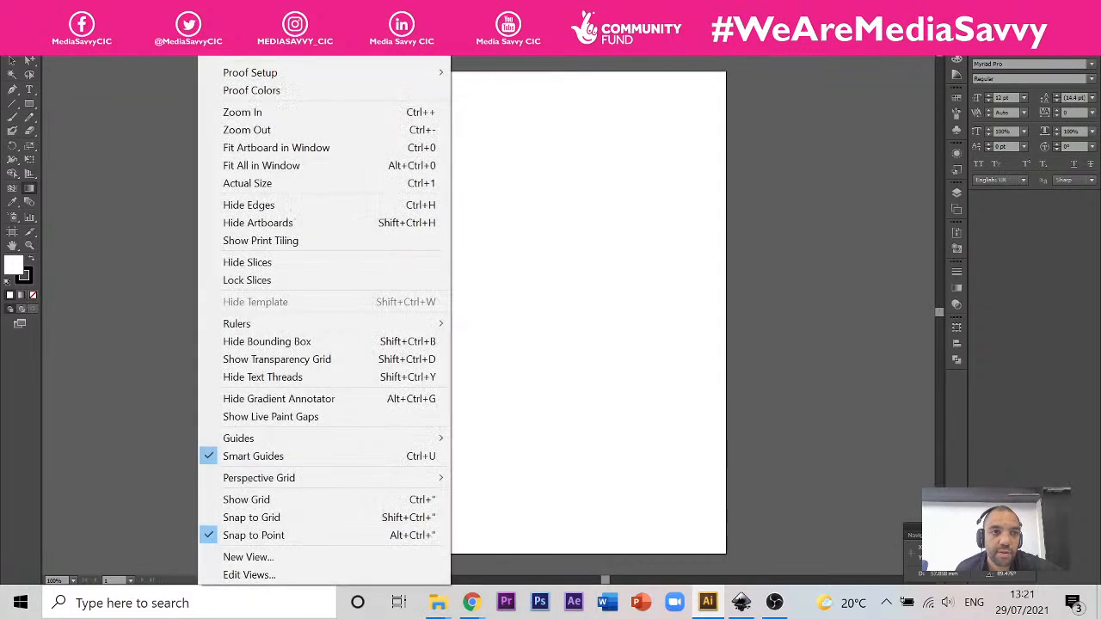
click(149, 142)
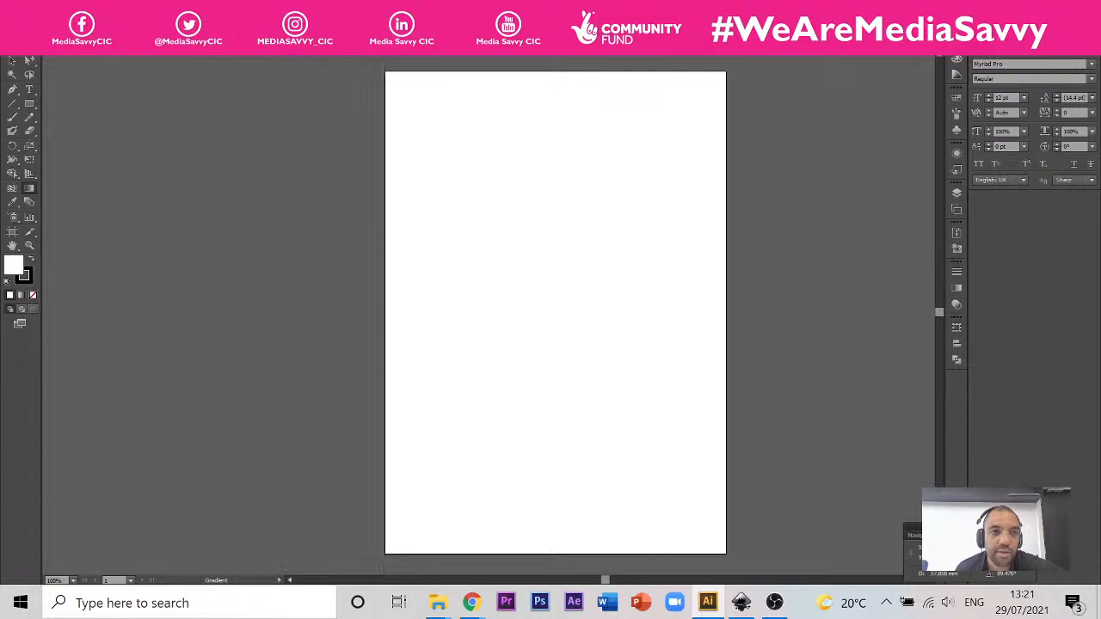
Step: Select the Essentials workspace
click(251, 10)
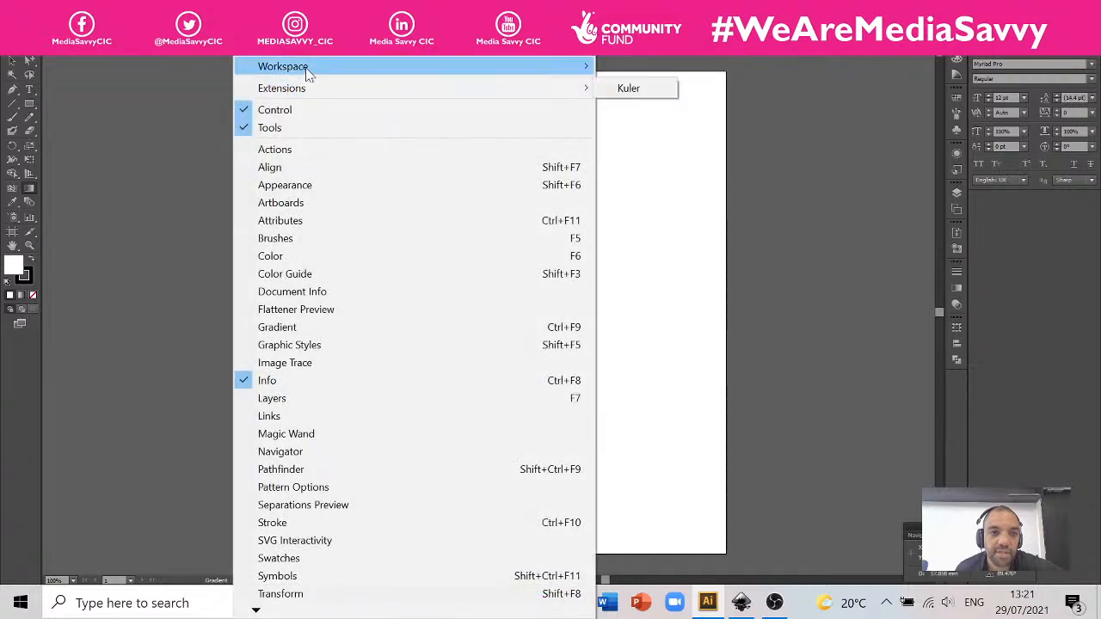
mouse_move(342, 71)
click(641, 86)
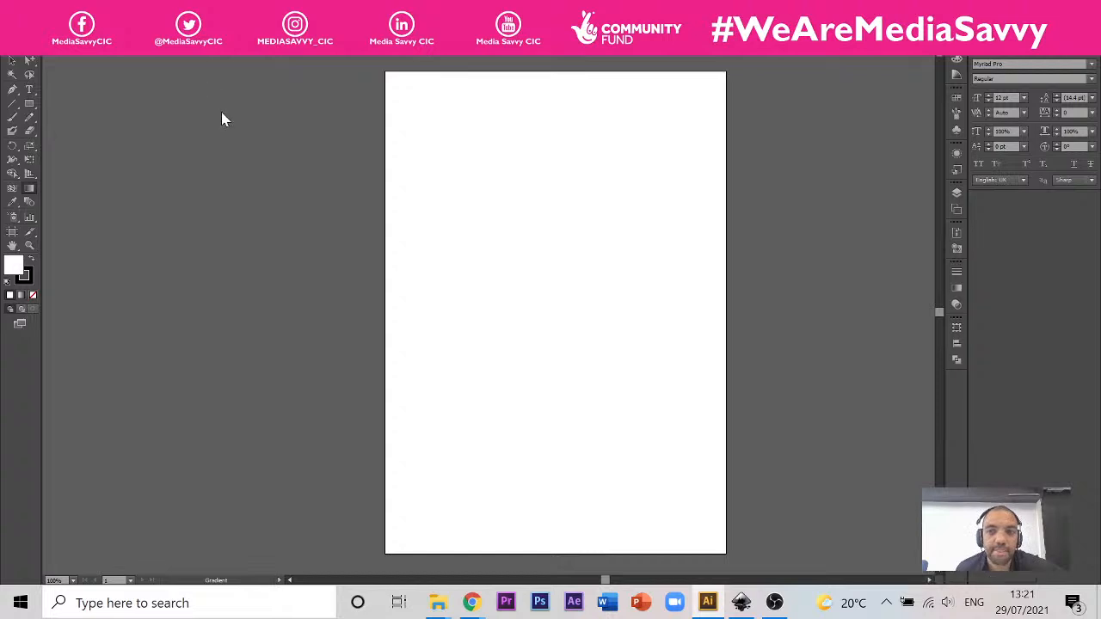
Step: Switch the panel layout to the Automation workspace
click(251, 9)
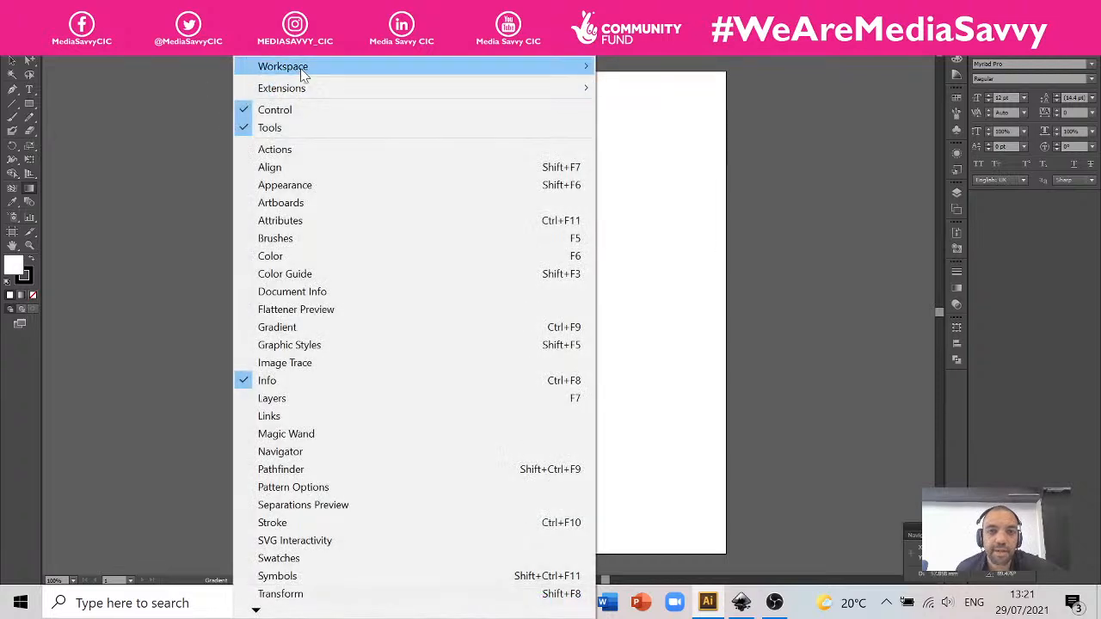
mouse_move(301, 68)
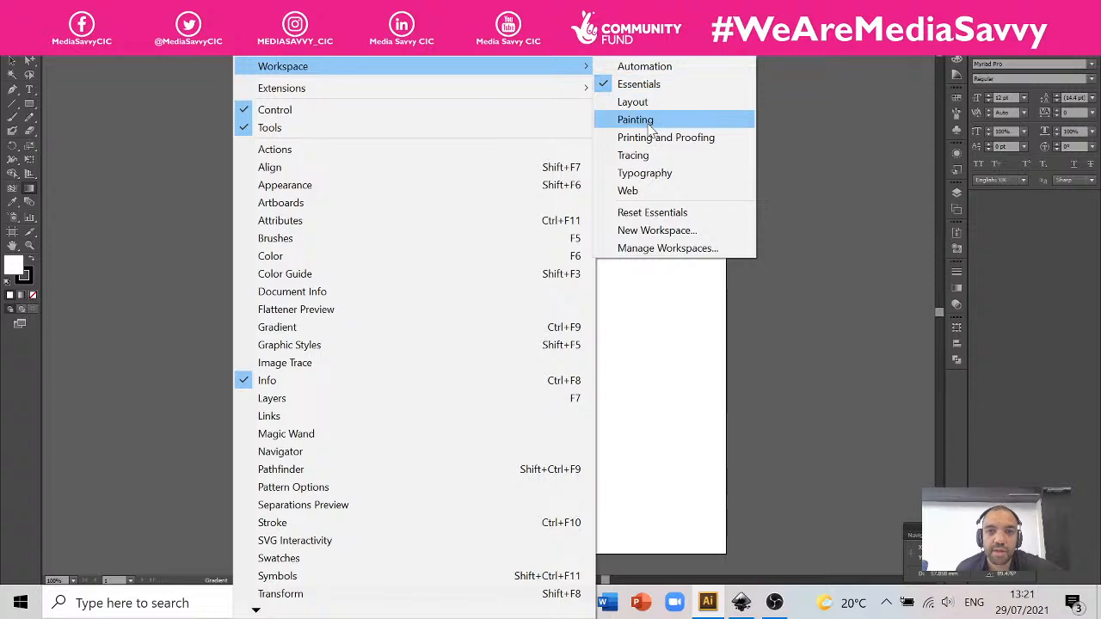
click(611, 65)
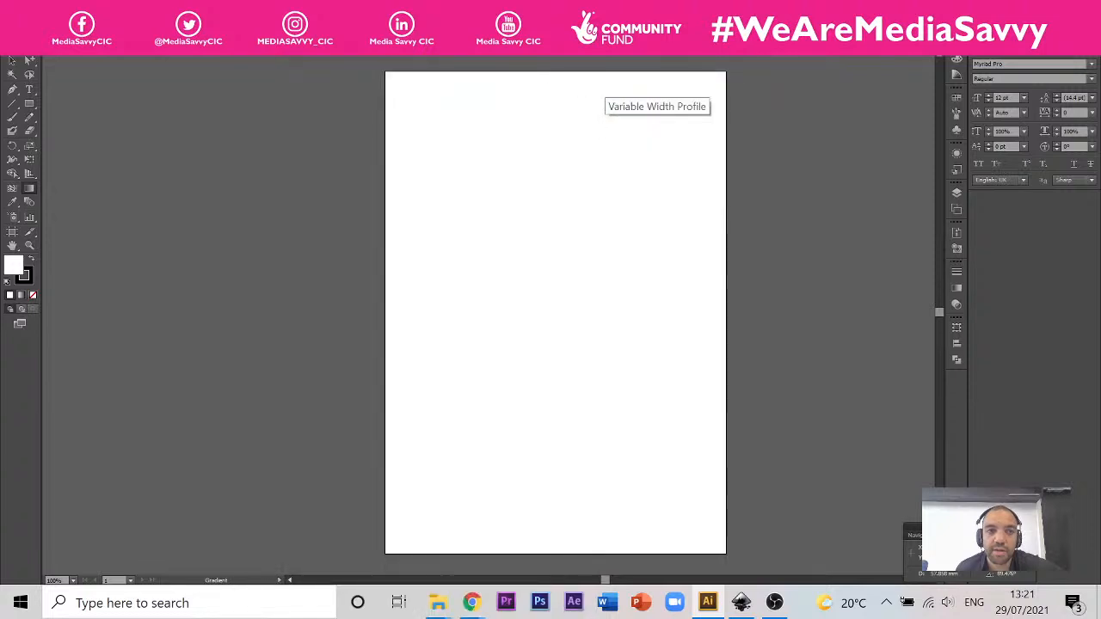
Step: Switch from the Automation workspace back to the workspace that shows the Character panel and the two-column toolbox
click(251, 8)
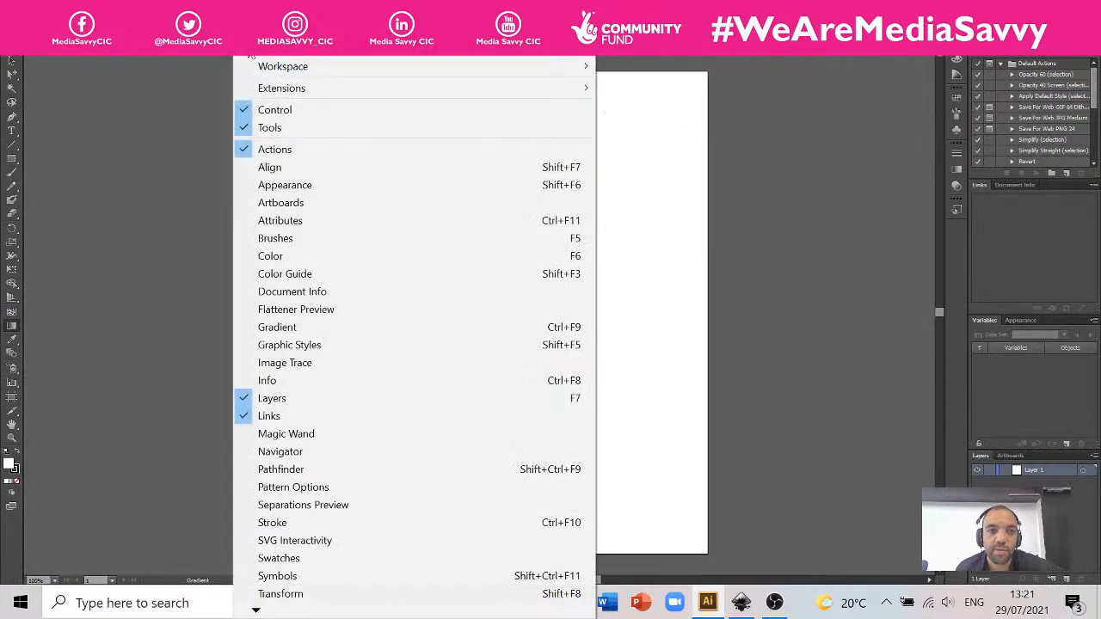
mouse_move(582, 88)
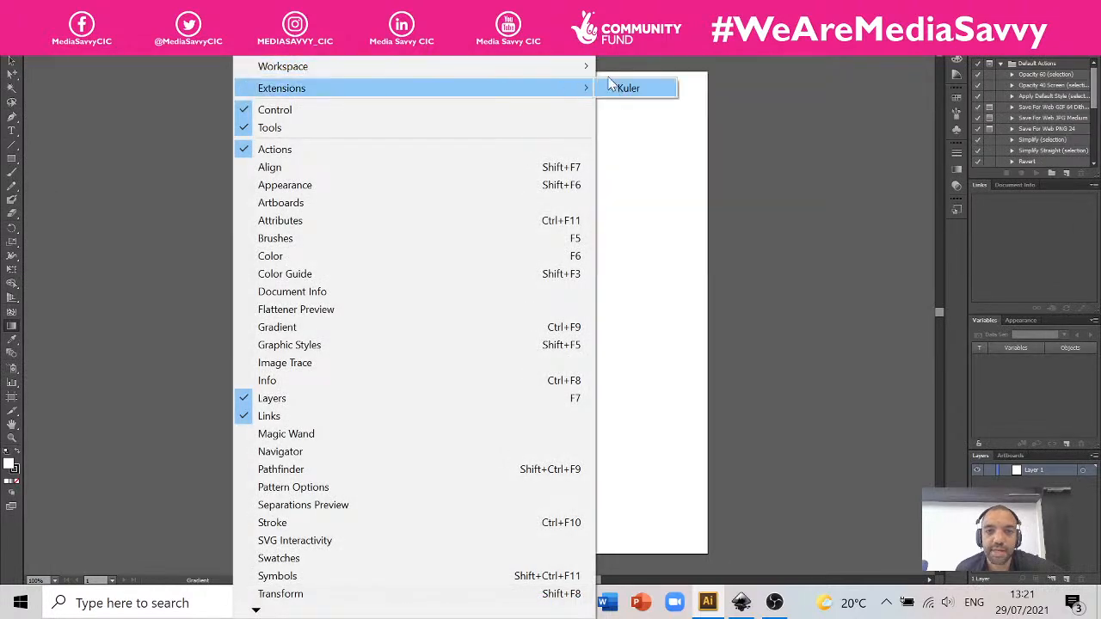
mouse_move(588, 66)
click(627, 81)
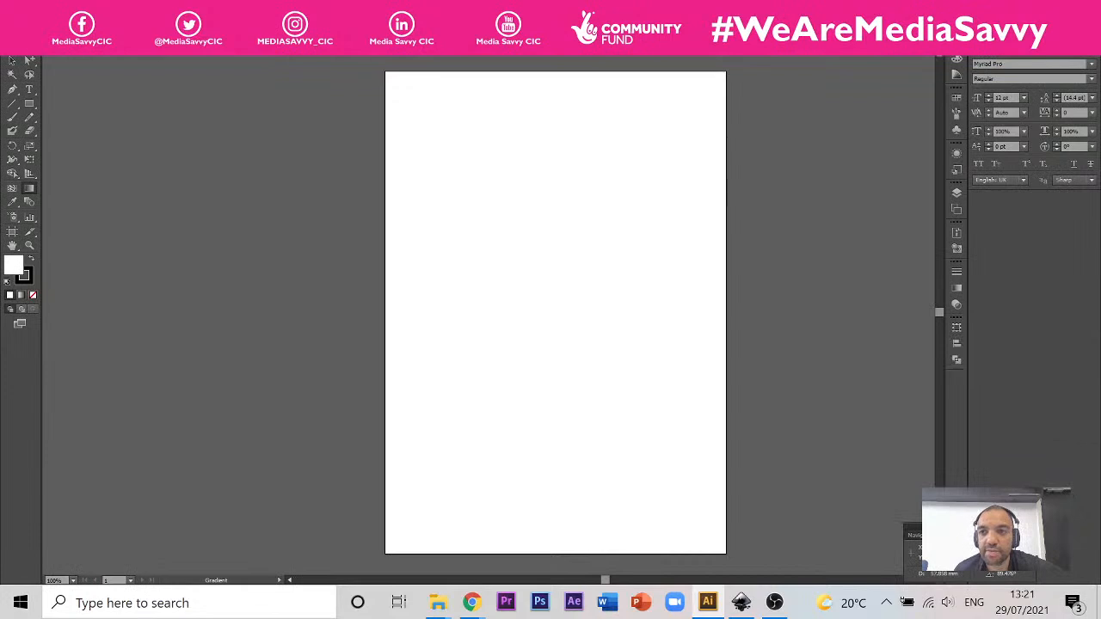
Step: Undock the side panels into one floating icon column, with Character, OpenType and Paragraph stacked as separate groups at its end
mouse_move(995, 48)
mouse_down()
mouse_move(975, 80)
mouse_move(895, 74)
mouse_move(998, 56)
mouse_up()
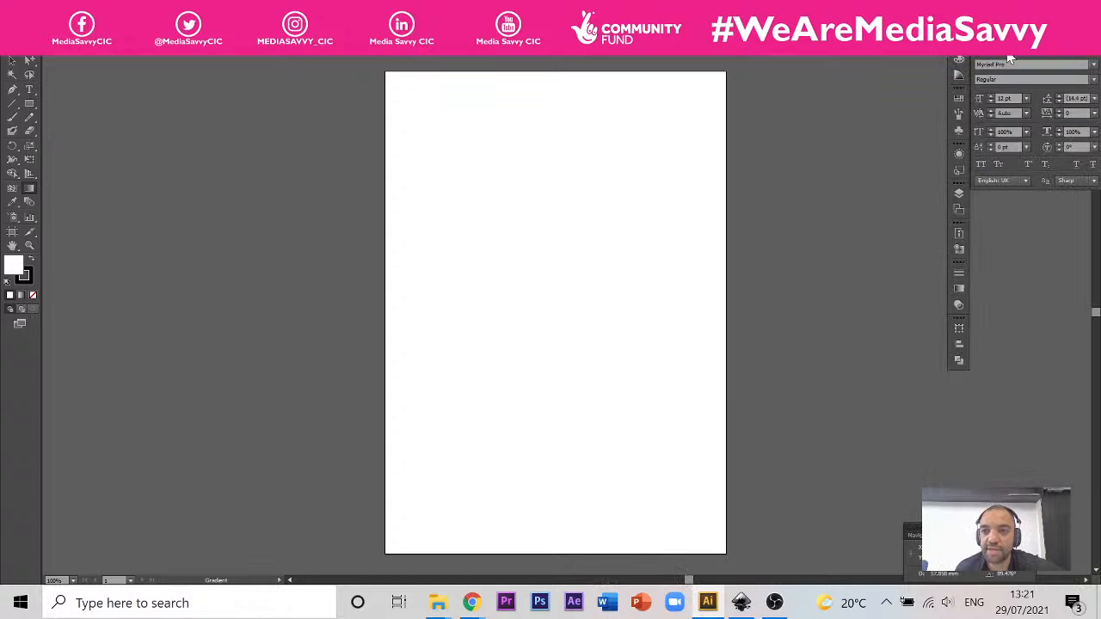
drag(988, 77, 963, 389)
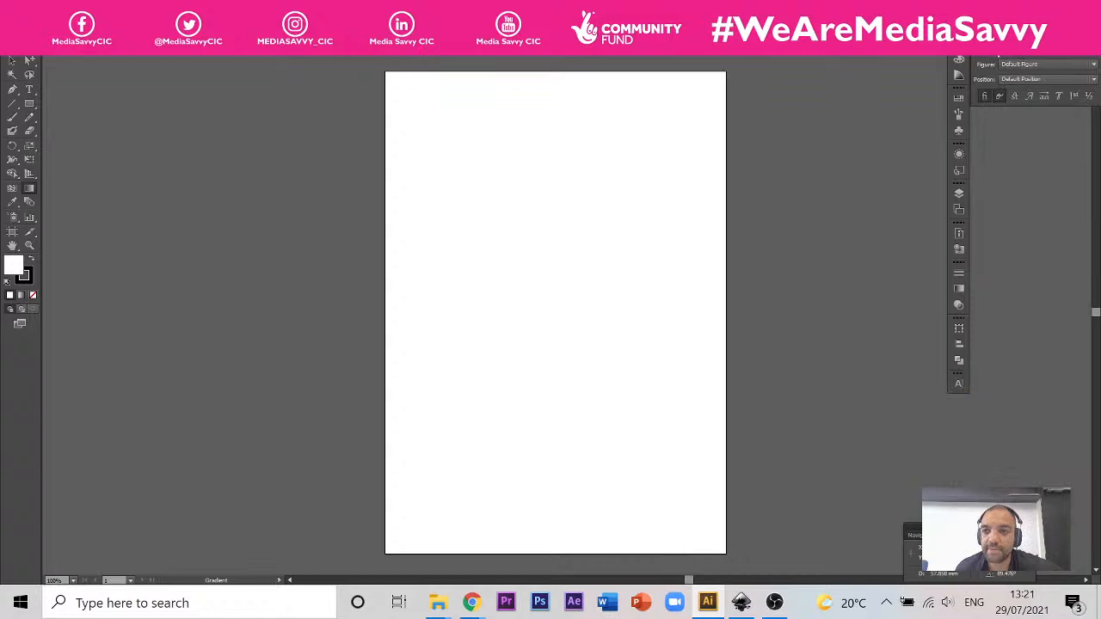
drag(992, 46, 920, 441)
drag(948, 97, 919, 469)
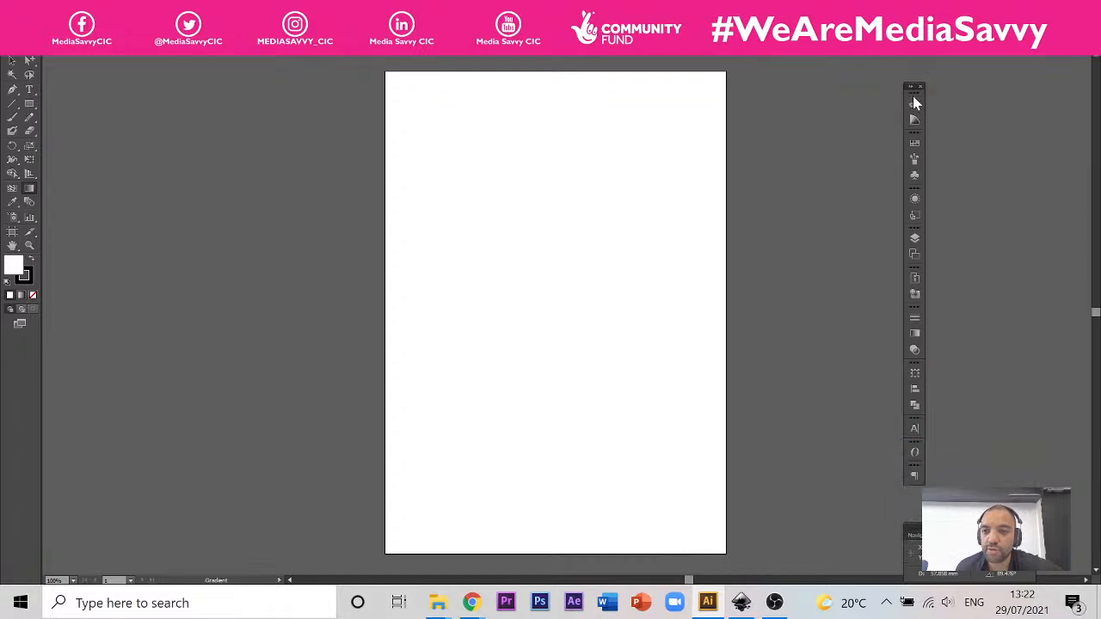
Step: Merge the Color group with the Swatches group in the floating column, and remove the Appearance and Layers groups
mouse_move(912, 95)
mouse_down()
mouse_move(1066, 84)
mouse_move(915, 93)
mouse_up()
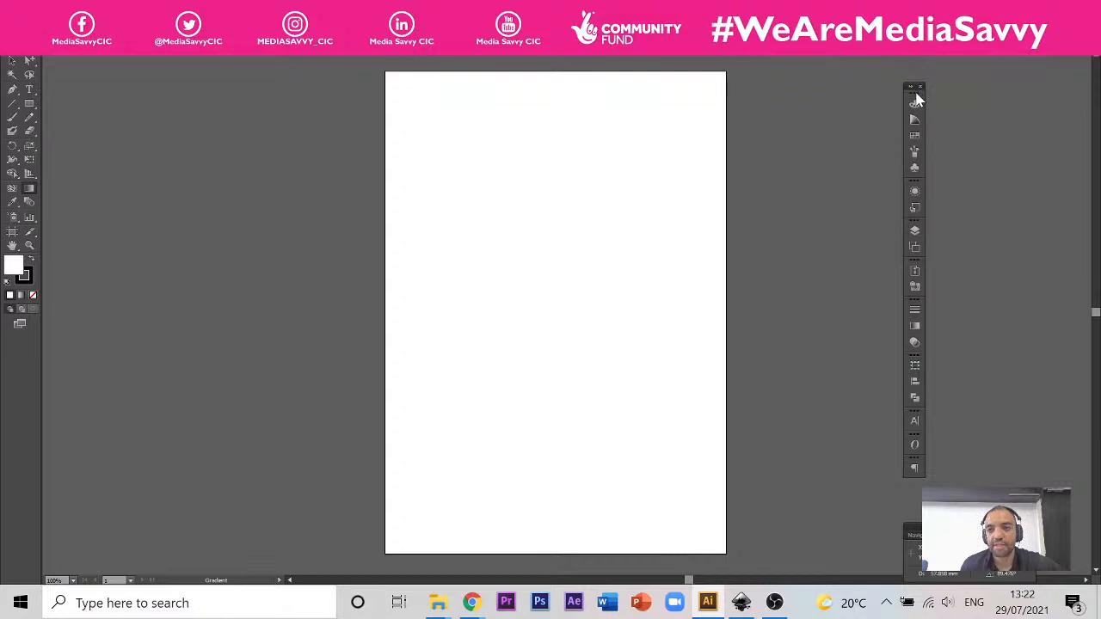
mouse_move(916, 93)
mouse_down()
mouse_move(936, 92)
mouse_move(916, 93)
mouse_up()
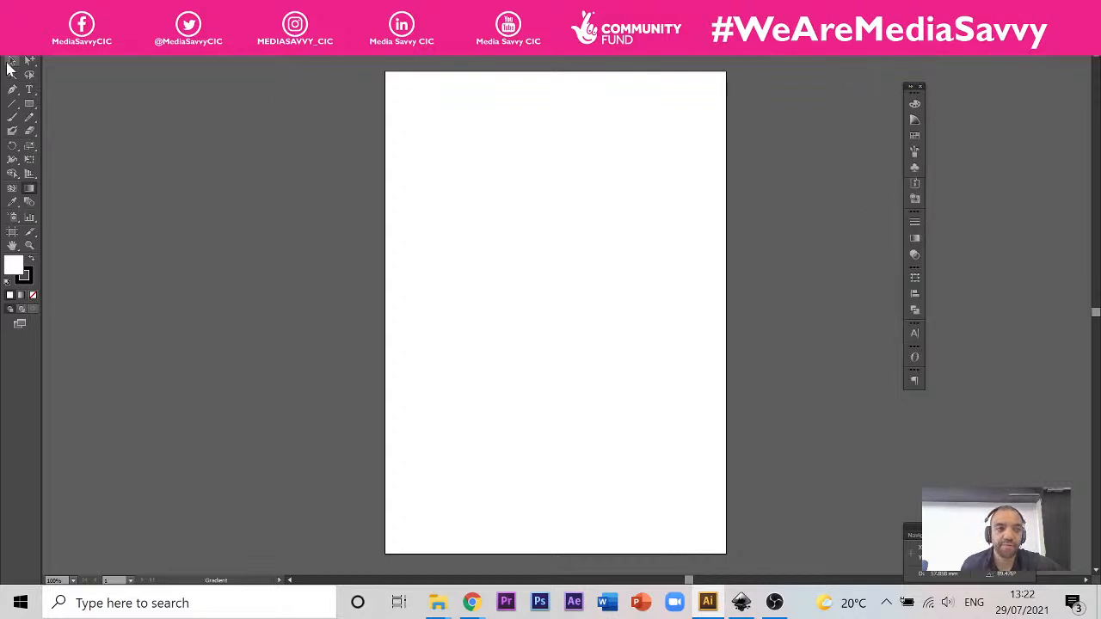
click(29, 104)
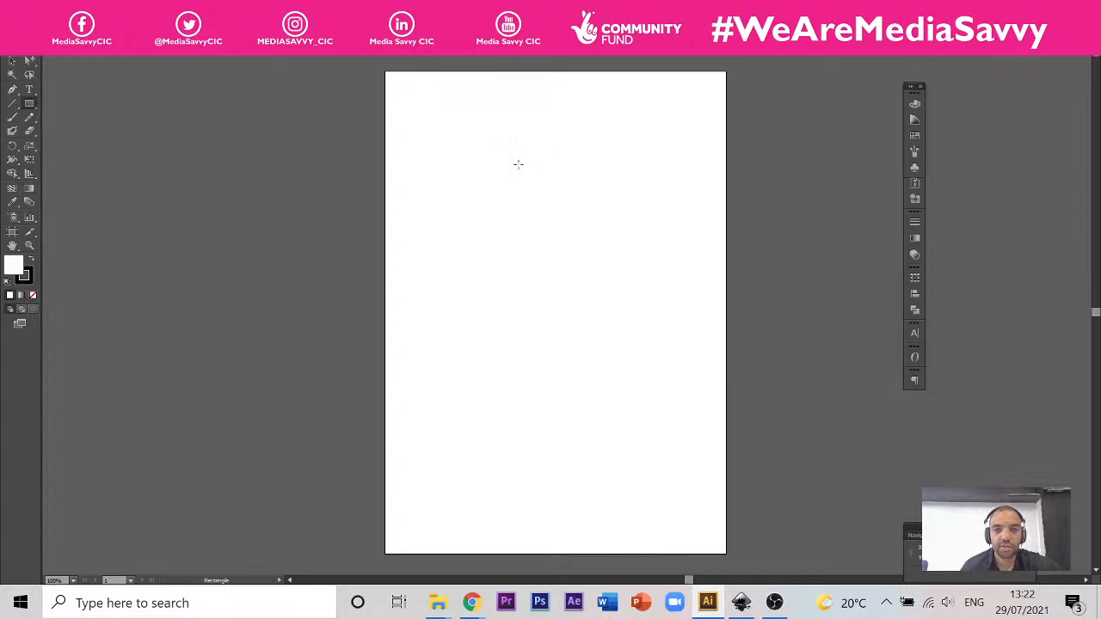
drag(412, 101, 648, 330)
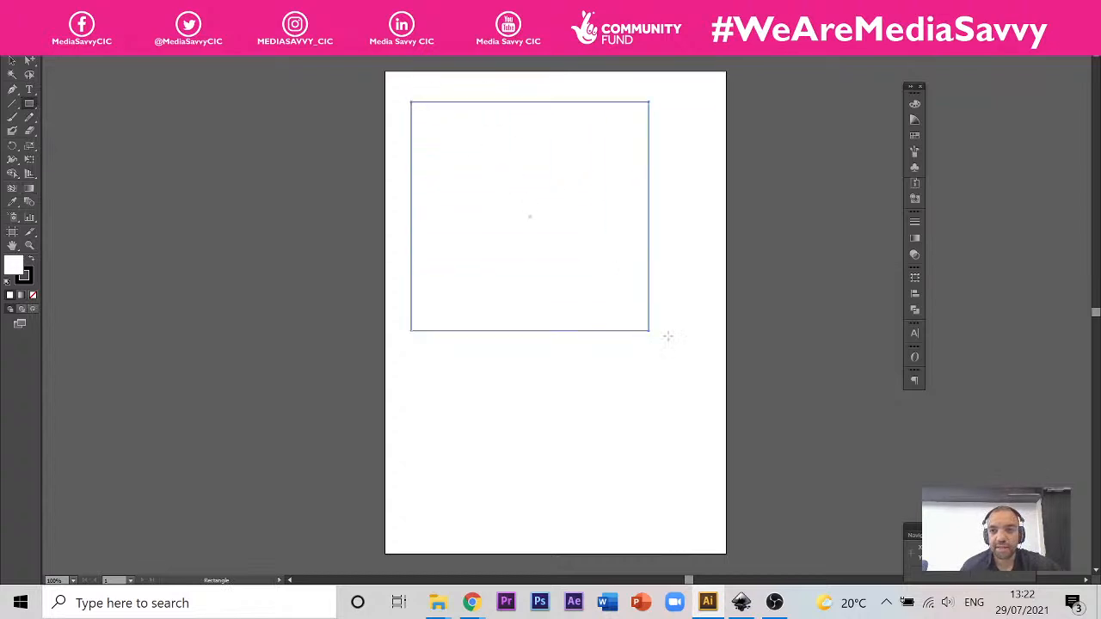
key(ctrl+z)
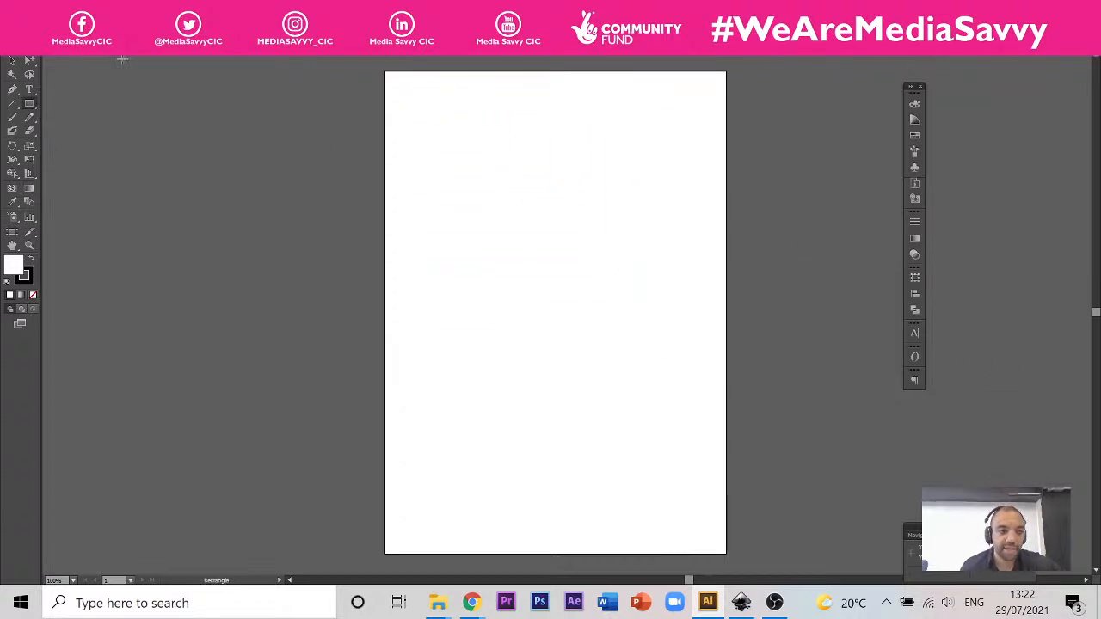
Step: Create a text frame on the upper part of the artboard, open the Character panel and enter the sample text SDGDFDSFDSFSDF
click(30, 90)
drag(408, 101, 620, 262)
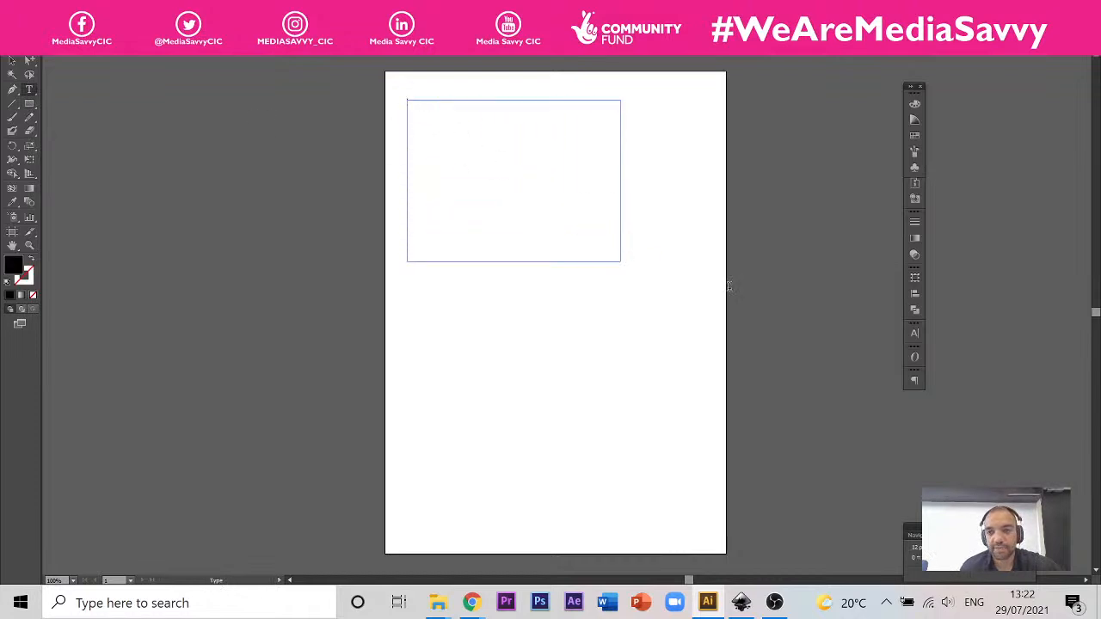
click(916, 335)
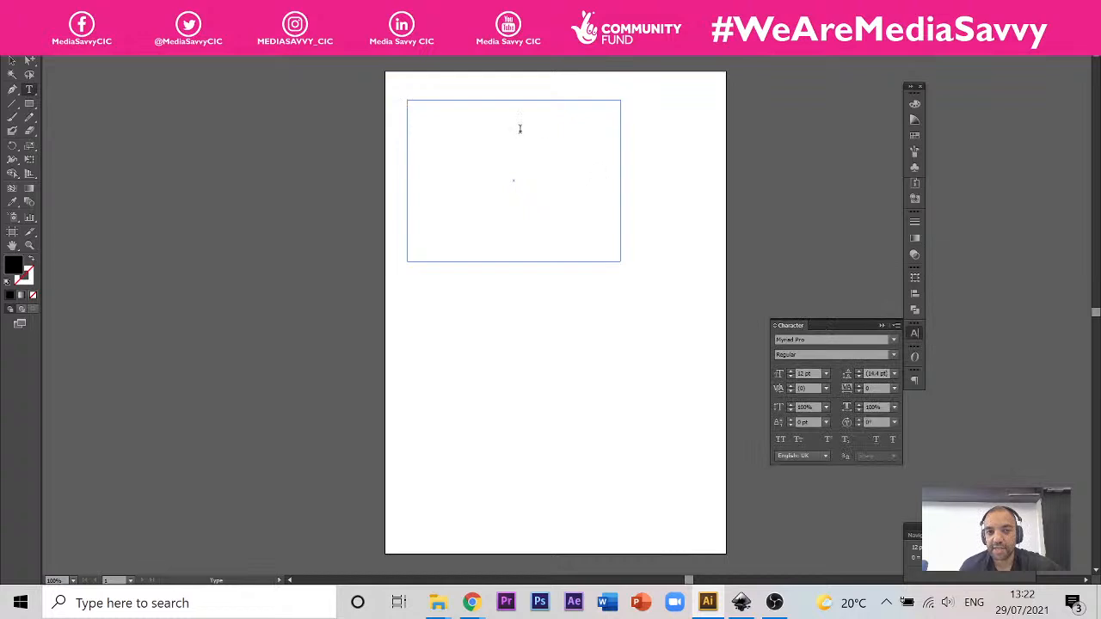
text(SDGDFDSFDSFSDF)
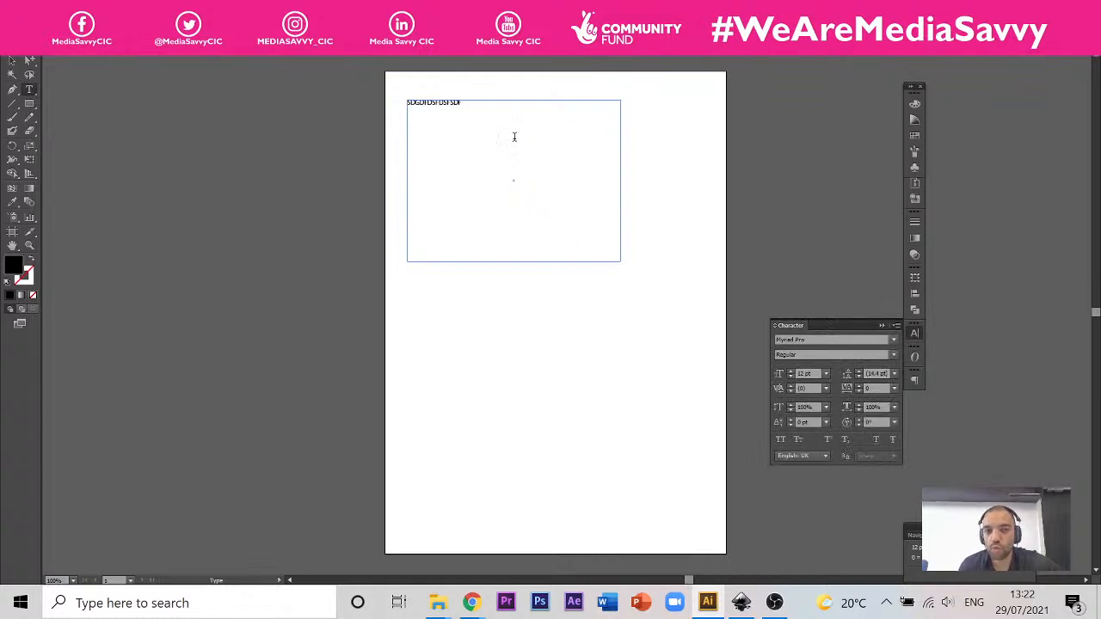
Step: Set the sample text to Bodoni MT Condensed at 18 pt, and delete the text frame
drag(512, 119, 350, 99)
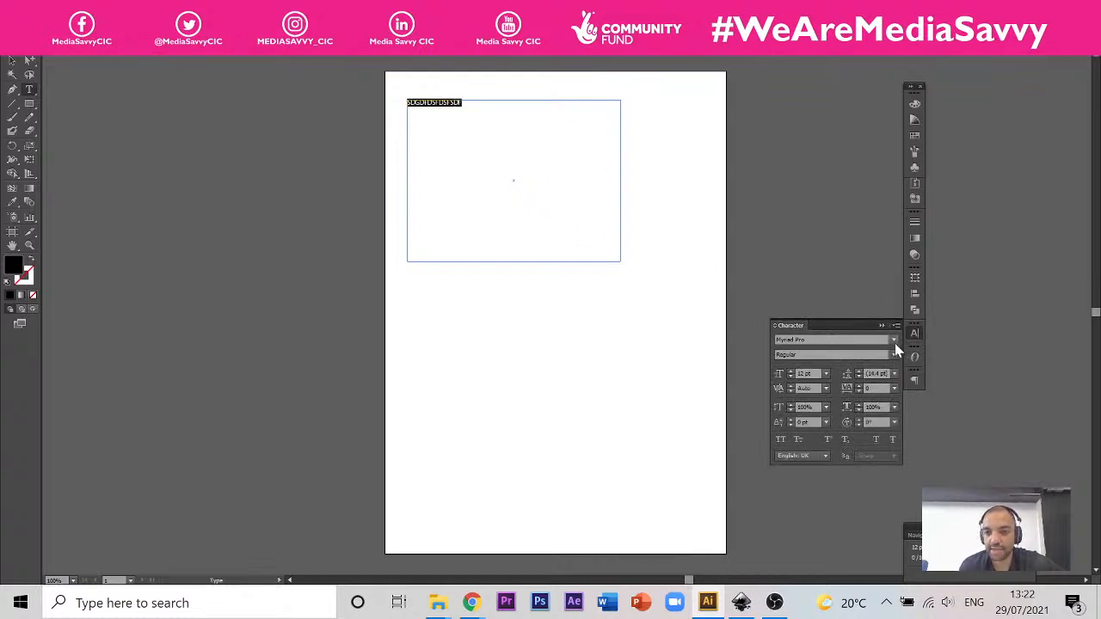
click(893, 341)
mouse_move(877, 196)
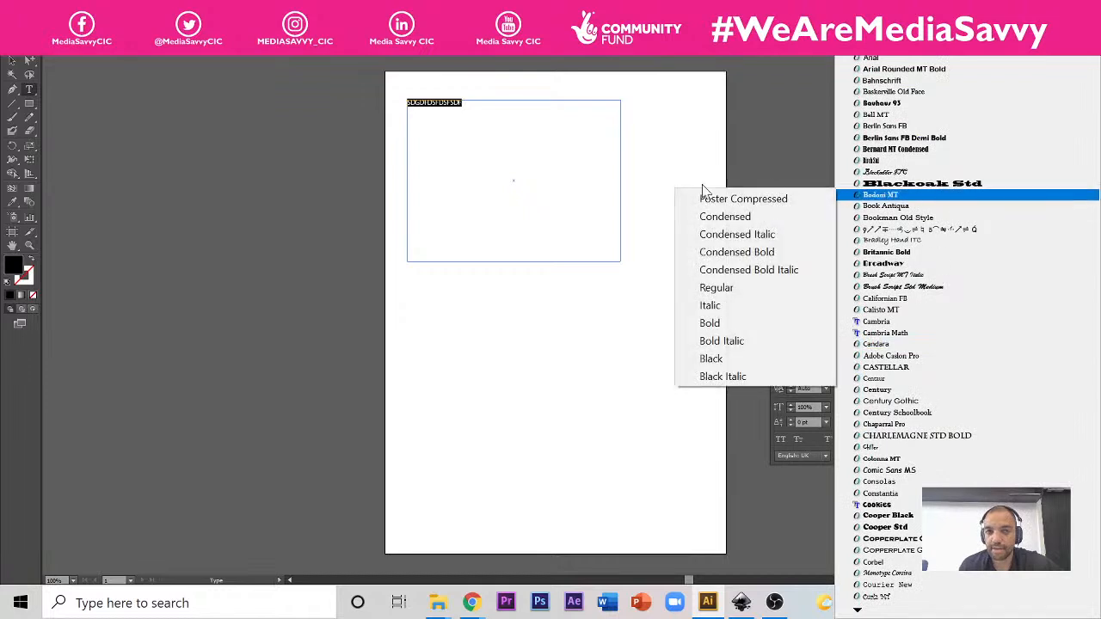
click(725, 217)
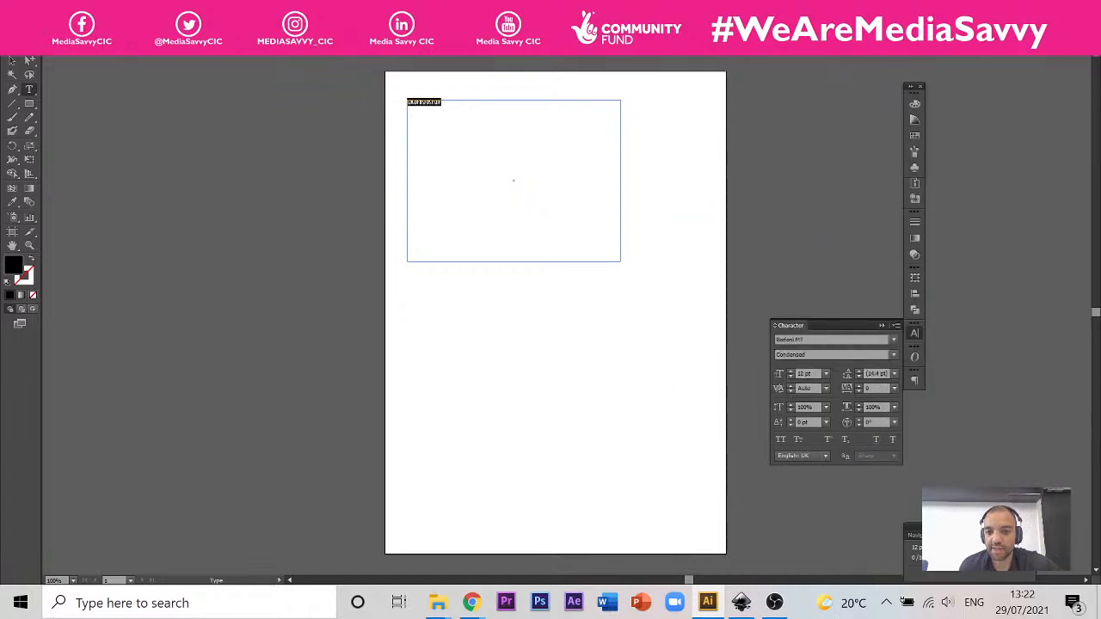
click(826, 376)
click(838, 487)
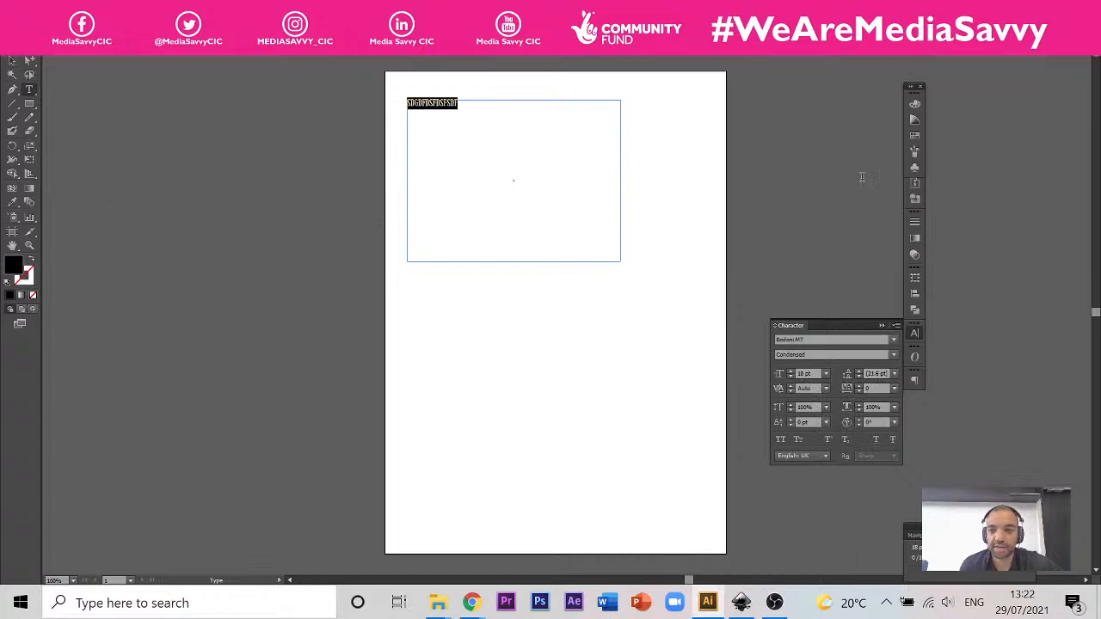
click(12, 60)
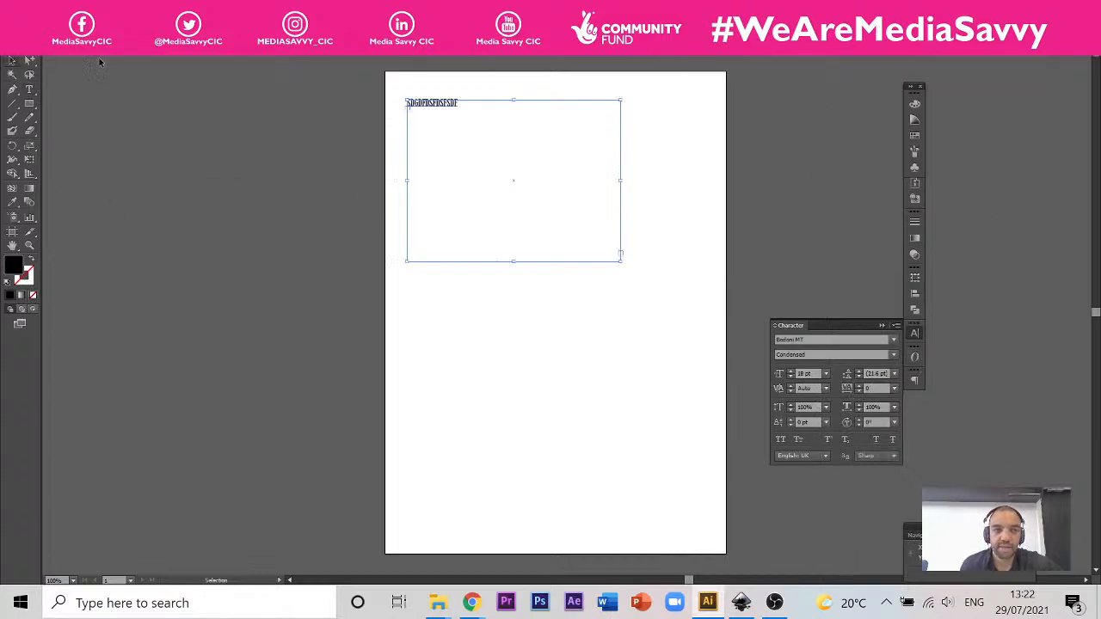
key(Delete)
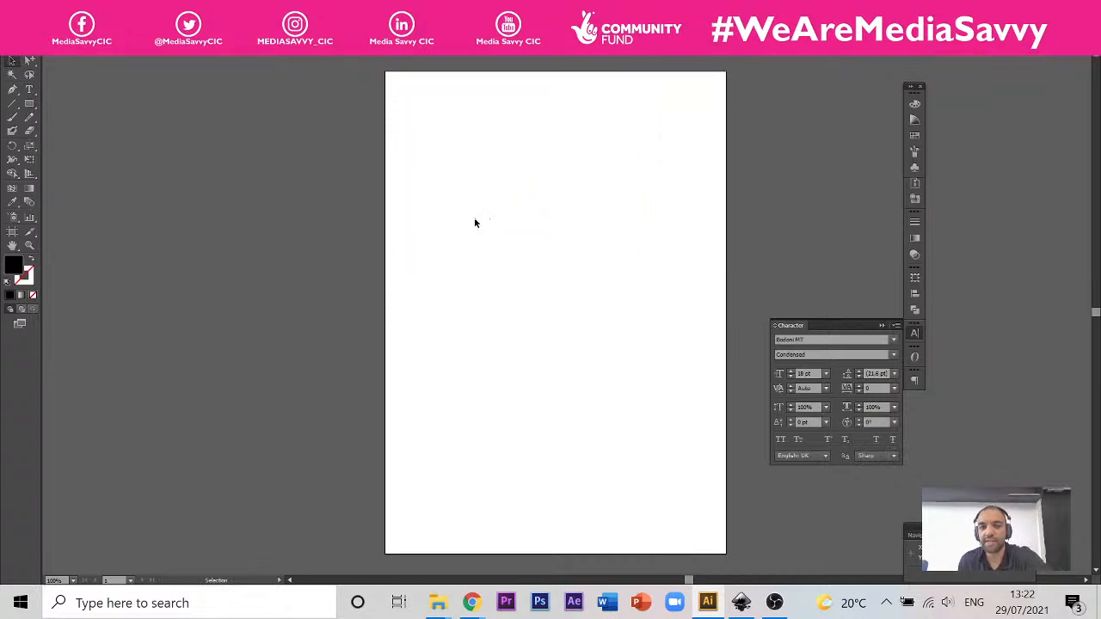
Step: Draw a black-filled square on the upper part of the artboard with the Rectangle tool
click(29, 103)
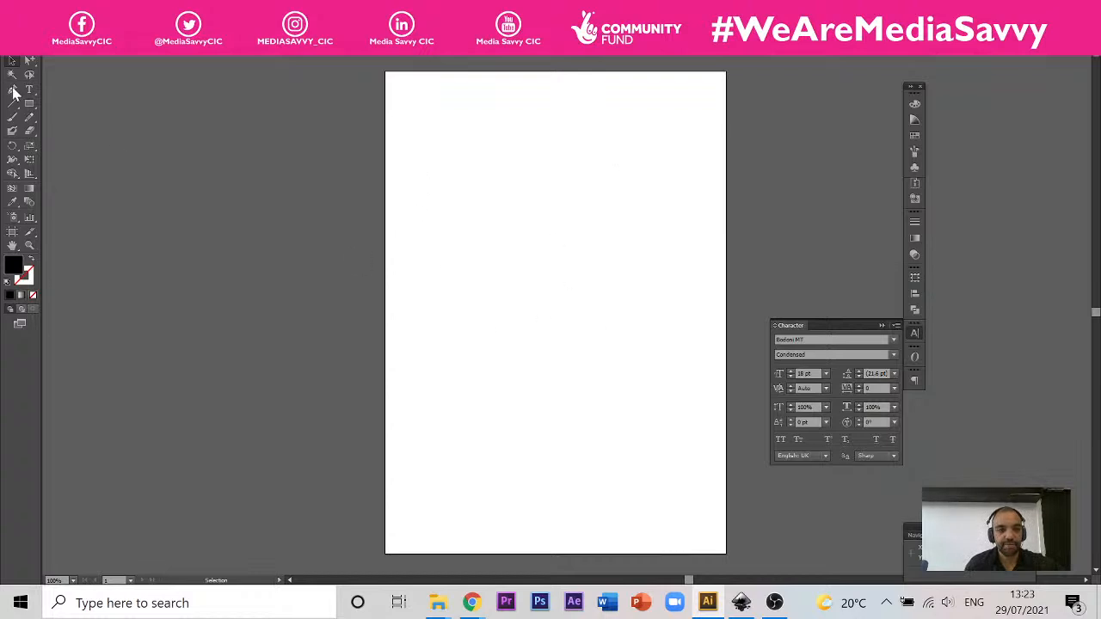
key(m)
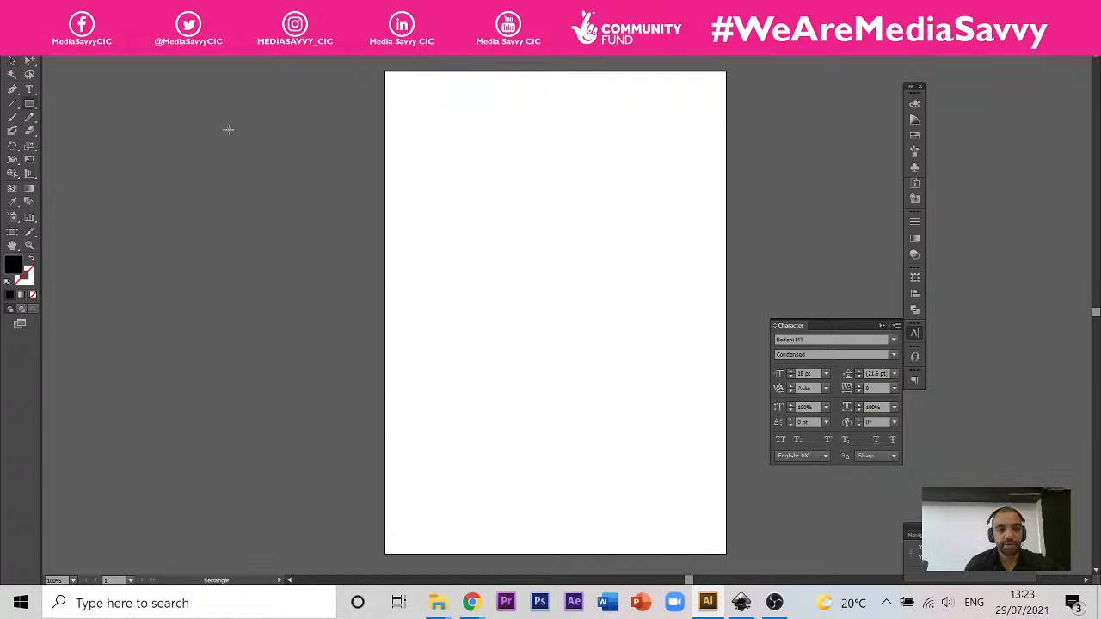
click(31, 103)
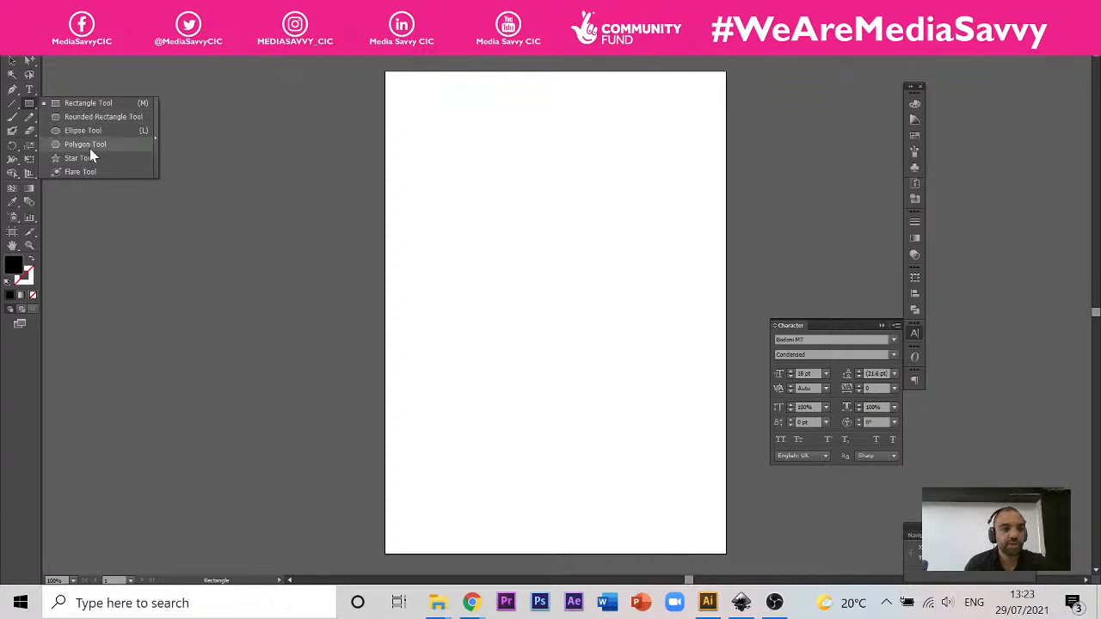
click(86, 104)
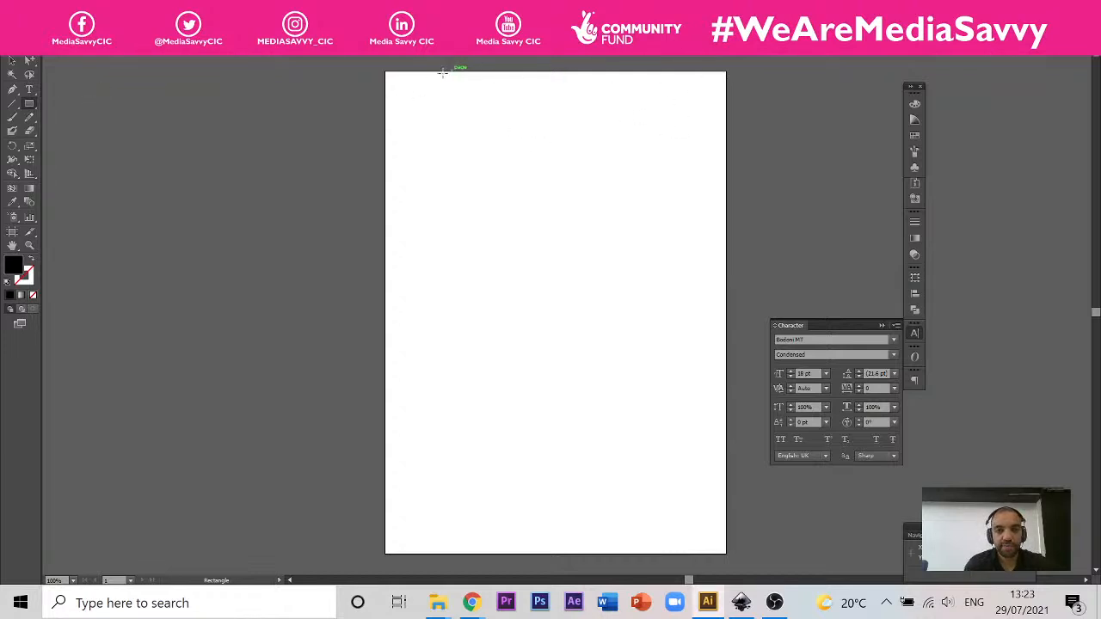
drag(415, 110, 620, 318)
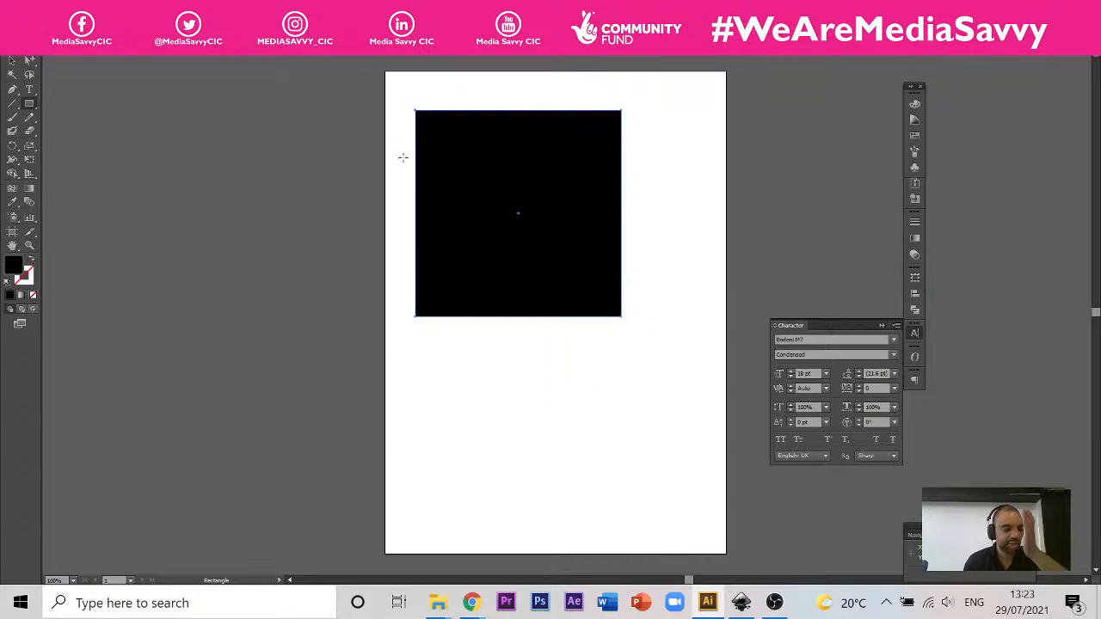
Step: Try green, purple, orange-red and yellow fills on the square using the colour spectrum
click(915, 105)
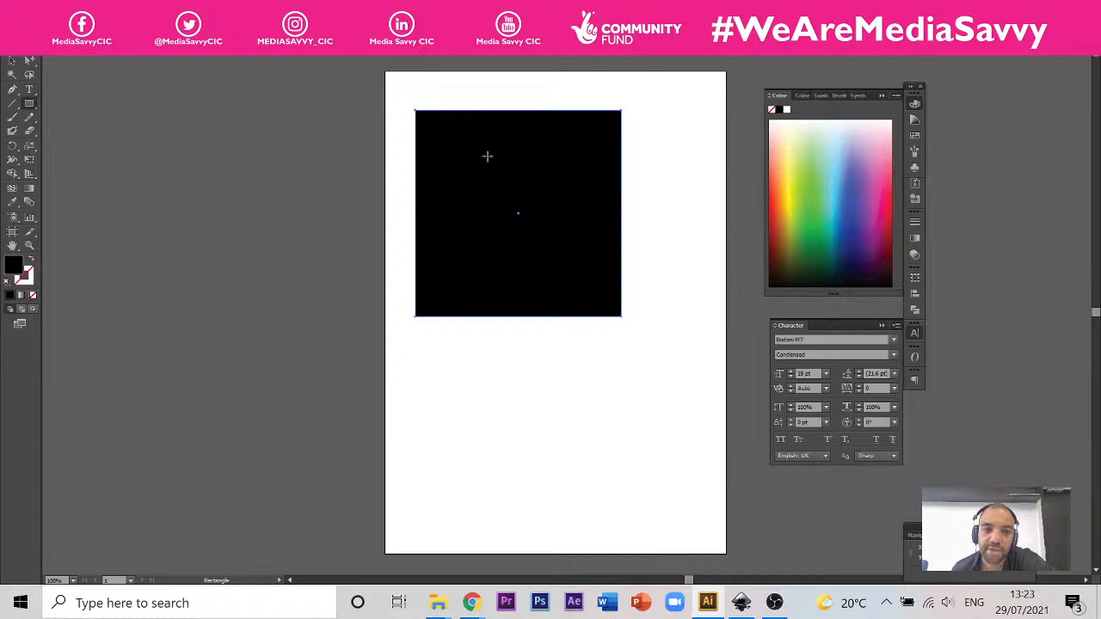
click(812, 197)
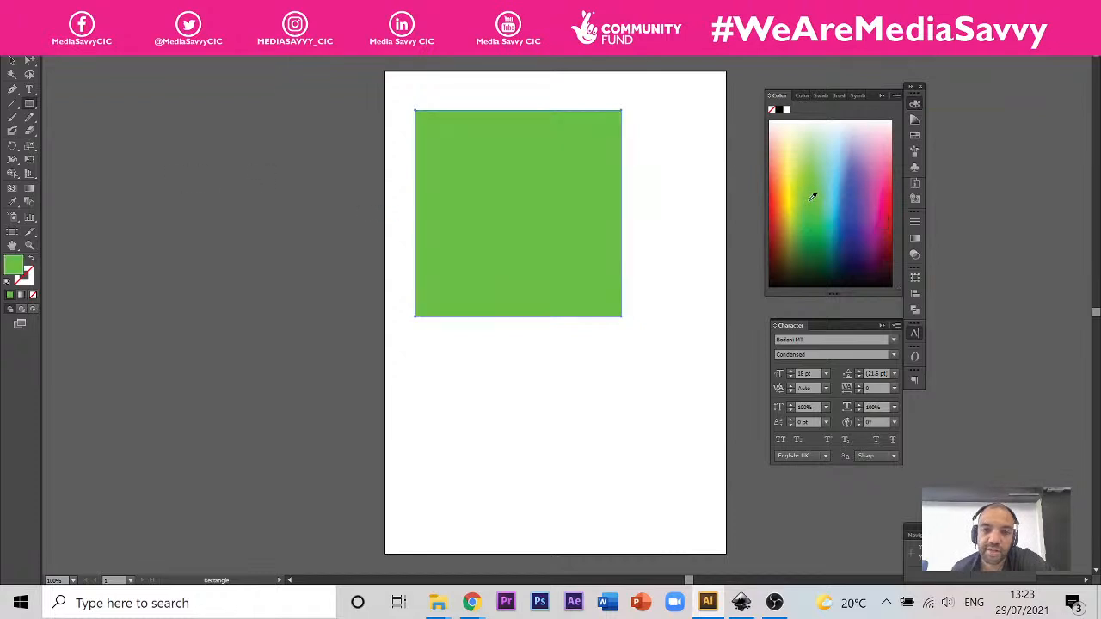
click(860, 216)
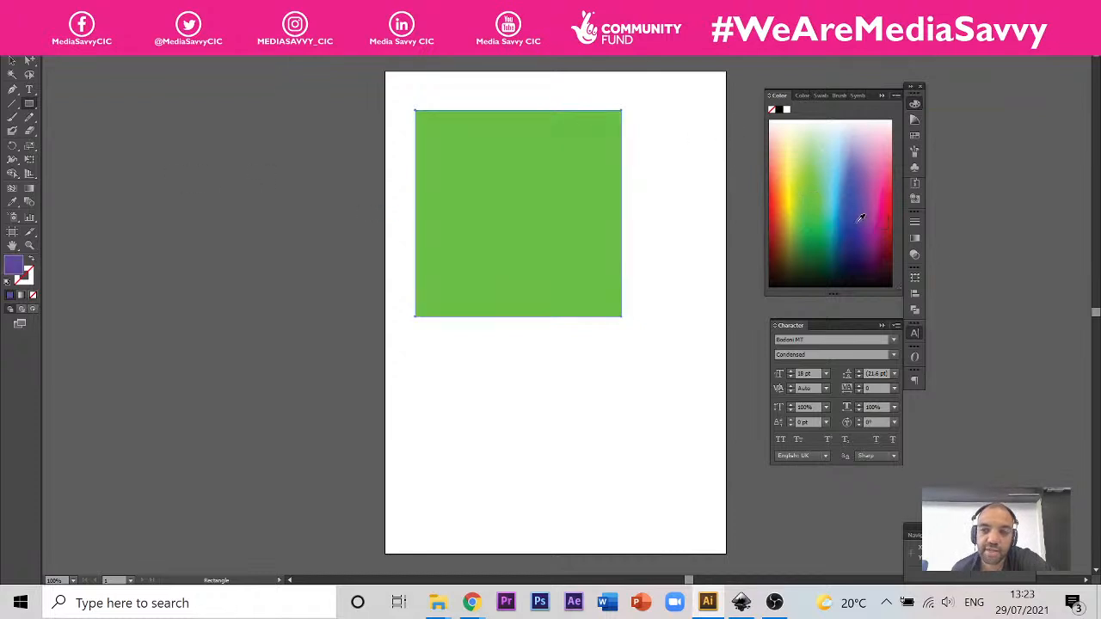
click(778, 191)
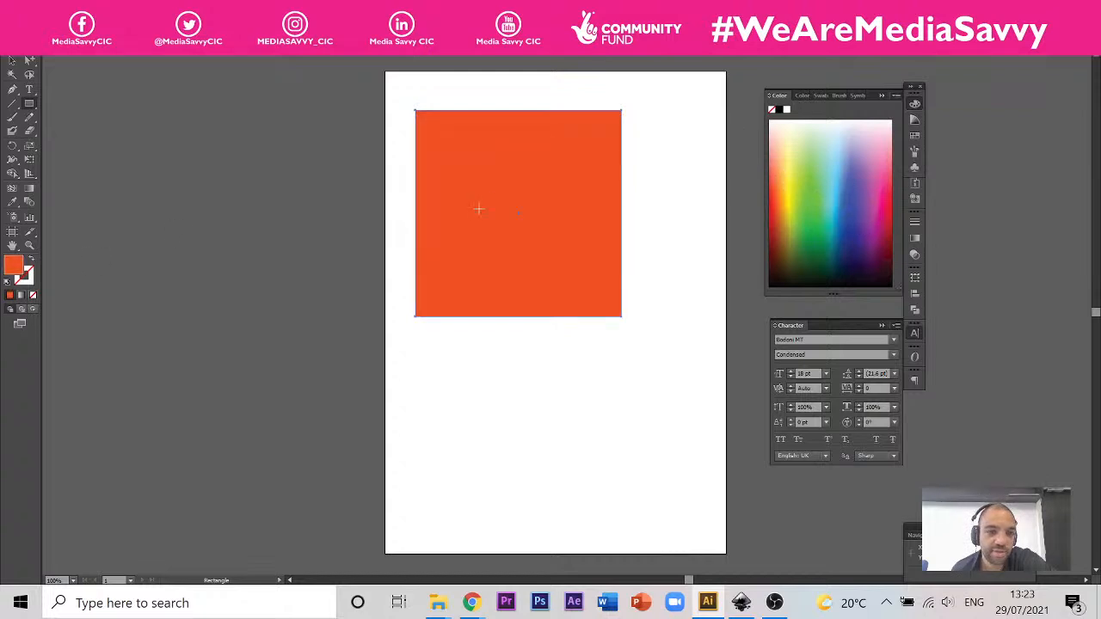
click(793, 188)
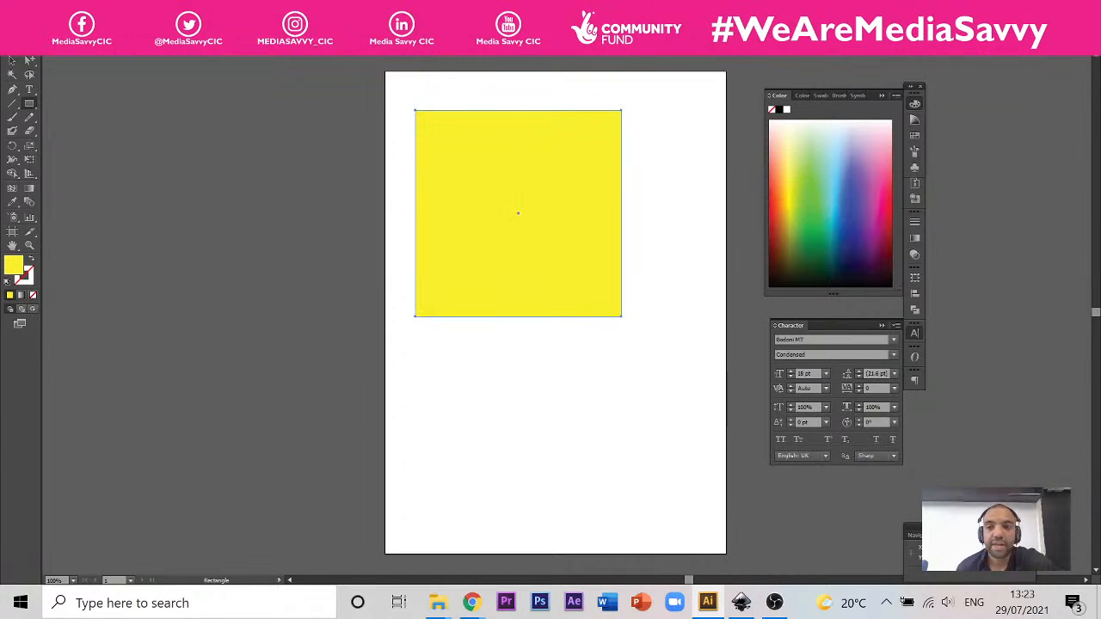
Step: Fill the square with a medium green from the Swatches, and deselect it
click(915, 135)
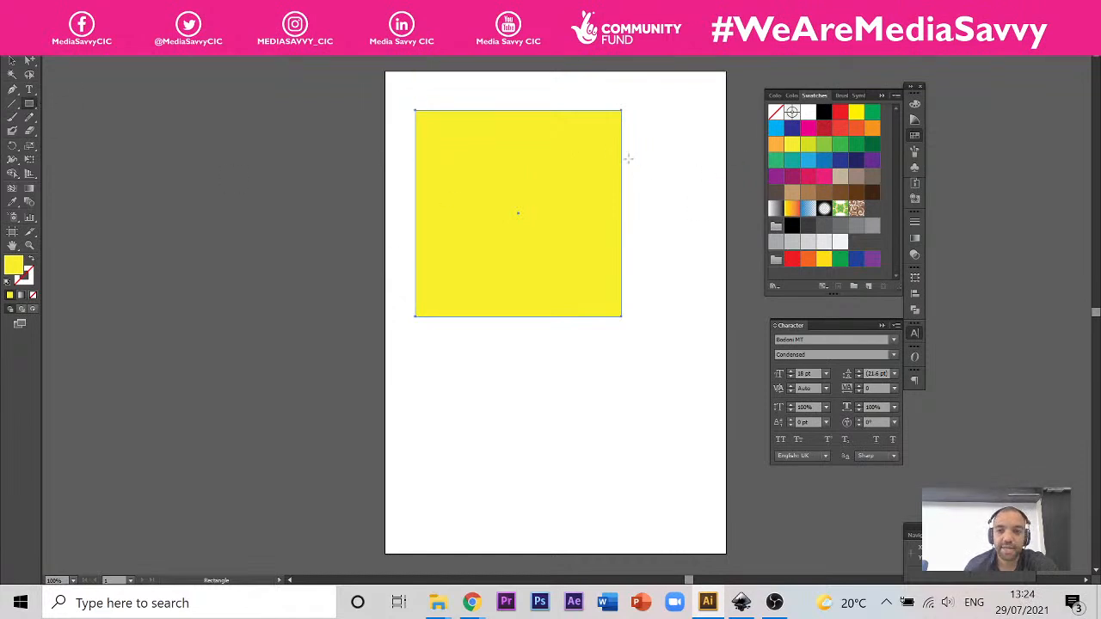
click(856, 145)
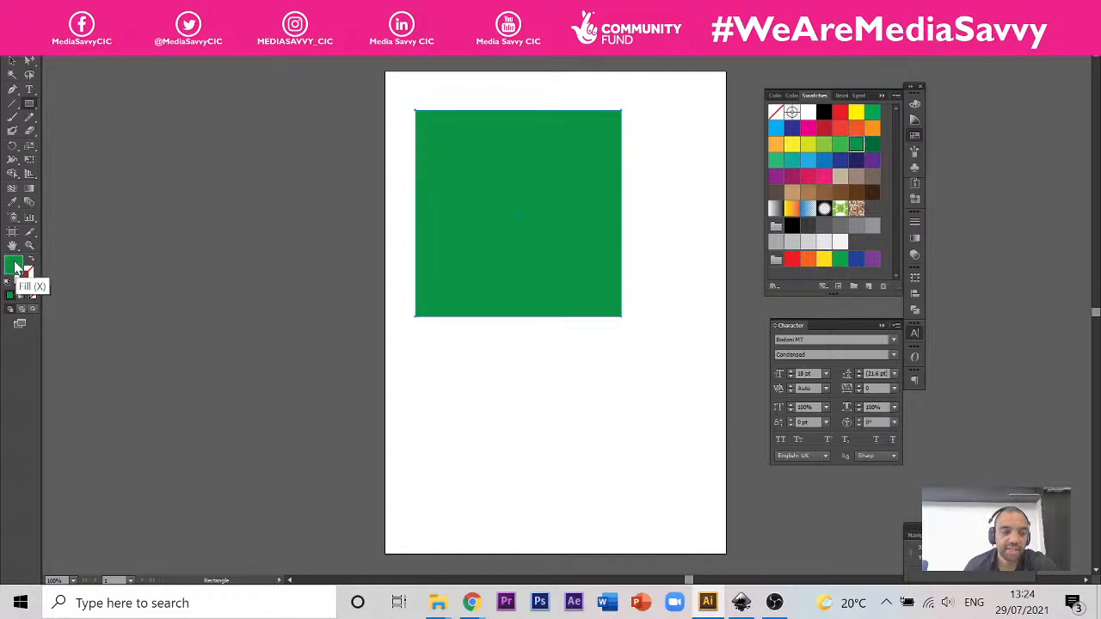
click(12, 60)
click(251, 133)
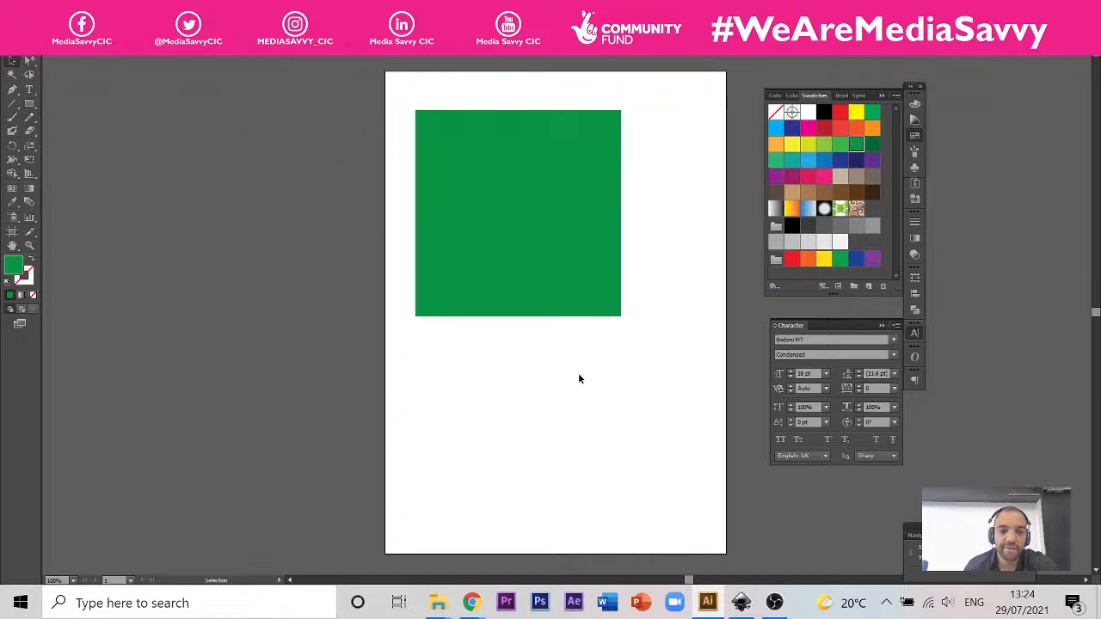
Step: Draw a pink-filled rectangle below the green square with the Rectangle tool
click(825, 180)
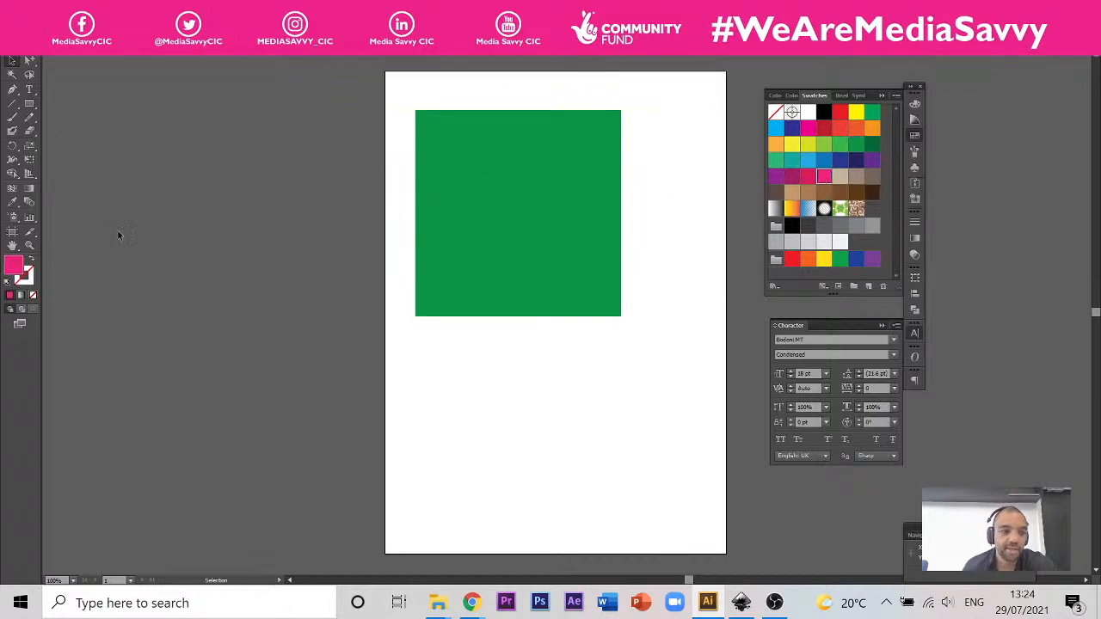
click(29, 105)
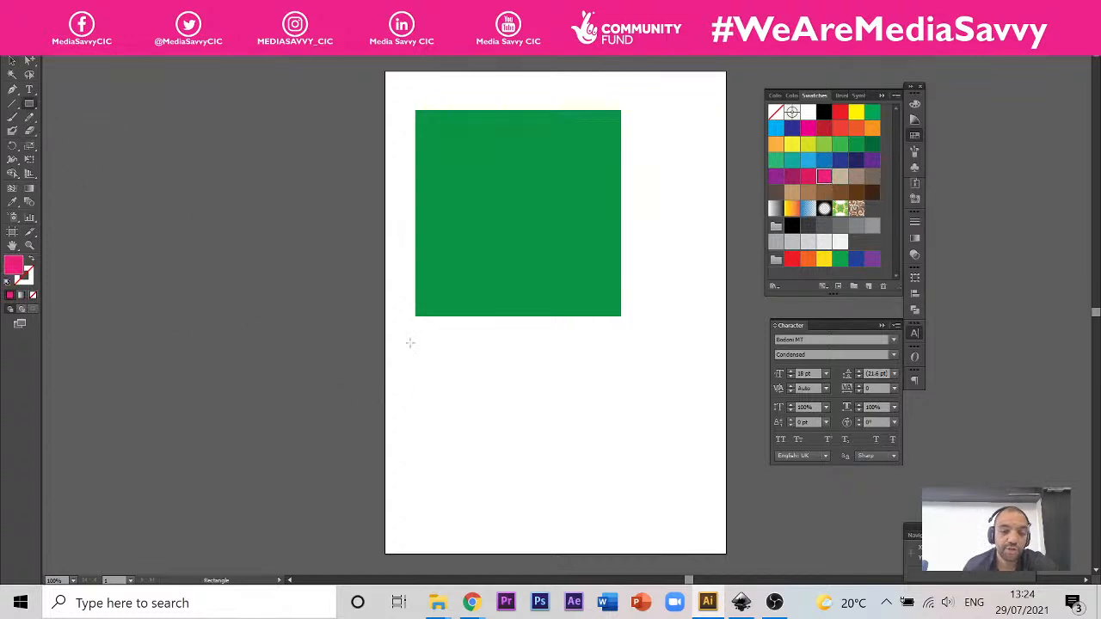
drag(414, 344, 594, 480)
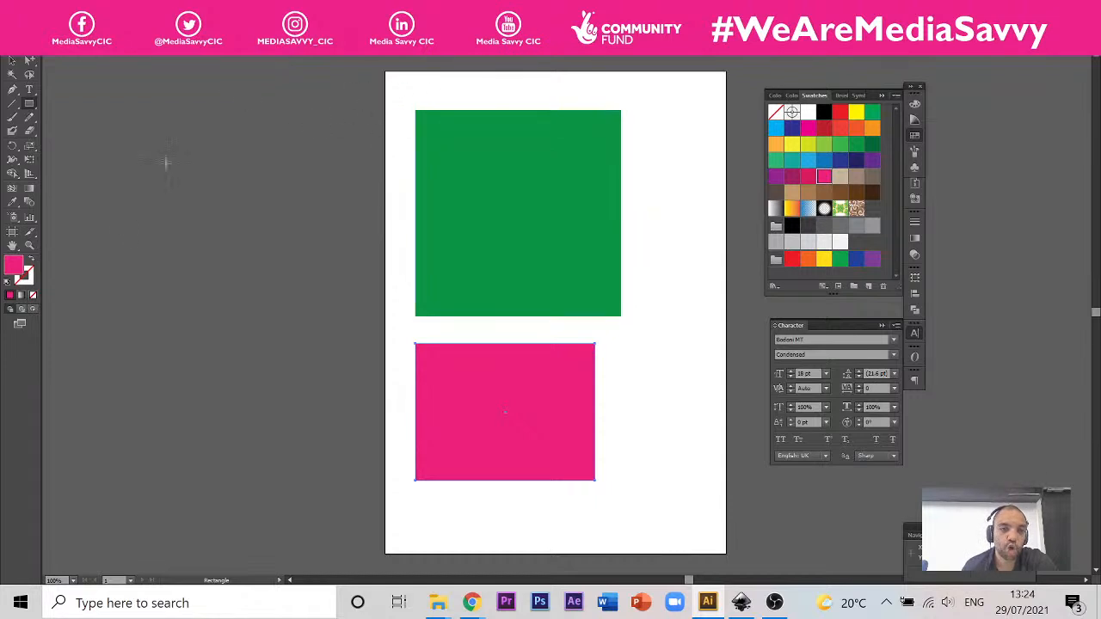
click(33, 104)
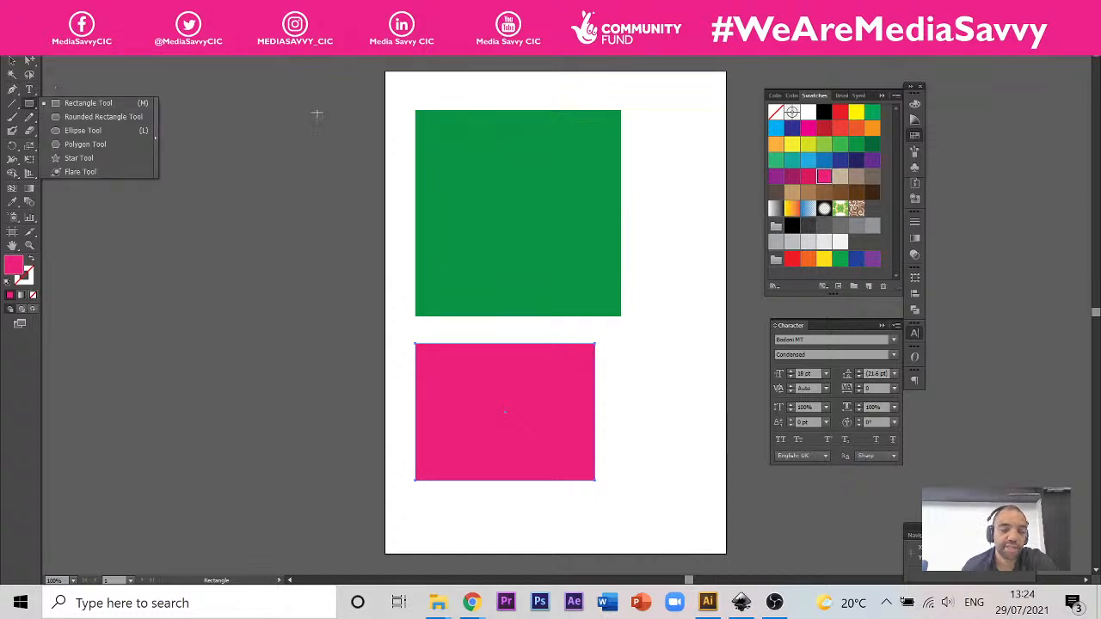
Step: Give the pink rectangle a dark blue stroke from the colour swatches, and inspect its edge up close
click(12, 89)
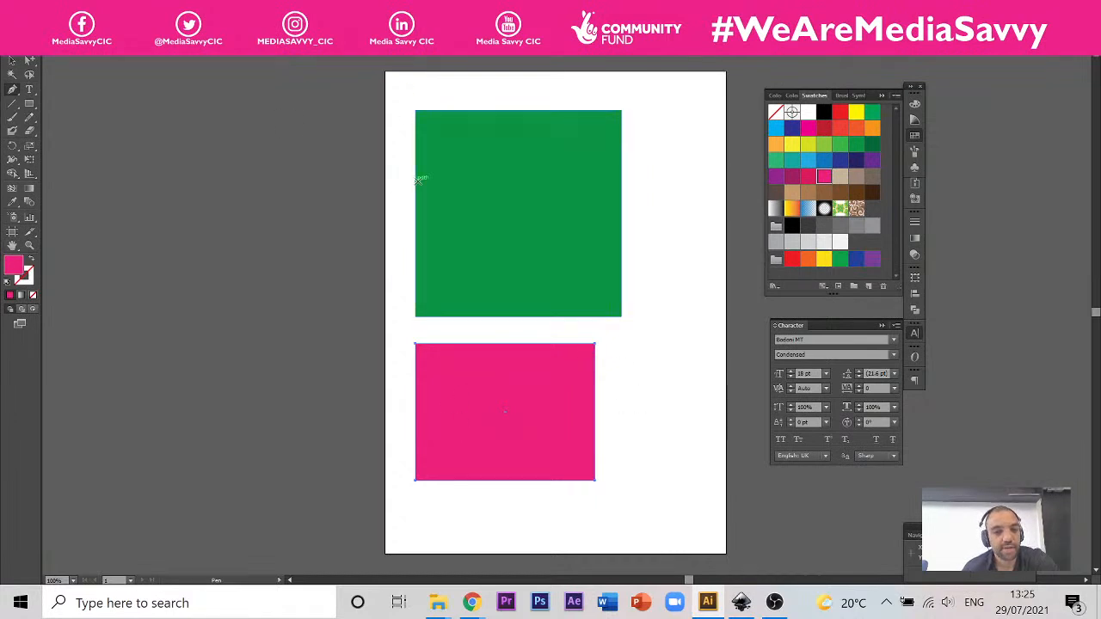
click(30, 284)
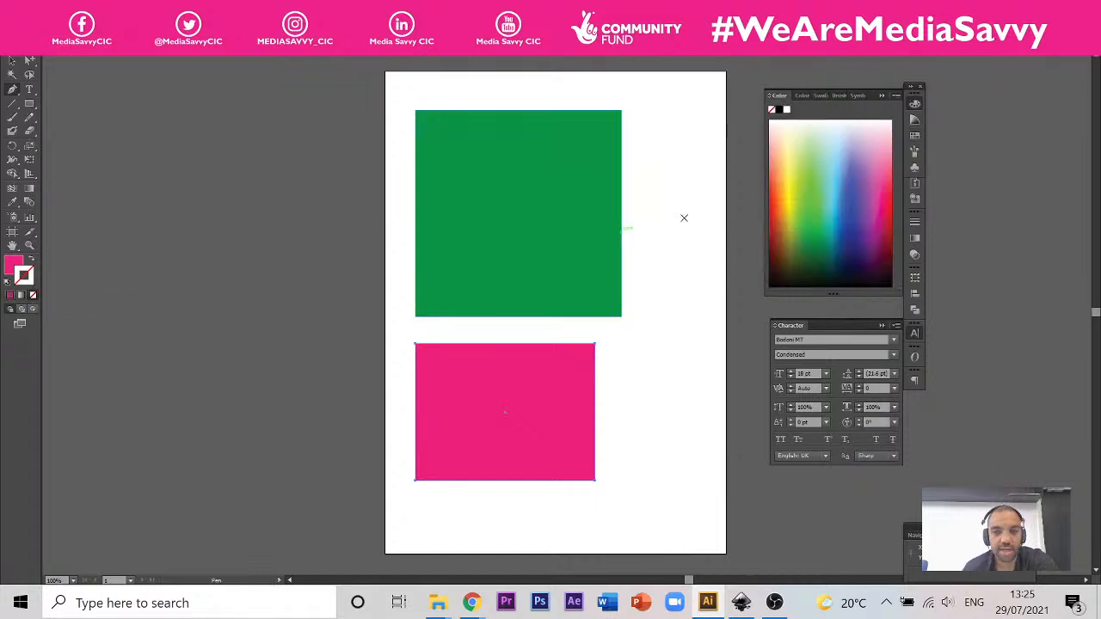
click(915, 136)
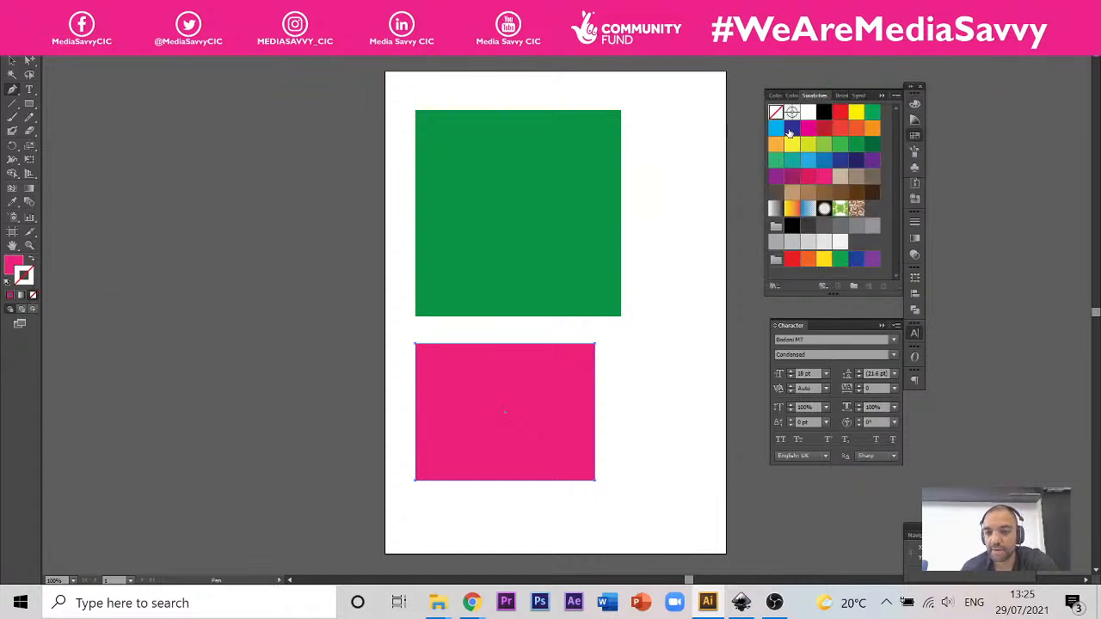
click(791, 128)
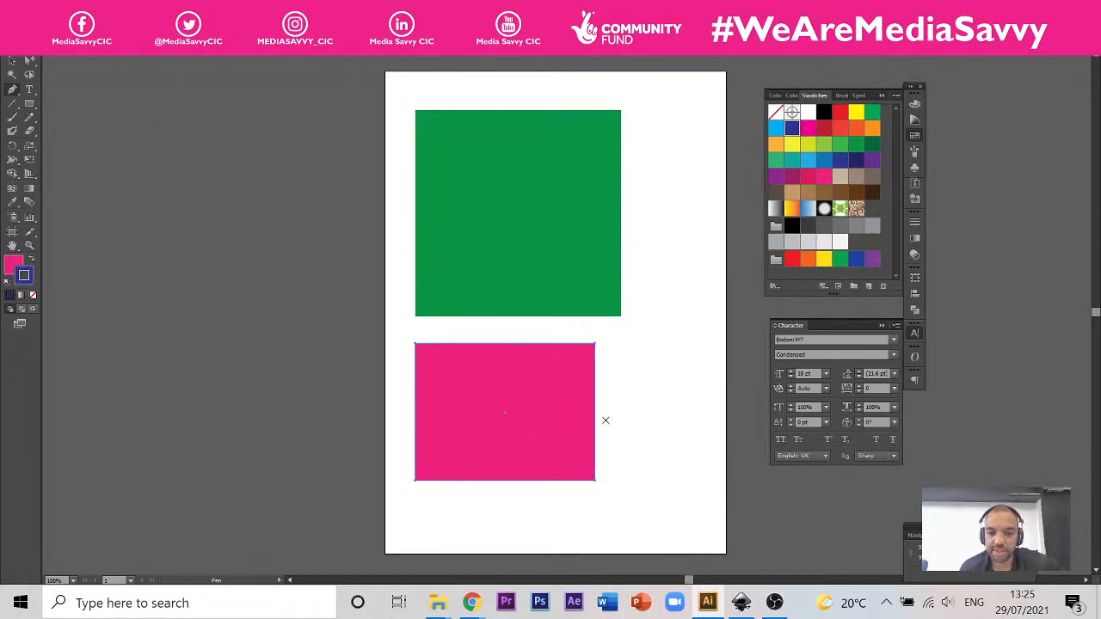
key(alt)
scroll(605, 396, up, 5)
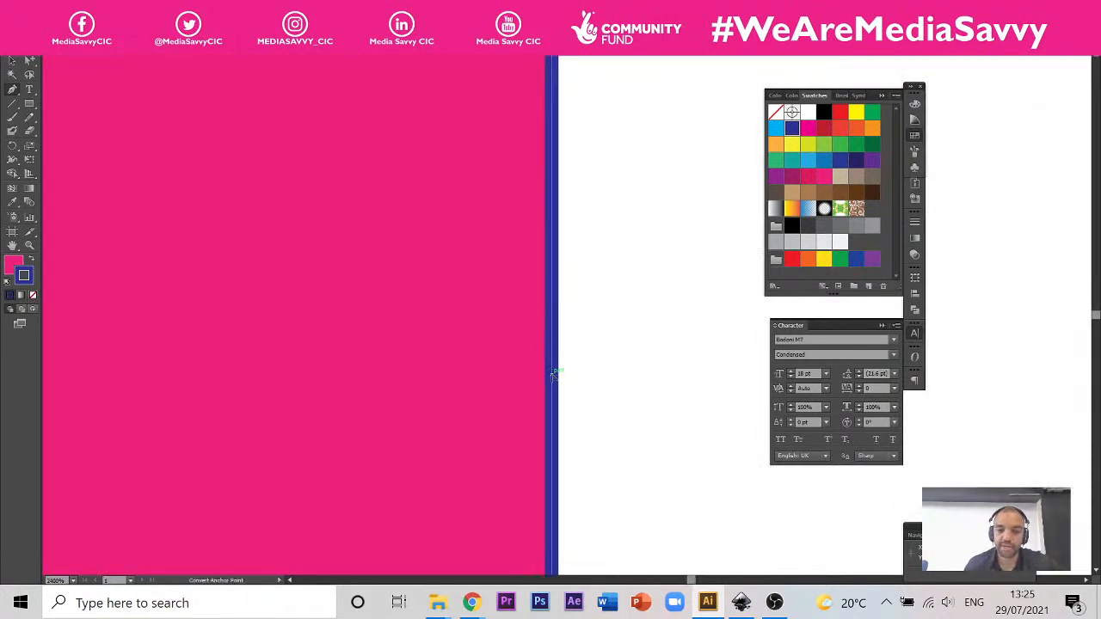
scroll(556, 329, down, 1)
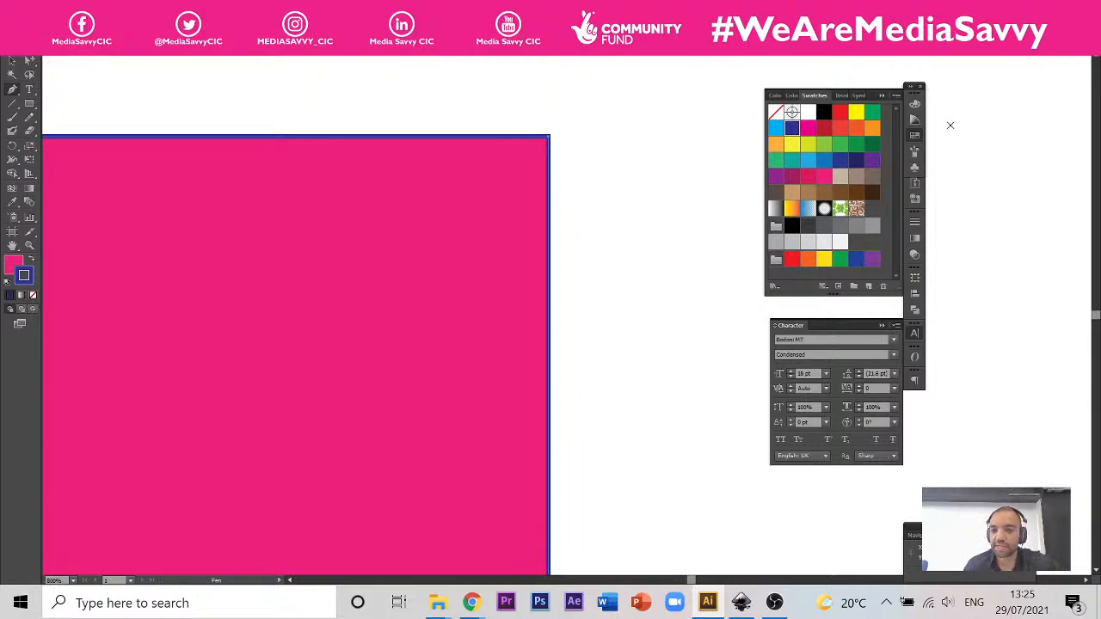
Step: Try a 40 pt stroke weight on the pink rectangle, and set the weight to 10 pt
click(915, 226)
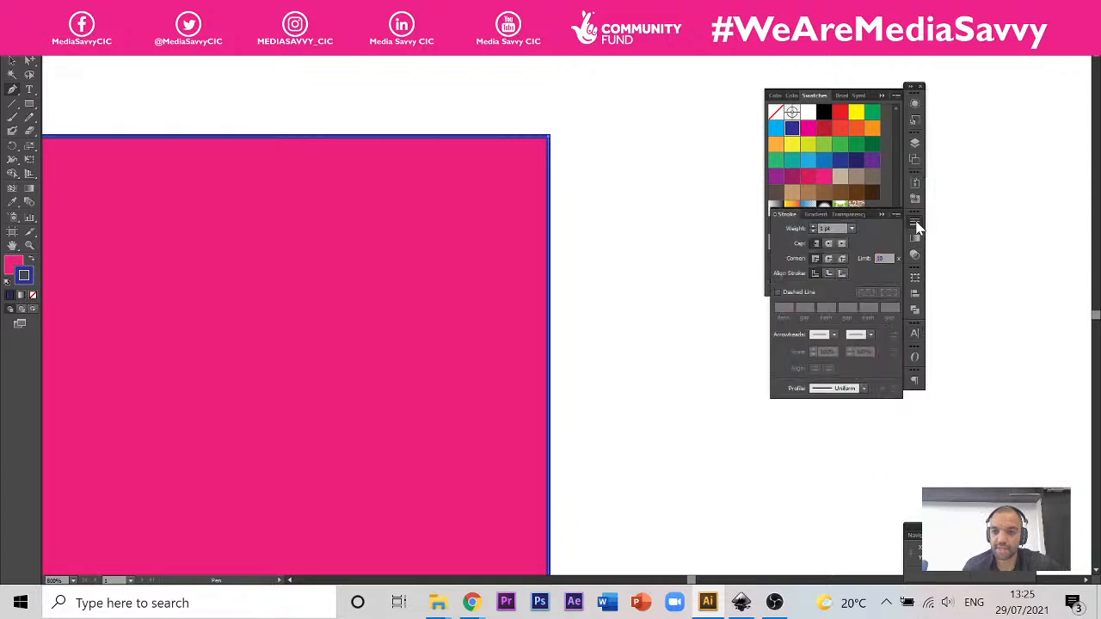
click(852, 229)
click(866, 467)
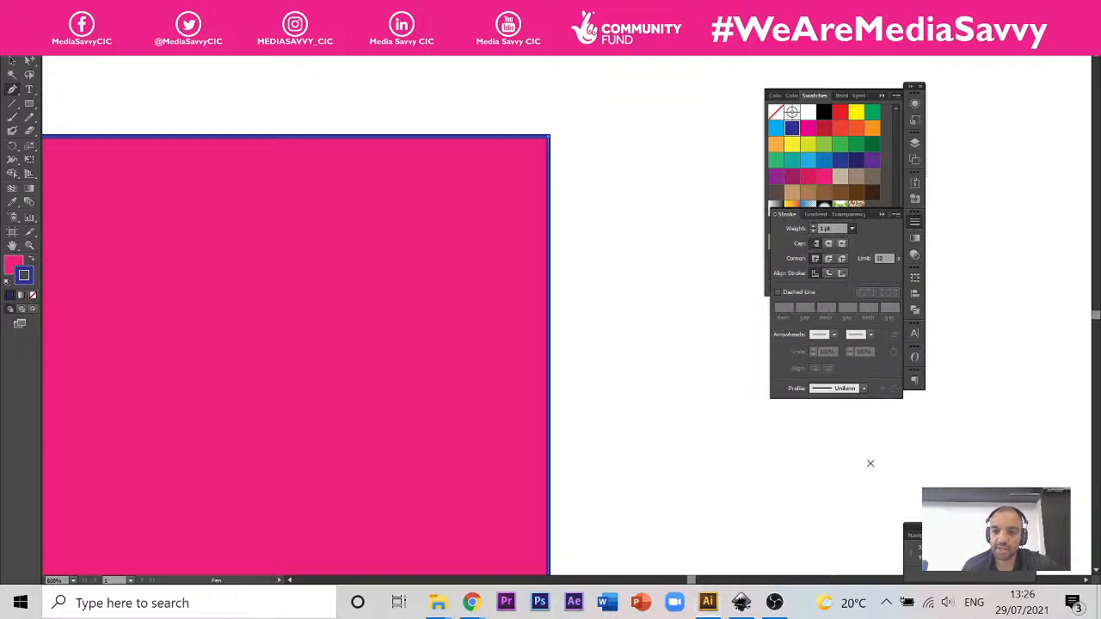
alt+scroll(710, 238, down, 3)
alt+scroll(710, 238, down, 1)
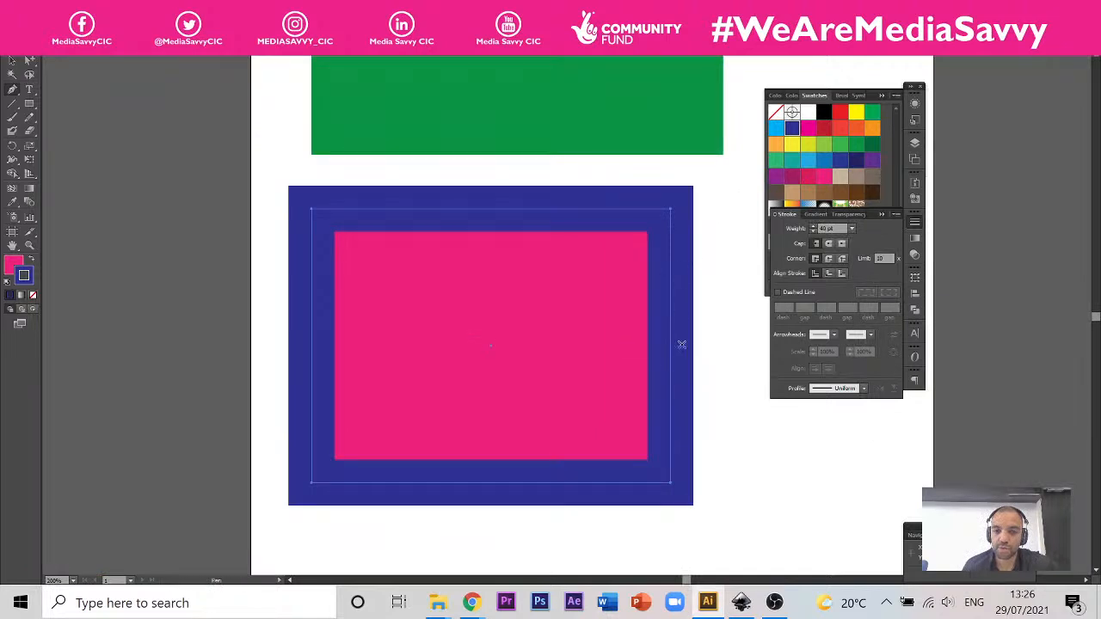
click(852, 229)
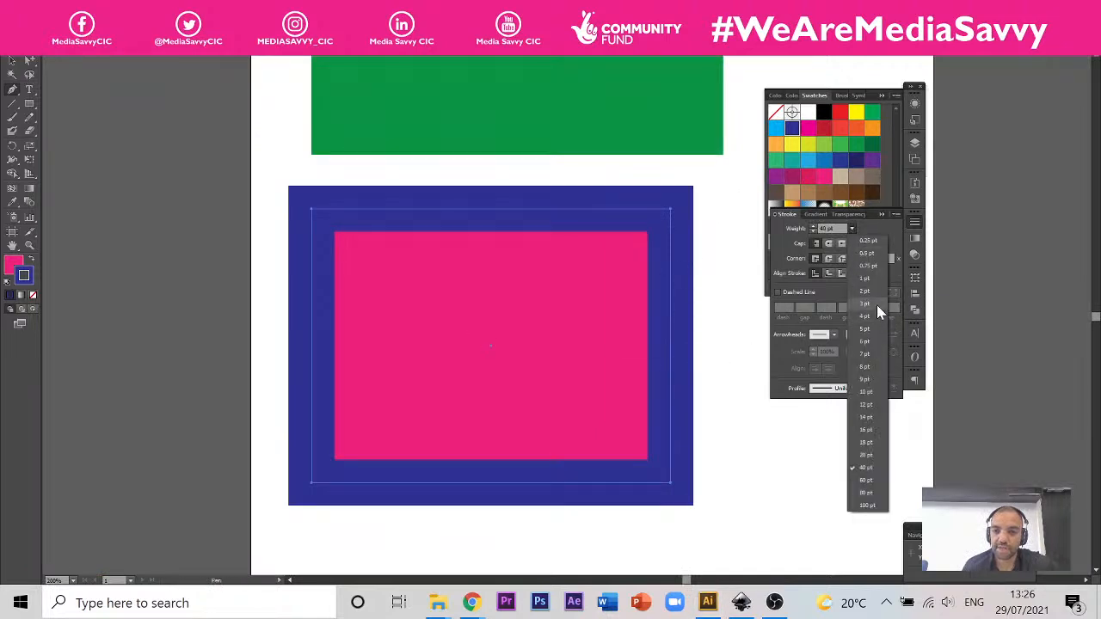
click(866, 391)
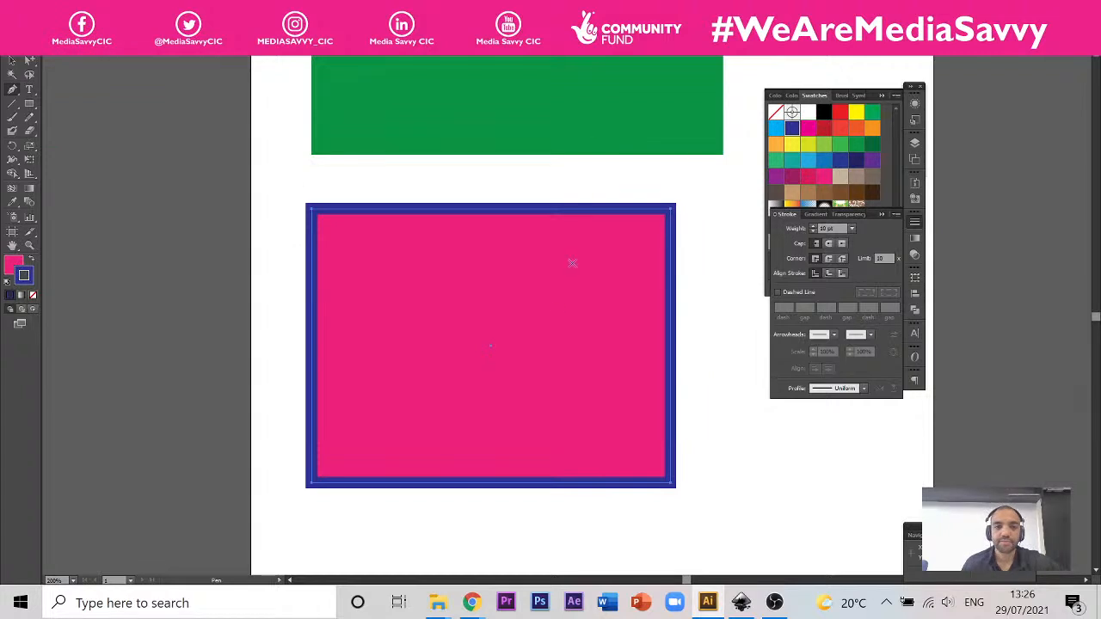
scroll(371, 250, down, 1)
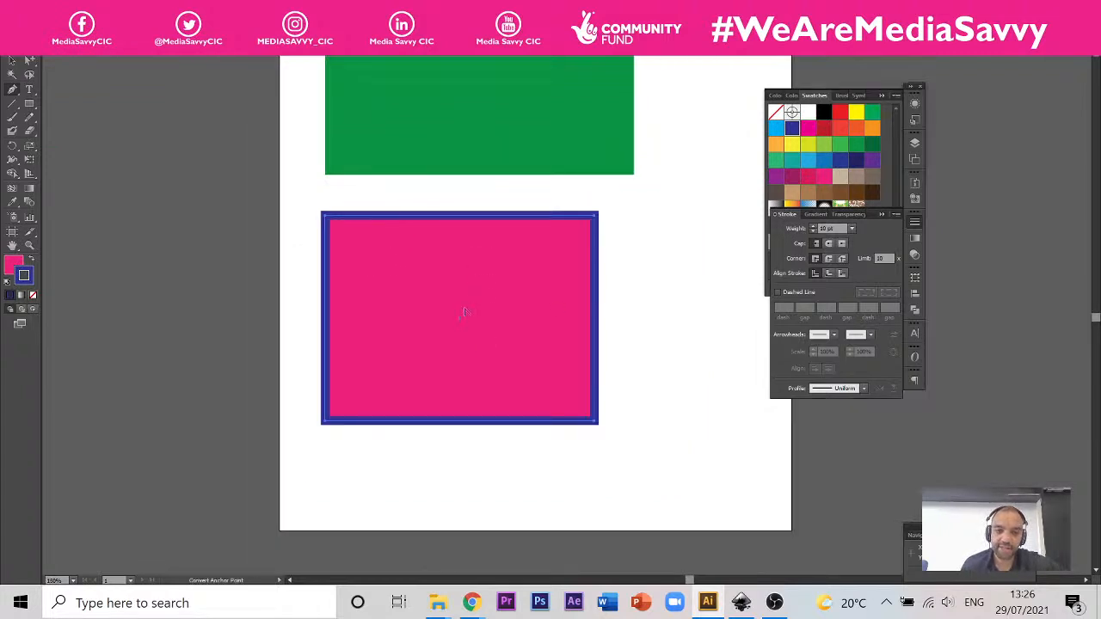
scroll(463, 312, down, 1)
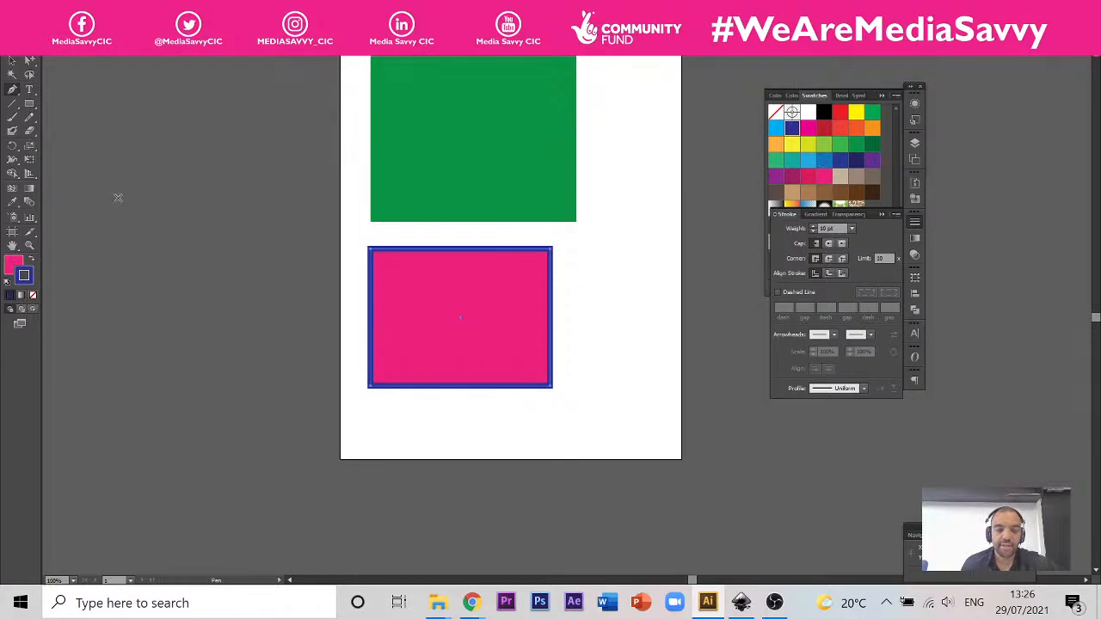
scroll(625, 284, up, 1)
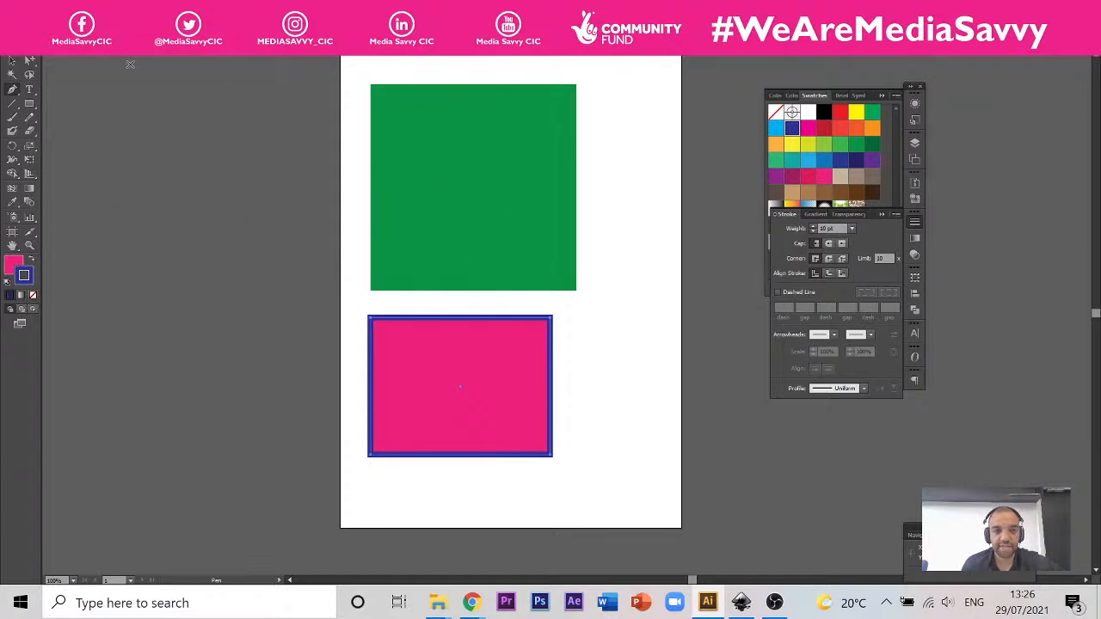
Step: Apply a linear white-to-black gradient to the green square's stroke, and move its black stop to about 46%
click(11, 60)
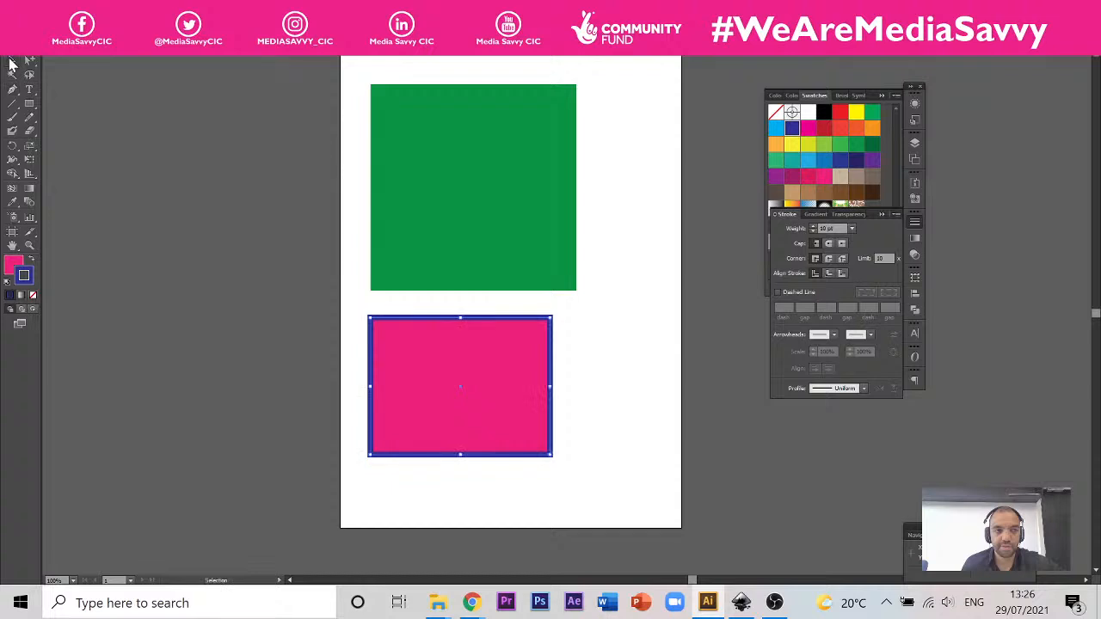
click(534, 172)
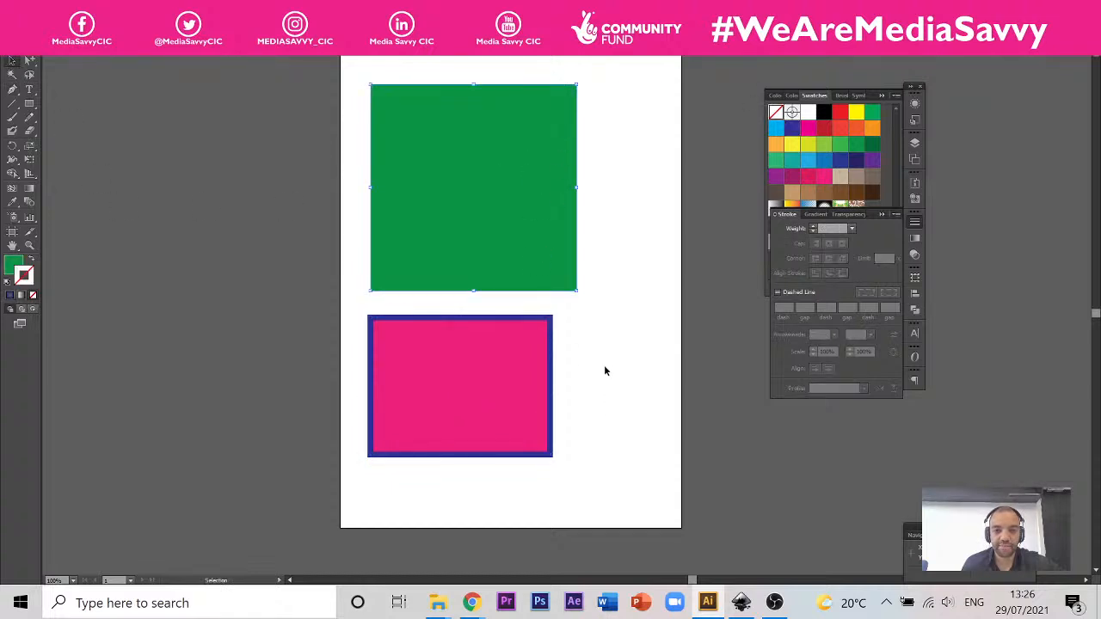
click(29, 188)
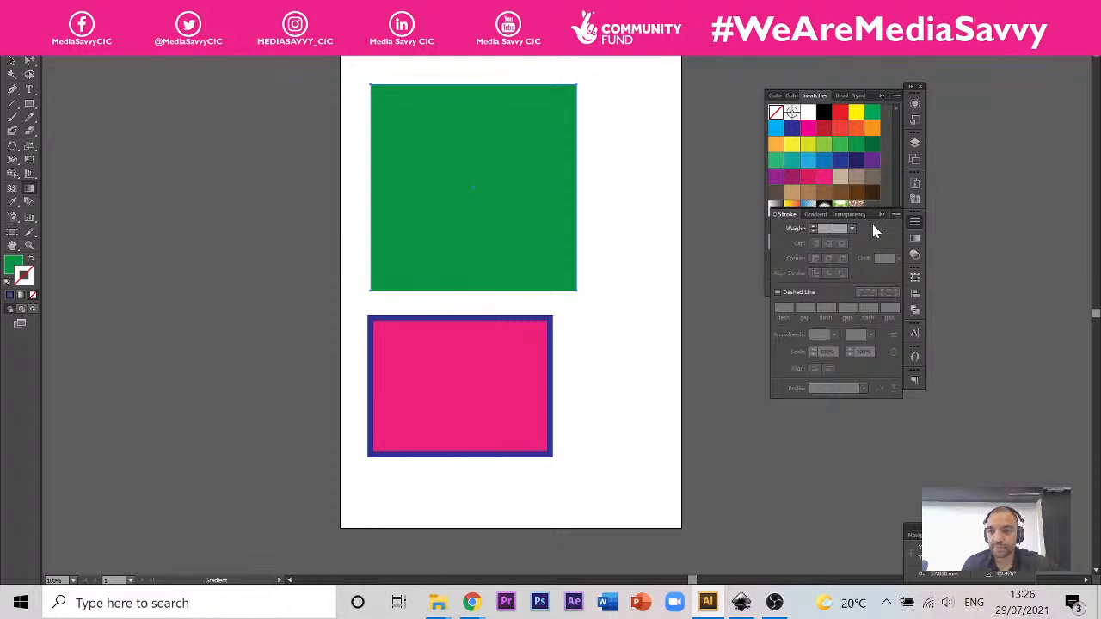
drag(873, 215, 872, 223)
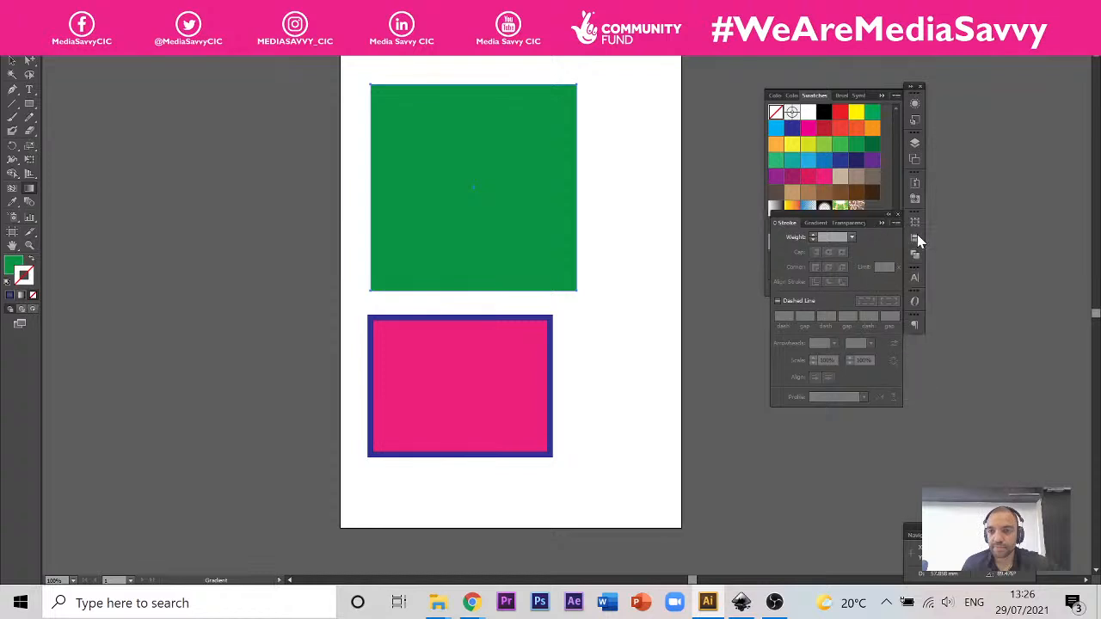
click(816, 223)
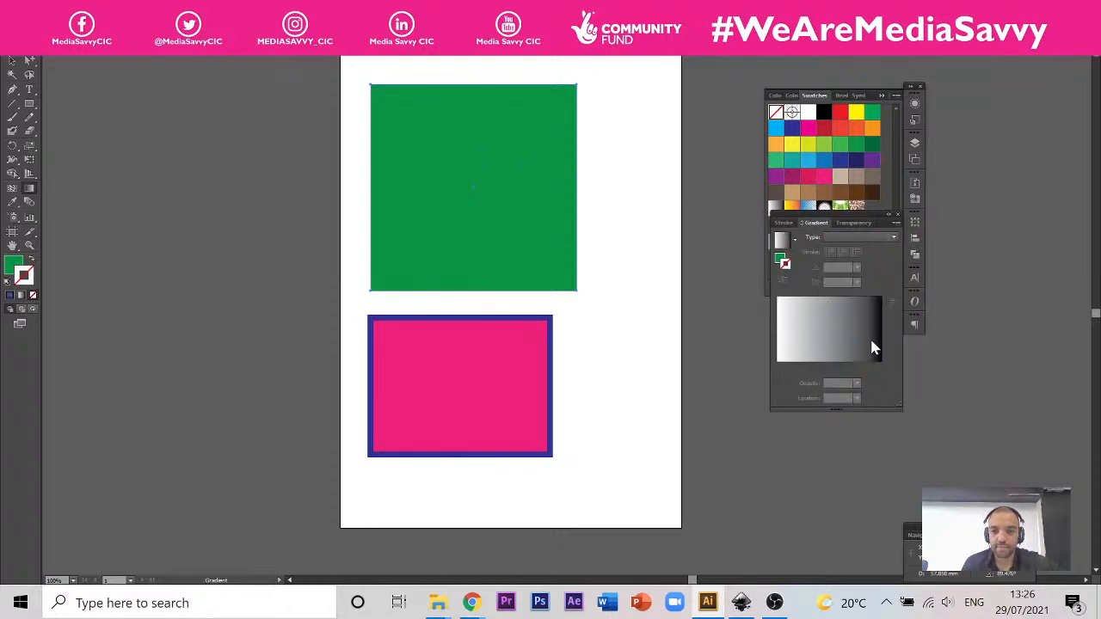
click(785, 244)
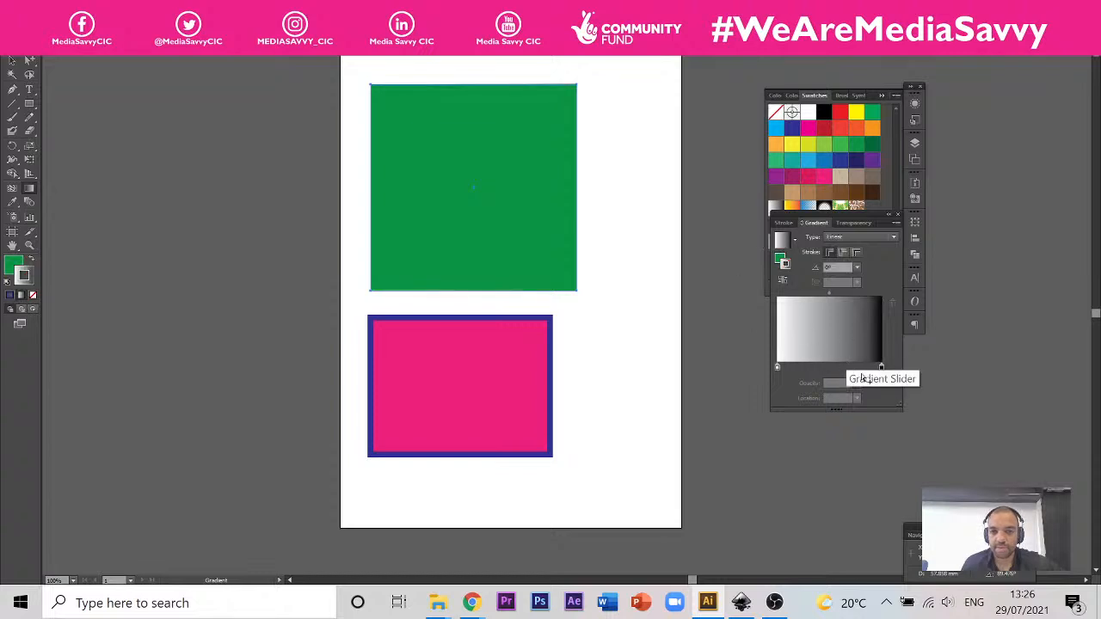
drag(882, 367, 825, 368)
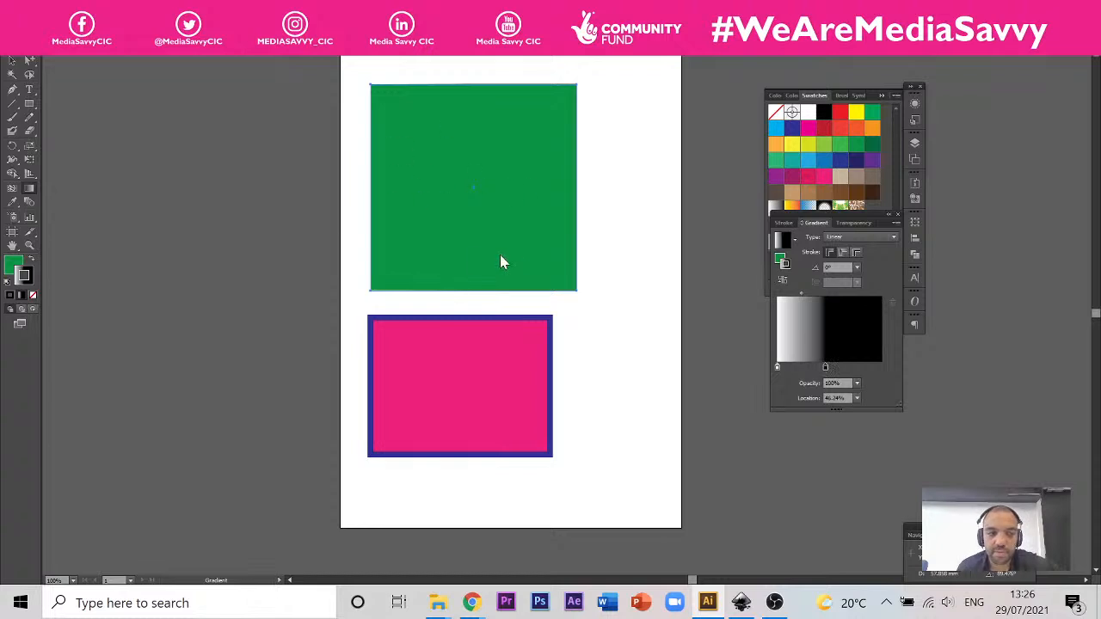
click(538, 264)
Step: Try the linear white-to-black gradient as the green square's fill, undo it, and deselect the square
click(13, 266)
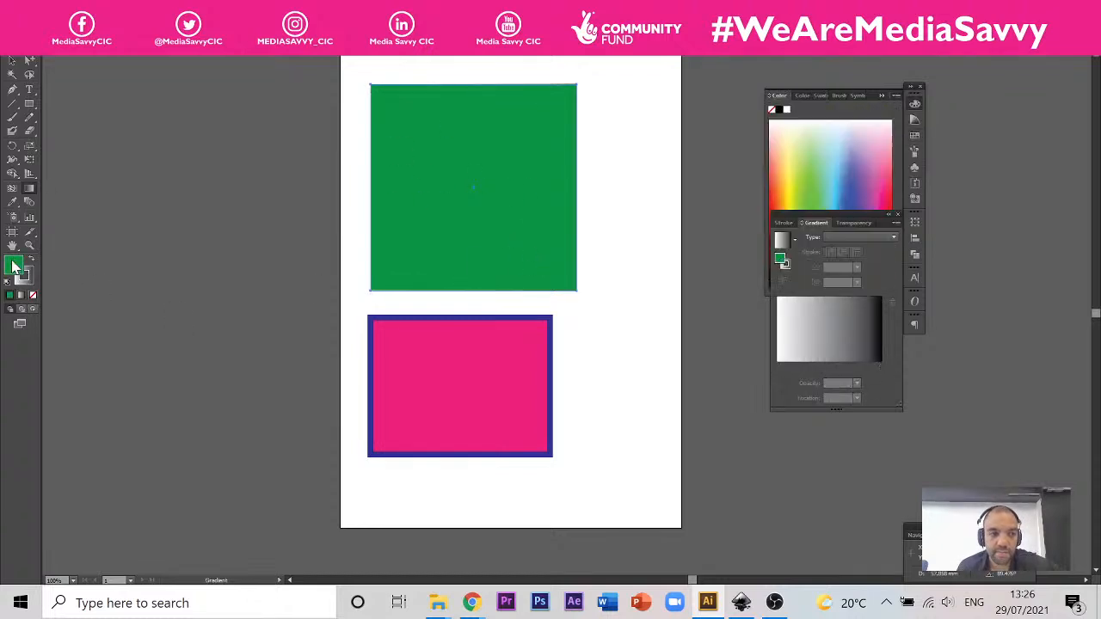
click(839, 339)
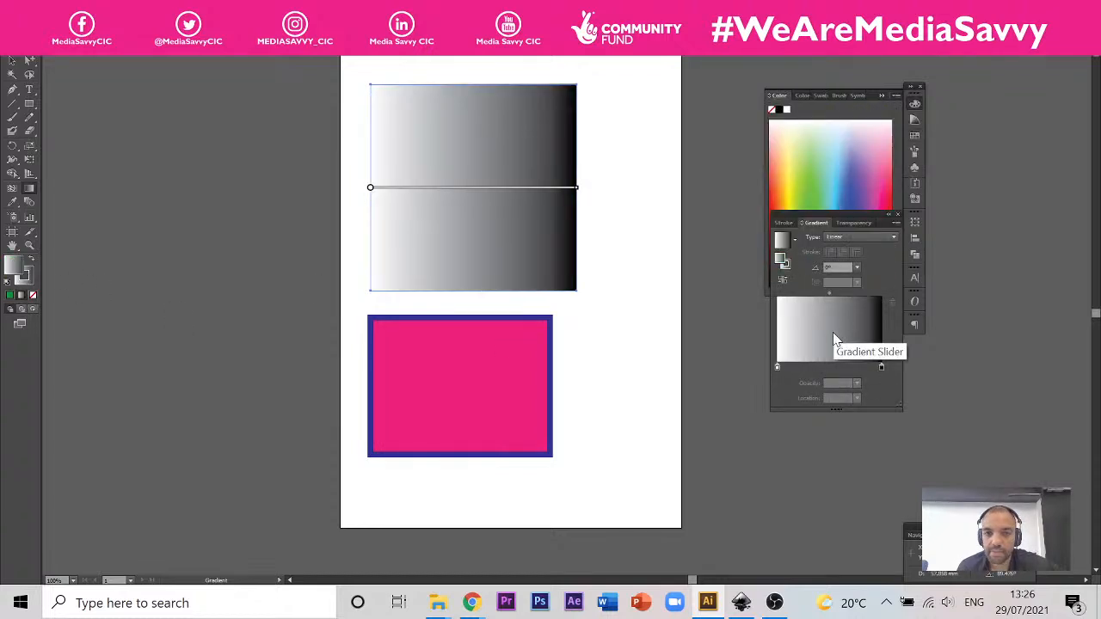
key(ctrl+z)
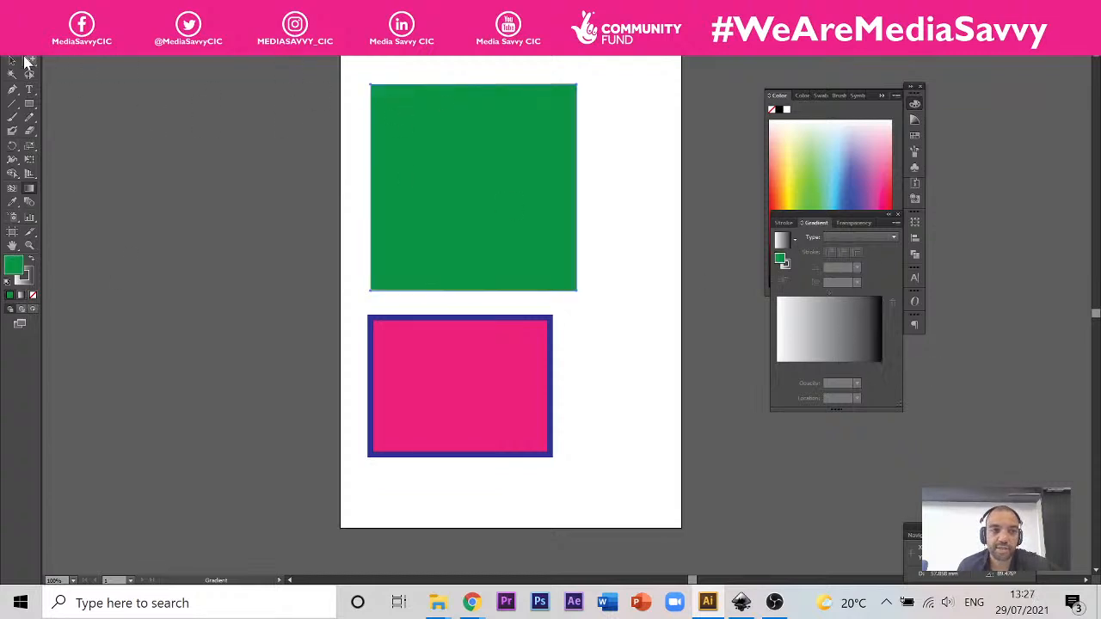
key(v)
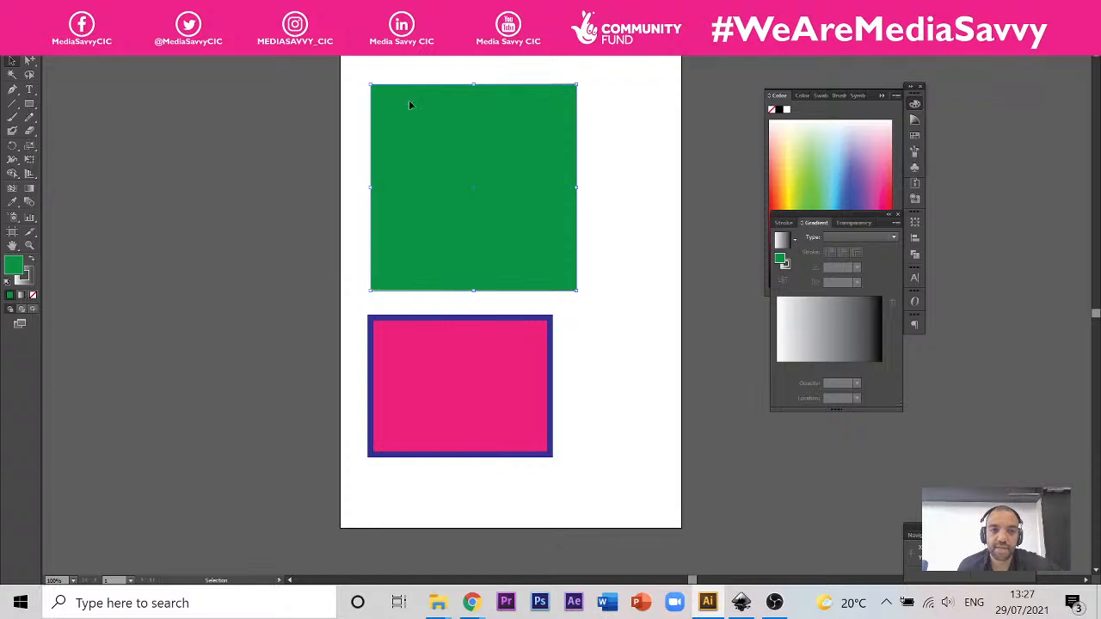
click(229, 100)
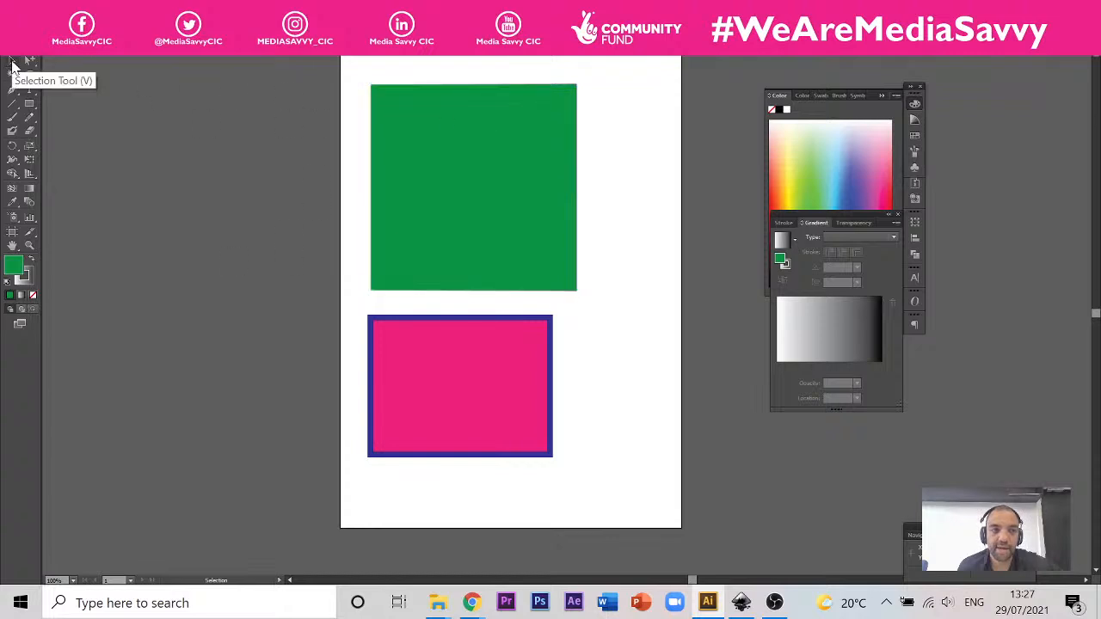
Step: Swap the green square's fill and stroke back and forth, and fill the square with orange from the swatches
click(434, 118)
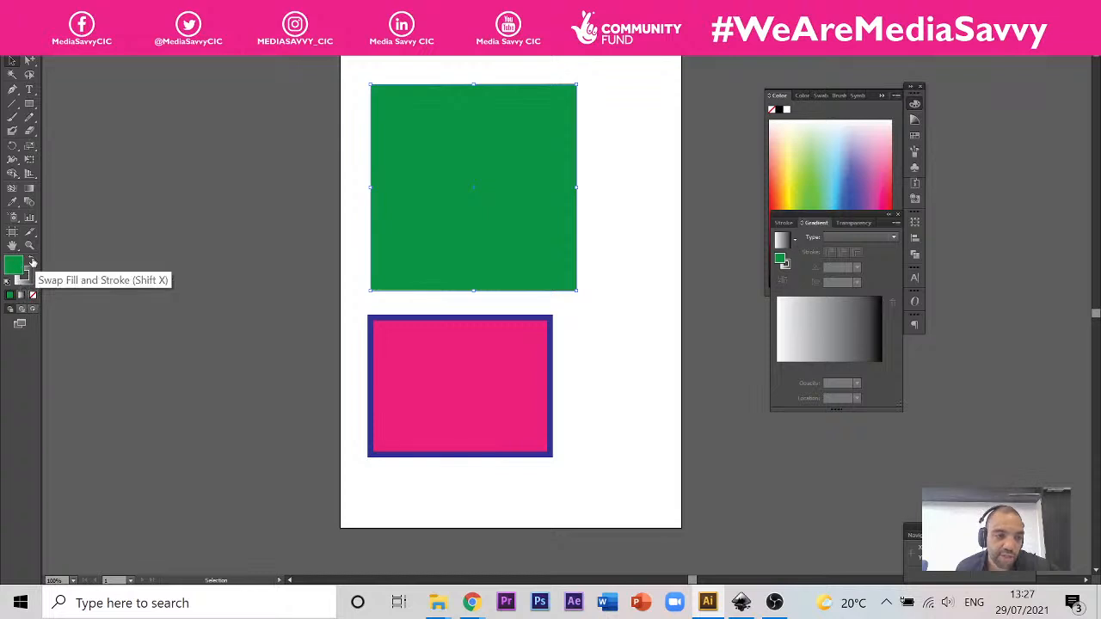
click(32, 262)
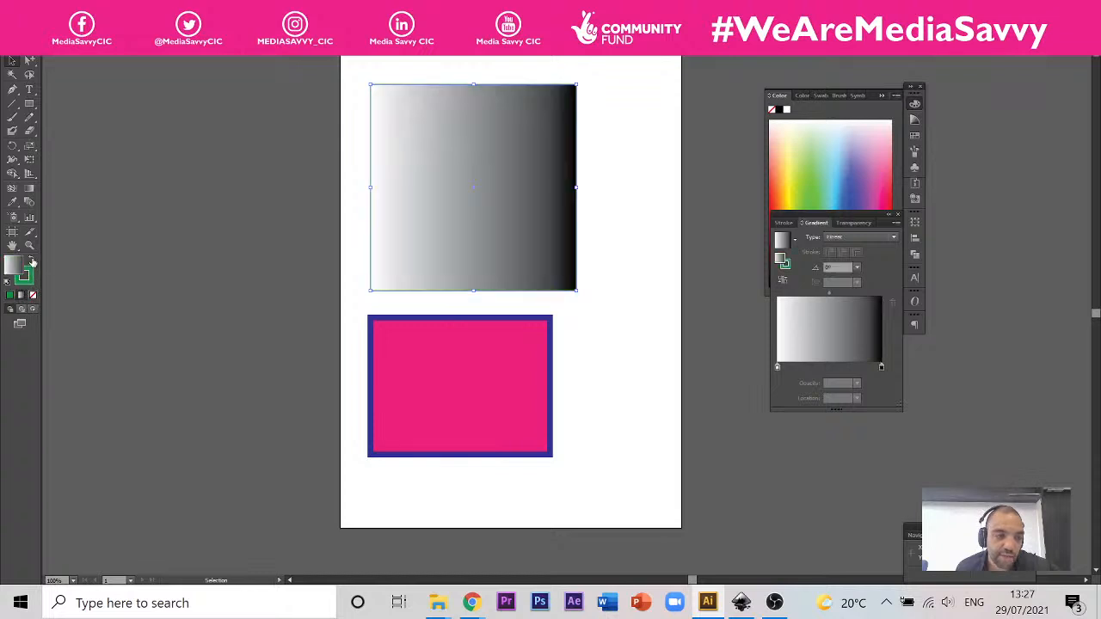
click(32, 262)
click(32, 261)
click(32, 261)
click(914, 152)
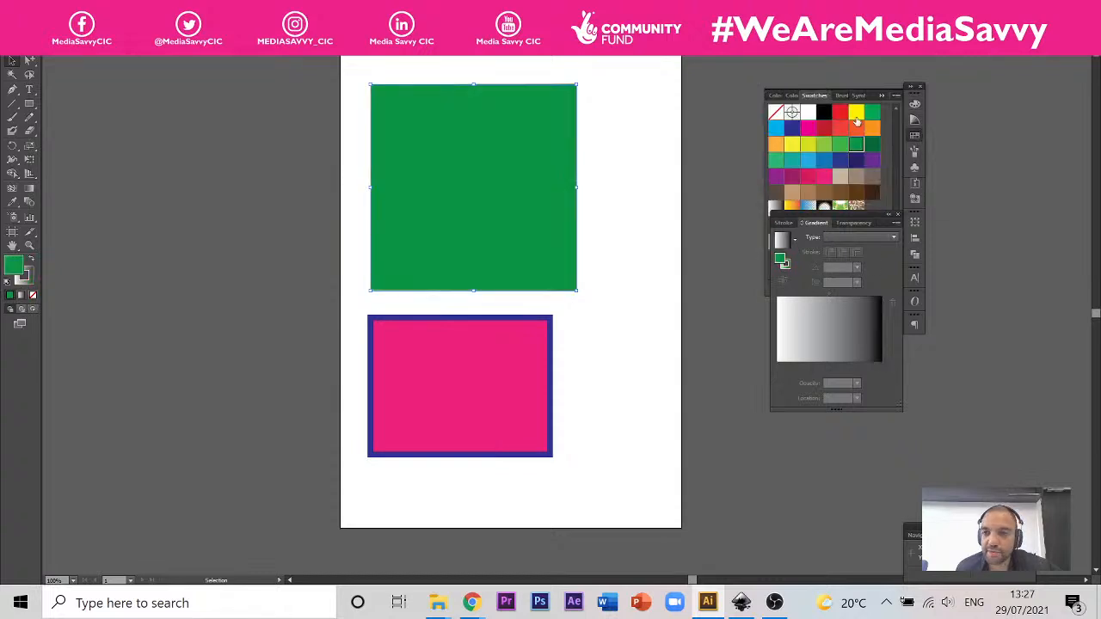
click(855, 130)
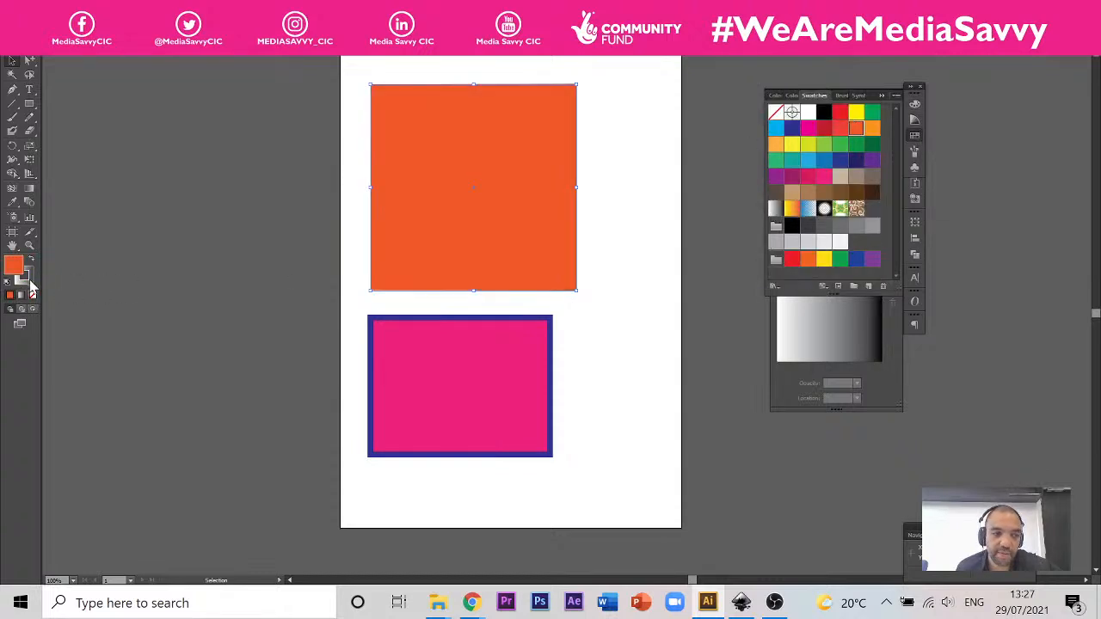
Step: Set the orange square's stroke to light blue from the swatches
click(27, 281)
click(915, 138)
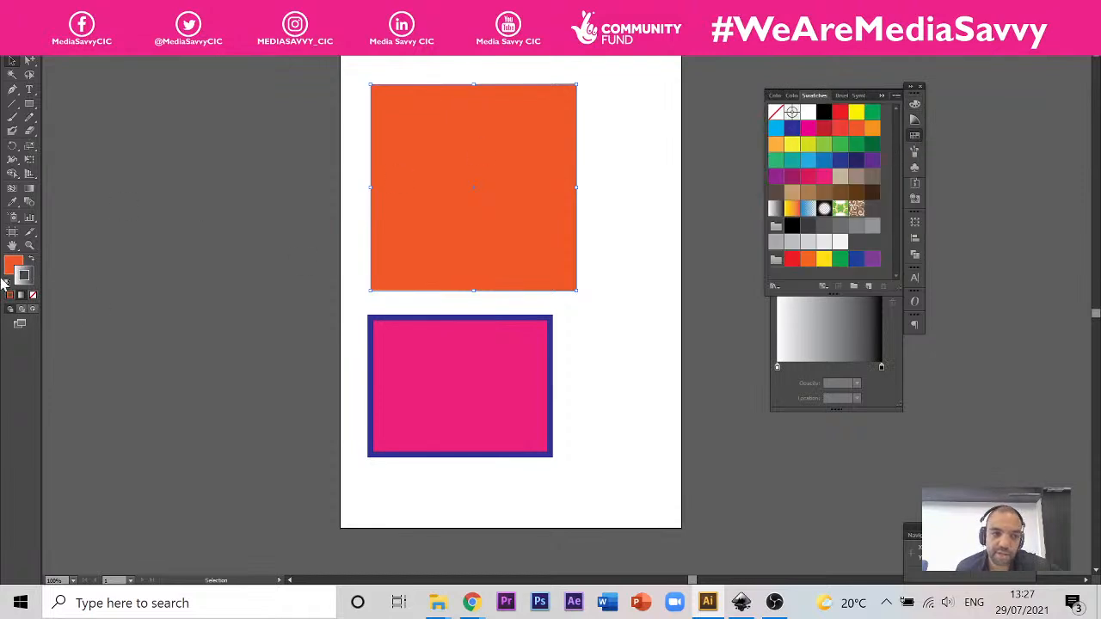
click(777, 129)
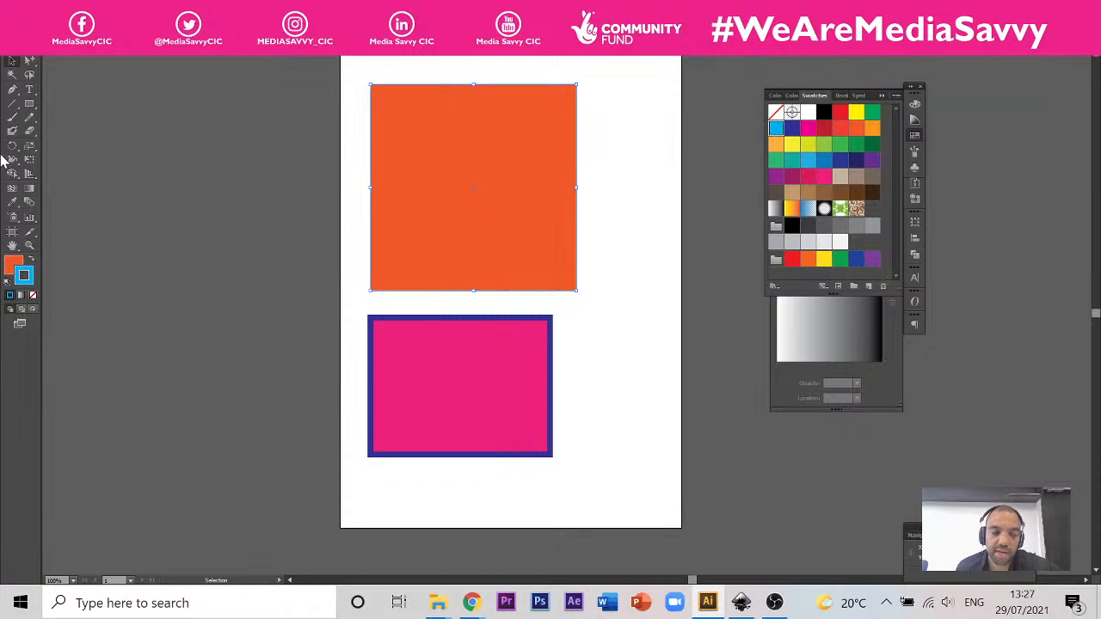
click(25, 275)
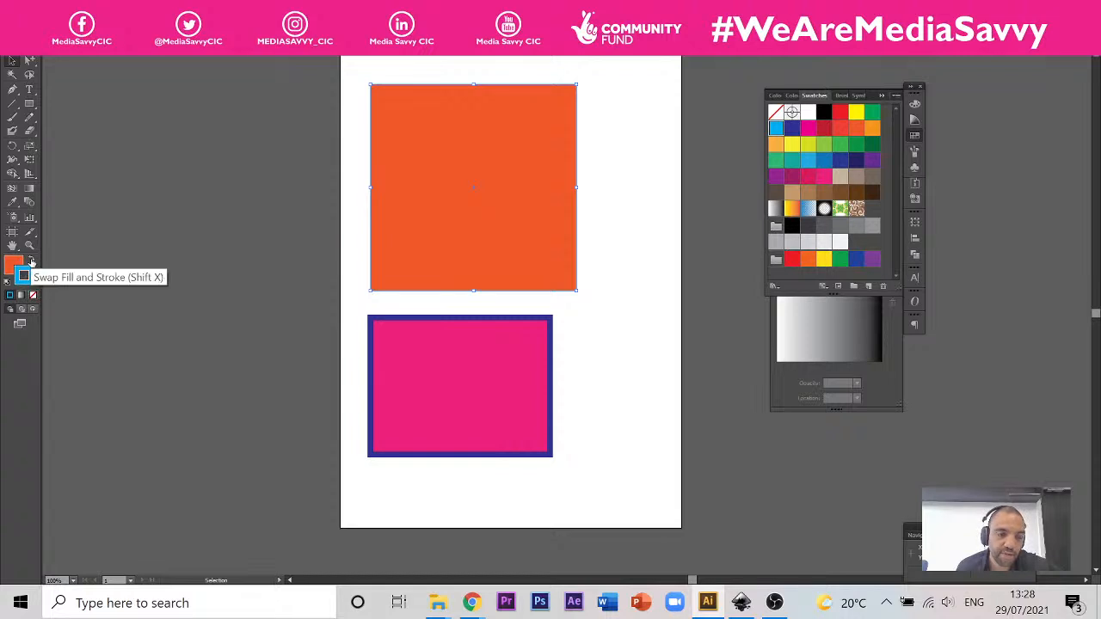
Step: Swap the square's orange fill with its light-blue stroke, inspect the edge up close, and swap them back
click(31, 262)
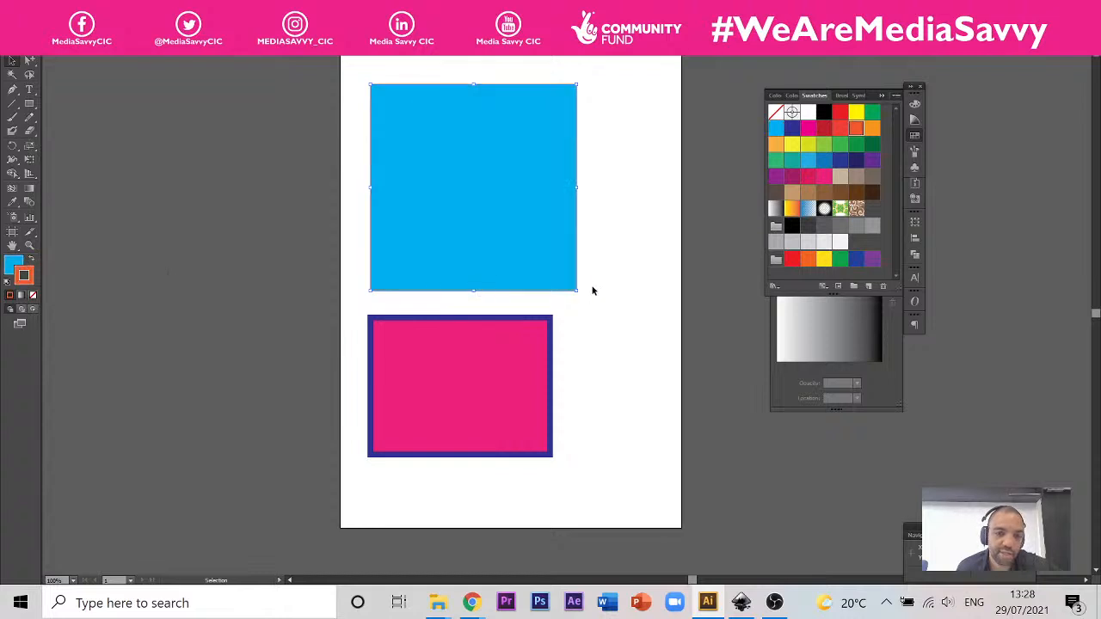
scroll(587, 282, up, 4)
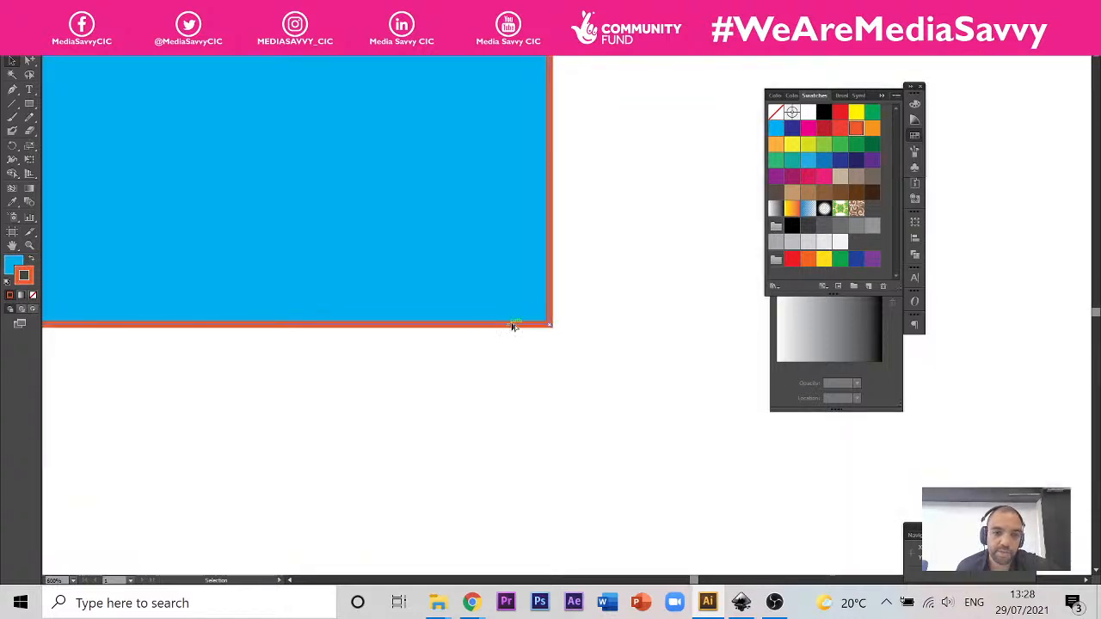
click(31, 260)
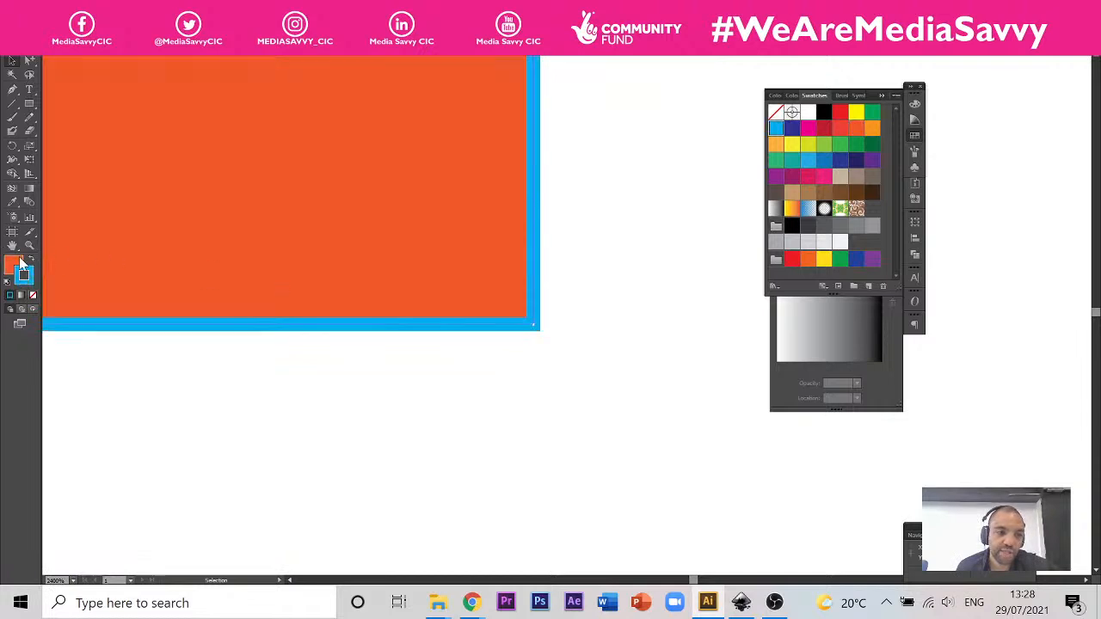
scroll(656, 391, down, 2)
scroll(584, 370, down, 2)
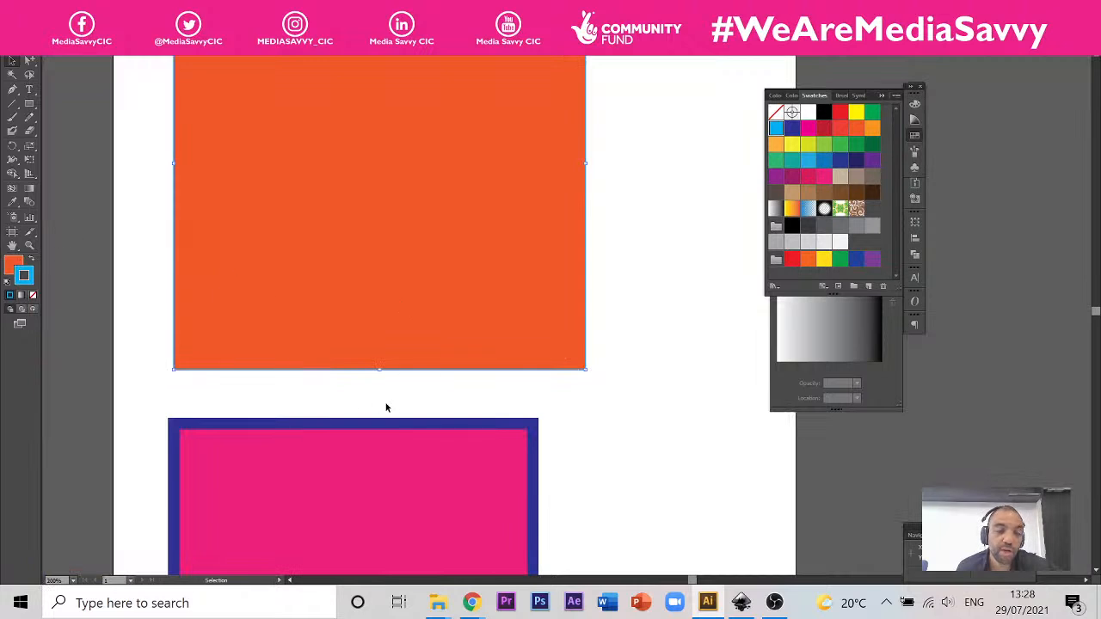
scroll(386, 408, down, 2)
scroll(369, 324, up, 2)
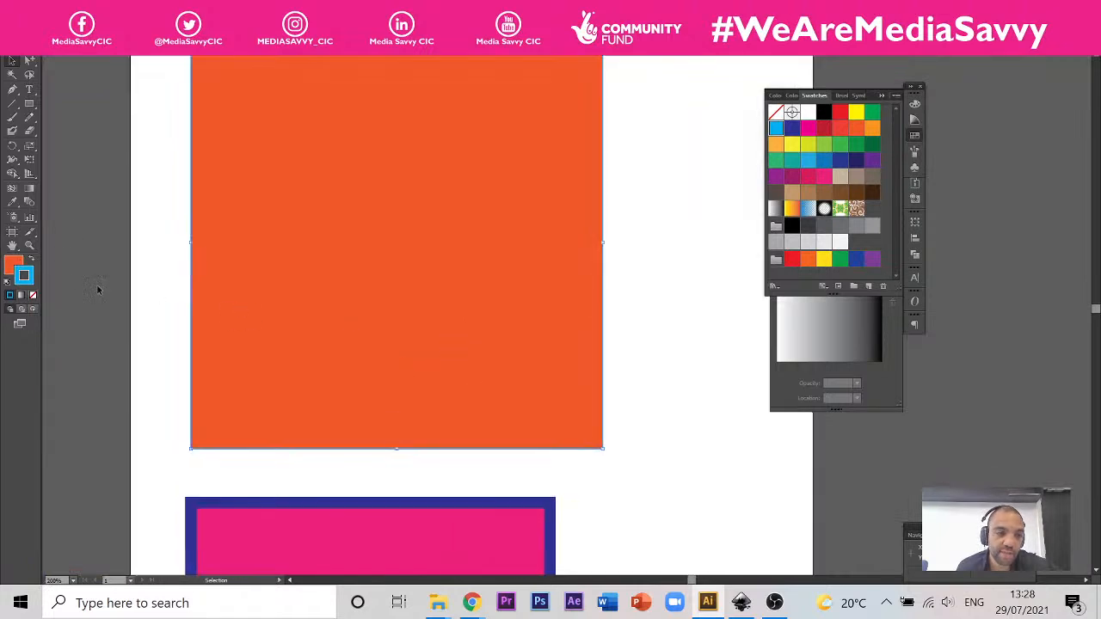
Step: Move the Gradient panel clear of the colour panel and apply the linear white-to-black gradient to the orange square's fill
click(13, 265)
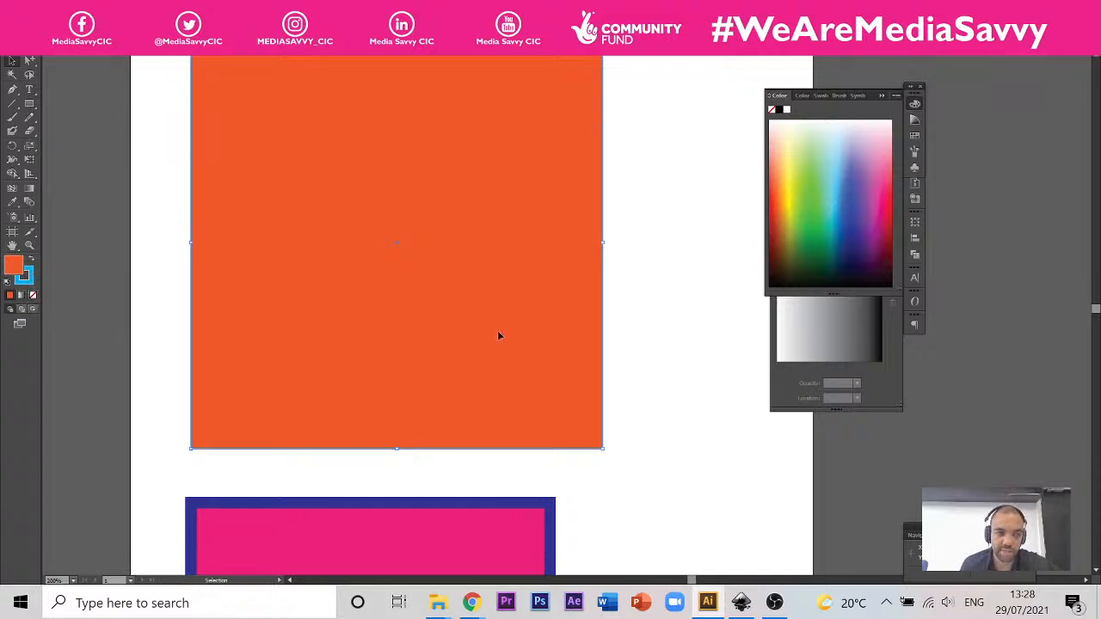
scroll(347, 313, down, 2)
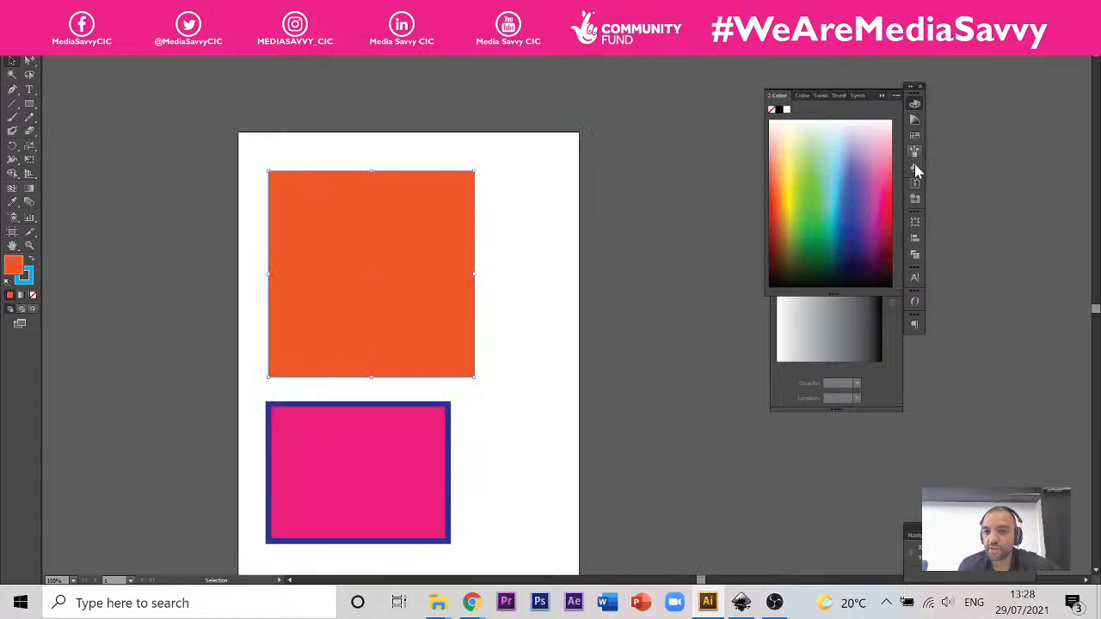
click(895, 389)
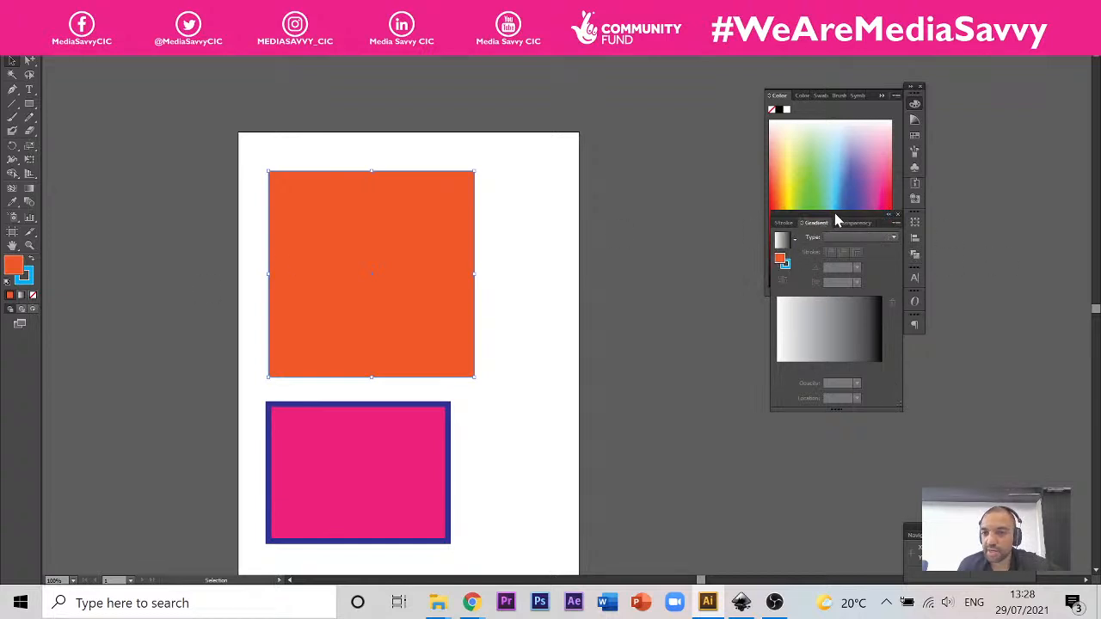
drag(832, 216, 701, 216)
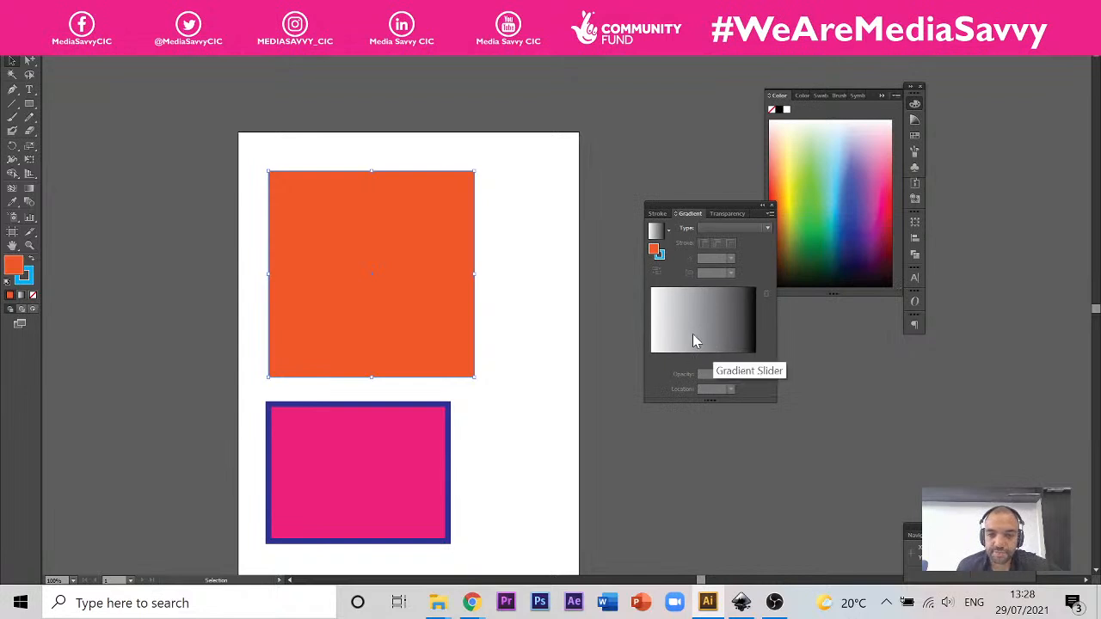
click(694, 337)
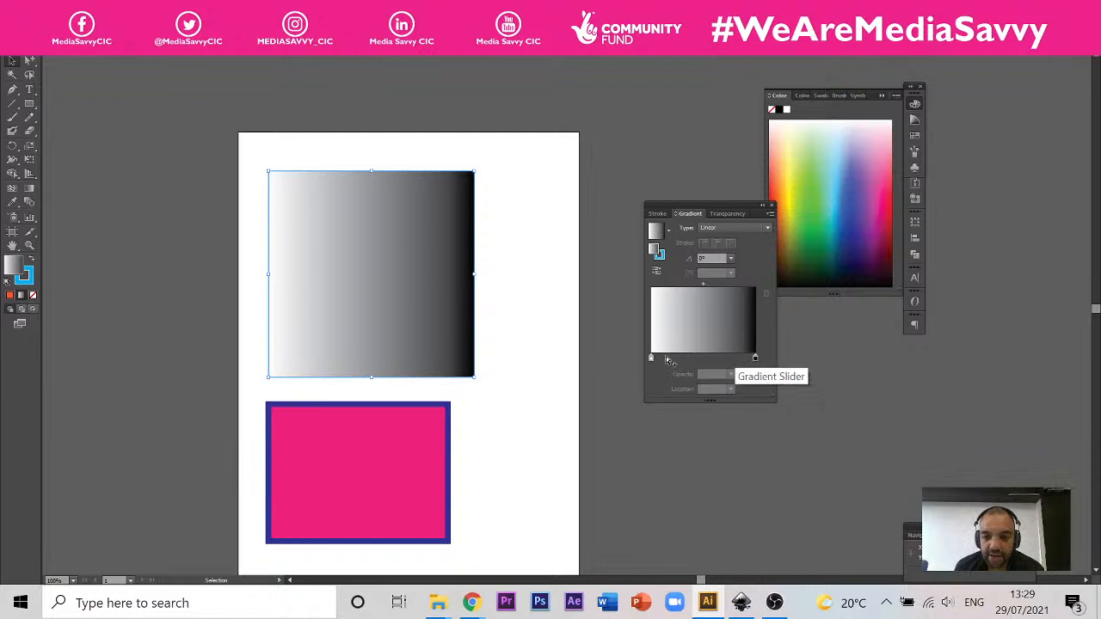
Step: Add a stop at about 76% on the square's gradient and try to colour it with the red swatch
click(731, 358)
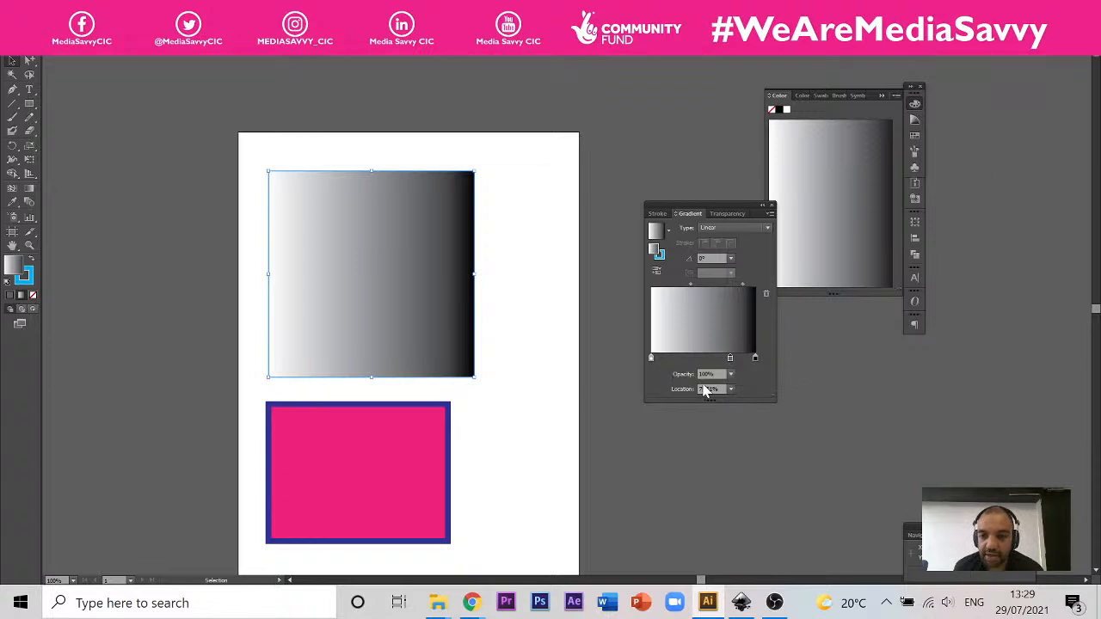
click(915, 136)
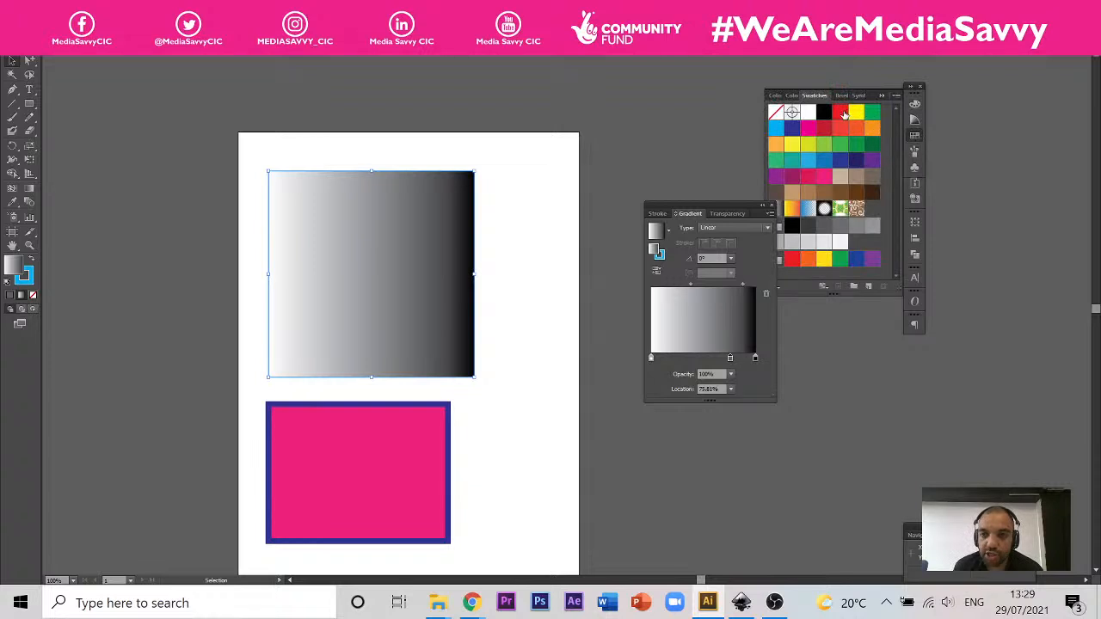
click(842, 112)
click(719, 329)
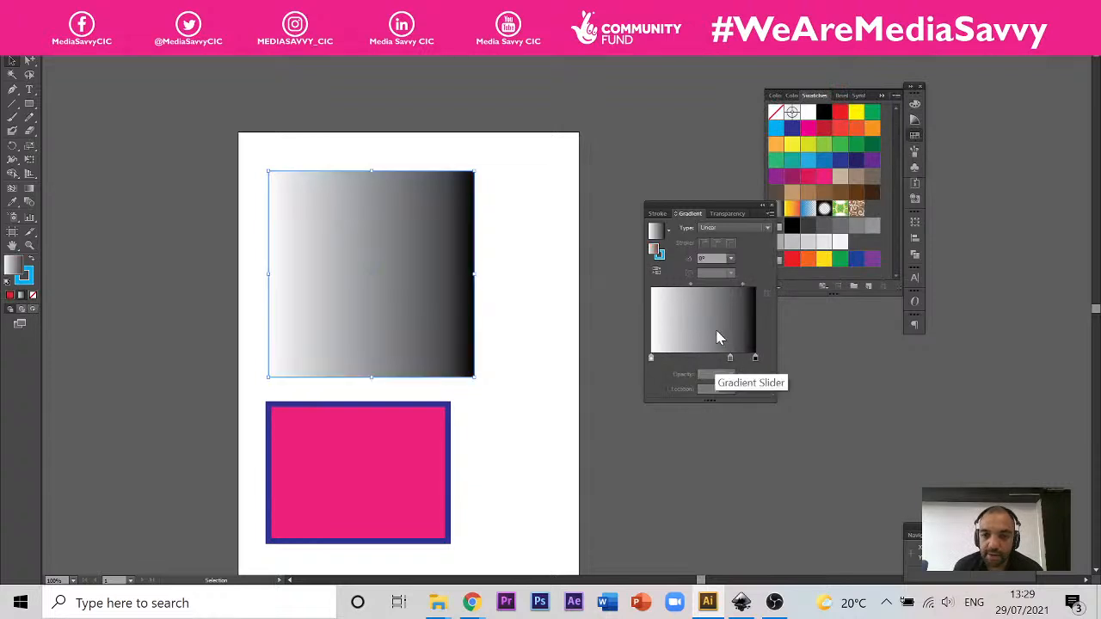
Step: Try again to recolour the added gradient stop with the red swatch, and undo the solid red fill
click(729, 359)
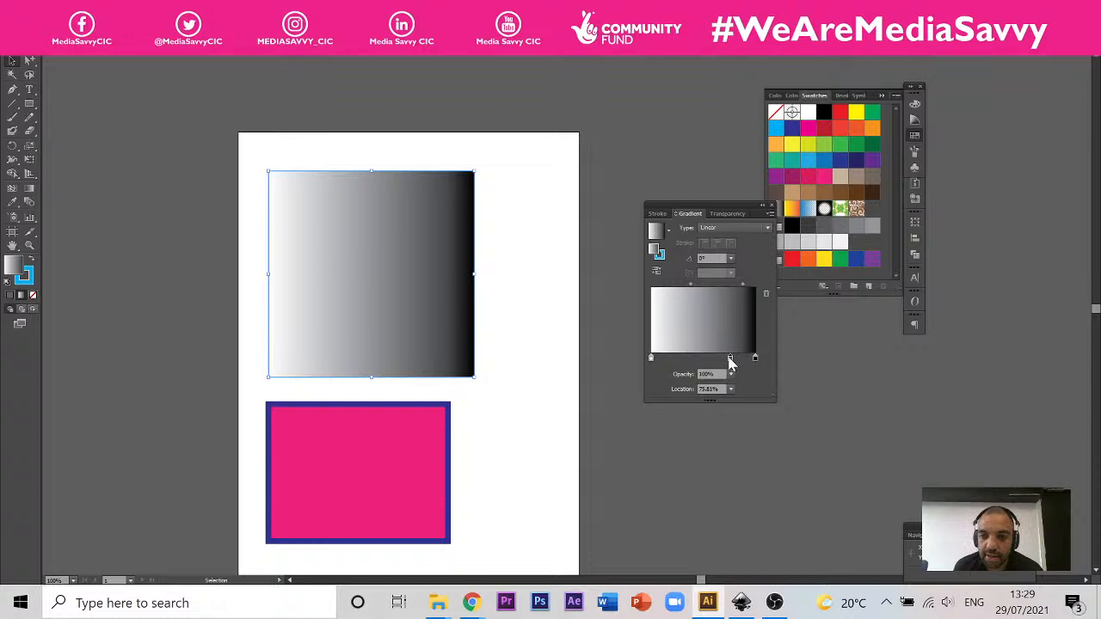
mouse_move(754, 360)
mouse_down()
mouse_move(753, 377)
mouse_move(754, 359)
mouse_up()
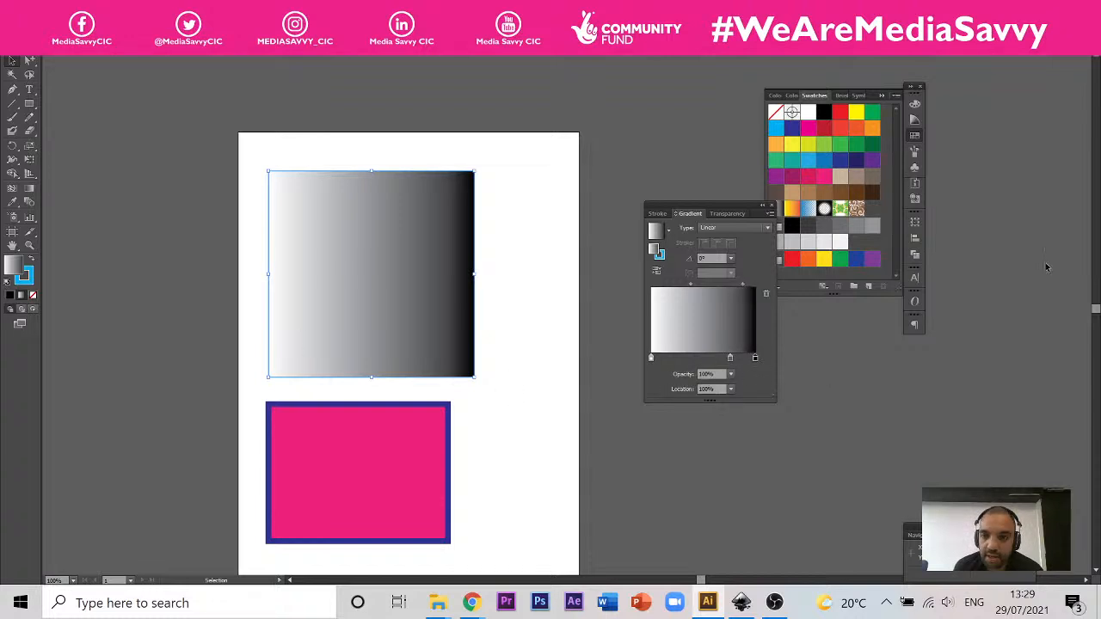
click(916, 137)
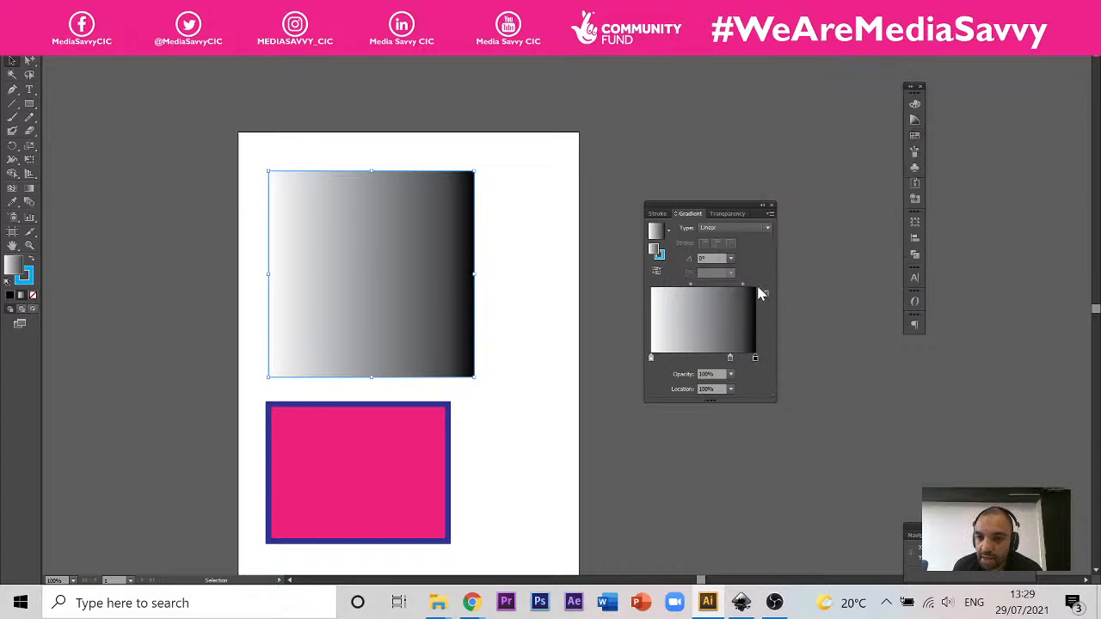
click(731, 358)
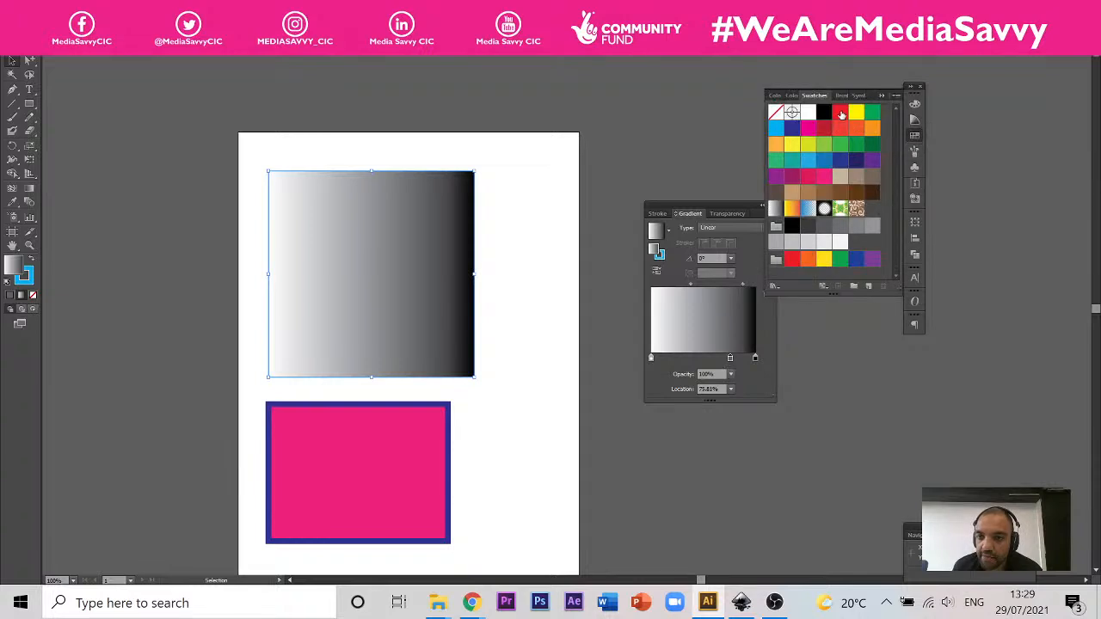
click(842, 114)
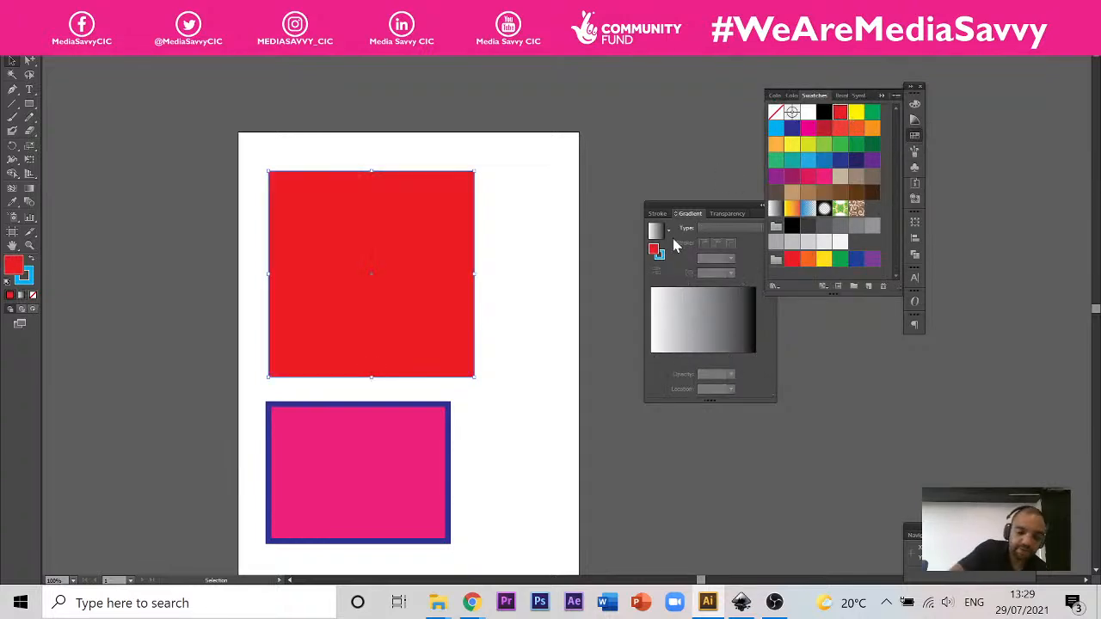
key(ctrl+z)
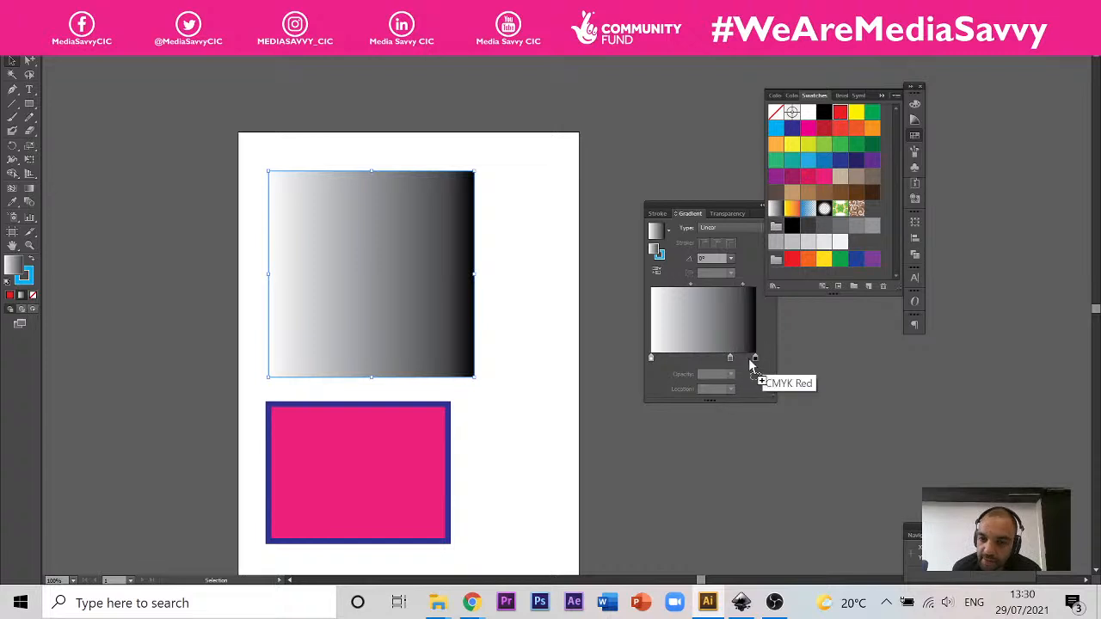
Step: Add a CMYK Red stop at about 88% on the square's gradient, and remove the grey and black stops
click(743, 359)
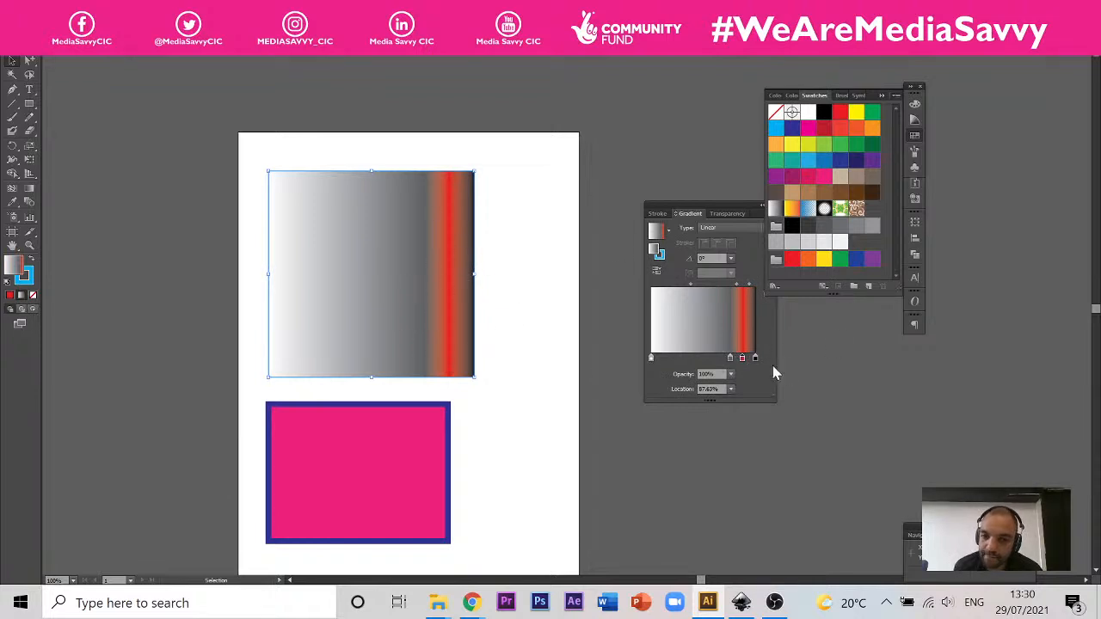
drag(730, 357, 786, 324)
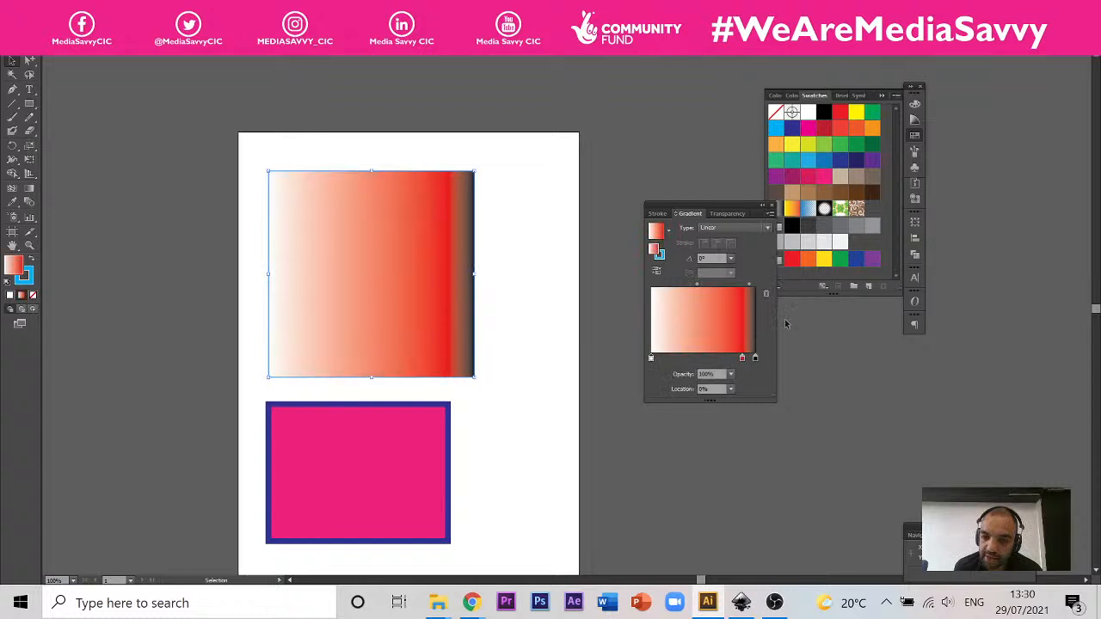
drag(757, 358, 779, 364)
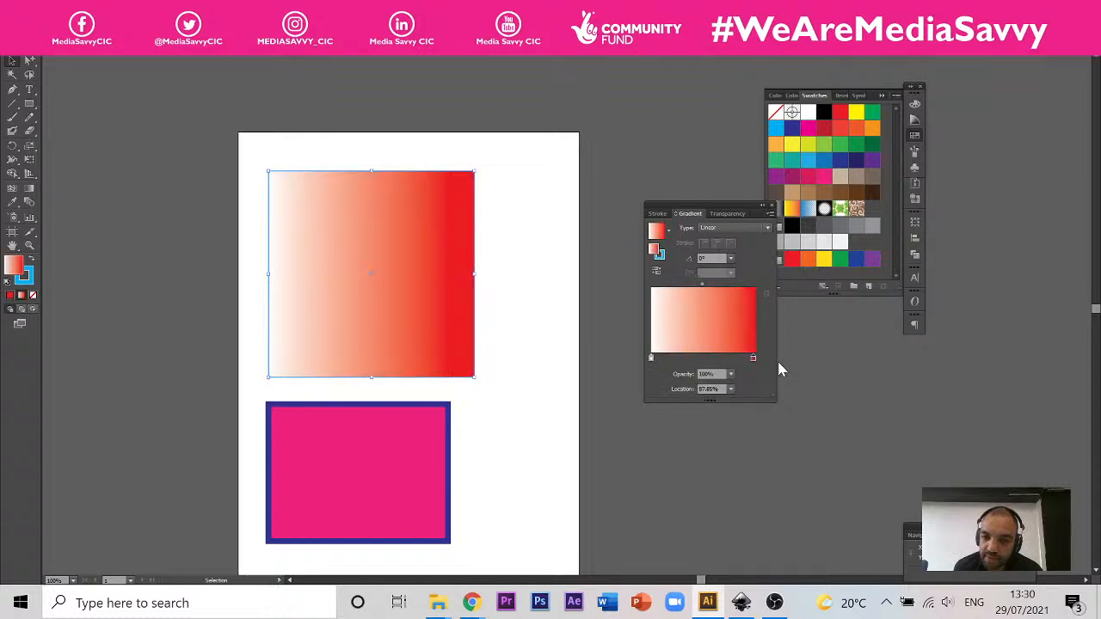
Step: Add yellow, green and light-blue stops at about 83%, 69% and 56%, and spread the colour stops across the square's gradient
drag(859, 114, 738, 360)
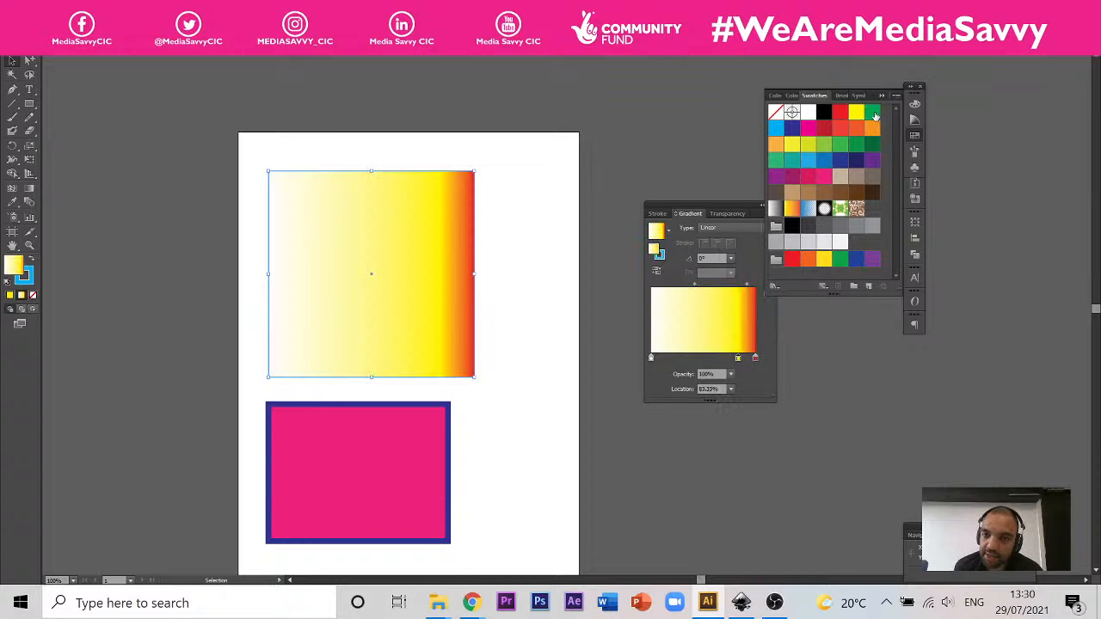
drag(872, 113, 724, 359)
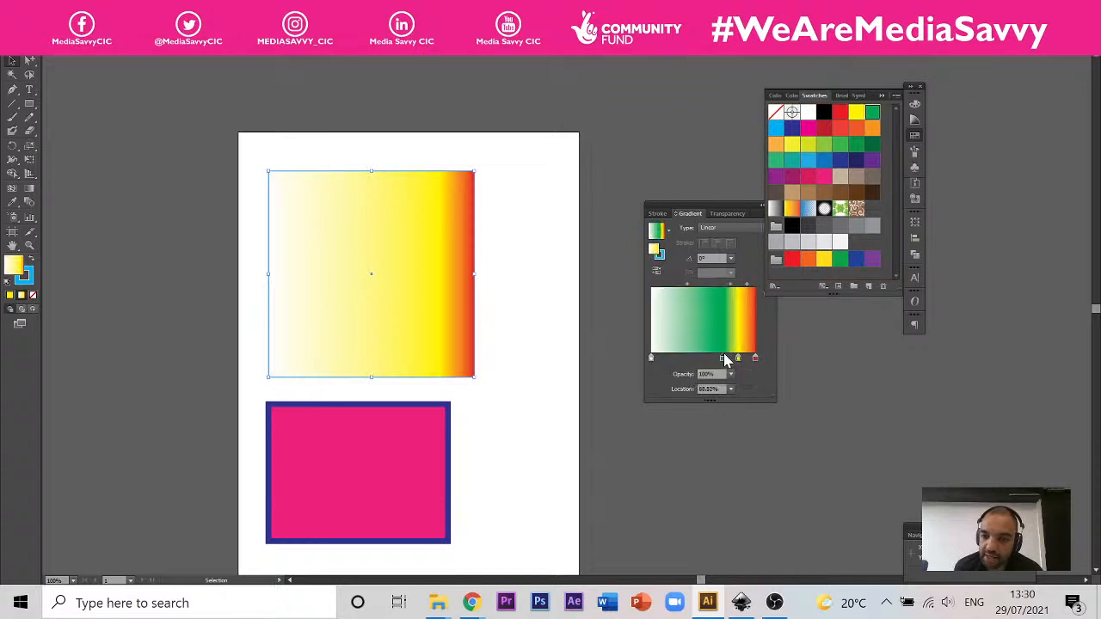
drag(776, 127, 710, 360)
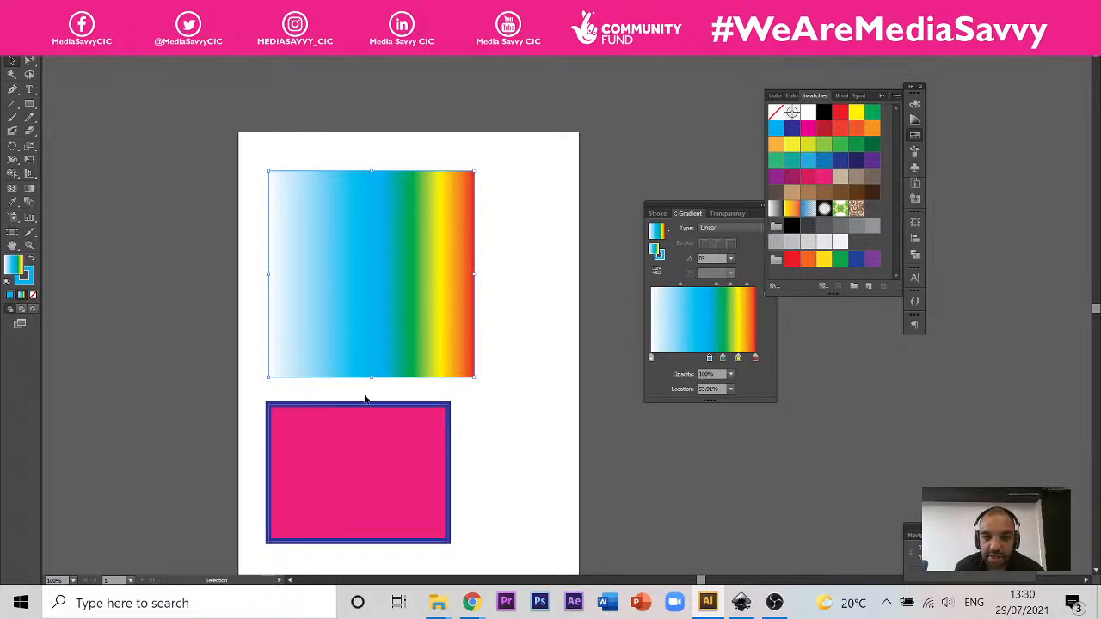
drag(709, 358, 743, 363)
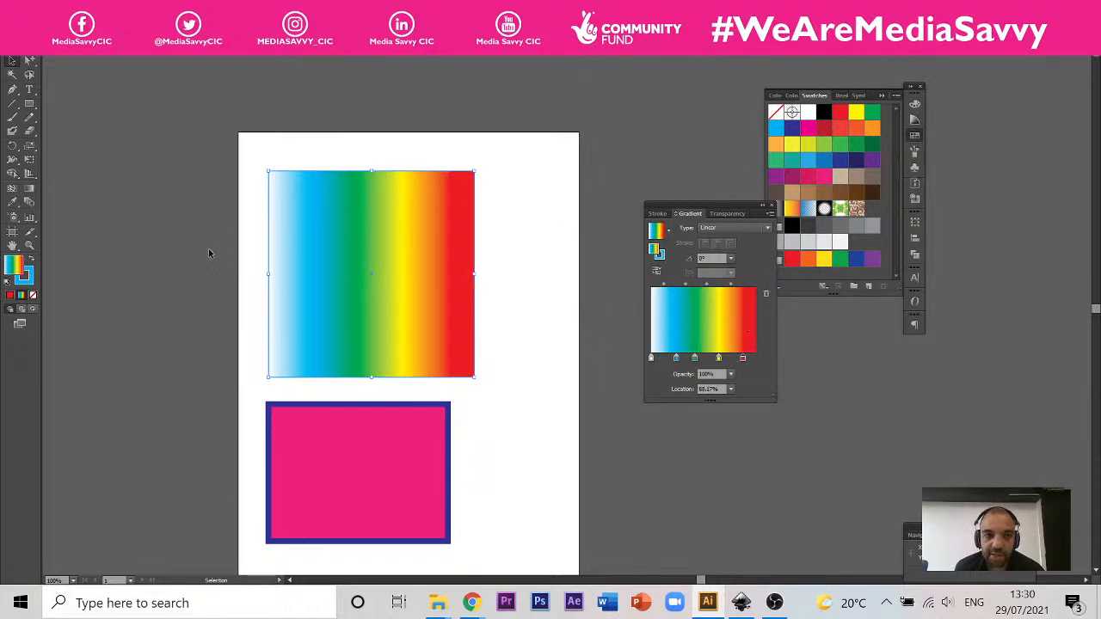
Step: View the open tomato and car drawing documents, and return to the document with the coloured rectangles
click(538, 50)
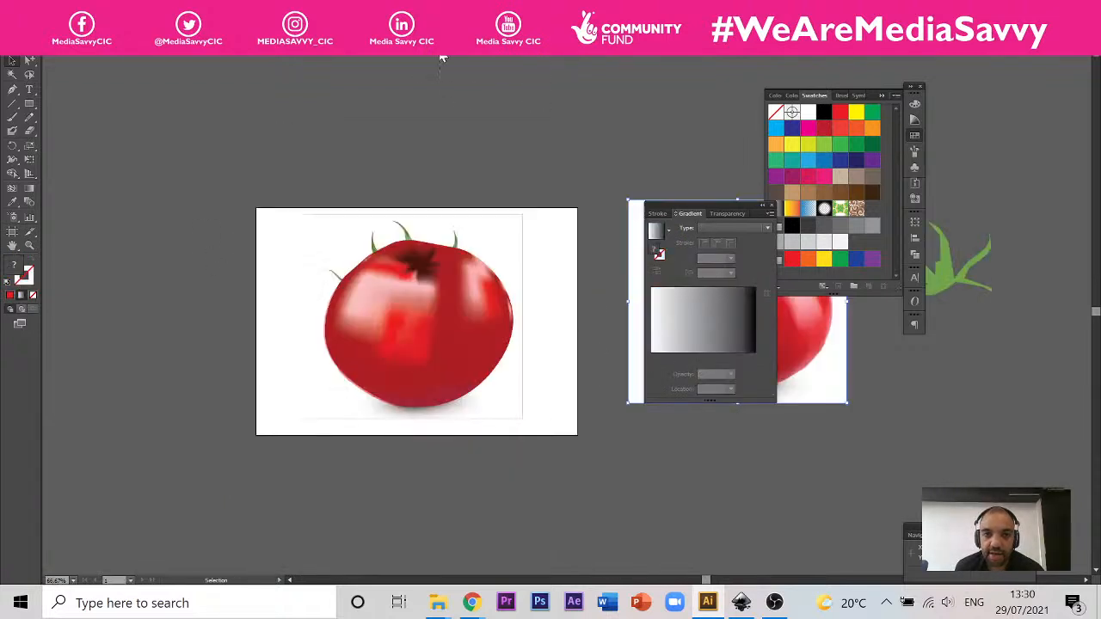
click(370, 49)
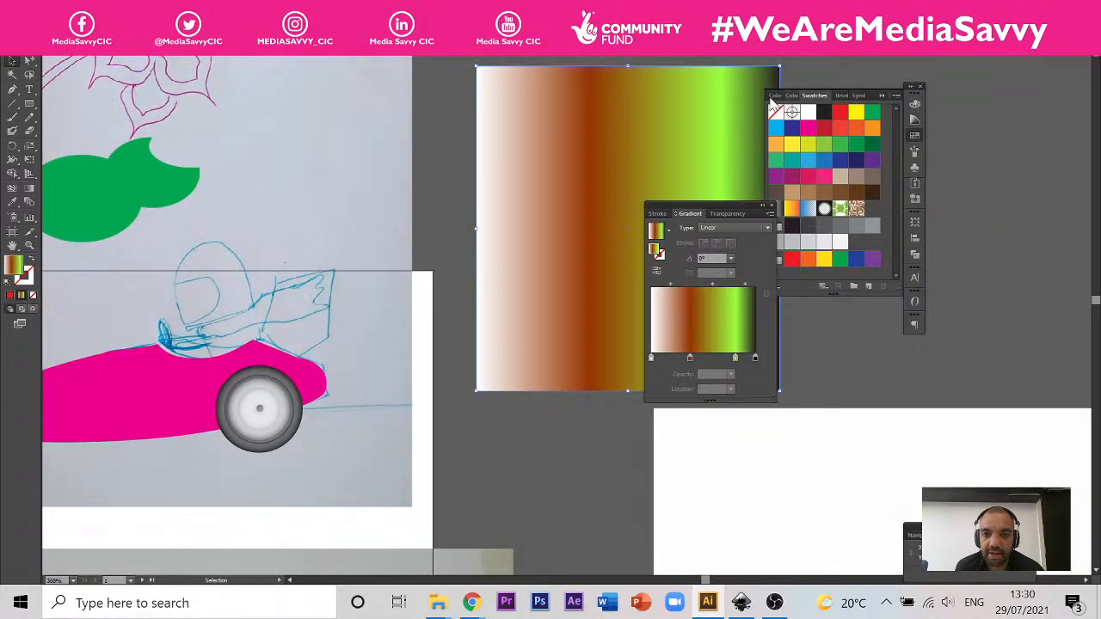
click(693, 51)
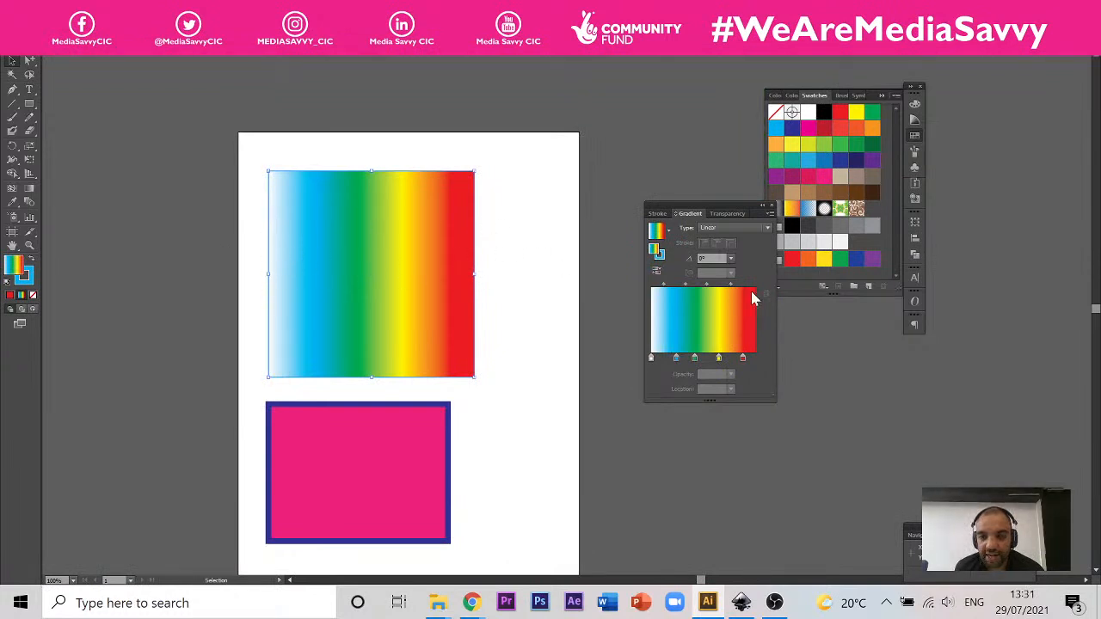
Step: Set the square's linear gradient angle to -120° and then to -45°
click(731, 260)
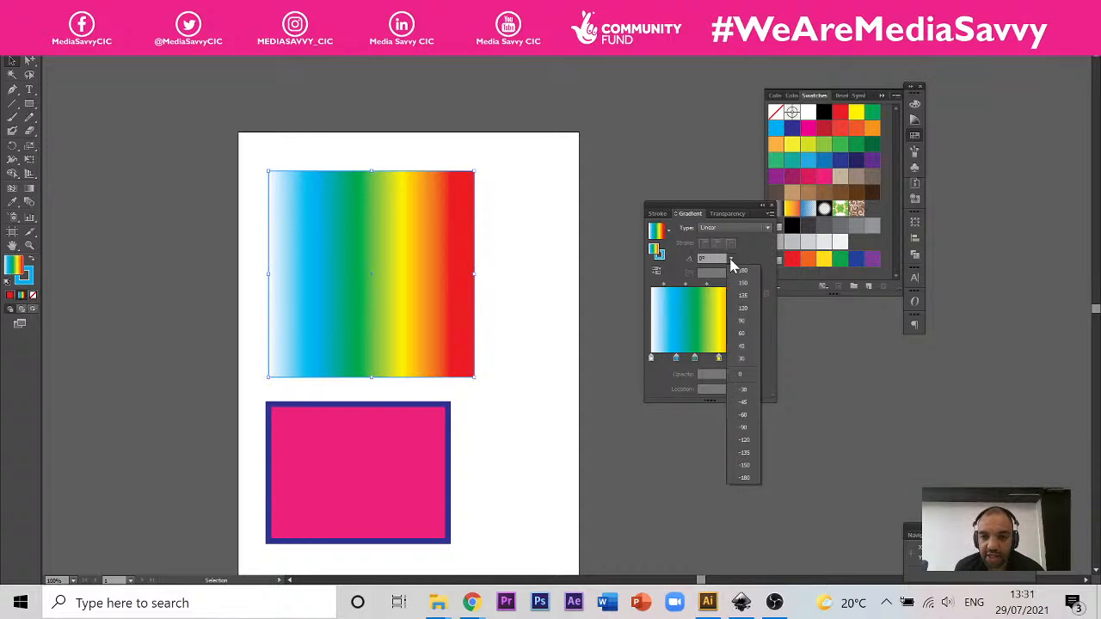
click(761, 251)
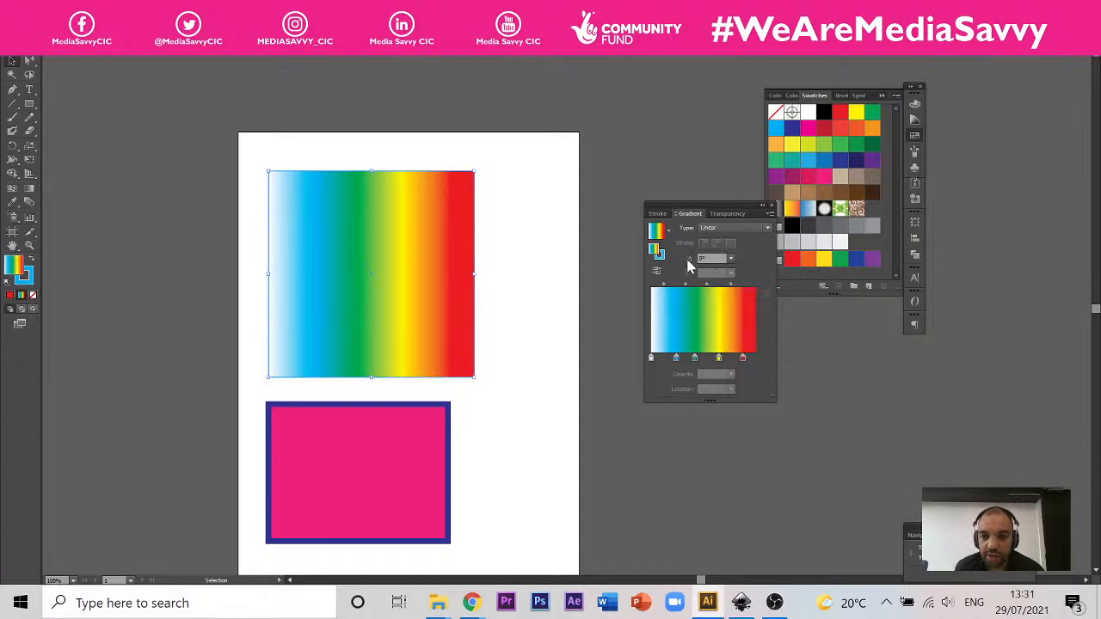
click(731, 260)
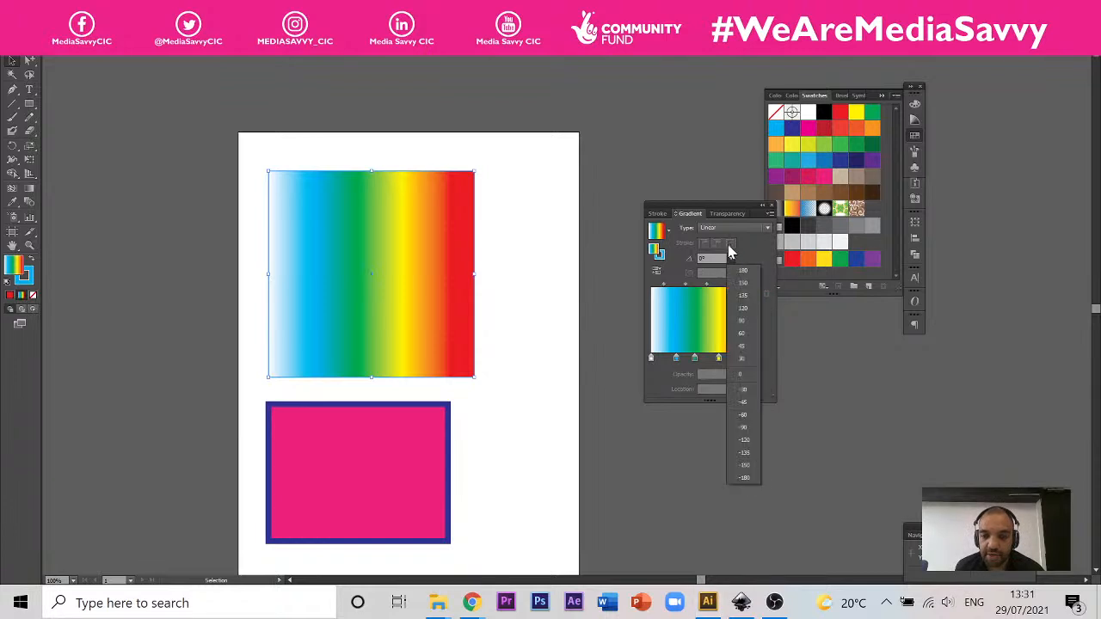
click(749, 439)
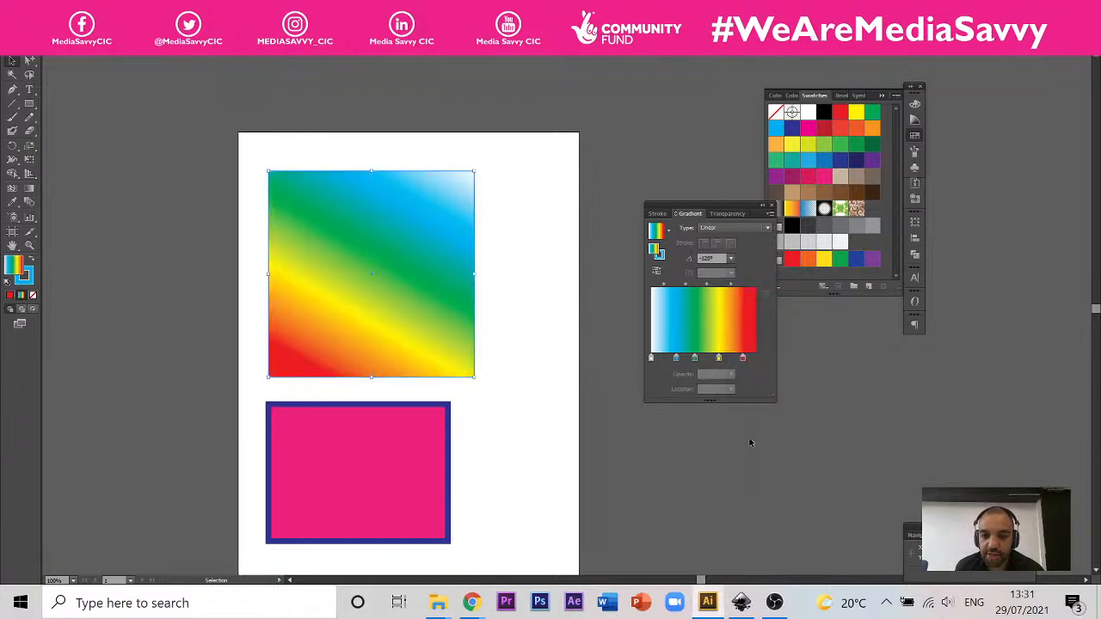
click(731, 261)
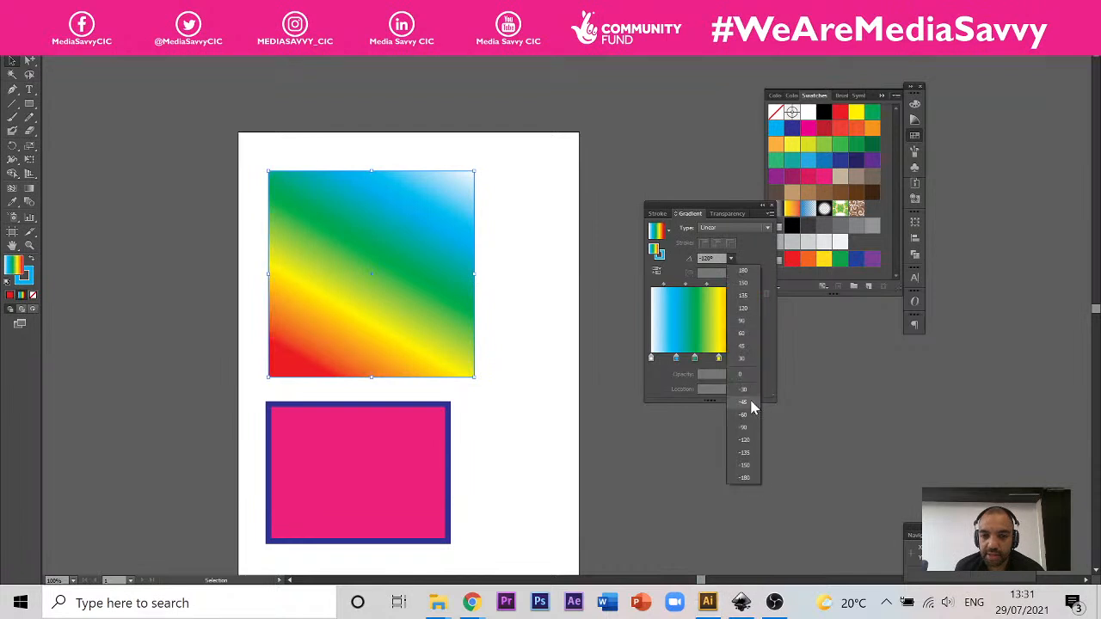
click(758, 406)
click(731, 259)
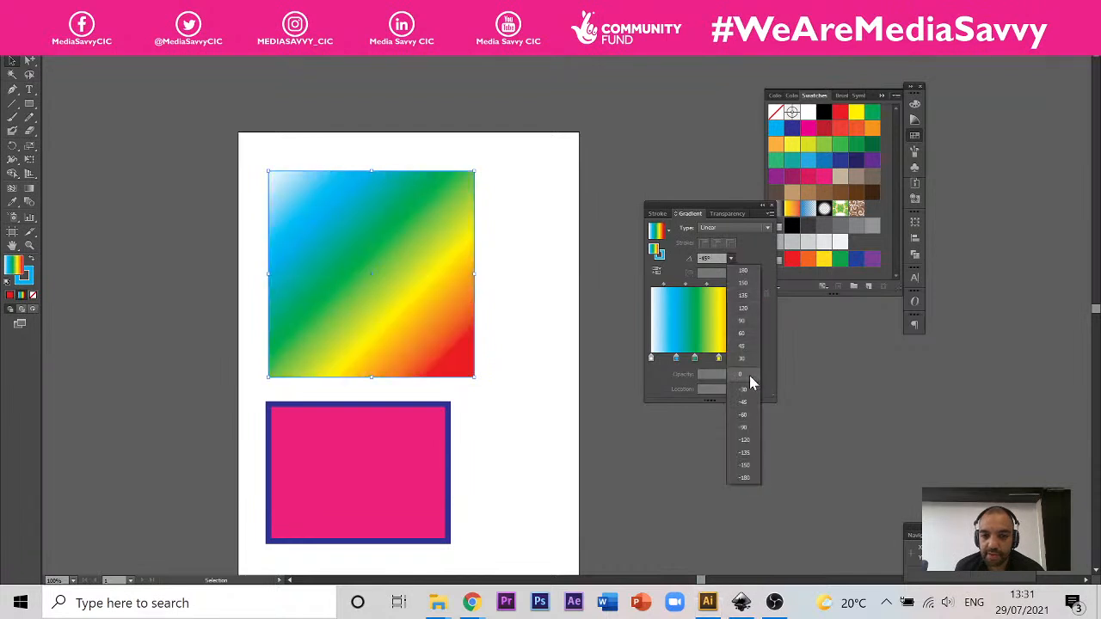
click(706, 260)
double_click(706, 259)
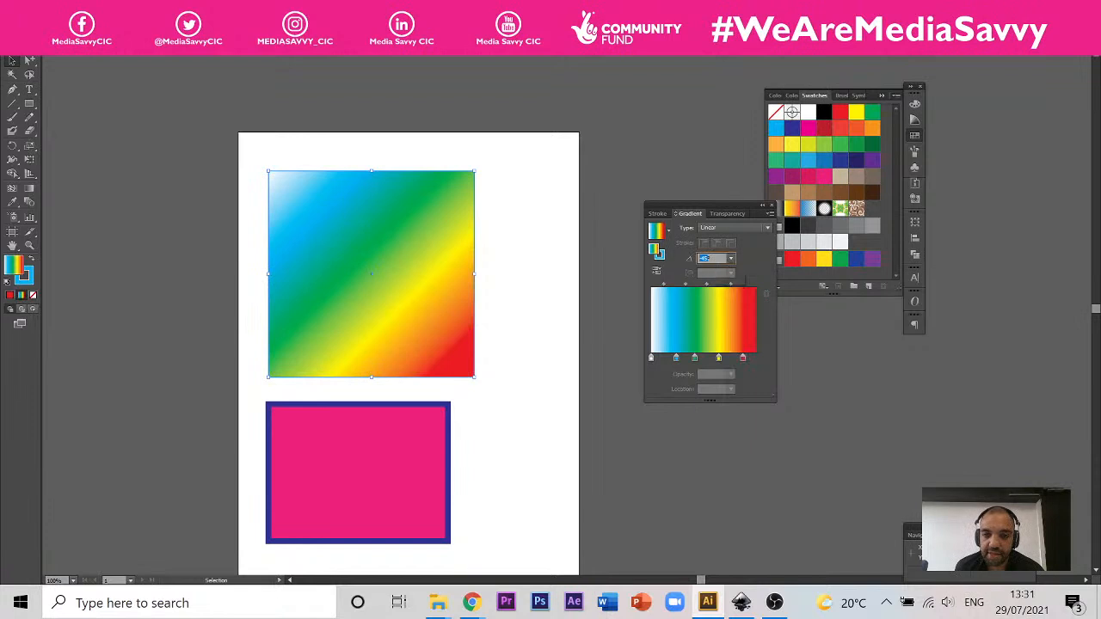
click(744, 266)
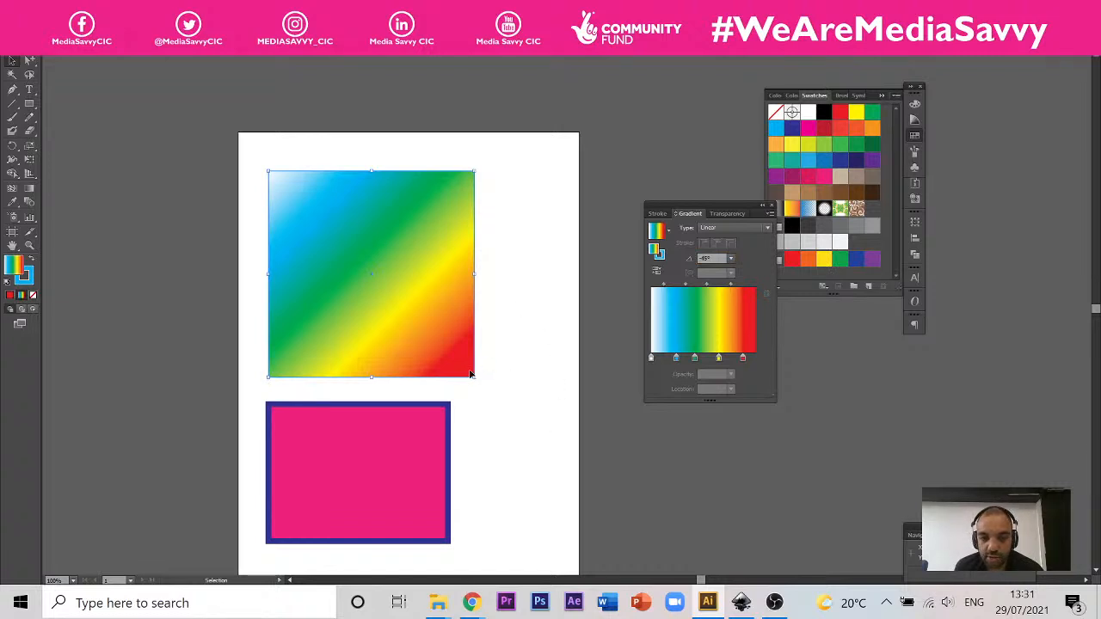
Step: Change the square's gradient type to Radial and move the red stop to 100%
click(730, 229)
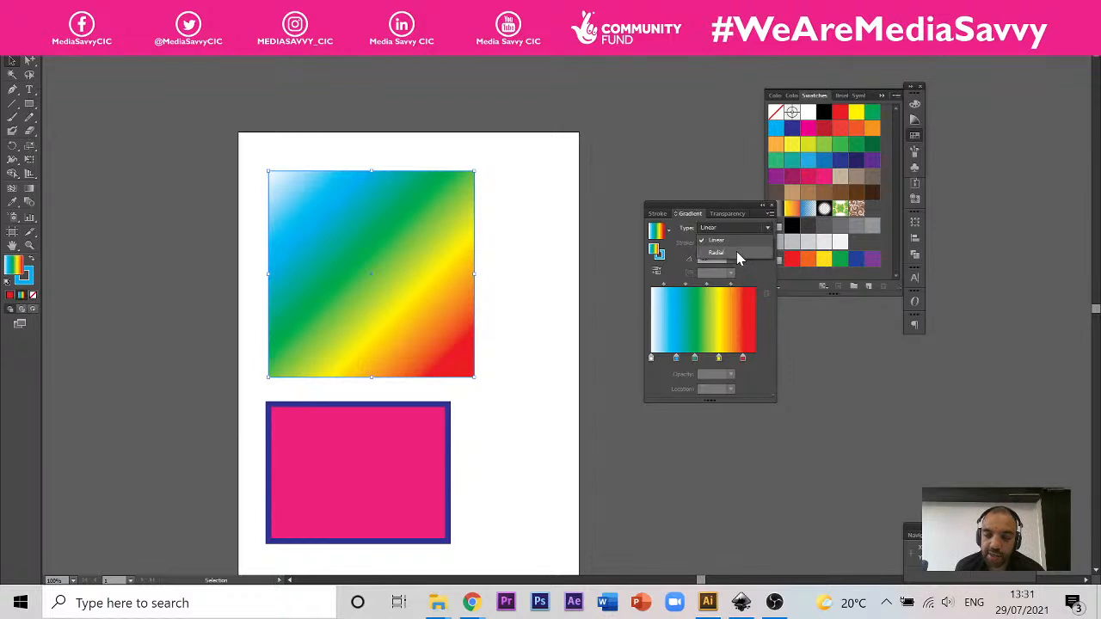
click(736, 251)
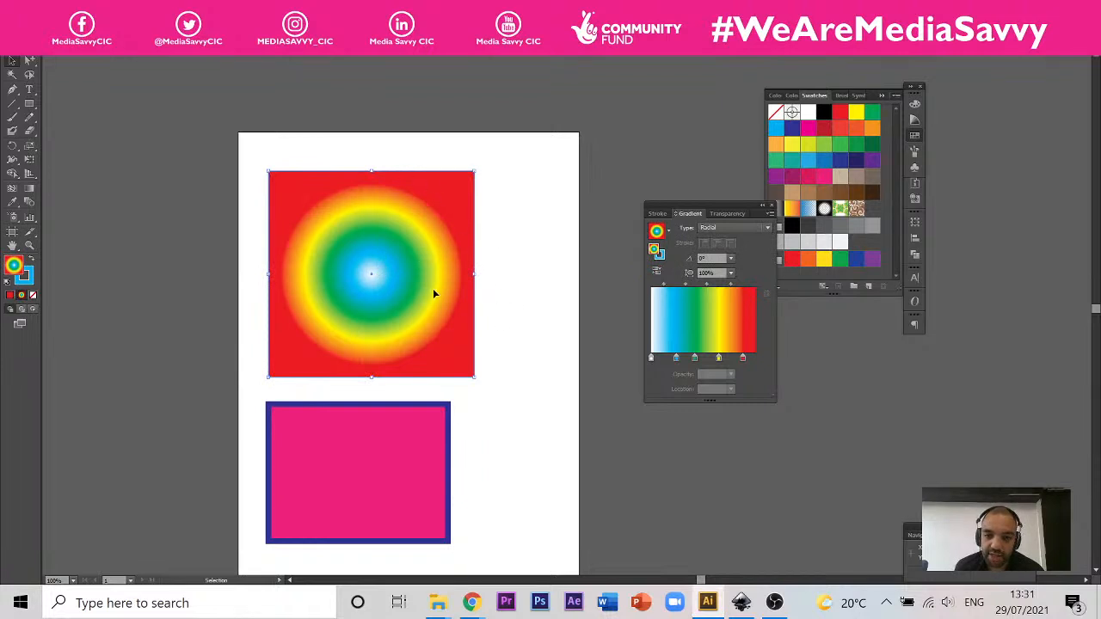
mouse_move(743, 359)
mouse_down()
mouse_move(753, 359)
mouse_move(651, 362)
mouse_move(754, 359)
mouse_up()
click(652, 359)
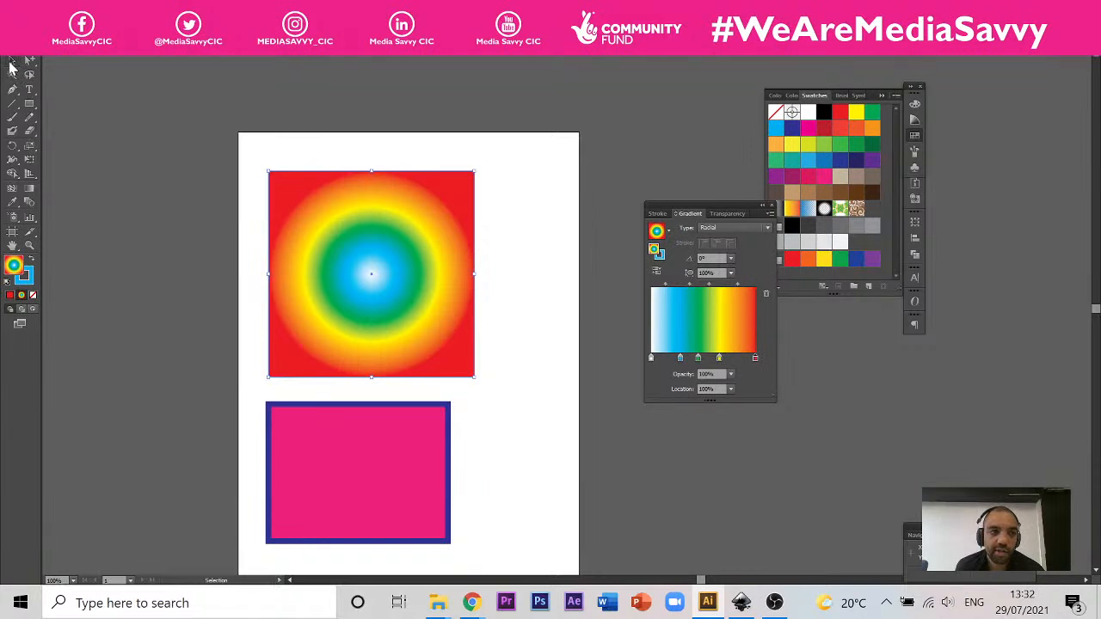
Step: Move the gradient square and the pink rectangle together off the artboard onto the pasteboard beside it, and deselect them
drag(211, 104, 526, 584)
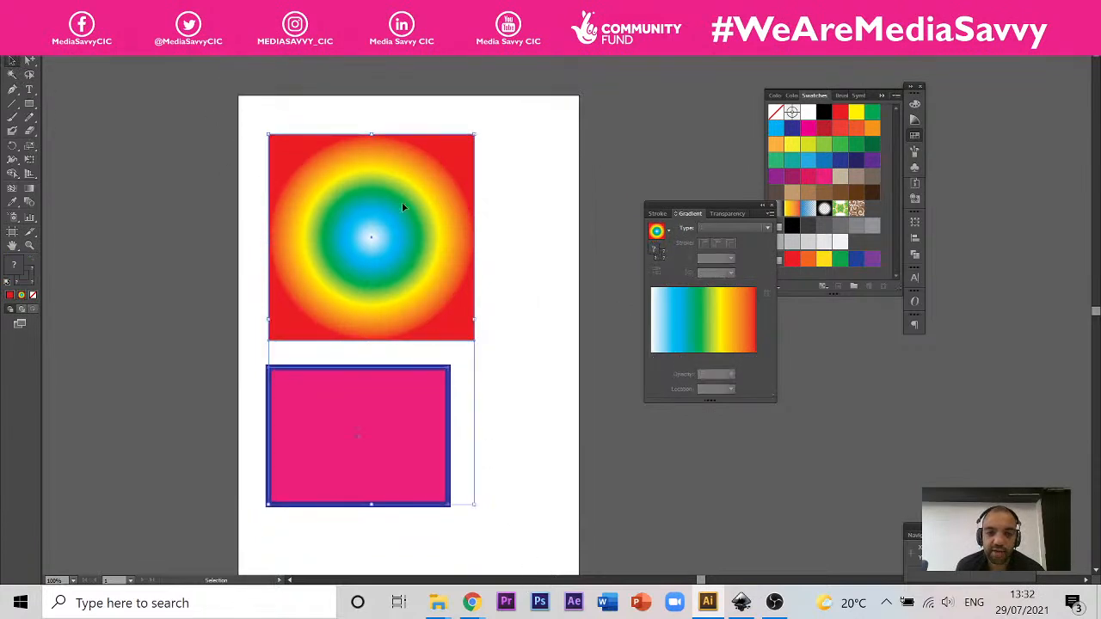
drag(401, 200, 963, 256)
click(121, 151)
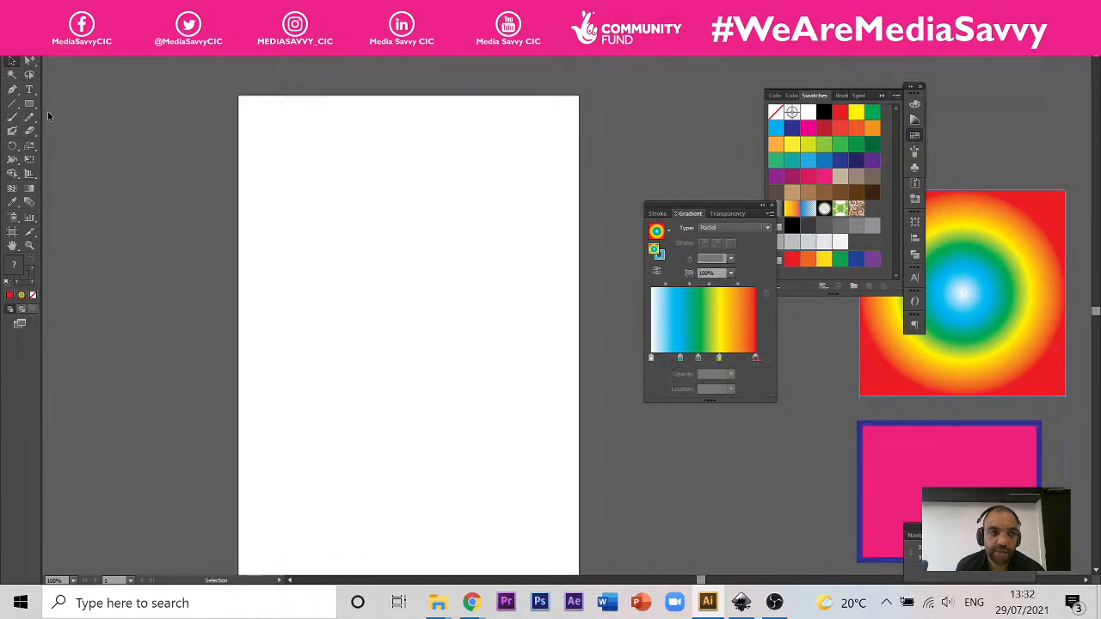
Step: Draw a large rectangle covering the artboard and change its gradient type to Linear
click(30, 104)
drag(215, 91, 580, 513)
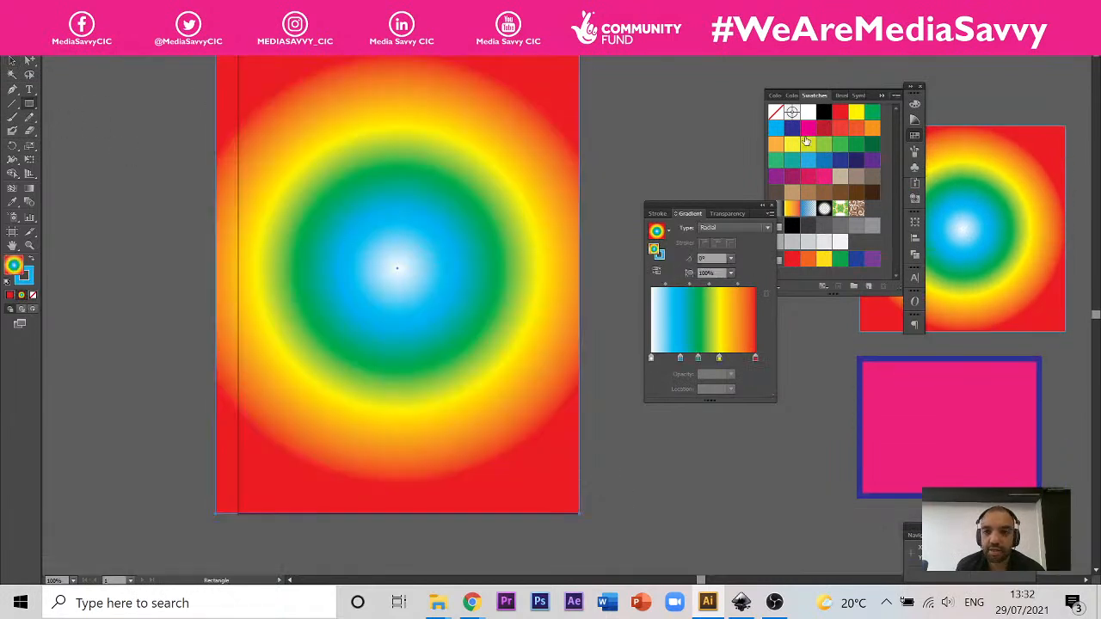
click(751, 227)
click(756, 239)
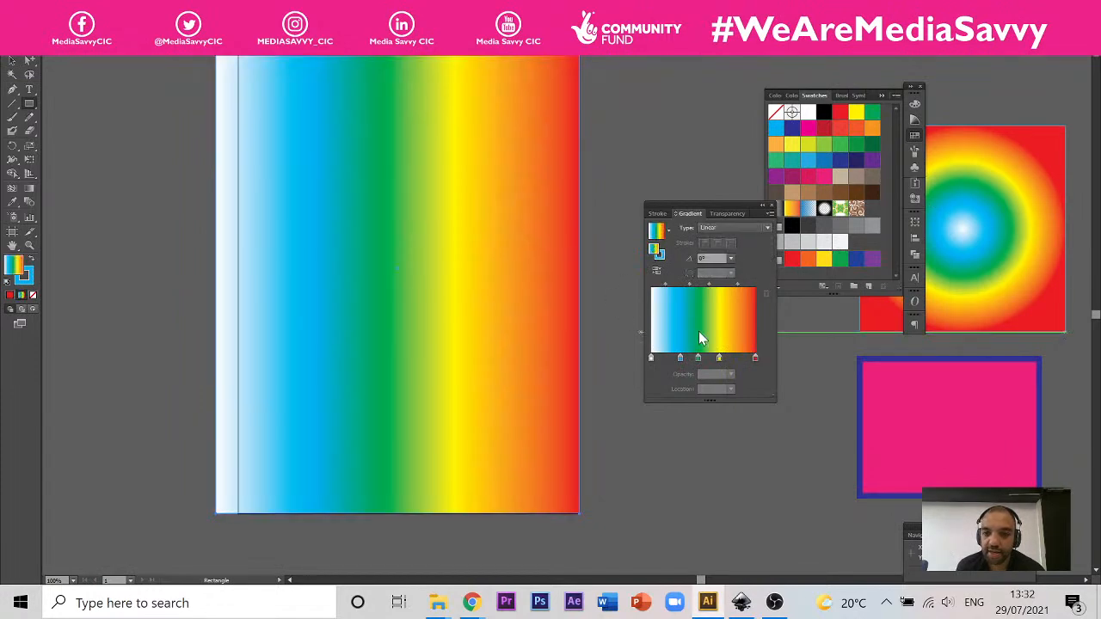
Step: Remove the light-blue, green and yellow stops from the large rectangle's gradient
drag(680, 358, 681, 386)
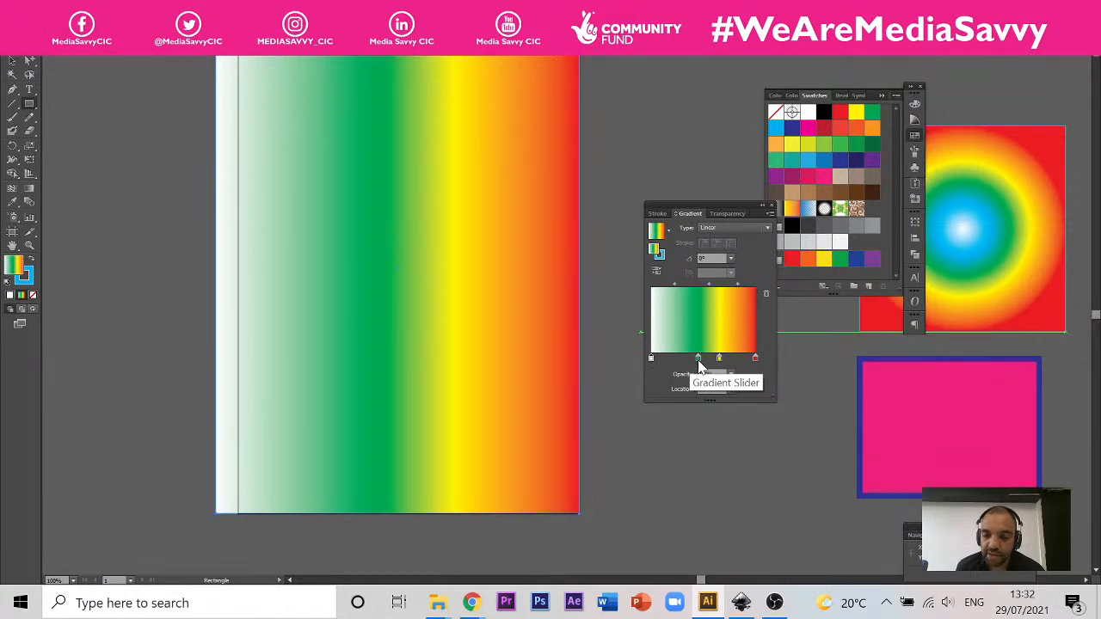
click(698, 361)
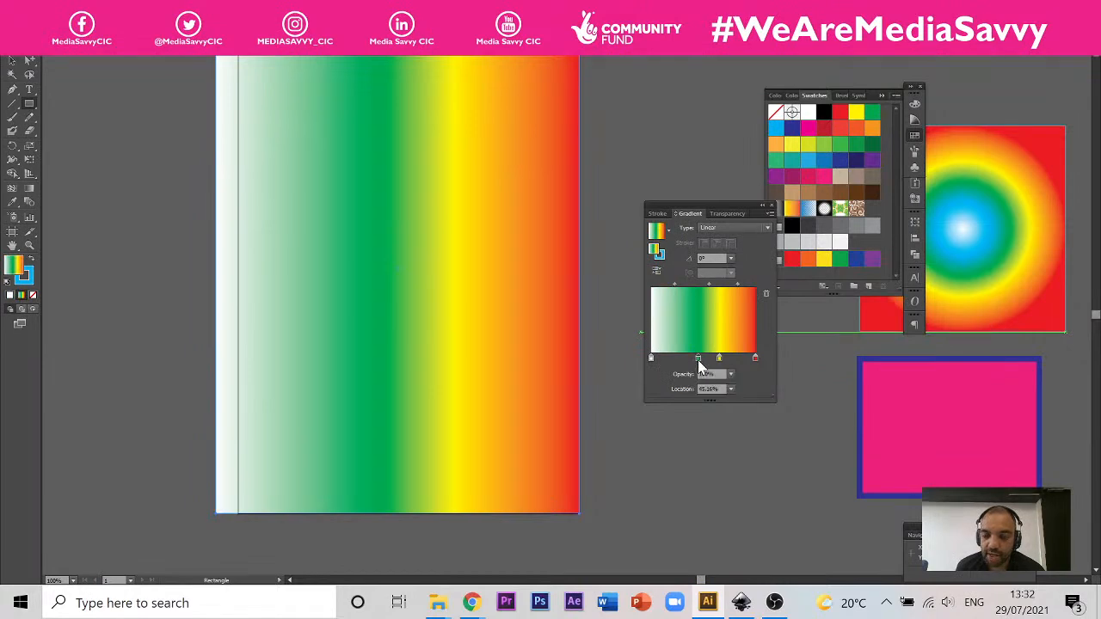
drag(700, 362, 687, 392)
click(720, 359)
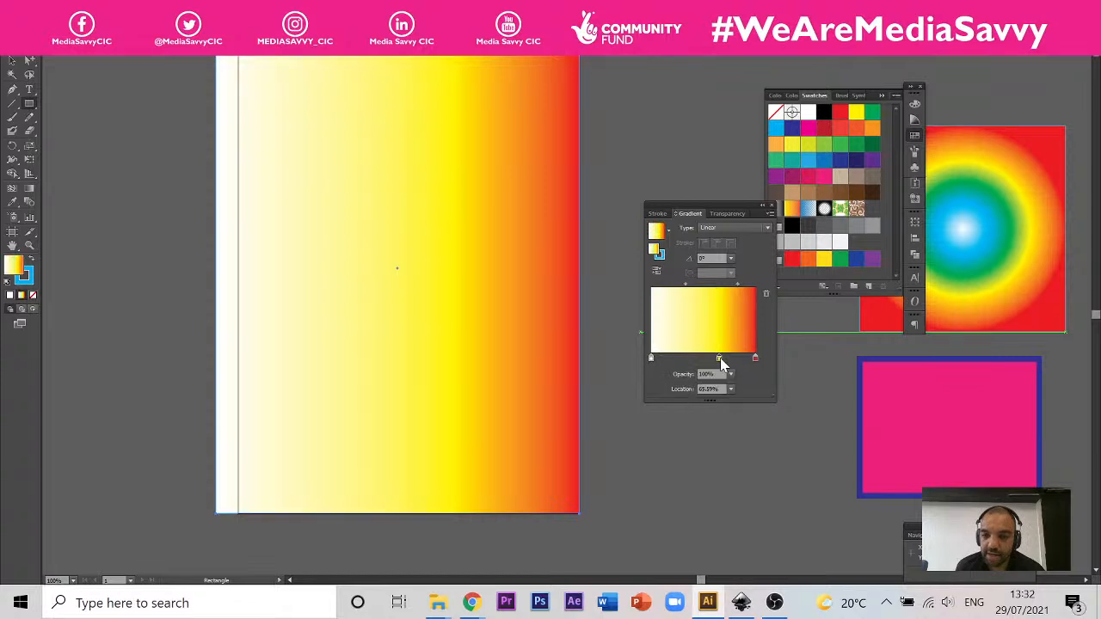
drag(719, 359, 720, 392)
Step: Add a dark-blue stop at 50% and a light-blue stop near the gradient's start, and remove the white stop
click(756, 359)
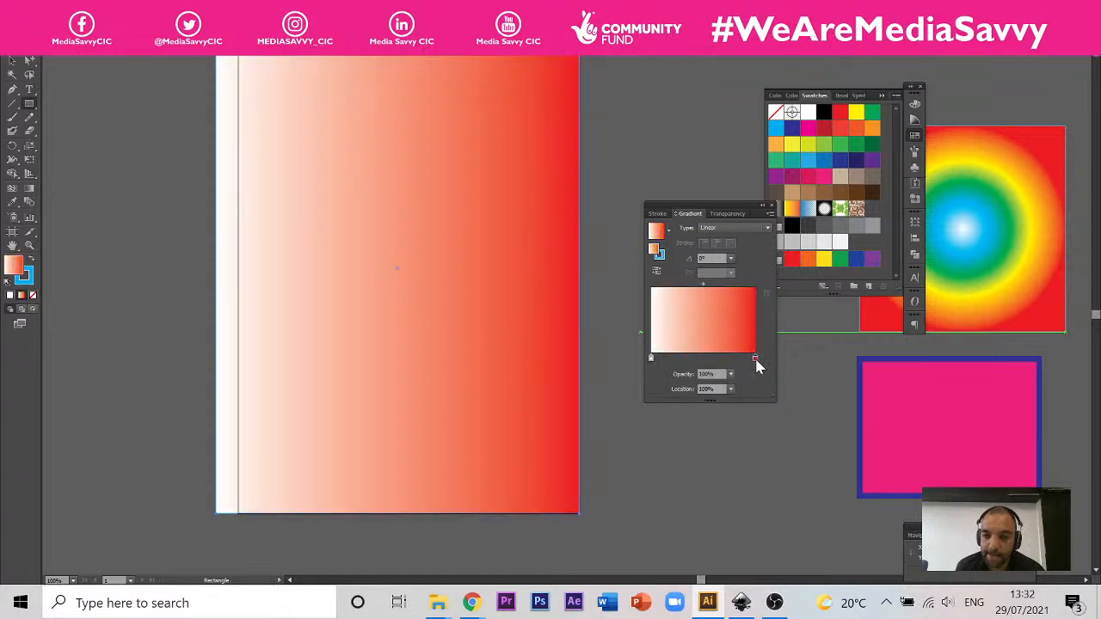
click(856, 160)
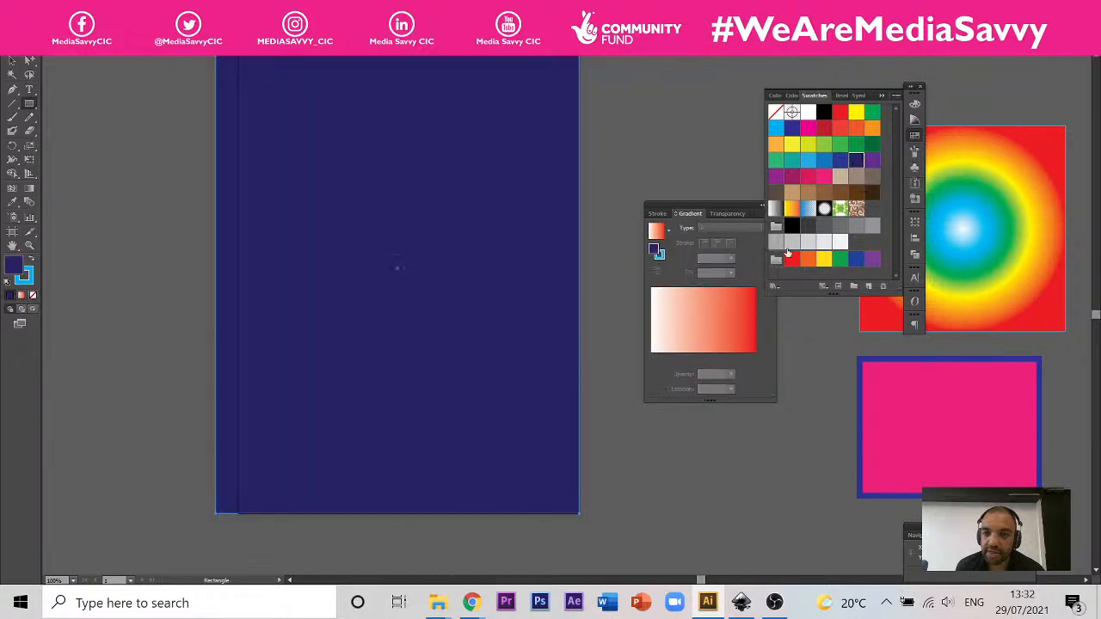
drag(757, 358, 704, 352)
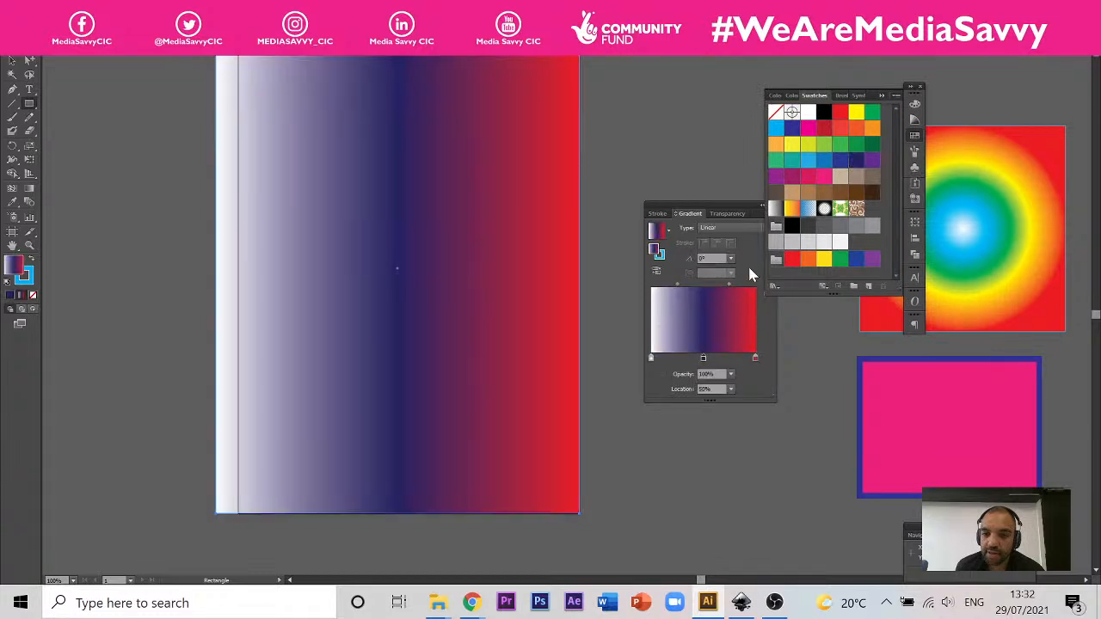
drag(807, 162, 667, 358)
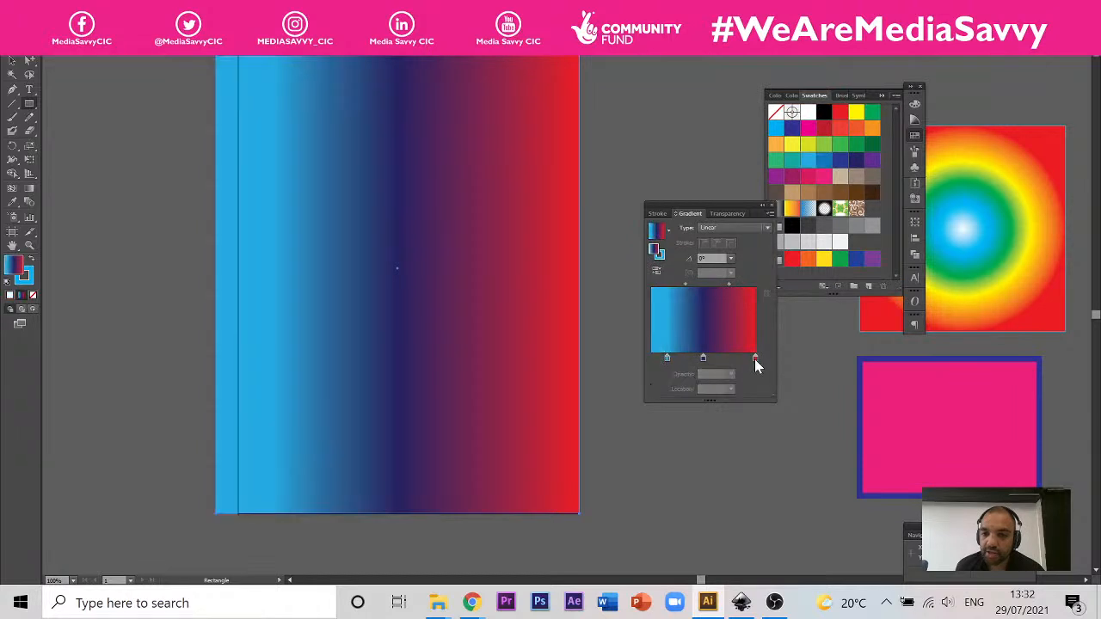
Step: Replace the red end stop with a black one and set the dark-blue to black midpoint to about 40%
drag(755, 360, 786, 401)
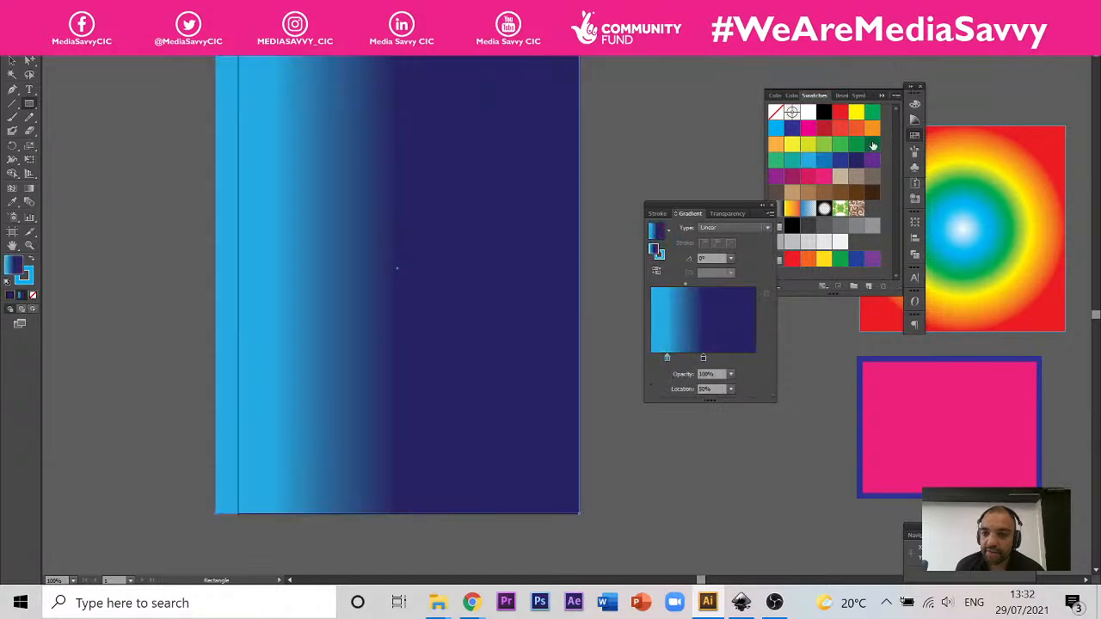
drag(856, 160, 752, 358)
drag(823, 116, 768, 360)
click(725, 284)
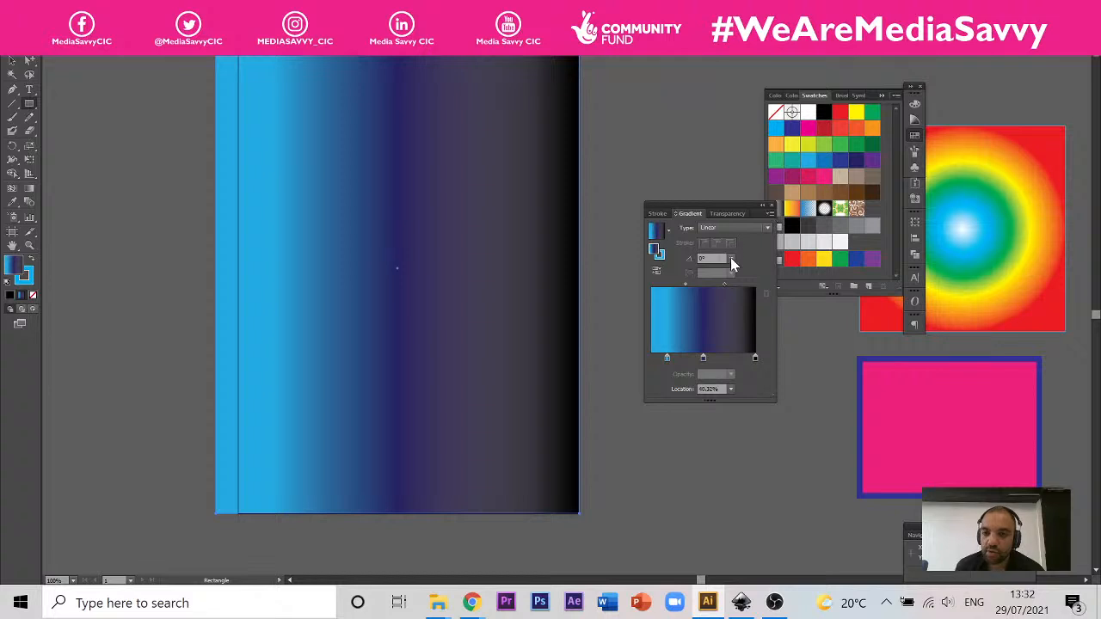
Step: Set the large rectangle's gradient angle to 90° and move the dark-blue stop to about 61%
click(731, 258)
click(740, 303)
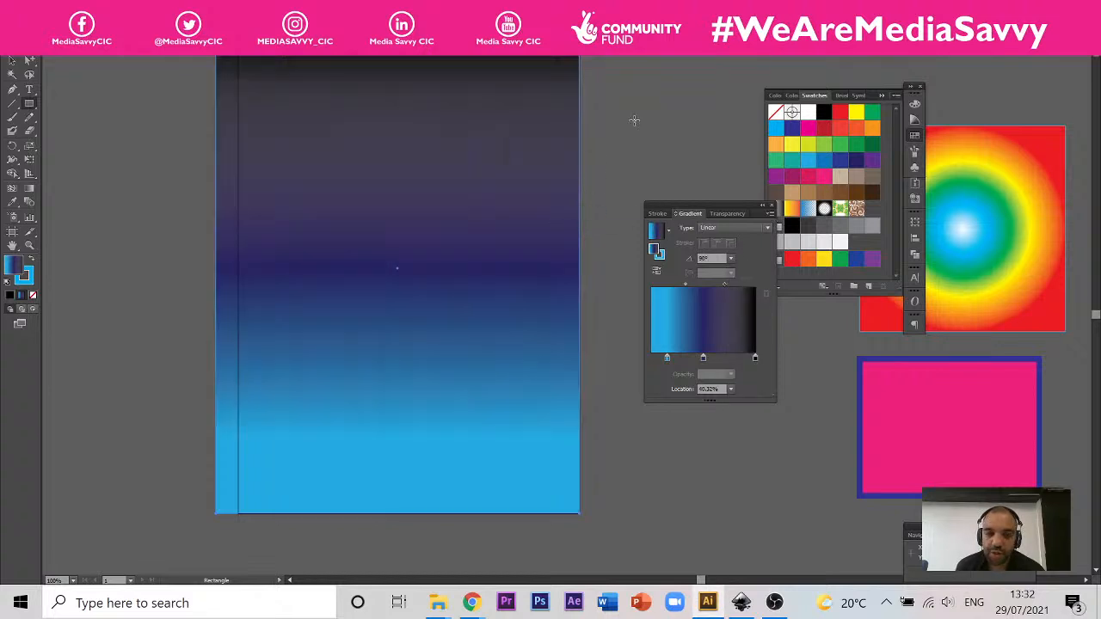
click(12, 61)
scroll(449, 318, down, 1)
scroll(449, 318, up, 3)
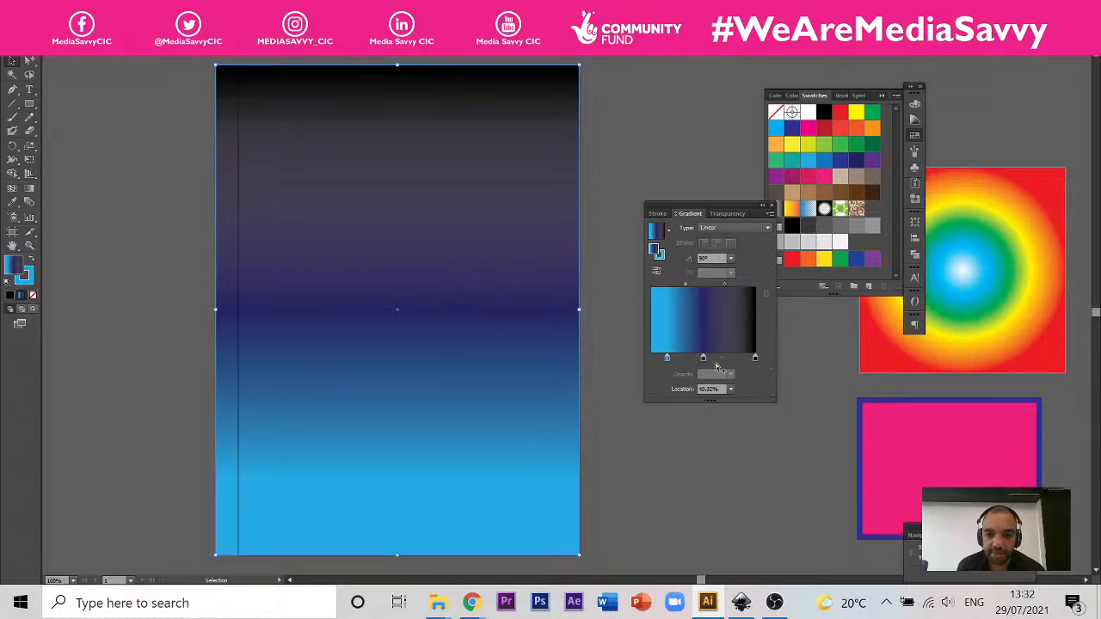
drag(704, 358, 714, 359)
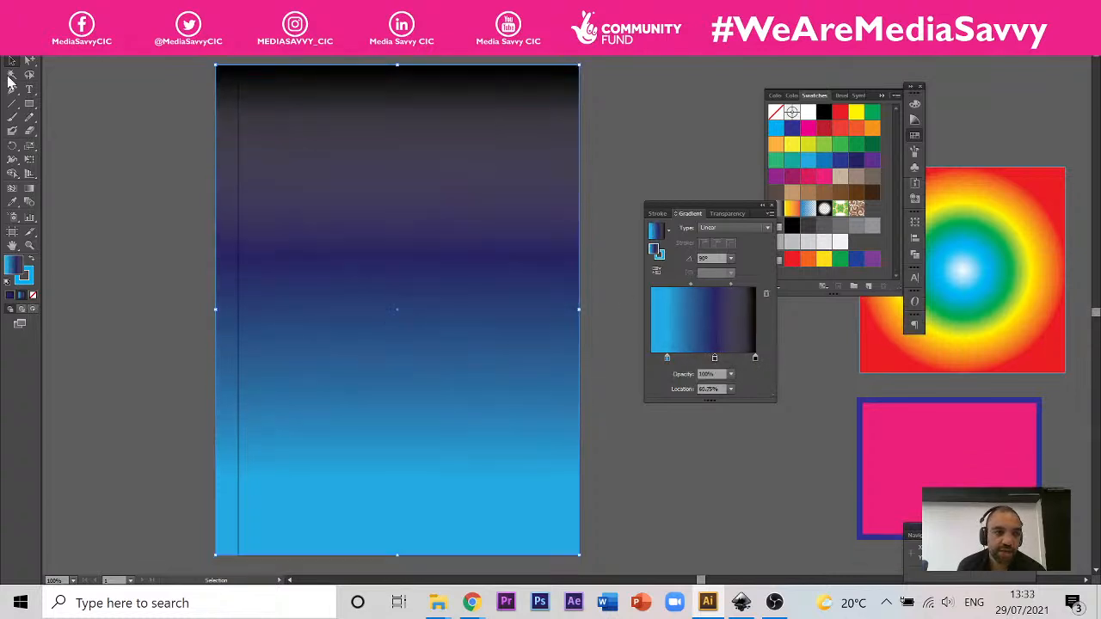
Step: Draw a small star in the dark upper part of the sky, fill it yellow and move it towards the sky's upper right
drag(34, 103, 86, 151)
mouse_move(276, 125)
mouse_down()
mouse_move(301, 151)
mouse_move(290, 162)
mouse_up()
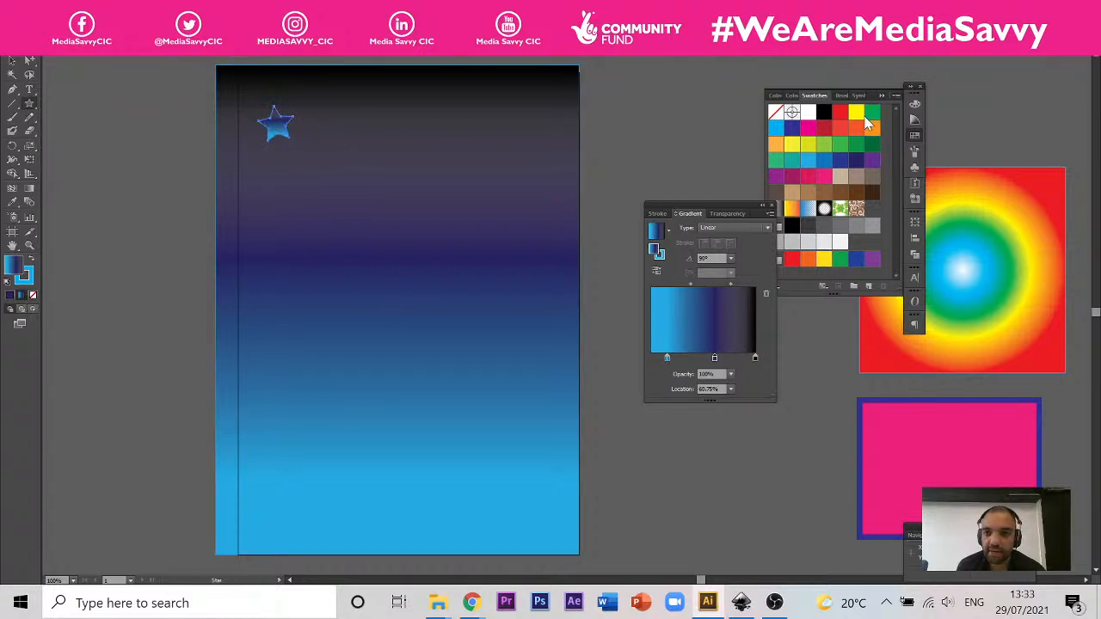
click(856, 113)
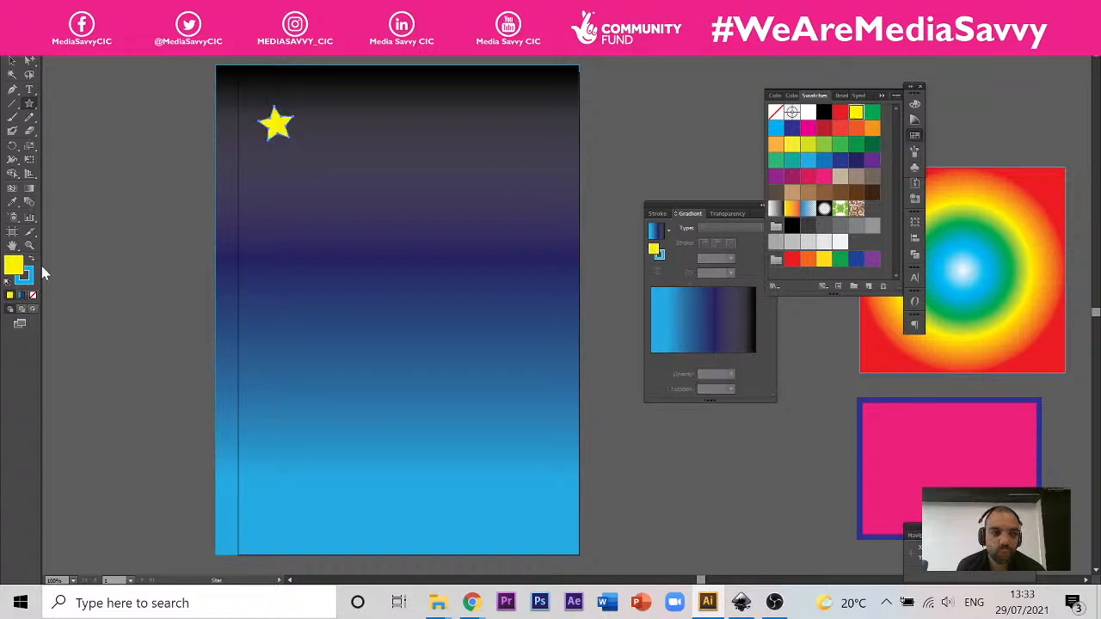
click(12, 61)
drag(275, 125, 466, 136)
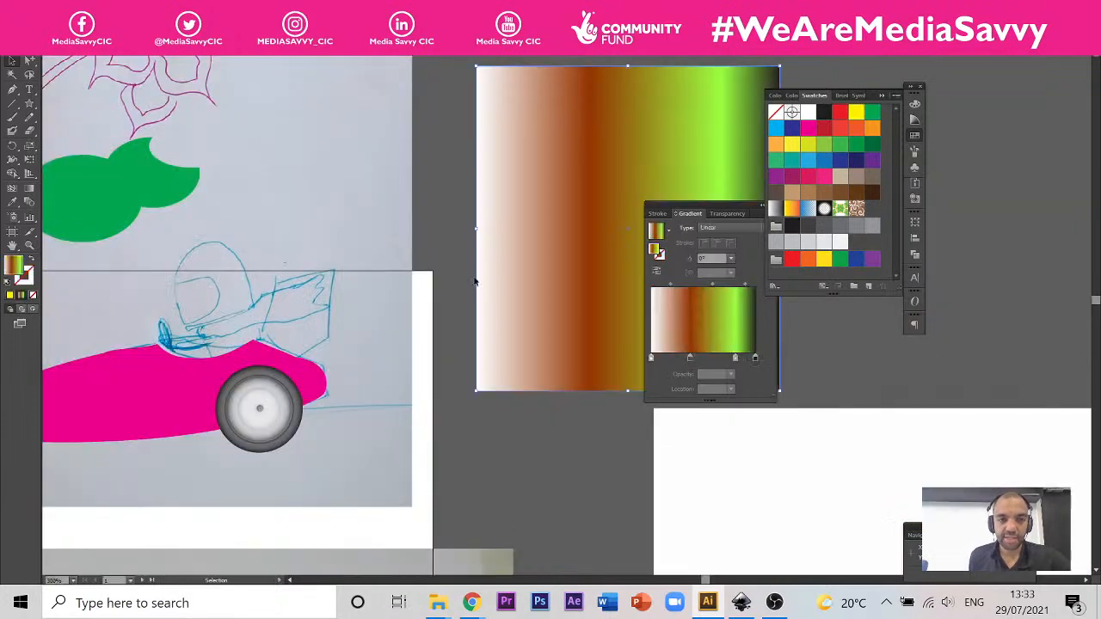
Step: View the car drawing and the tomato document, and examine the mesh tomato and the highlights and stem in the tomato photo
mouse_move(434, 330)
mouse_down()
mouse_move(533, 319)
mouse_move(557, 269)
mouse_up()
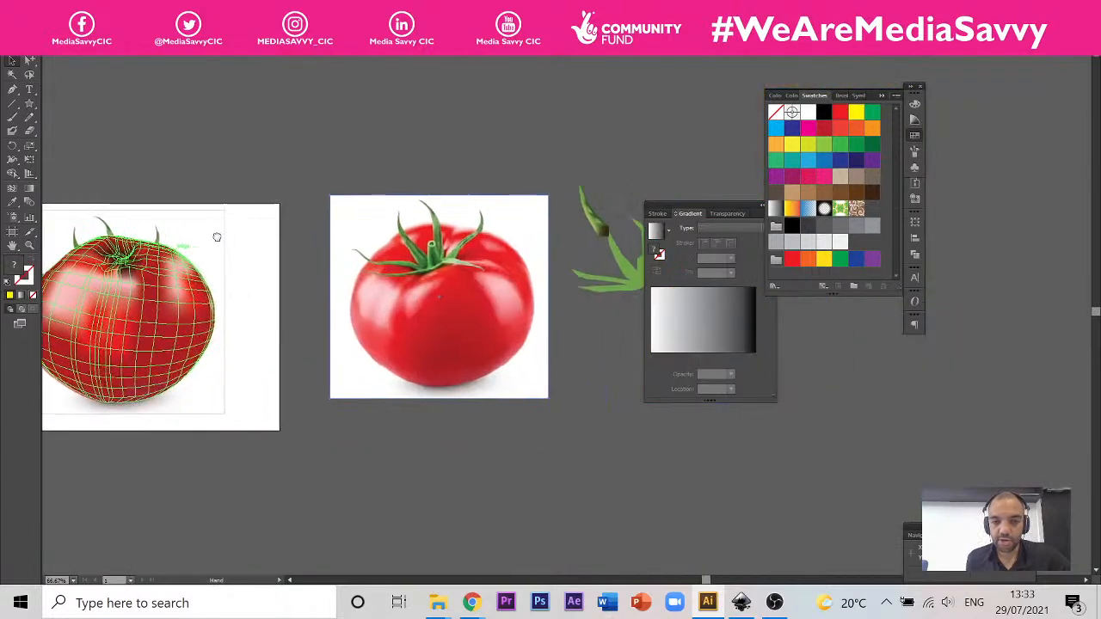
click(529, 311)
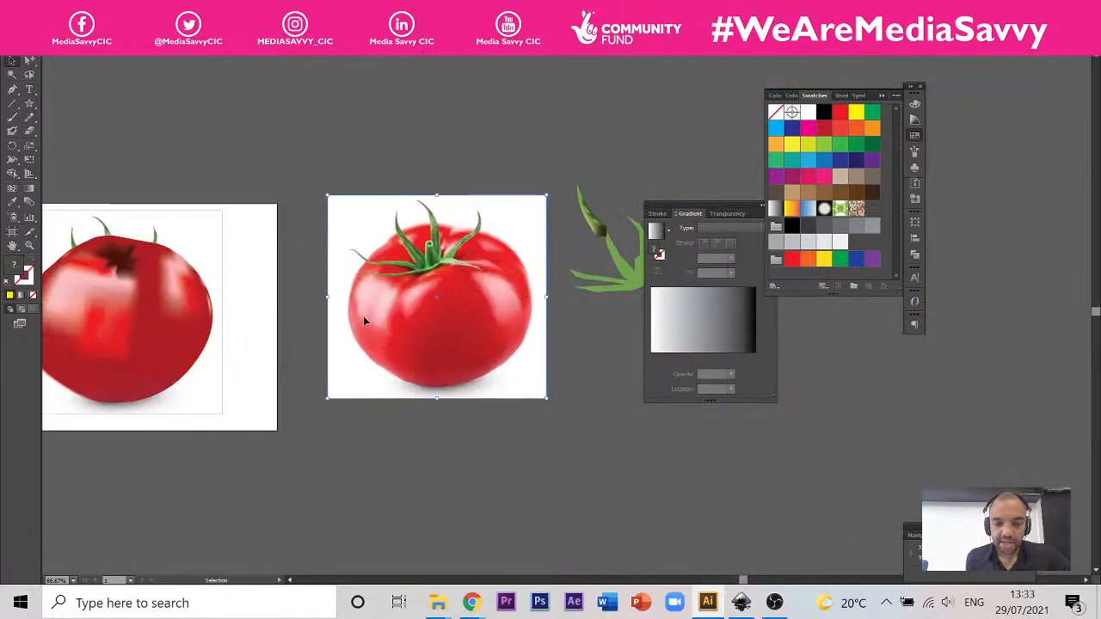
scroll(418, 371, up, 2)
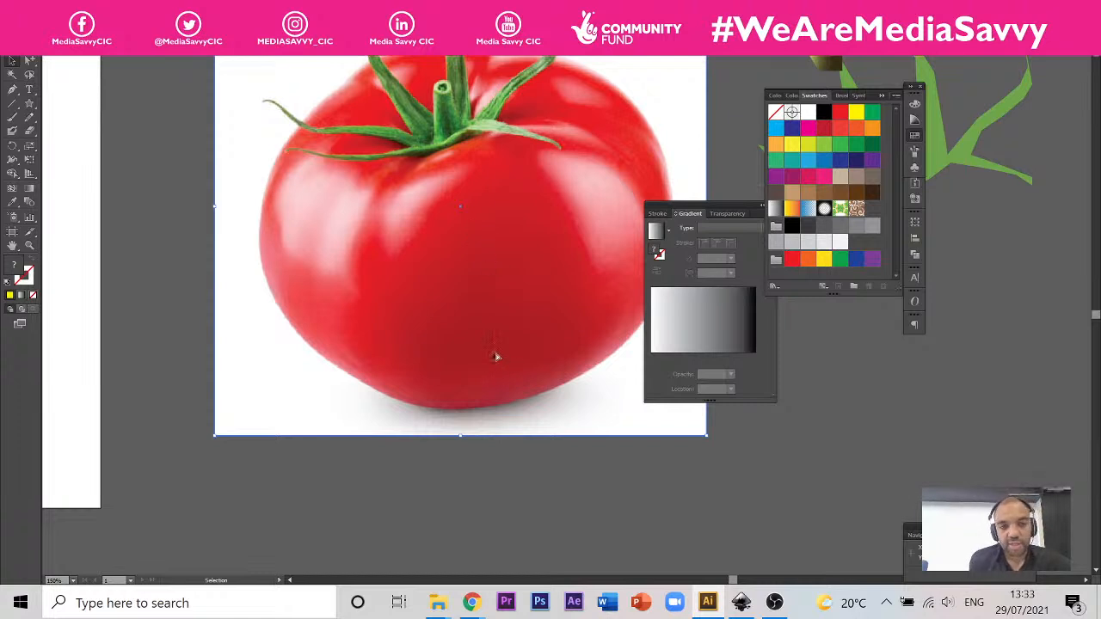
scroll(496, 356, down, 2)
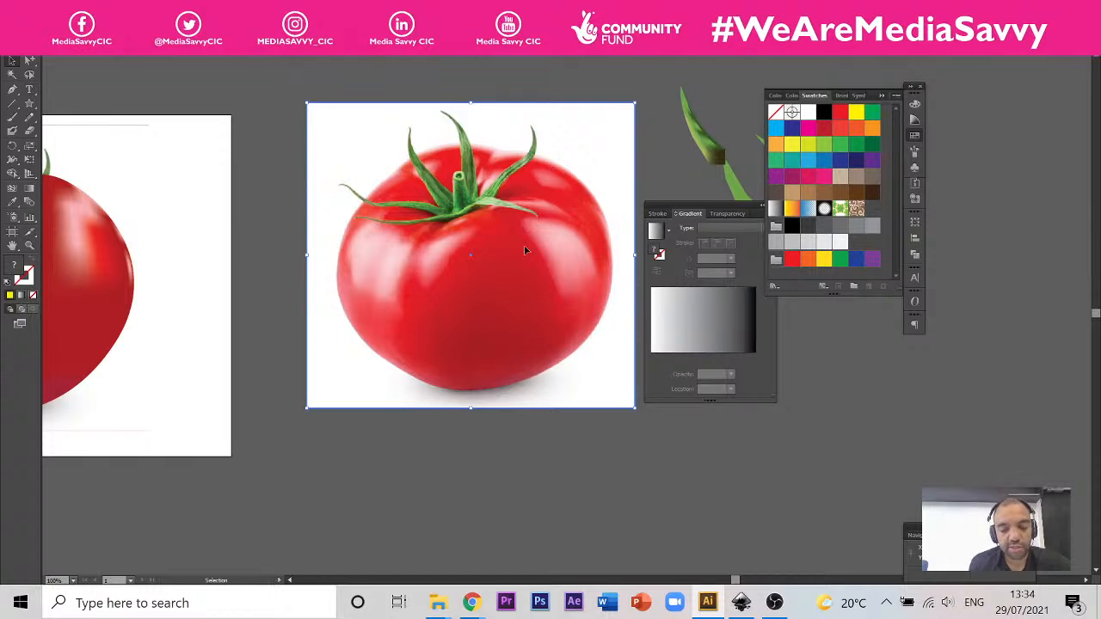
scroll(525, 250, down, 2)
scroll(524, 285, up, 2)
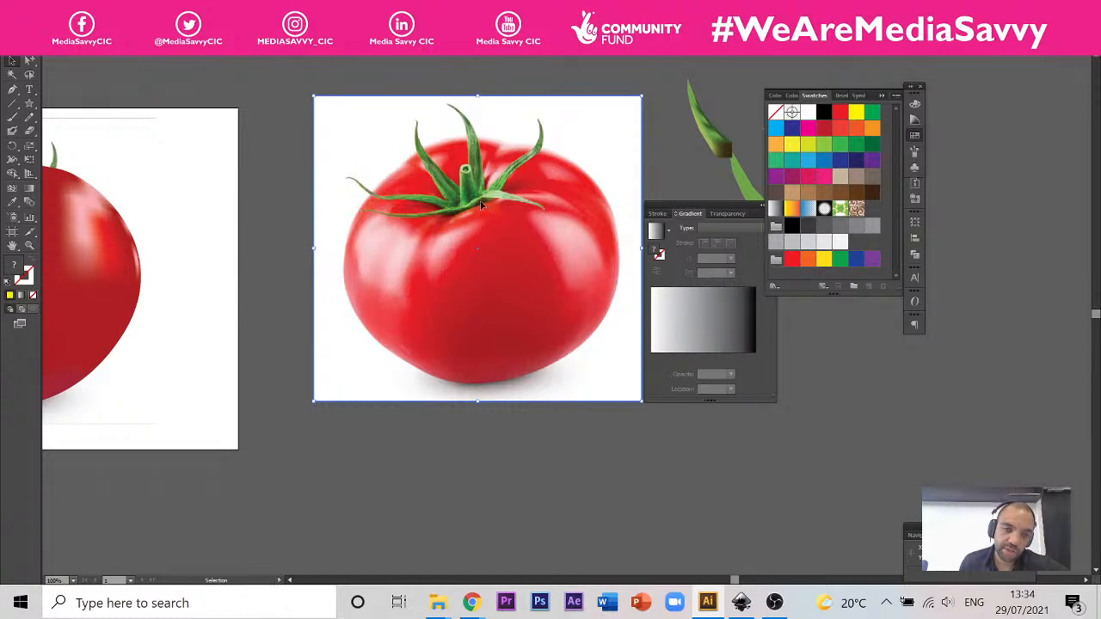
Step: Delete the gradient-mesh tomato covering the photo on the artboard and return to the night-sky document
scroll(315, 241, down, 1)
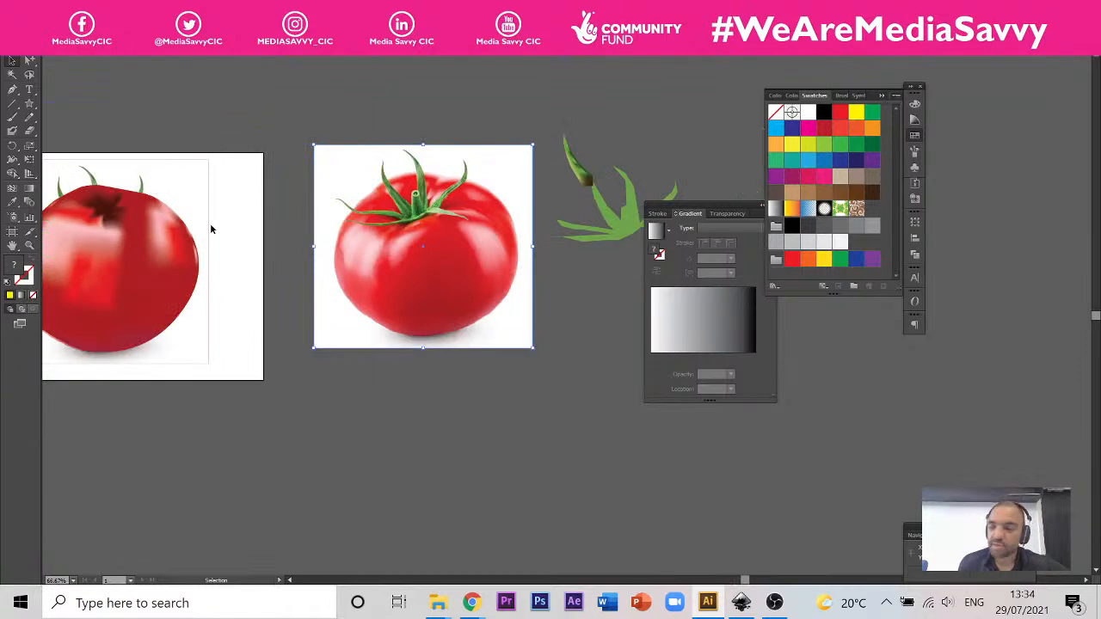
click(172, 225)
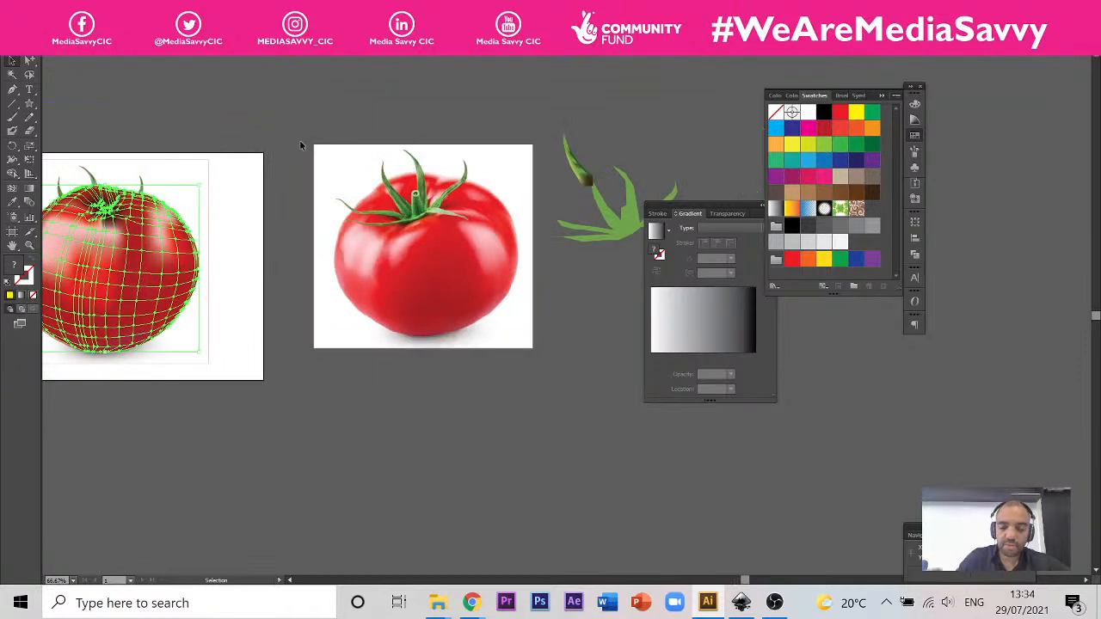
key(Delete)
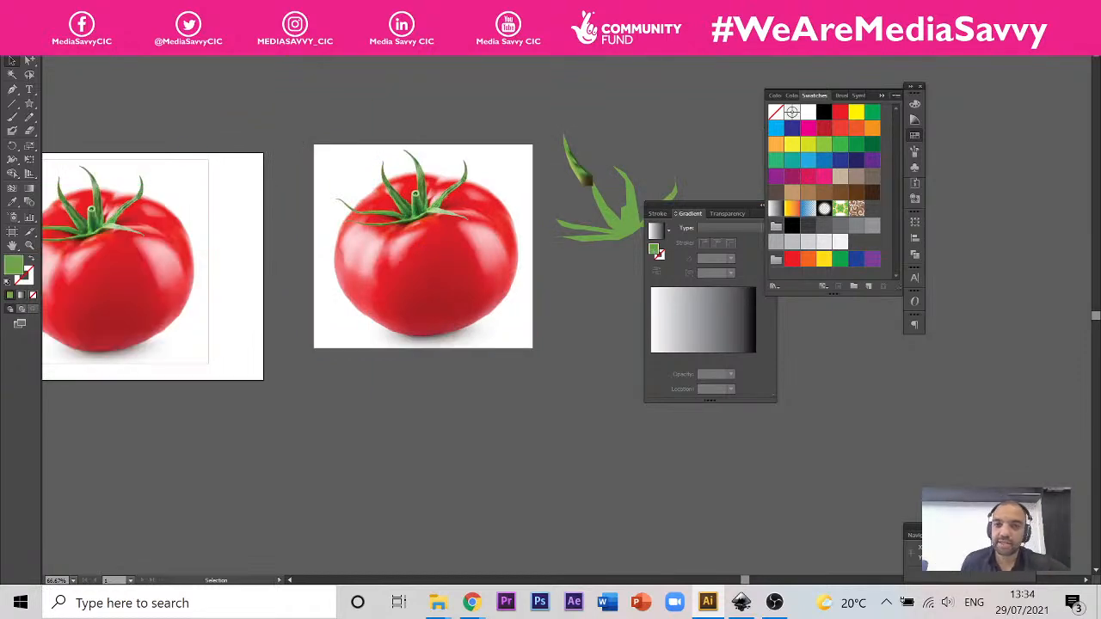
click(687, 54)
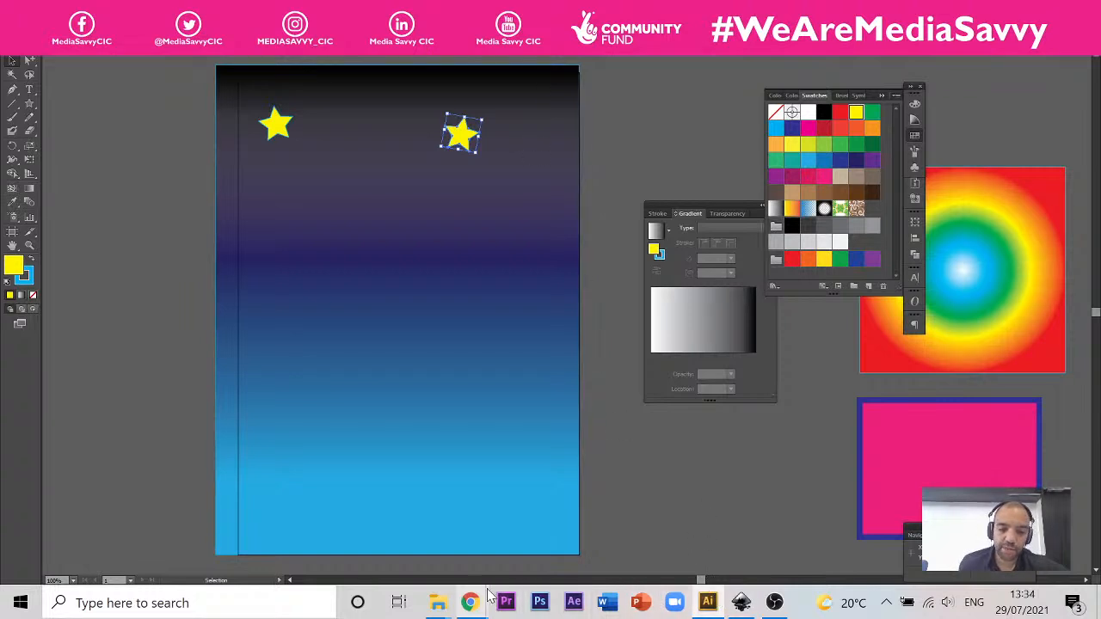
Step: Switch to the Chrome window with the new tab page and start a Google search
mouse_move(483, 608)
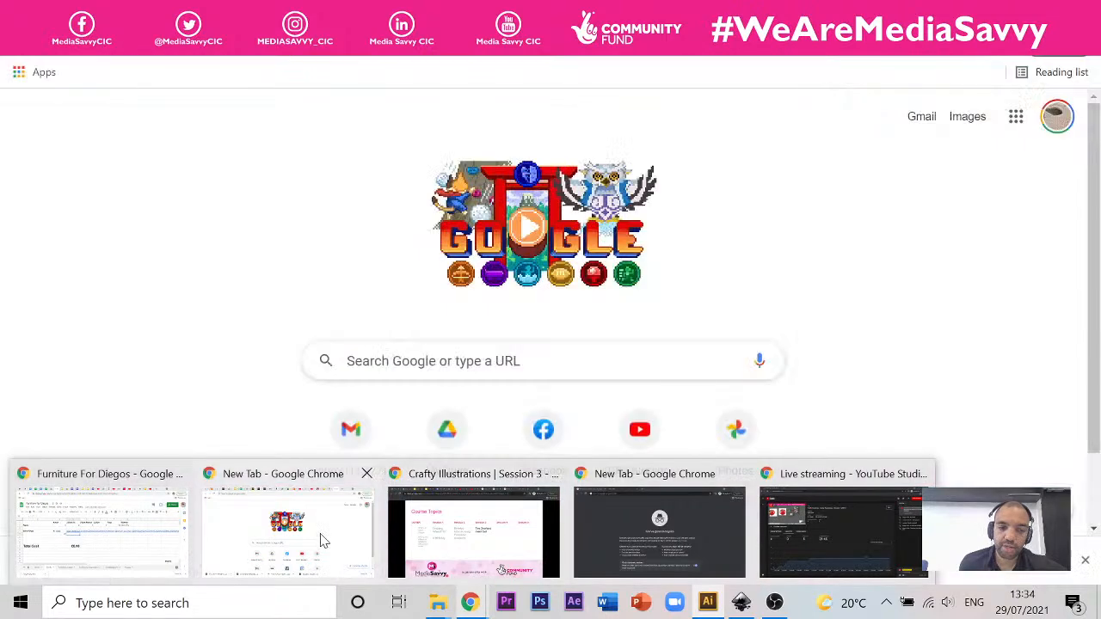
click(320, 535)
click(499, 361)
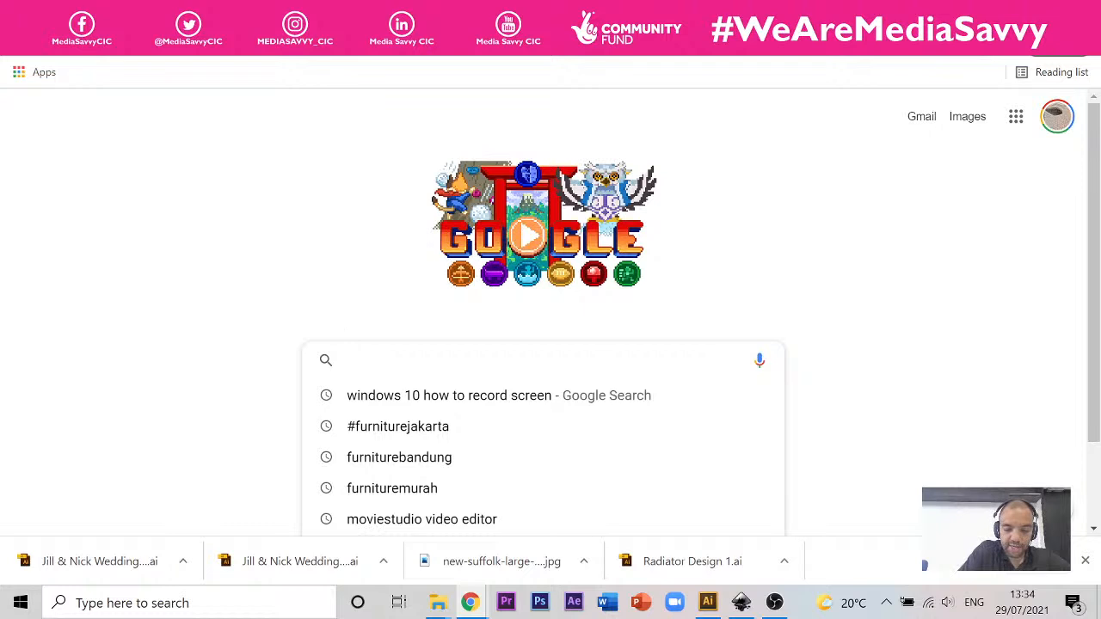
text(Appl)
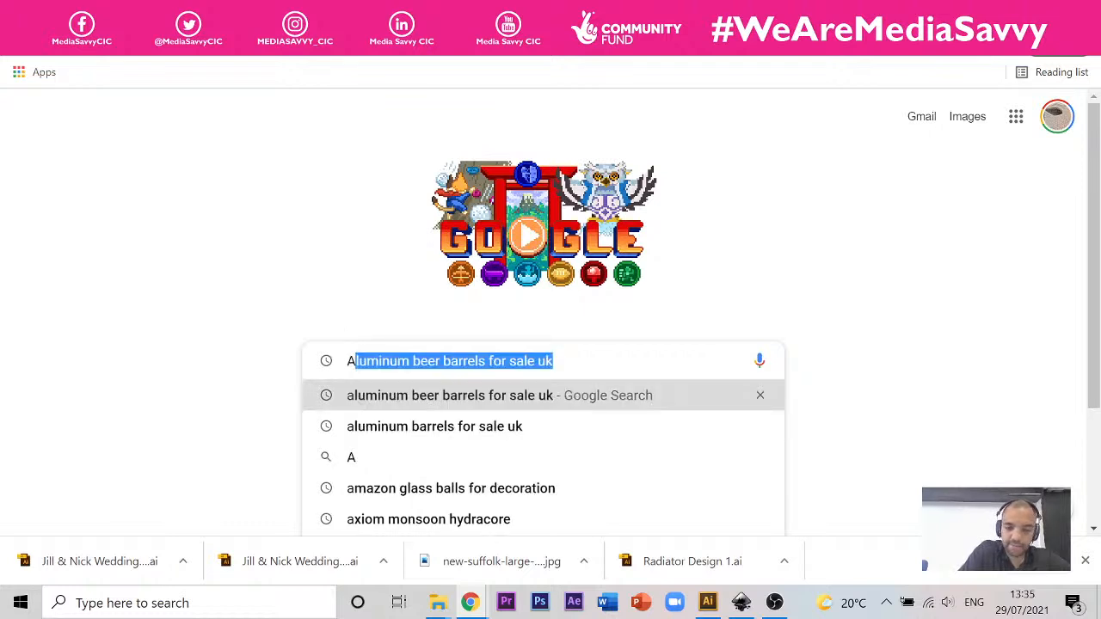
key(BackSpace)
key(BackSpace)
key(BackSpace)
key(BackSpace)
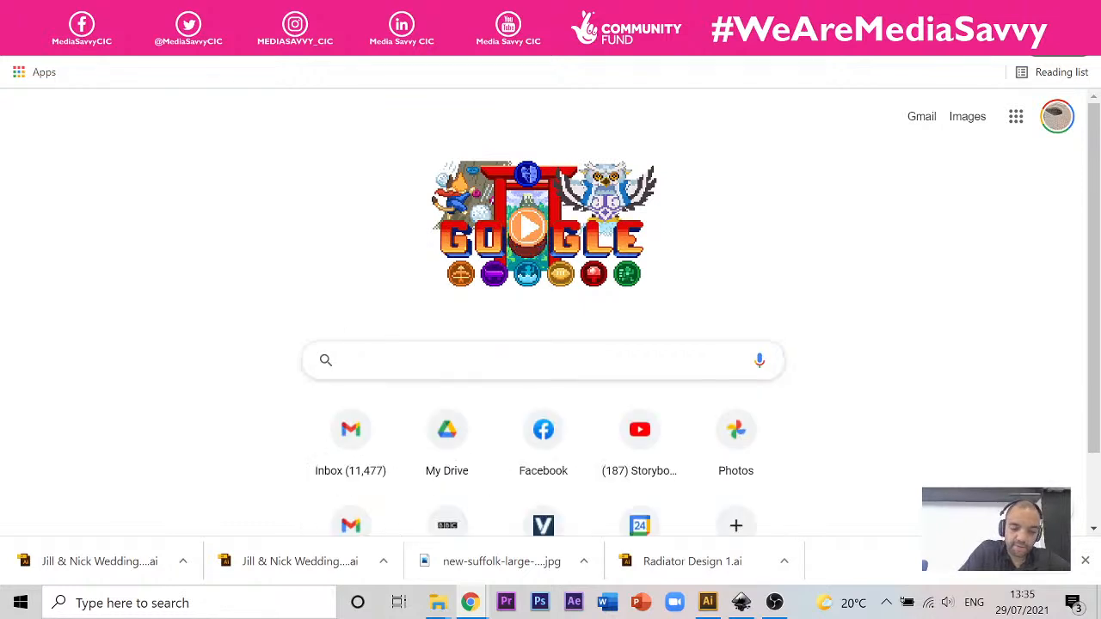
Step: Search Google for "Pear" and open the image result showing a halved pear beside a whole pear with a leaf
text(Pear)
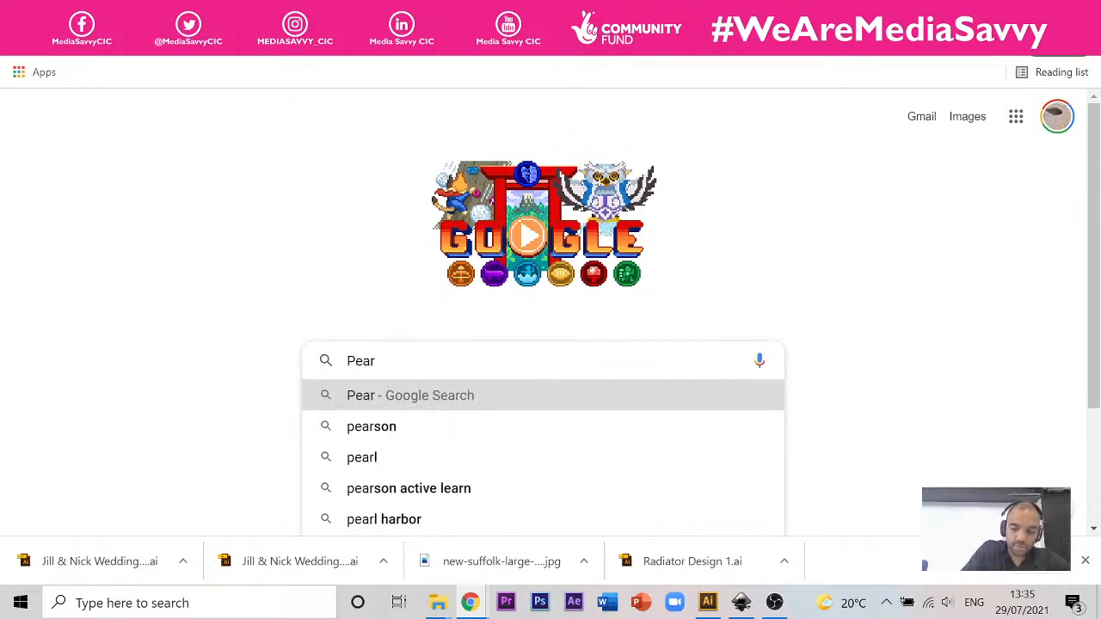
key(Return)
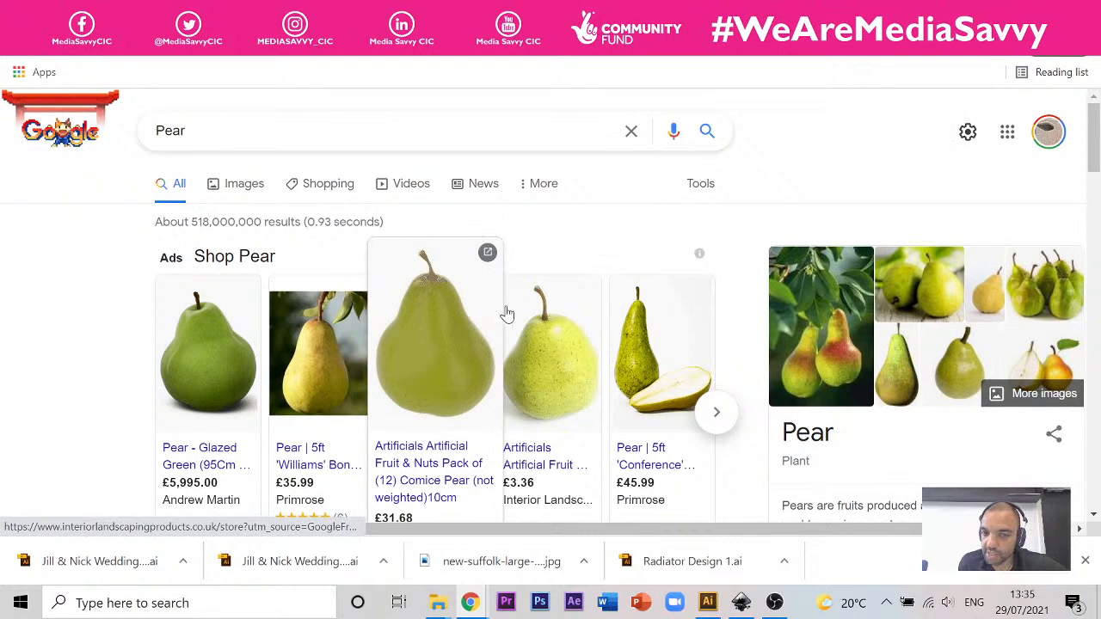
click(638, 327)
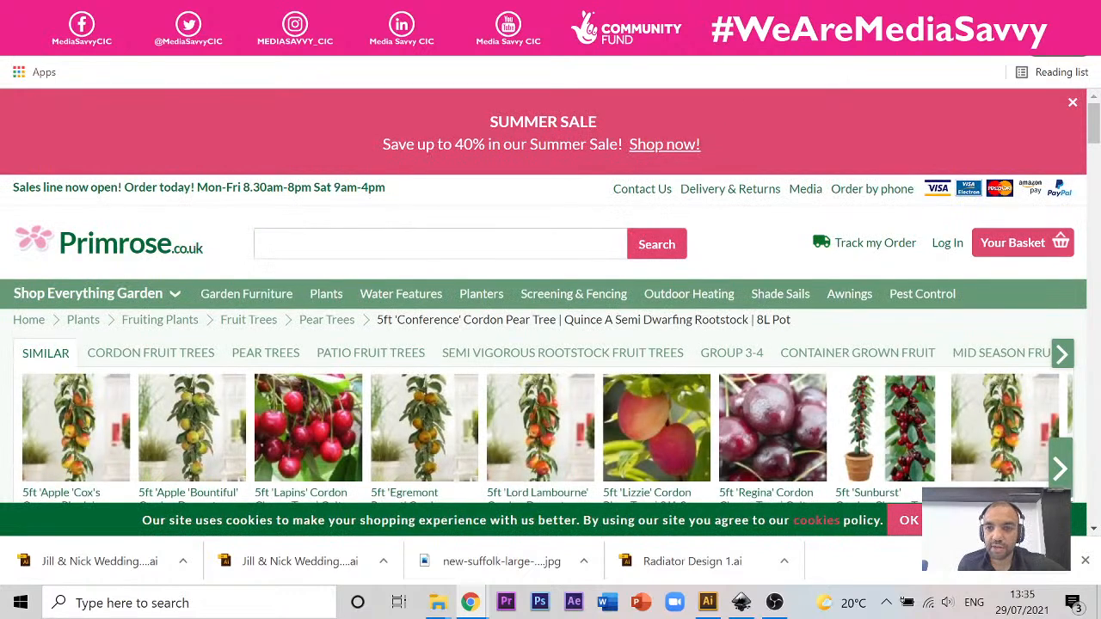
key(alt+Left)
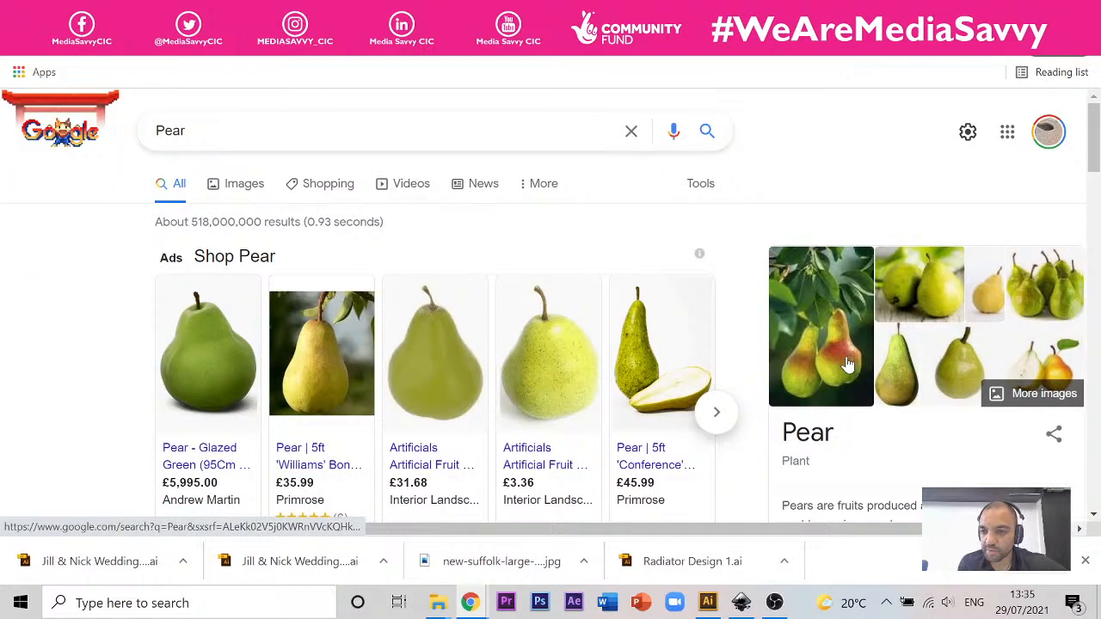
click(1038, 353)
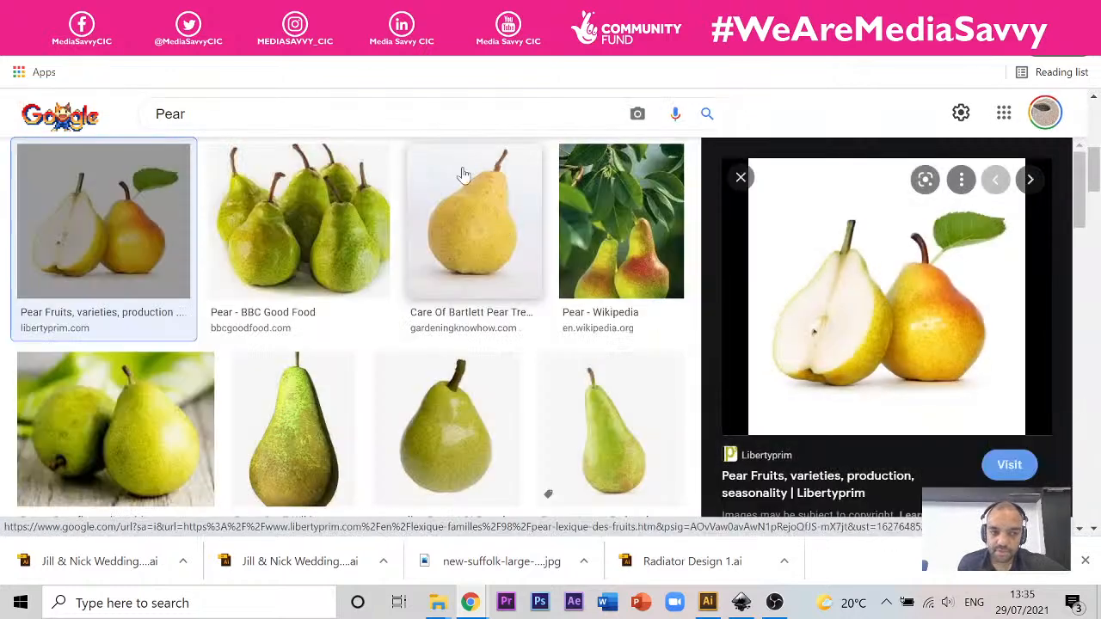
Step: Open the Libertyprim pear image in a new browser tab and view it full size
right_click(913, 308)
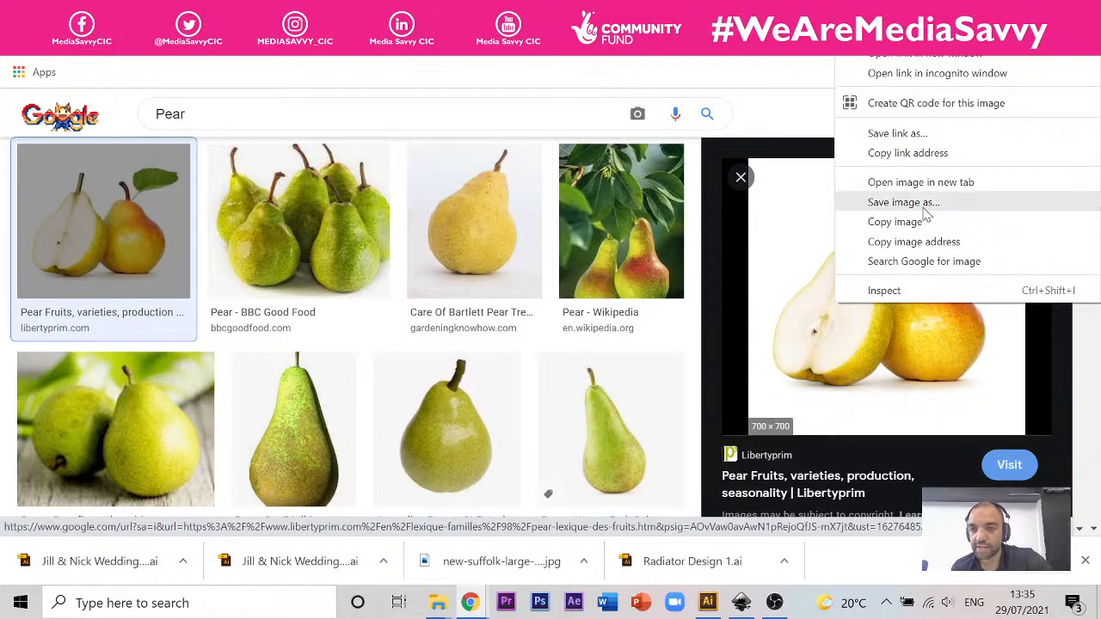
click(894, 183)
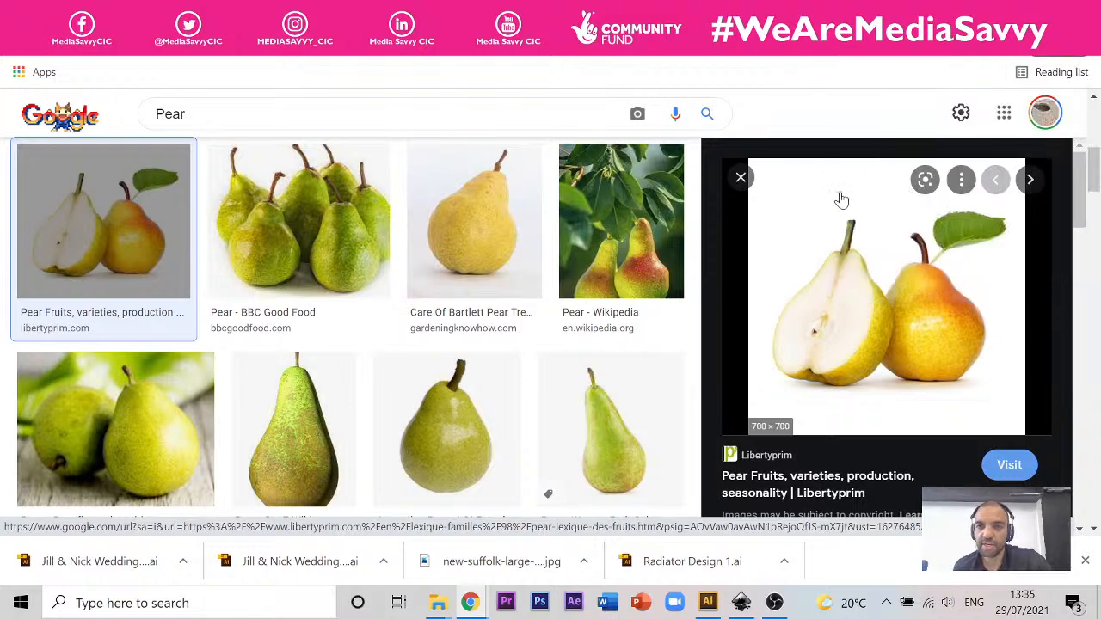
key(ctrl+Tab)
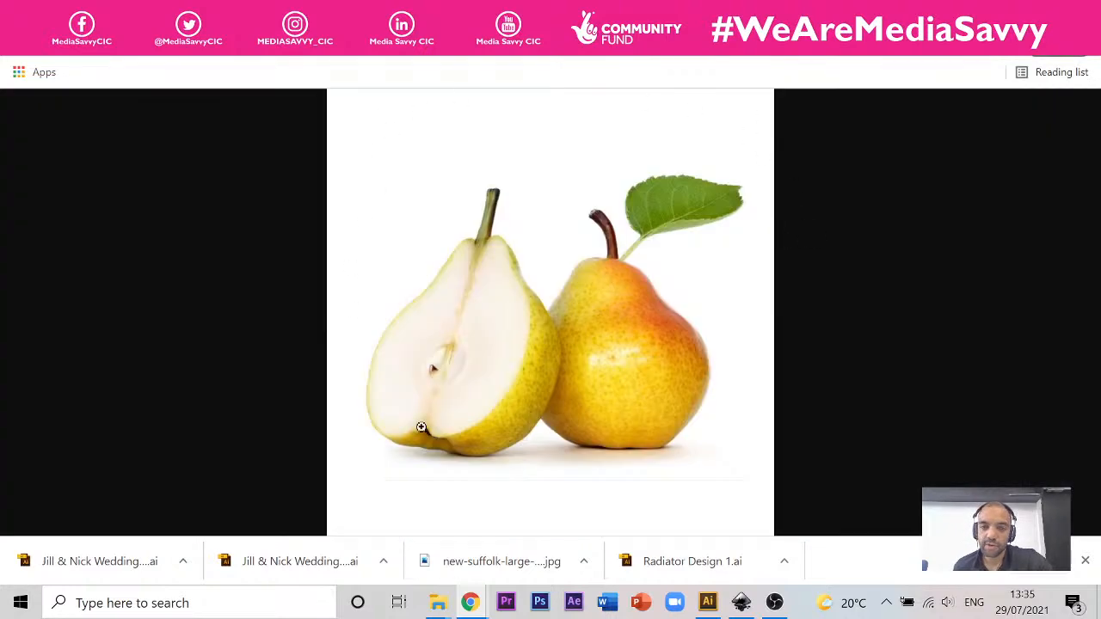
right_click(555, 203)
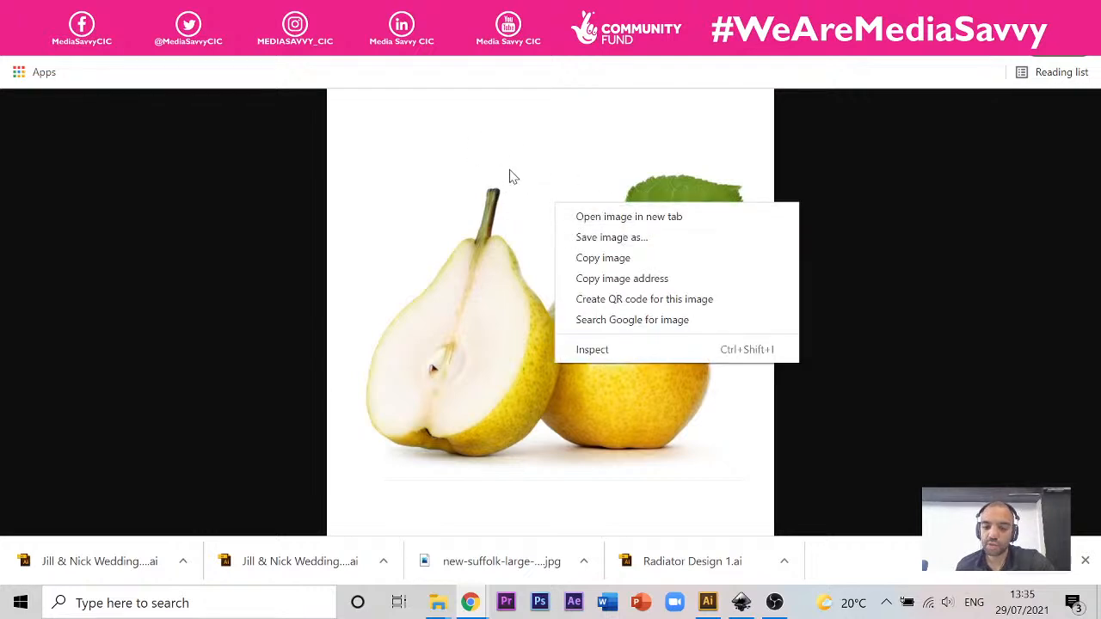
click(820, 137)
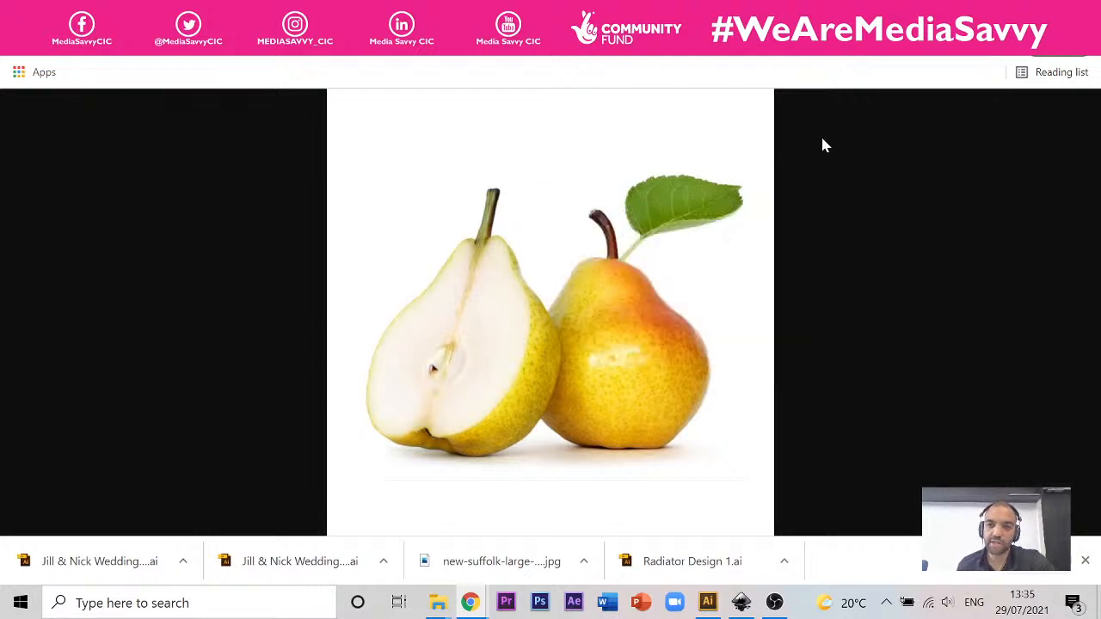
Step: Switch to Illustrator and create a new portrait A4 document with the Print profile and CMYK colour mode
click(707, 602)
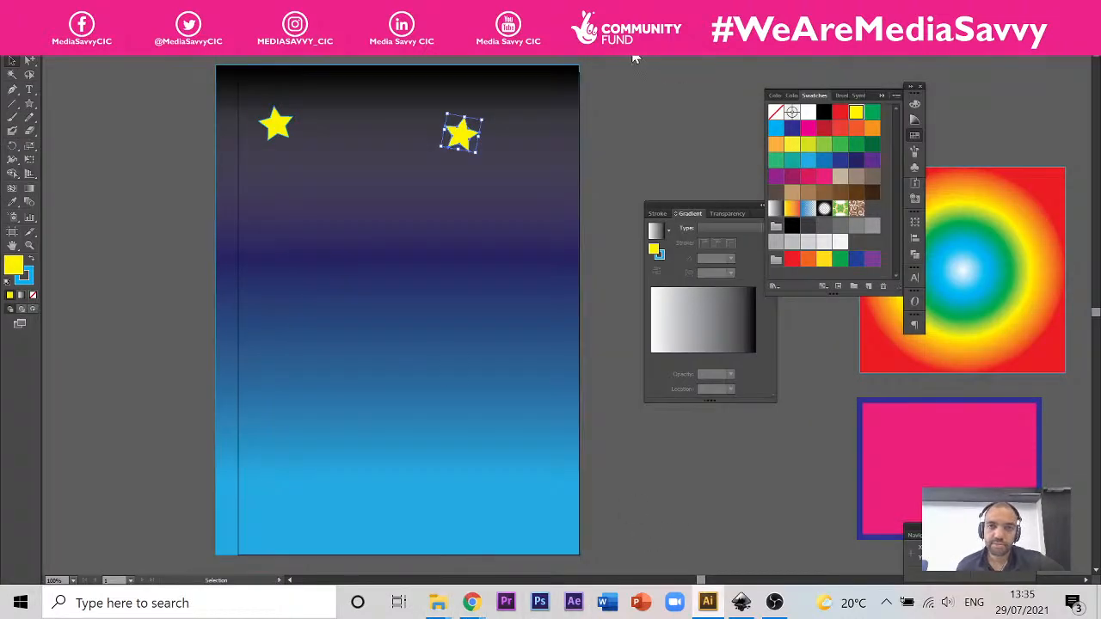
click(31, 8)
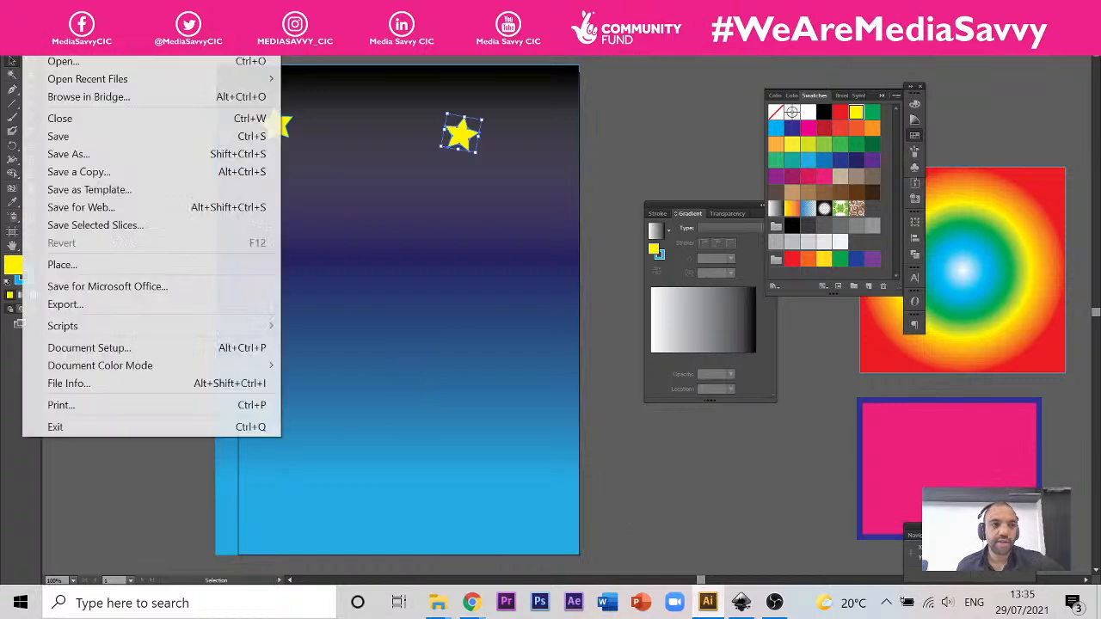
click(69, 26)
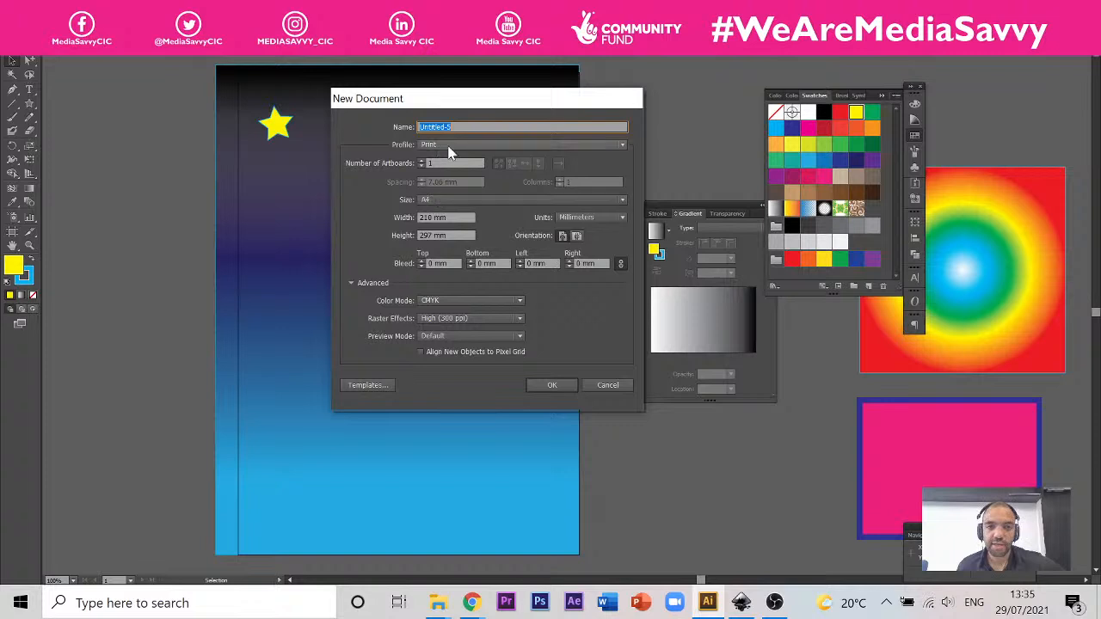
click(556, 386)
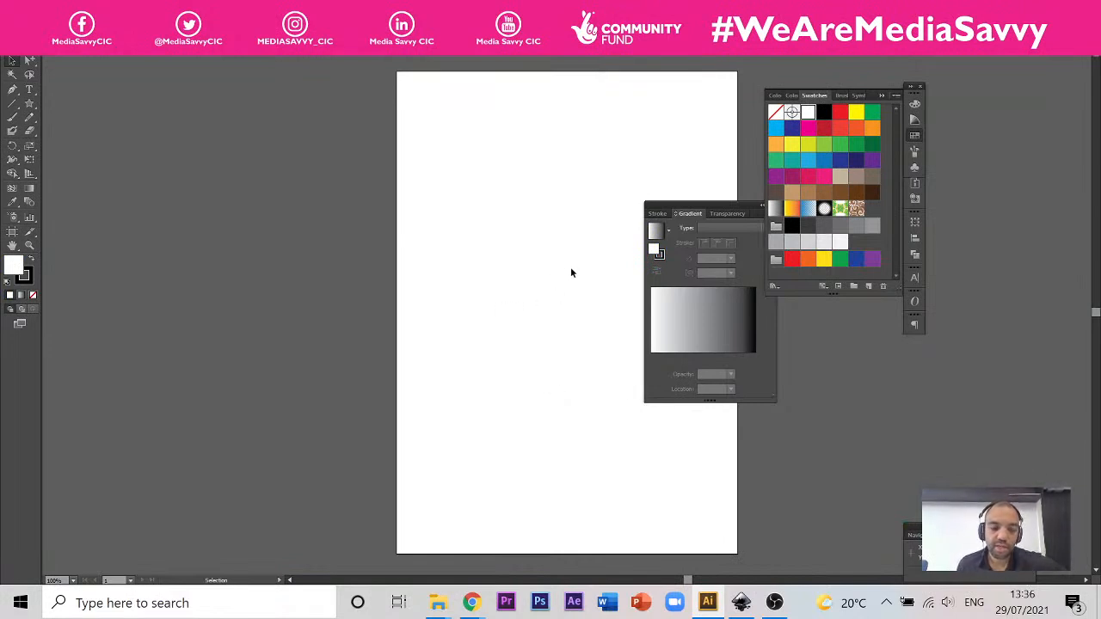
drag(573, 270, 439, 273)
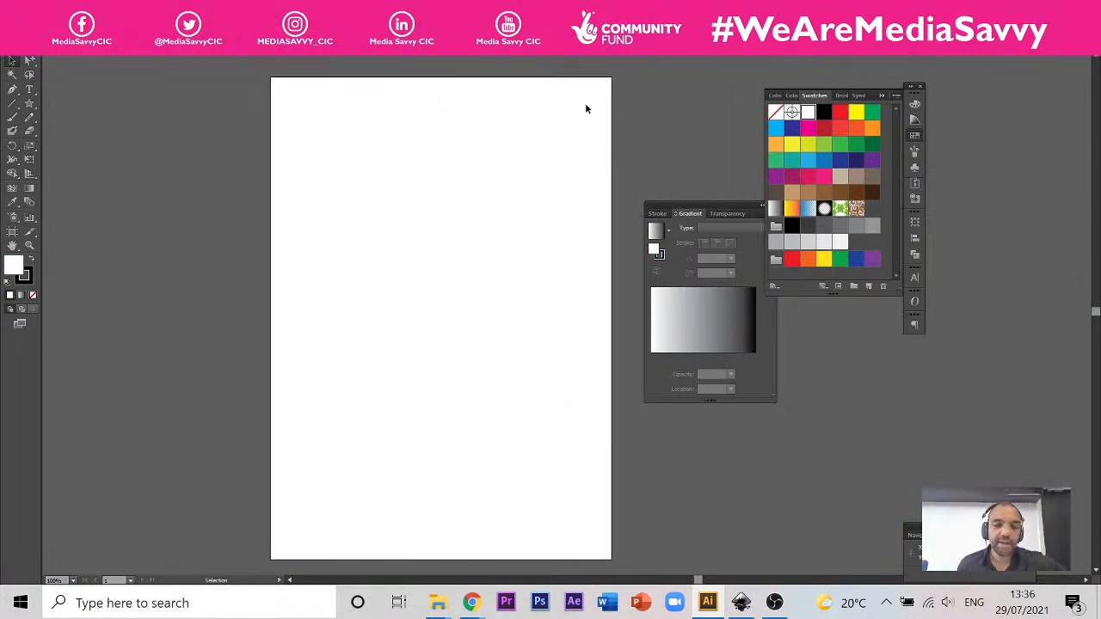
Step: Return to the pear image in Chrome and save it to the Desktop as a JPEG named Pear
mouse_move(471, 603)
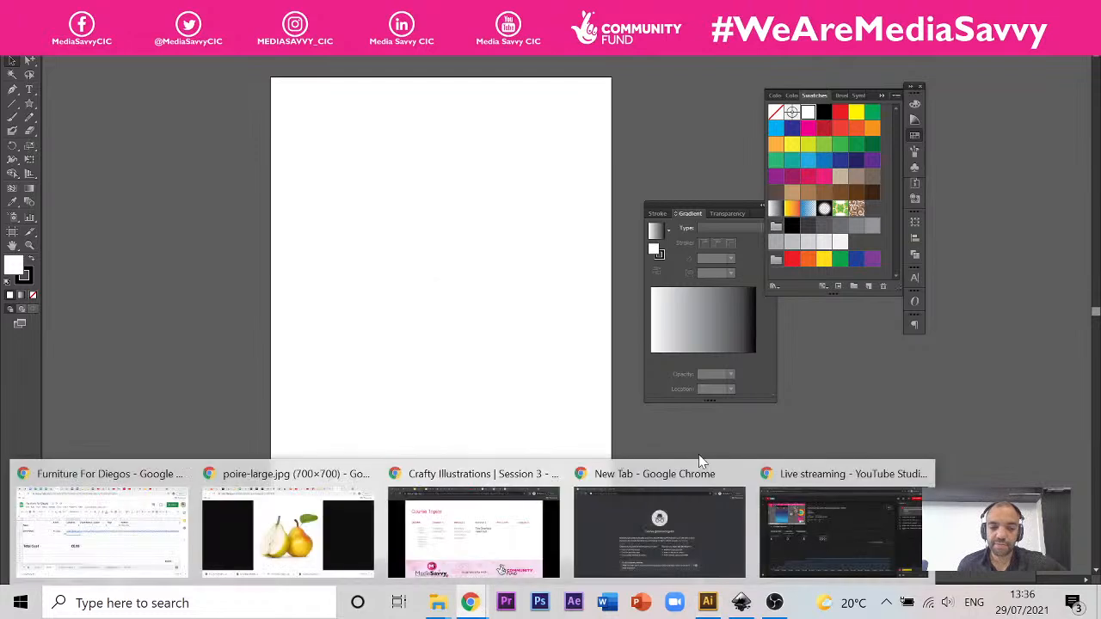
click(288, 529)
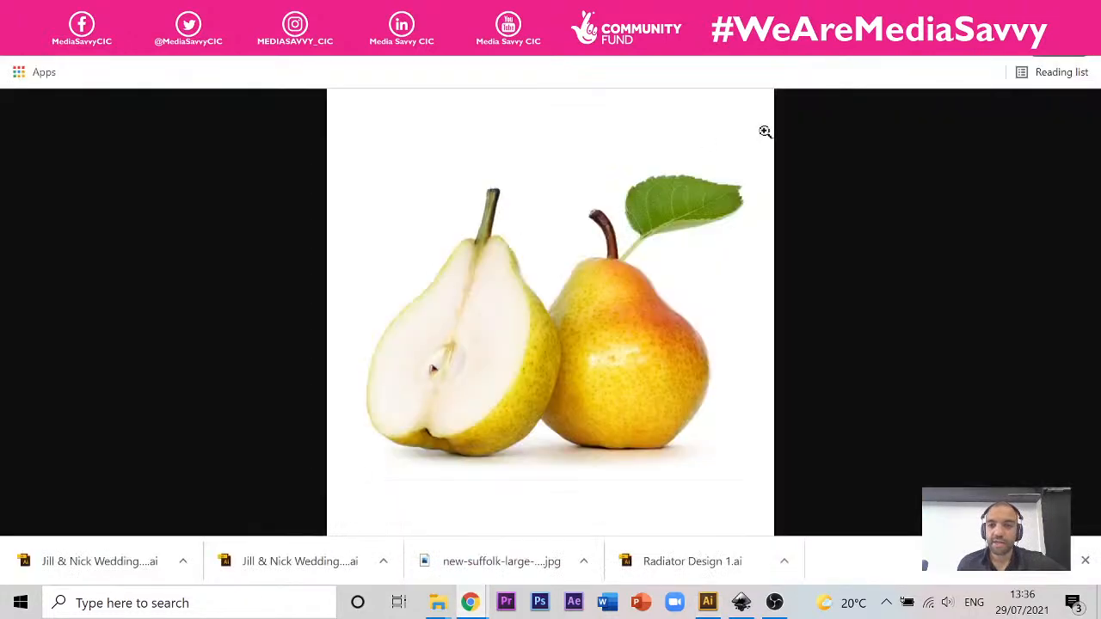
right_click(599, 244)
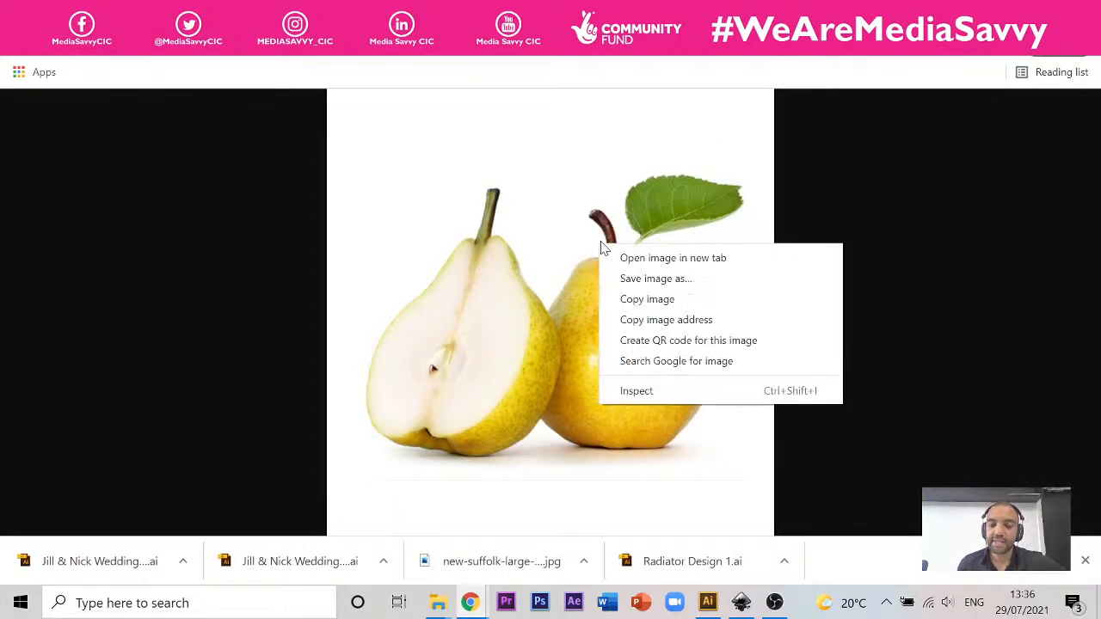
click(685, 278)
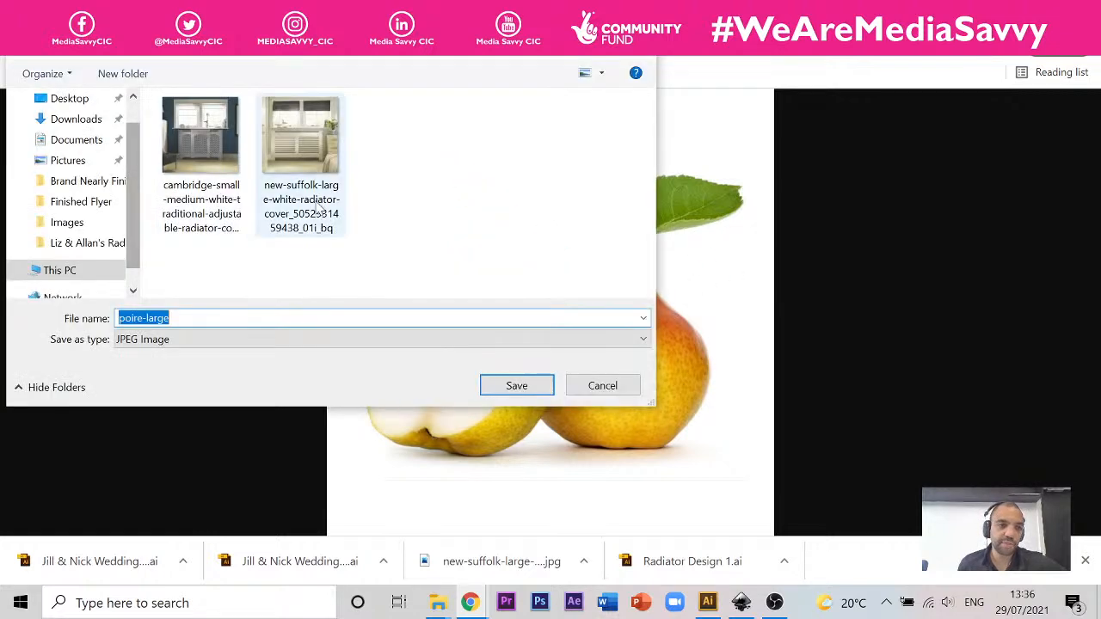
click(72, 98)
click(71, 318)
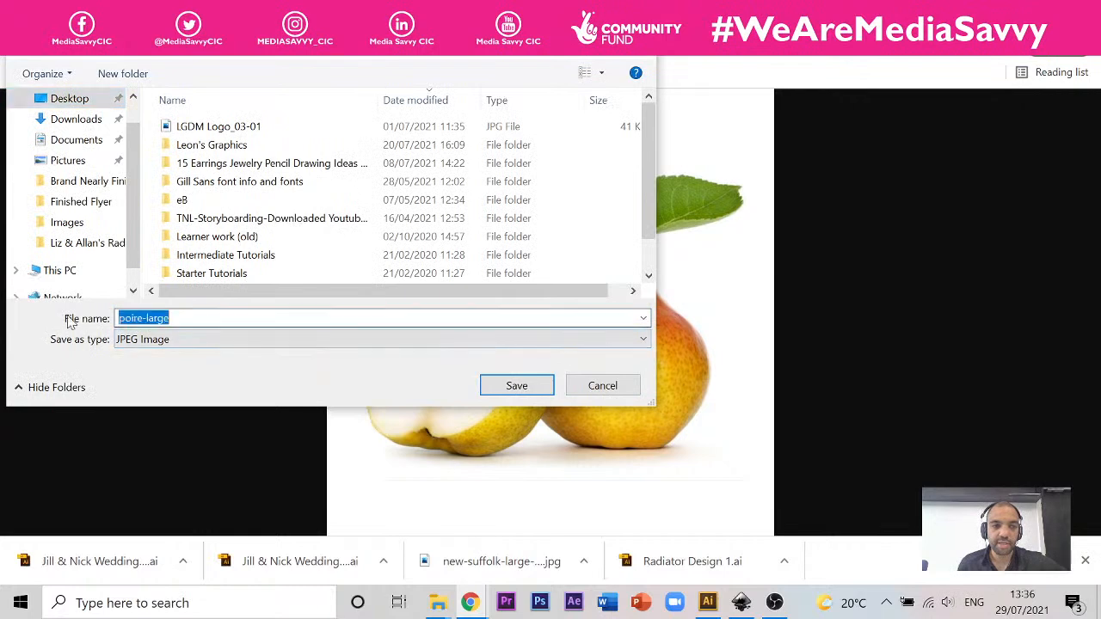
text(Pear)
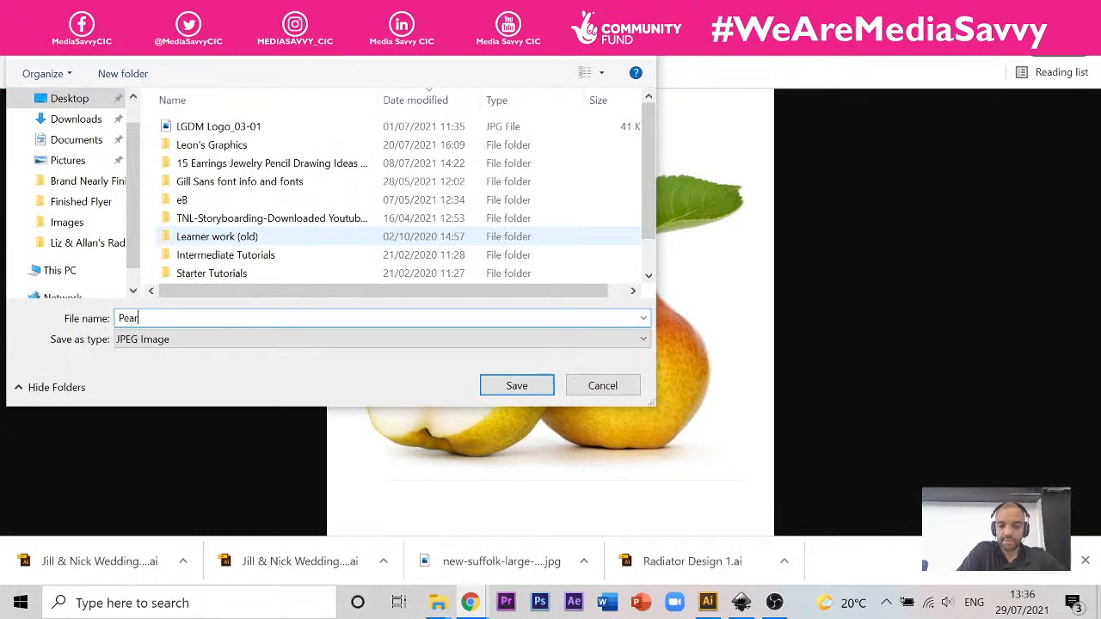
key(Return)
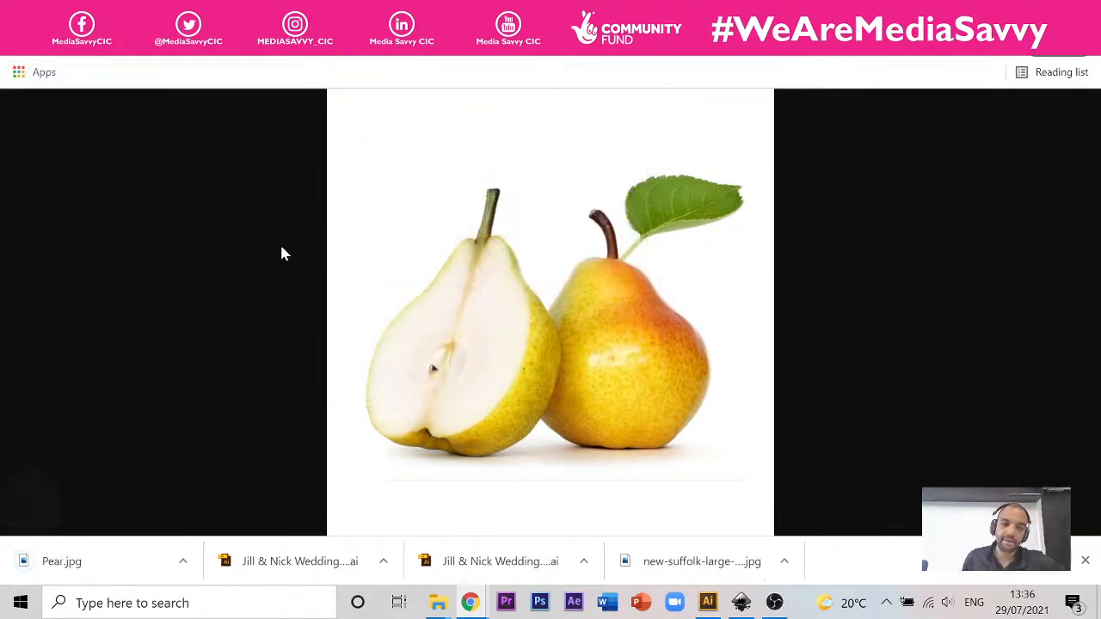
Step: Switch to Illustrator, start placing an image and look through the Downloads folder for the pear picture
click(708, 602)
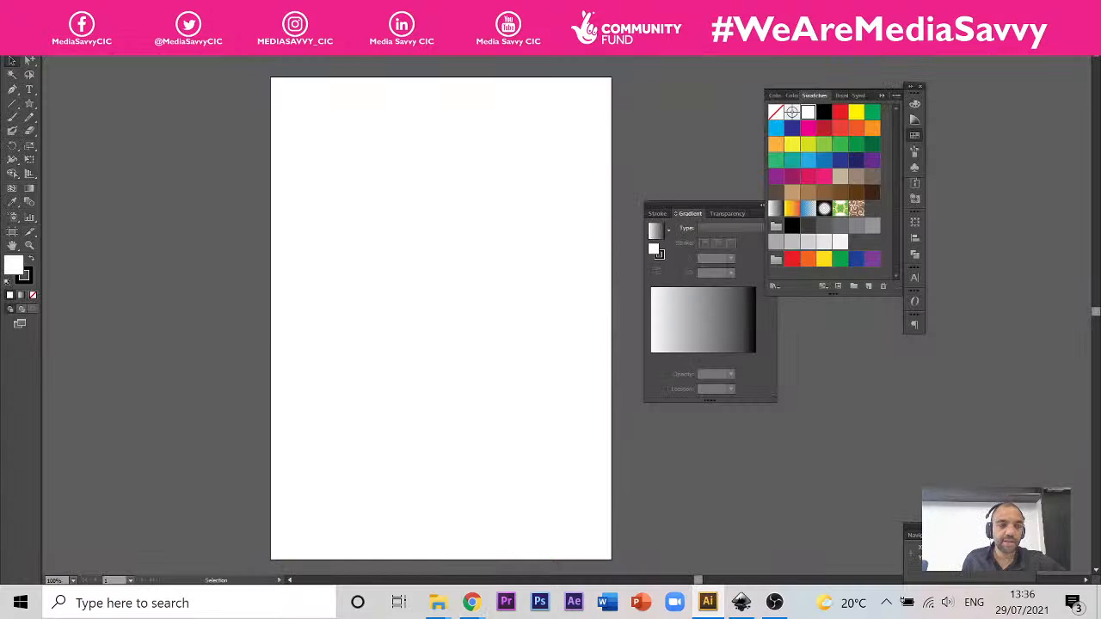
click(30, 48)
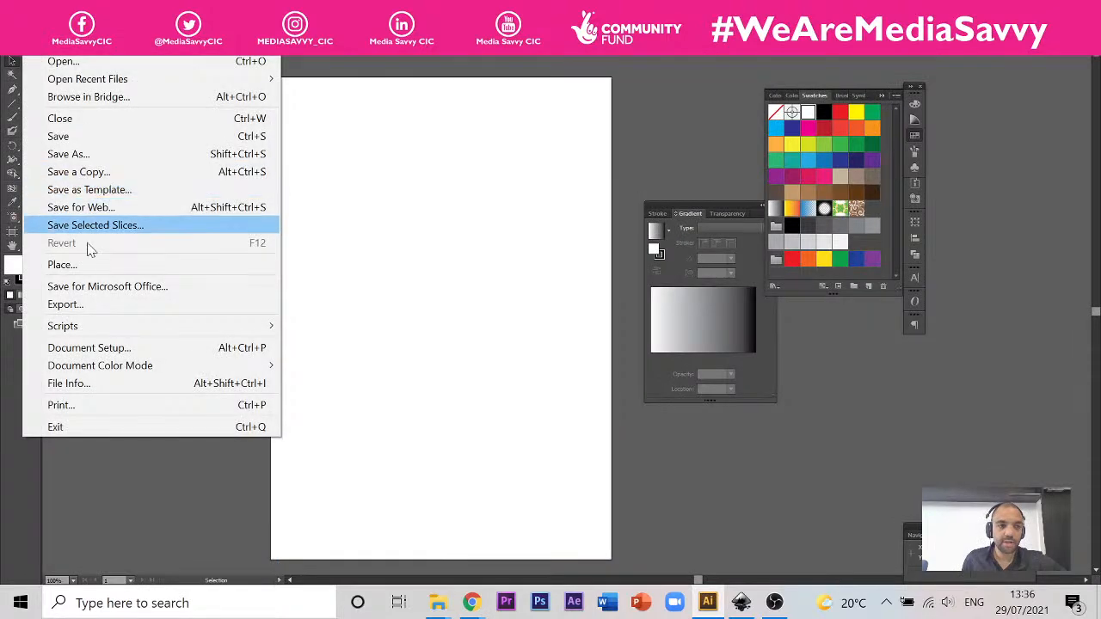
click(86, 264)
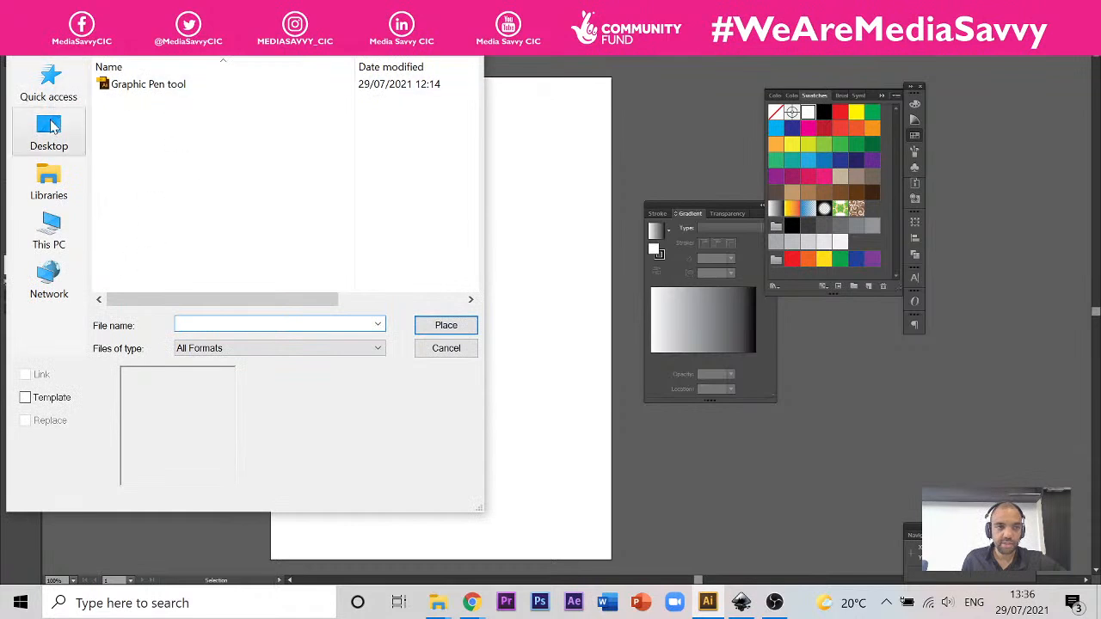
click(52, 239)
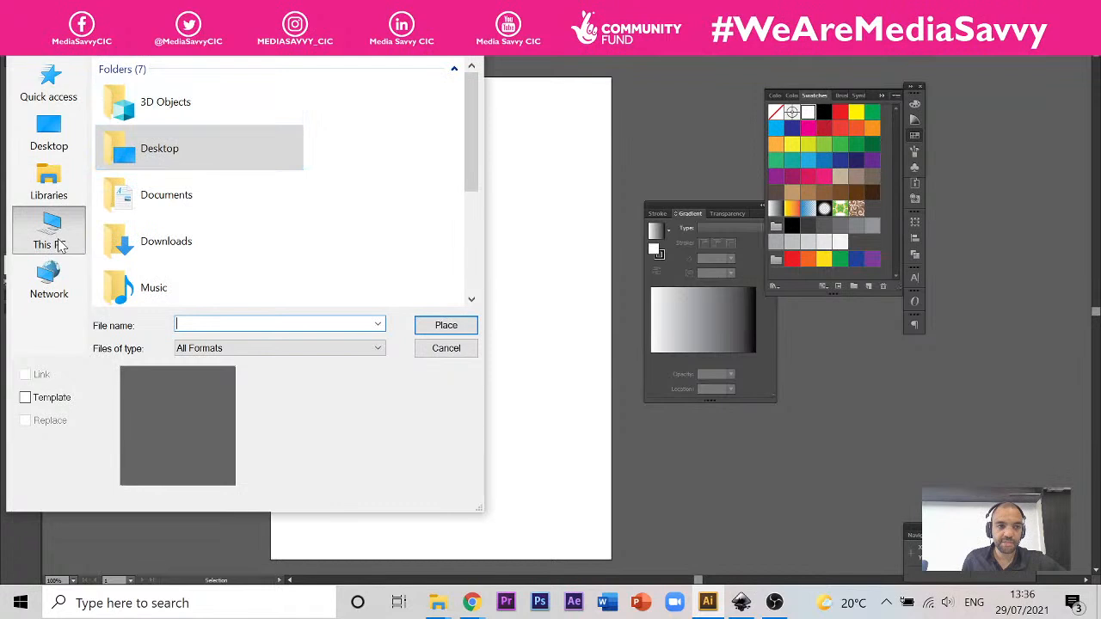
click(162, 243)
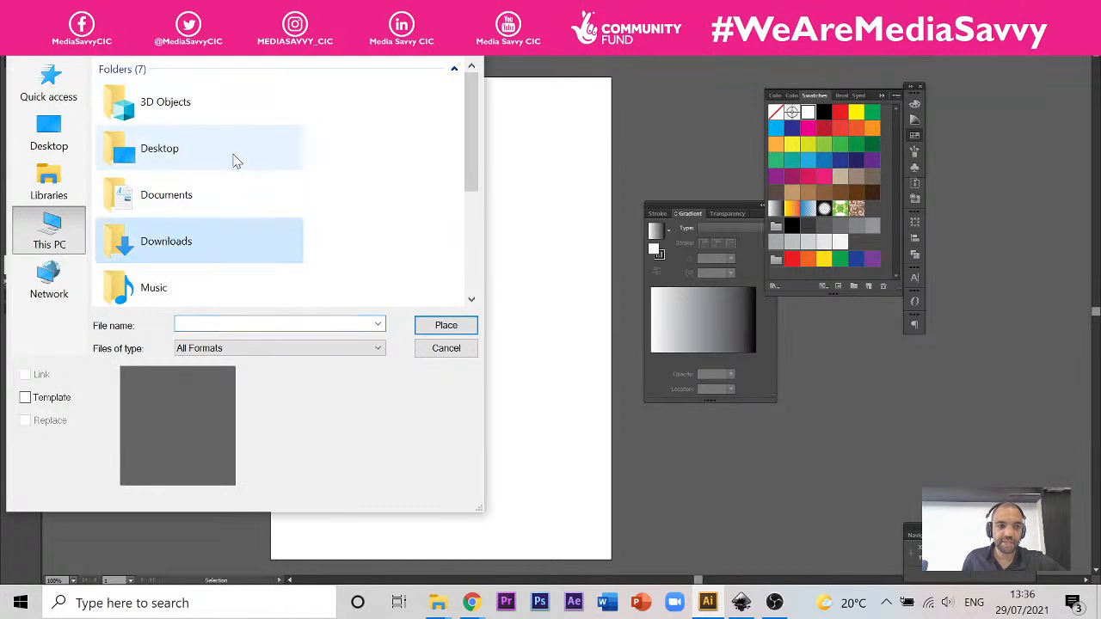
double_click(172, 241)
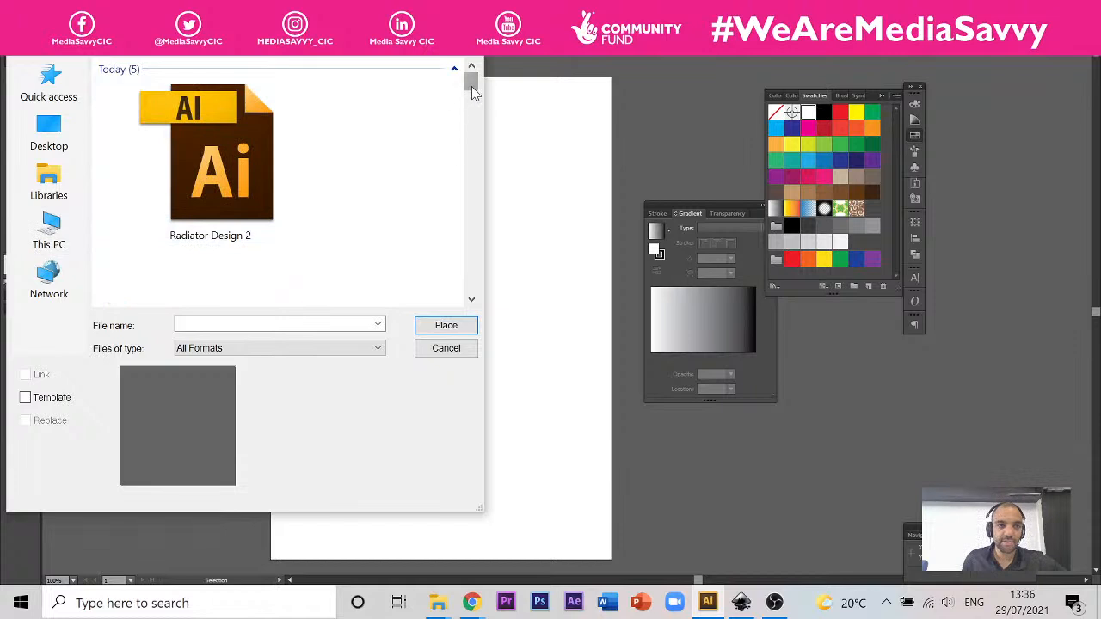
drag(472, 86, 447, 94)
click(377, 40)
click(430, 139)
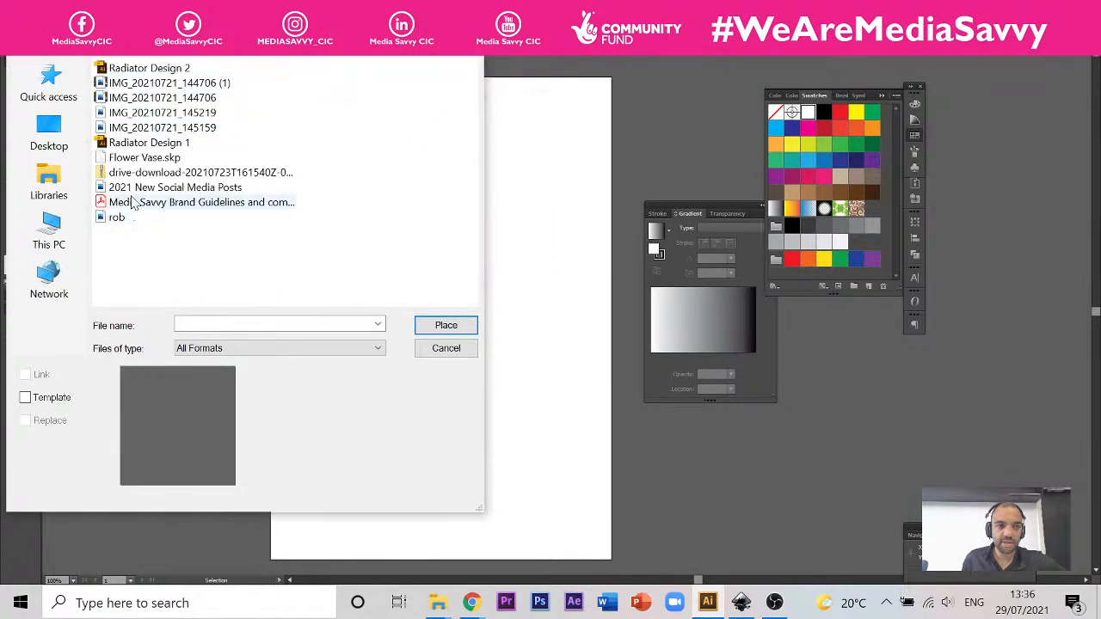
Step: Place the Pear image from the Desktop on the artboard as a linked file
click(65, 138)
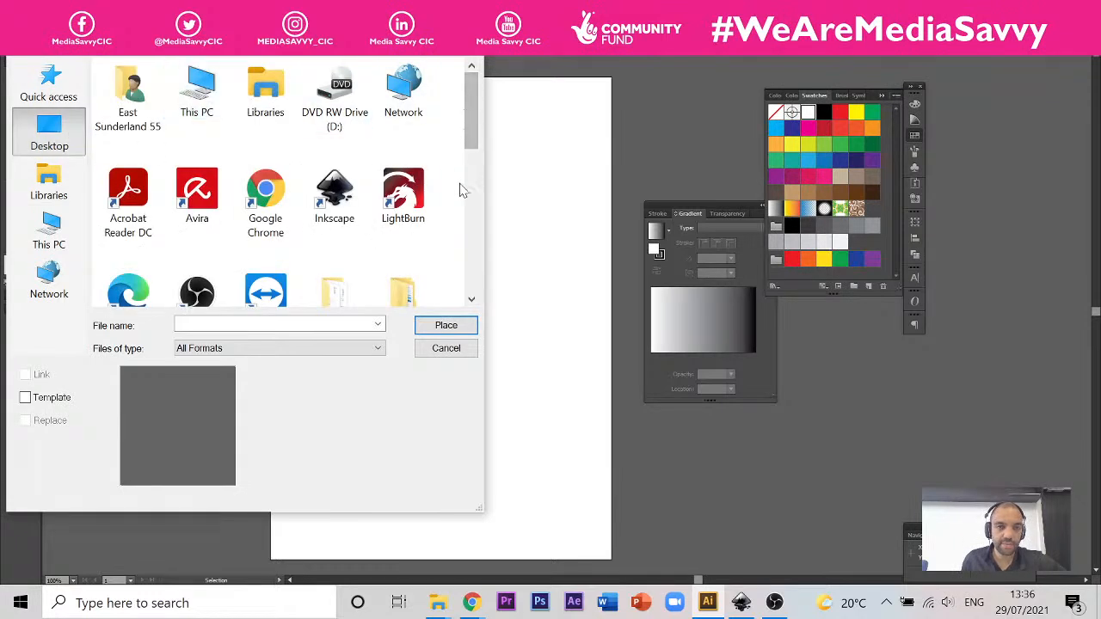
drag(467, 102, 456, 294)
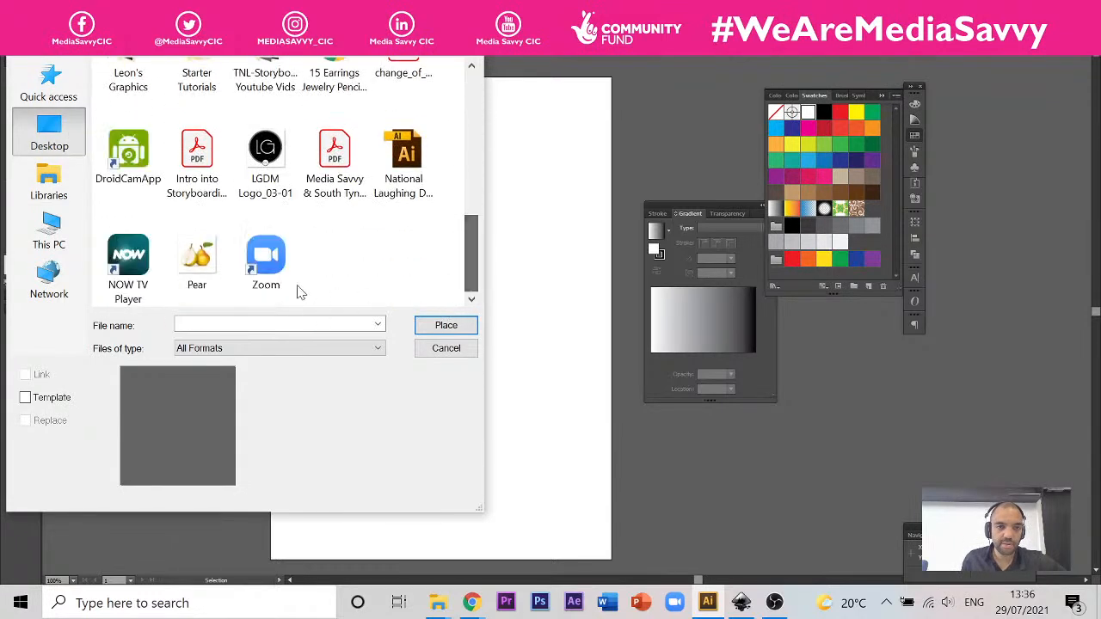
click(197, 258)
click(439, 323)
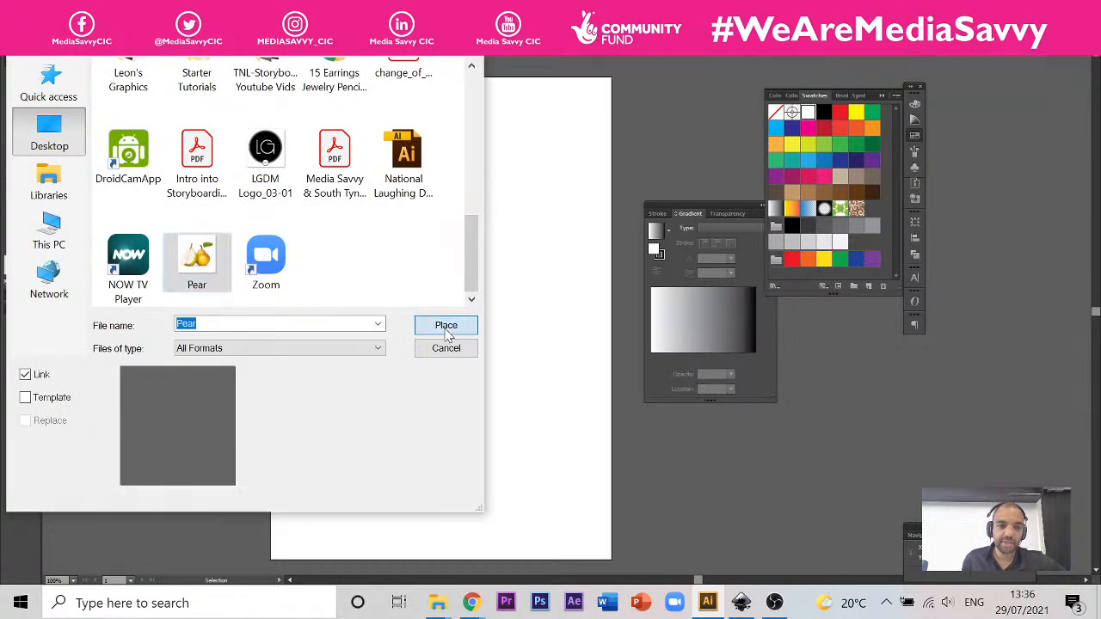
drag(539, 250, 475, 215)
click(493, 108)
click(482, 214)
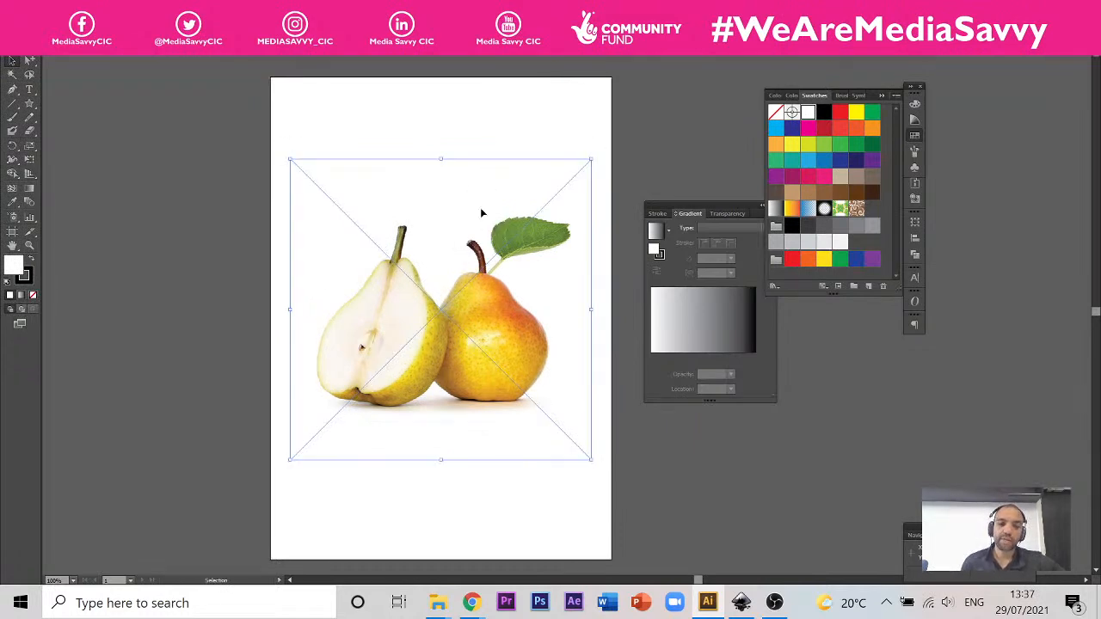
Step: Move the placed pear image off the artboard onto the empty canvas beside it
click(528, 110)
click(426, 293)
drag(426, 292, 840, 356)
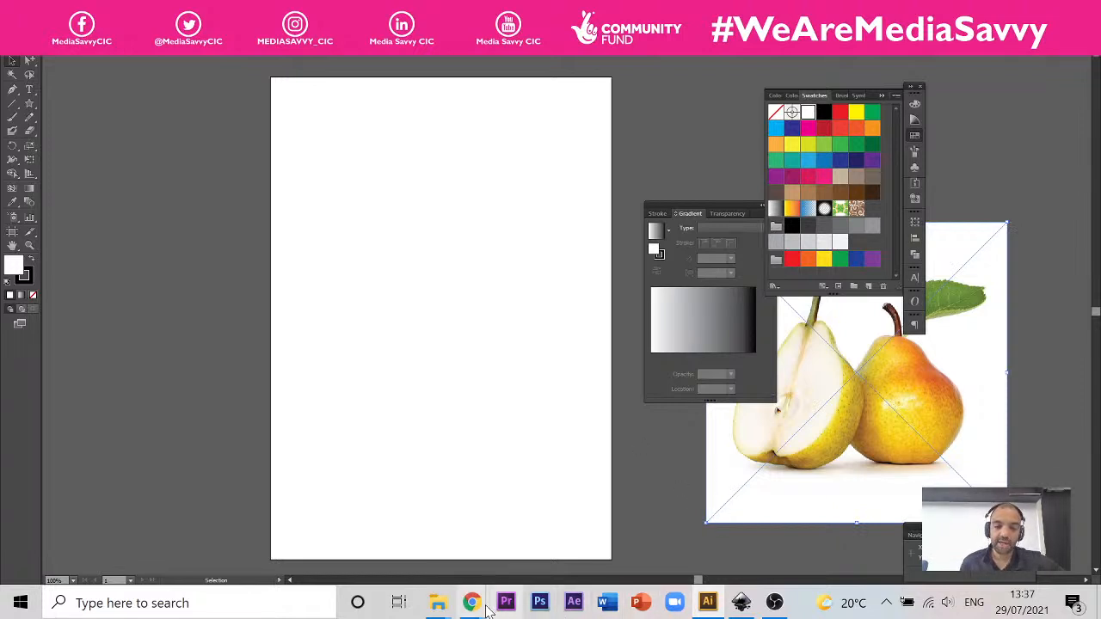
Step: Take a screenshot of the pear image in Chrome and paste it into the Illustrator document
mouse_move(472, 603)
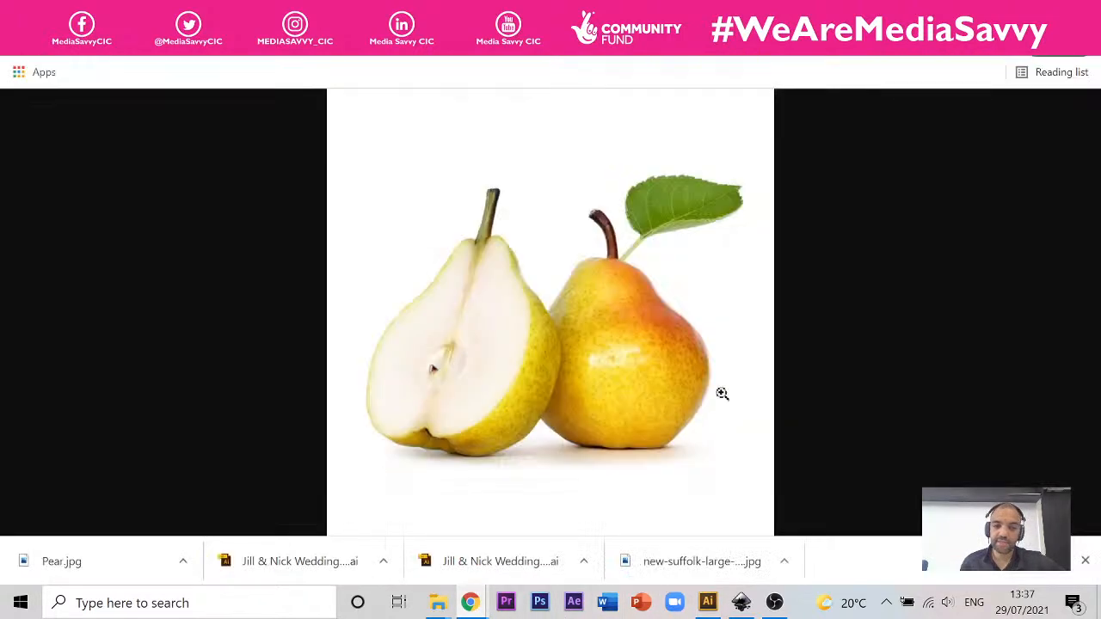
click(284, 524)
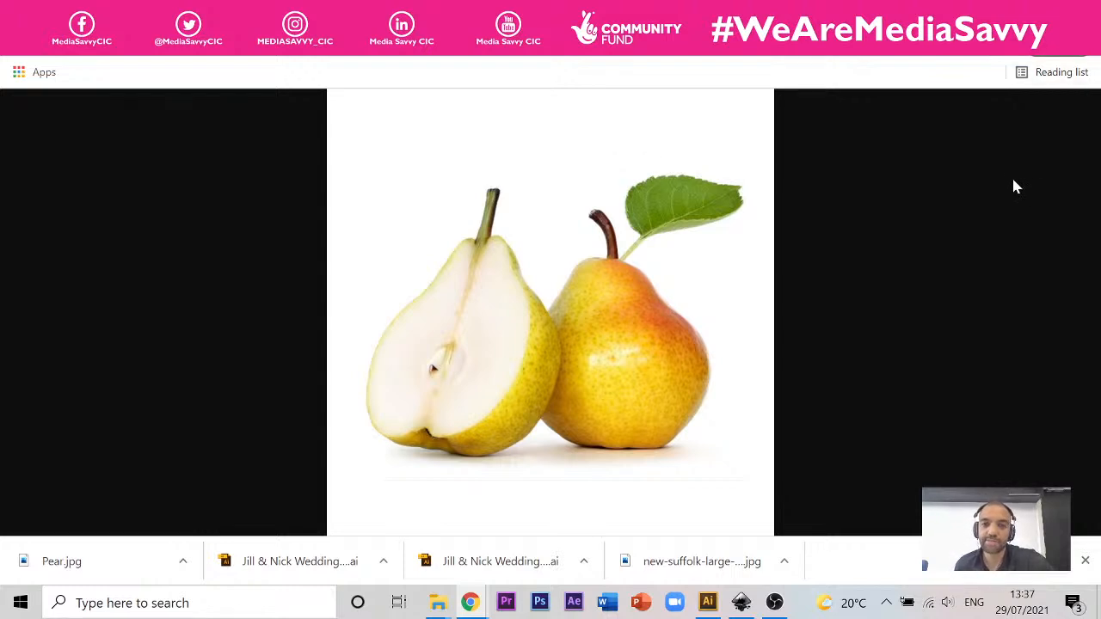
click(712, 605)
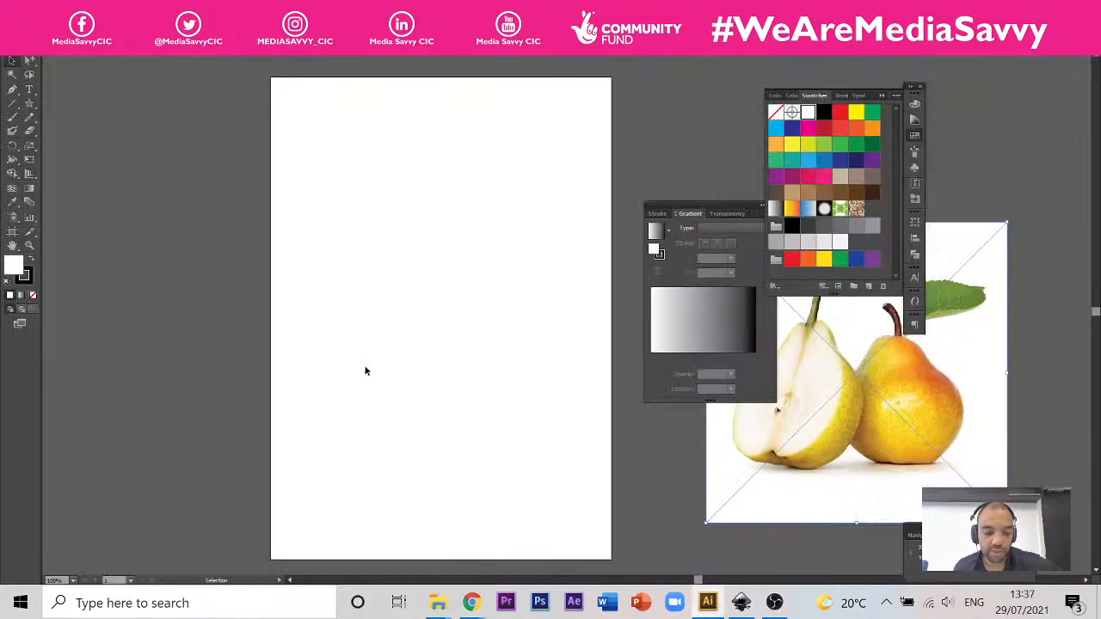
key(ctrl)
key(ctrl+v)
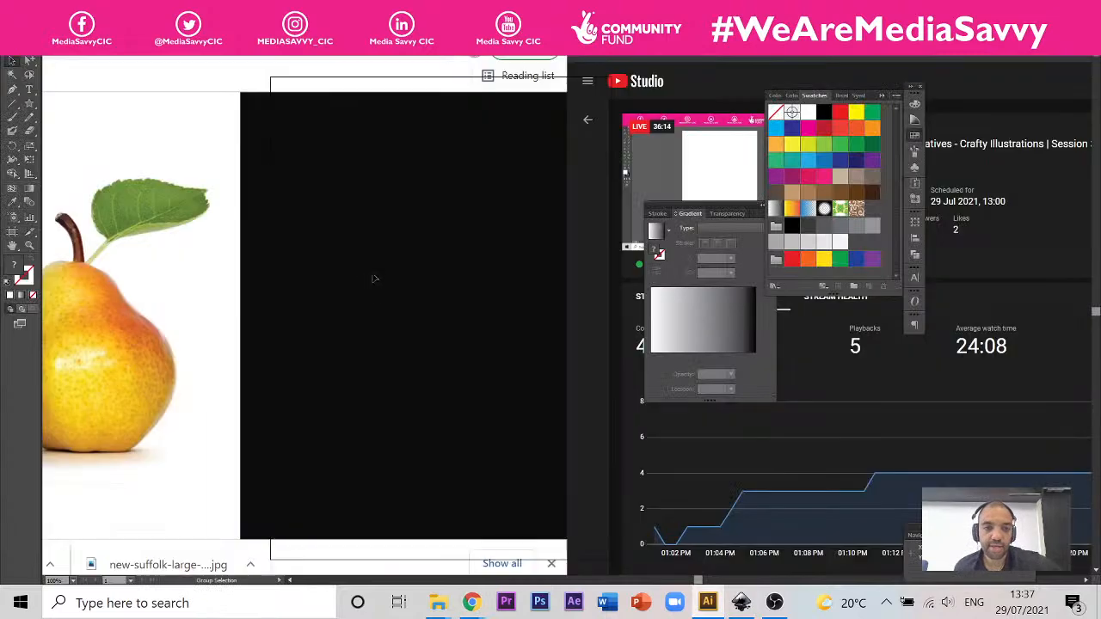
key(ctrl+minus)
key(ctrl+minus)
key(ctrl+minus)
scroll(458, 270, up, 1)
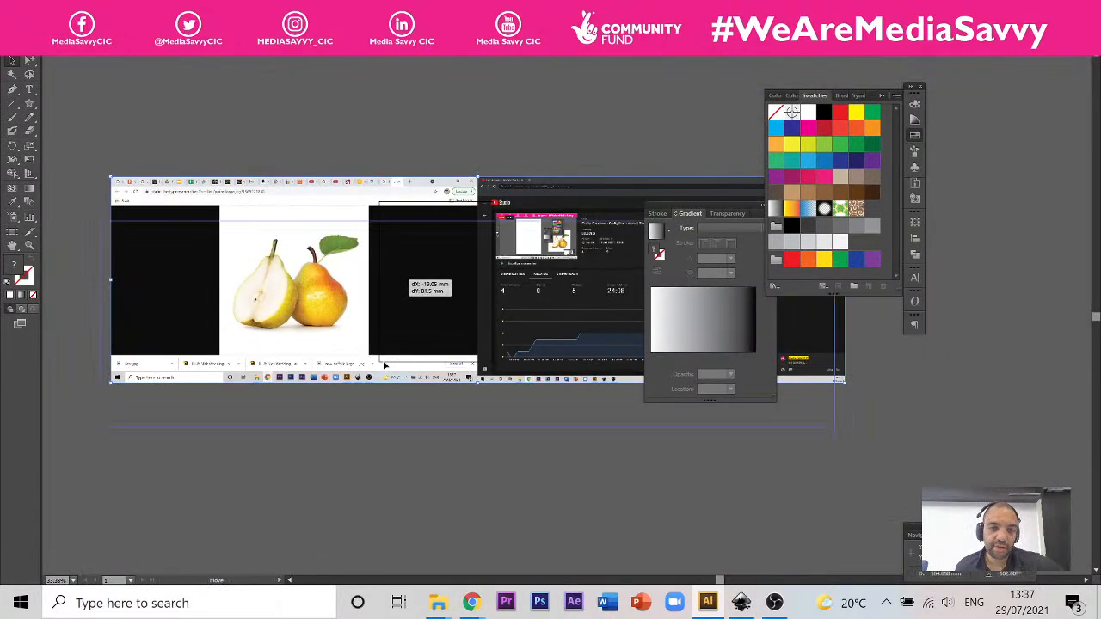
Step: Move the pasted screenshot below the artboard and shift the gradient settings clear of it
drag(412, 231, 402, 402)
drag(481, 407, 437, 260)
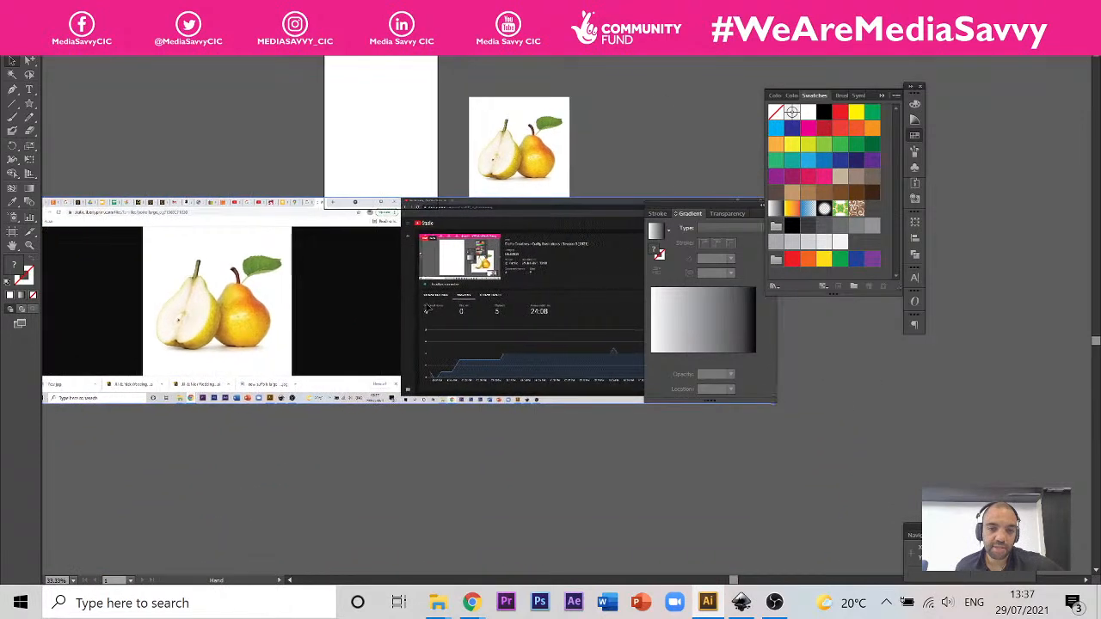
drag(749, 207, 896, 326)
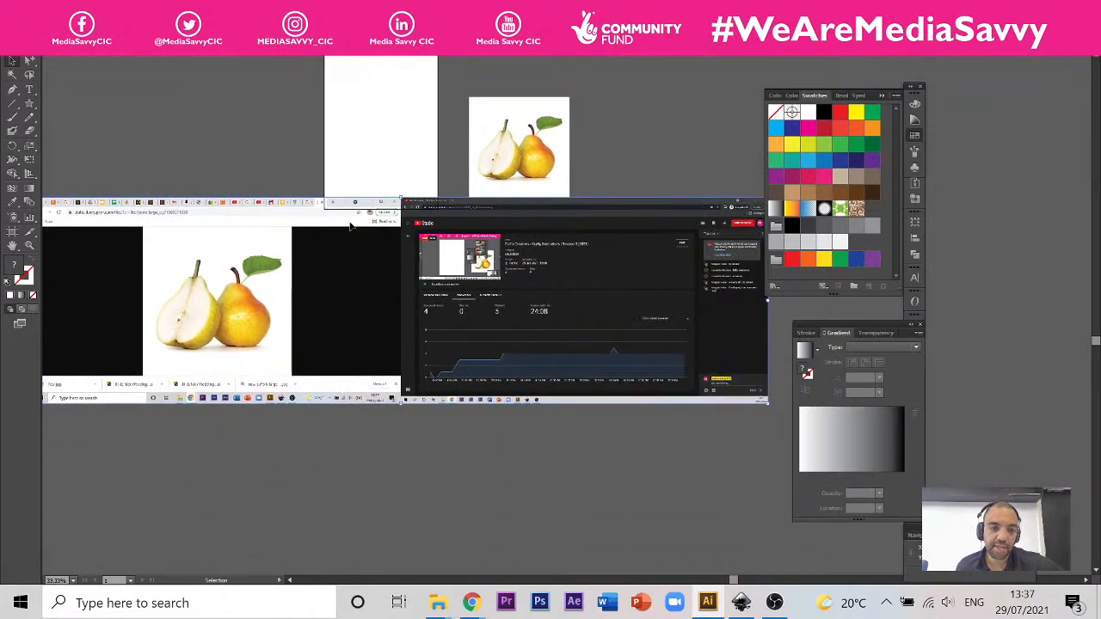
drag(302, 259, 413, 253)
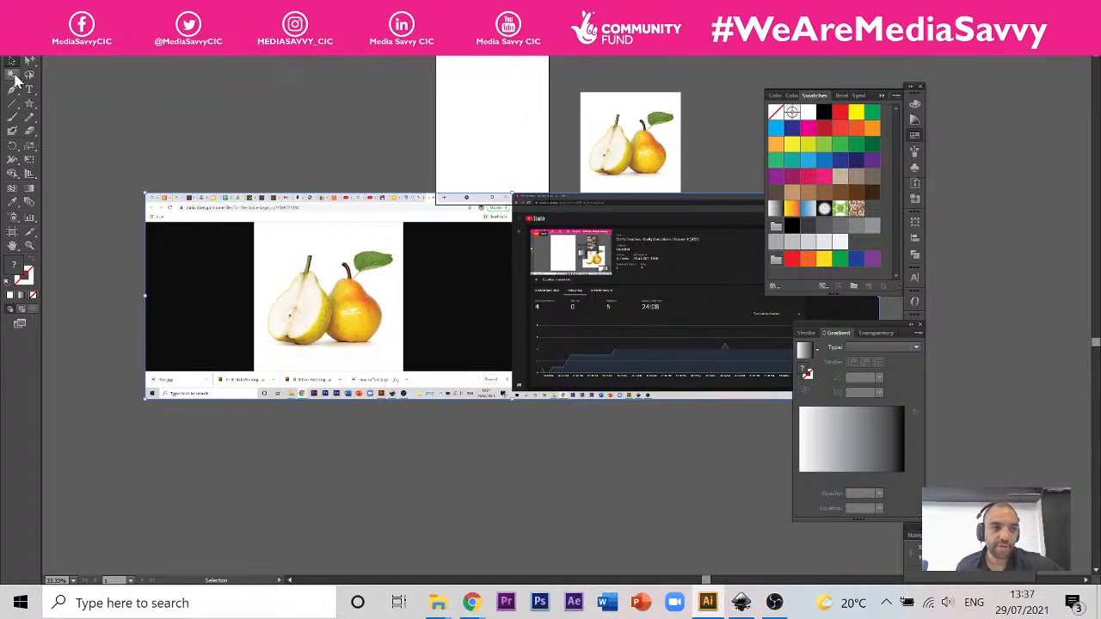
Step: Draw a rectangle over the pear picture in the screenshot and crop the screenshot to it with a clipping mask
drag(30, 105, 68, 105)
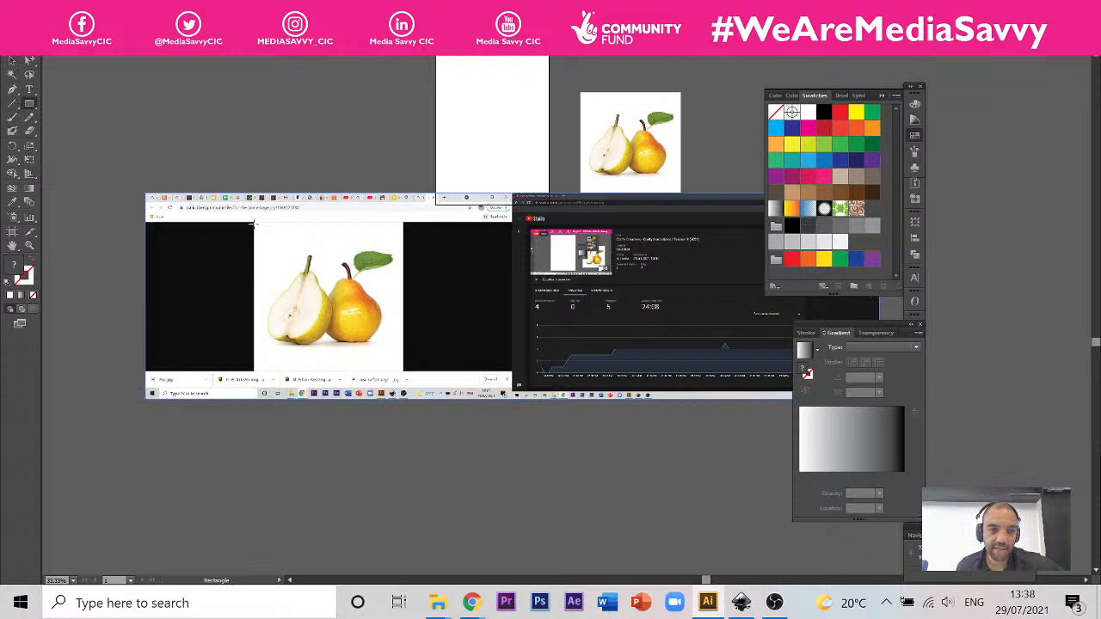
mouse_move(252, 222)
mouse_down()
mouse_move(288, 240)
mouse_move(402, 370)
mouse_up()
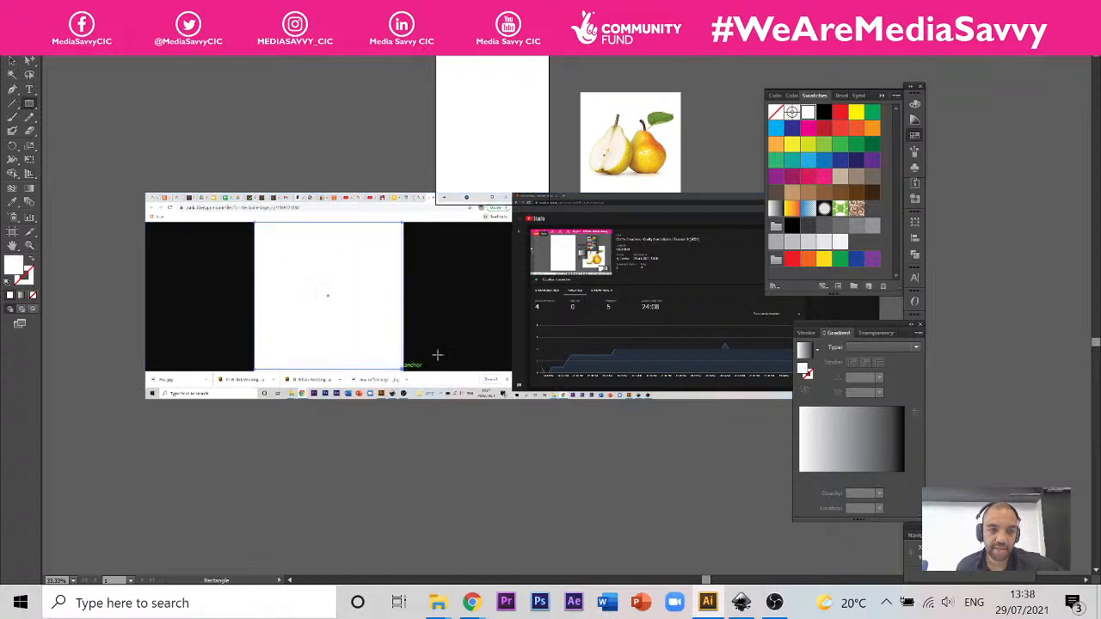
click(12, 60)
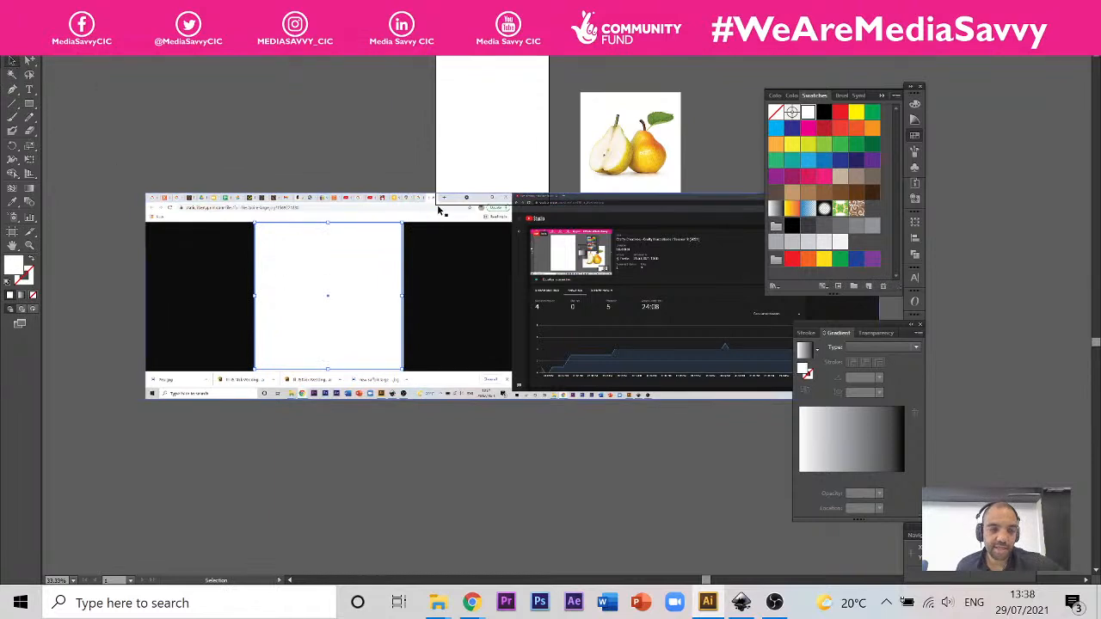
click(481, 263)
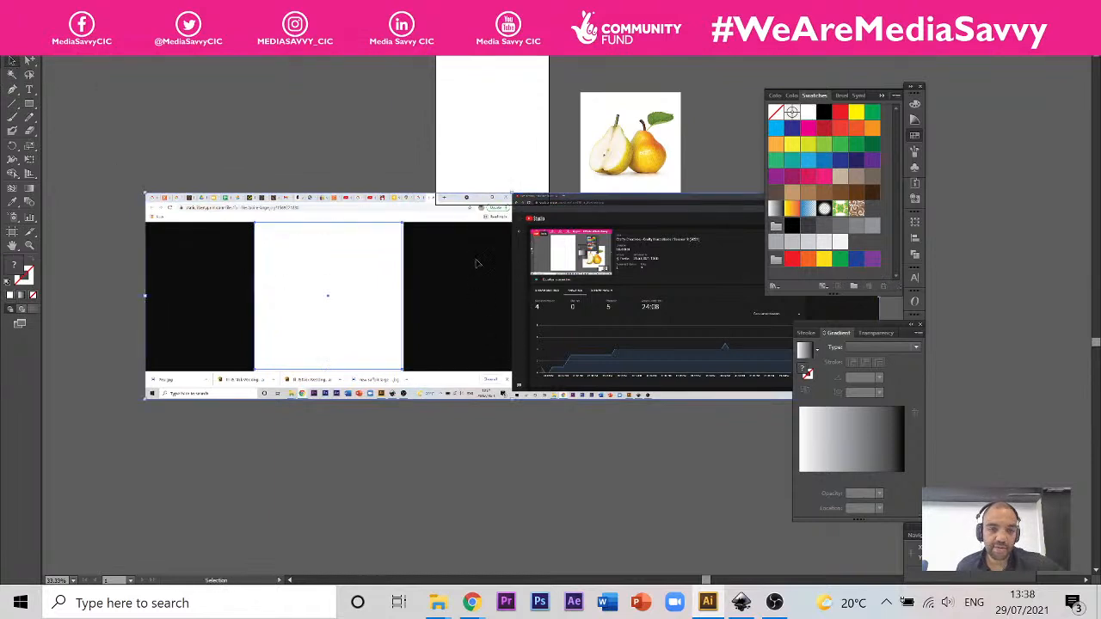
right_click(477, 263)
click(554, 350)
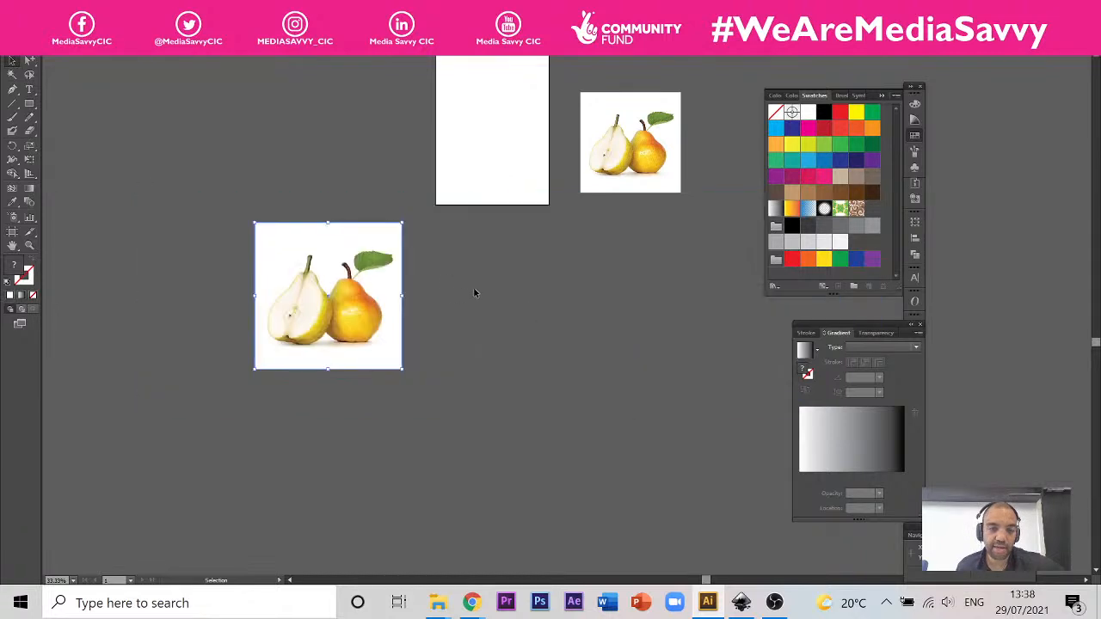
Step: Move the clipped pear picture onto the artboard and delete the smaller linked pear image beside it
drag(353, 302, 513, 162)
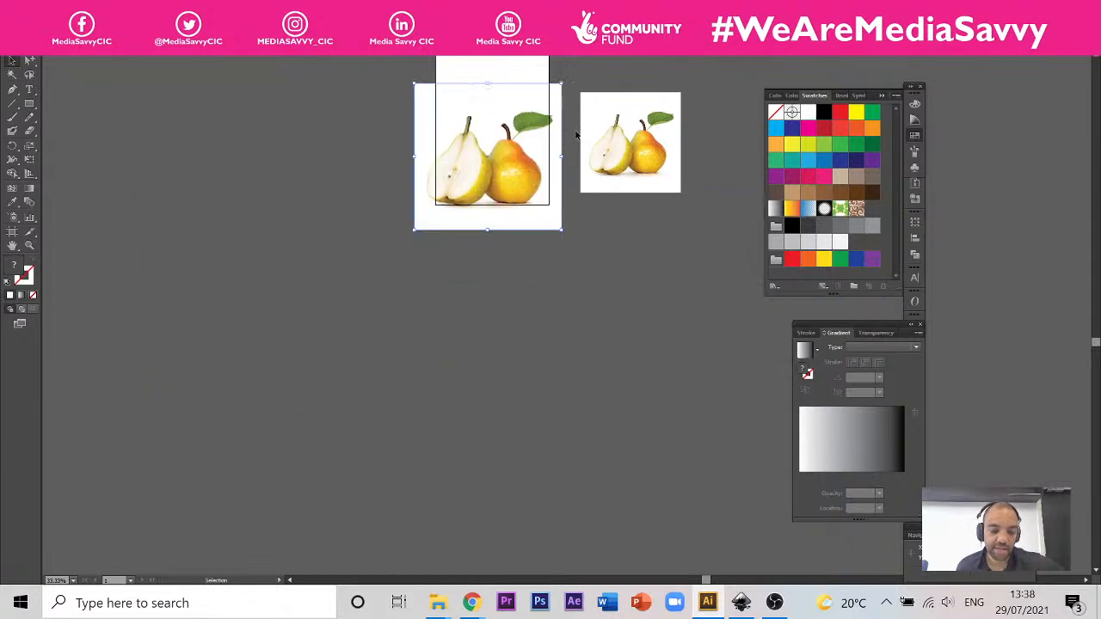
scroll(576, 133, up, 2)
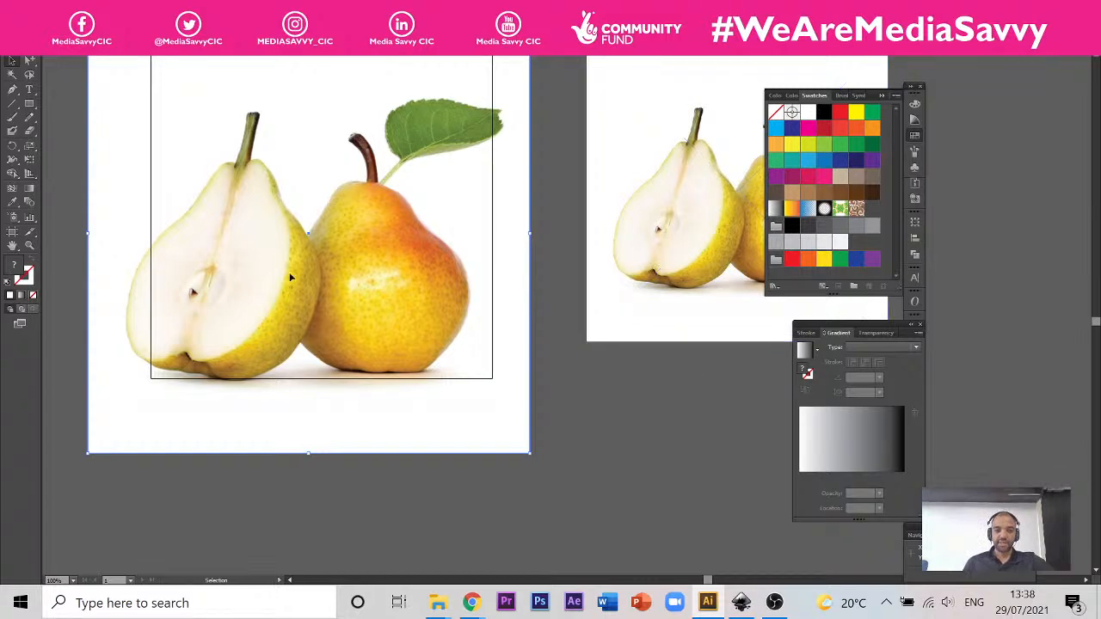
scroll(291, 277, down, 1)
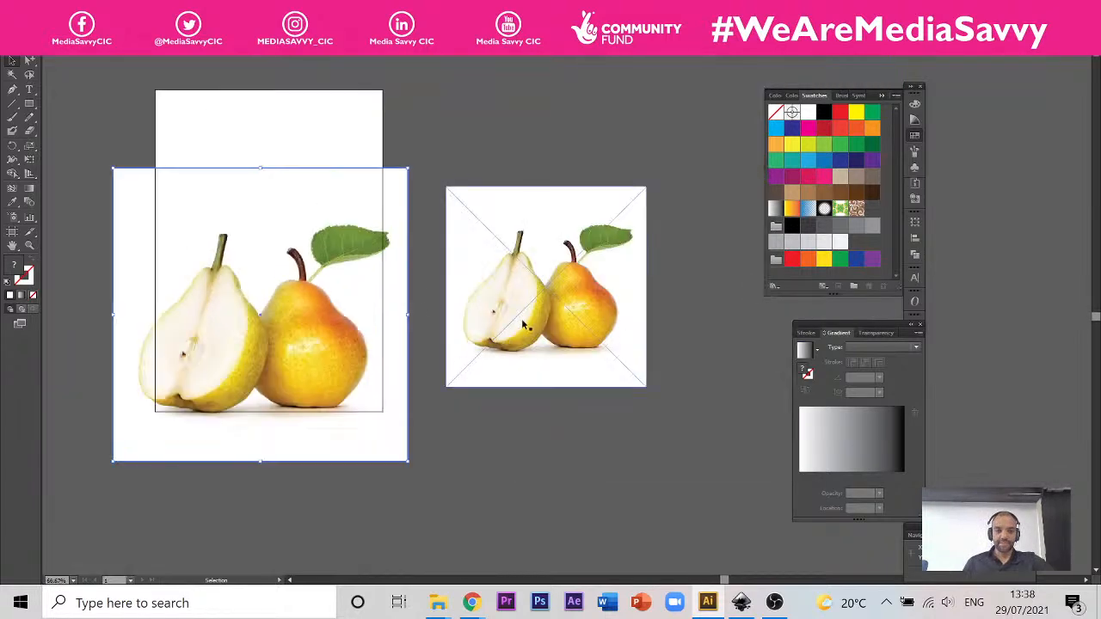
drag(235, 325, 243, 264)
click(580, 275)
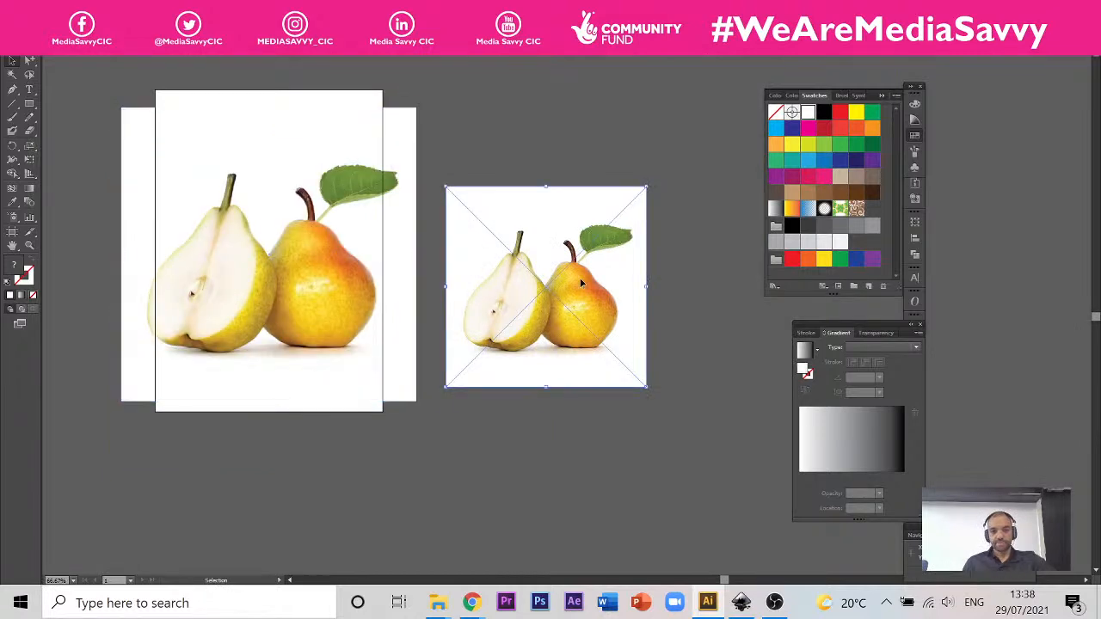
key(Delete)
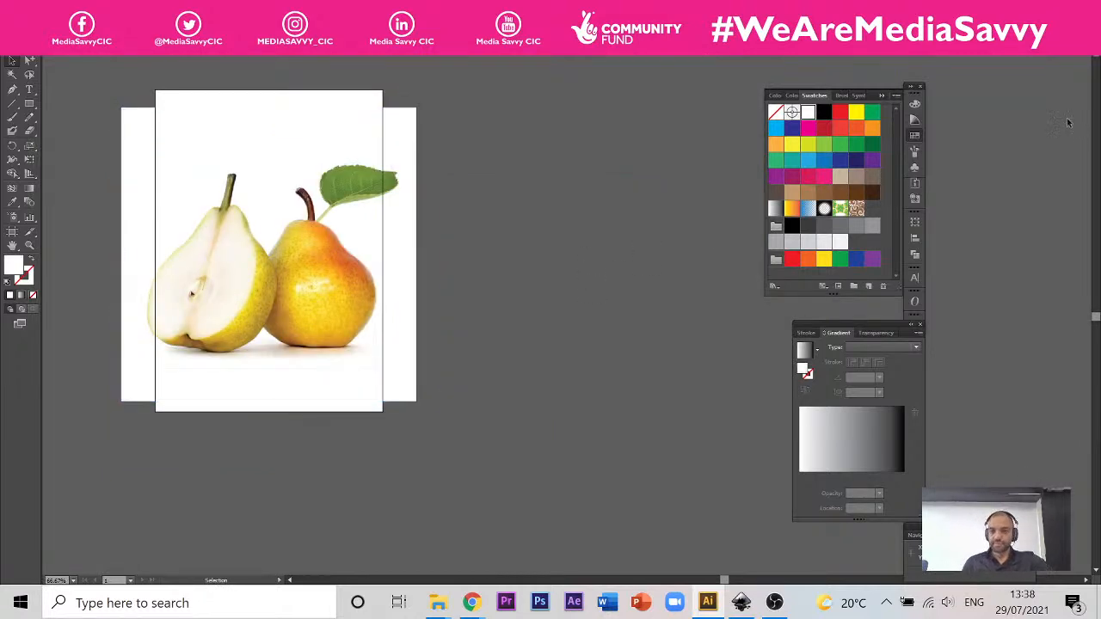
Step: Rearrange the floating panels, show the document's layers, select the clipped pear and expand Layer 1
drag(913, 95, 1011, 70)
drag(866, 332, 770, 234)
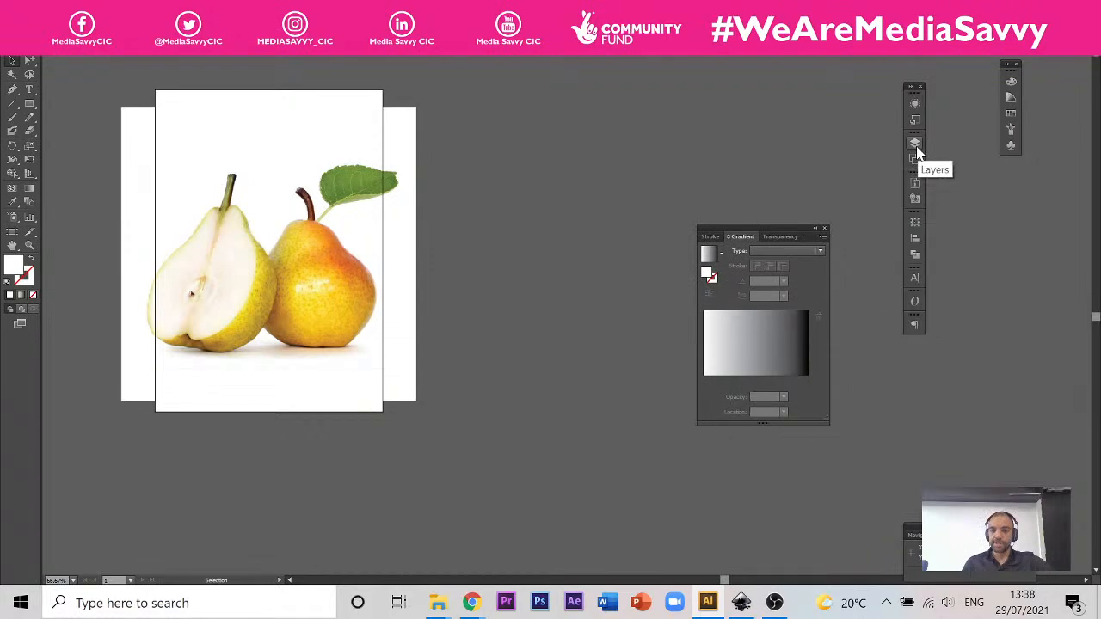
click(250, 43)
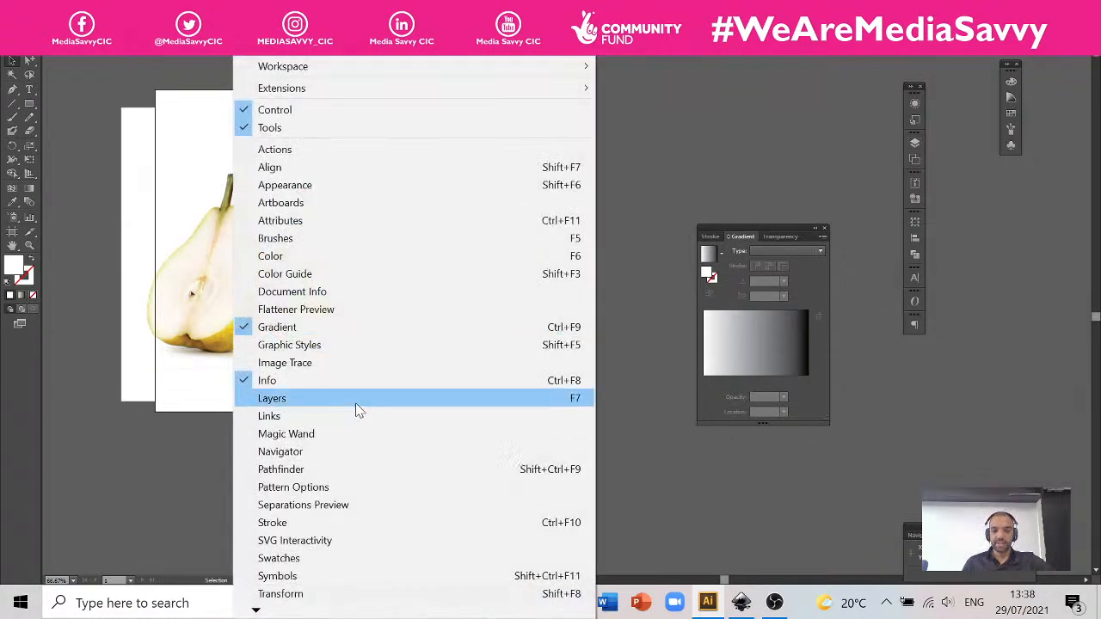
click(356, 399)
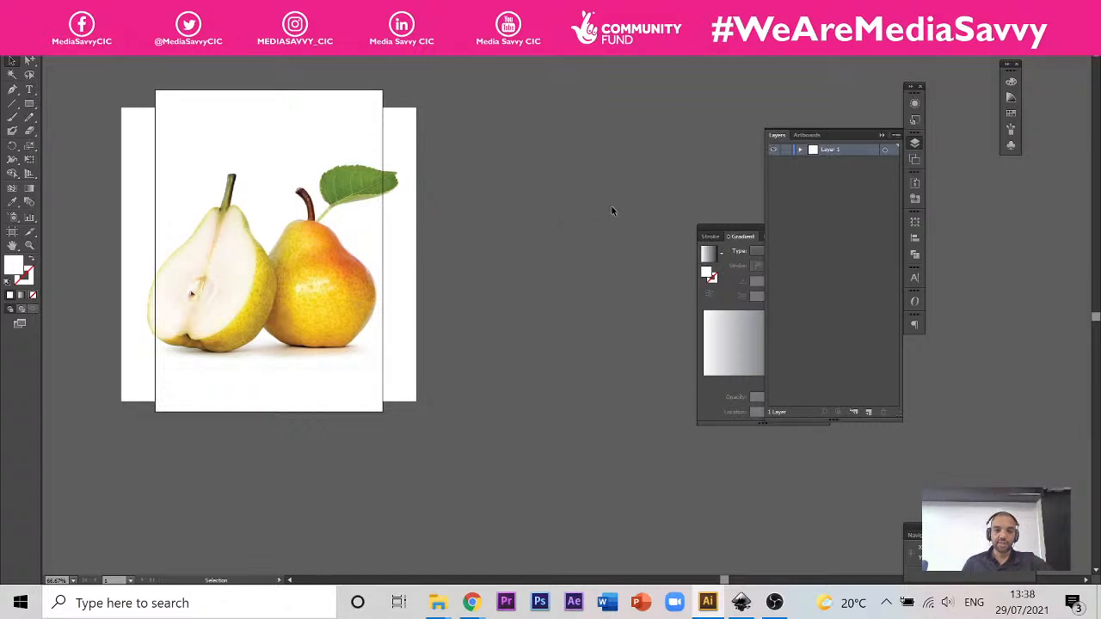
click(411, 121)
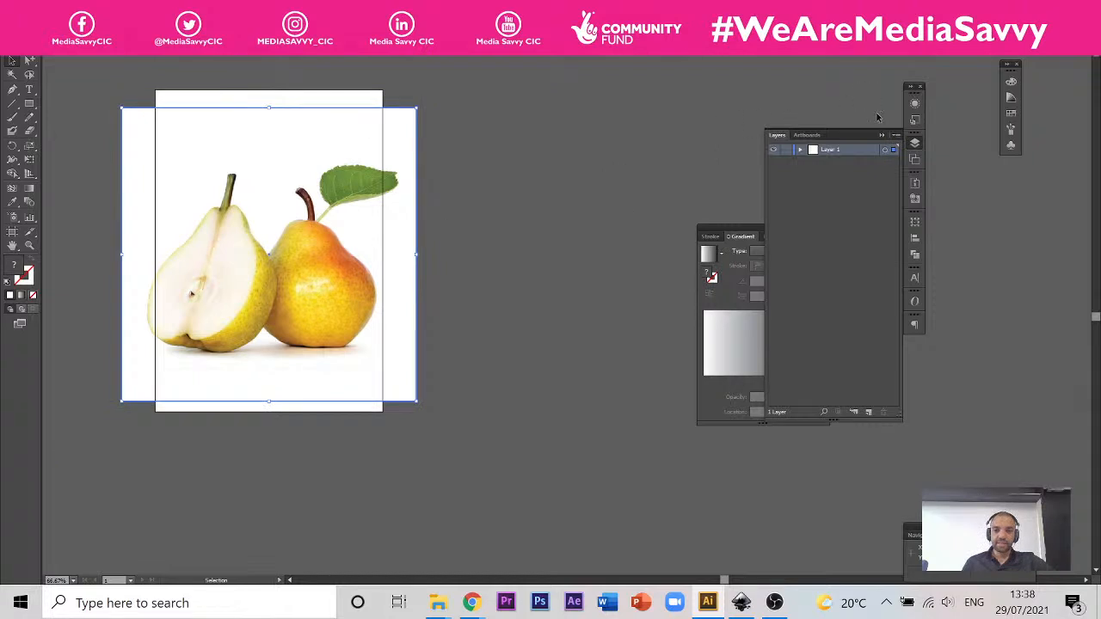
click(800, 151)
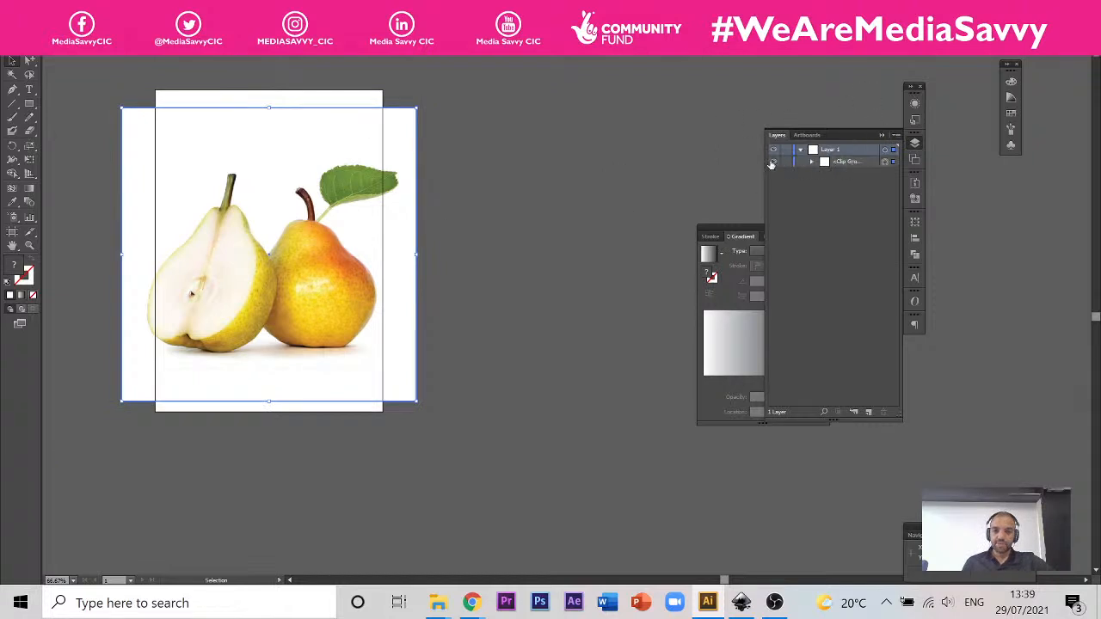
Step: Hide the clipped pear group inside Layer 1 and show it again
click(774, 163)
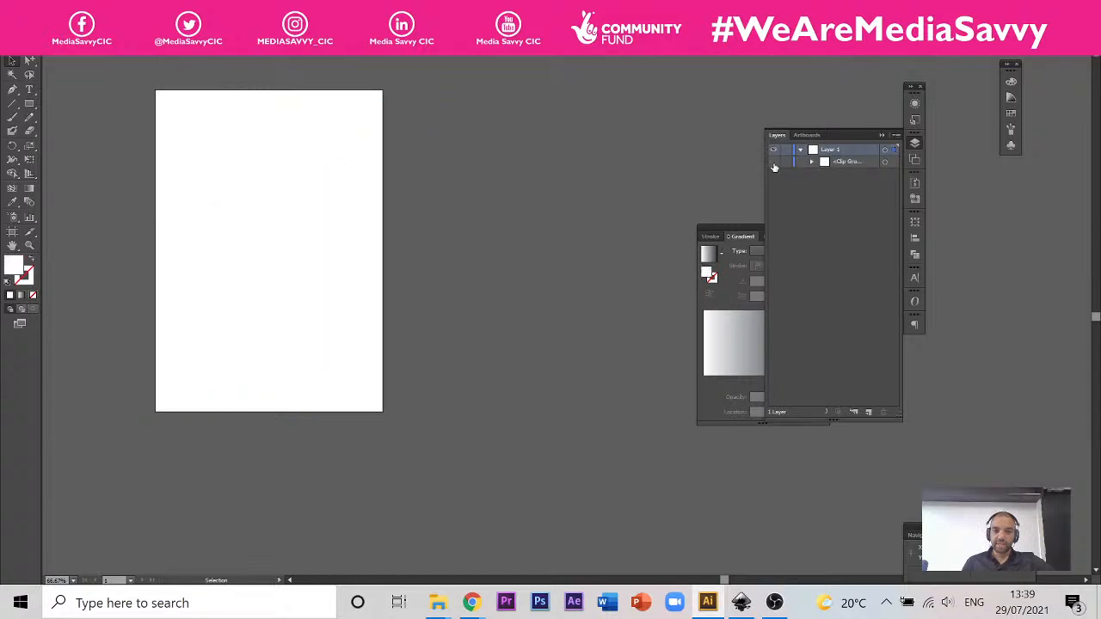
click(773, 164)
click(774, 163)
click(773, 164)
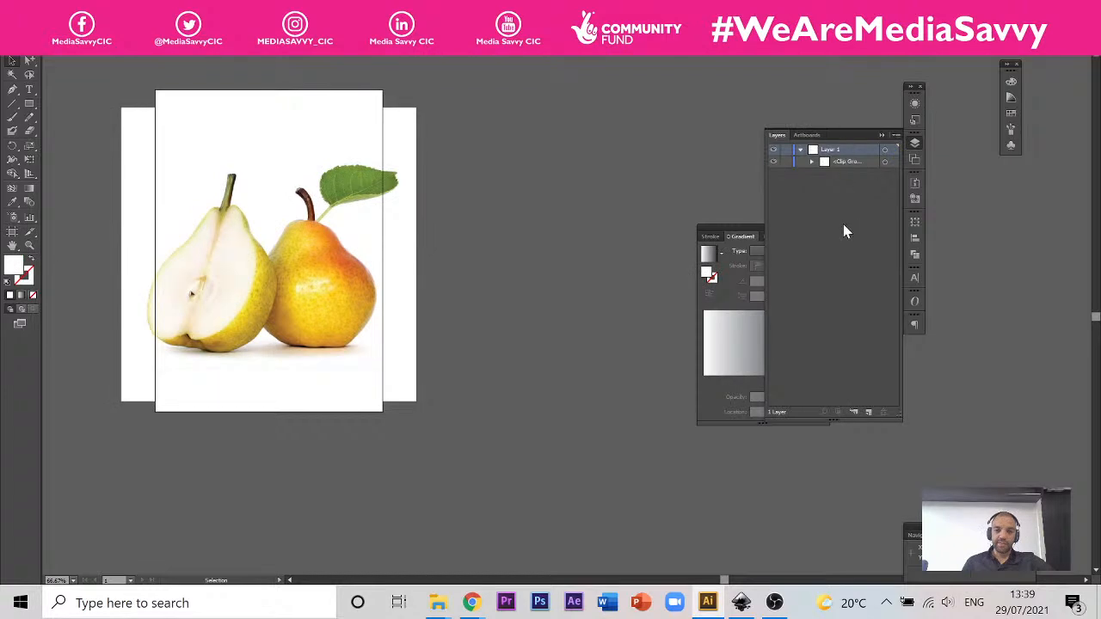
click(818, 257)
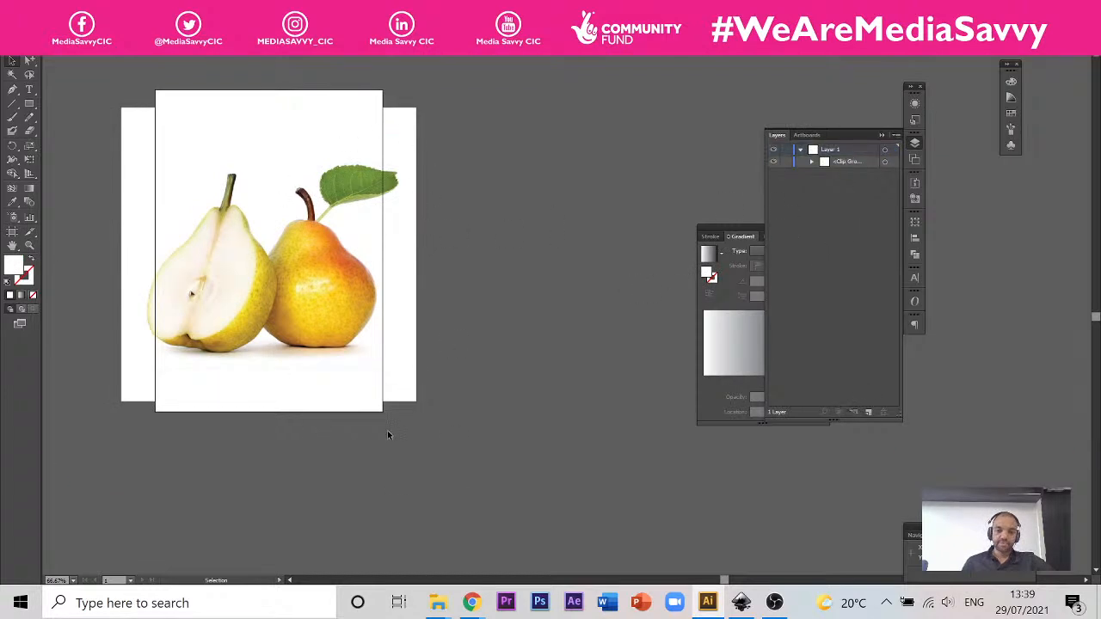
Step: Add a new layer above Layer 1 and name it Working Drawing
scroll(368, 416, down, 2)
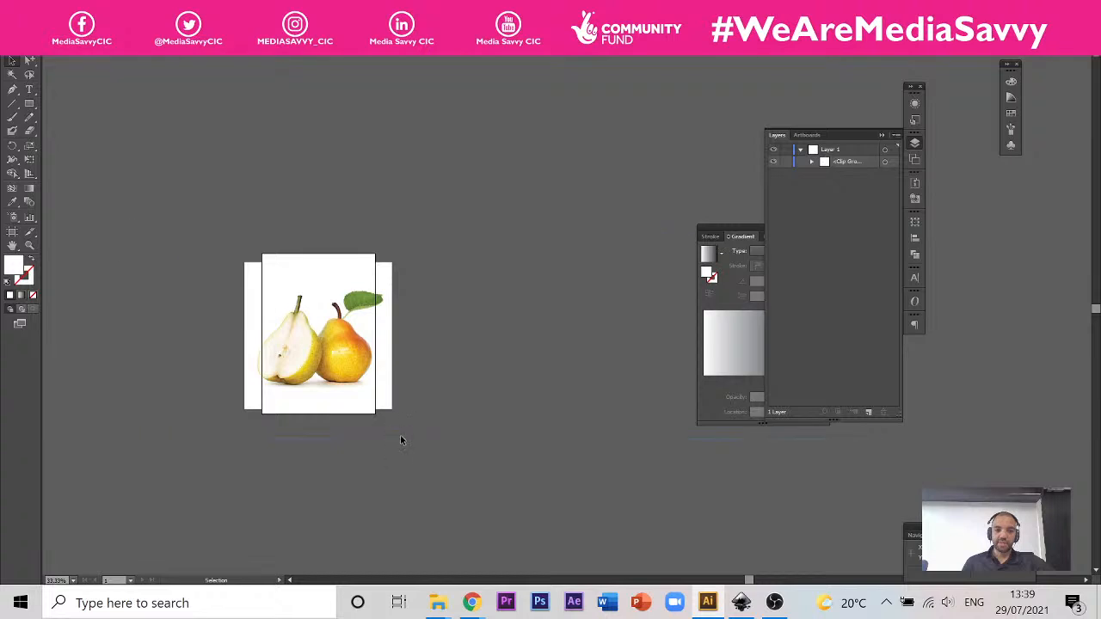
scroll(305, 351, up, 2)
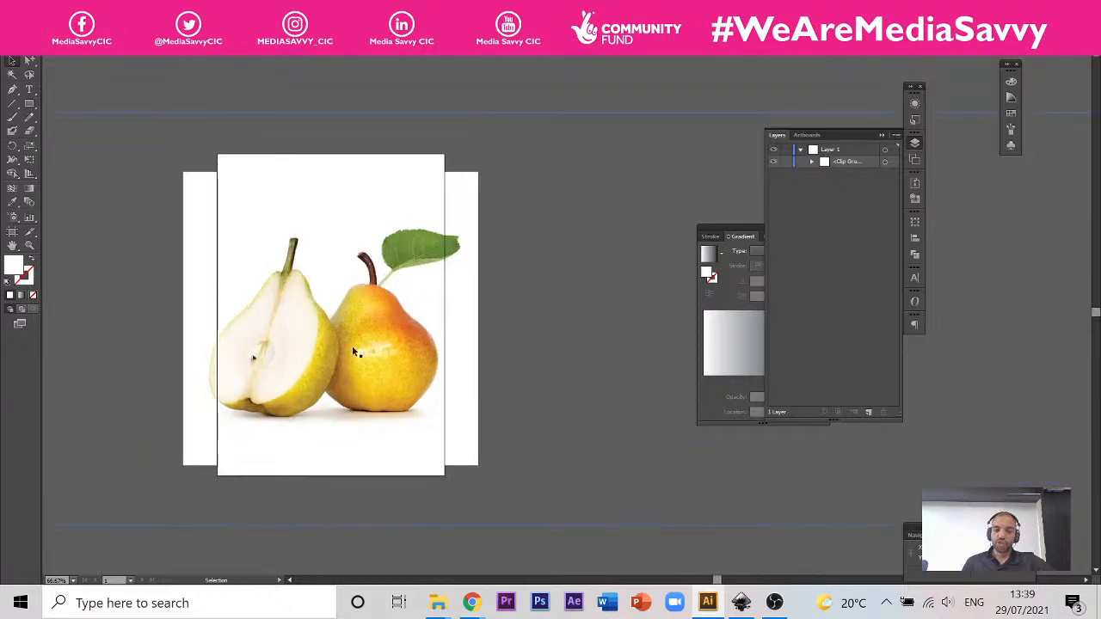
scroll(352, 344, up, 3)
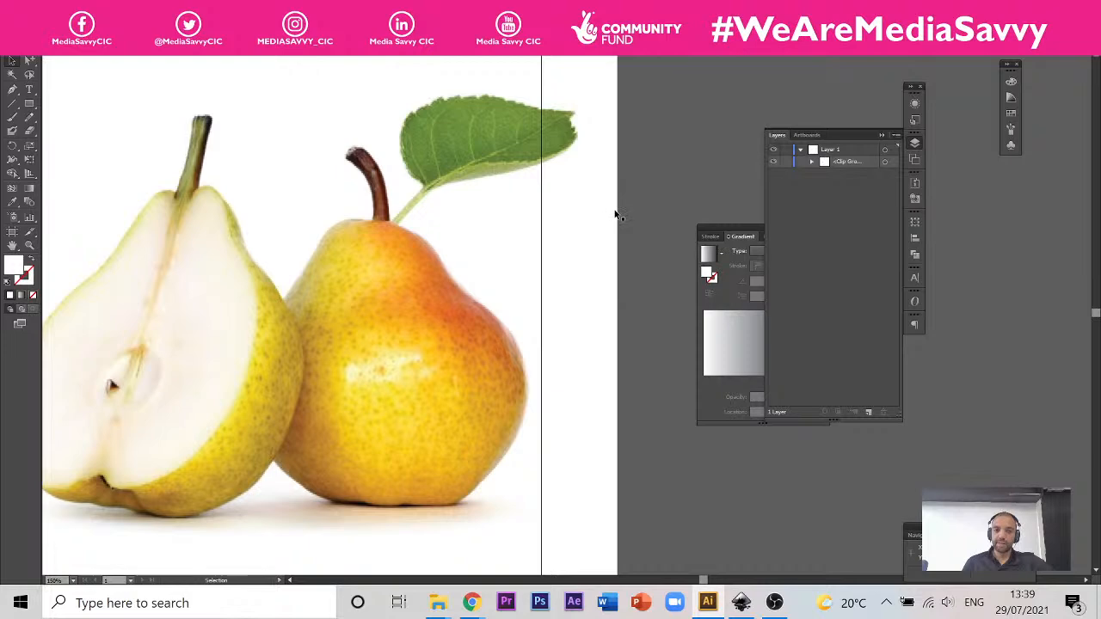
click(869, 412)
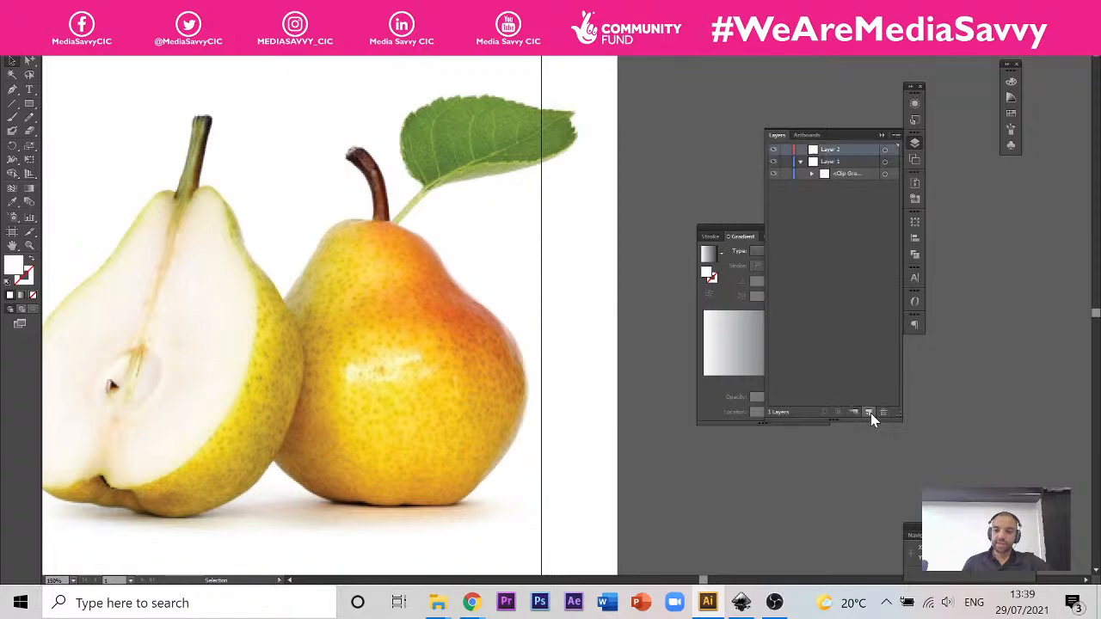
double_click(831, 150)
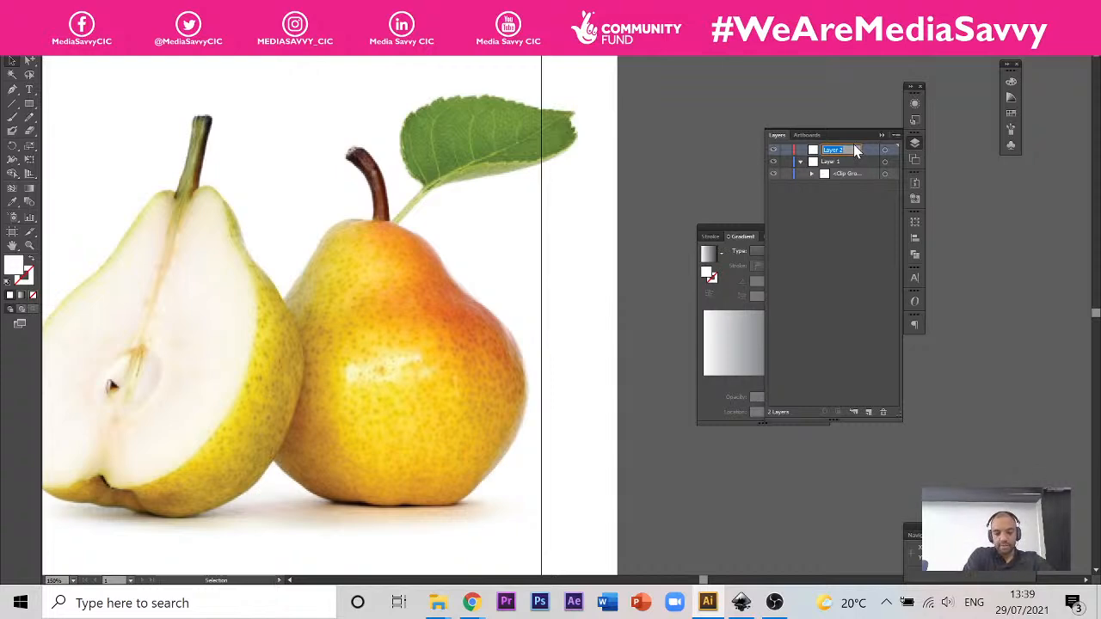
text(Working)
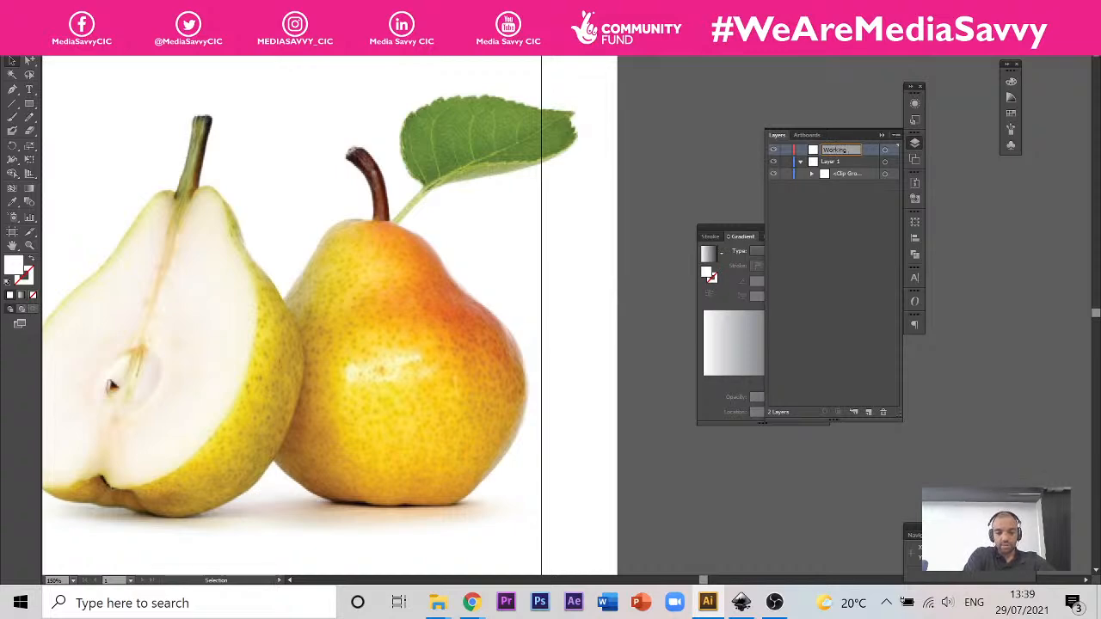
text( Drawing)
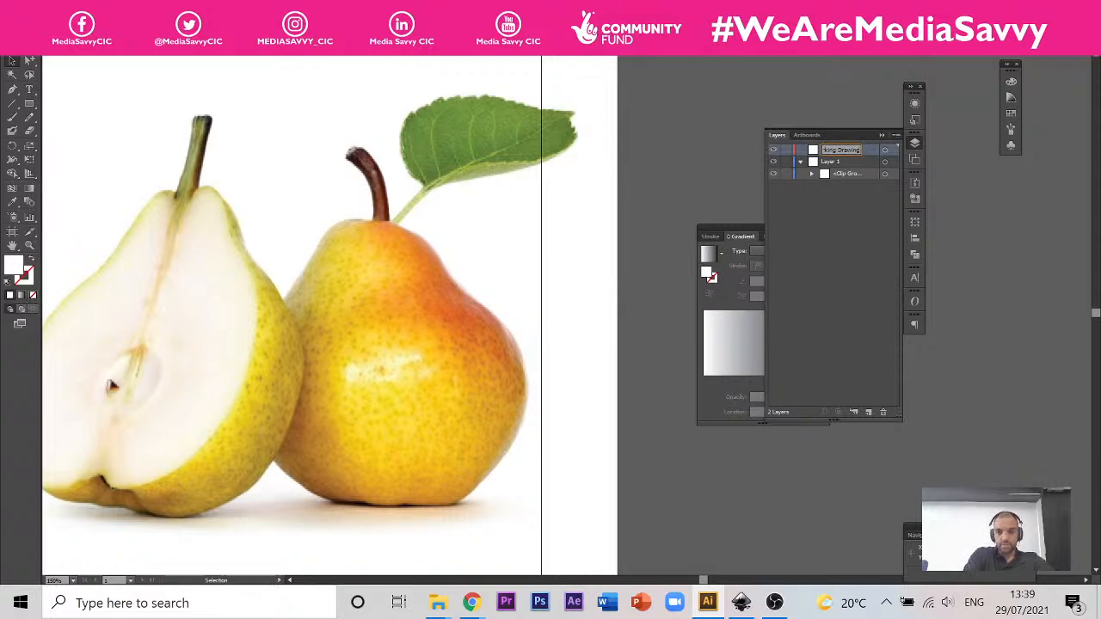
key(Return)
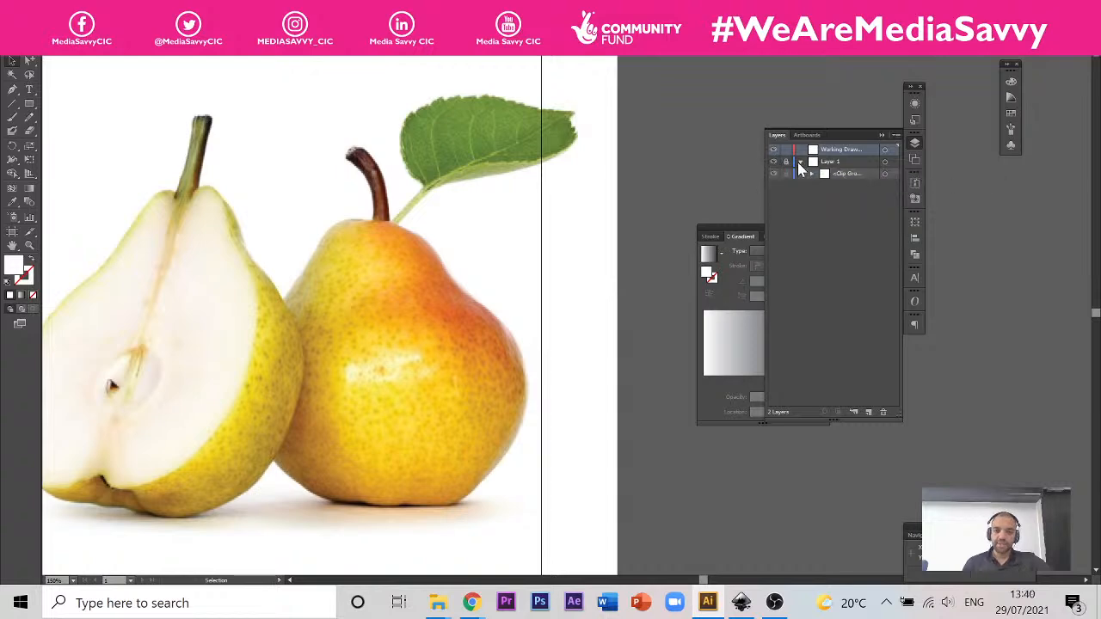
Step: Lock Layer 1, test the lock by trying to select the pear picture, and collapse the layer's contents
click(786, 162)
drag(475, 189, 306, 413)
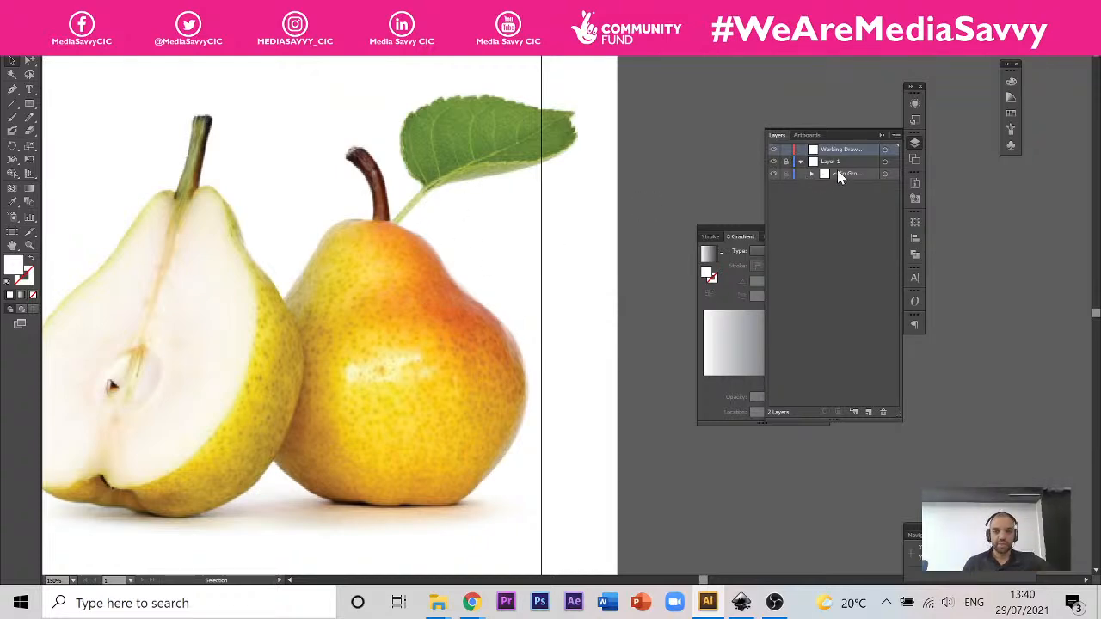
click(800, 163)
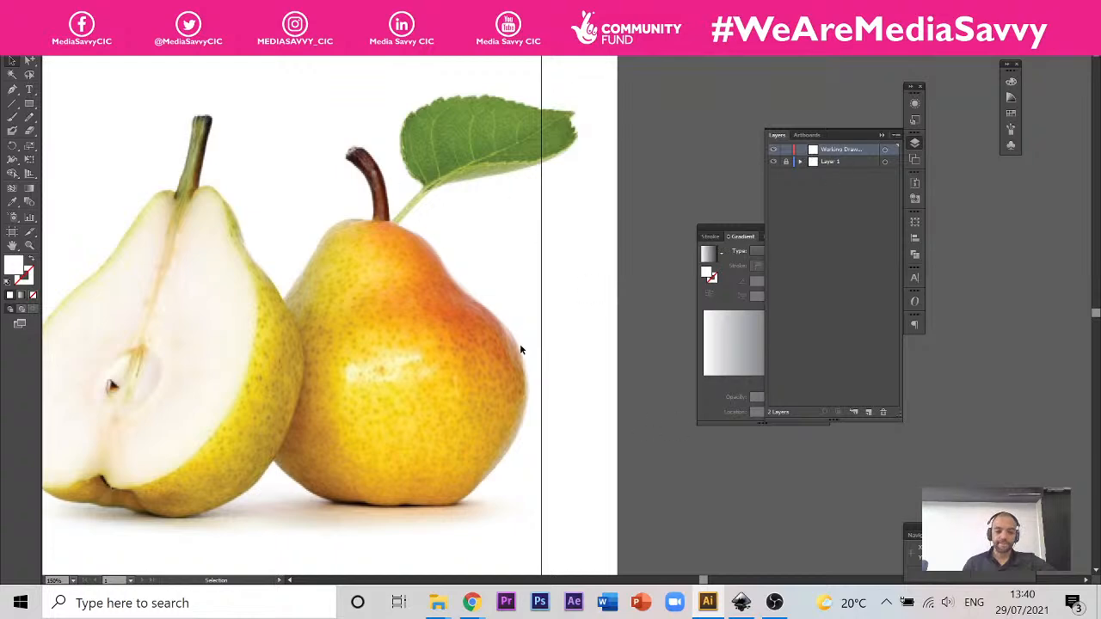
scroll(503, 343, down, 3)
scroll(488, 294, up, 3)
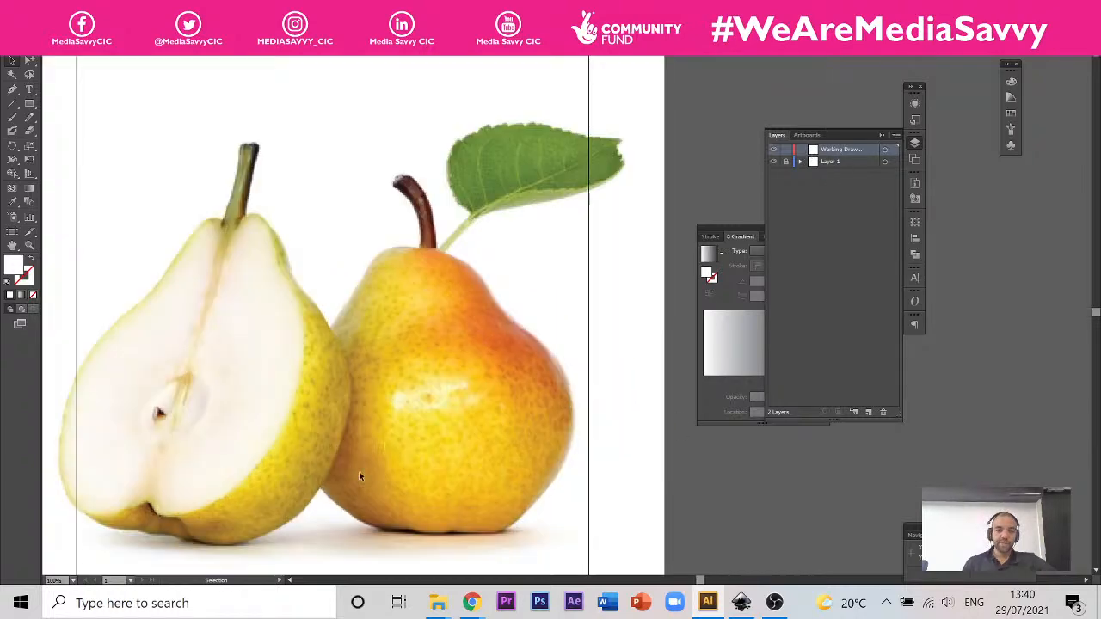
drag(353, 430, 431, 383)
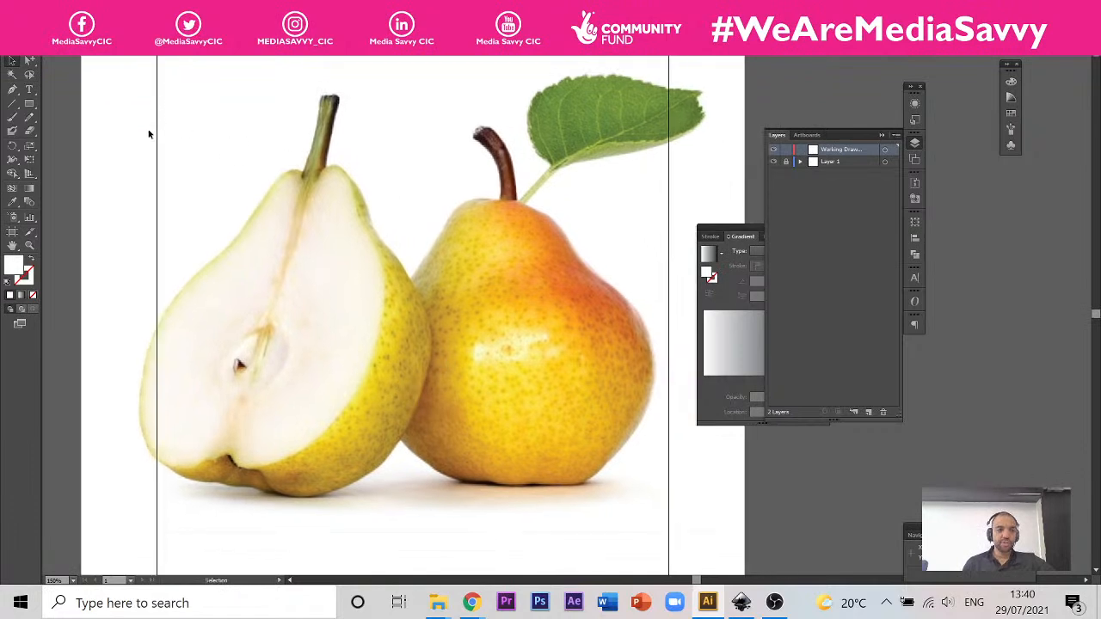
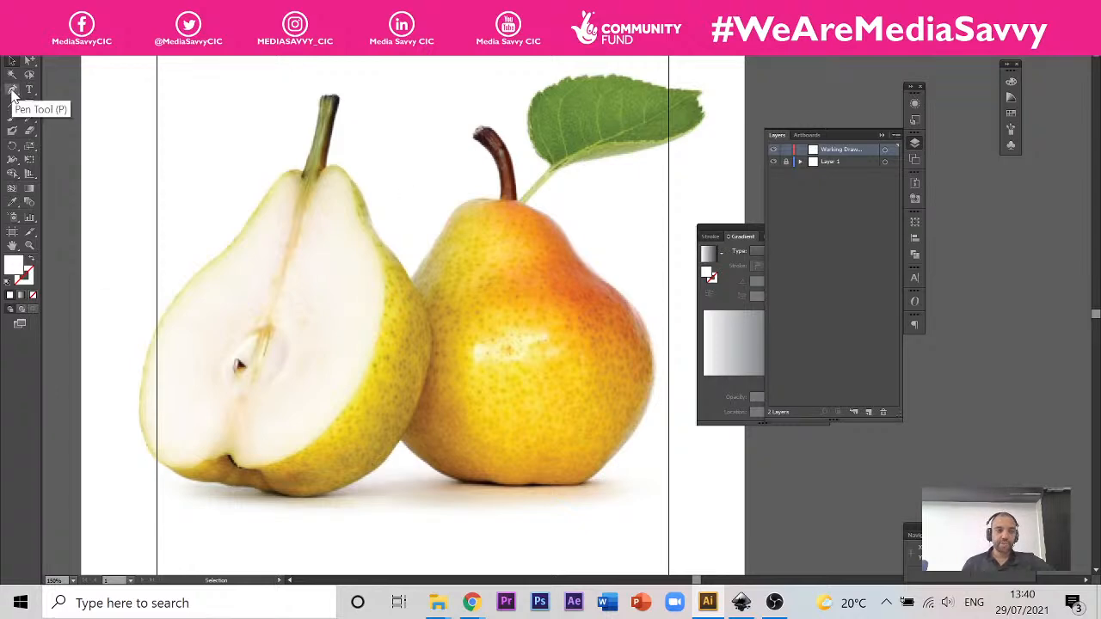
Step: Start a Pen outline of the whole pear on the Working Drawing layer, placing straight-segment points from the stem down its left shoulder
click(11, 92)
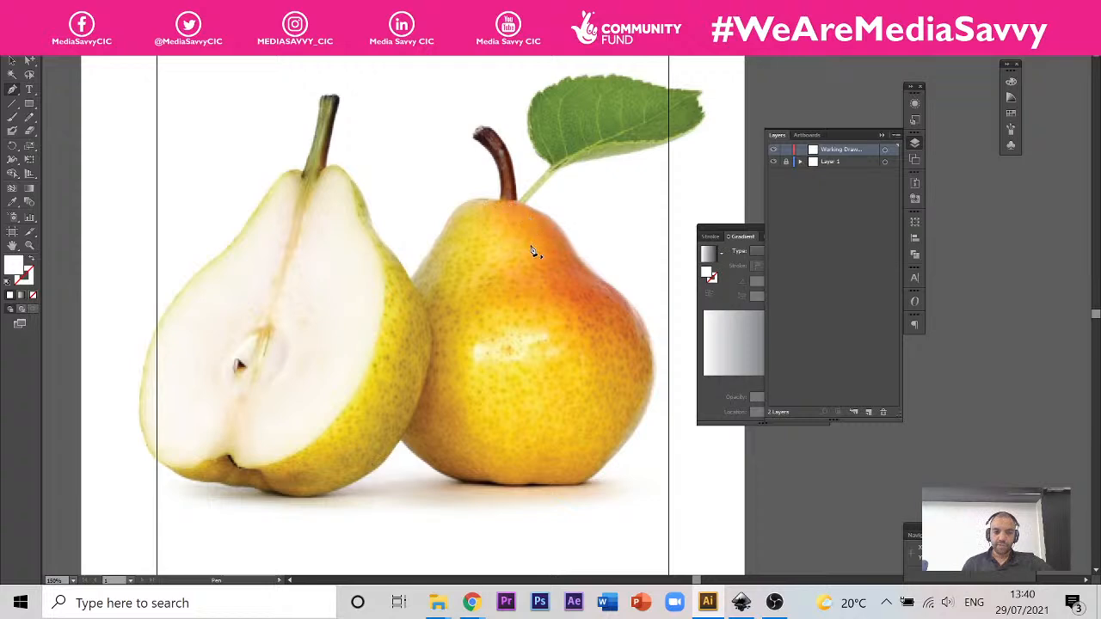
scroll(534, 251, up, 2)
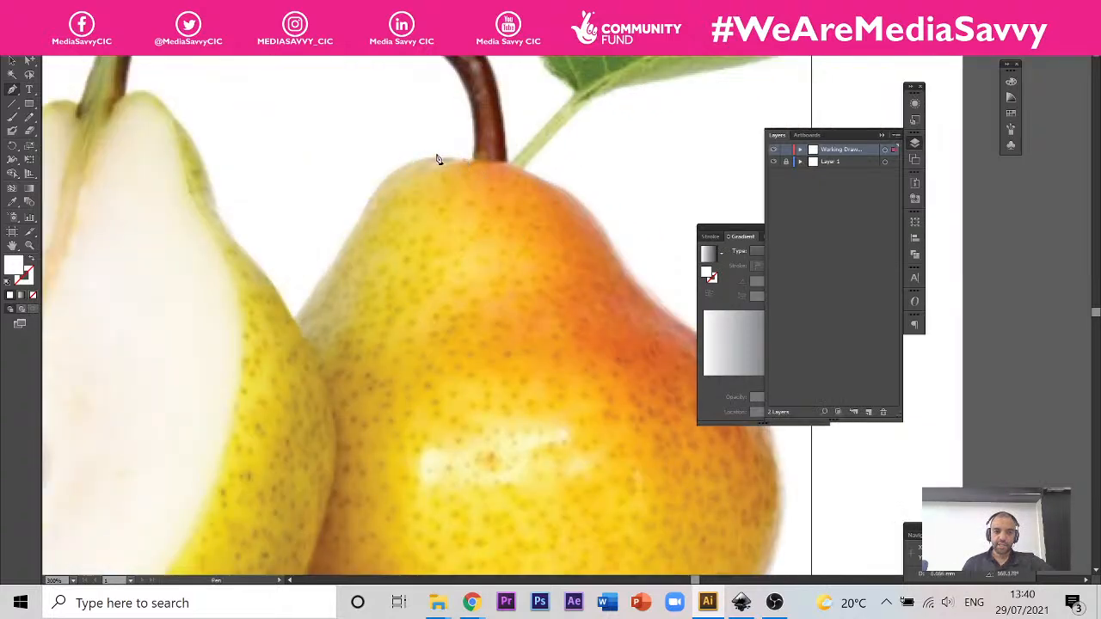
mouse_move(437, 157)
mouse_down()
mouse_move(383, 184)
mouse_move(340, 253)
mouse_up()
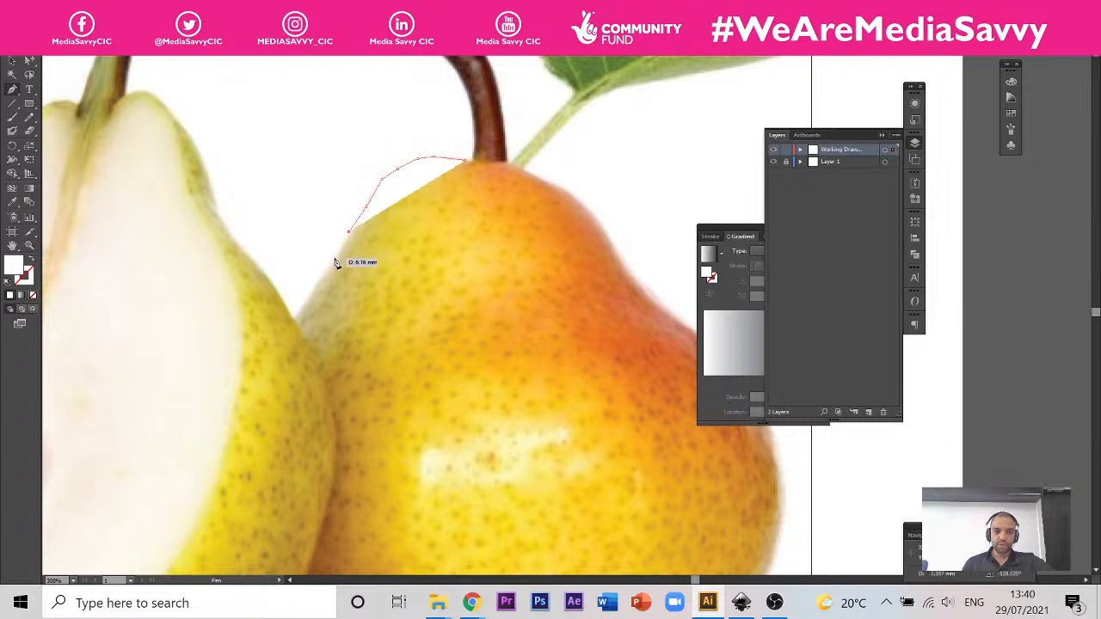
click(334, 258)
click(317, 284)
drag(384, 340, 404, 156)
click(314, 141)
drag(301, 159, 264, 295)
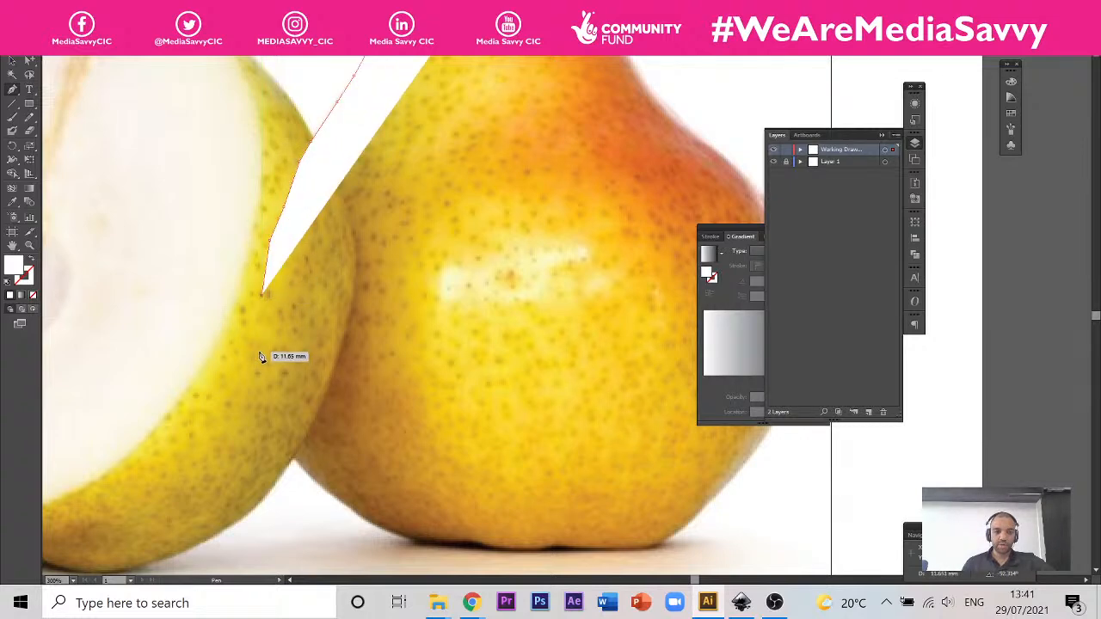
Step: Continue the straight-segment outline down the whole pear's lower left side, cutting behind the halved pear
click(259, 352)
click(261, 377)
click(283, 436)
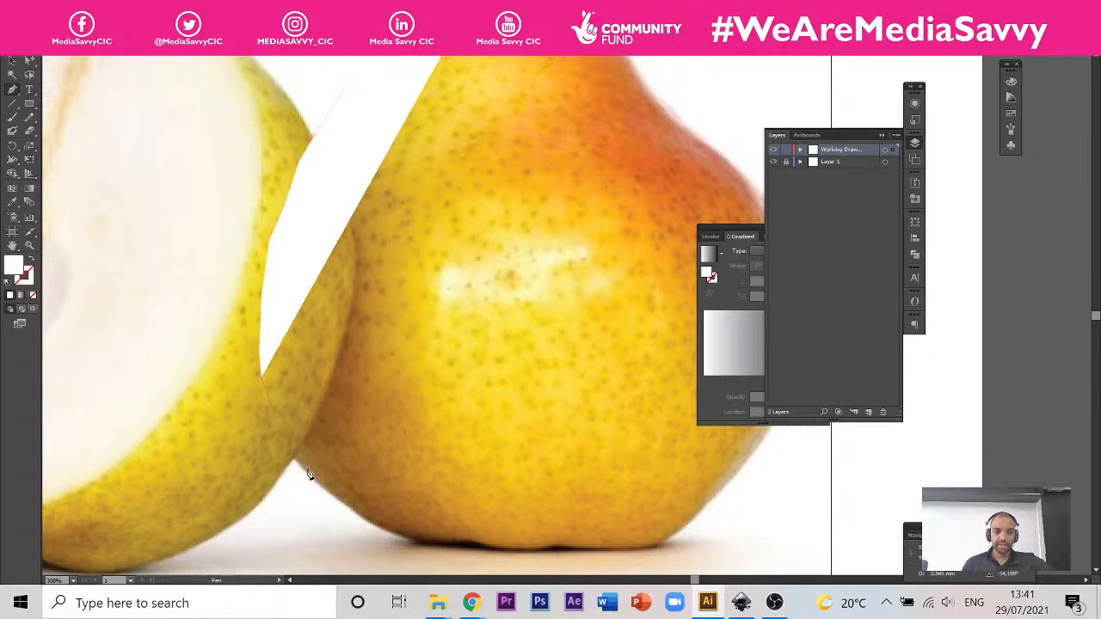
click(308, 472)
Step: Trace the underside of the whole pear with short straight Pen segments to its lower right corner
key(space)
drag(418, 497, 316, 441)
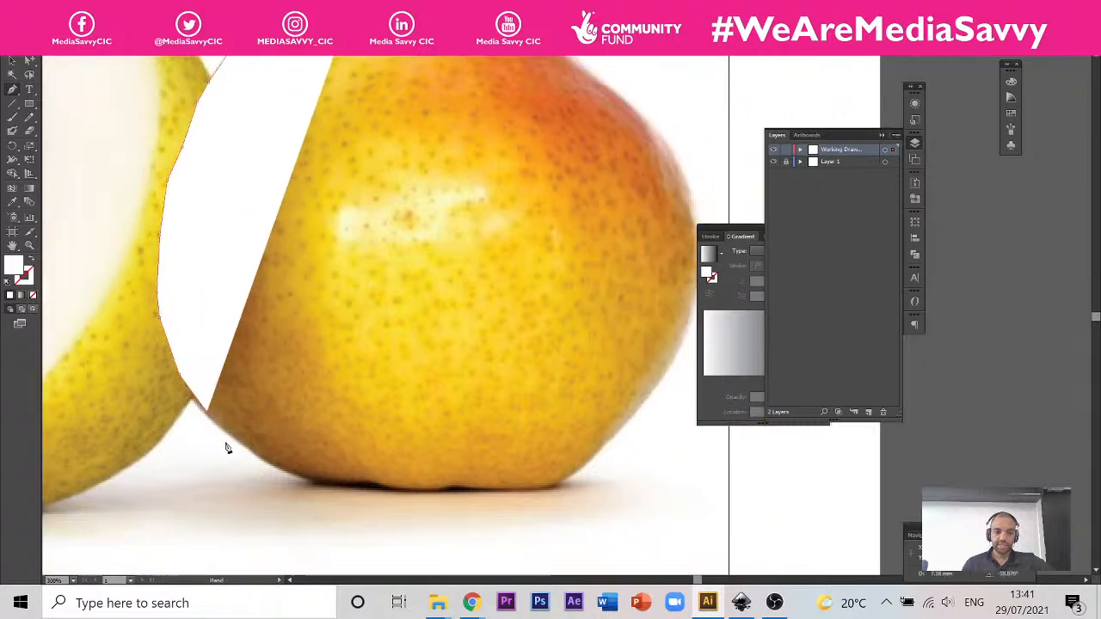
click(291, 470)
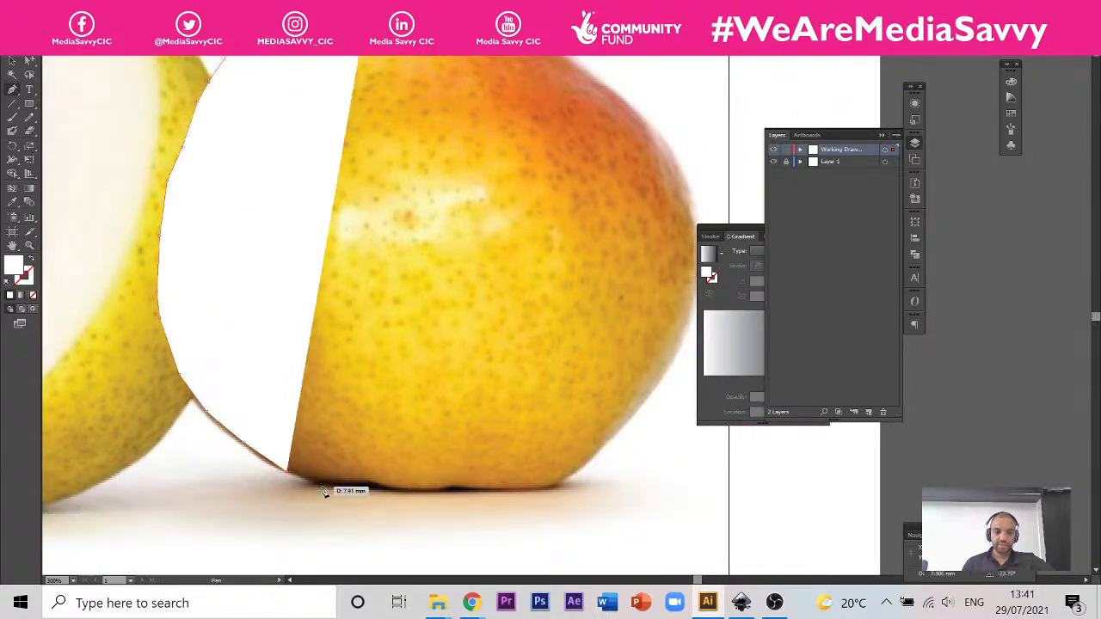
click(322, 485)
click(343, 487)
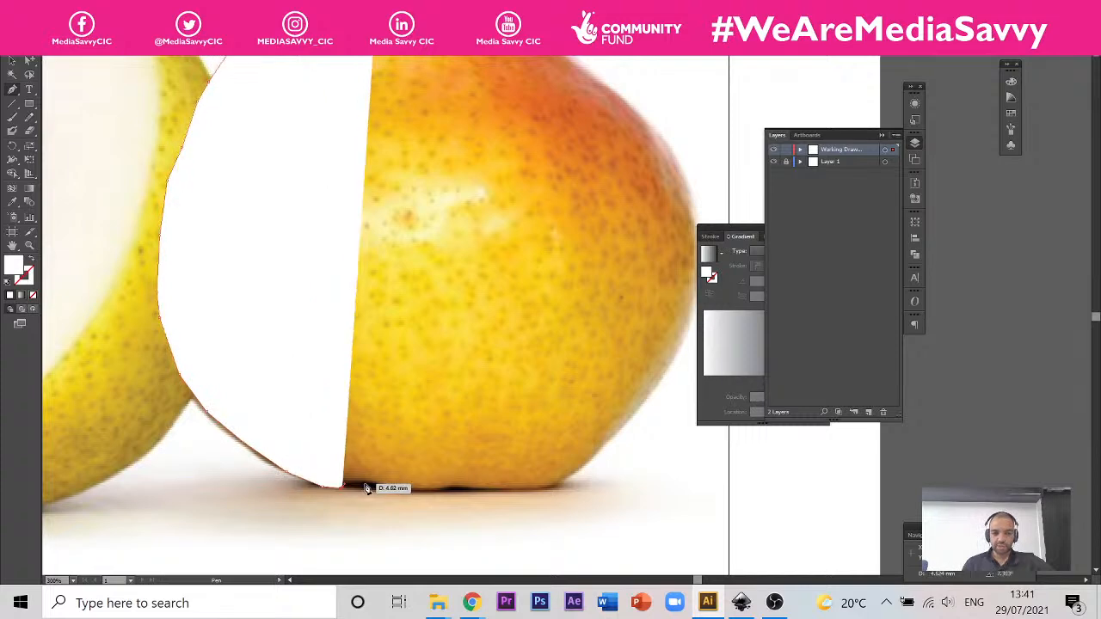
click(364, 484)
click(380, 487)
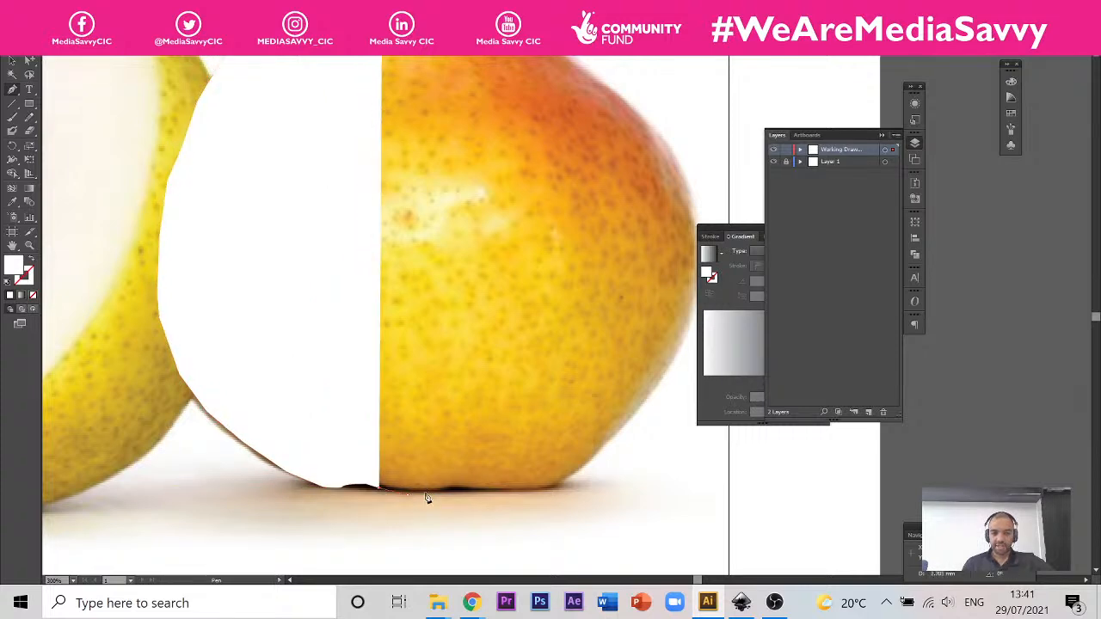
click(406, 491)
click(430, 493)
click(451, 490)
click(486, 498)
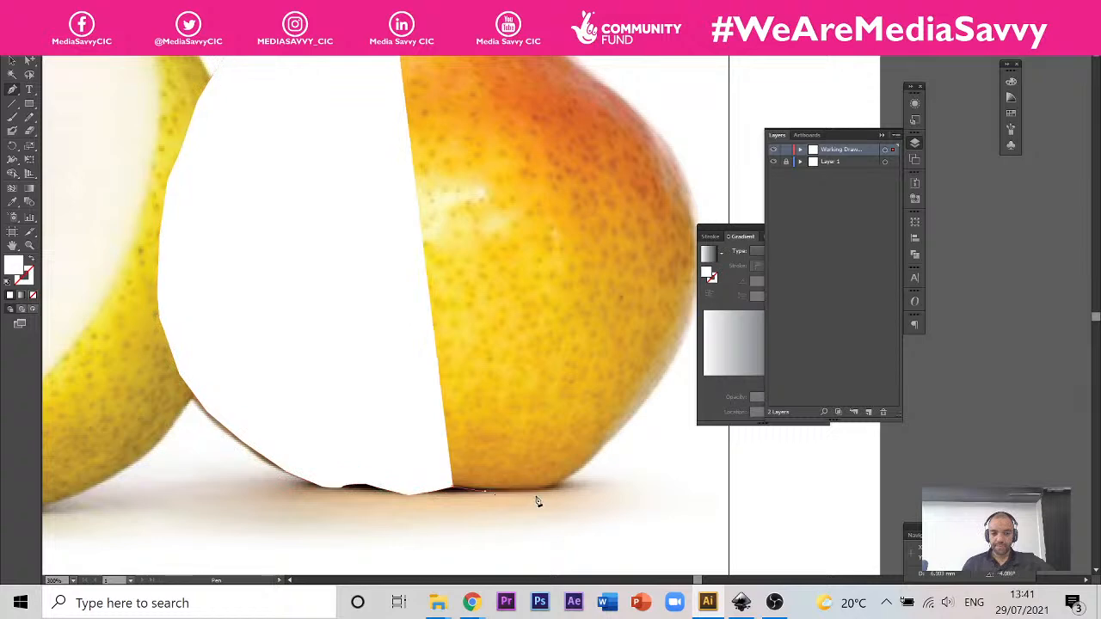
click(542, 498)
Step: Trace up the right side of the whole pear with straight Pen segments as far as the narrowing neck
drag(617, 418, 517, 448)
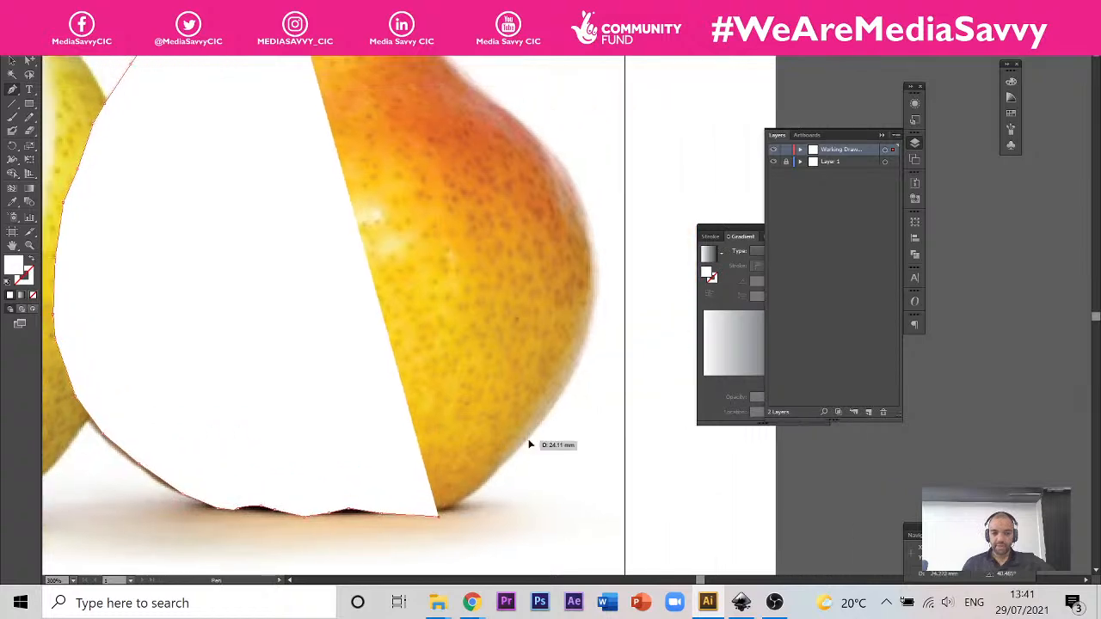
click(529, 441)
click(559, 383)
click(594, 289)
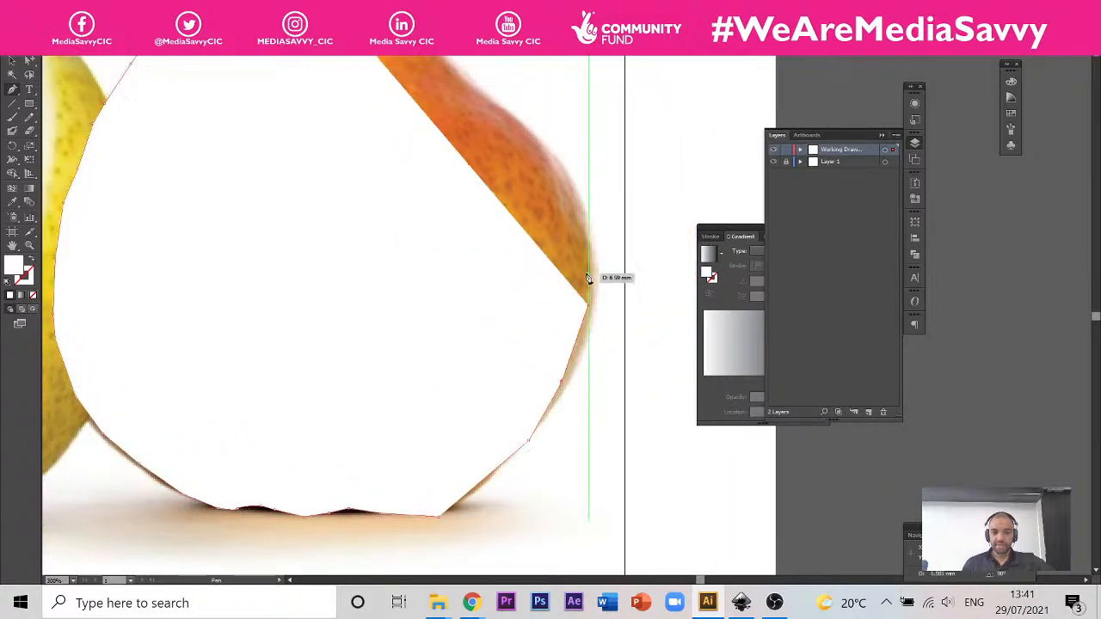
scroll(560, 270, up, 3)
click(522, 214)
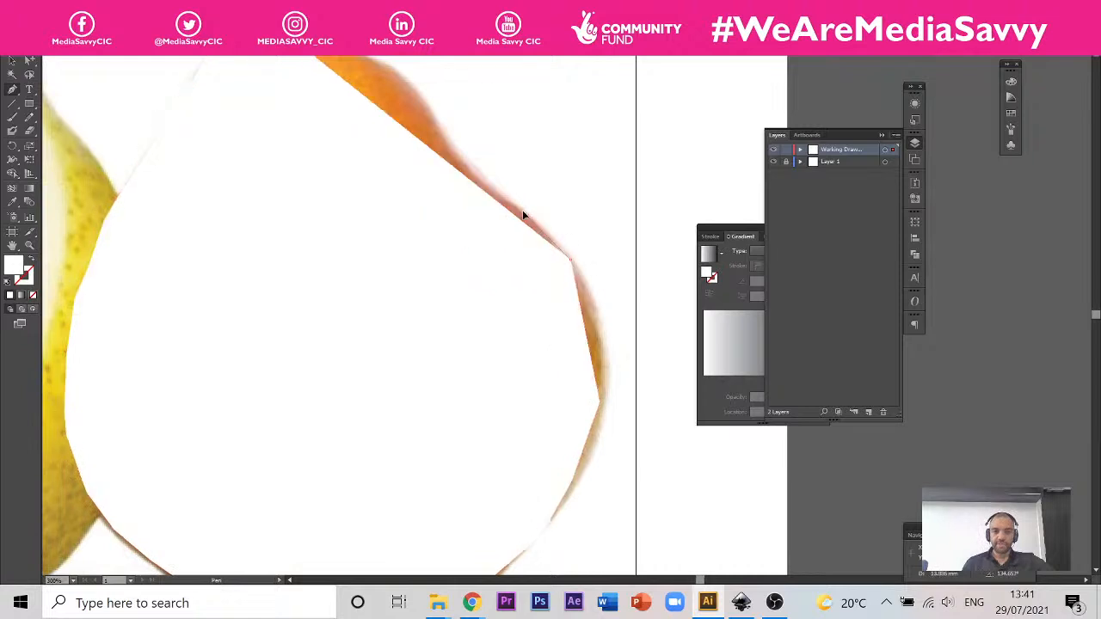
click(476, 176)
click(441, 132)
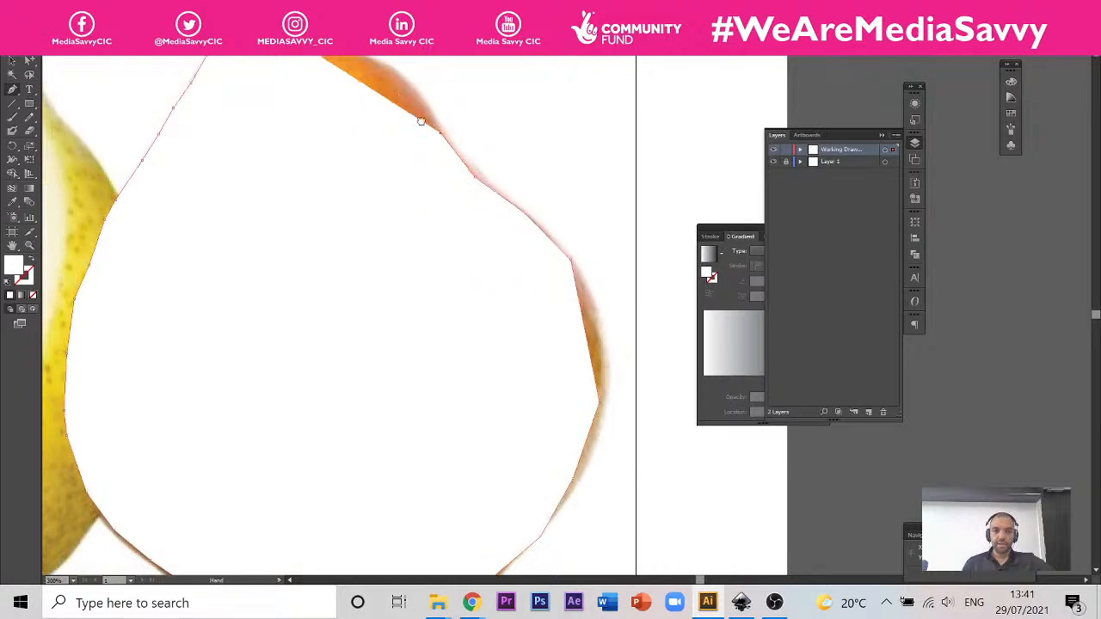
Step: Trace the upper right shoulder with straight segments and complete the outline at the base of the stem
drag(418, 119, 509, 248)
click(493, 202)
click(456, 180)
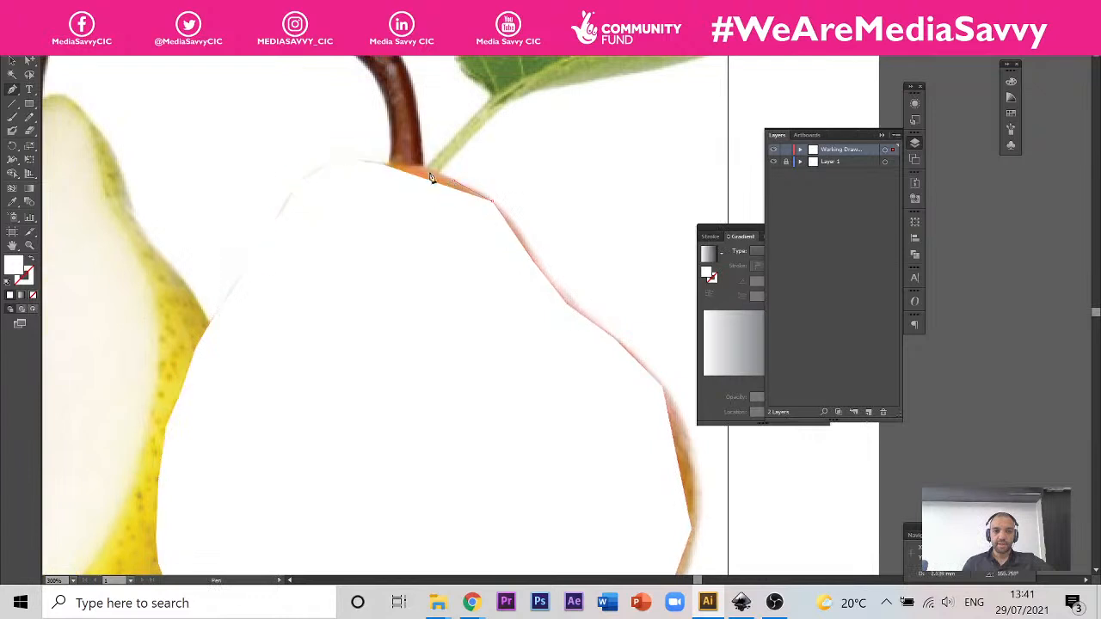
click(423, 172)
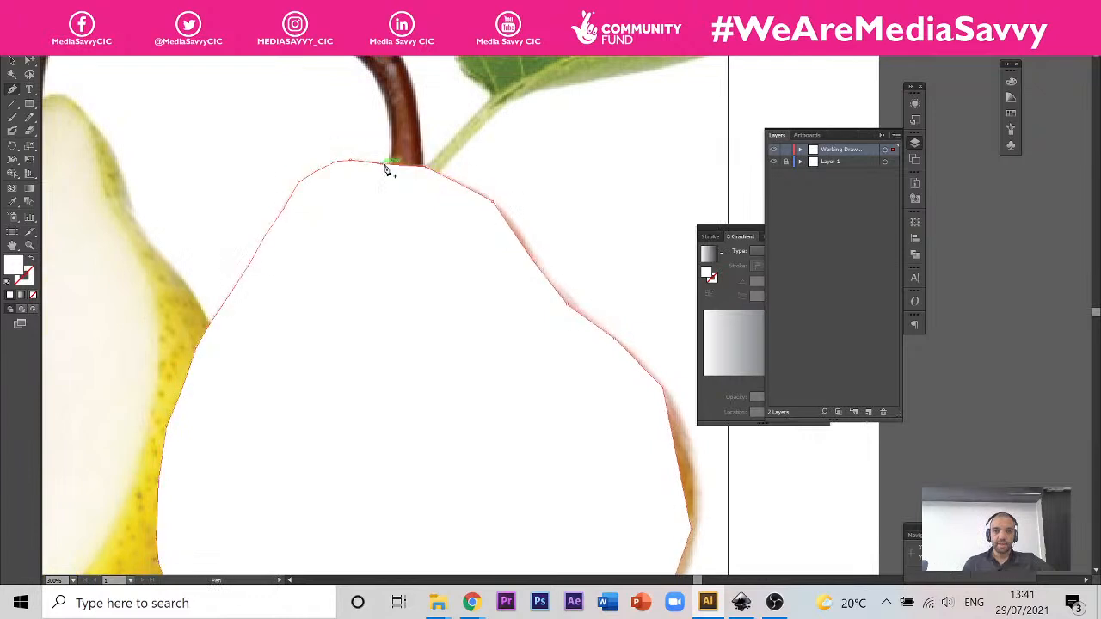
Step: Set the fill of the traced pear outline to a bright pink swatch
click(1010, 113)
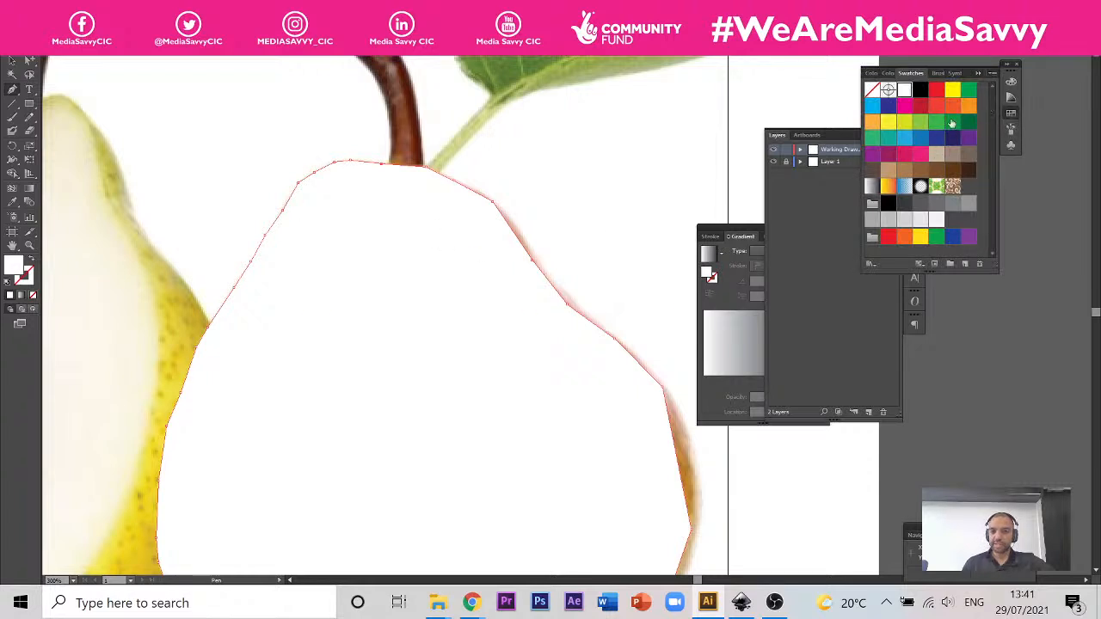
click(917, 157)
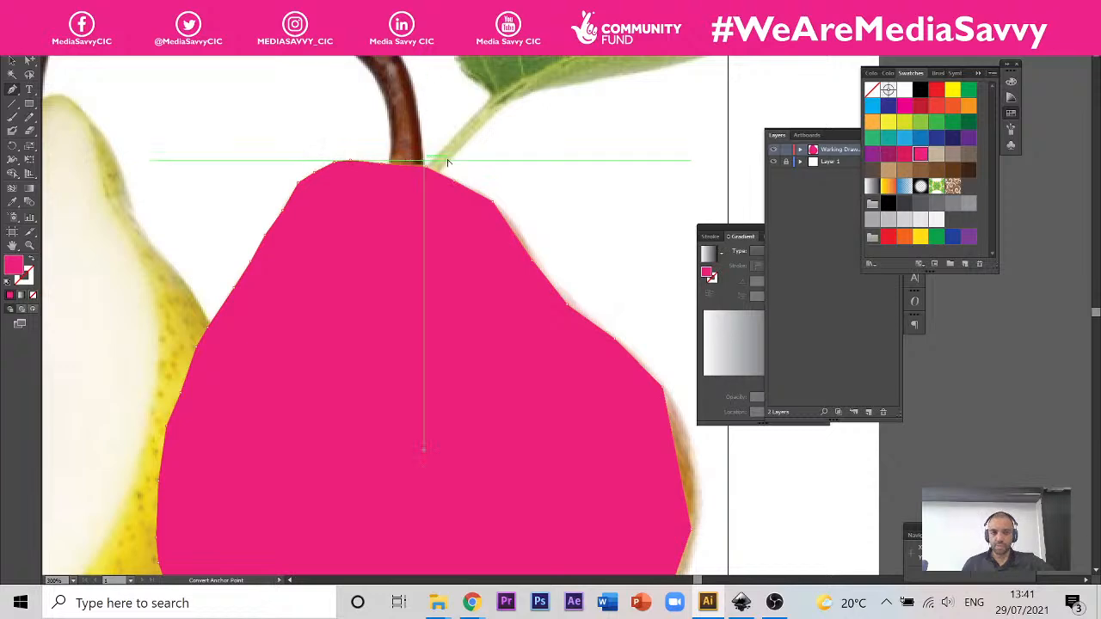
Step: Examine how closely the straight segments and corners of the pink outline follow the pear's edge
scroll(439, 163, up, 2)
scroll(533, 206, down, 3)
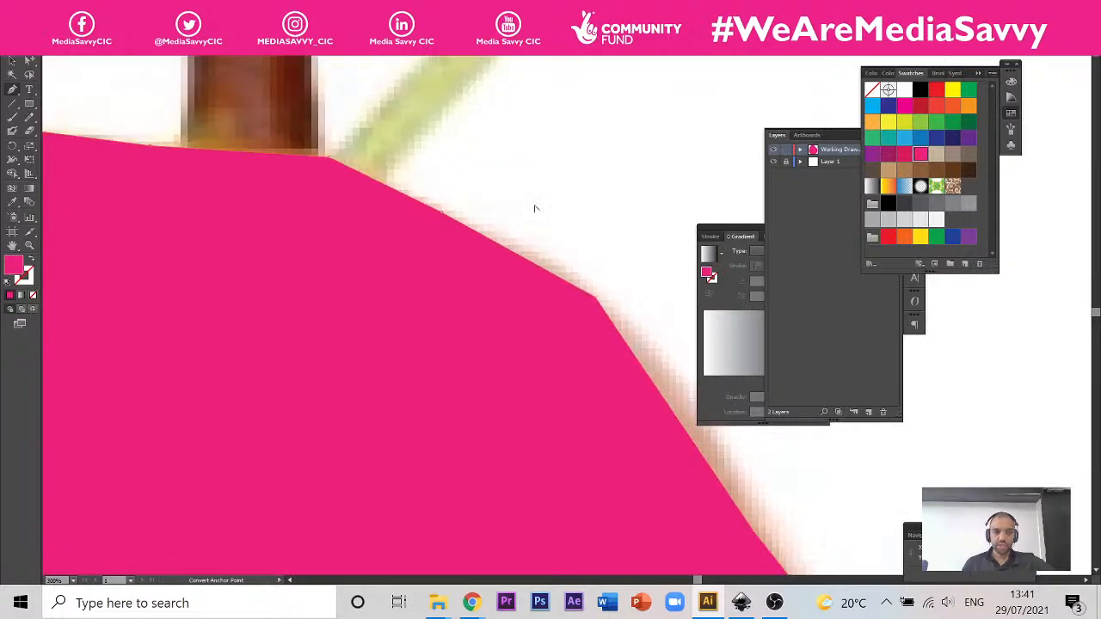
scroll(374, 191, up, 1)
scroll(372, 188, up, 1)
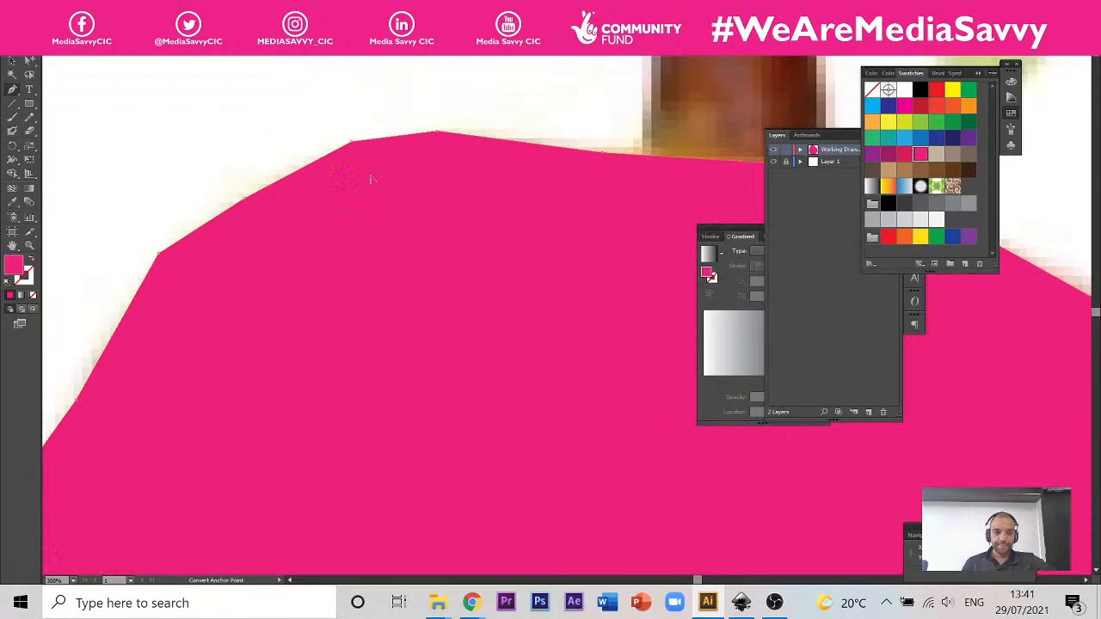
scroll(372, 186, down, 2)
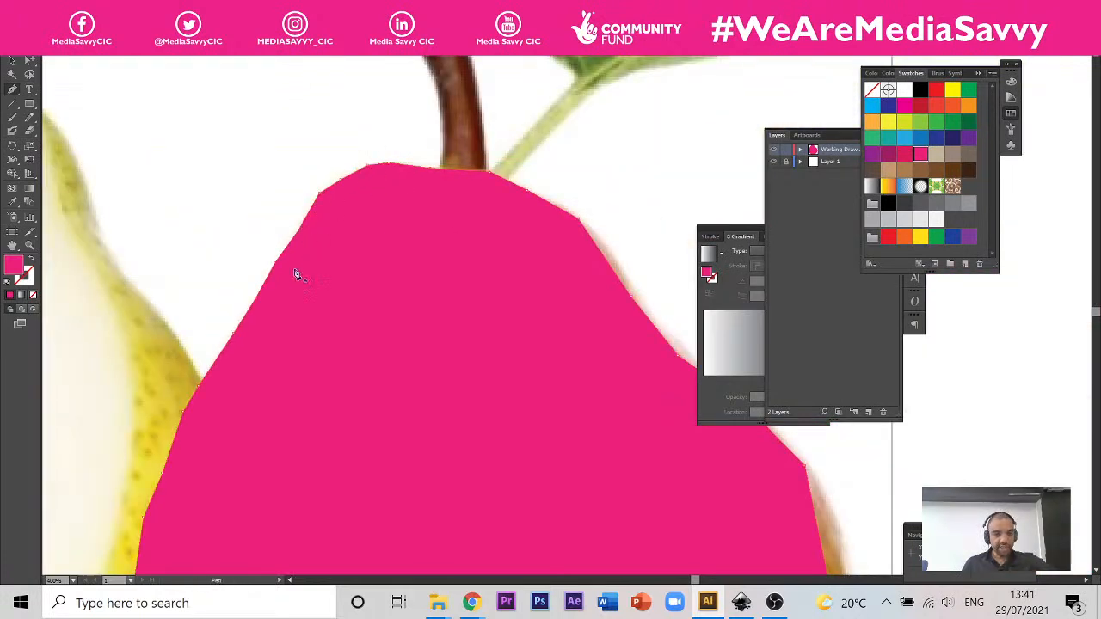
drag(347, 491, 297, 292)
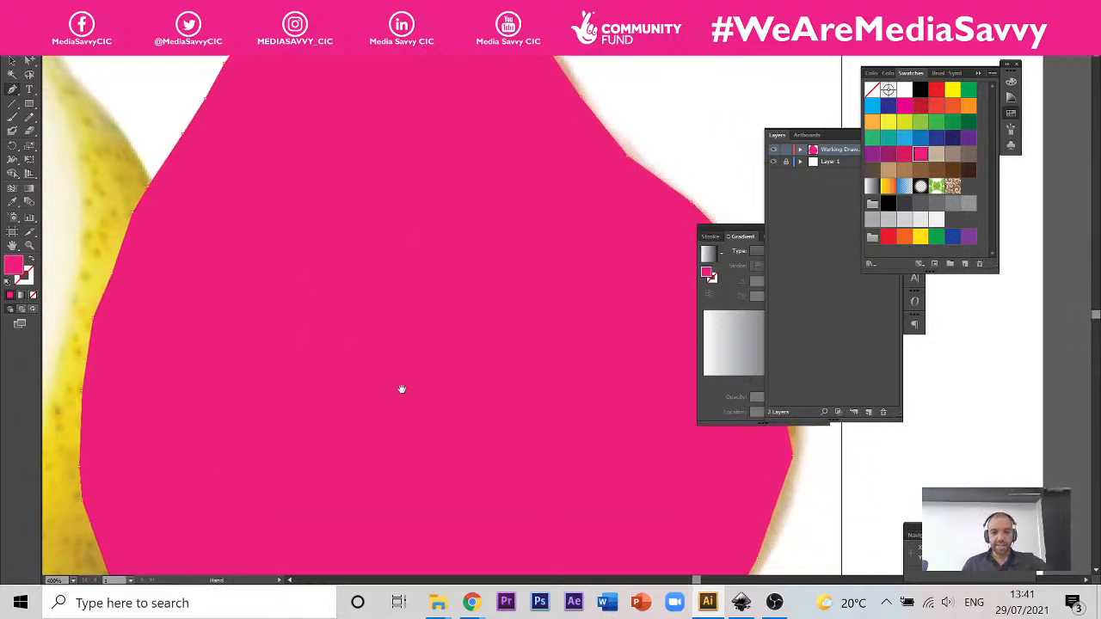
drag(402, 389, 303, 416)
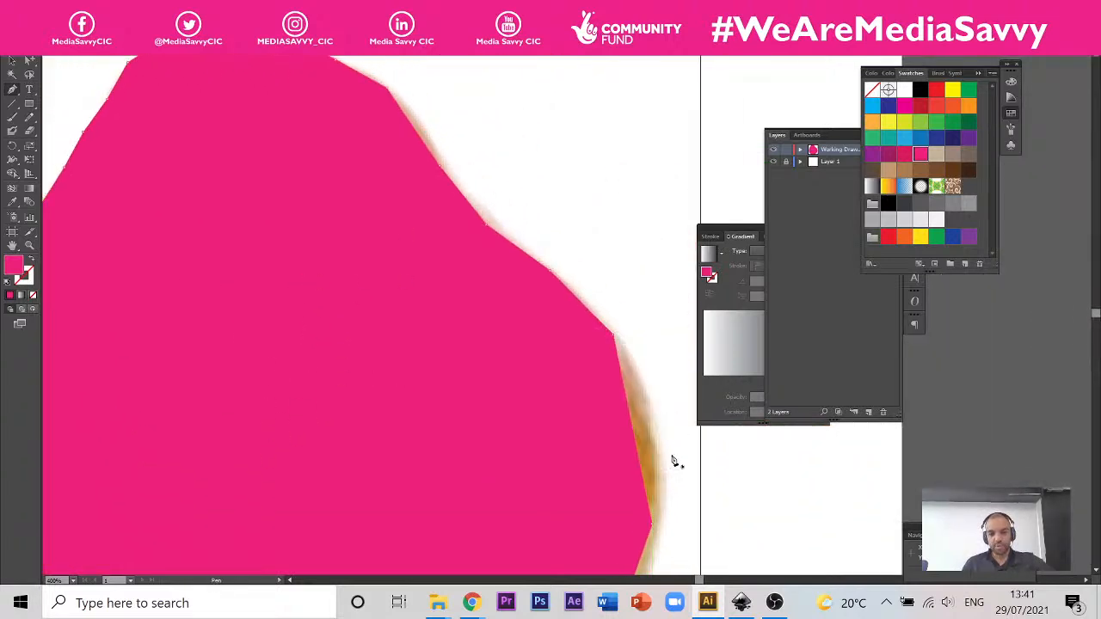
scroll(401, 297, down, 6)
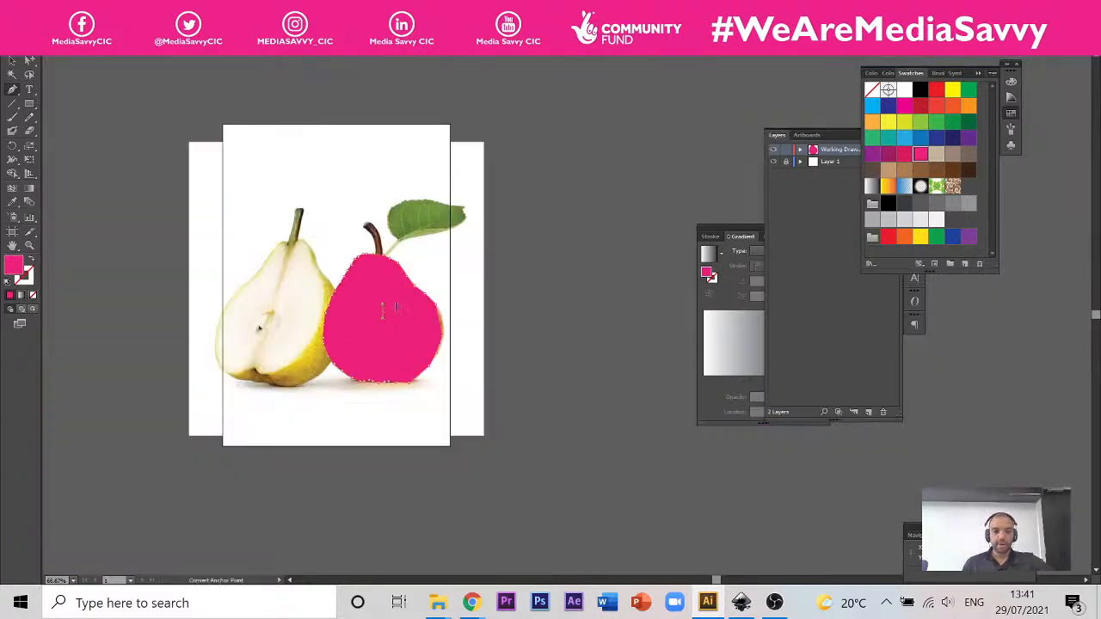
scroll(405, 298, up, 3)
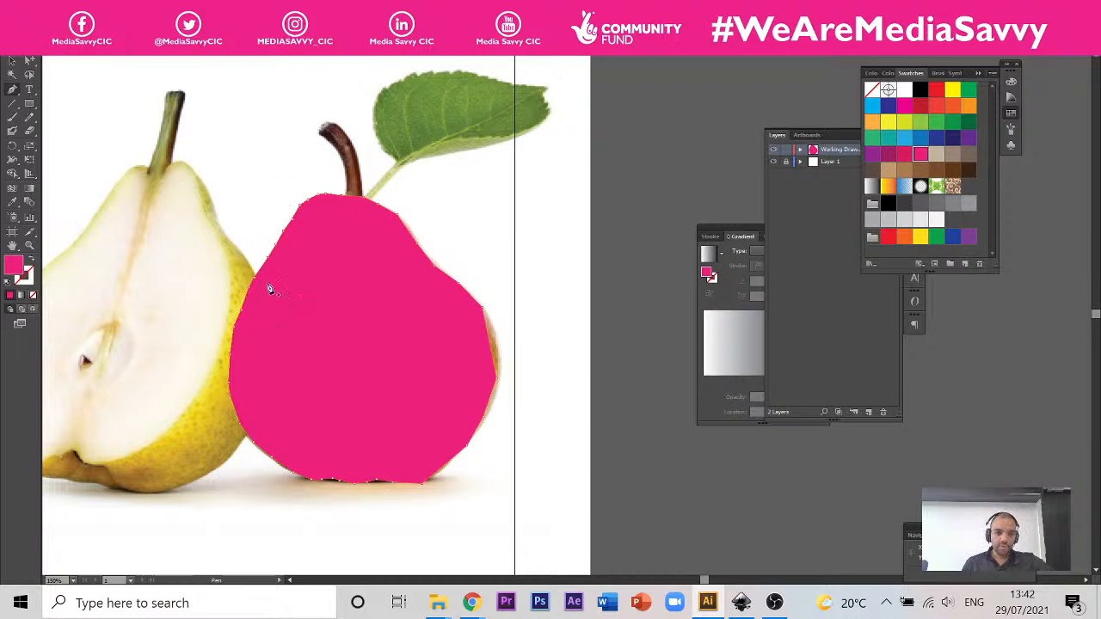
Step: Delete the pink straight-segment pear shape from the Working Drawing layer
key(v)
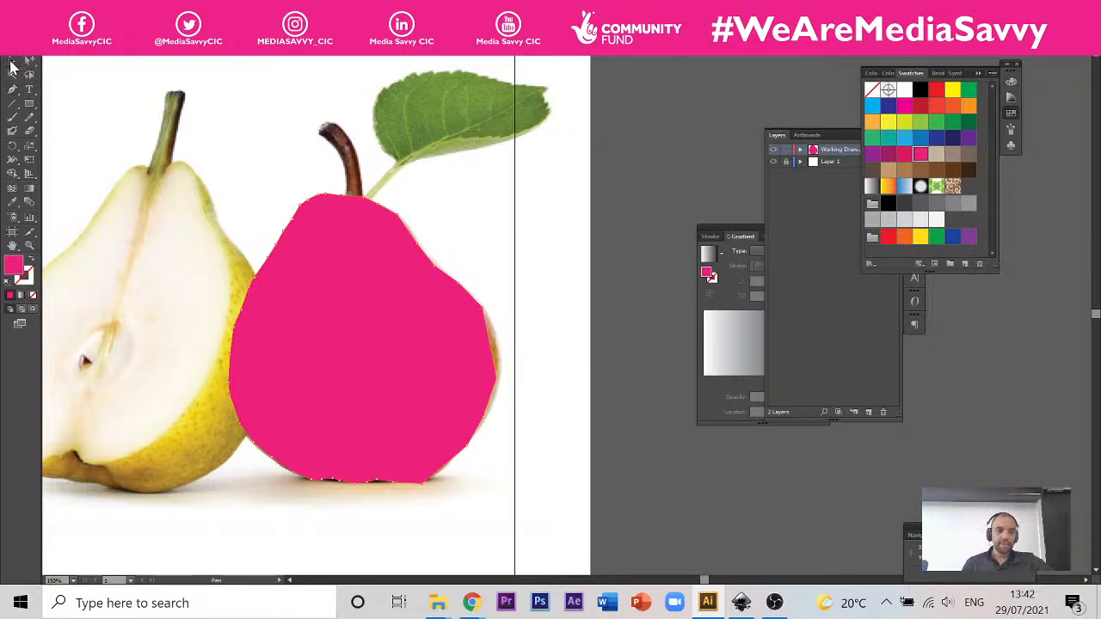
click(410, 304)
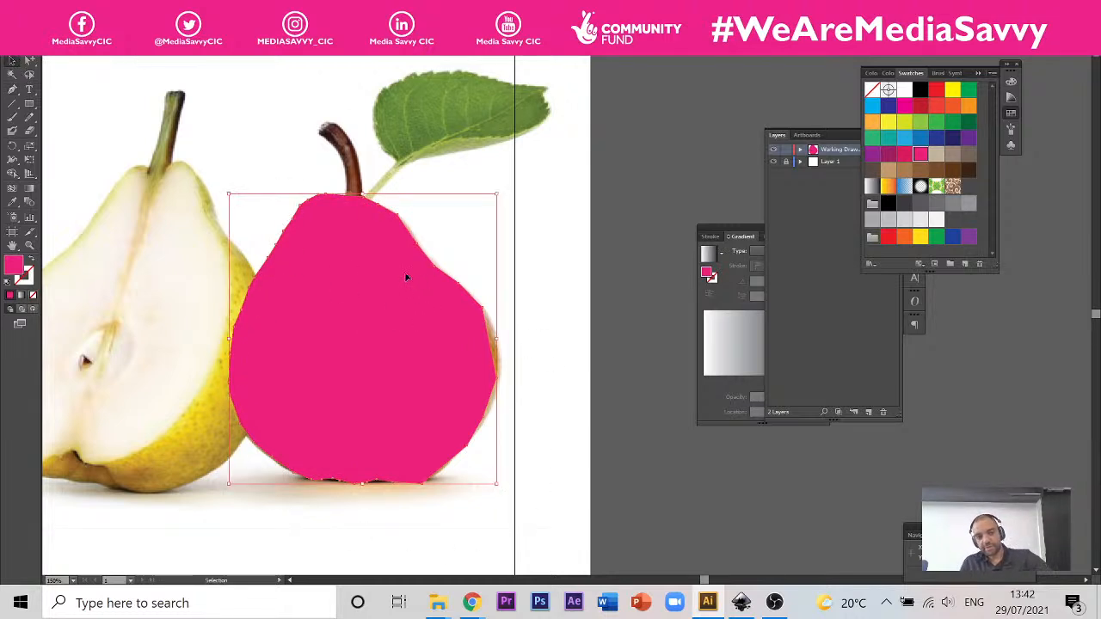
key(Delete)
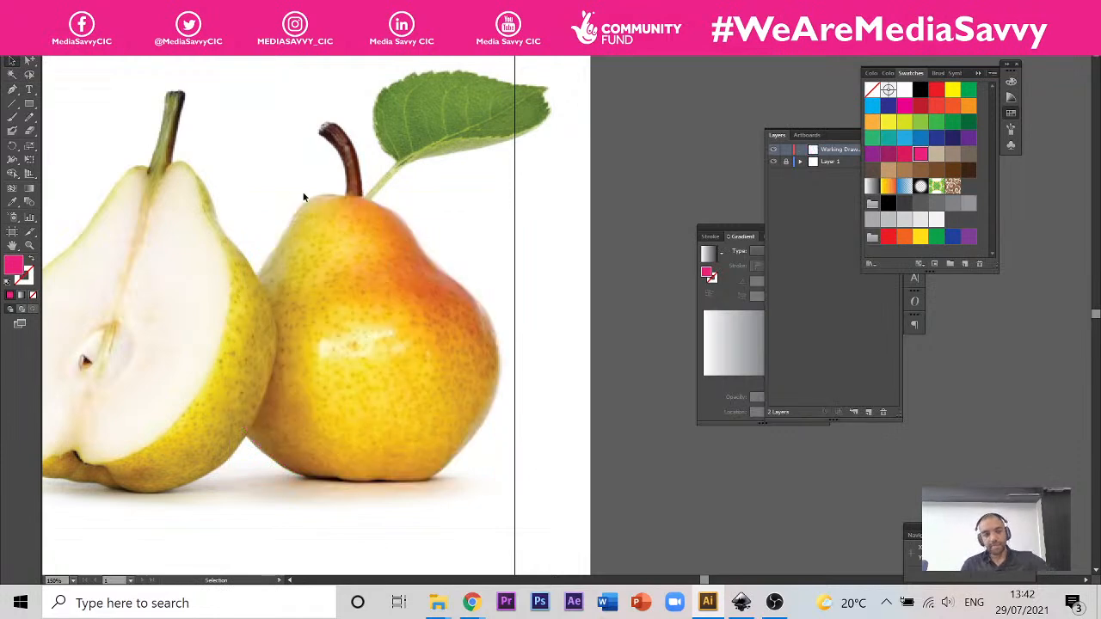
Step: Try to trace the pear's upper left shoulder with short straight Pen segments starting beside the stem
scroll(310, 176, up, 2)
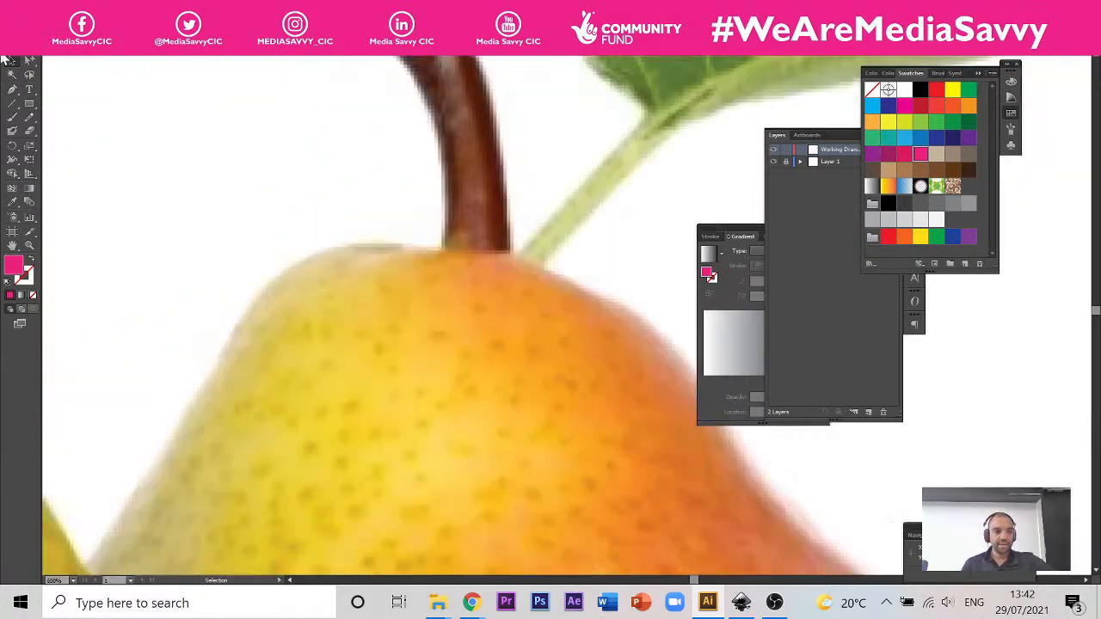
click(13, 89)
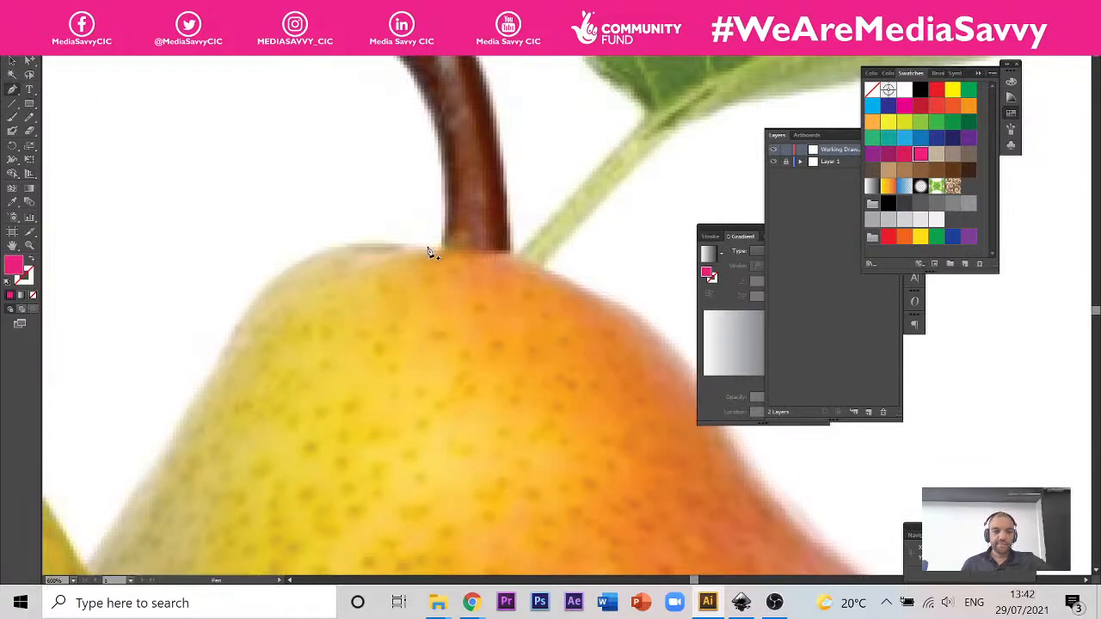
drag(428, 250, 285, 277)
click(284, 273)
click(252, 307)
click(229, 339)
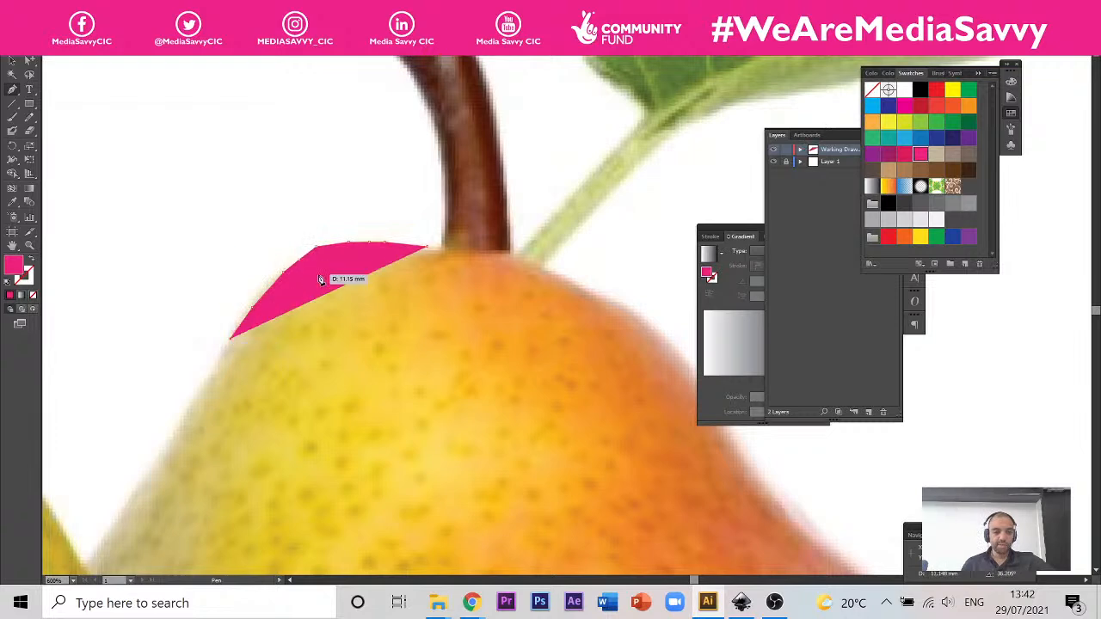
Step: Undo the short straight segments along the pear's upper left shoulder
key(ctrl+z)
key(ctrl+z)
key(ctrl+z)
key(ctrl+z)
key(ctrl+z)
key(ctrl+z)
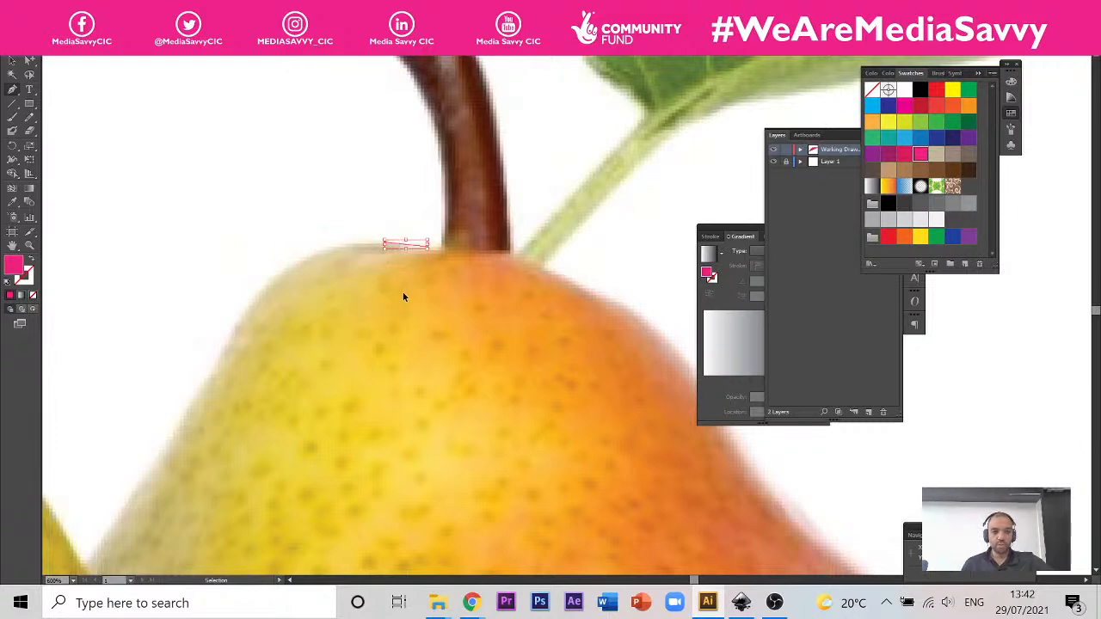
key(ctrl+z)
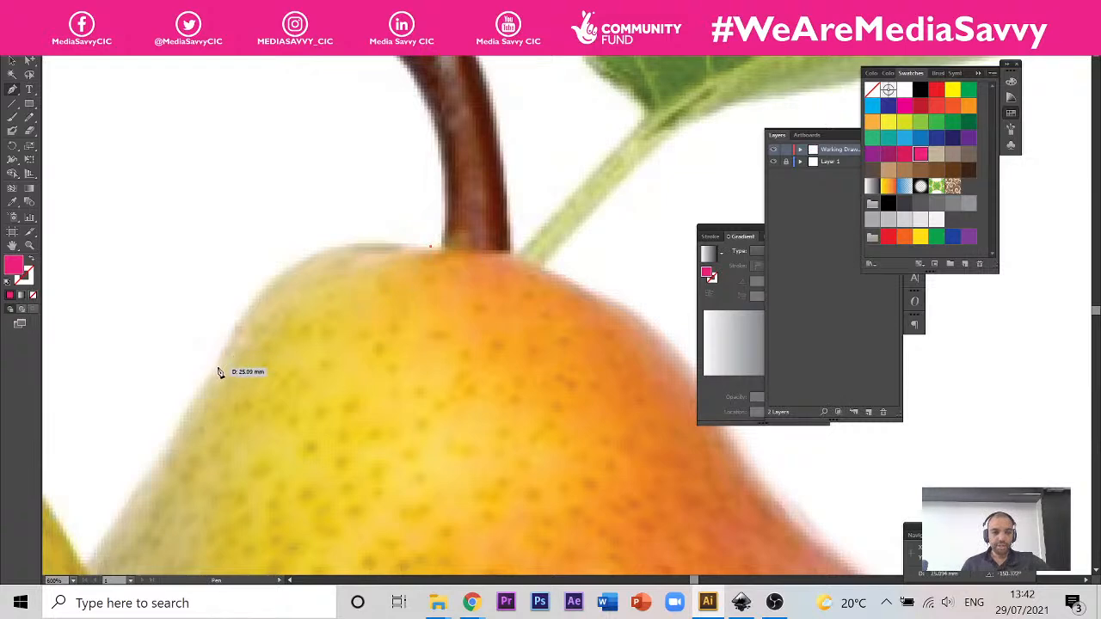
Step: Draw one smooth curved Pen segment from beside the stem around the upper left shoulder, pulling its handle along the pear's edge
drag(217, 367, 168, 523)
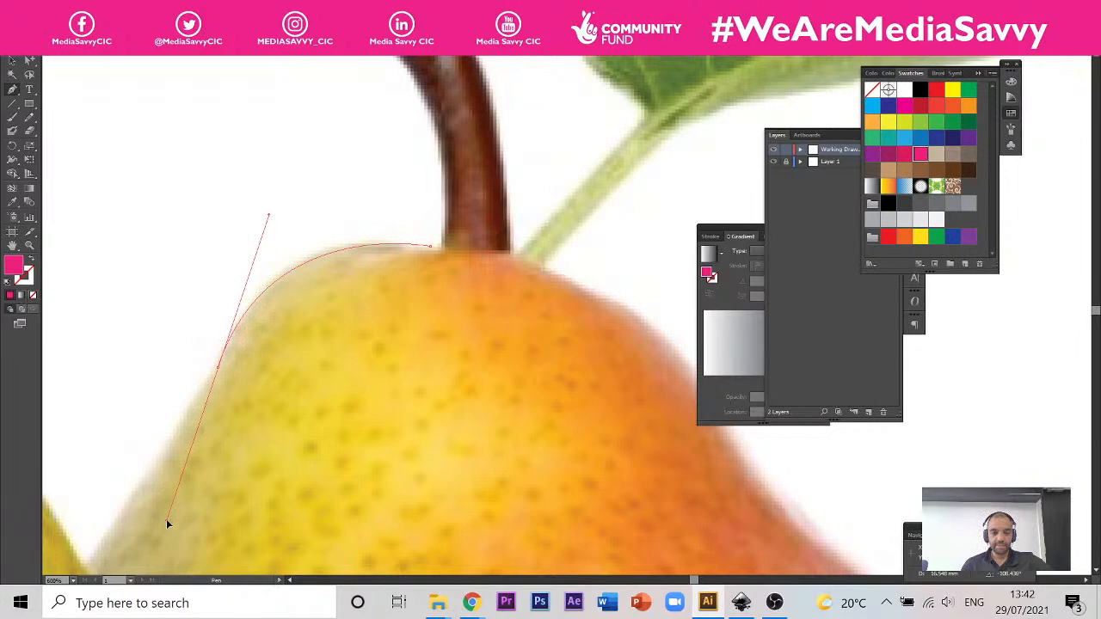
drag(169, 521, 168, 521)
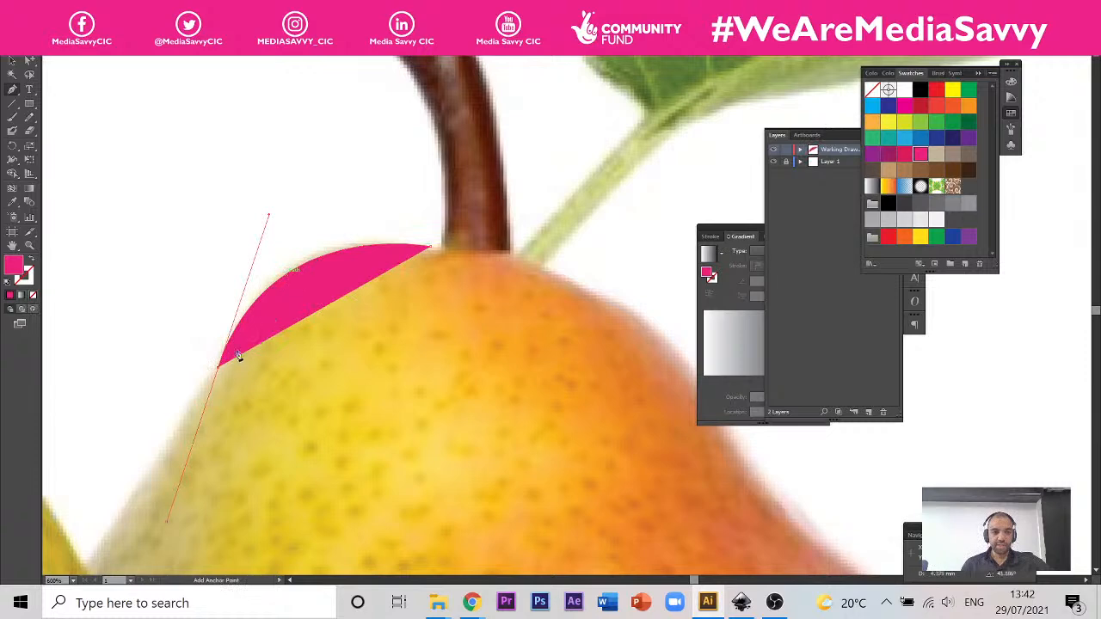
Step: Continue the Pen path from the upper left shoulder down to the notch where the whole pear meets the halved pear
scroll(318, 443, up, 3)
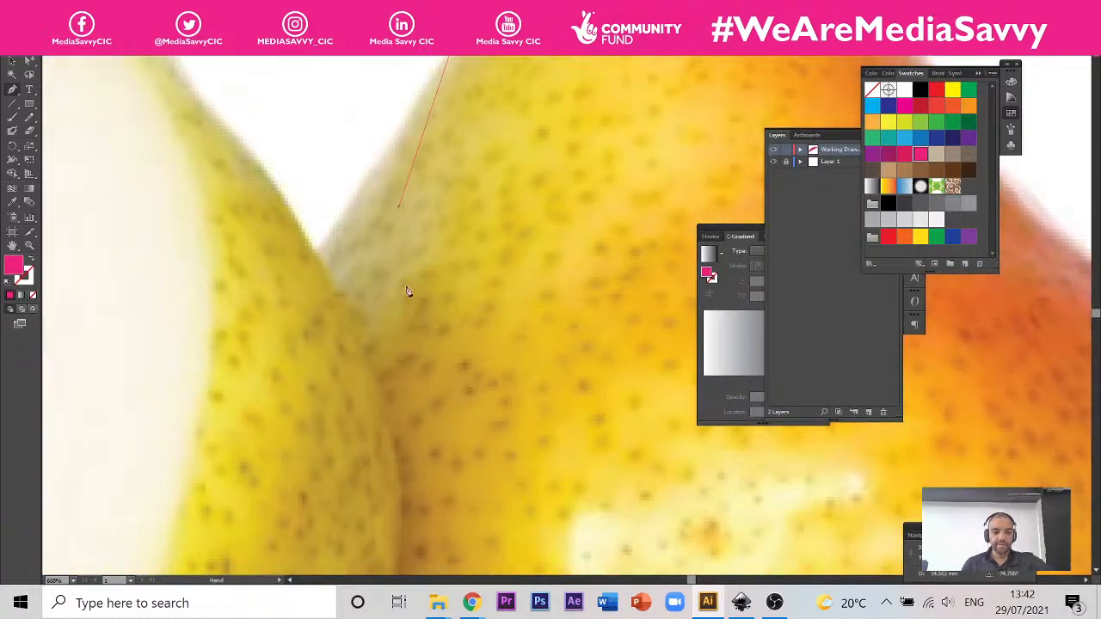
scroll(279, 342, down, 2)
scroll(426, 258, down, 3)
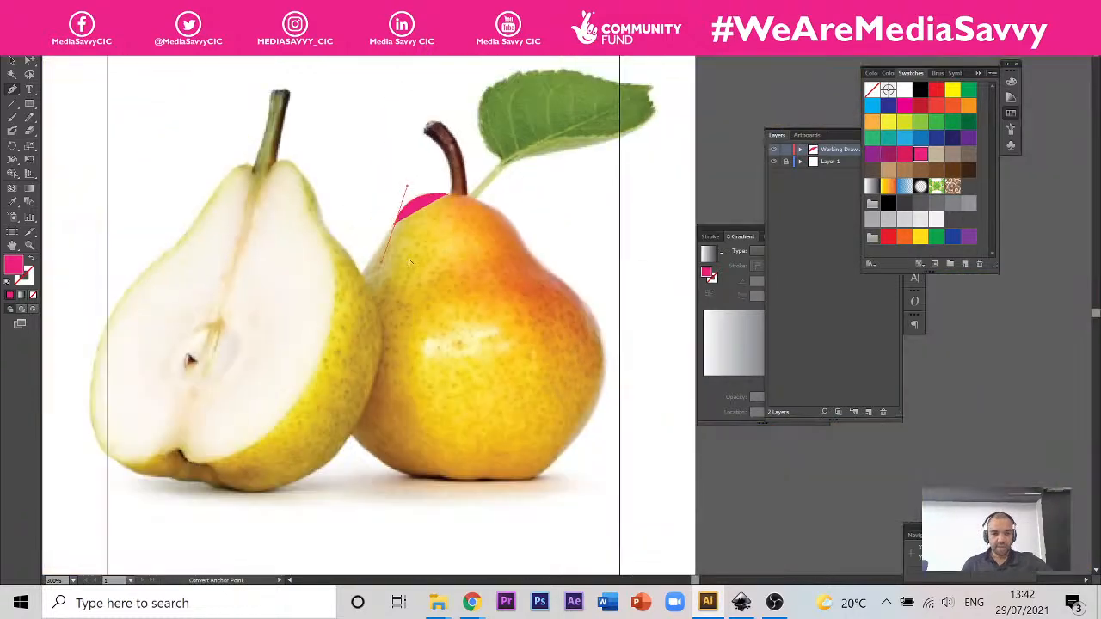
scroll(408, 284, up, 2)
click(351, 268)
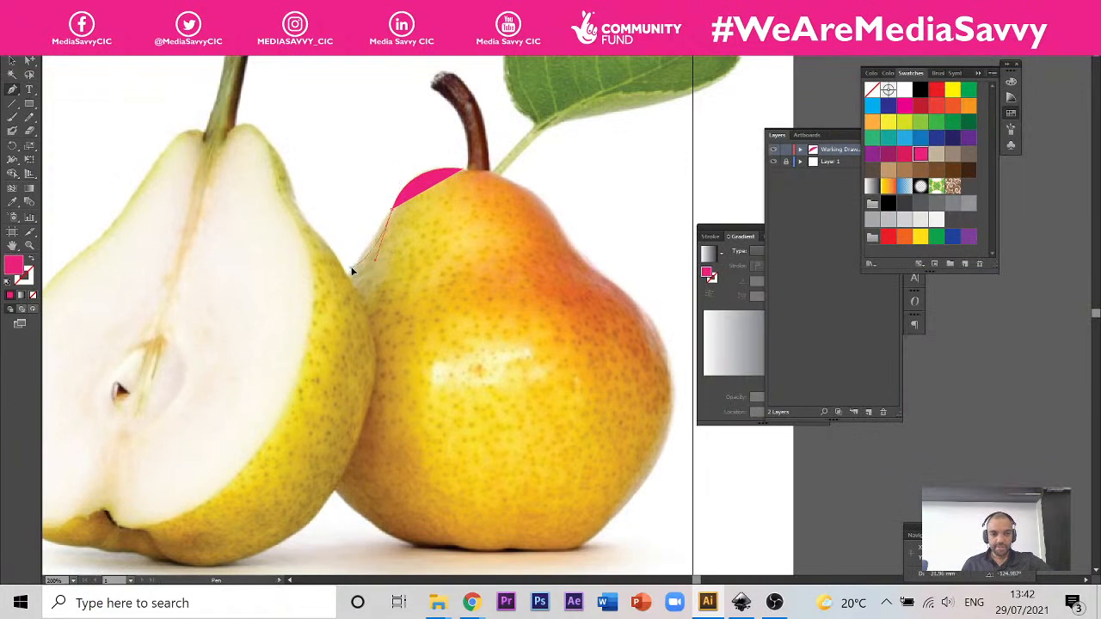
Step: Add a long curved Pen segment down the pear's left side to the lower point where the two pears meet
scroll(460, 404, down, 1)
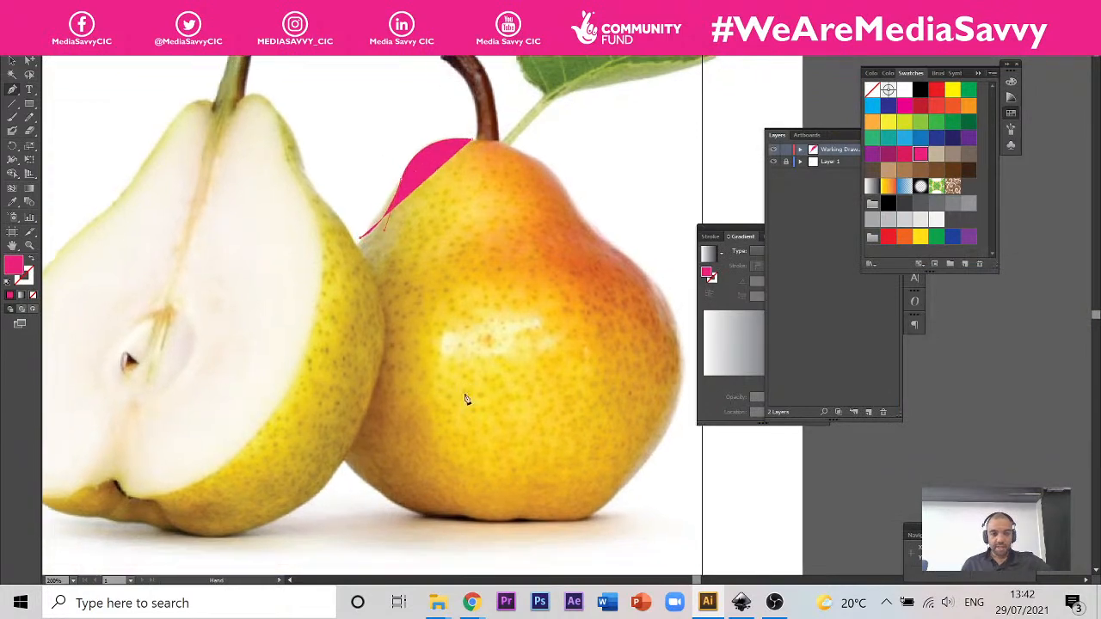
scroll(381, 219, up, 3)
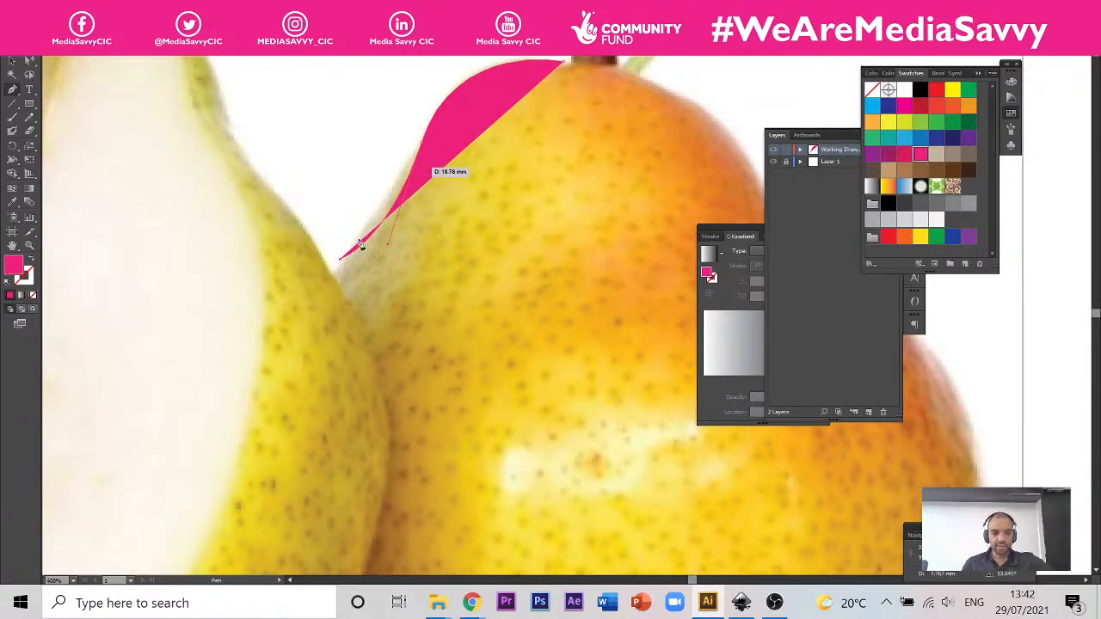
drag(491, 467, 470, 247)
scroll(438, 348, down, 1)
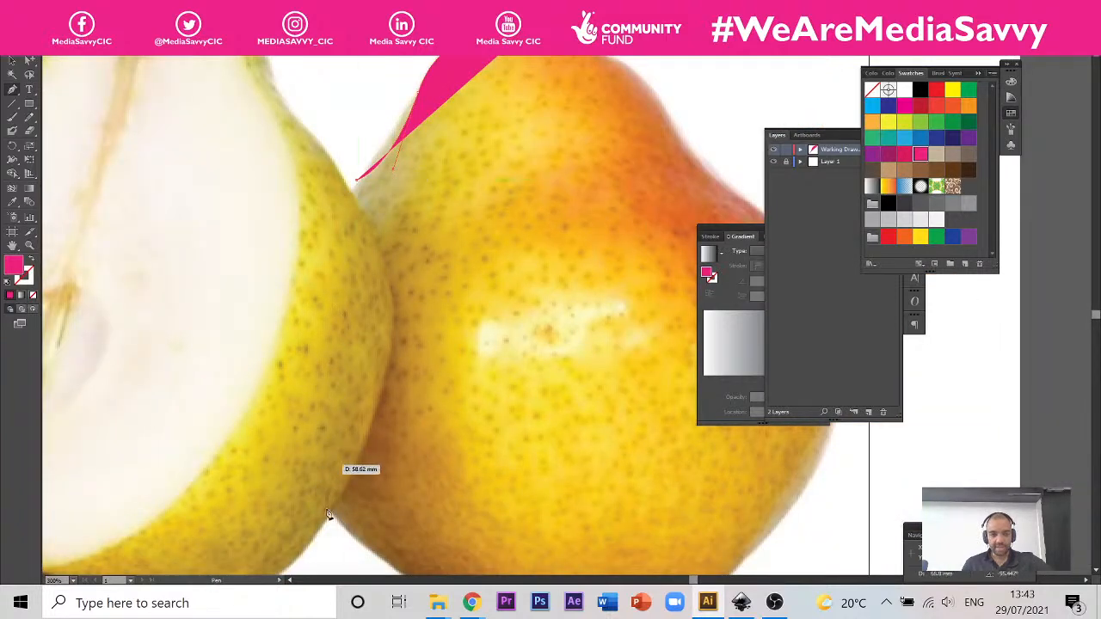
drag(336, 520, 436, 555)
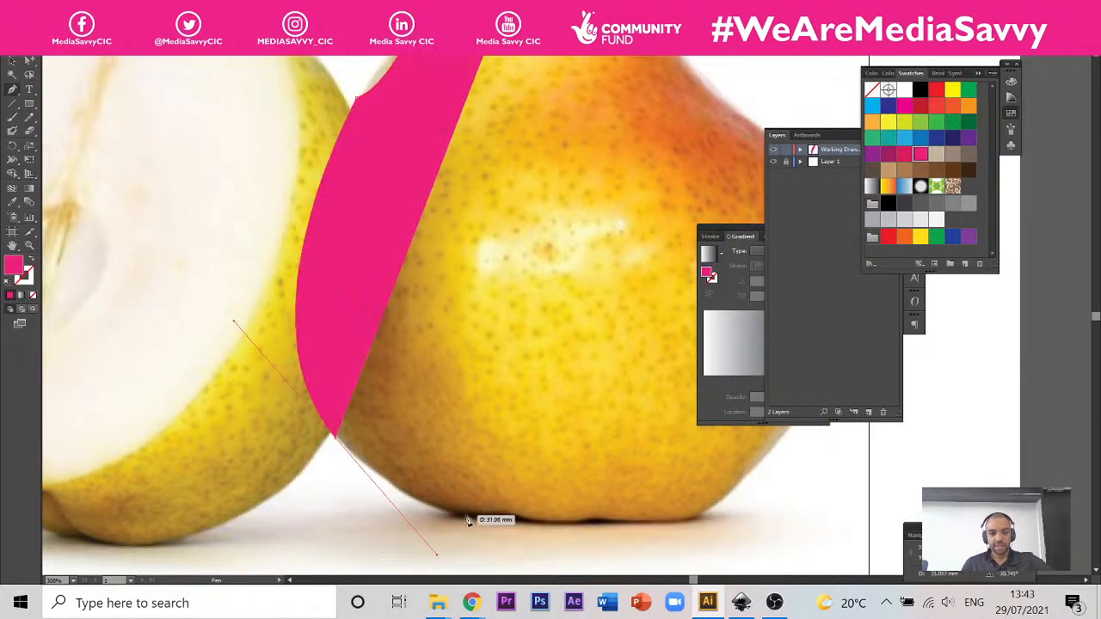
Step: Trace the pear's uneven base with short Pen segments from the lower left curve to the bottom right corner
click(465, 516)
drag(511, 522, 516, 527)
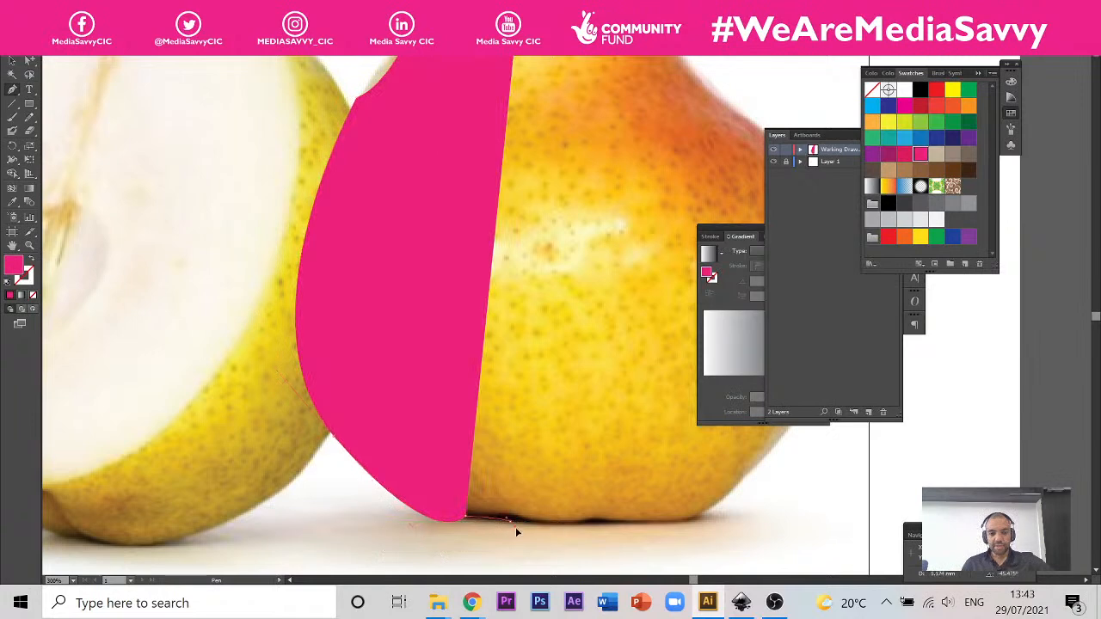
click(570, 530)
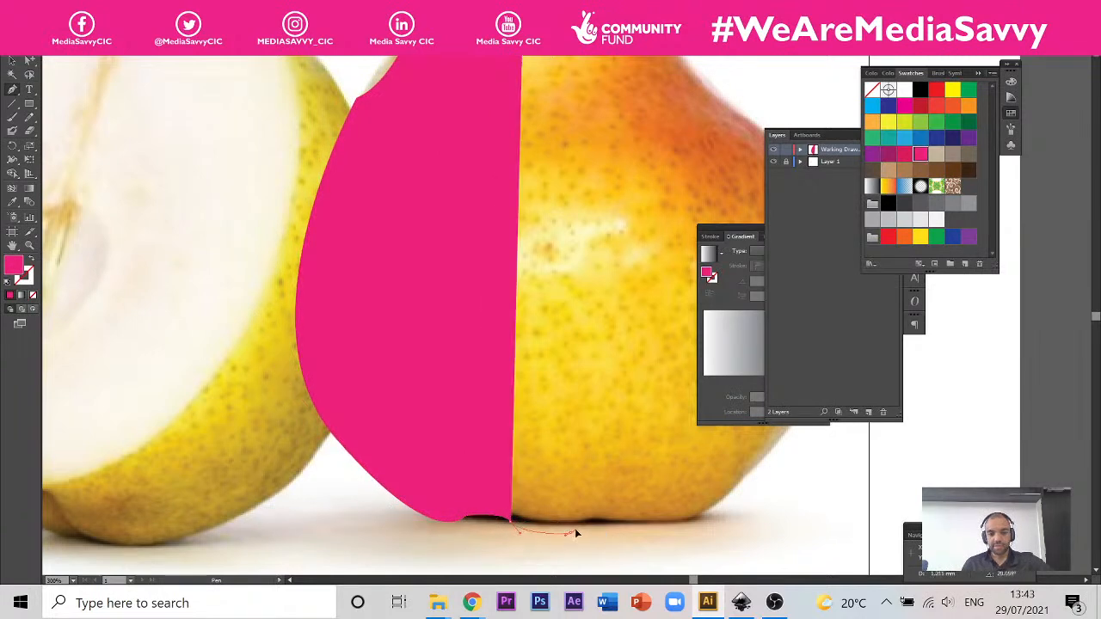
drag(604, 530, 611, 527)
click(607, 522)
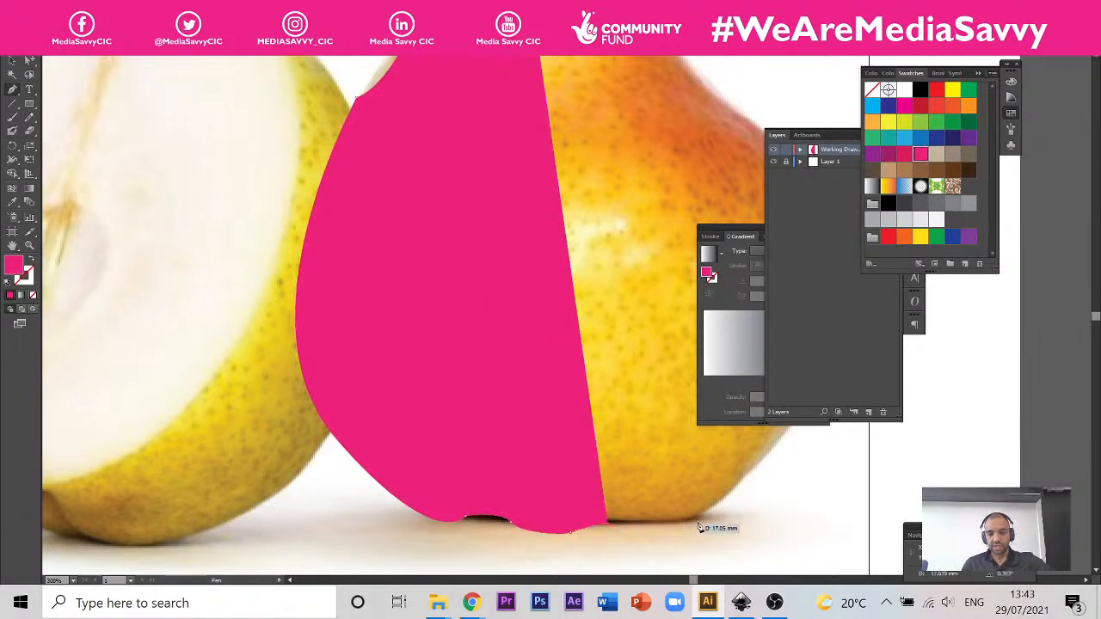
drag(718, 510, 718, 509)
Step: Trace up the pear's right side with curved Pen segments through the bulge and waist to the upper right shoulder
drag(679, 445, 521, 505)
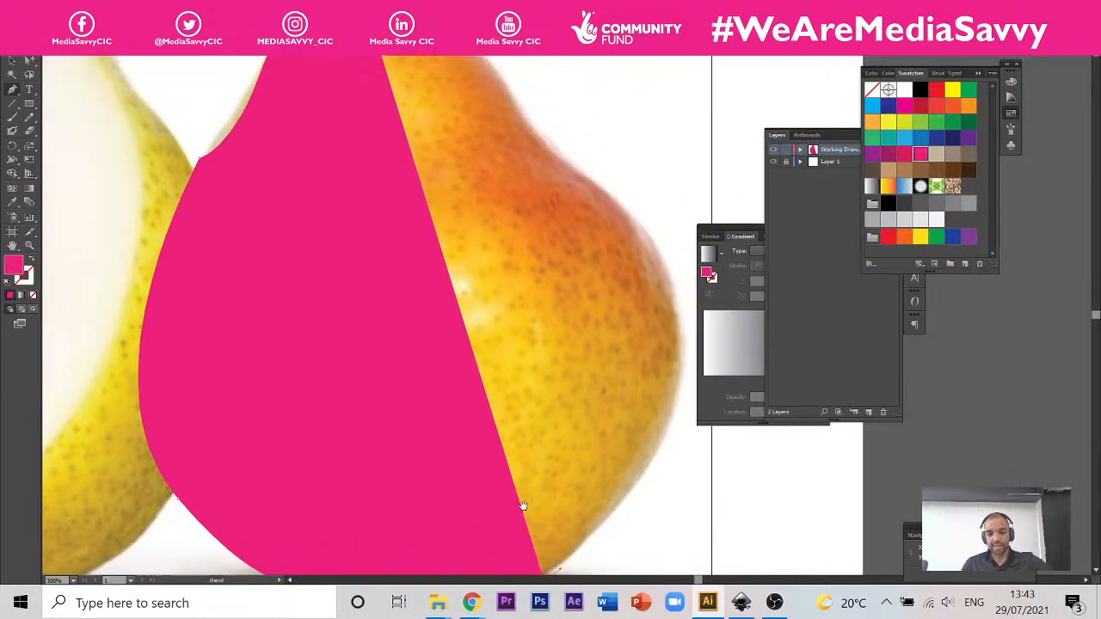
drag(677, 391, 562, 328)
key(space)
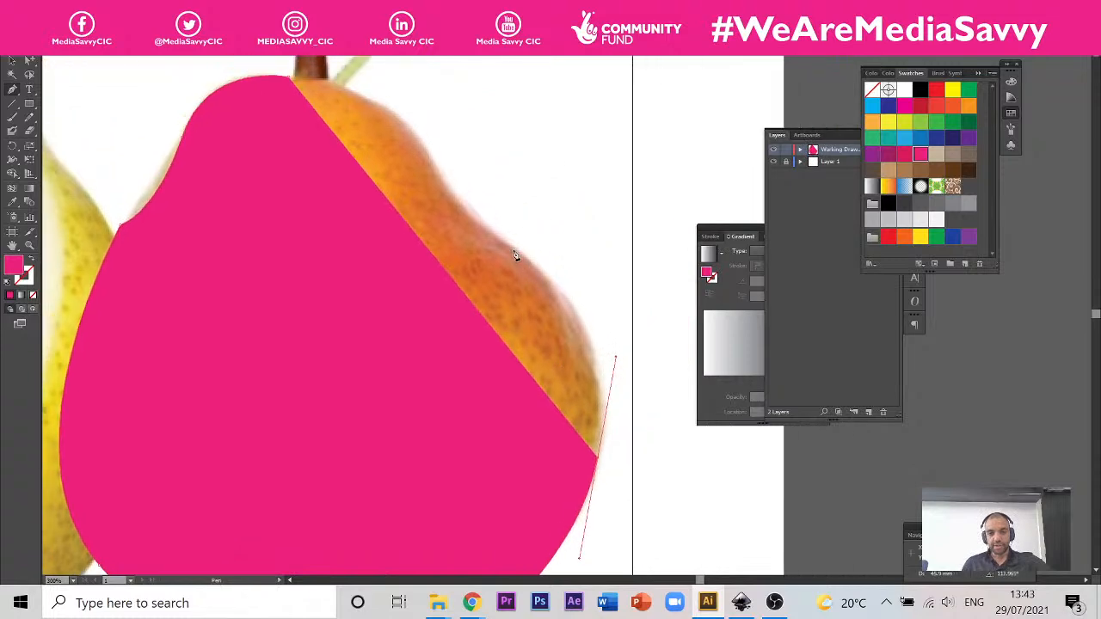
drag(511, 246, 462, 225)
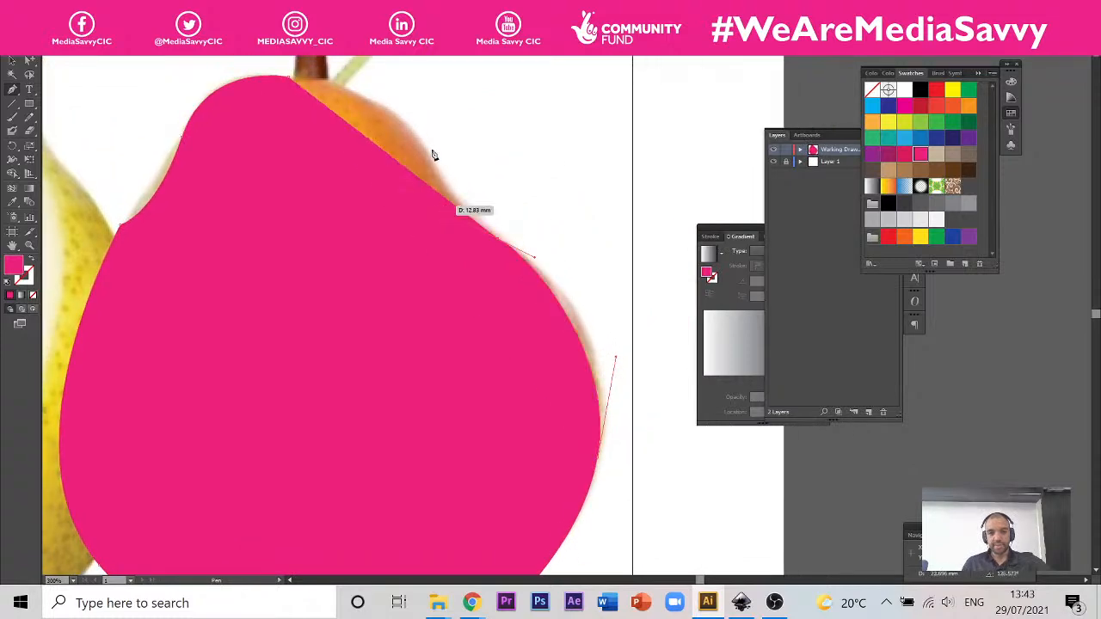
click(435, 149)
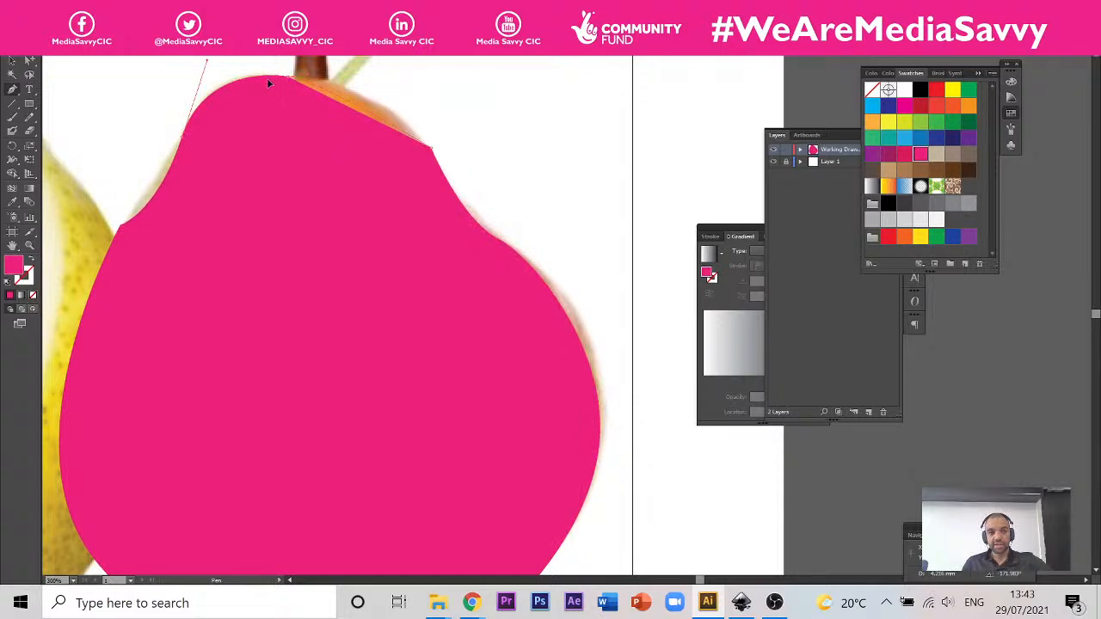
Step: Close the pear path at its starting anchor beside the stem with a smooth curve over the upper right shoulder
drag(245, 85, 169, 83)
scroll(504, 221, down, 2)
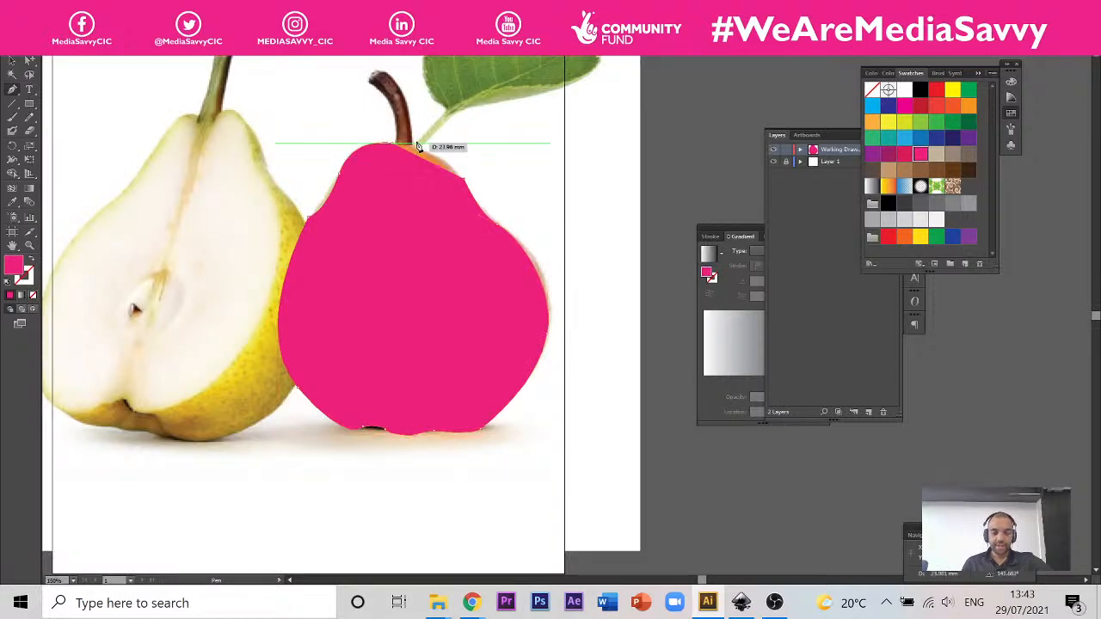
scroll(415, 144, up, 1)
scroll(415, 145, up, 2)
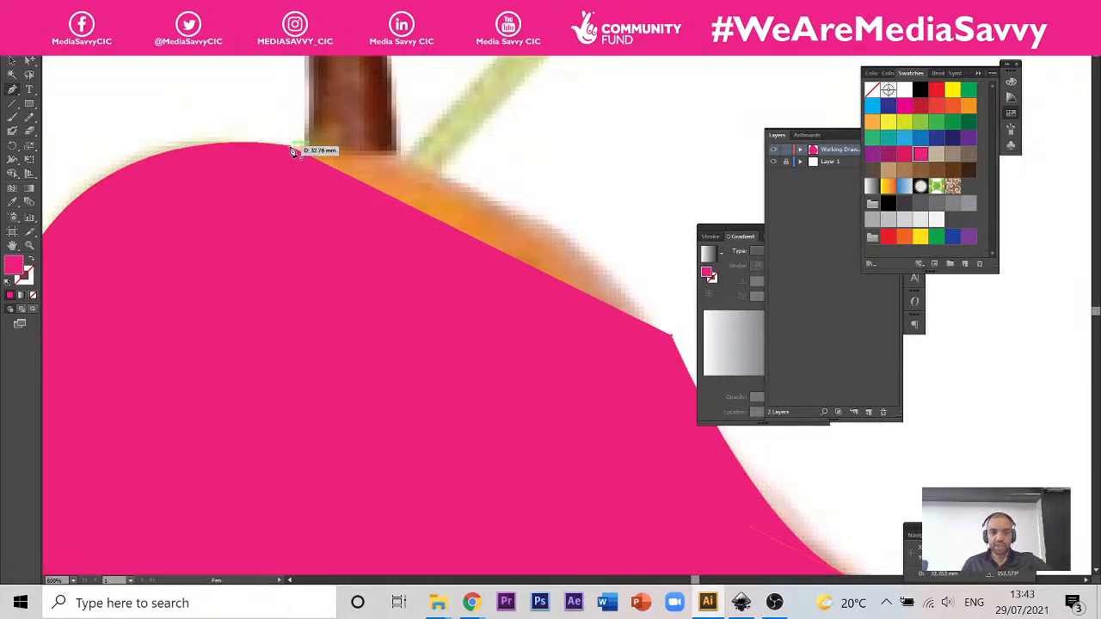
drag(291, 149, 211, 178)
scroll(240, 219, down, 3)
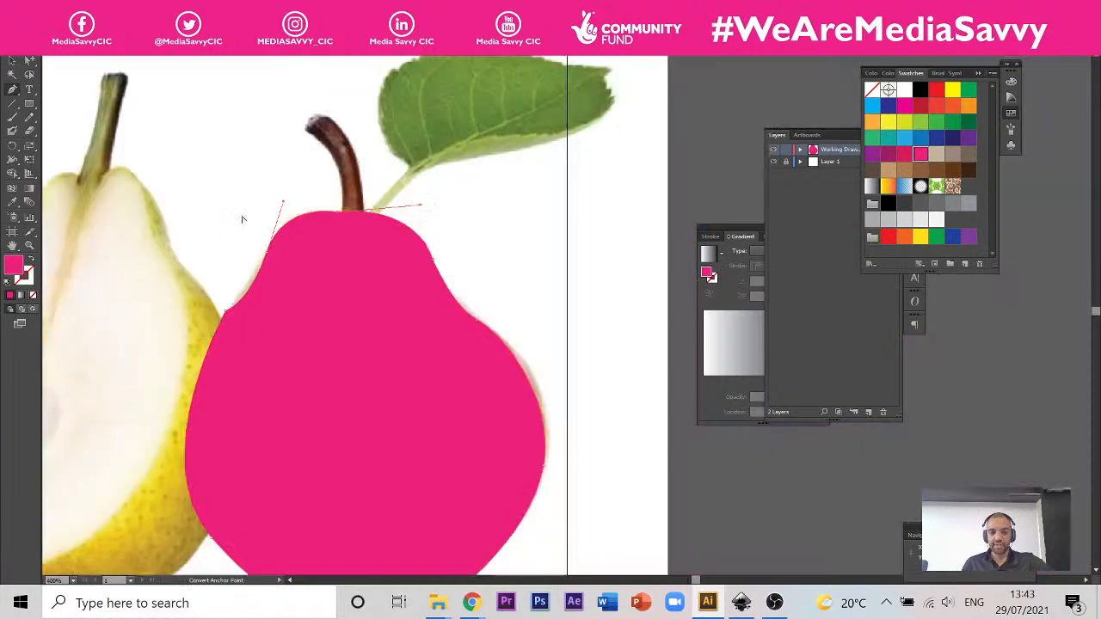
Step: With the Direct Selection tool, pull the left shoulder anchor's lower handle outward to reshape the edge above the notch
scroll(264, 321, up, 6)
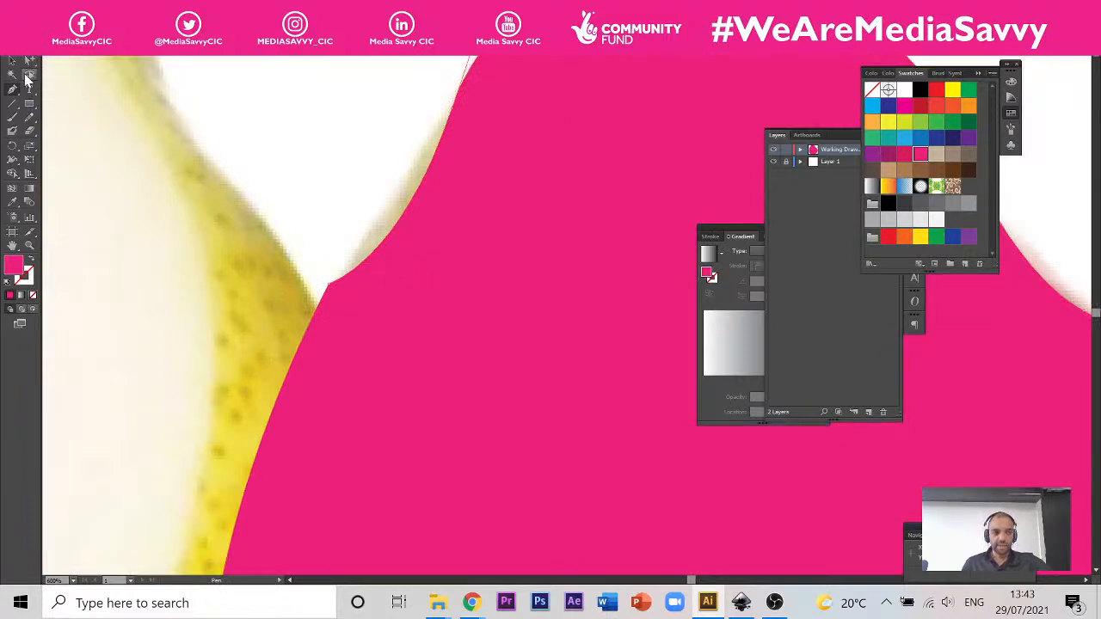
click(28, 65)
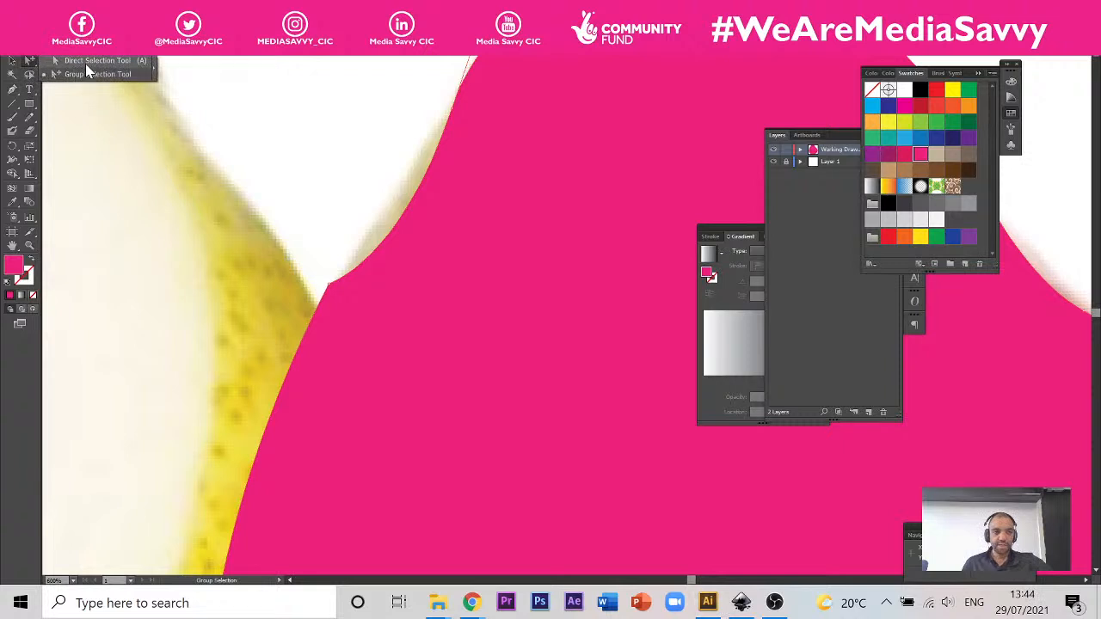
click(85, 62)
click(27, 64)
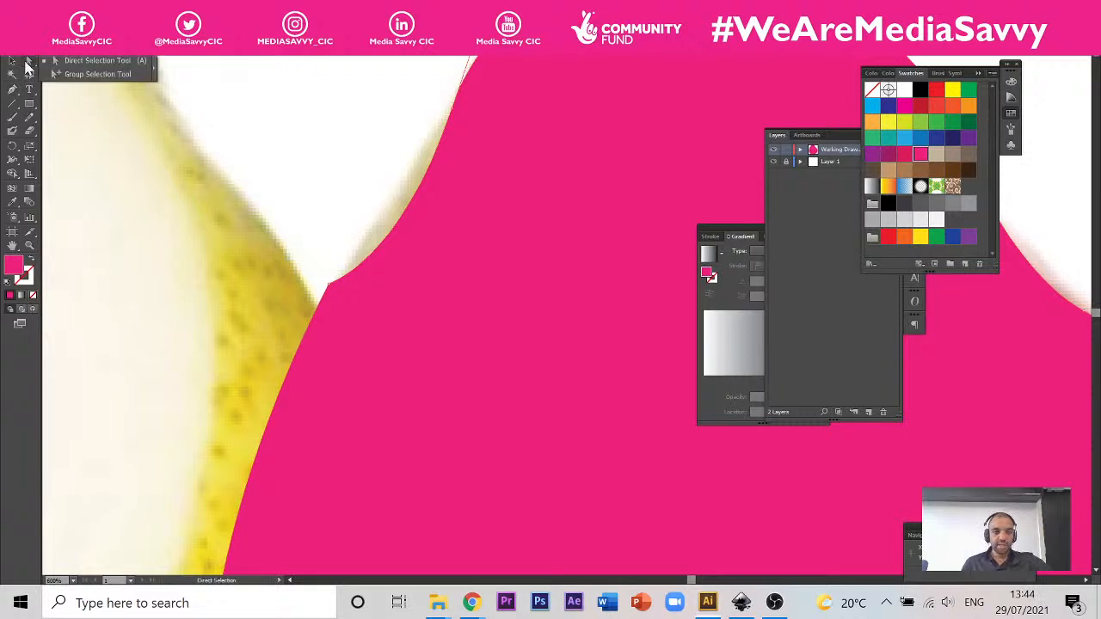
click(89, 65)
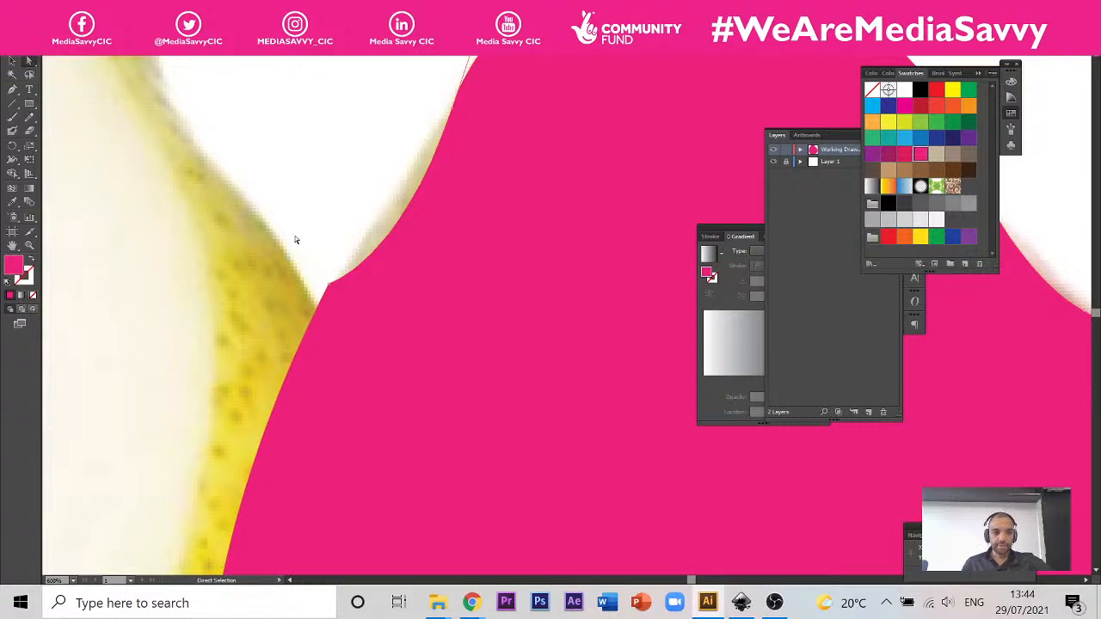
click(329, 287)
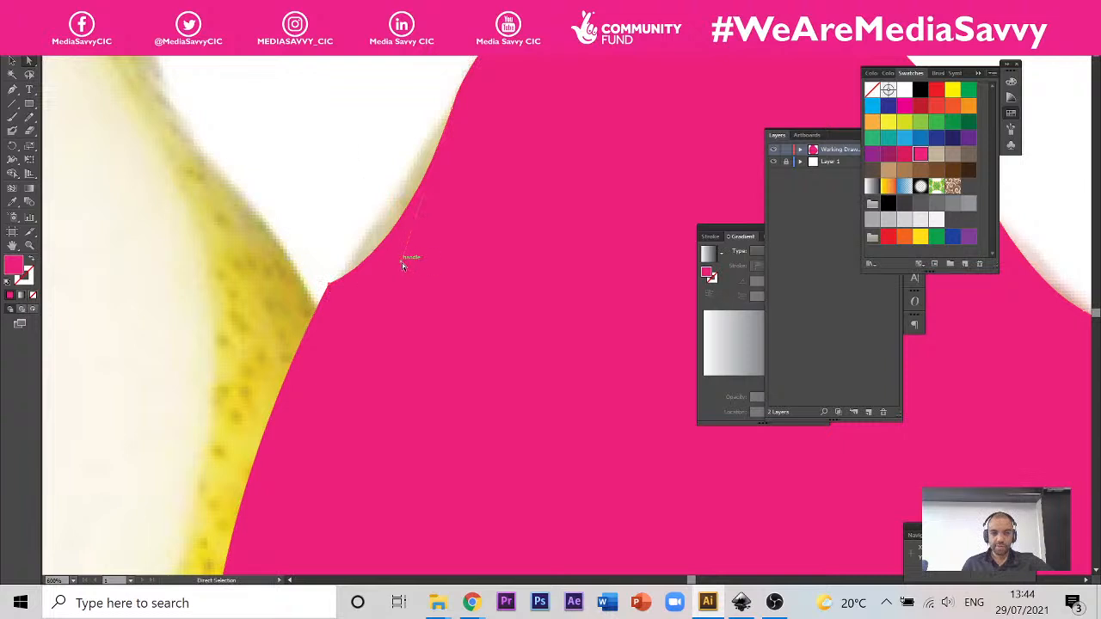
drag(402, 263, 359, 220)
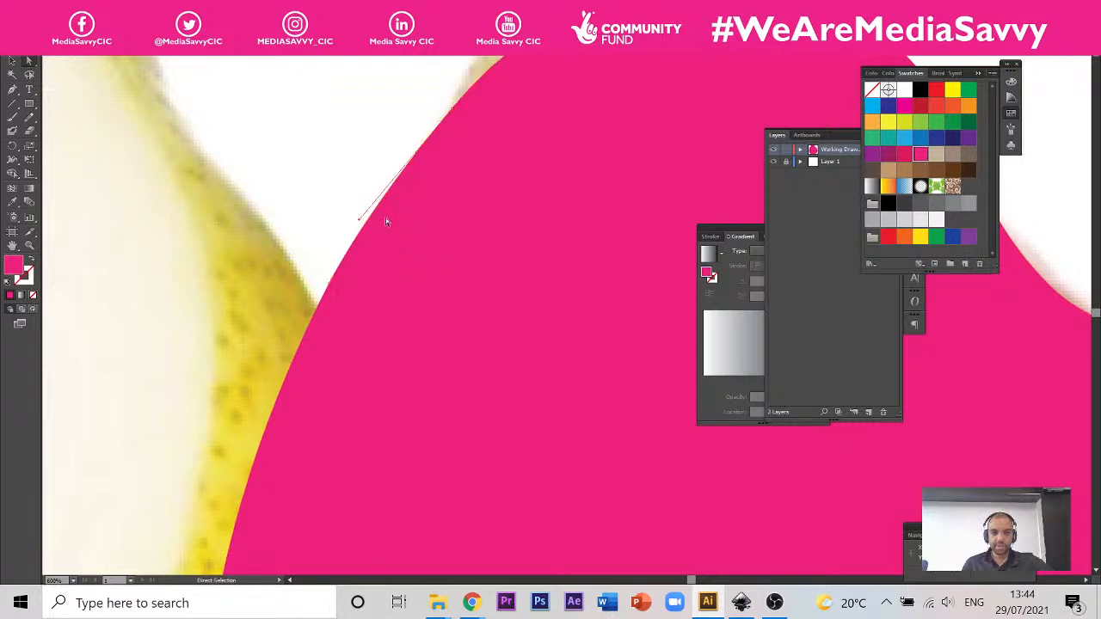
Step: Move the top anchor point beside the stem slightly left along the pear's upper edge
drag(418, 121, 322, 263)
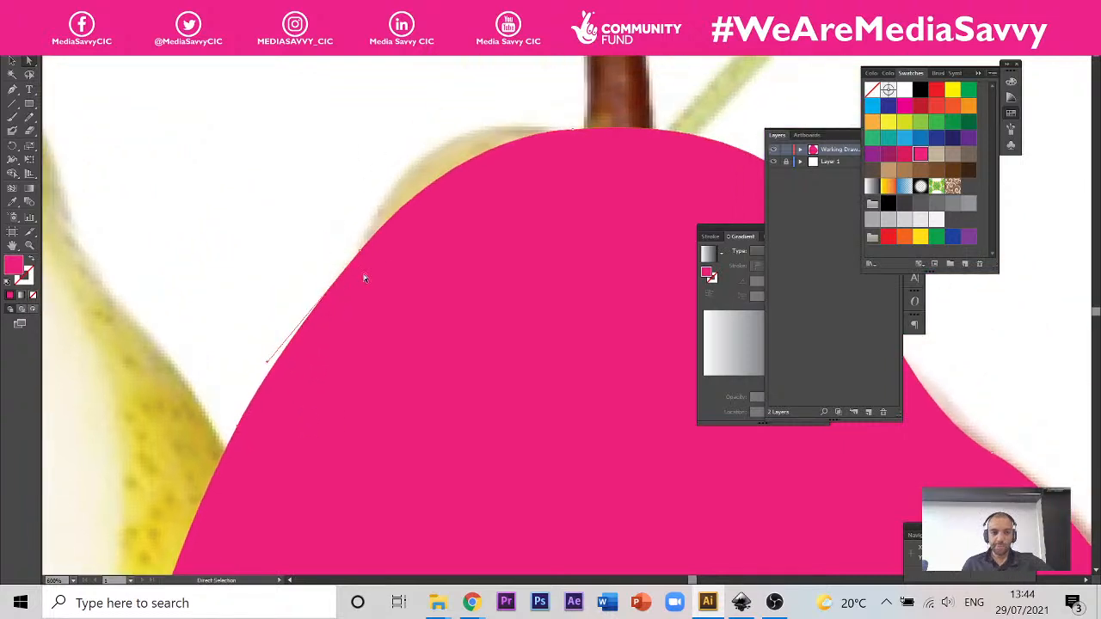
drag(619, 129, 553, 130)
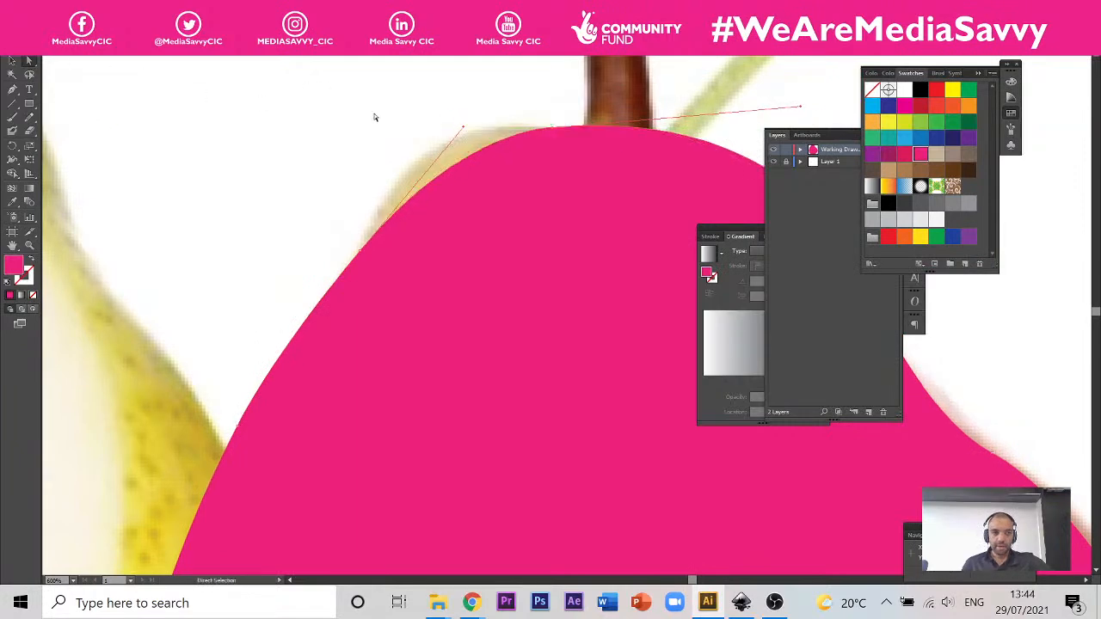
drag(346, 324, 403, 199)
drag(314, 434, 342, 223)
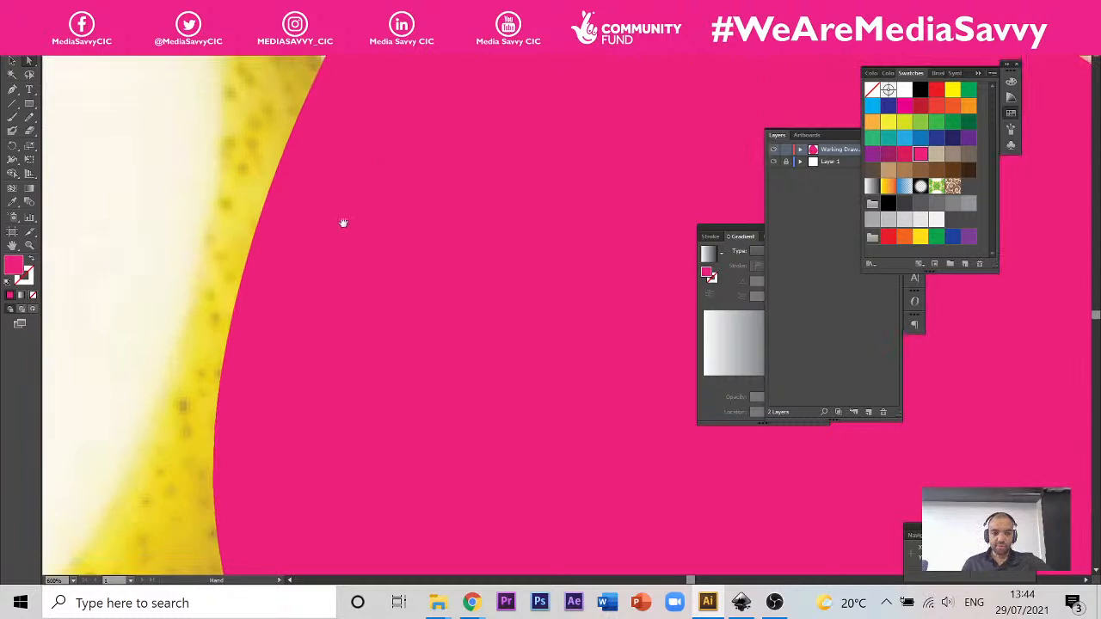
scroll(220, 361, down, 4)
scroll(243, 383, up, 2)
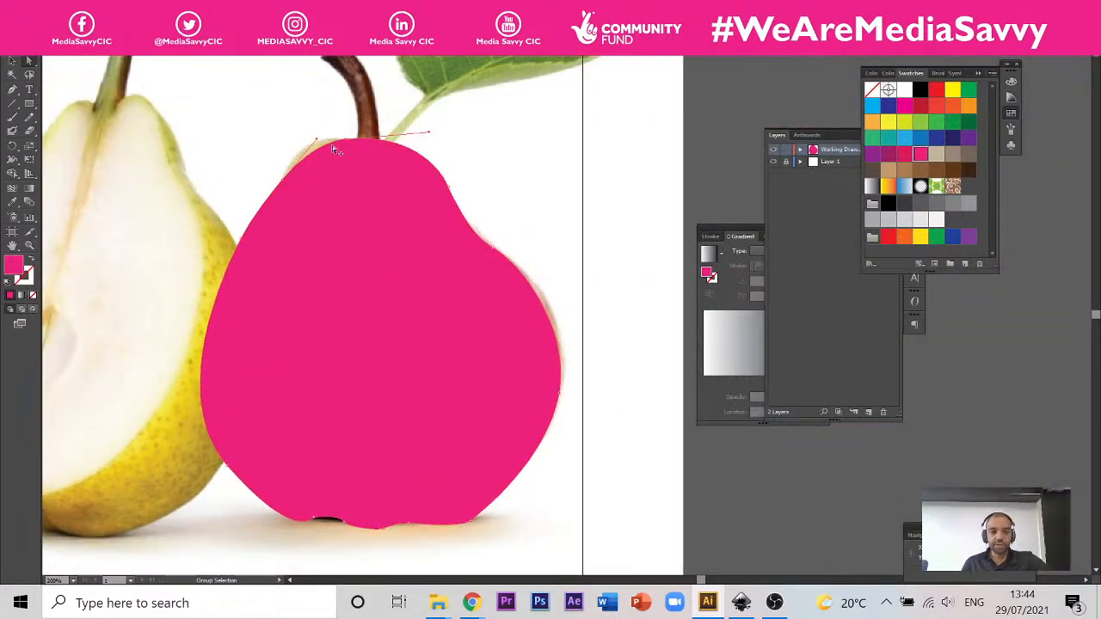
Step: Add an anchor point on the upper left shoulder curve and move it out to the photographed pear's edge
scroll(331, 138, up, 3)
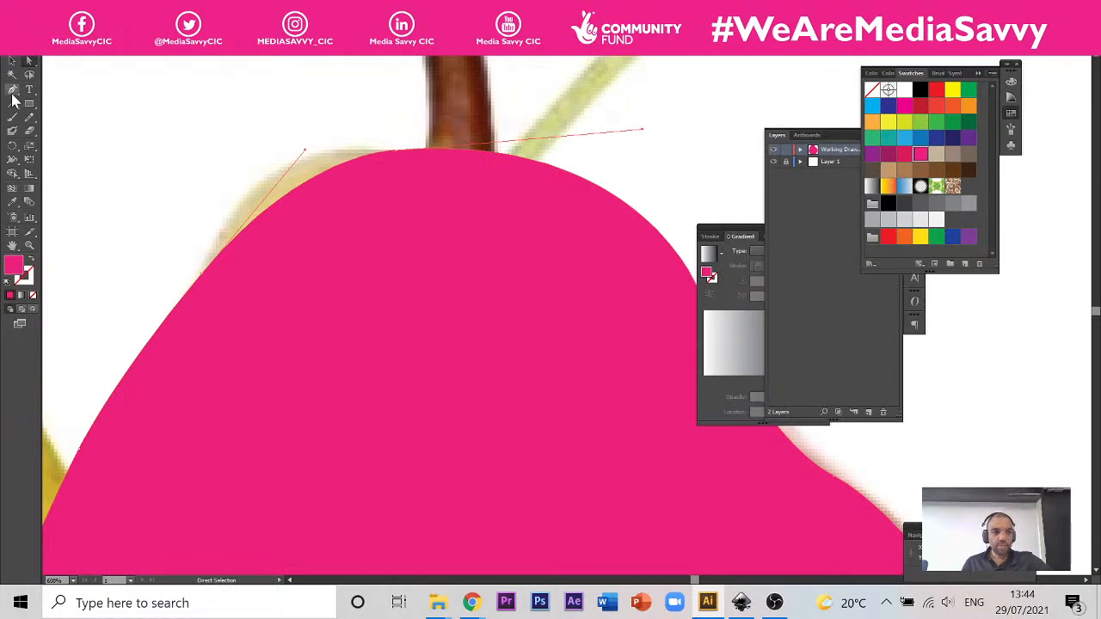
click(12, 91)
scroll(315, 194, up, 2)
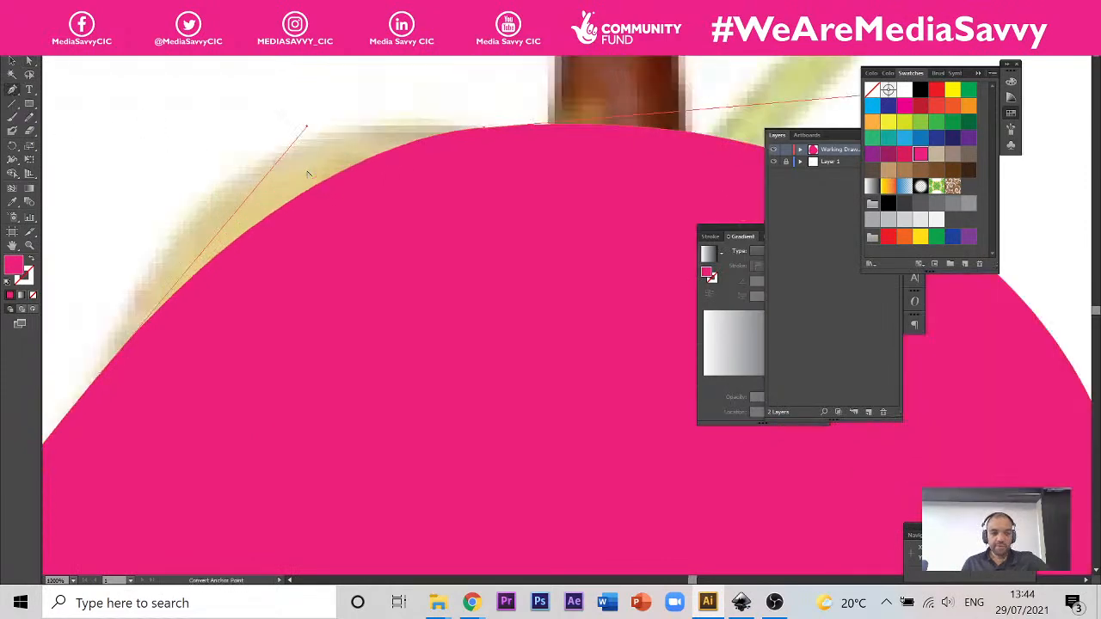
click(301, 199)
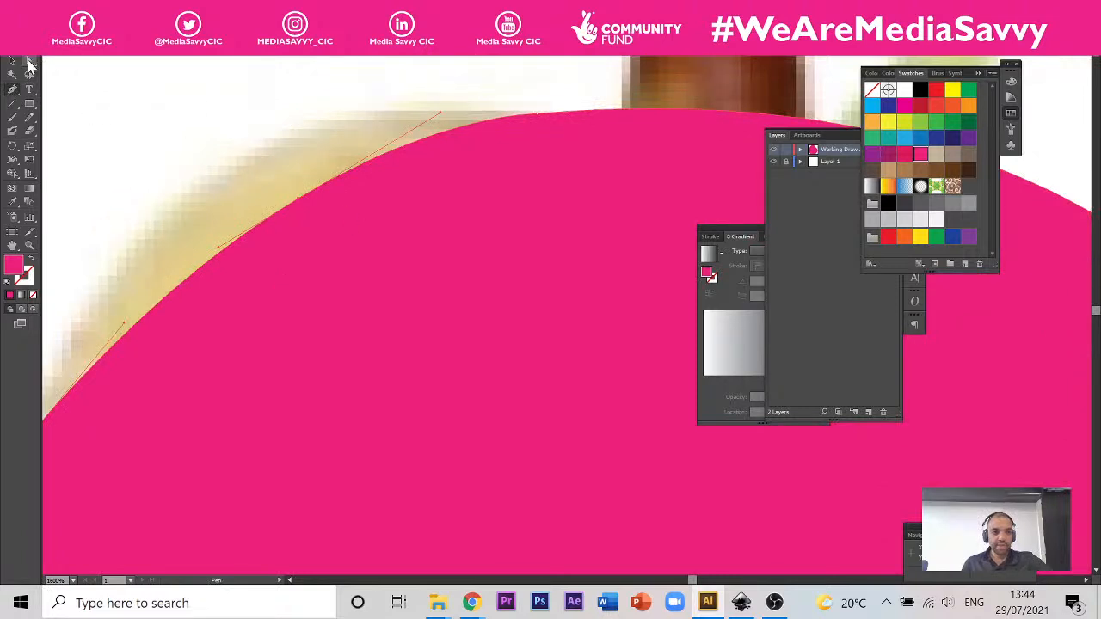
click(29, 61)
drag(301, 201, 247, 163)
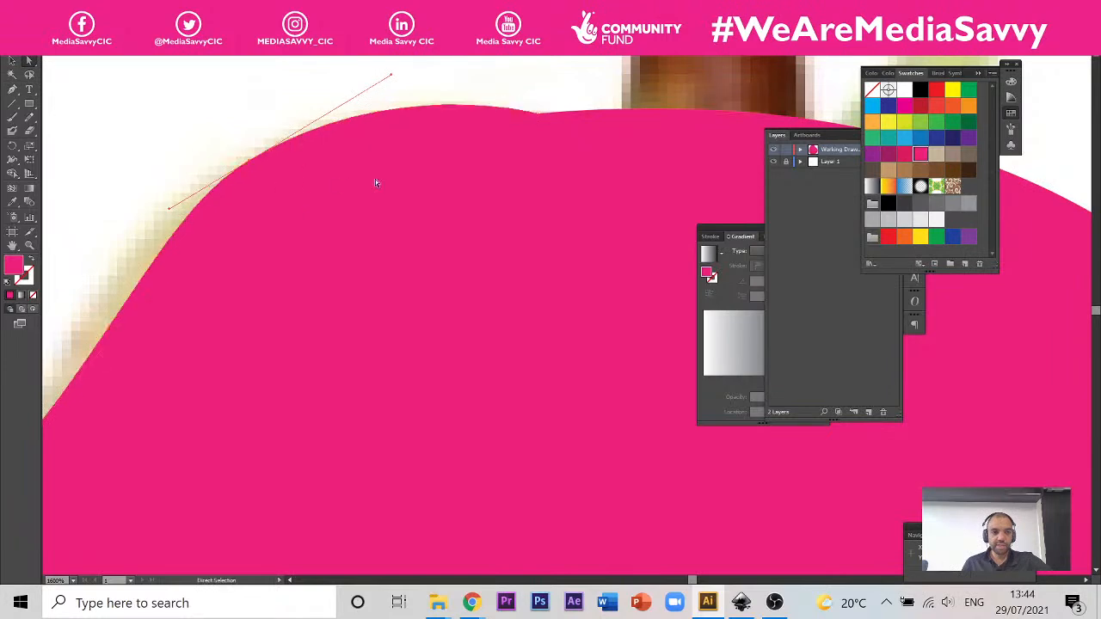
Step: Lengthen the new shoulder anchor's lower handle down and outward so the curve follows the pear's upper left edge
scroll(521, 180, down, 3)
key(space)
drag(527, 197, 344, 239)
key(space)
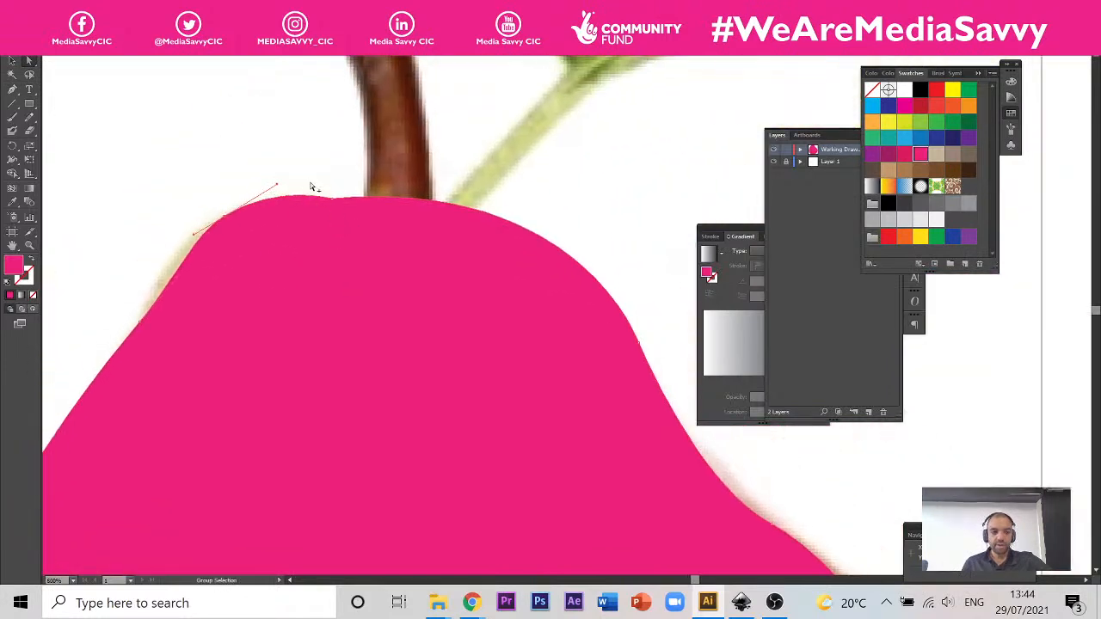
scroll(310, 182, up, 2)
key(space)
drag(233, 267, 424, 245)
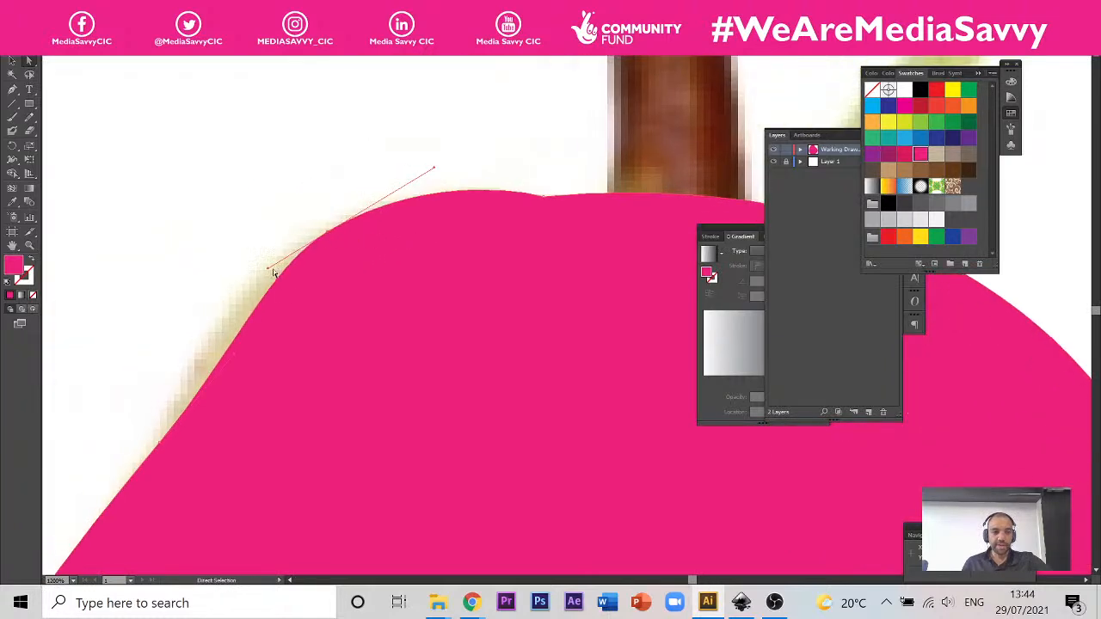
drag(268, 270, 269, 270)
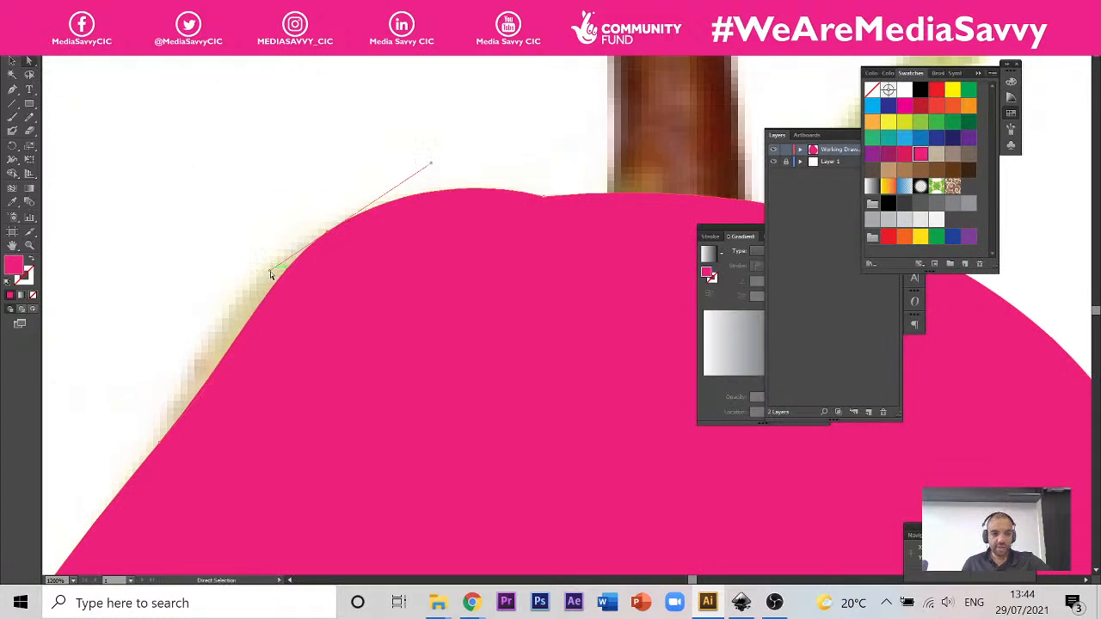
drag(269, 272, 200, 305)
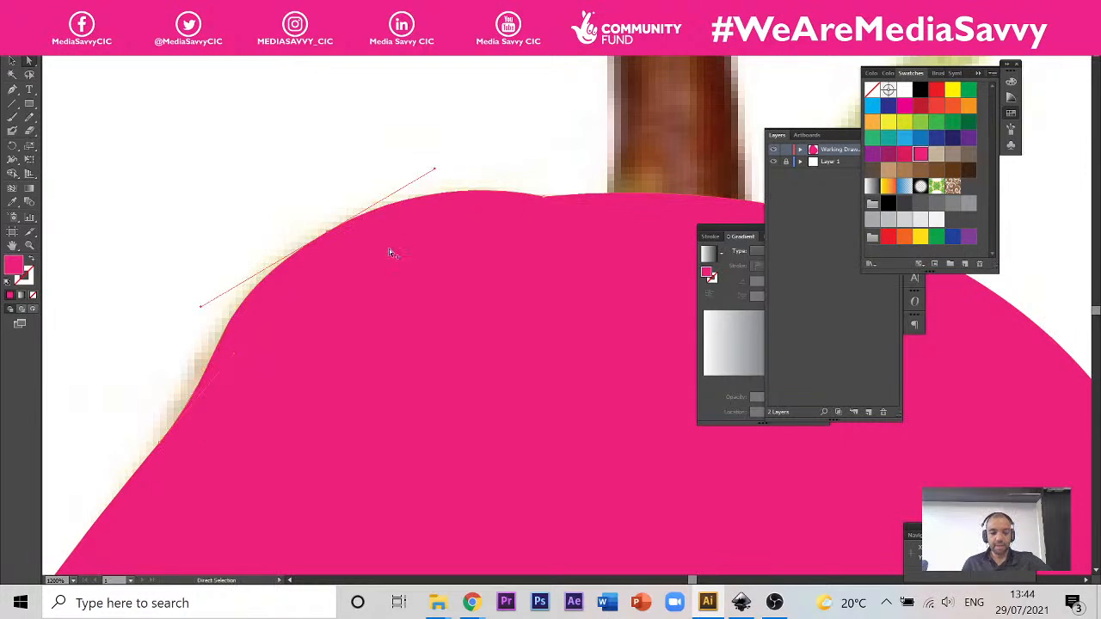
Step: Hide the pear drawing layer to examine the photo's colours and shading underneath, and show the layer again
key(ctrl+1)
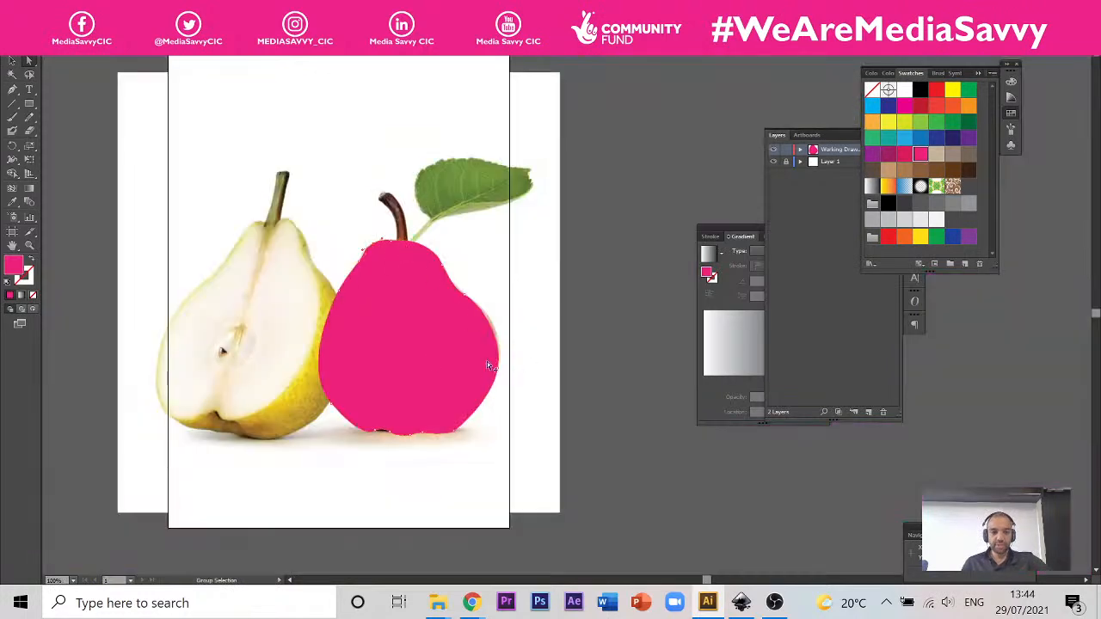
scroll(435, 354, up, 1)
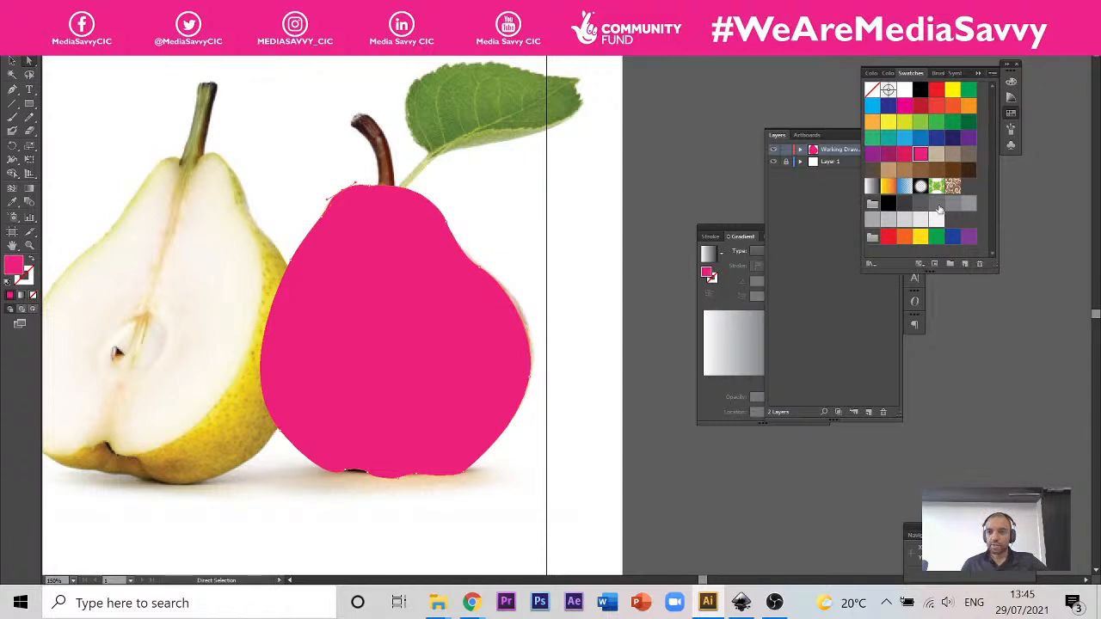
click(978, 74)
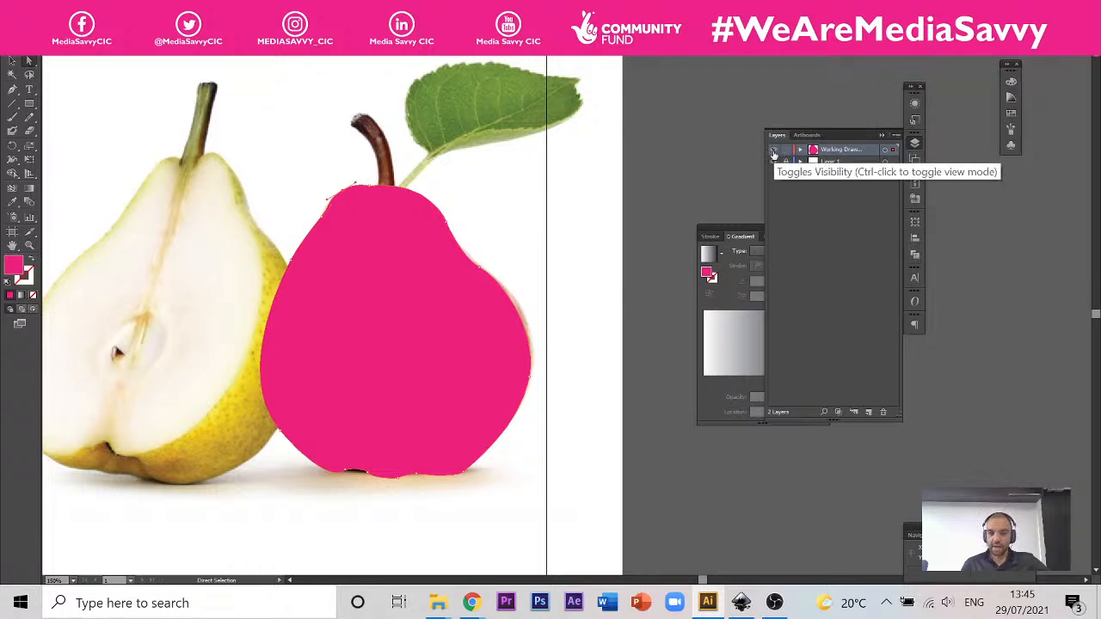
click(773, 150)
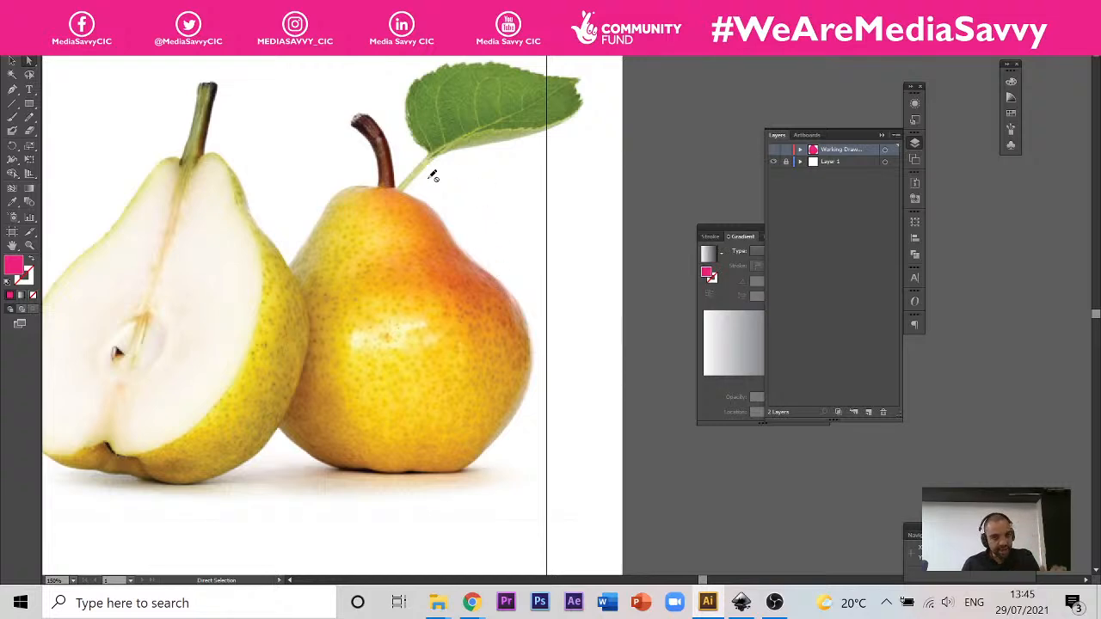
click(773, 150)
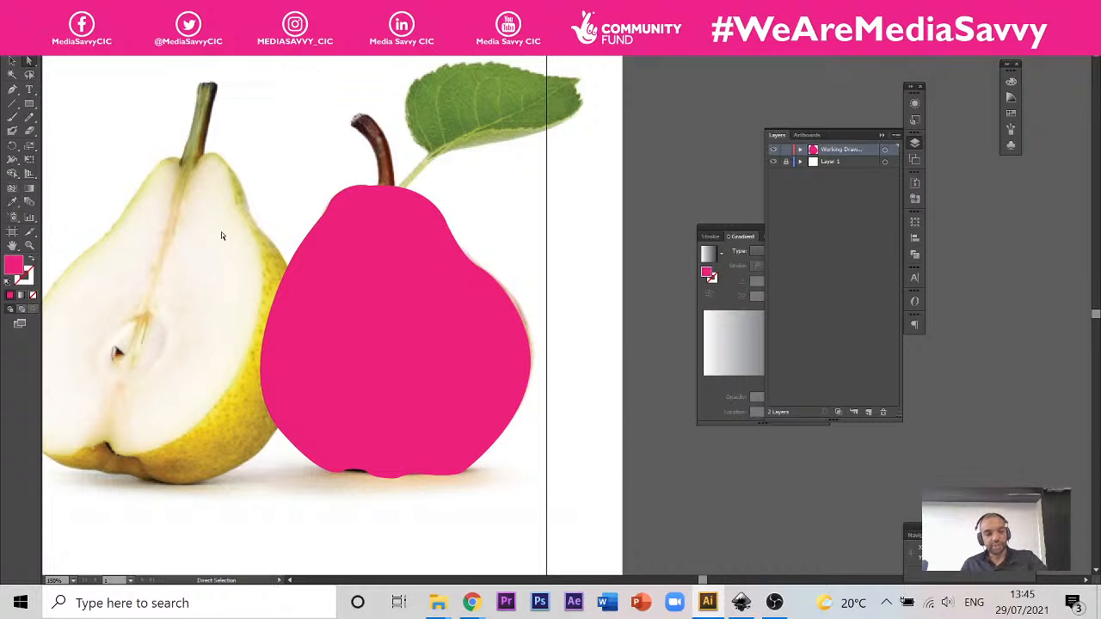
Step: With the Mesh tool, add lengthwise mesh lines down the pear from its upper left shoulder and top edge
click(12, 187)
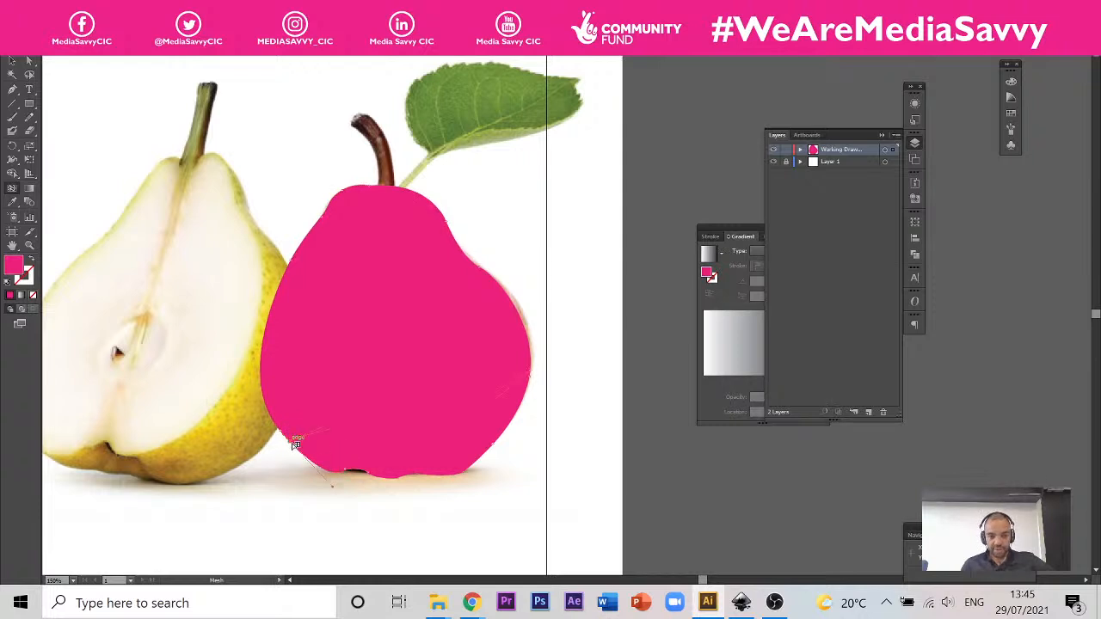
scroll(344, 454, up, 2)
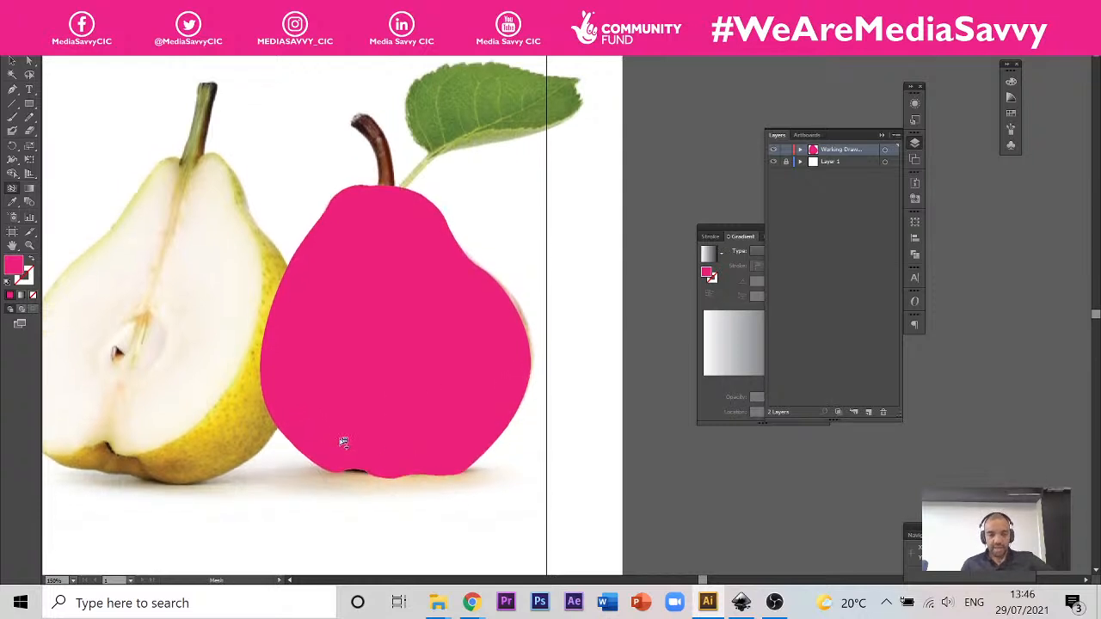
scroll(326, 475, up, 1)
scroll(325, 478, up, 1)
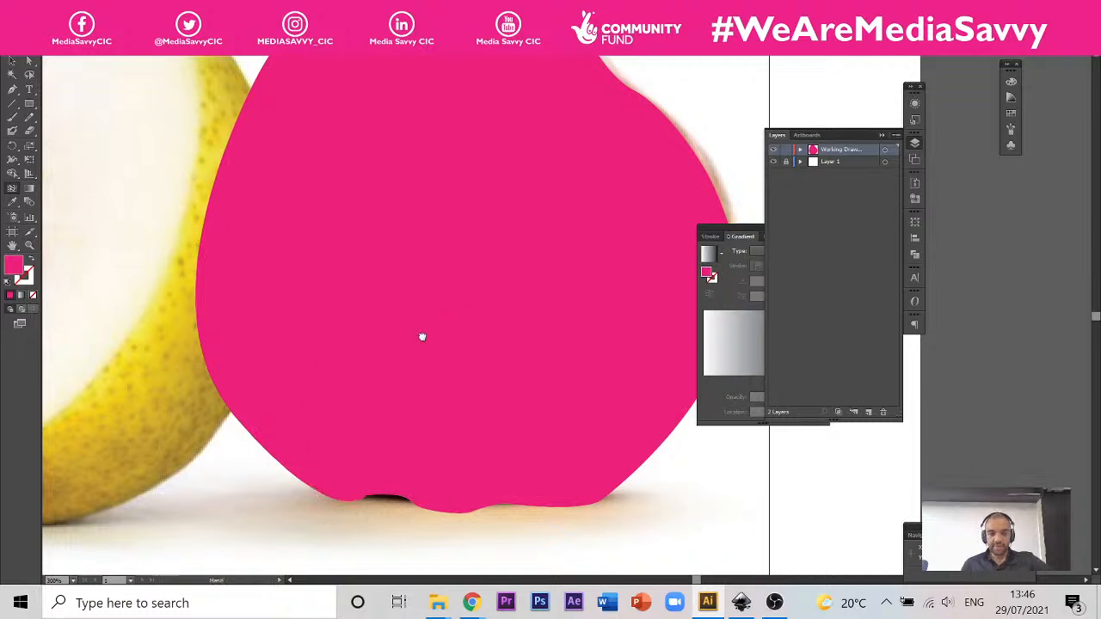
drag(422, 336, 402, 506)
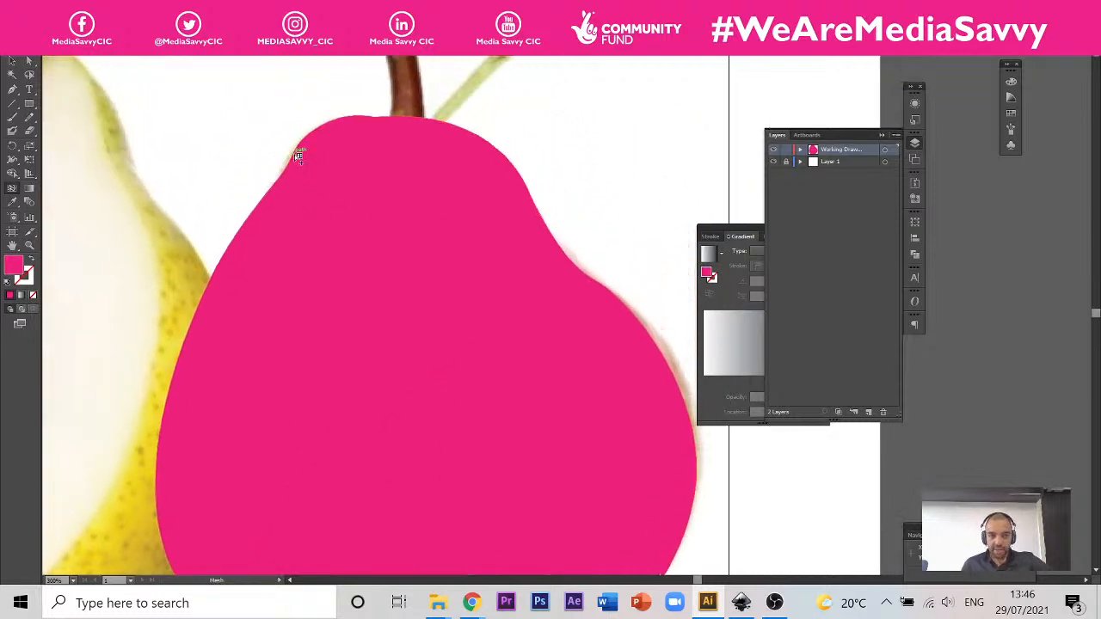
click(305, 171)
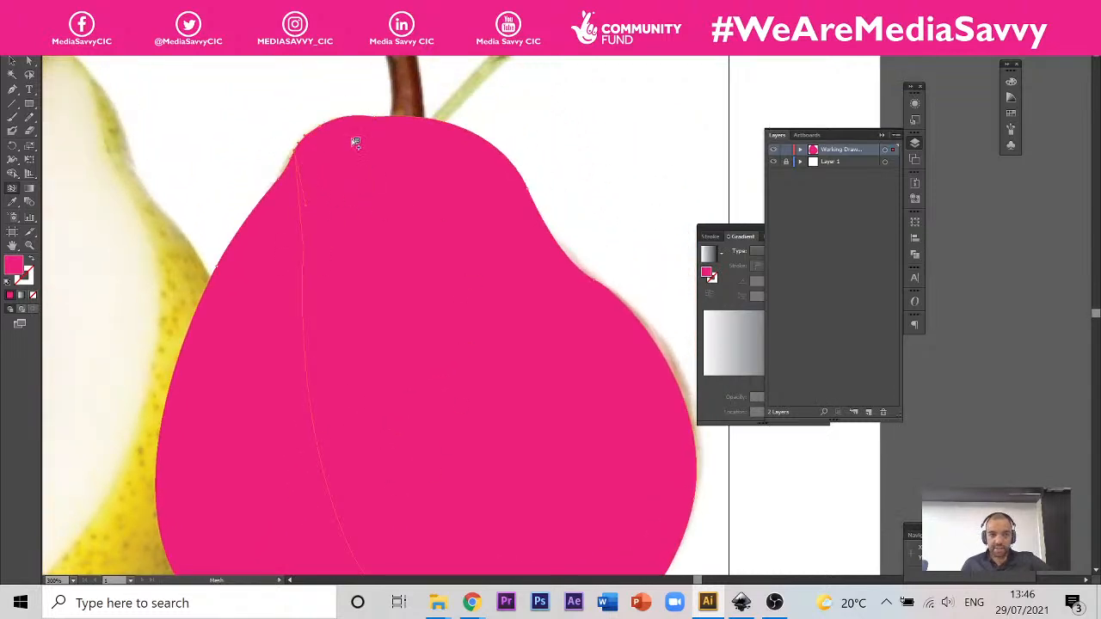
click(431, 121)
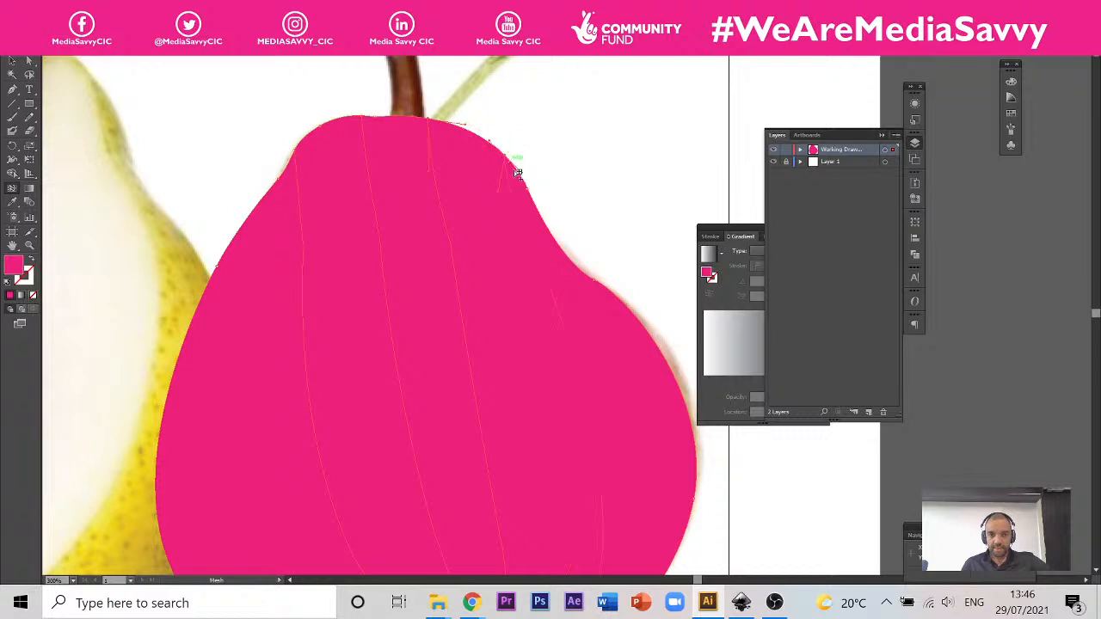
Step: Add mesh lines across the pear from points spaced down its right edge, from the neck to the lower curve
click(583, 271)
click(614, 295)
click(653, 342)
drag(642, 388, 577, 295)
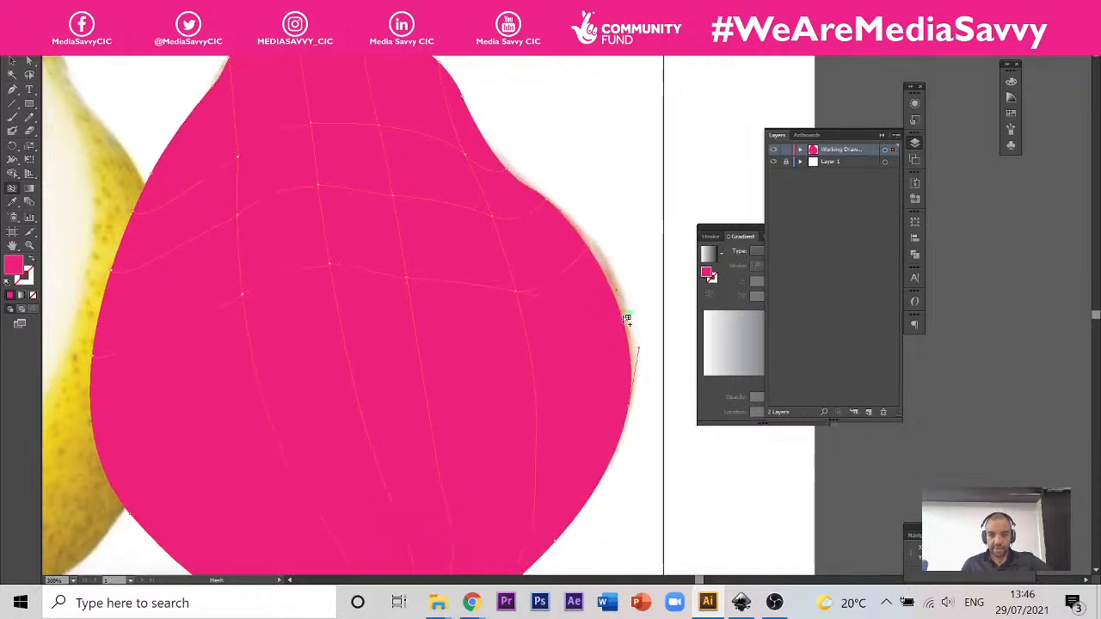
click(625, 318)
drag(608, 452, 608, 376)
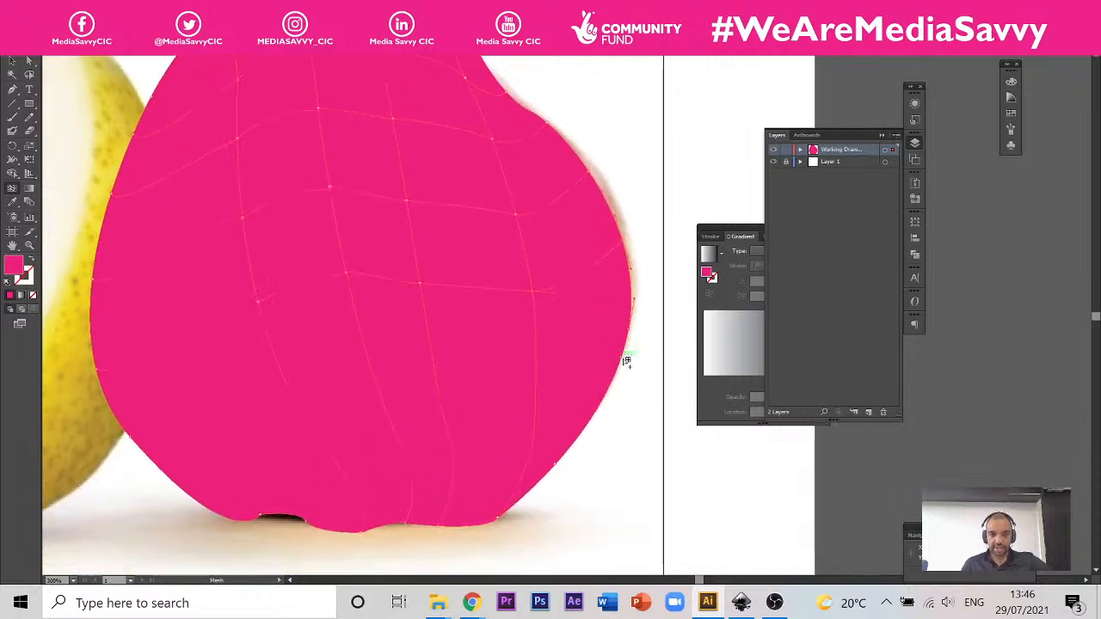
click(608, 397)
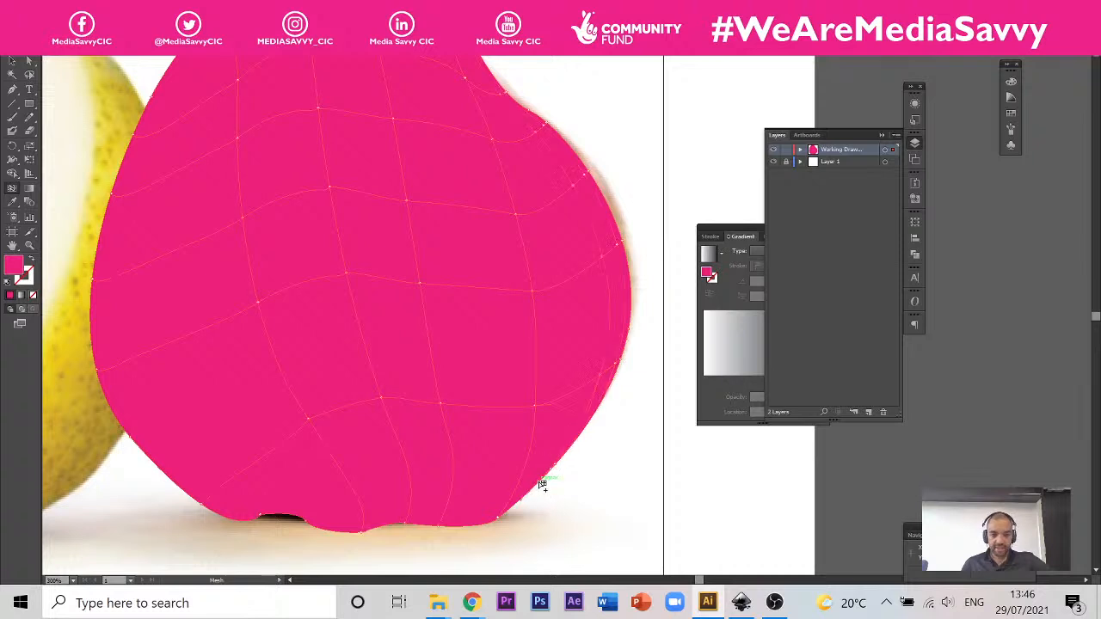
key(a)
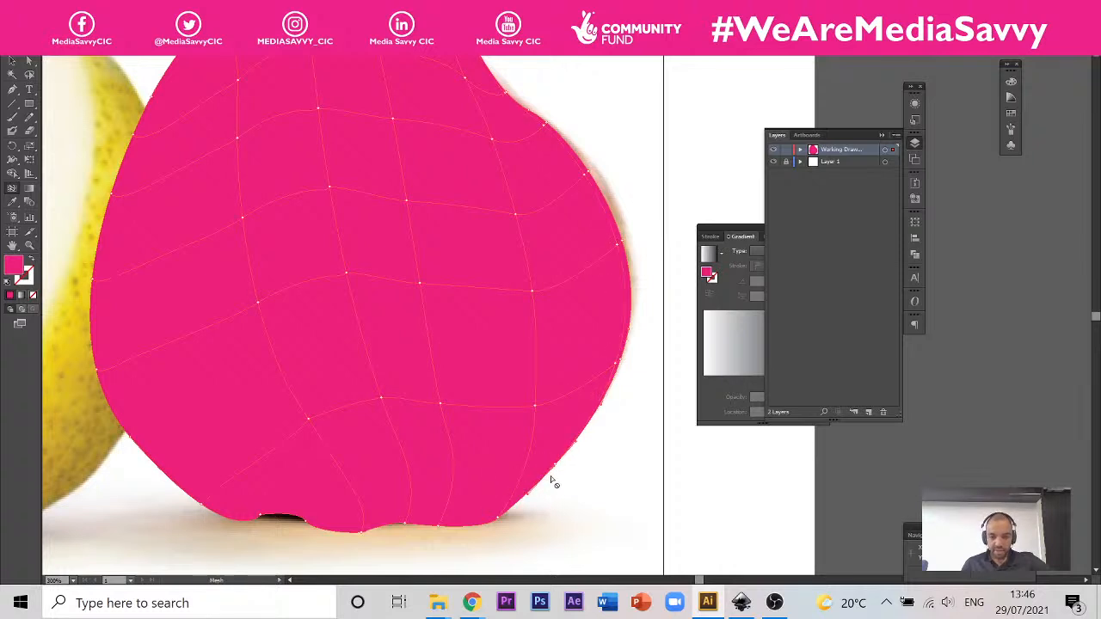
key(u)
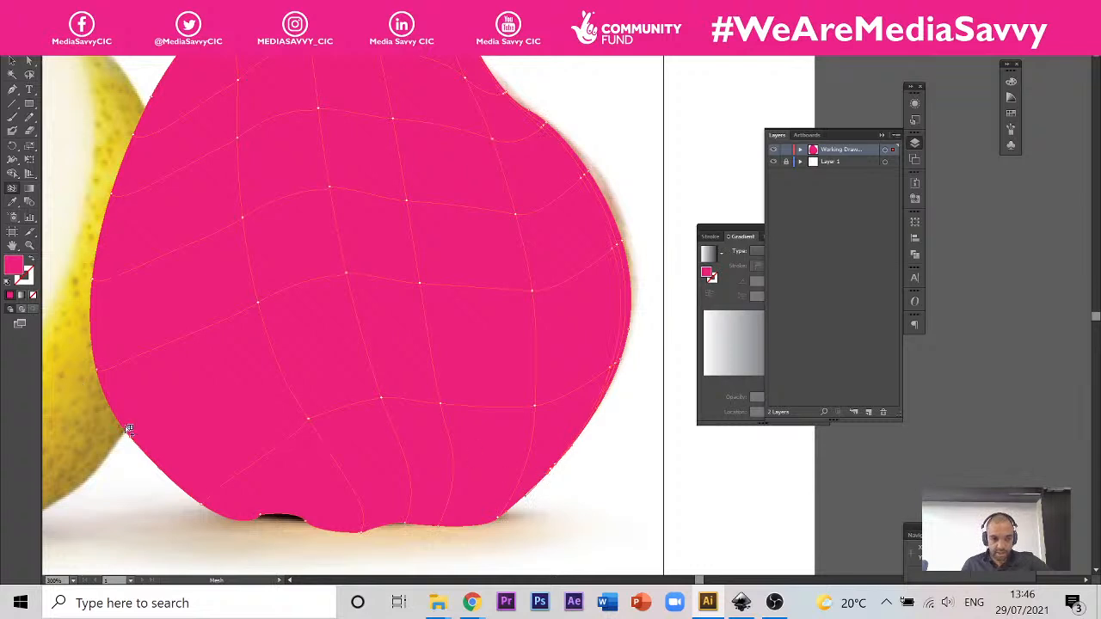
key(d)
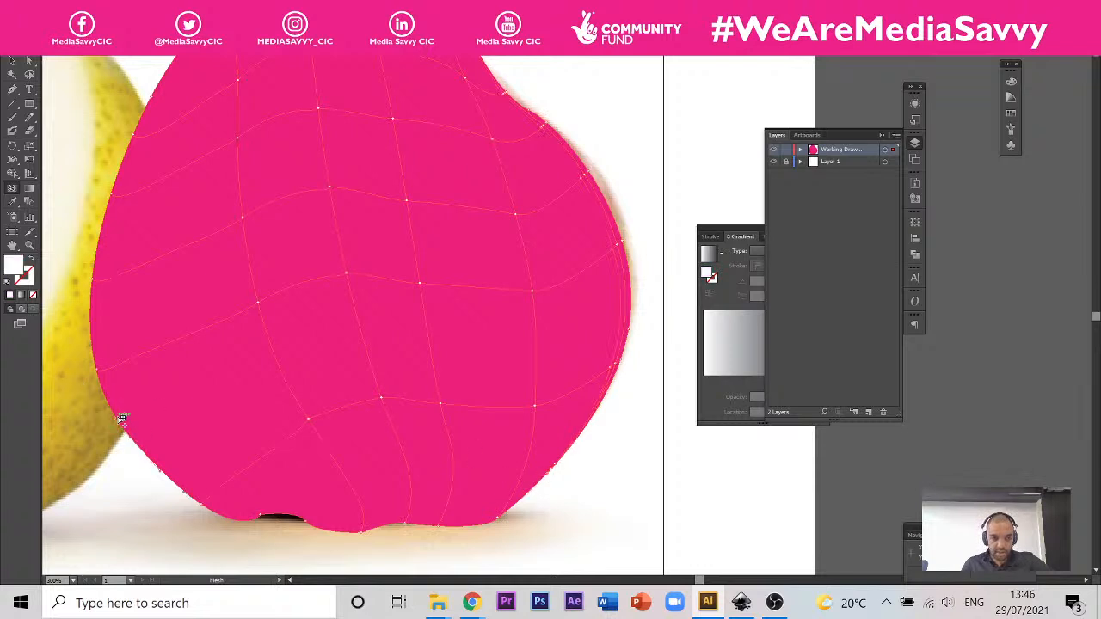
click(122, 419)
key(ctrl+z)
click(285, 370)
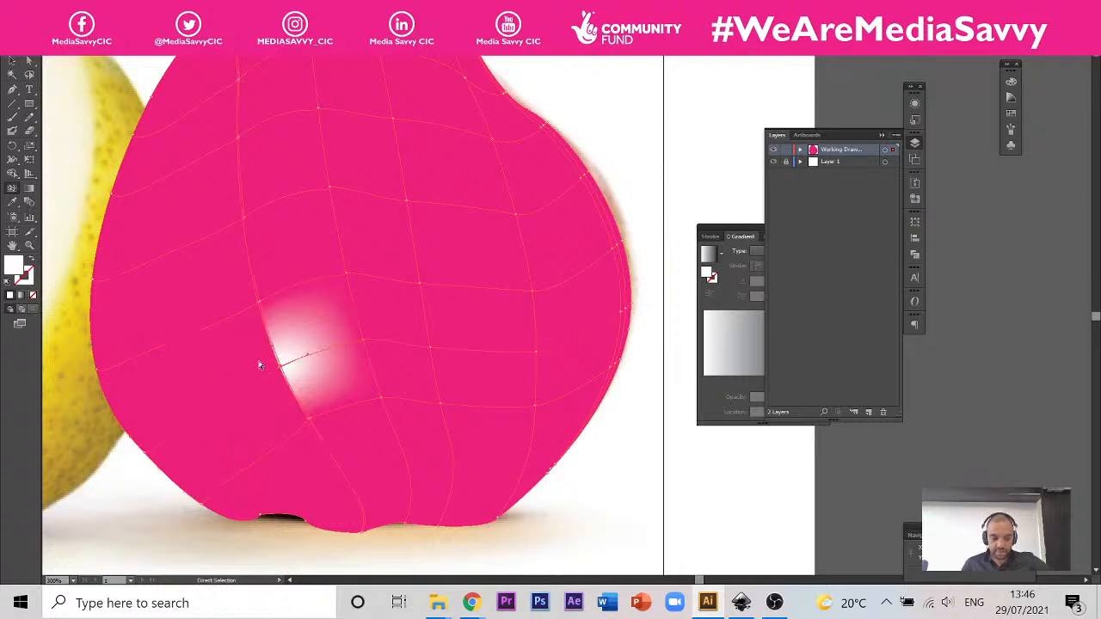
key(ctrl+z)
click(114, 411)
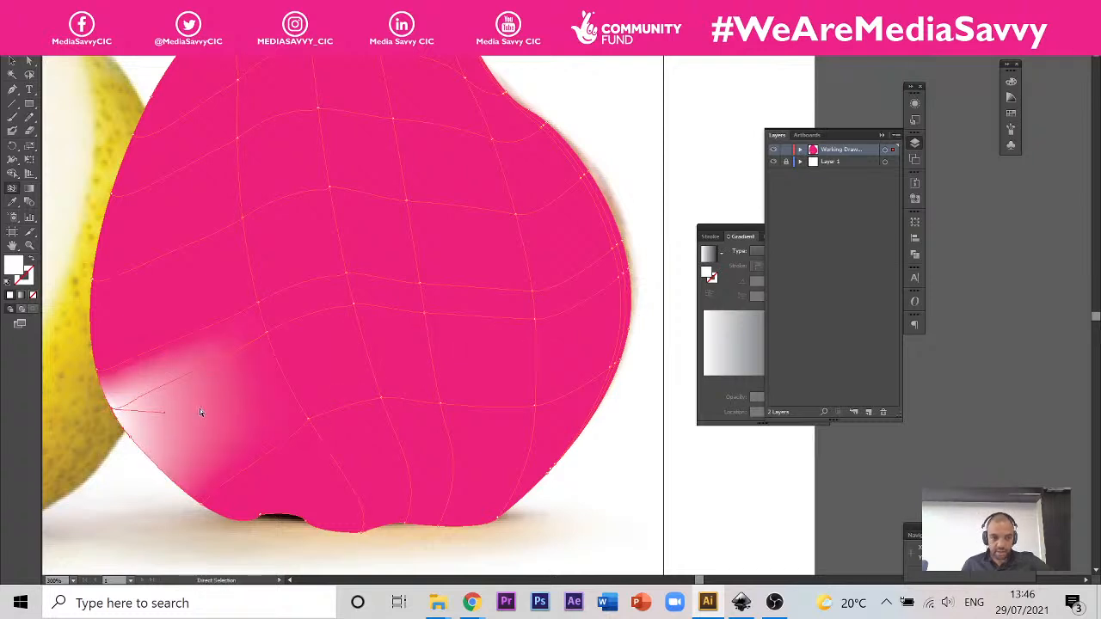
key(ctrl+z)
key(ctrl+z)
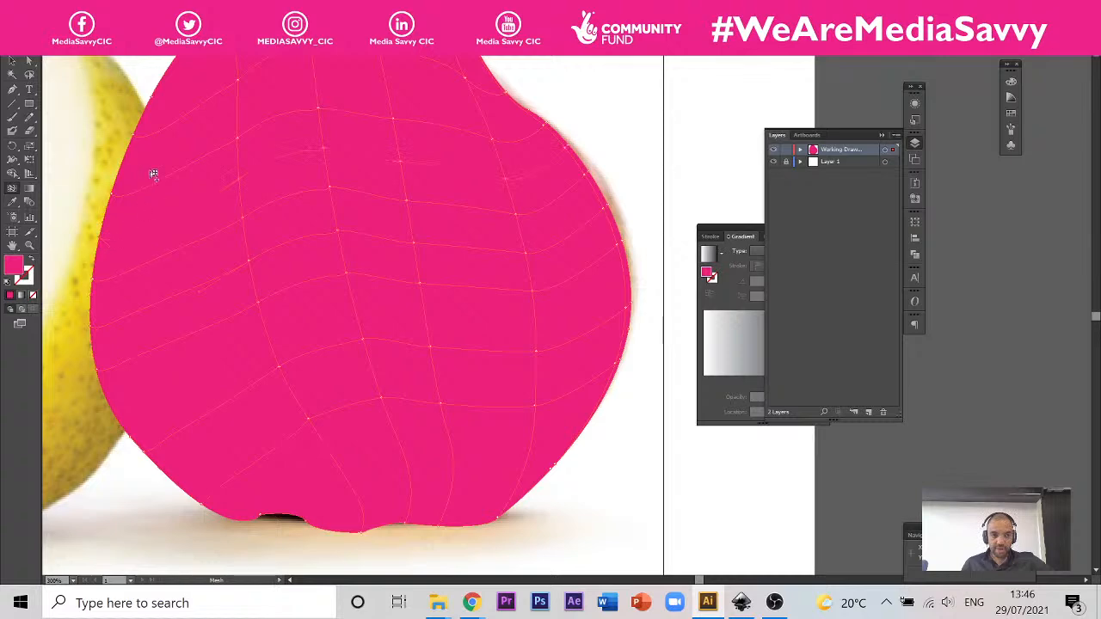
Step: Add denser mesh lines along the pear's left edge, upper left shoulder and neck
drag(295, 157, 395, 224)
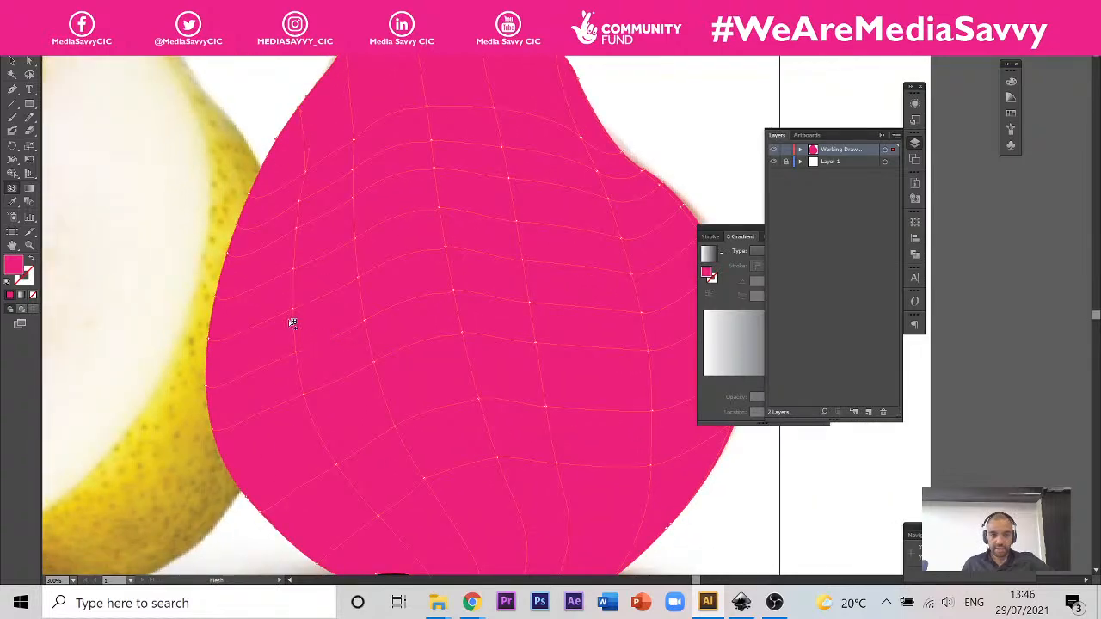
click(273, 221)
drag(466, 230, 410, 302)
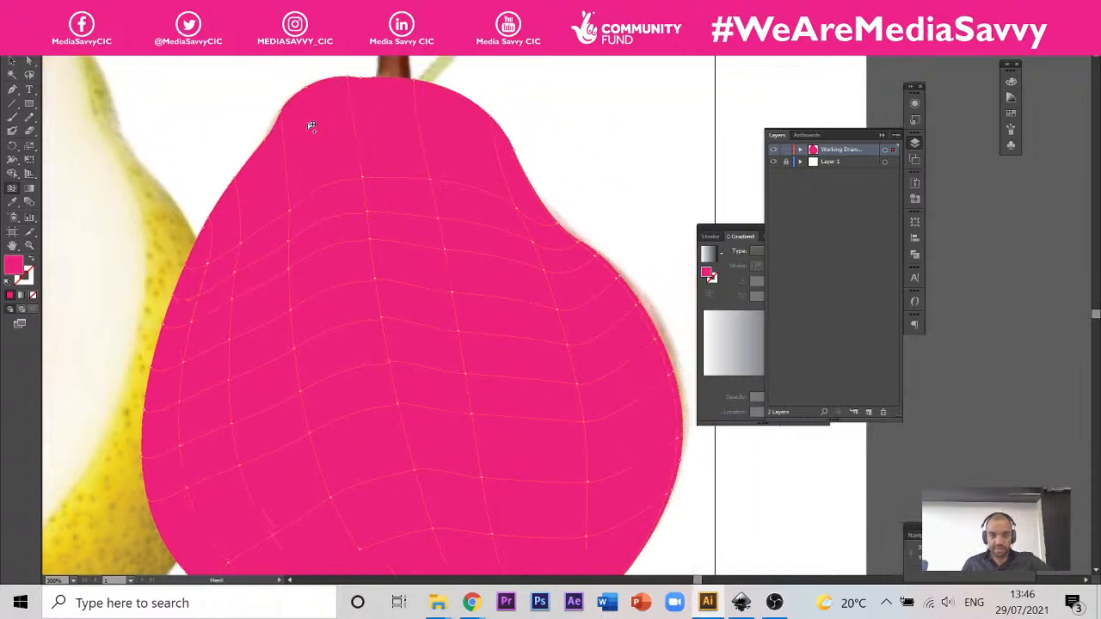
click(240, 208)
click(284, 137)
click(351, 96)
click(331, 253)
Step: Add lengthwise mesh lines between the existing ones in the pear's upper middle and a cross line towards the right neck curve
scroll(327, 250, up, 2)
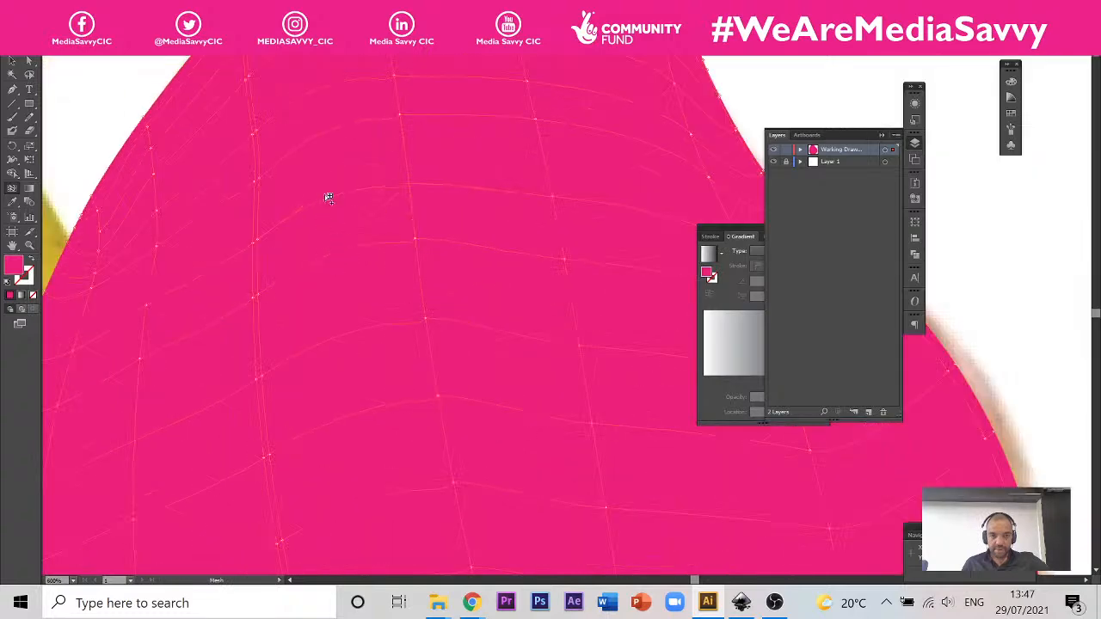
drag(409, 184, 333, 255)
key(ctrl+z)
click(336, 197)
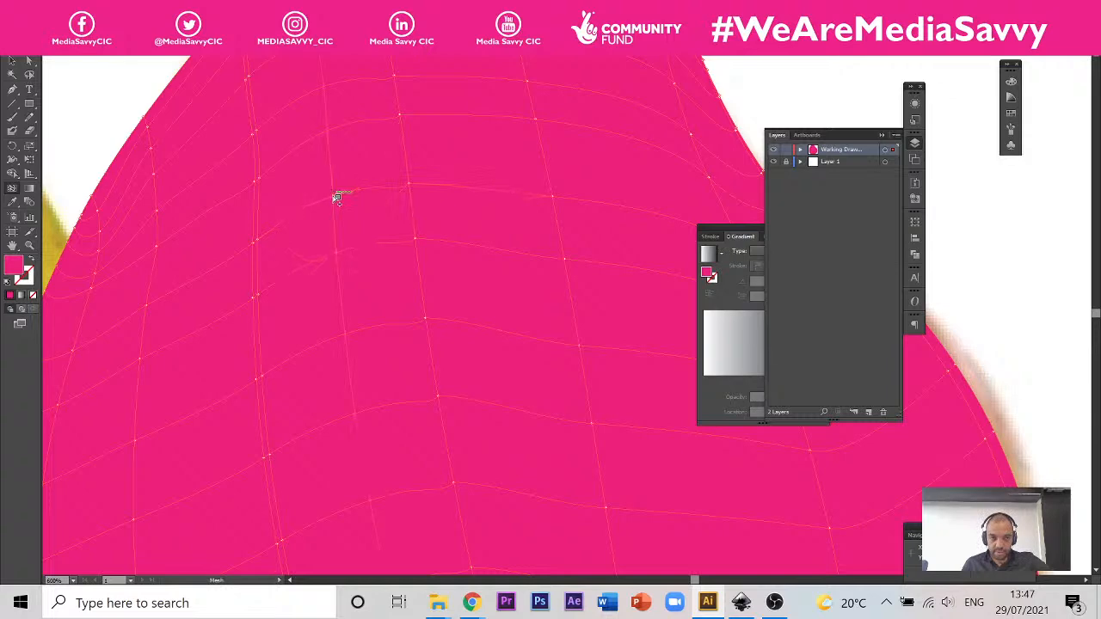
click(497, 190)
drag(617, 210, 491, 215)
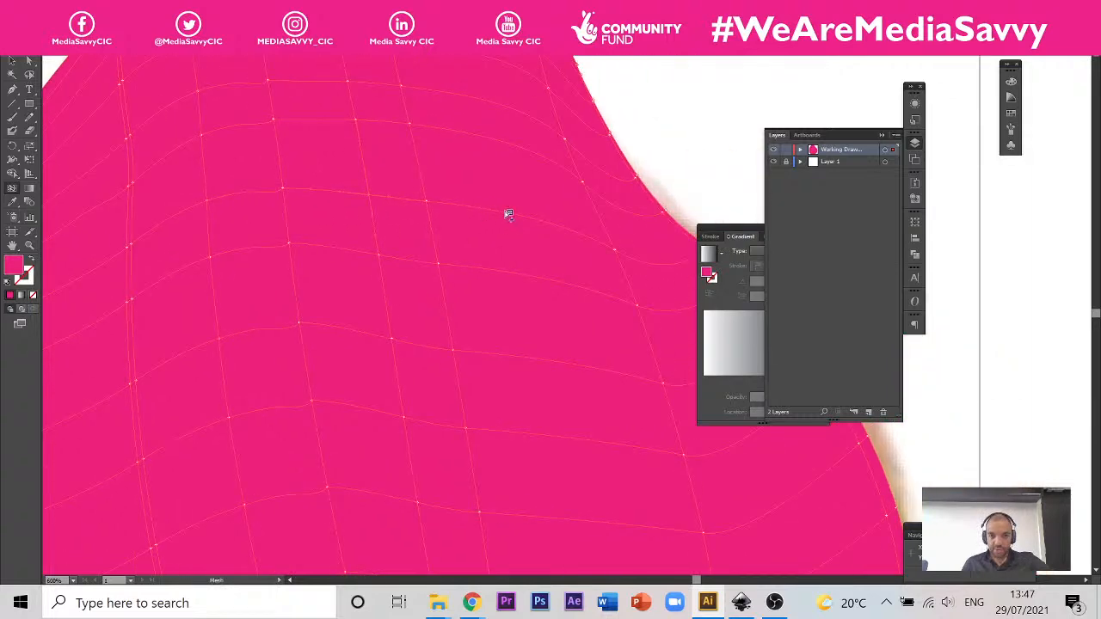
drag(583, 237, 447, 221)
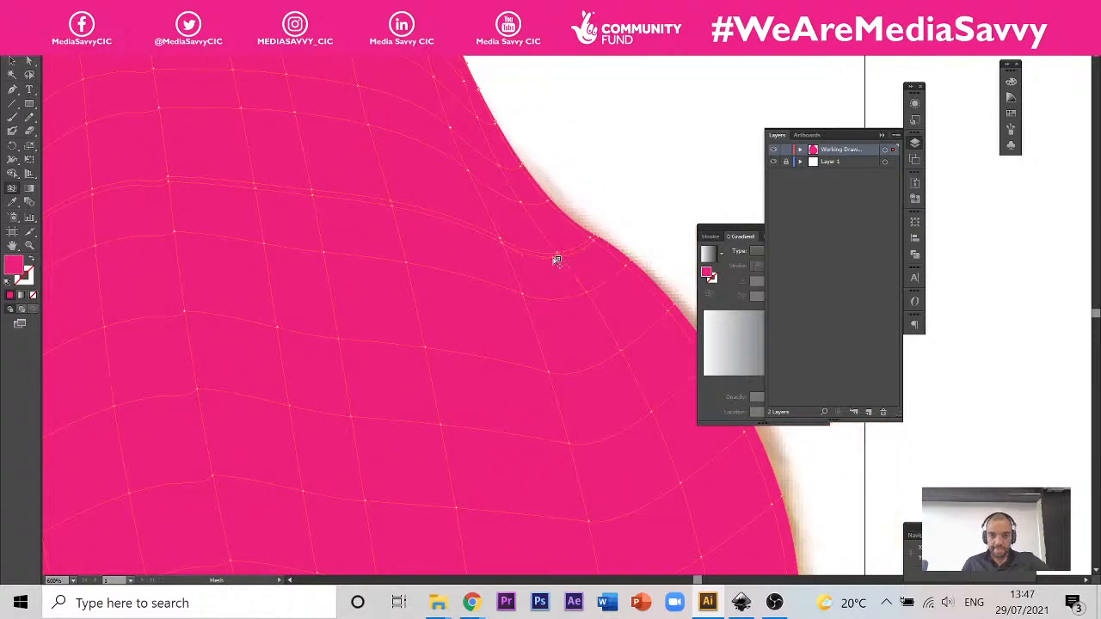
Step: Add a mesh point on the leftmost lengthwise mesh line, near the pear's lower left edge
scroll(356, 273, down, 3)
scroll(402, 312, up, 1)
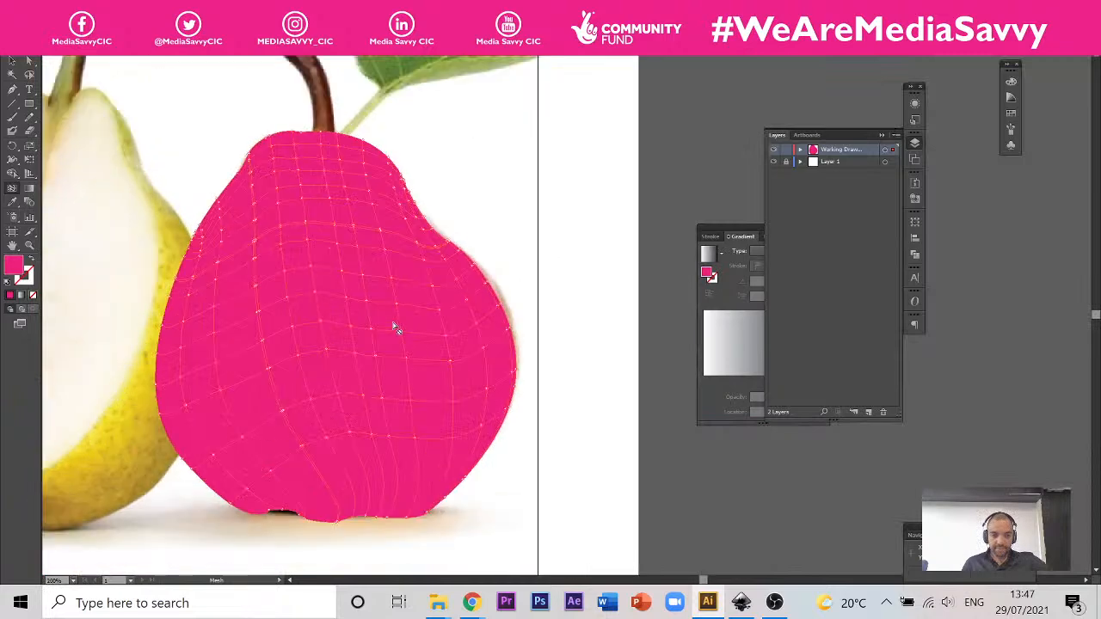
scroll(184, 444, up, 3)
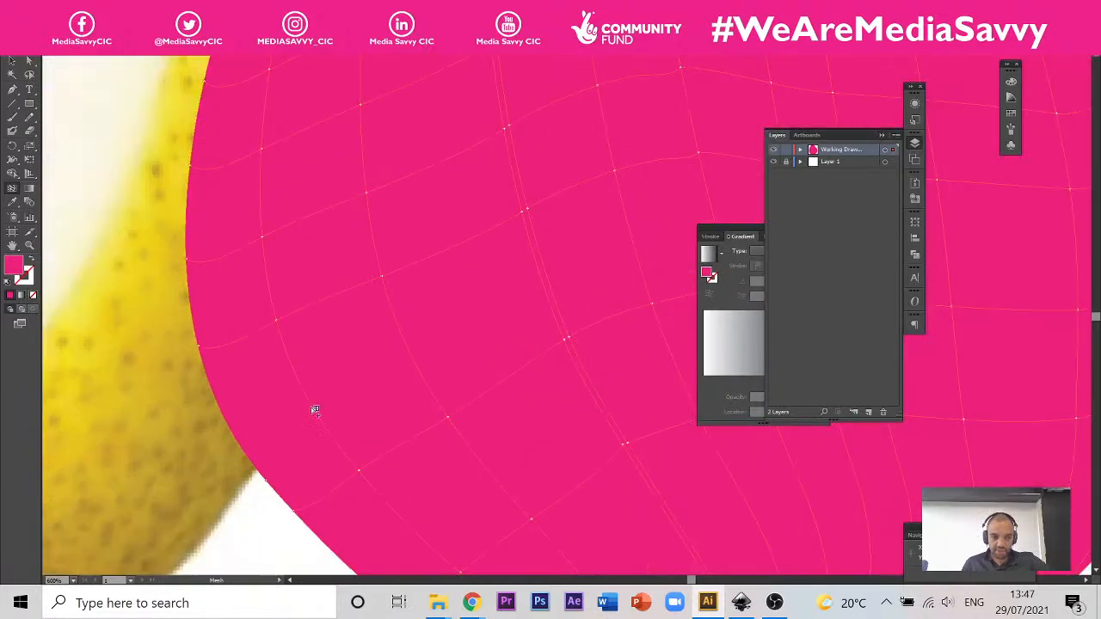
click(315, 403)
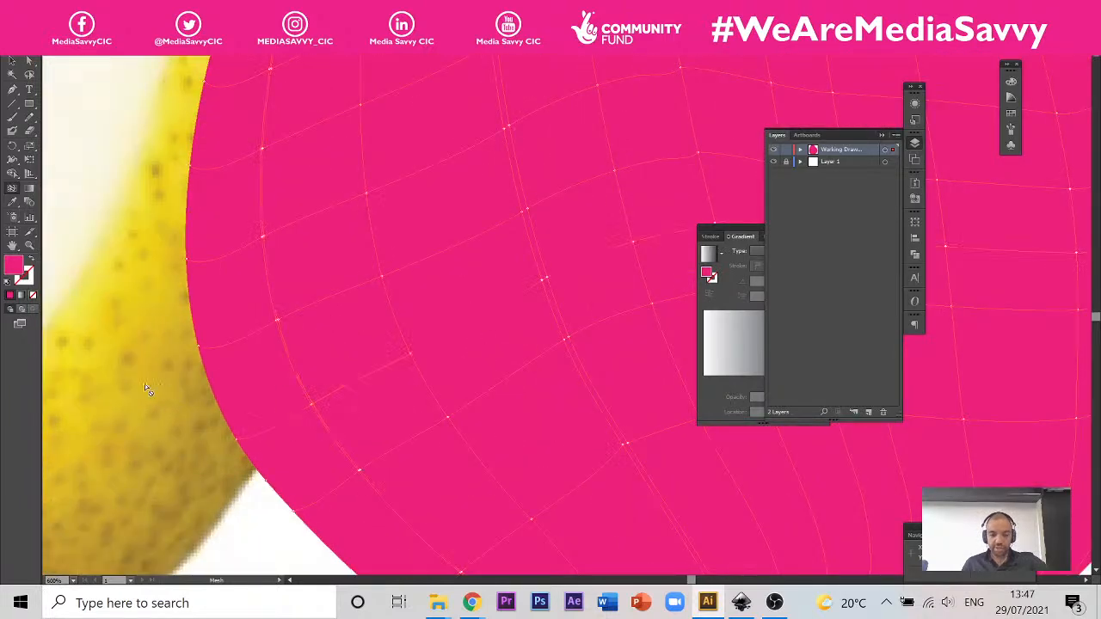
Step: Add mesh lines across the pear's base, starting from the bottom edge beside the dark notch and the lower middle
scroll(145, 383, down, 4)
scroll(145, 458, up, 3)
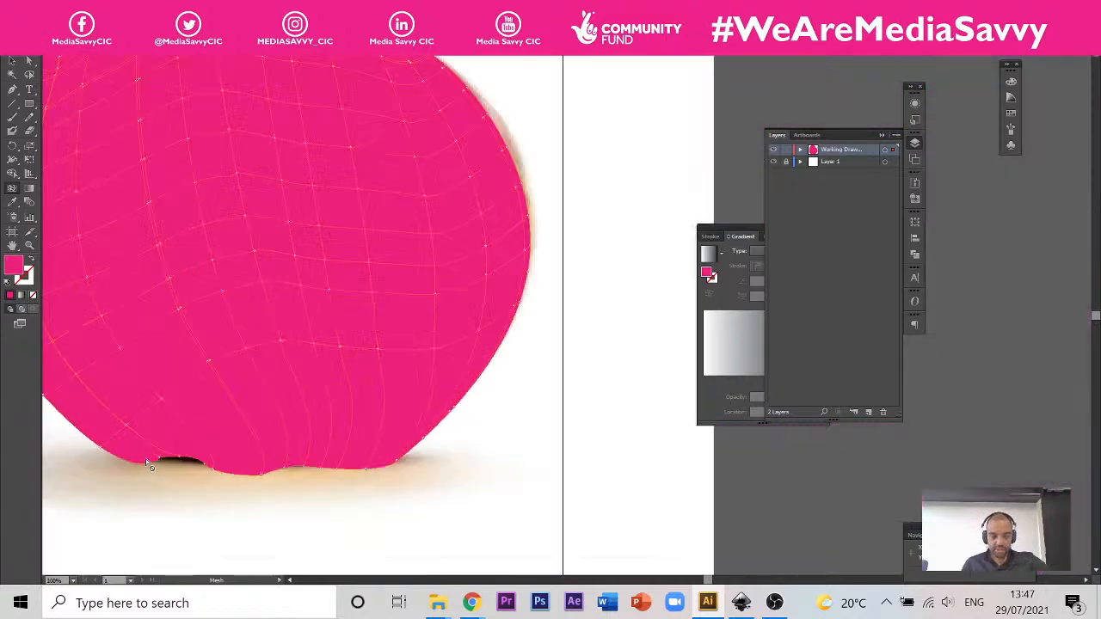
scroll(145, 458, up, 3)
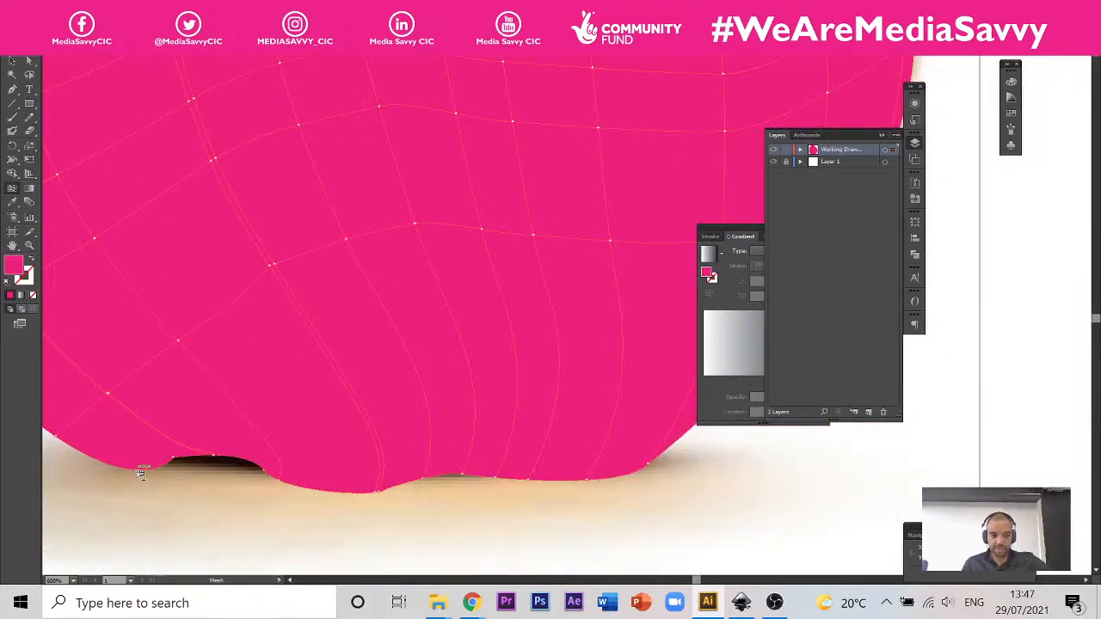
click(137, 470)
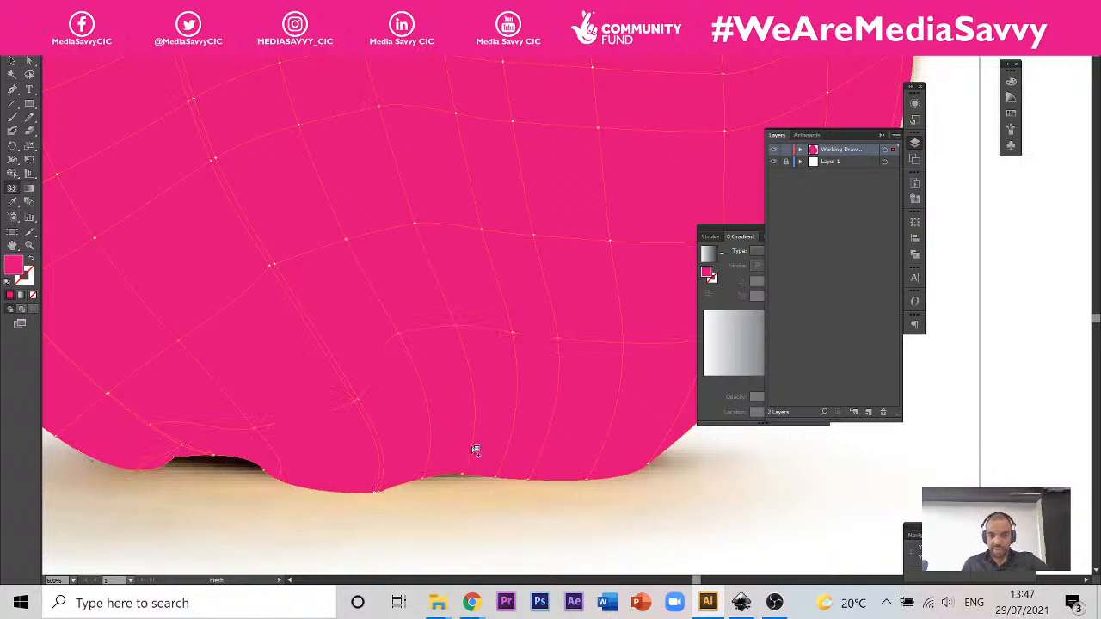
click(473, 442)
drag(572, 396, 447, 376)
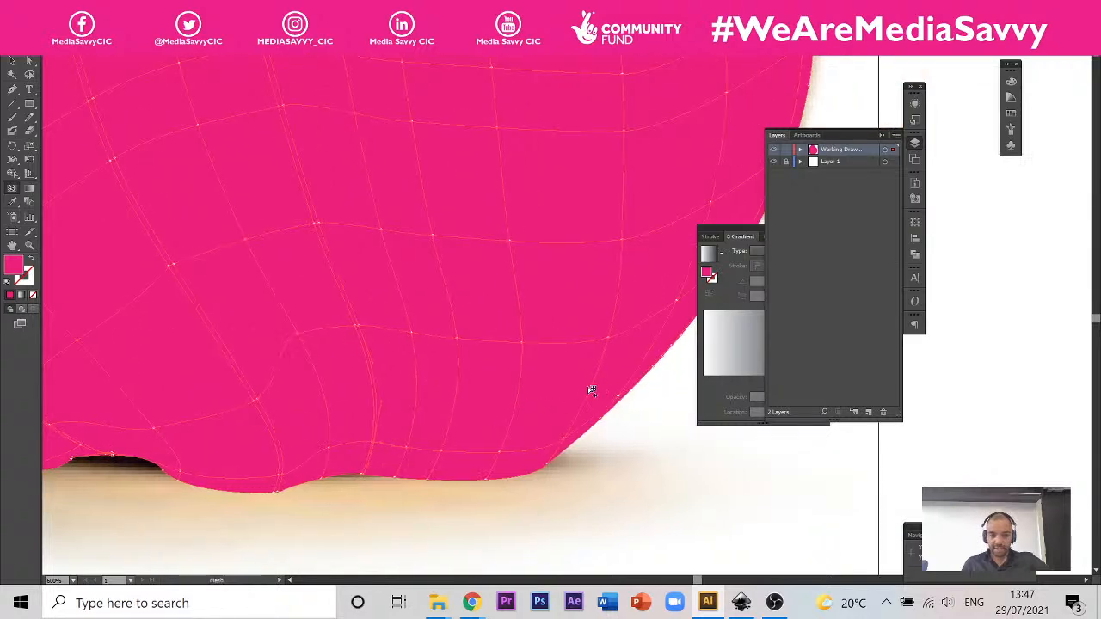
alt+scroll(266, 418, down, 4)
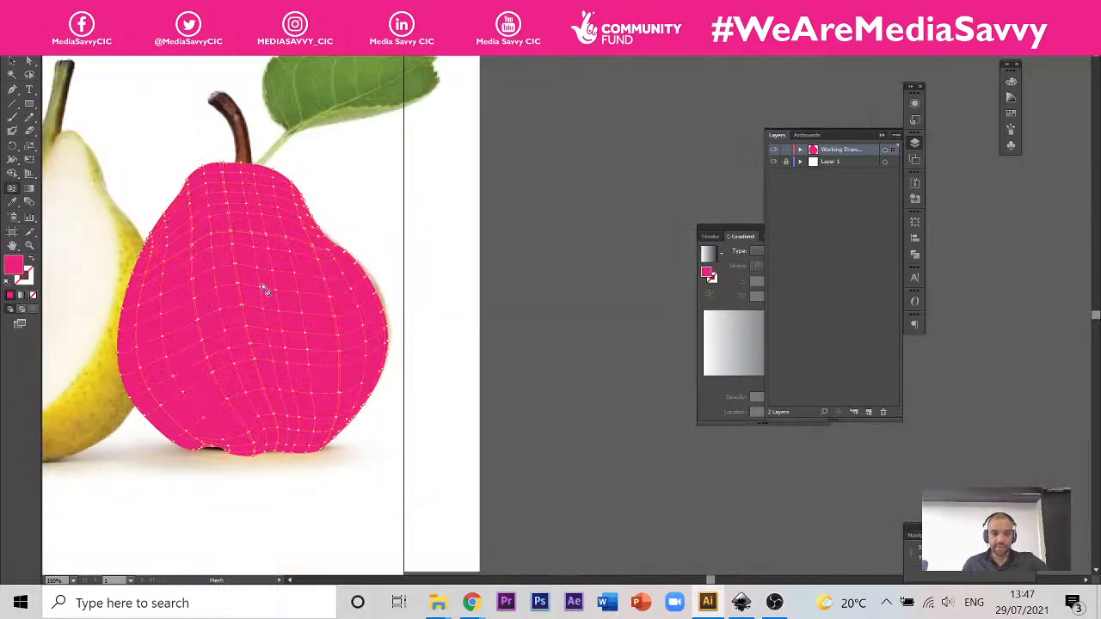
alt+scroll(348, 335, up, 3)
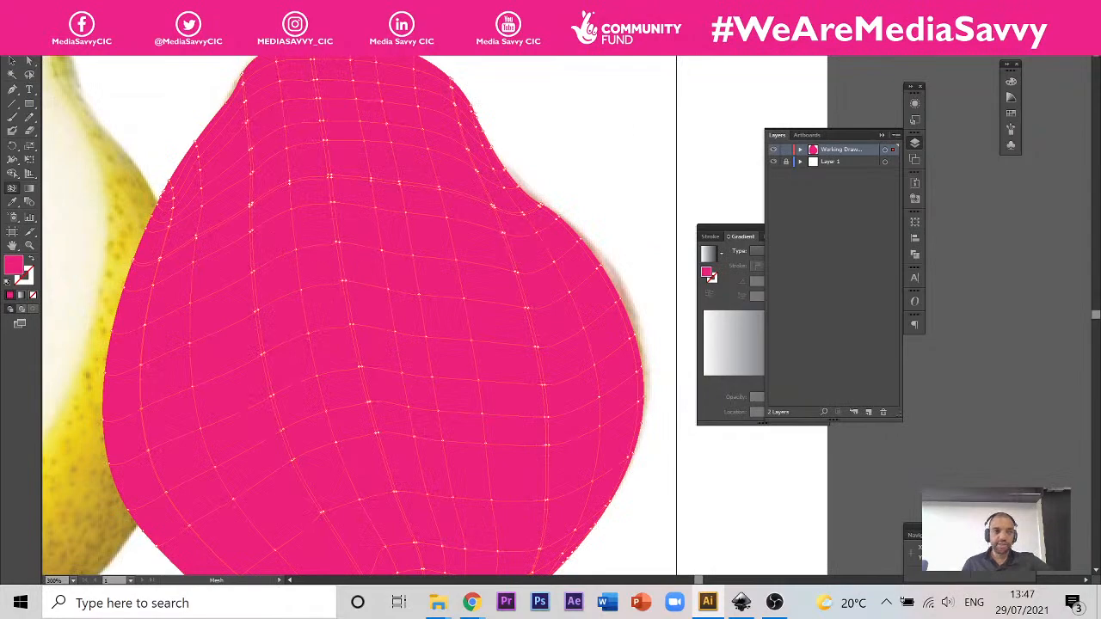
Step: Move the pink pear mesh off the photo into the empty space beside the whole pear, then deselect it
key(v)
scroll(314, 181, down, 3)
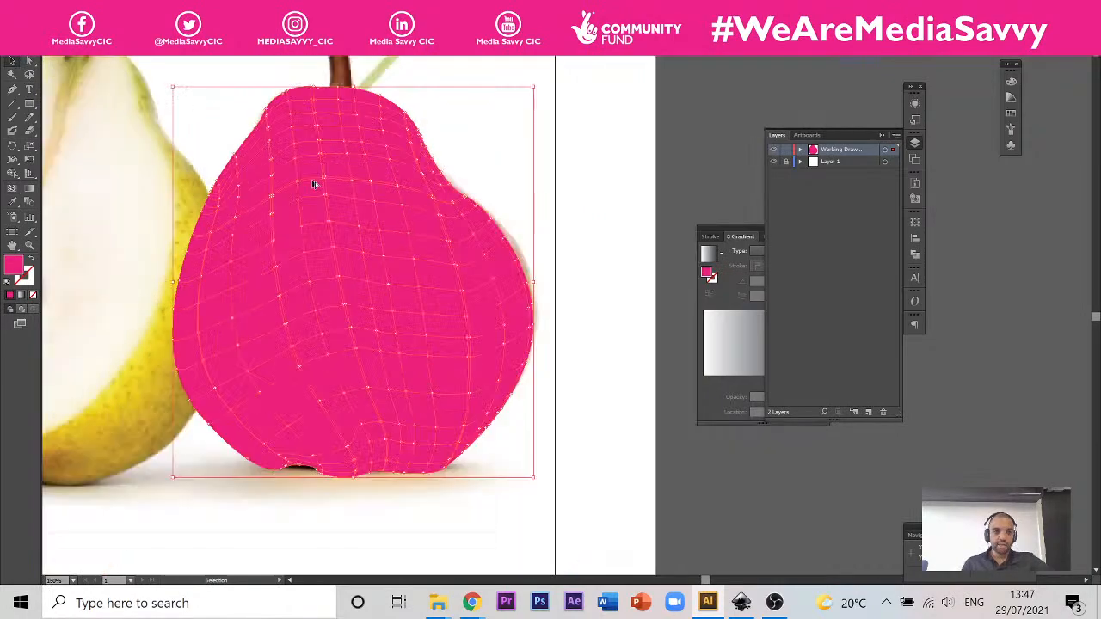
click(71, 63)
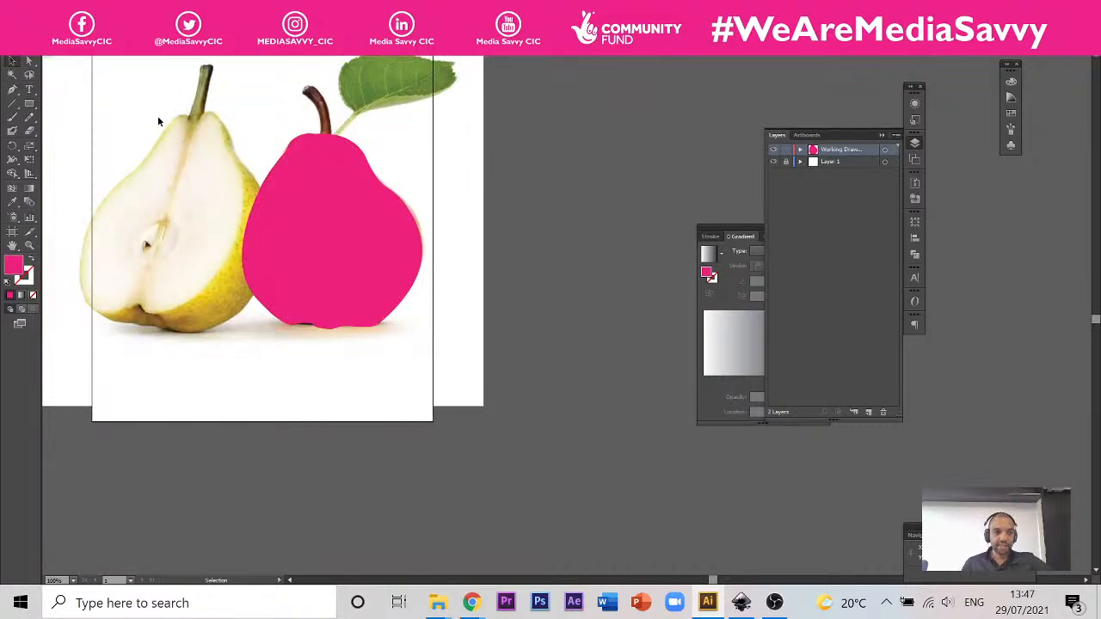
click(313, 181)
click(310, 178)
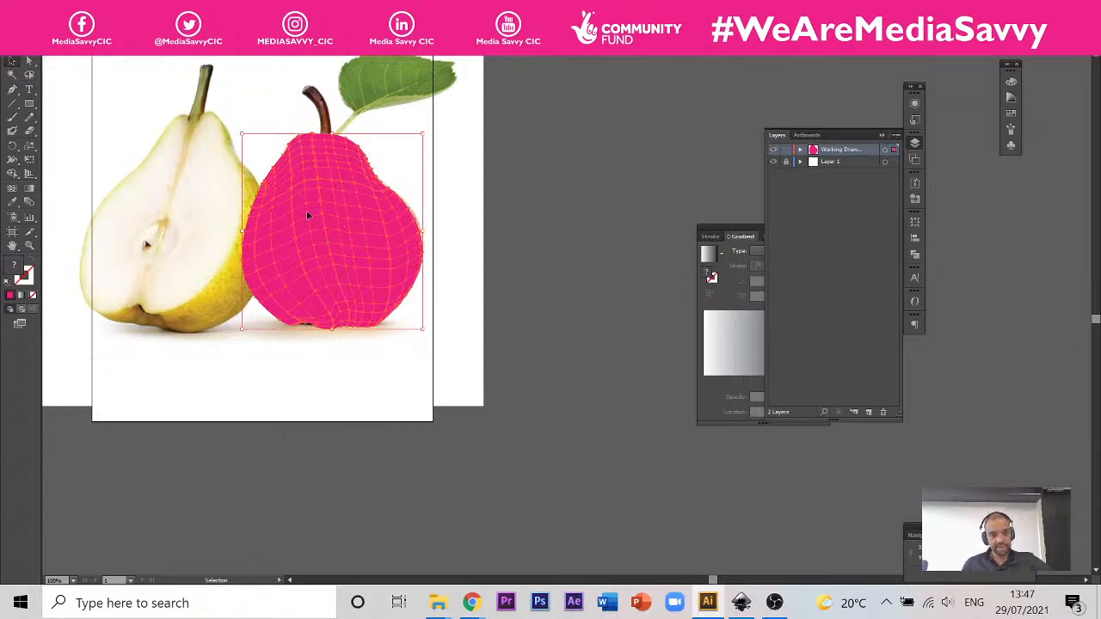
drag(332, 220, 540, 216)
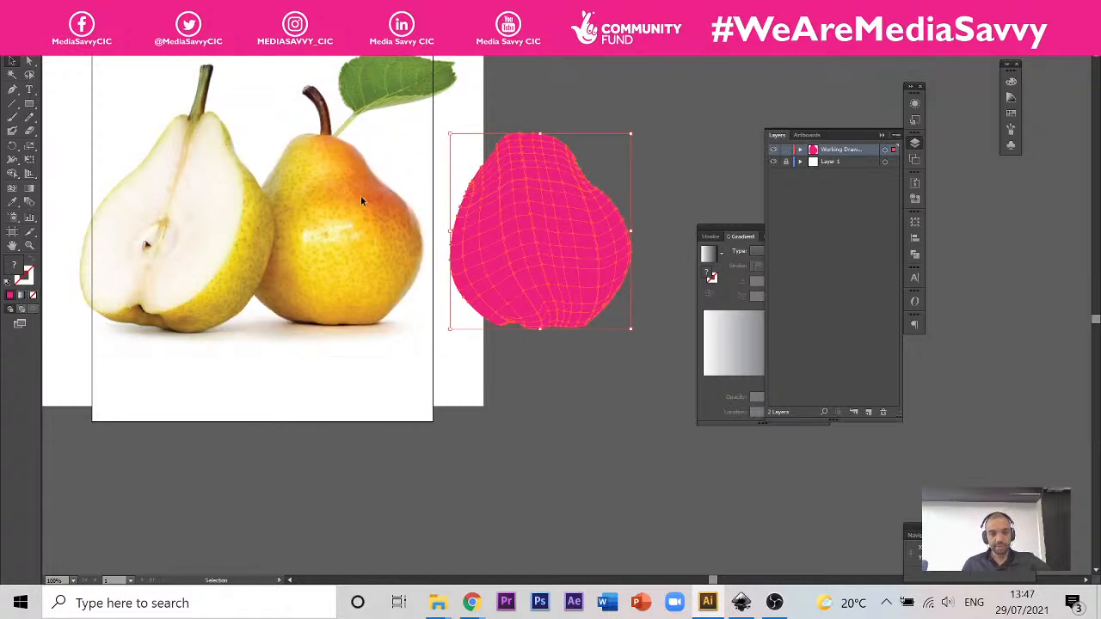
click(609, 99)
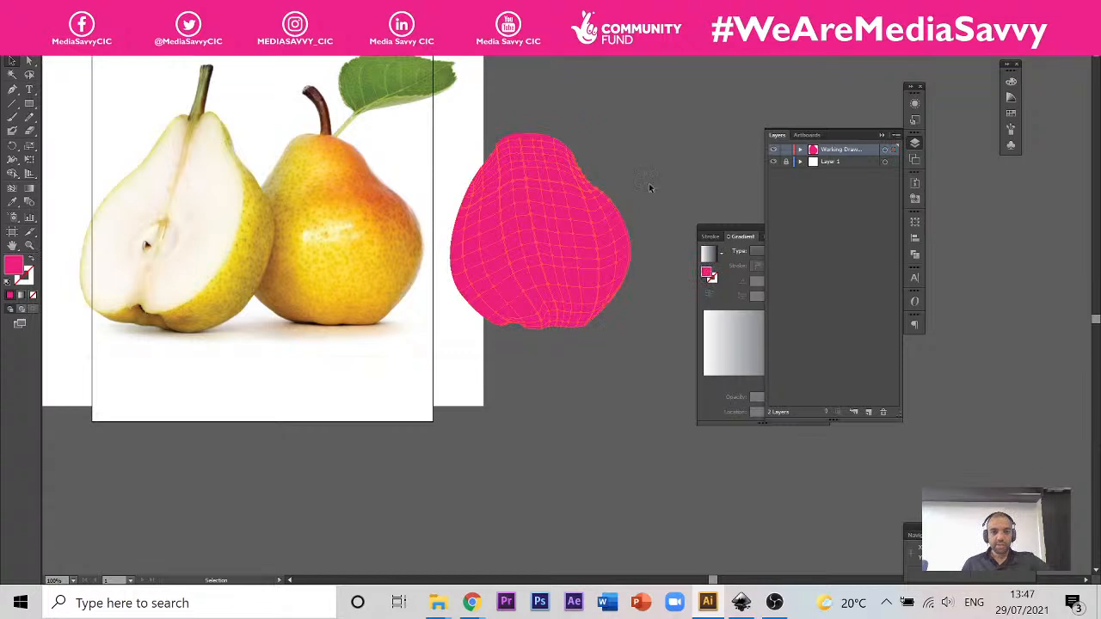
drag(719, 102, 640, 140)
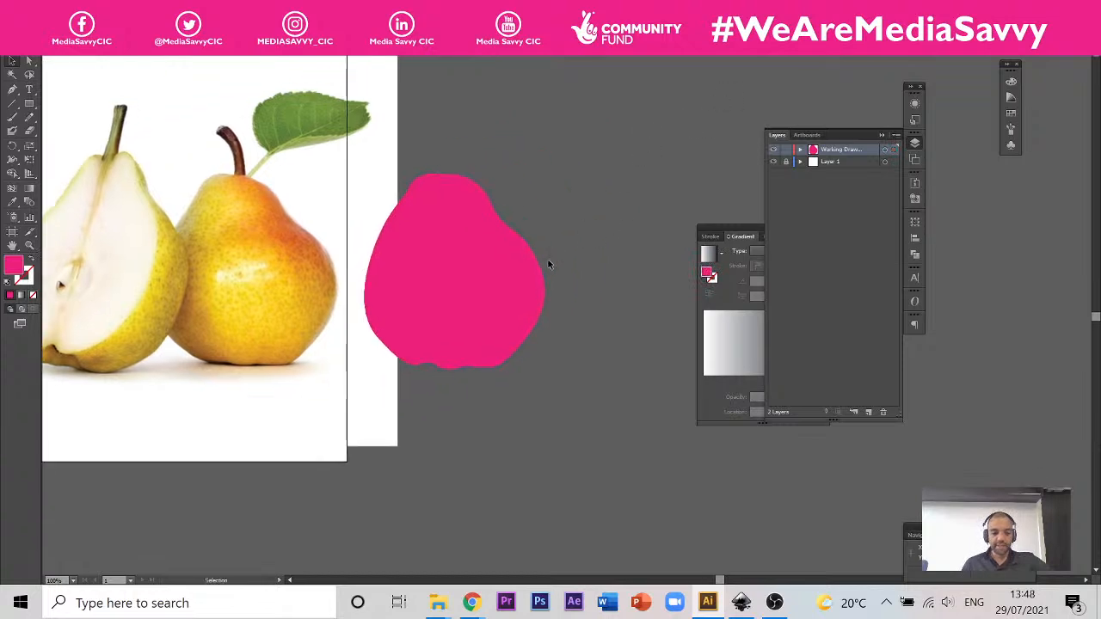
Step: Recolour the whole pear mesh with a golden yellow sampled by Eyedropper from the middle of the photographed pear
scroll(548, 264, up, 2)
scroll(550, 207, down, 2)
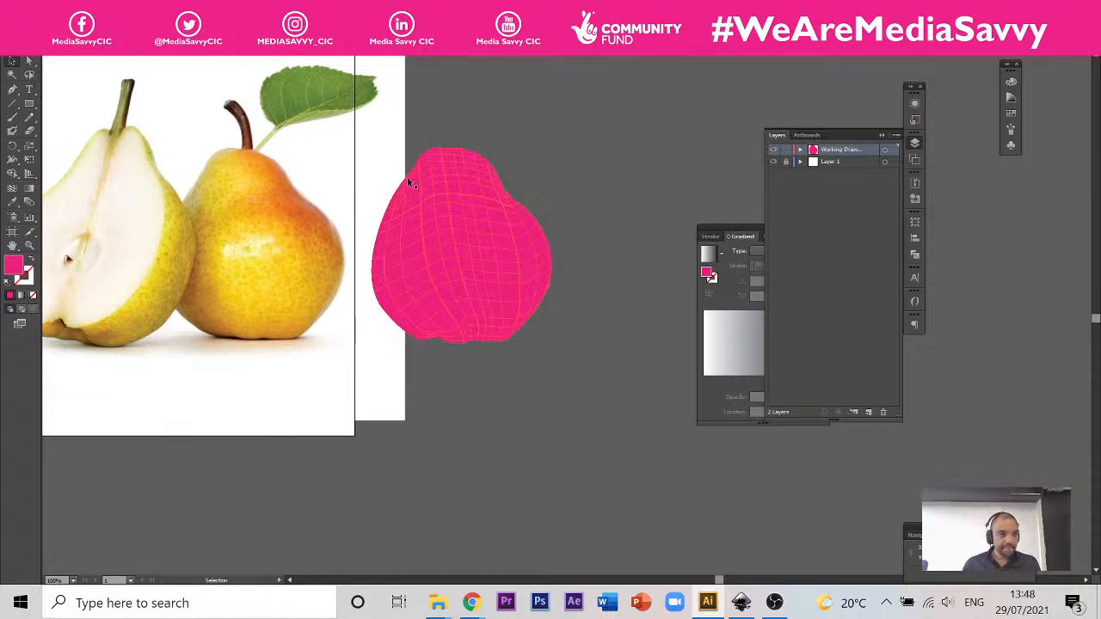
click(28, 67)
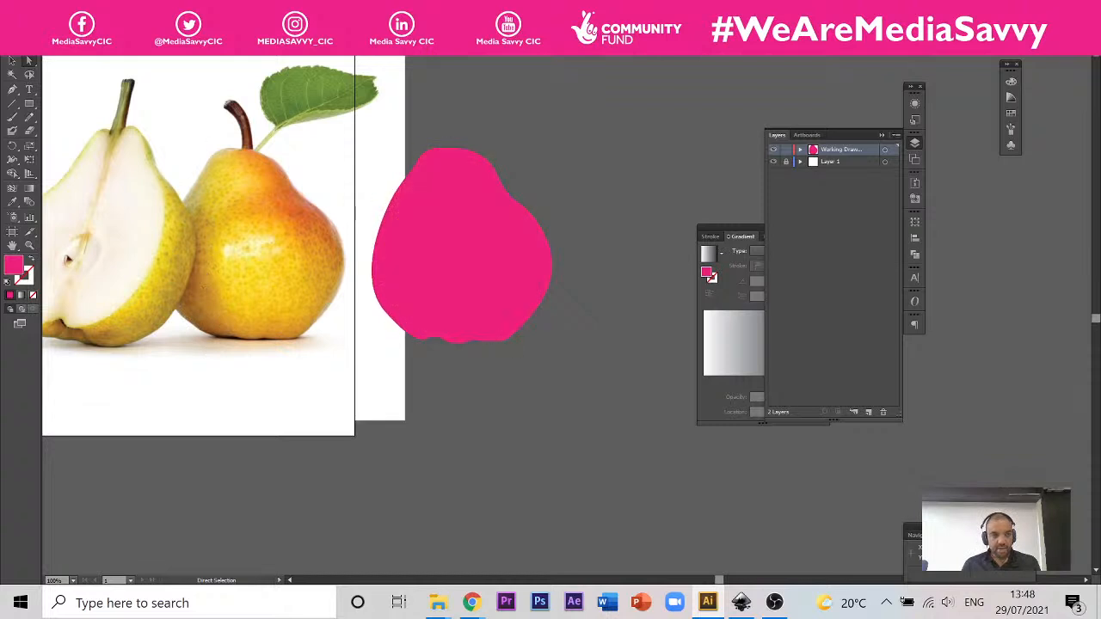
click(12, 60)
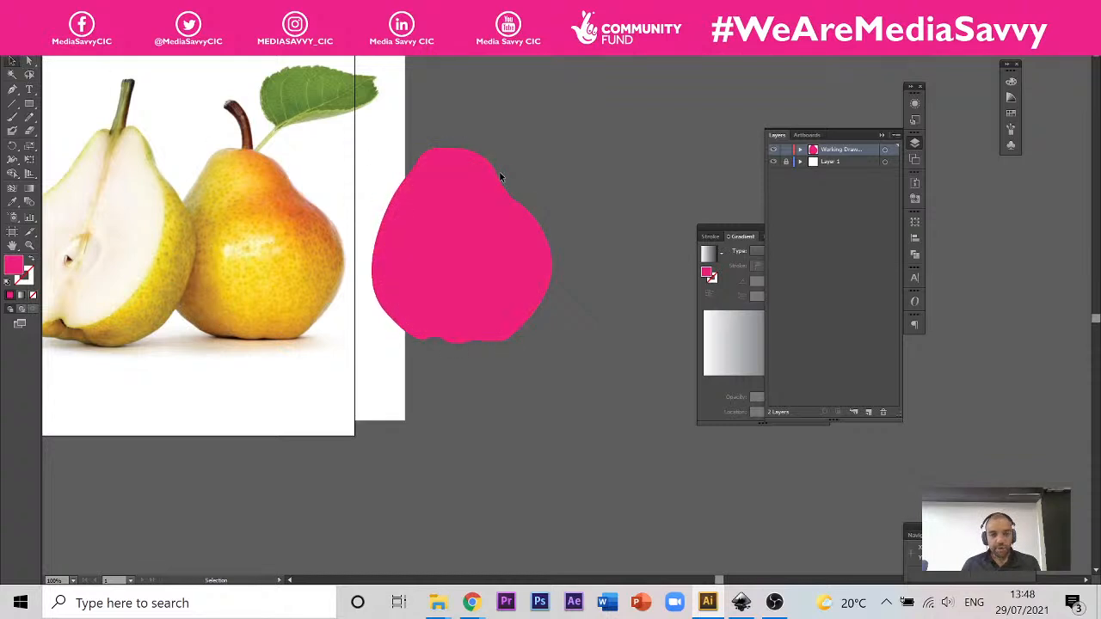
click(453, 337)
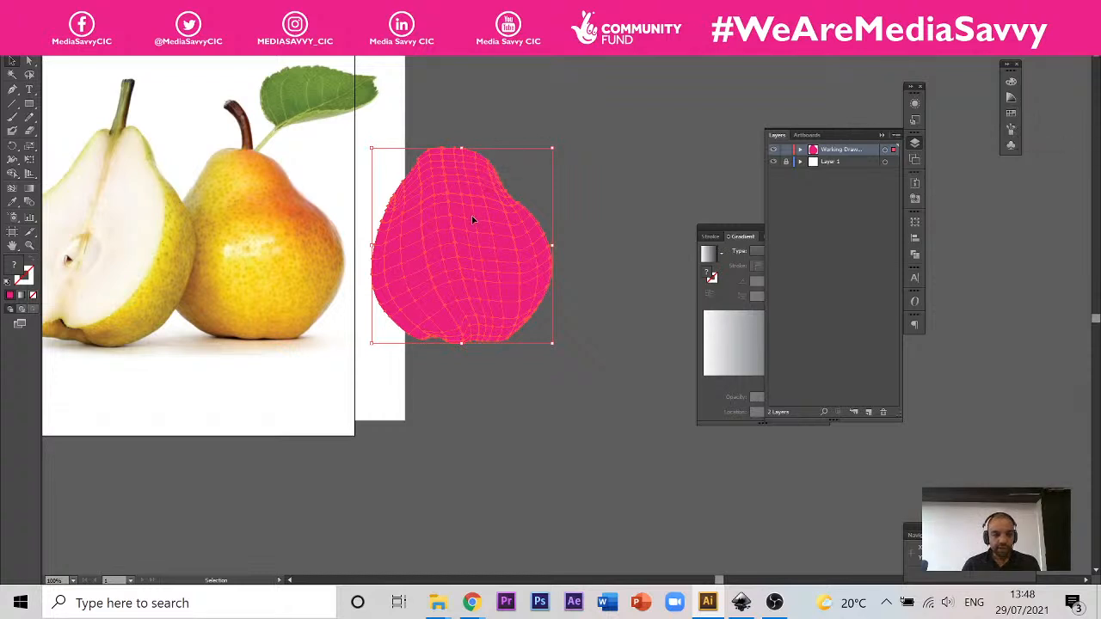
click(14, 207)
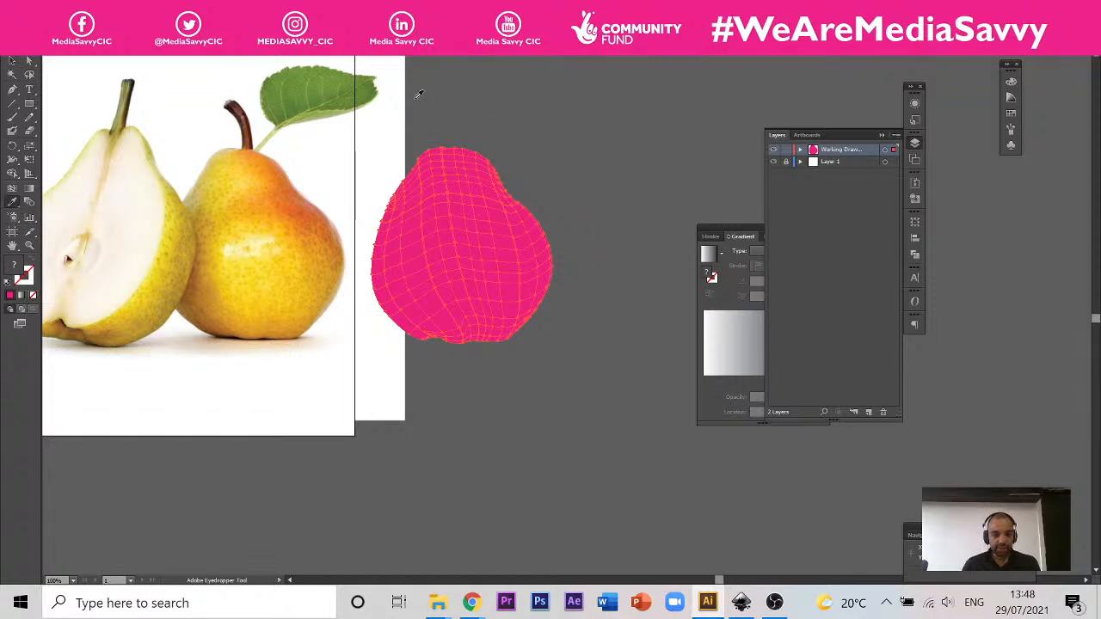
click(264, 226)
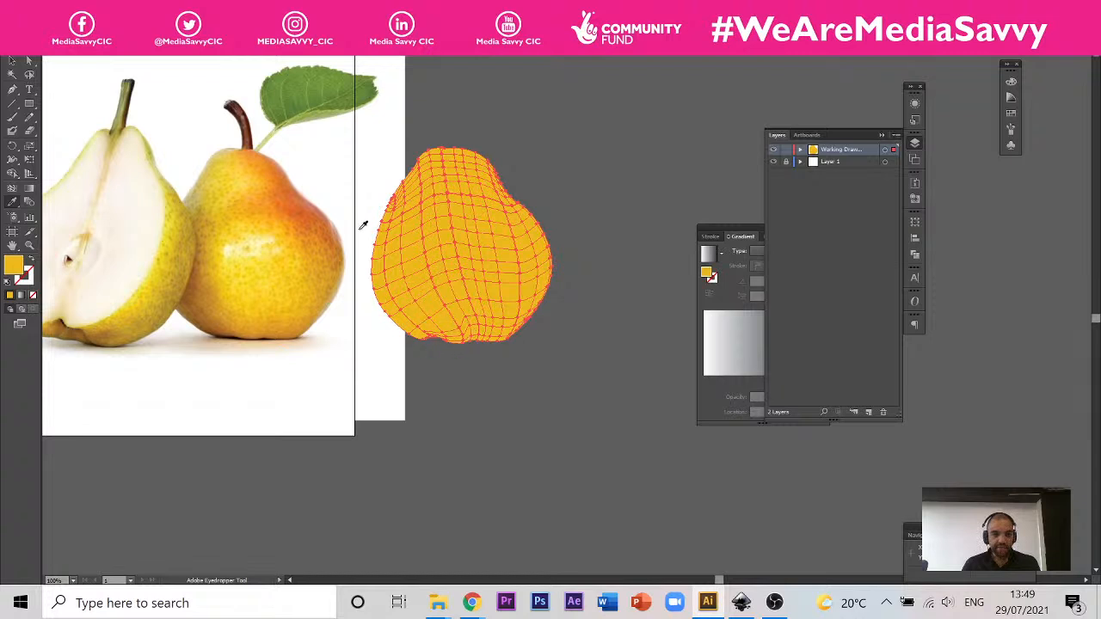
Step: Lasso the mesh points along the pear mesh's left edge, from the upper left shoulder down to the base
click(30, 76)
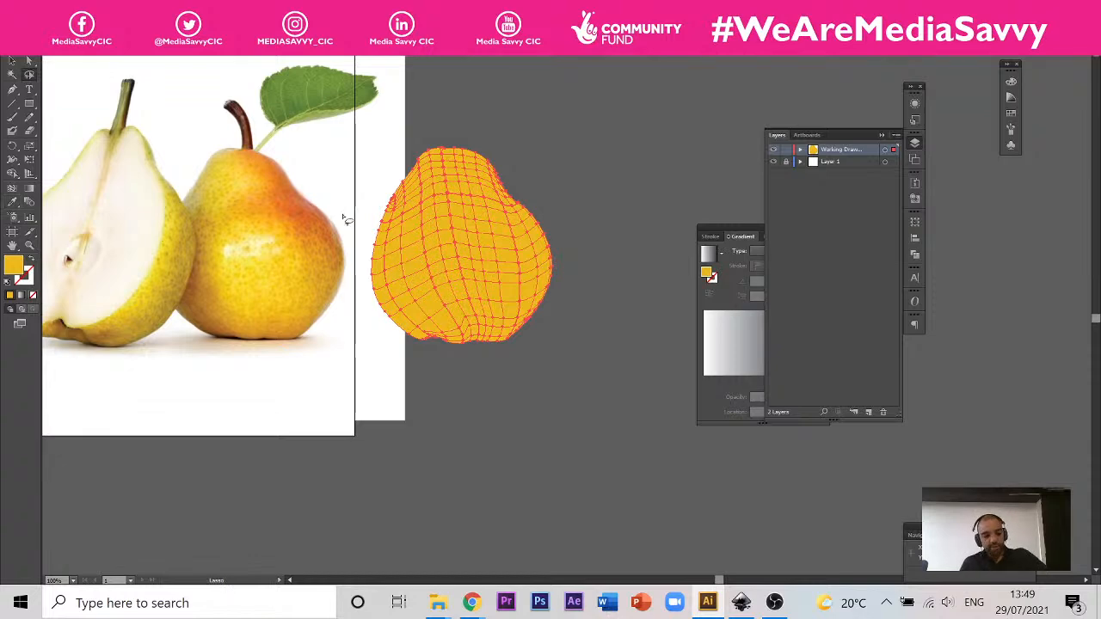
scroll(376, 215, up, 3)
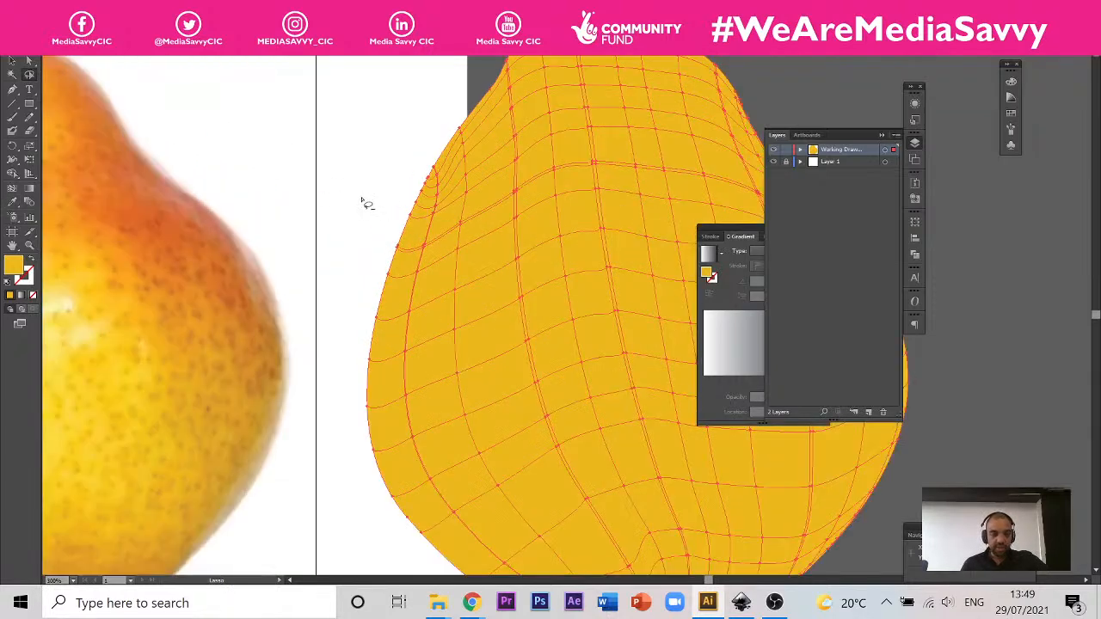
drag(277, 184, 472, 144)
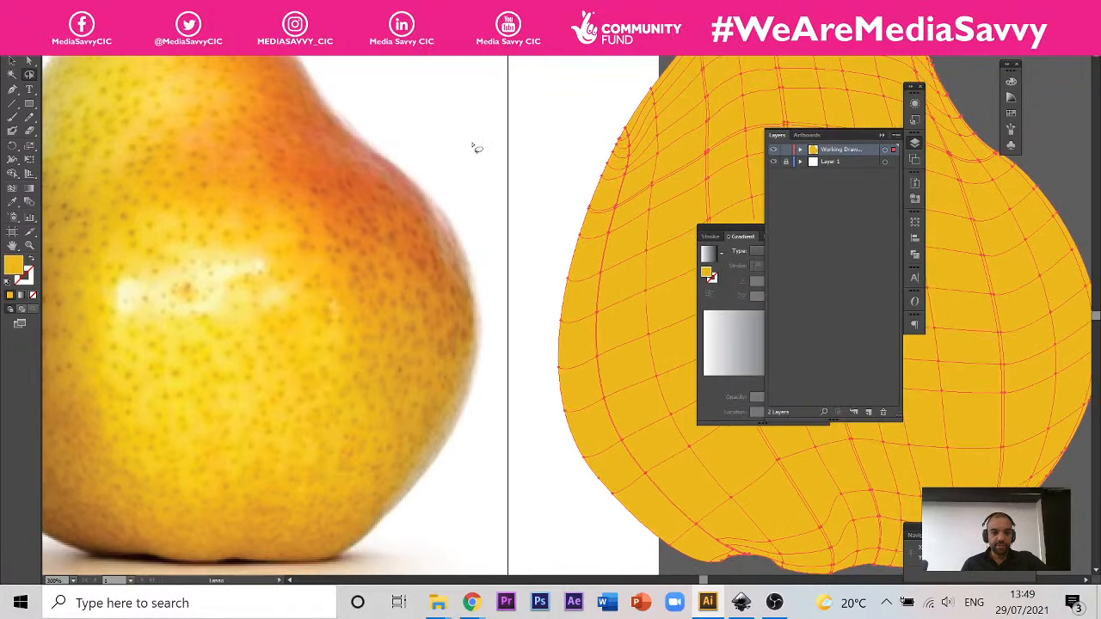
scroll(477, 214, down, 1)
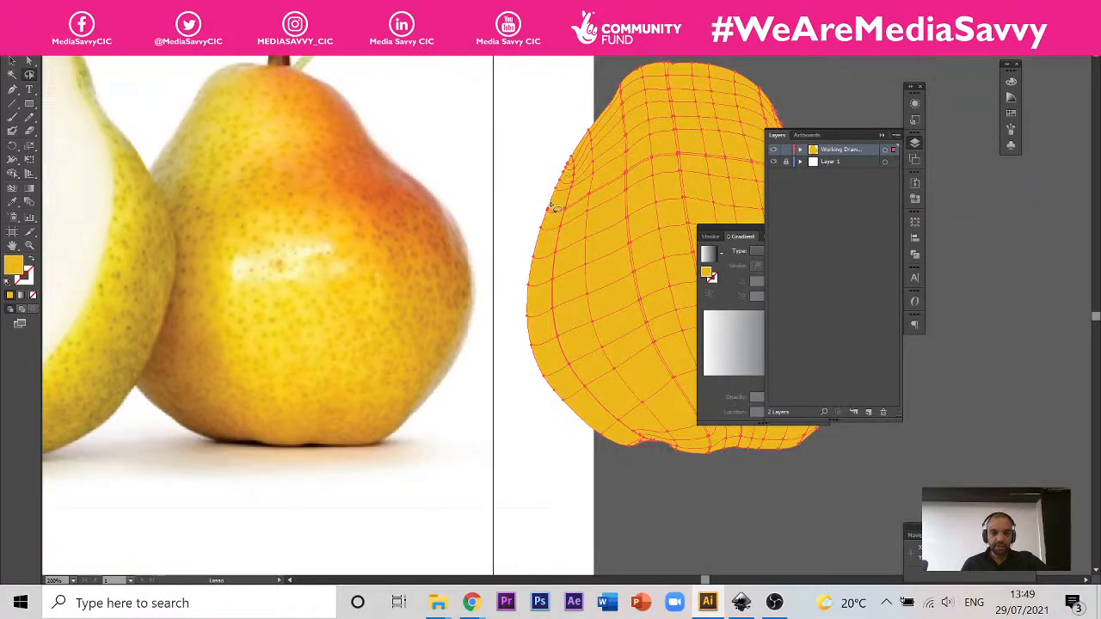
mouse_move(557, 146)
mouse_down()
mouse_move(590, 170)
mouse_move(569, 241)
mouse_move(573, 312)
mouse_move(594, 368)
mouse_move(648, 427)
mouse_move(656, 461)
mouse_move(619, 457)
mouse_move(567, 420)
mouse_move(534, 387)
mouse_move(507, 327)
mouse_move(495, 262)
mouse_move(564, 153)
mouse_up()
scroll(625, 220, up, 1)
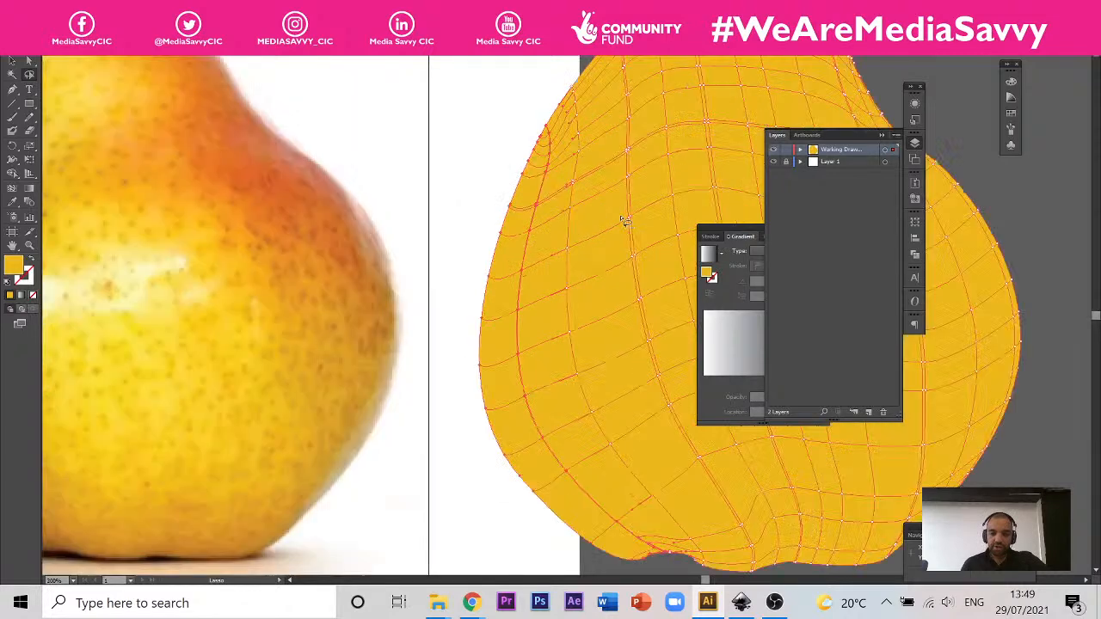
scroll(625, 220, up, 1)
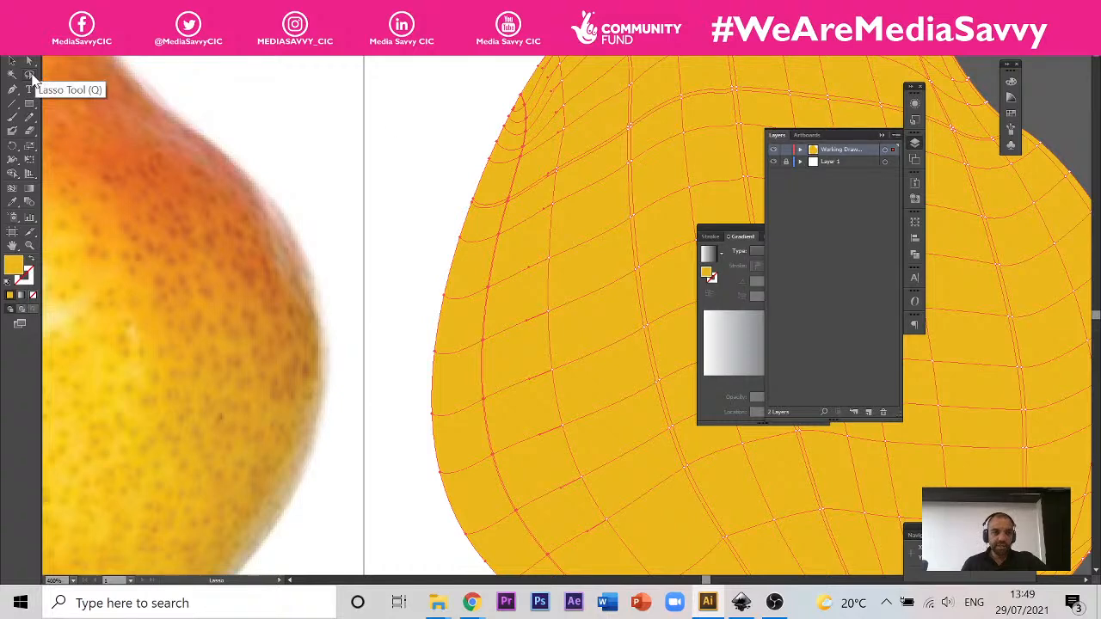
scroll(422, 197, down, 2)
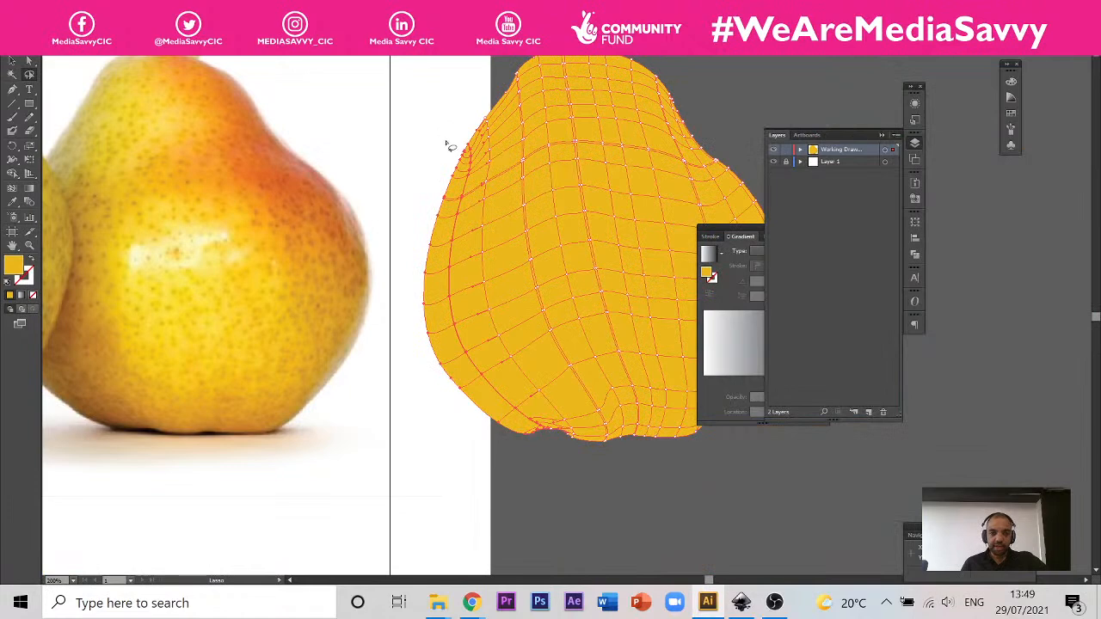
mouse_move(449, 140)
mouse_down()
mouse_move(485, 165)
mouse_move(471, 293)
mouse_move(508, 393)
mouse_move(535, 407)
mouse_move(554, 449)
mouse_move(521, 459)
mouse_move(449, 413)
mouse_move(425, 378)
mouse_move(393, 255)
mouse_move(404, 204)
mouse_move(450, 144)
mouse_up()
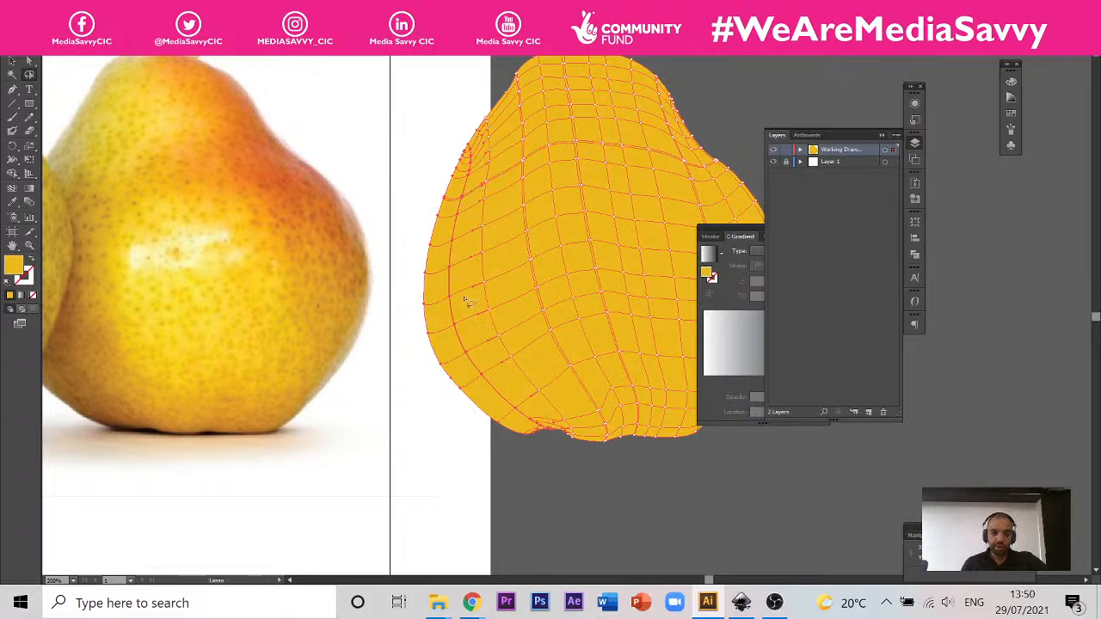
scroll(459, 311, up, 3)
scroll(430, 245, down, 3)
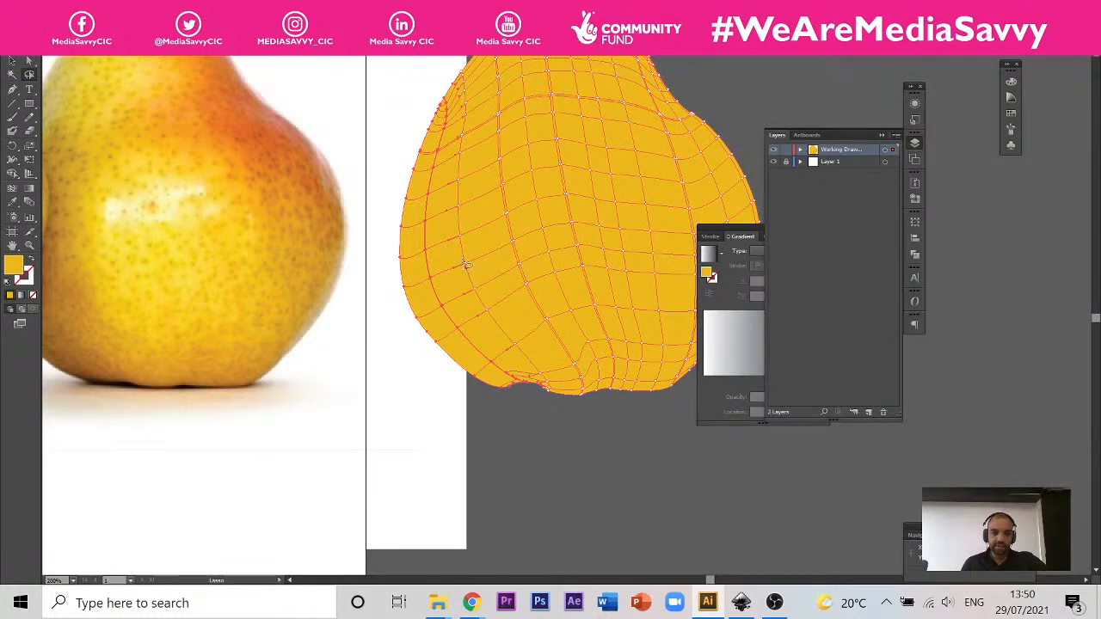
scroll(468, 81, up, 1)
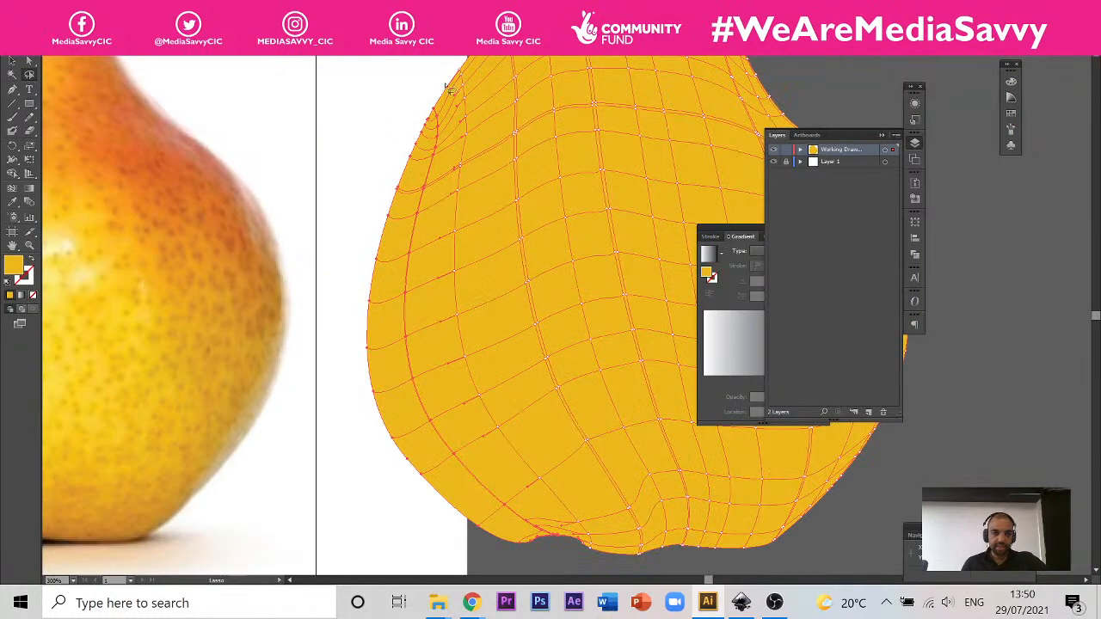
scroll(435, 310, down, 1)
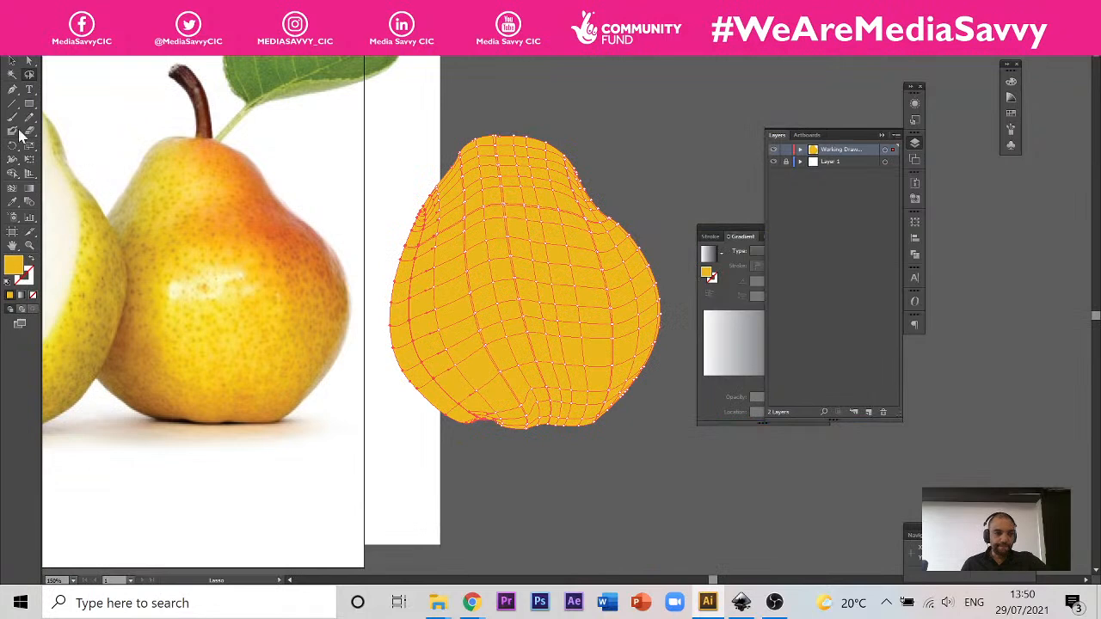
Step: Colour the selected left-edge mesh points with a light brown sampled from the shaded lower left of the photographed pear
click(12, 203)
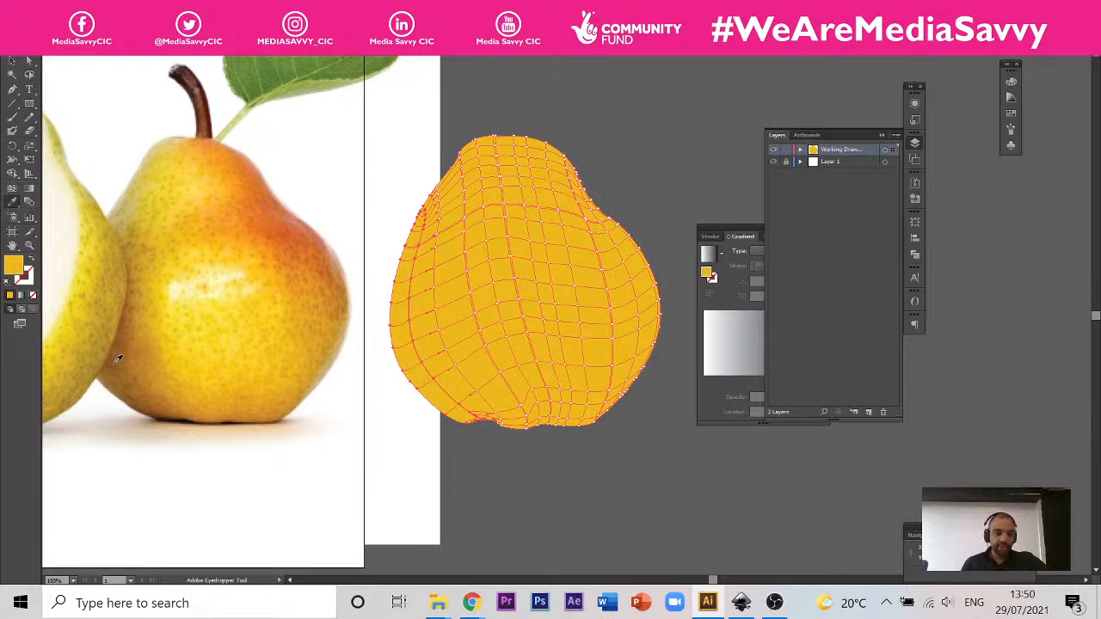
click(117, 359)
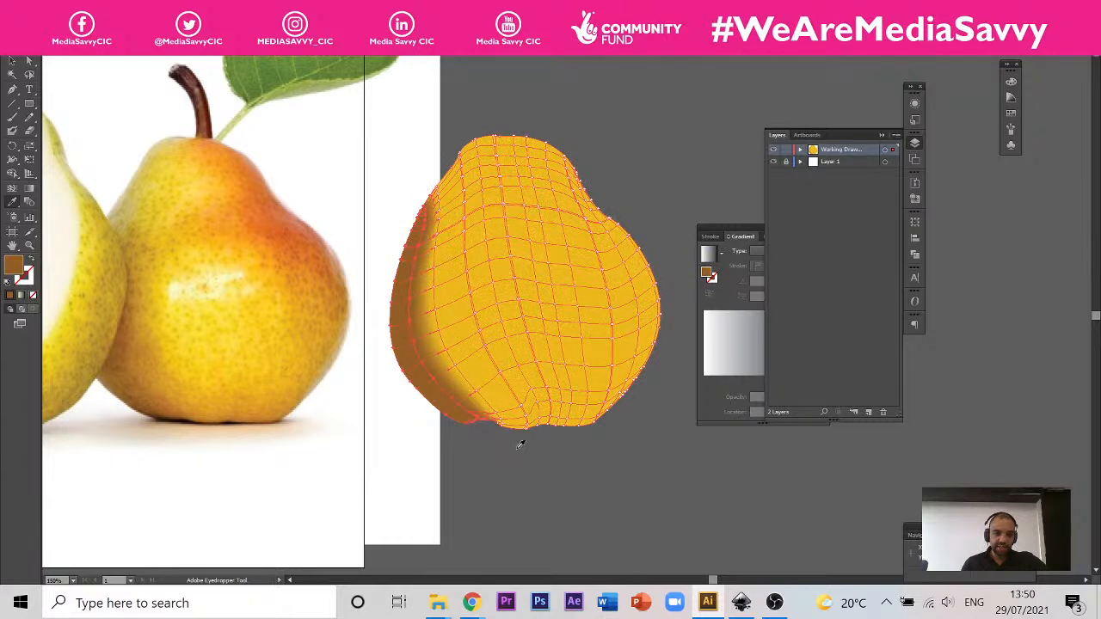
click(113, 376)
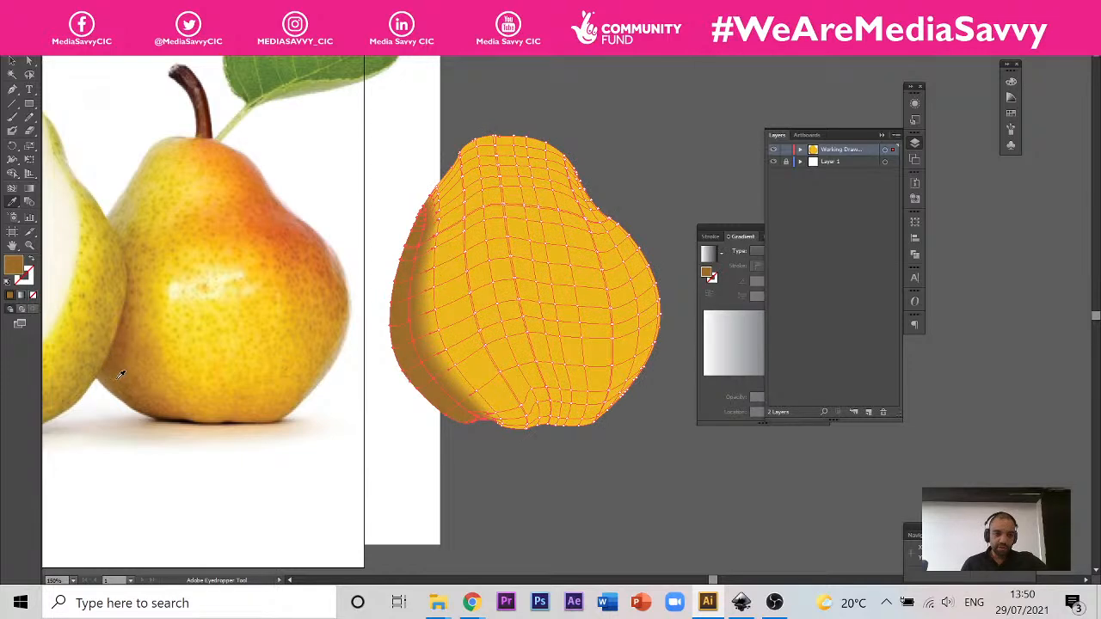
click(127, 371)
click(142, 359)
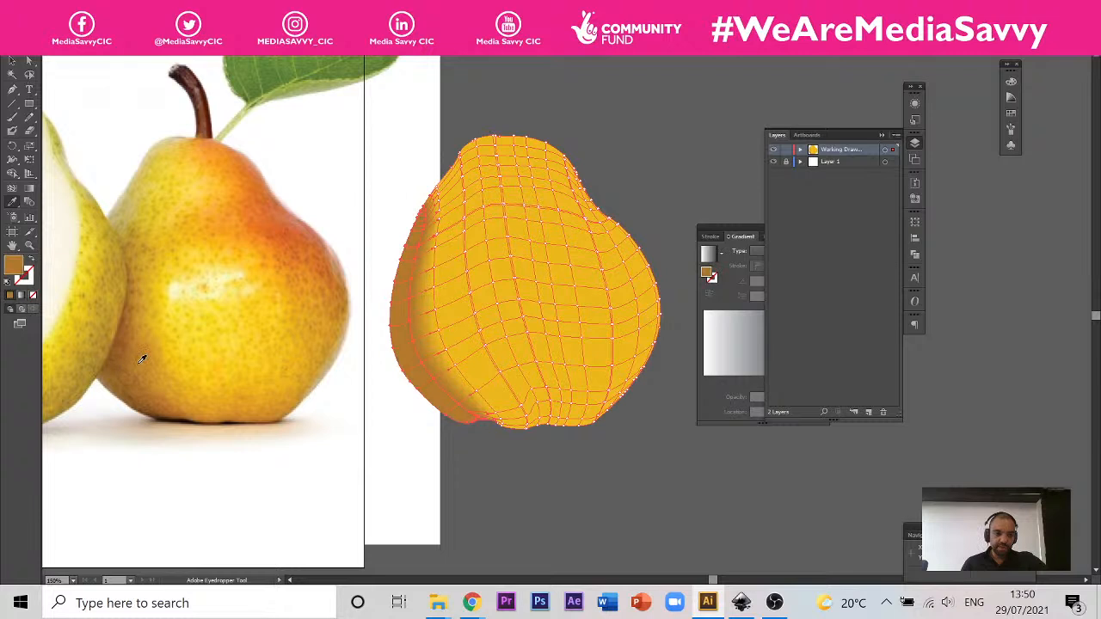
click(142, 360)
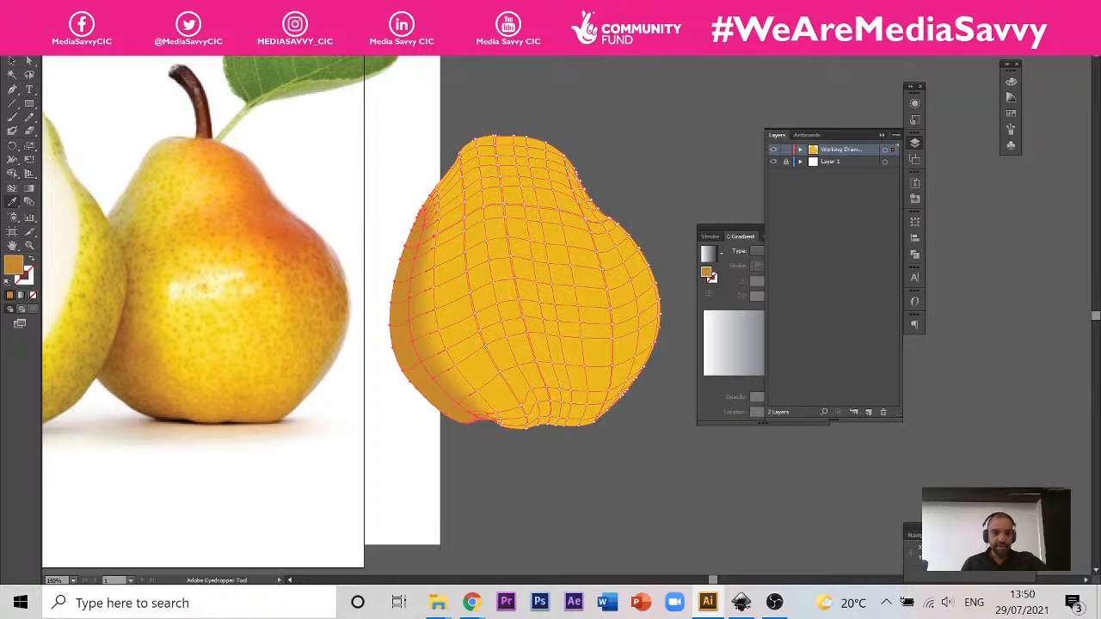
Step: Lasso the mesh points along the pear's upper right neck and shoulder and colour them with orange-red sampled from the photo's blush
click(30, 75)
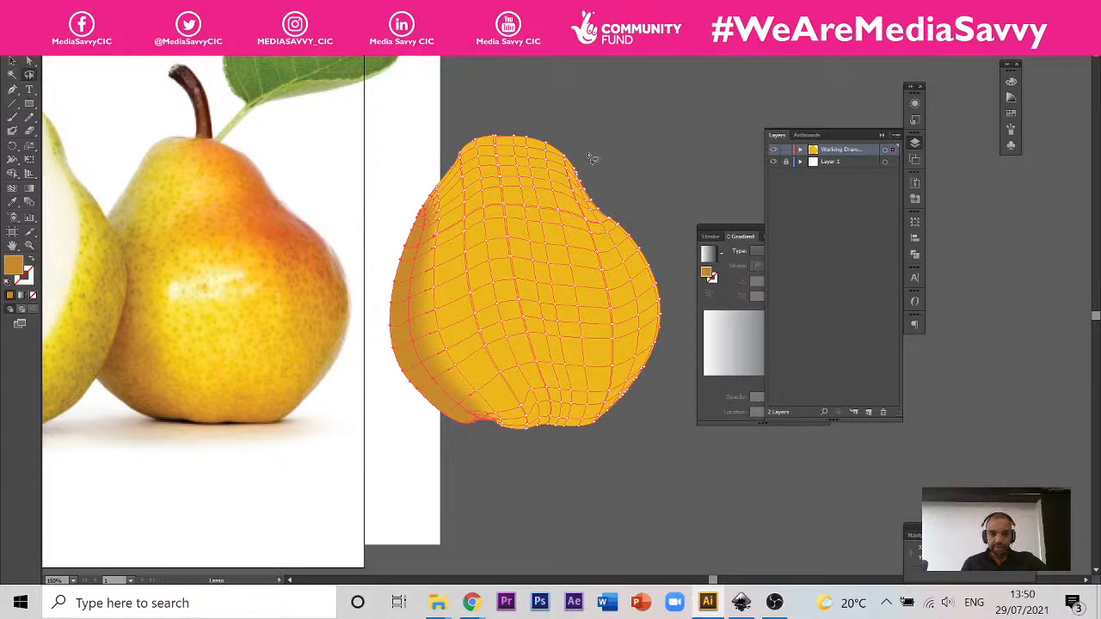
mouse_move(591, 157)
mouse_down()
mouse_move(529, 129)
mouse_move(508, 140)
mouse_move(560, 168)
mouse_move(553, 211)
mouse_move(571, 246)
mouse_move(653, 262)
mouse_move(652, 200)
mouse_move(585, 153)
mouse_up()
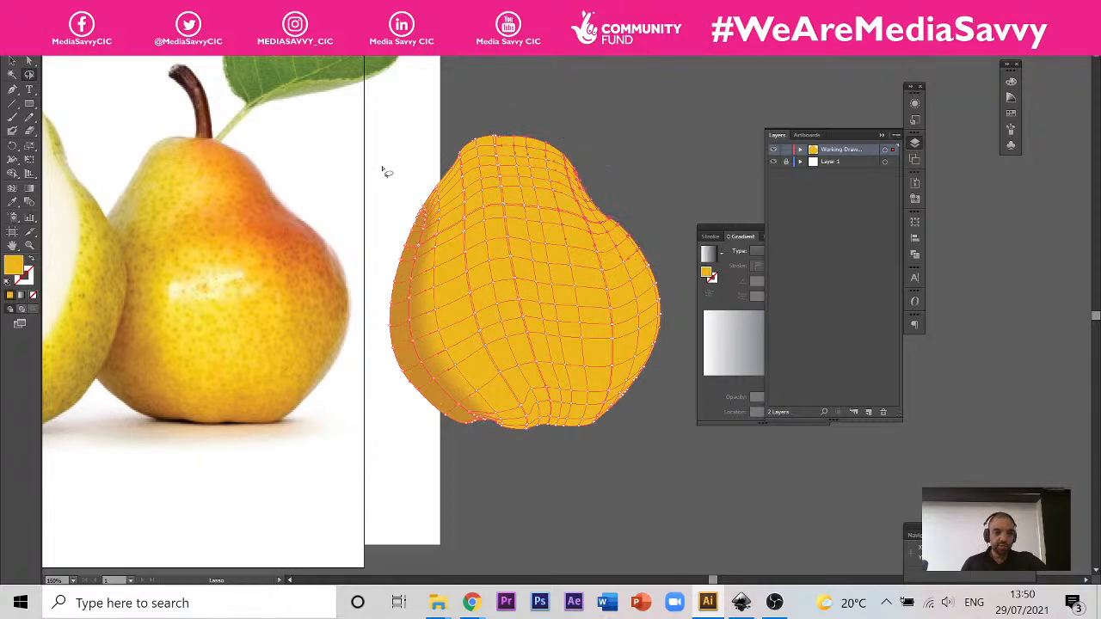
click(13, 205)
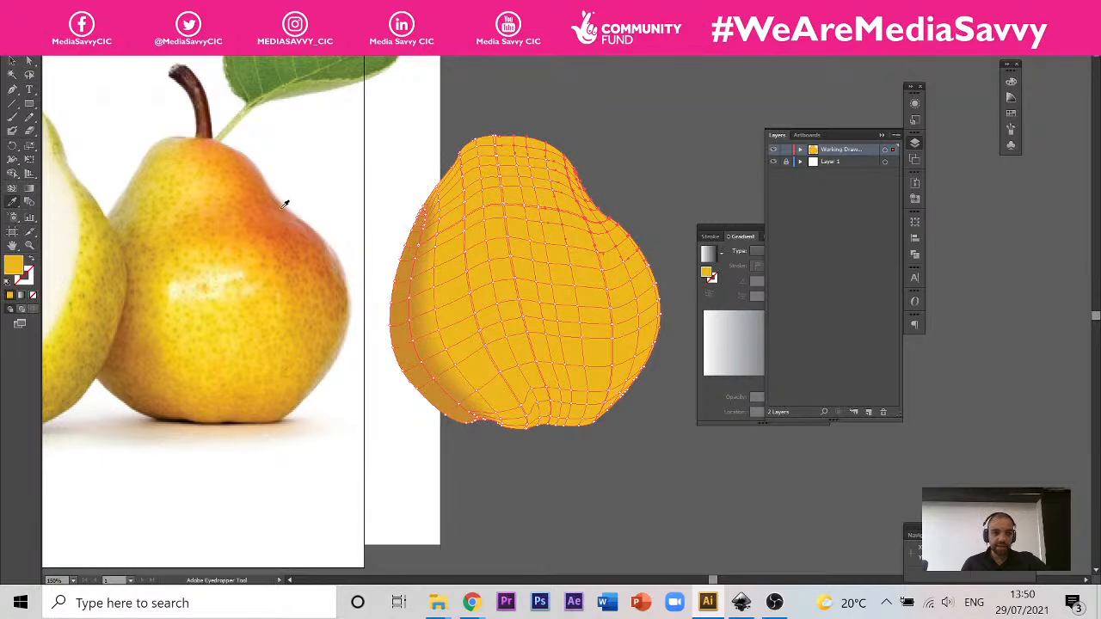
click(276, 221)
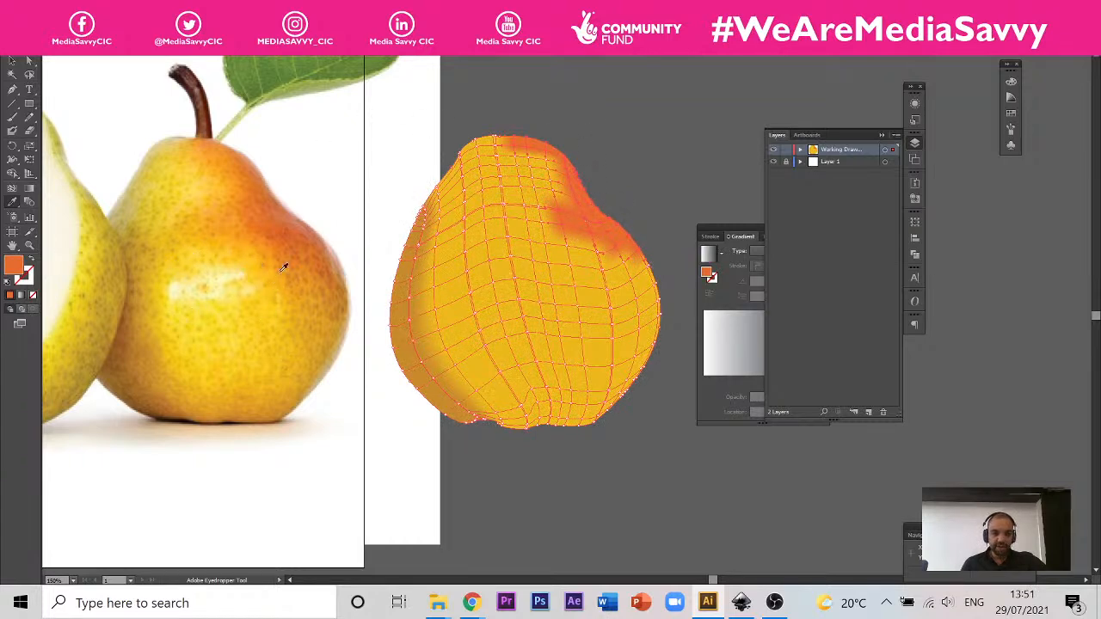
Step: Lasso the mesh points in the middle of the pear mesh and colour them with pale cream sampled from the photographed pear's highlight
click(29, 75)
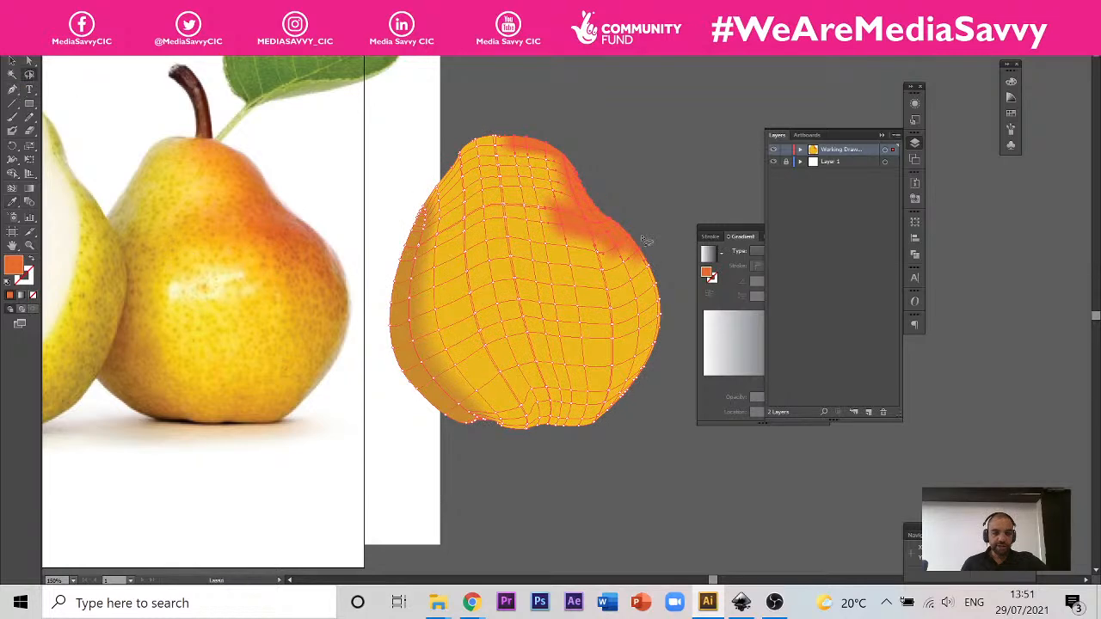
click(561, 250)
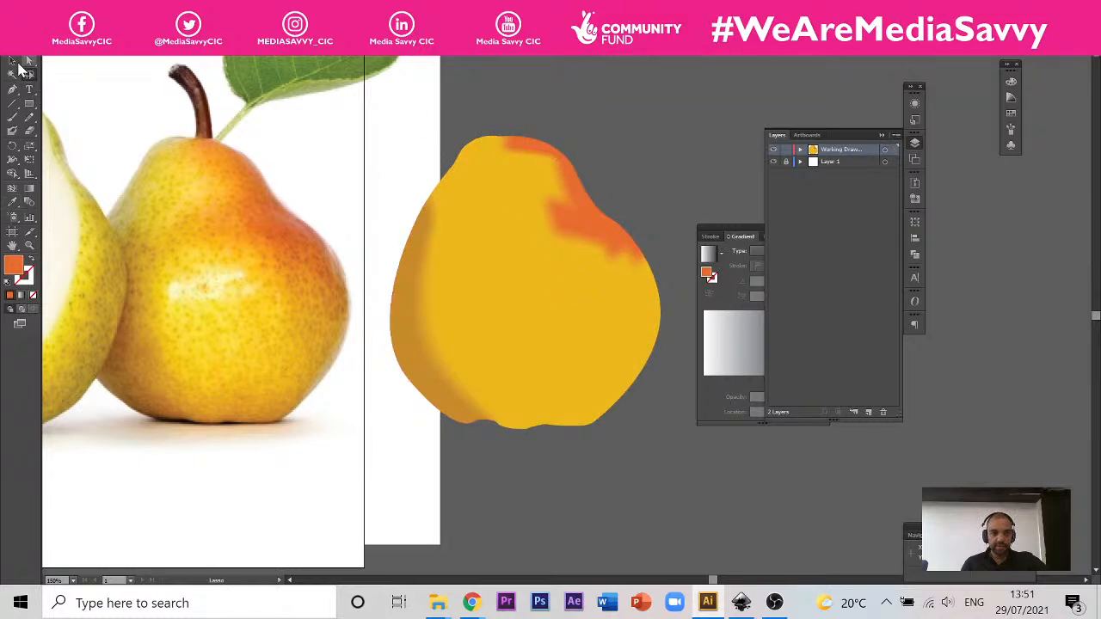
click(13, 62)
click(572, 262)
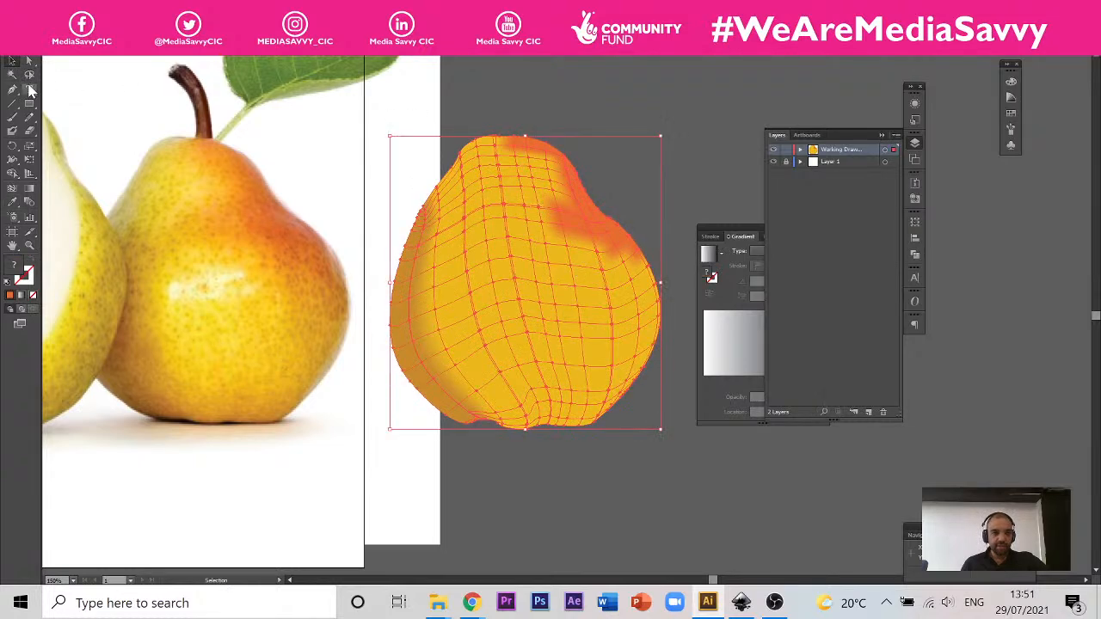
click(29, 76)
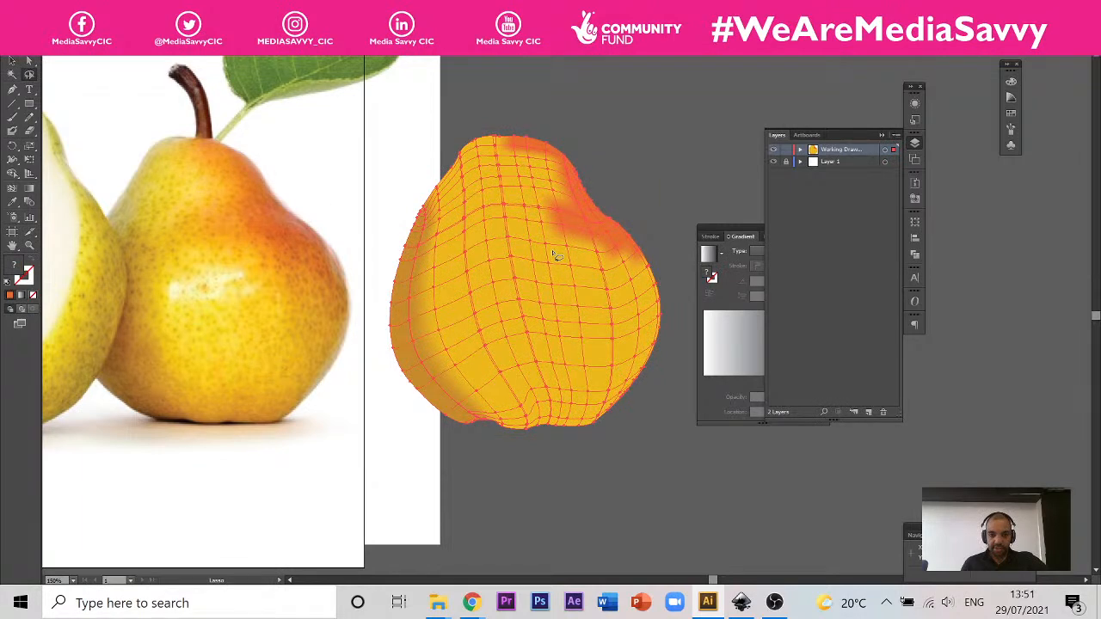
mouse_move(556, 255)
mouse_down()
mouse_move(490, 250)
mouse_move(484, 283)
mouse_move(536, 293)
mouse_move(561, 284)
mouse_move(559, 258)
mouse_up()
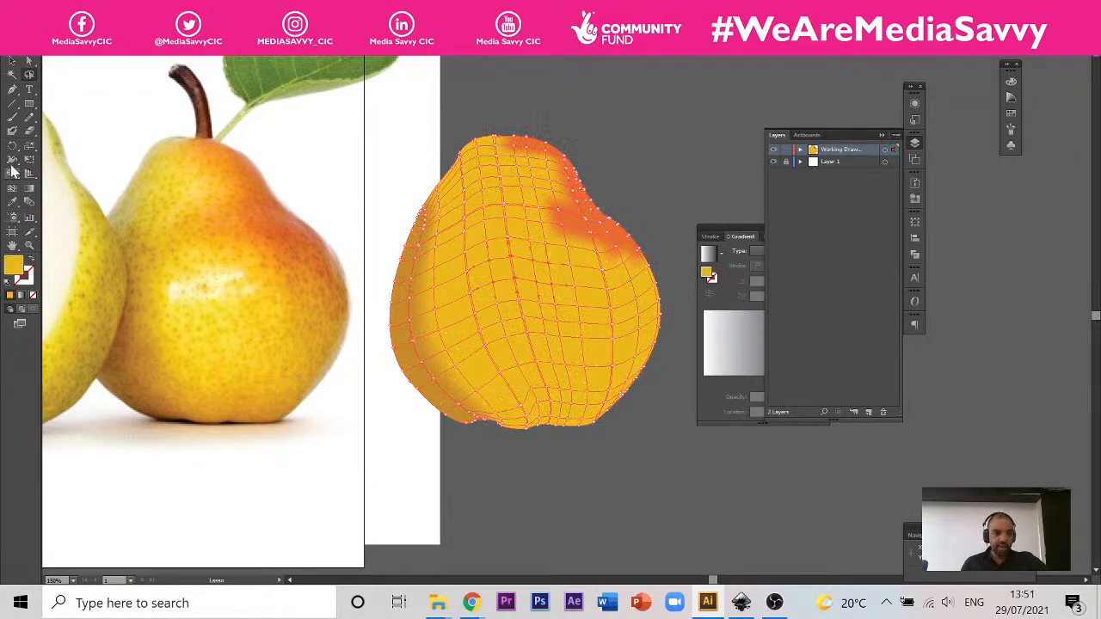
click(12, 203)
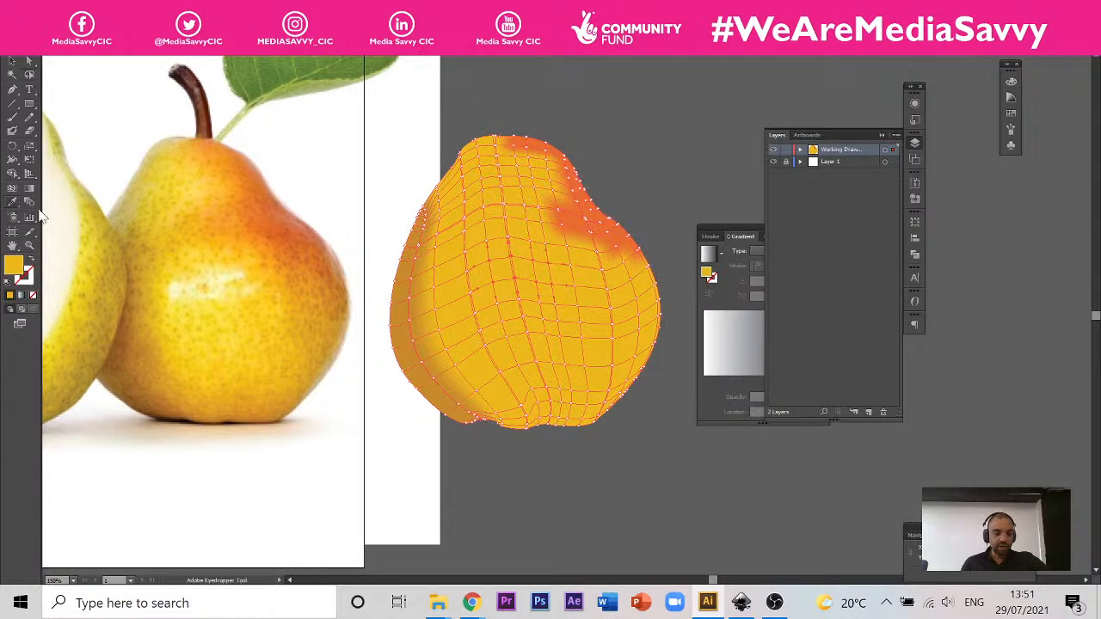
click(181, 283)
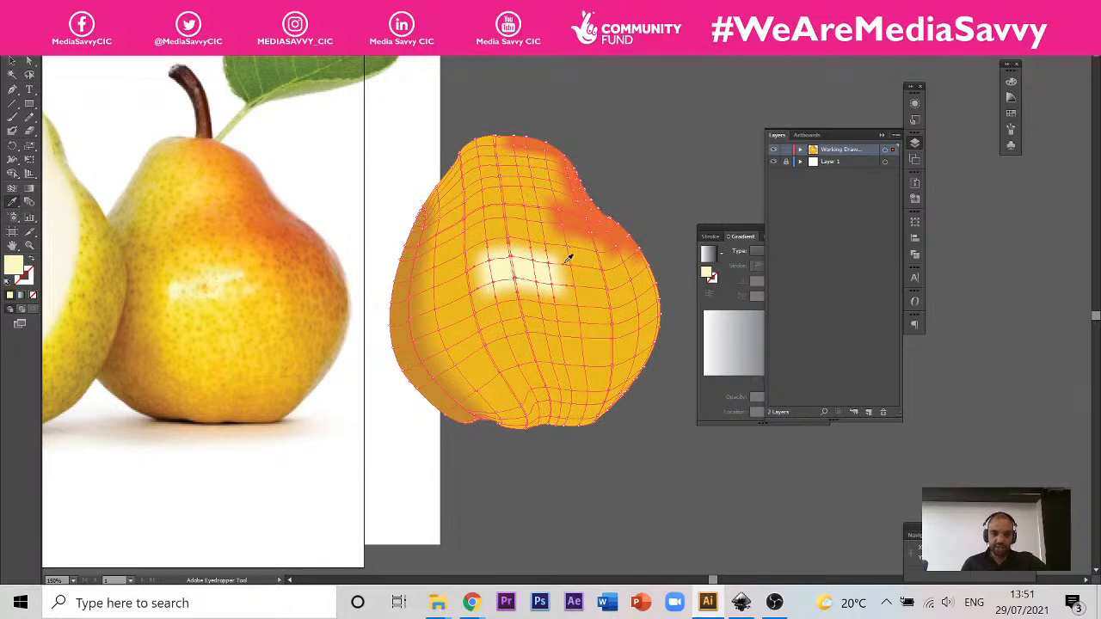
Step: Lasso the mesh points in the middle of the pear mesh's neck and colour them with light yellow-orange sampled from the photographed neck
scroll(564, 290, up, 3)
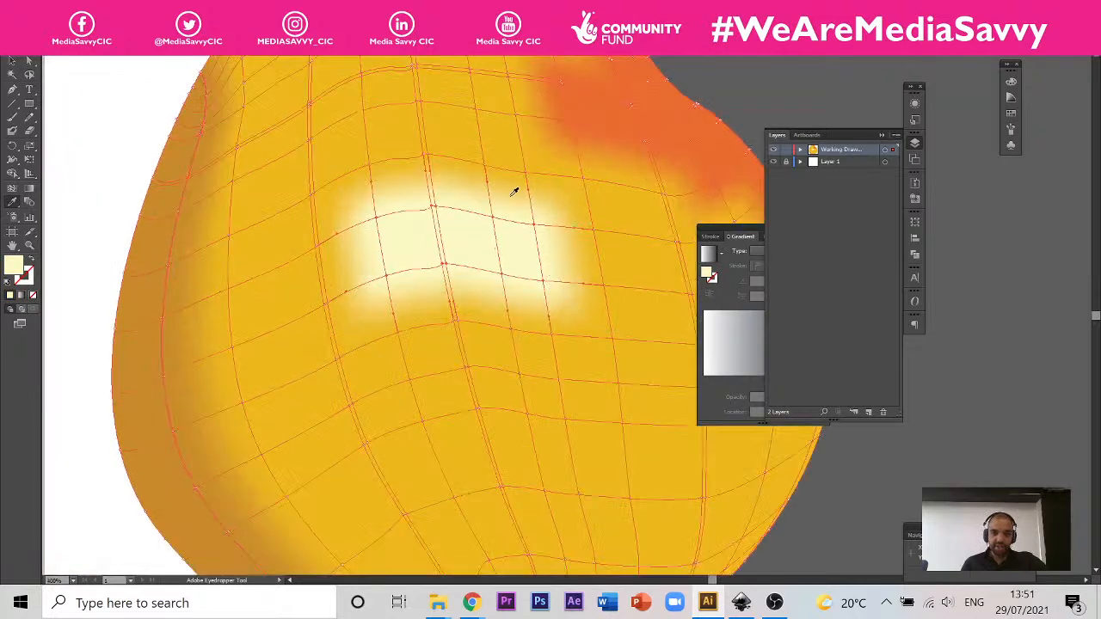
scroll(631, 255, down, 3)
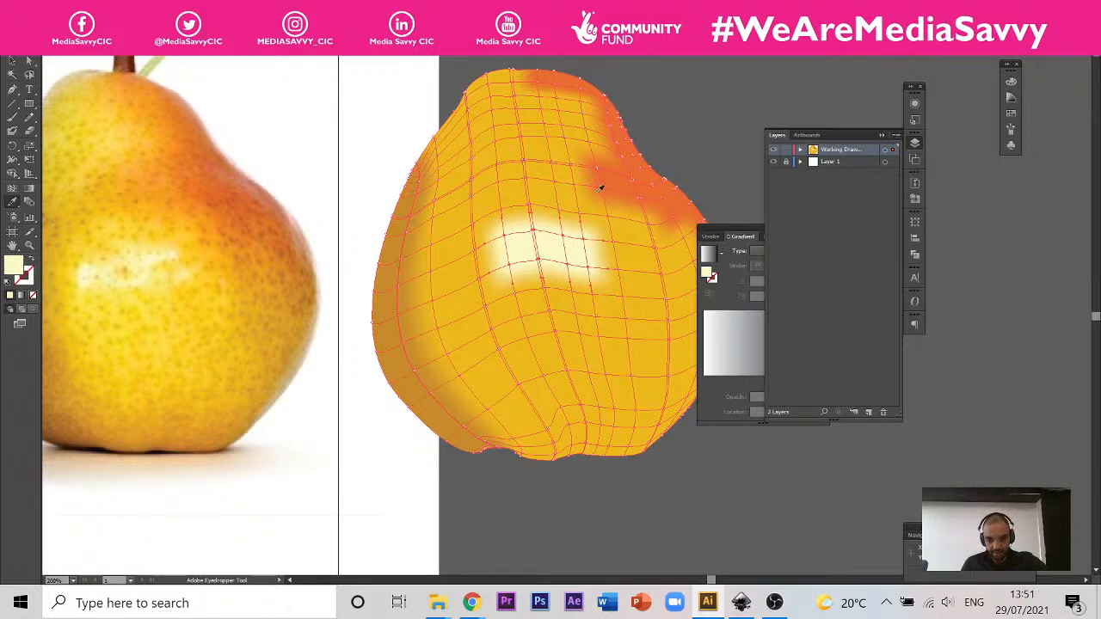
scroll(575, 253, up, 2)
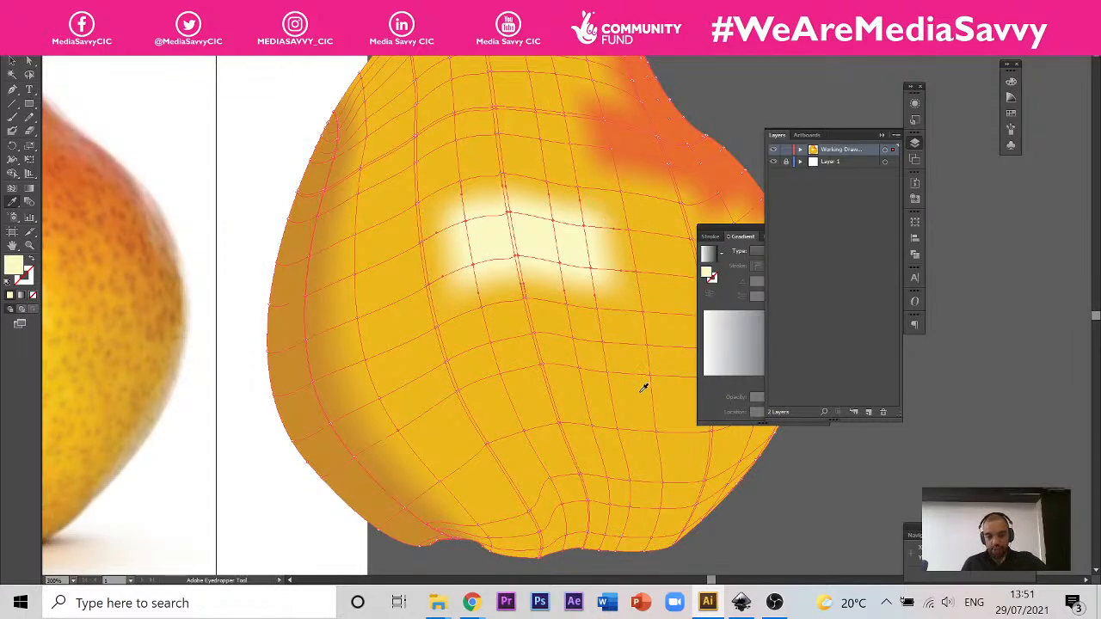
scroll(557, 308, down, 1)
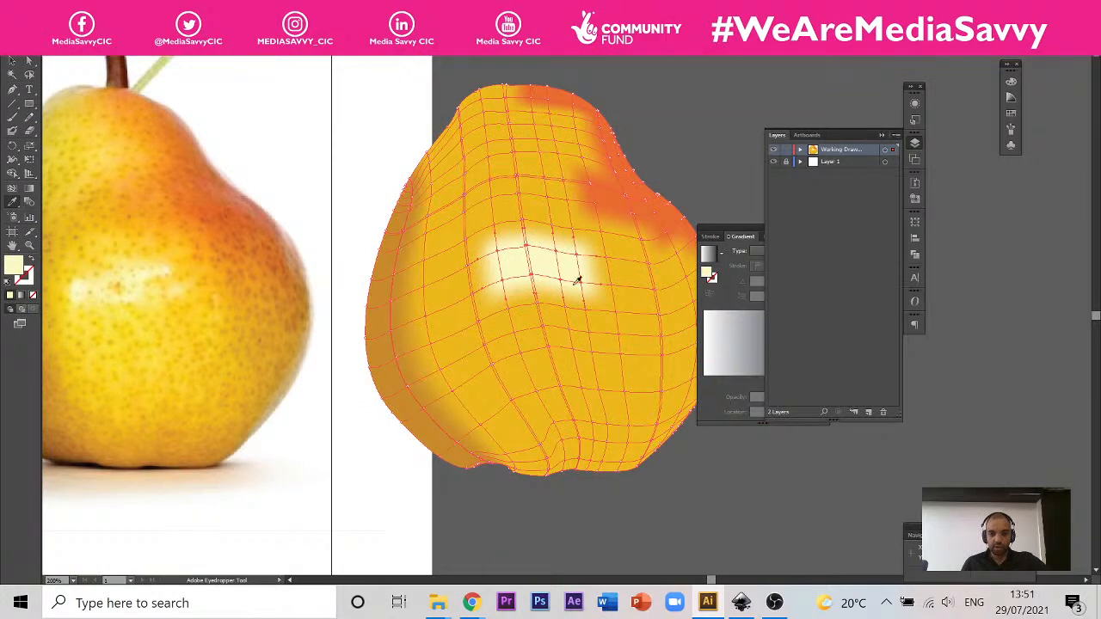
scroll(547, 351, down, 1)
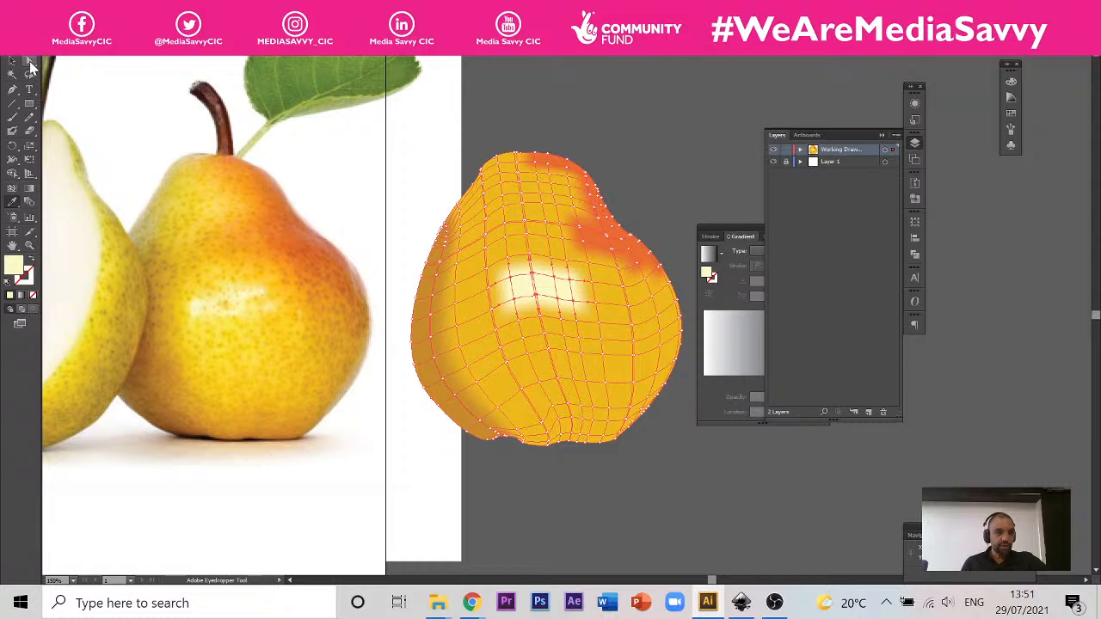
click(30, 76)
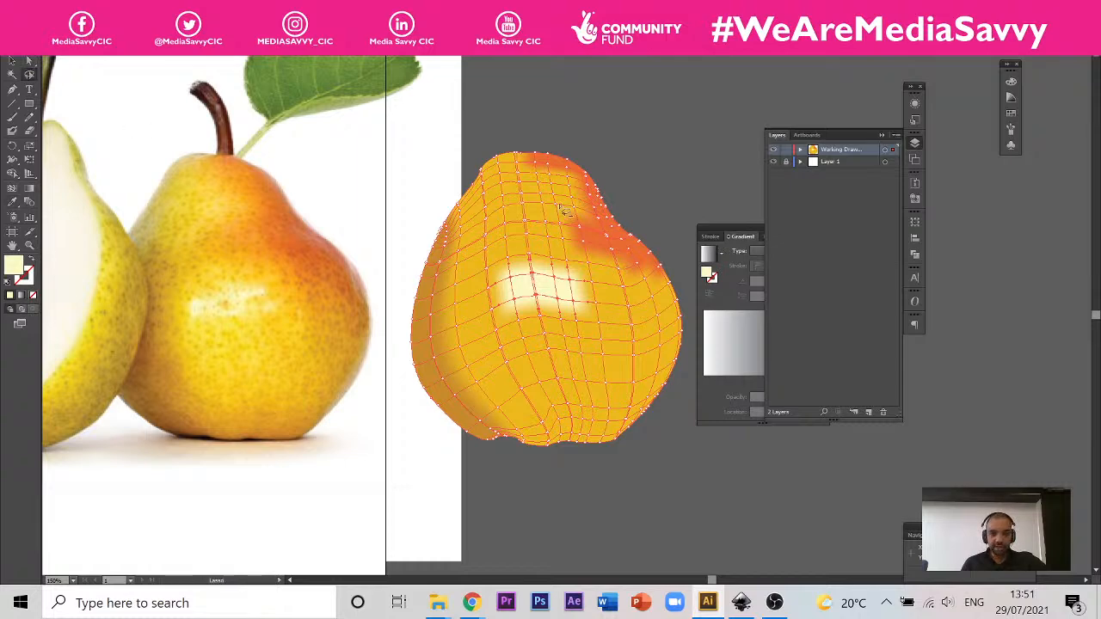
scroll(559, 208, up, 2)
scroll(537, 184, down, 2)
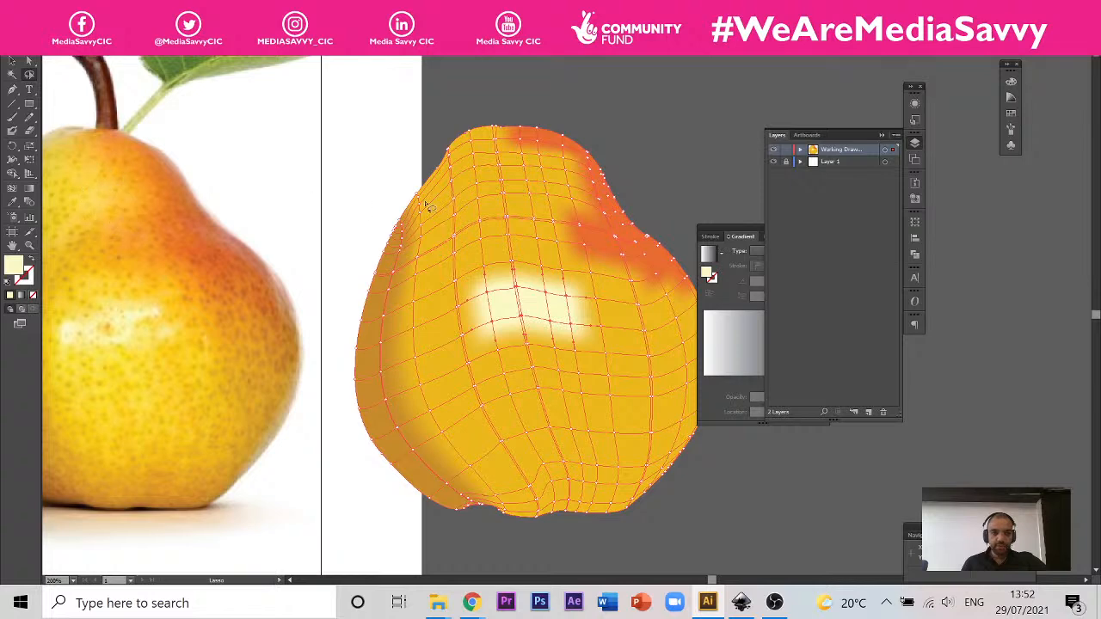
mouse_move(540, 158)
mouse_down()
mouse_move(488, 172)
mouse_move(488, 202)
mouse_move(551, 190)
mouse_move(541, 162)
mouse_up()
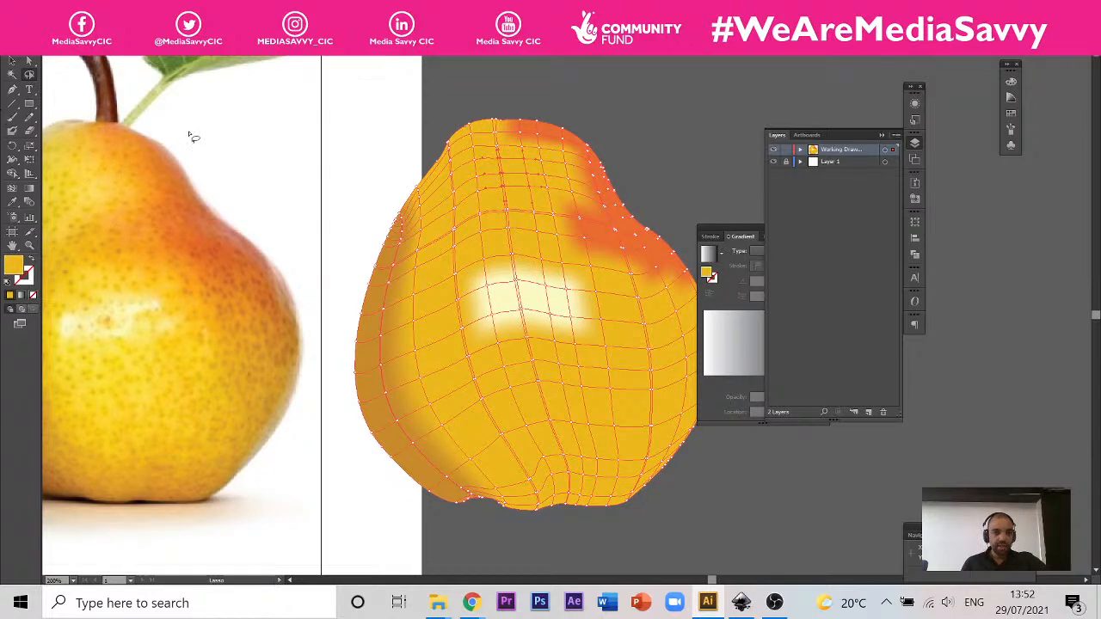
click(13, 203)
click(108, 192)
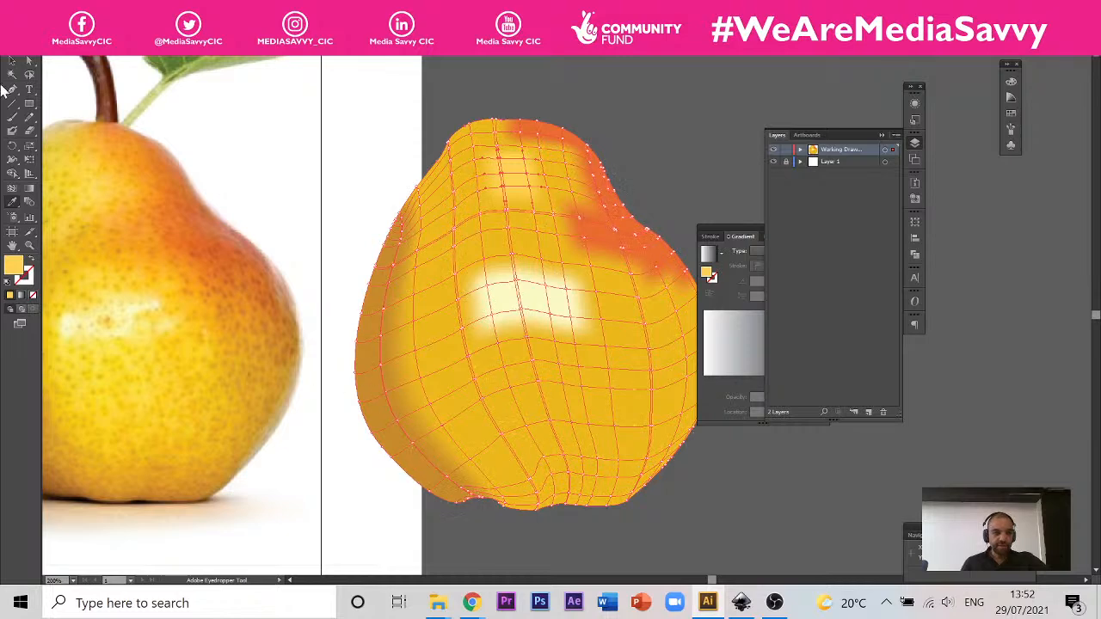
Step: Lasso the mesh points along the pear mesh's base and colour them with brown sampled from the bottom of the photographed pear
click(31, 75)
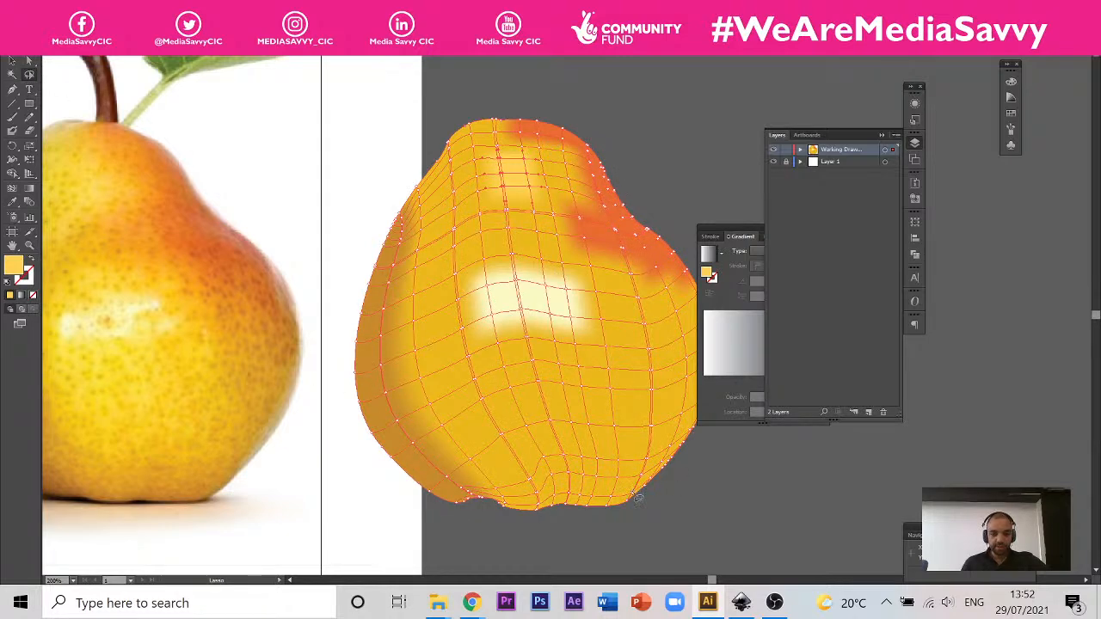
mouse_move(654, 494)
mouse_down()
mouse_move(471, 475)
mouse_move(429, 494)
mouse_move(483, 533)
mouse_move(638, 537)
mouse_move(670, 518)
mouse_move(652, 492)
mouse_up()
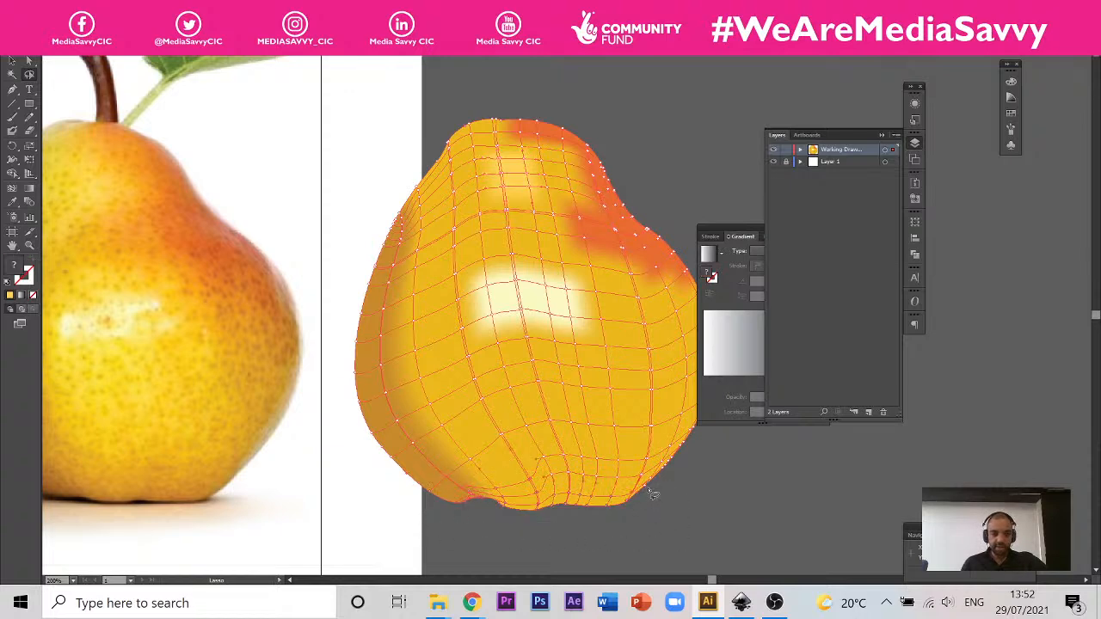
click(11, 203)
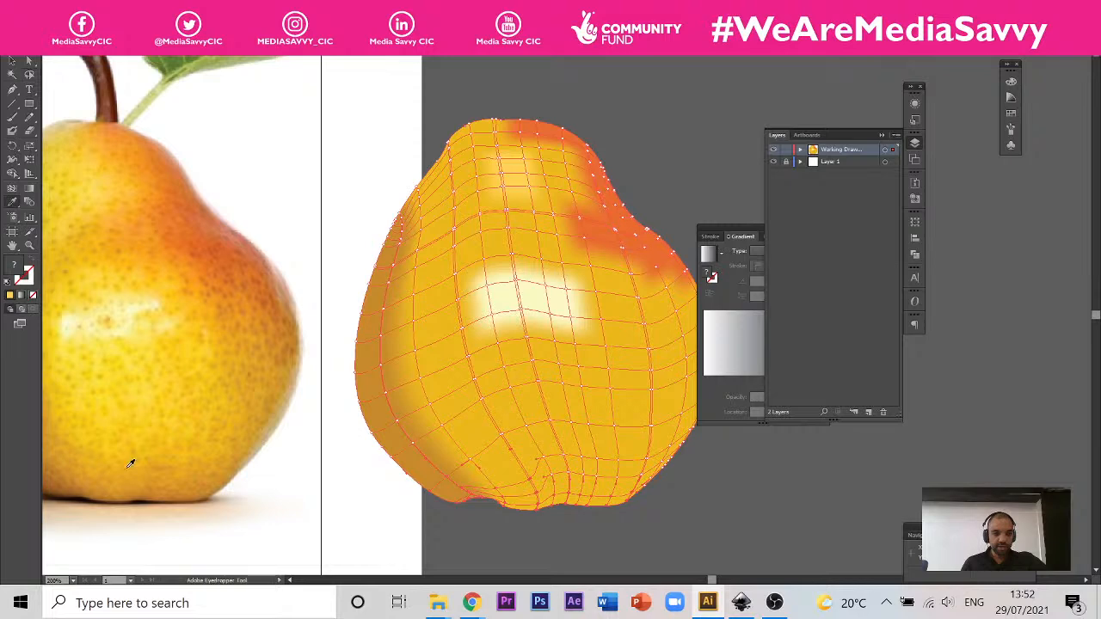
click(95, 487)
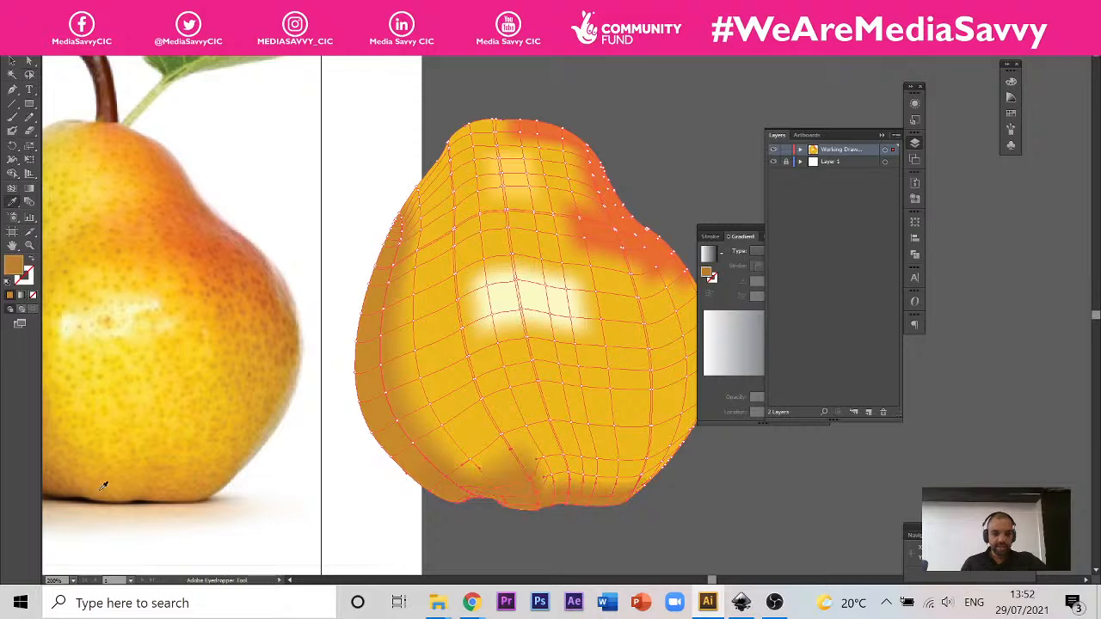
Step: Lasso the mesh points along the pear mesh's lower right edge and colour them with tan sampled from the photographed pear's right edge
scroll(177, 327, down, 2)
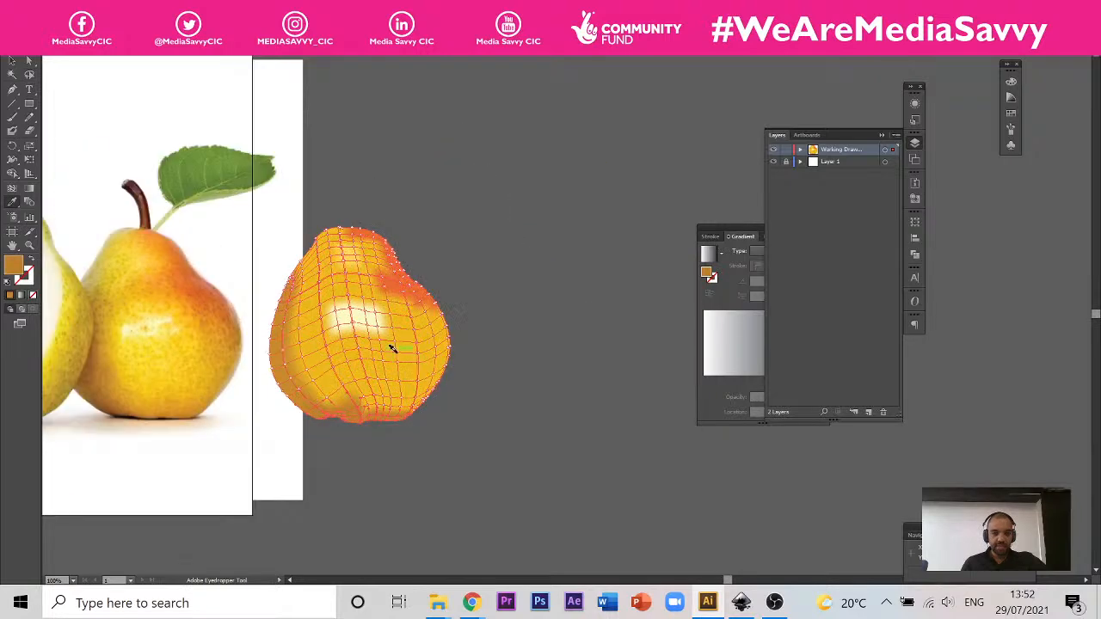
scroll(393, 347, up, 1)
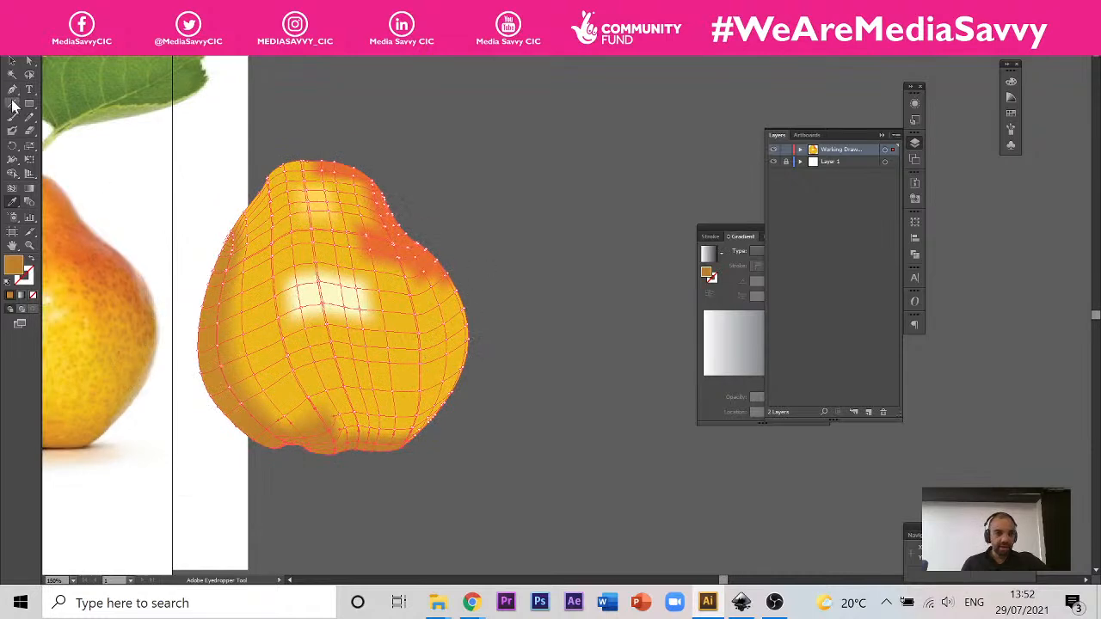
click(29, 77)
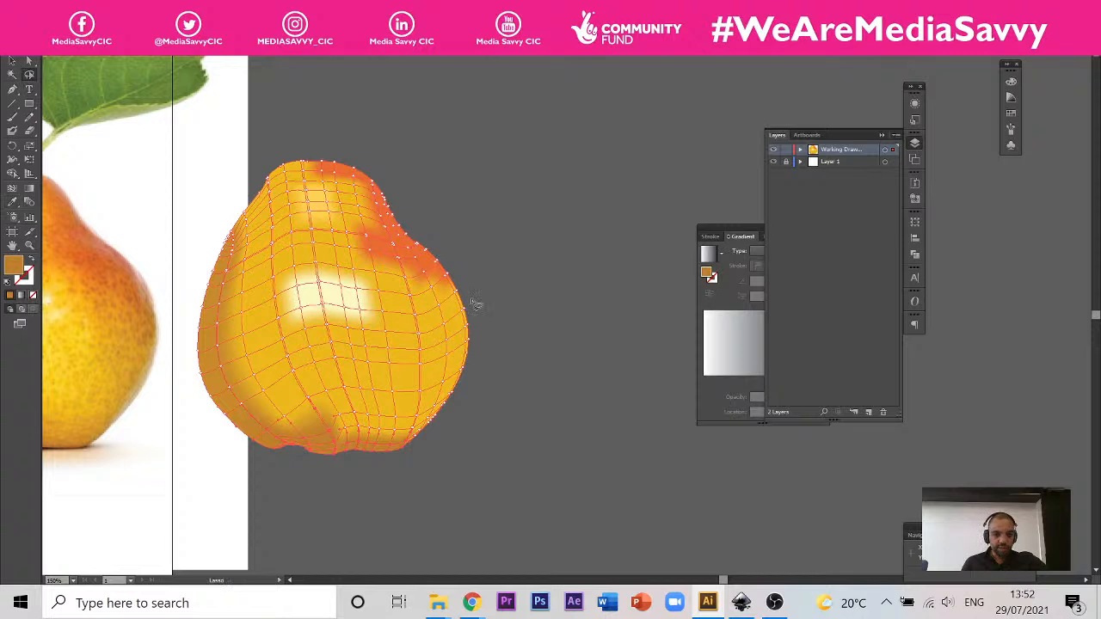
mouse_move(467, 297)
mouse_down()
mouse_move(414, 442)
mouse_move(490, 444)
mouse_move(510, 332)
mouse_move(473, 299)
mouse_up()
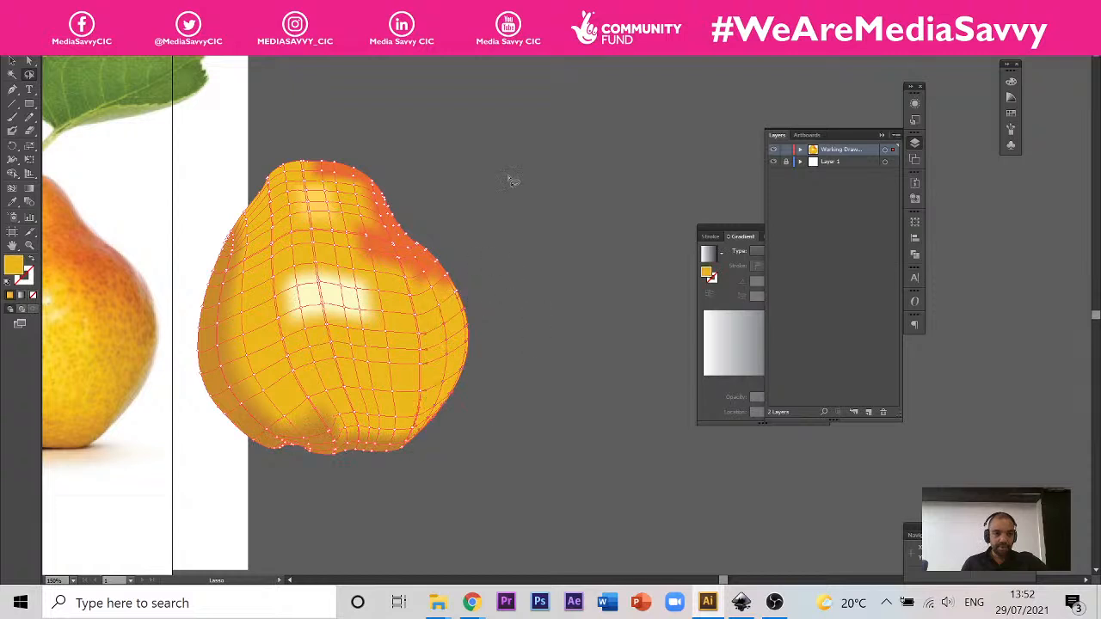
mouse_move(434, 181)
mouse_down()
mouse_move(388, 209)
mouse_move(389, 226)
mouse_move(445, 290)
mouse_move(457, 363)
mouse_move(402, 444)
mouse_move(408, 457)
mouse_move(481, 429)
mouse_move(498, 279)
mouse_move(436, 182)
mouse_up()
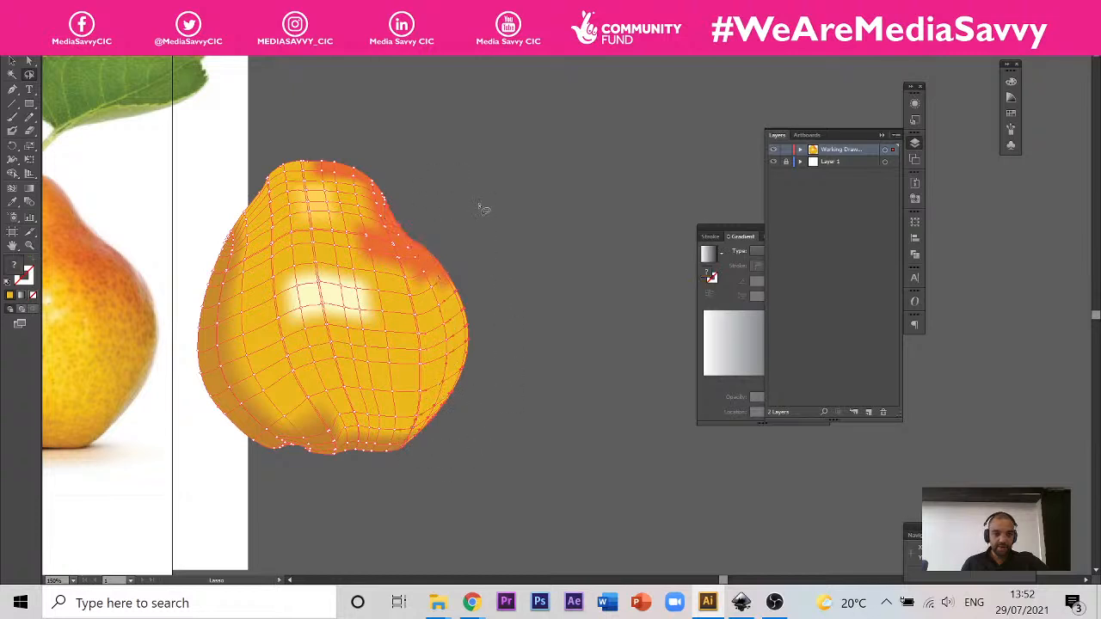
click(12, 202)
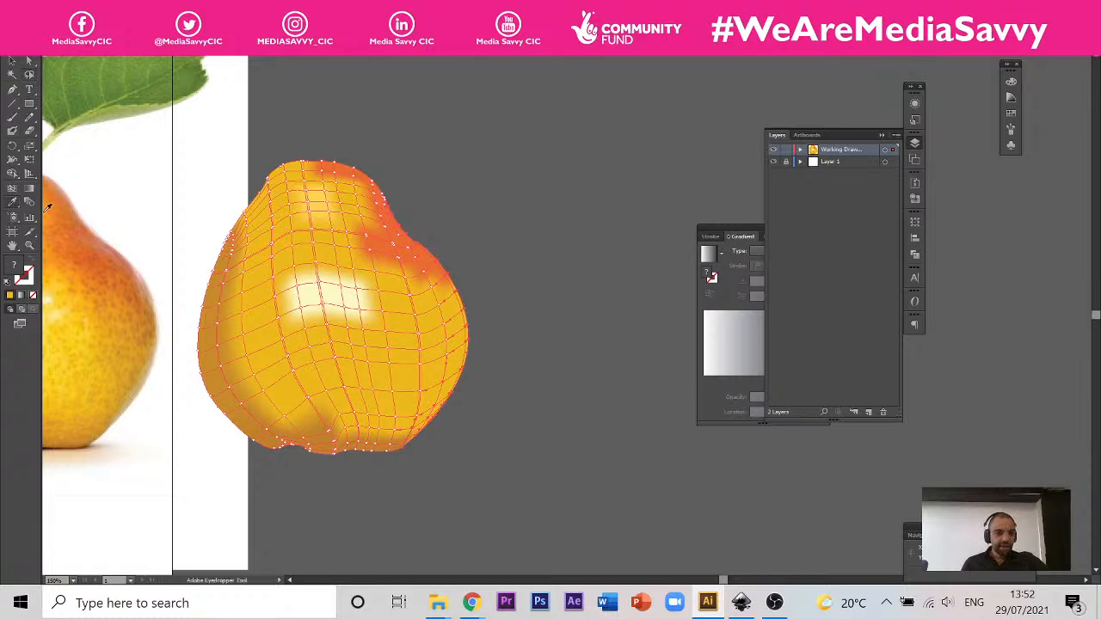
click(136, 380)
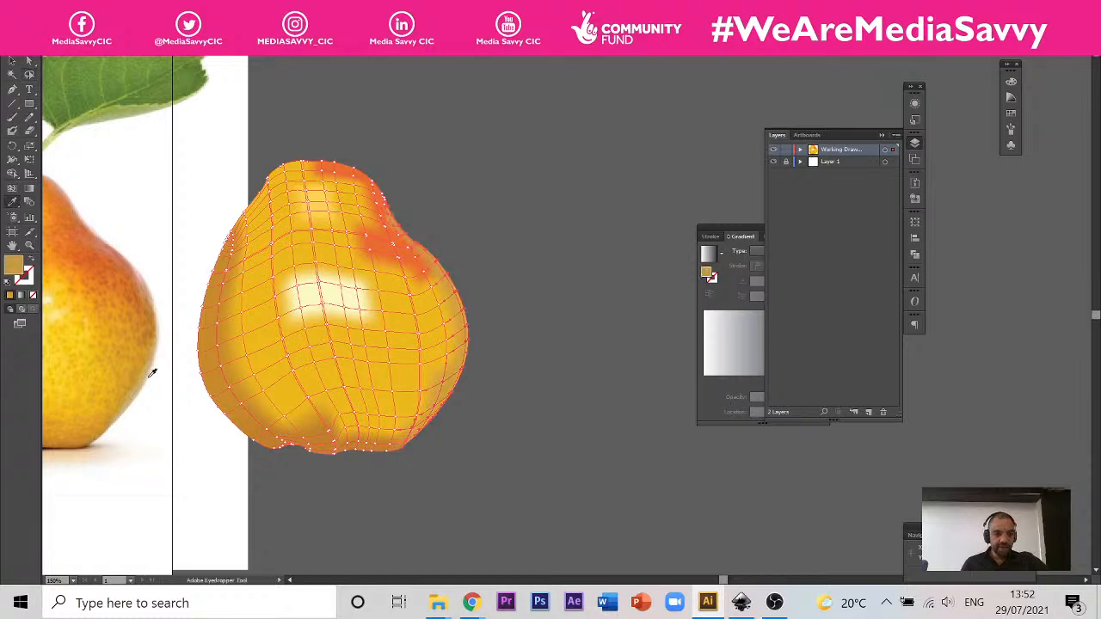
Step: Deselect the pear mesh and compare its overall colouring with the photographed pear
scroll(533, 369, down, 3)
scroll(486, 340, up, 3)
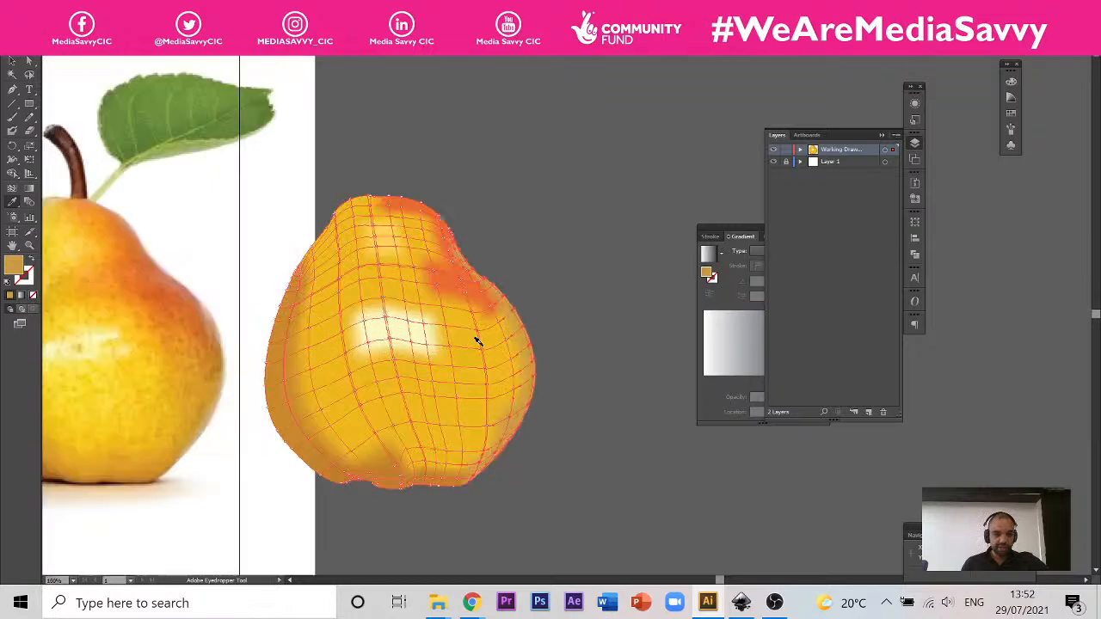
scroll(491, 276, down, 1)
scroll(399, 249, up, 1)
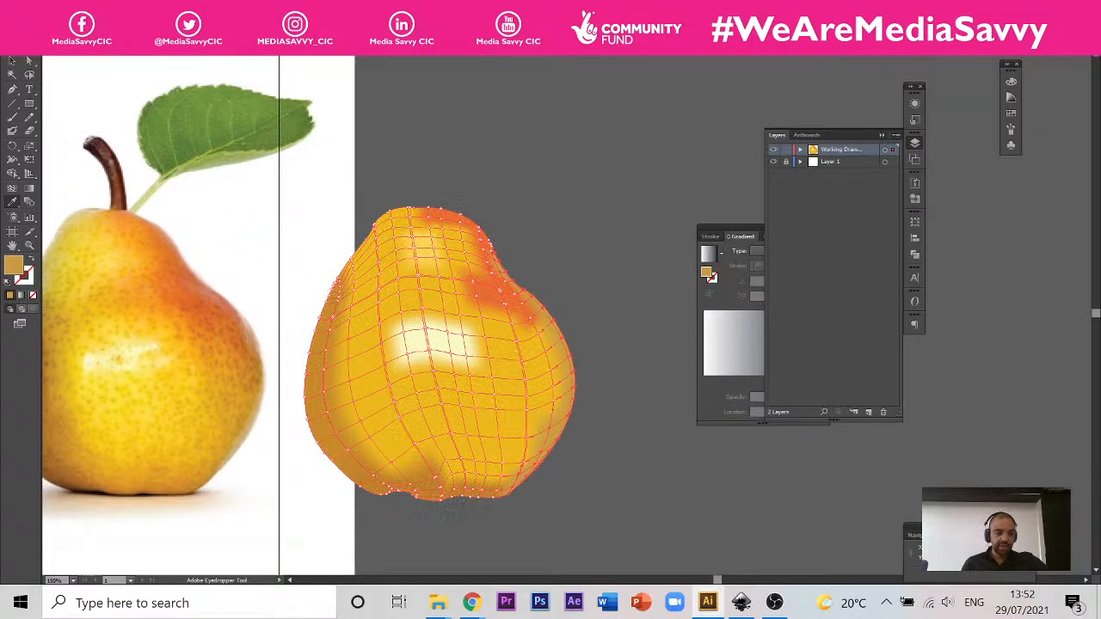
key(v)
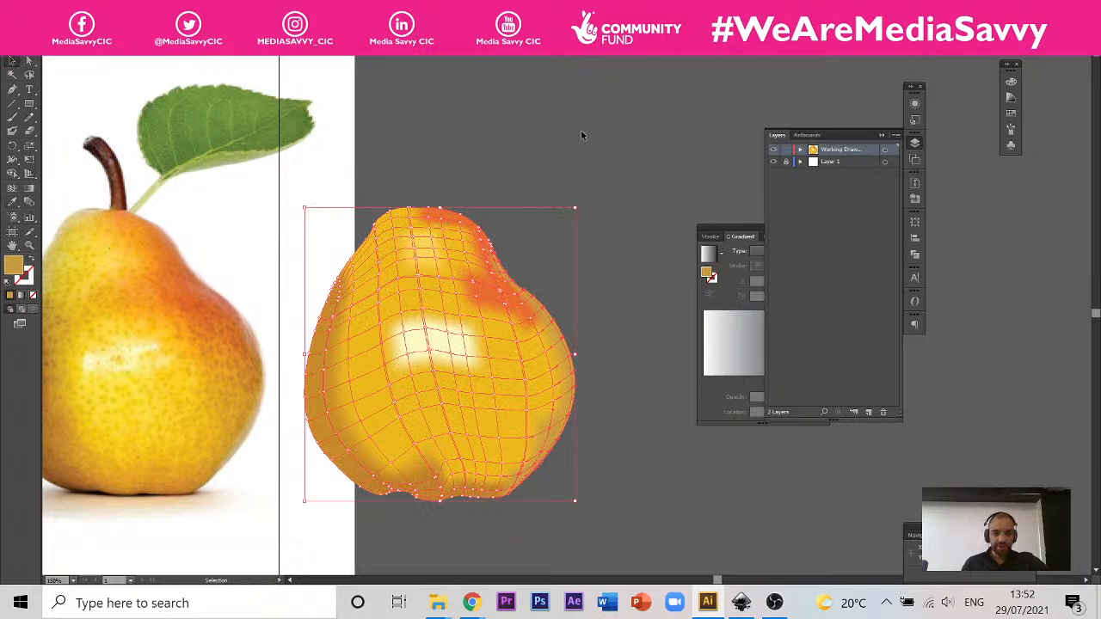
click(611, 214)
scroll(611, 214, down, 3)
scroll(590, 258, up, 3)
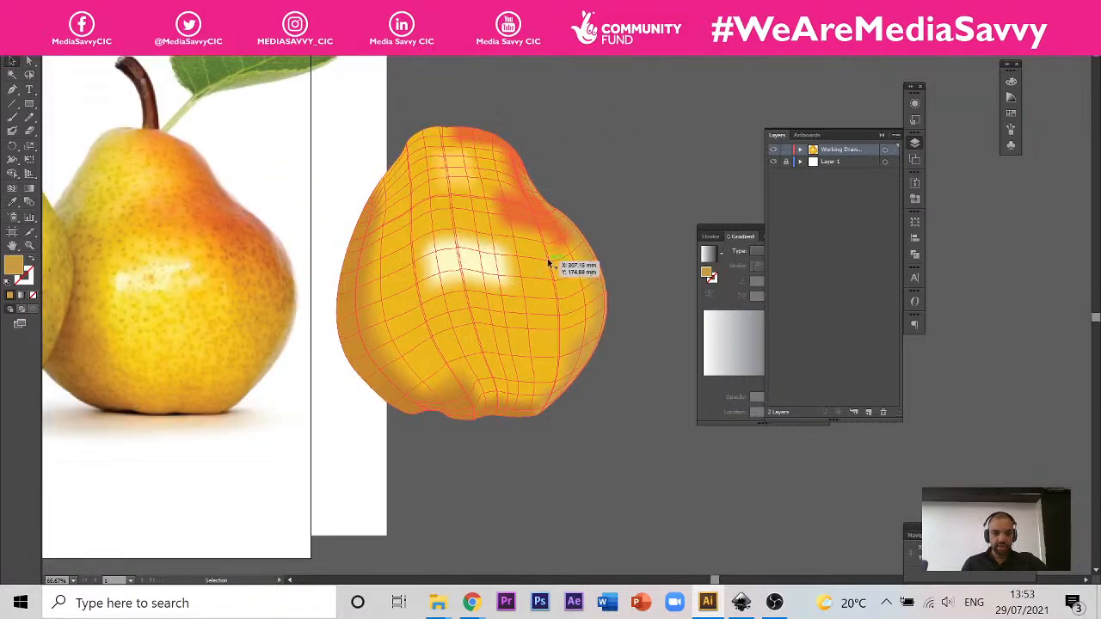
scroll(414, 232, down, 1)
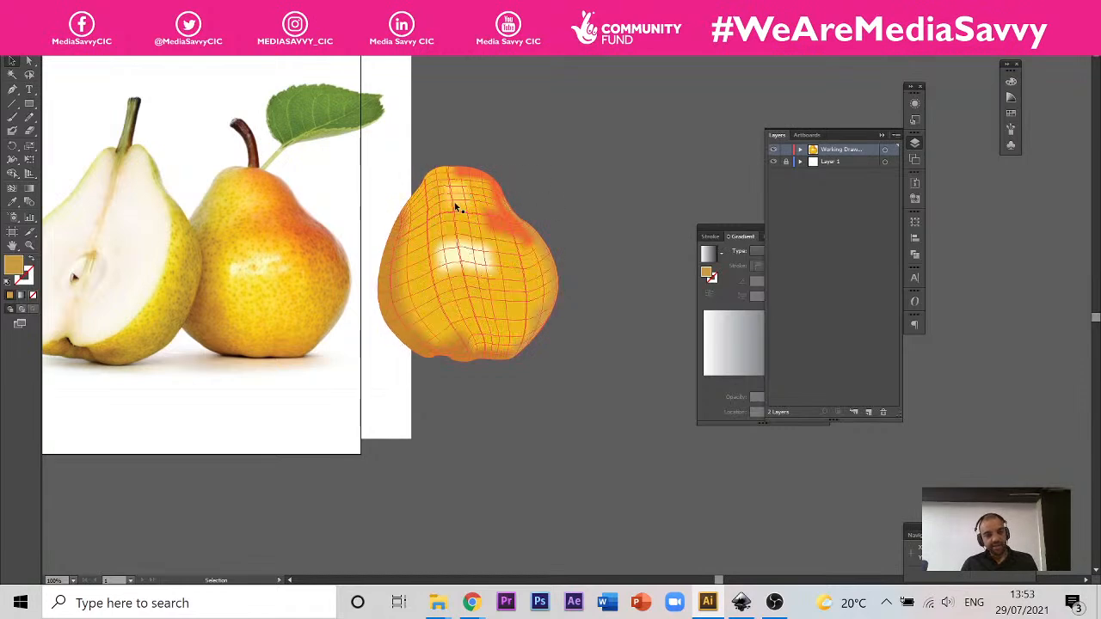
Step: Undo all the sampled colouring and the move of the pear mesh, back to the plain magenta mesh over the photographed pear
key(a)
click(507, 249)
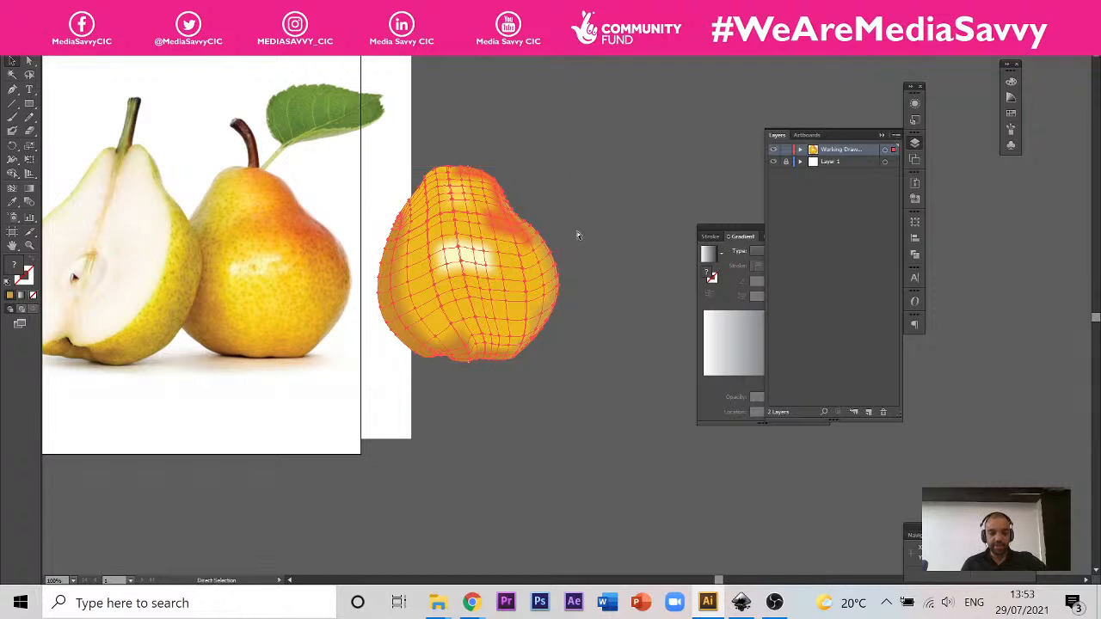
key(ctrl+z)
key(ctrl+z)
key(ctrl+z)
key(ctrl+z)
key(ctrl+z)
key(ctrl+z)
key(ctrl+z)
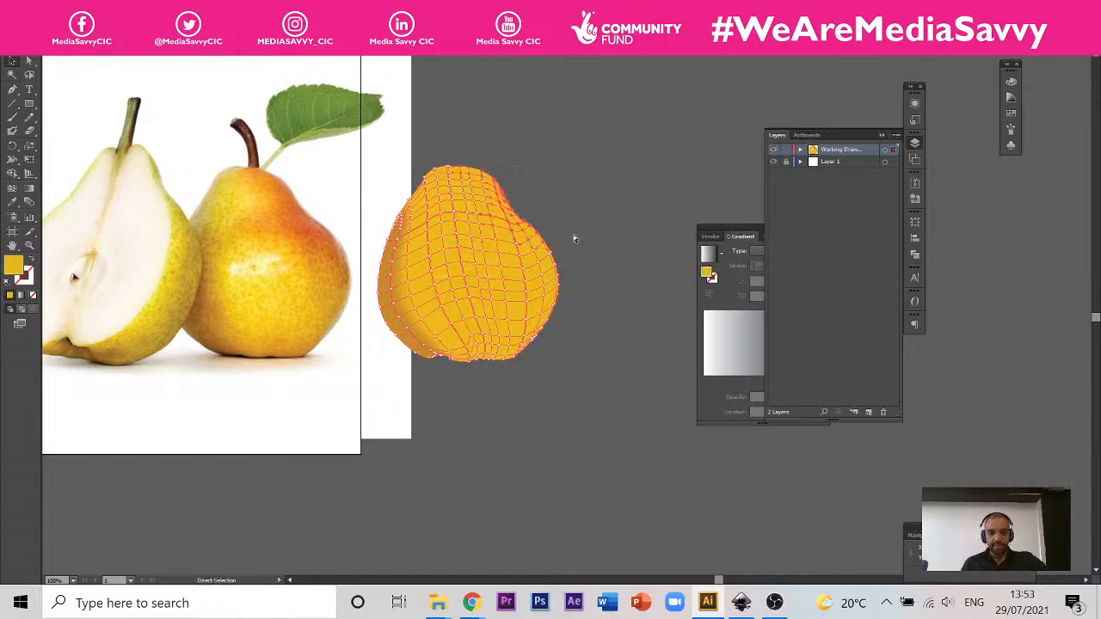
key(ctrl+z)
key(ctrl+z)
key(ctrl+z)
key(v)
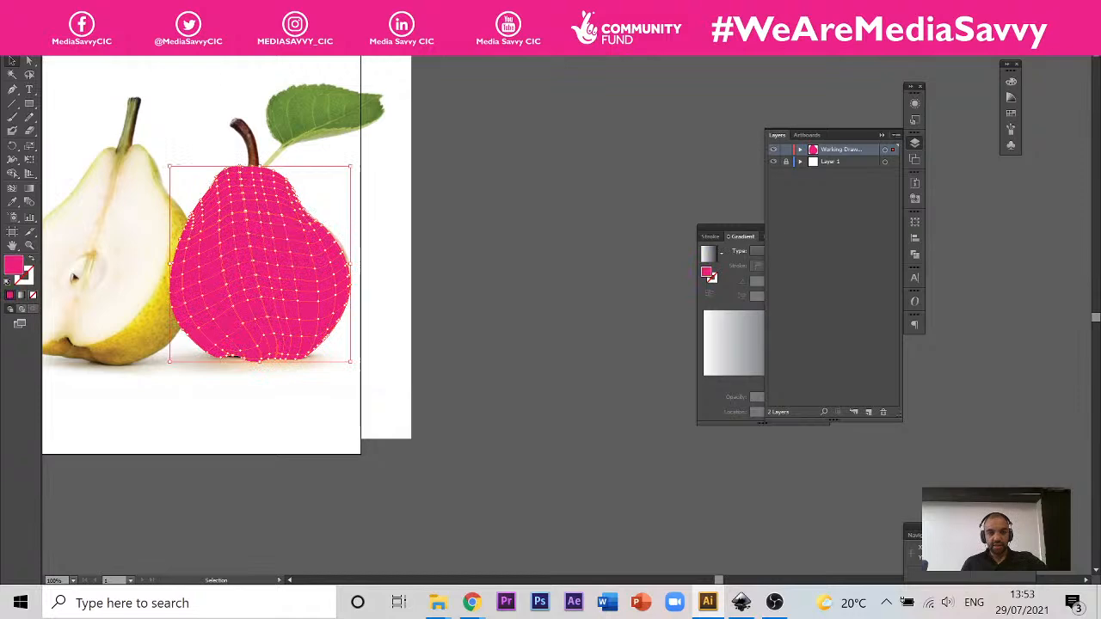
Step: Move the magenta pear mesh off the photo onto the empty canvas and paste the coloured pear mesh
drag(215, 272, 534, 272)
click(586, 488)
key(ctrl+v)
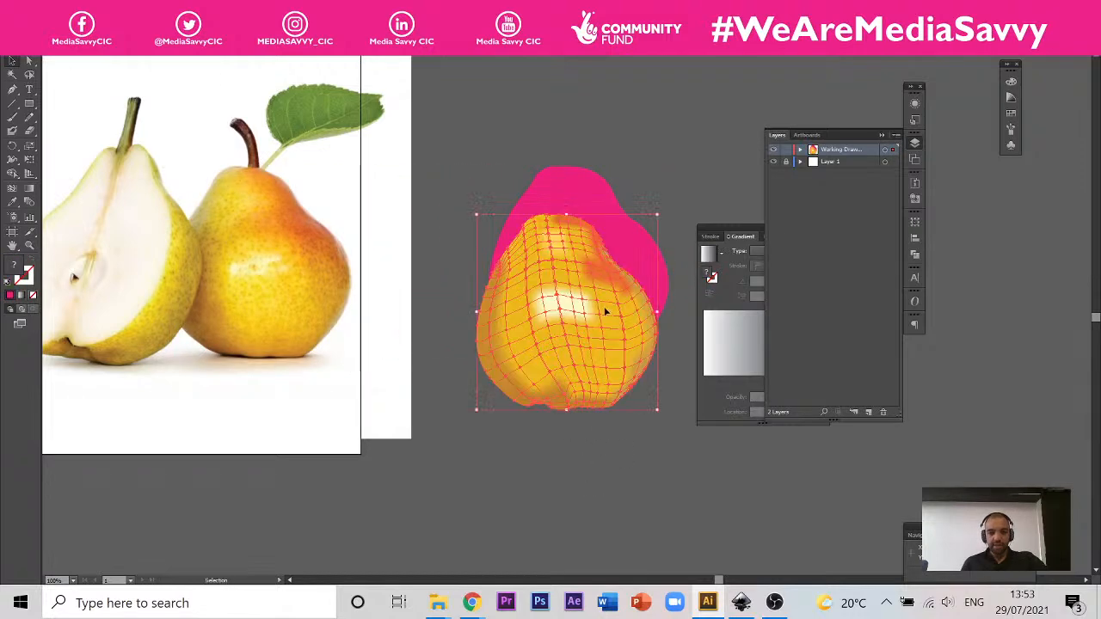
Step: Place the coloured pear mesh between the photo and the magenta mesh, spacing them apart so that none overlap
mouse_move(602, 319)
mouse_down()
mouse_move(504, 303)
mouse_move(462, 269)
mouse_up()
click(643, 220)
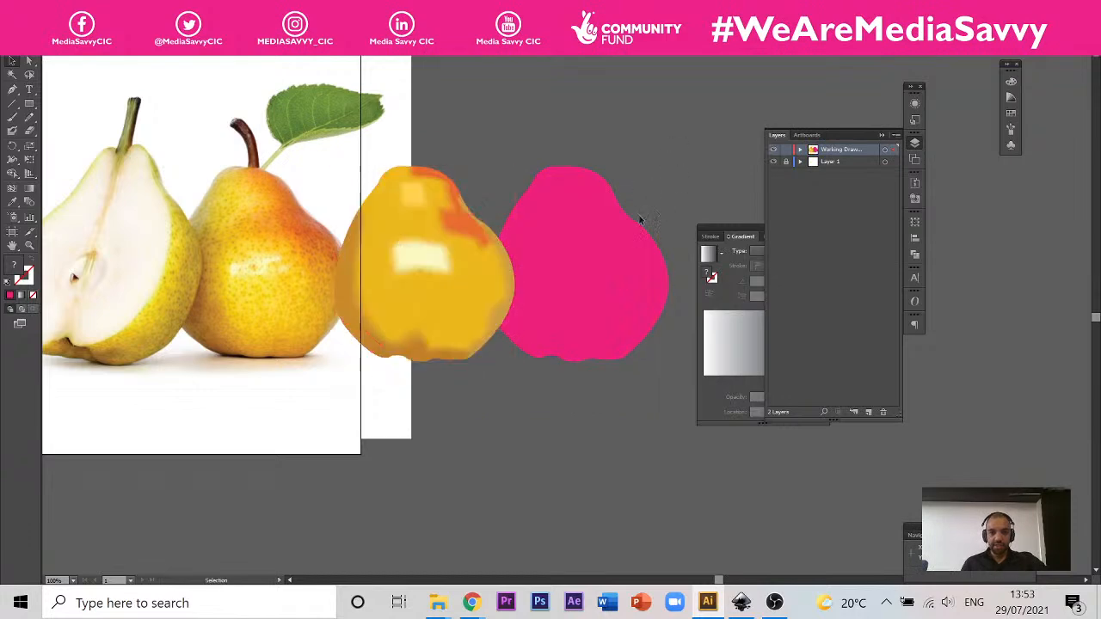
scroll(502, 361, down, 1)
drag(543, 303, 633, 303)
drag(450, 293, 500, 292)
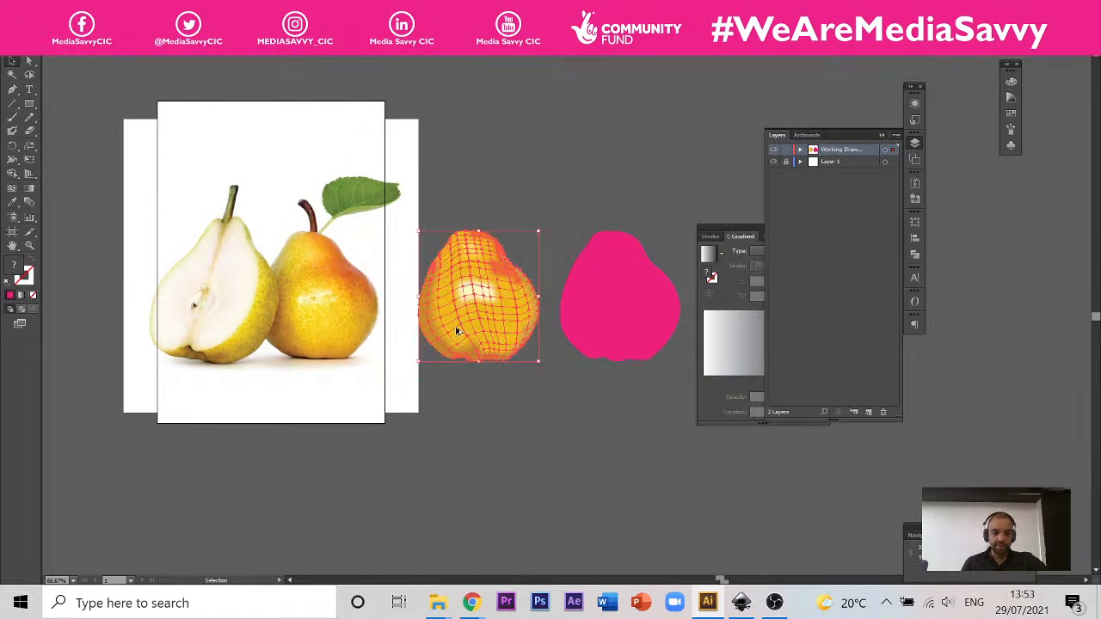
Step: Examine the mesh lines and colour blending around the coloured pear's cream highlight
scroll(455, 327, up, 3)
scroll(469, 106, up, 1)
scroll(469, 107, up, 1)
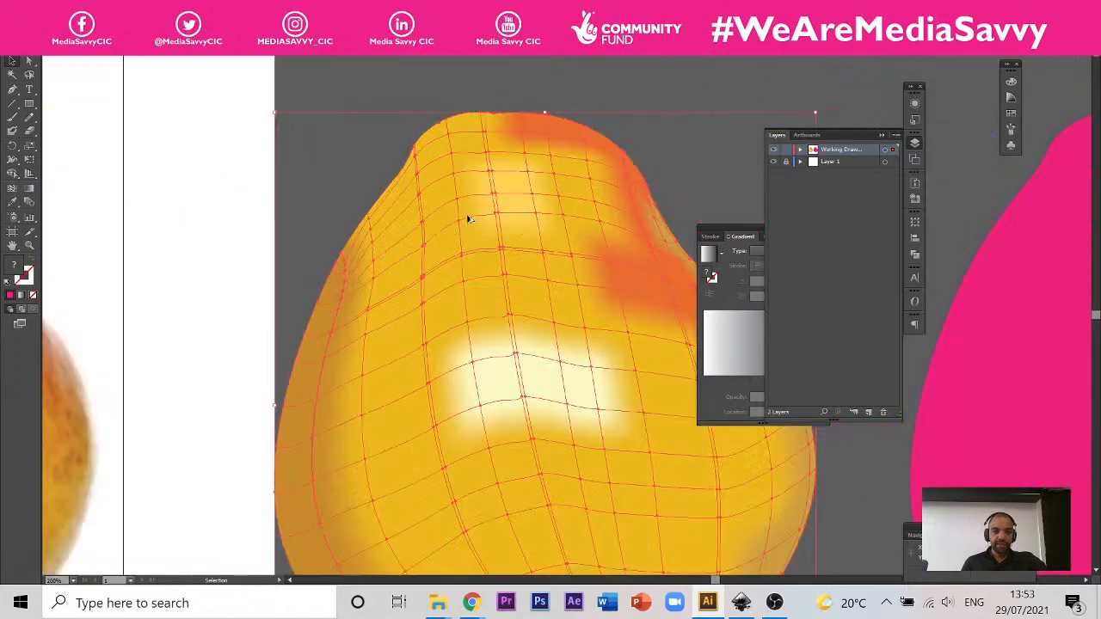
scroll(592, 267, down, 1)
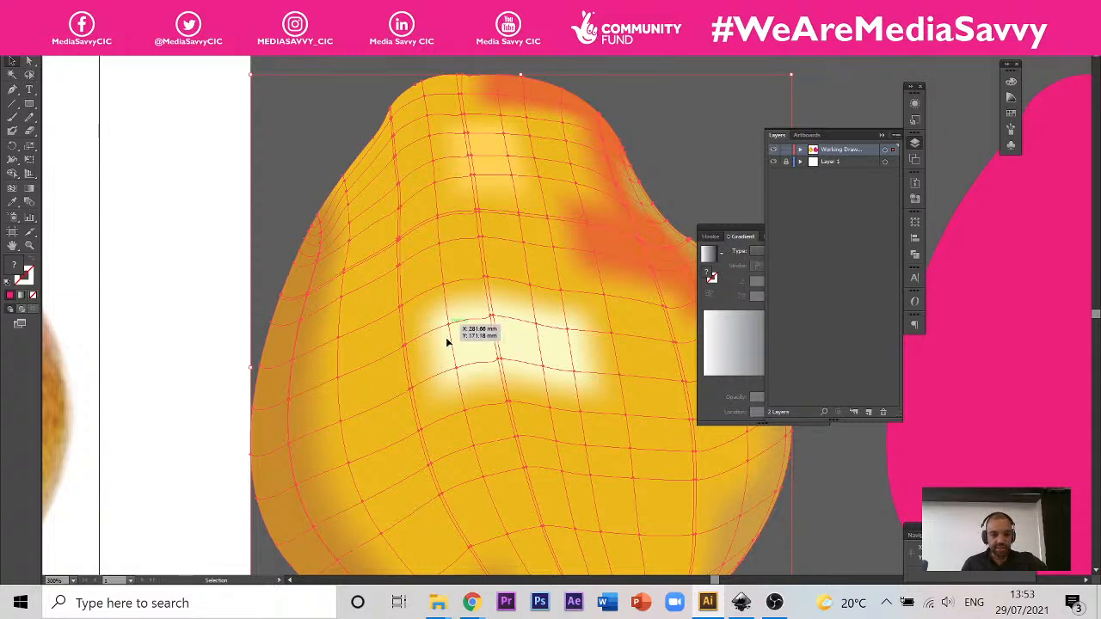
scroll(456, 330, up, 5)
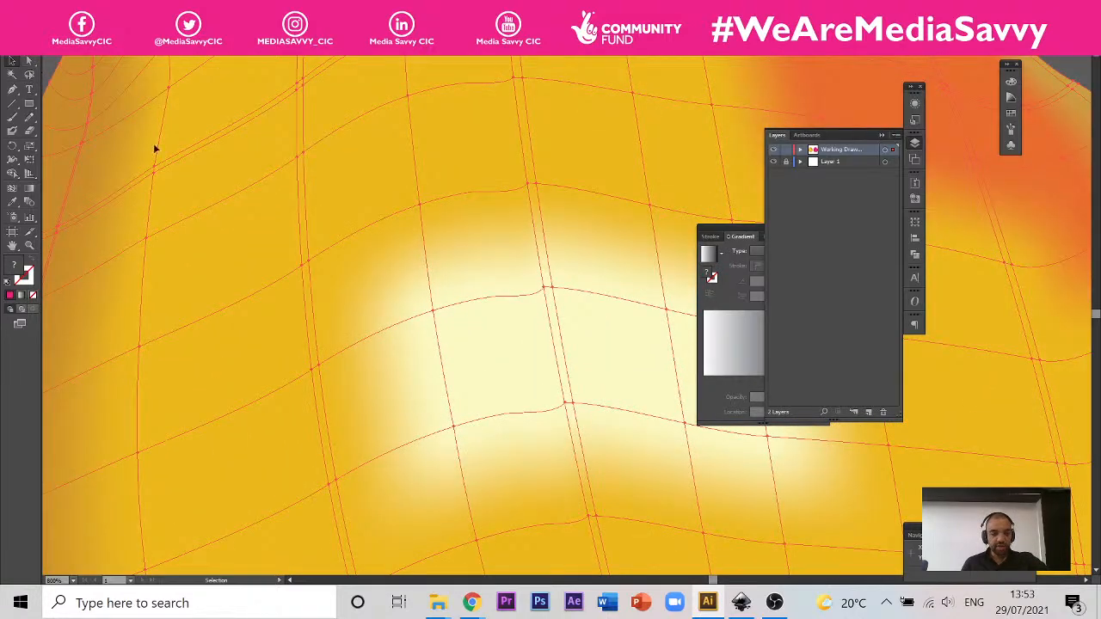
scroll(381, 373, down, 5)
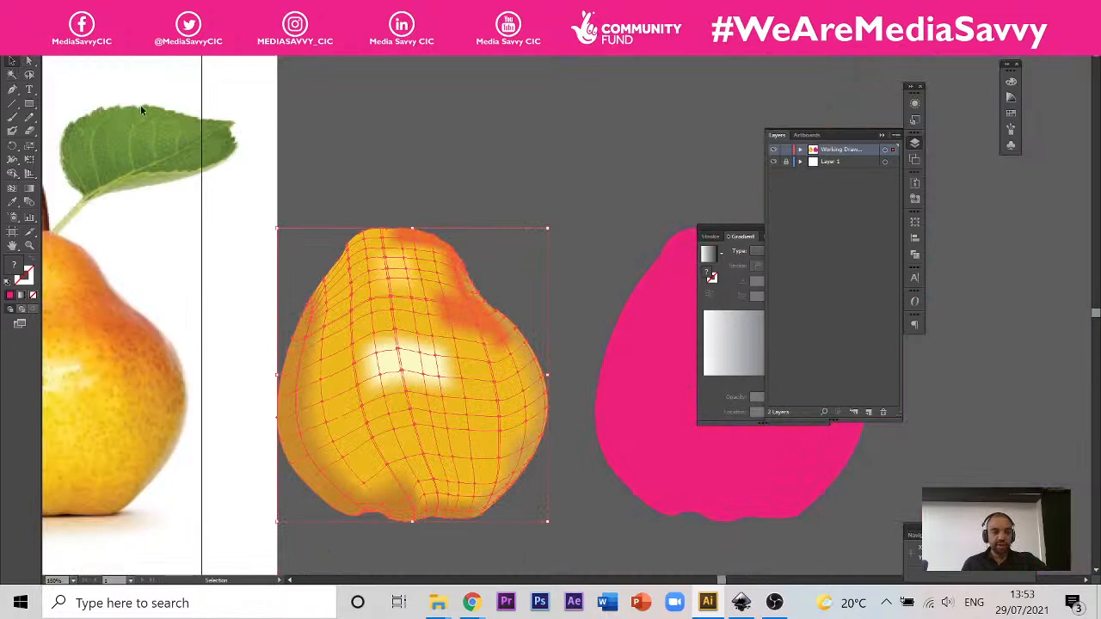
Step: Draw a magenta square above the coloured pear, try pulling out its lower right corner with Direct Selection, and undo that distortion
click(29, 102)
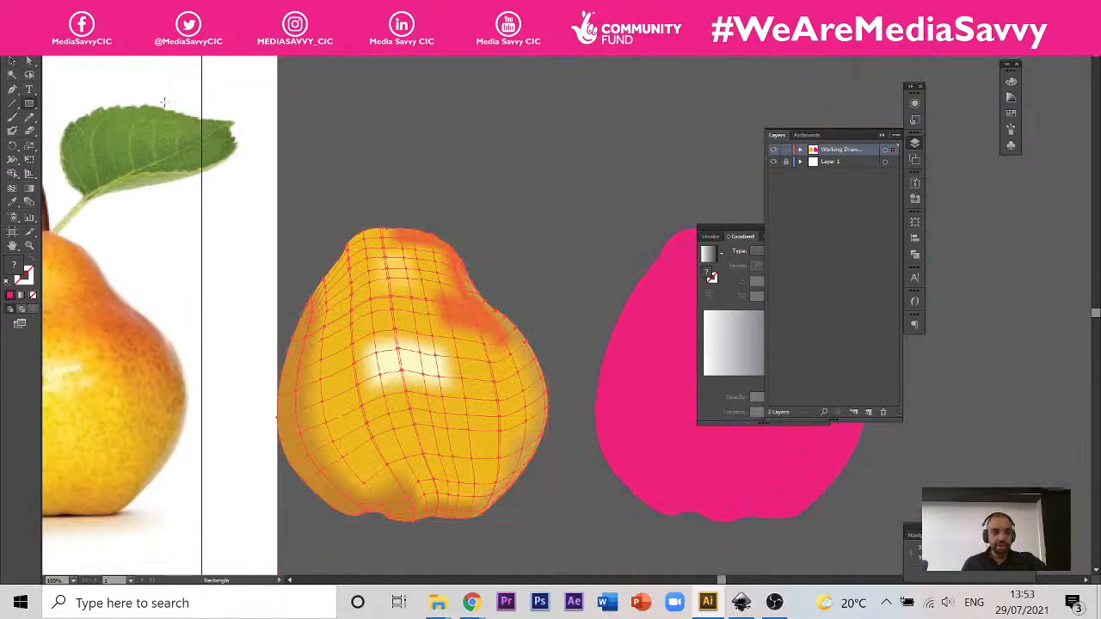
drag(469, 82, 592, 199)
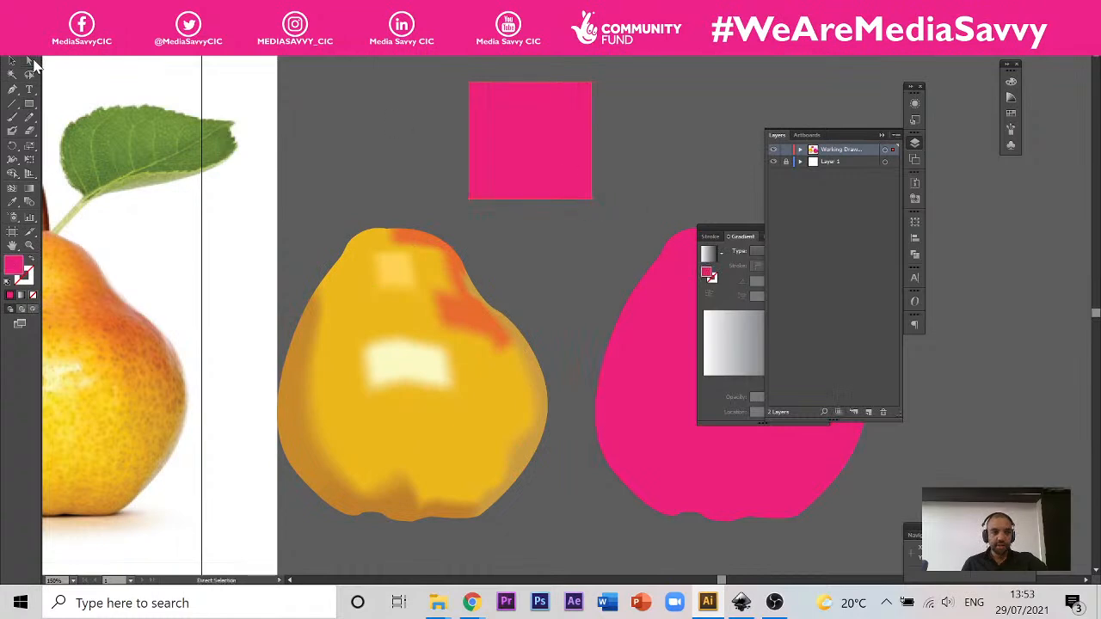
click(30, 62)
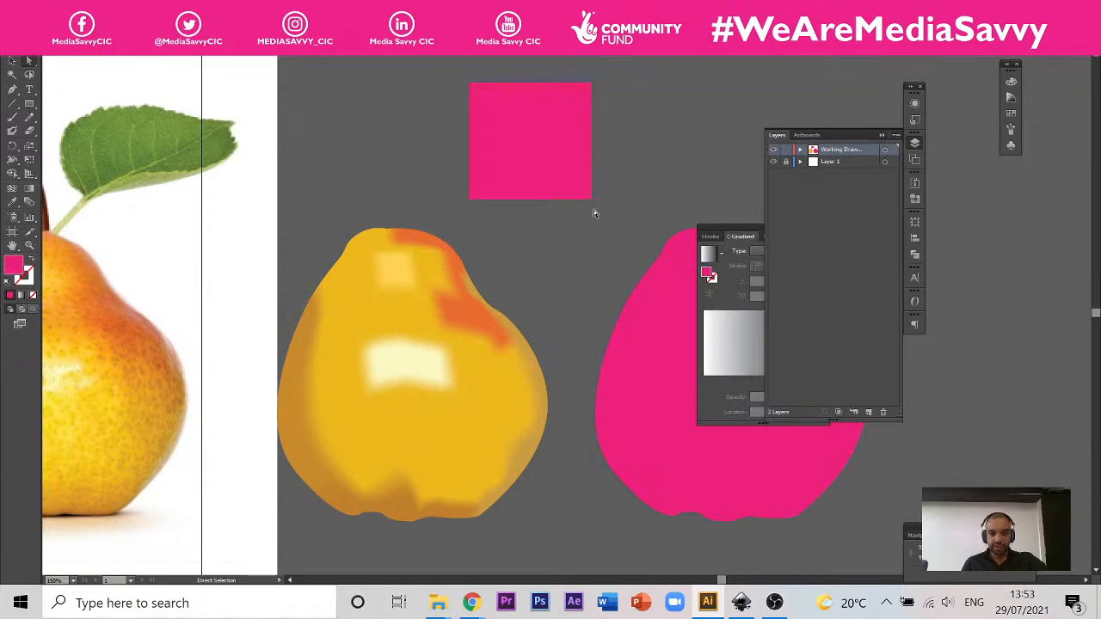
drag(592, 203, 659, 183)
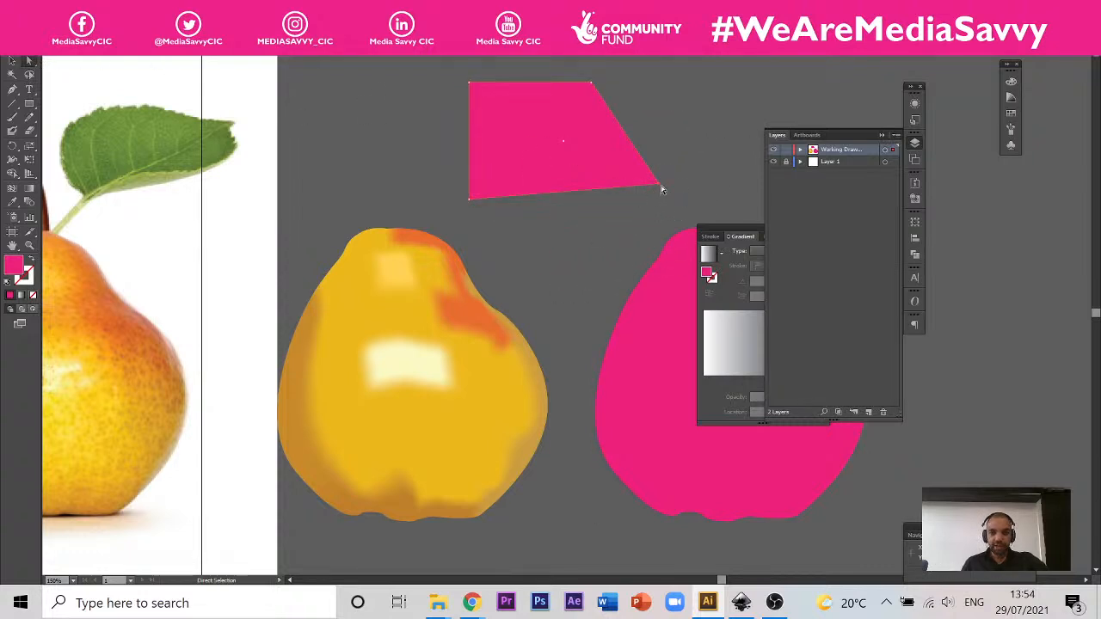
key(ctrl+z)
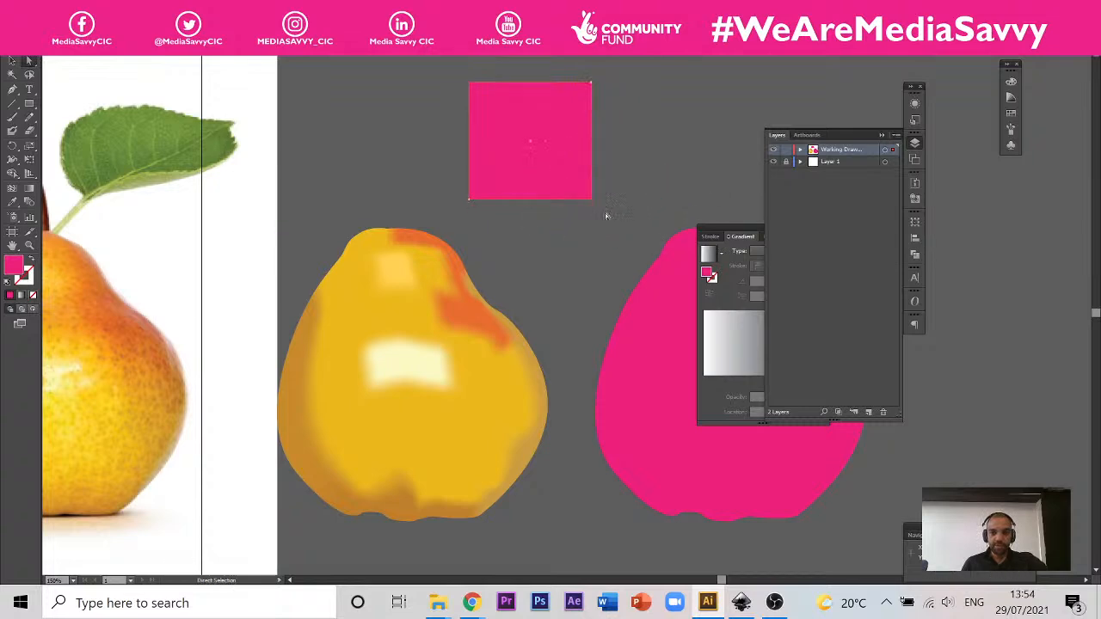
Step: Raise the mesh point above the cream highlight's left side on the coloured pear and try shifting the neighbouring points sideways
click(426, 309)
scroll(405, 361, up, 5)
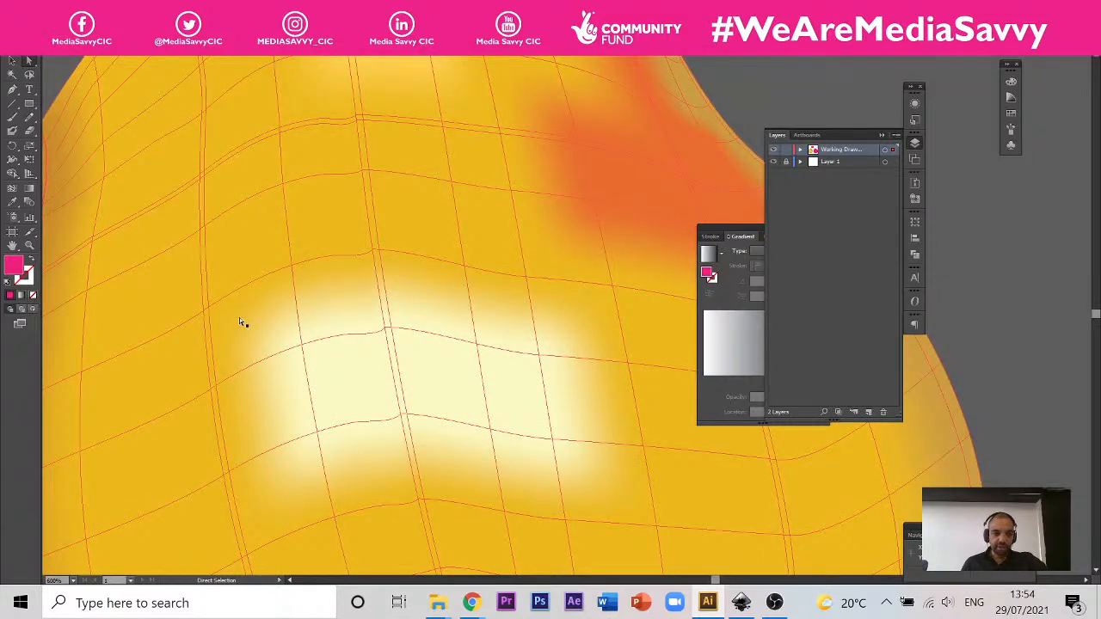
click(209, 307)
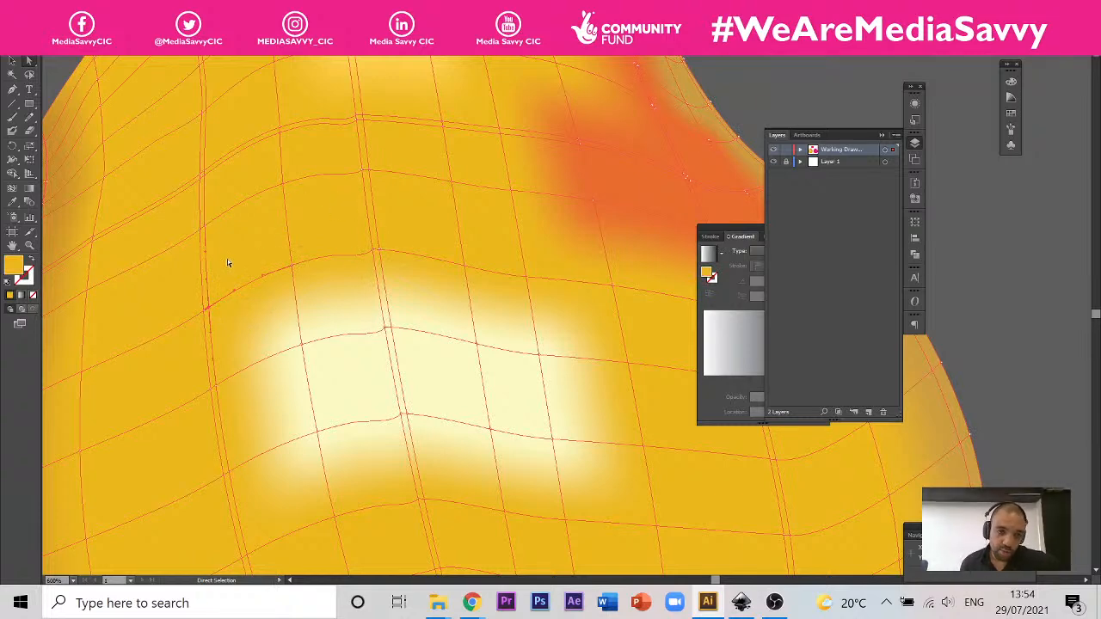
drag(208, 306, 233, 296)
key(ctrl+z)
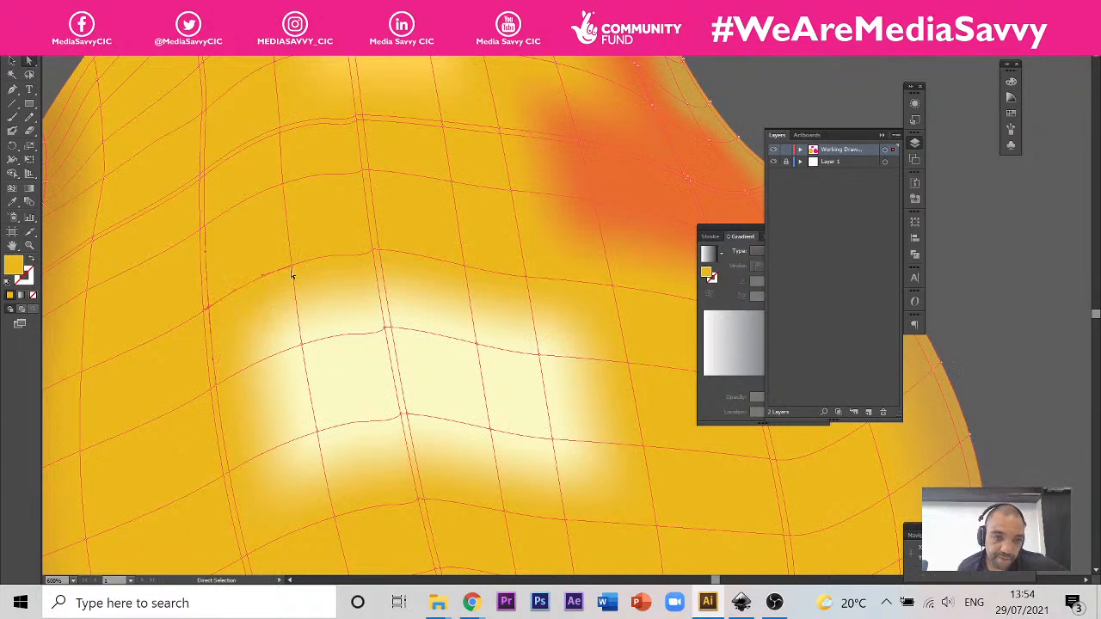
mouse_move(293, 266)
mouse_down()
mouse_move(302, 278)
mouse_move(291, 252)
mouse_up()
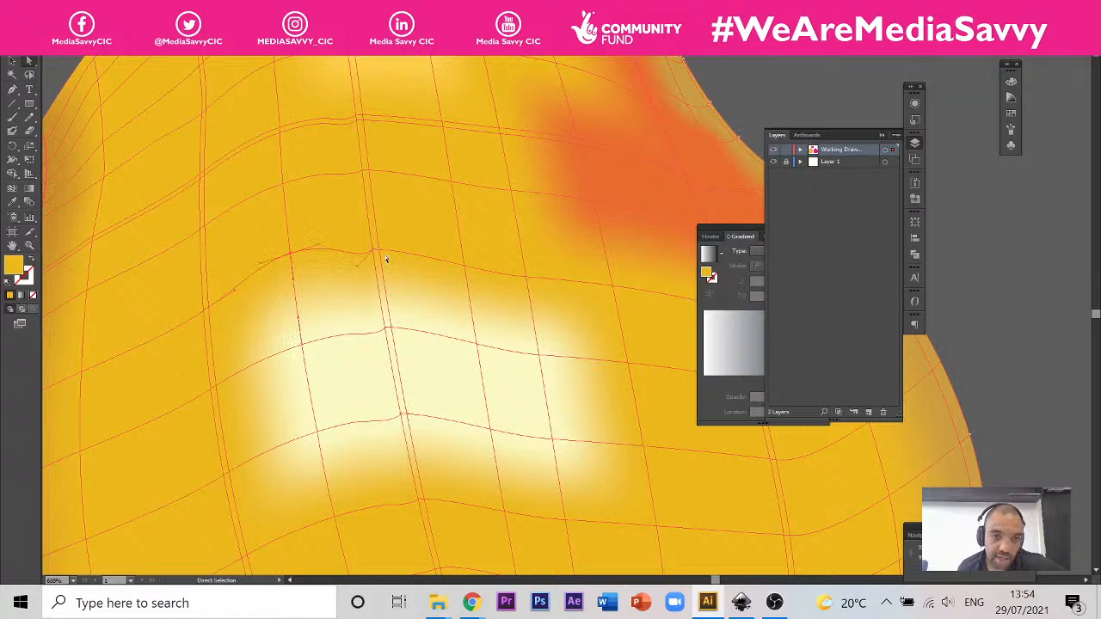
drag(375, 250, 417, 252)
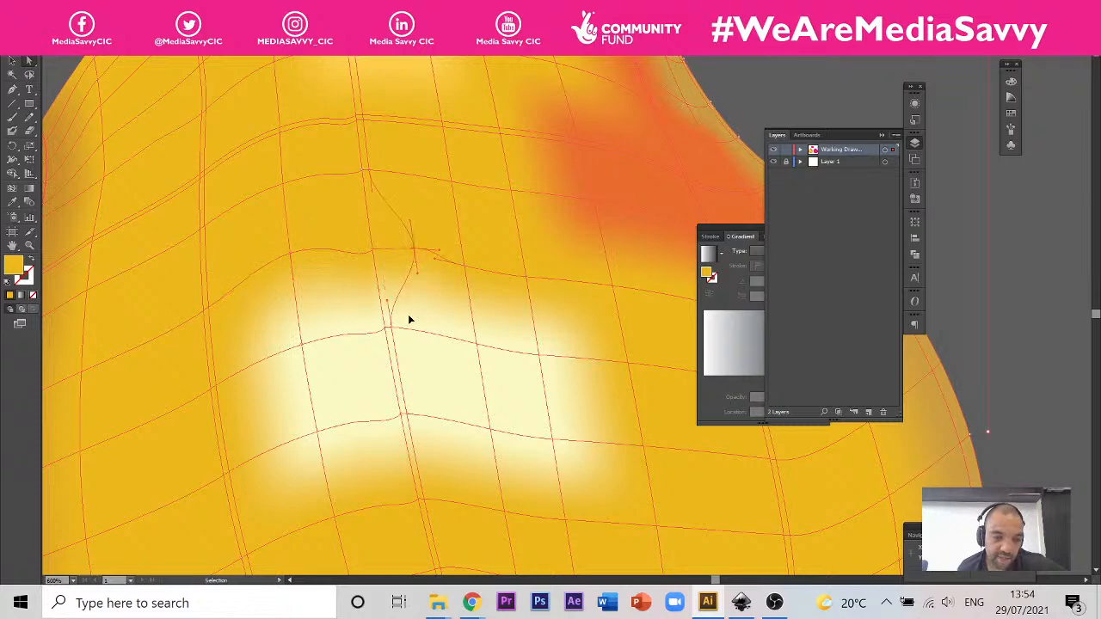
Step: Adjust the direction handles between the two mesh points above the highlight's left half so that the connecting line bulges upward
scroll(353, 310, down, 2)
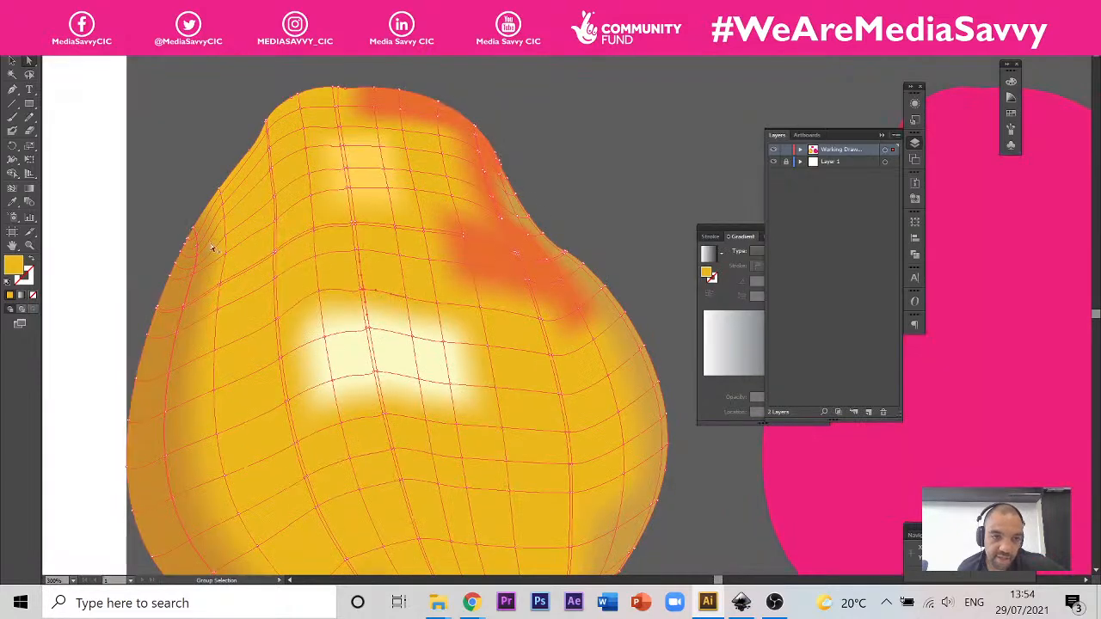
scroll(194, 256, up, 3)
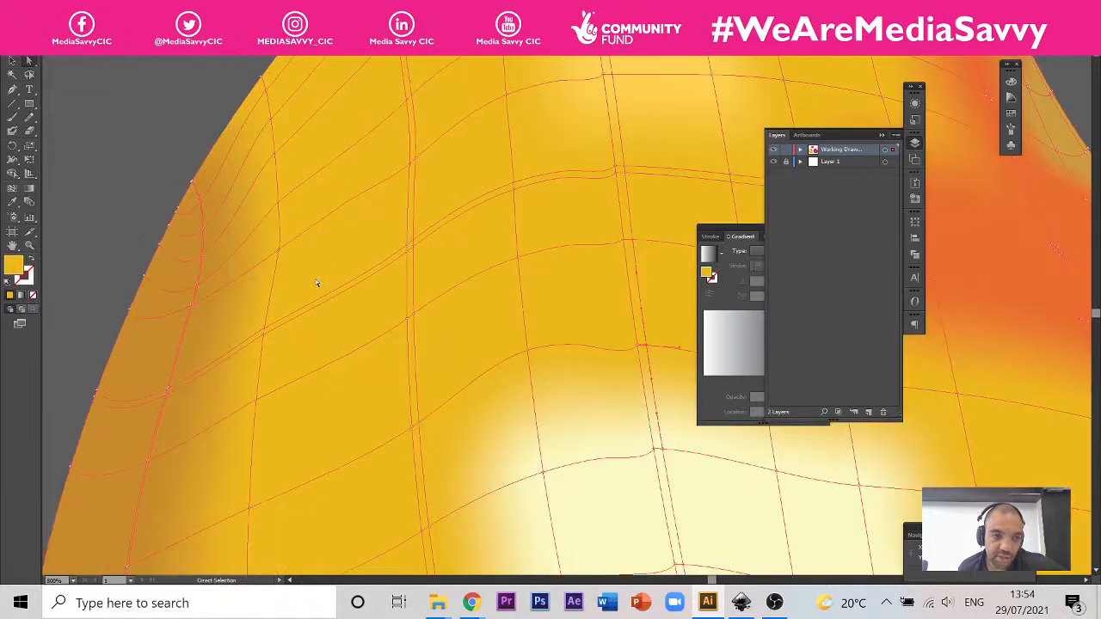
scroll(295, 263, down, 2)
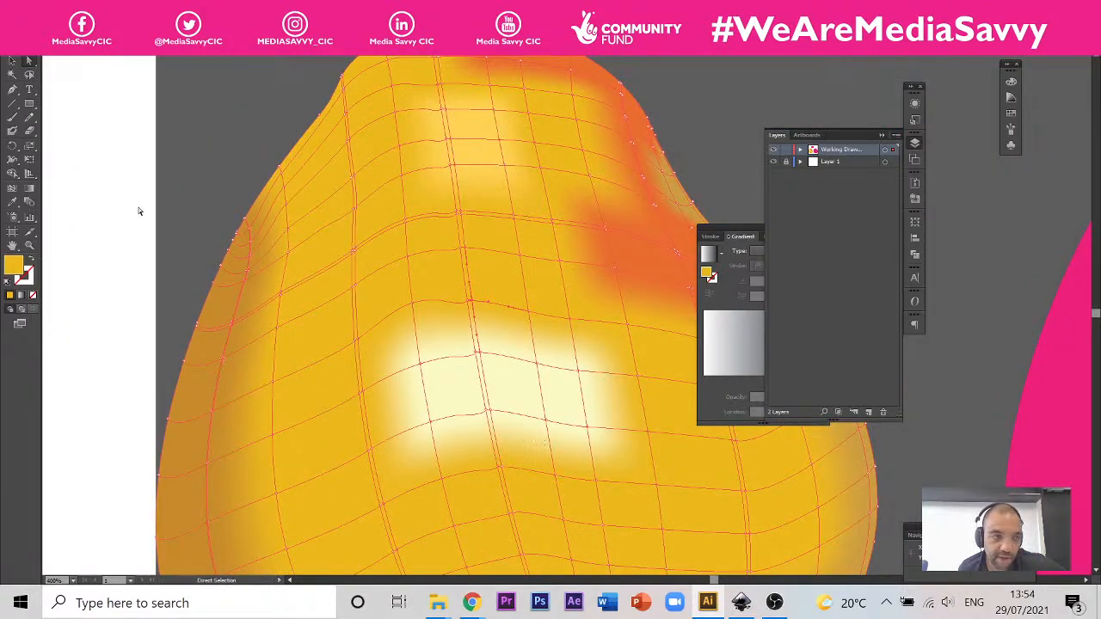
scroll(413, 315, up, 3)
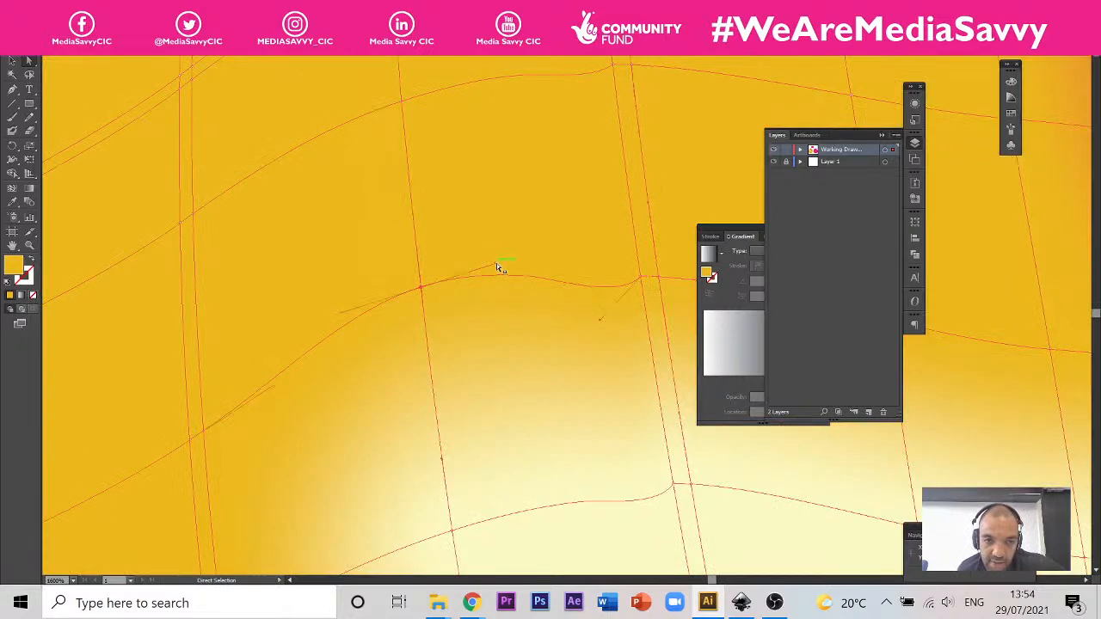
drag(497, 266, 547, 255)
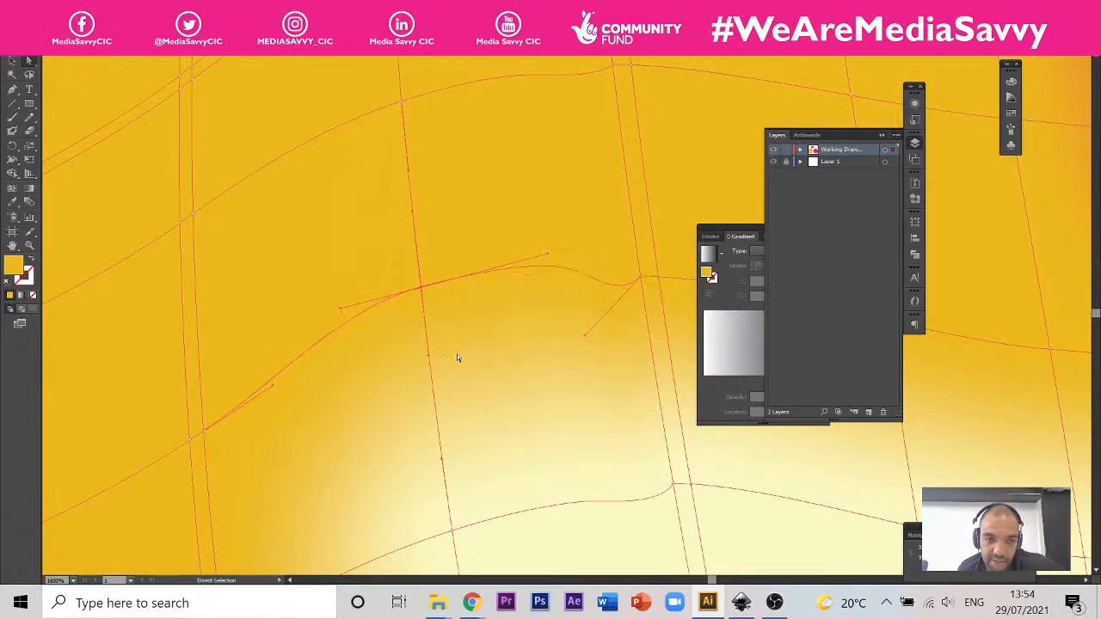
drag(516, 327, 408, 315)
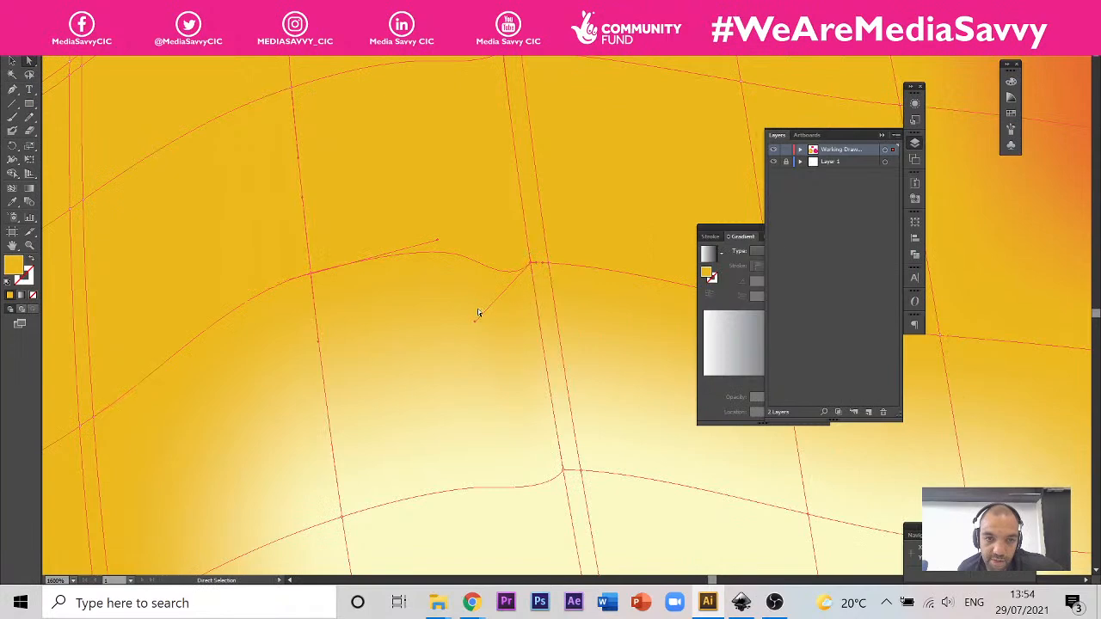
drag(474, 319, 419, 239)
click(309, 274)
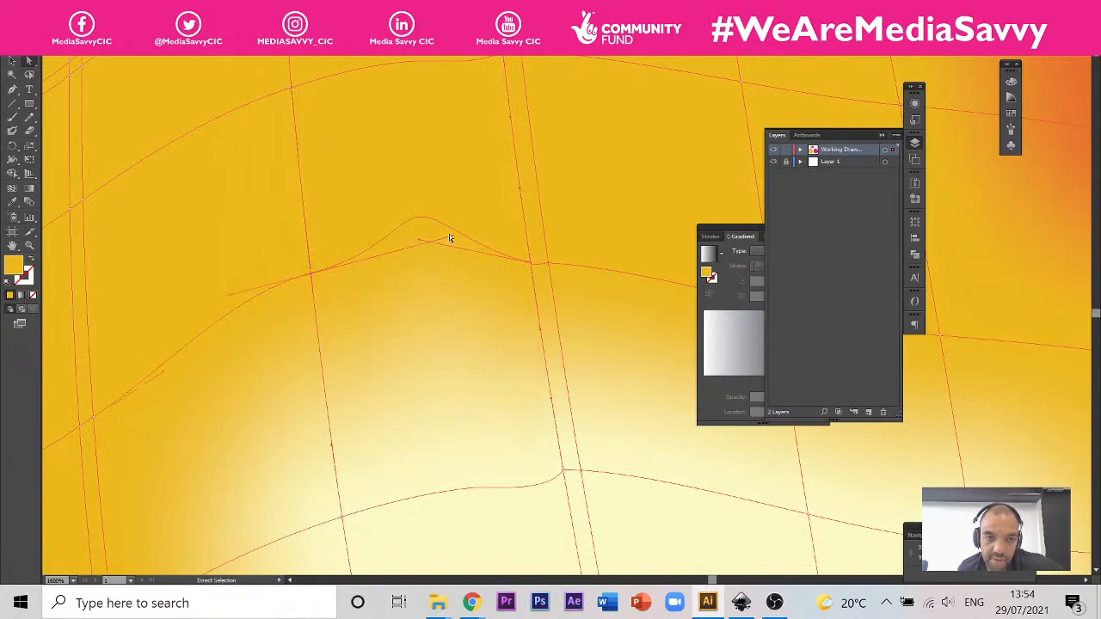
drag(450, 235, 391, 276)
Step: Shift the mesh point above the middle of the cream highlight to the right and select the point below it
scroll(213, 328, down, 3)
drag(337, 305, 382, 302)
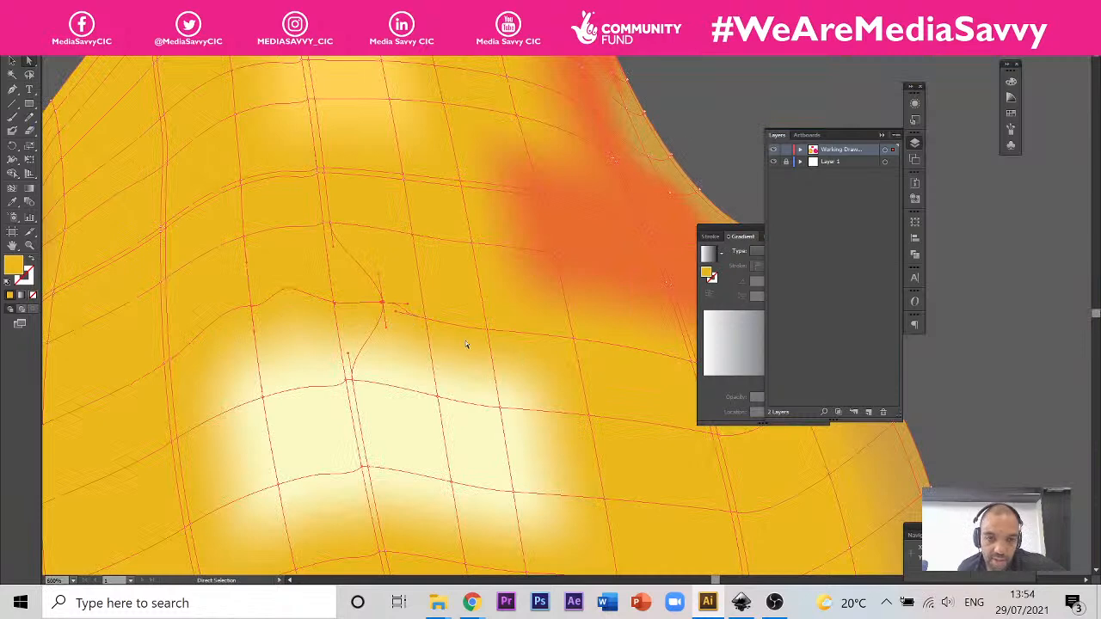
mouse_move(436, 396)
mouse_down()
mouse_move(487, 352)
mouse_move(438, 397)
mouse_up()
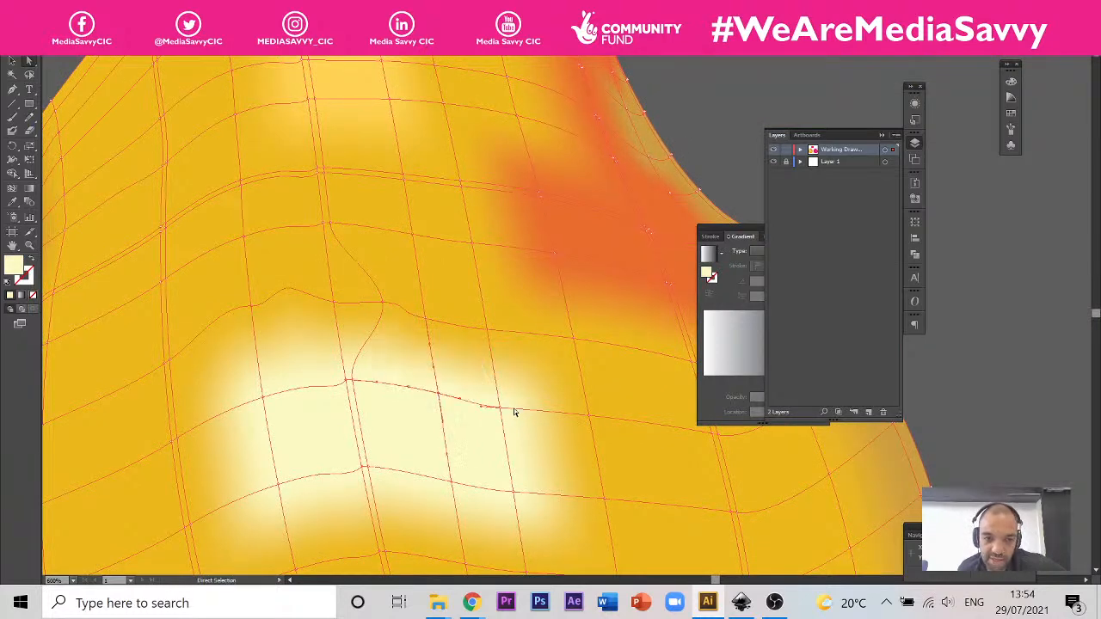
Step: Pull the mesh point above the highlight's right side towards the orange patch, and reposition it lower, closer to the highlight
drag(488, 345, 535, 286)
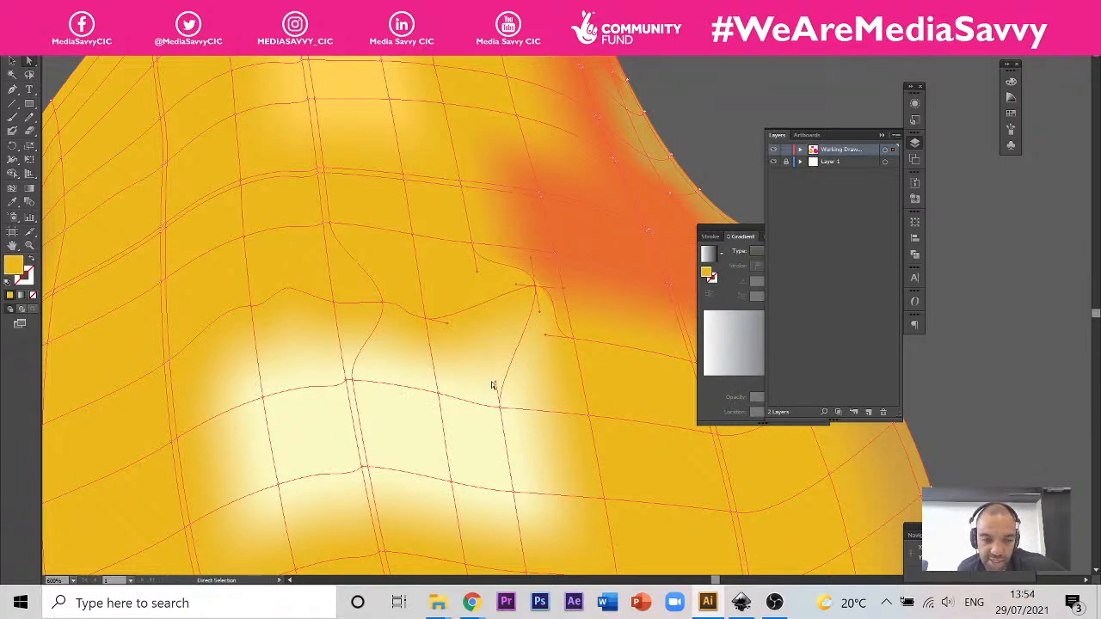
scroll(509, 362, up, 2)
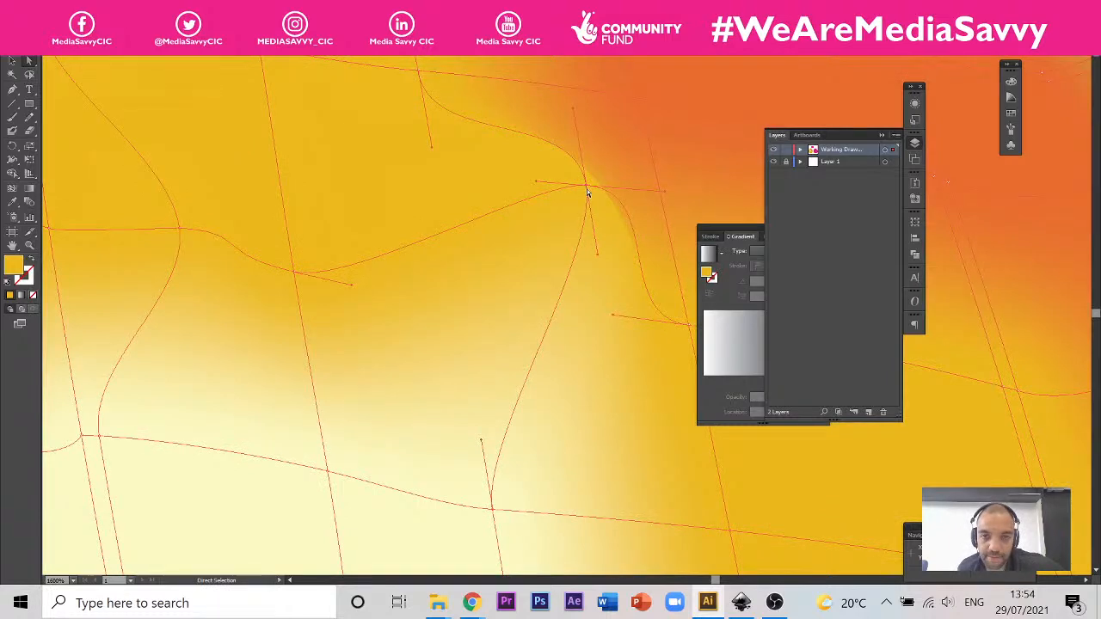
key(ctrl+z)
drag(588, 187, 540, 248)
scroll(490, 214, down, 4)
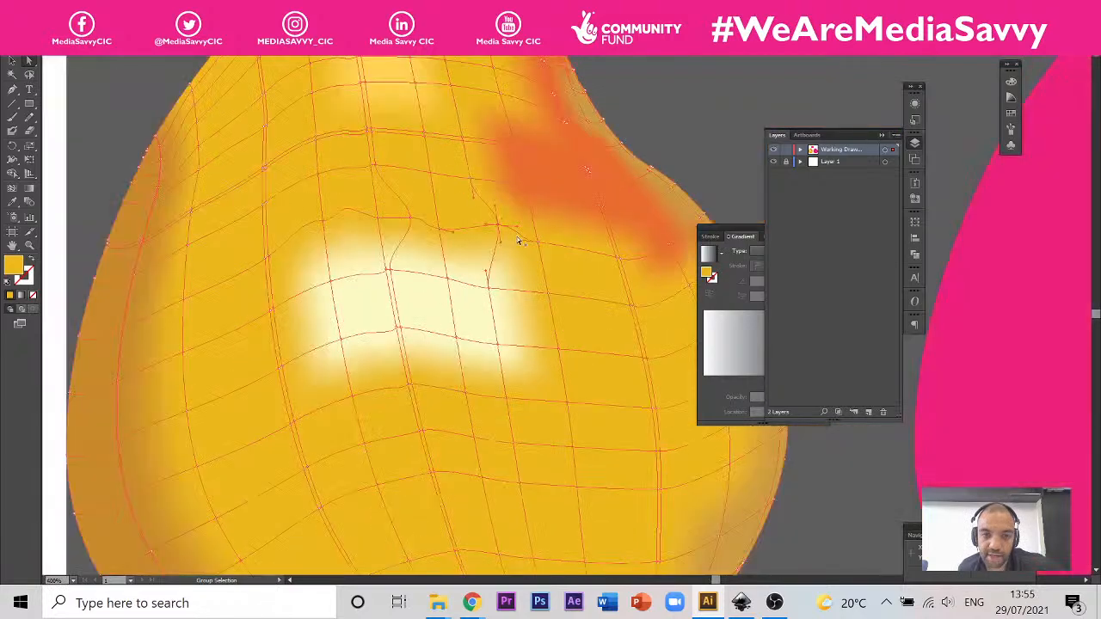
Step: Add four mesh points with the Mesh tool along the wavy line above the cream highlight
scroll(520, 239, up, 1)
scroll(416, 263, down, 3)
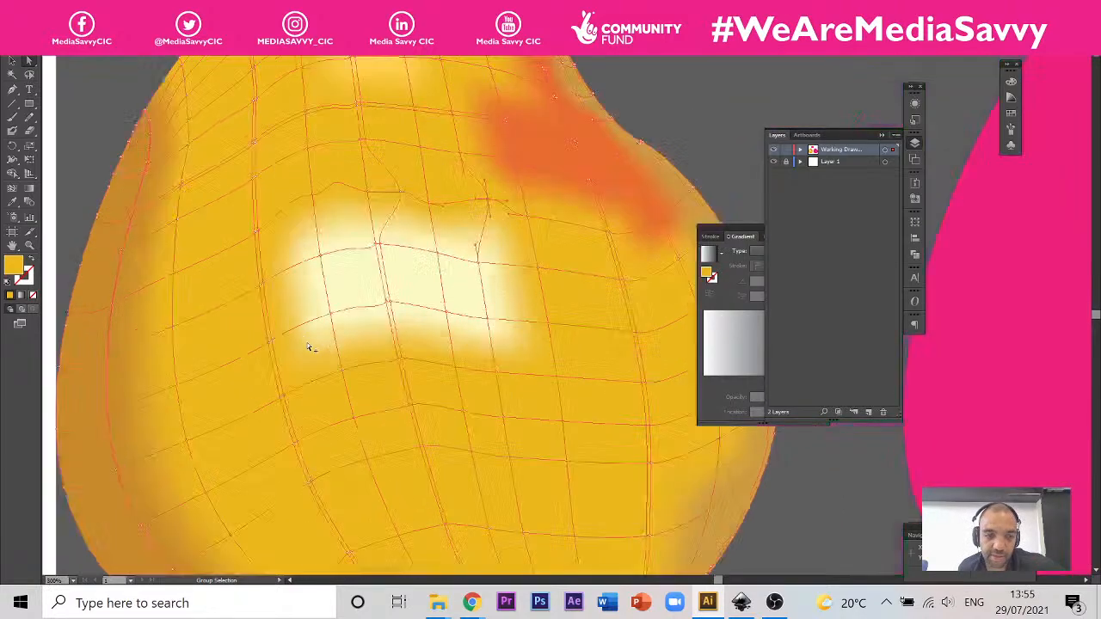
scroll(307, 344, up, 3)
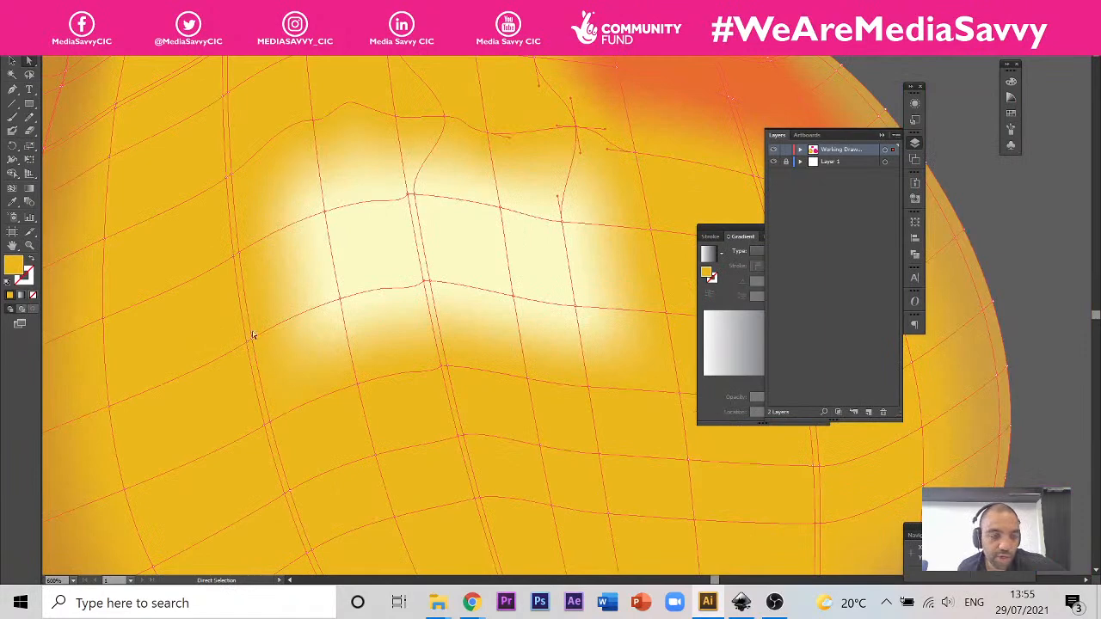
click(12, 189)
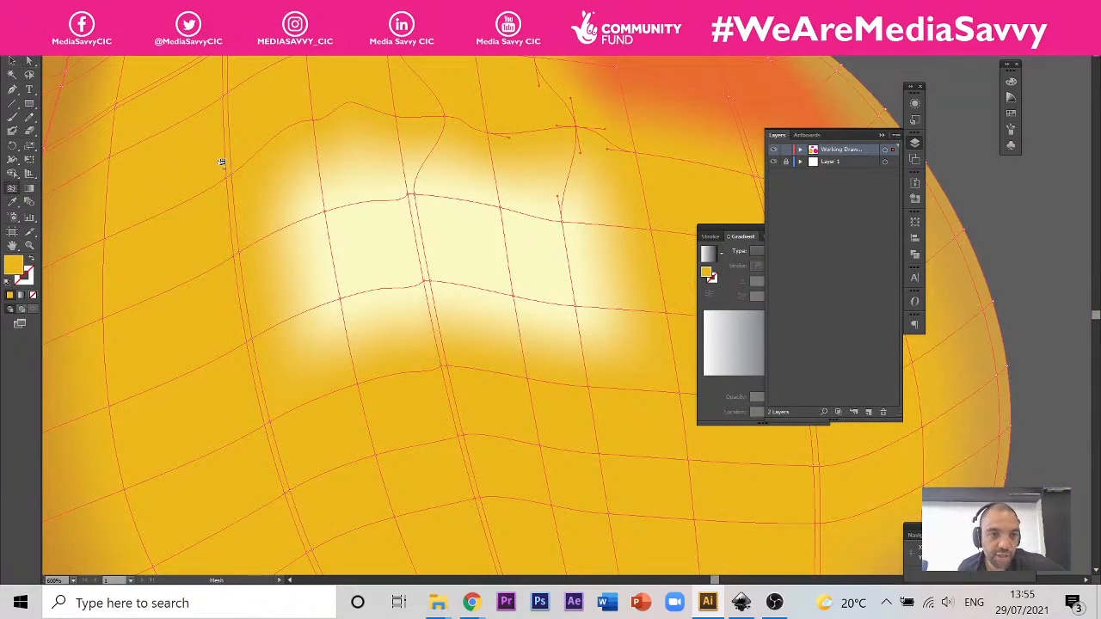
click(275, 142)
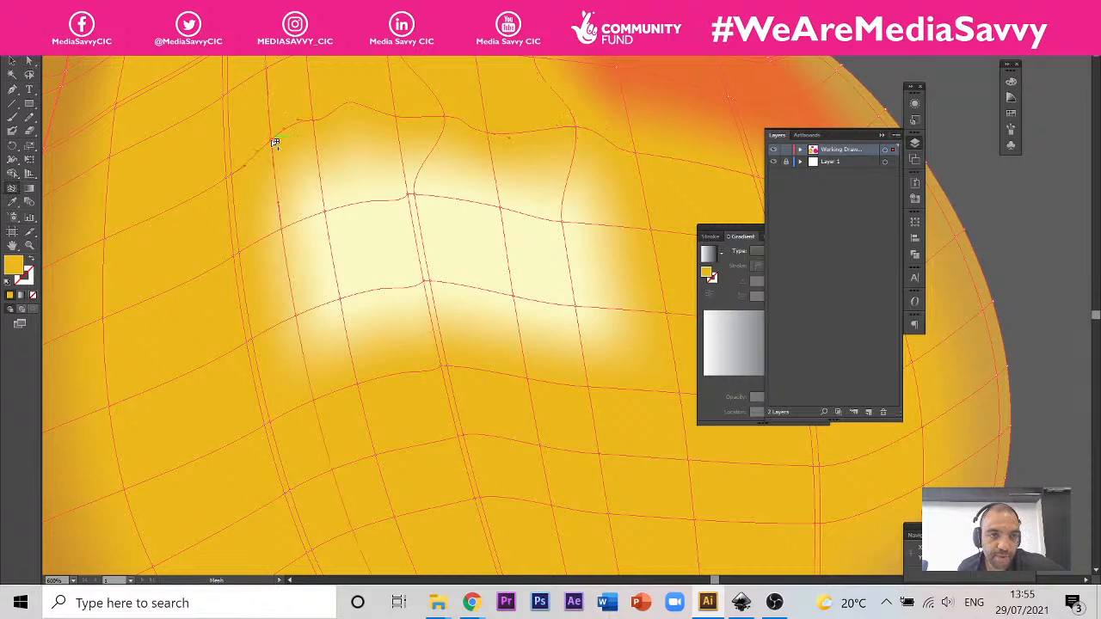
click(361, 108)
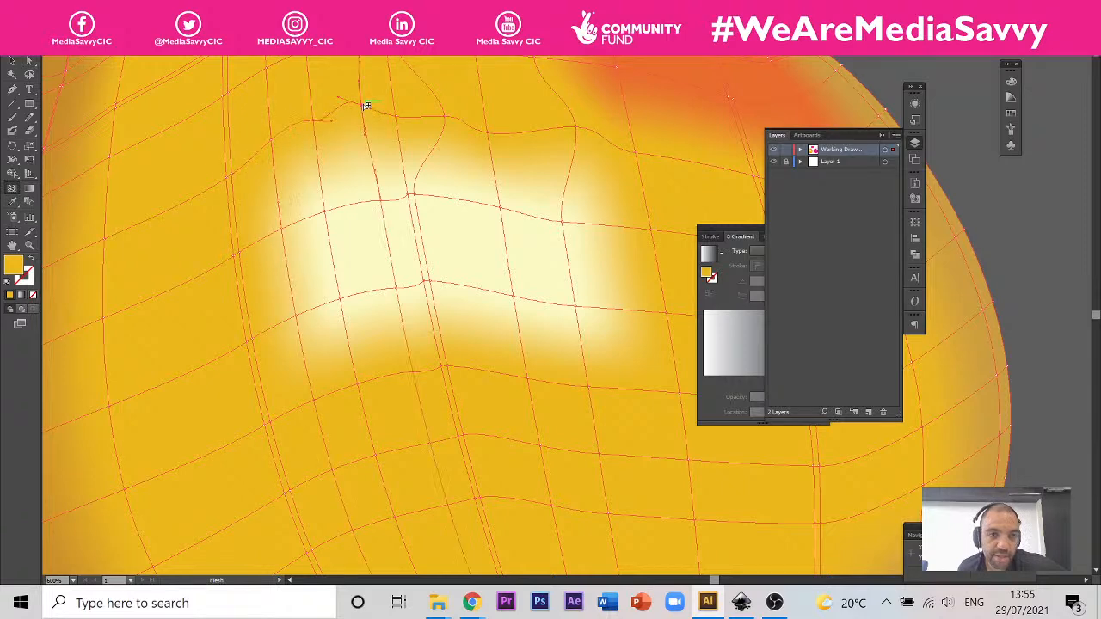
click(467, 129)
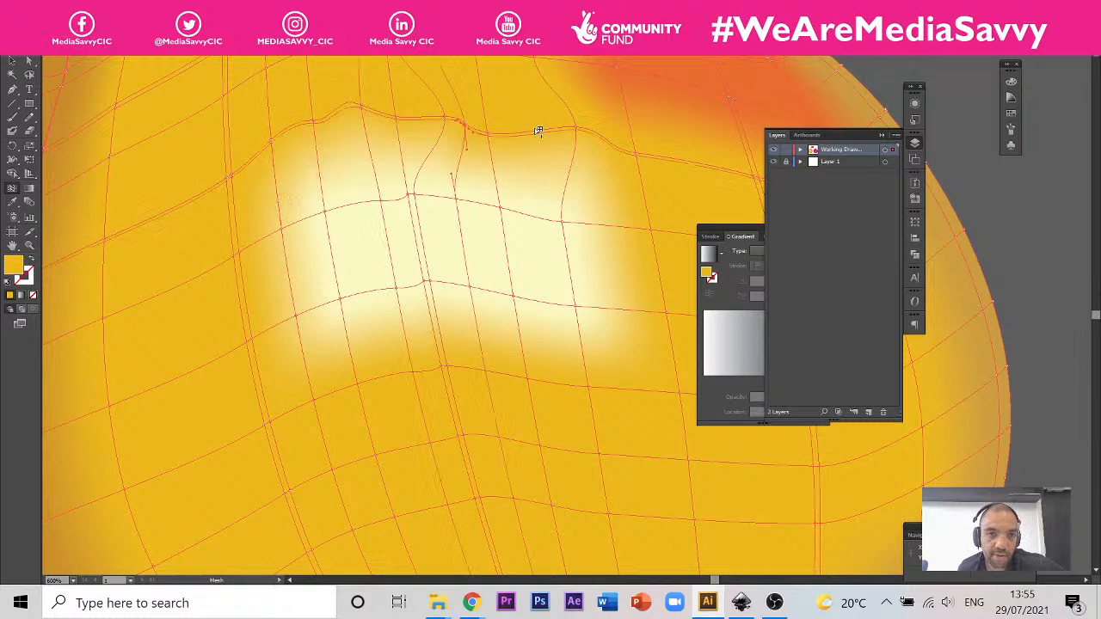
click(540, 132)
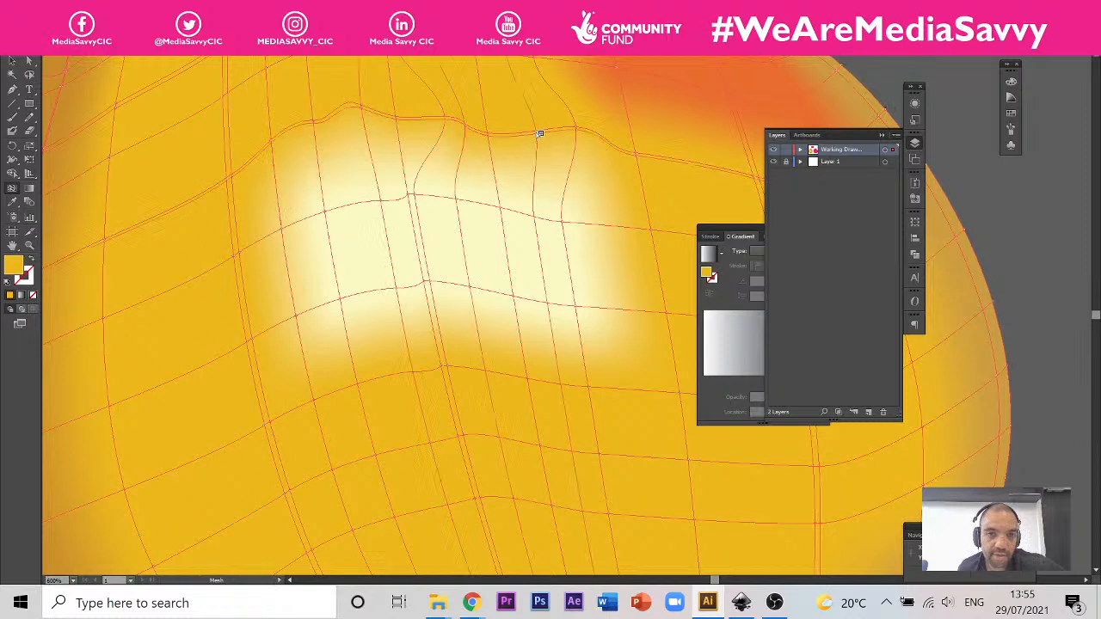
Step: Add a mesh point at the highlight's right edge and remove one of the doubled mesh lines running above the highlight
click(609, 228)
scroll(138, 188, up, 3)
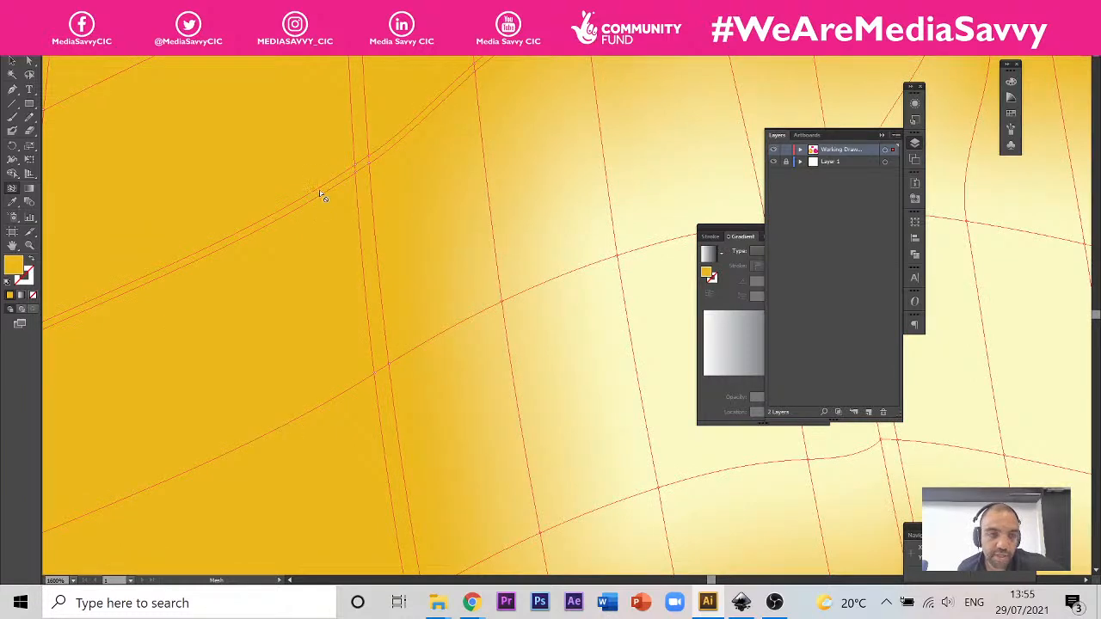
alt+click(321, 191)
scroll(367, 256, down, 2)
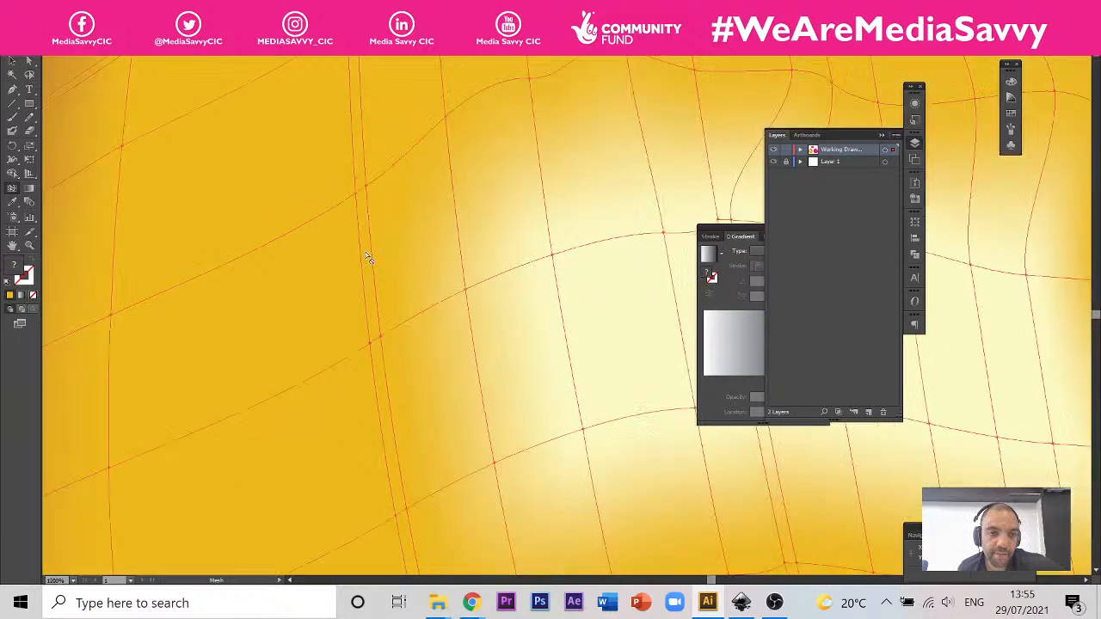
Step: Remove one of the two closely spaced vertical mesh lines to the left of the cream highlight
scroll(368, 258, up, 2)
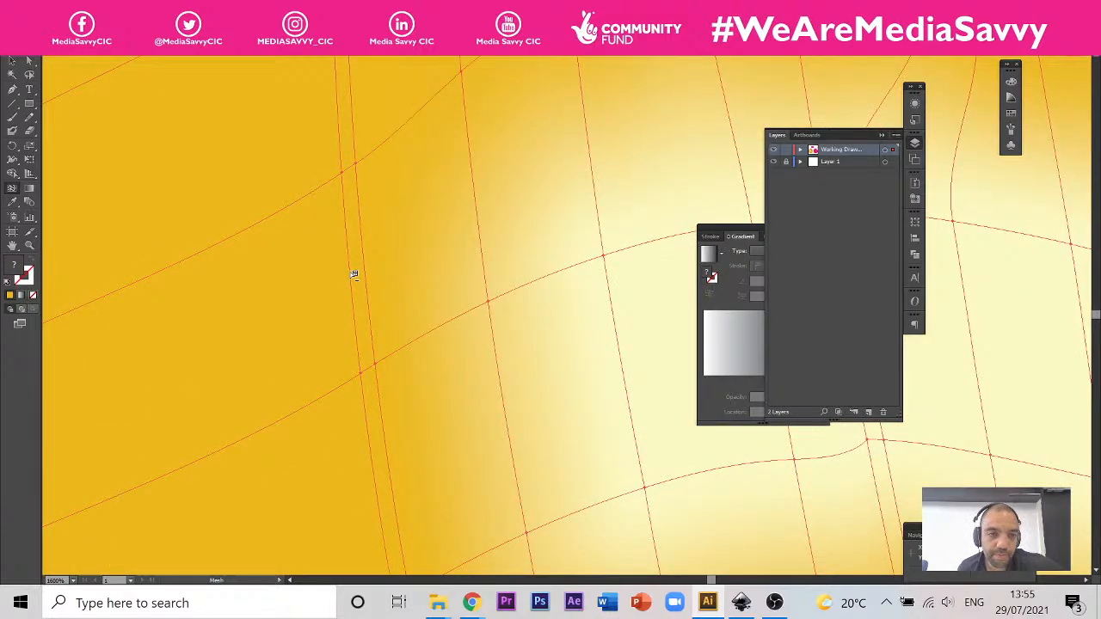
alt+click(354, 275)
scroll(430, 216, down, 5)
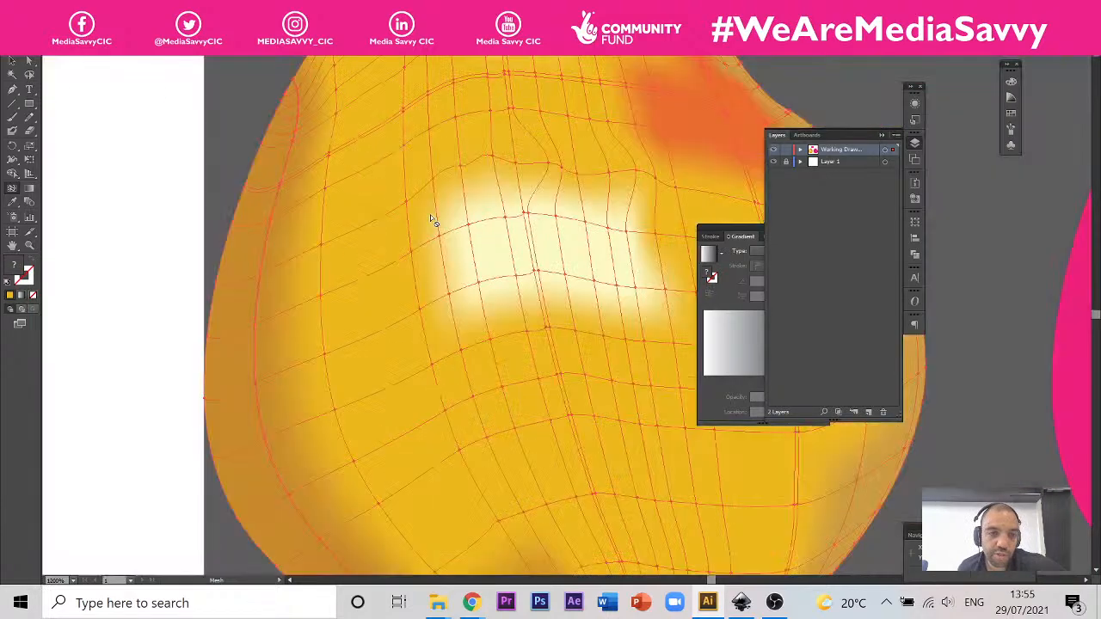
Step: Add a mesh point in the plain yellow area between the cream highlight and the brown left-edge shading
scroll(395, 254, up, 1)
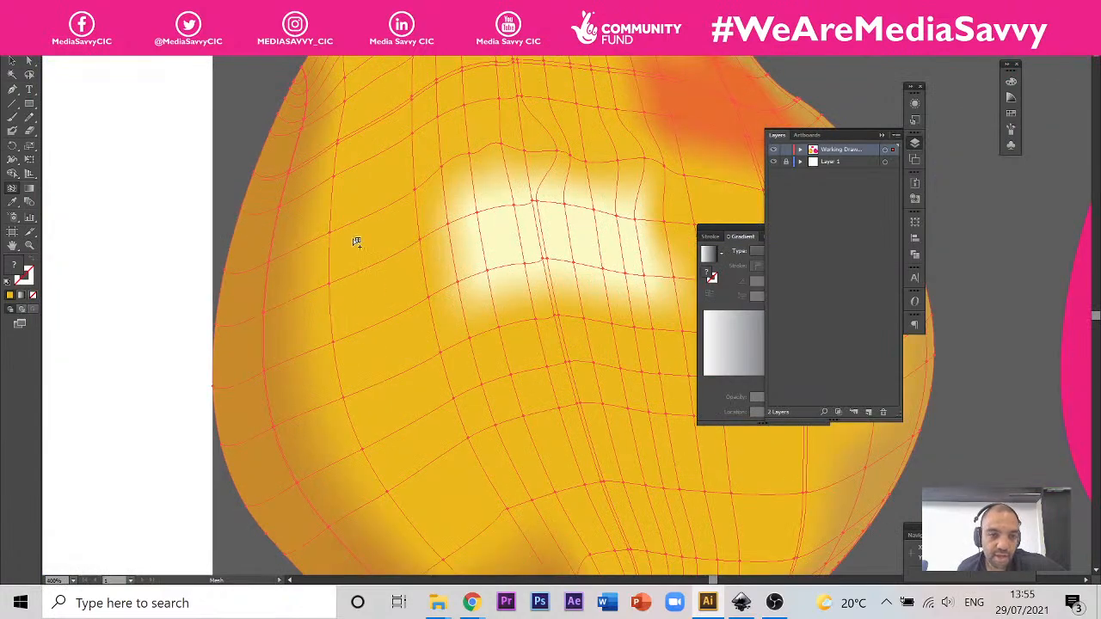
scroll(356, 238, up, 1)
scroll(367, 239, up, 3)
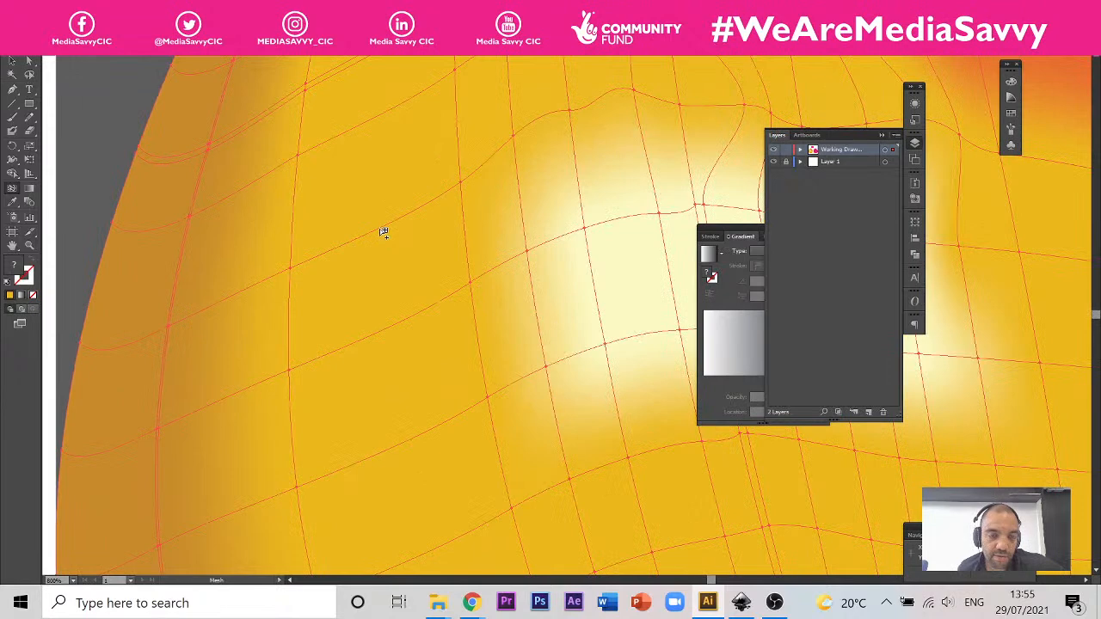
click(380, 229)
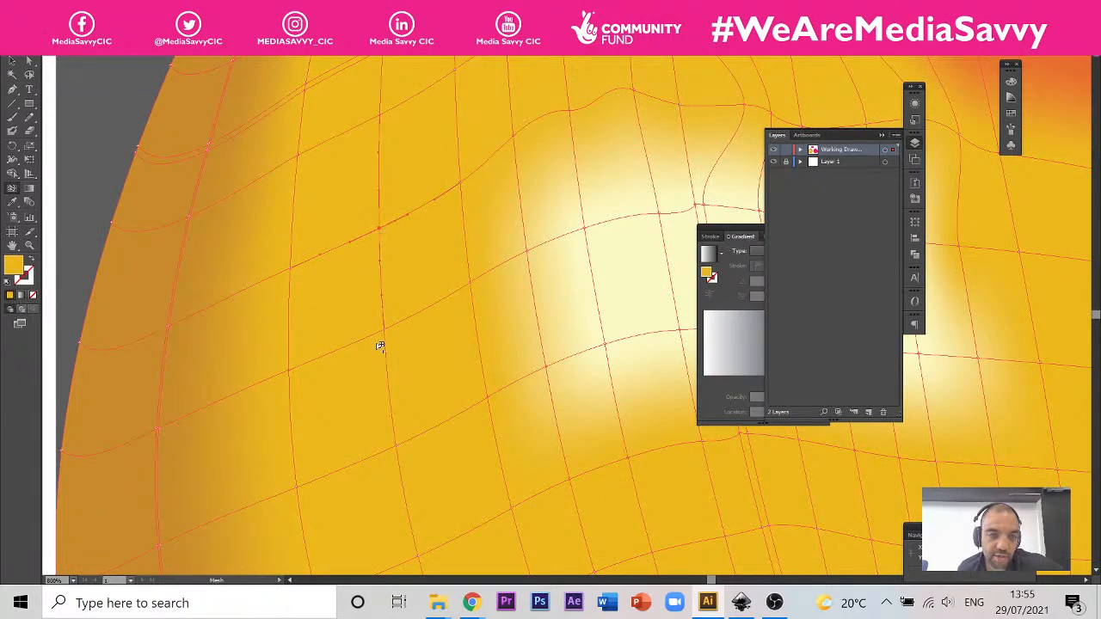
Step: Remove one of the doubled vertical mesh lines in the brown shading along the pear's upper left edge
scroll(456, 284, down, 5)
scroll(381, 288, up, 3)
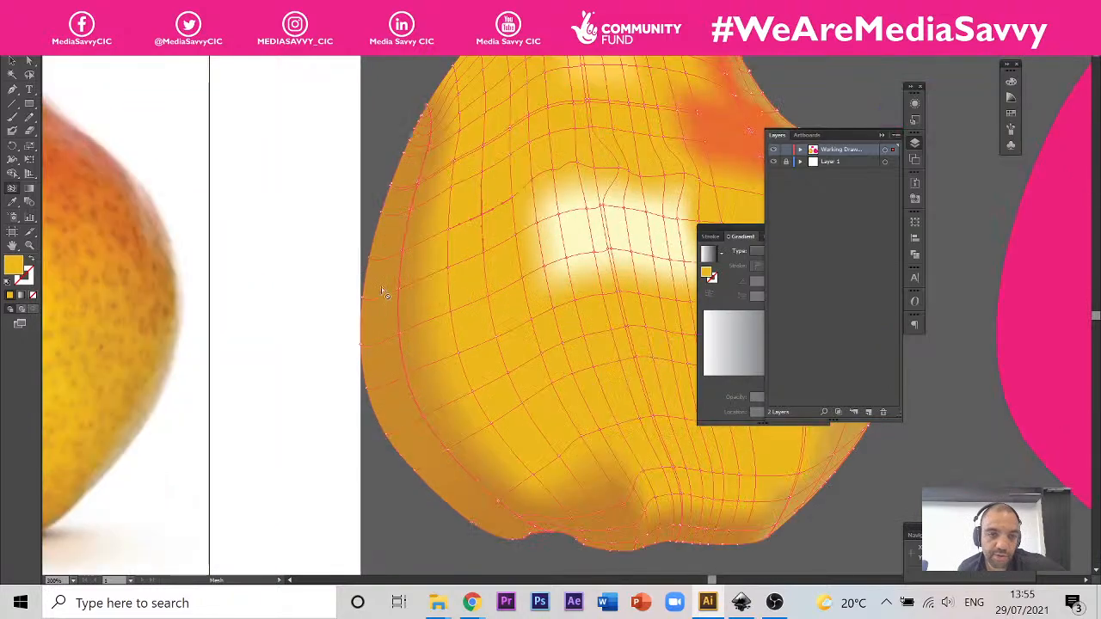
scroll(420, 107, up, 2)
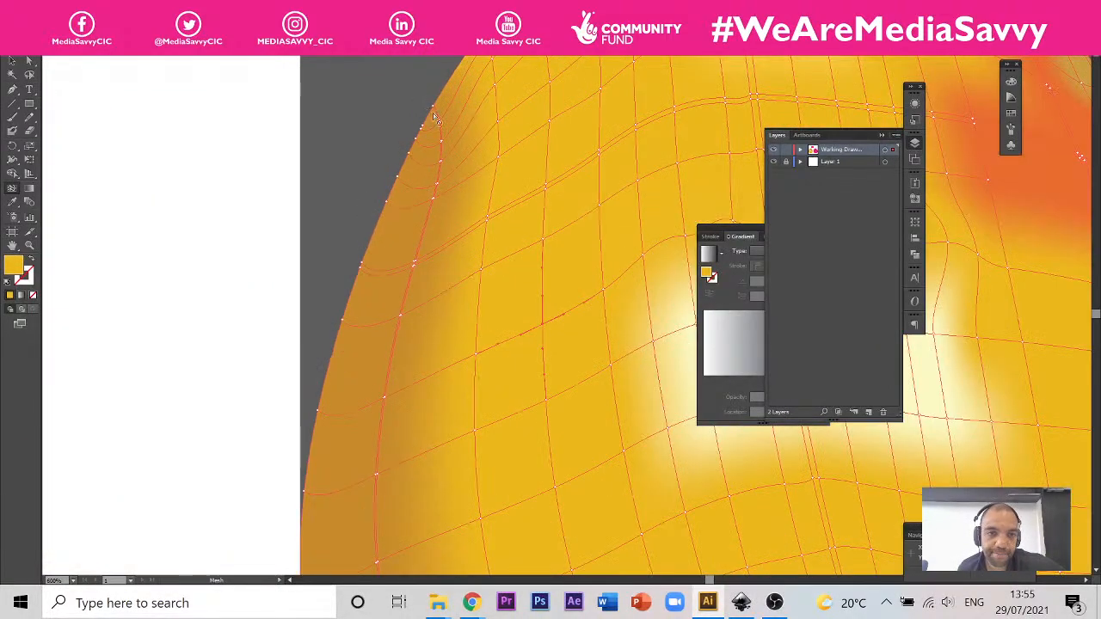
scroll(445, 149, up, 3)
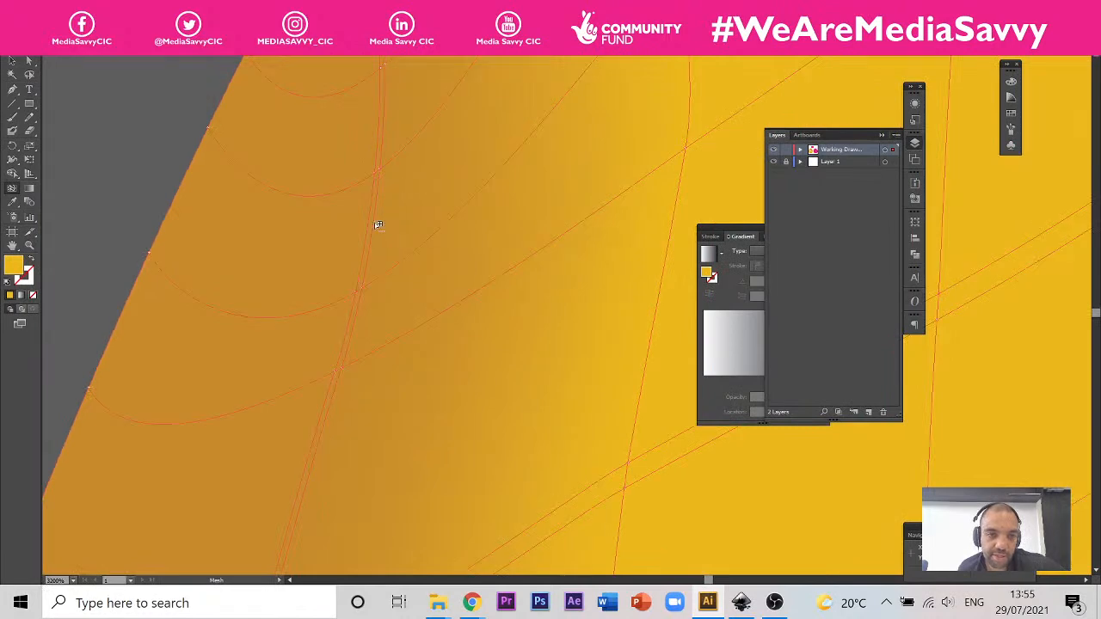
alt+click(375, 223)
scroll(411, 221, down, 2)
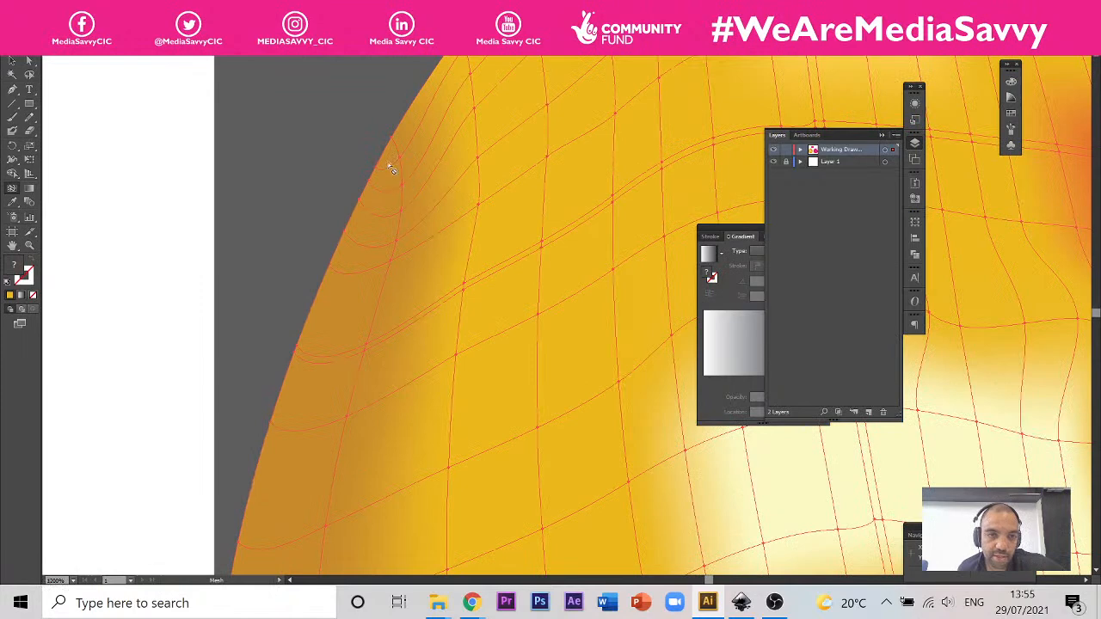
Step: Reshape the sagging mesh line near the top of the brown left-edge shading by pulling the outline point's direction handles upward
scroll(391, 166, up, 2)
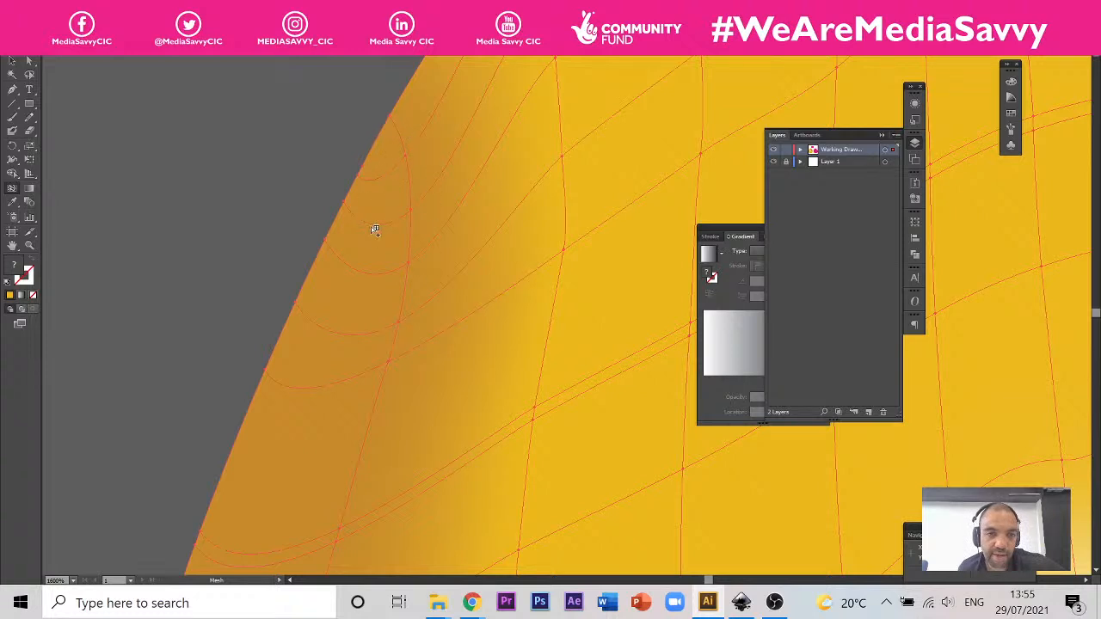
click(29, 60)
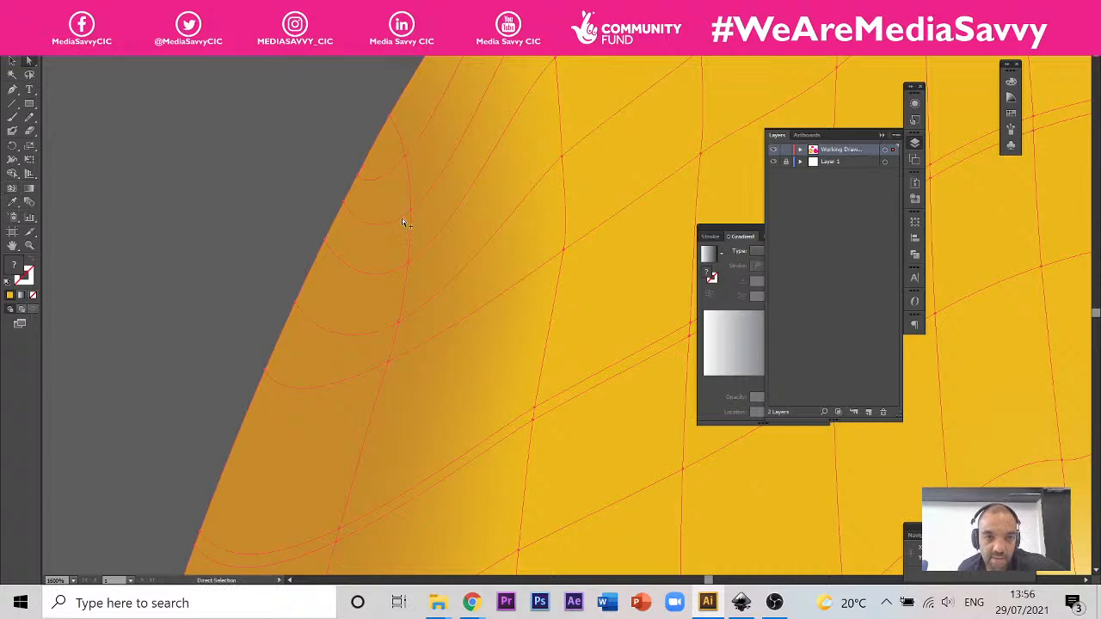
scroll(401, 218, down, 3)
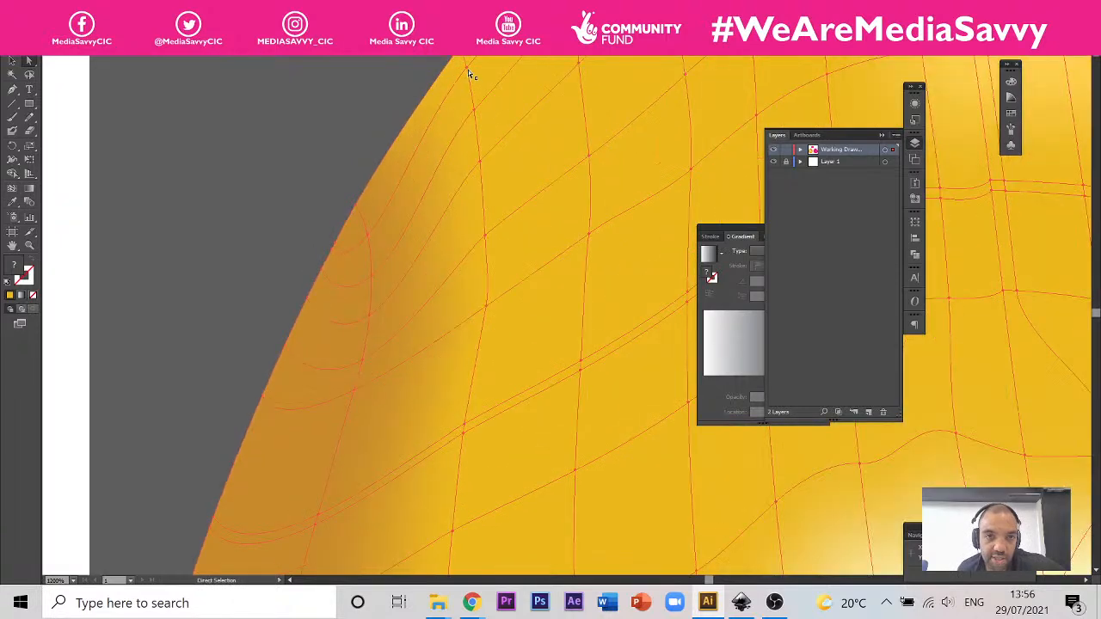
scroll(342, 247, up, 1)
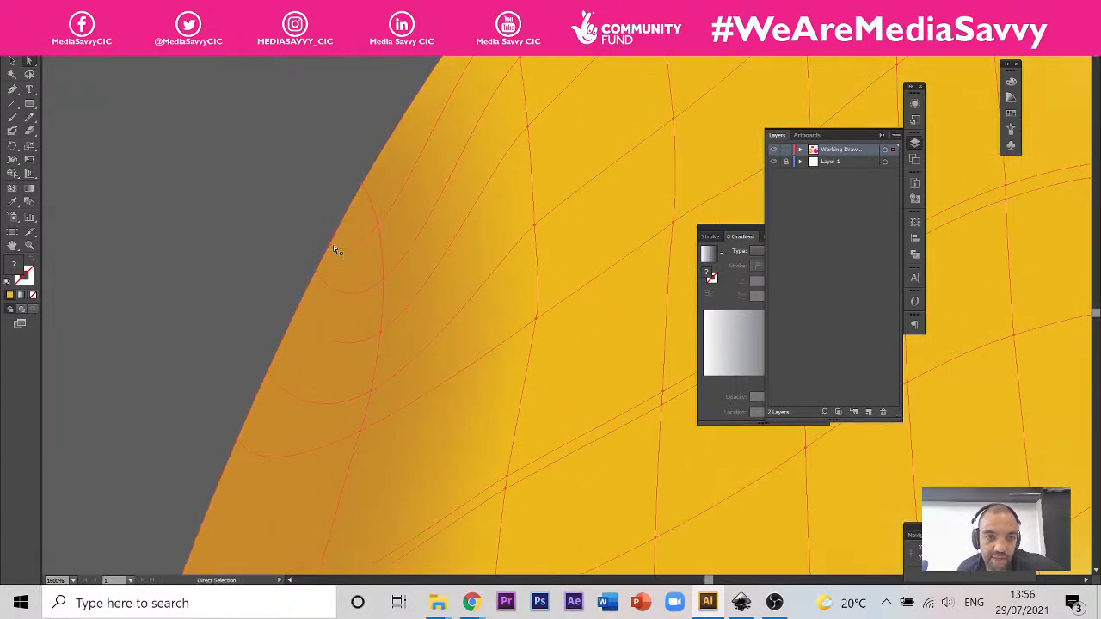
click(331, 245)
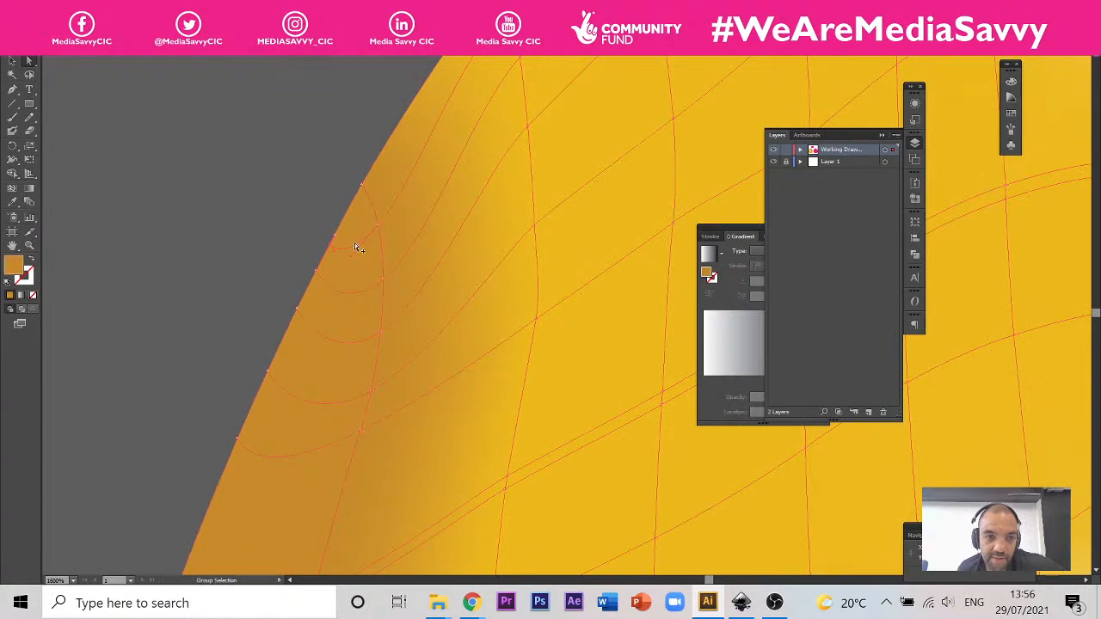
scroll(355, 247, up, 2)
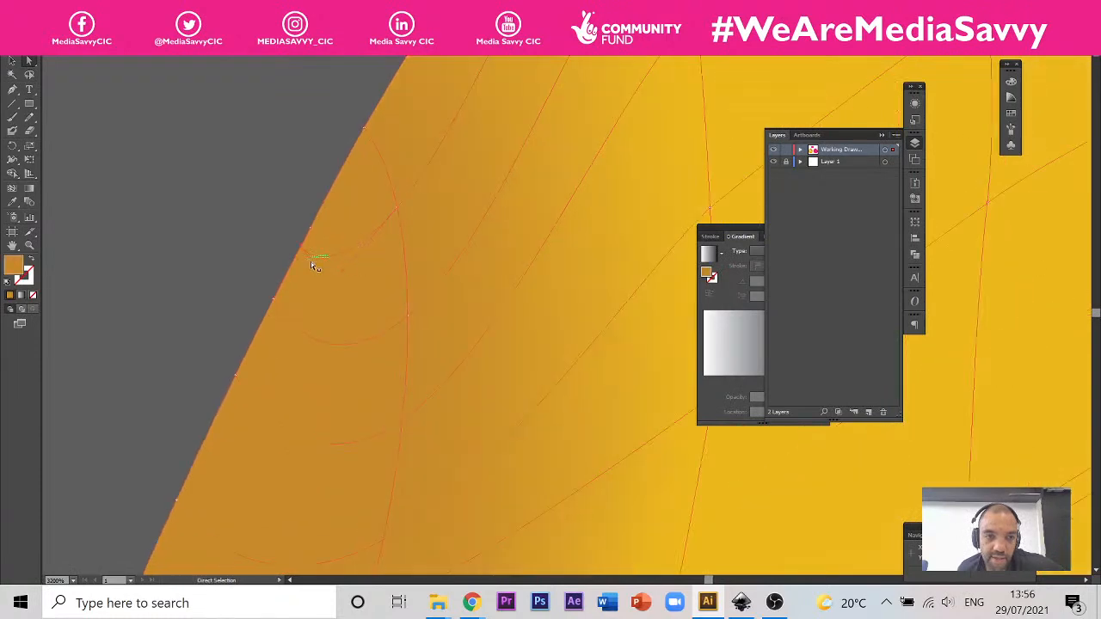
drag(311, 263, 361, 185)
drag(349, 277, 371, 209)
scroll(417, 188, down, 1)
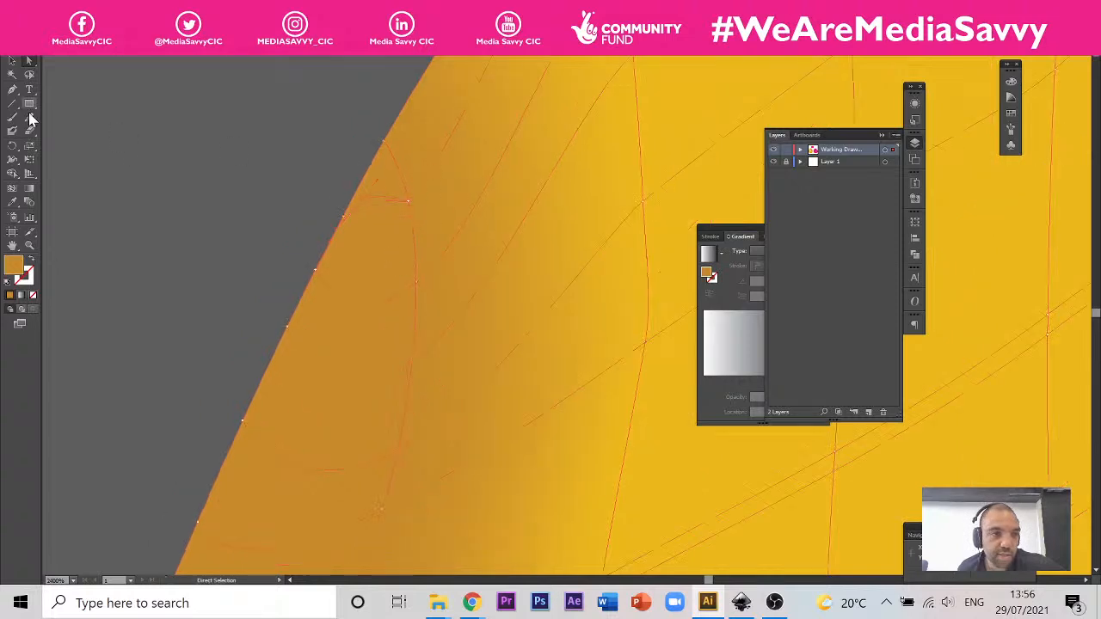
Step: Use the Convert Anchor Point tool to redraw the handles of the two upper inner mesh points beside the pear's left outline
click(13, 90)
drag(14, 93, 86, 135)
drag(409, 201, 459, 192)
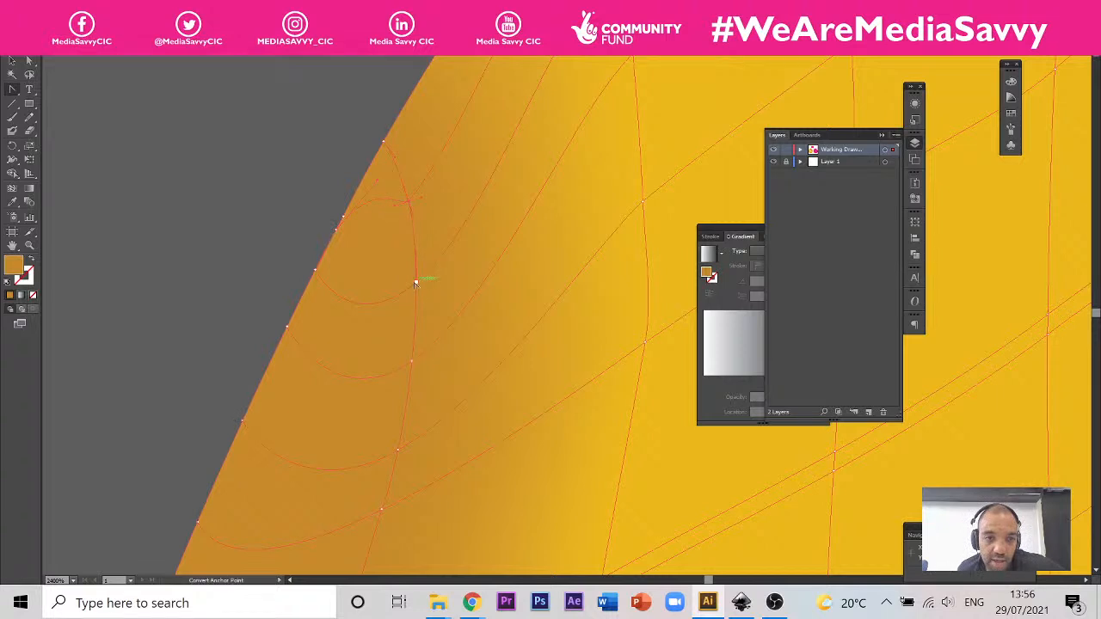
drag(414, 283, 316, 278)
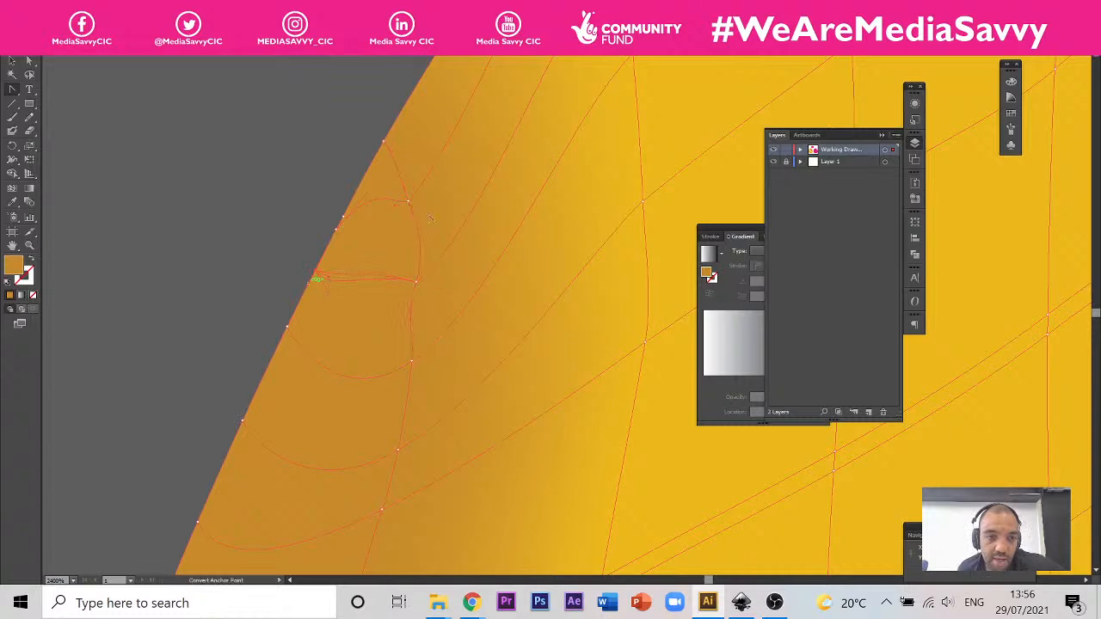
Step: Adjust the second mesh line's outline point and inner point with Direct Selection so that the line arches upward
click(28, 61)
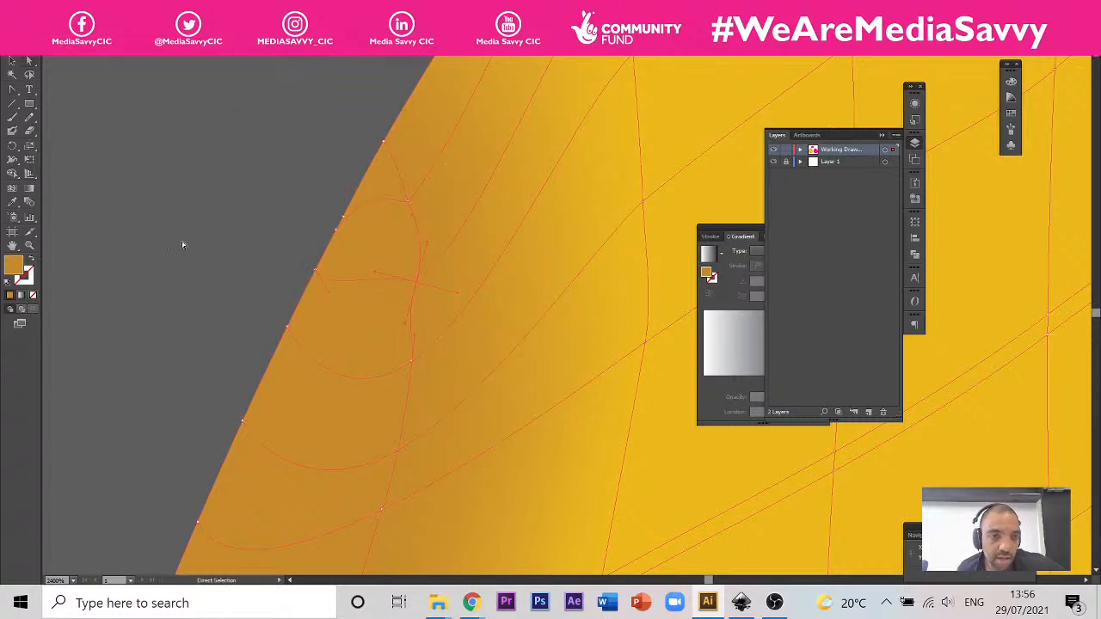
drag(317, 274, 341, 274)
click(417, 281)
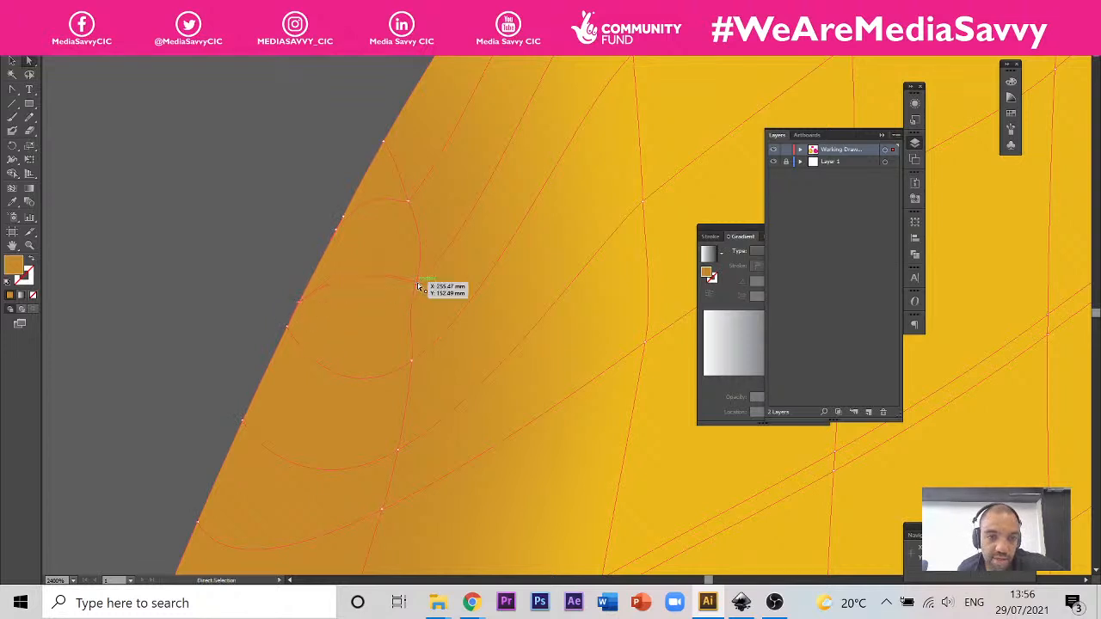
click(418, 284)
drag(422, 233, 419, 230)
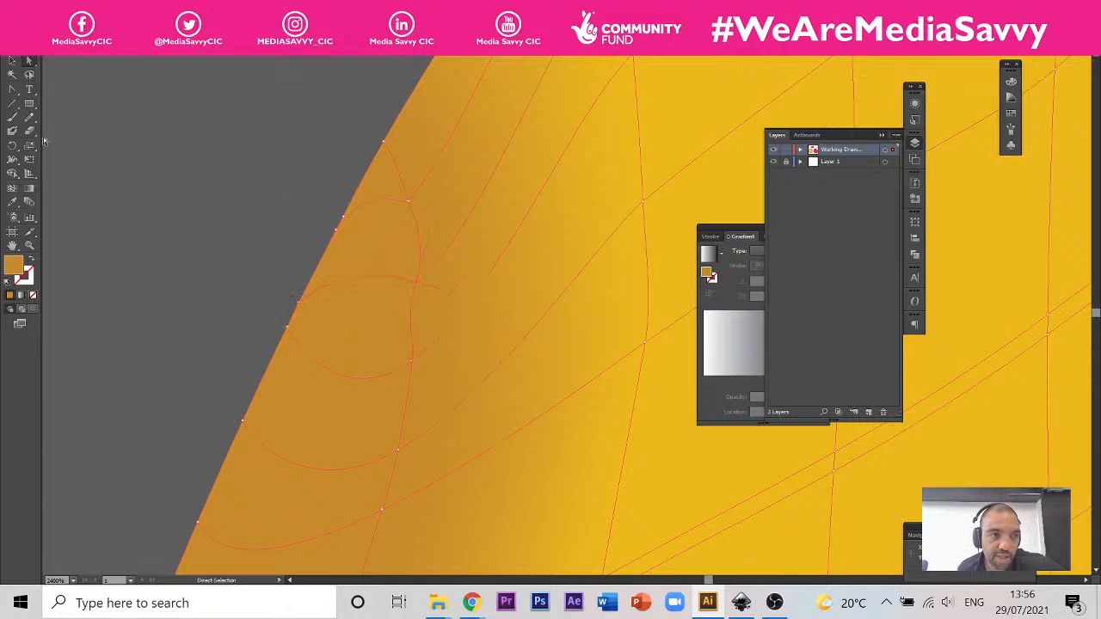
Step: Try to remove the inner mesh line beside the brown shading by picking it near the pear's upper left edge
click(19, 189)
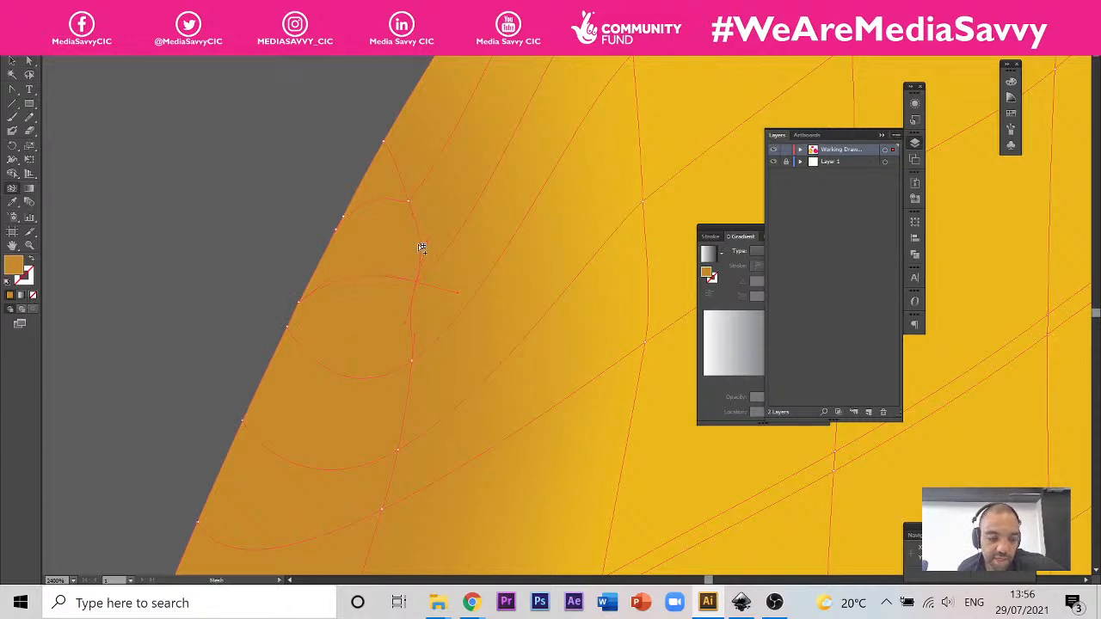
alt+click(419, 243)
scroll(428, 235, down, 3)
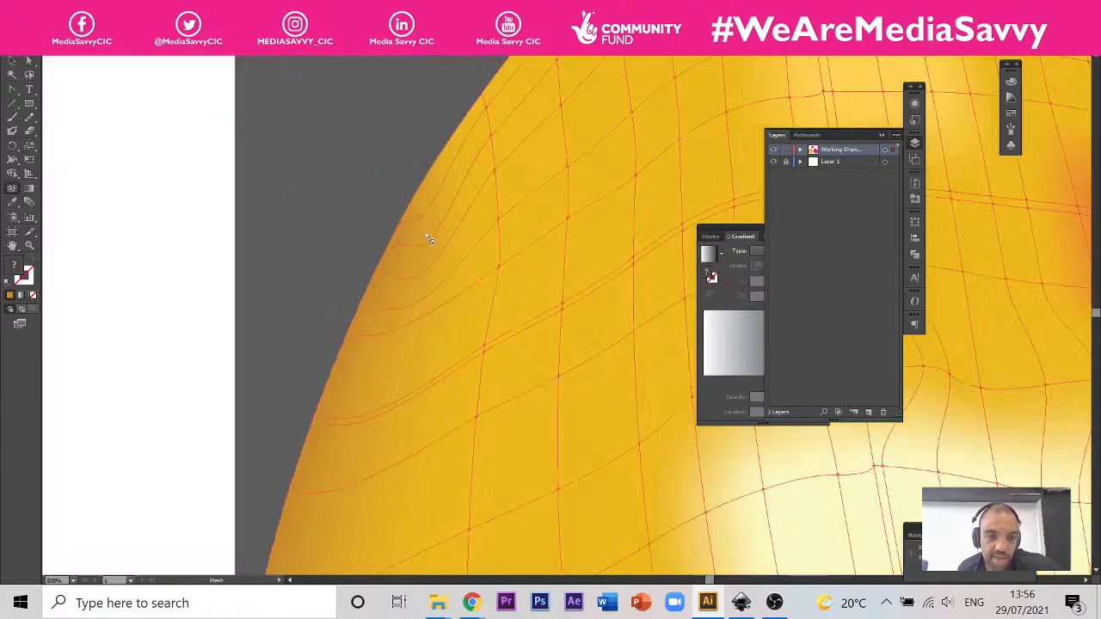
scroll(429, 238, down, 3)
scroll(374, 230, down, 3)
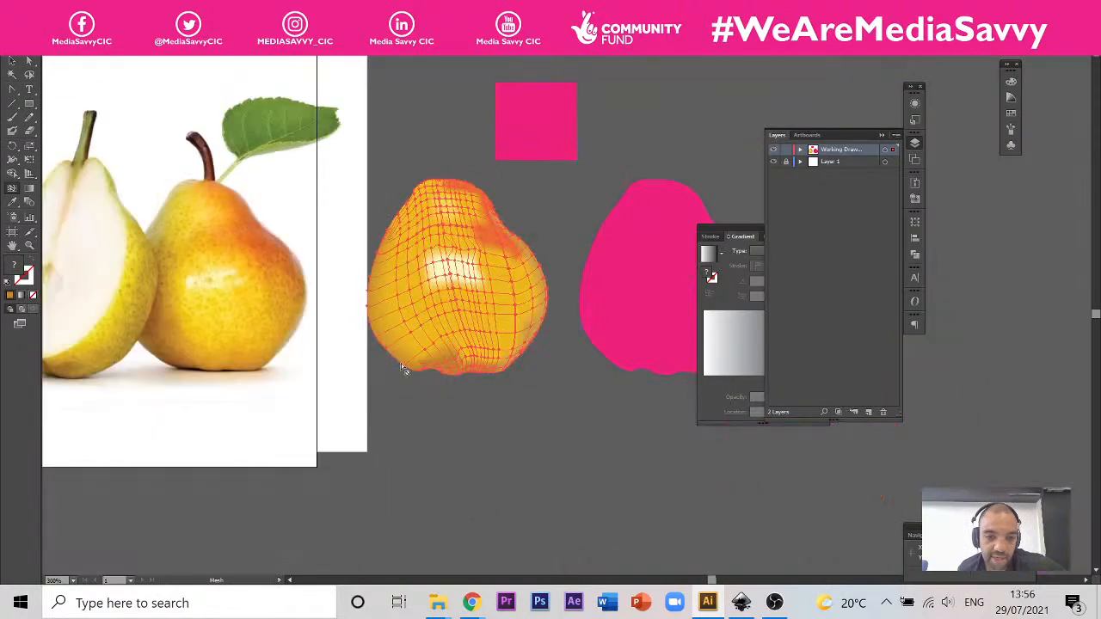
Step: Remove the vertical mesh line that carries the brown shading down the pear's left side, picking it at the lower left
scroll(391, 341, up, 2)
click(409, 352)
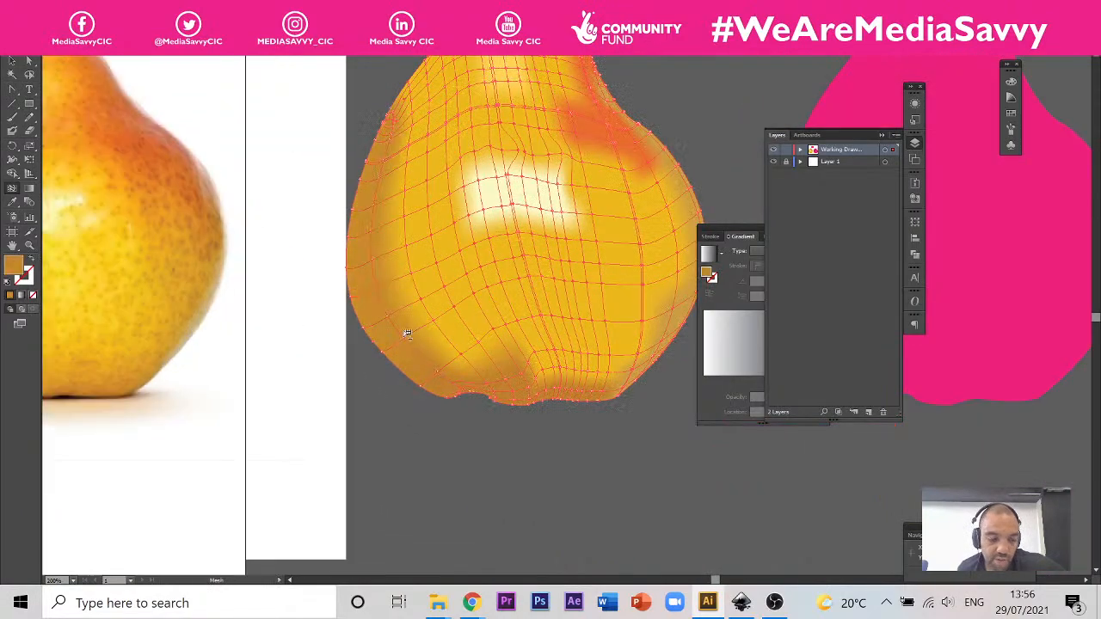
scroll(398, 318, up, 1)
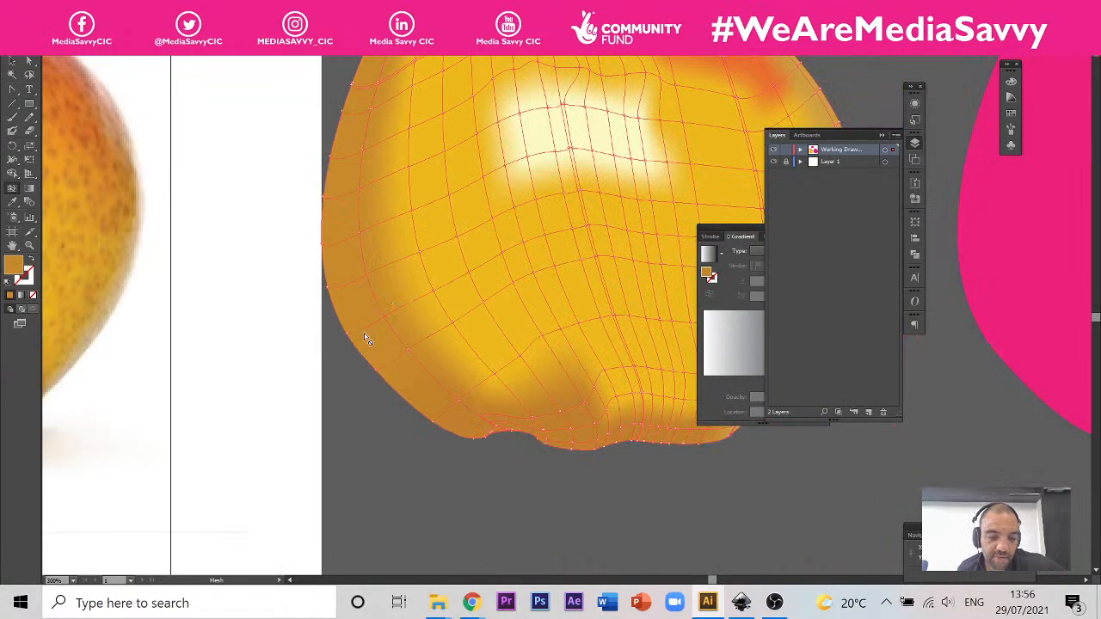
scroll(363, 309, down, 1)
scroll(363, 298, up, 3)
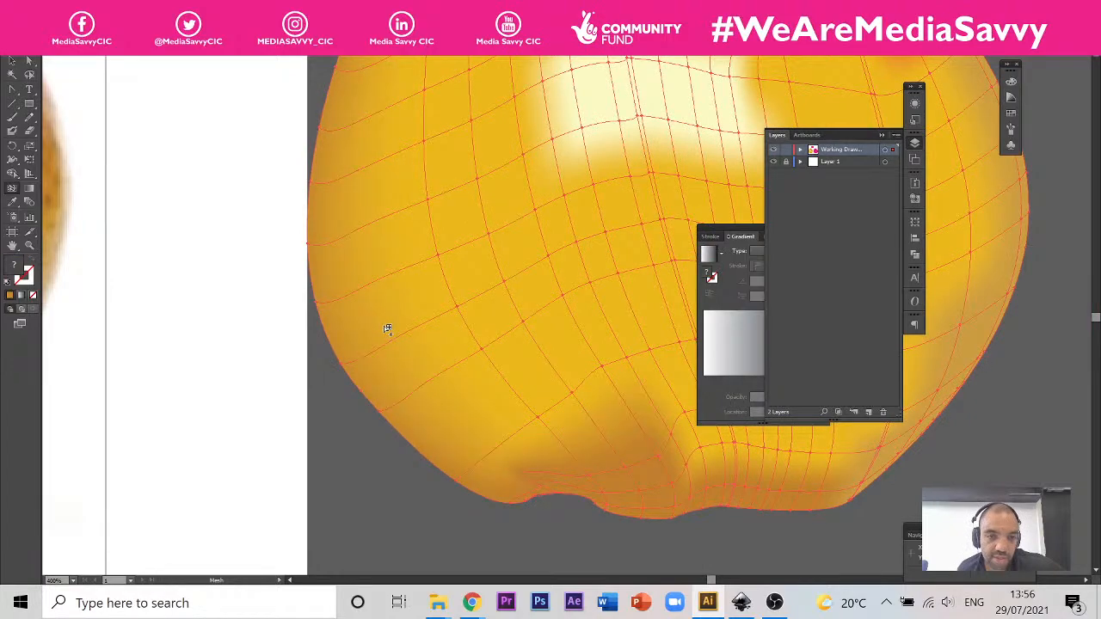
Step: Compare the mesh pear's overall shading and upper left area with the pear in the reference photo
scroll(441, 416, down, 2)
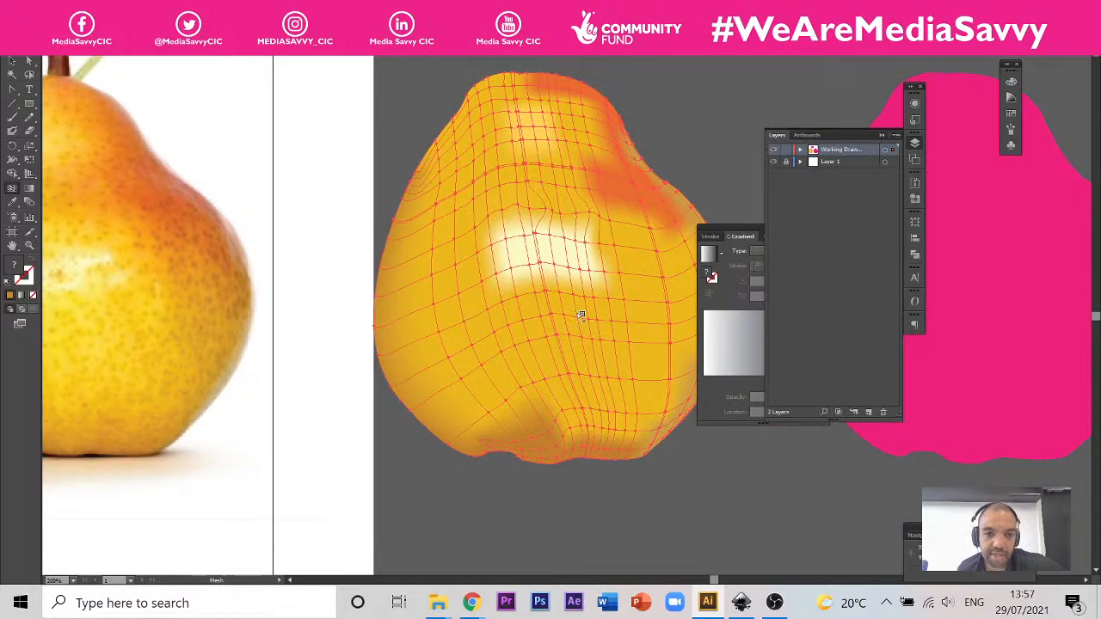
scroll(432, 308, down, 2)
scroll(515, 246, up, 3)
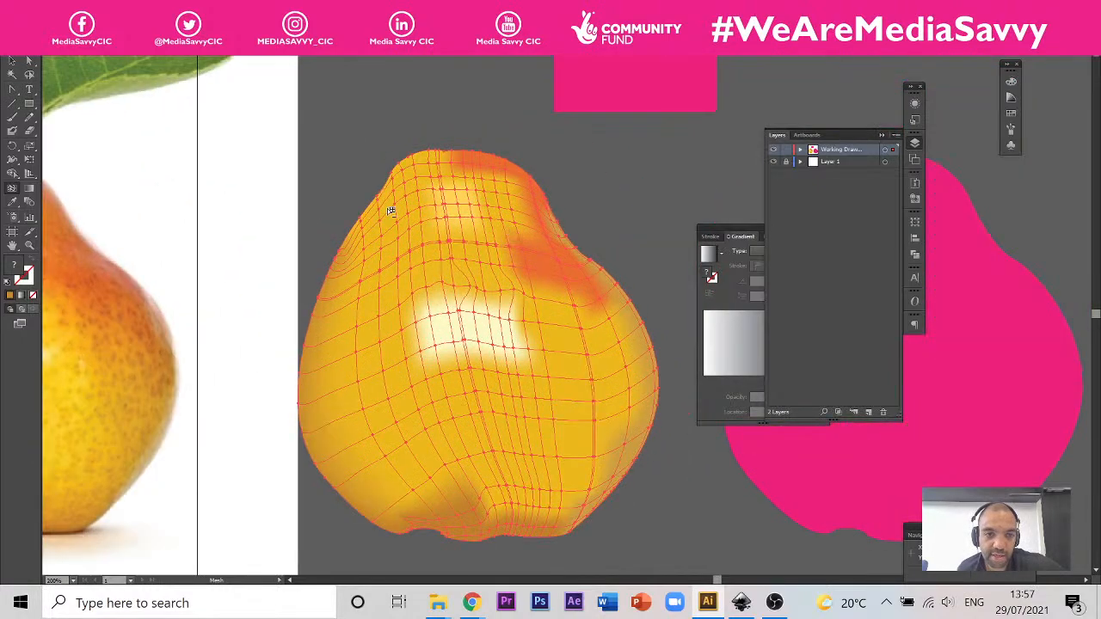
scroll(353, 248, up, 2)
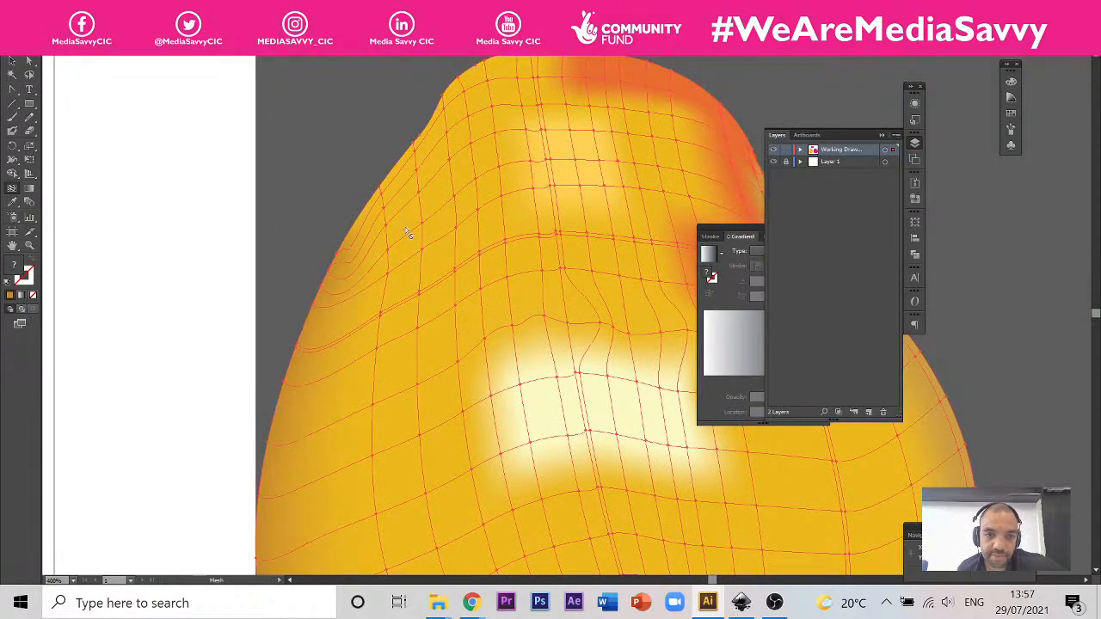
scroll(550, 243, down, 3)
scroll(582, 249, up, 2)
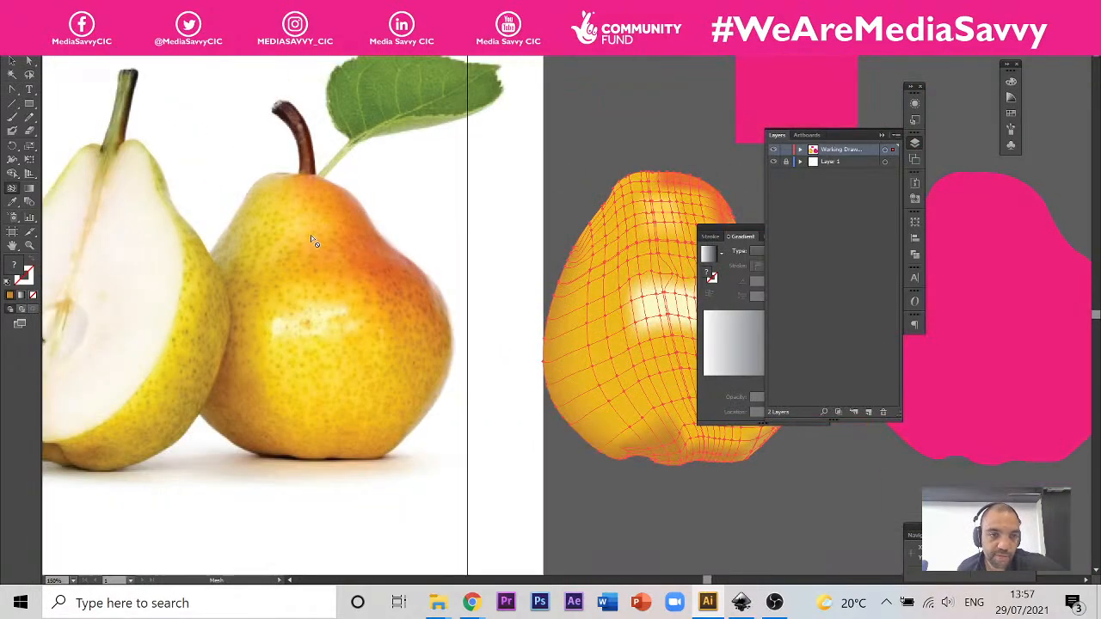
scroll(582, 249, up, 3)
scroll(536, 259, down, 2)
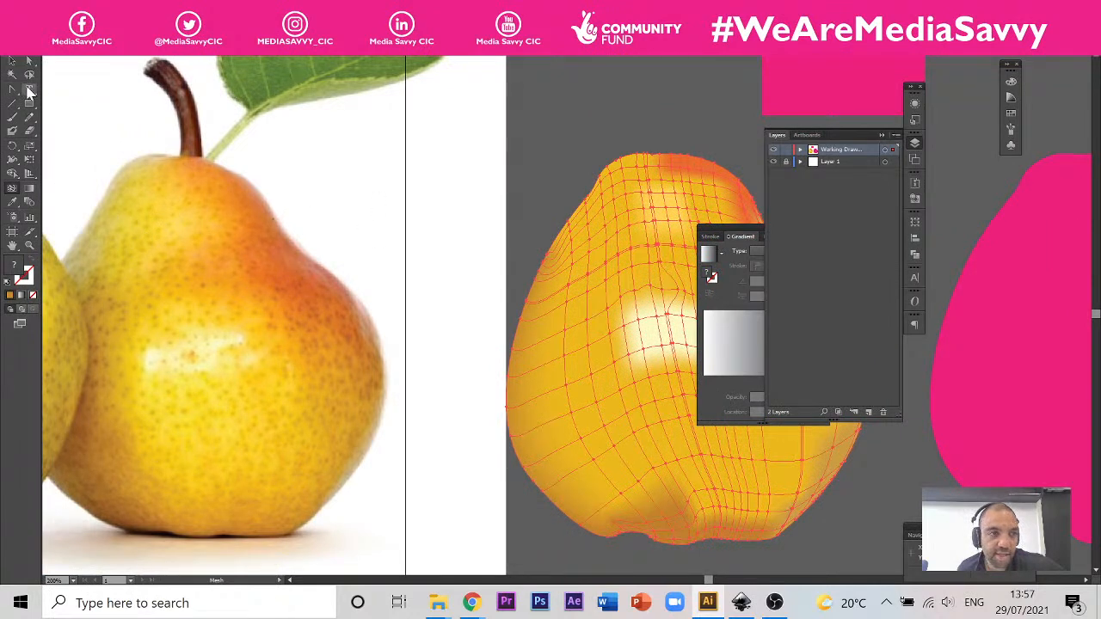
Step: Lasso mesh points in the pear's upper left area and recolour them with a lighter yellow sampled from the reference pear's upper left
key(q)
mouse_move(615, 232)
mouse_down()
mouse_move(575, 254)
mouse_move(571, 289)
mouse_move(628, 289)
mouse_move(626, 243)
mouse_move(614, 232)
mouse_up()
key(i)
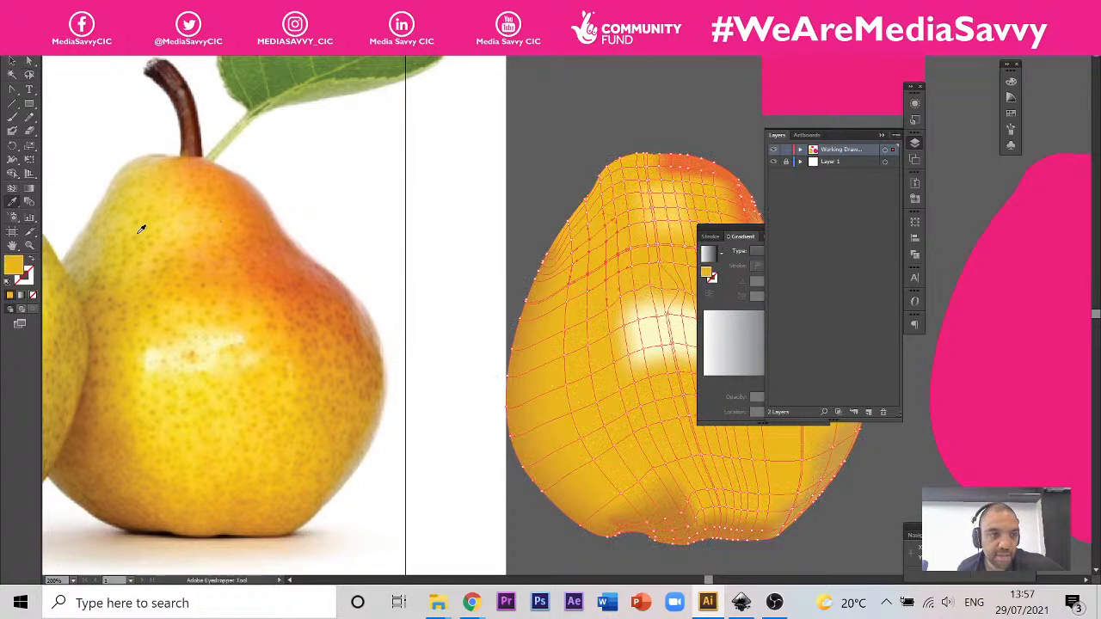
click(133, 241)
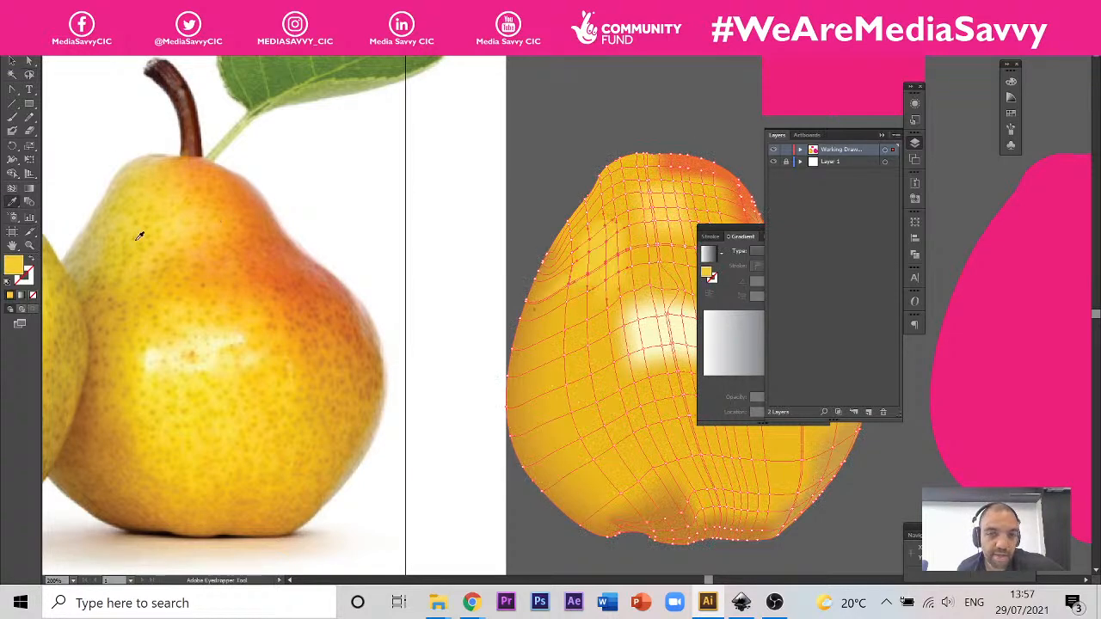
key(v)
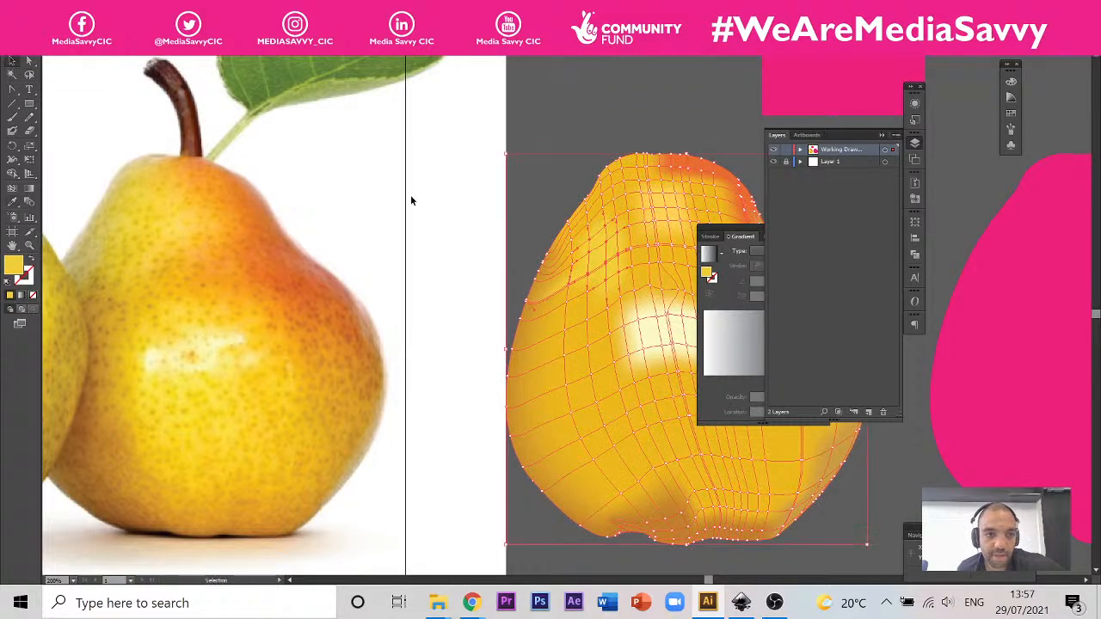
Step: Examine the mesh lines around the orange patch and along the pear's right side at close range
scroll(376, 213, down, 4)
scroll(492, 242, up, 3)
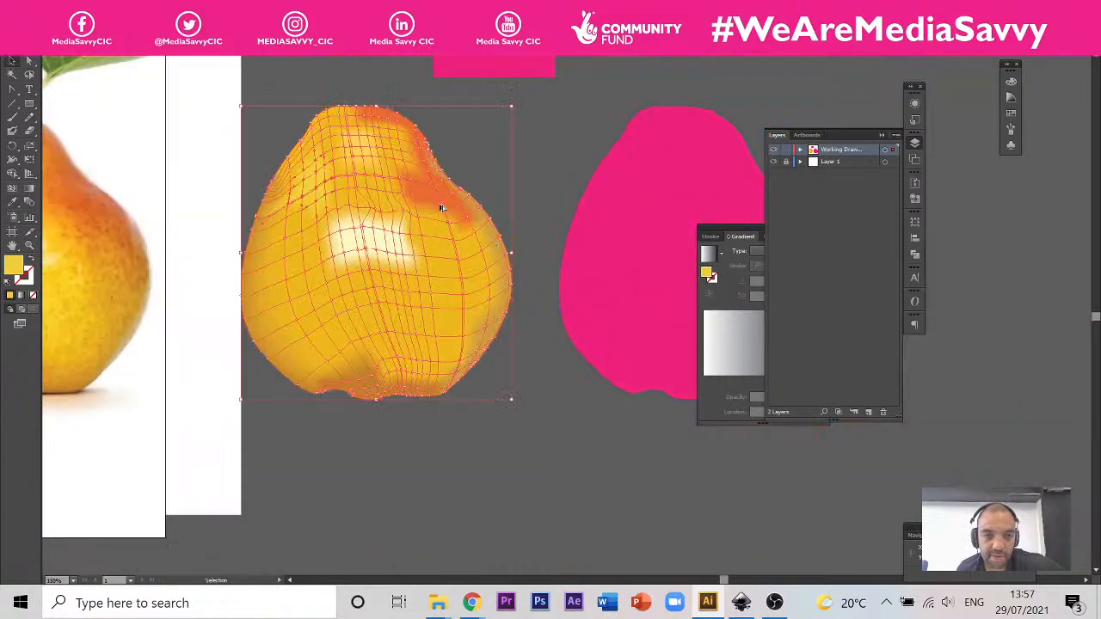
scroll(443, 209, up, 3)
scroll(450, 230, up, 3)
key(u)
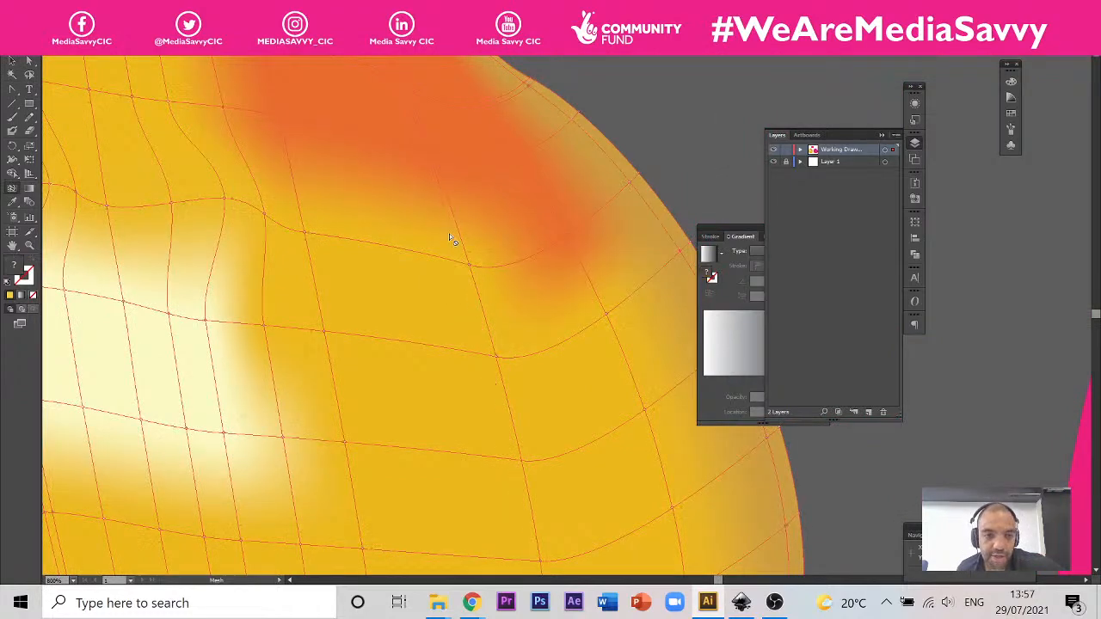
scroll(492, 239, down, 4)
scroll(492, 238, down, 3)
scroll(481, 249, up, 5)
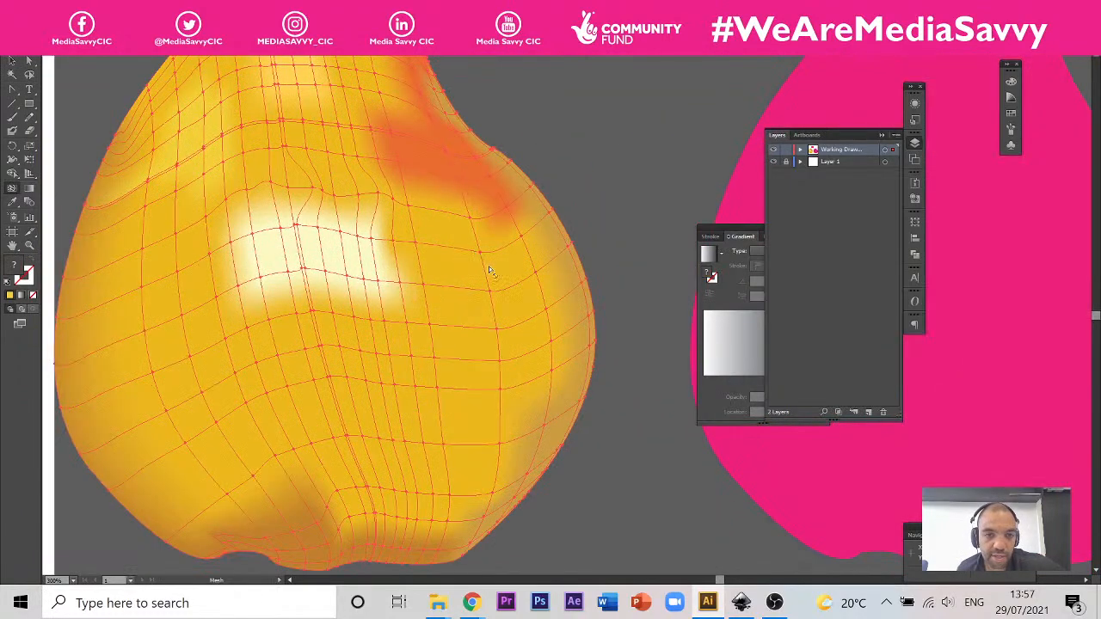
scroll(488, 267, up, 3)
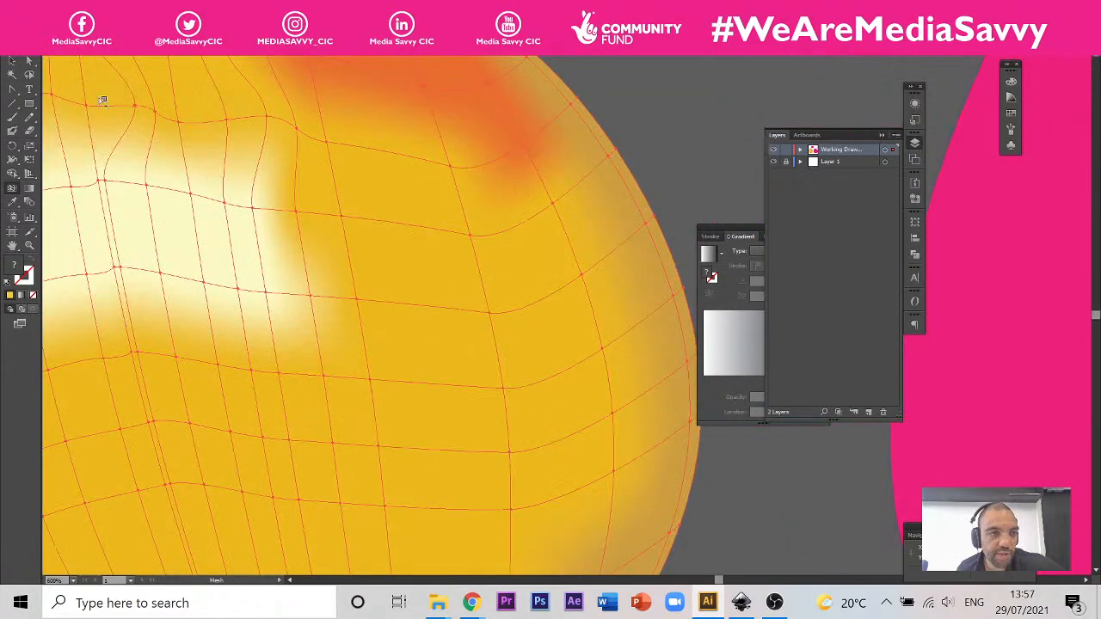
scroll(473, 272, down, 5)
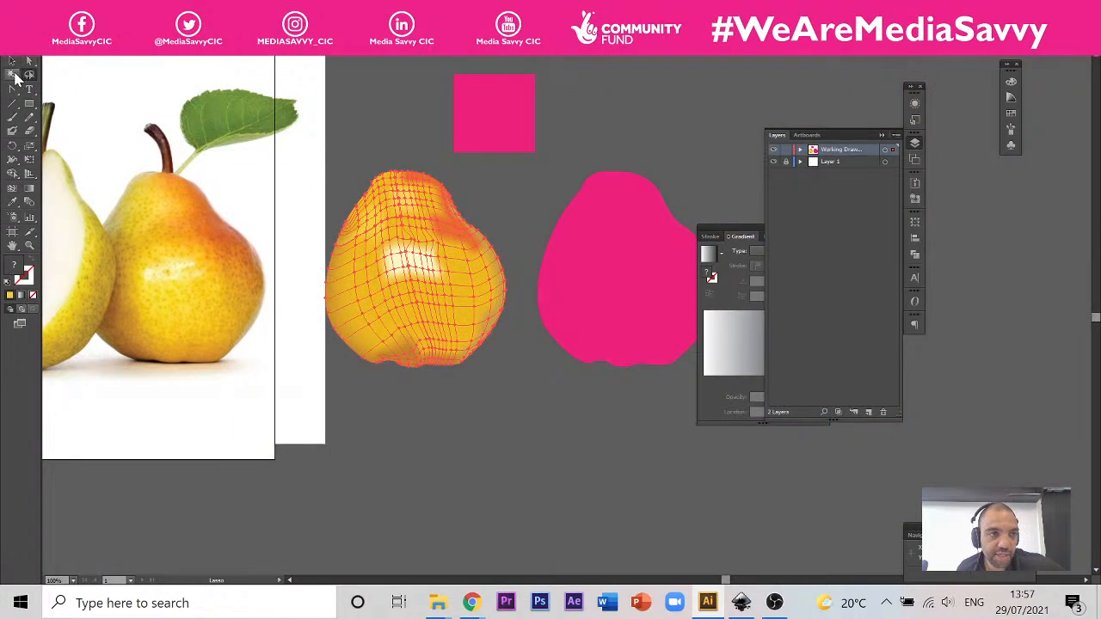
Step: Lasso the mesh points across the pear's middle, highlight included, and recolour them with a yellow sampled beside the reference pear's highlight
click(28, 76)
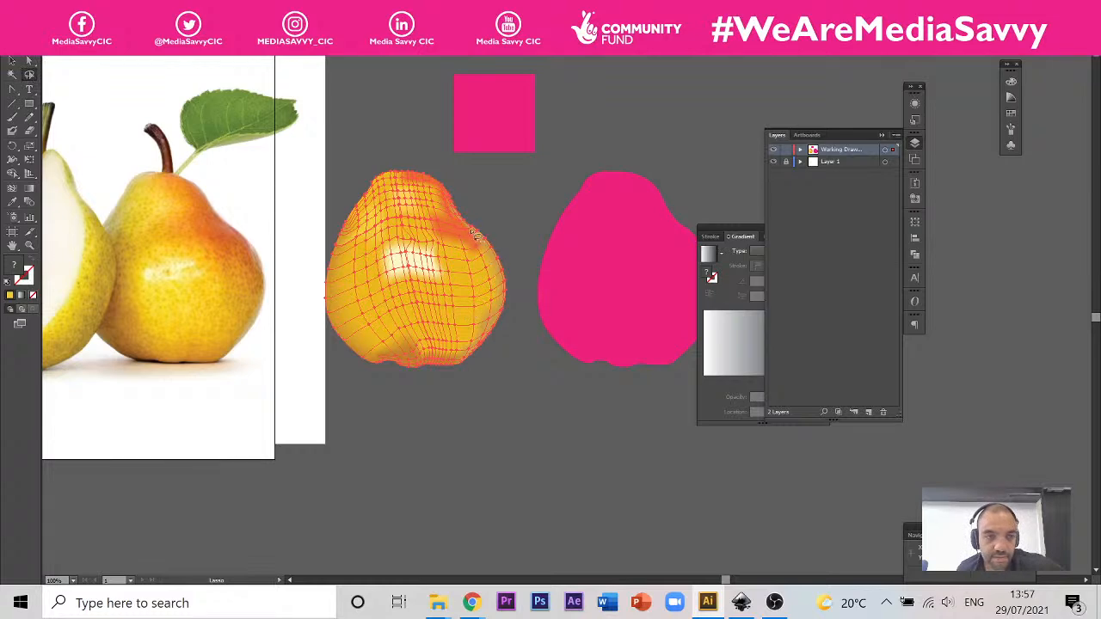
scroll(469, 228, up, 2)
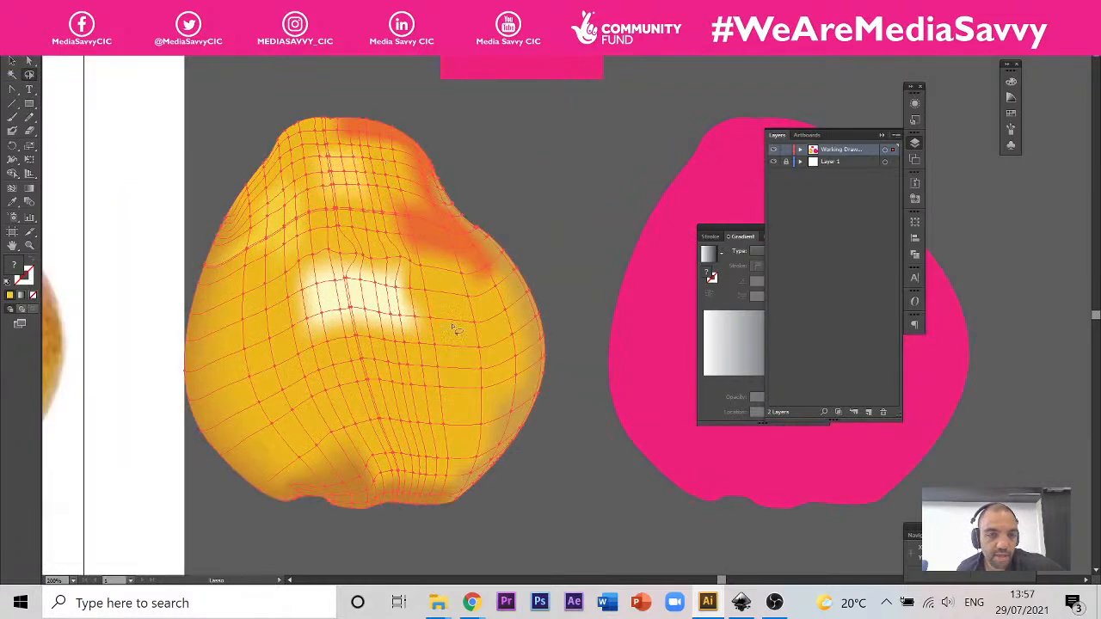
scroll(504, 344, down, 2)
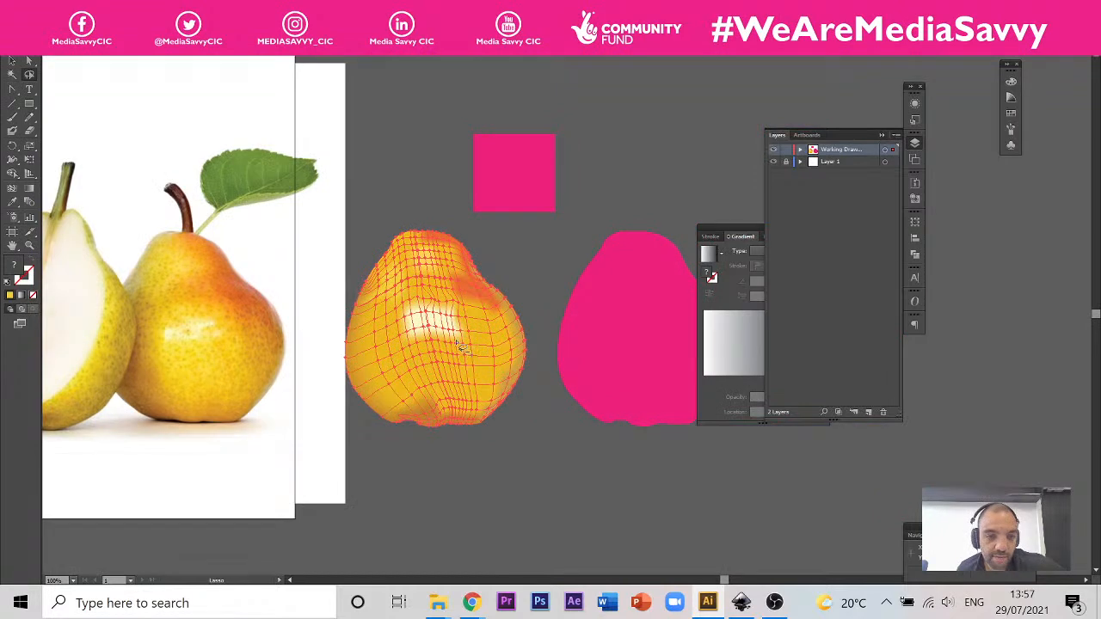
scroll(409, 366, up, 2)
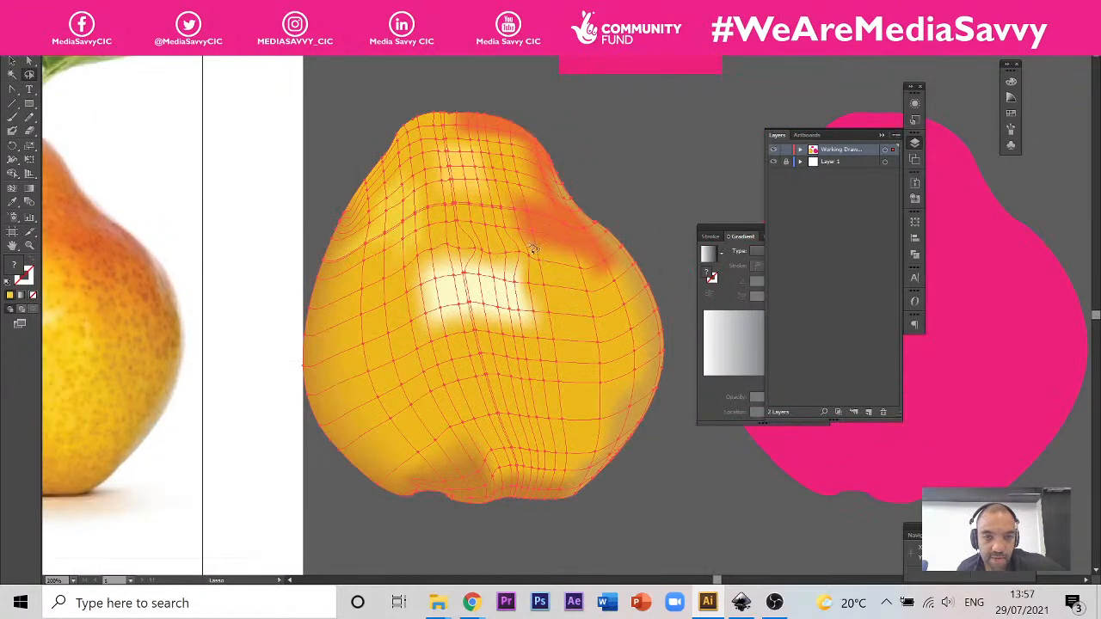
mouse_move(540, 251)
mouse_down()
mouse_move(387, 259)
mouse_move(374, 373)
mouse_move(429, 414)
mouse_move(516, 416)
mouse_move(576, 385)
mouse_move(586, 313)
mouse_move(542, 257)
mouse_up()
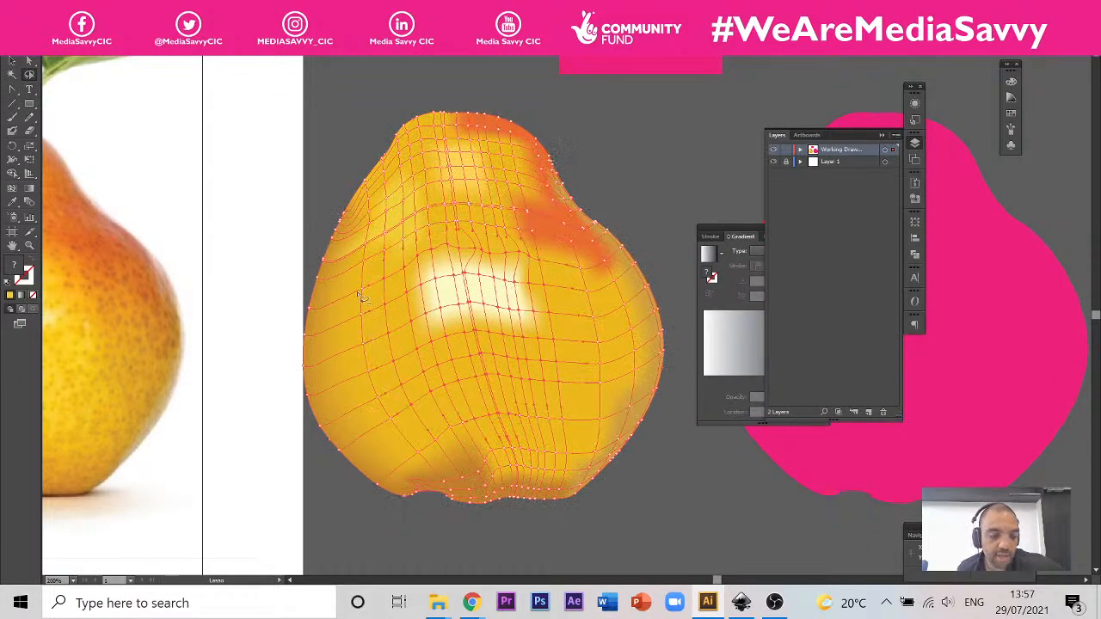
scroll(361, 295, down, 2)
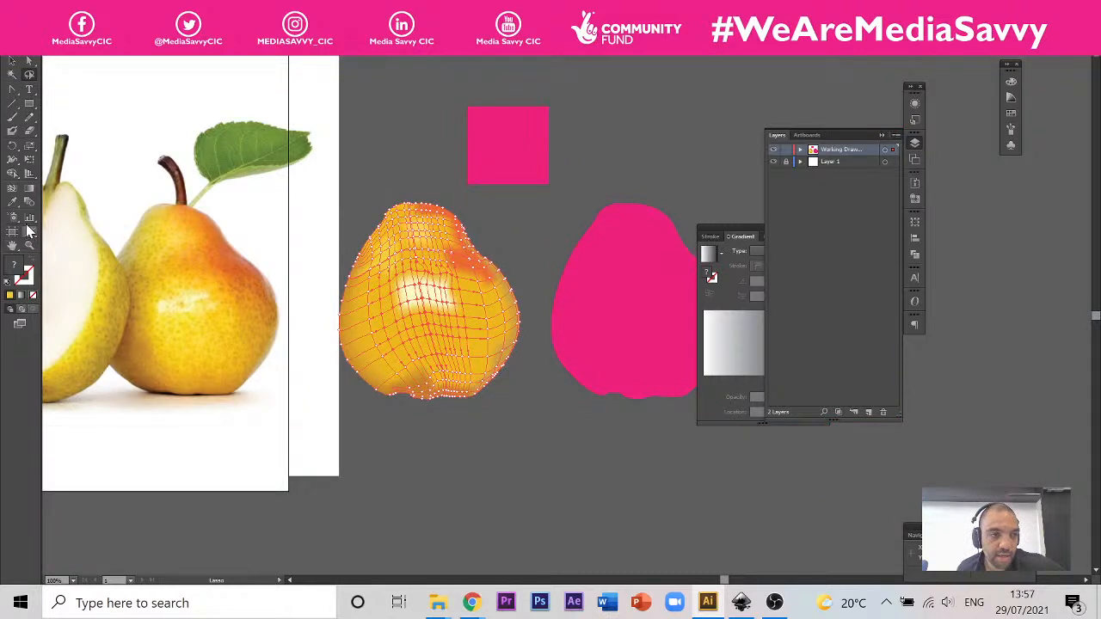
click(12, 202)
click(157, 312)
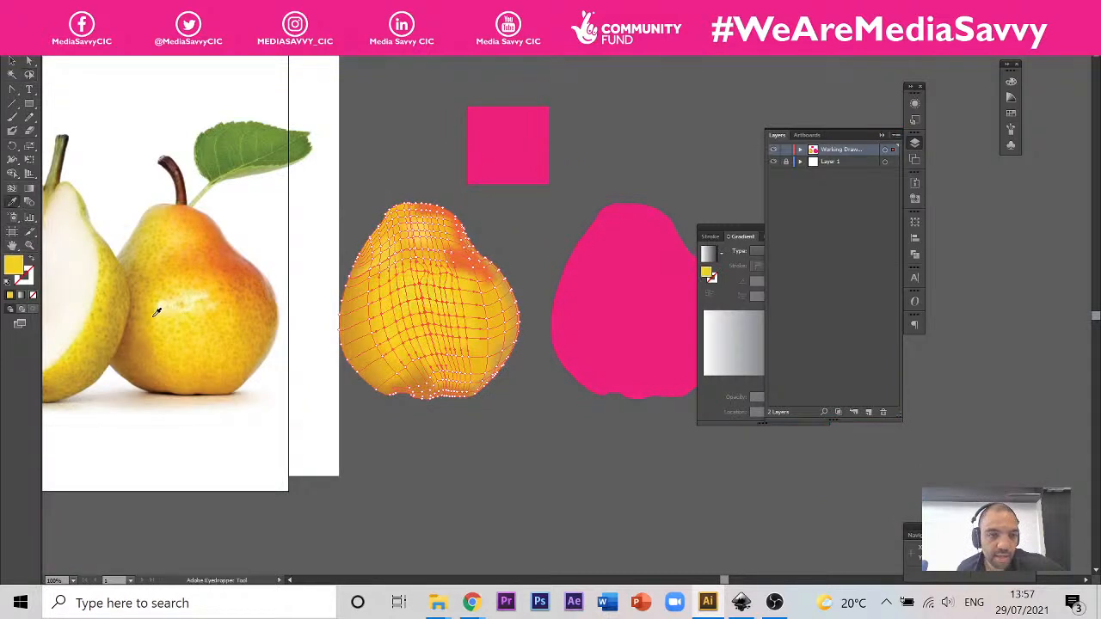
Step: Try other yellows from the reference pear on the selected points, ending with the bright yellow just below its highlight
click(165, 323)
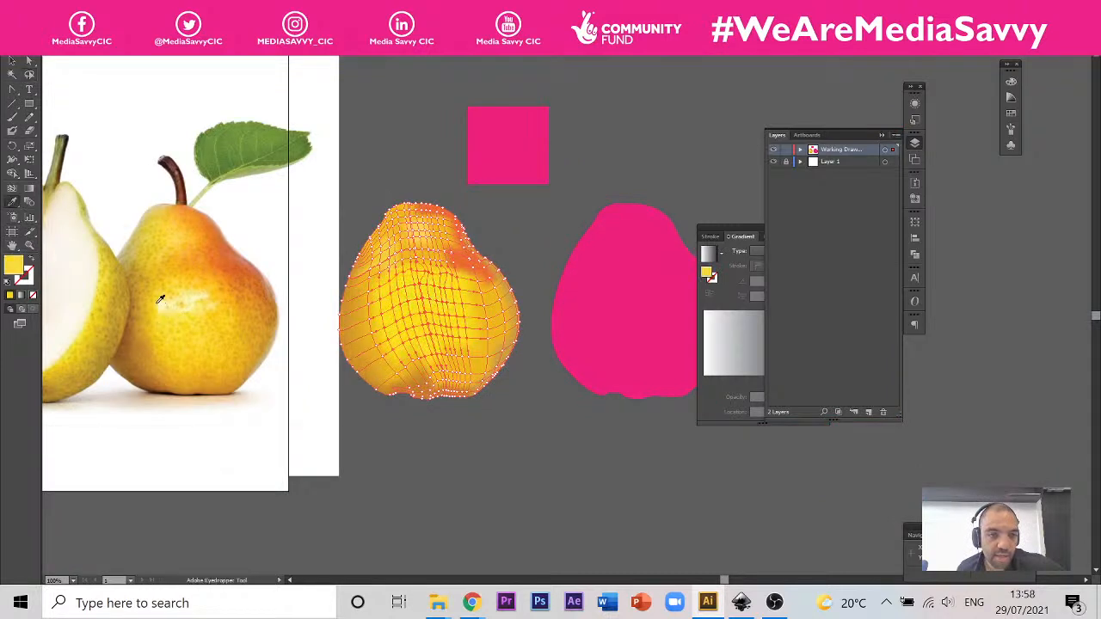
click(154, 315)
click(159, 325)
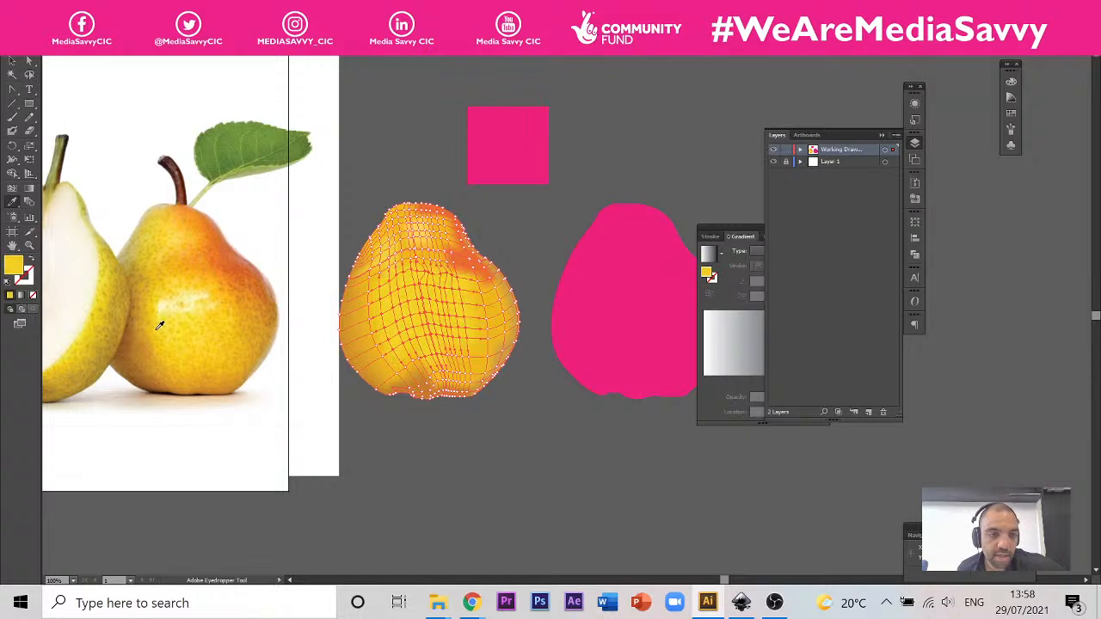
click(169, 358)
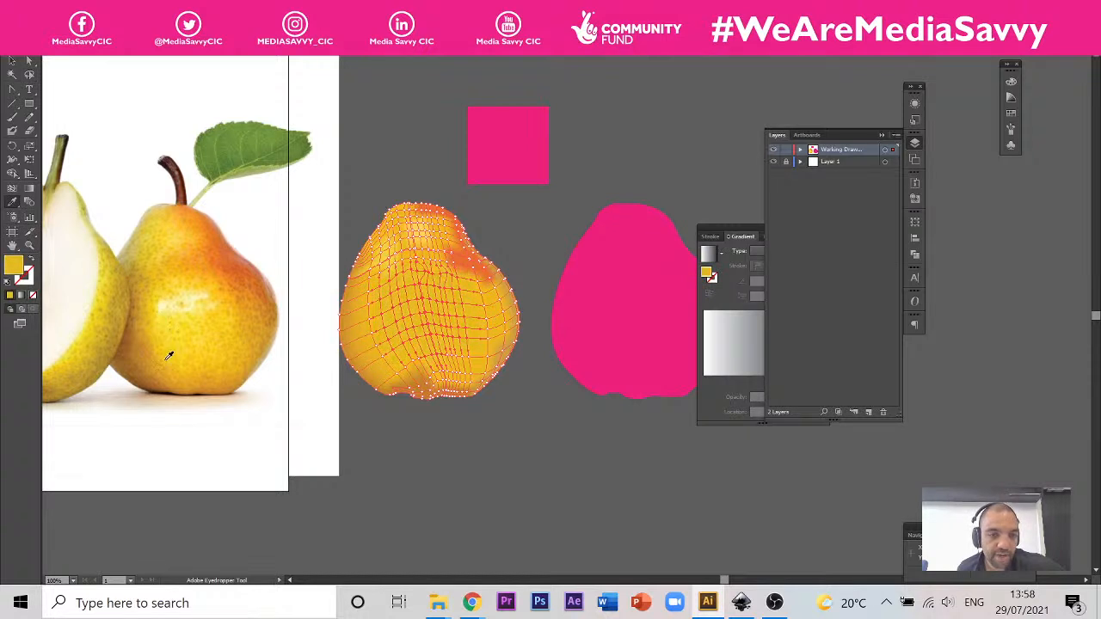
click(170, 344)
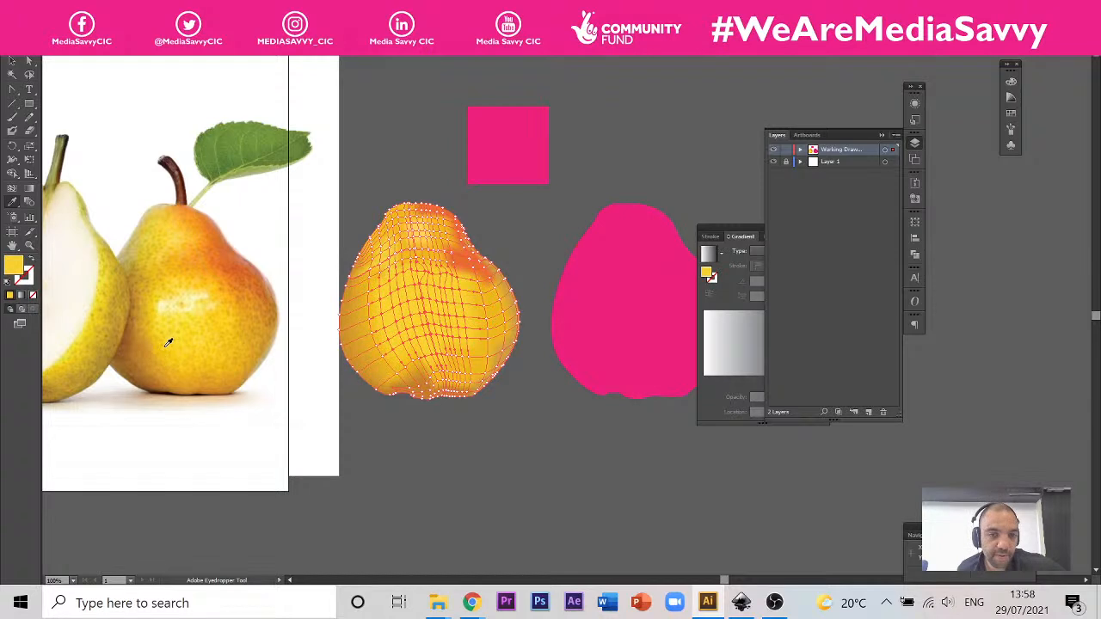
click(158, 339)
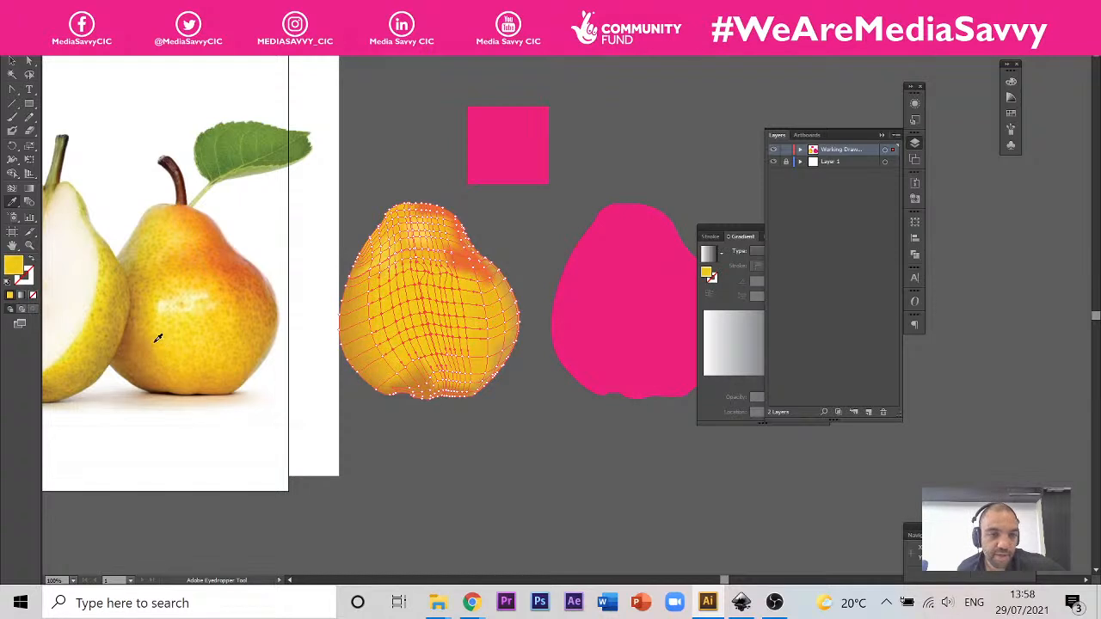
click(153, 329)
click(164, 327)
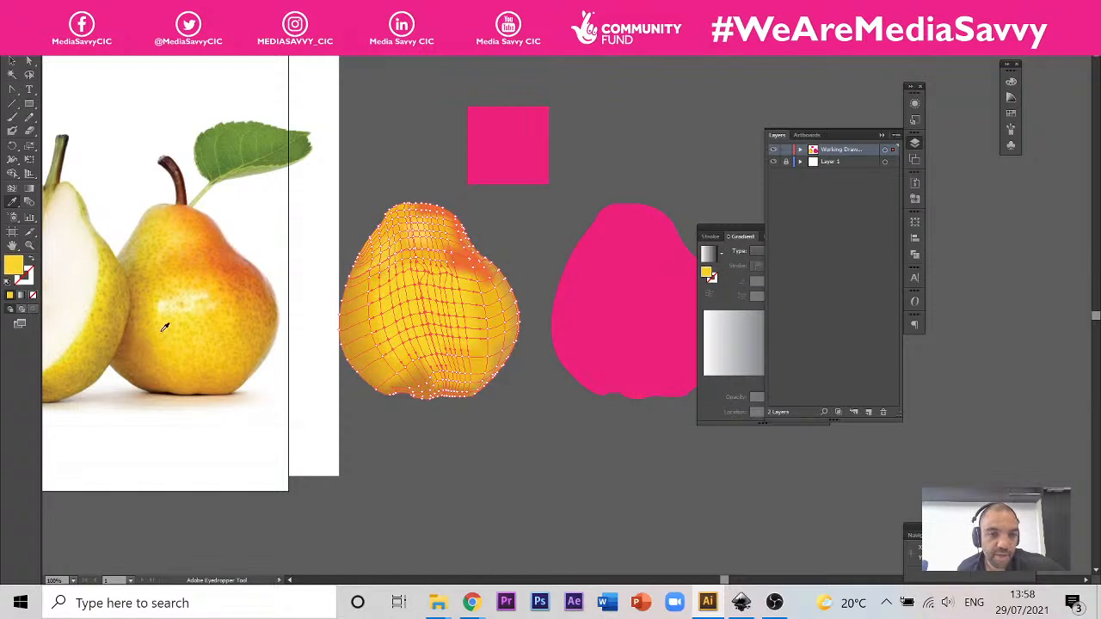
Step: Lasso the mesh points of the central highlight, recolour them with pale cream sampled from the reference pear's highlight, and deselect the pear
click(29, 75)
scroll(438, 291, up, 2)
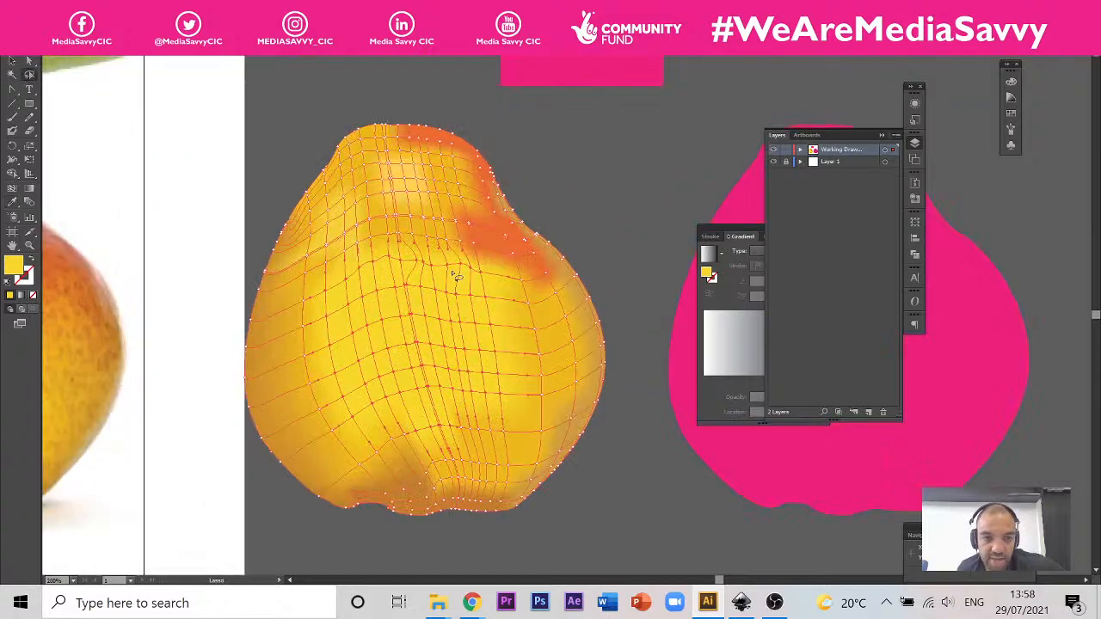
mouse_move(451, 268)
mouse_down()
mouse_move(390, 257)
mouse_move(362, 273)
mouse_move(355, 309)
mouse_move(461, 305)
mouse_move(470, 297)
mouse_move(453, 268)
mouse_up()
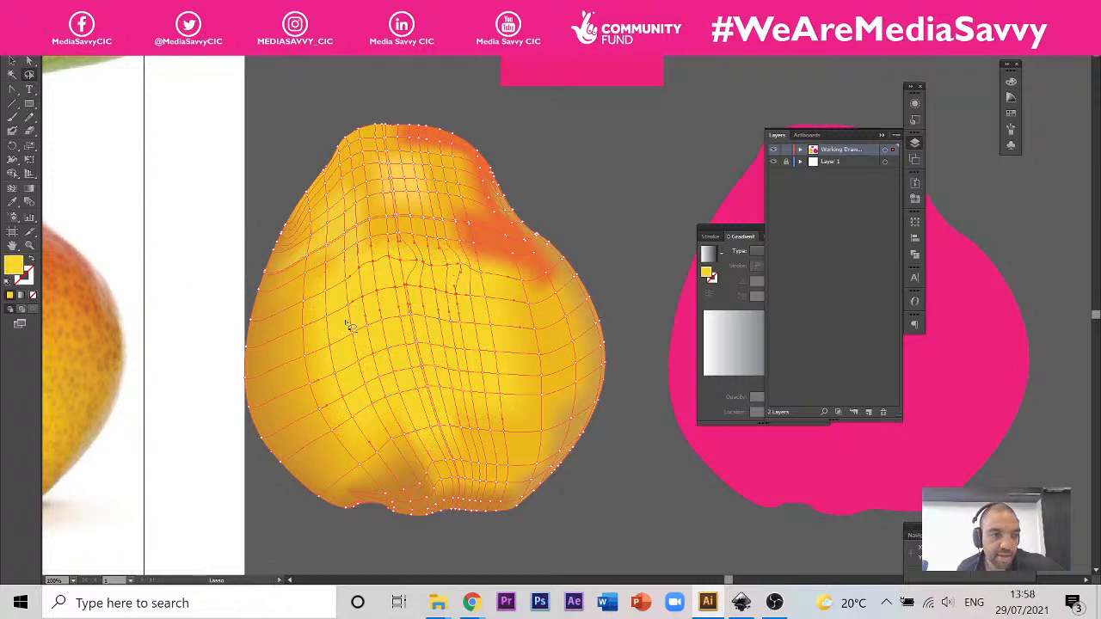
scroll(348, 322, down, 2)
click(12, 202)
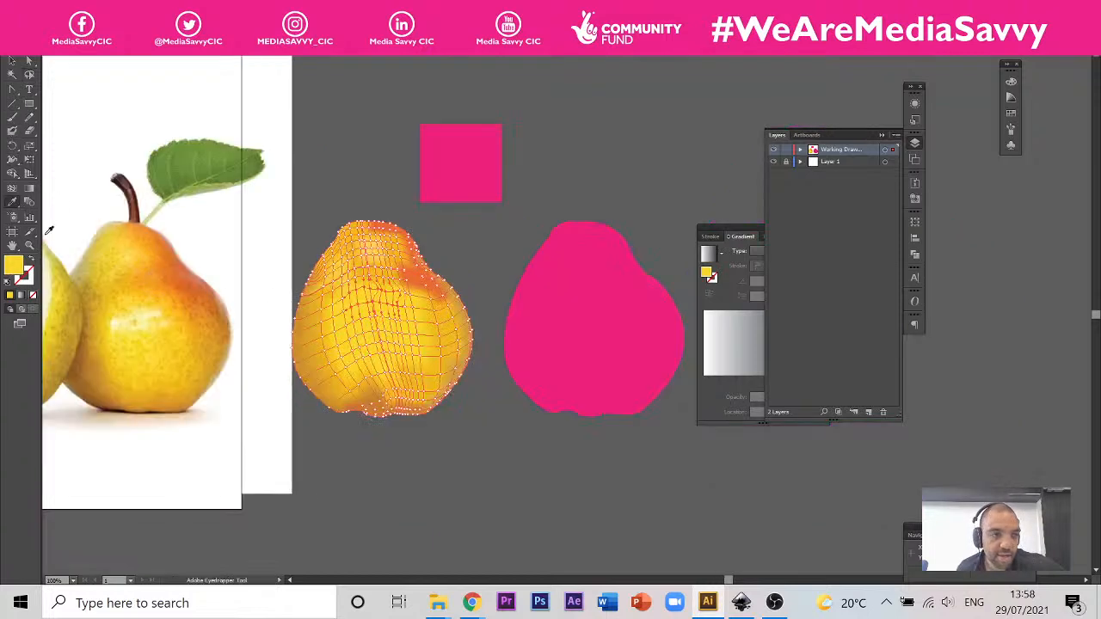
click(143, 310)
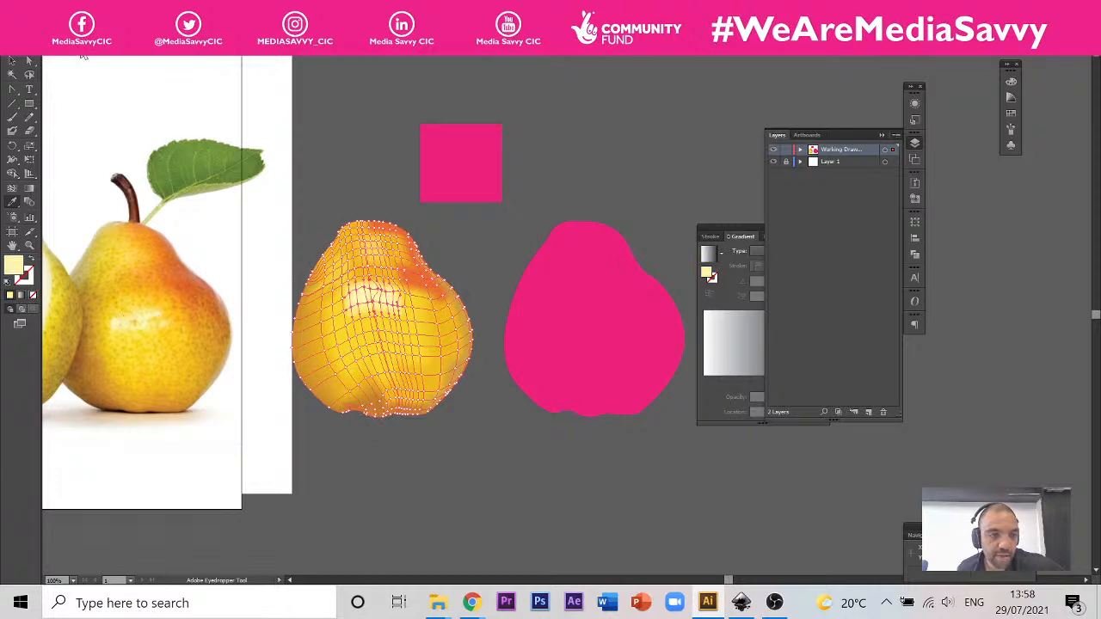
click(16, 60)
click(560, 179)
scroll(649, 269, down, 2)
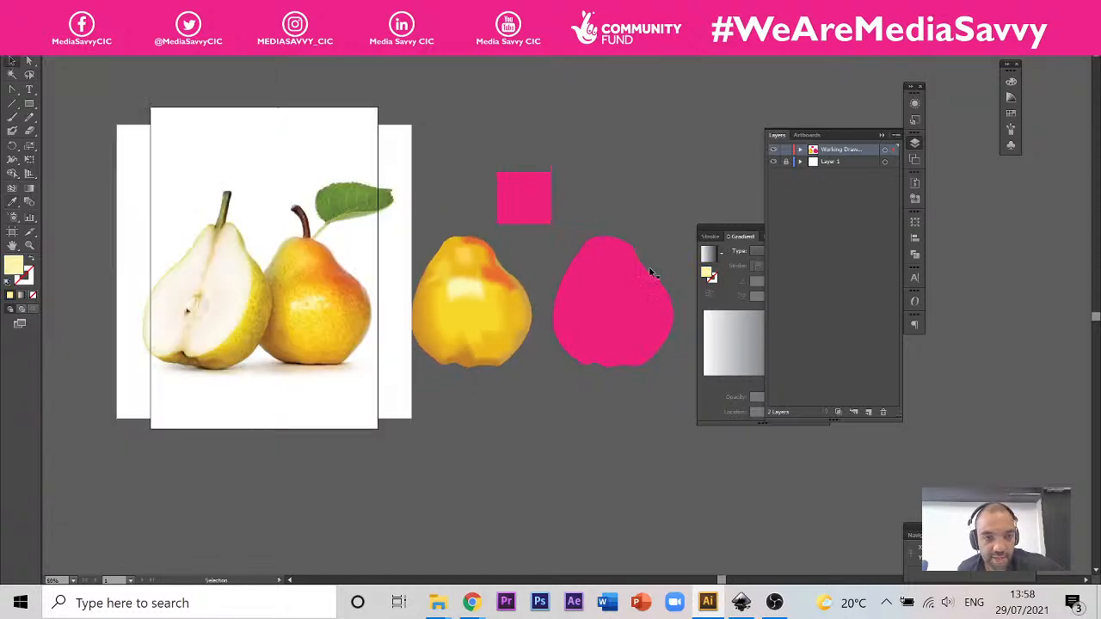
Step: Remove one of the two closely spaced horizontal mesh lines above the highlight with the Mesh tool
scroll(538, 270, up, 2)
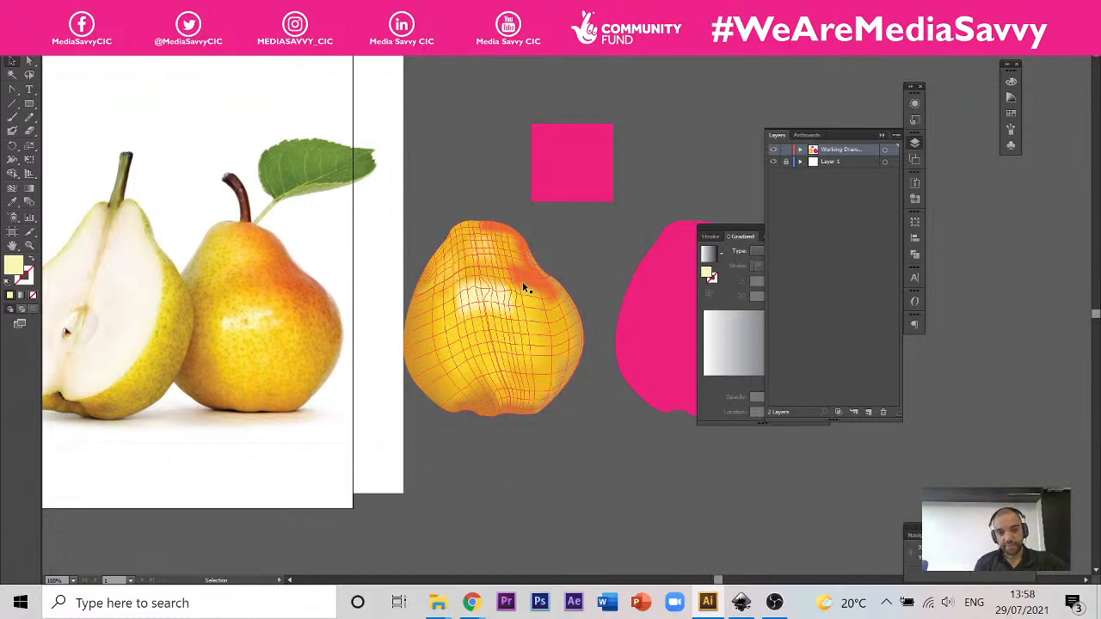
scroll(522, 281, up, 3)
scroll(469, 251, up, 2)
click(12, 187)
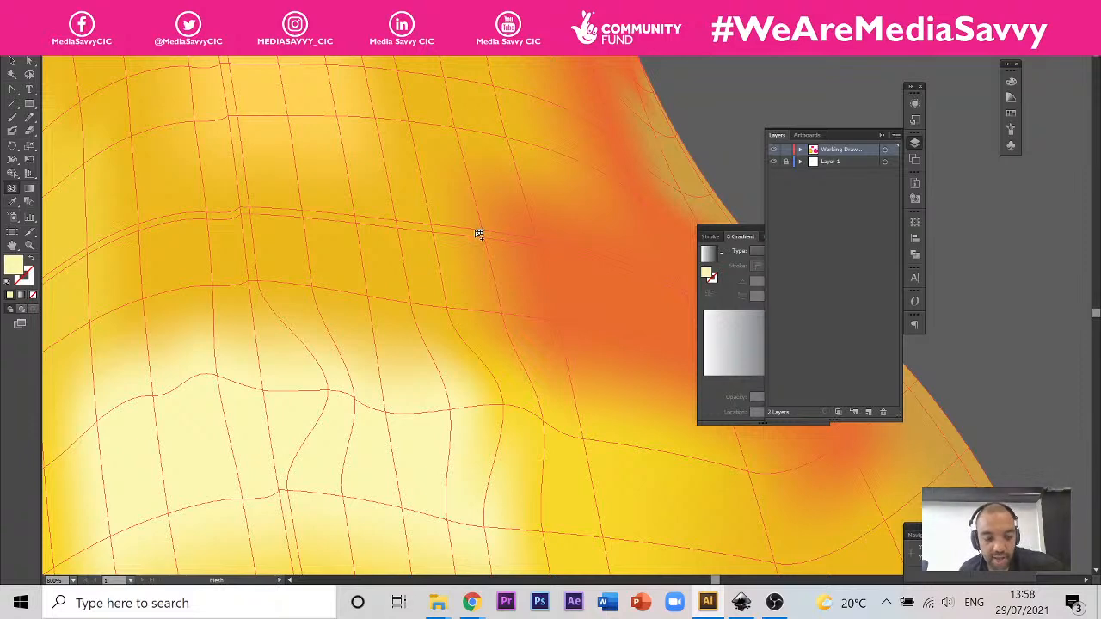
key(super)
key(super)
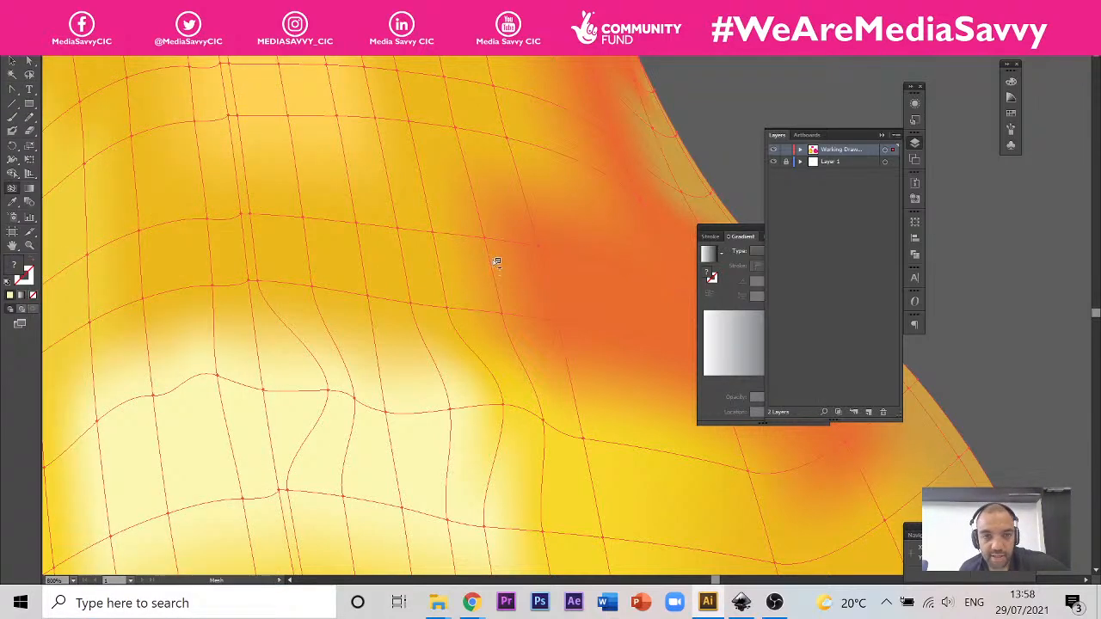
Step: Inspect the pear's remaining mesh lines and shading around the orange patch and lower body against the reference photo
scroll(532, 265, down, 4)
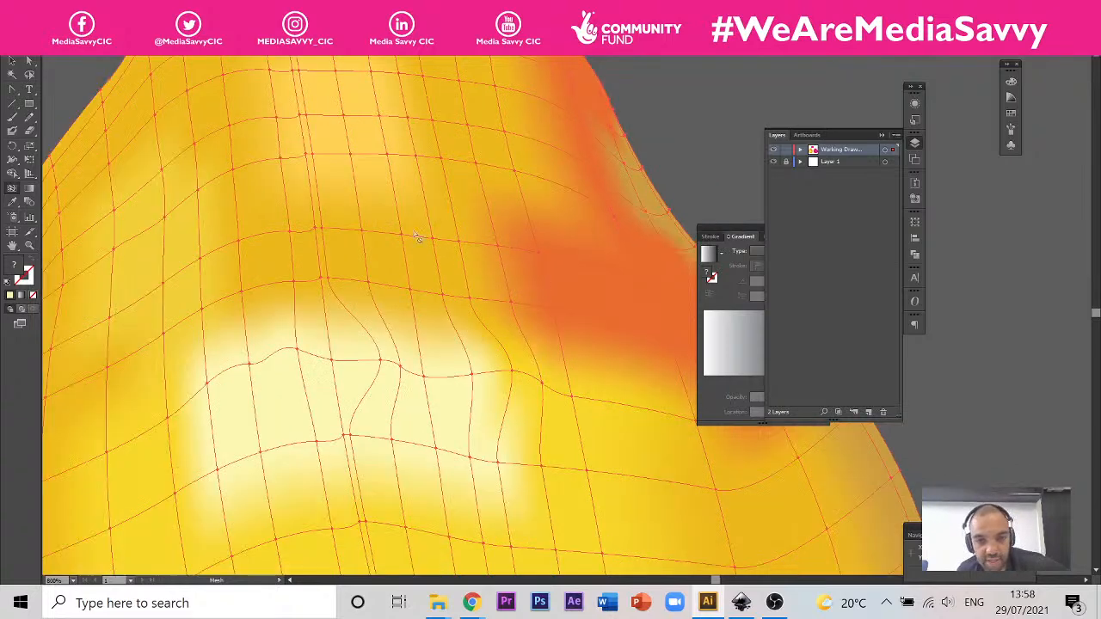
scroll(396, 223, up, 3)
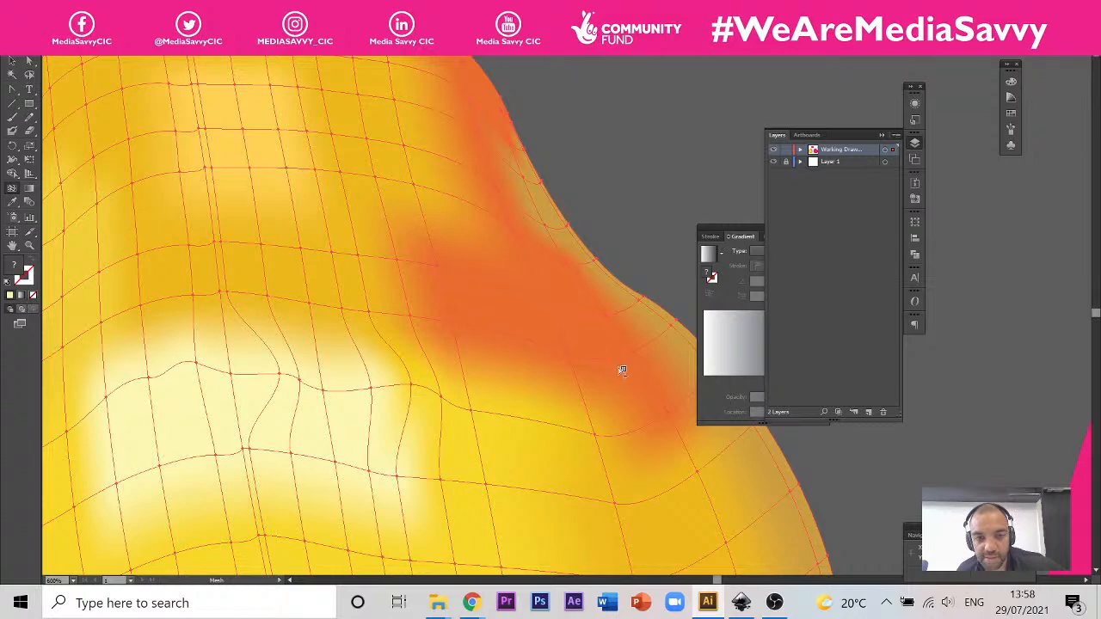
scroll(623, 370, down, 6)
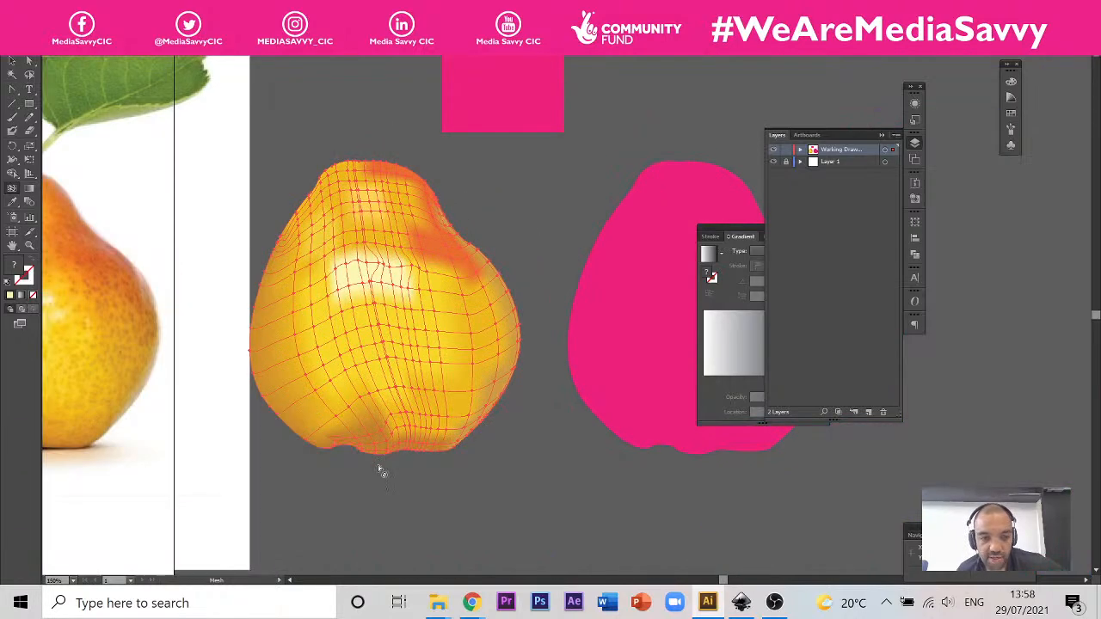
scroll(425, 381, up, 2)
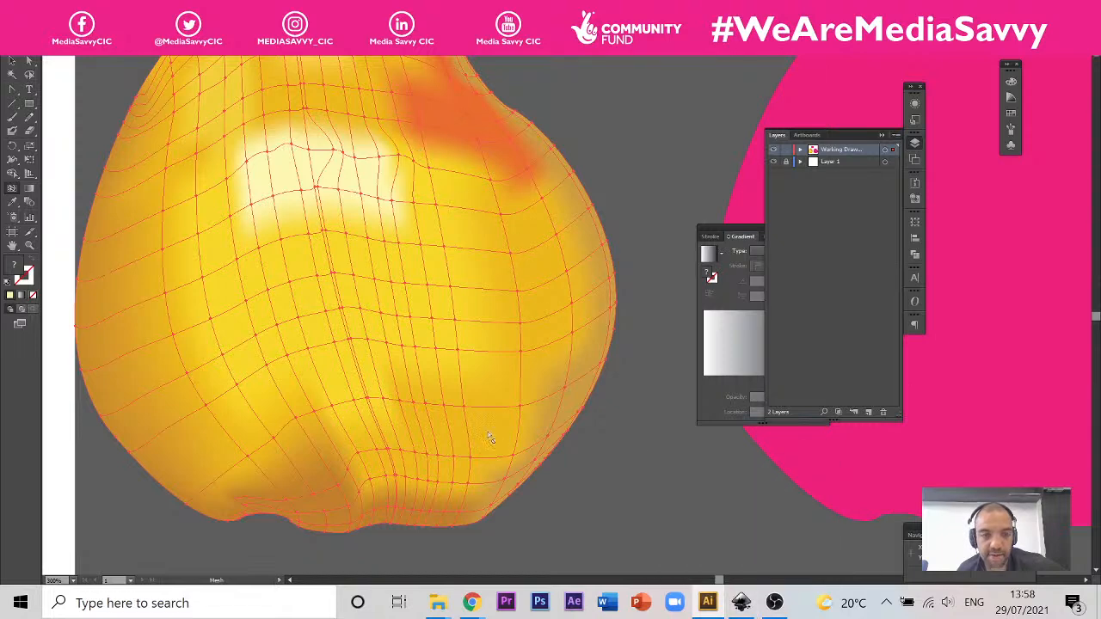
scroll(497, 250, down, 3)
scroll(421, 180, up, 4)
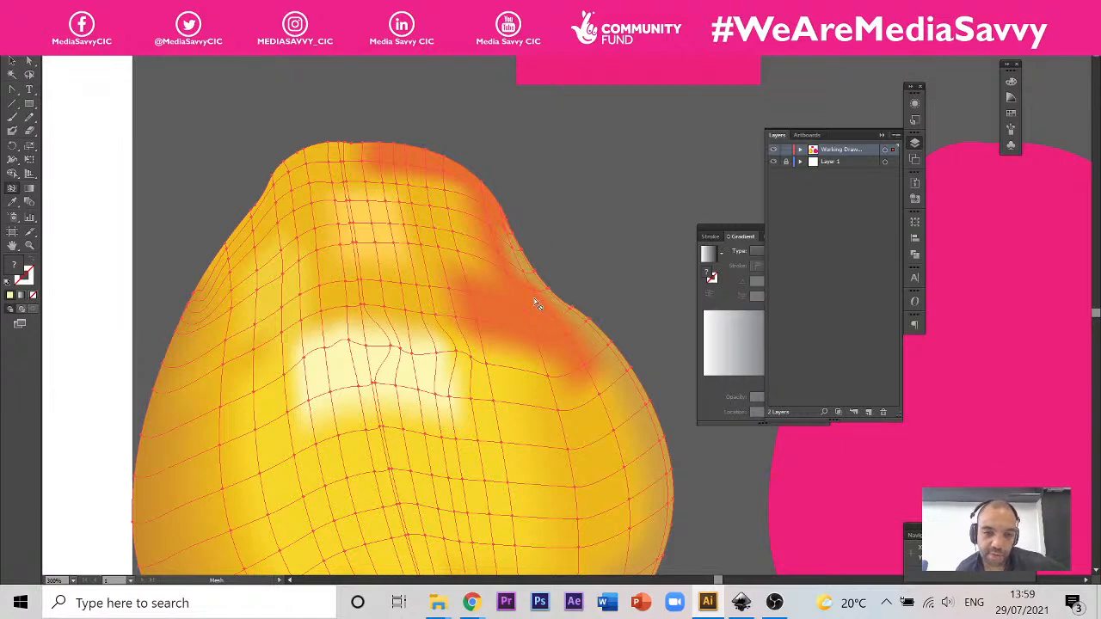
scroll(535, 302, down, 3)
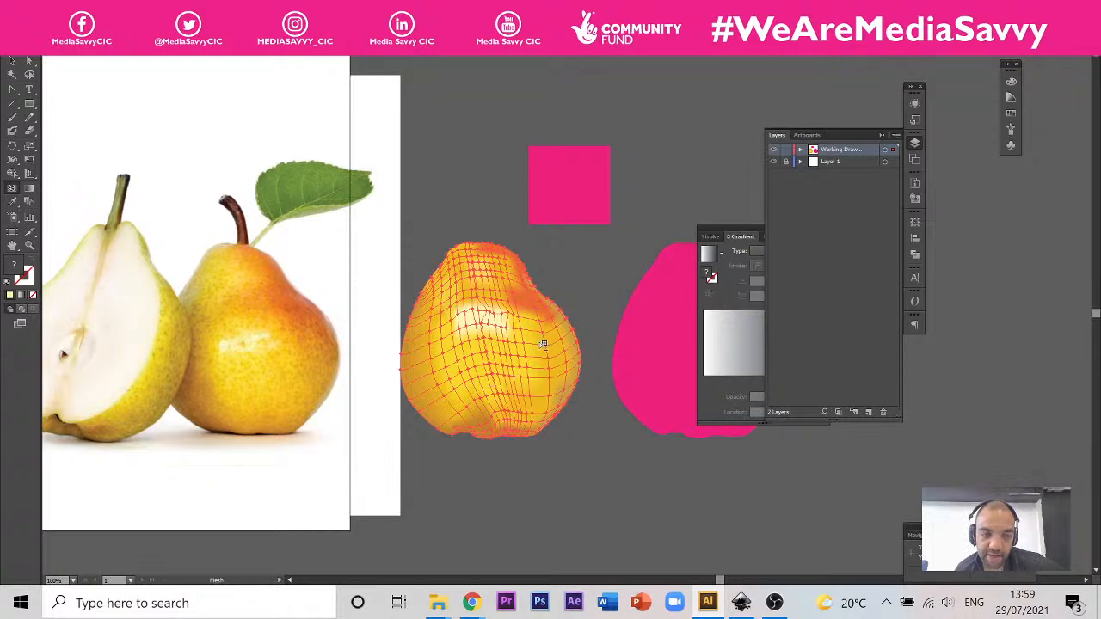
scroll(510, 299, up, 3)
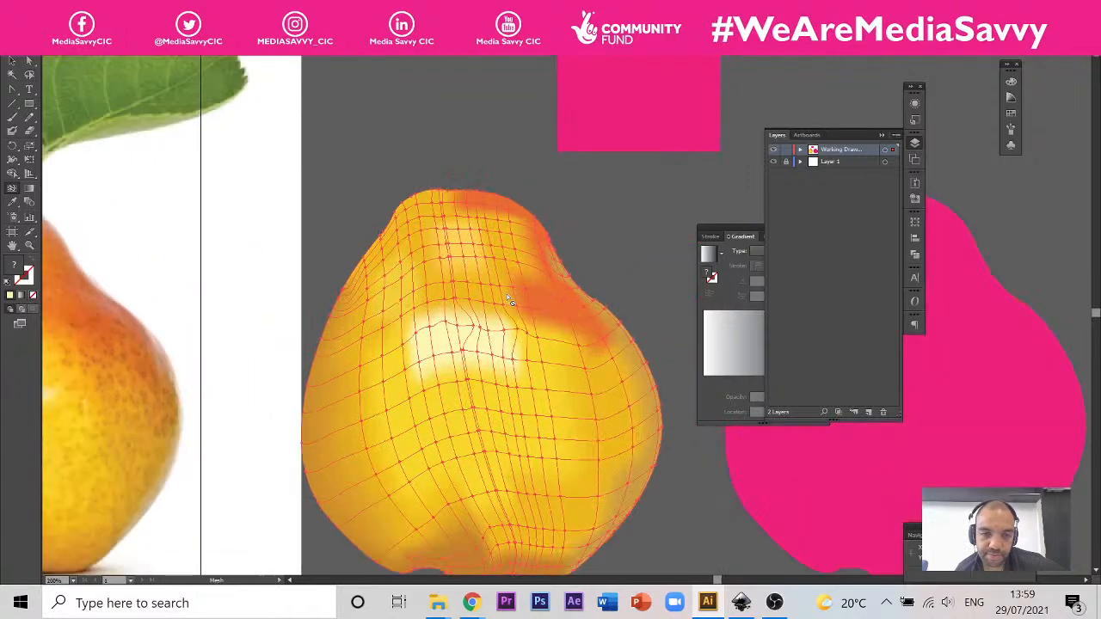
scroll(508, 300, down, 1)
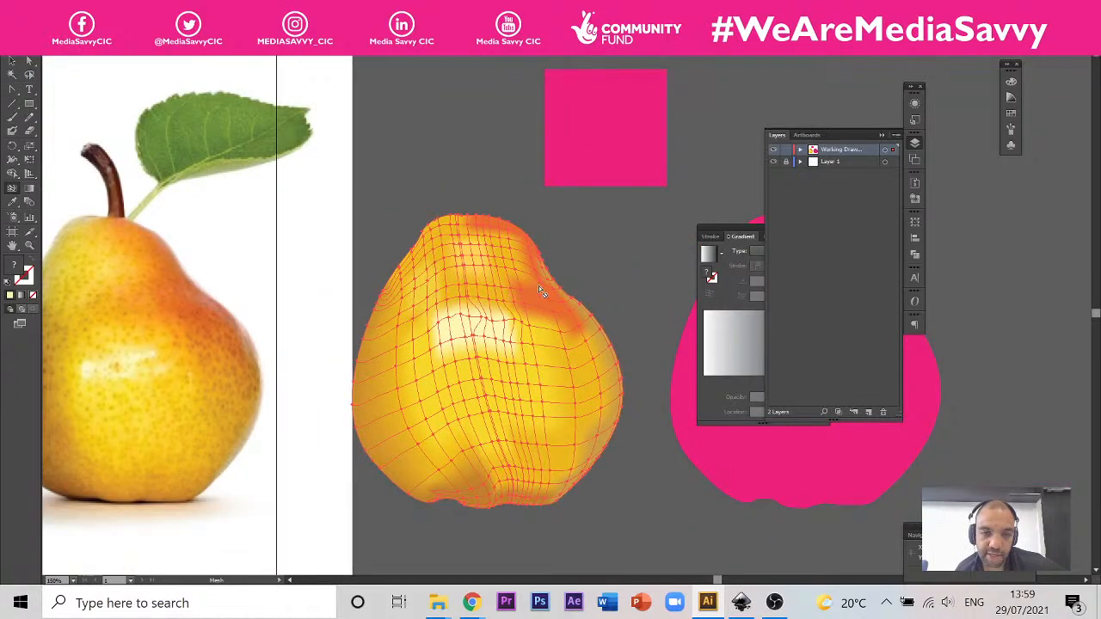
scroll(539, 285, up, 2)
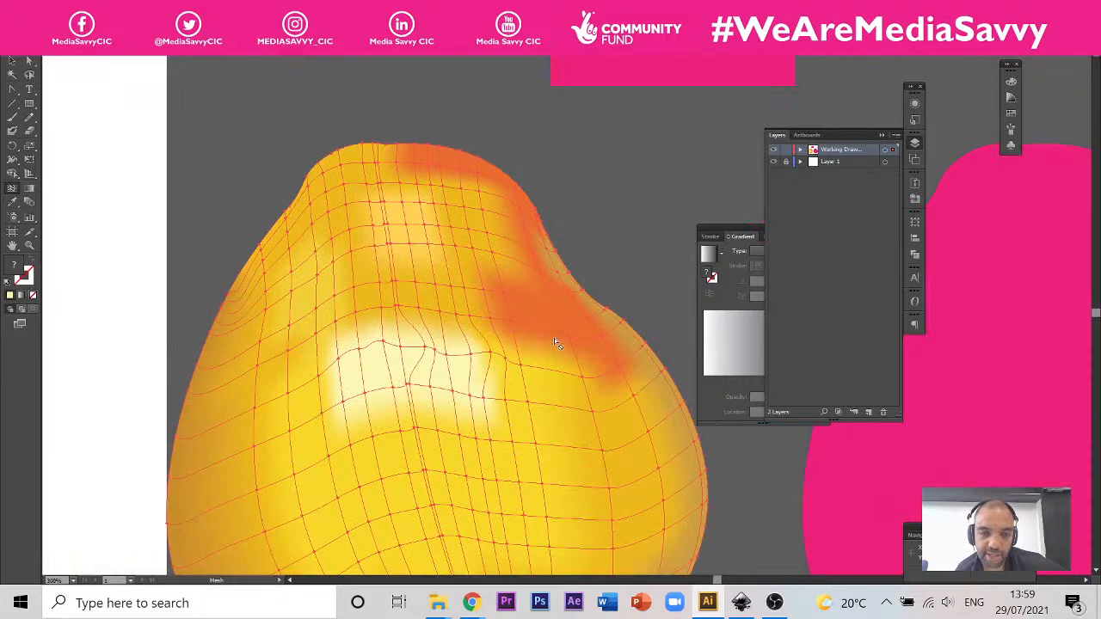
scroll(556, 342, down, 2)
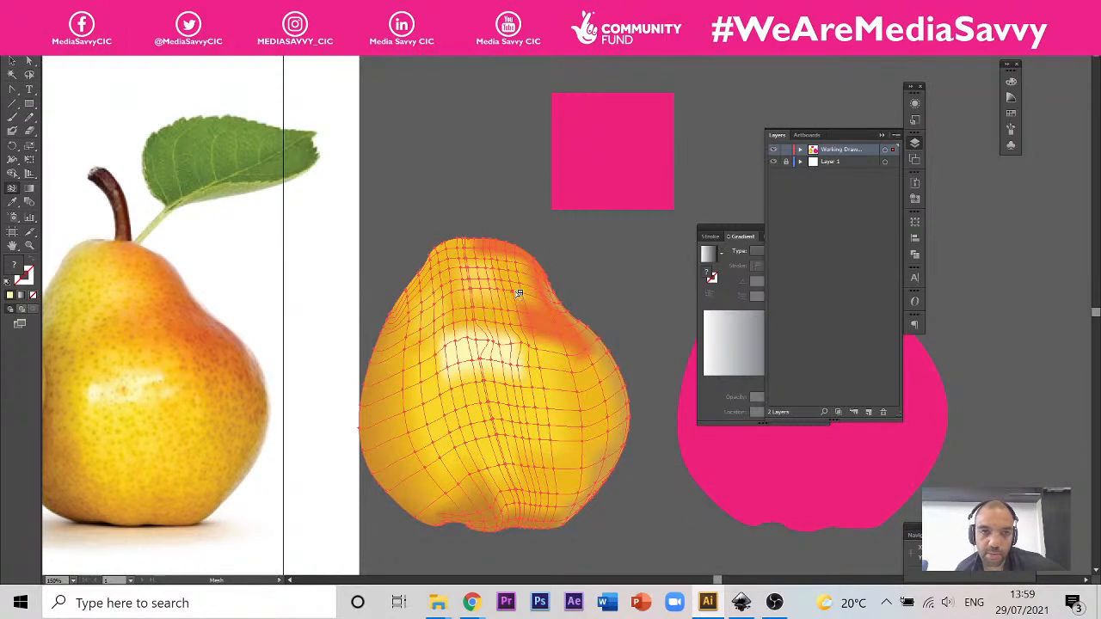
Step: Switch to the motorcar drawing and examine the flat pink car body between its two gradient-shaded wheels
scroll(516, 292, down, 1)
scroll(520, 396, up, 1)
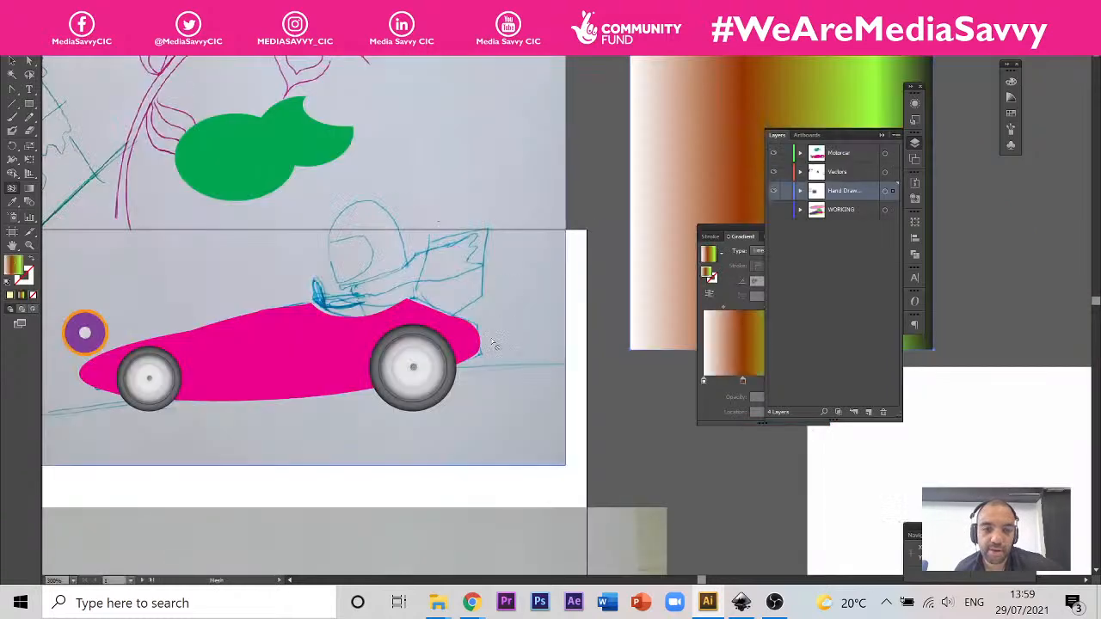
scroll(195, 400, up, 1)
scroll(308, 342, down, 1)
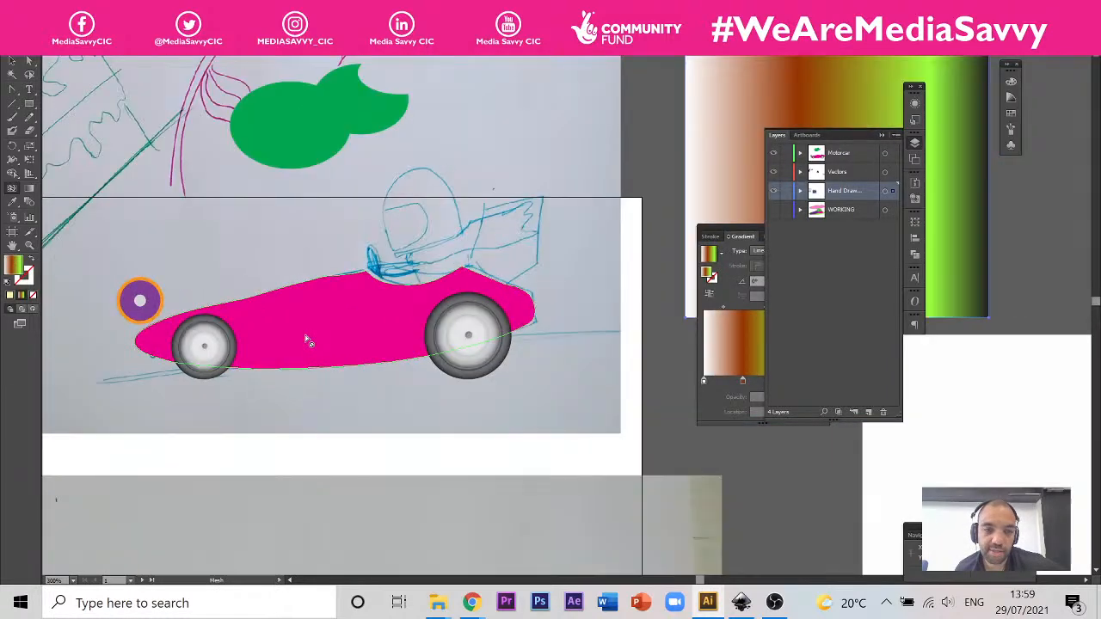
scroll(244, 333, up, 2)
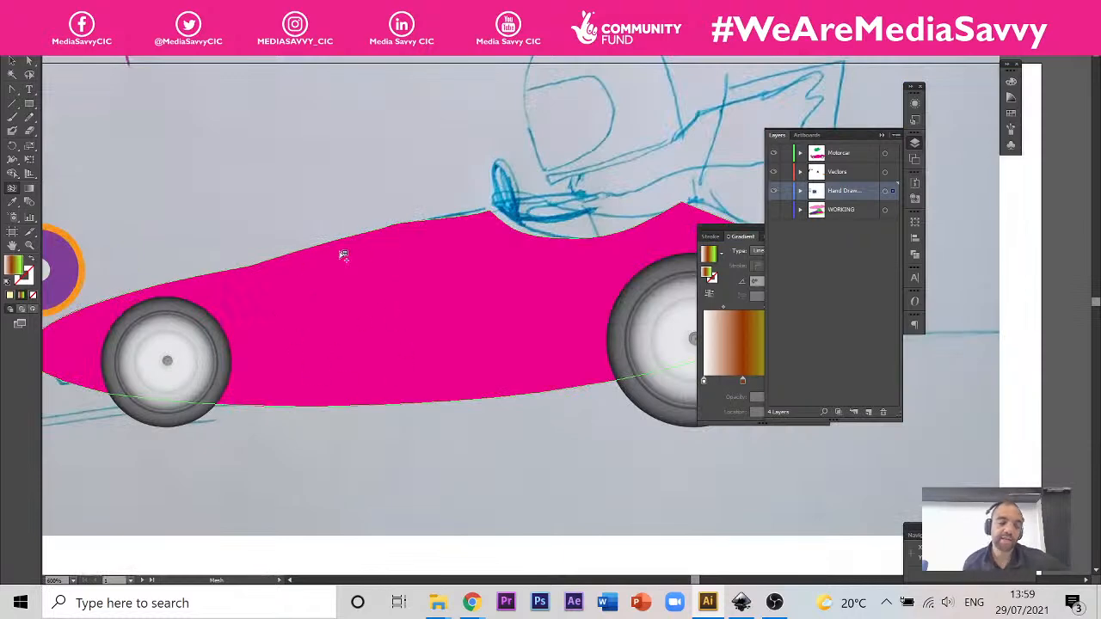
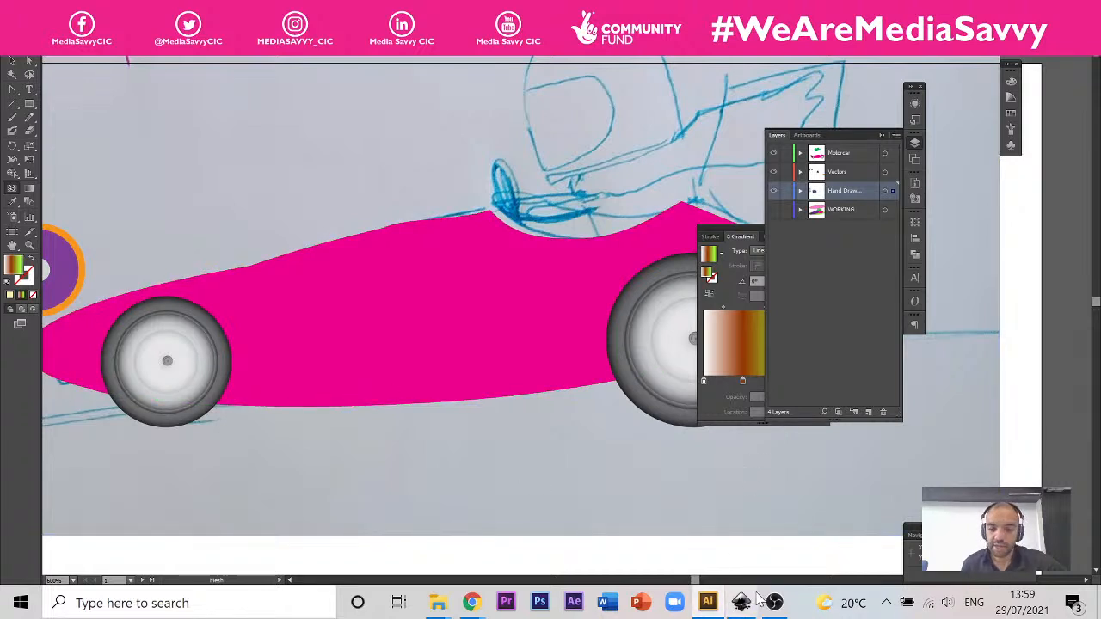
Step: Return to the pear document, examine the mesh around its pale highlight and orange patch up close, and switch to the Inkscape motorcar drawing
click(710, 605)
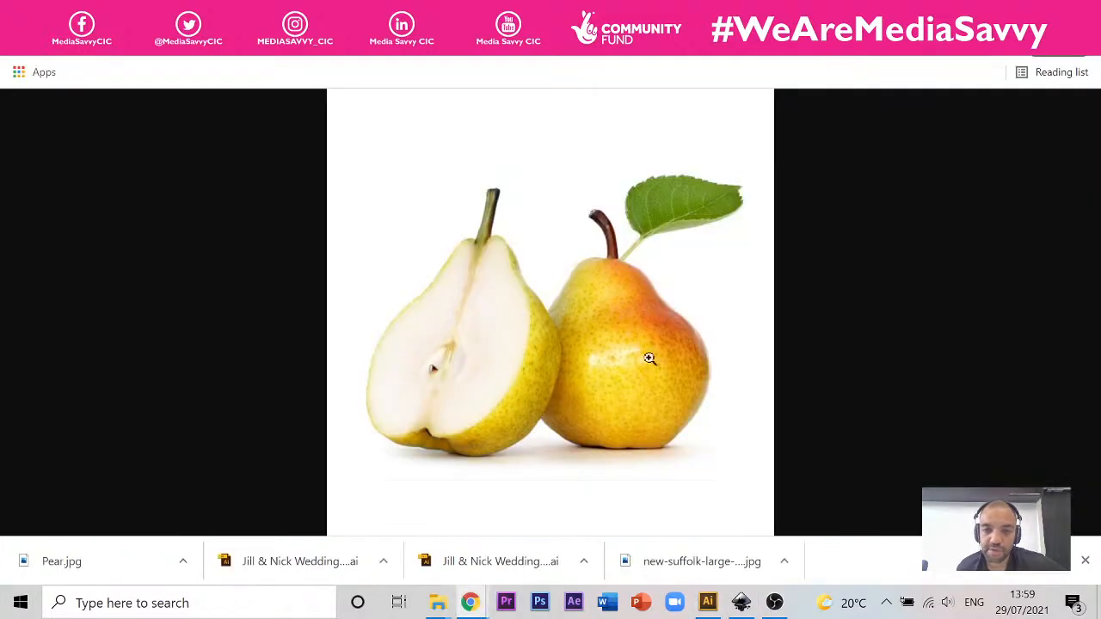
click(709, 604)
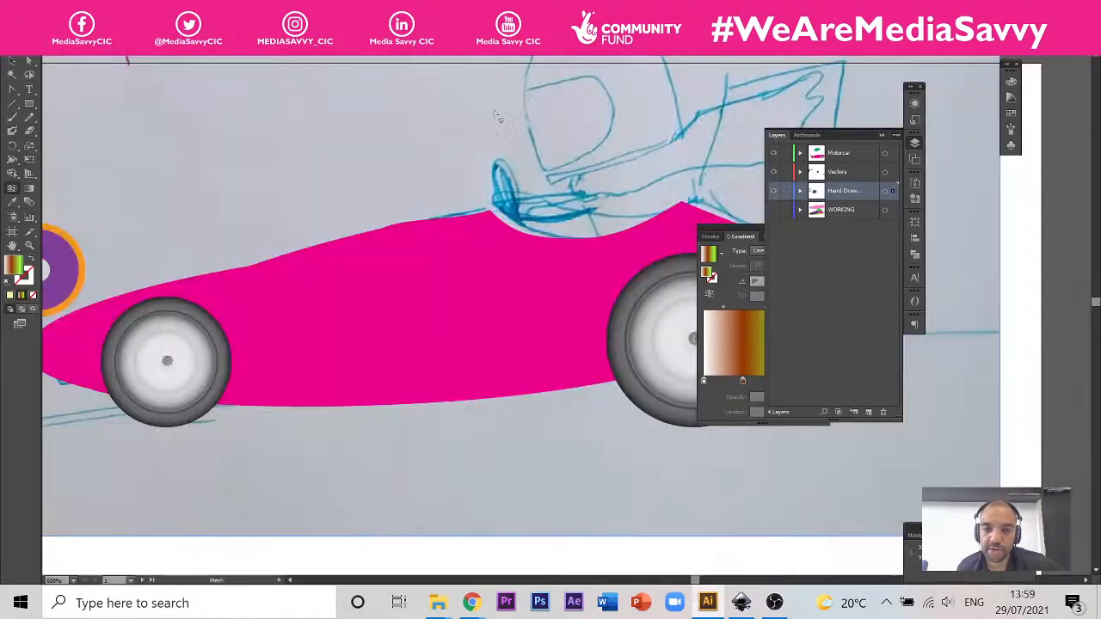
click(809, 52)
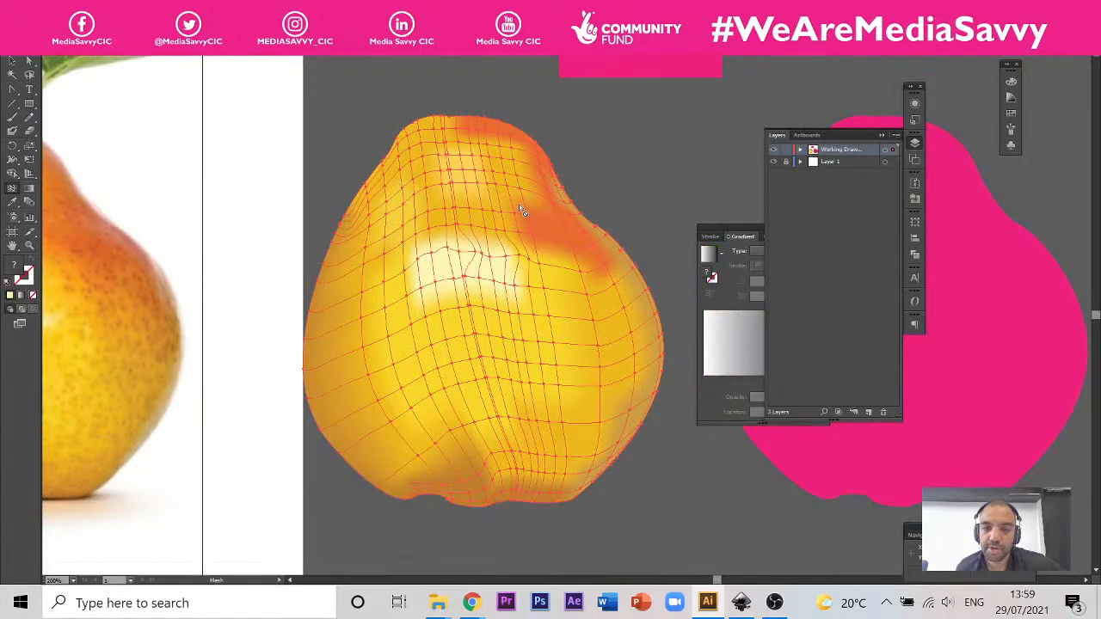
scroll(521, 207, up, 2)
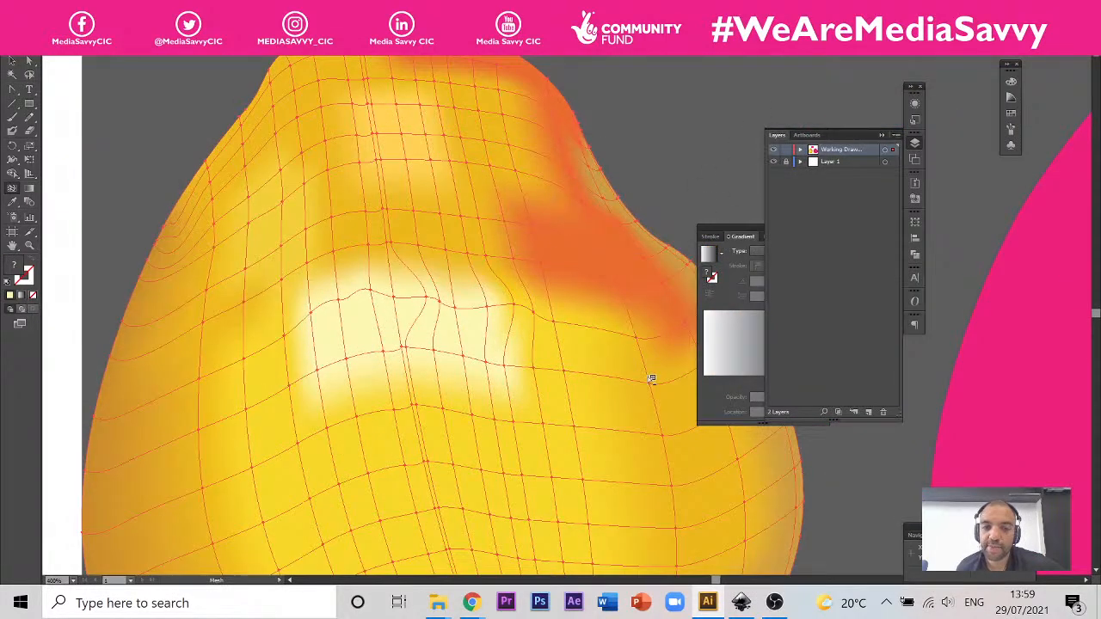
drag(475, 277, 401, 186)
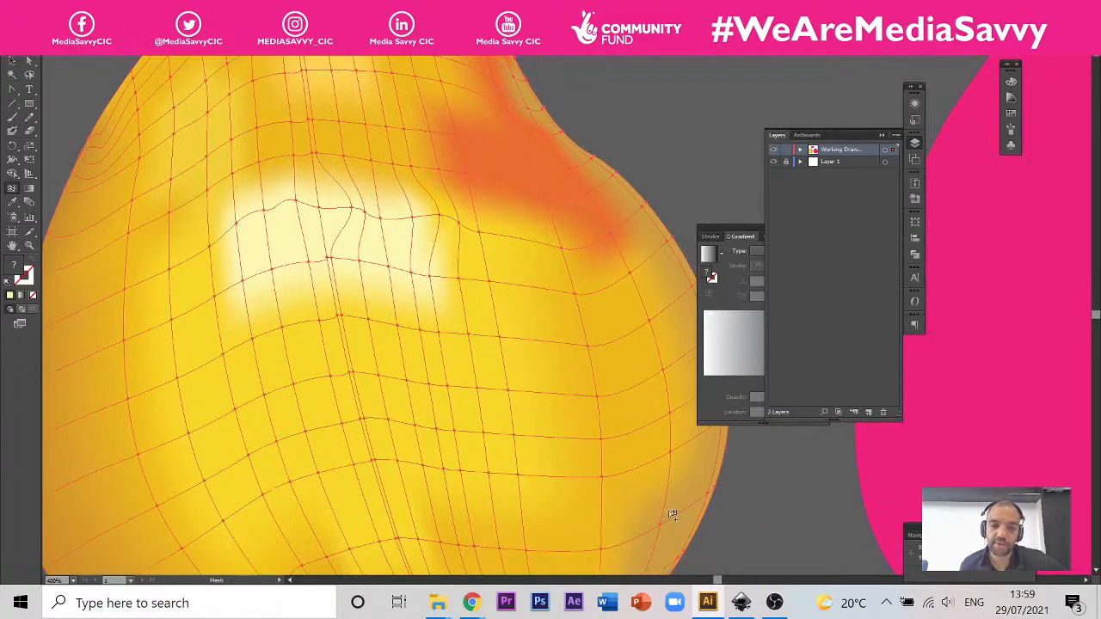
click(741, 603)
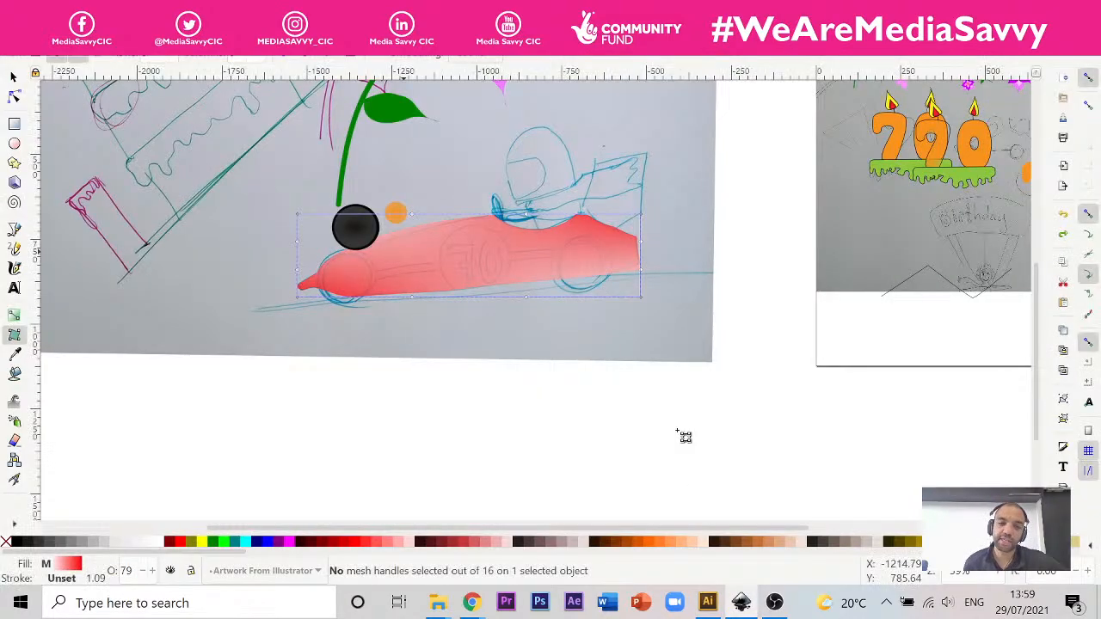
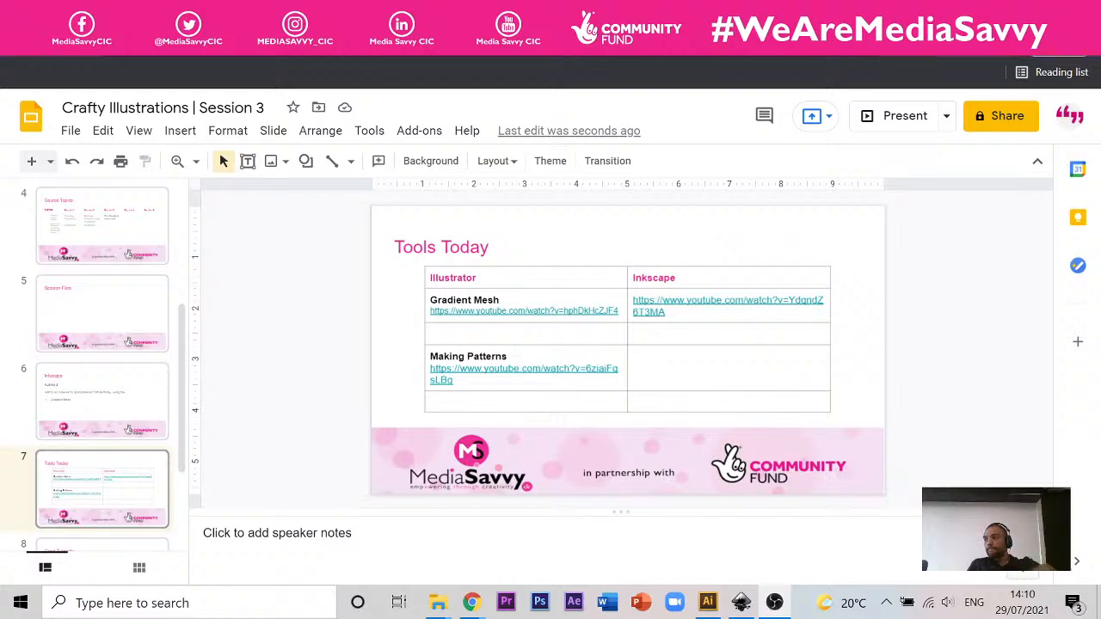
Step: Show the Course Topics slide, and switch back to the Illustrator pear document to view the meshed pear beside its reference photo
click(94, 224)
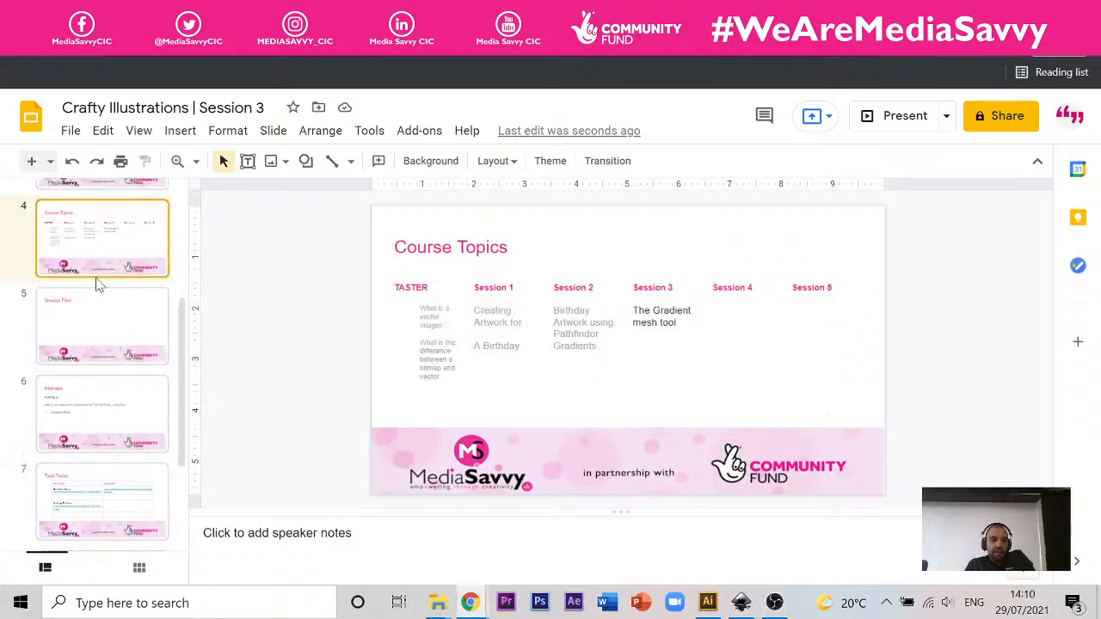
click(707, 602)
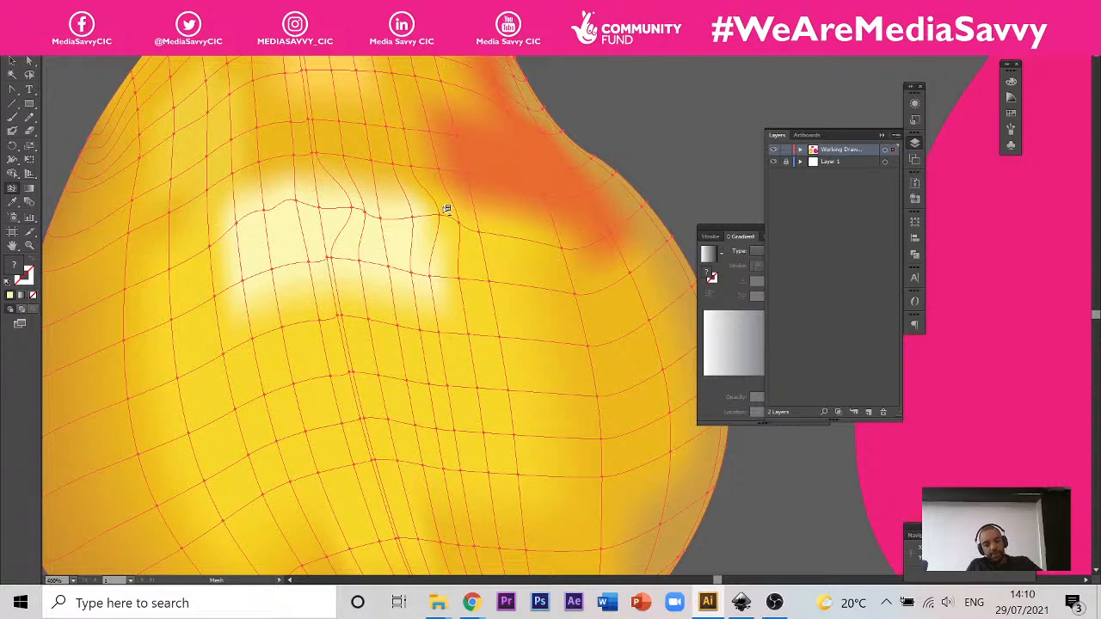
scroll(418, 362, down, 4)
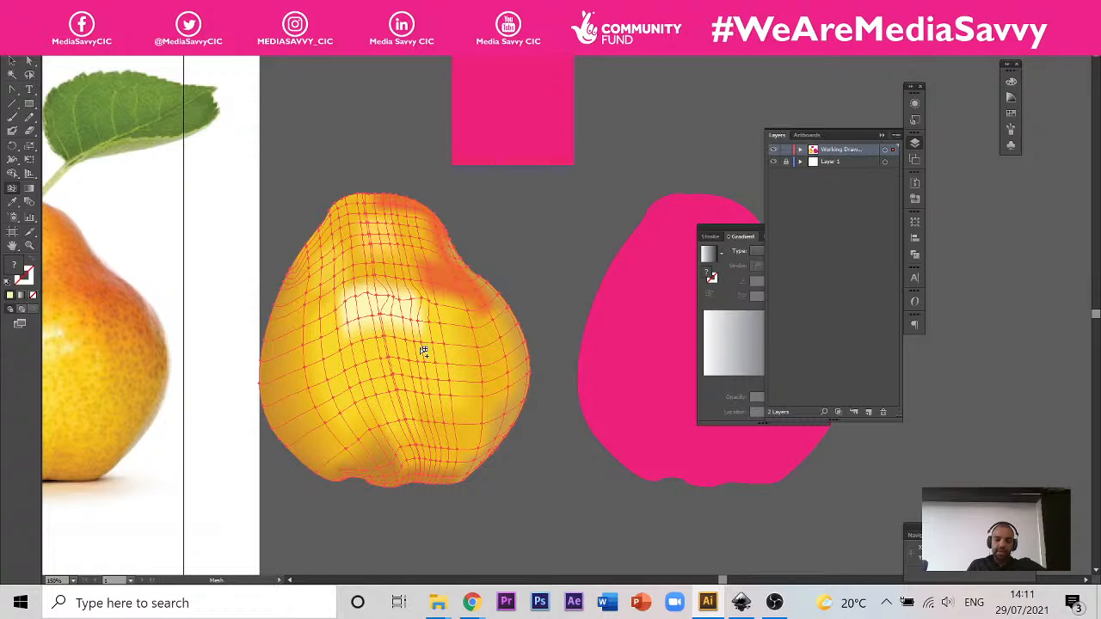
scroll(483, 240, up, 1)
scroll(491, 253, down, 1)
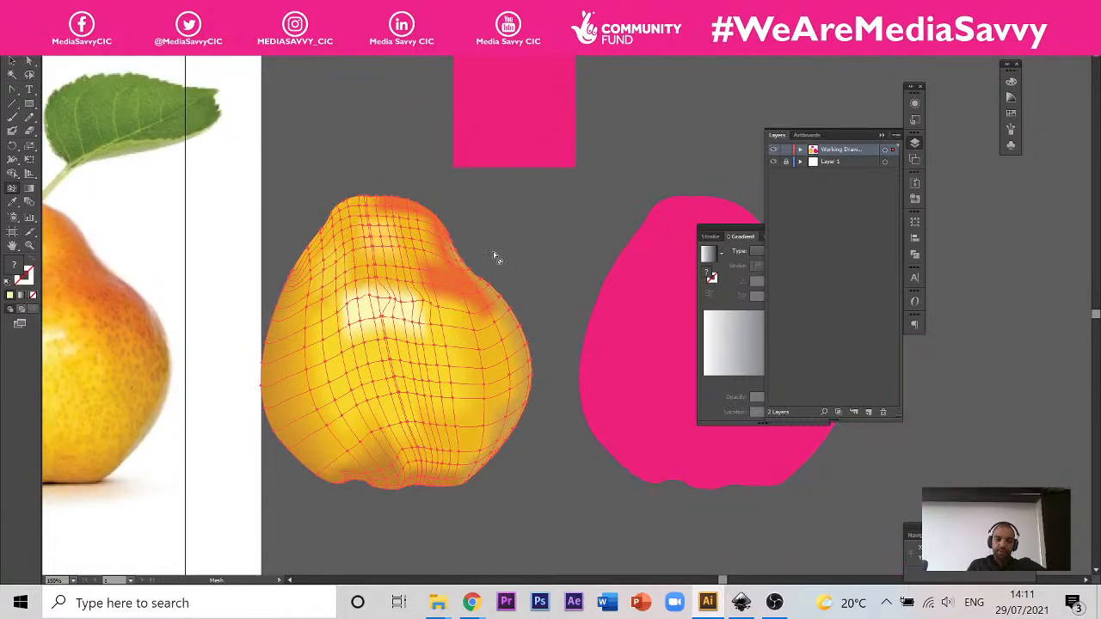
scroll(527, 272, down, 1)
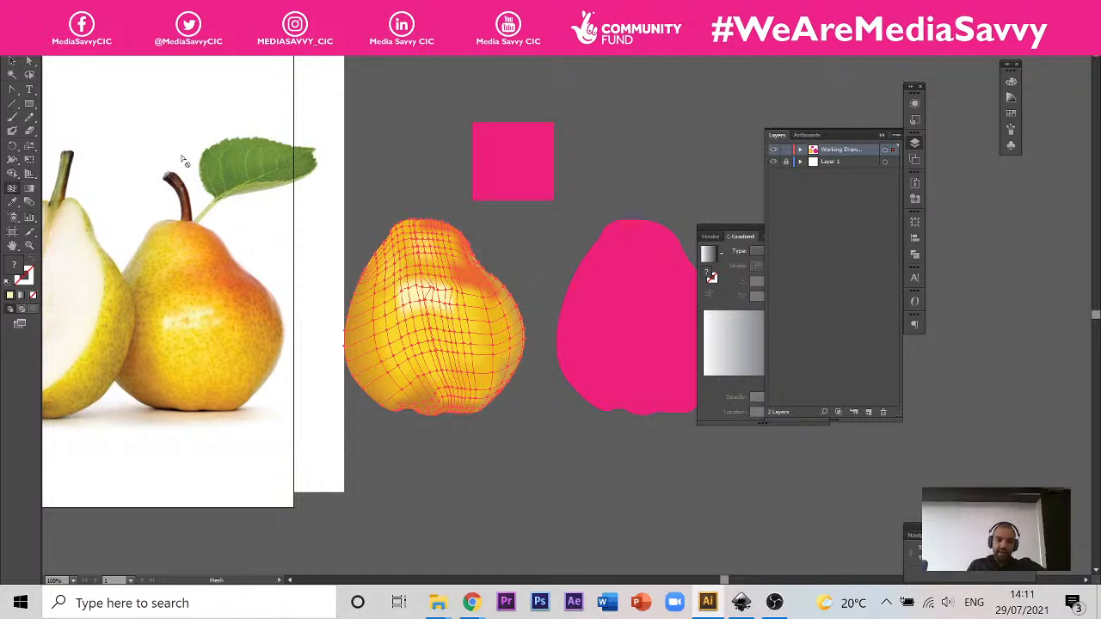
Step: Deselect the yellow pear, and select the pink pear copy to inspect its mesh before clearing the selection
click(11, 61)
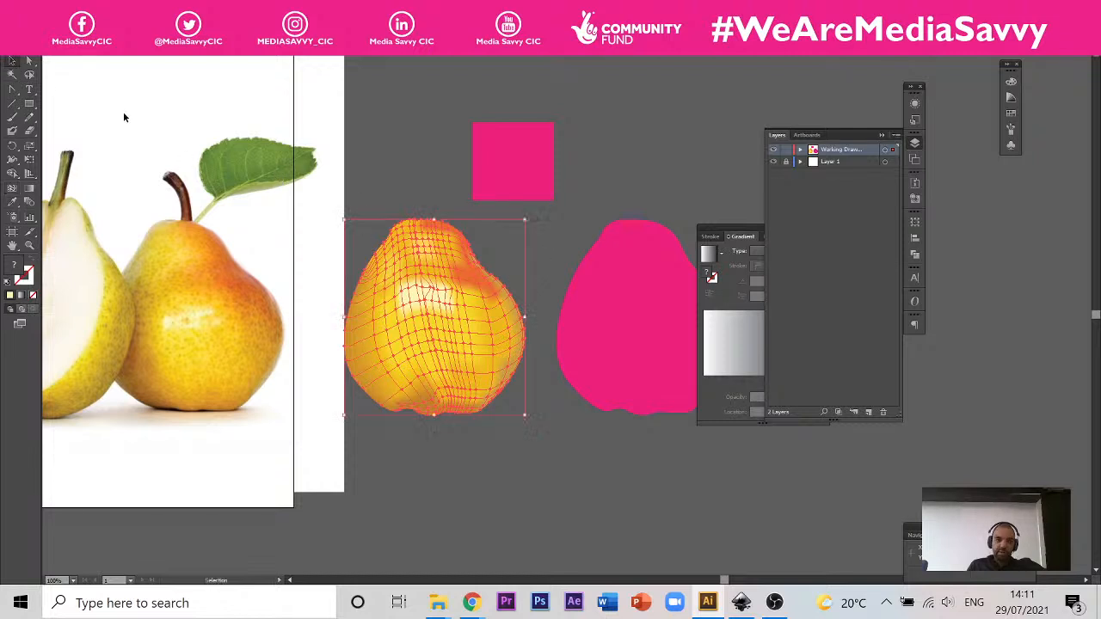
click(377, 167)
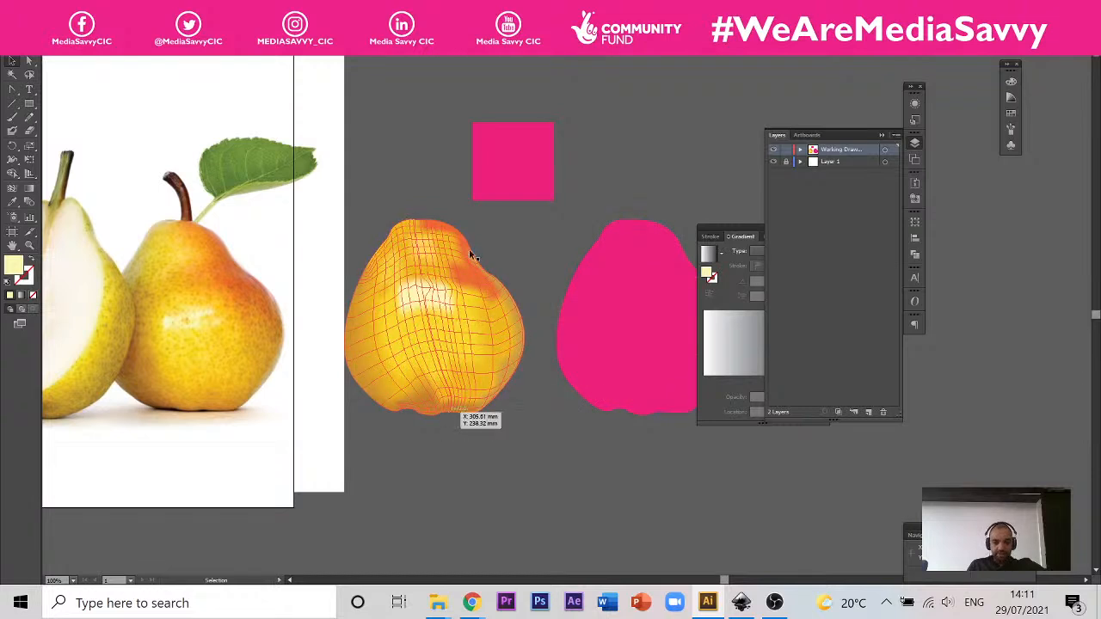
click(614, 336)
scroll(492, 253, right, 5)
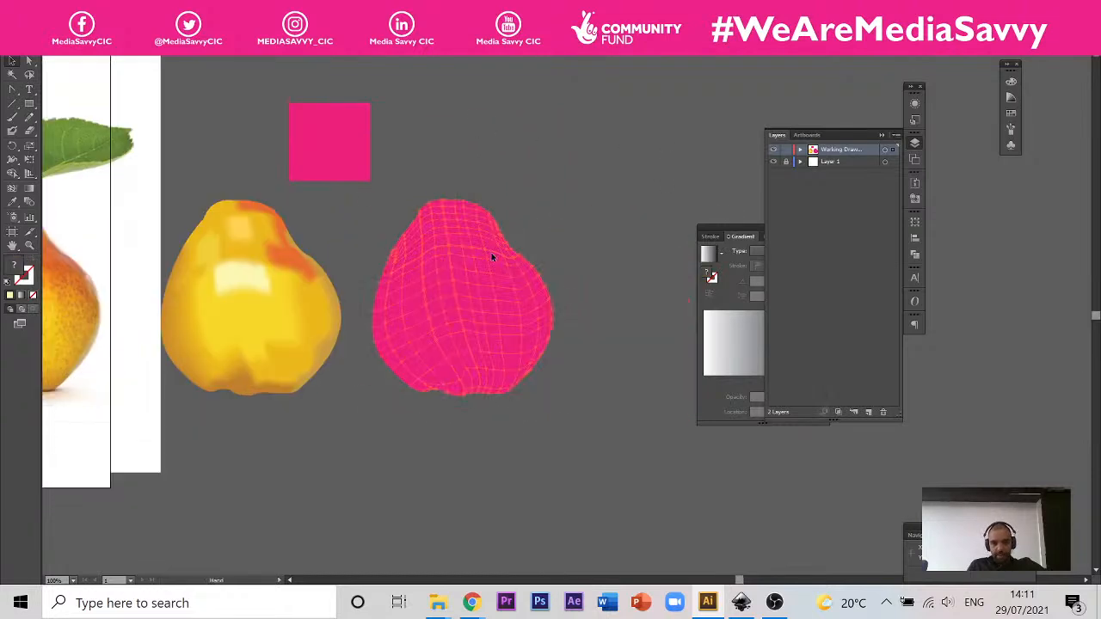
click(629, 201)
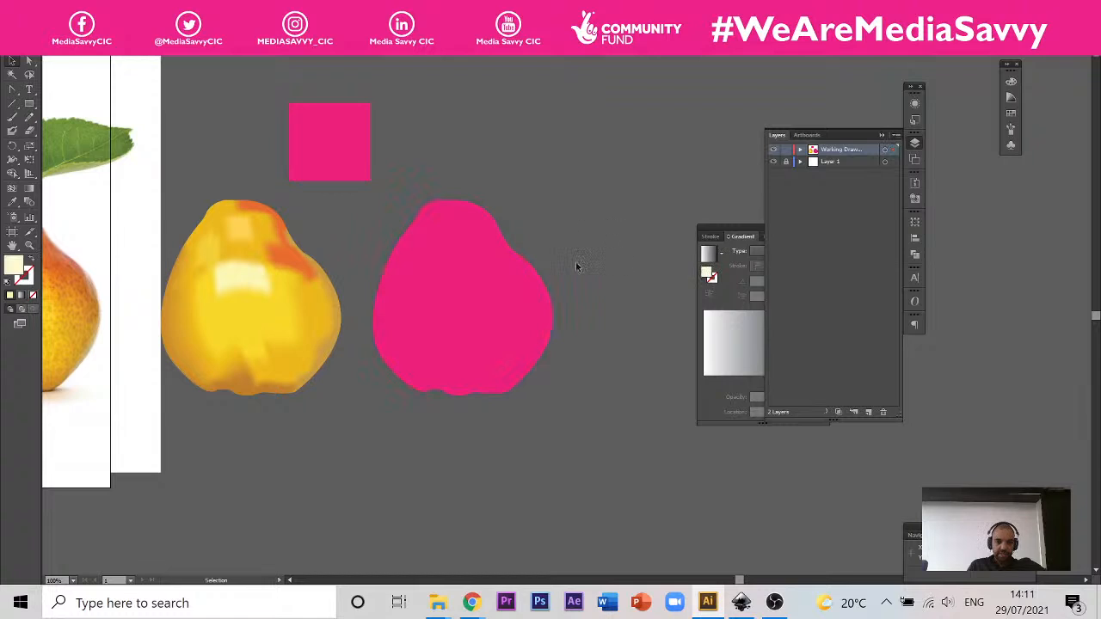
Step: Examine the yellow pear's mesh around the pale highlight and orange patch, and select the whole yellow pear
drag(284, 252, 480, 280)
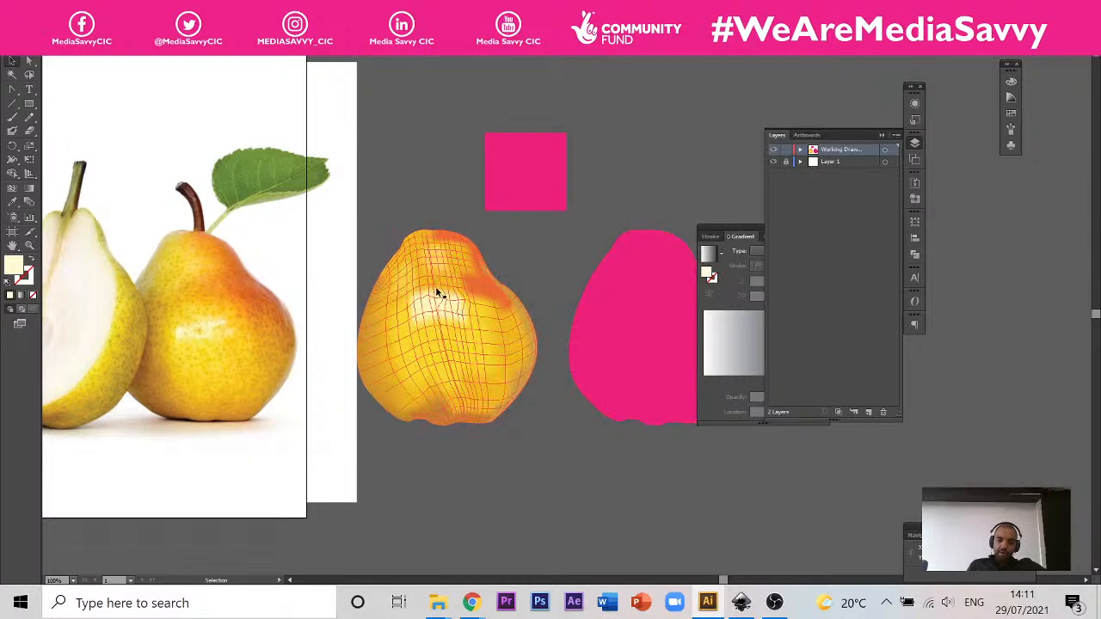
scroll(454, 275, up, 2)
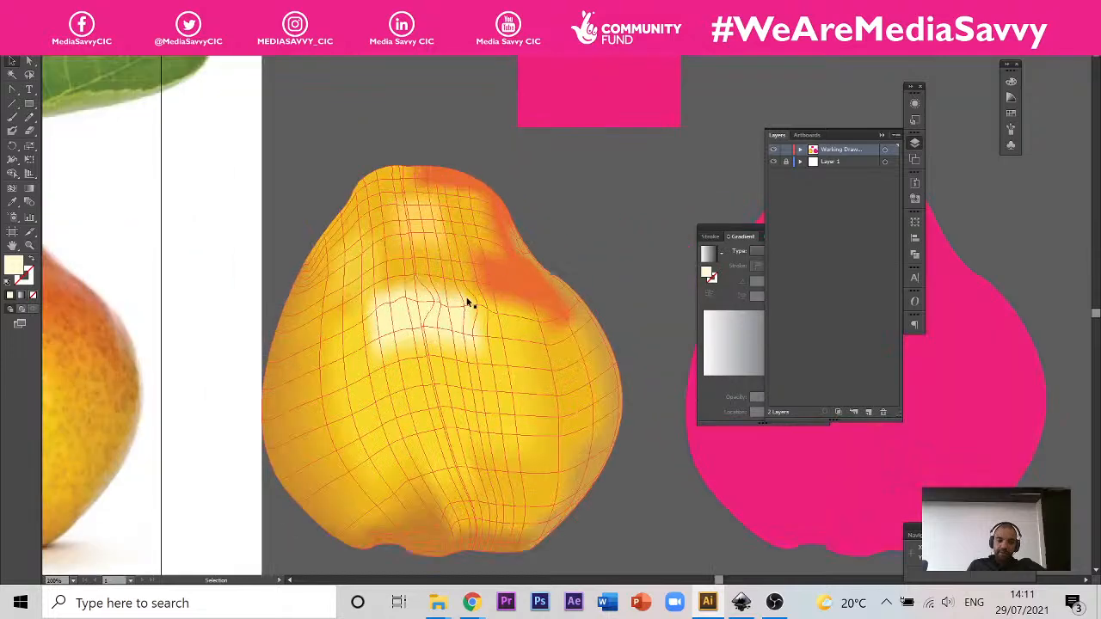
scroll(469, 303, up, 2)
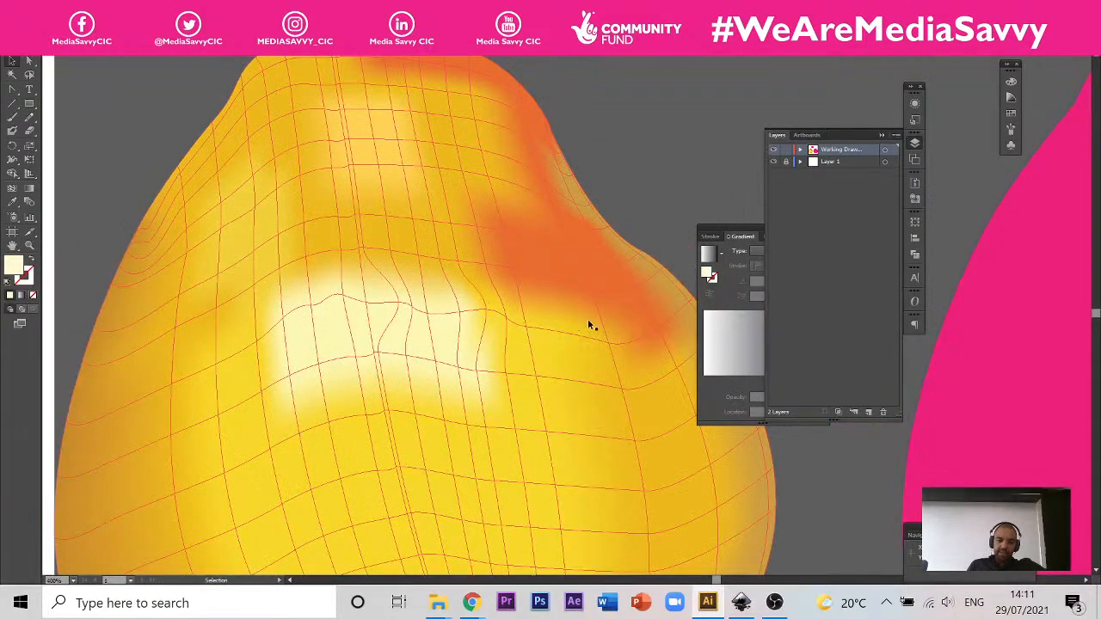
scroll(590, 325, down, 2)
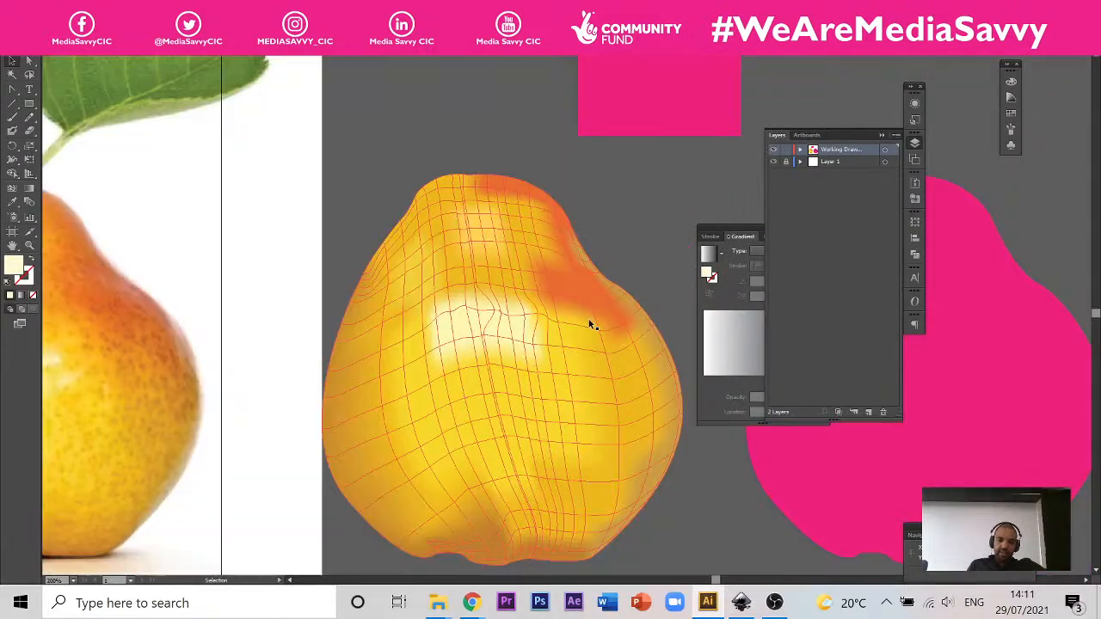
click(624, 370)
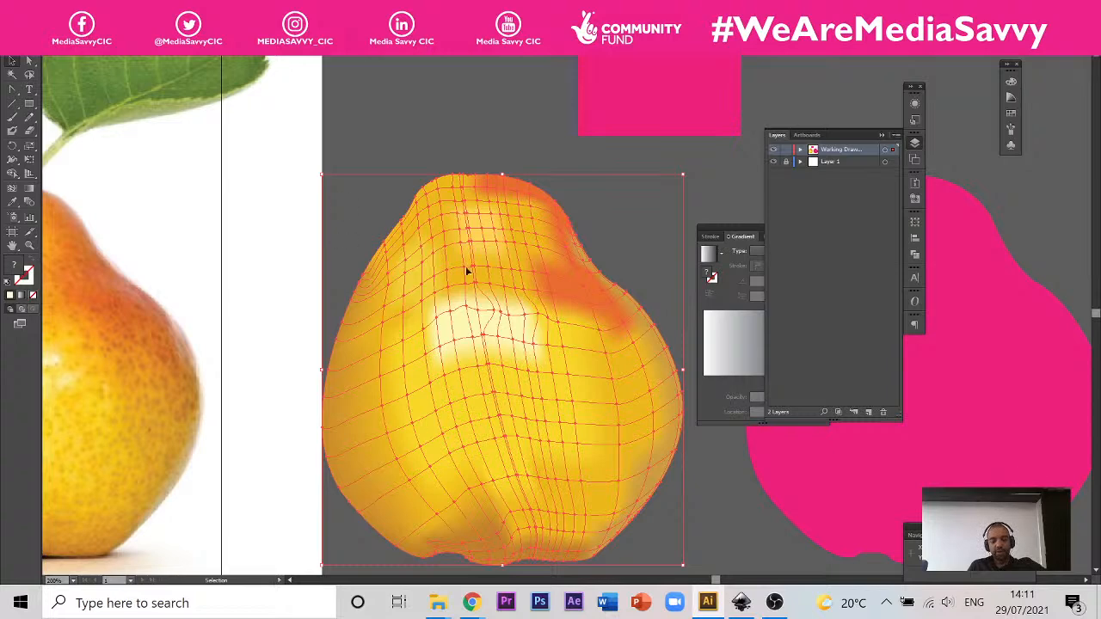
scroll(492, 257, down, 1)
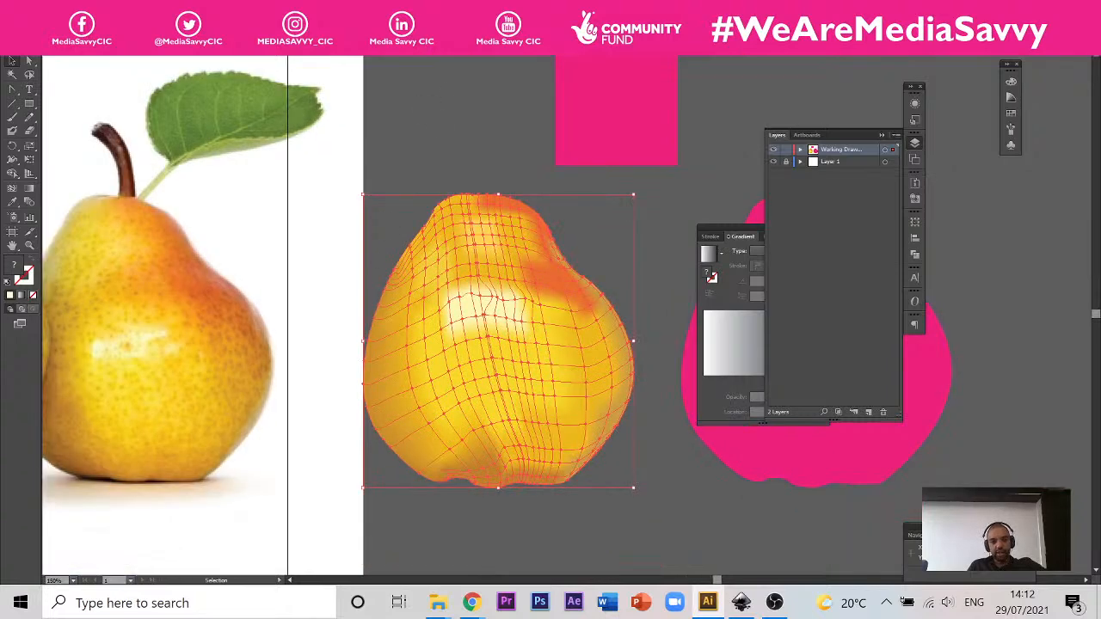
Step: Switch to the Illustrator motorcar document, examine the pink car body and its sketch, and return to the pear document
click(437, 49)
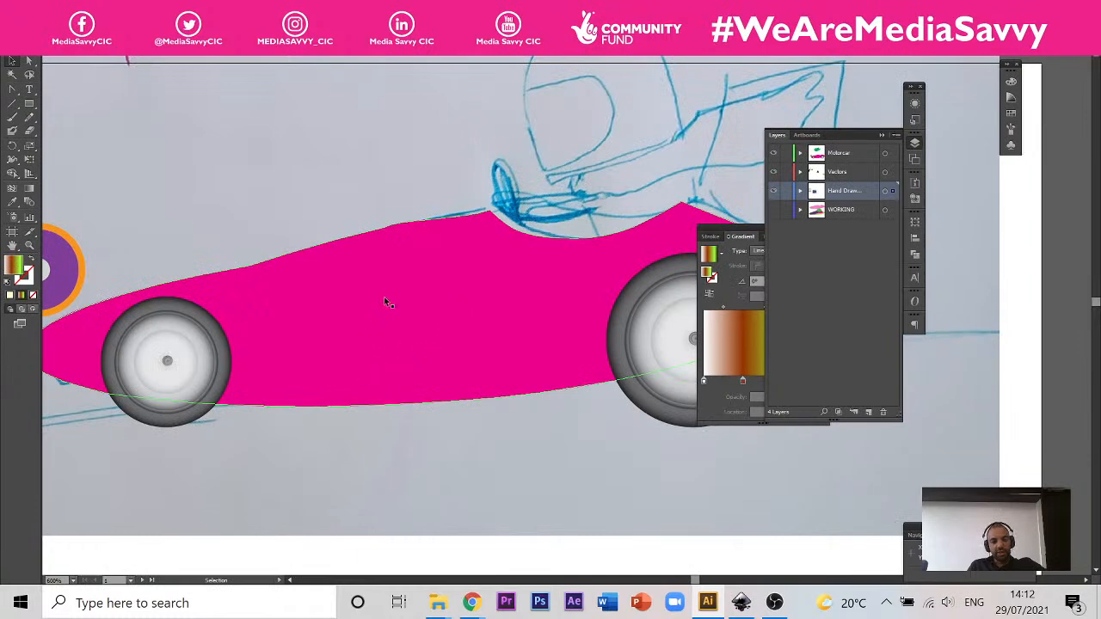
scroll(188, 410, down, 3)
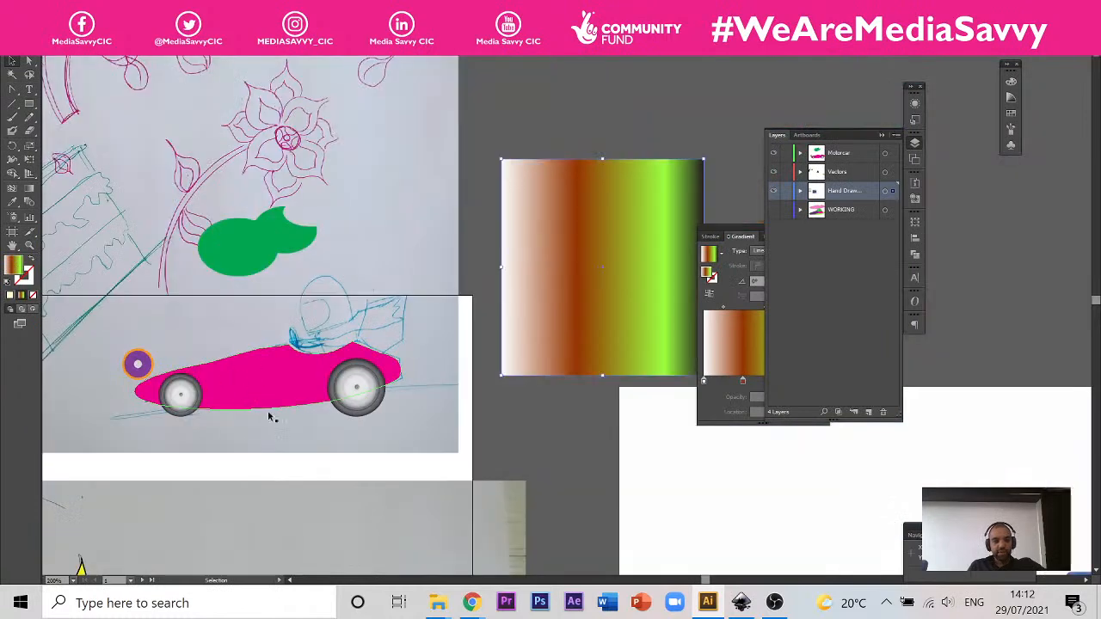
scroll(285, 354, up, 1)
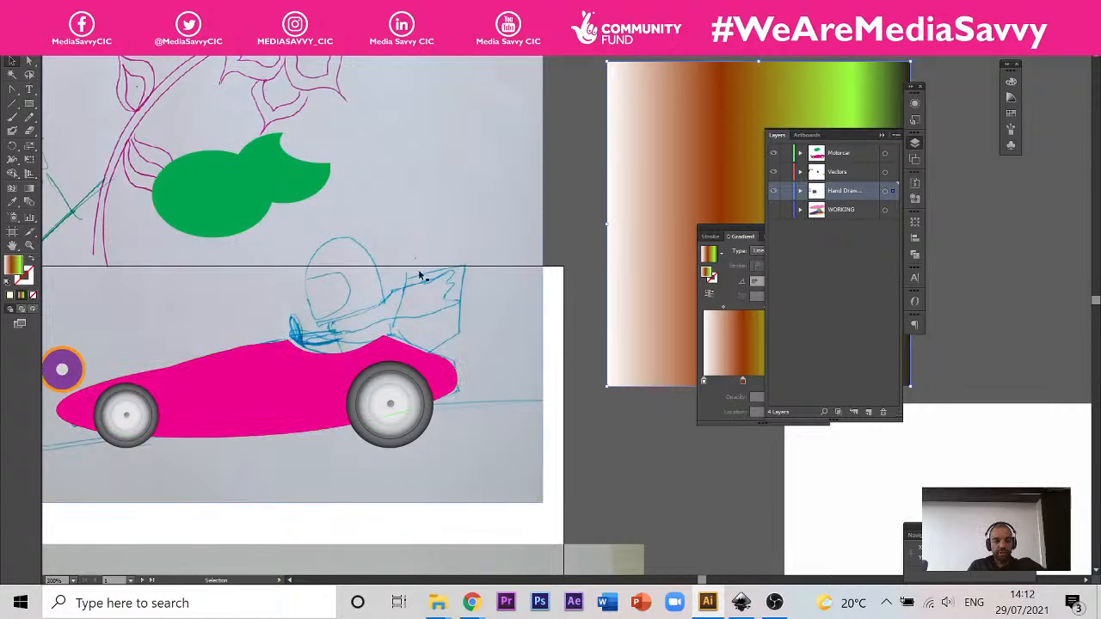
drag(324, 202, 508, 264)
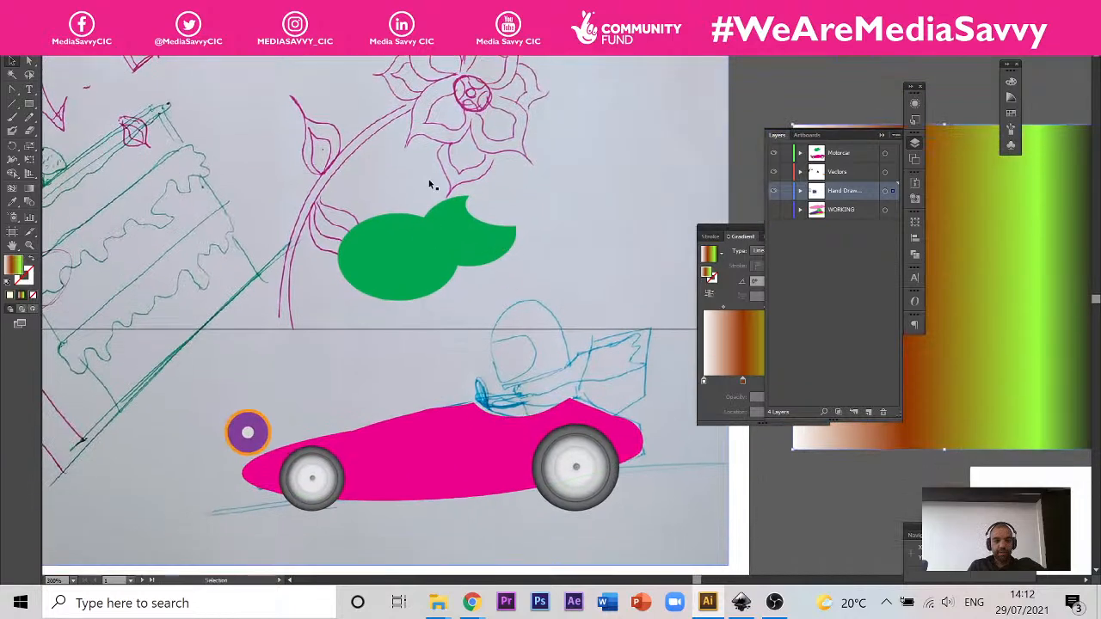
click(708, 602)
click(707, 607)
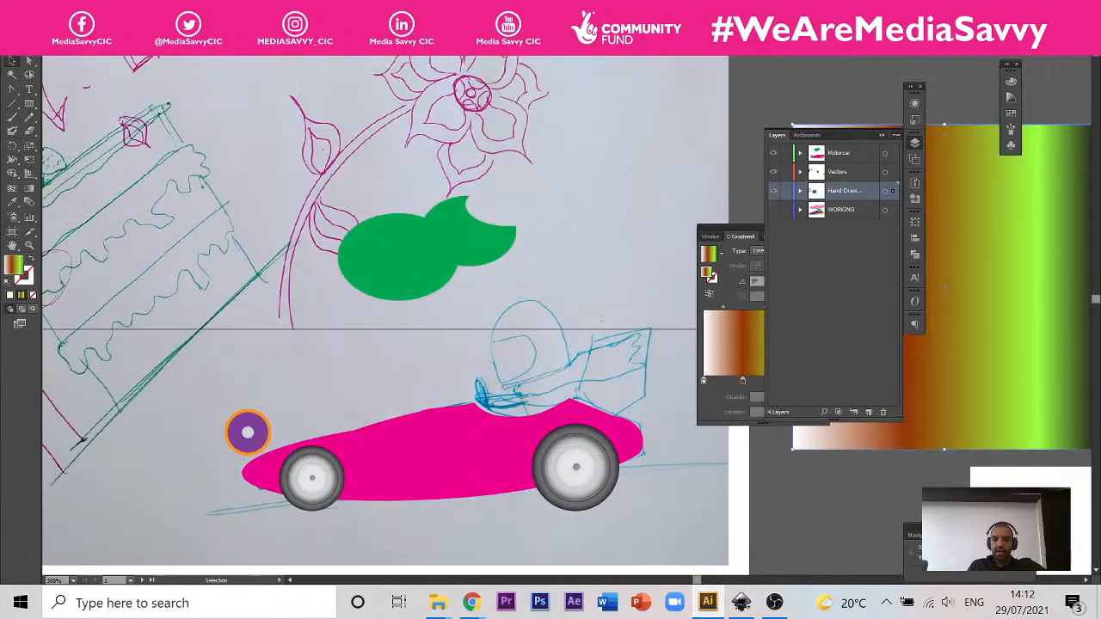
click(825, 52)
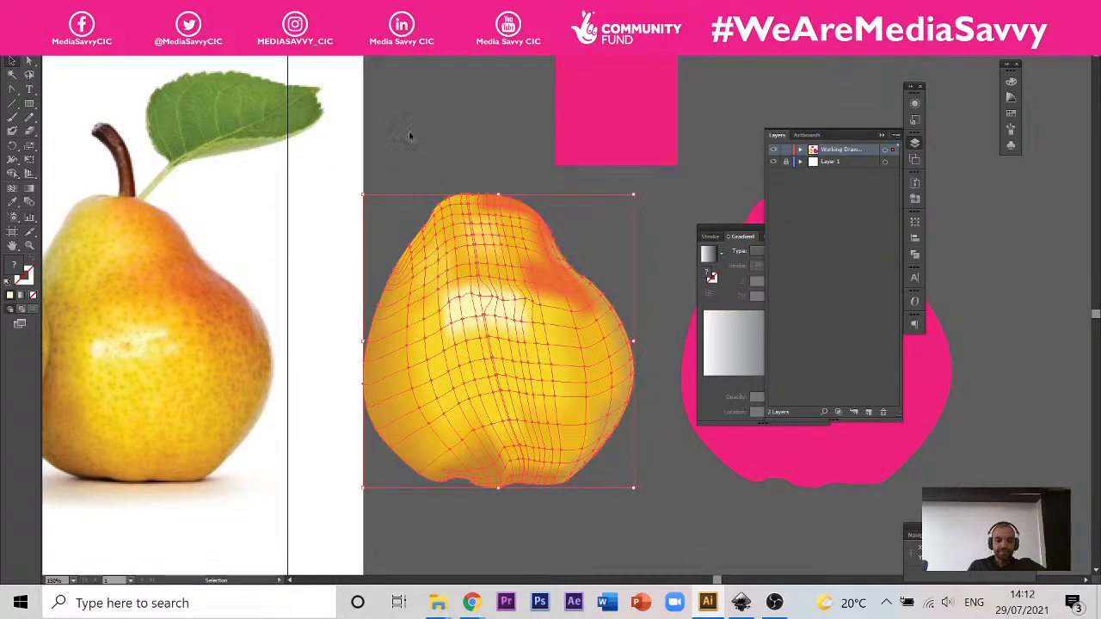
Step: Inspect the selected yellow pear's mesh lines around the pale highlight and activate the Mesh tool
scroll(449, 246, up, 2)
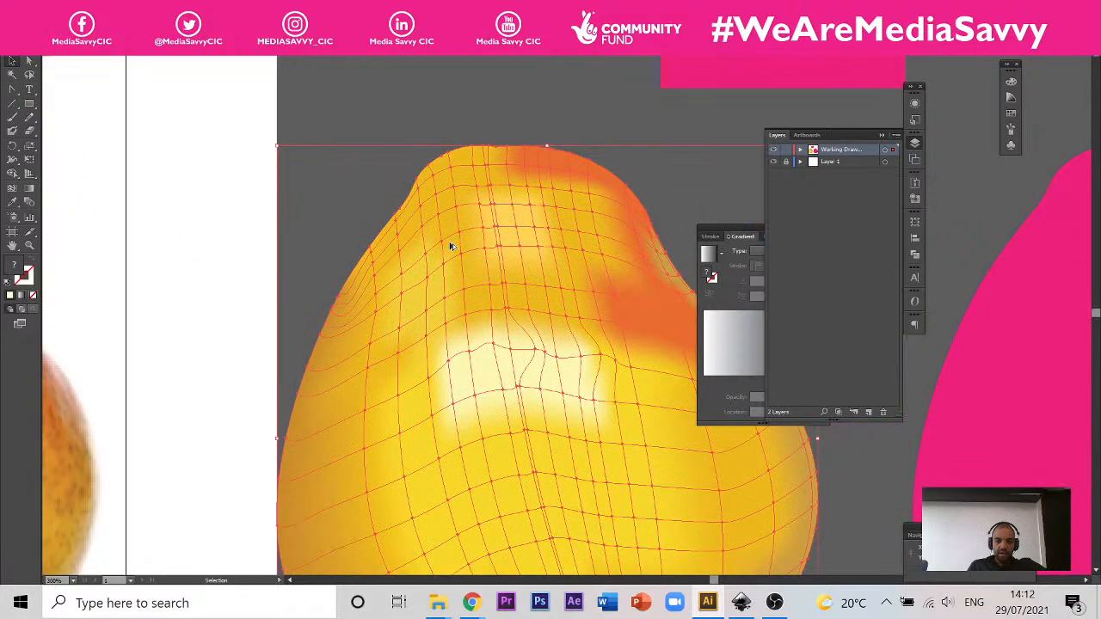
scroll(551, 312, down, 2)
scroll(556, 315, up, 3)
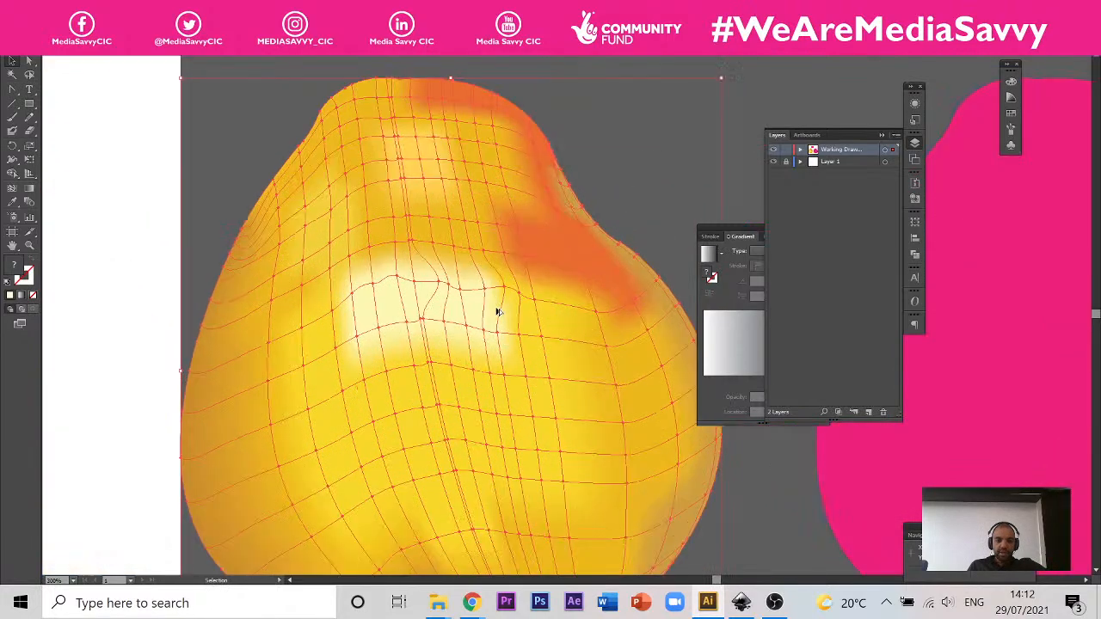
scroll(498, 312, up, 2)
scroll(499, 386, down, 2)
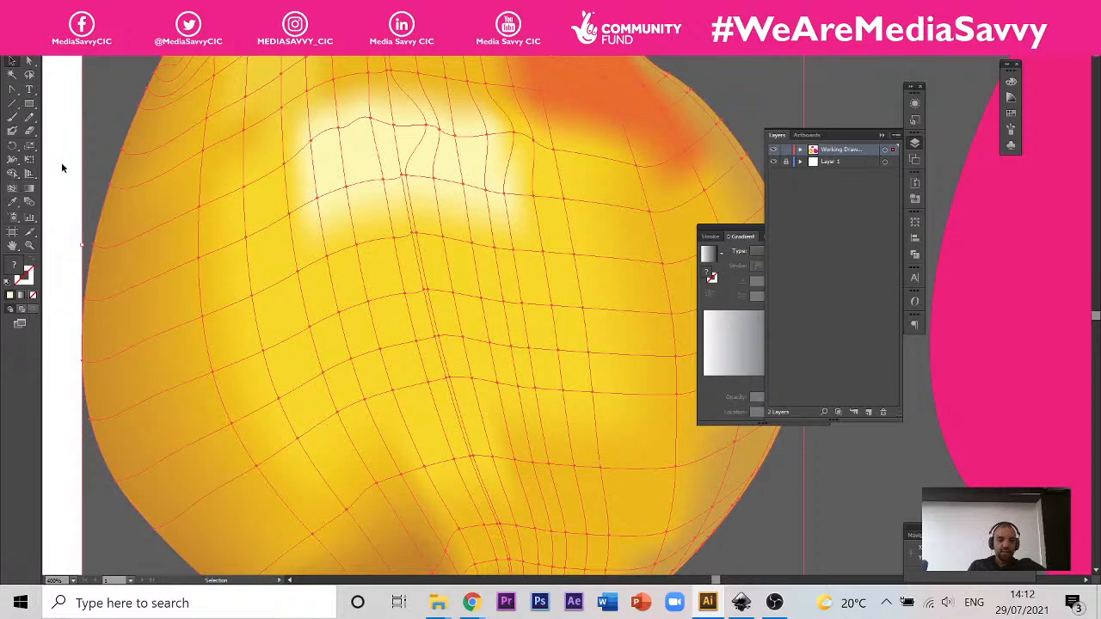
click(14, 188)
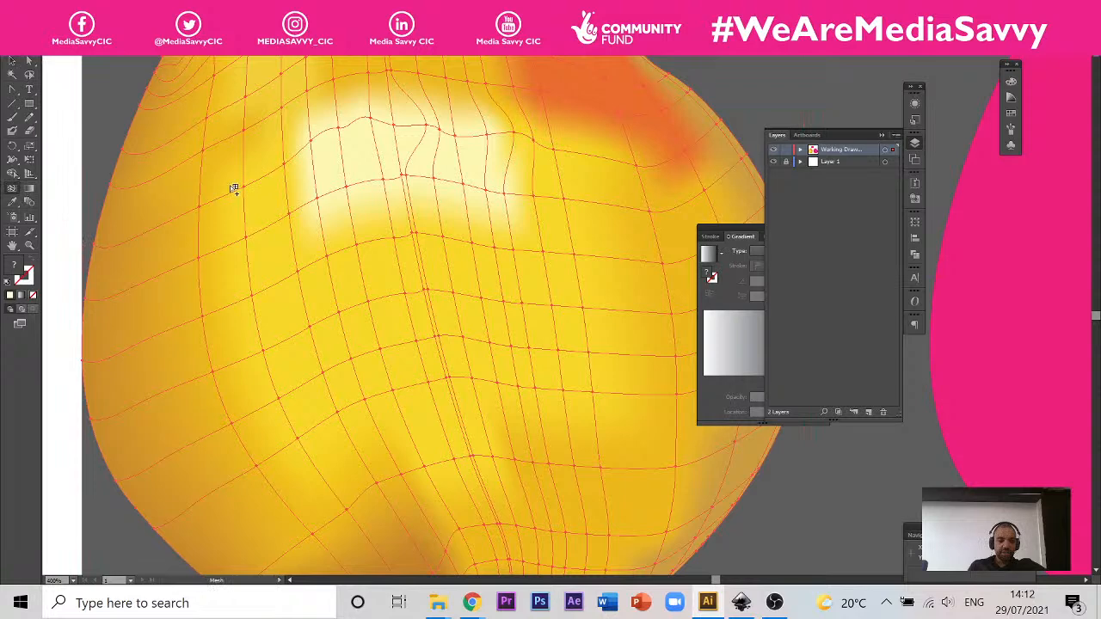
Step: Try adding a mesh point near the yellow pear's left edge with the Mesh tool, and undo it
scroll(221, 187, up, 2)
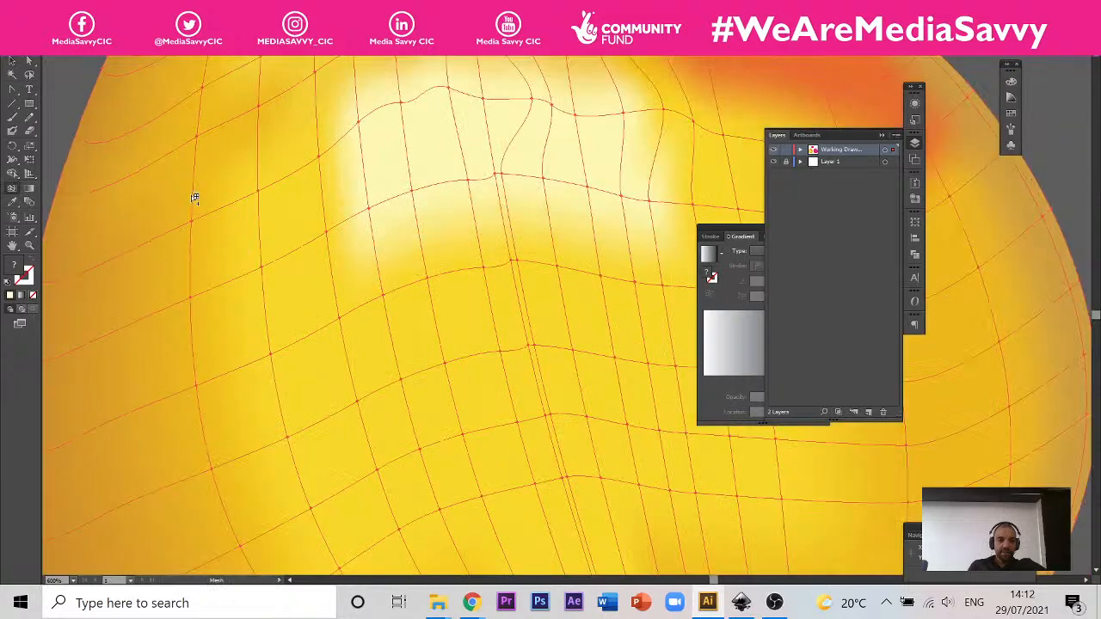
click(191, 194)
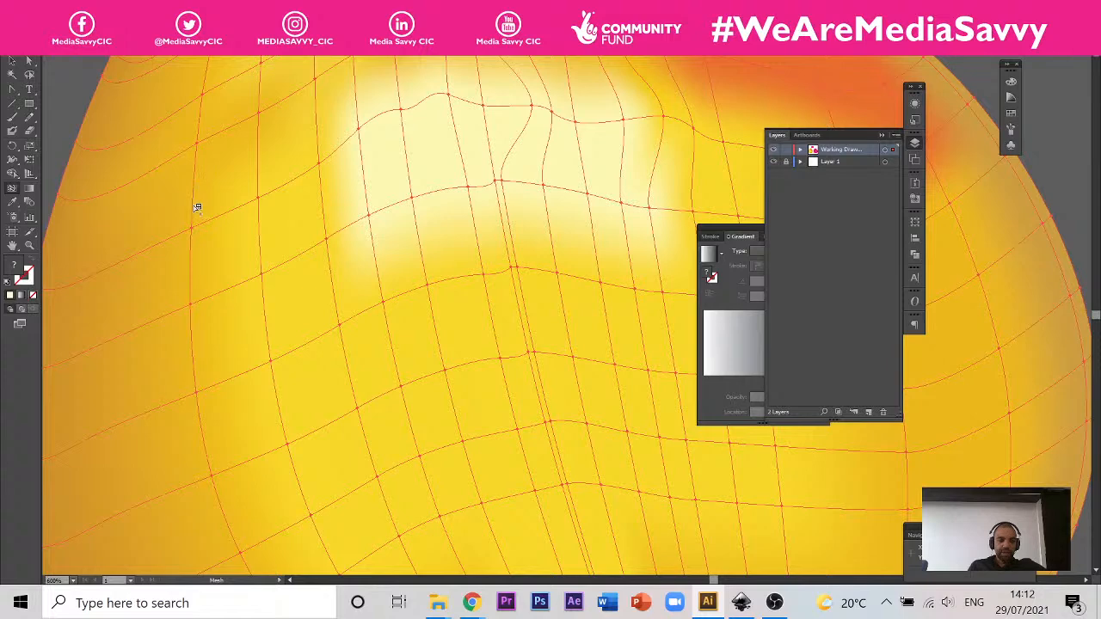
click(148, 181)
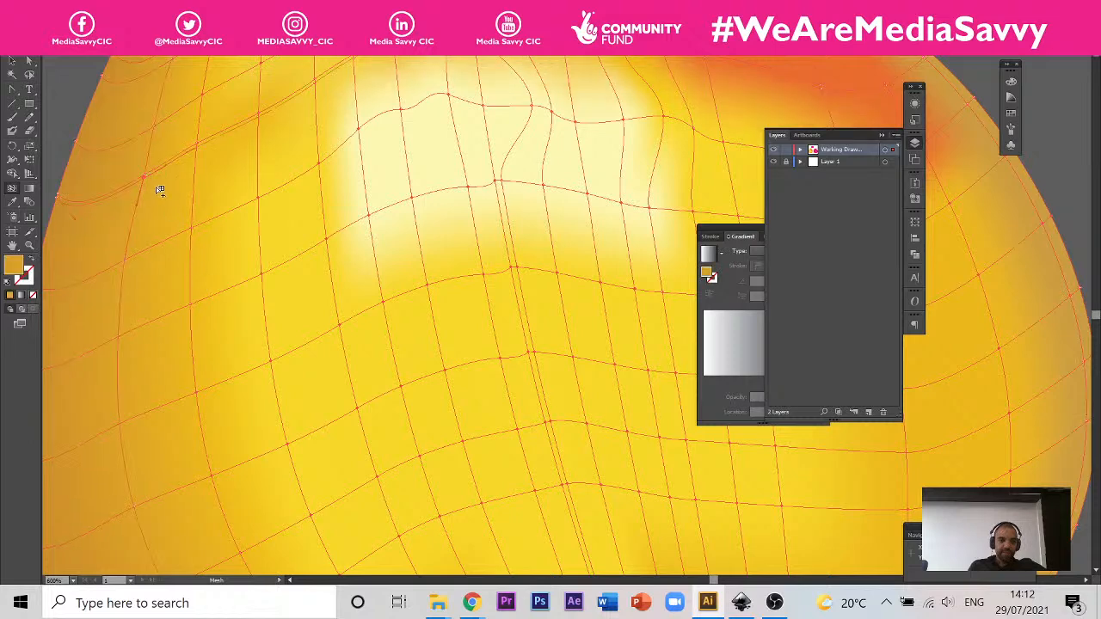
key(ctrl+z)
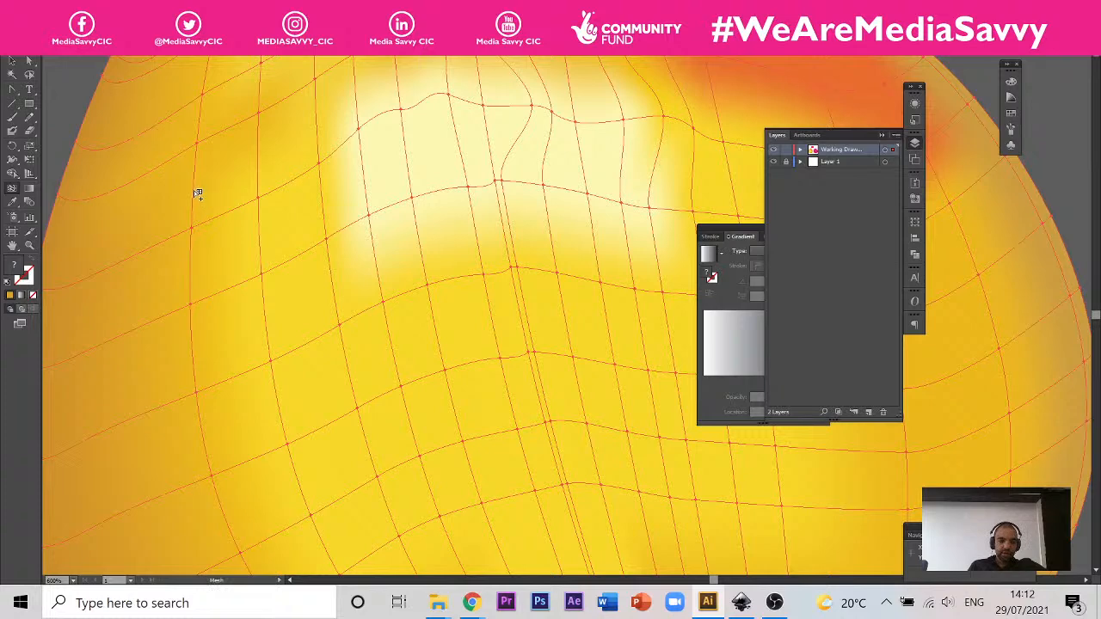
Step: Remove two vertical mesh lines from the yellow pear, left of its pale highlight, with the Mesh tool
scroll(178, 190, up, 3)
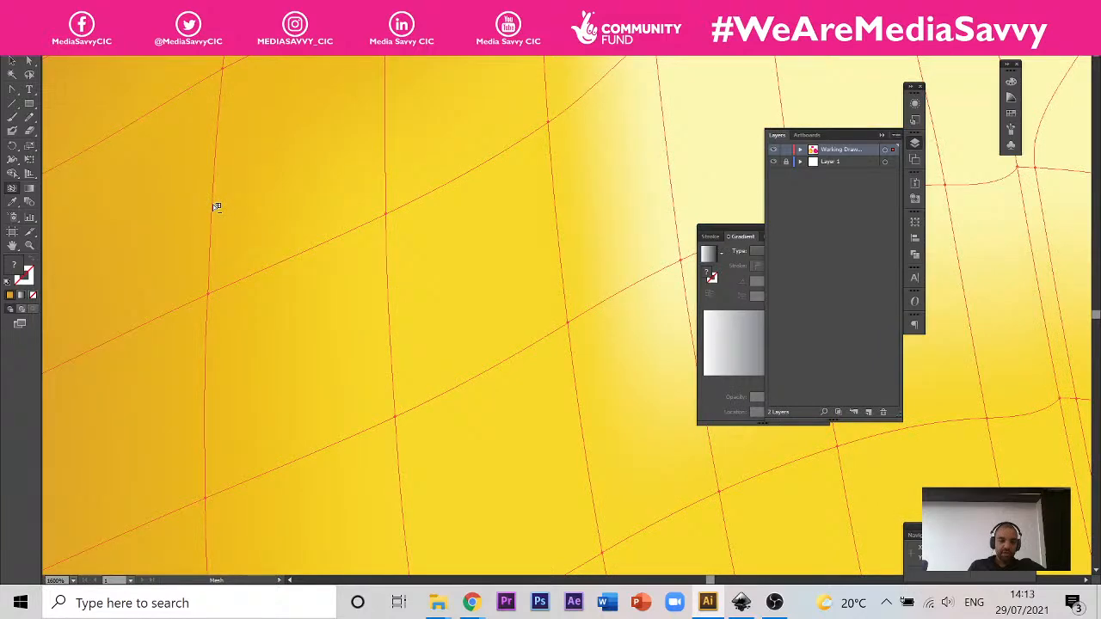
scroll(217, 207, down, 4)
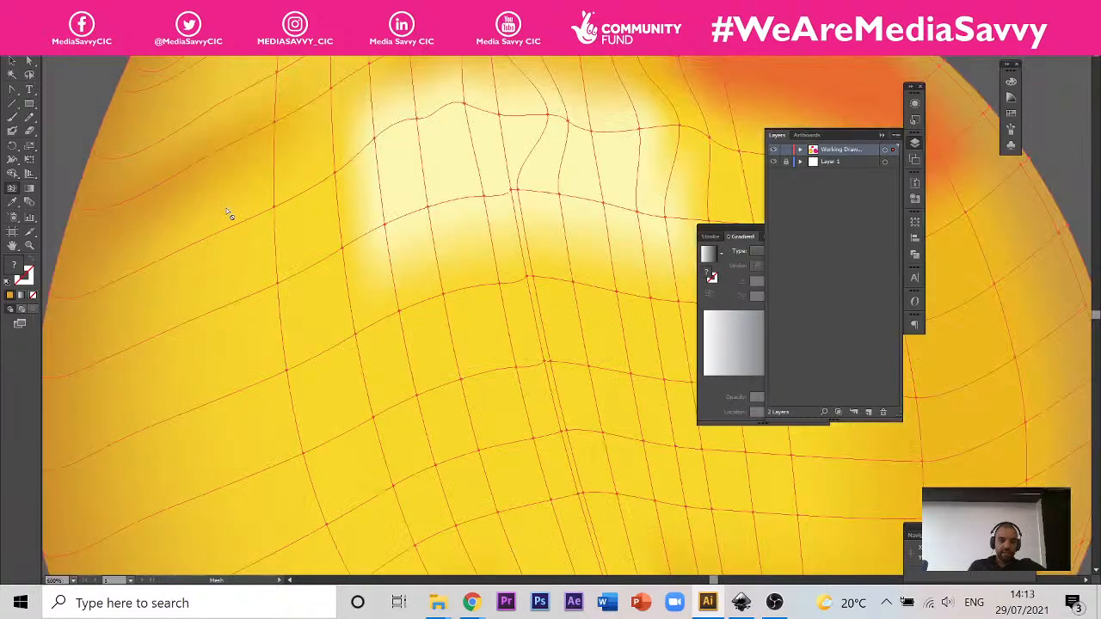
scroll(229, 214, down, 2)
scroll(264, 181, down, 4)
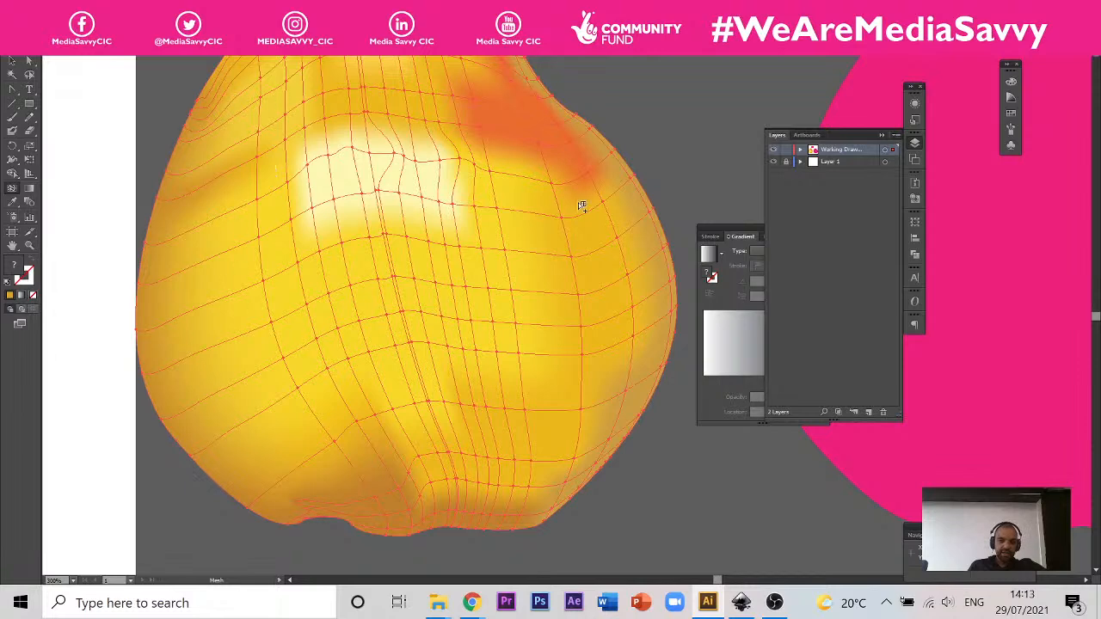
scroll(289, 117, up, 1)
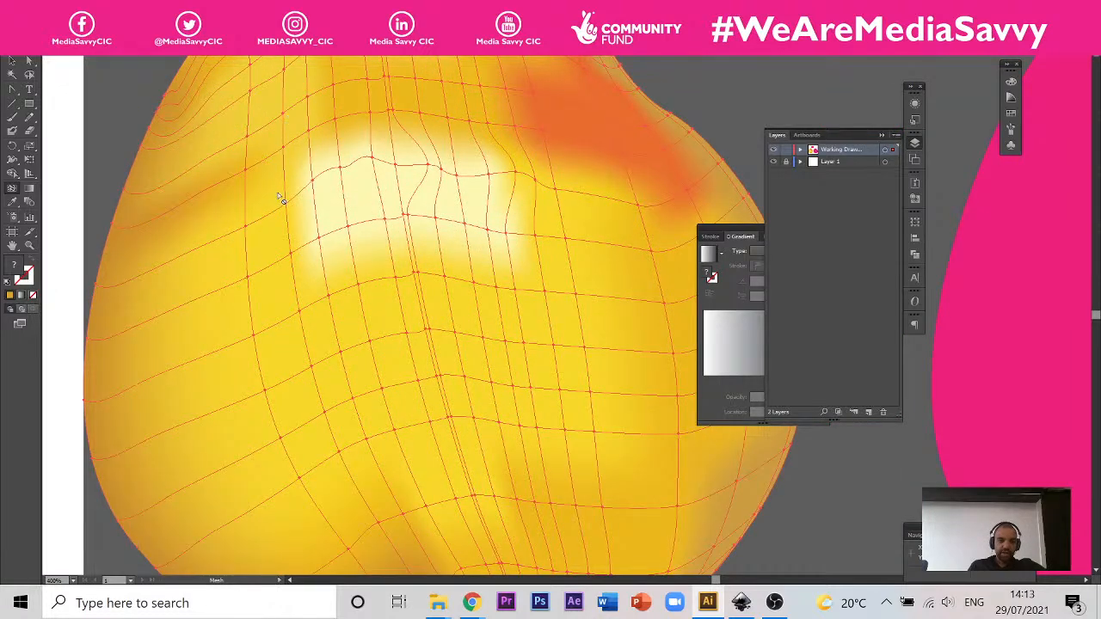
alt+click(247, 196)
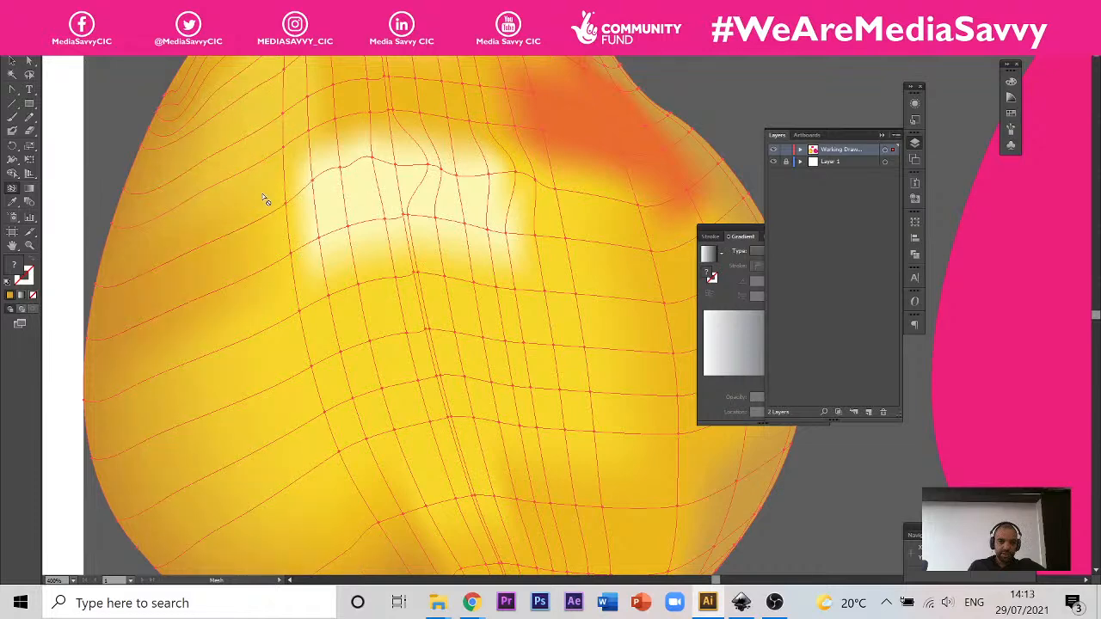
scroll(204, 187, down, 2)
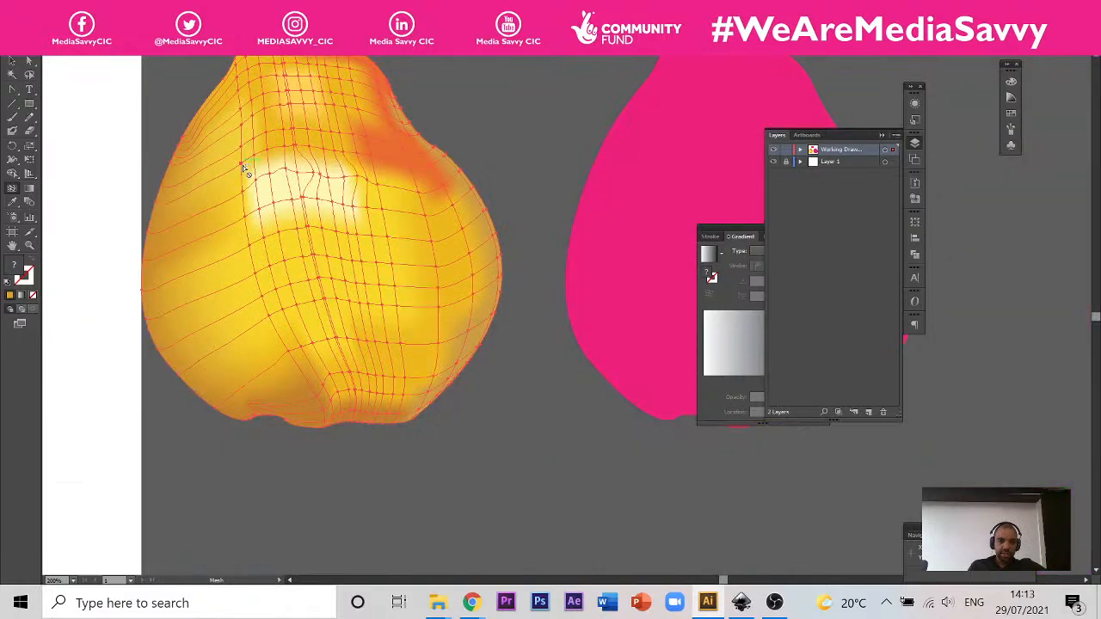
scroll(243, 165, up, 1)
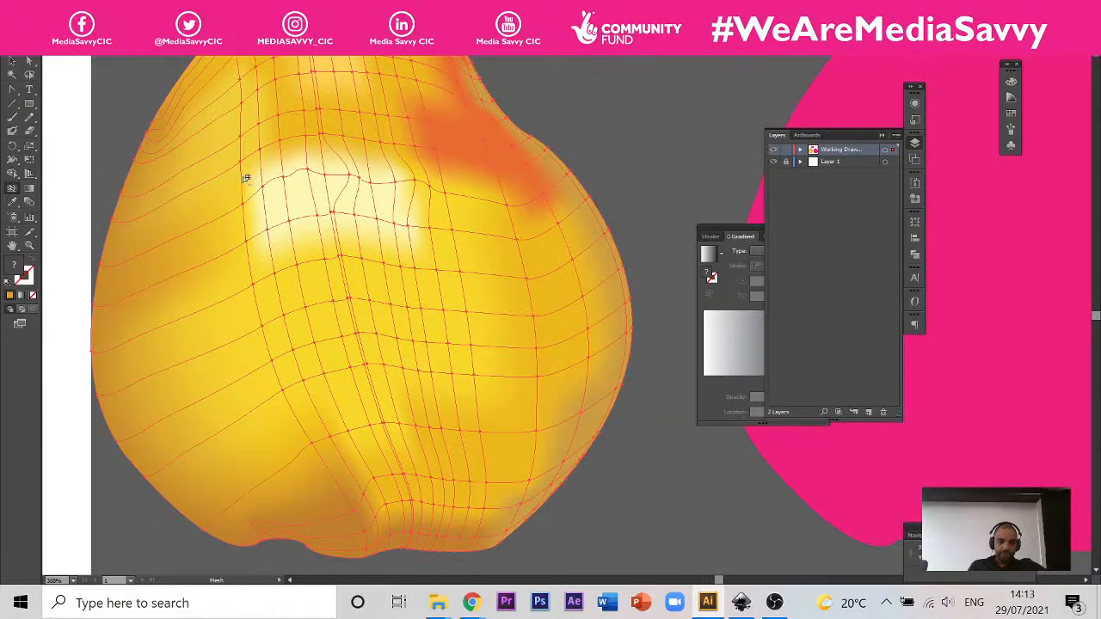
Step: Try removing the vertical mesh line just left of the yellow pear's pale highlight, and undo it
alt+click(246, 178)
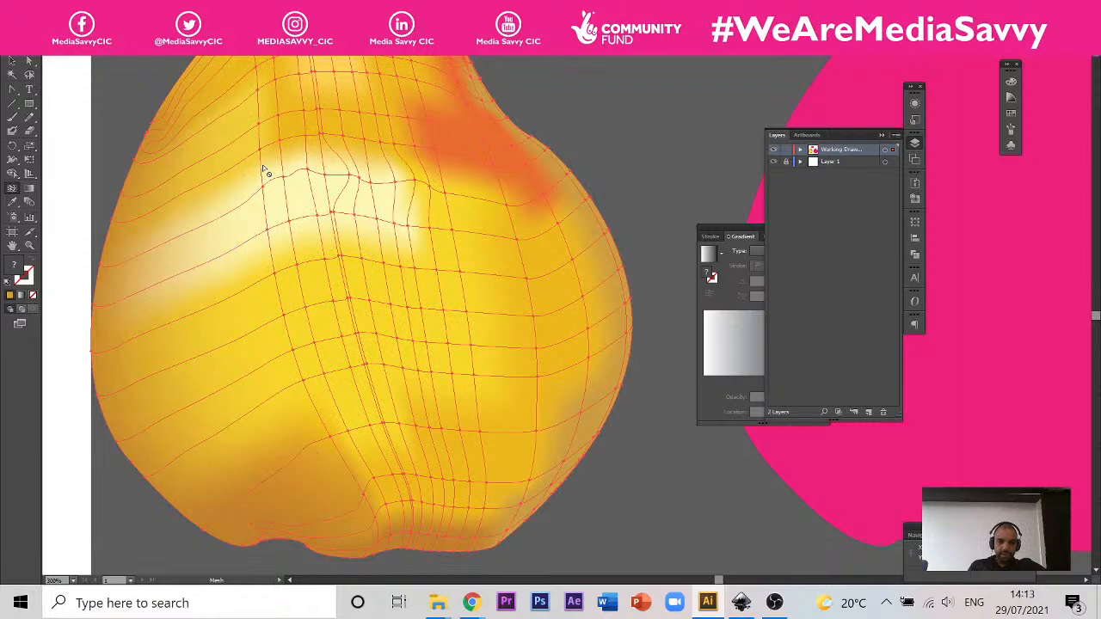
key(ctrl+z)
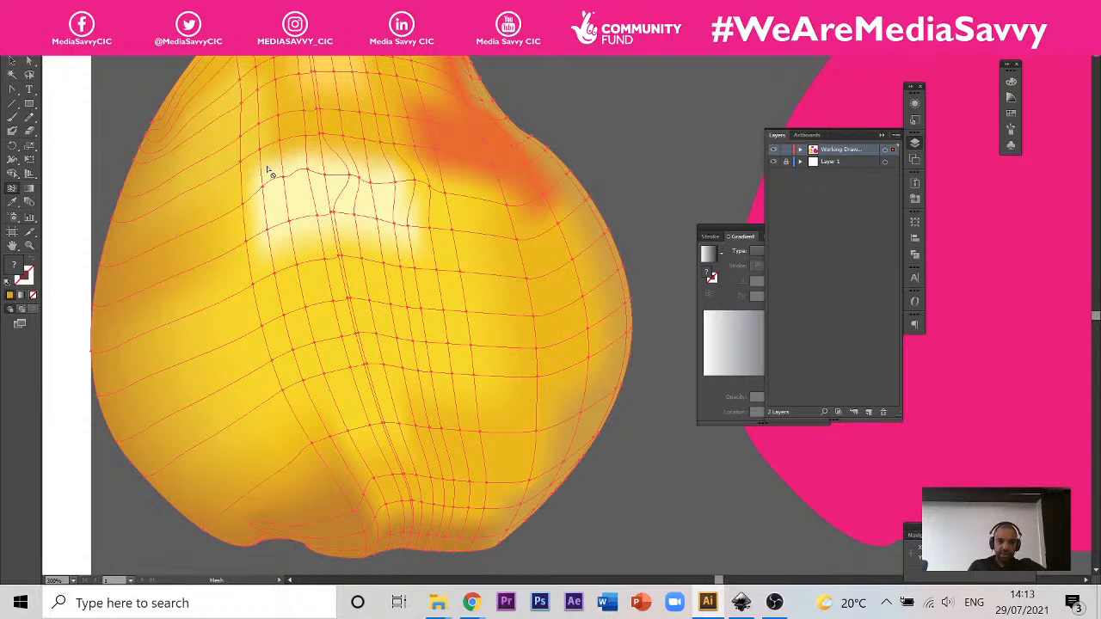
Step: Remove the closely spaced vertical mesh lines across the yellow pear's pale highlight with the Mesh tool, keeping one through its centre
alt+click(265, 169)
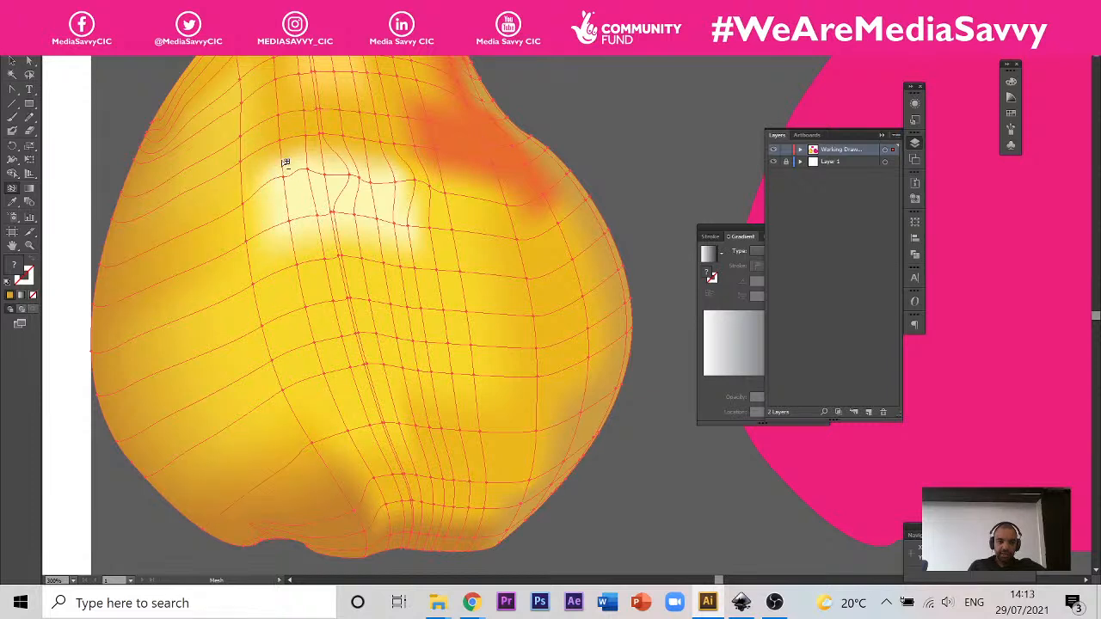
alt+click(285, 163)
alt+click(308, 156)
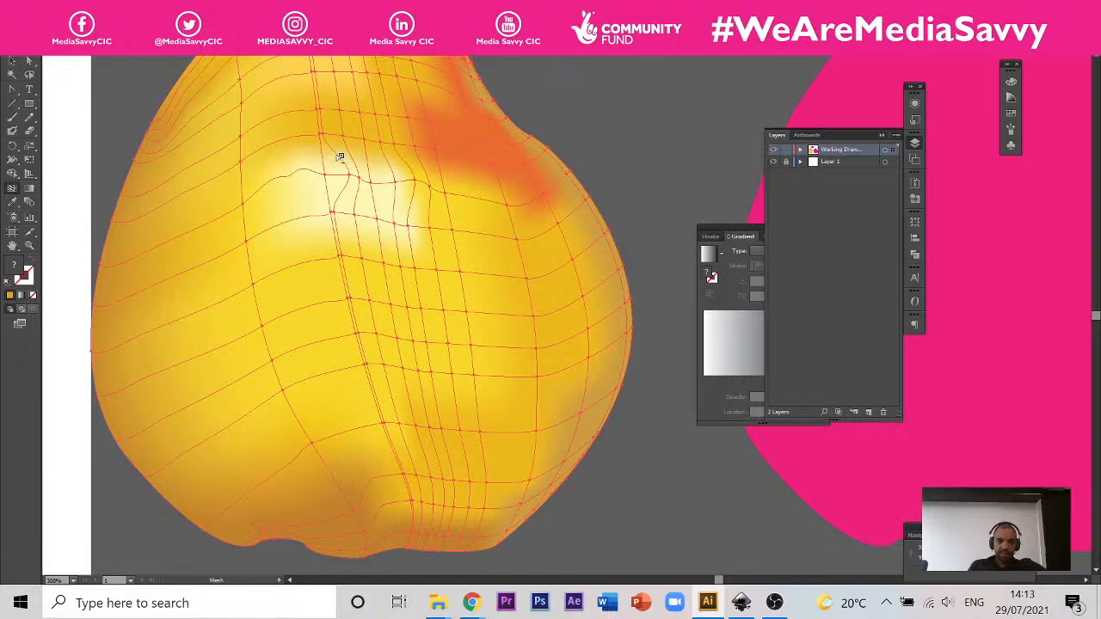
alt+click(341, 156)
alt+click(354, 157)
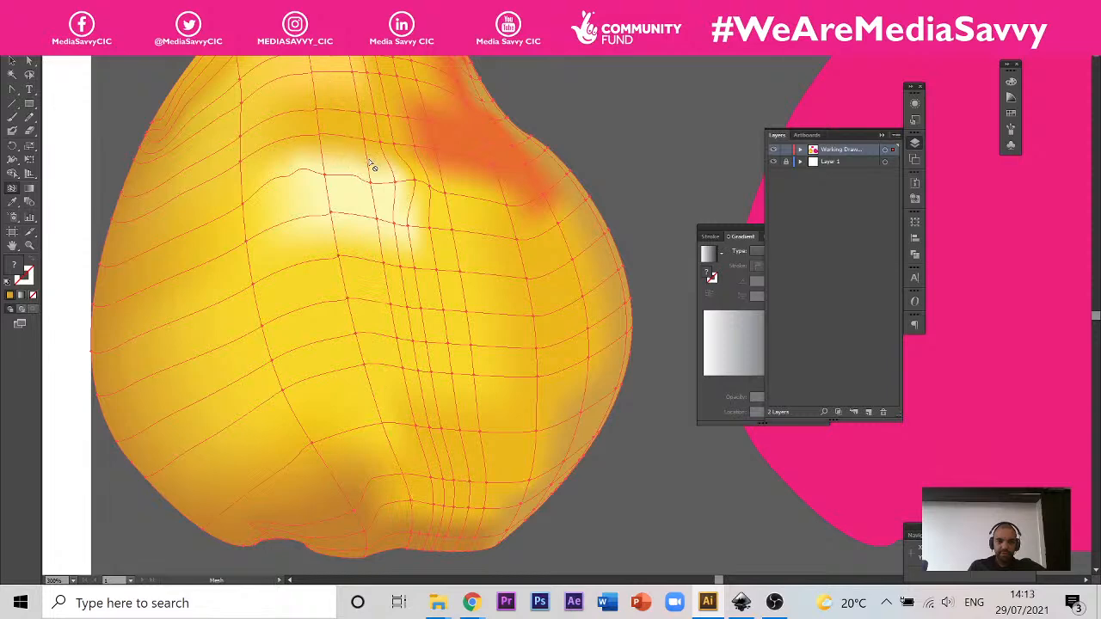
alt+click(371, 162)
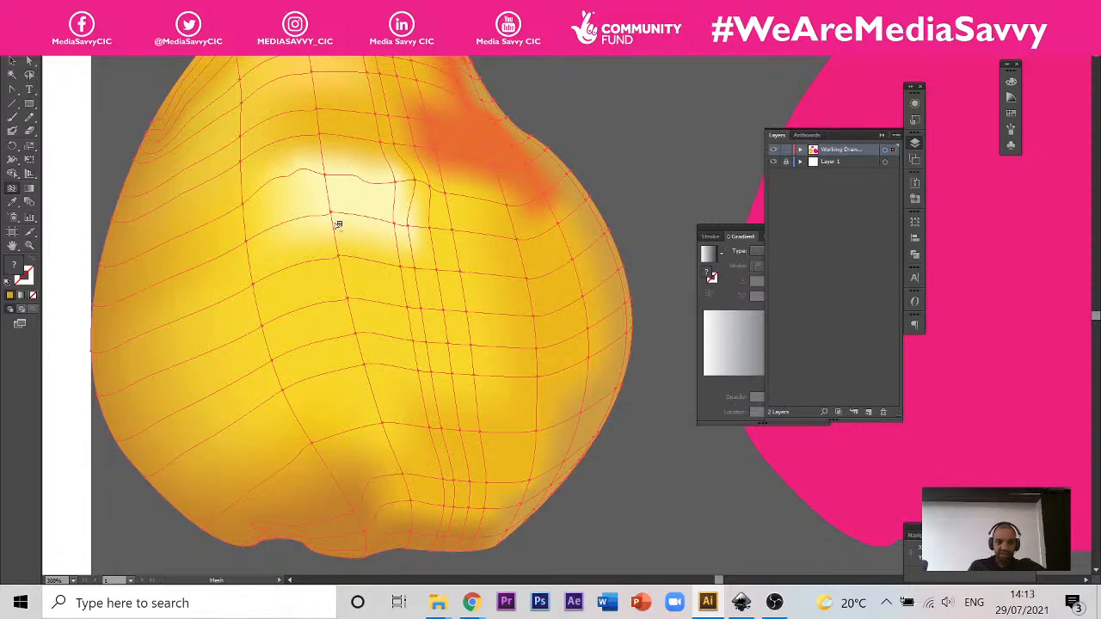
alt+click(393, 167)
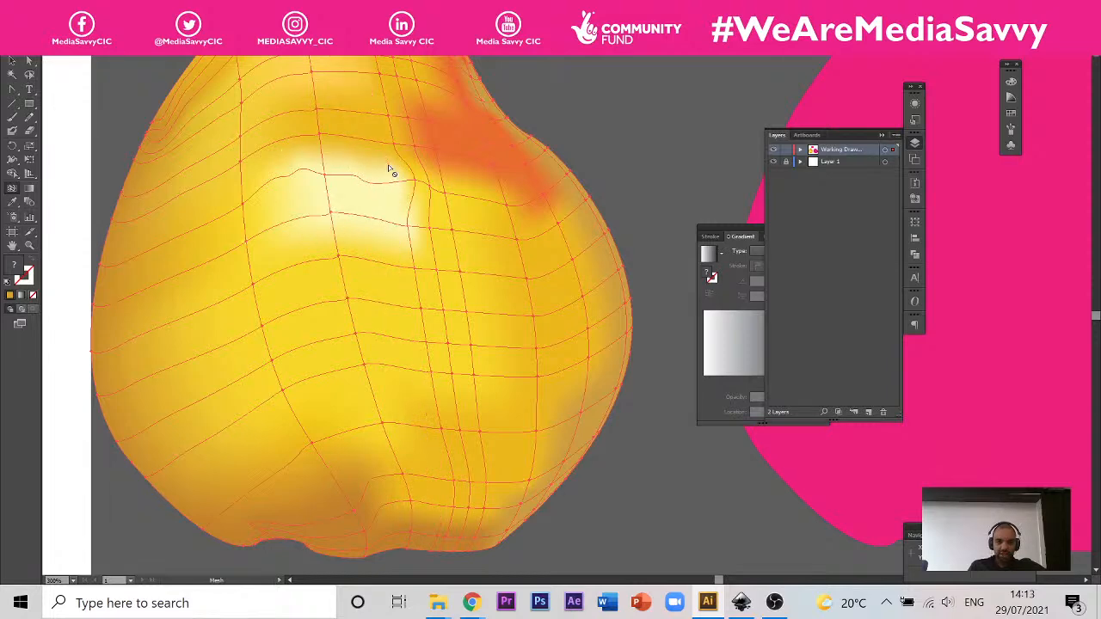
alt+click(412, 209)
Step: Remove the surplus vertical mesh lines right of the highlight and along the yellow pear's right edge
scroll(413, 228, down, 2)
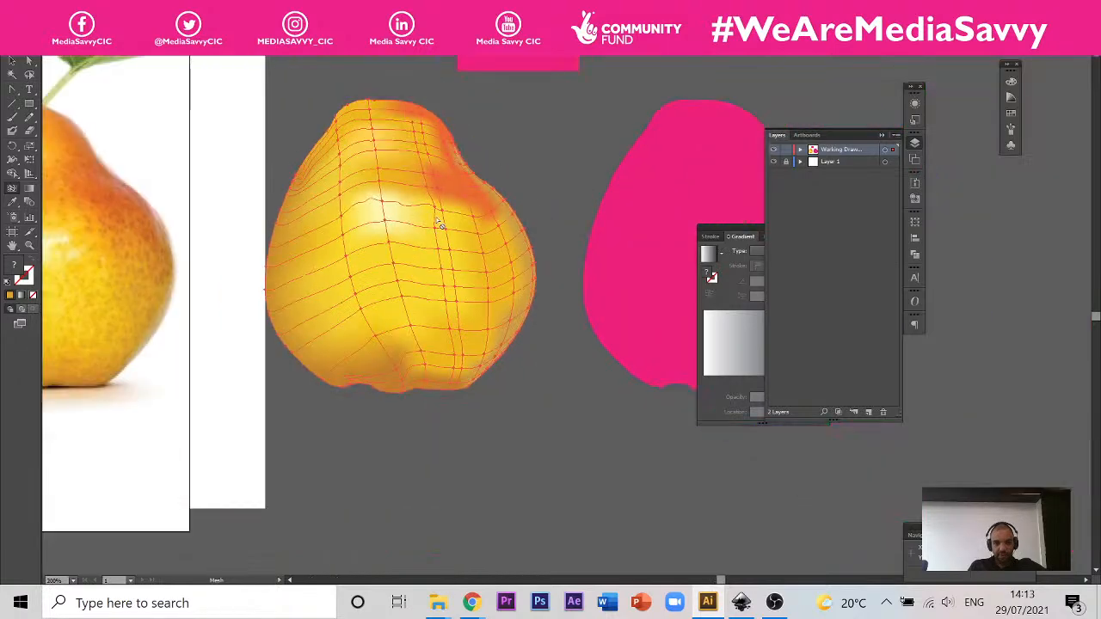
scroll(379, 213, up, 1)
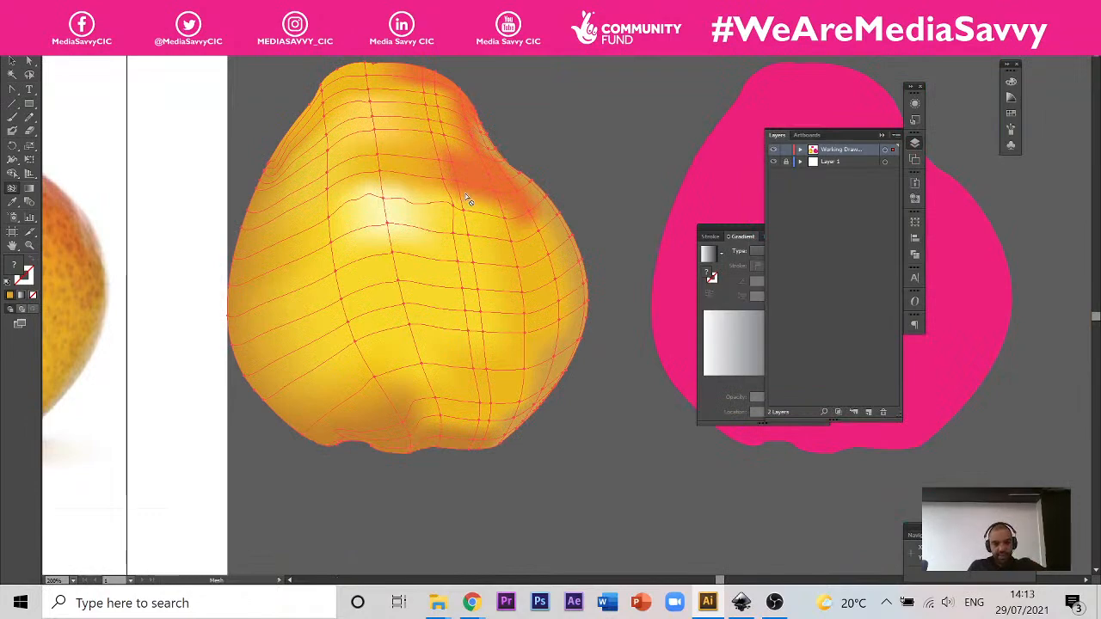
scroll(436, 201, up, 2)
scroll(496, 222, down, 1)
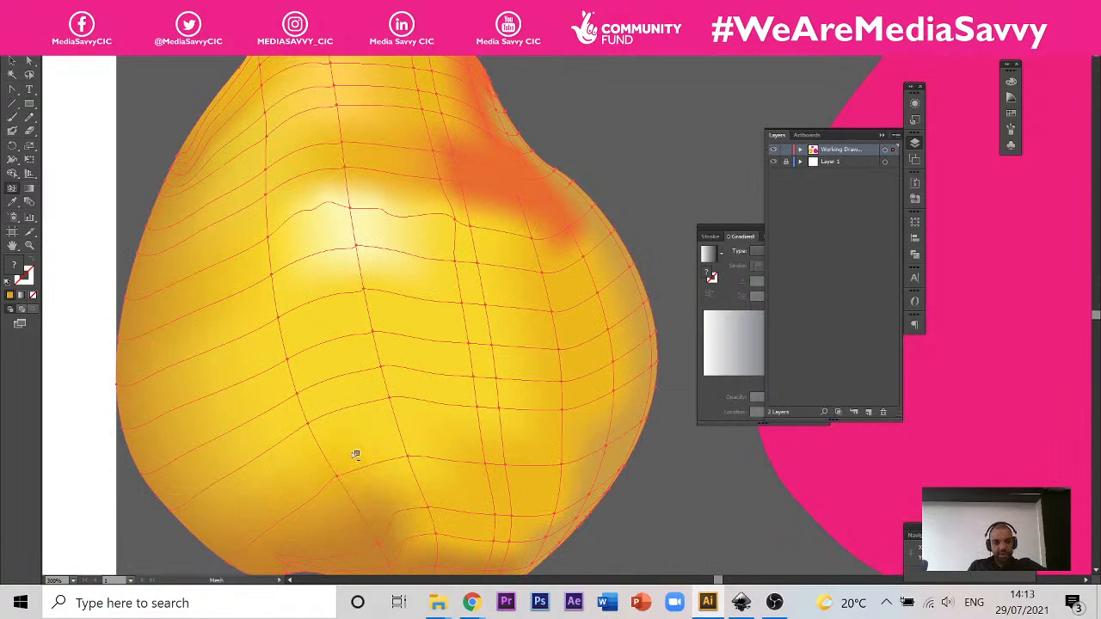
alt+click(467, 205)
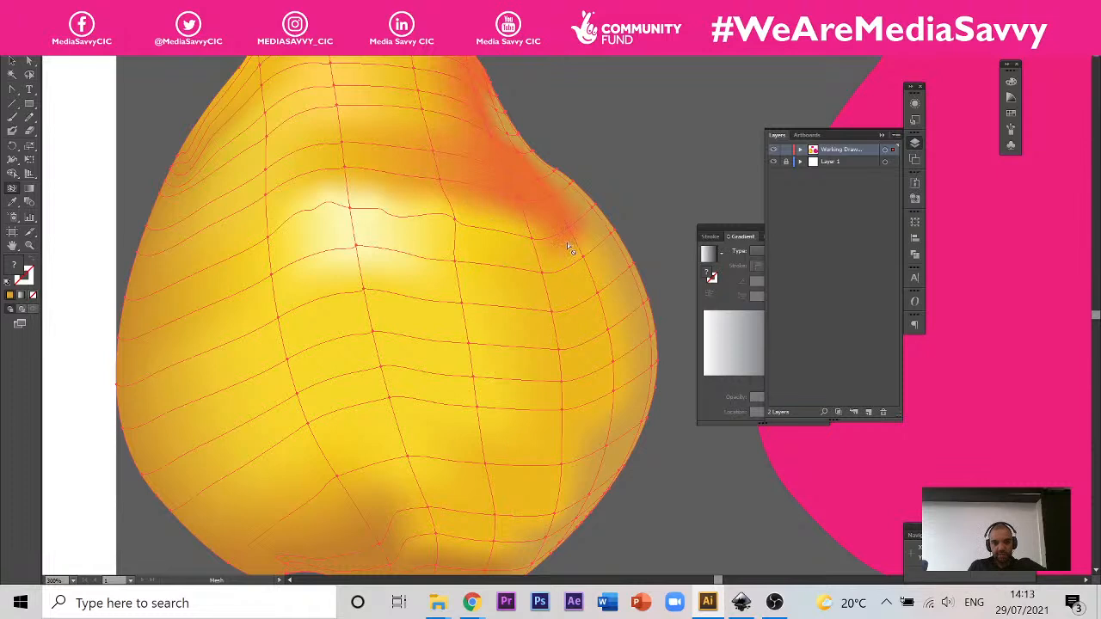
alt+click(624, 254)
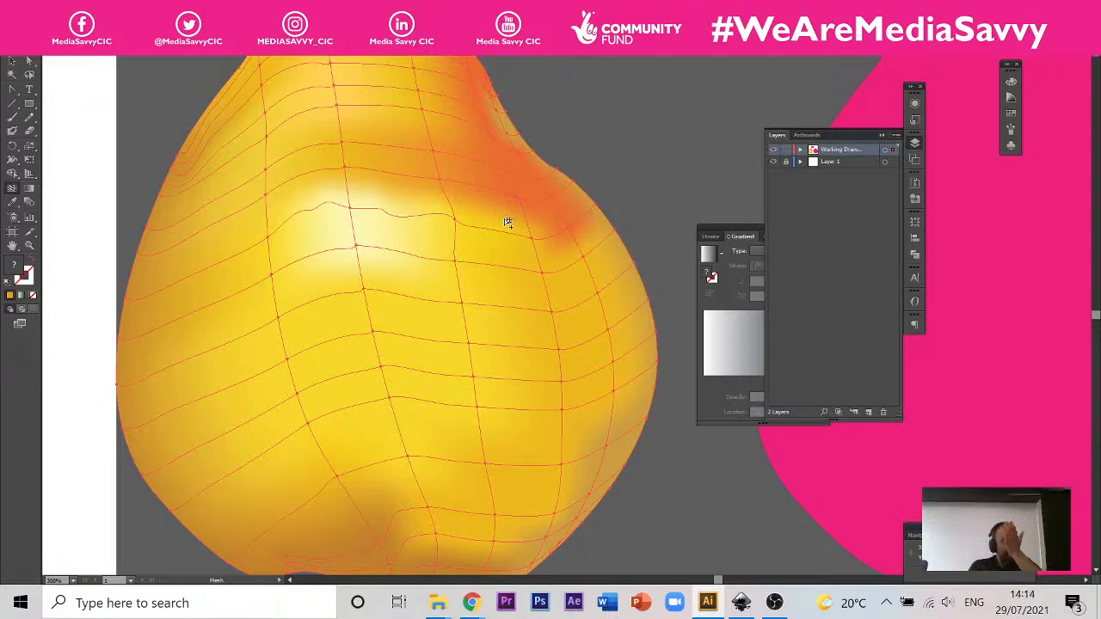
Step: Remove the horizontal mesh line crossing the upper part of the yellow pear's pale highlight
scroll(458, 242, down, 2)
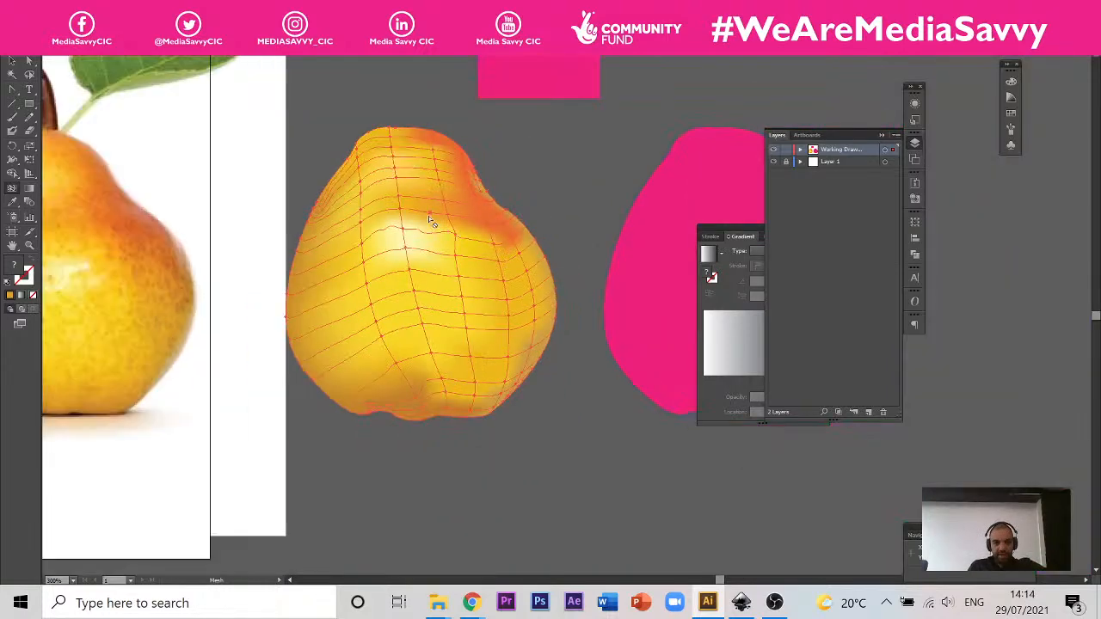
scroll(428, 215, up, 2)
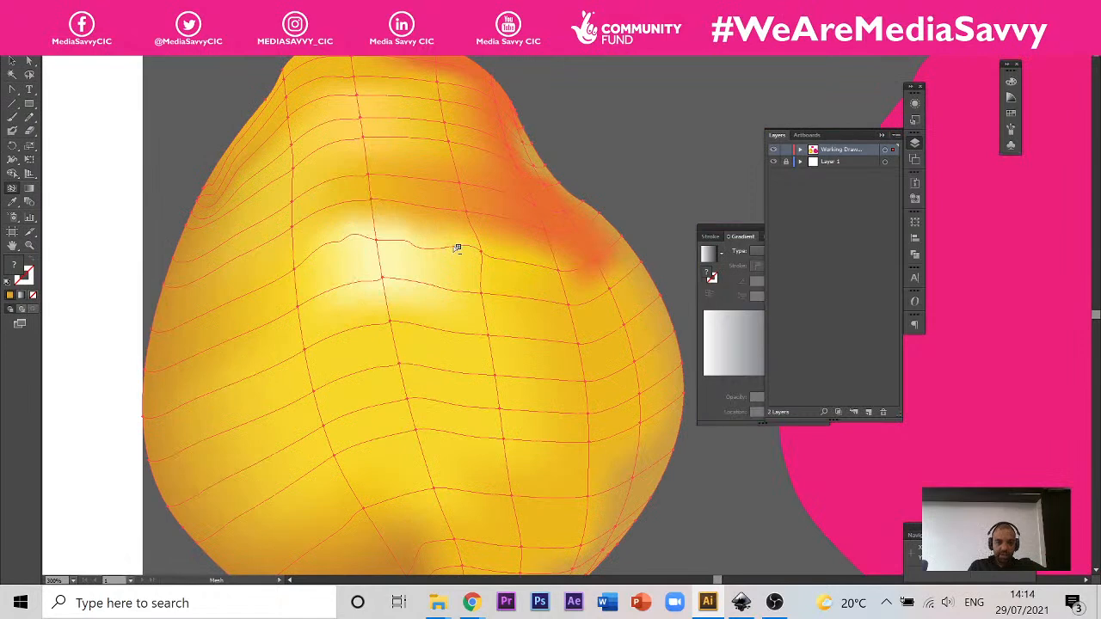
alt+click(457, 249)
Step: Remove three horizontal mesh lines from the yellow pear's neck above the highlight, leaving wider, even rows
scroll(556, 246, down, 2)
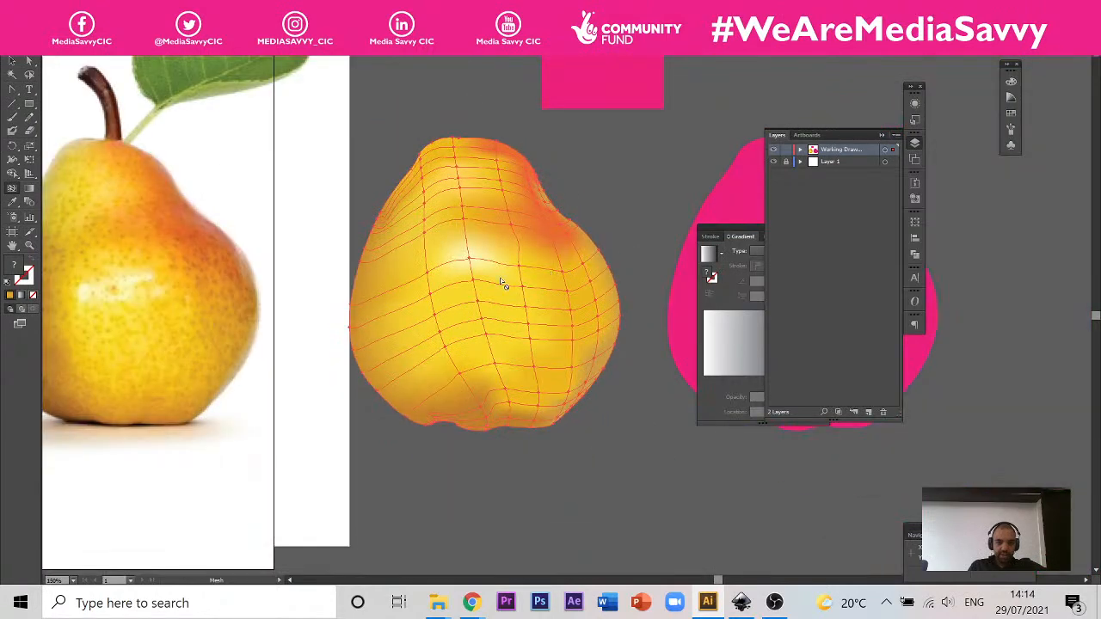
scroll(464, 285, up, 1)
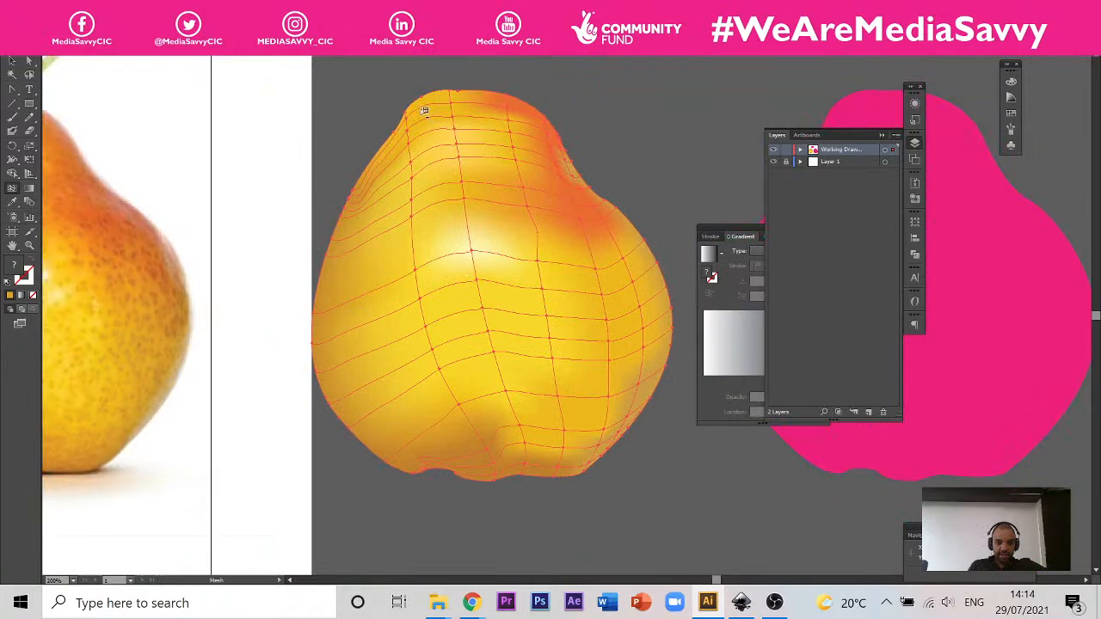
scroll(416, 74, up, 2)
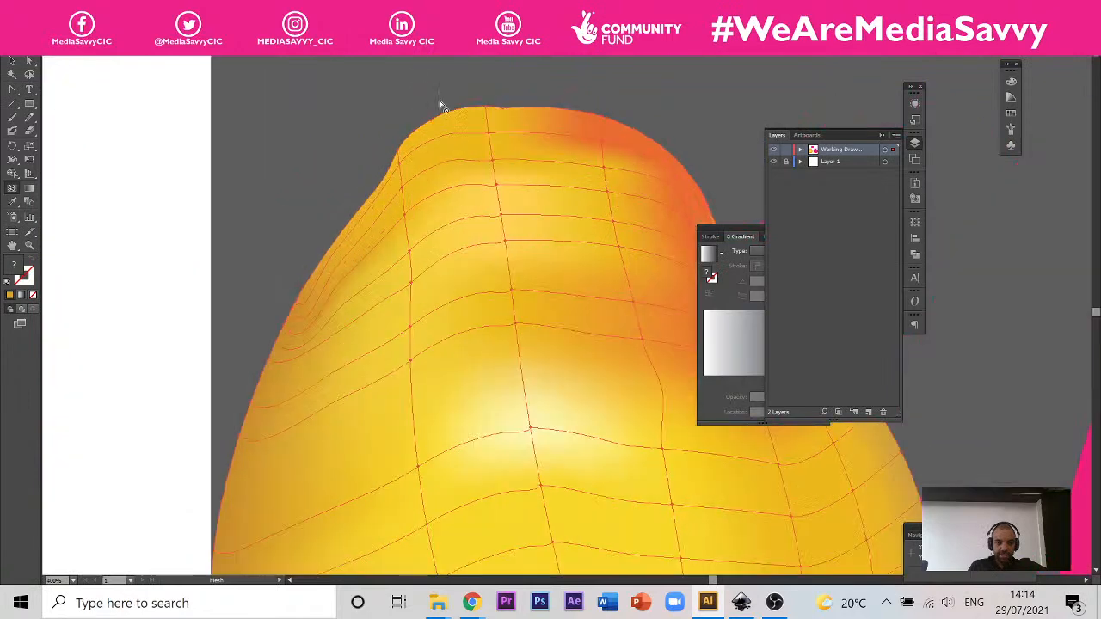
alt+click(468, 163)
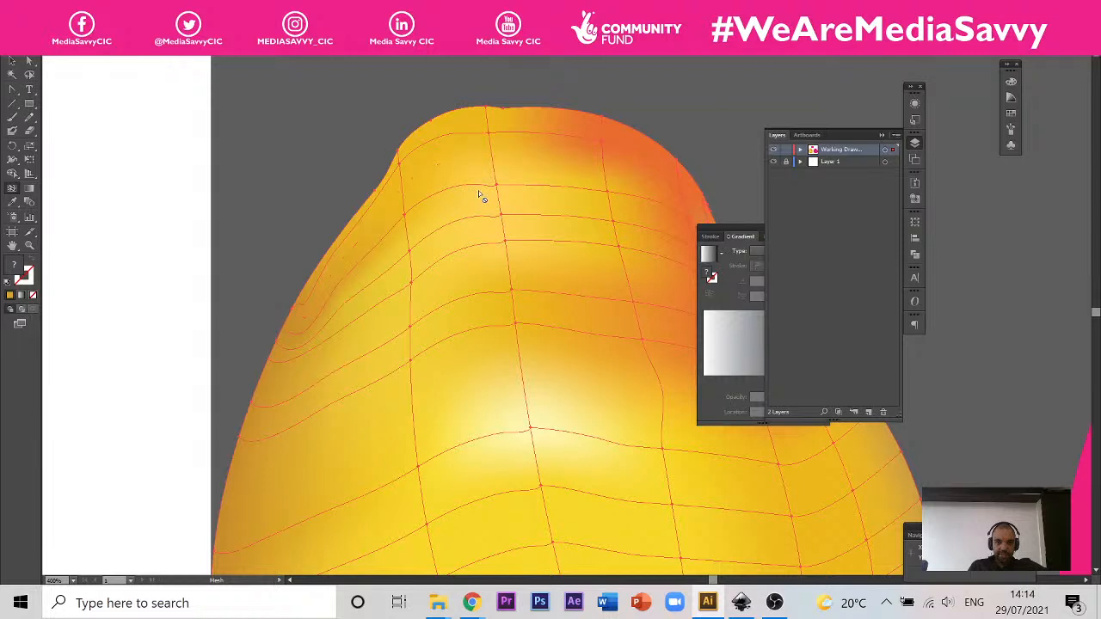
alt+click(478, 218)
alt+click(487, 293)
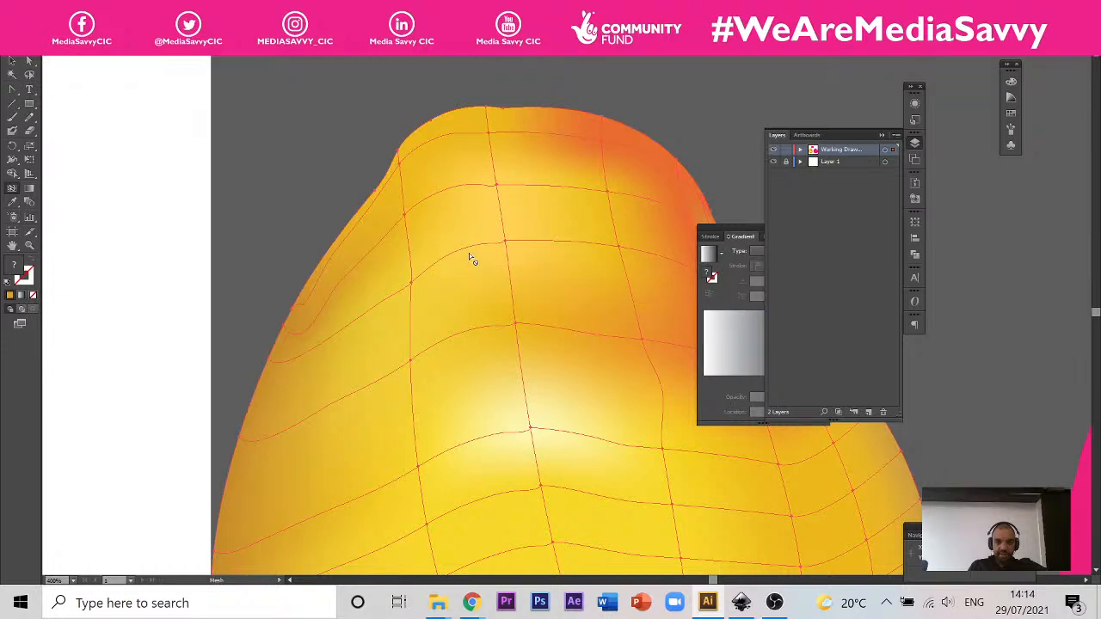
Step: Remove three horizontal mesh lines below the yellow pear's highlight, undoing an accidental removal of the left vertical mesh line
scroll(470, 255, down, 3)
scroll(477, 277, up, 1)
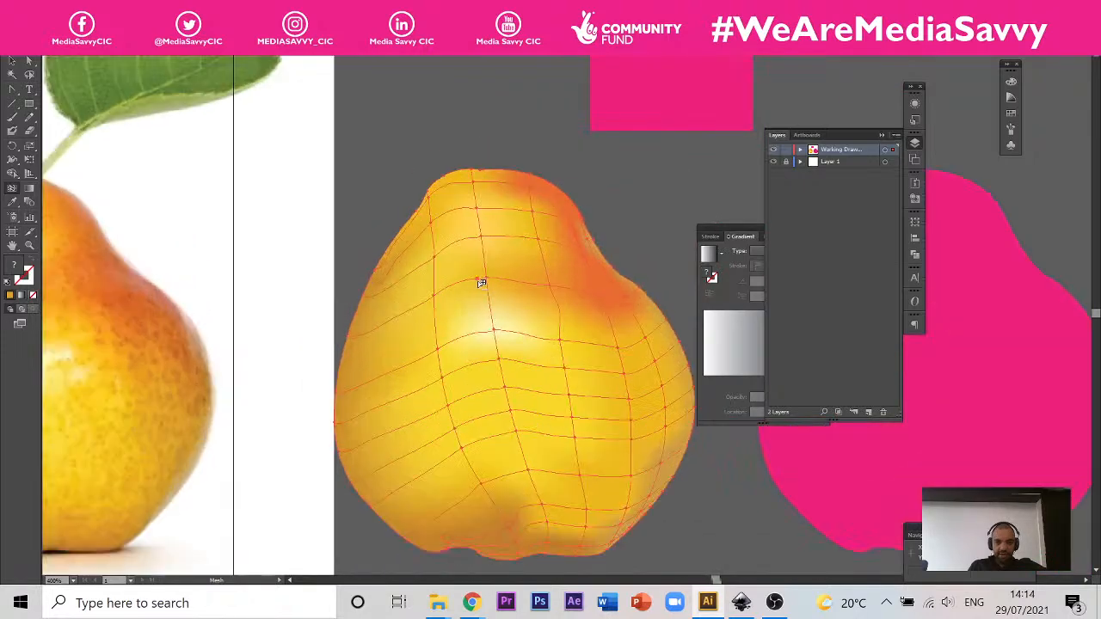
alt+click(470, 367)
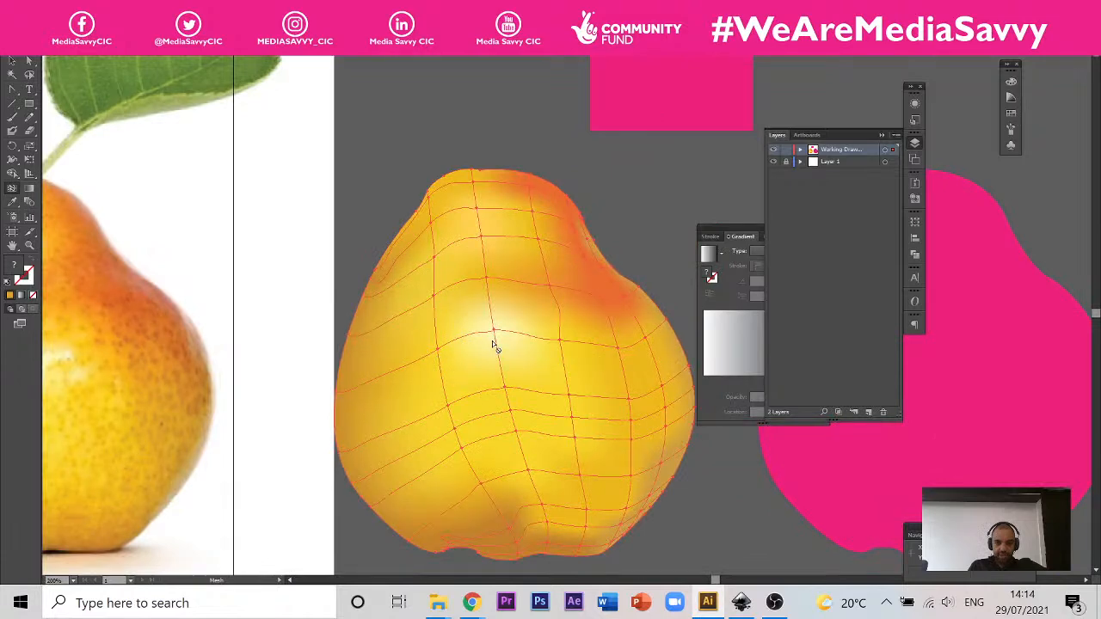
alt+click(486, 419)
key(v)
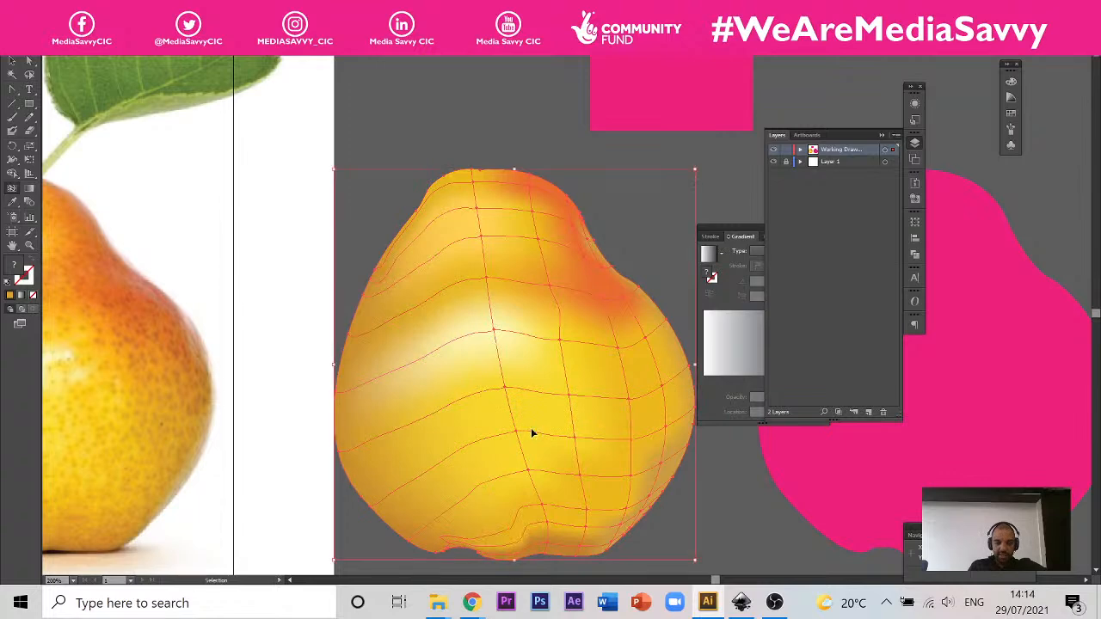
key(ctrl+z)
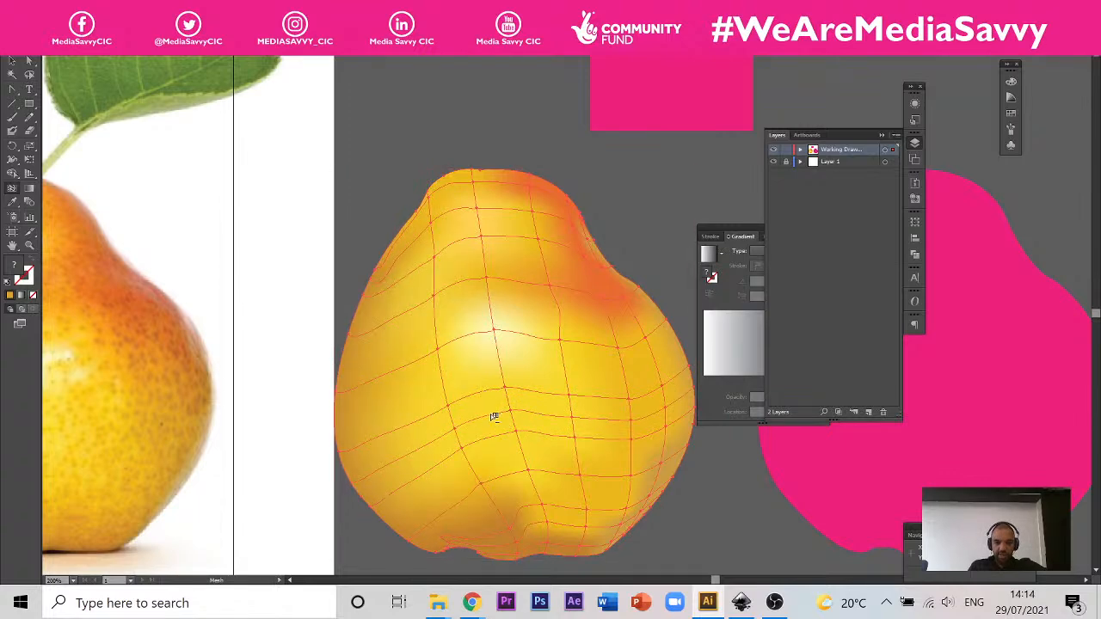
alt+click(493, 417)
alt+click(502, 435)
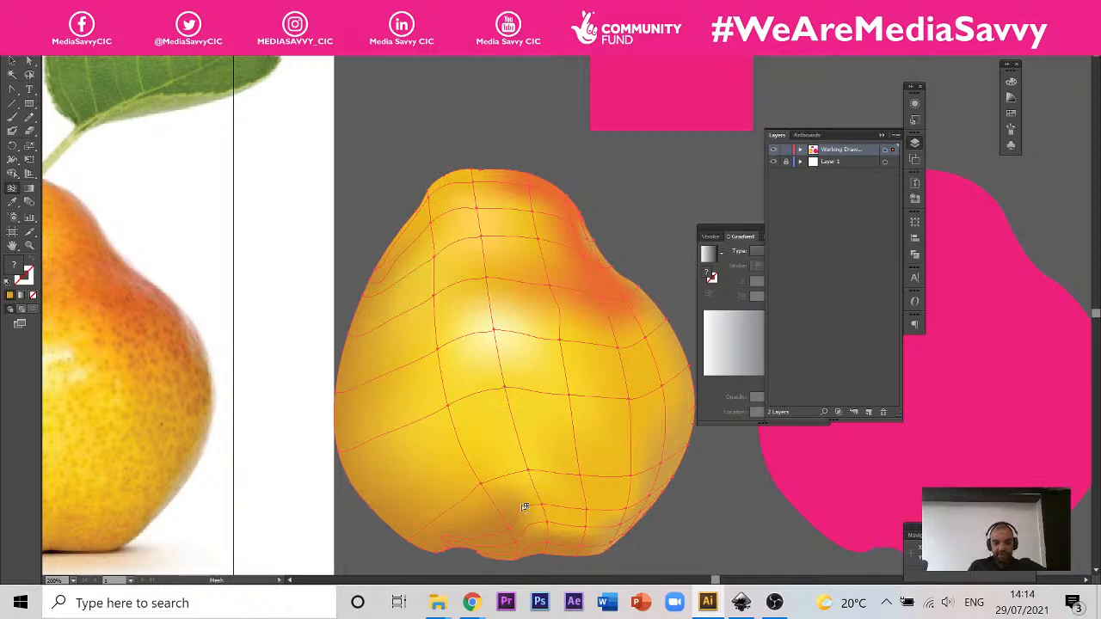
Step: Examine the remaining mesh lines around the yellow pear's base and compare its shading with the photo
scroll(502, 544, up, 1)
scroll(526, 386, down, 1)
scroll(525, 407, up, 2)
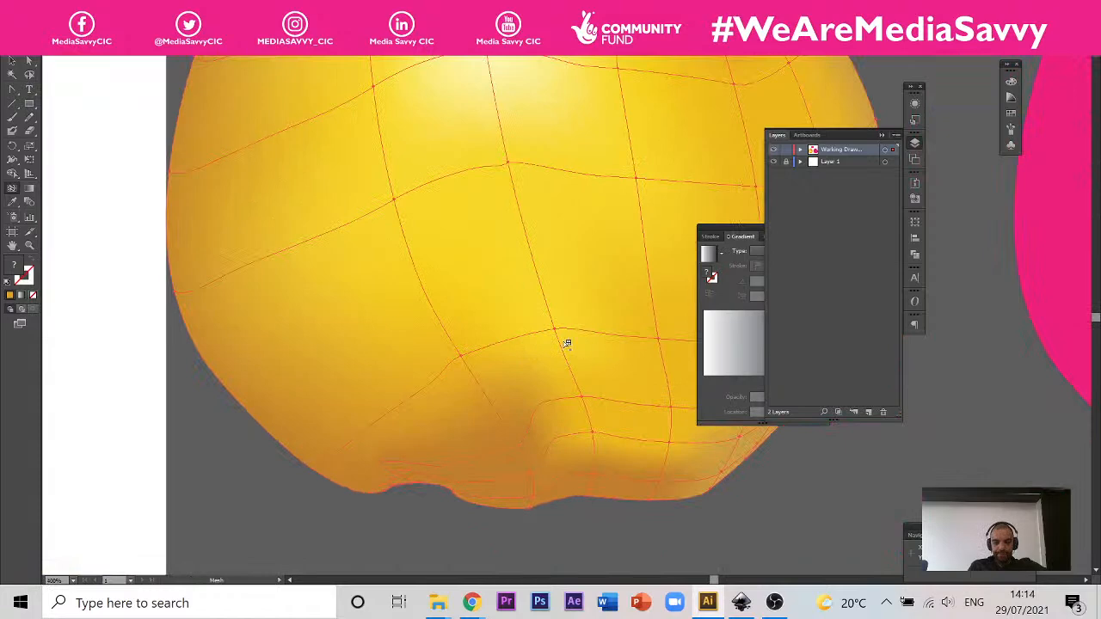
drag(483, 324, 326, 362)
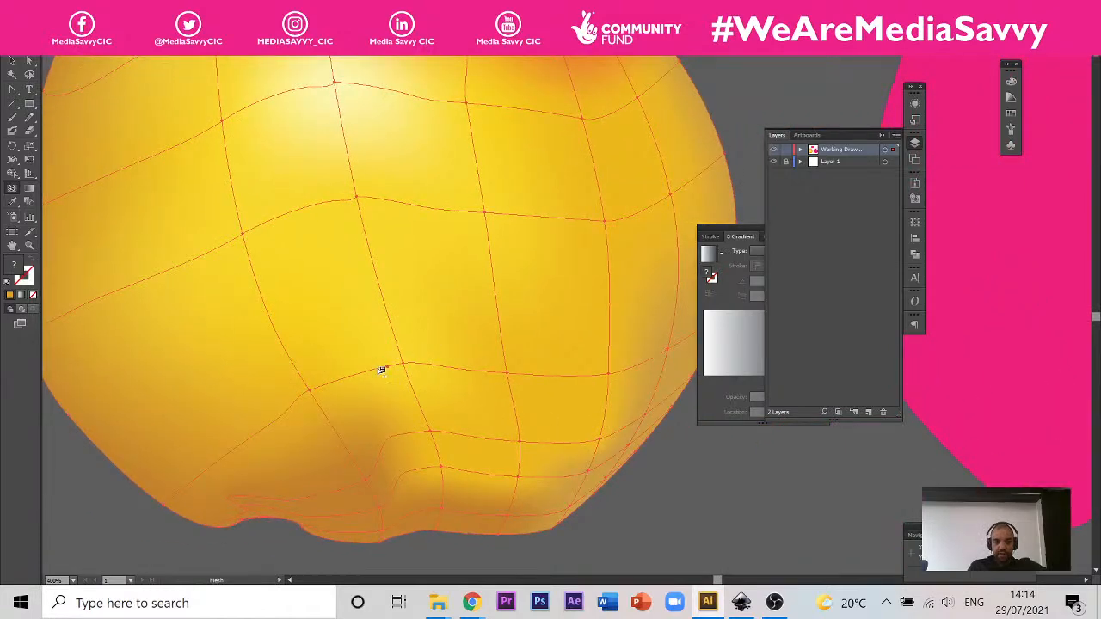
scroll(370, 370, down, 3)
scroll(504, 317, up, 2)
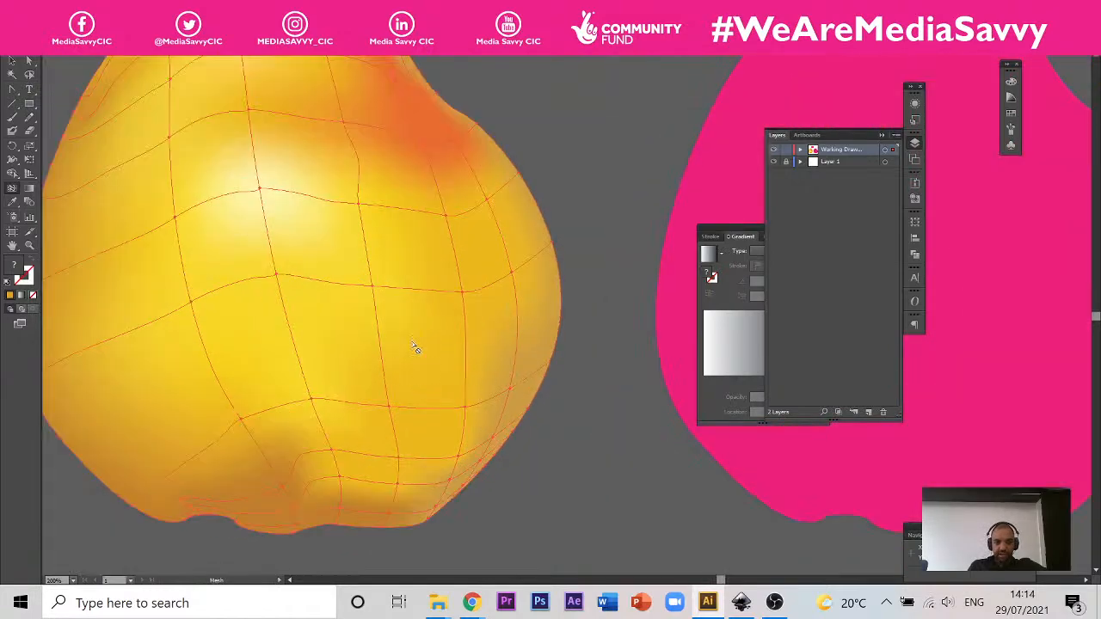
scroll(486, 360, down, 3)
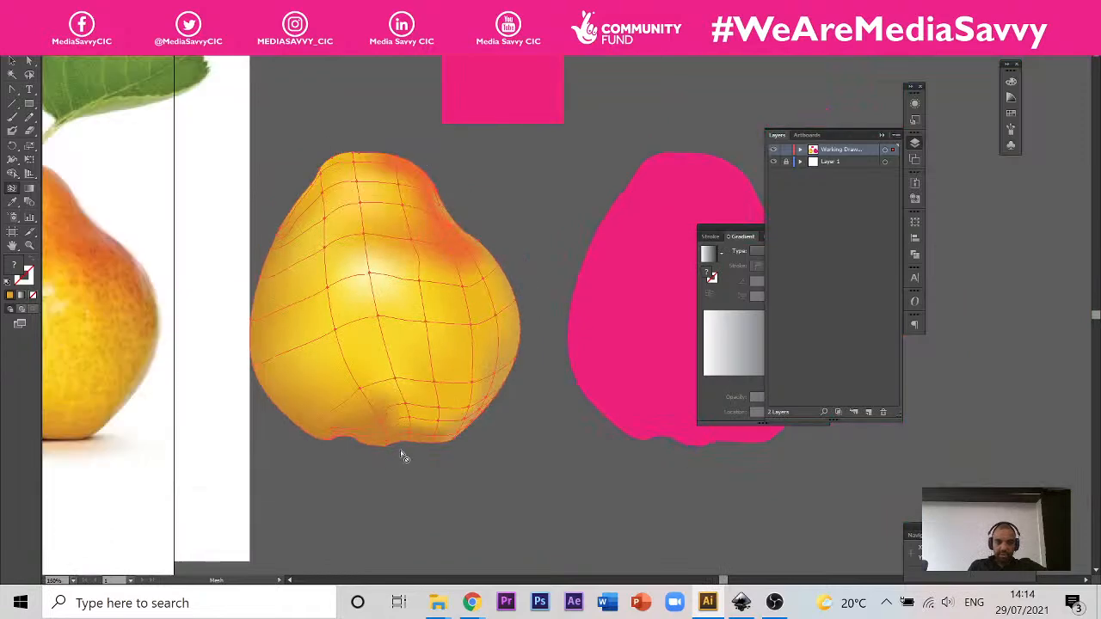
Step: Try to reshape the highest mesh line near the yellow pear's left outline by repositioning its direction handles
scroll(297, 212, up, 1)
scroll(295, 209, up, 1)
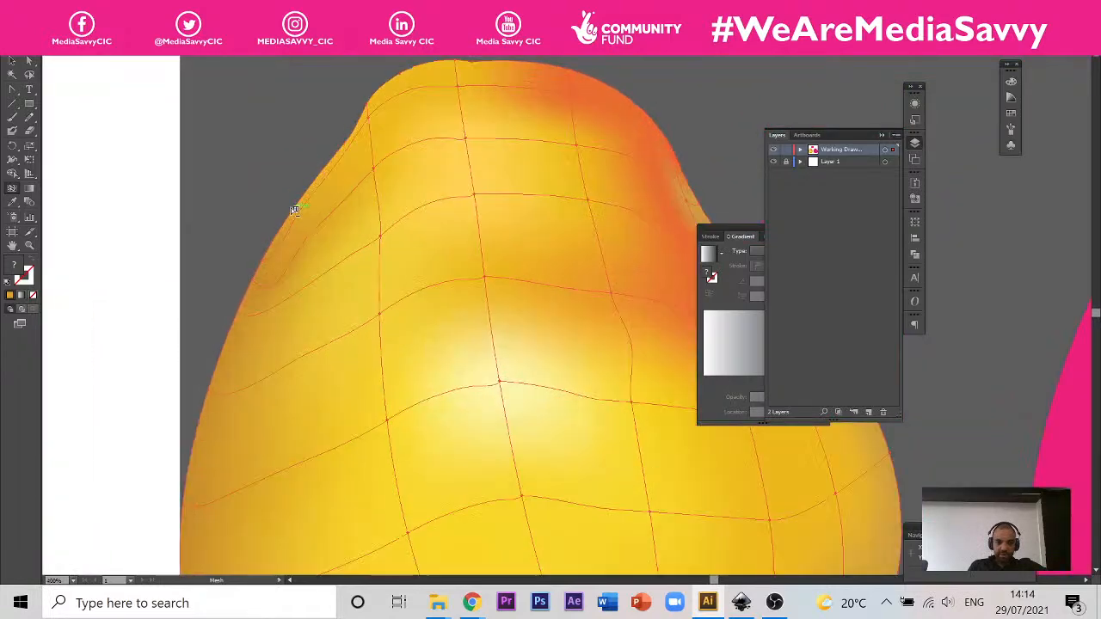
scroll(281, 252, up, 1)
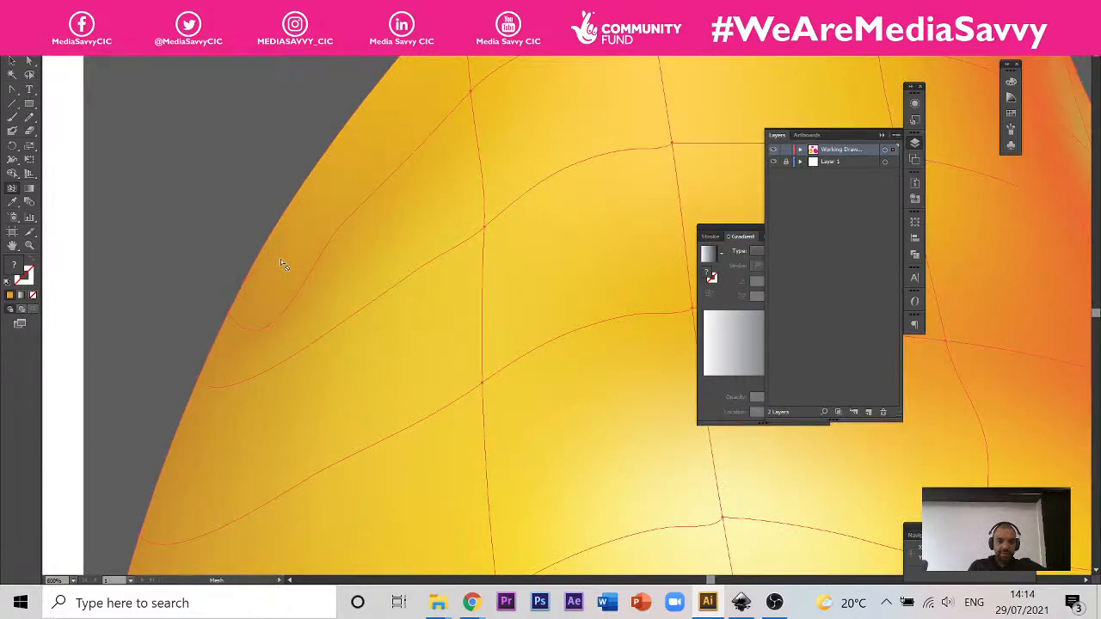
scroll(286, 257, down, 2)
scroll(276, 293, up, 1)
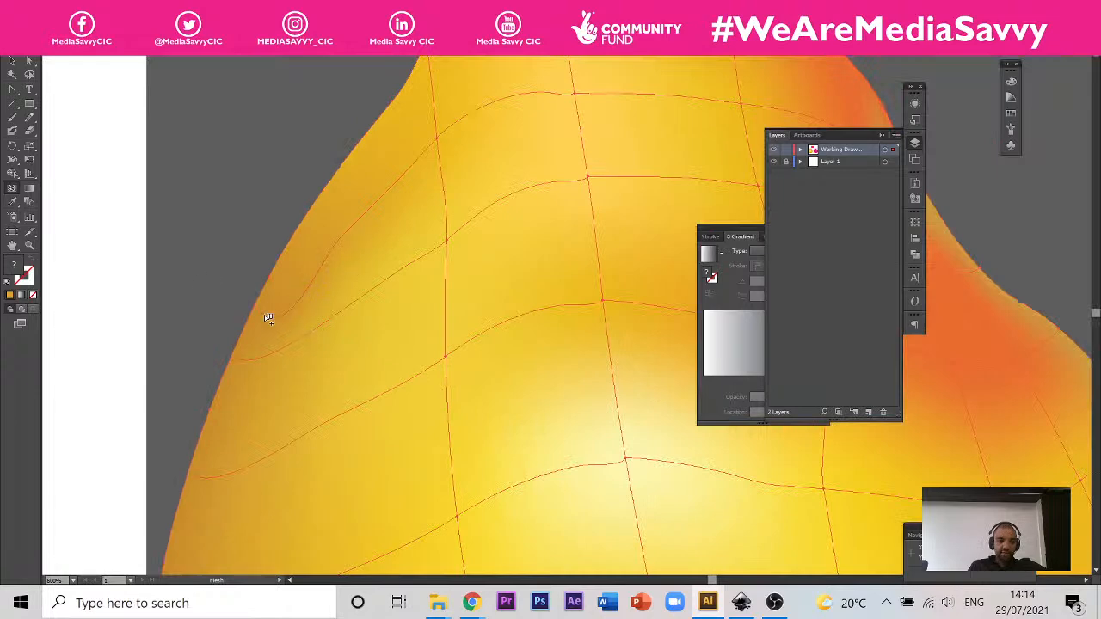
click(29, 61)
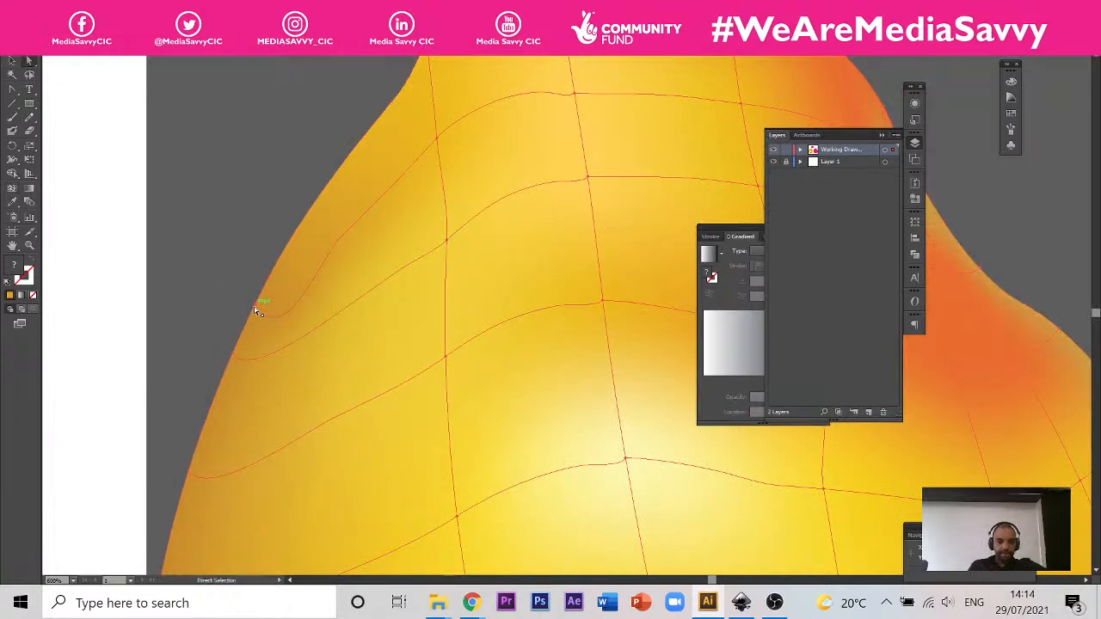
click(291, 345)
drag(283, 351, 305, 274)
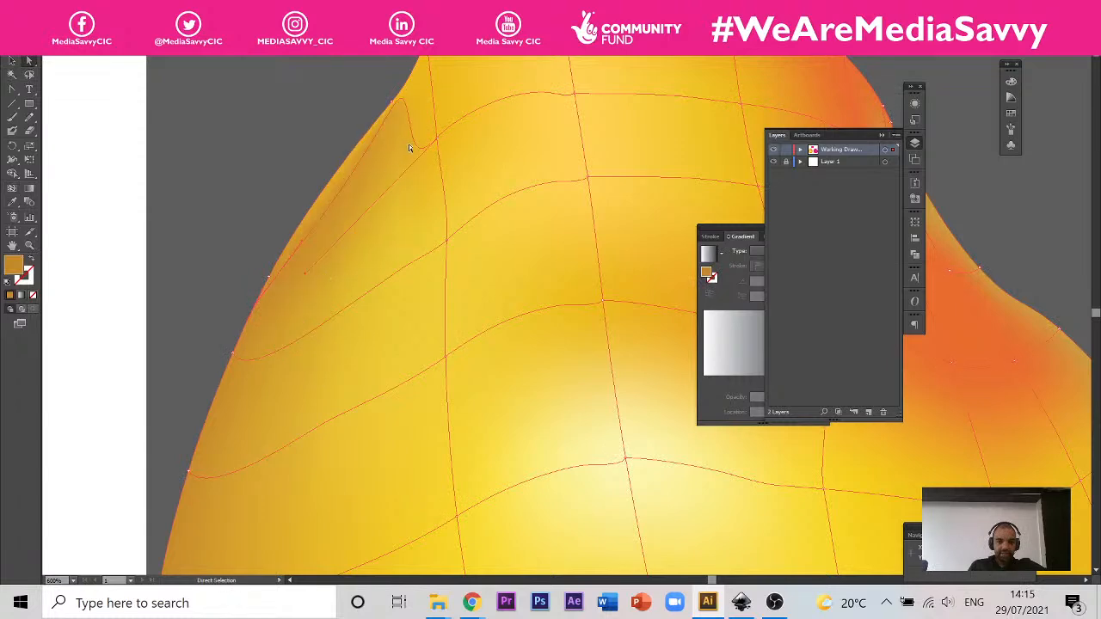
scroll(445, 191, up, 4)
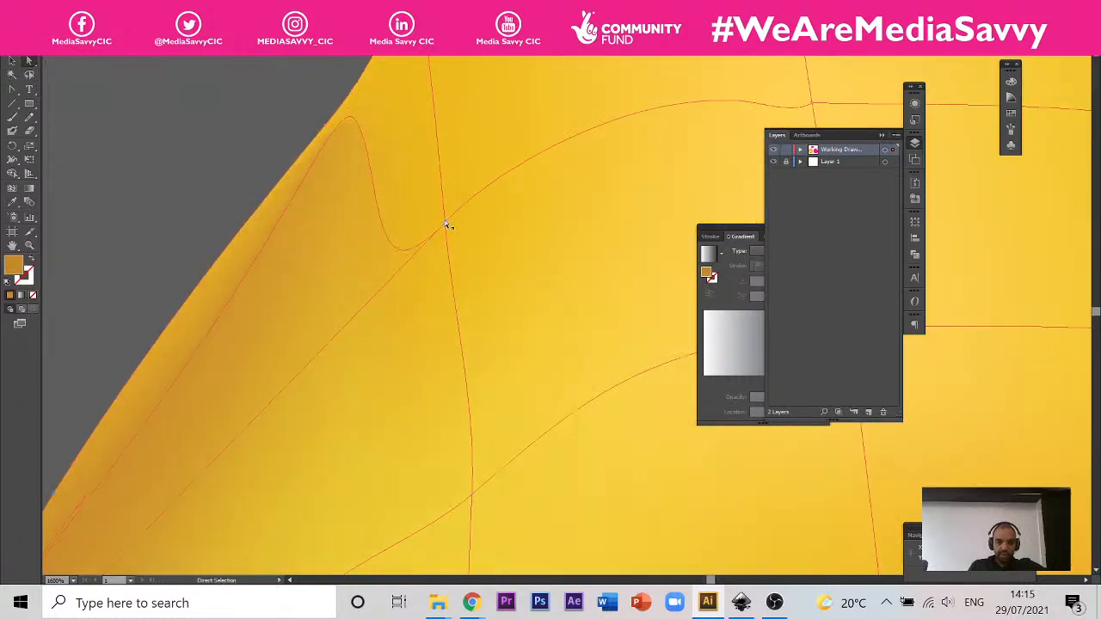
click(445, 227)
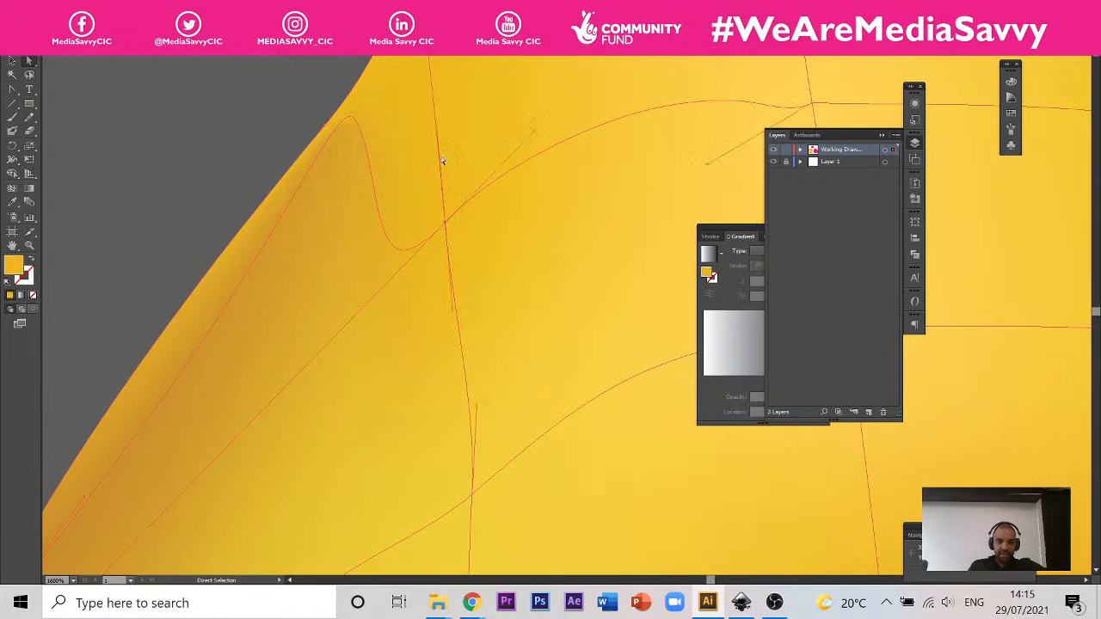
drag(435, 133, 375, 203)
key(ctrl+z)
key(ctrl+z)
Step: Swing the direction handle of the highest mesh line's left edge point upward so the line rises along the yellow pear's outline
scroll(366, 320, down, 5)
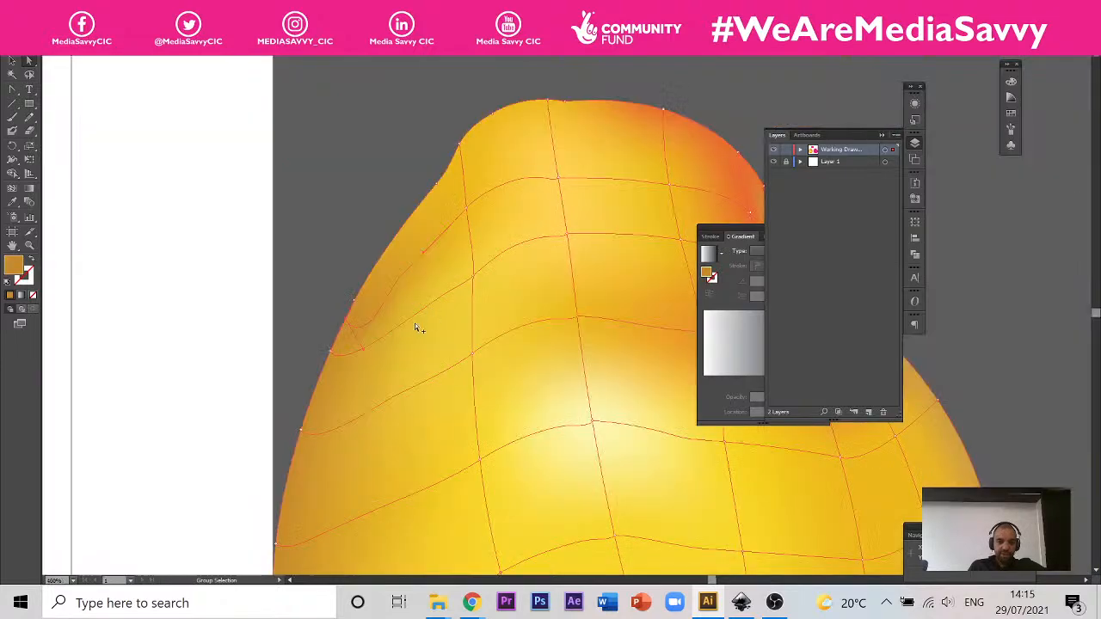
scroll(414, 322, up, 4)
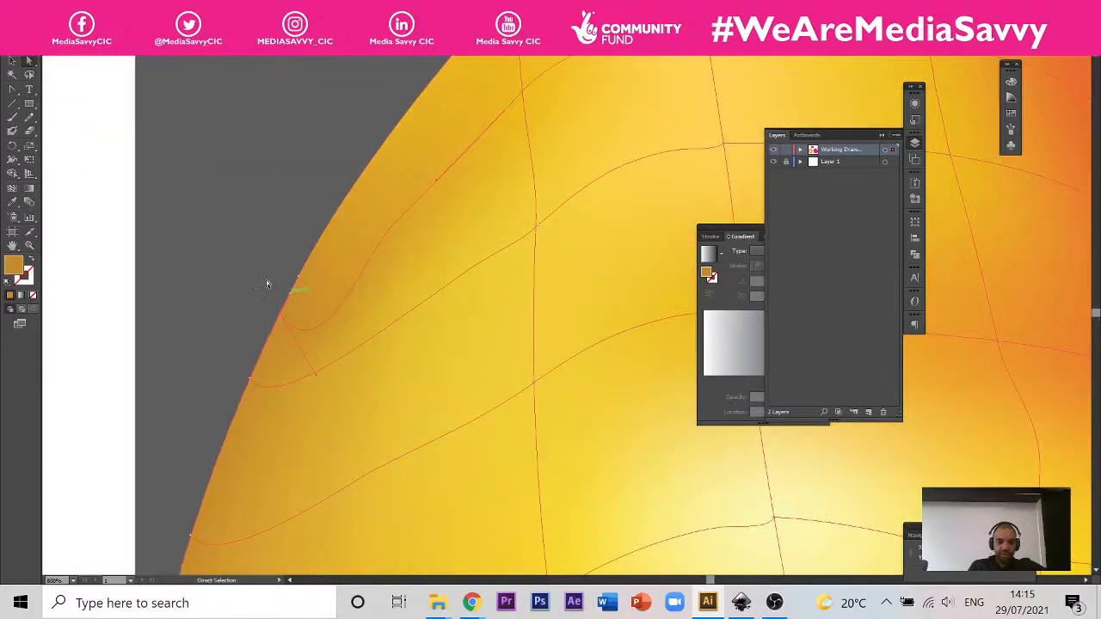
click(265, 320)
scroll(266, 320, up, 2)
click(296, 302)
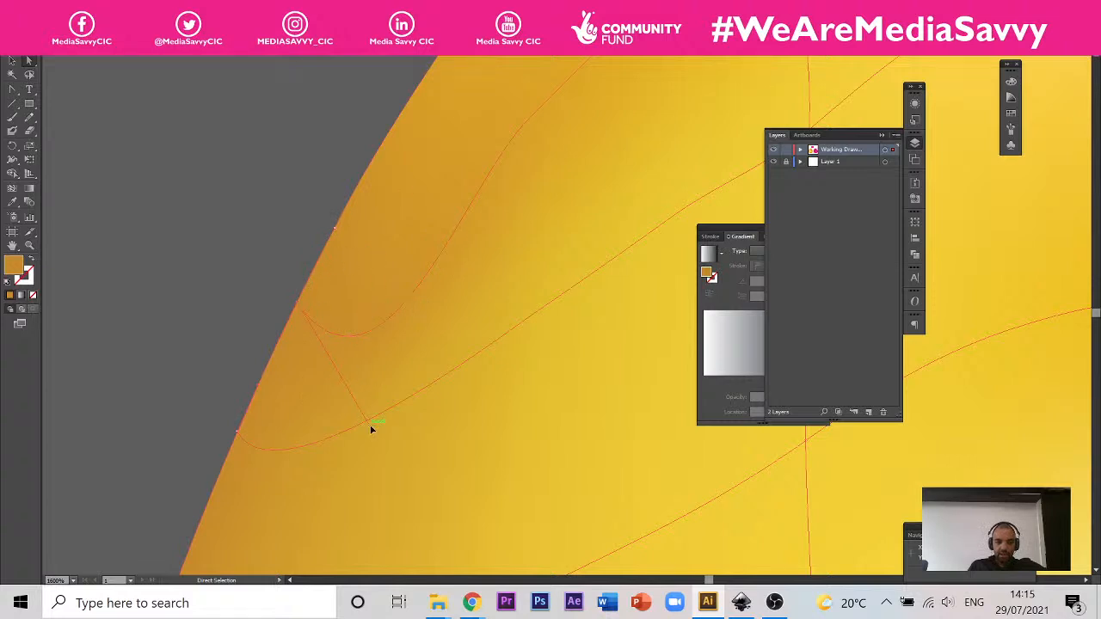
drag(372, 428, 379, 222)
scroll(373, 310, down, 4)
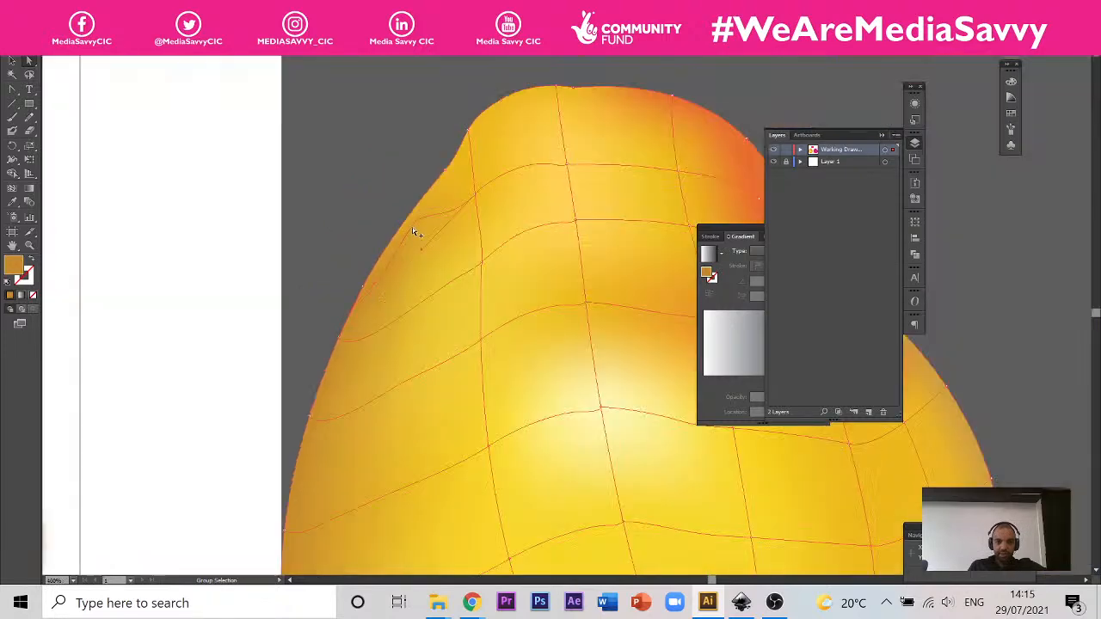
Step: Shorten the direction handles at both ends of the highest mesh line's left segment, giving it a smoother curve toward the outline
scroll(413, 230, up, 1)
scroll(410, 249, up, 1)
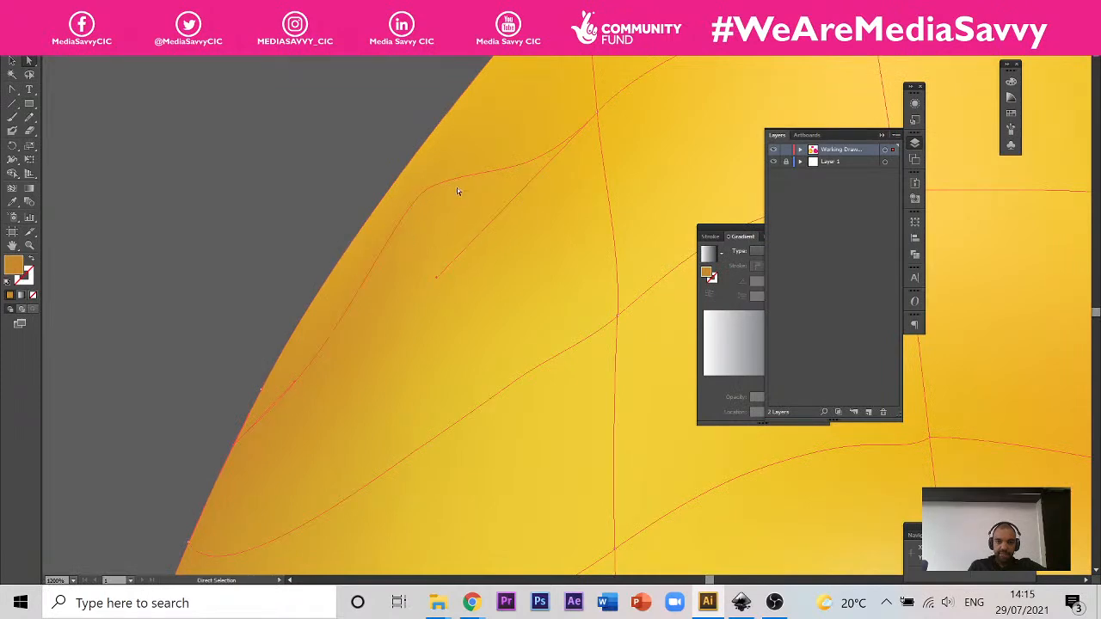
drag(437, 279, 539, 174)
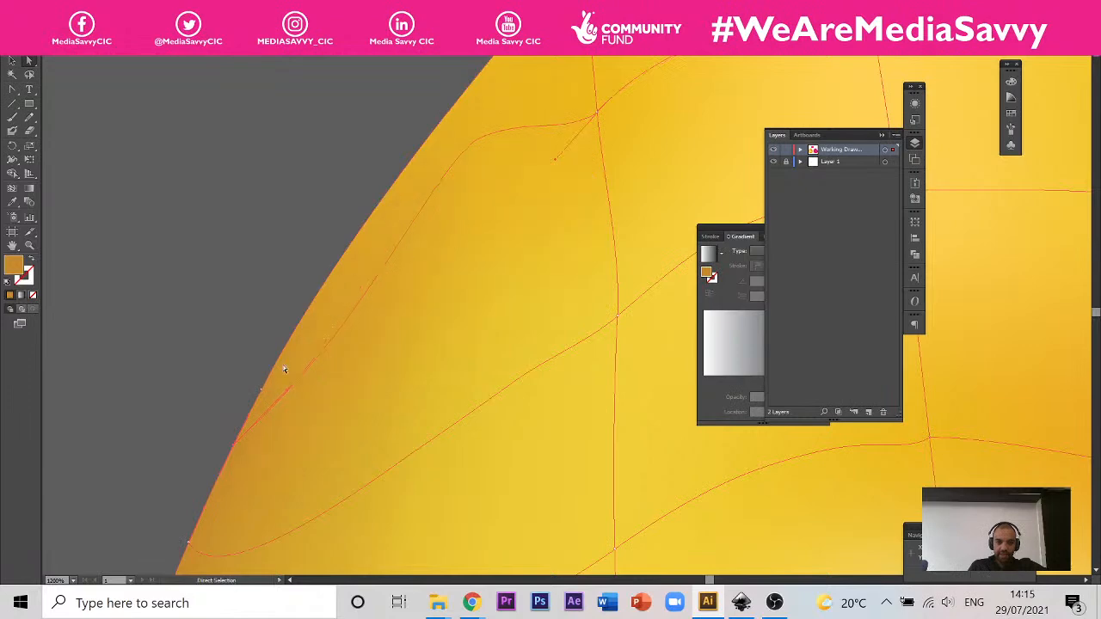
drag(291, 397, 252, 430)
mouse_move(558, 159)
mouse_down()
mouse_move(524, 157)
mouse_move(548, 163)
mouse_move(543, 174)
mouse_up()
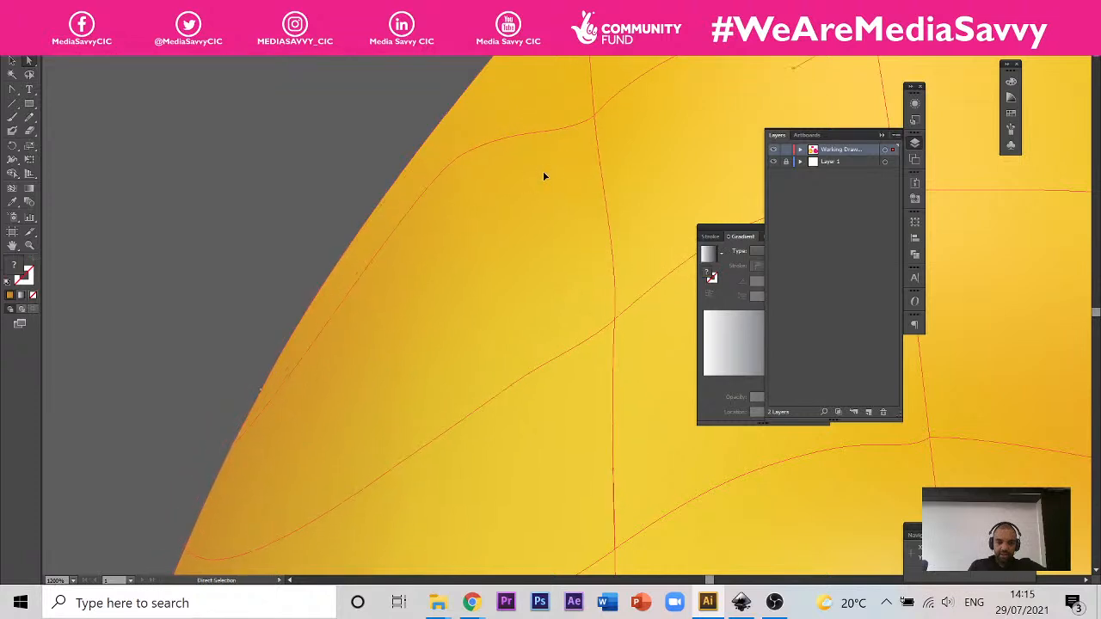
click(594, 110)
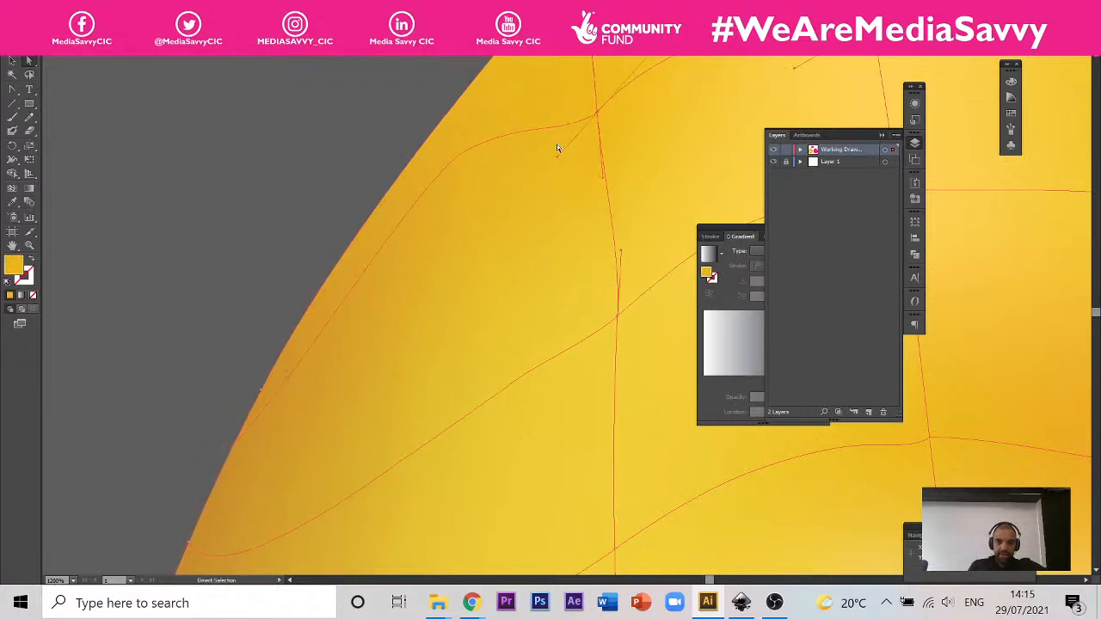
mouse_move(559, 161)
mouse_down()
mouse_move(541, 160)
mouse_move(548, 146)
mouse_up()
scroll(401, 285, down, 4)
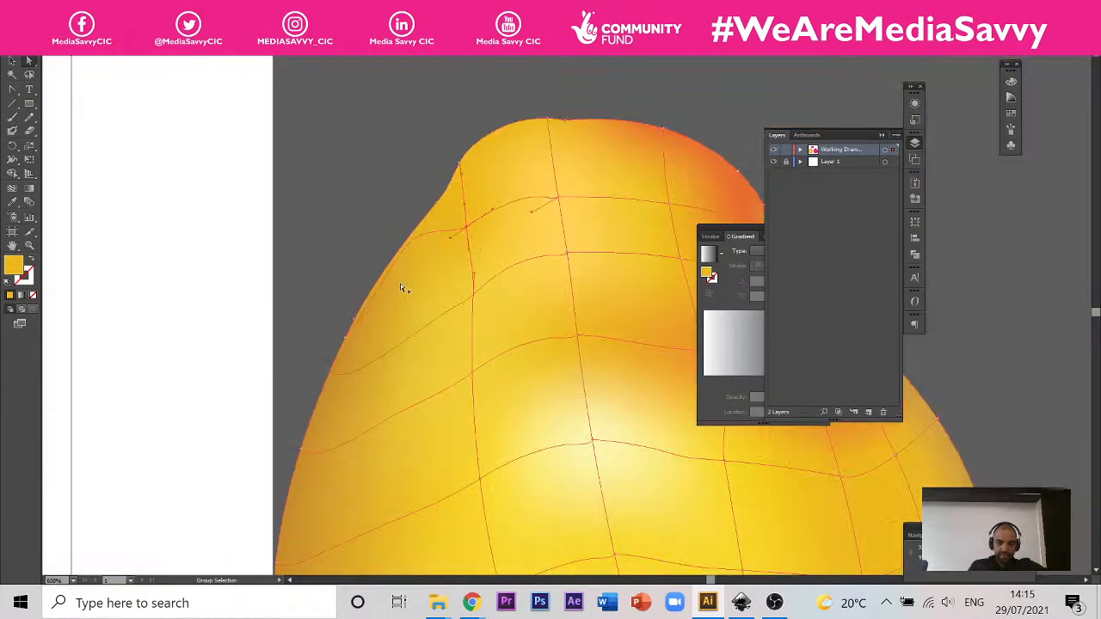
Step: Deselect the yellow pear and compare its whole mesh and shading with the pear in the photo
scroll(432, 490, down, 3)
scroll(422, 431, up, 4)
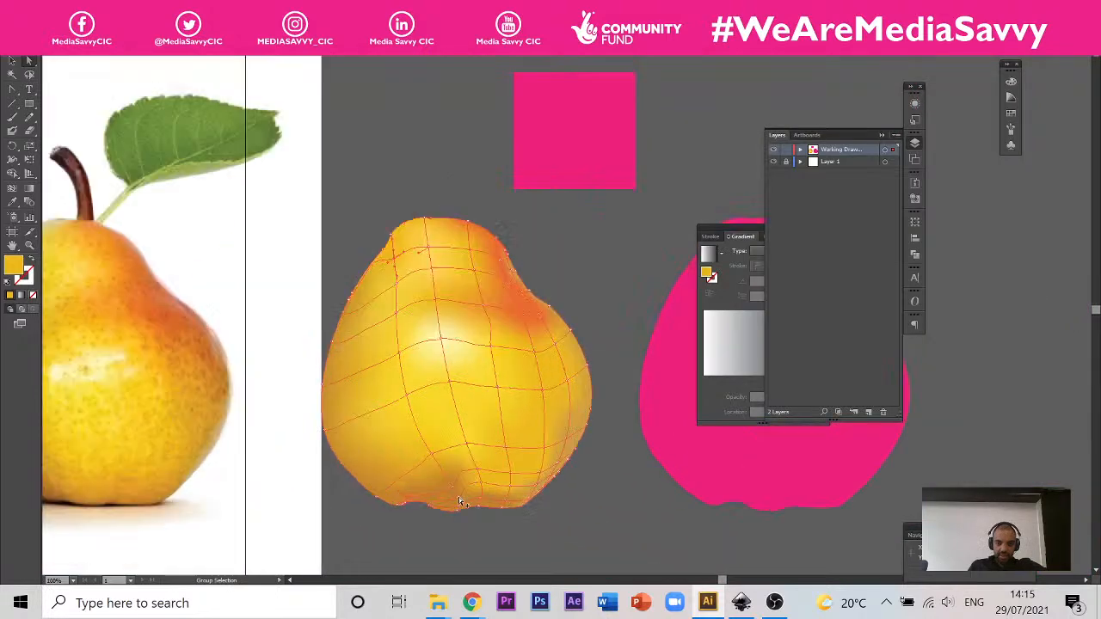
scroll(522, 295, up, 1)
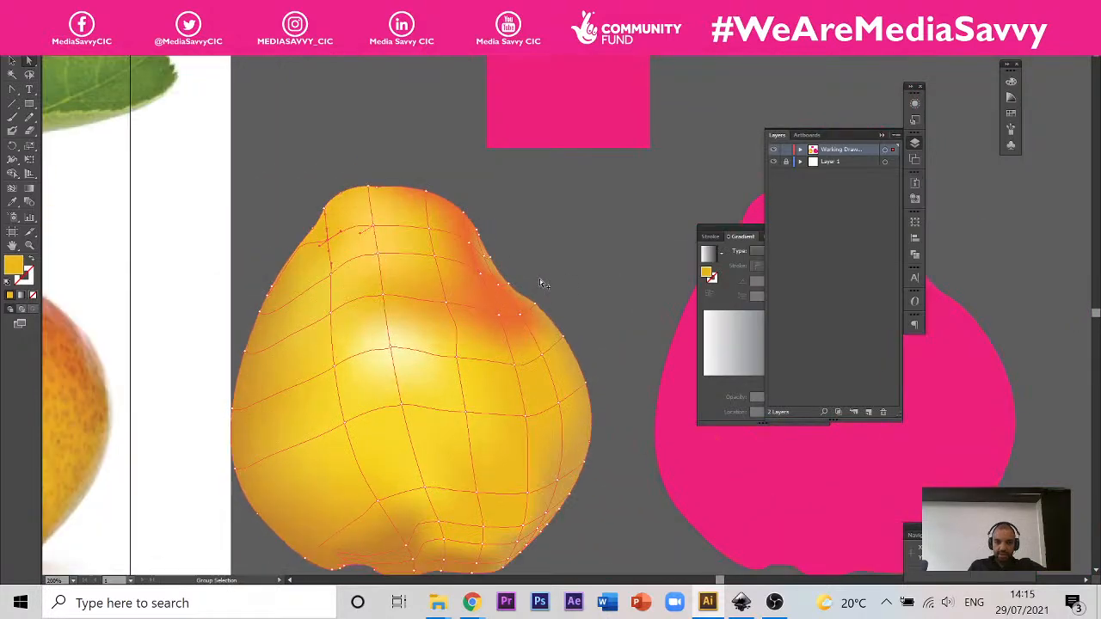
scroll(539, 278, down, 1)
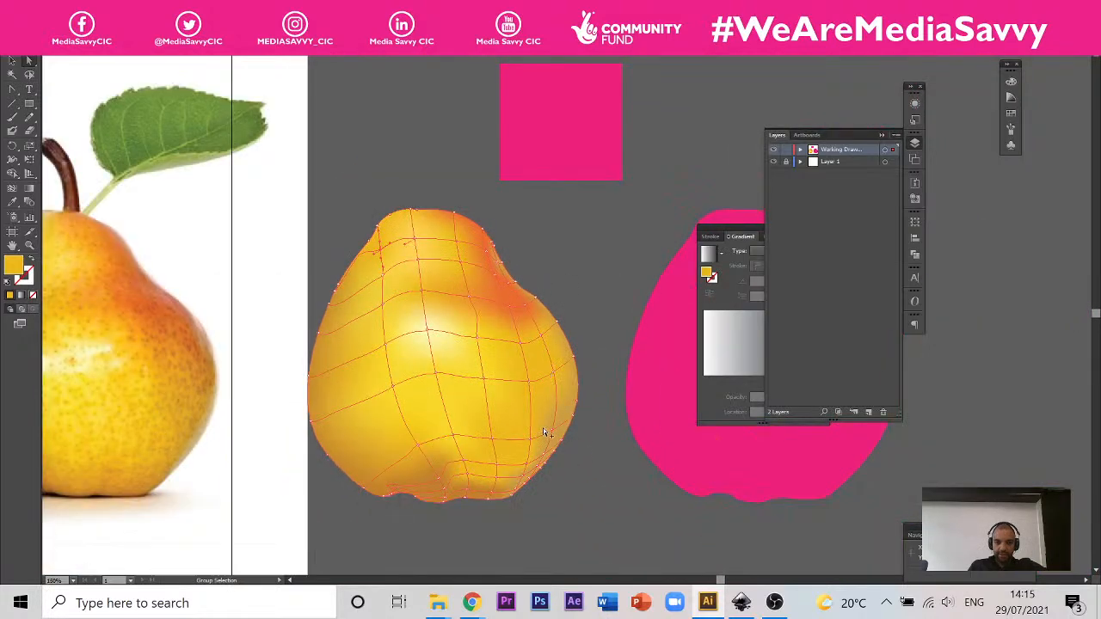
click(444, 179)
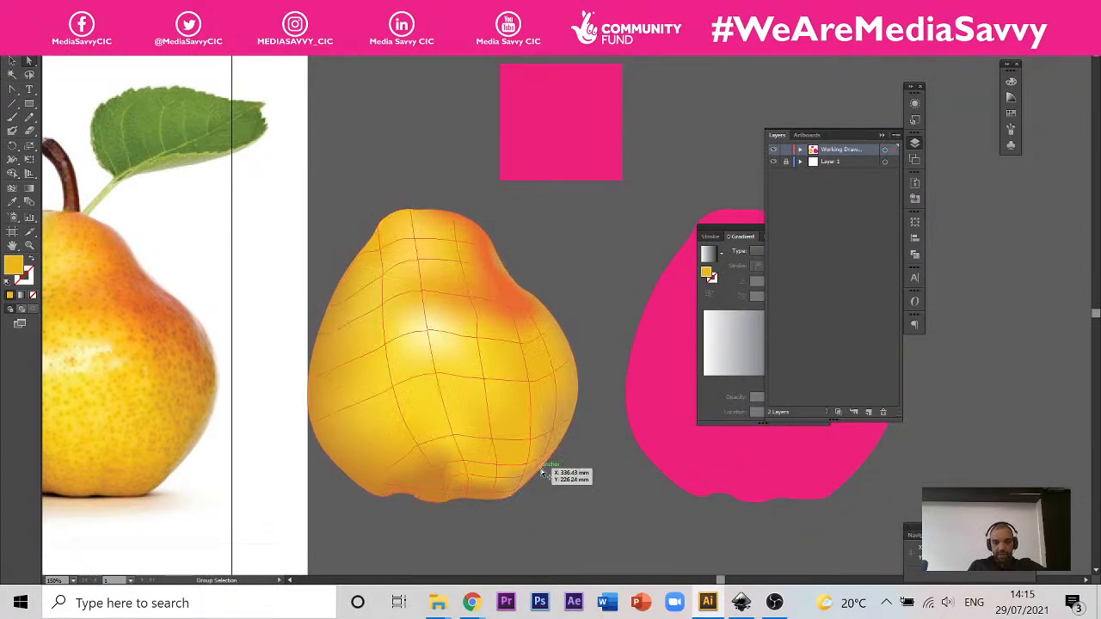
scroll(542, 469, up, 1)
scroll(587, 438, down, 1)
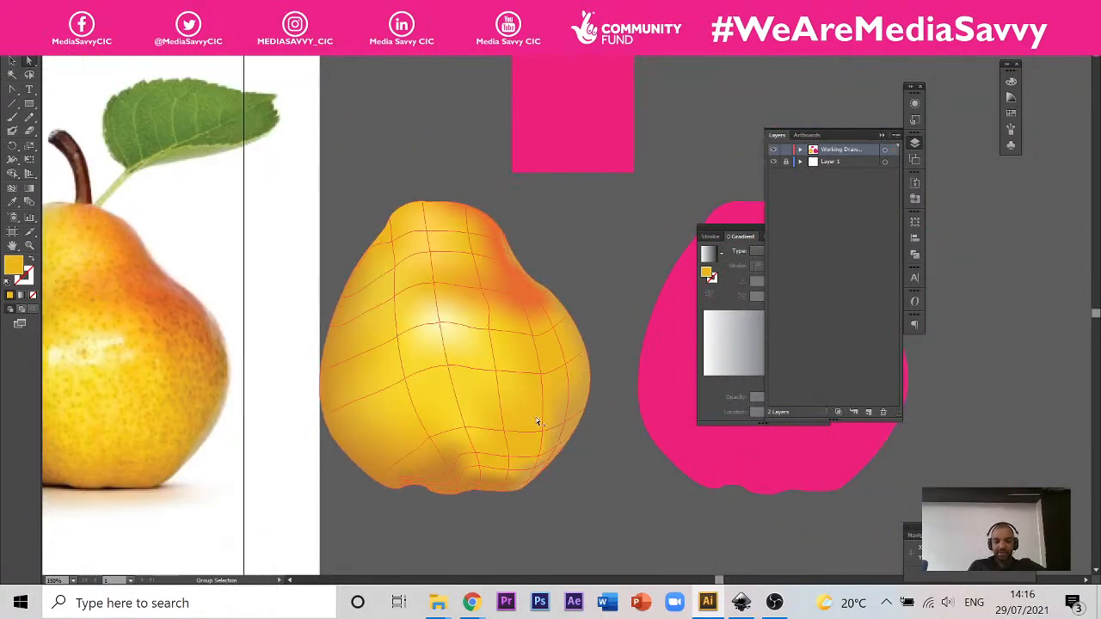
scroll(534, 421, up, 1)
scroll(574, 424, down, 1)
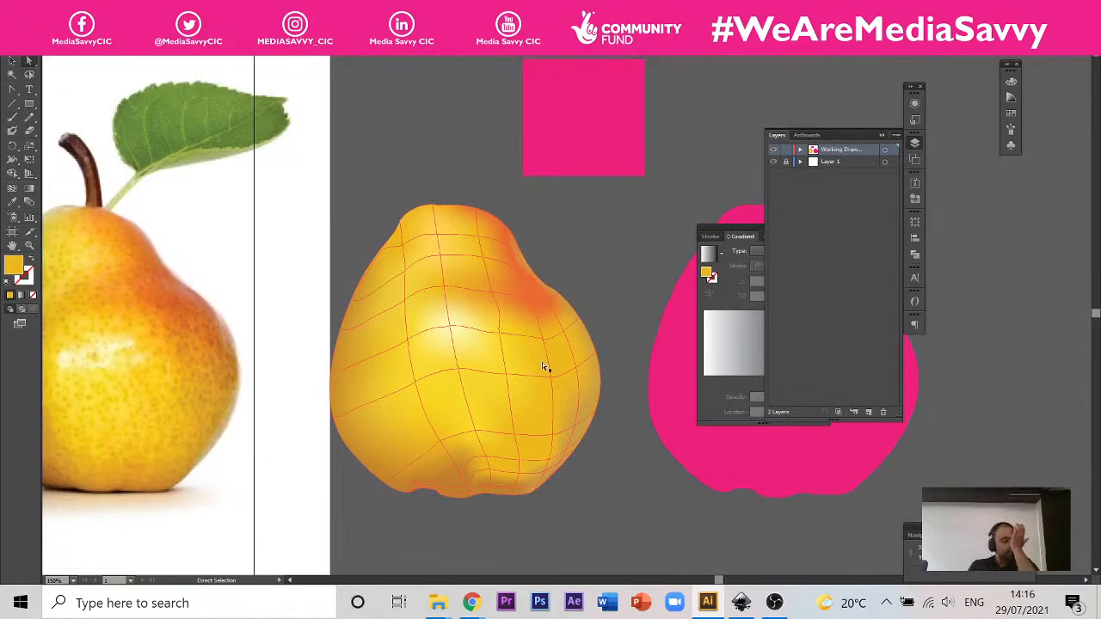
click(12, 61)
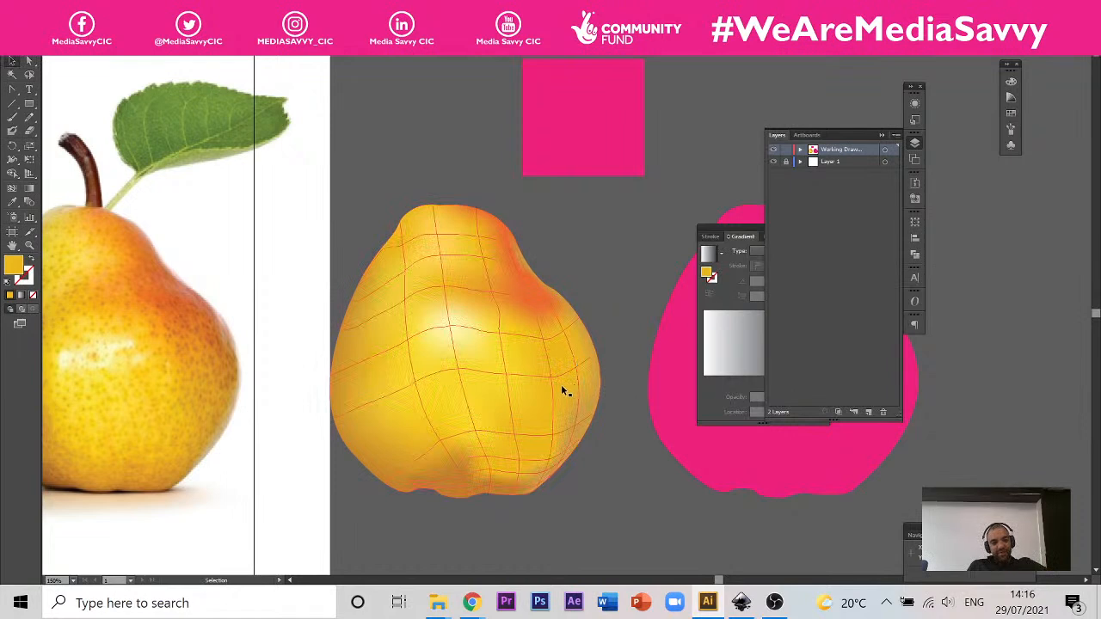
scroll(561, 385, up, 1)
scroll(594, 394, down, 1)
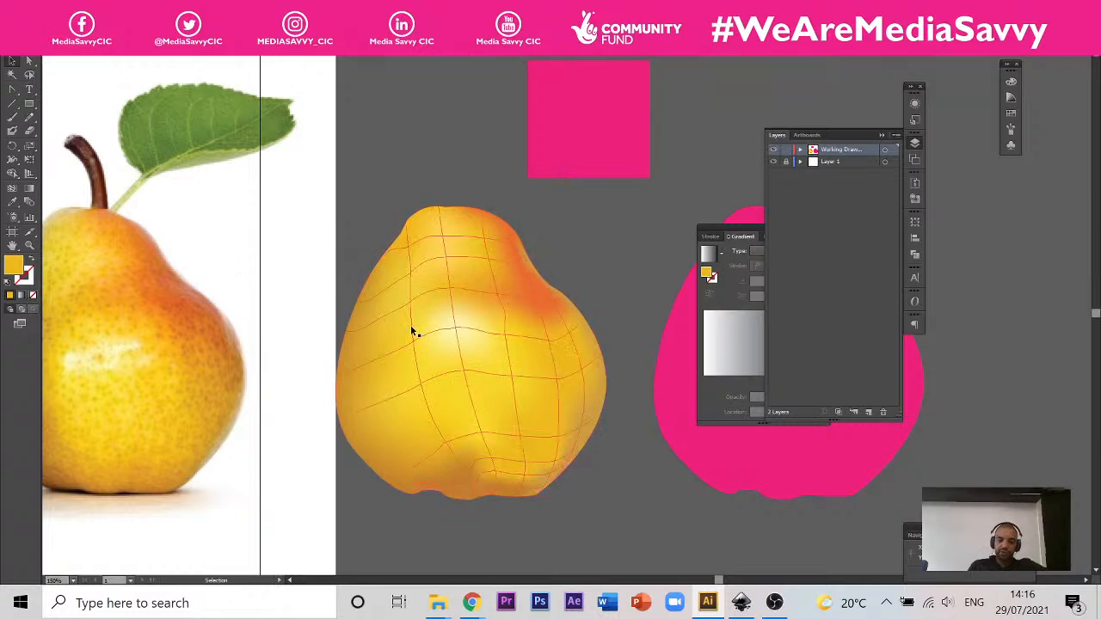
drag(425, 366, 496, 363)
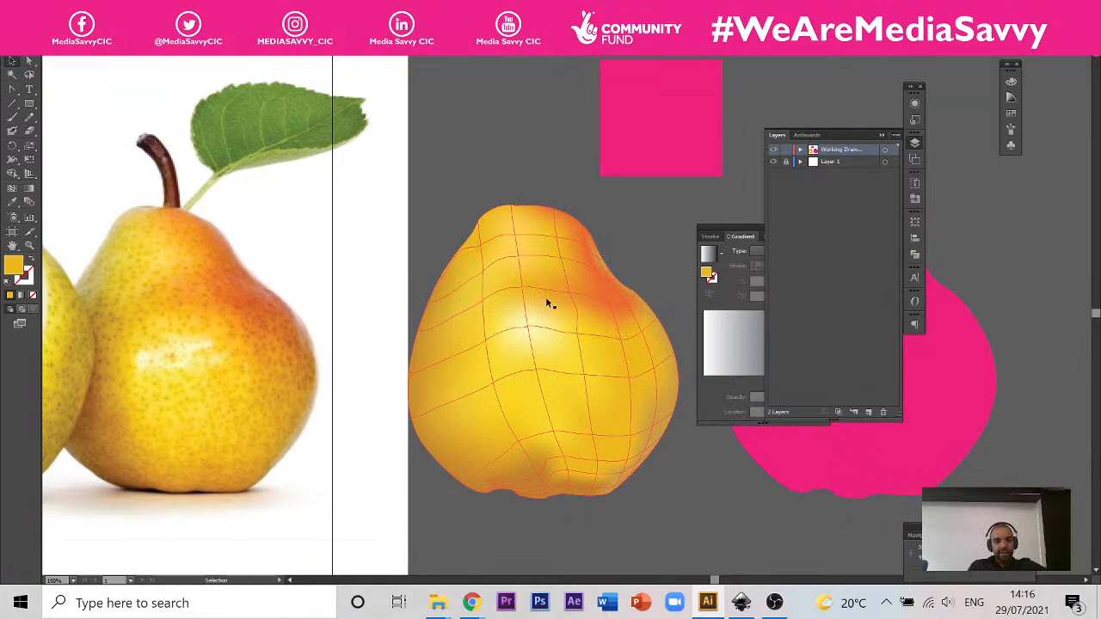
Step: Try to place the yellow pear in the empty area below its current position, then undo the placement
click(555, 274)
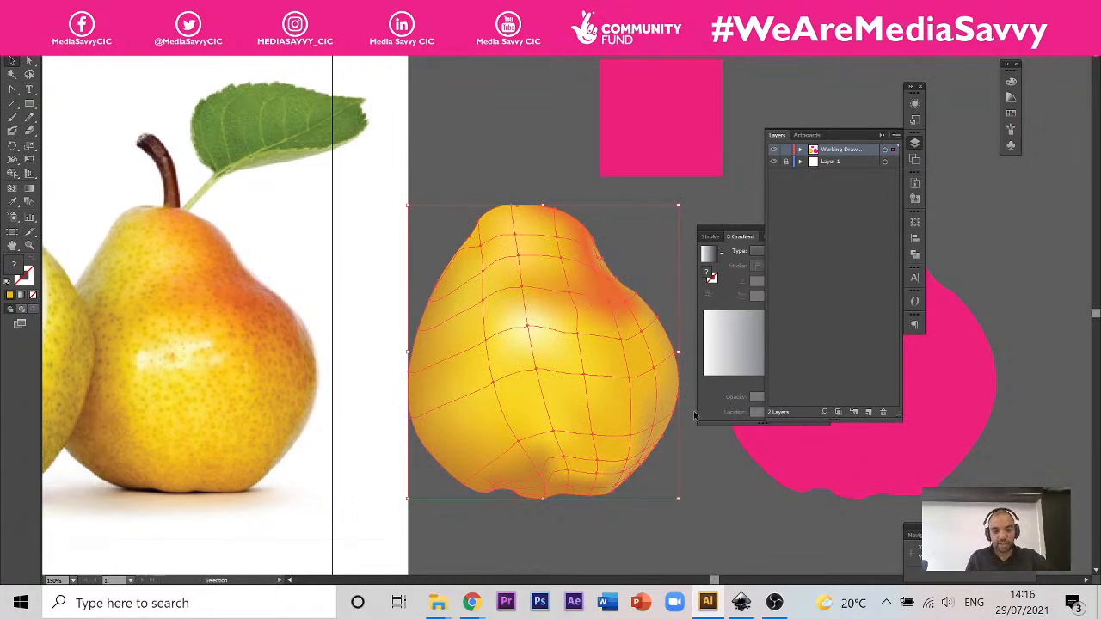
scroll(438, 179, down, 2)
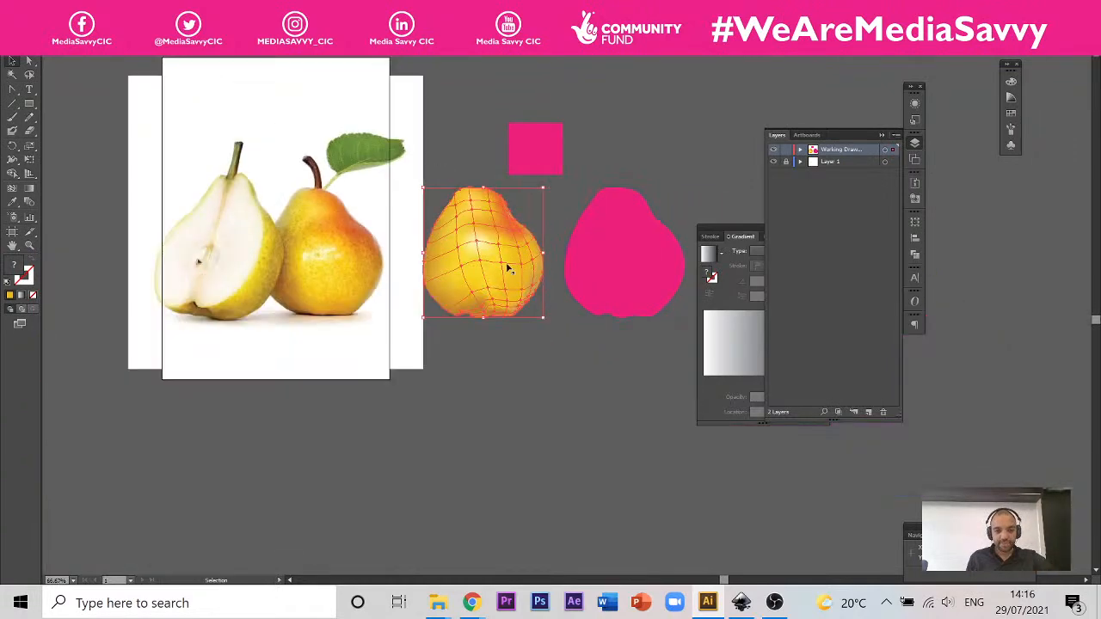
drag(491, 249, 479, 457)
key(ctrl+z)
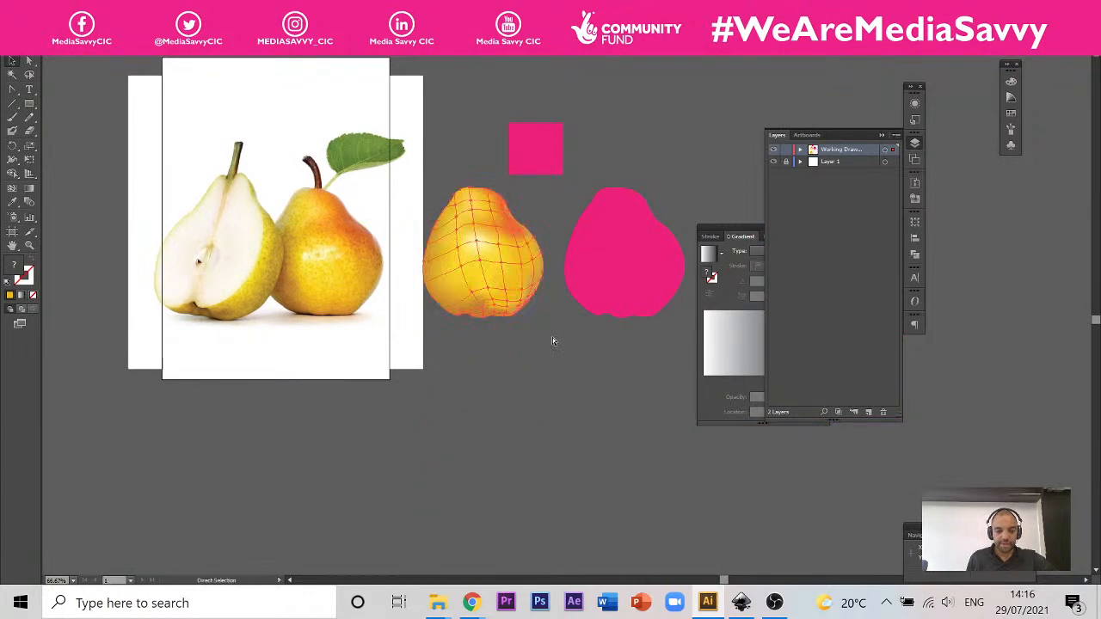
click(556, 331)
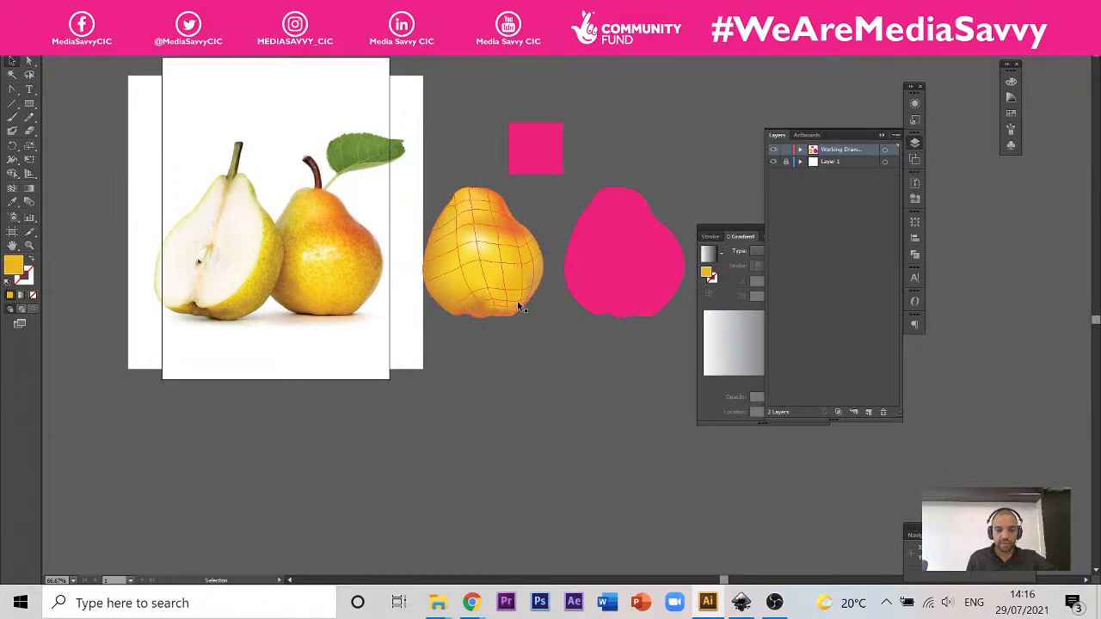
Step: Duplicate the yellow mesh pear into the empty canvas directly below the original and deselect the copy
scroll(499, 276, up, 1)
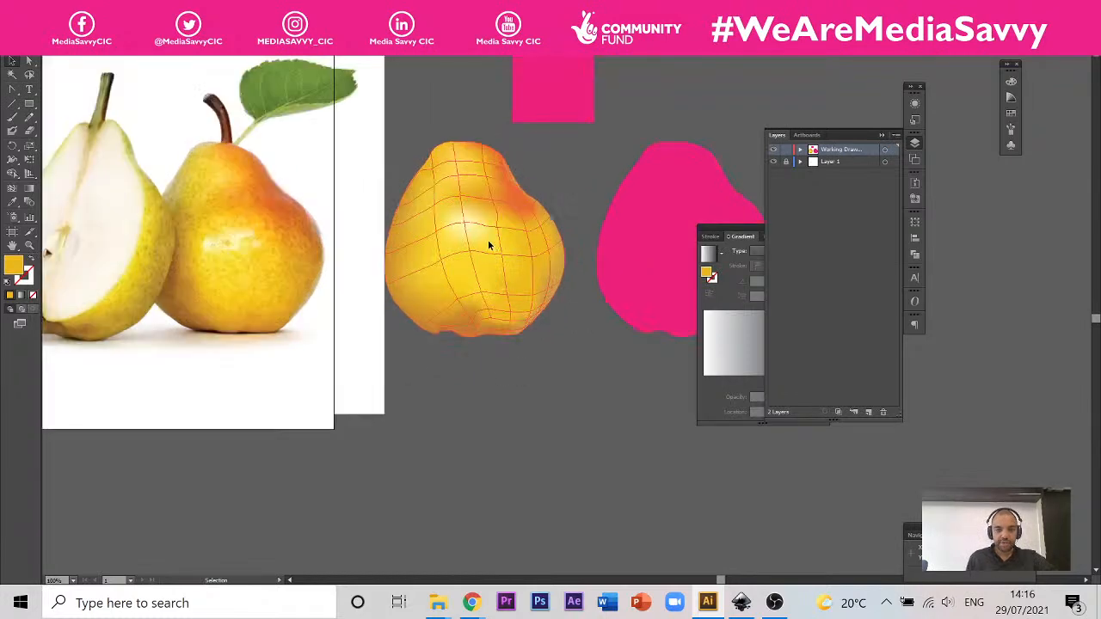
click(489, 244)
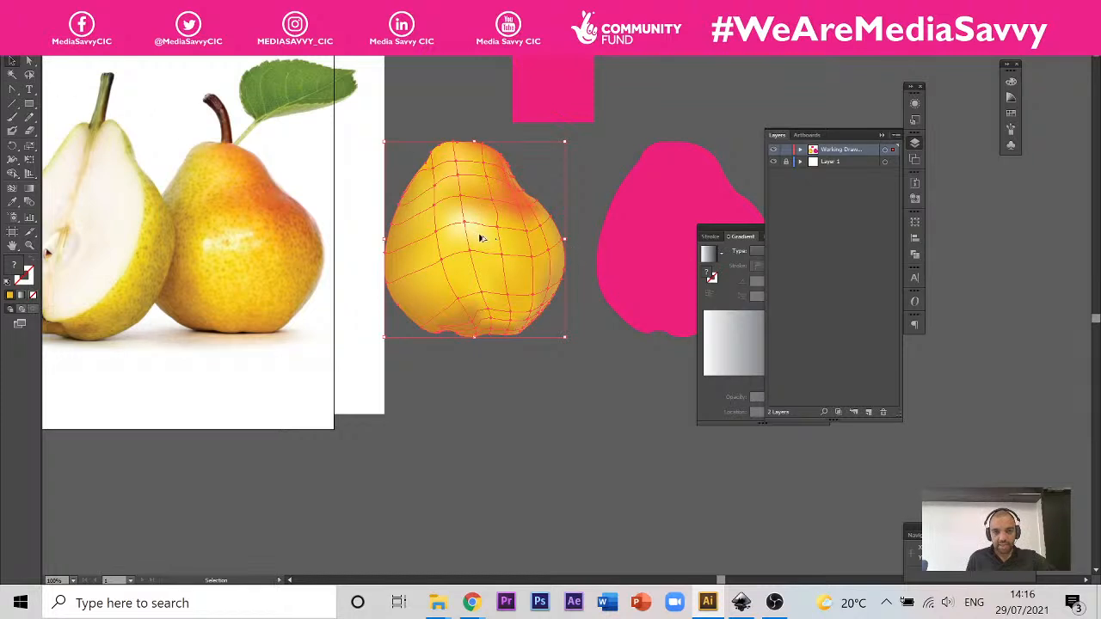
drag(480, 239, 493, 538)
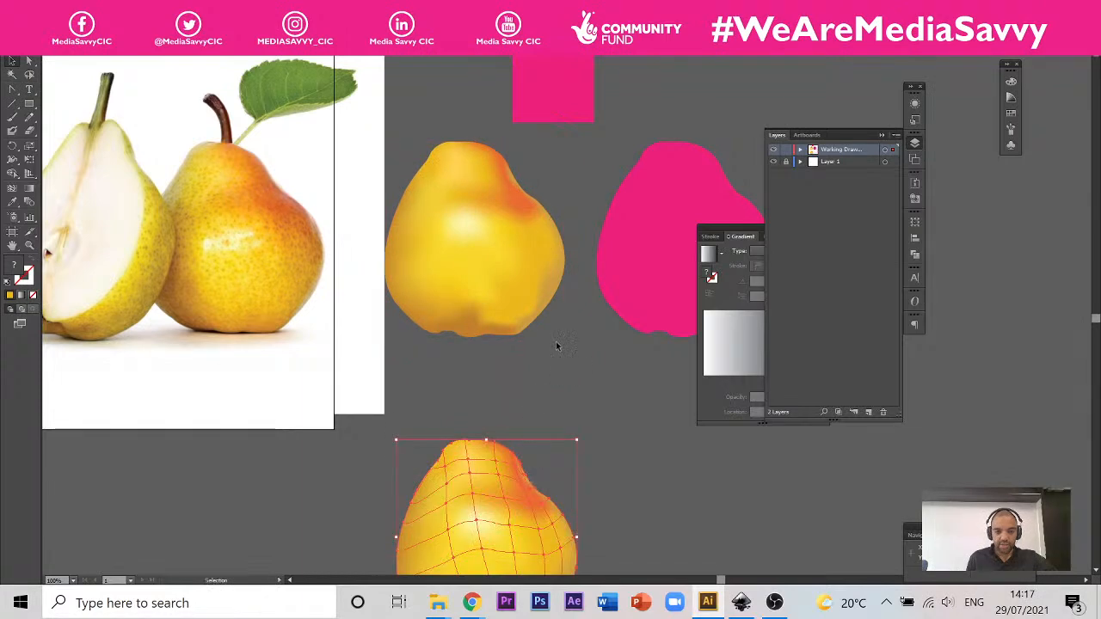
key(ctrl+shift+a)
Step: Select the original yellow pear above the copy and collapse the Layers panel to uncover the canvas
click(485, 215)
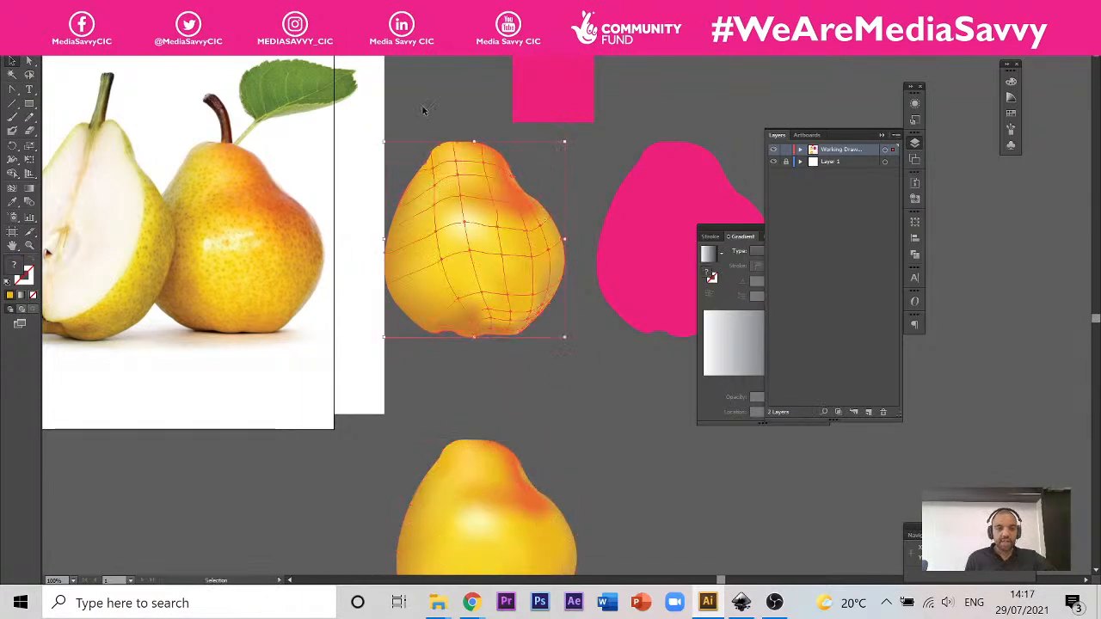
scroll(406, 106, up, 1)
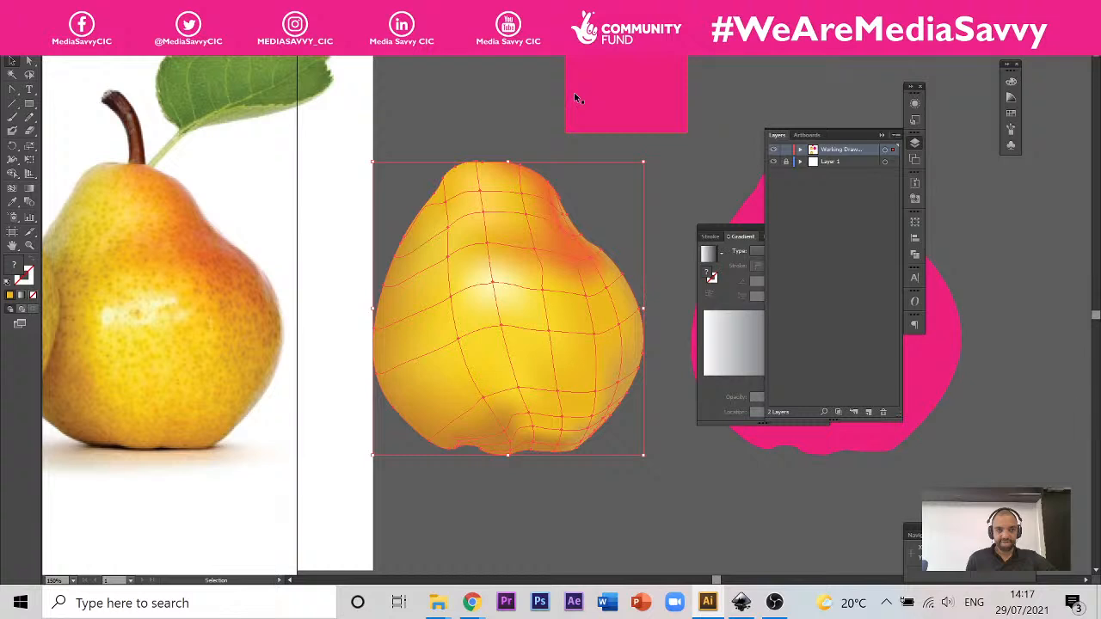
click(882, 136)
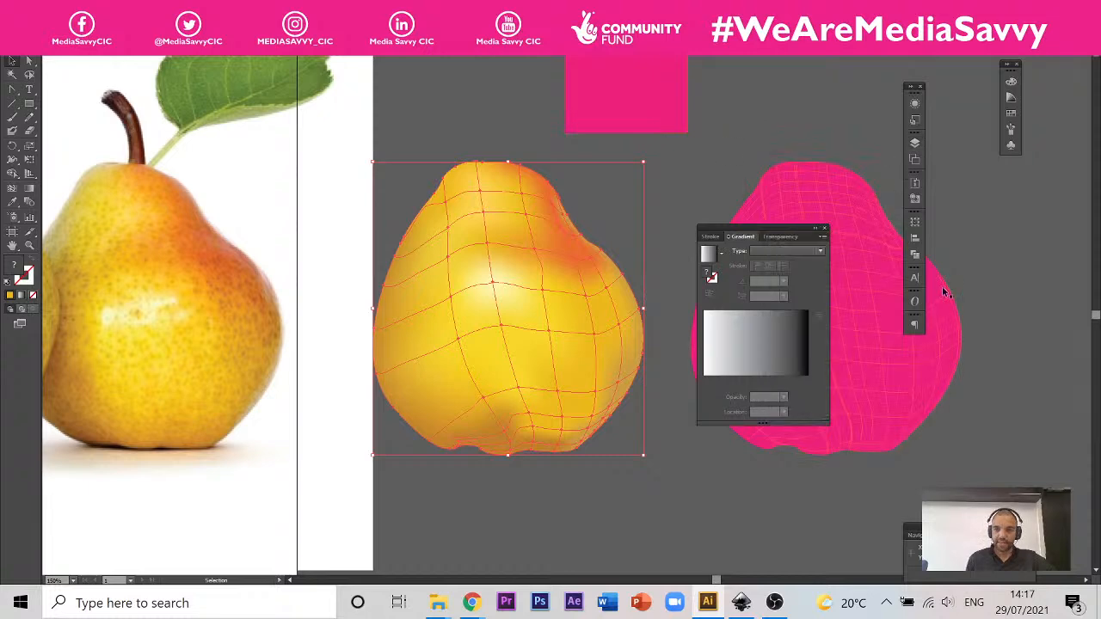
Step: Show the yellow pear's appearance attributes, browse the effects available for it and try the Grain texture, cancelling it
click(916, 103)
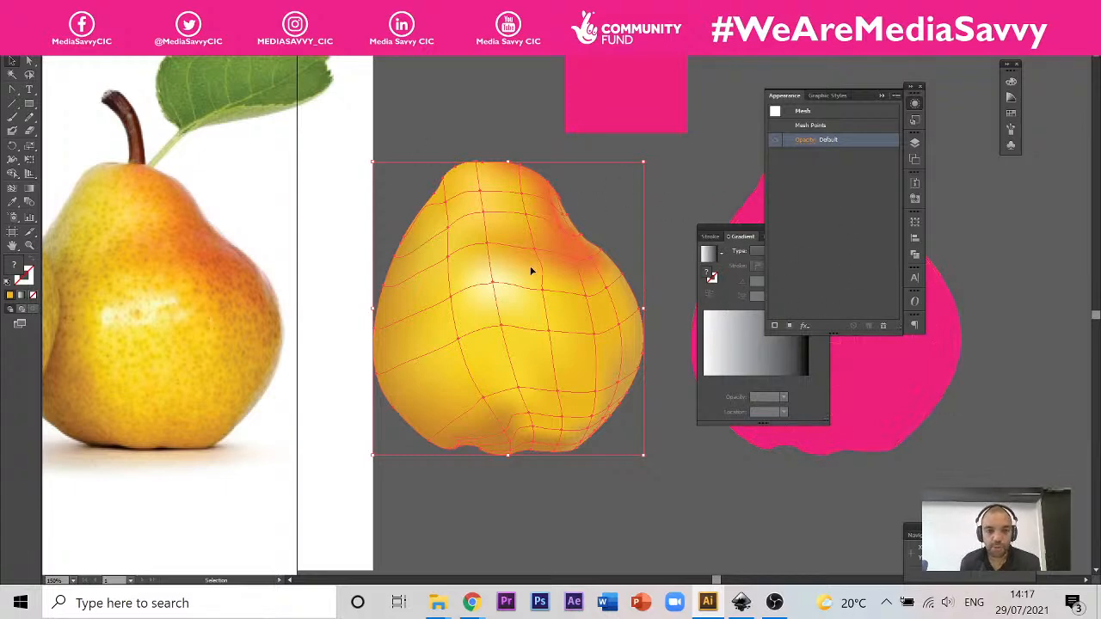
click(805, 329)
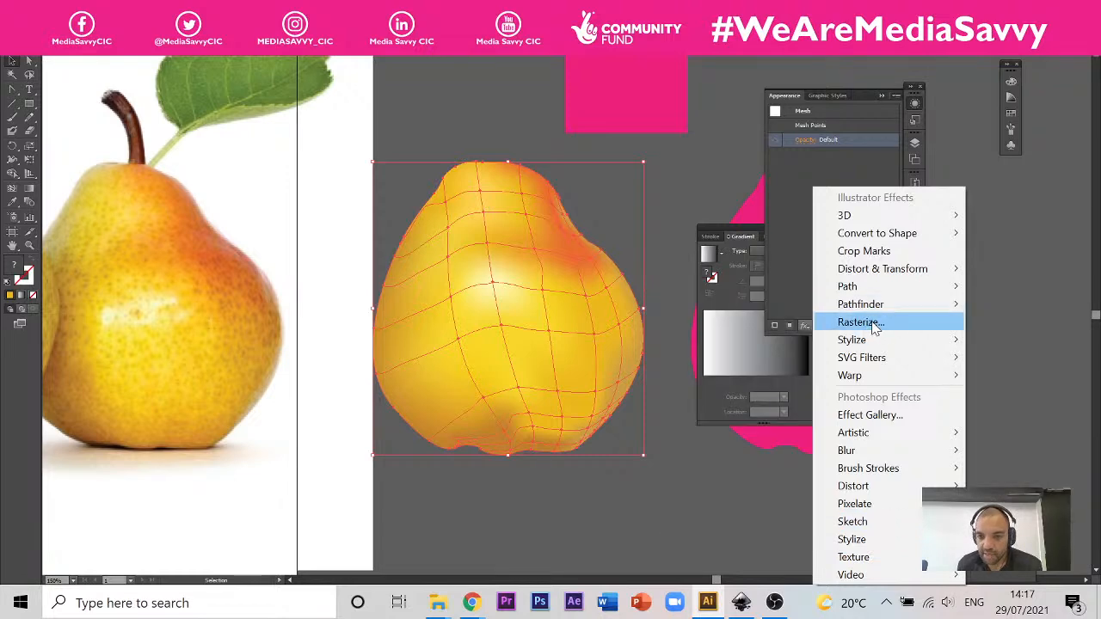
mouse_move(877, 341)
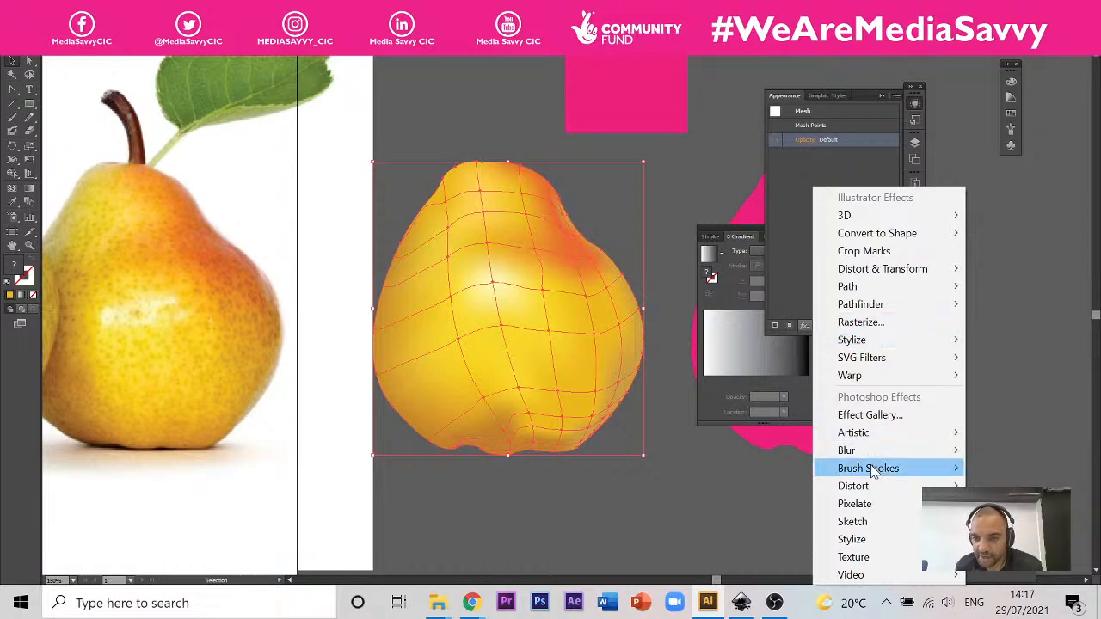
mouse_move(909, 368)
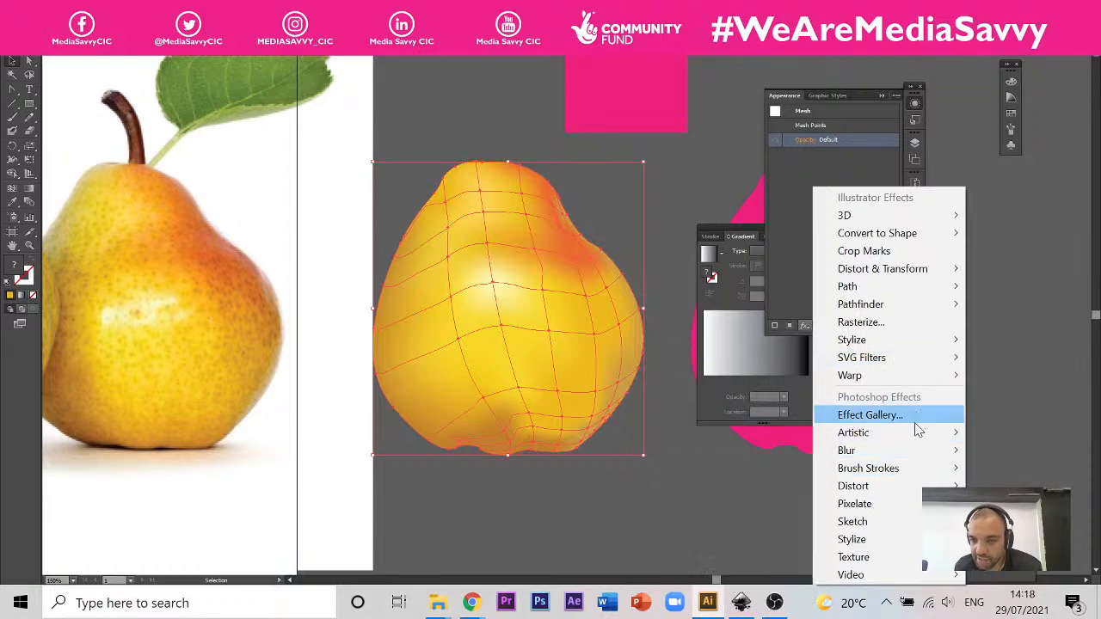
mouse_move(916, 439)
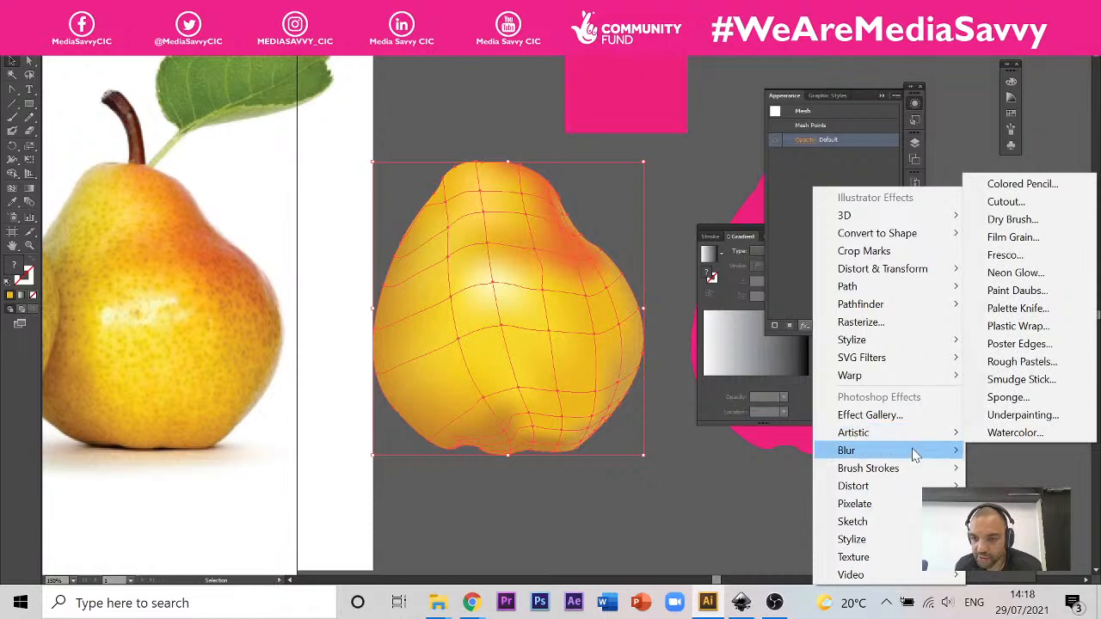
mouse_move(909, 468)
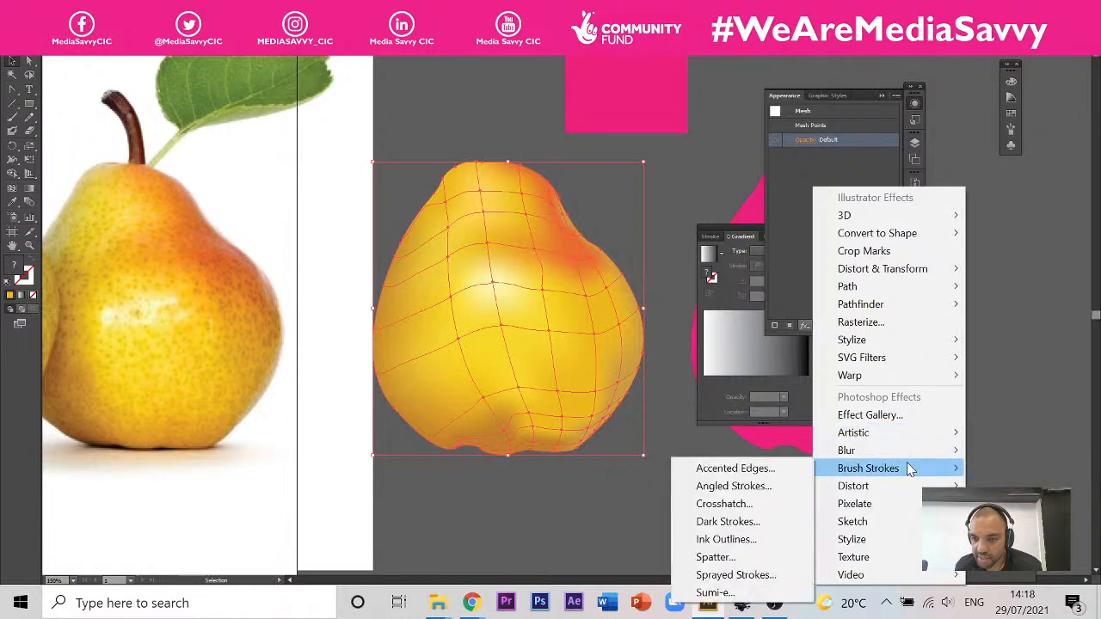
mouse_move(905, 488)
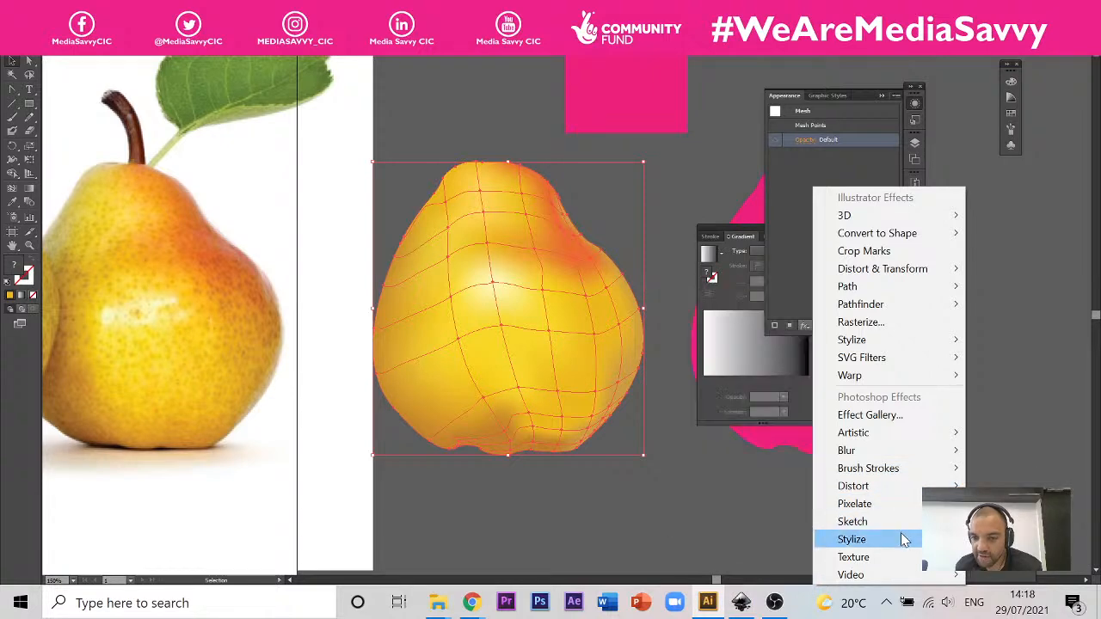
mouse_move(902, 559)
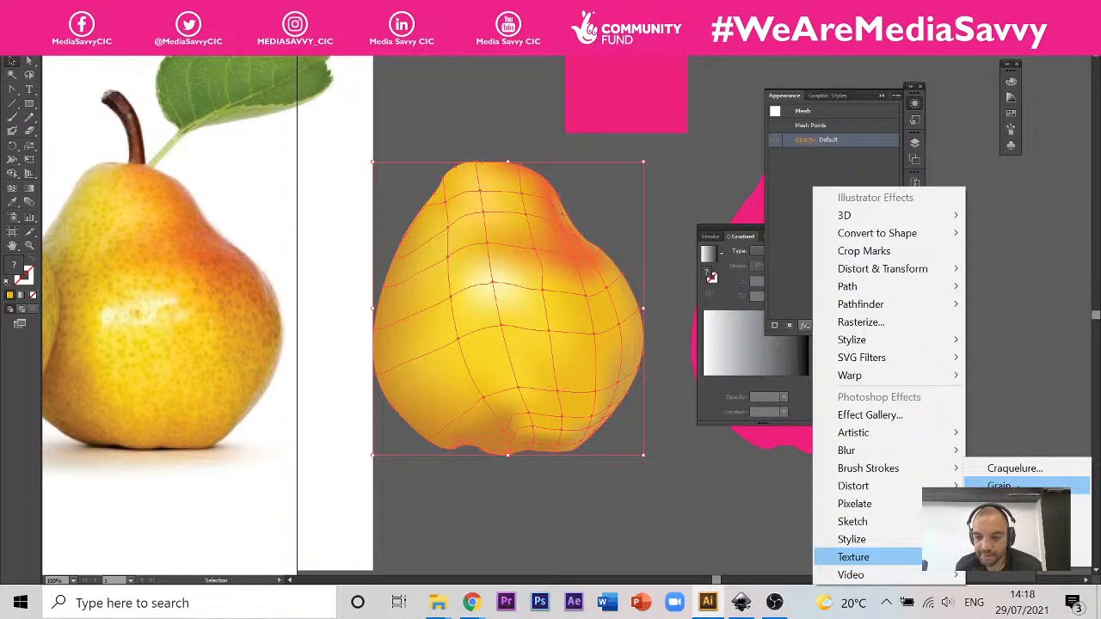
click(1017, 488)
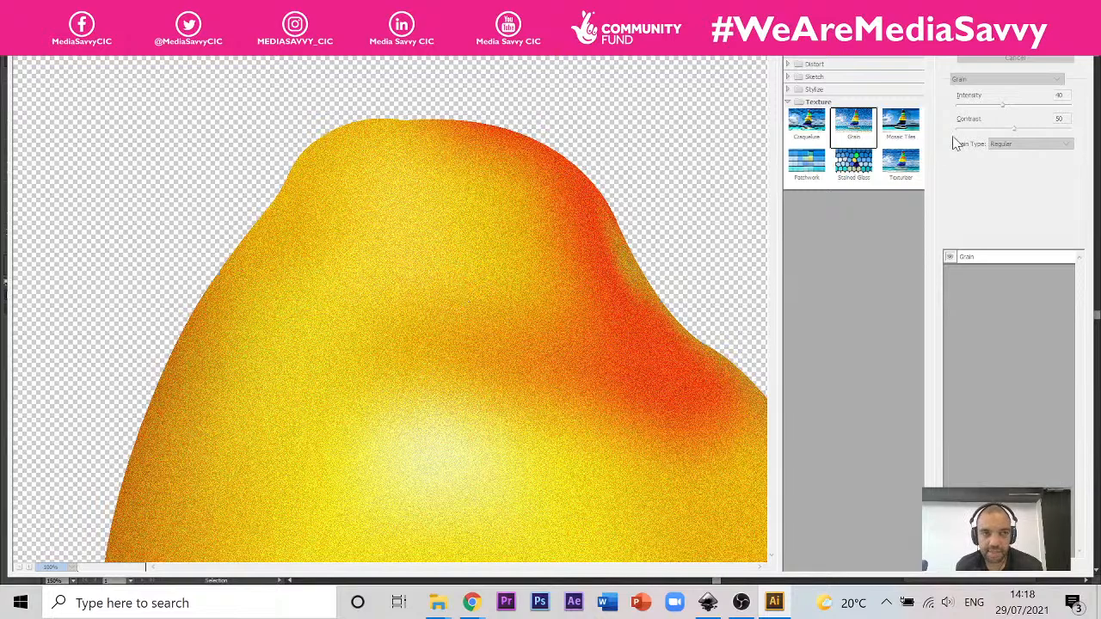
click(1025, 60)
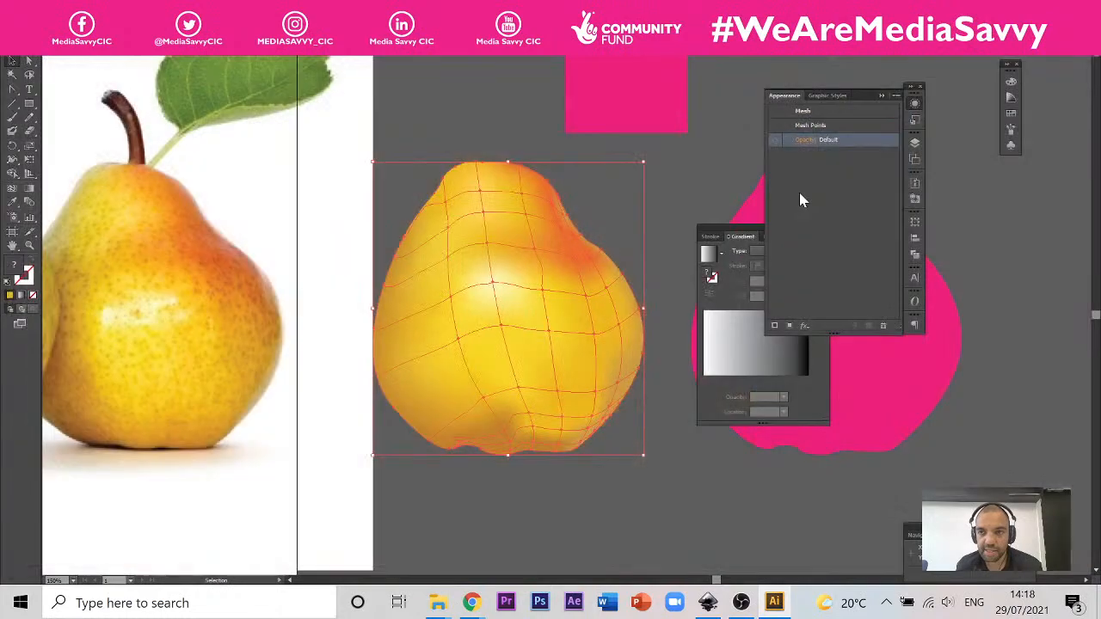
Step: Reselect the yellow pear and try a Grain texture effect on it with intensity 43 and contrast 70
click(695, 156)
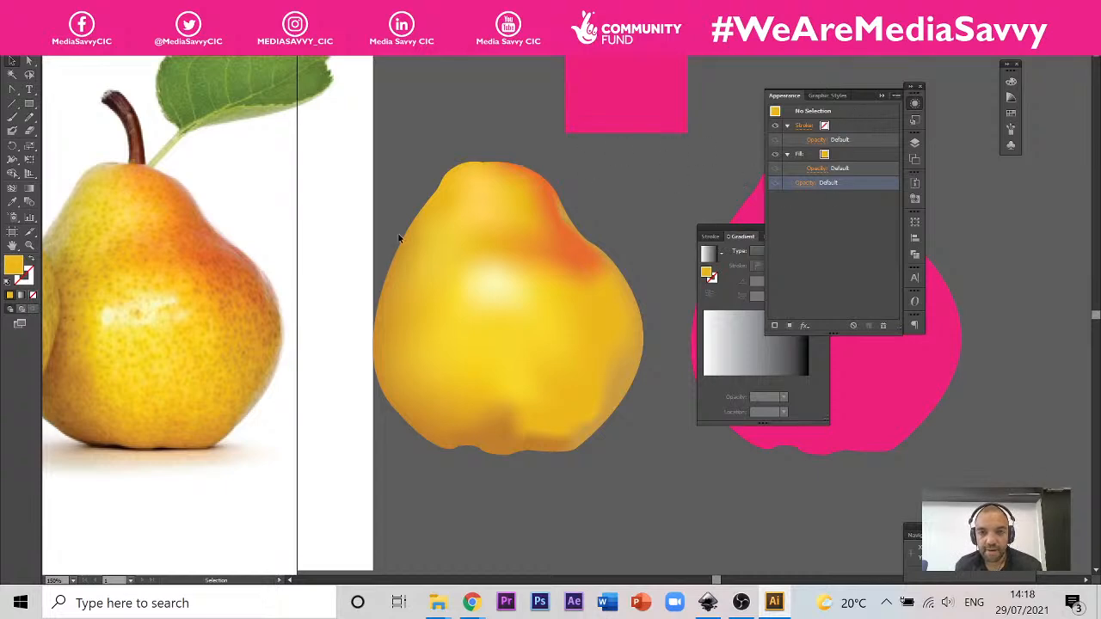
click(463, 289)
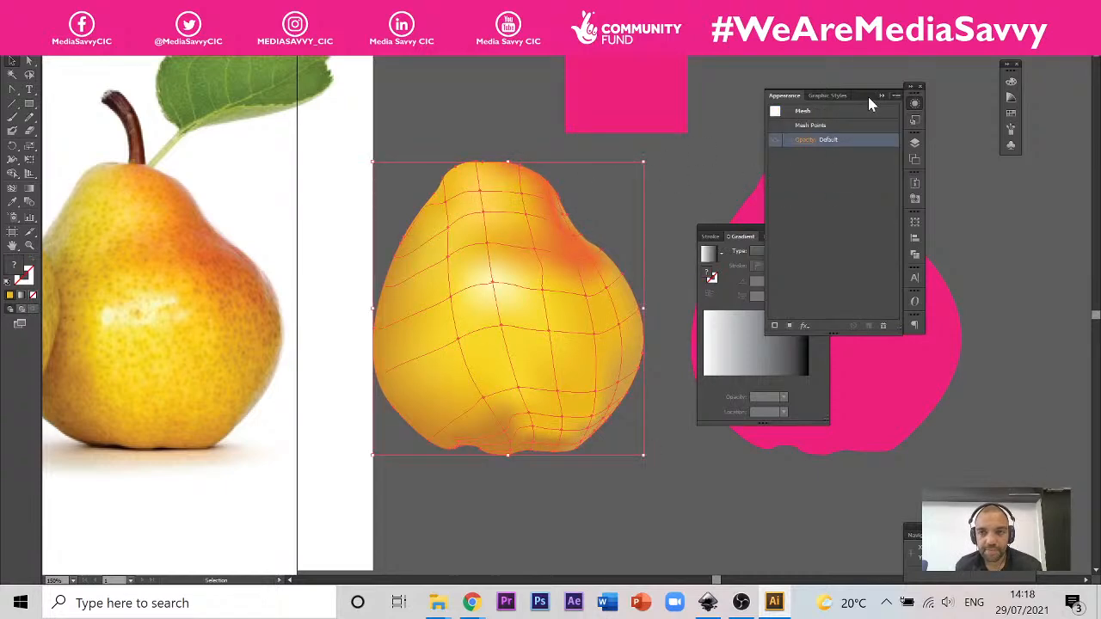
click(914, 104)
click(915, 105)
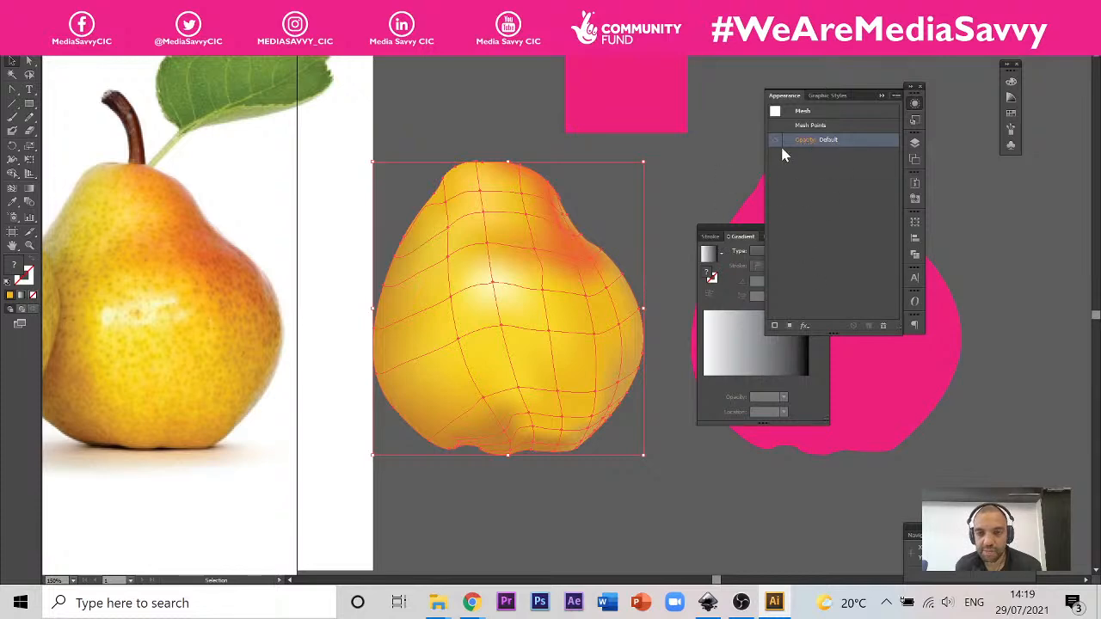
click(805, 330)
mouse_move(883, 564)
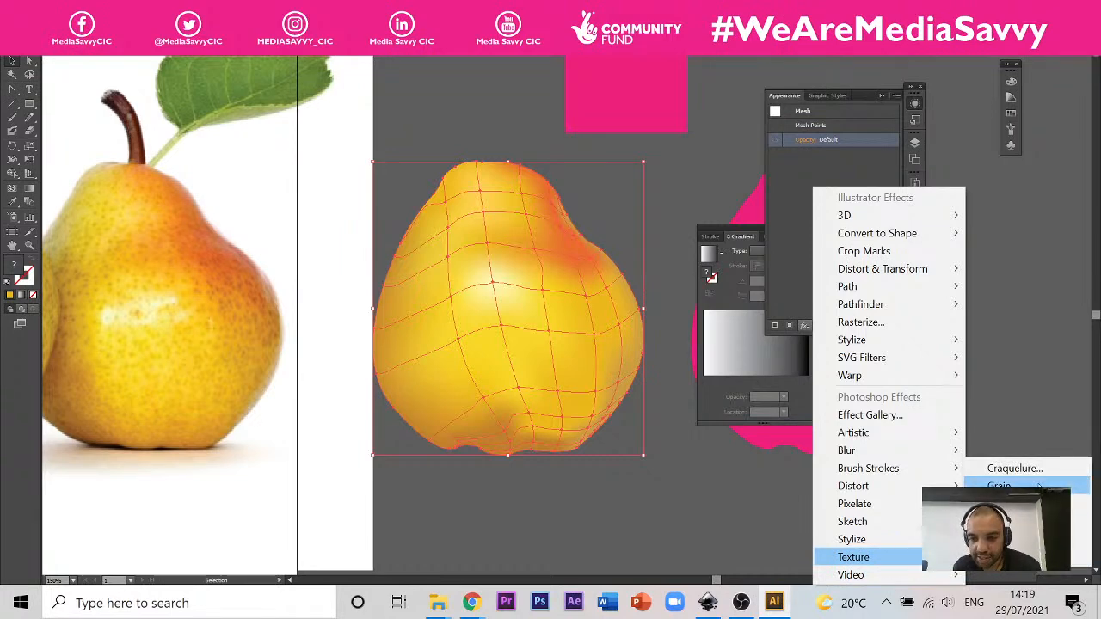
click(1039, 486)
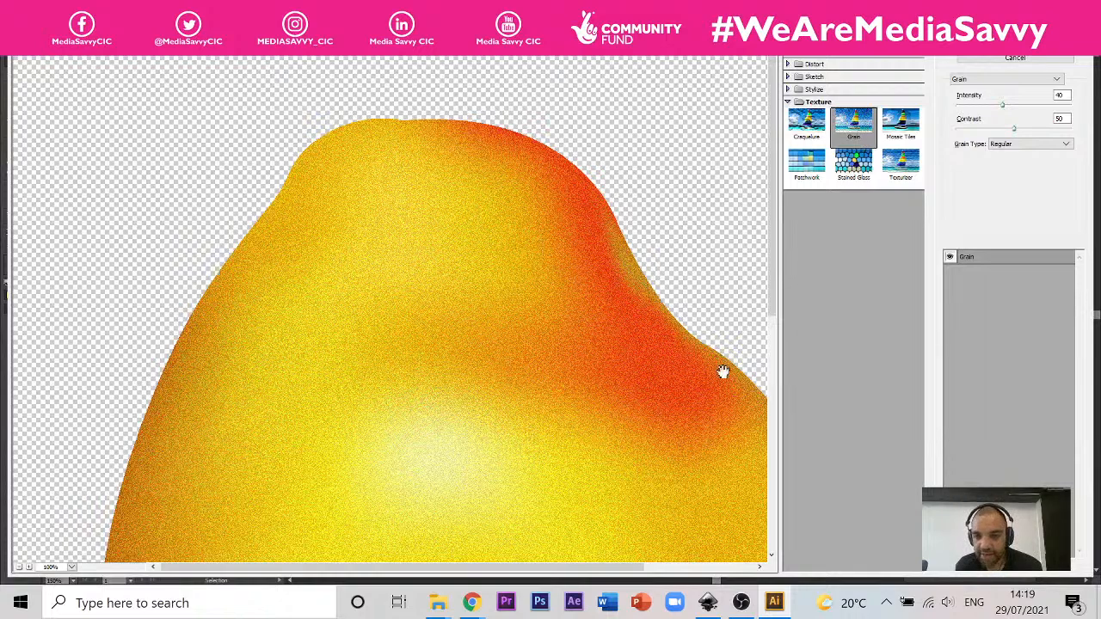
drag(1003, 106, 1037, 128)
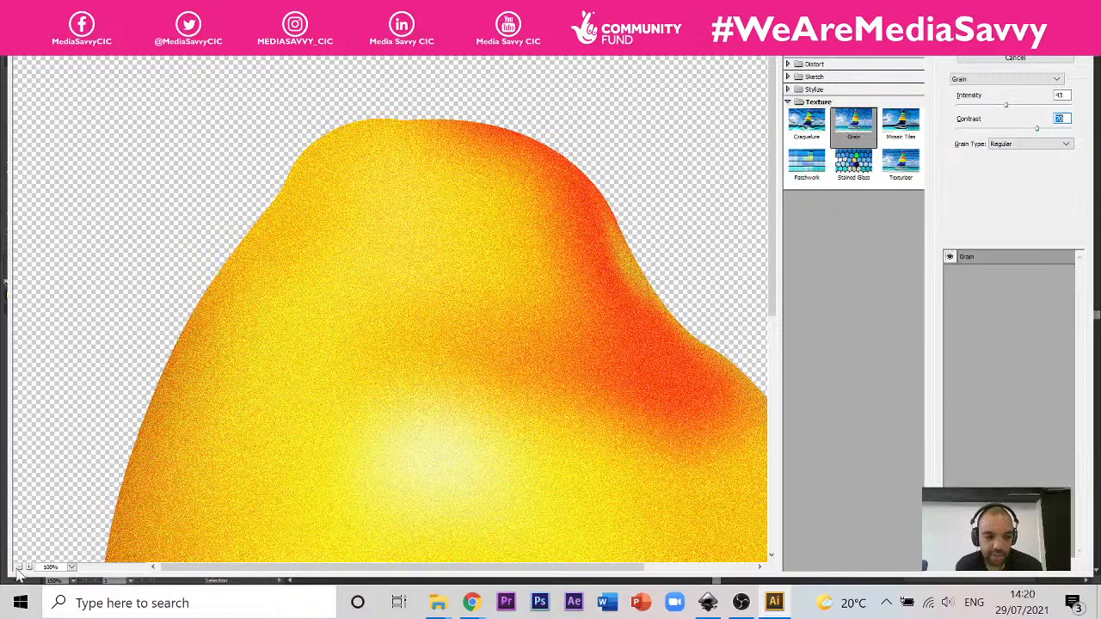
Step: View the whole pear at 50% in the effect preview and compare it with and without Grain and with the artwork behind
click(18, 569)
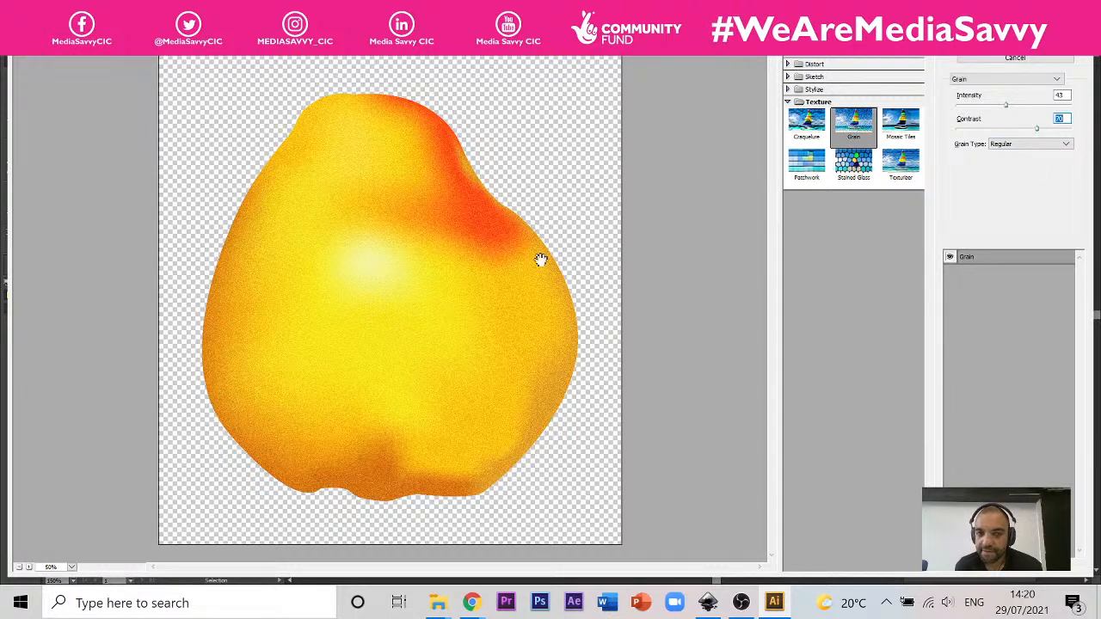
click(950, 258)
click(950, 258)
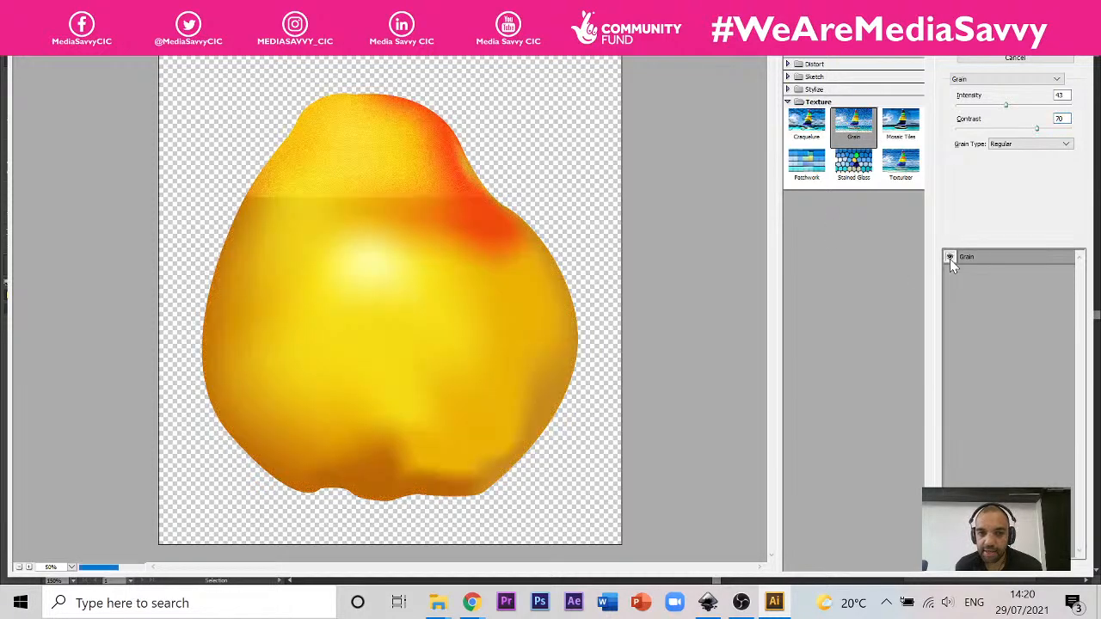
click(950, 258)
click(949, 258)
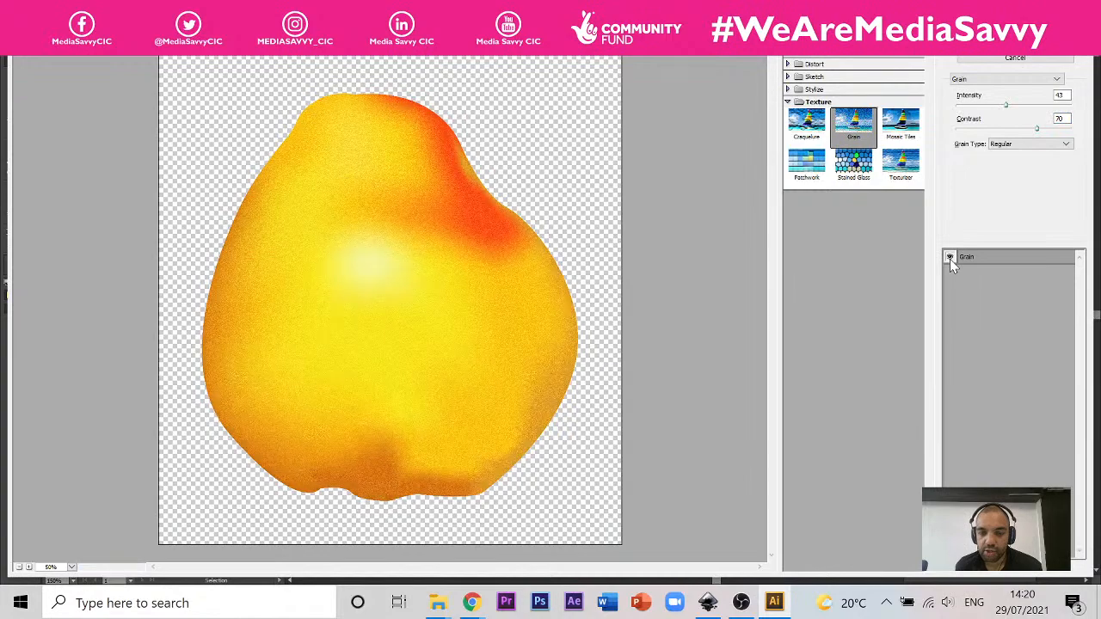
drag(728, 32, 882, 217)
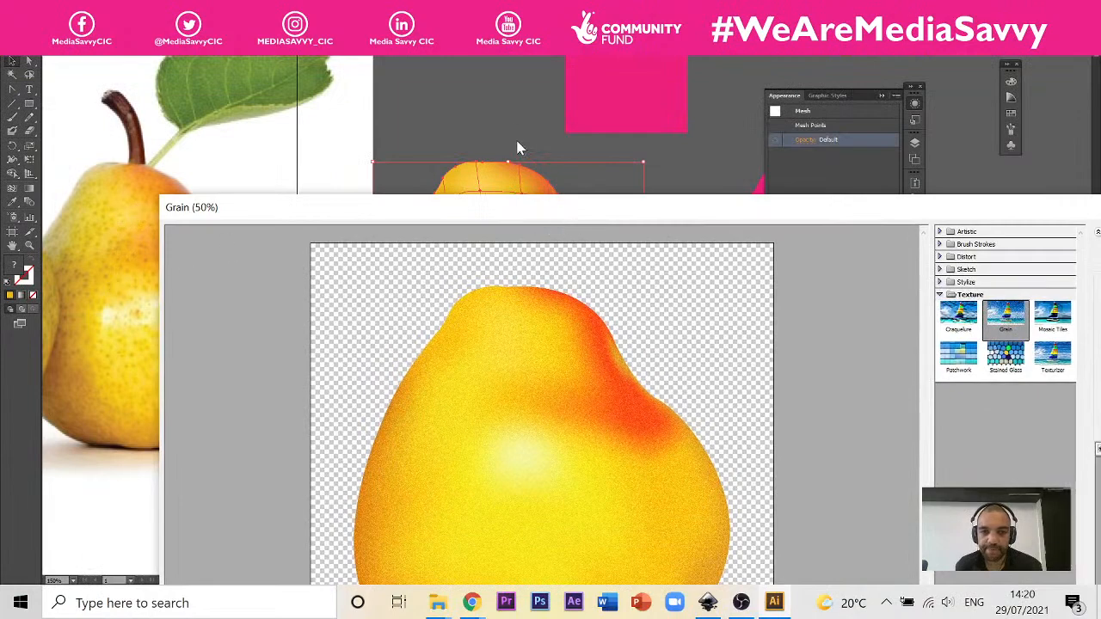
drag(514, 220, 370, 36)
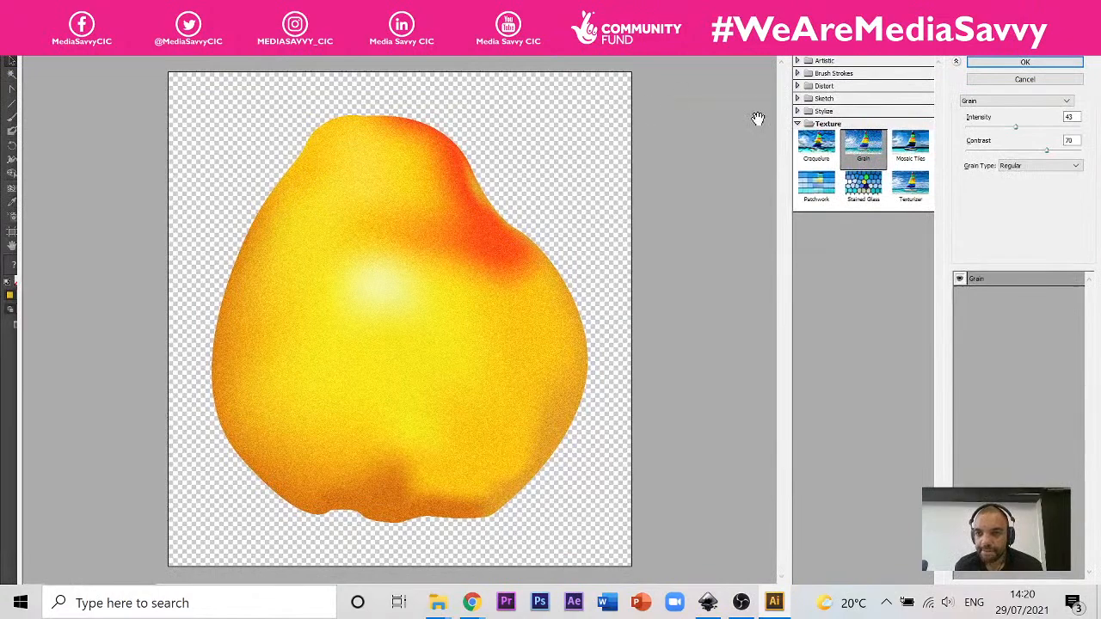
Step: Reveal the Distort, Sketch and Stylize effects in the gallery and try Reticulation on the pear
click(797, 87)
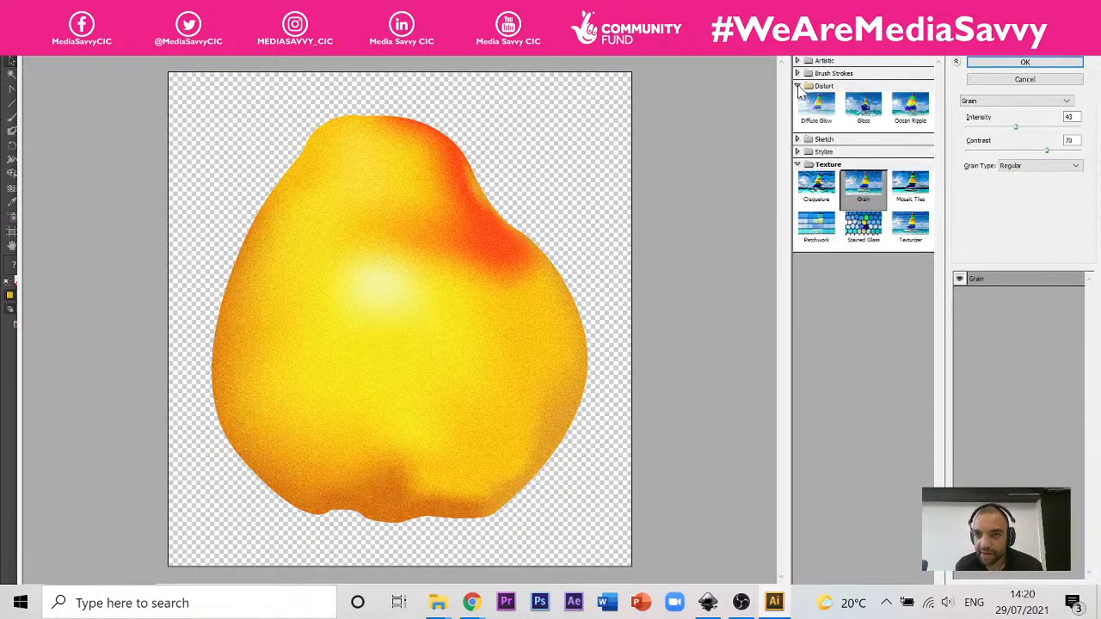
click(797, 141)
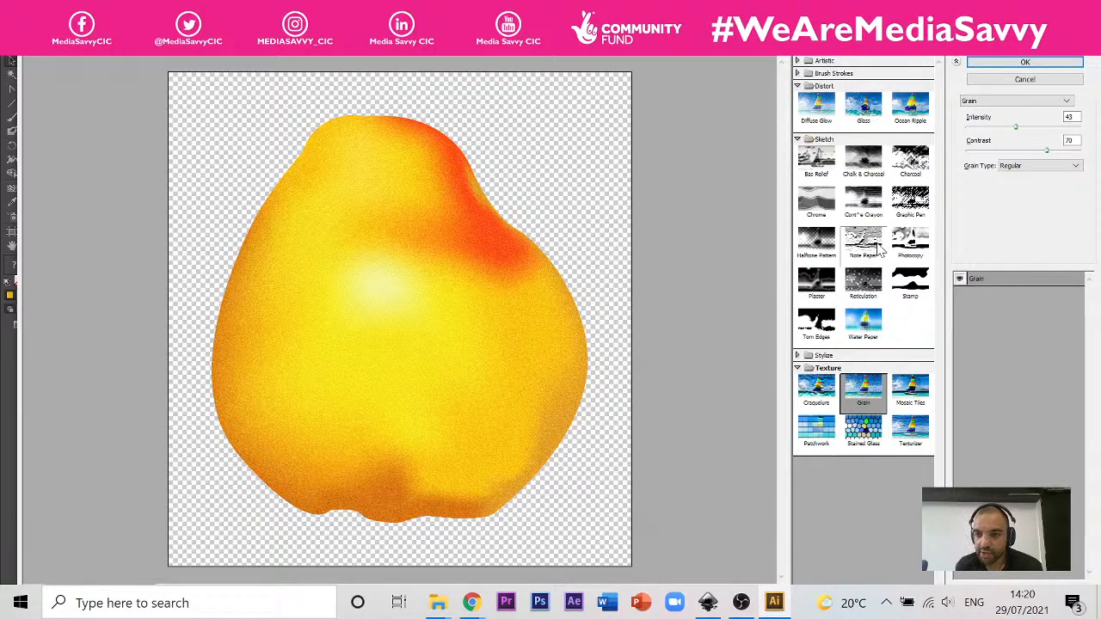
click(869, 291)
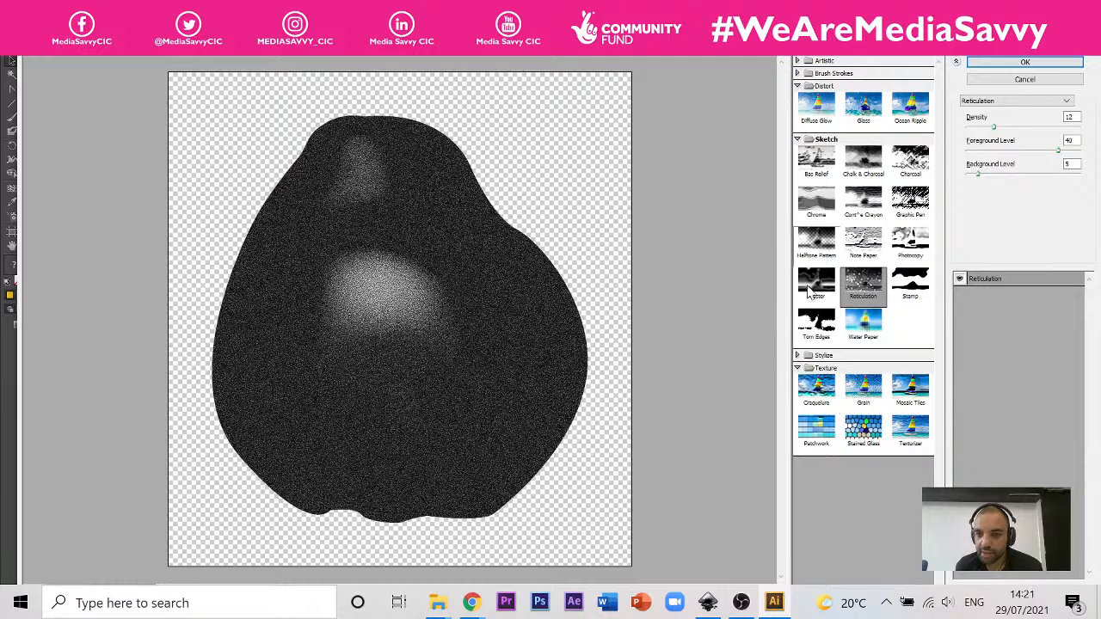
click(797, 355)
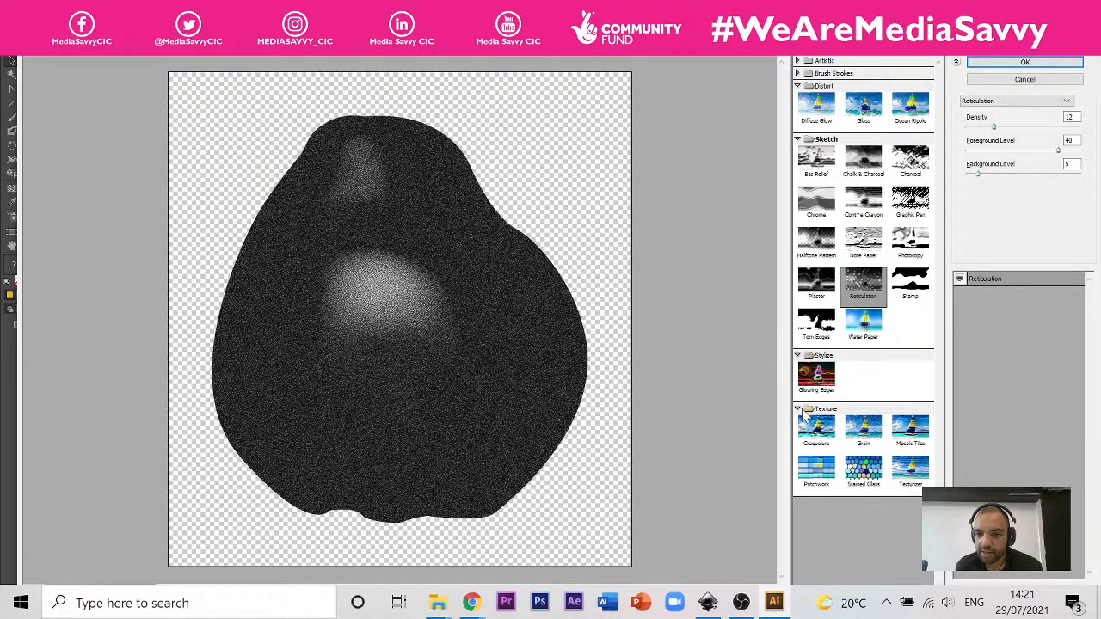
Step: Try the Texturizer, Patchwork, Grain and Mosaic Tiles textures on the pear in the effect preview
click(905, 468)
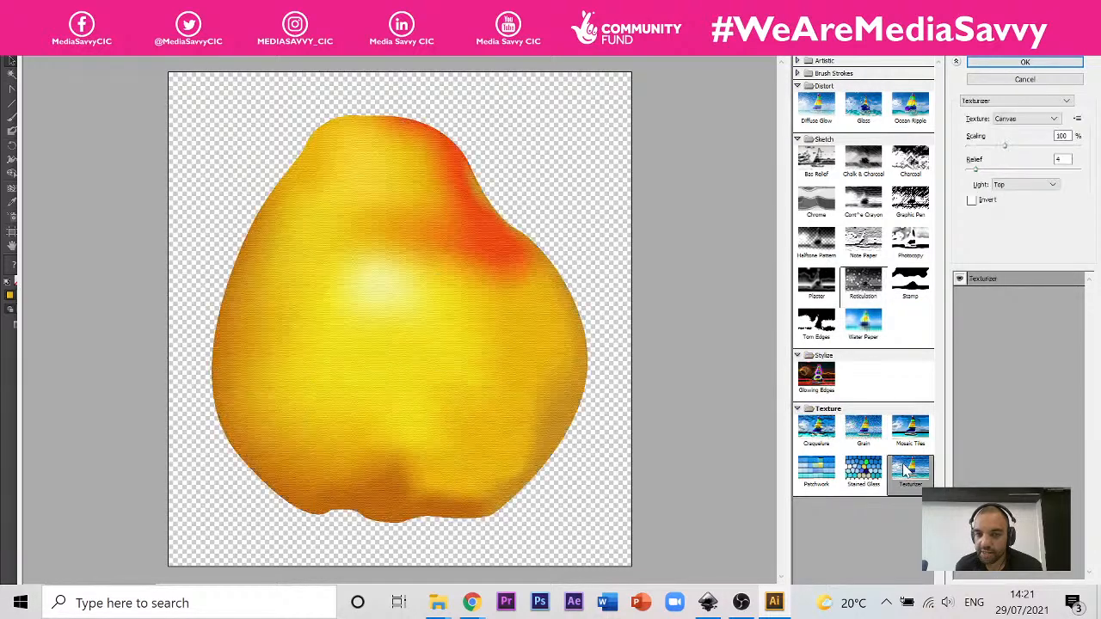
click(911, 434)
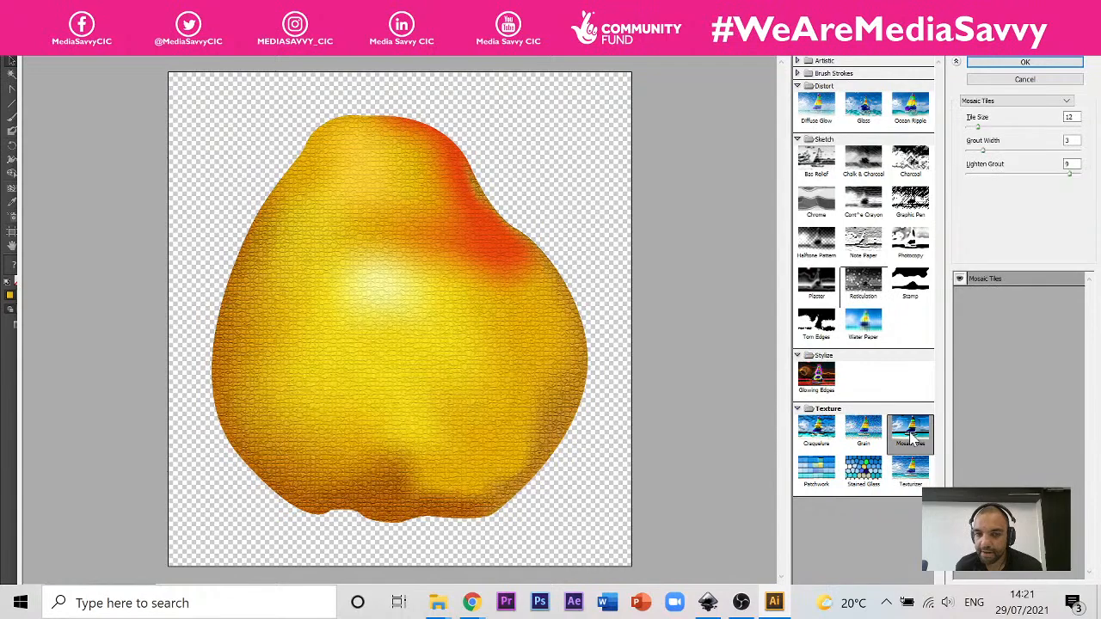
click(863, 469)
click(816, 435)
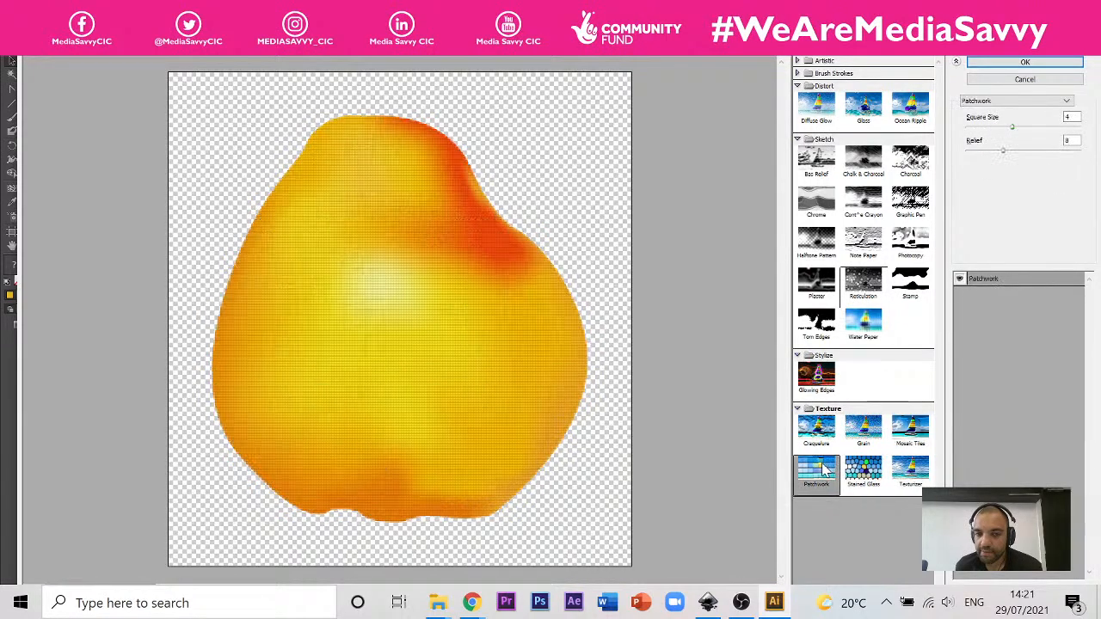
click(863, 430)
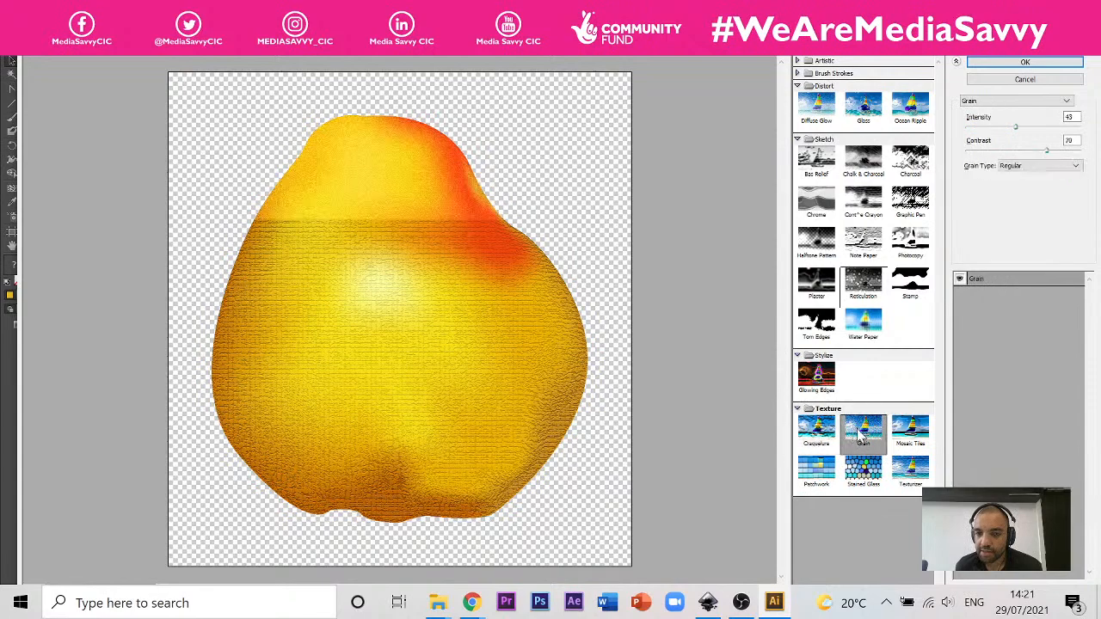
click(912, 434)
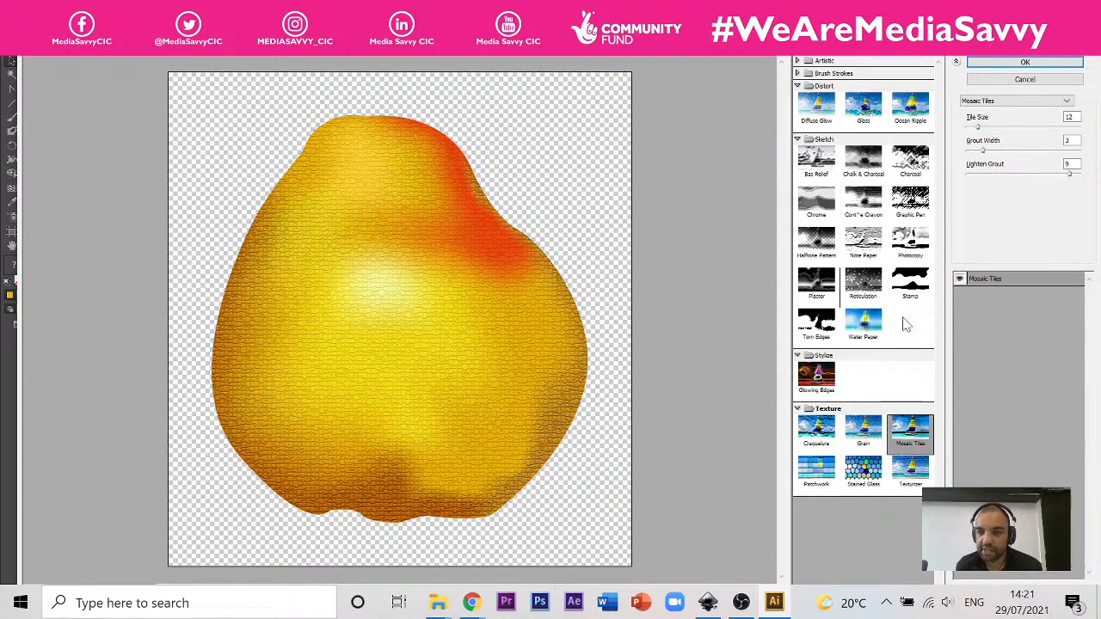
Step: Reveal the Brush Strokes and Artistic effects, then leave the effect gallery
click(798, 74)
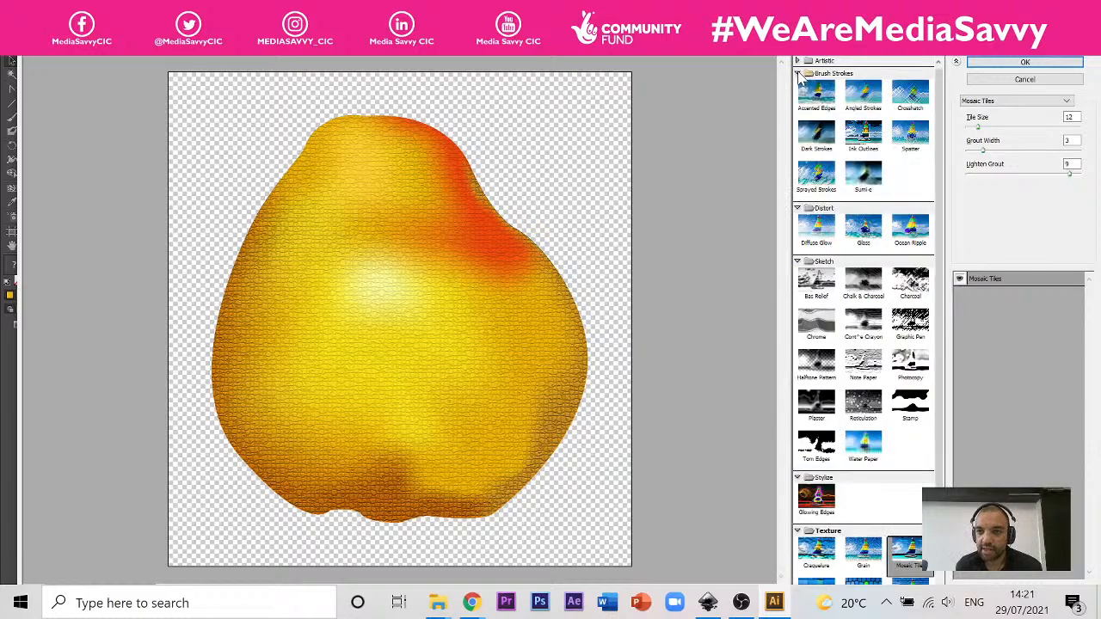
click(797, 62)
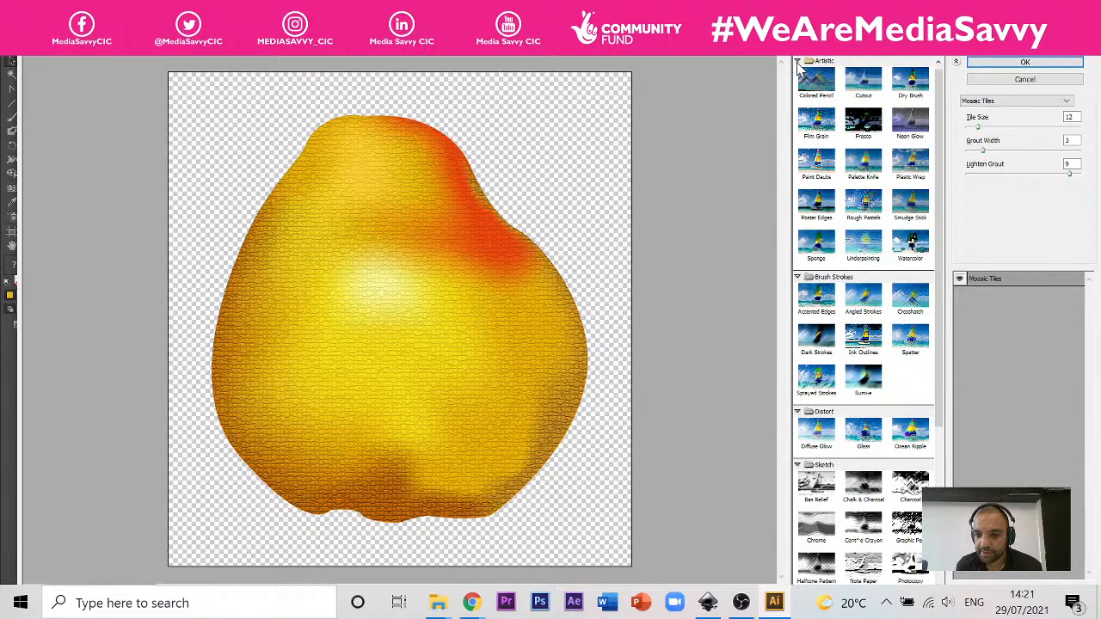
click(997, 63)
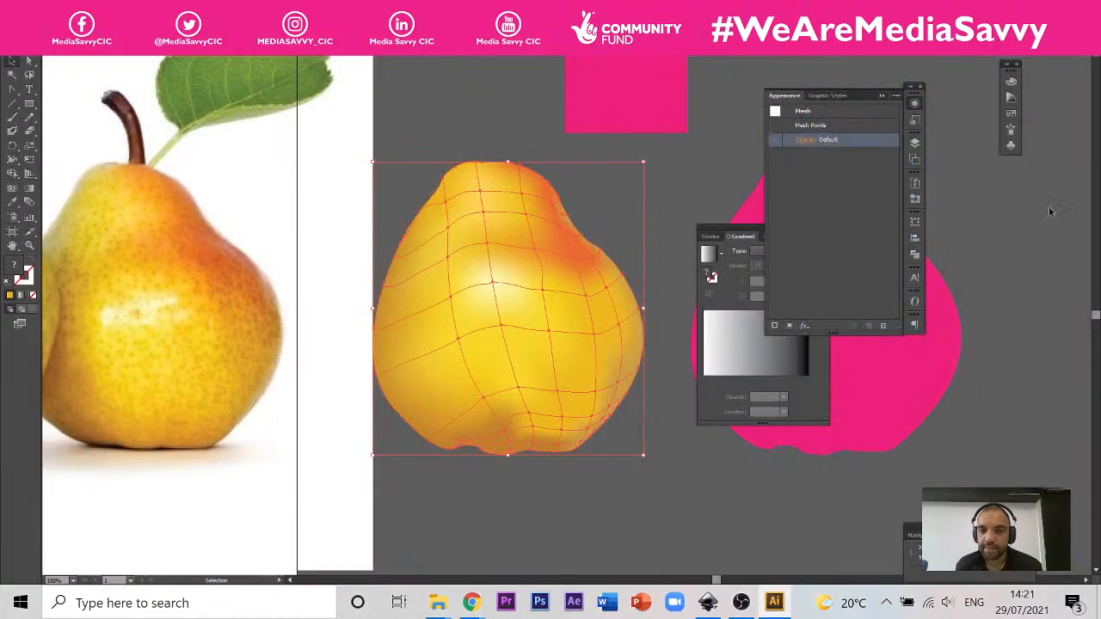
Step: Apply the Grain texture to the mesh pear with intensity 40 and contrast 50, and move the Gradient panel clear of the artwork
click(803, 325)
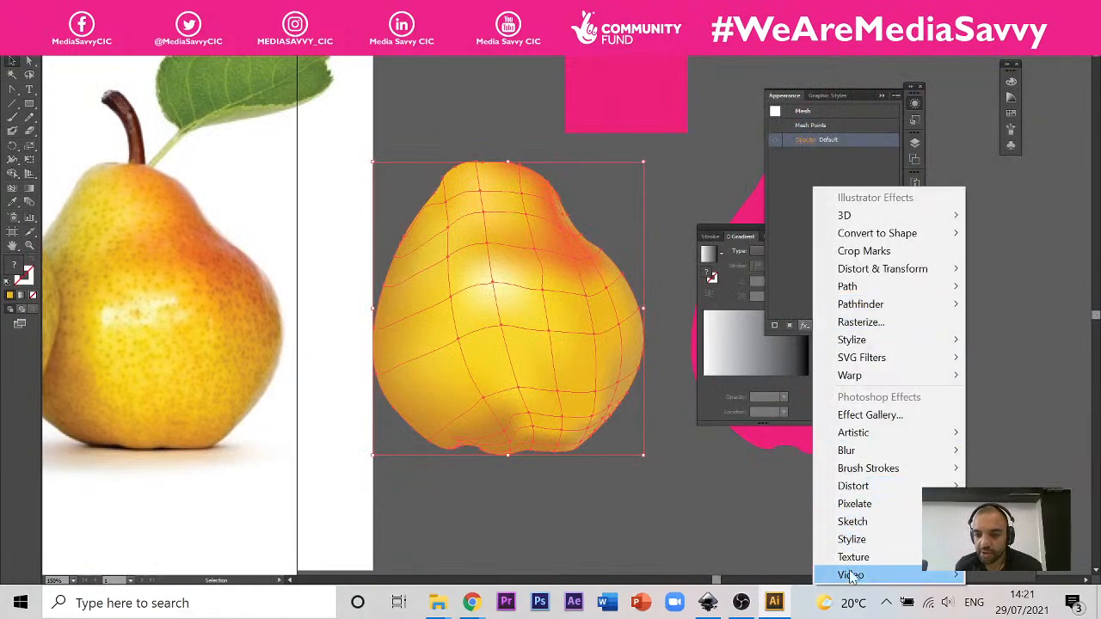
mouse_move(857, 562)
click(1002, 487)
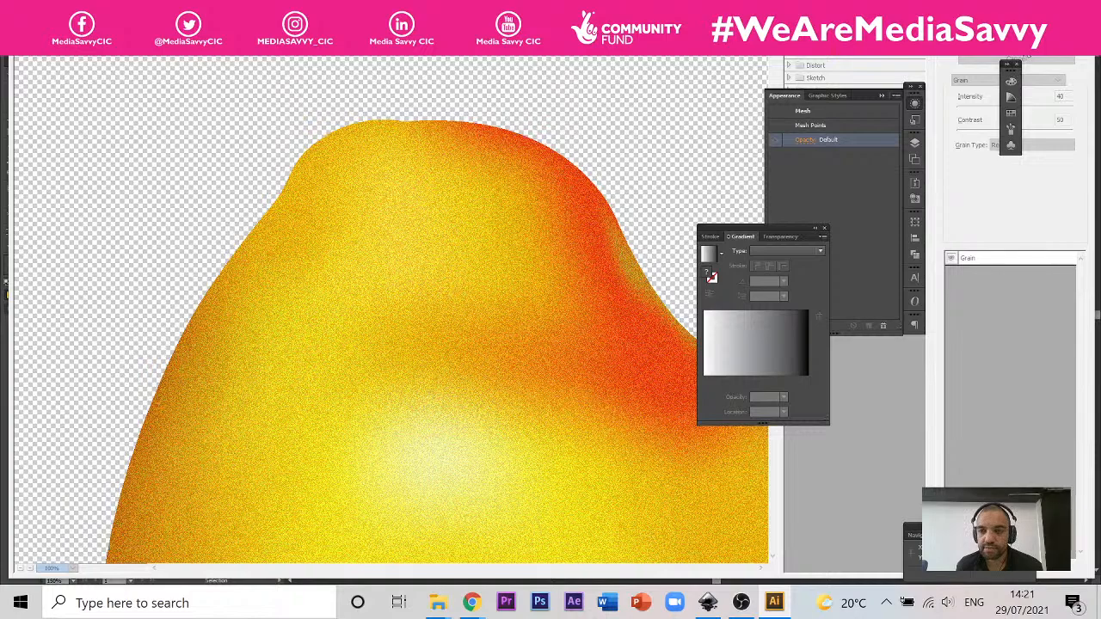
click(1028, 46)
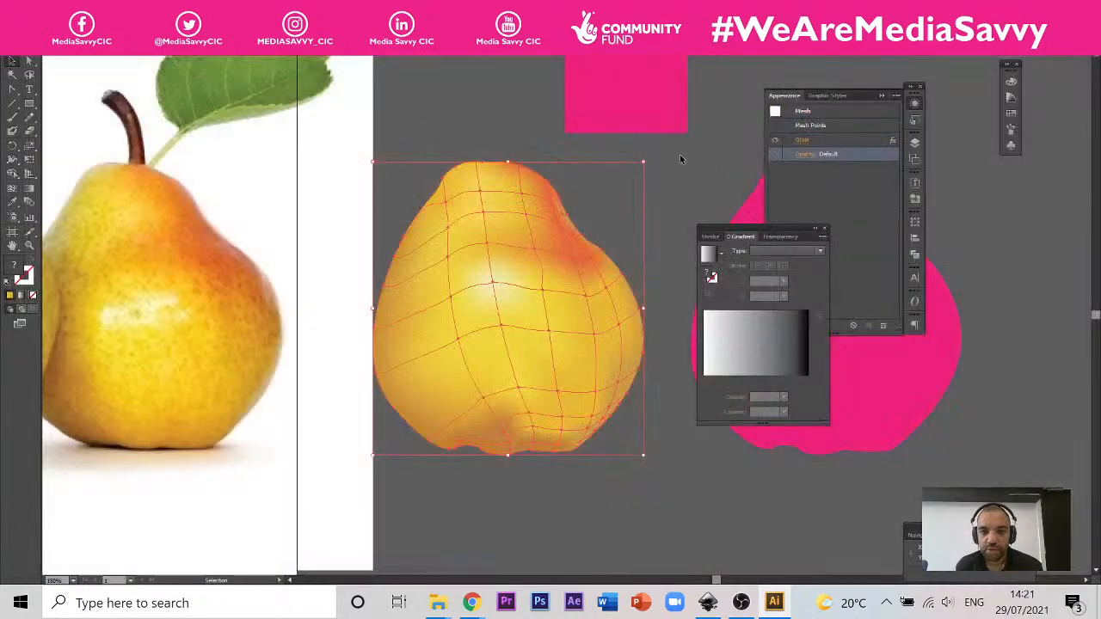
click(680, 154)
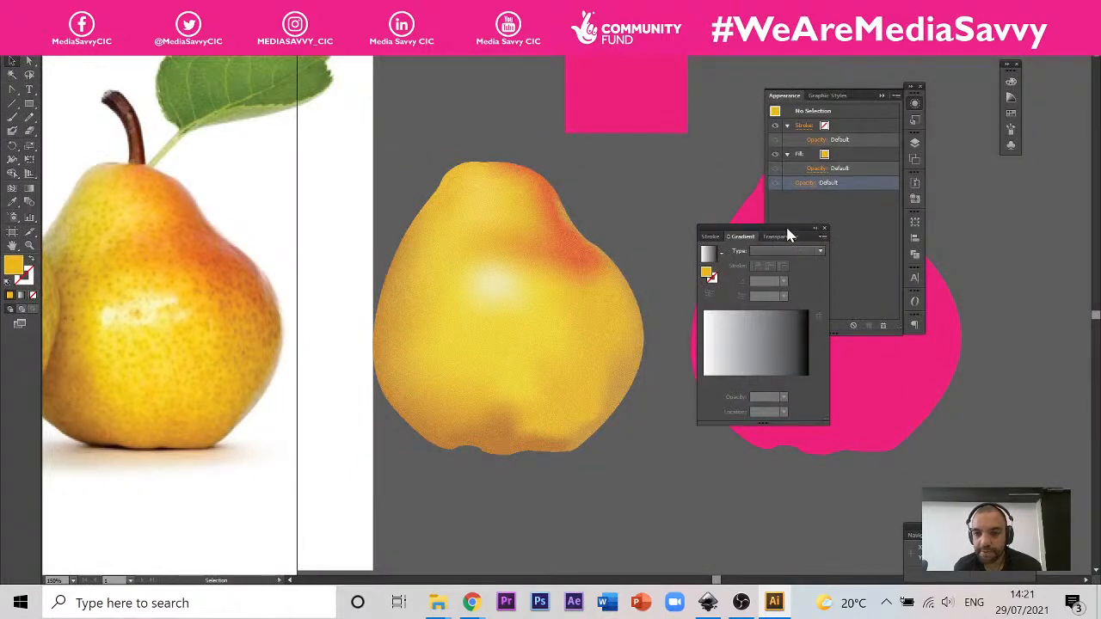
drag(787, 230, 1026, 341)
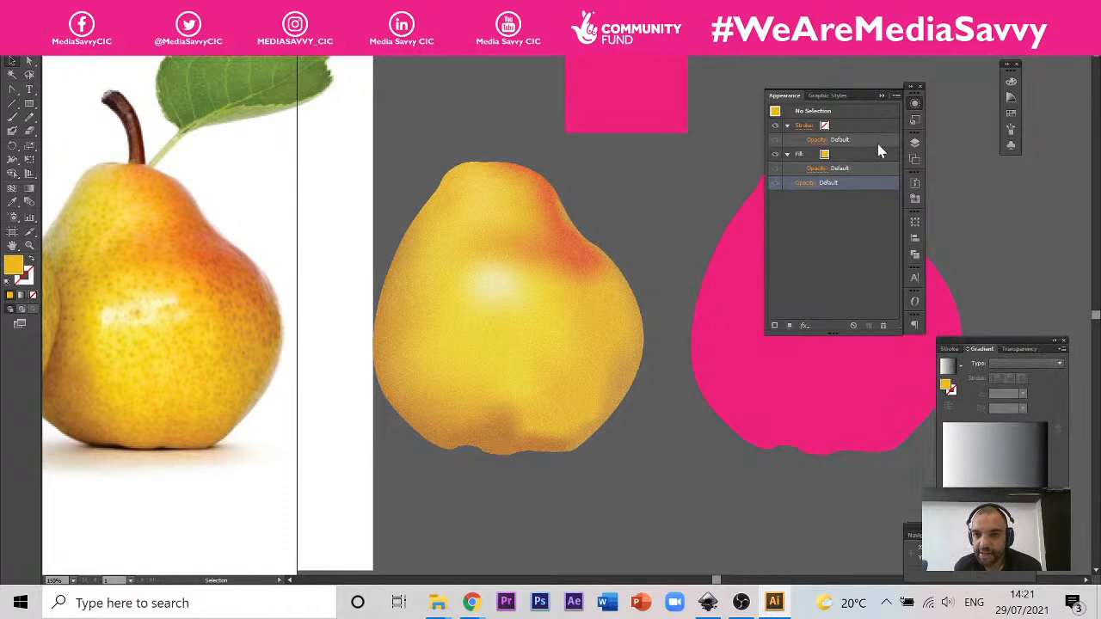
Step: Hide and show the Grain effect on the mesh pear to compare its look, and leave the pear deselected
click(588, 281)
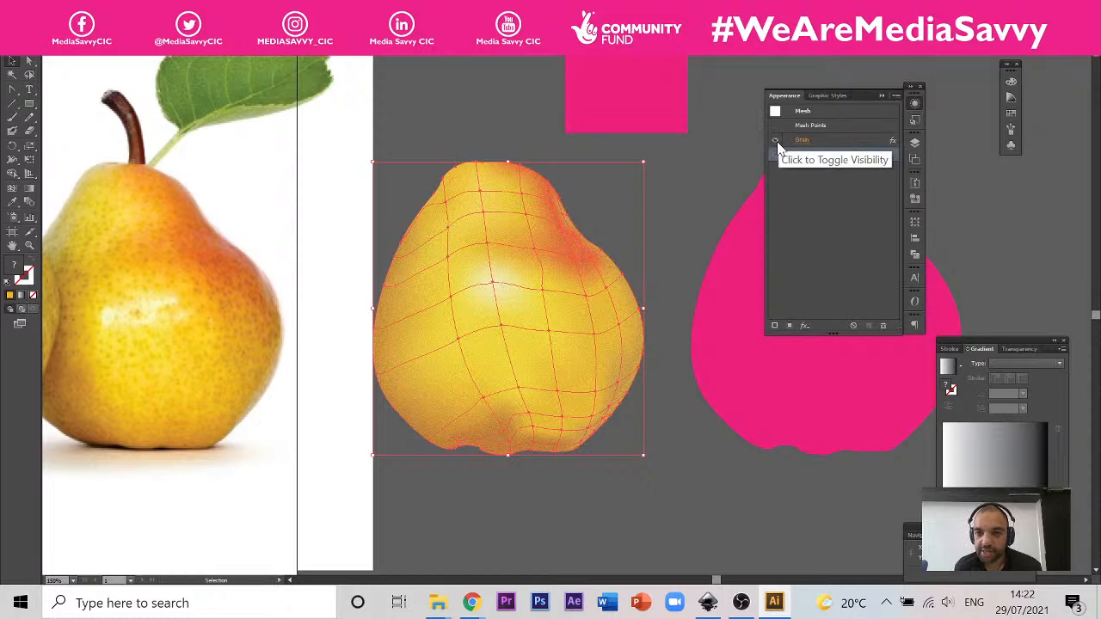
click(800, 150)
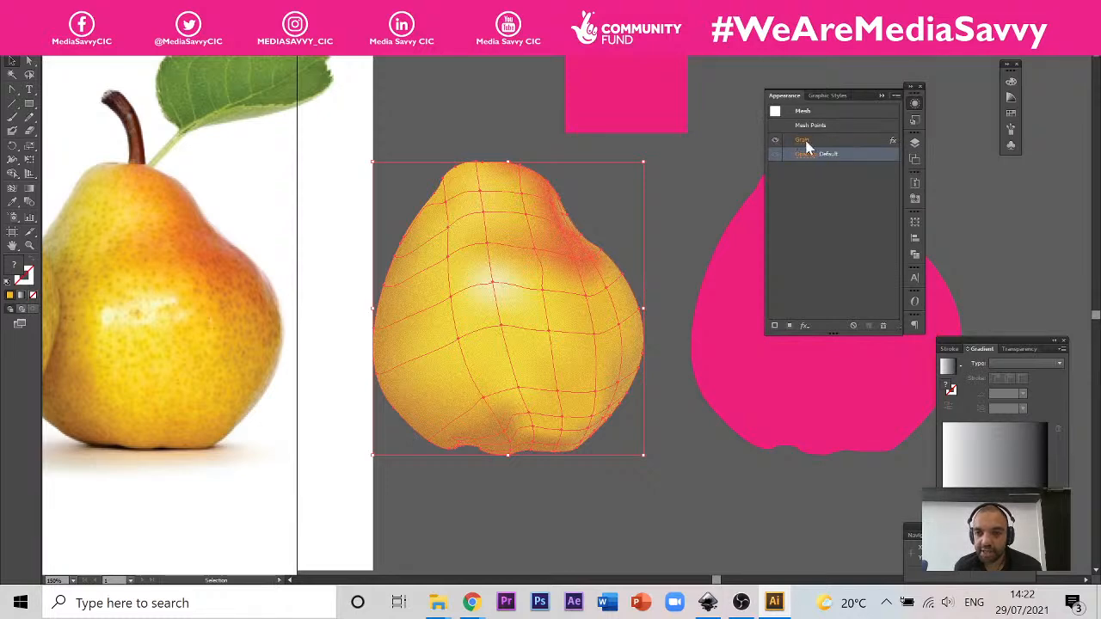
click(806, 141)
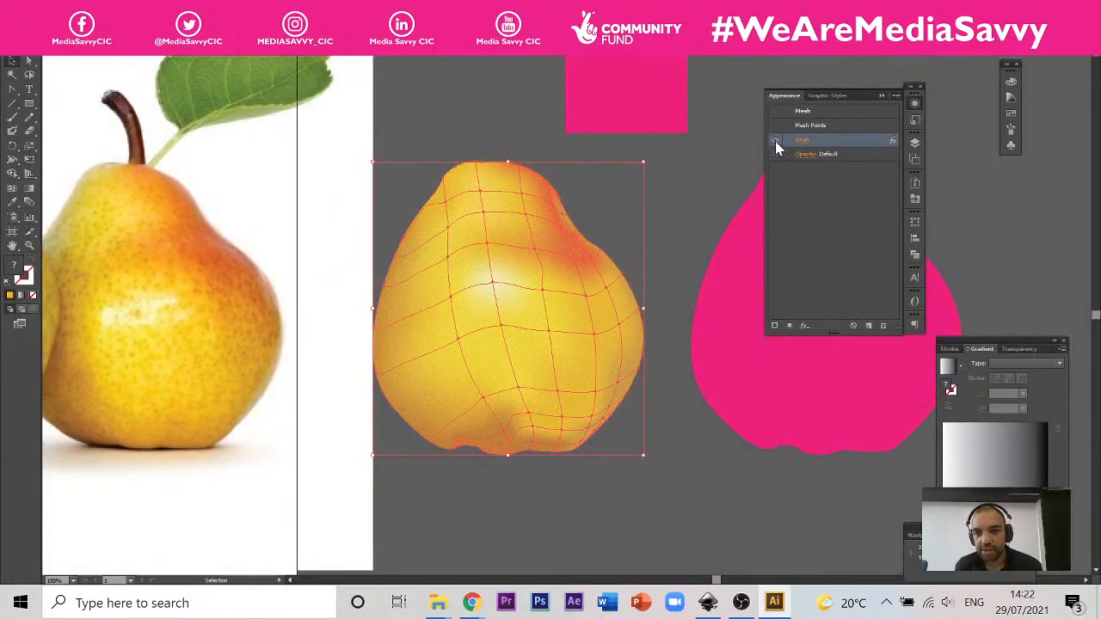
click(776, 141)
click(776, 141)
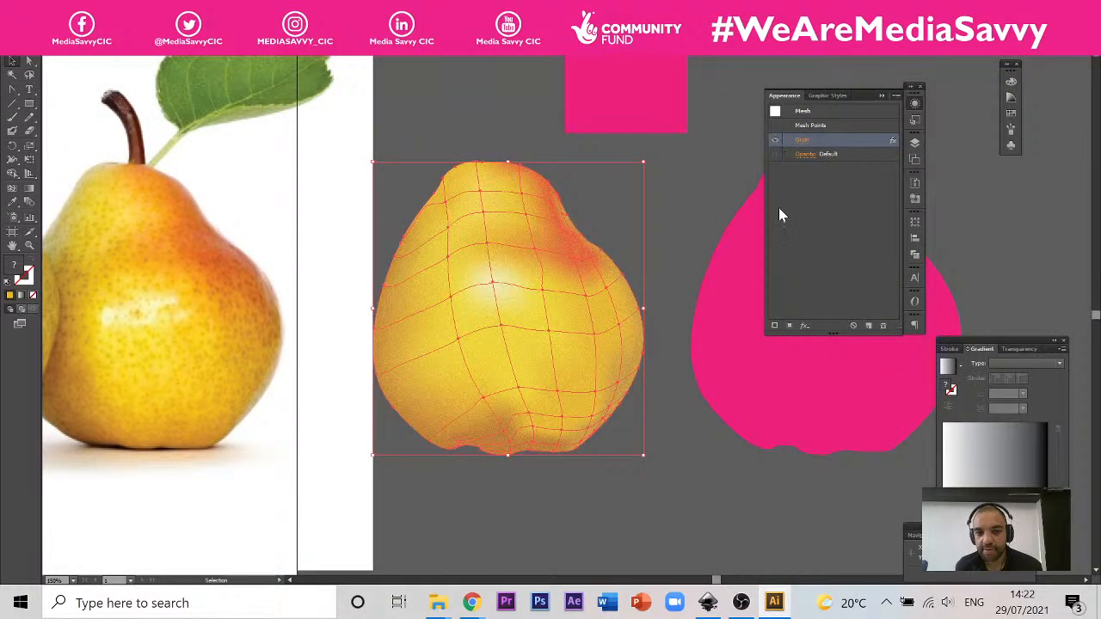
click(844, 216)
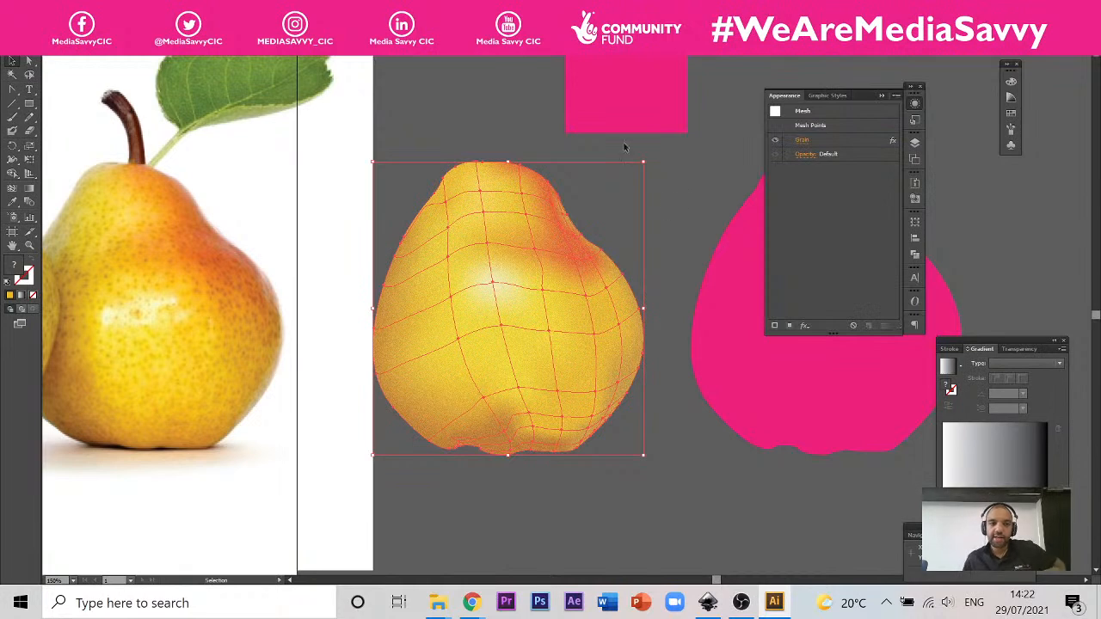
click(714, 201)
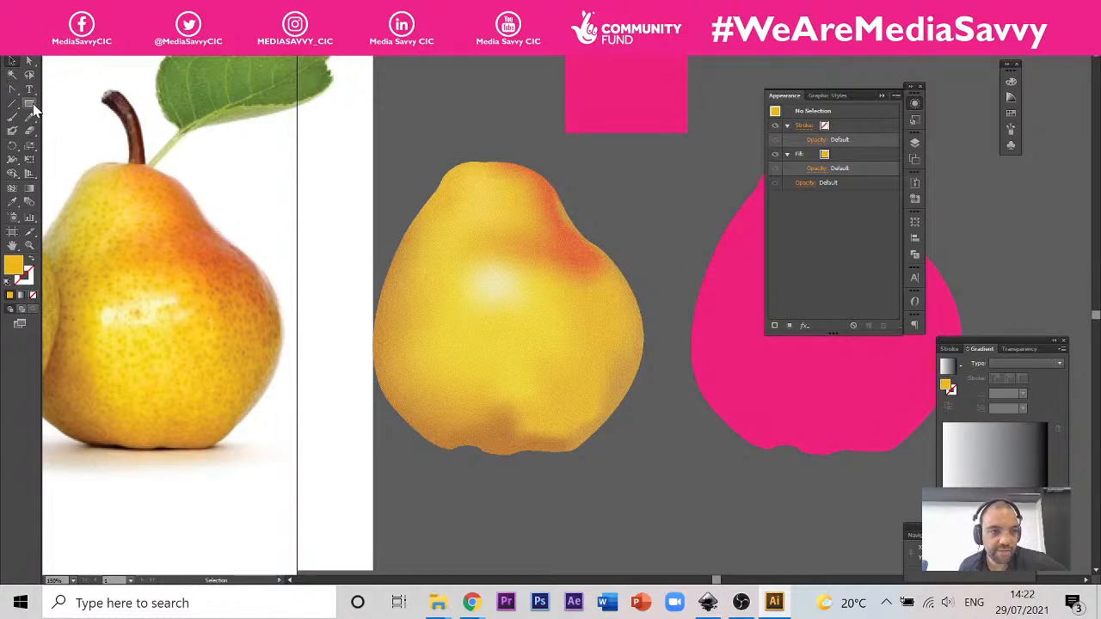
drag(31, 104, 70, 131)
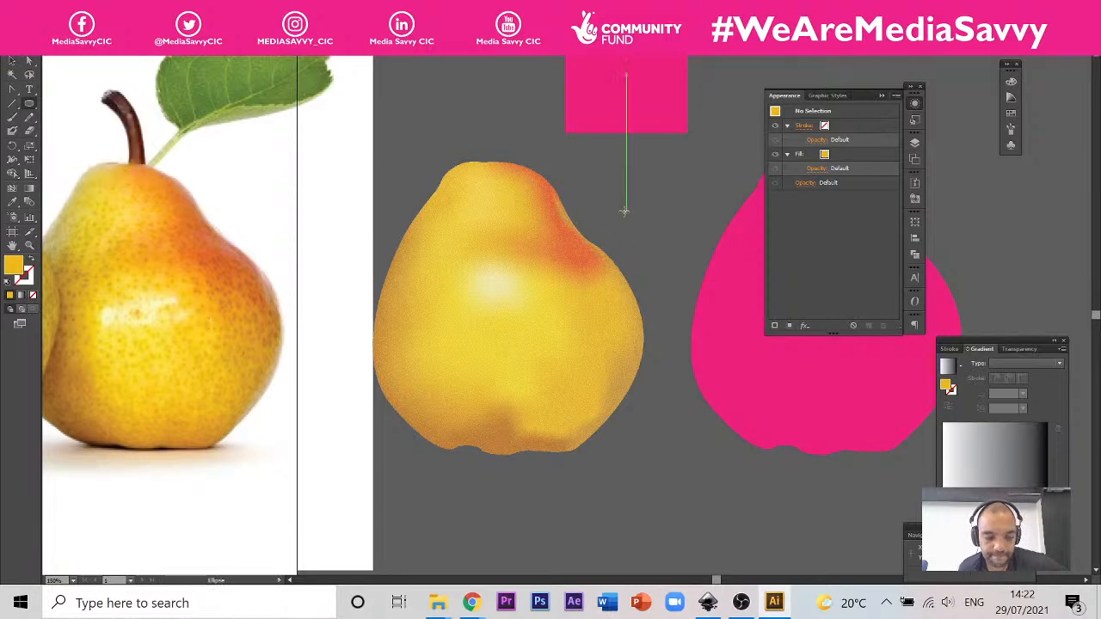
drag(624, 211, 635, 220)
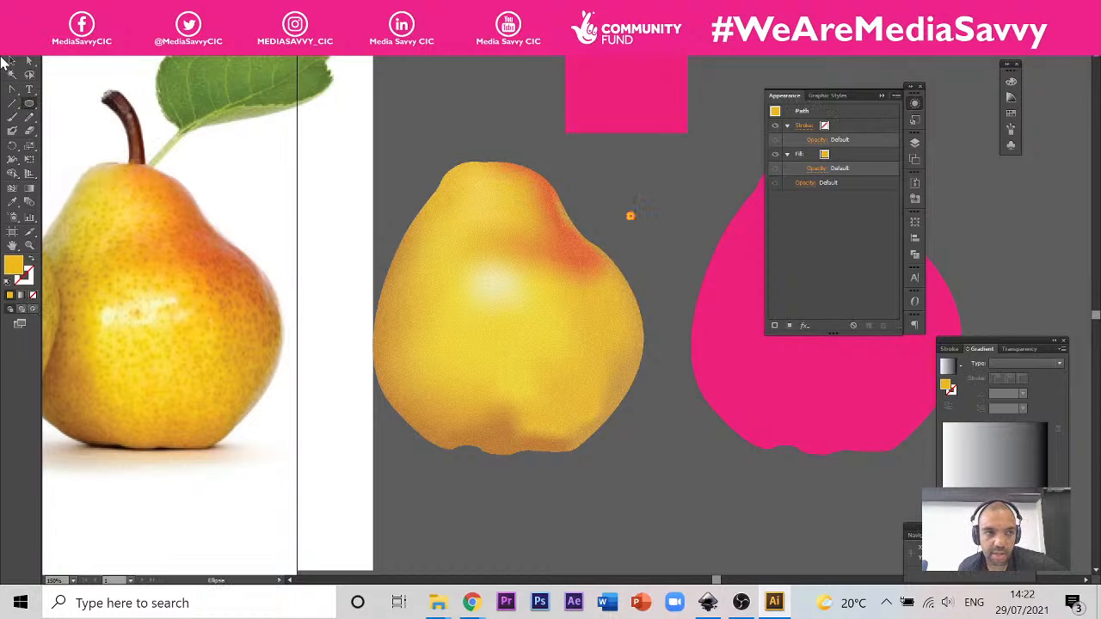
key(Delete)
Step: Draw a tiny circle with the Ellipse tool in the empty area beyond the pink pear
scroll(207, 118, down, 3)
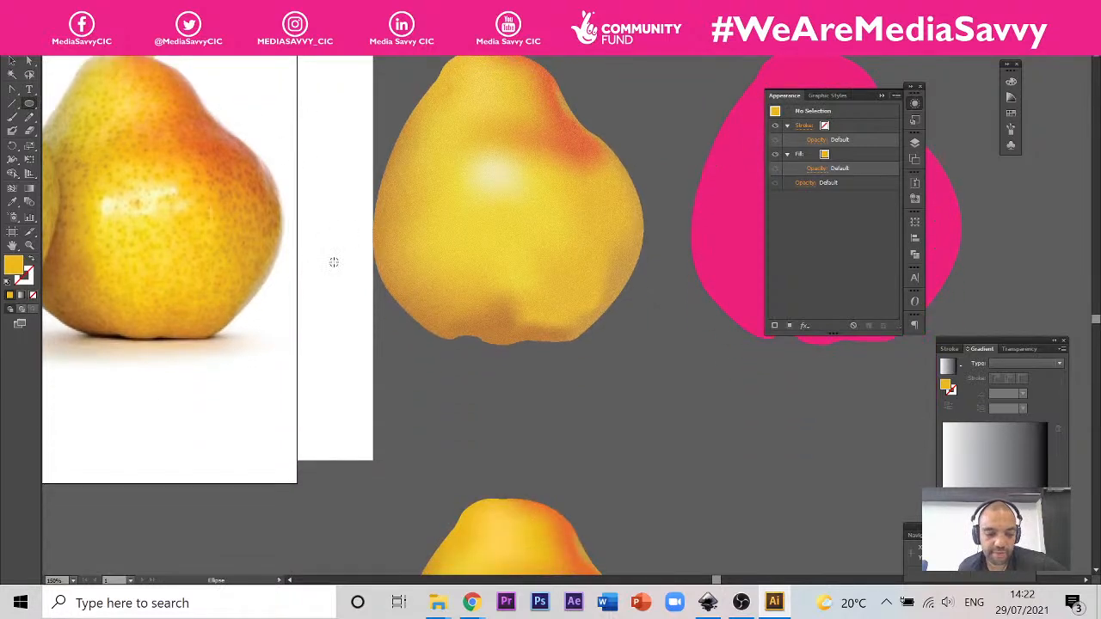
scroll(334, 262, down, 5)
scroll(453, 231, up, 5)
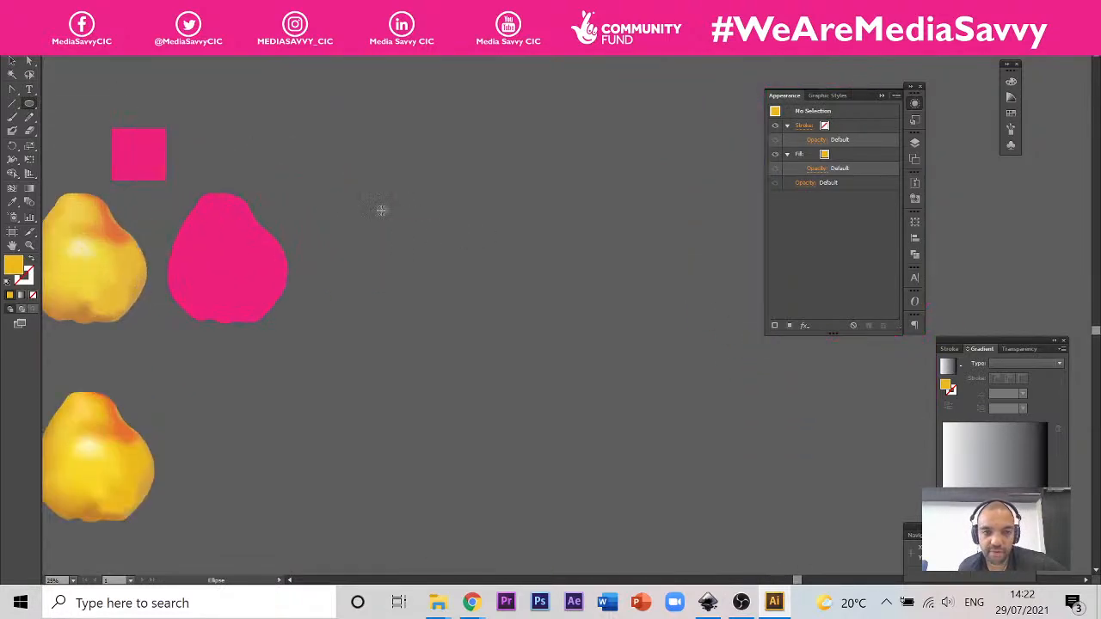
scroll(332, 160, up, 2)
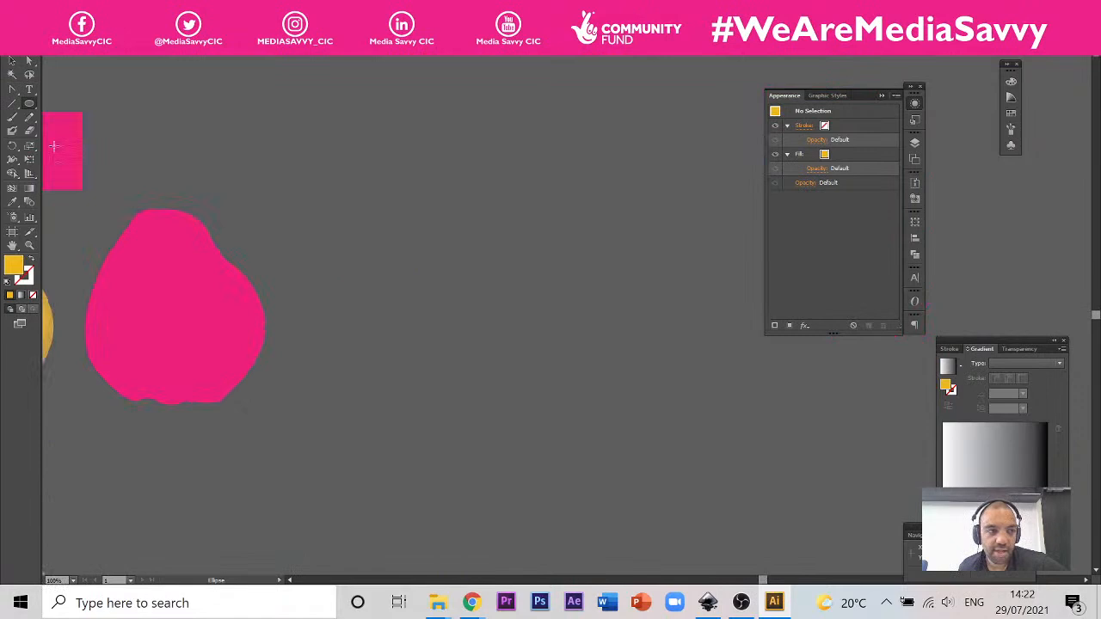
click(29, 103)
drag(366, 166, 371, 170)
scroll(372, 168, up, 6)
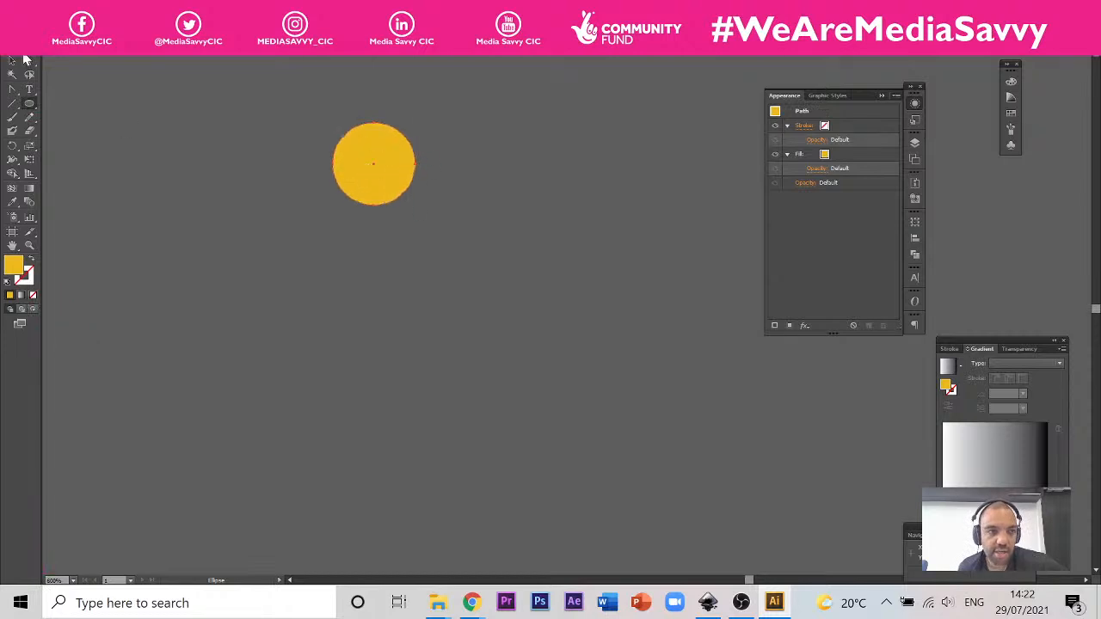
Step: Fill the small circle with the brown of a dark speckle sampled from the photographed pear's edge
scroll(456, 297, down, 7)
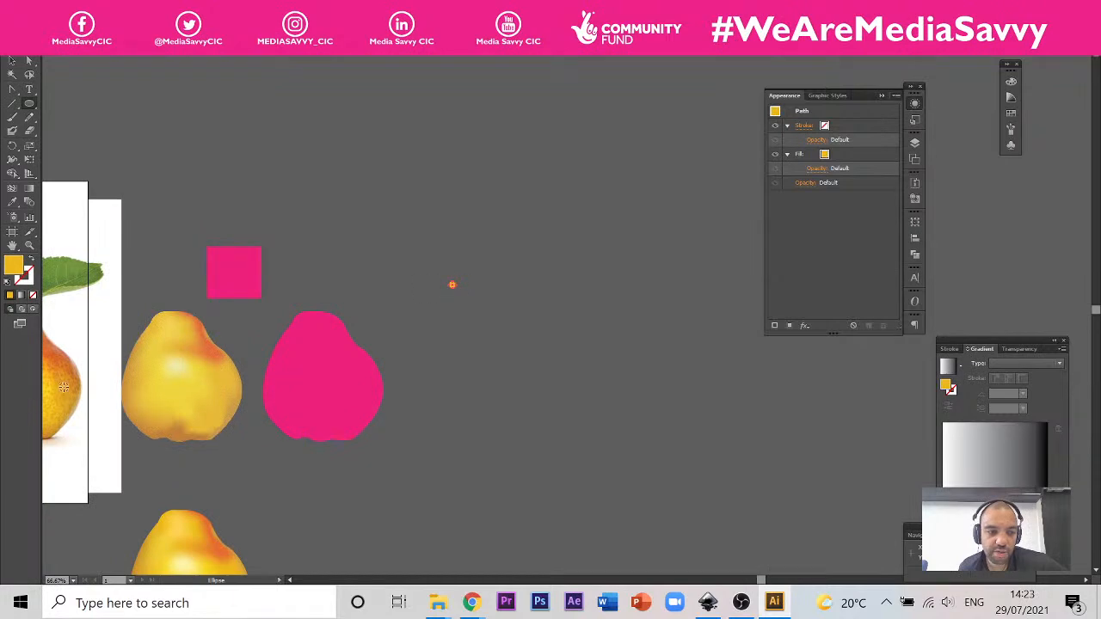
scroll(64, 388, up, 8)
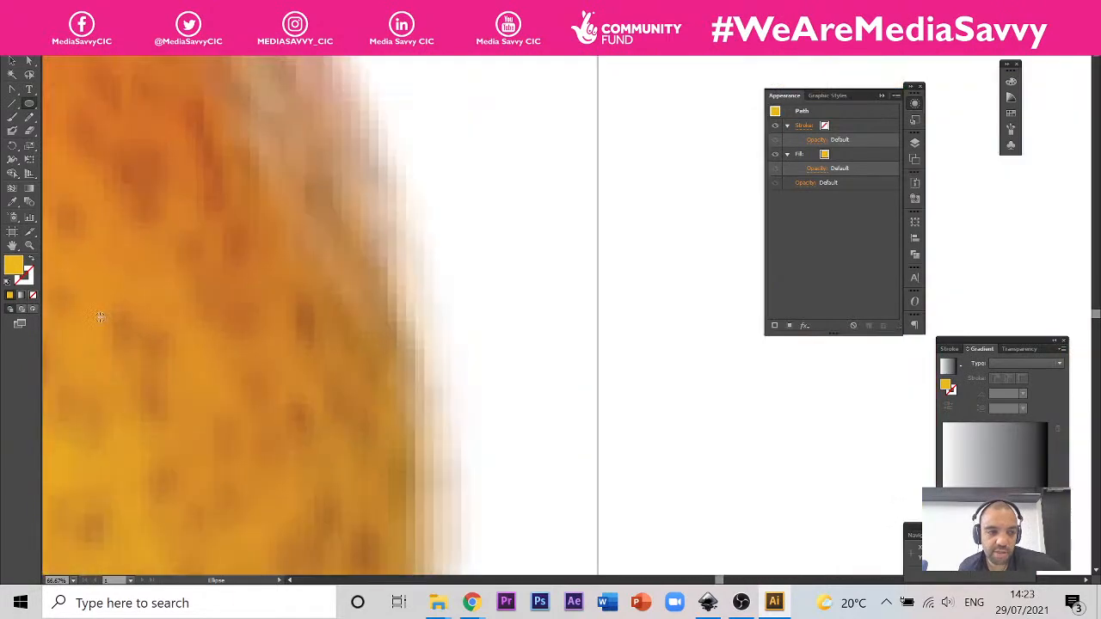
click(12, 204)
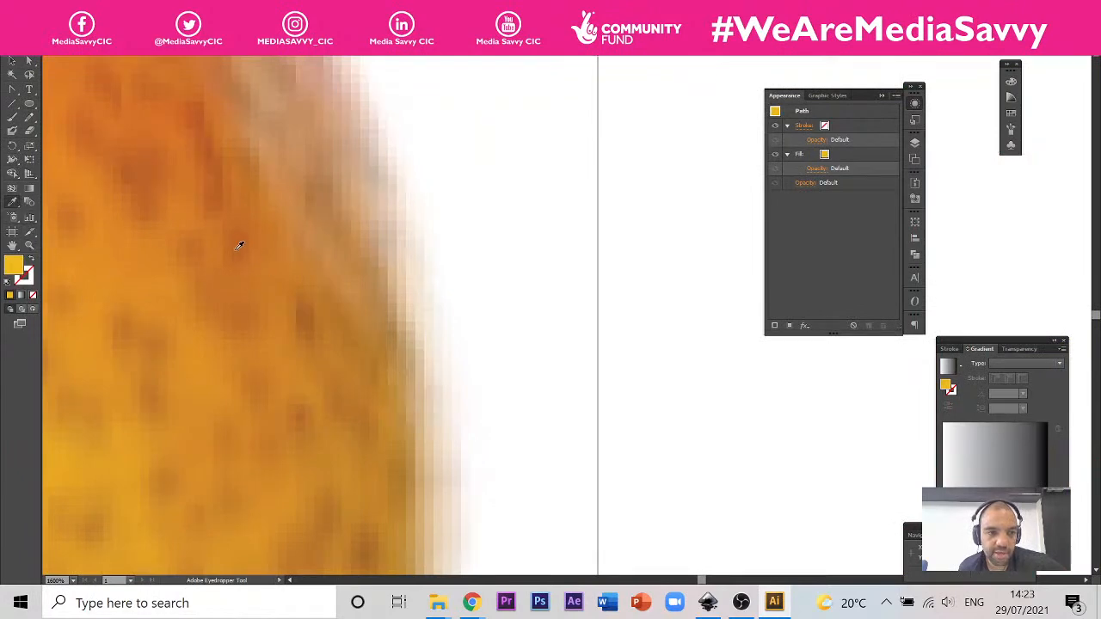
click(306, 313)
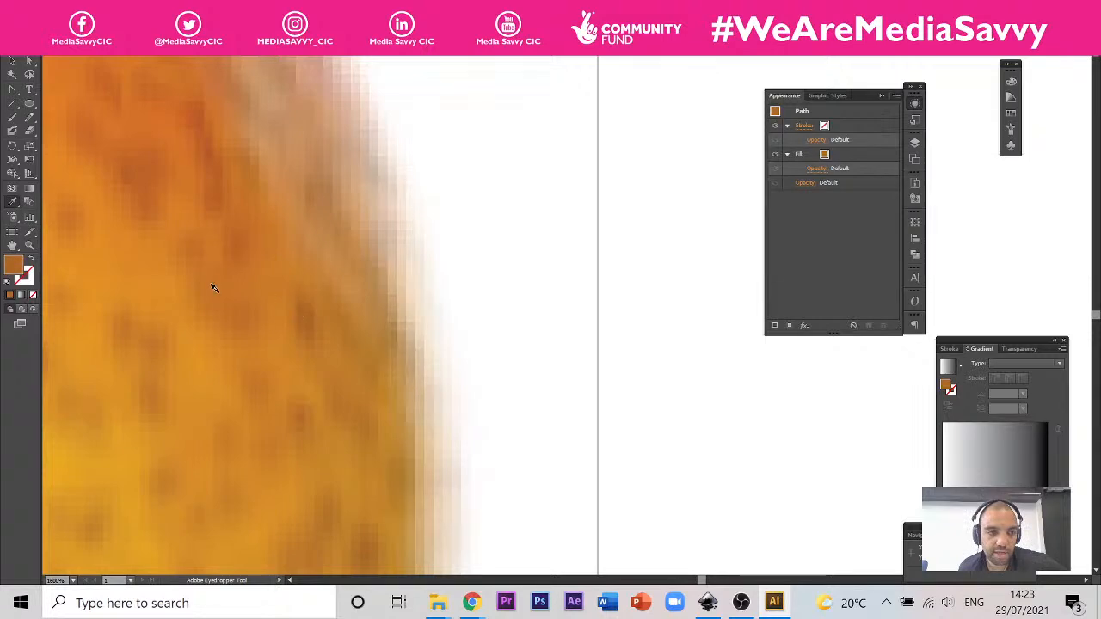
Step: Examine the speckles across the photographed pear's skin and compare them with the small brown dot and the other artwork
scroll(206, 284, down, 5)
scroll(387, 237, up, 3)
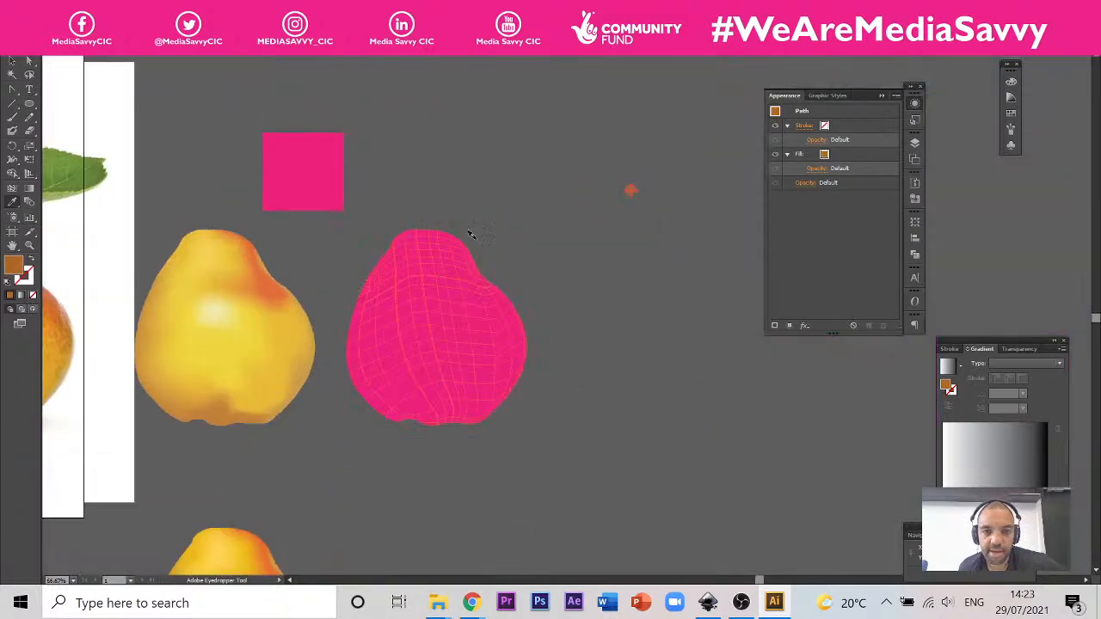
scroll(637, 188, up, 5)
scroll(568, 185, down, 5)
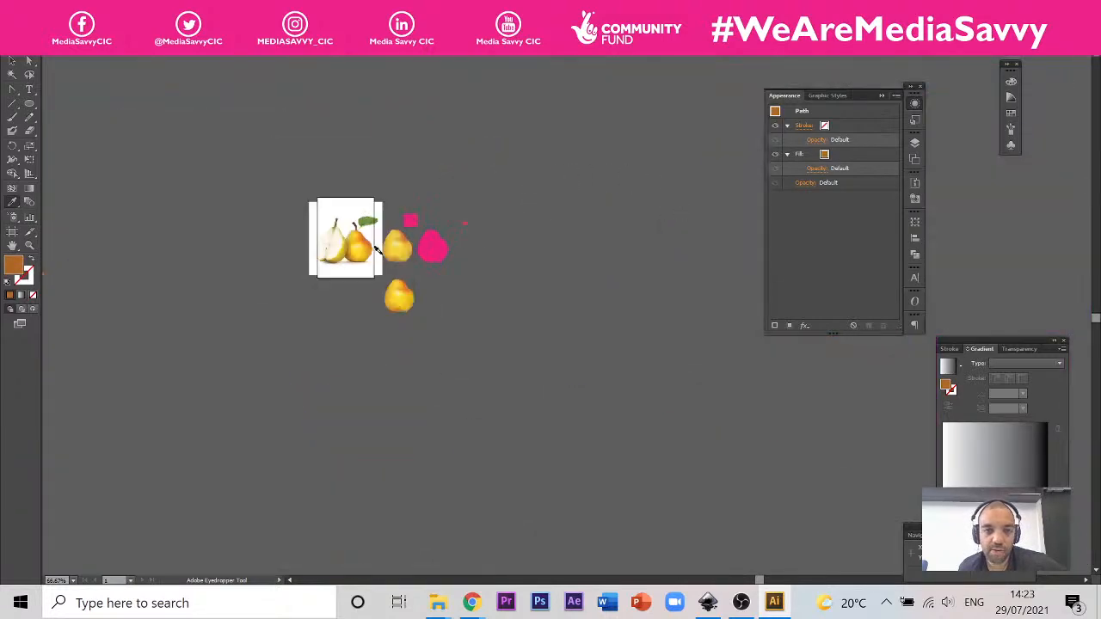
scroll(426, 241, left, 6)
scroll(481, 232, down, 3)
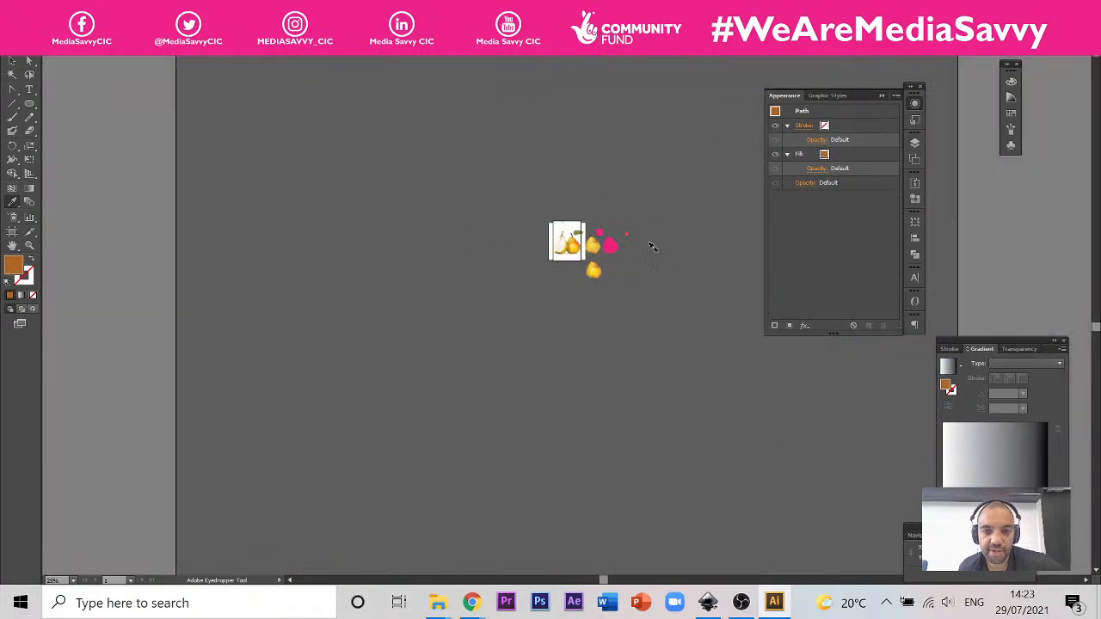
scroll(620, 237, up, 3)
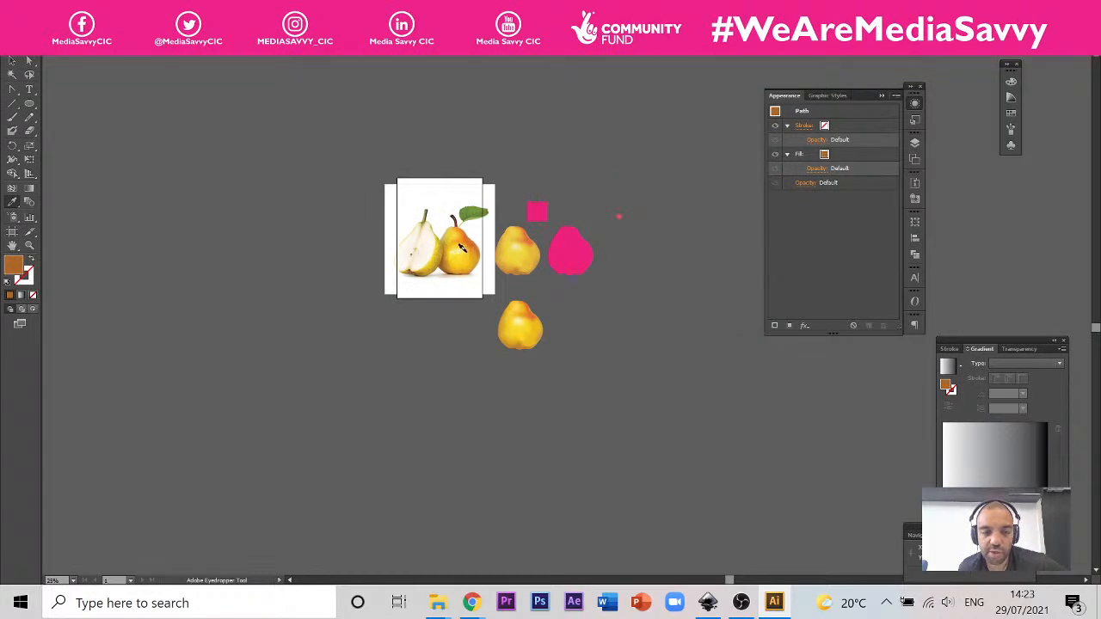
scroll(460, 248, up, 10)
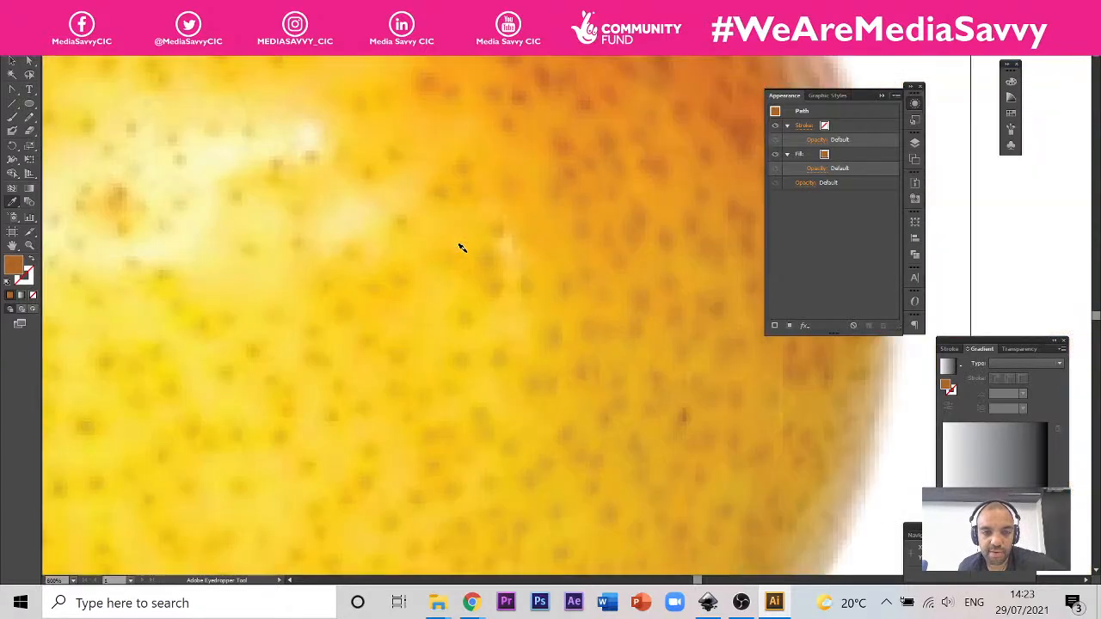
scroll(460, 247, down, 10)
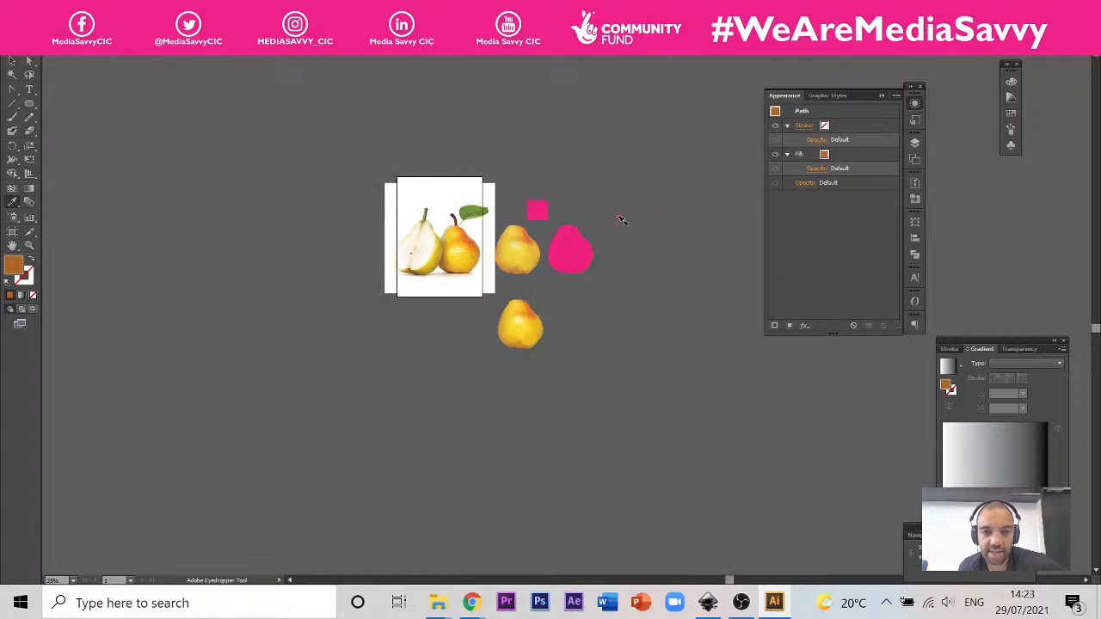
Step: Reposition the brown dot slightly and place two copies below it to form a triangle of three dots
scroll(619, 221, up, 10)
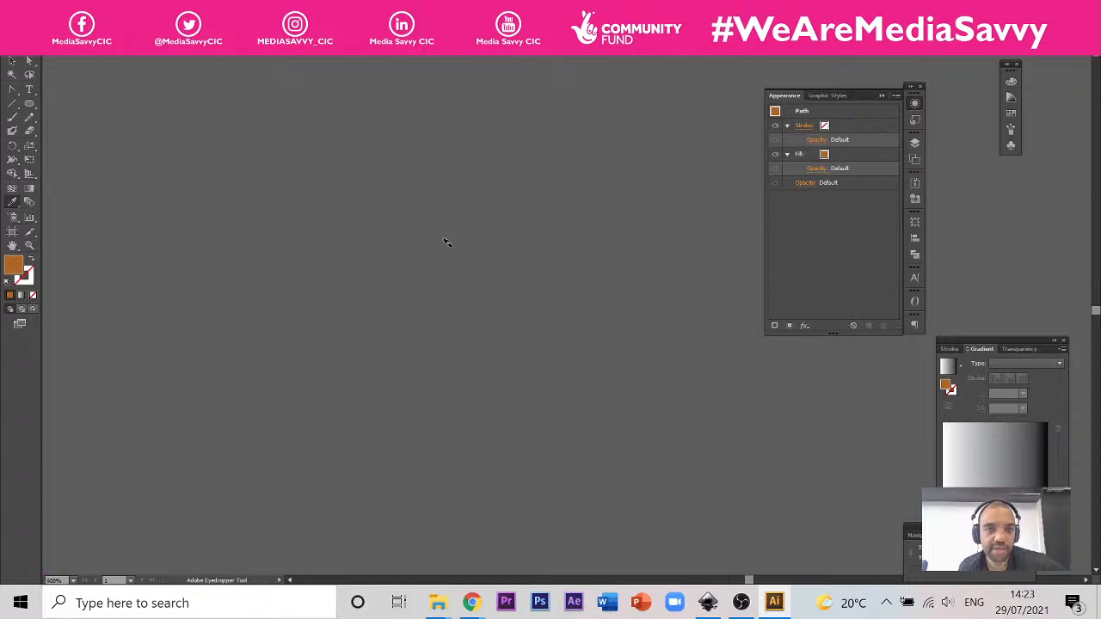
scroll(445, 241, down, 2)
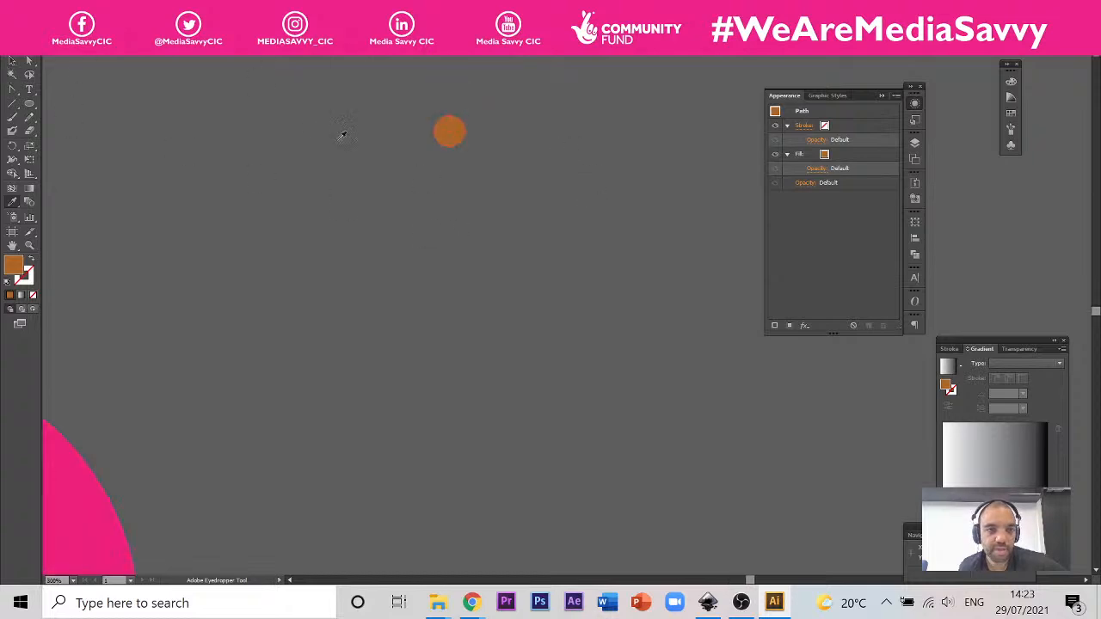
click(12, 58)
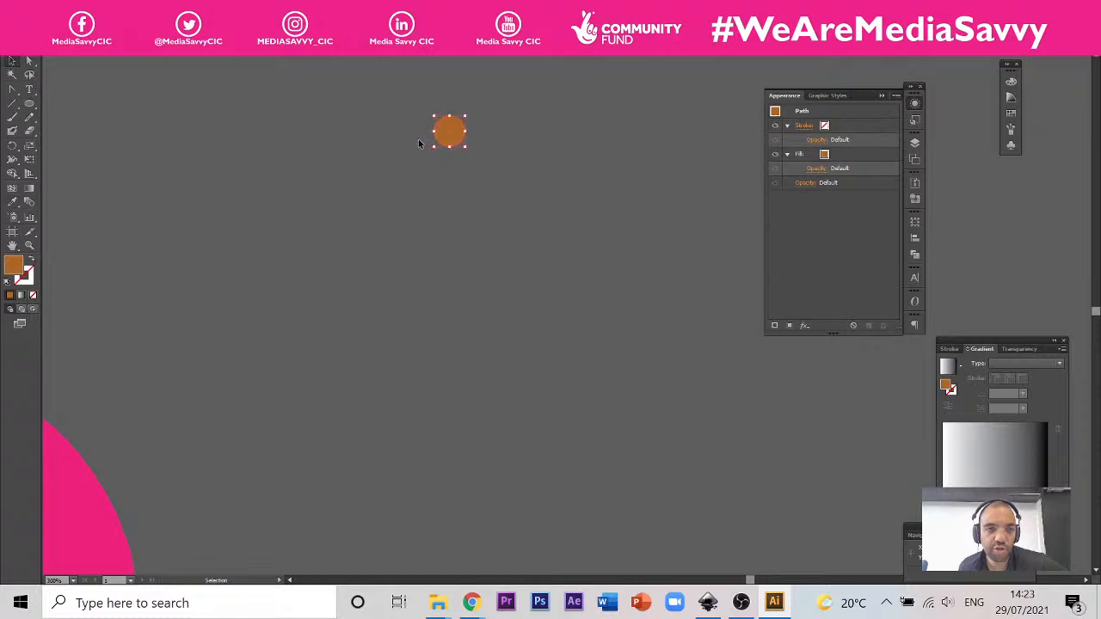
drag(461, 144, 467, 163)
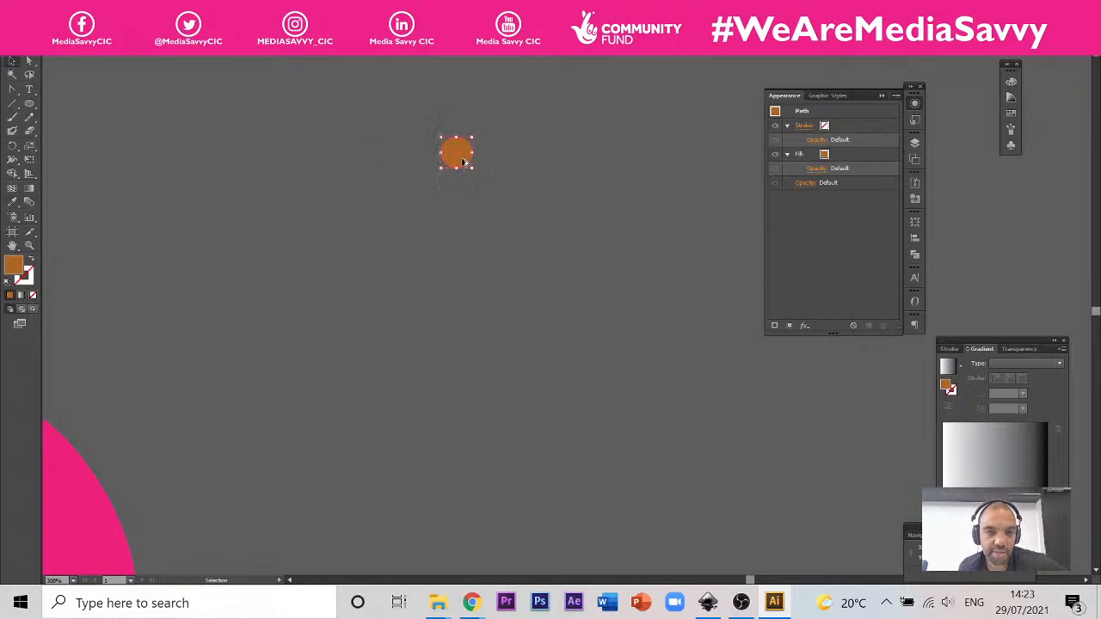
drag(462, 167, 524, 244)
click(556, 172)
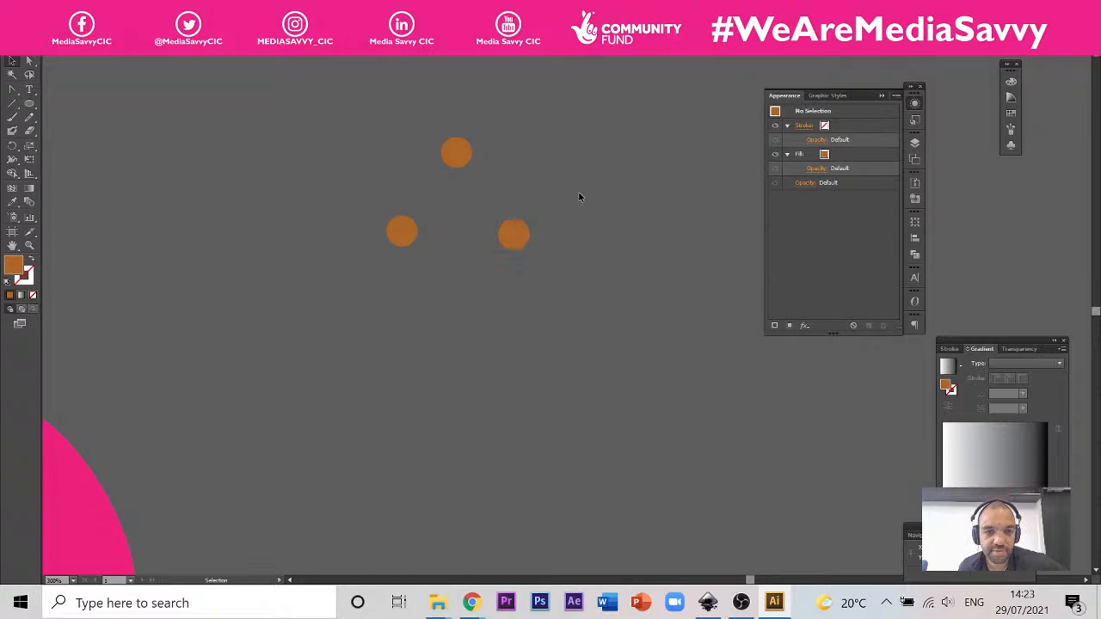
Step: Save the three brown dots together as a new pattern swatch
drag(568, 121, 365, 320)
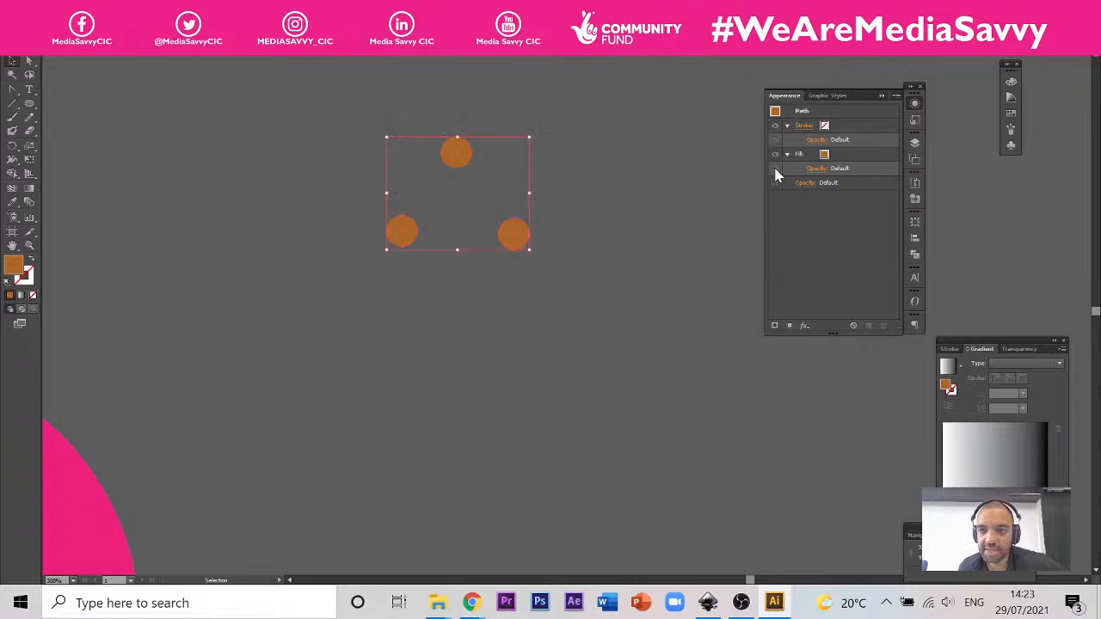
click(1010, 113)
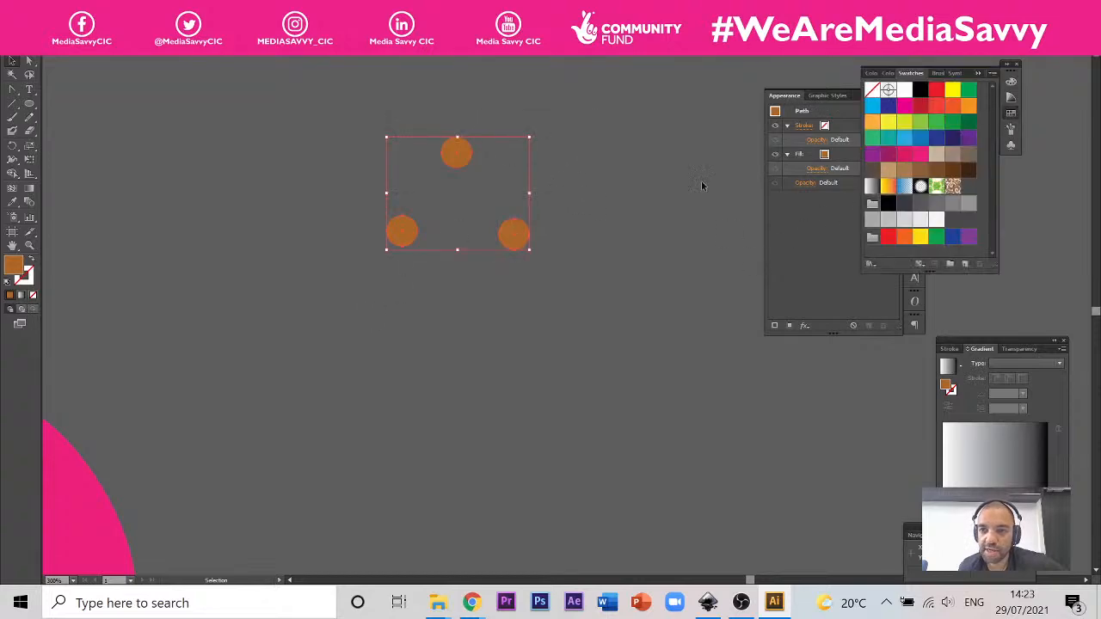
drag(510, 245, 968, 194)
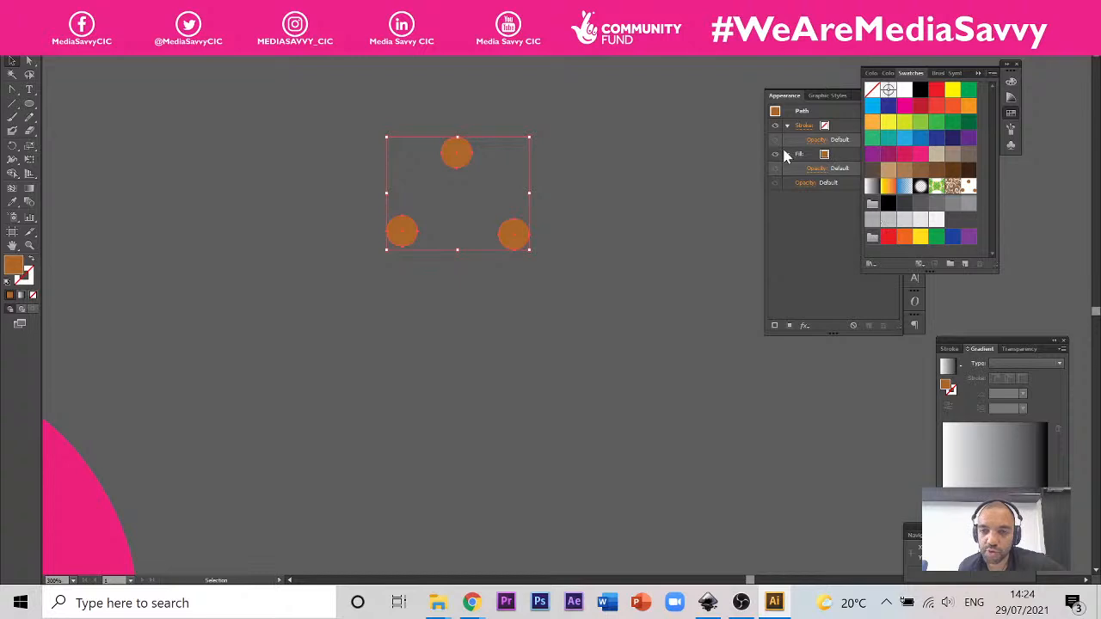
Step: Select the Grain-textured pear mesh between the photo and the pink pear, and add a new fill to its appearance
scroll(645, 171, down, 4)
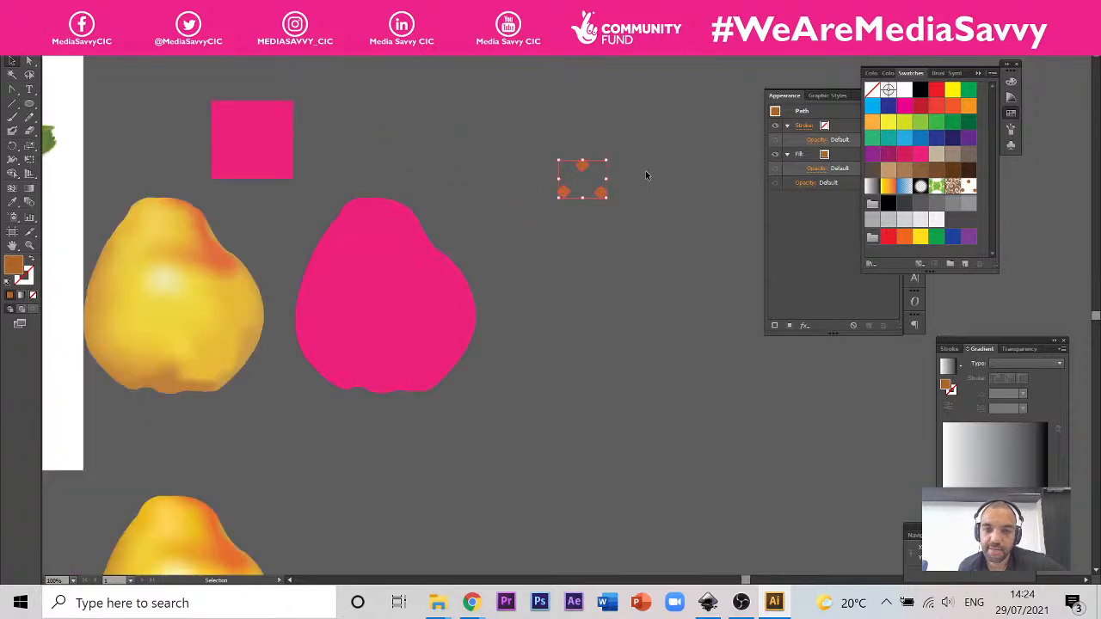
scroll(337, 234, up, 1)
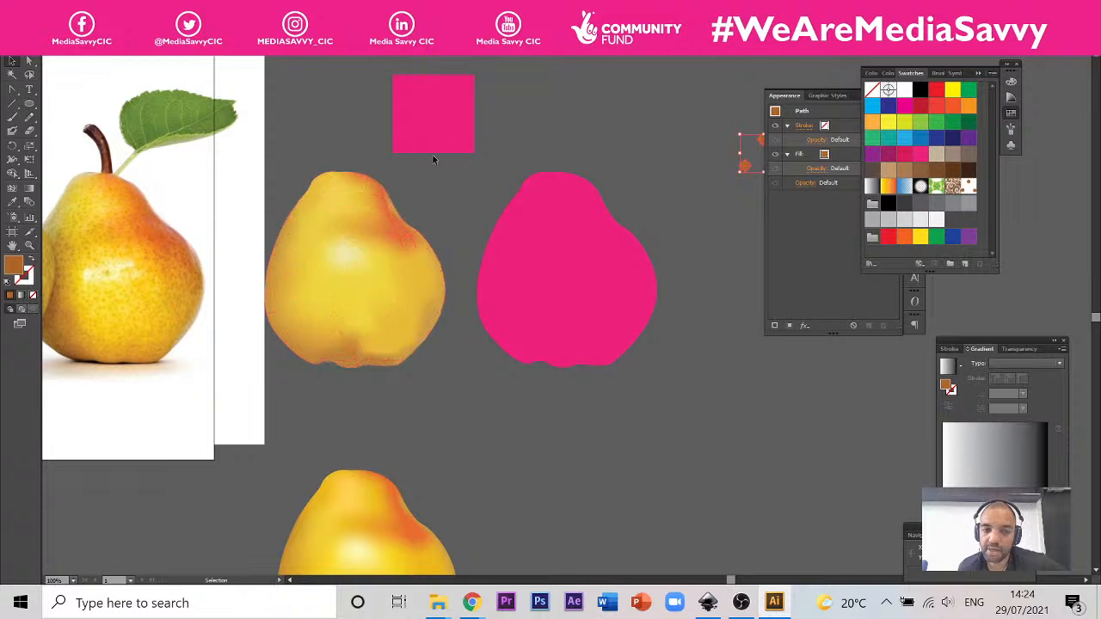
click(418, 279)
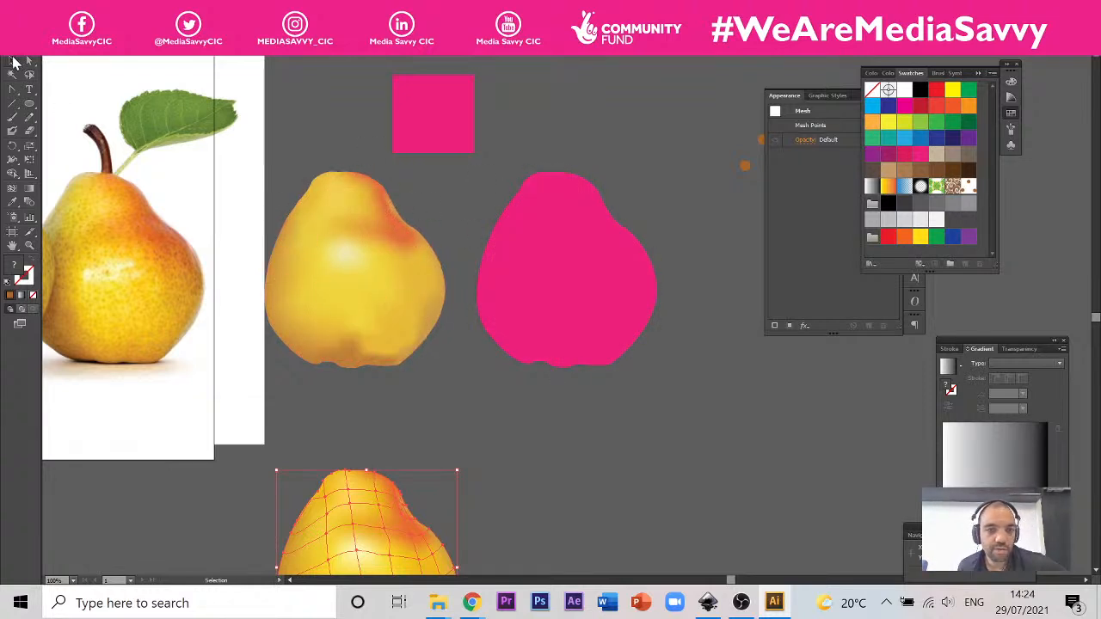
click(580, 251)
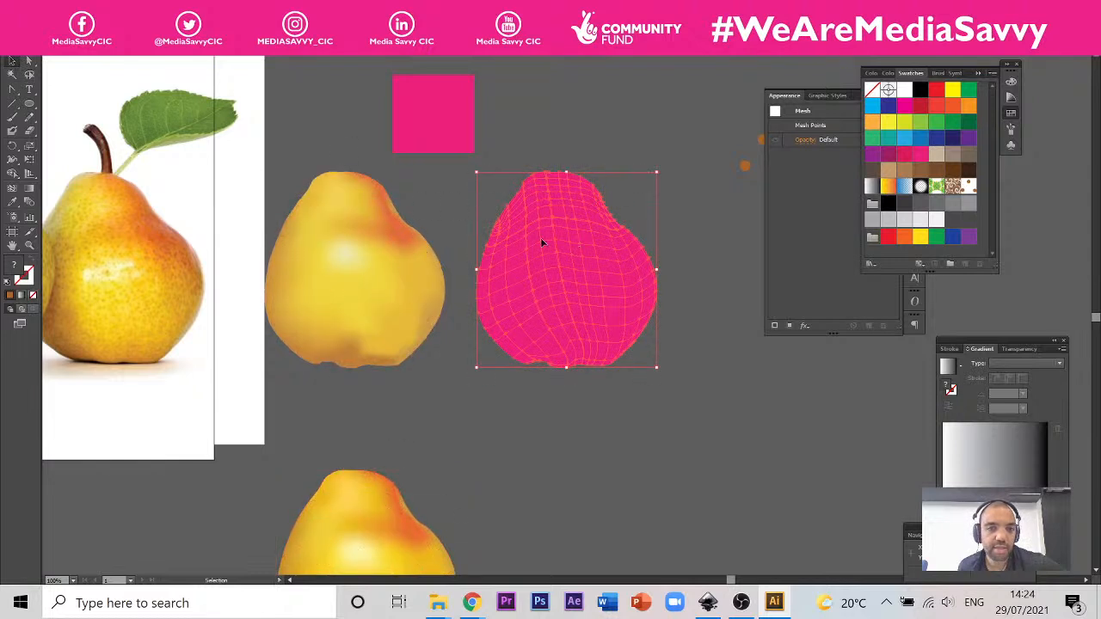
click(385, 257)
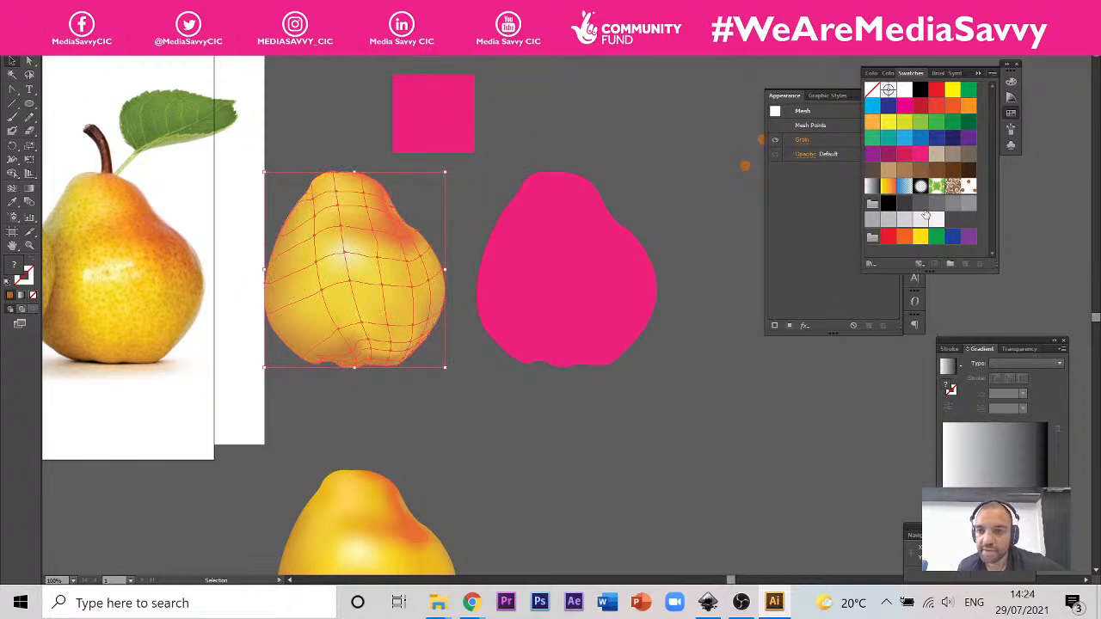
click(807, 272)
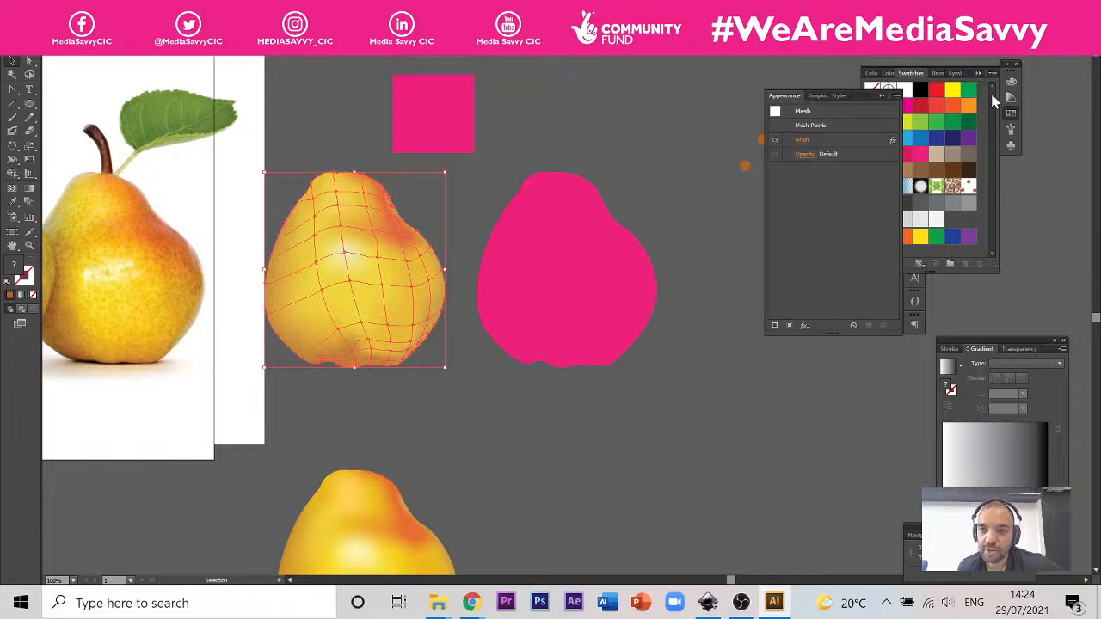
click(916, 104)
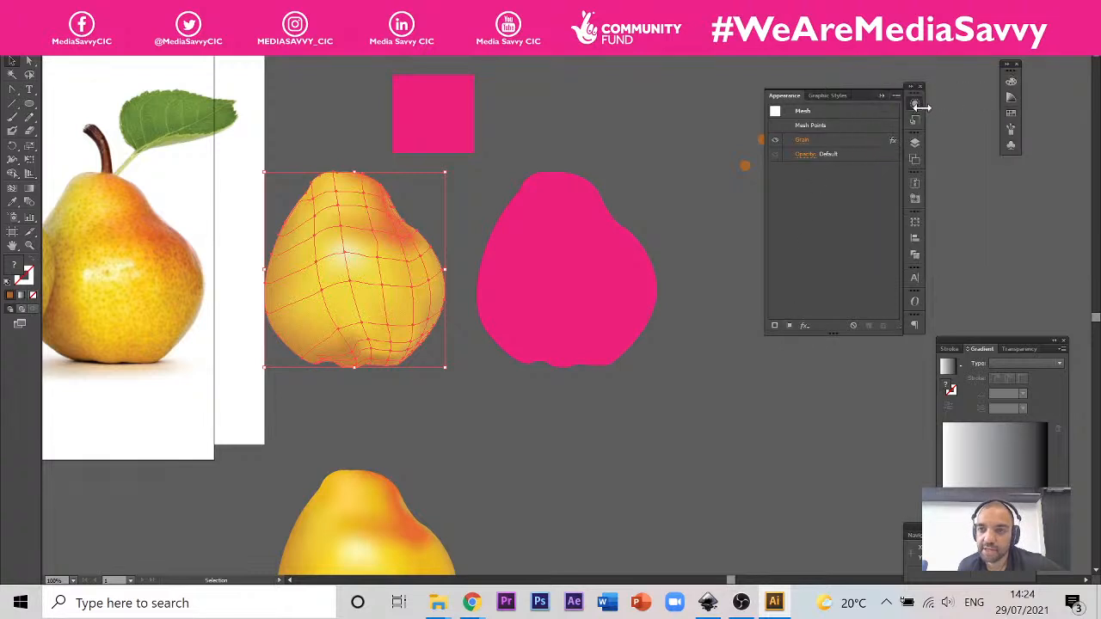
click(916, 104)
click(916, 104)
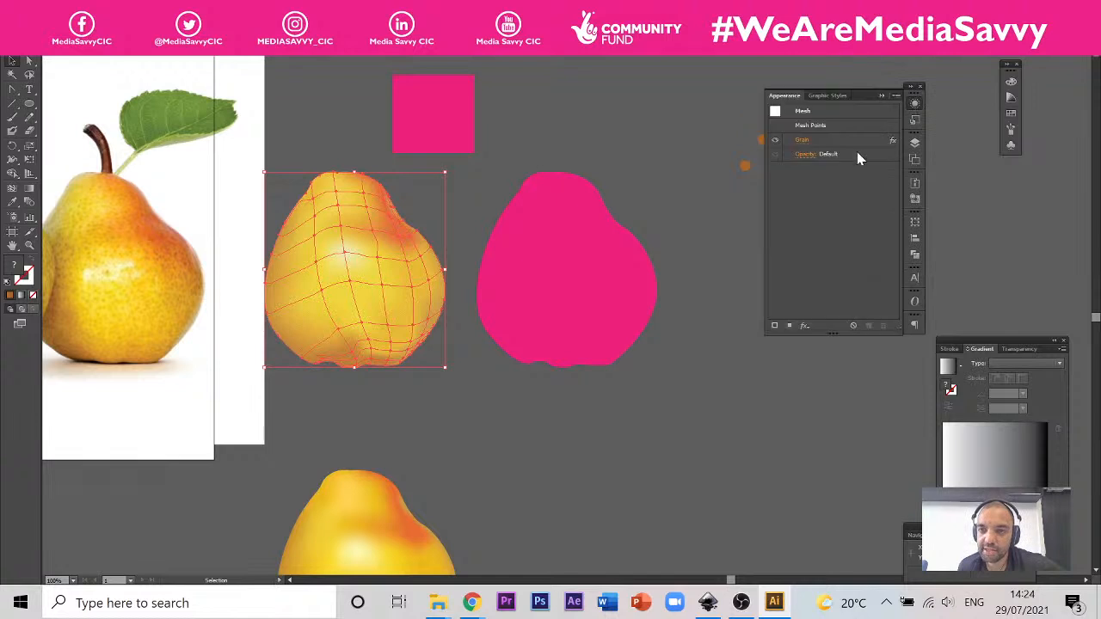
click(789, 327)
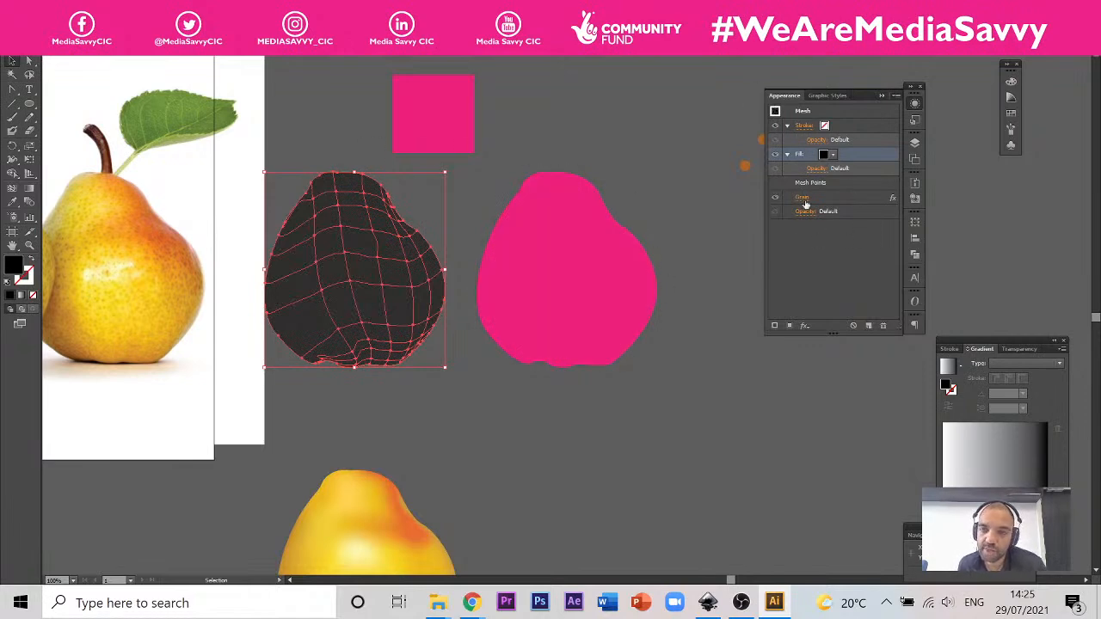
Step: Try a beige swatch and an orange swatch as the colour of the pear mesh's added fill
click(832, 156)
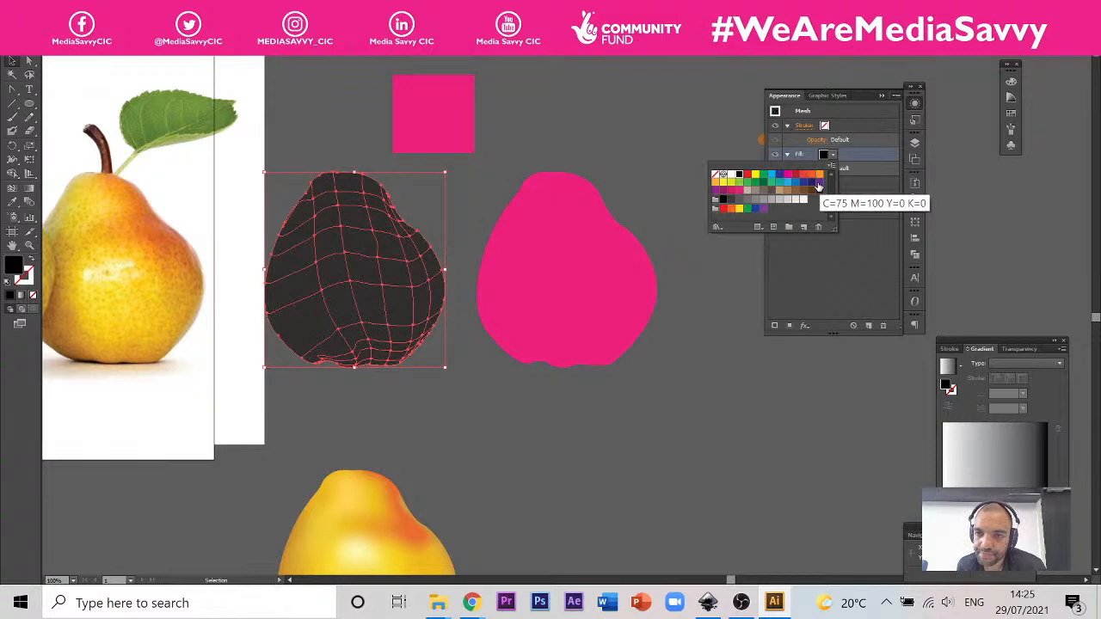
click(746, 191)
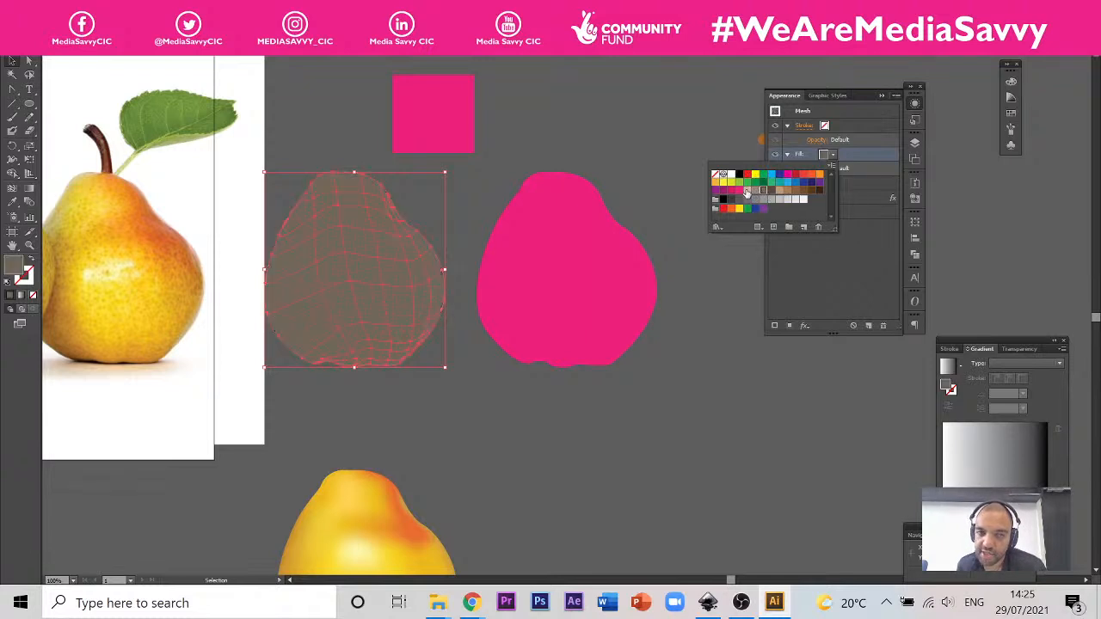
click(819, 175)
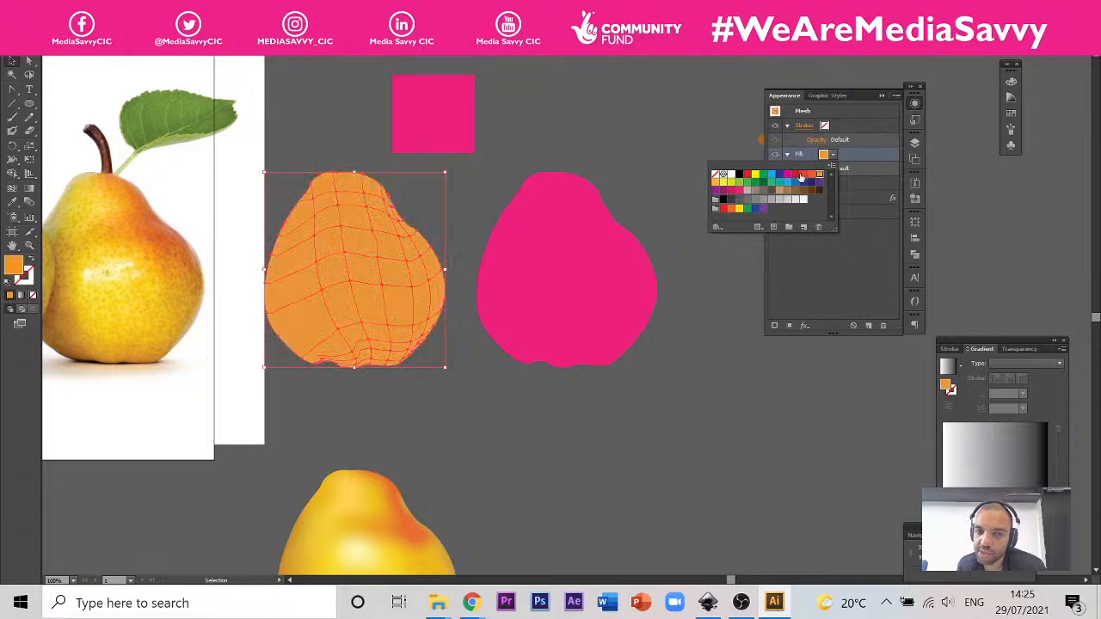
Step: Set the pear mesh's added fill to the brown three-dot pattern swatch and deselect the pear
click(1011, 118)
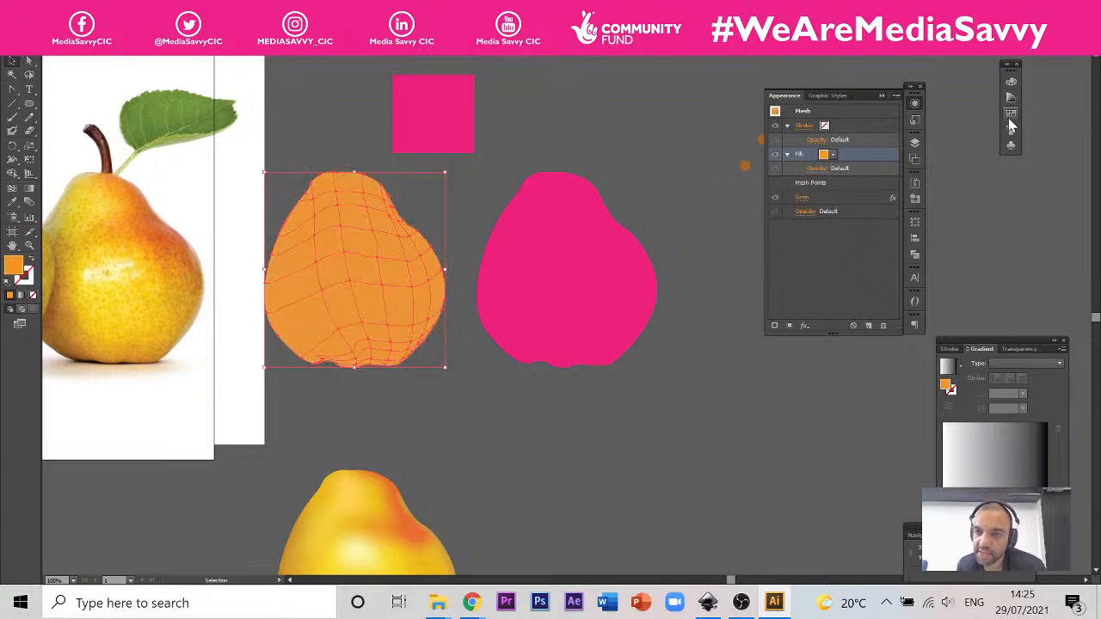
click(1014, 117)
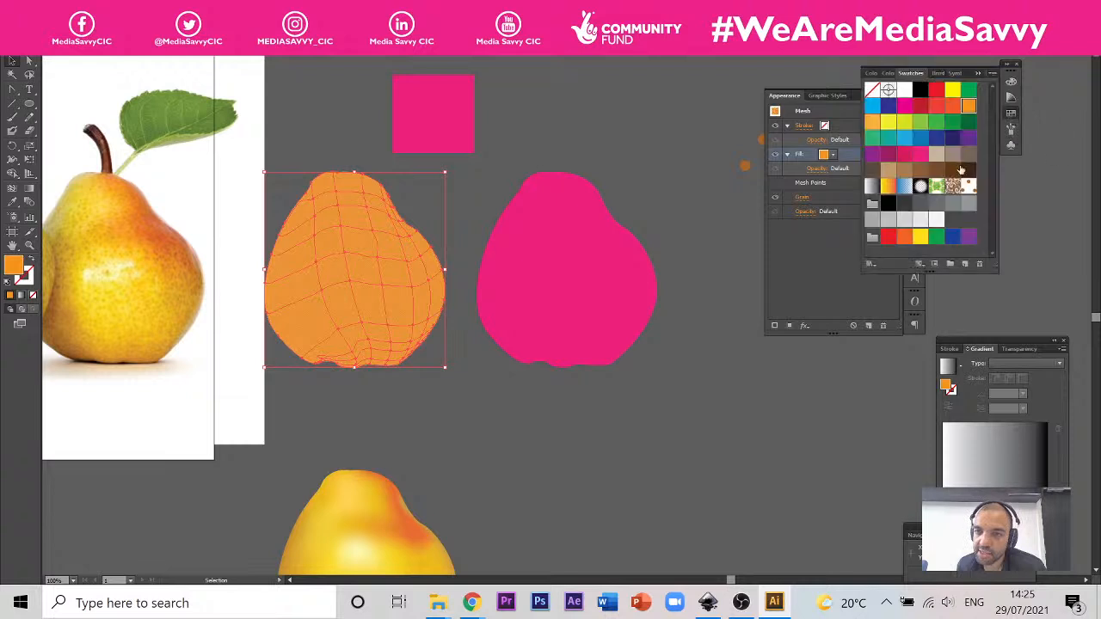
click(967, 189)
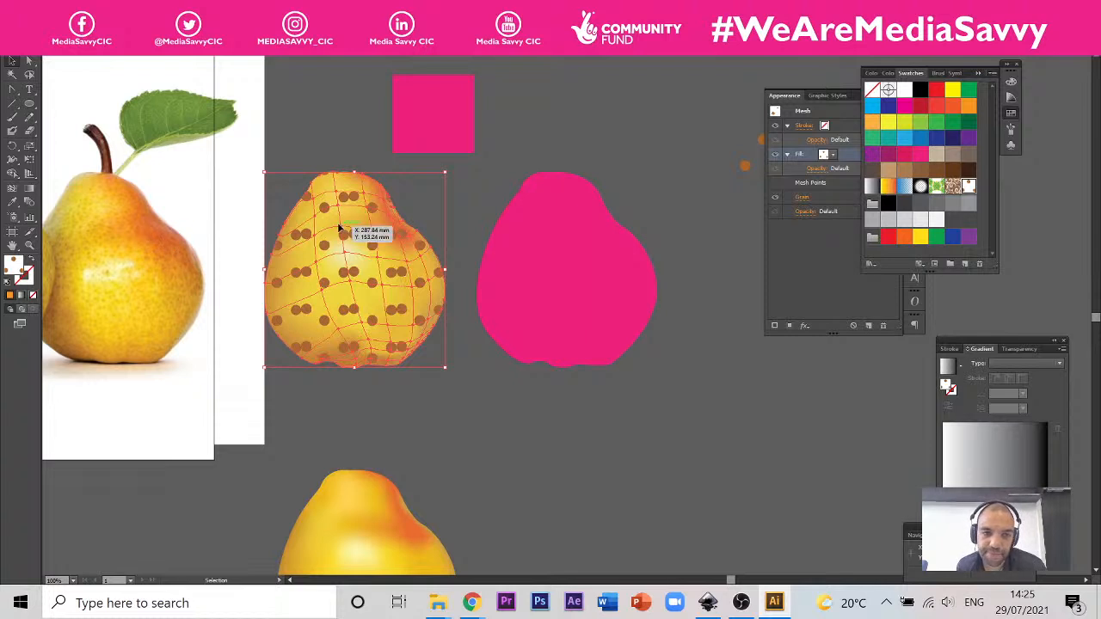
click(628, 168)
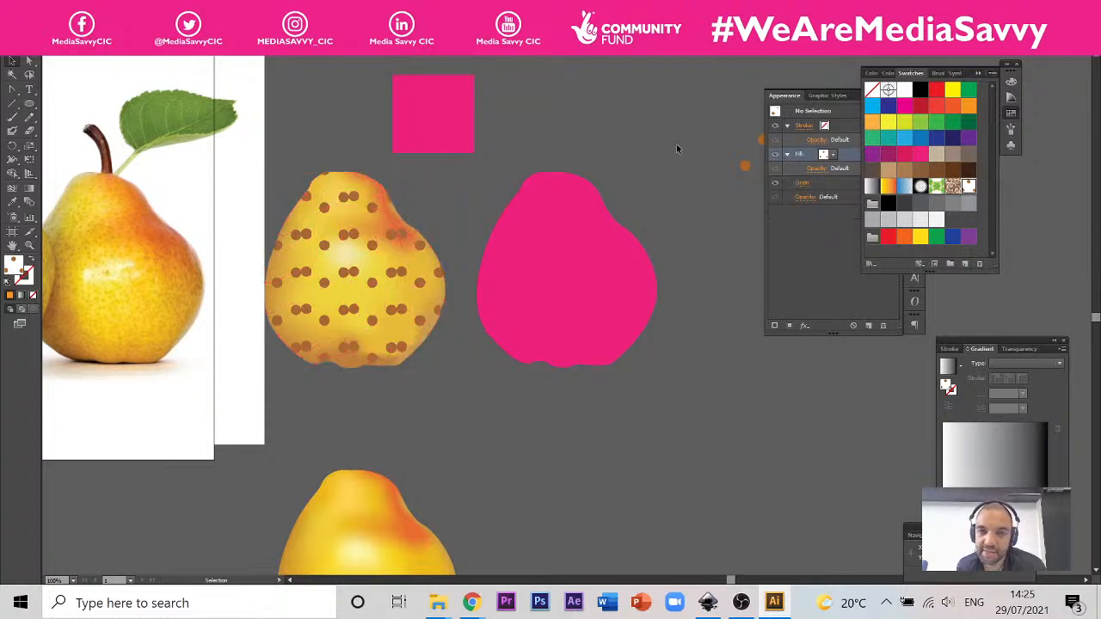
Step: Separate Appearance from Graphic Styles to uncover the three brown dots, scale the dots down and move them beside the pink pear's top
drag(798, 101, 858, 175)
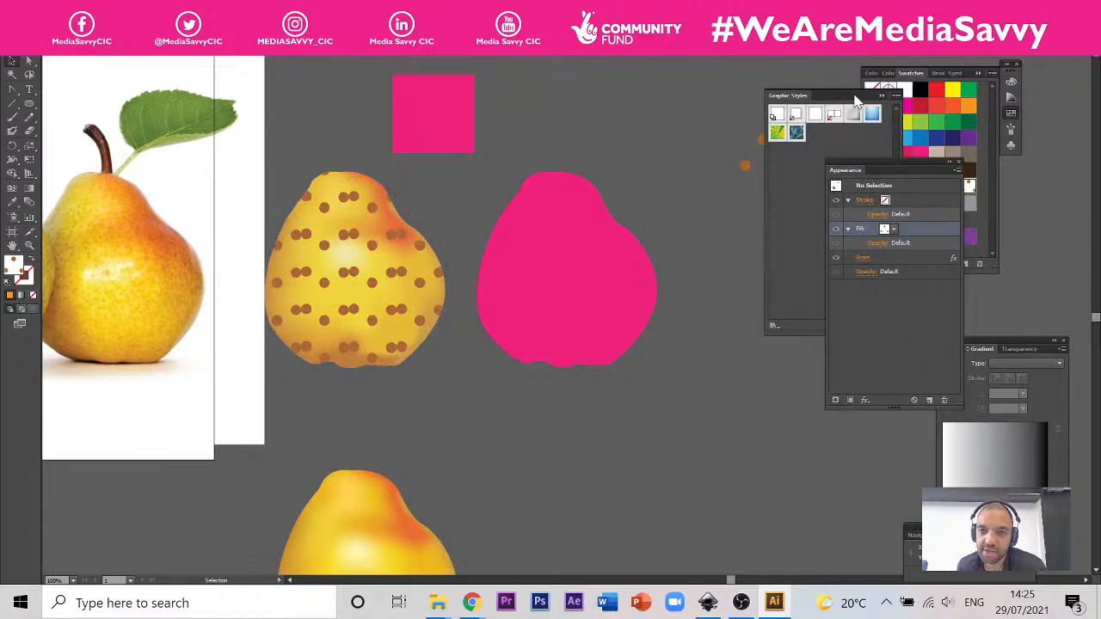
click(881, 96)
drag(689, 219, 798, 123)
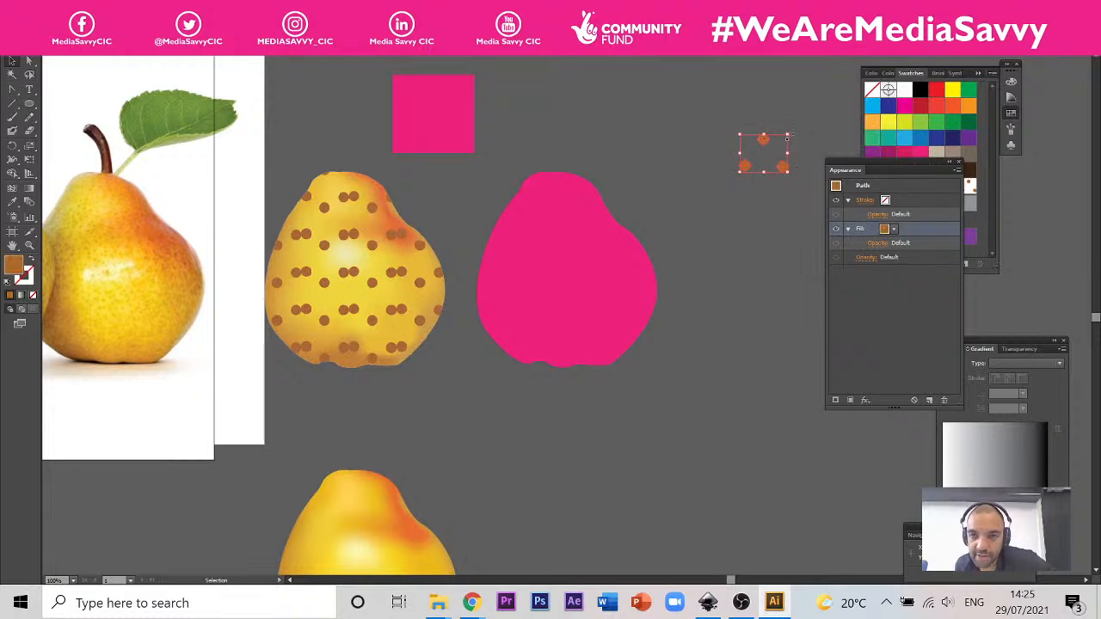
drag(788, 136, 755, 161)
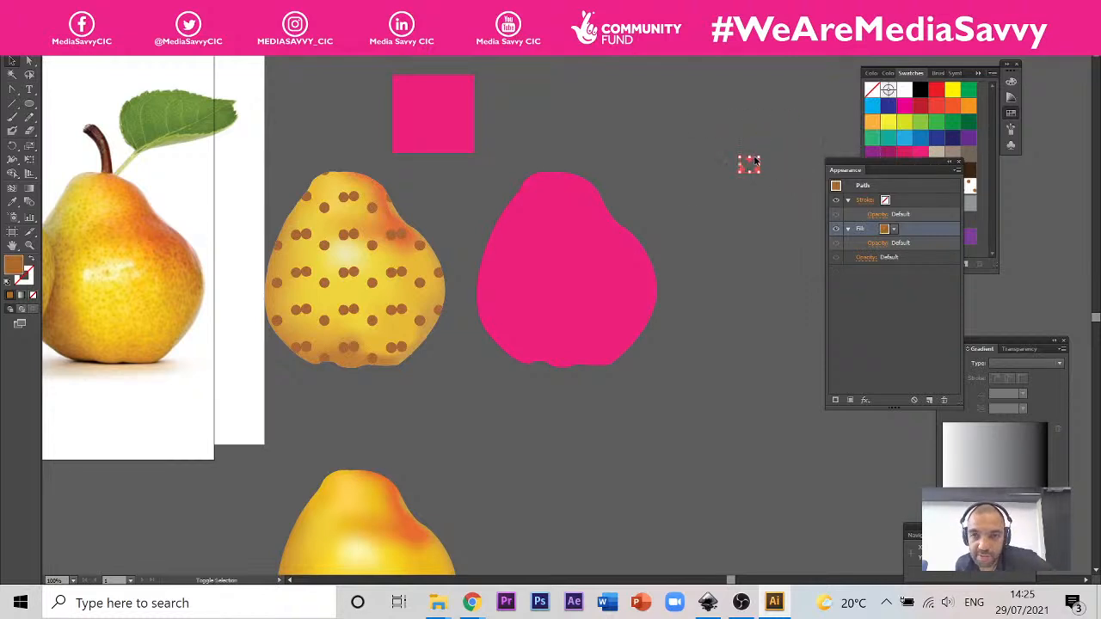
scroll(768, 155, up, 2)
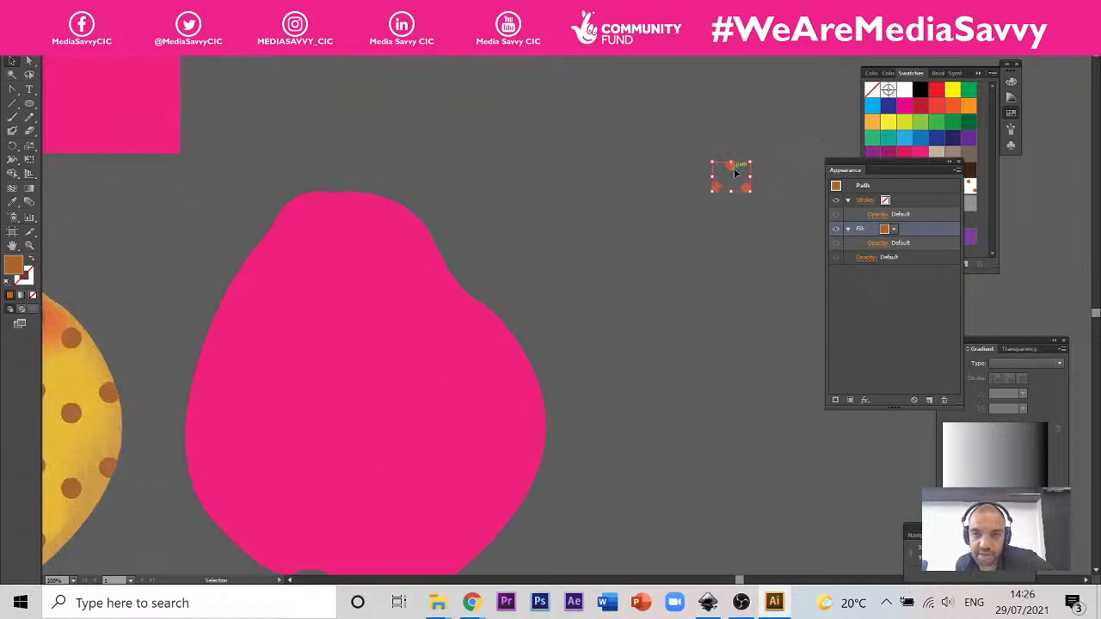
drag(736, 172, 537, 185)
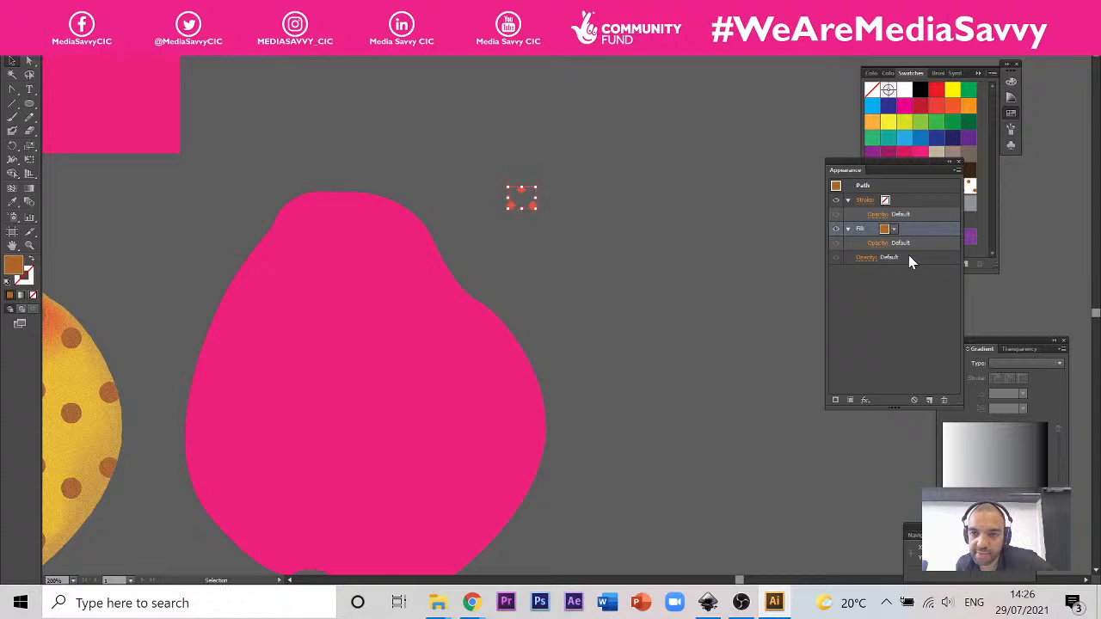
click(867, 401)
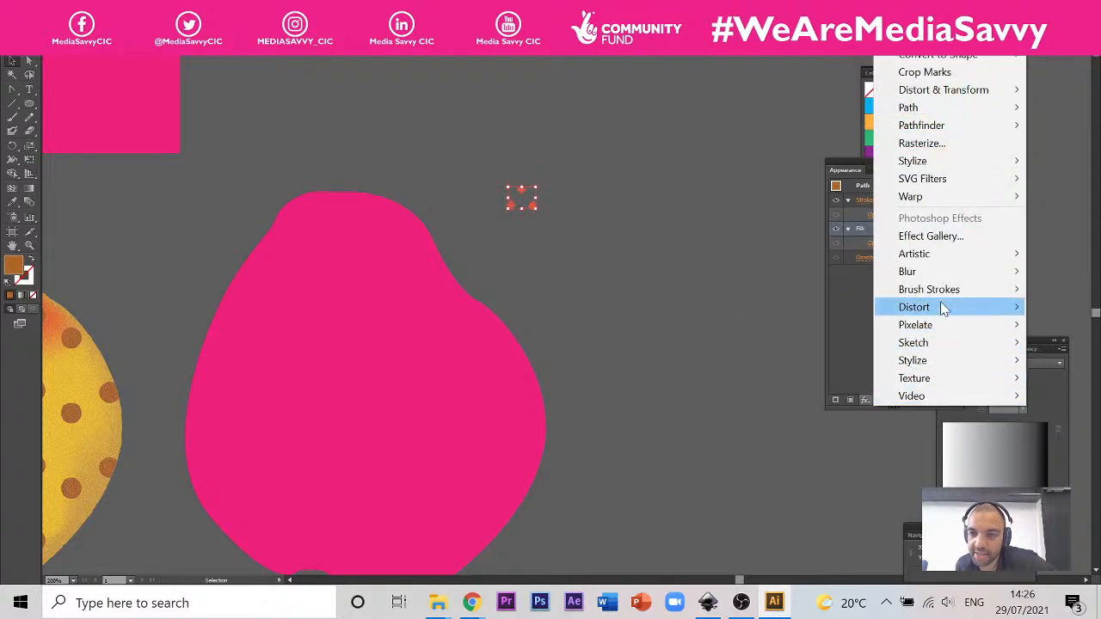
mouse_move(944, 310)
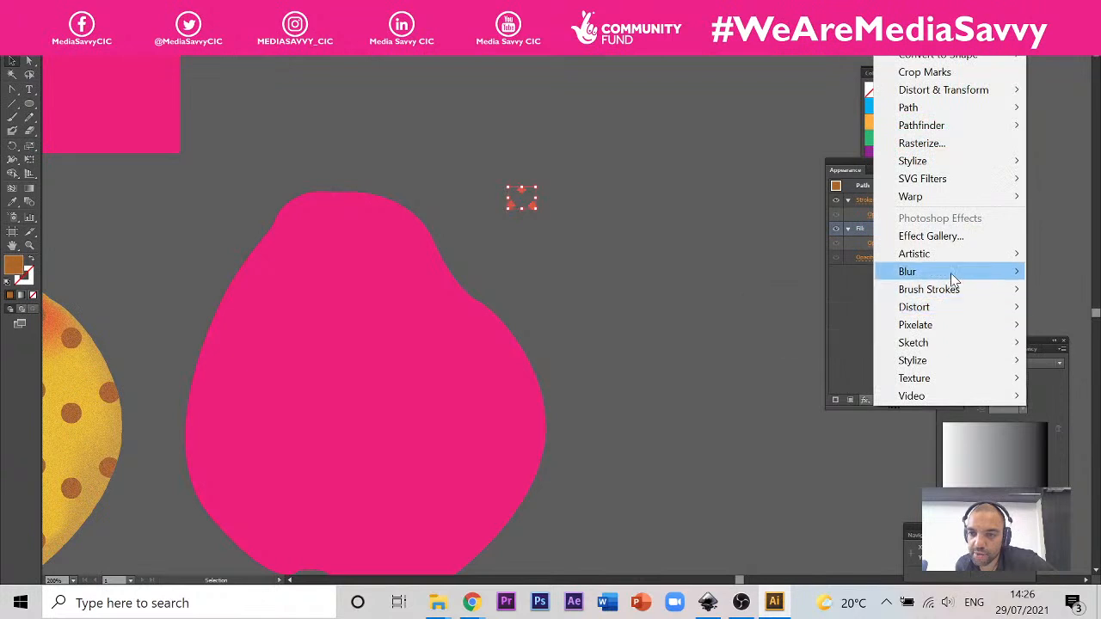
mouse_move(953, 277)
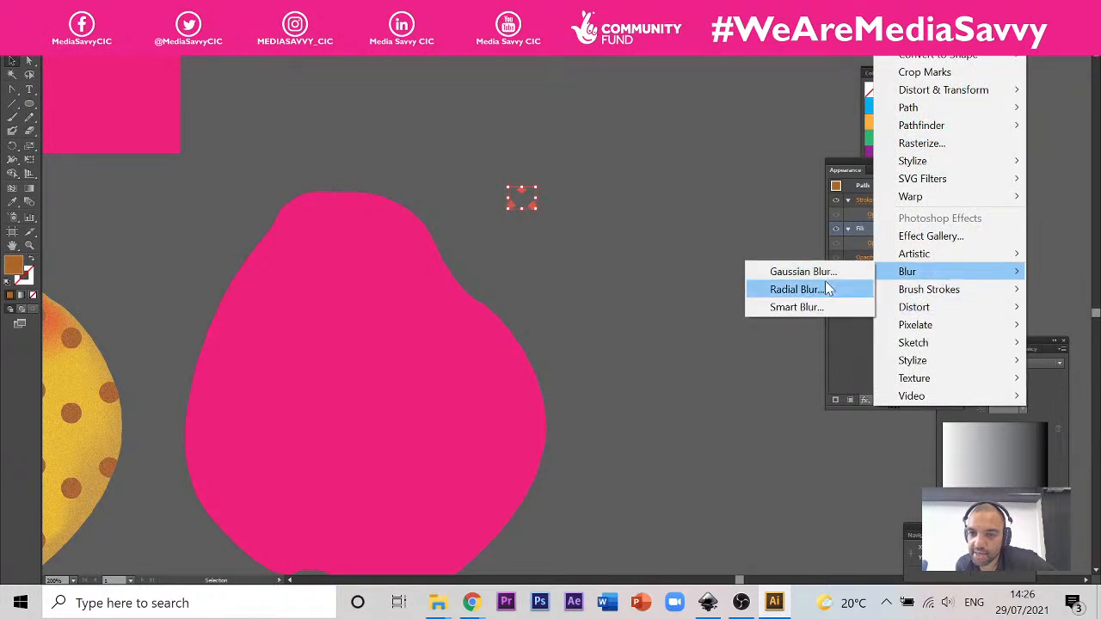
click(804, 272)
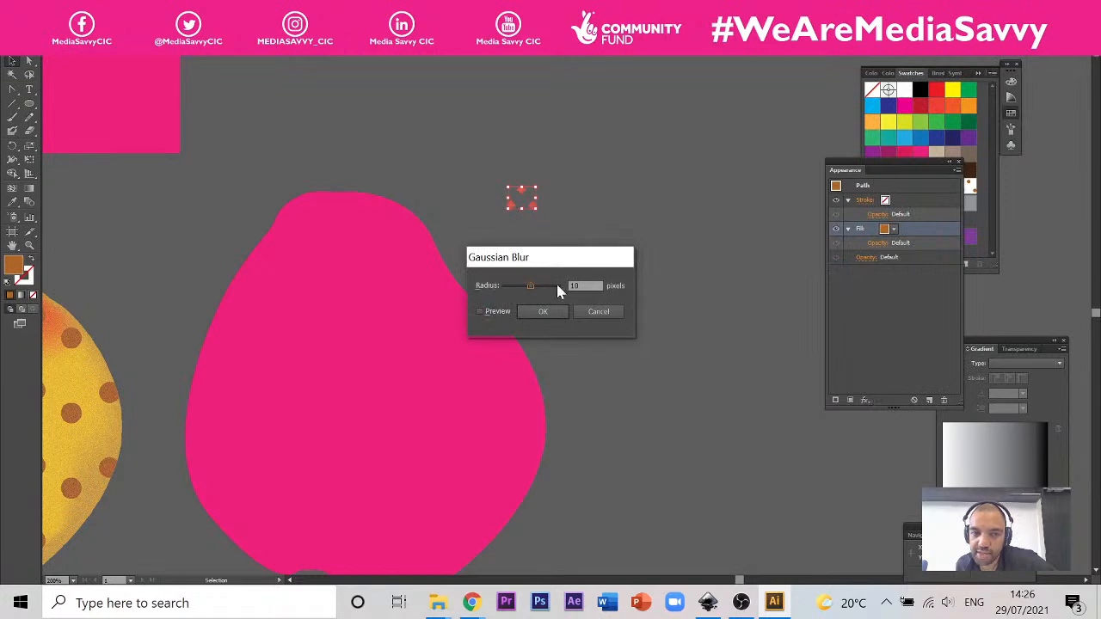
click(593, 312)
Step: Apply a Gaussian Blur with a radius of 3.9 pixels to the fill of the three brown dots, using the preview
scroll(521, 185, up, 6)
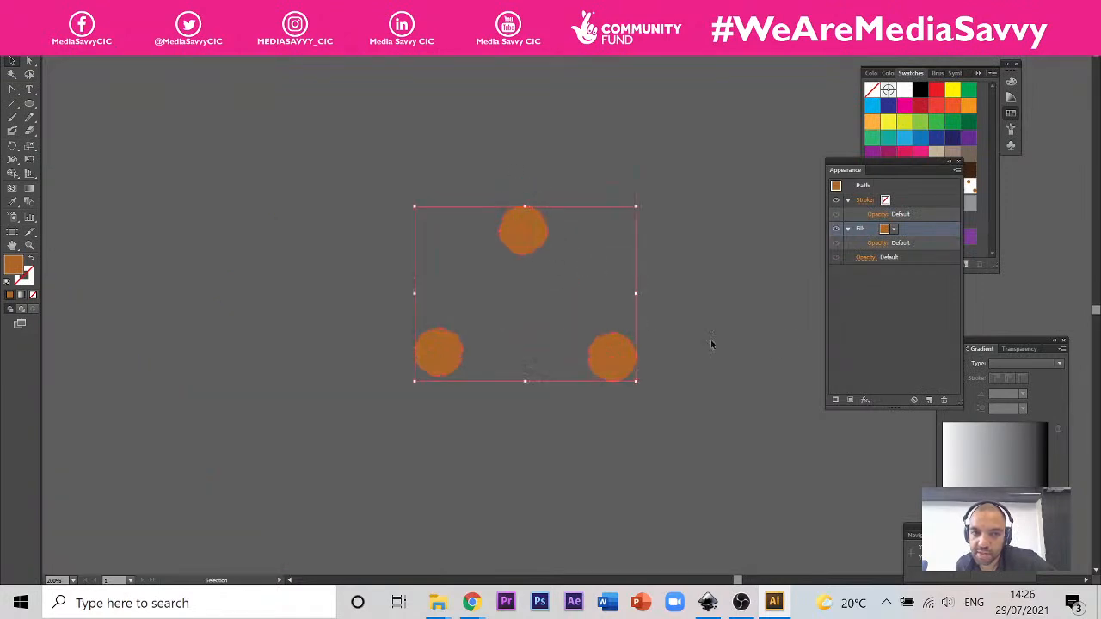
click(865, 400)
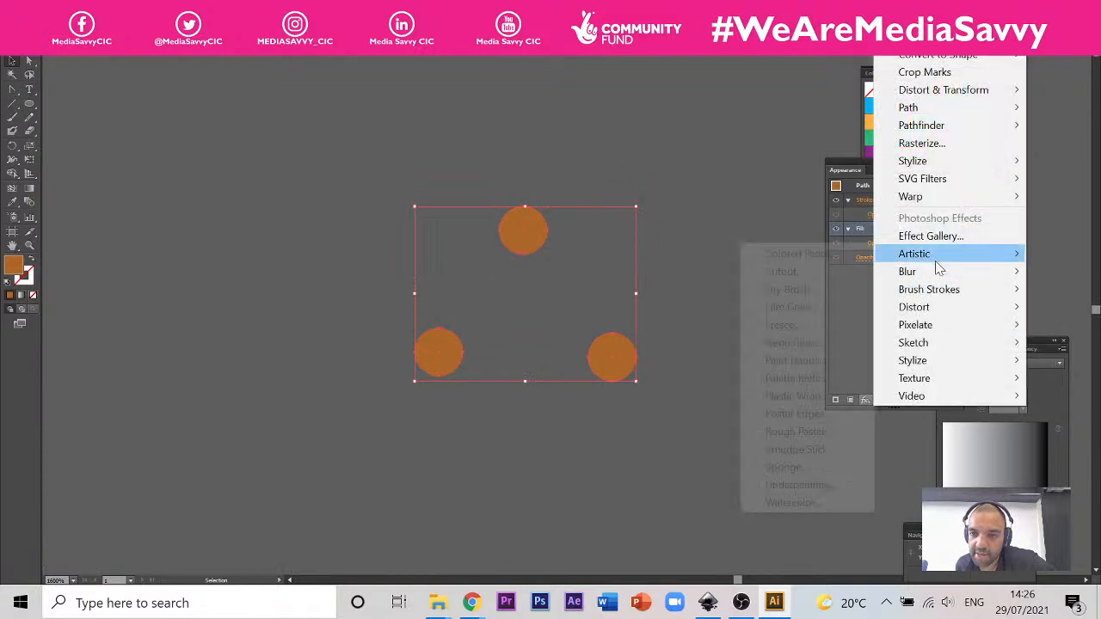
mouse_move(910, 272)
click(848, 272)
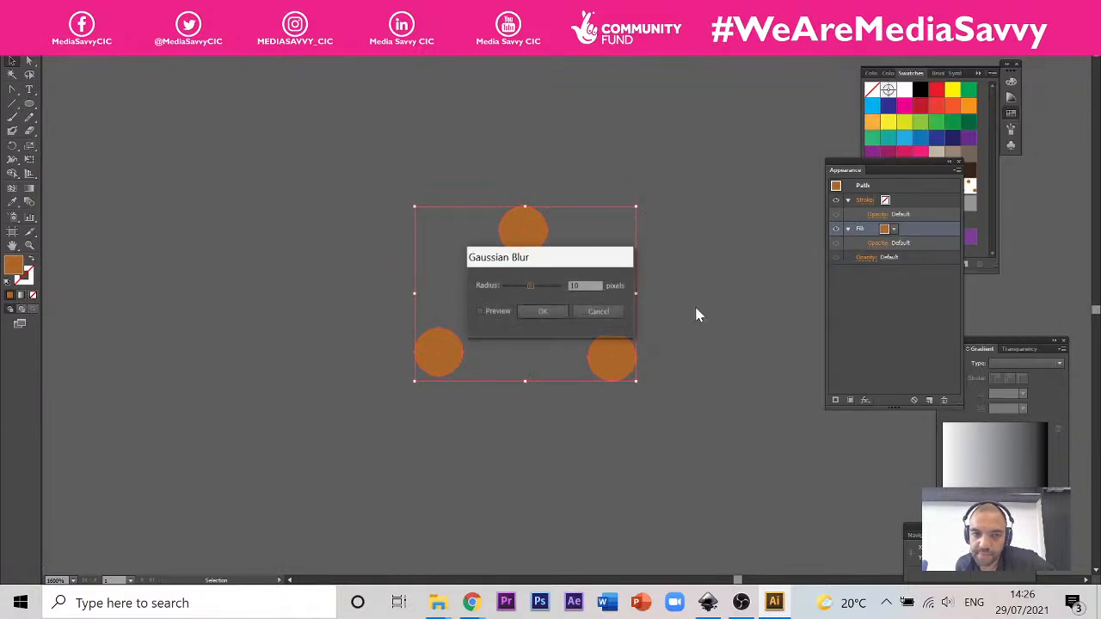
click(481, 312)
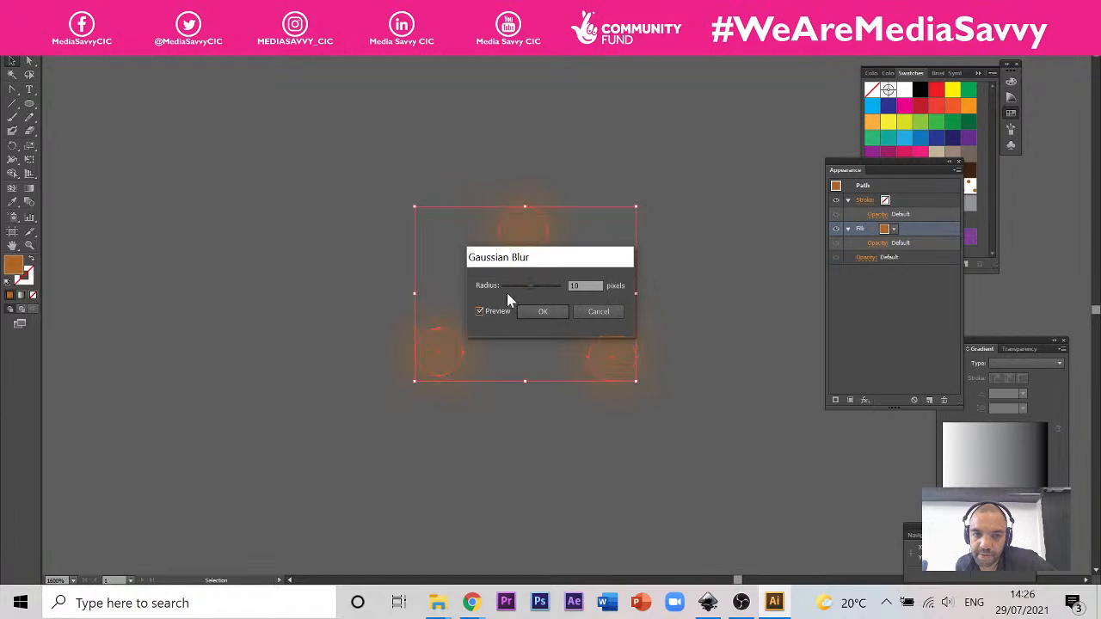
drag(531, 287, 514, 289)
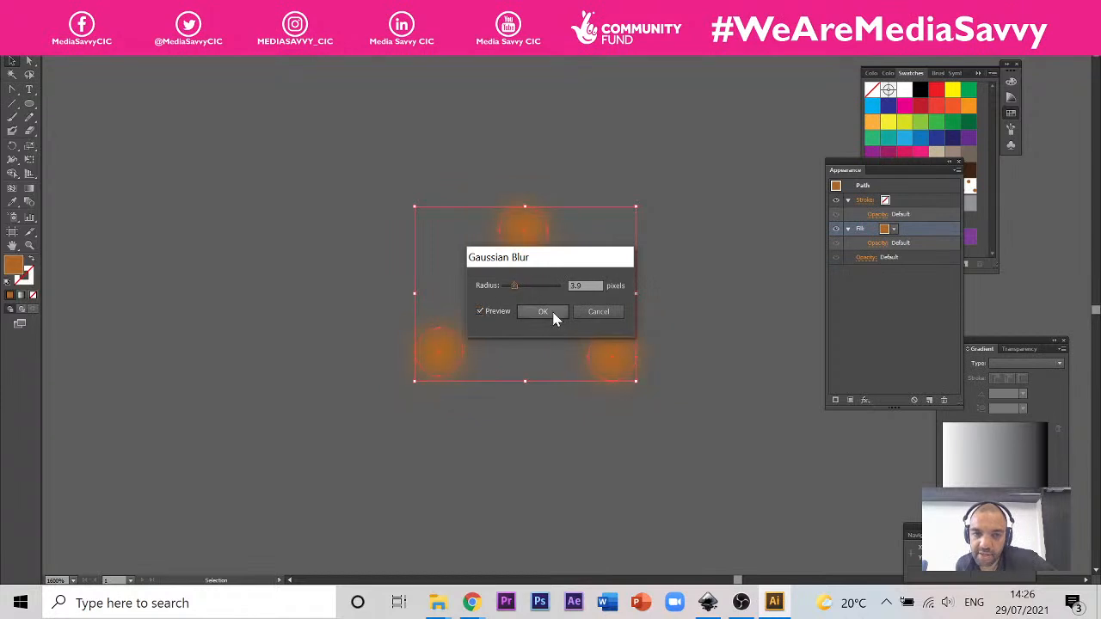
click(542, 311)
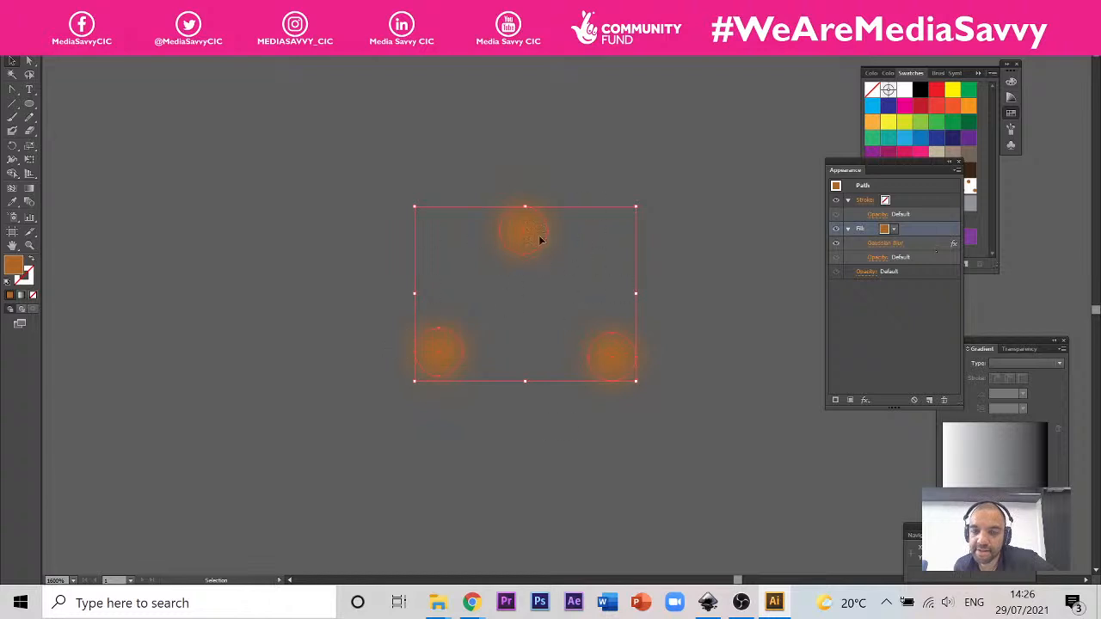
Step: Scale the three blurred brown dots down a little further around their centre
scroll(582, 276, down, 4)
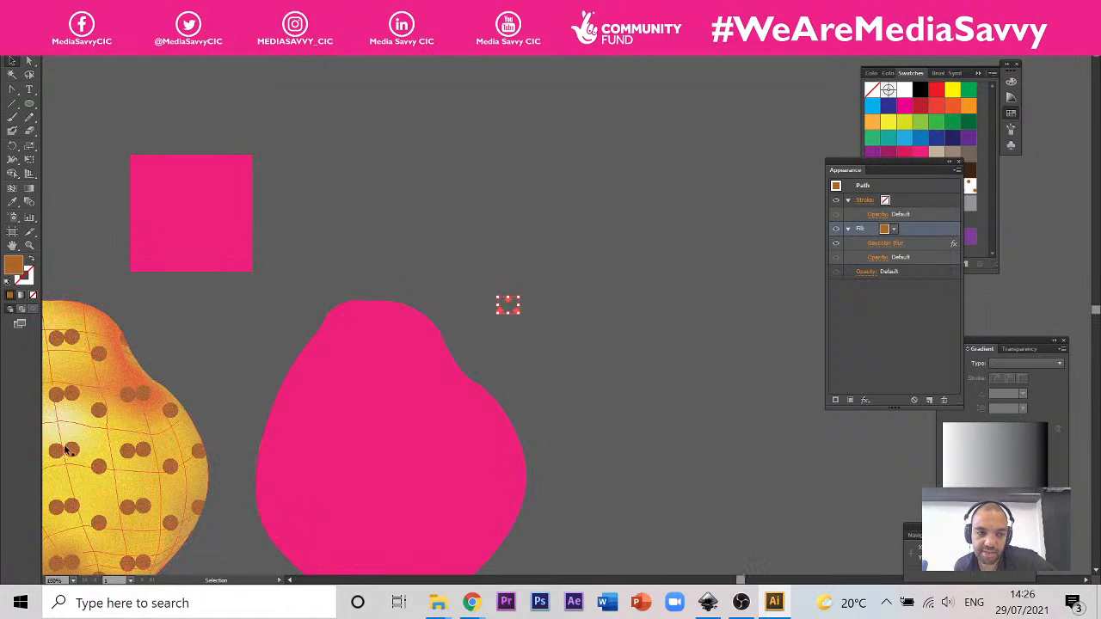
scroll(503, 297, up, 4)
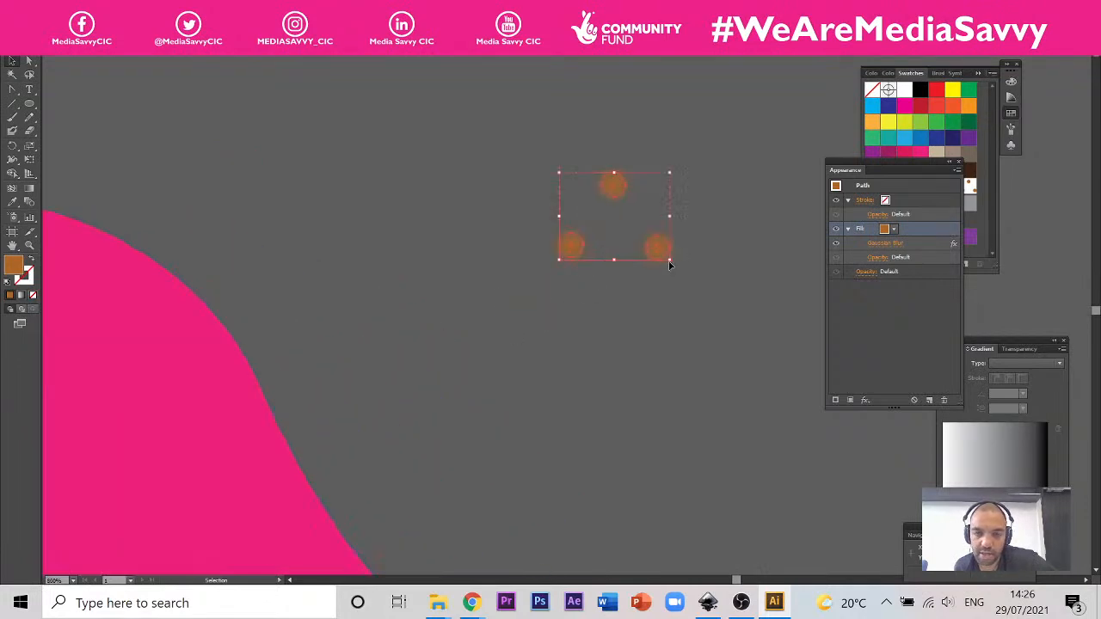
drag(671, 261, 656, 258)
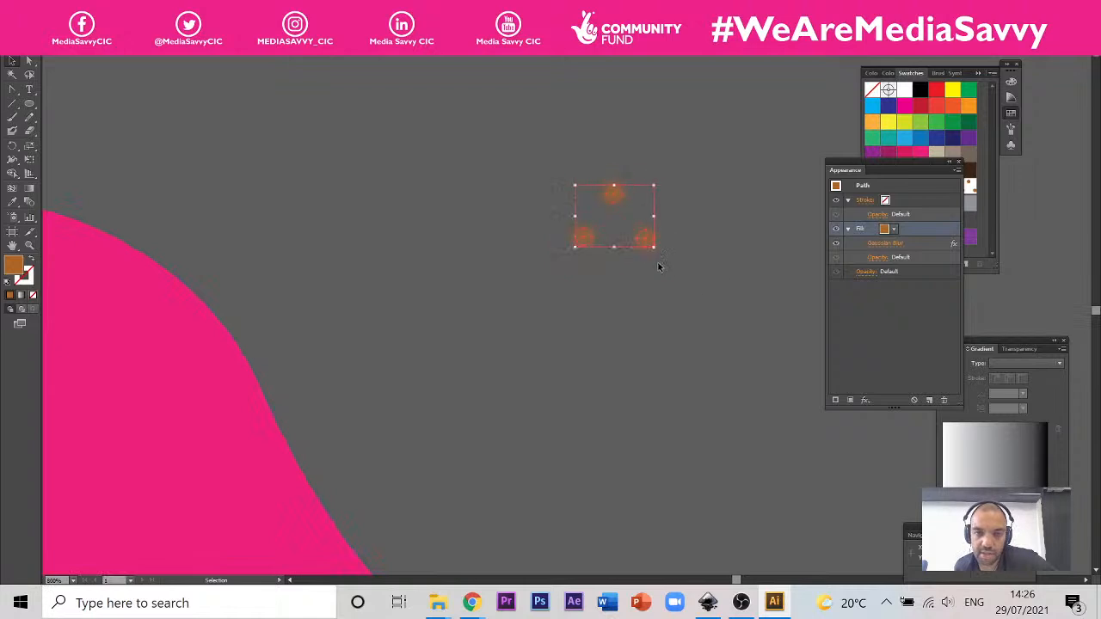
scroll(664, 265, down, 3)
scroll(664, 265, down, 2)
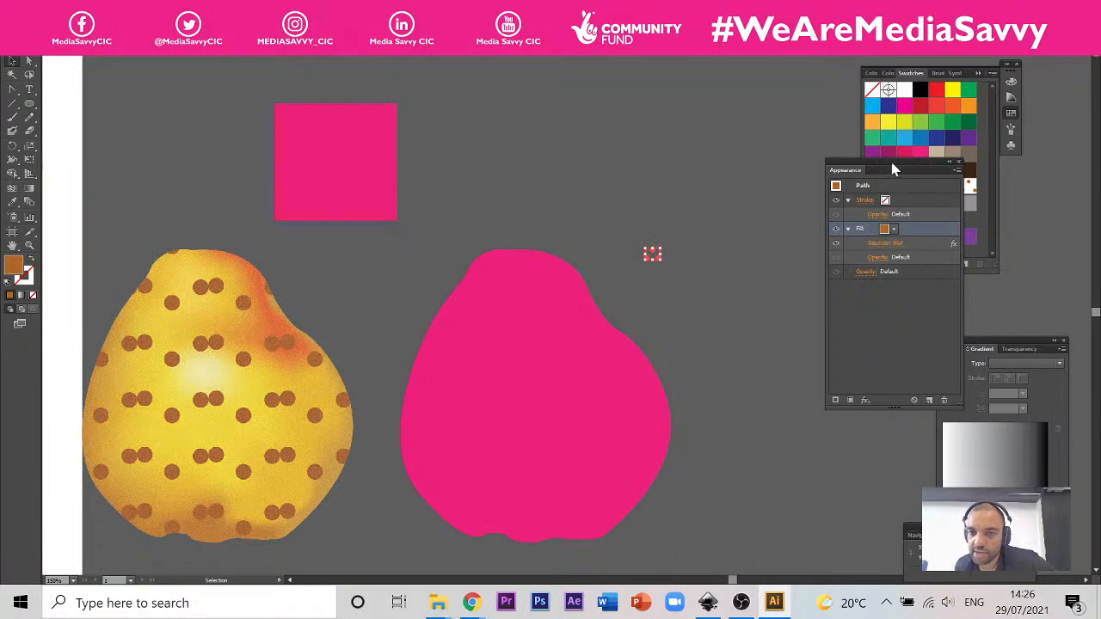
Step: Move the Appearance panel clear of Swatches, store the scaled, blurred three brown dots as a new pattern swatch, and deselect them
drag(899, 170, 820, 290)
drag(652, 252, 950, 223)
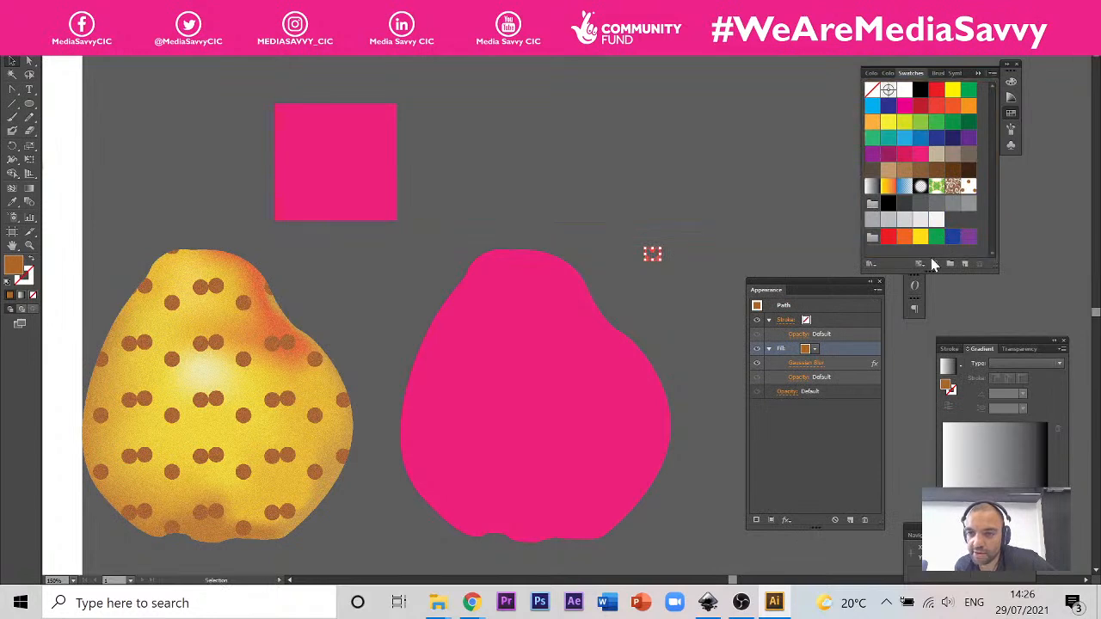
drag(652, 255, 978, 196)
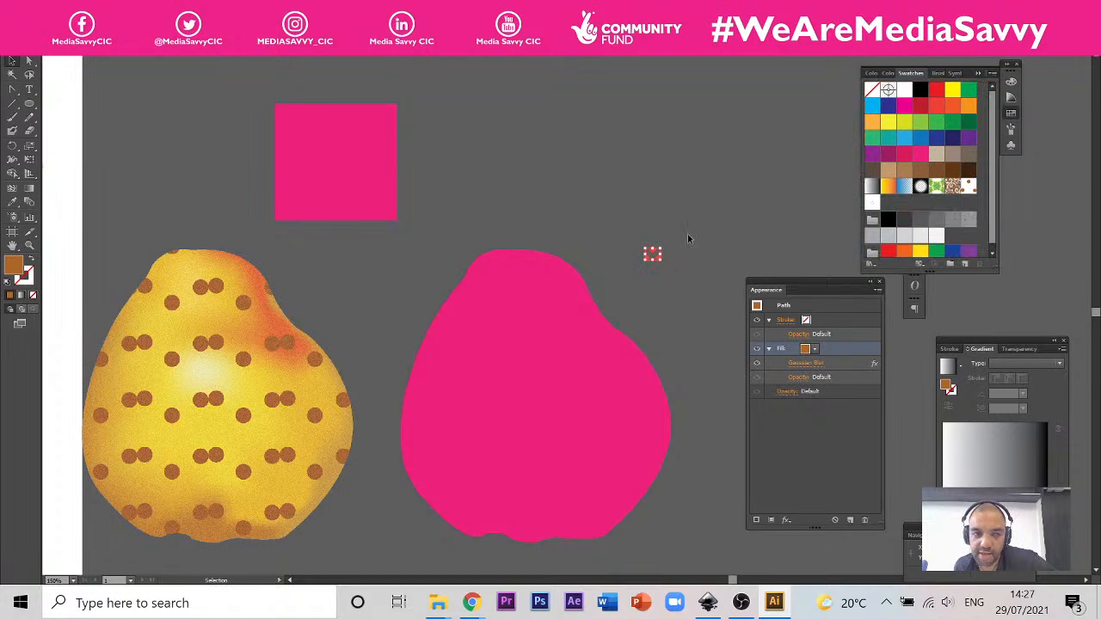
click(385, 308)
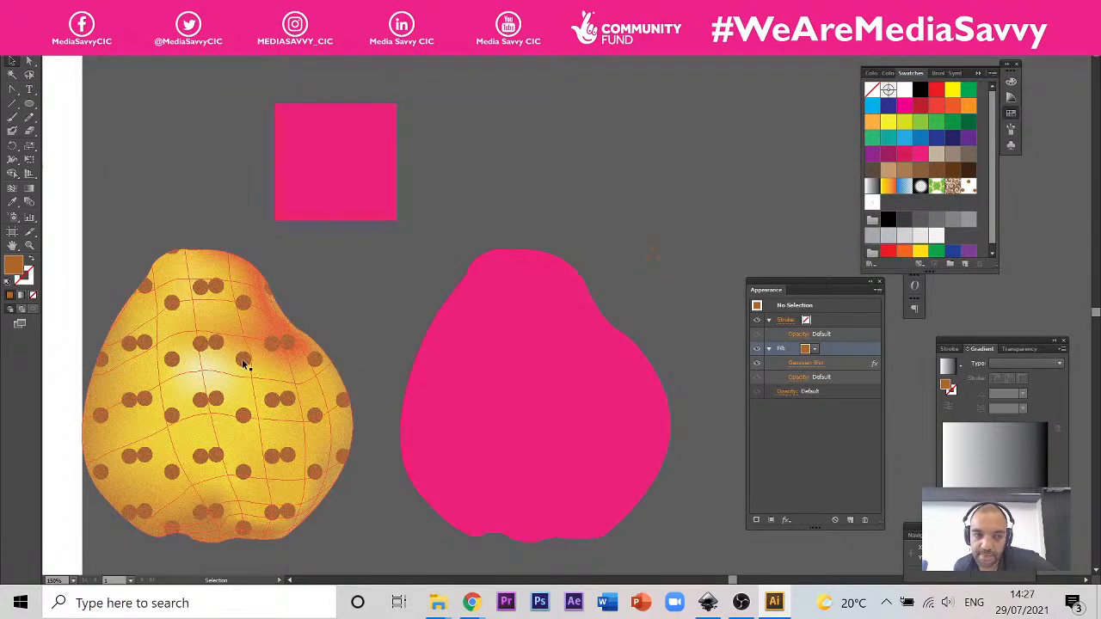
Step: Set the yellow pear mesh's added fill to the new blurred three-dot pattern swatch and deselect the pear
click(288, 348)
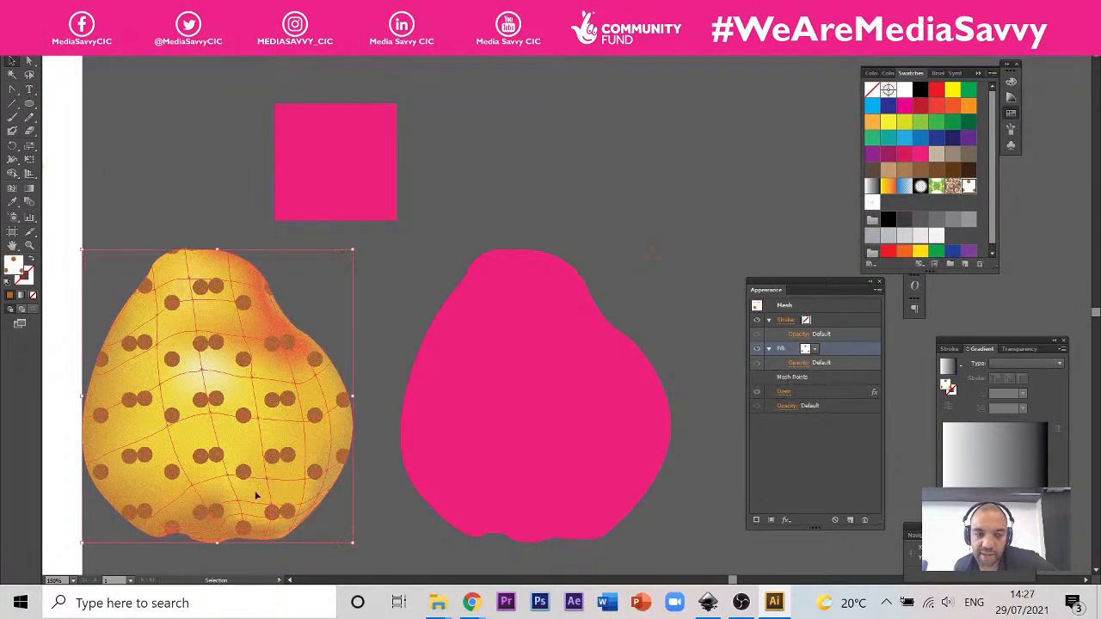
click(814, 351)
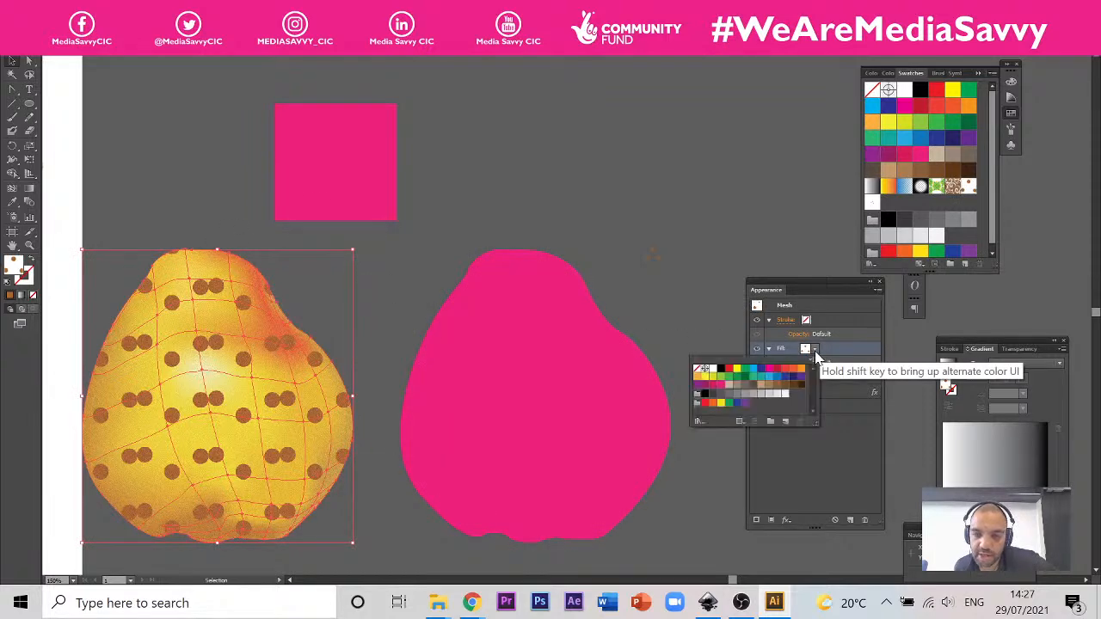
click(815, 352)
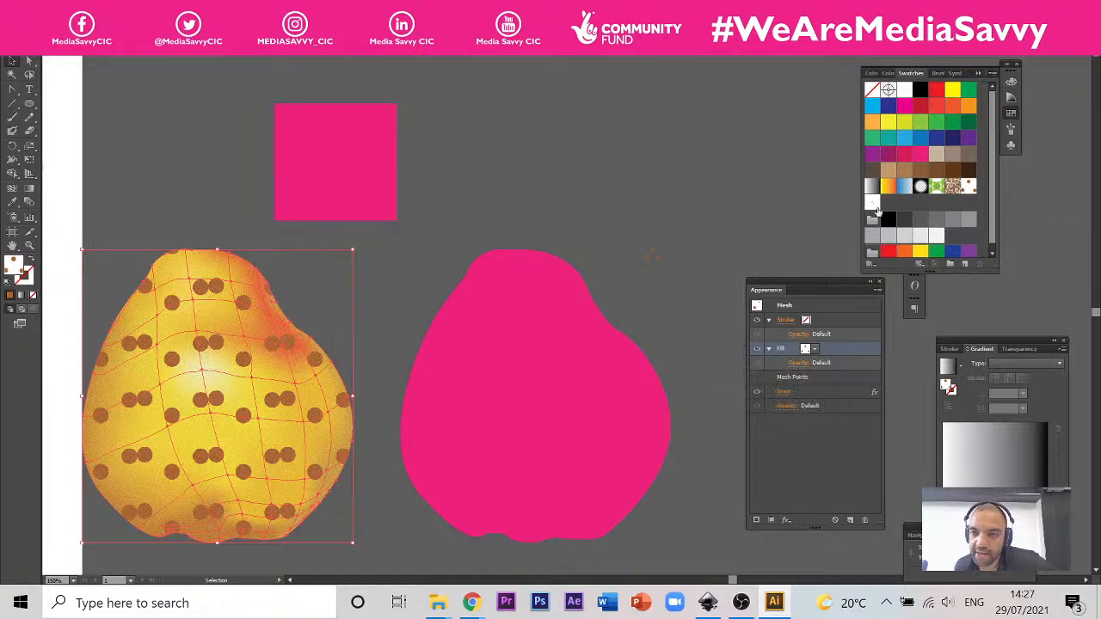
click(872, 203)
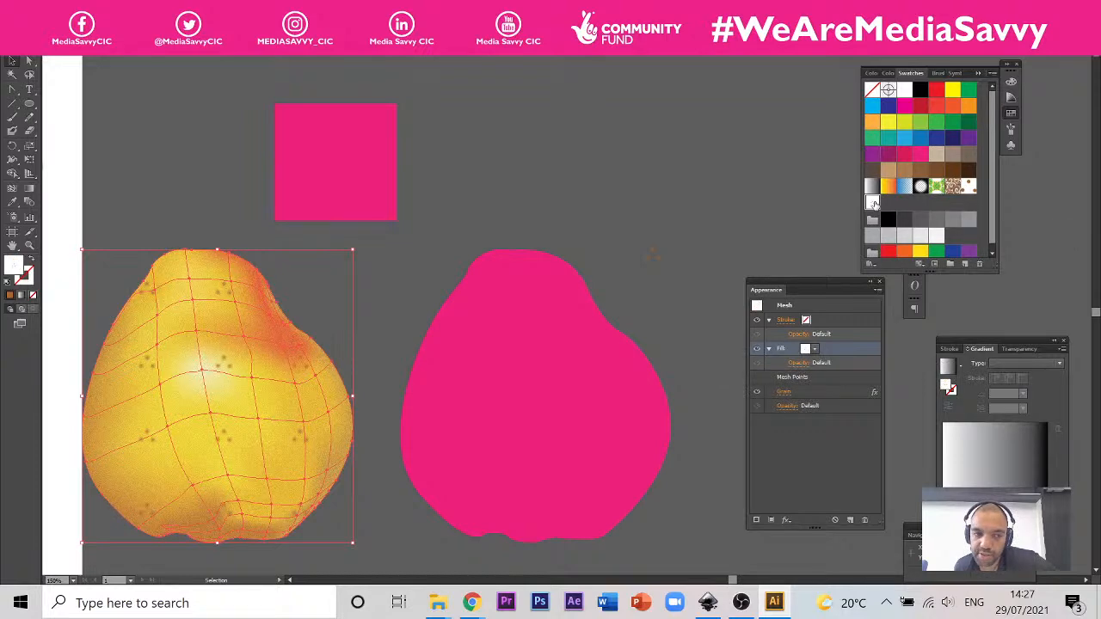
click(618, 226)
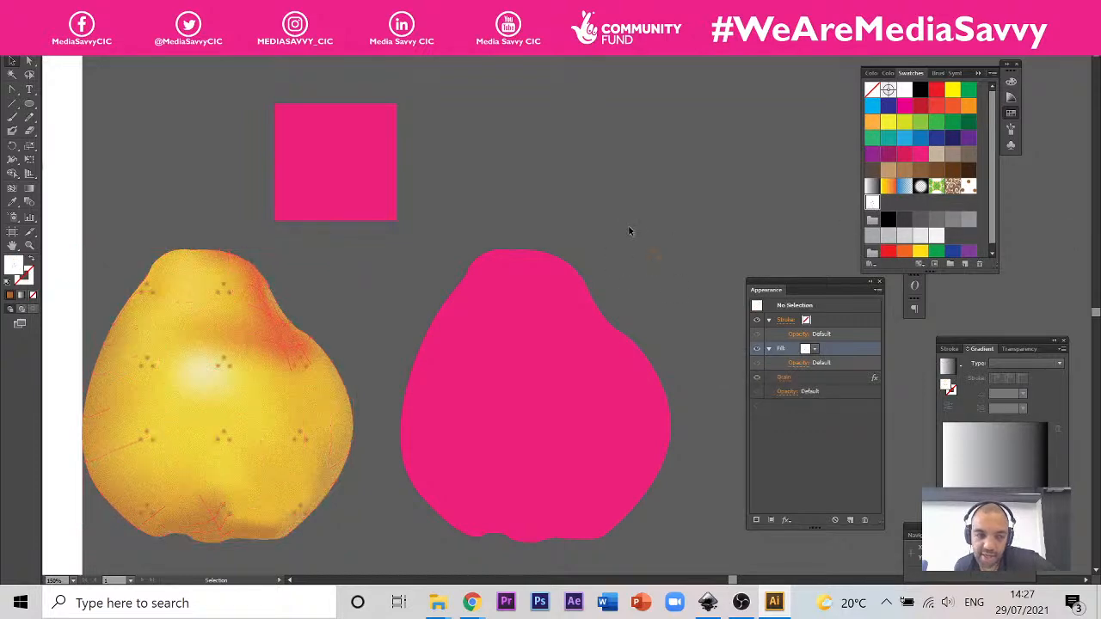
Step: Examine the blurred speckle pattern on the pear mesh at several magnifications and compare it with the speckles on the photographed pear
key(ctrl+minus)
key(ctrl+minus)
click(499, 261)
scroll(499, 262, up, 2)
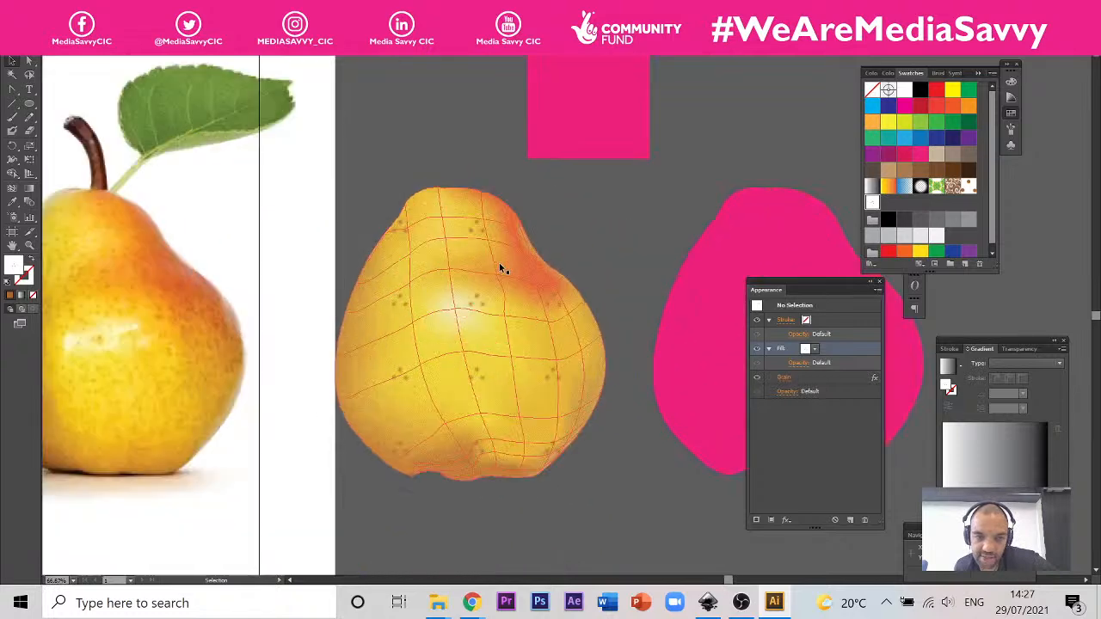
scroll(490, 262, down, 1)
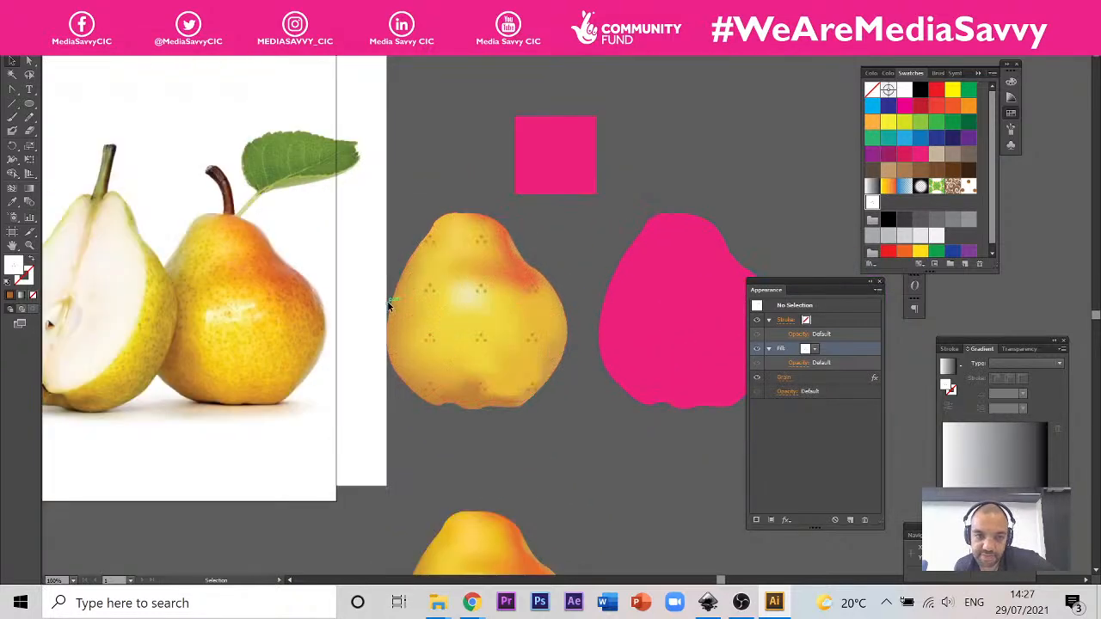
scroll(465, 295, down, 1)
scroll(465, 296, up, 3)
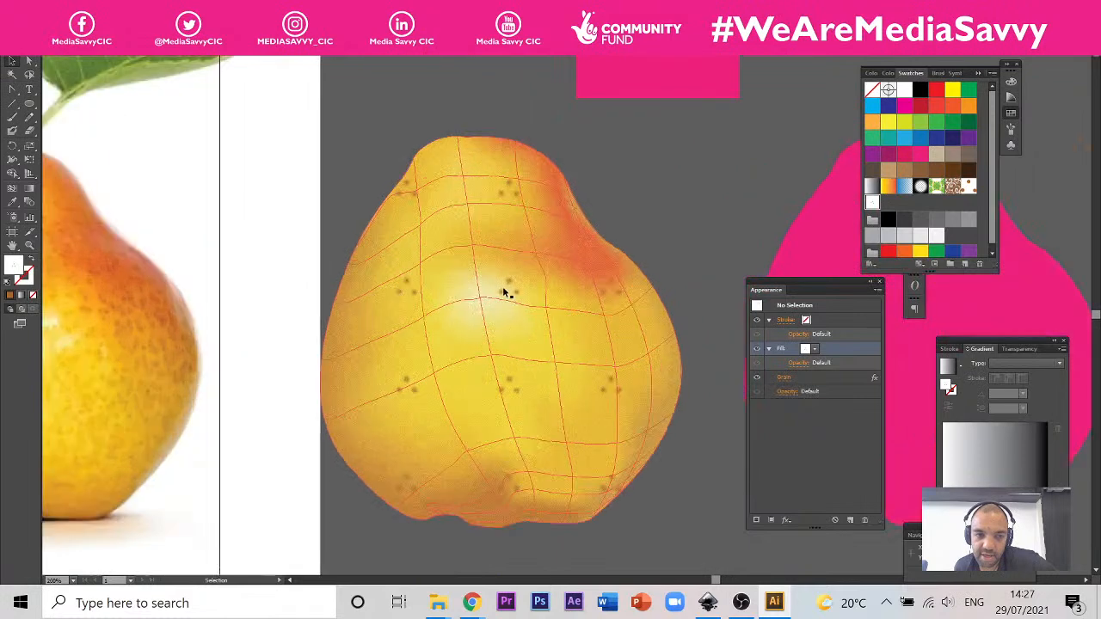
click(296, 320)
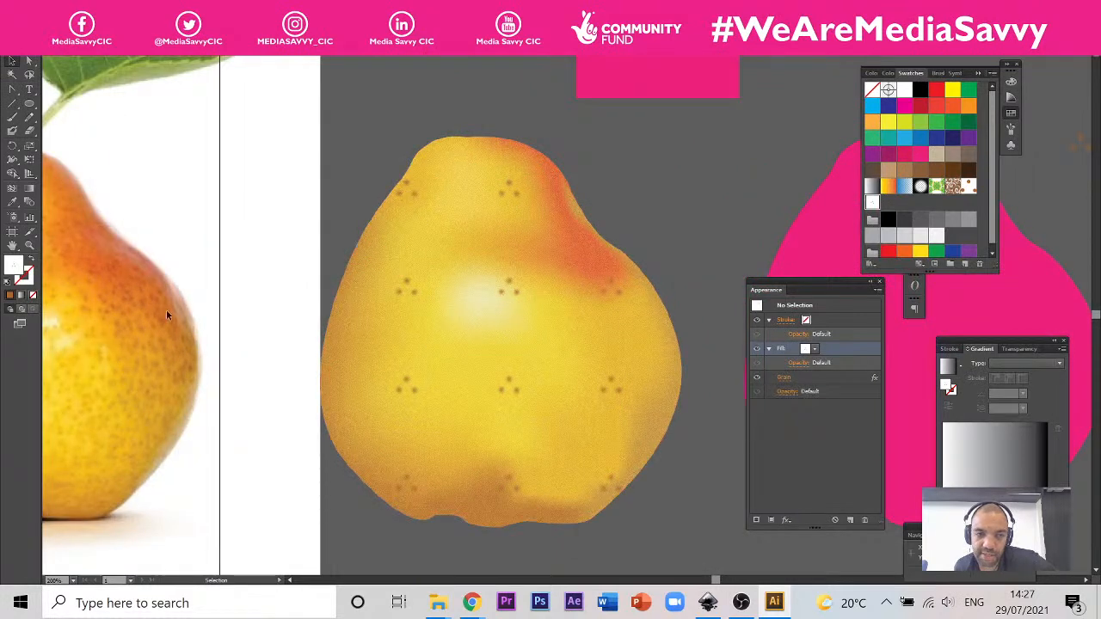
click(432, 315)
scroll(430, 301, down, 2)
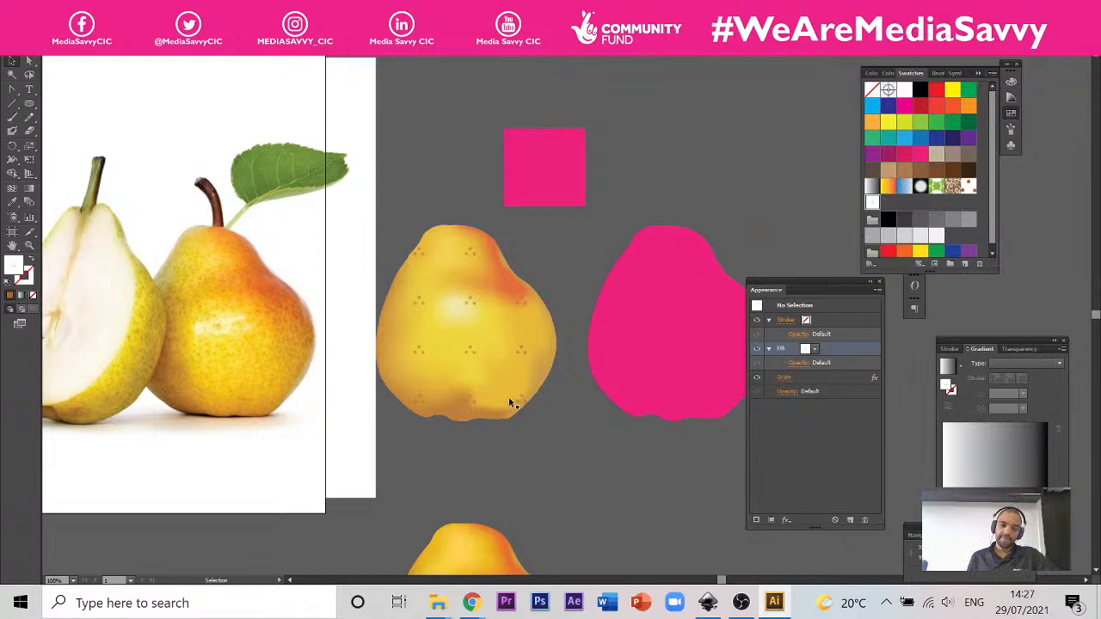
scroll(465, 387, down, 1)
scroll(447, 389, down, 1)
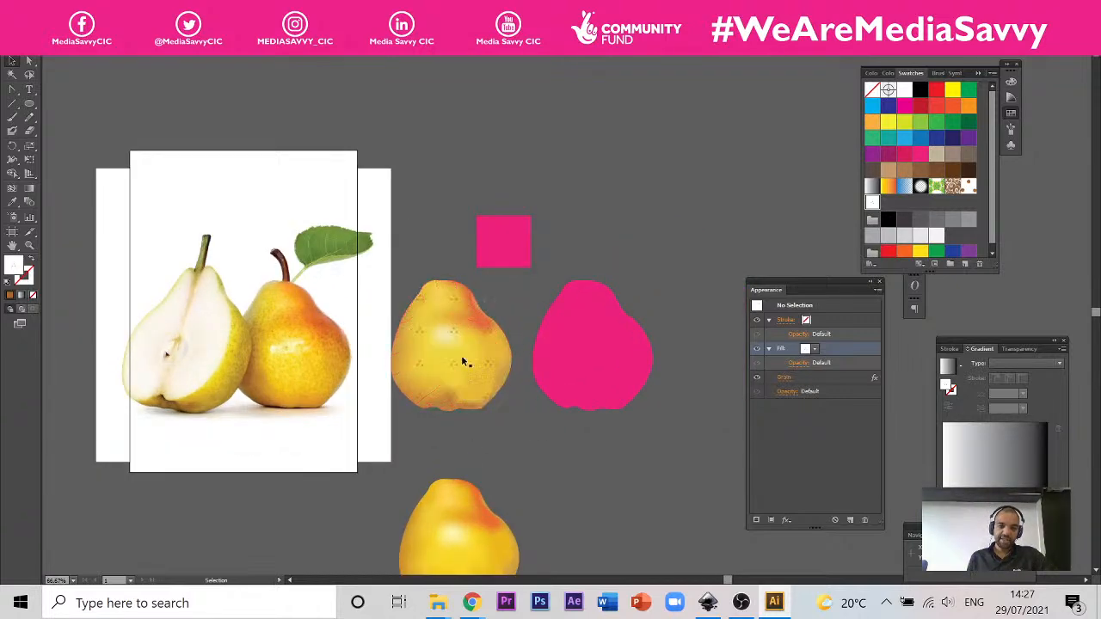
scroll(482, 374, up, 1)
scroll(481, 375, up, 2)
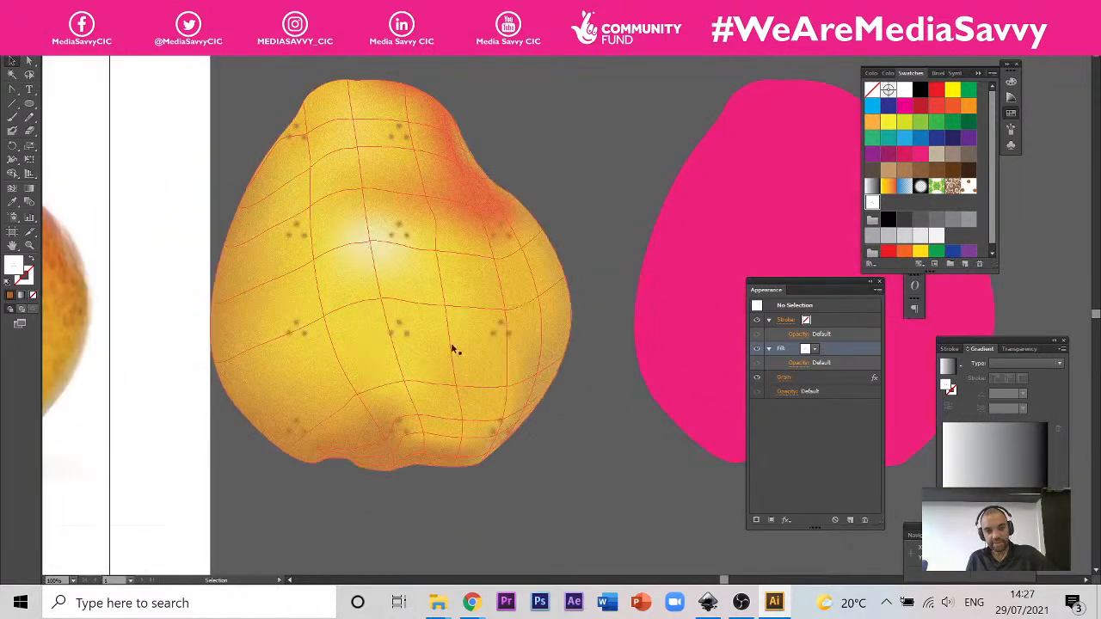
scroll(453, 351, down, 2)
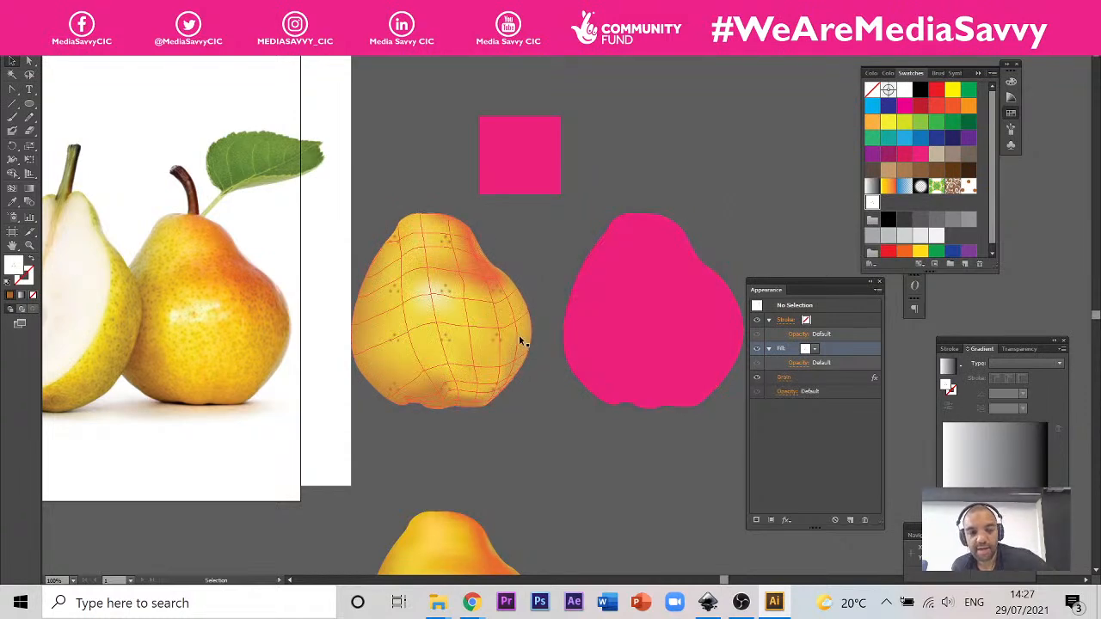
scroll(479, 234, up, 2)
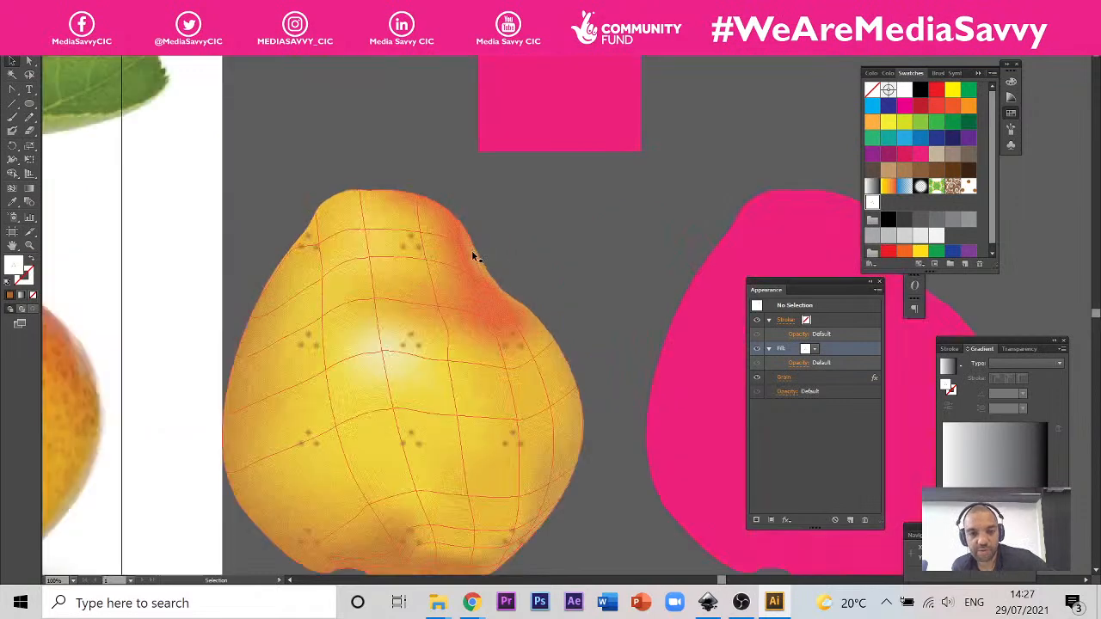
scroll(474, 251, down, 1)
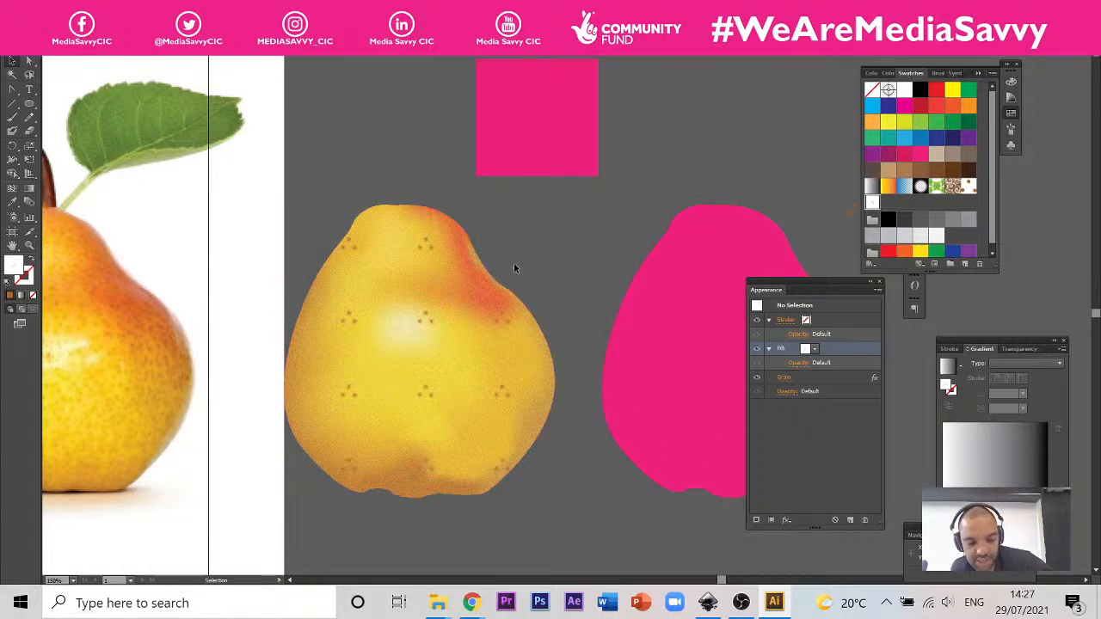
Step: Start saving the document and browse through 0_Teaching and Crafty Creatives to the Illustrator folder inside Session 3
key(ctrl+s)
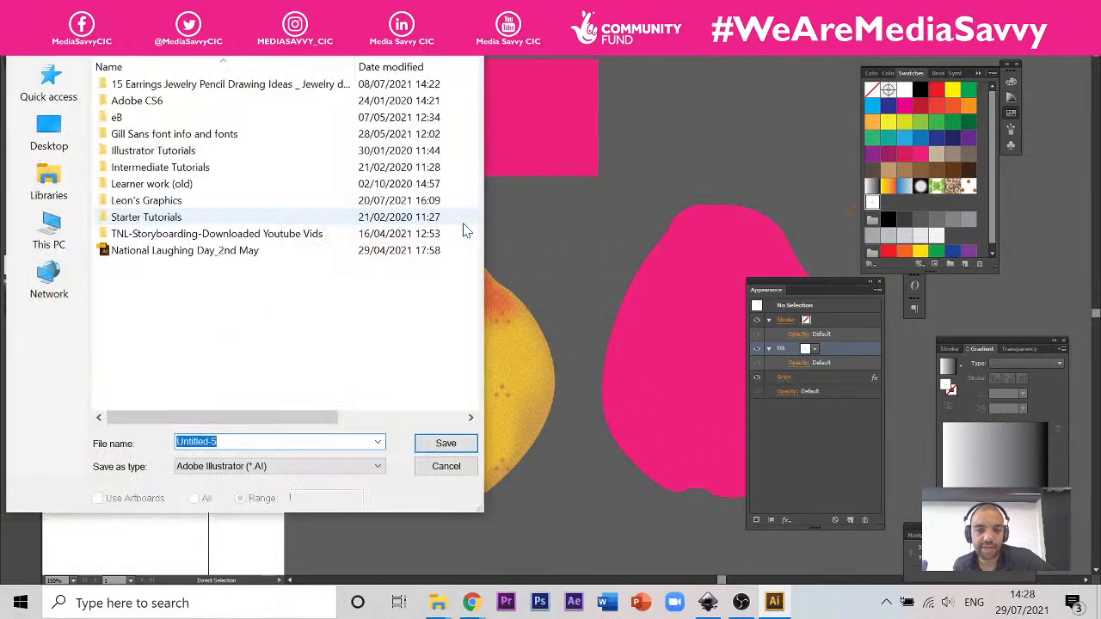
double_click(178, 196)
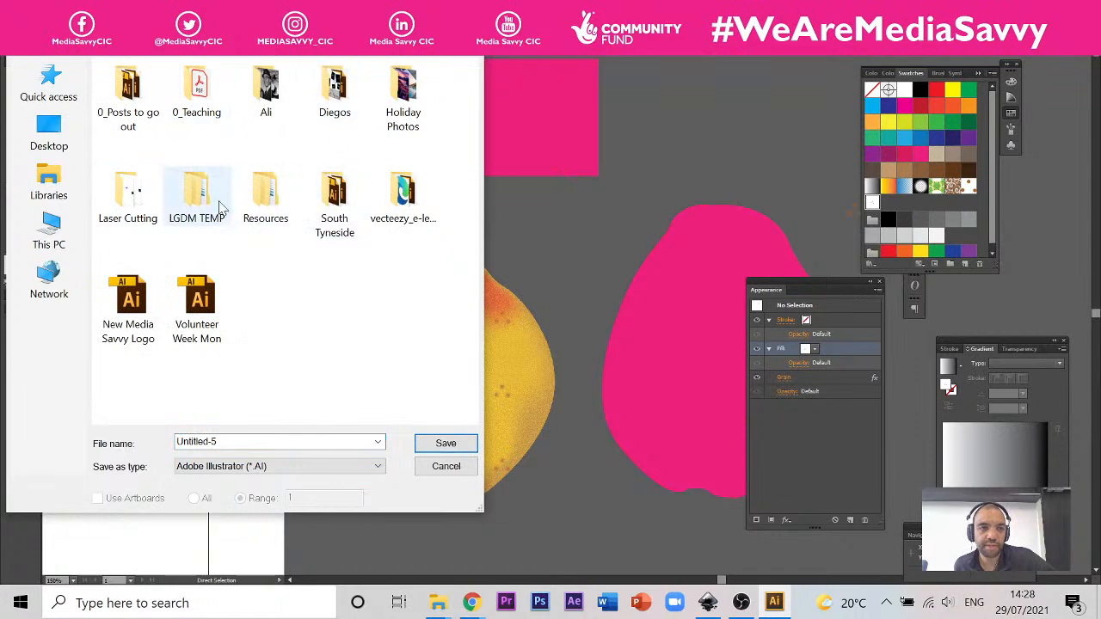
click(193, 95)
double_click(193, 95)
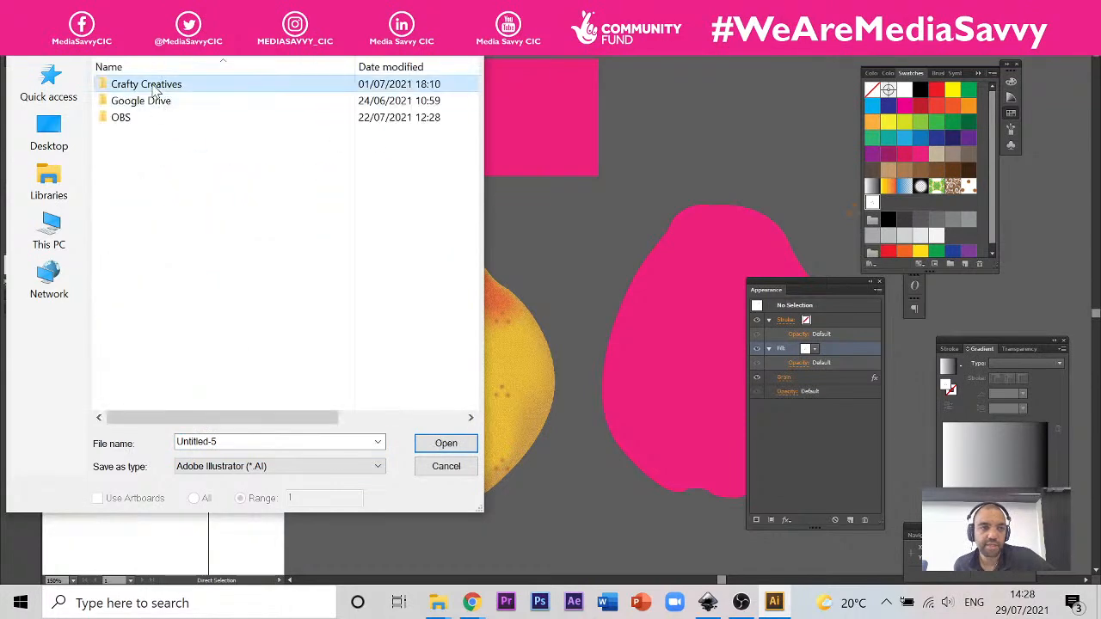
double_click(157, 84)
double_click(155, 90)
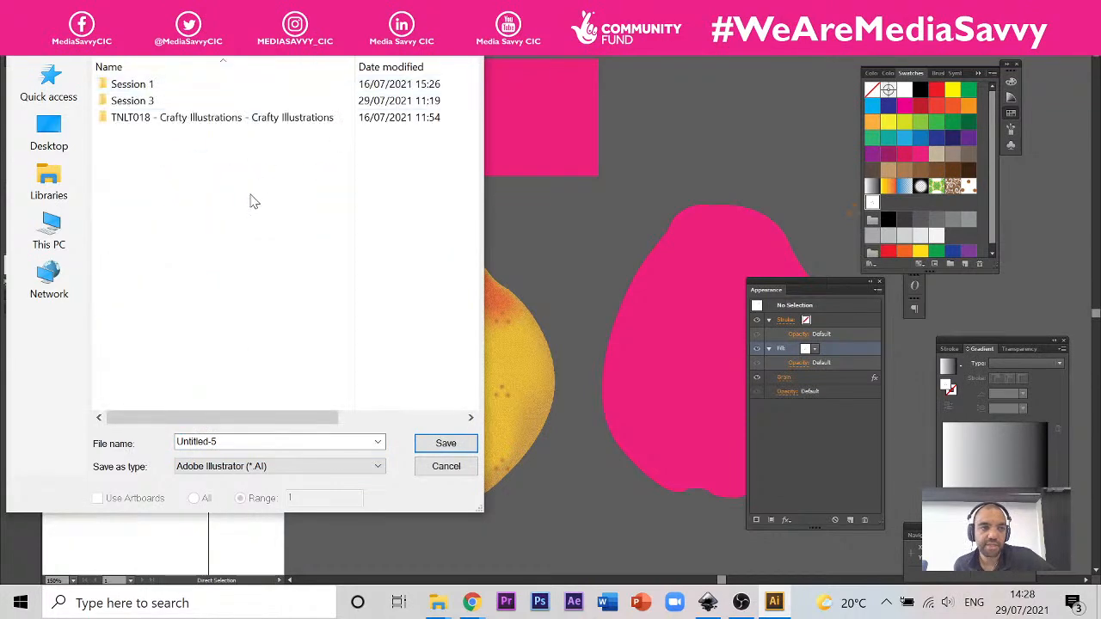
double_click(162, 98)
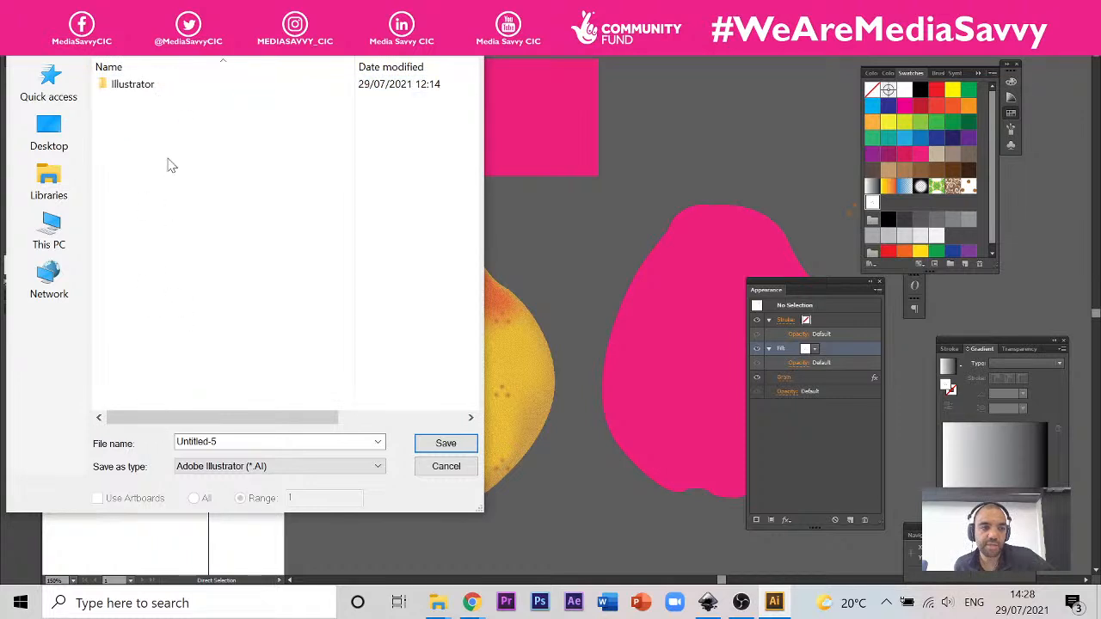
double_click(139, 83)
Step: Save the document as "Pear Tutorial ILLUSTRATOR" in Adobe Illustrator (*.AI) format, accepting the default Illustrator options
click(278, 442)
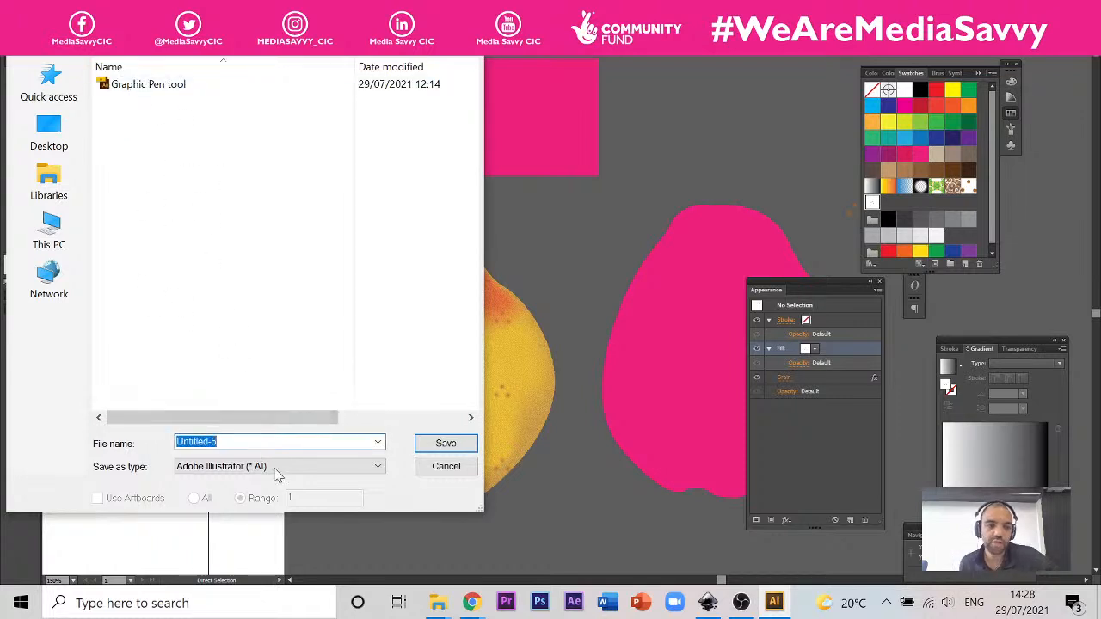
text(Pear Tutorial ILLUSTRATOR)
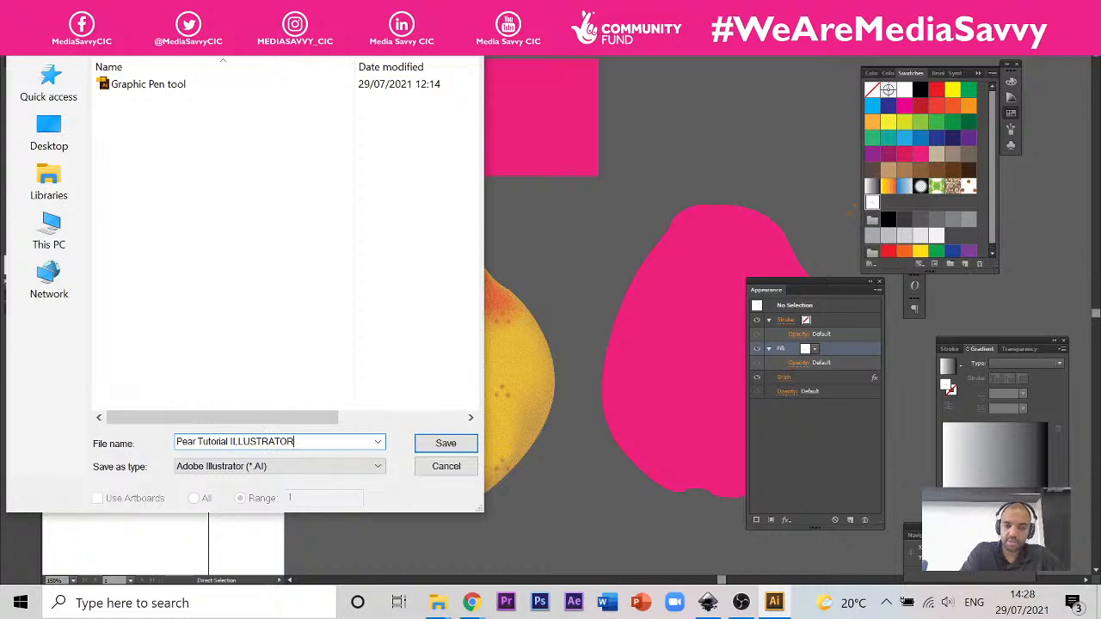
key(Return)
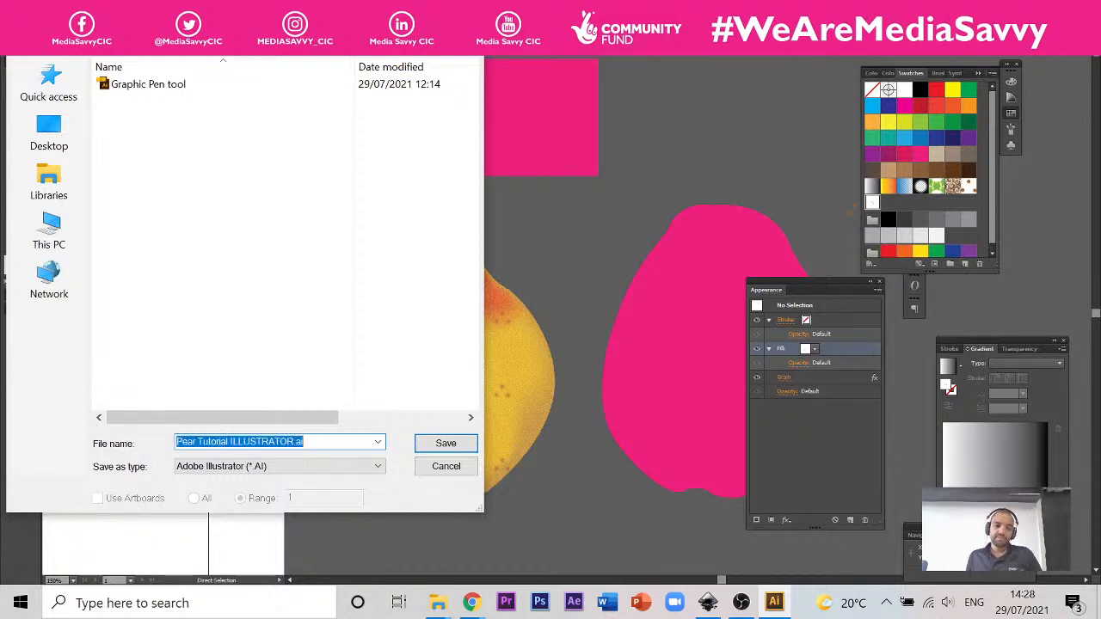
click(446, 443)
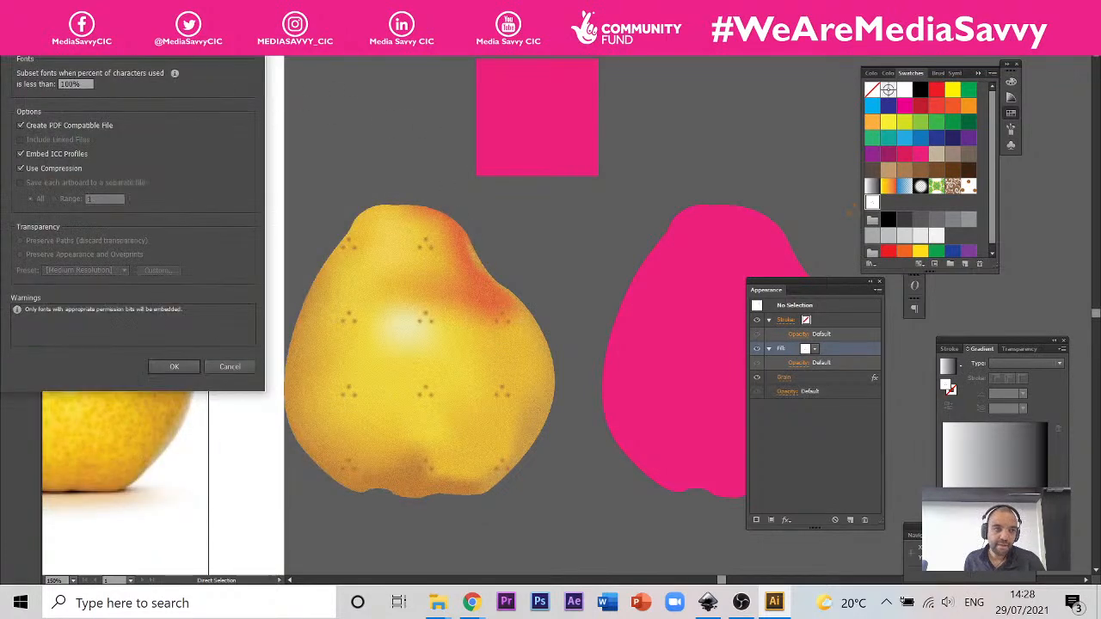
click(86, 37)
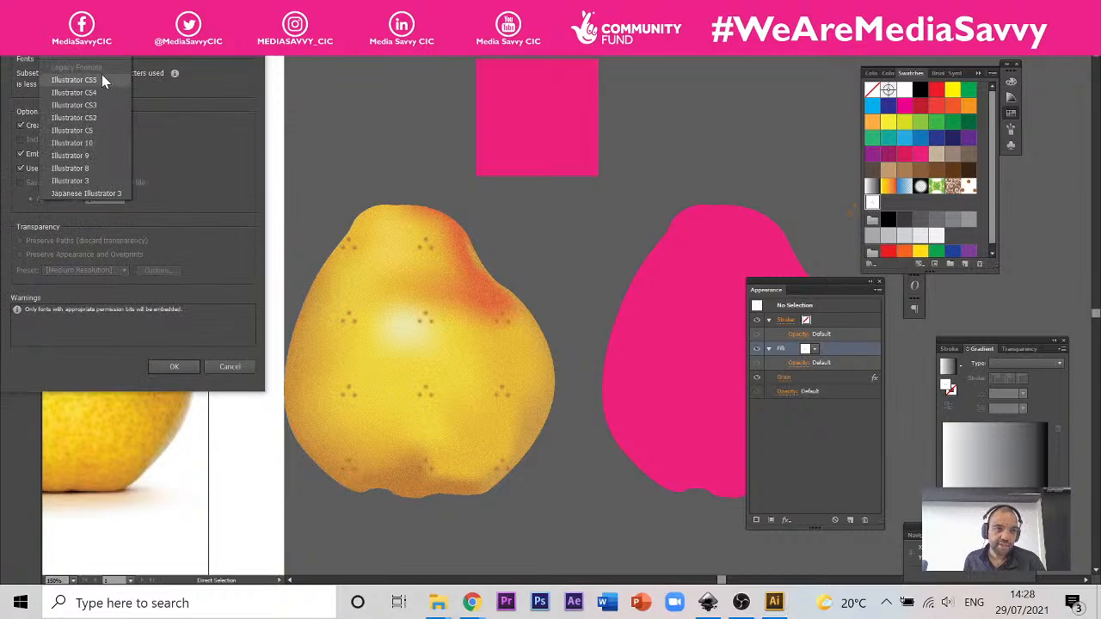
click(240, 176)
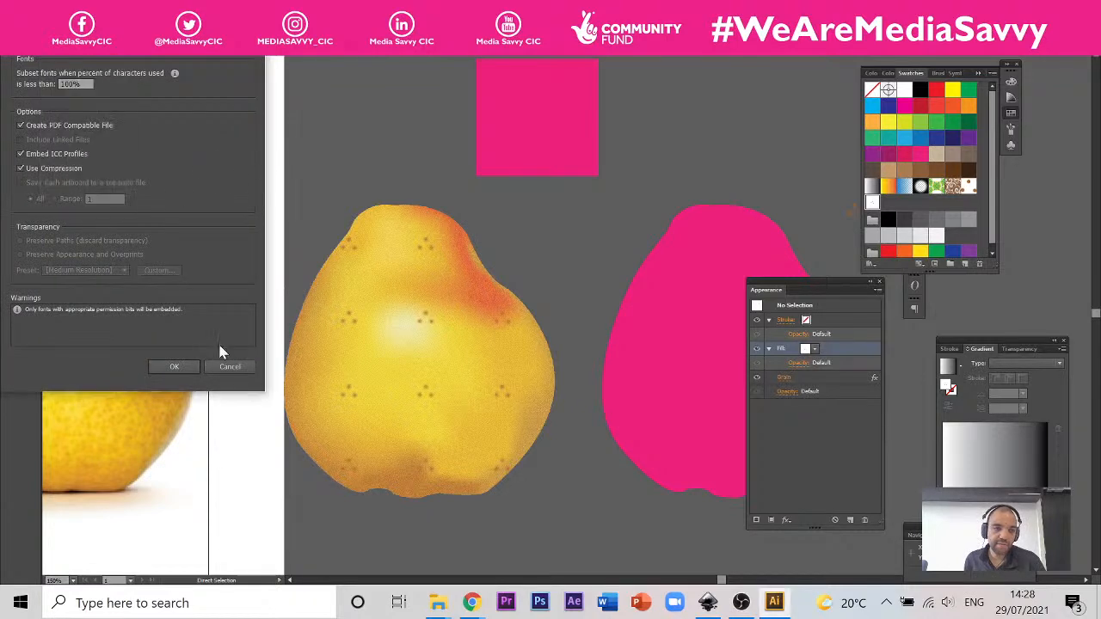
click(165, 368)
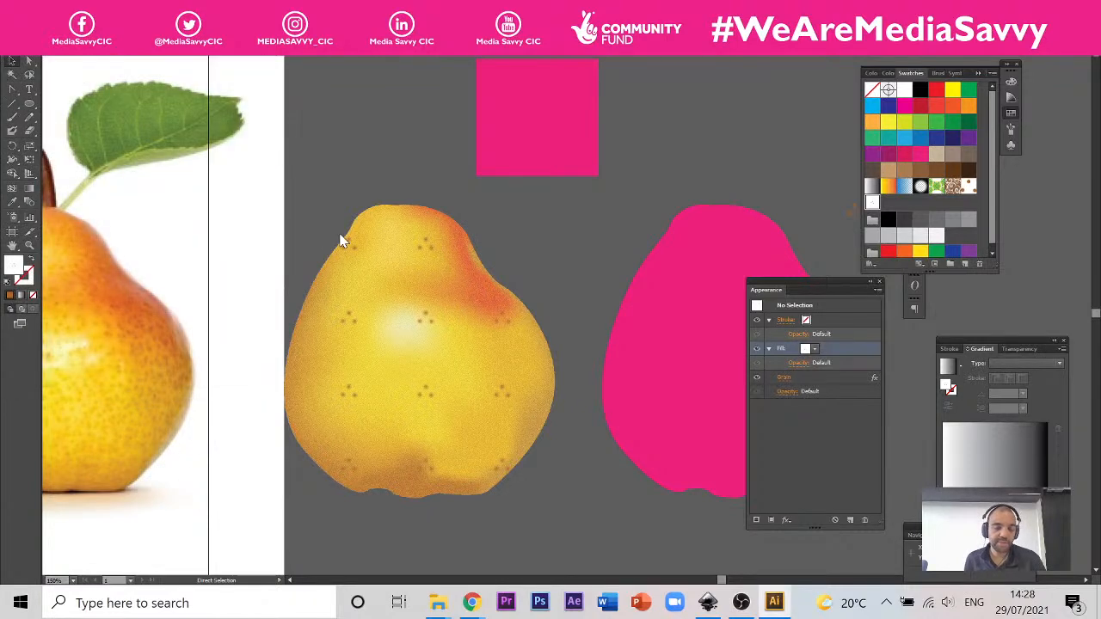
Step: Switch to the Inkscape window with Artwork From Inkscape.svg
click(389, 210)
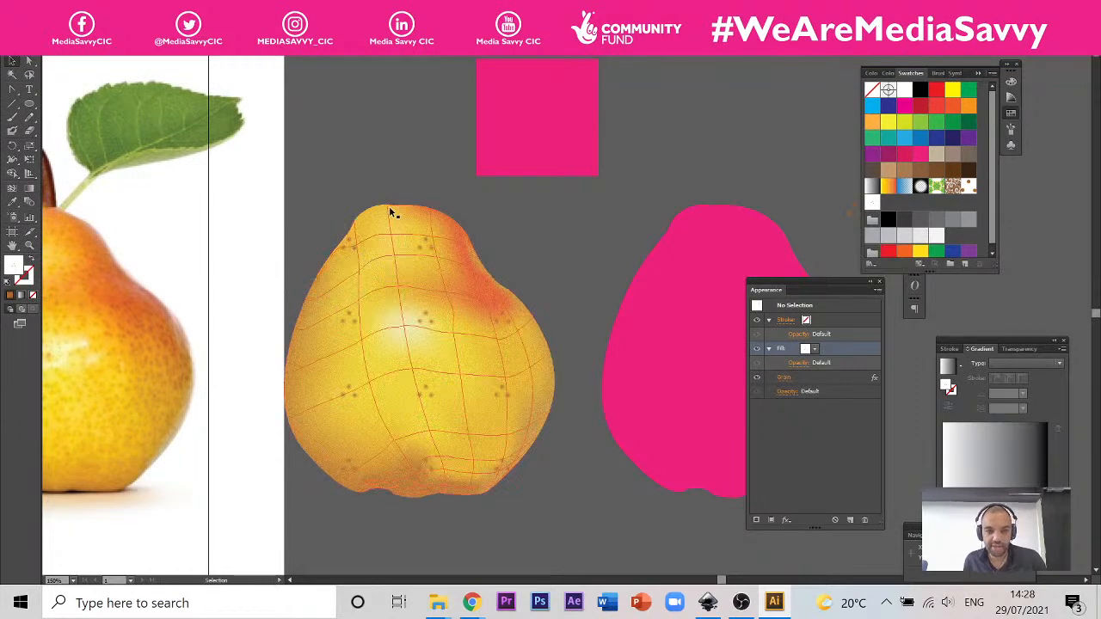
click(574, 448)
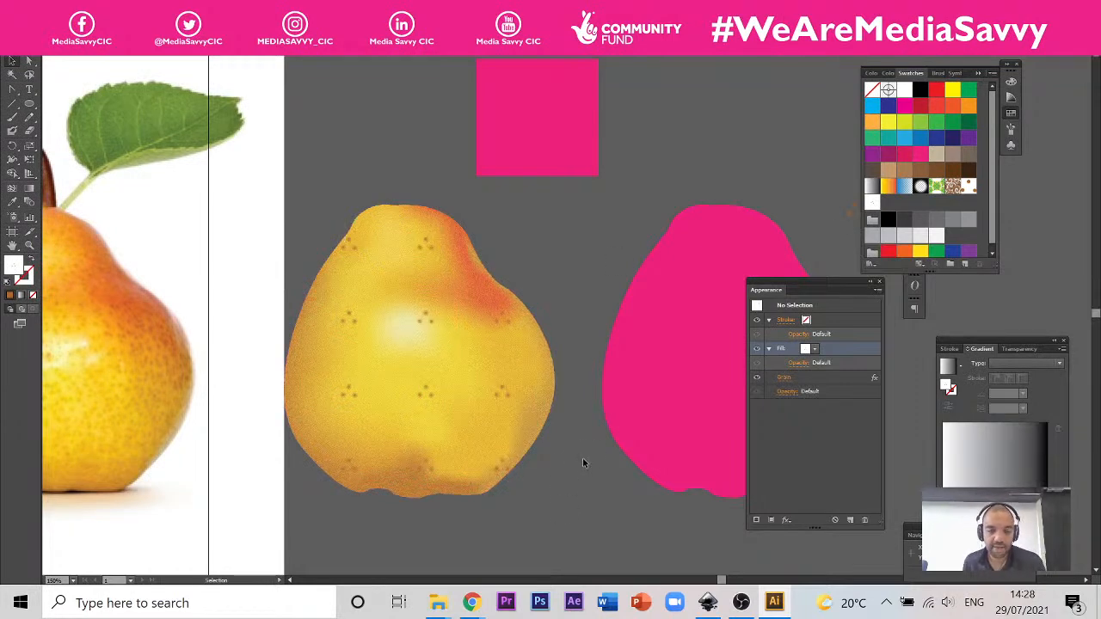
scroll(625, 332, down, 3)
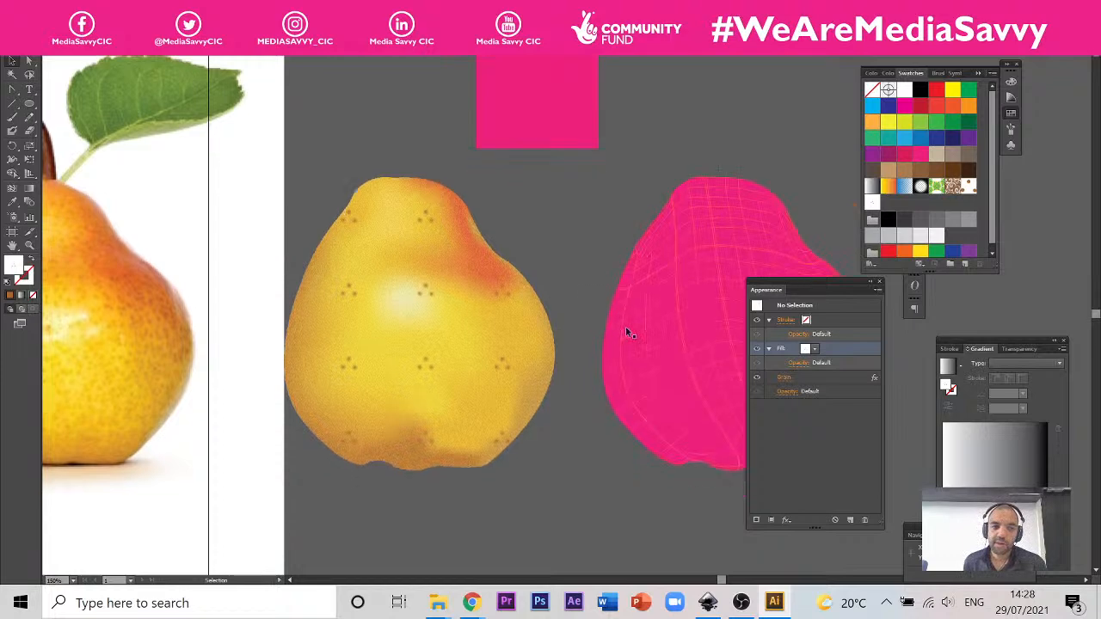
scroll(602, 335, up, 5)
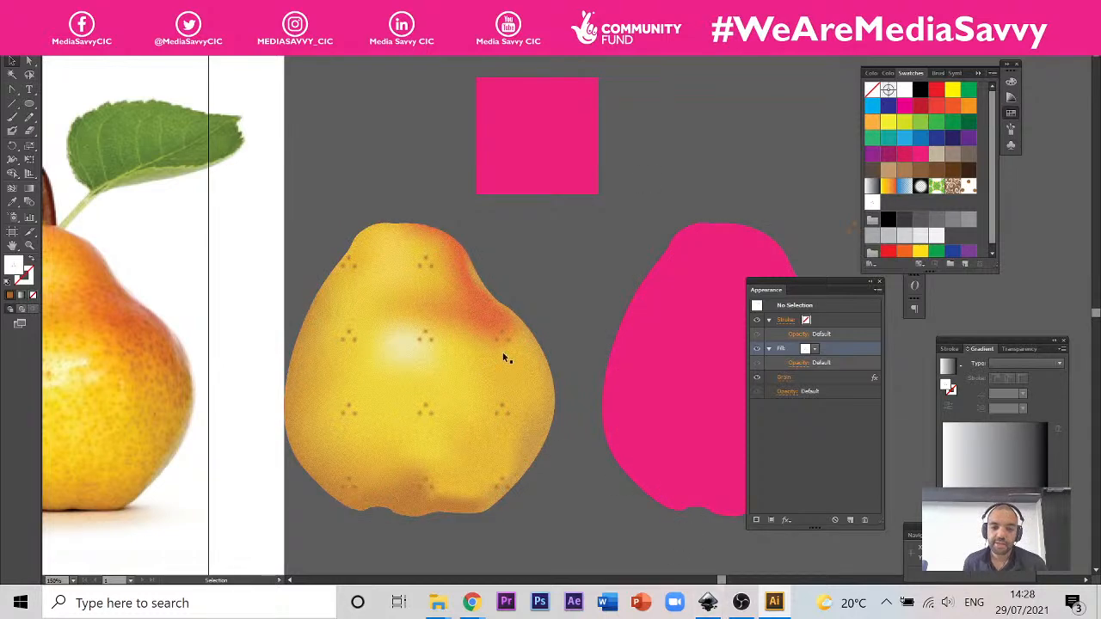
click(707, 605)
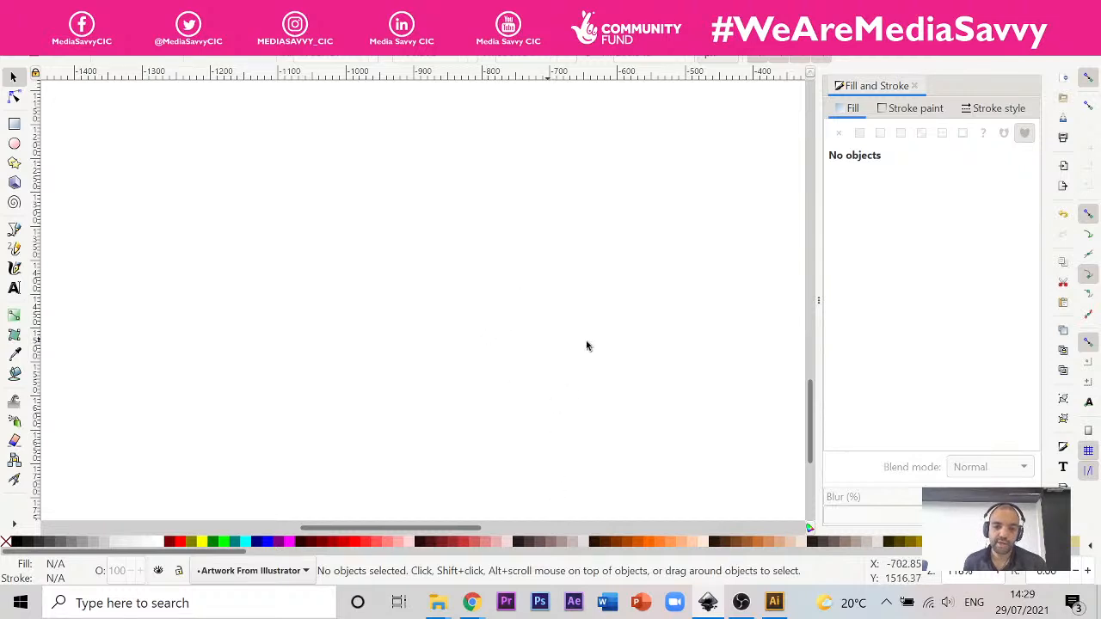
Step: Launch another instance of Inkscape from the installed programs
scroll(646, 363, down, 5)
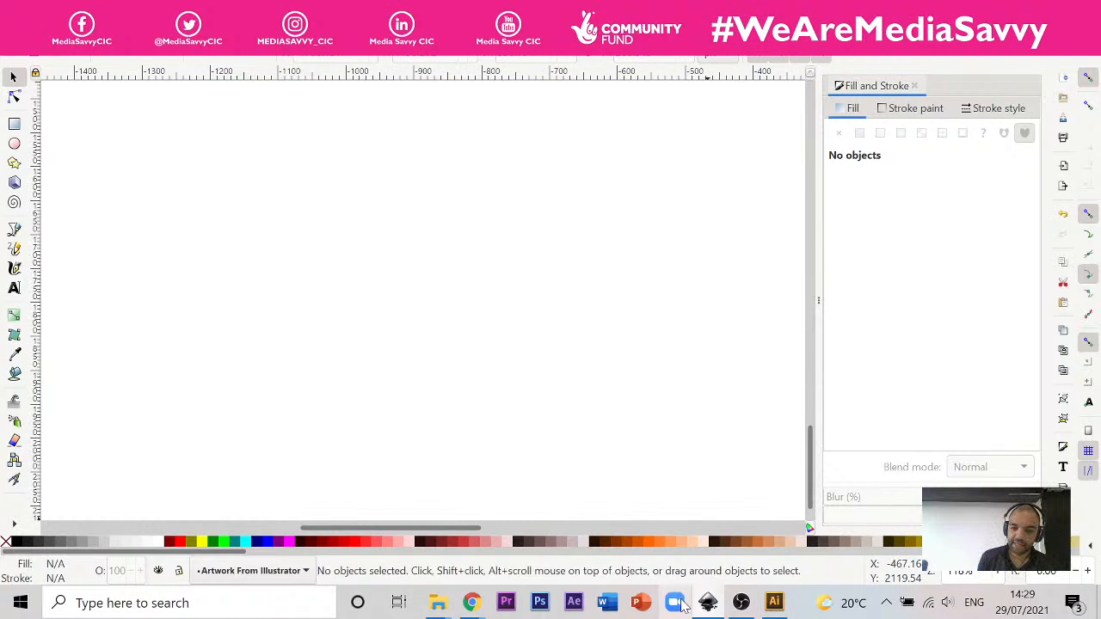
mouse_move(716, 607)
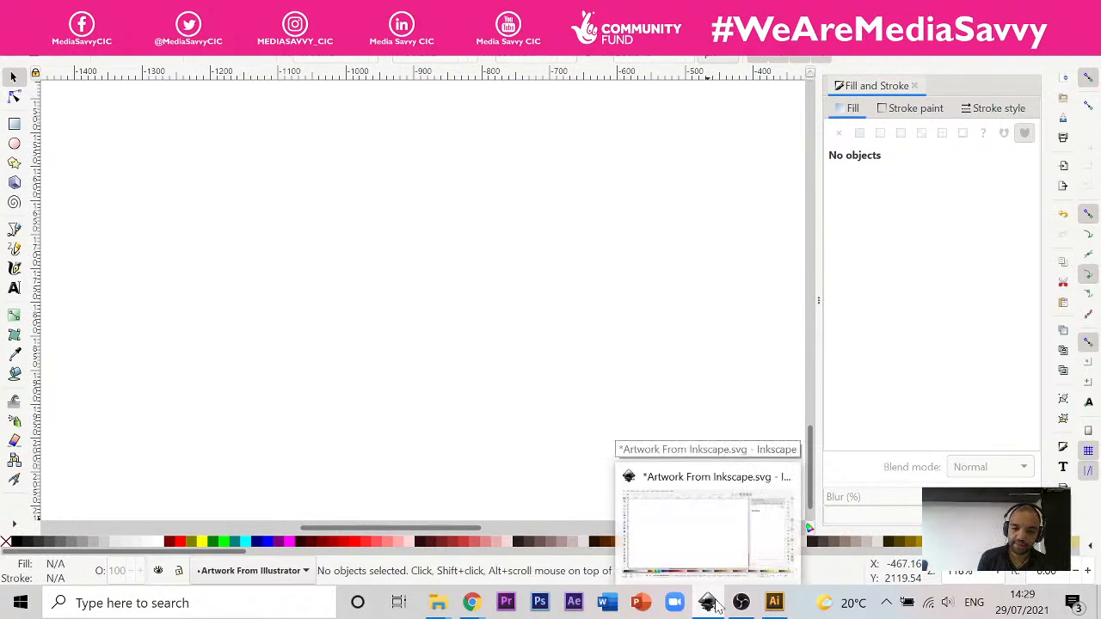
click(20, 603)
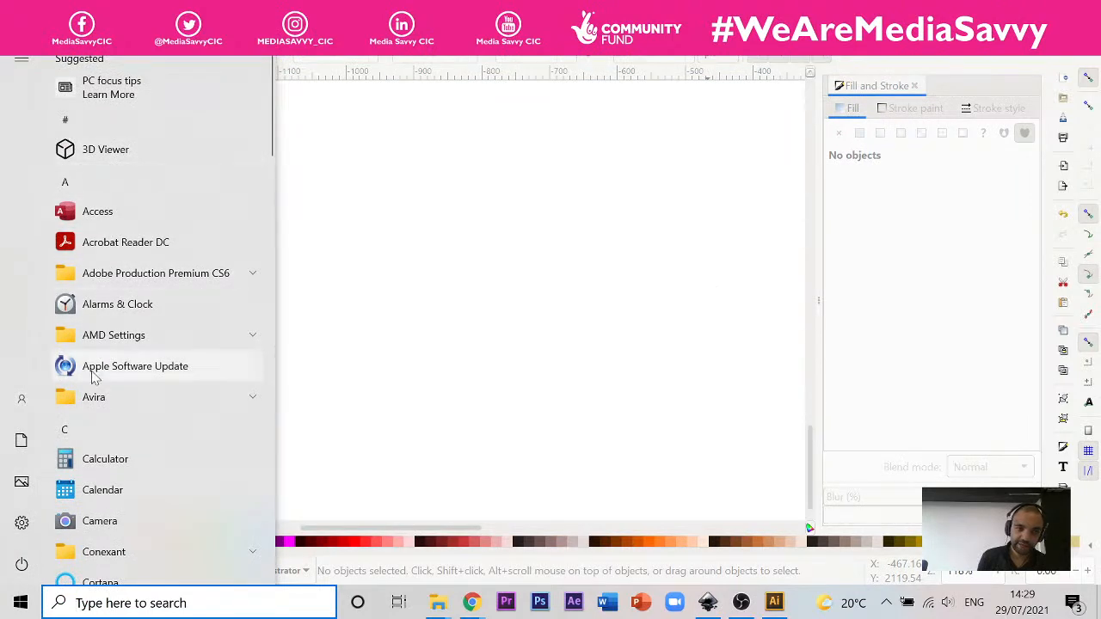
scroll(86, 377, down, 3)
scroll(93, 378, down, 5)
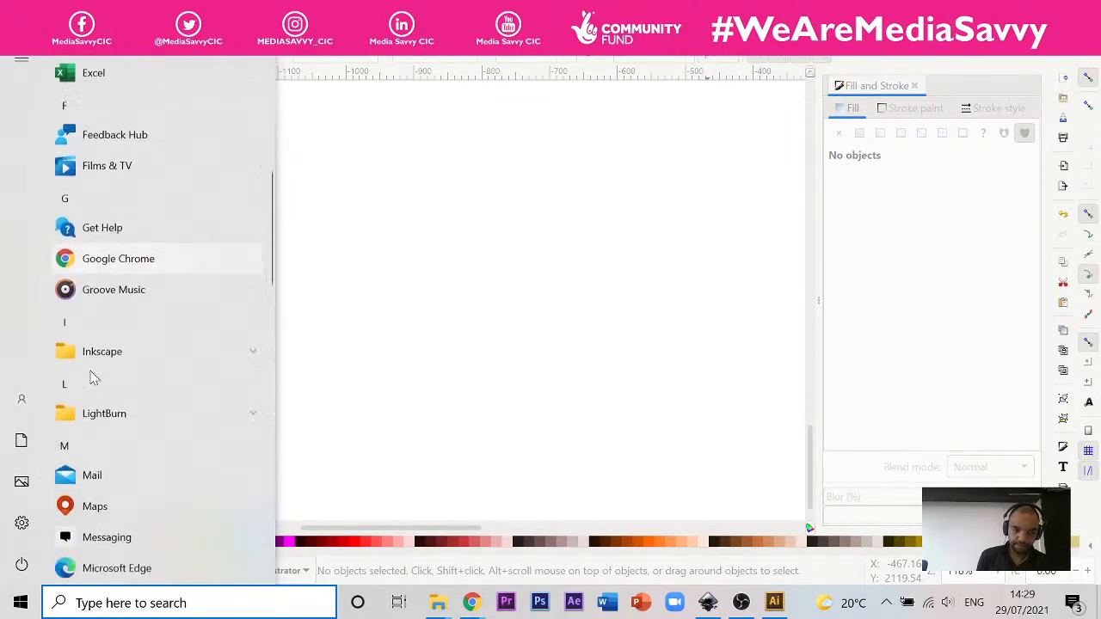
click(92, 323)
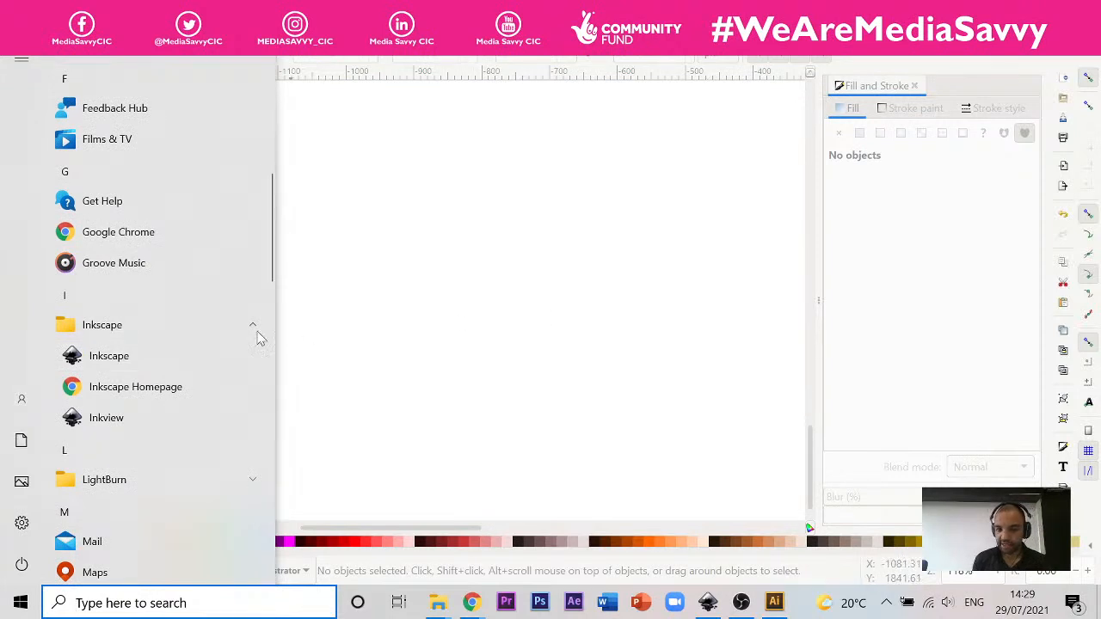
click(143, 361)
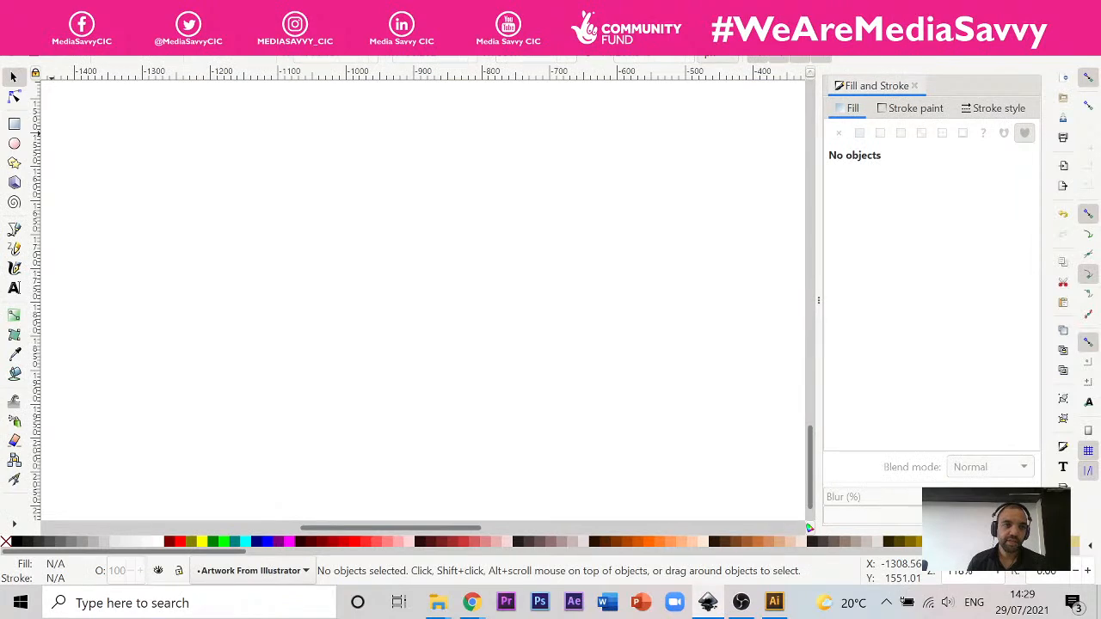
Step: Create a new blank document from the open drawing and another from the Inkscape welcome screen
click(13, 30)
click(77, 49)
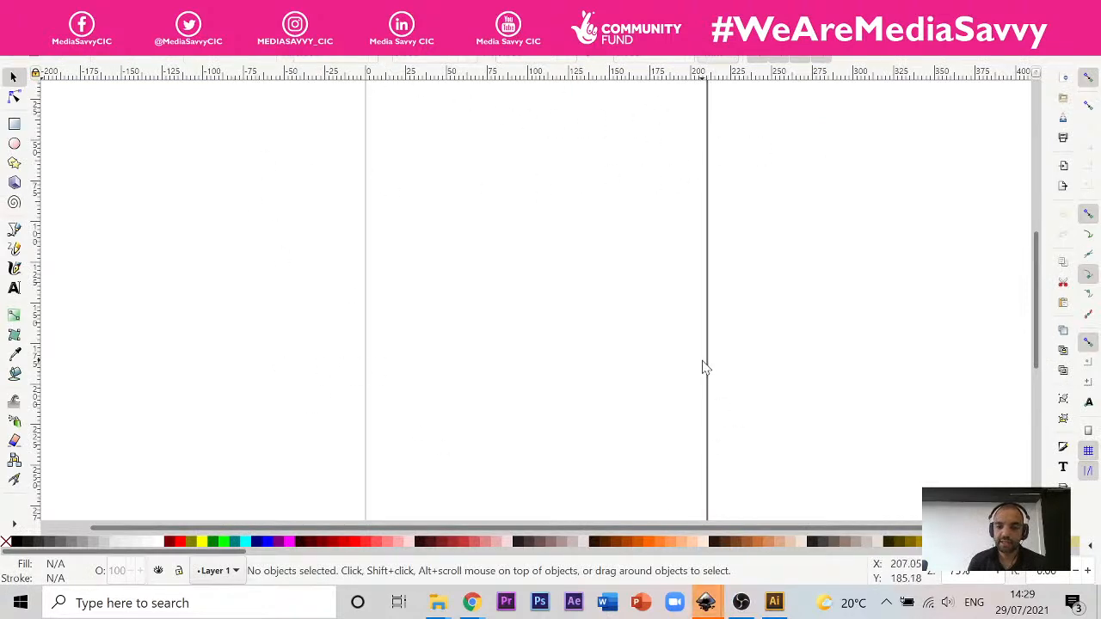
mouse_move(705, 602)
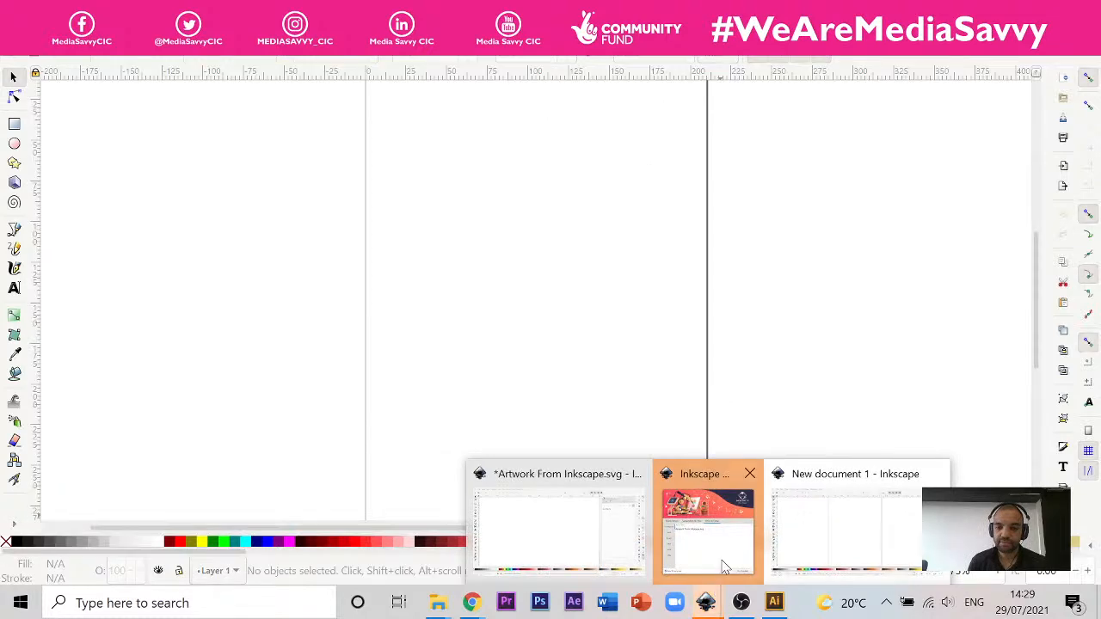
click(724, 568)
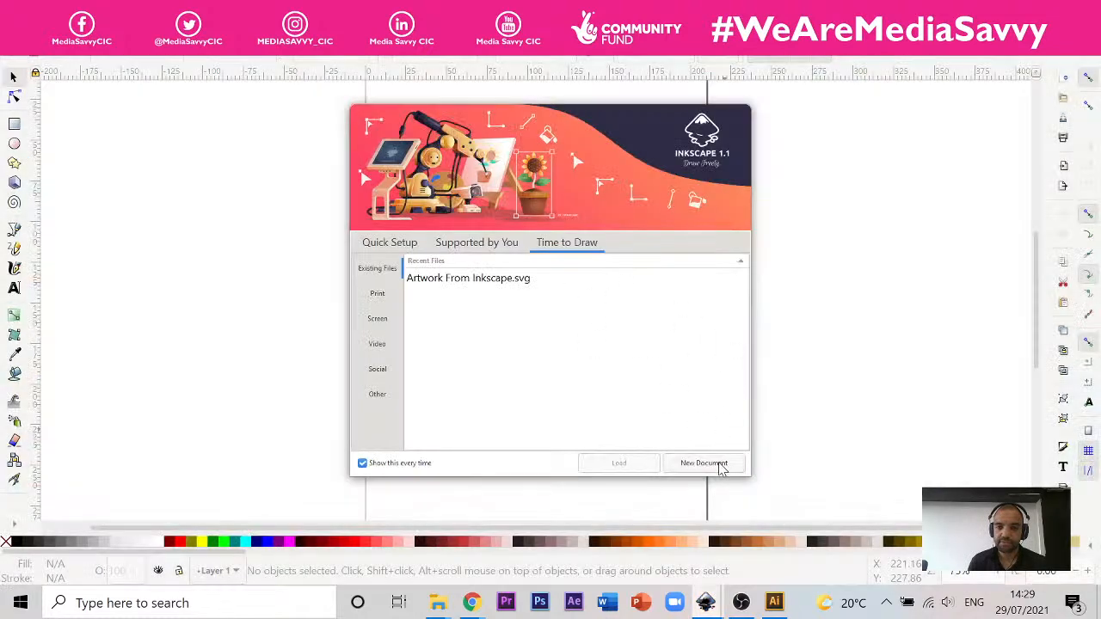
click(704, 463)
scroll(460, 170, up, 2)
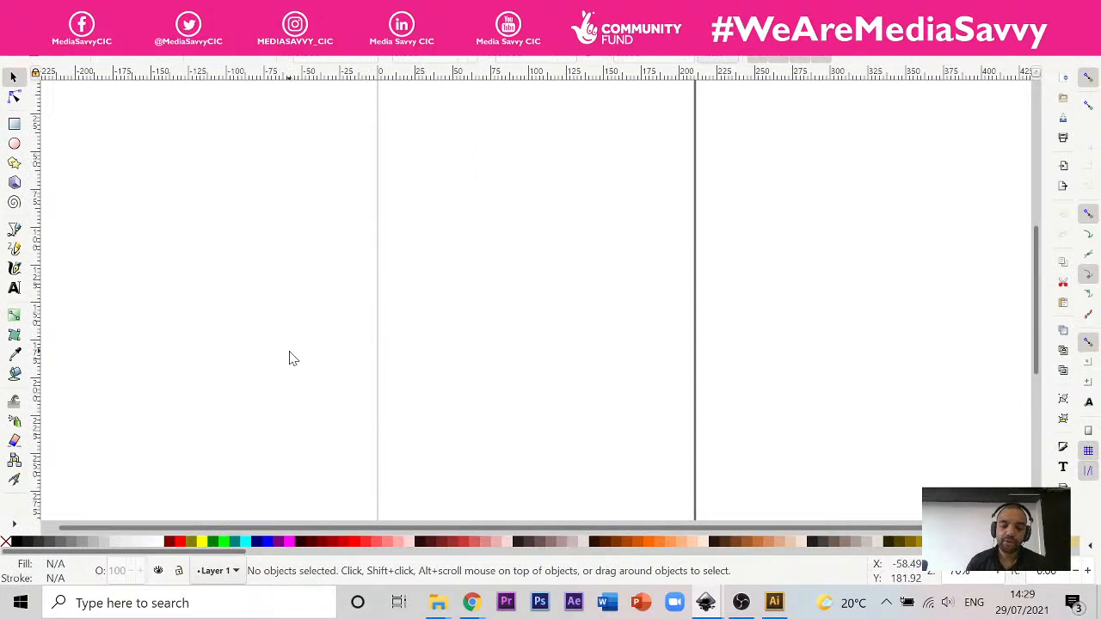
Step: Switch to the Chrome window with poire-large.jpg to view the pear reference photo
click(469, 601)
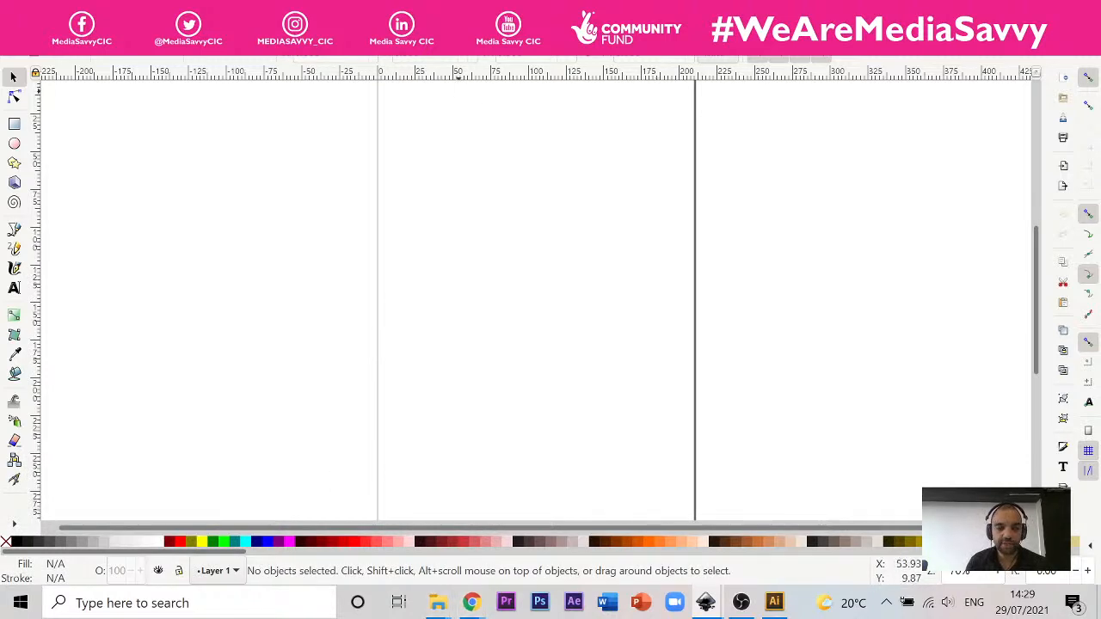
click(13, 29)
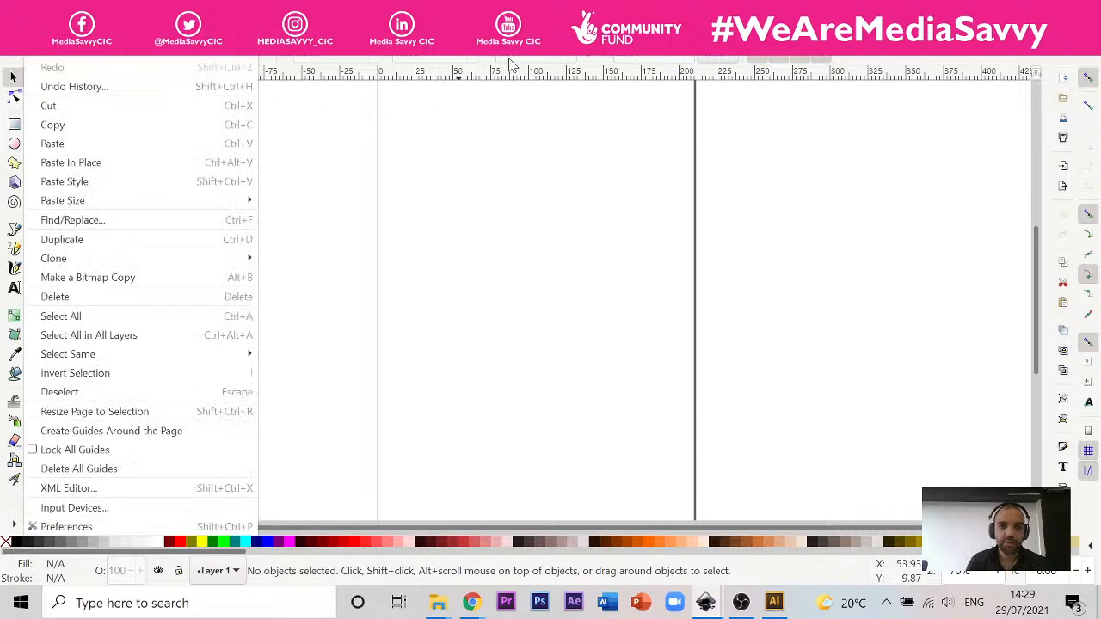
click(460, 253)
mouse_move(482, 602)
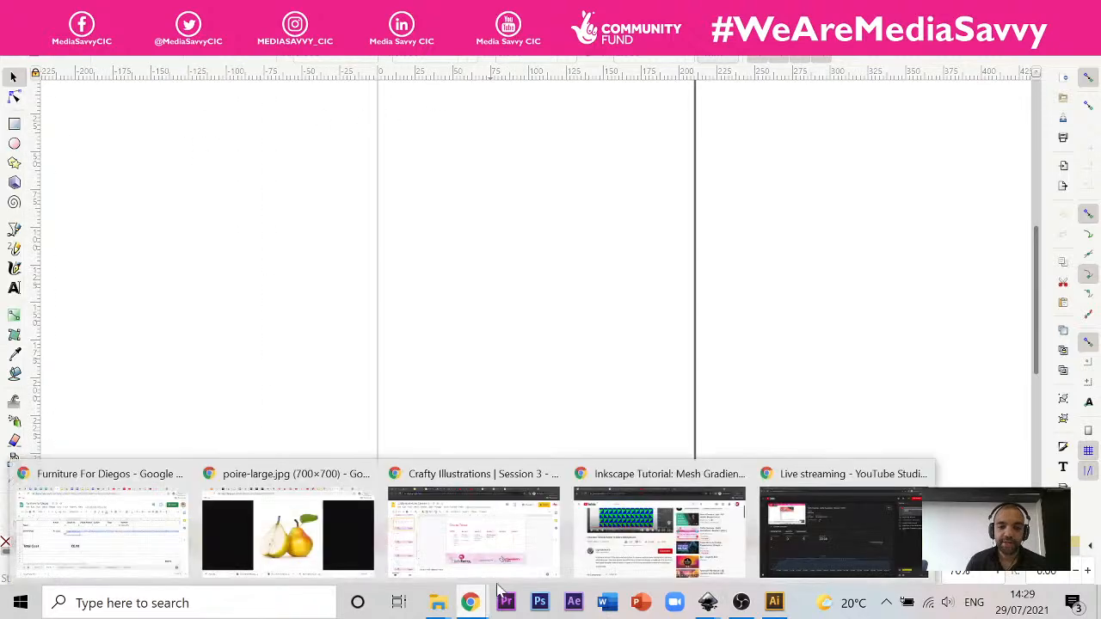
click(325, 542)
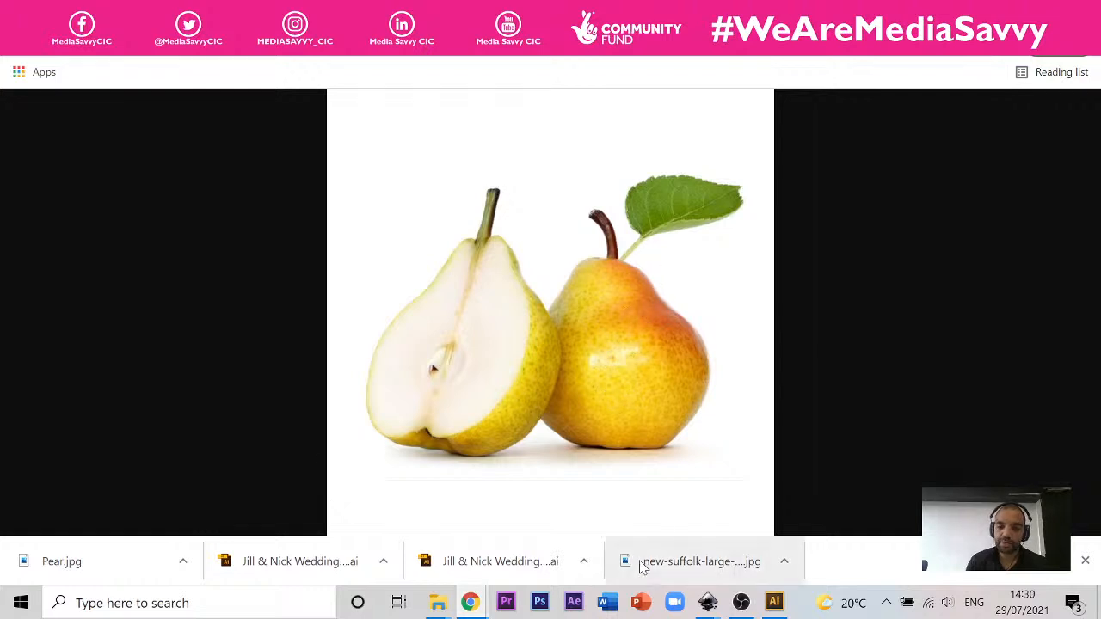
Step: Close the surplus blank Inkscape document and switch to the remaining New document 1
mouse_move(710, 607)
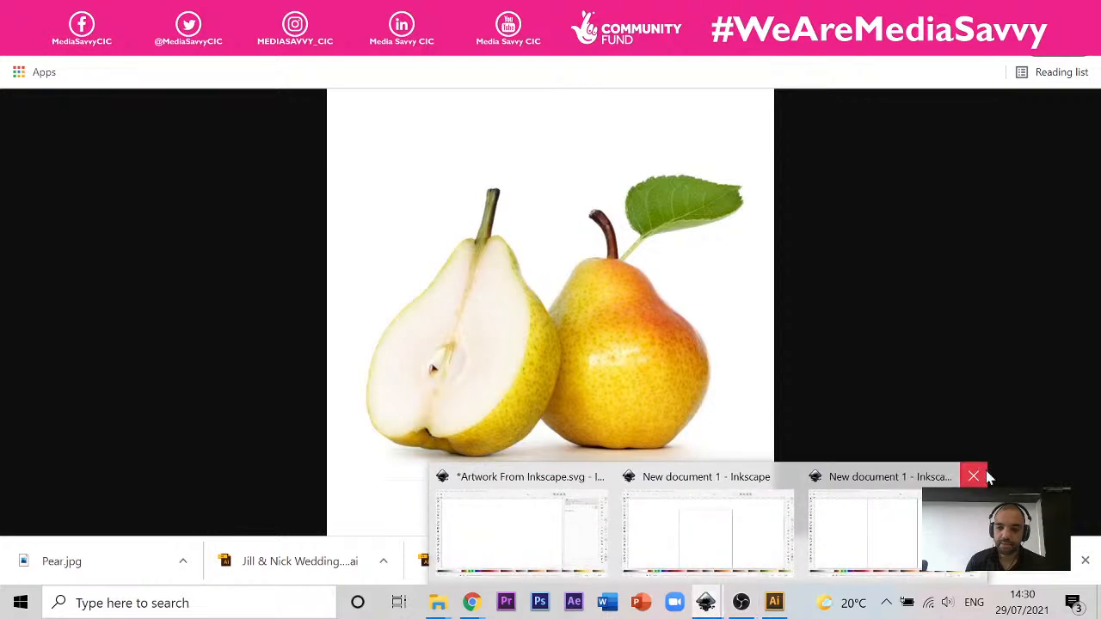
click(974, 479)
click(803, 550)
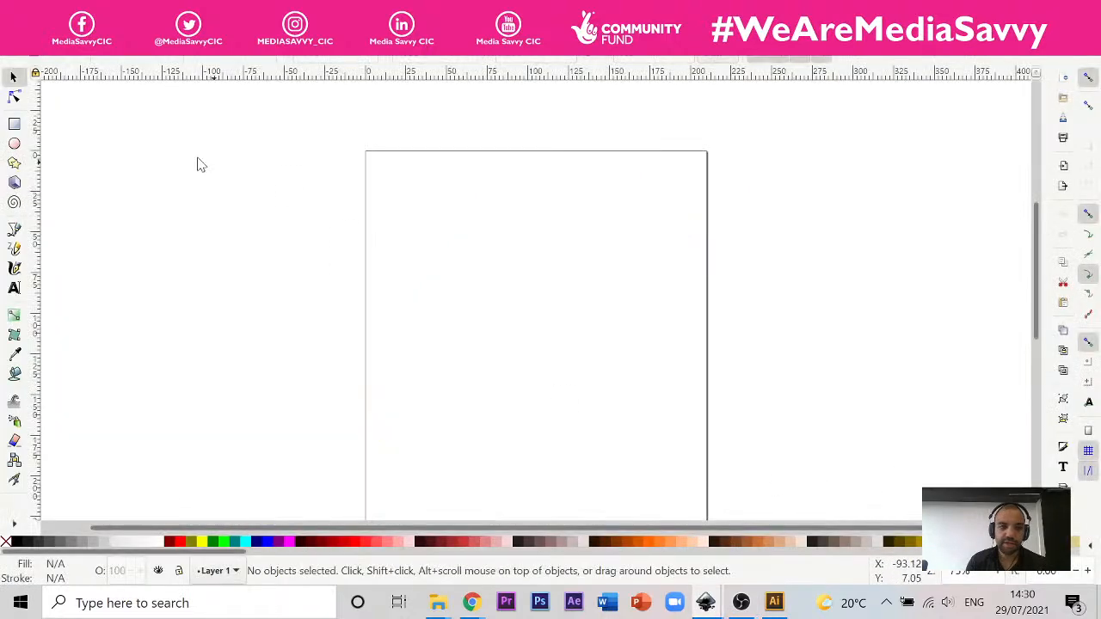
Step: Import the Pear image from the Desktop as an embedded bitmap, with DPI from file and rendering mode None (auto)
click(12, 29)
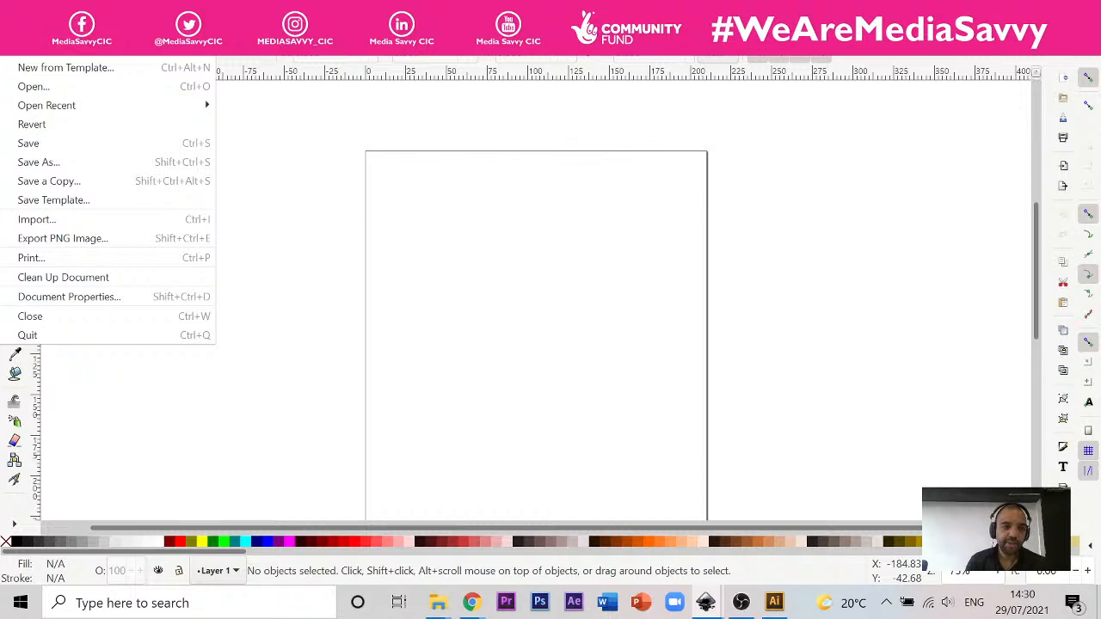
click(52, 220)
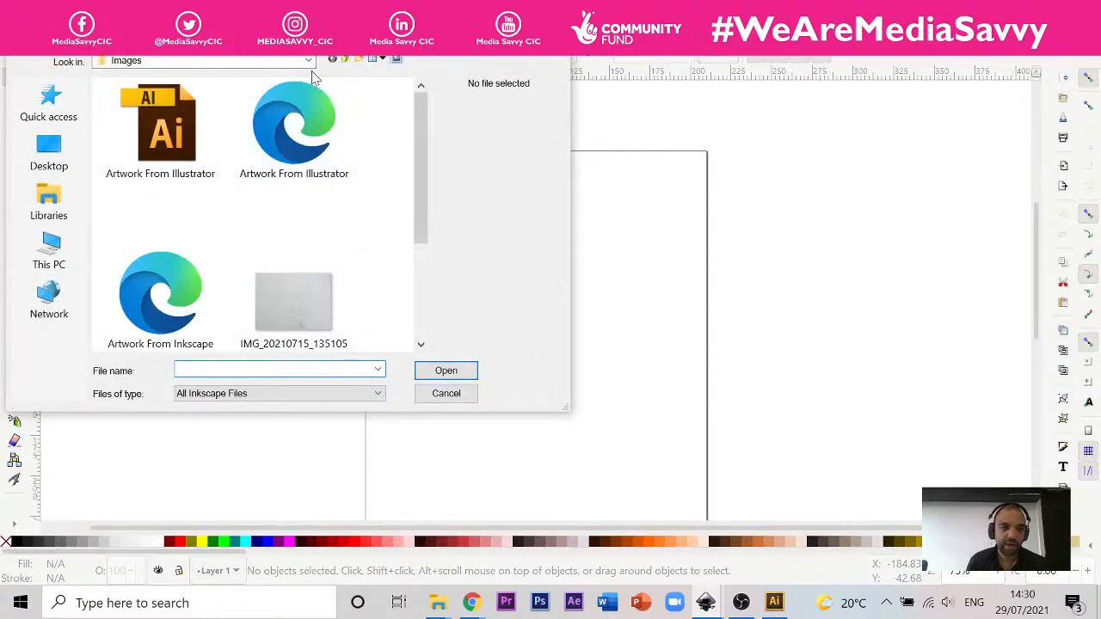
click(76, 146)
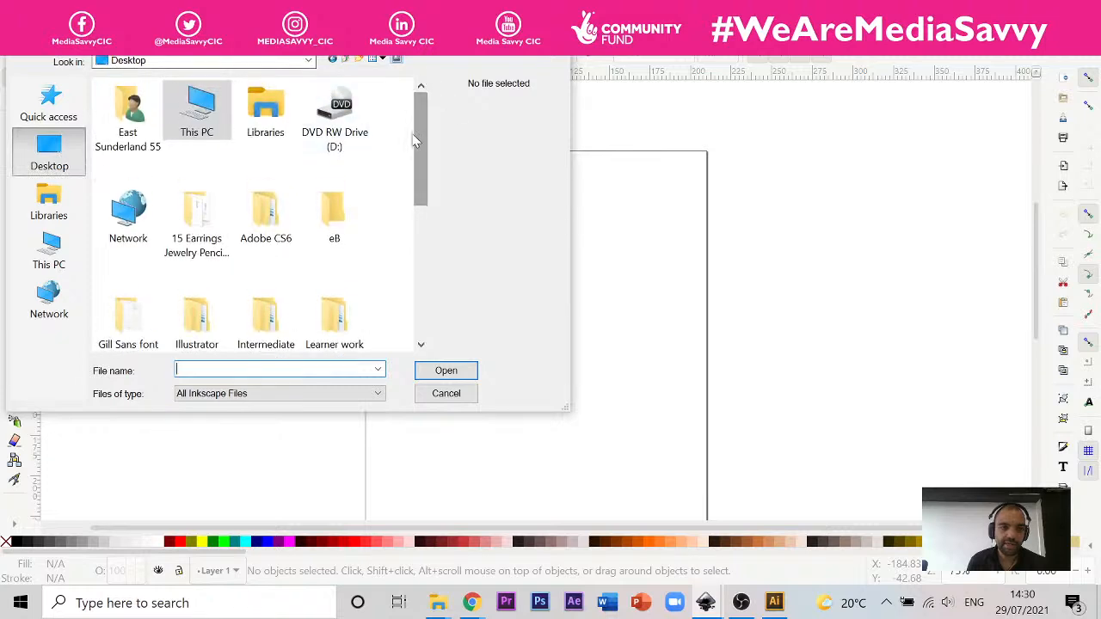
drag(415, 140, 298, 310)
click(146, 317)
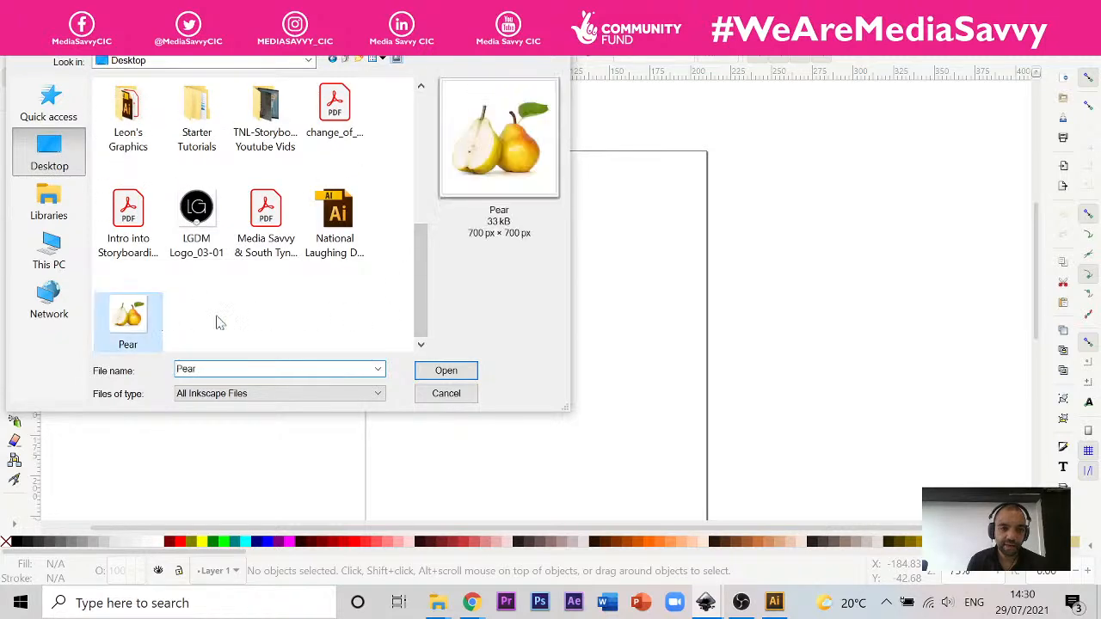
click(439, 375)
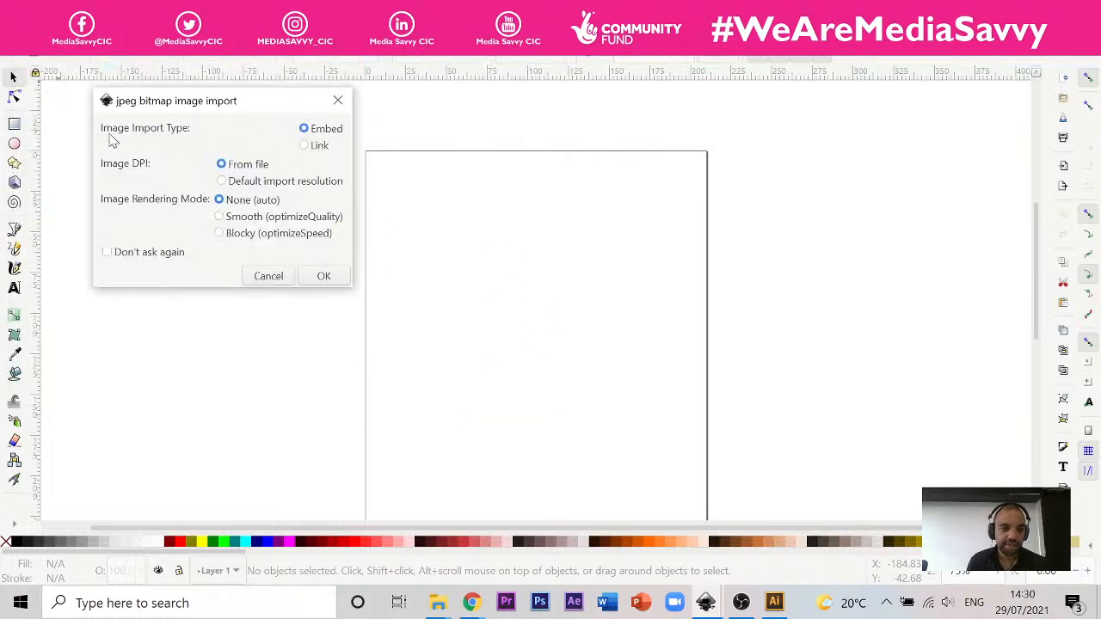
click(324, 276)
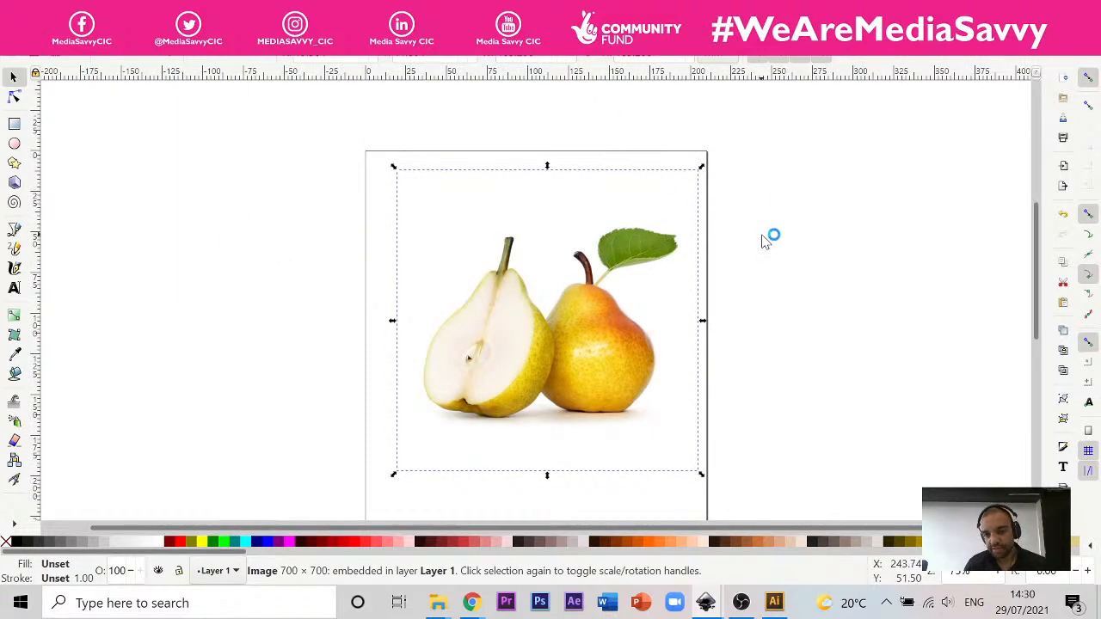
Step: Move the imported pear photo slightly so it sits centred across the upper part of the page
click(614, 379)
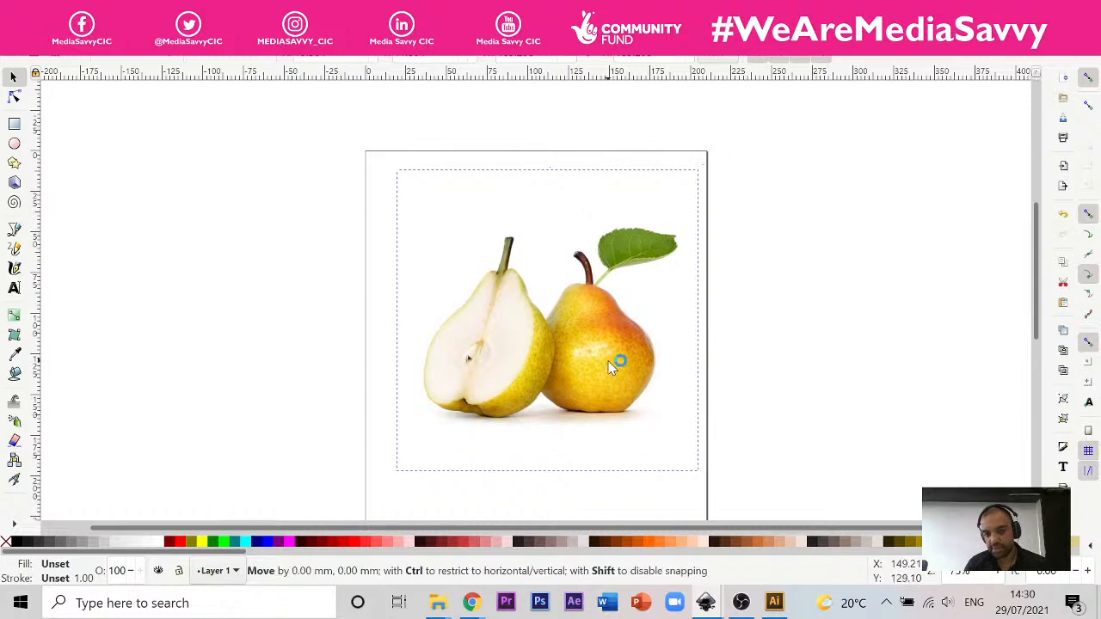
mouse_move(607, 359)
mouse_down()
mouse_move(592, 355)
mouse_move(603, 342)
mouse_up()
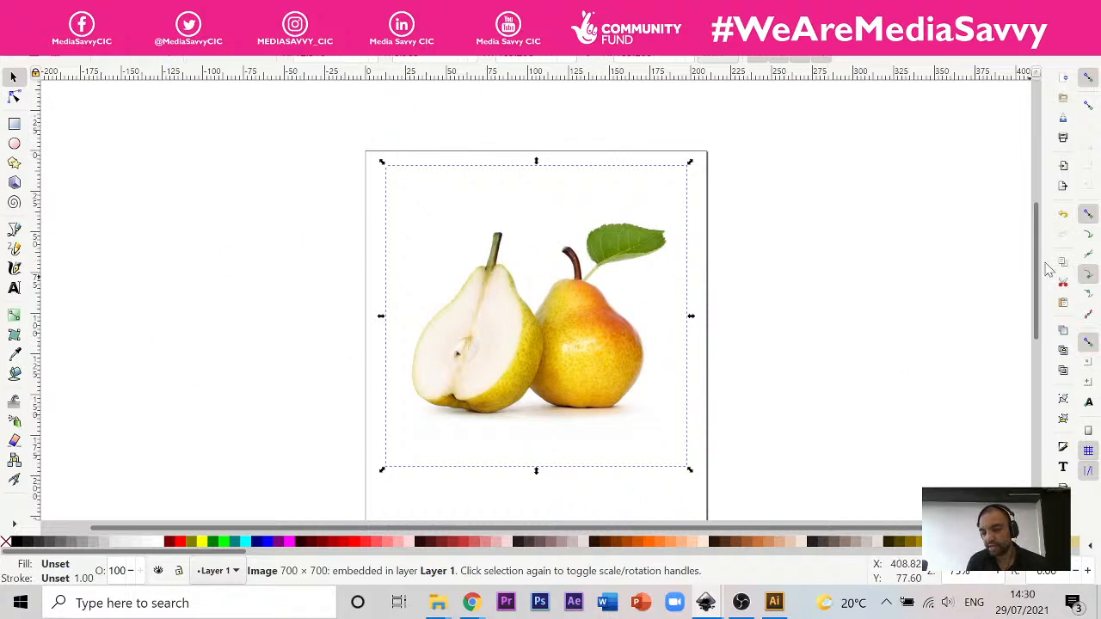
click(869, 126)
click(611, 375)
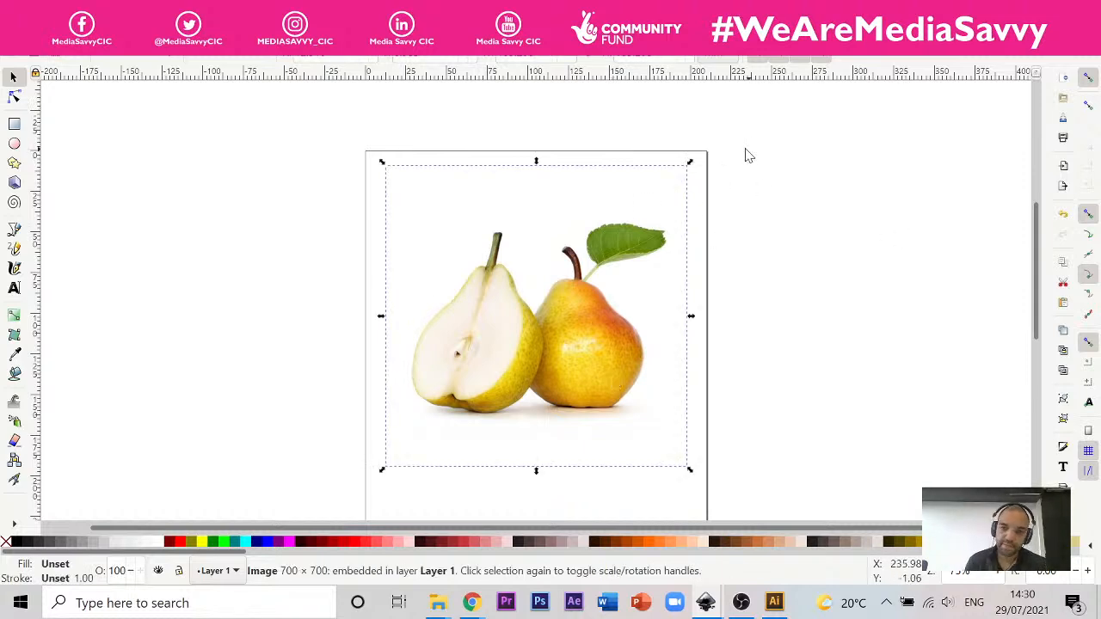
click(840, 257)
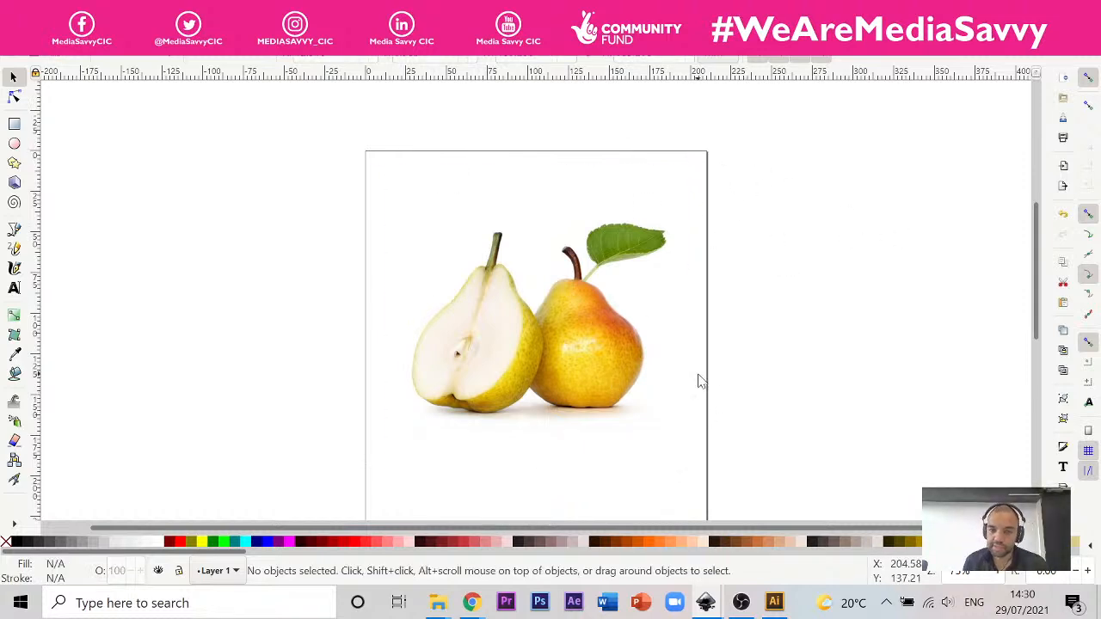
click(624, 309)
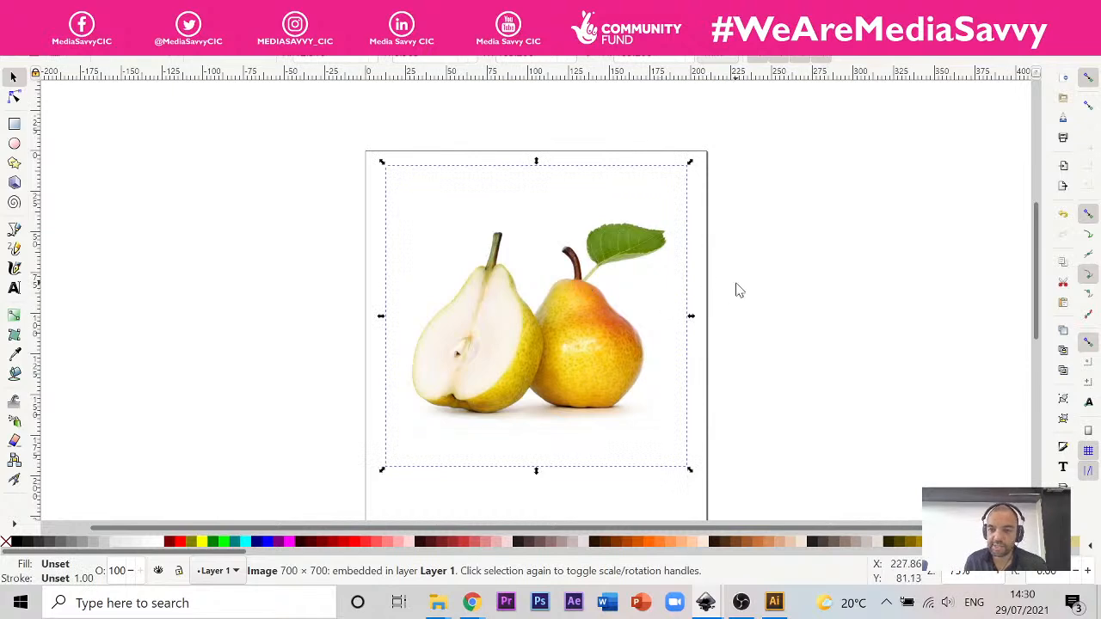
drag(617, 341, 613, 344)
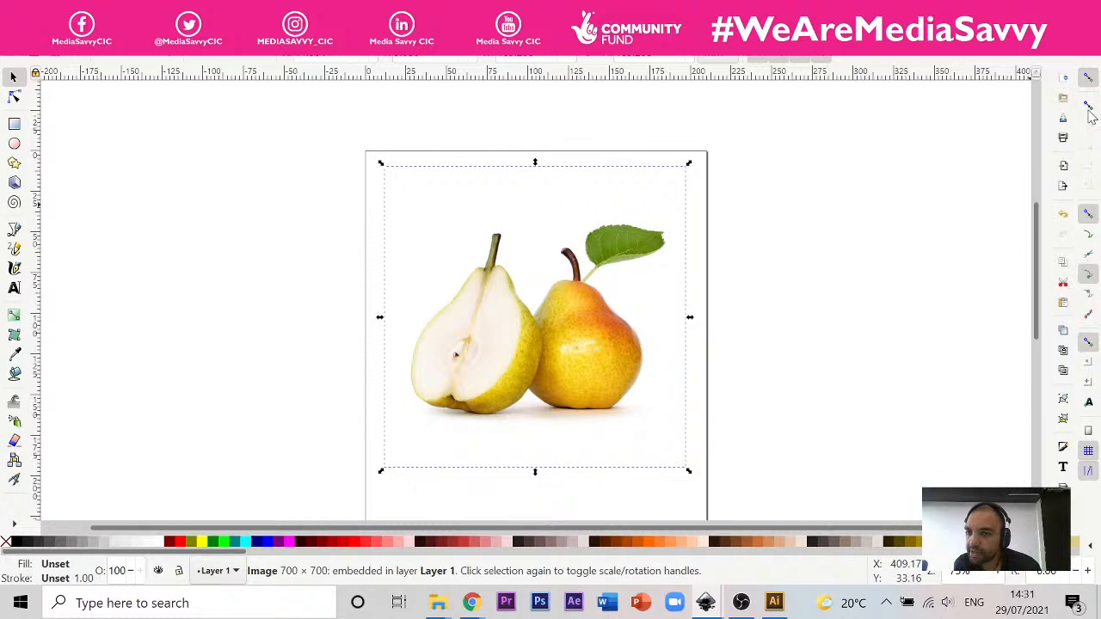
Step: Show the document's layers, rename Layer 1 as "Pear Photo" and deselect the image
click(1089, 471)
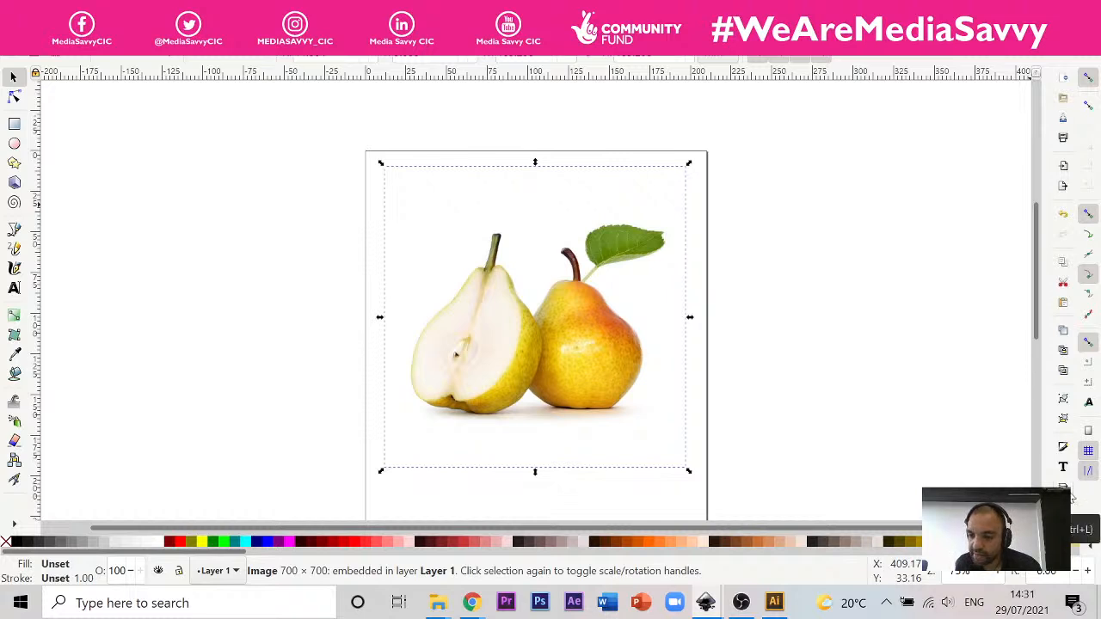
click(1067, 492)
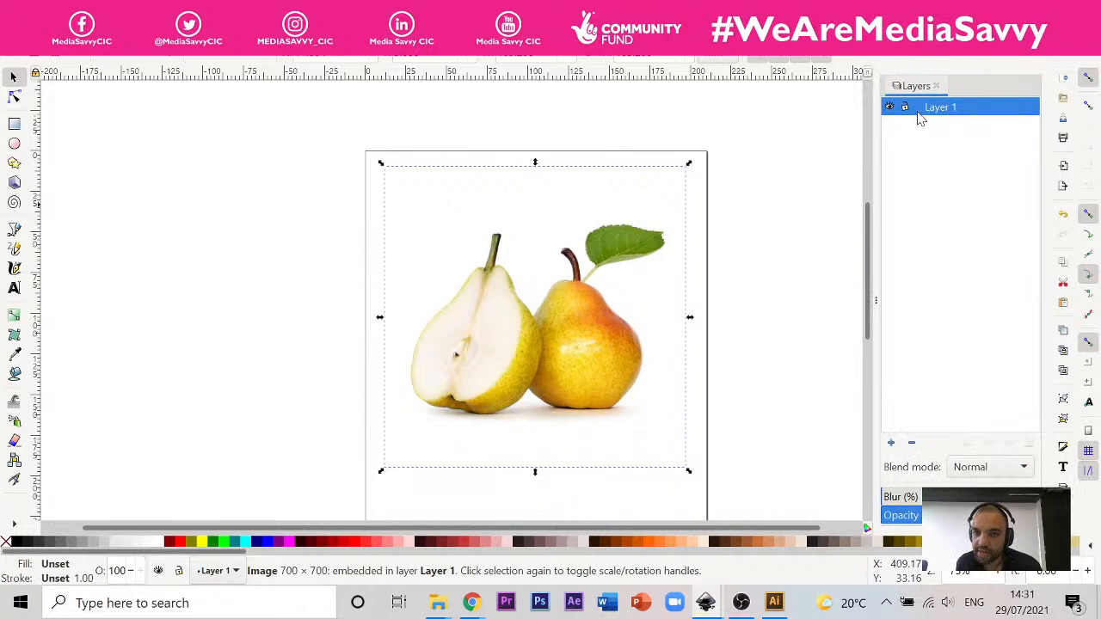
double_click(946, 107)
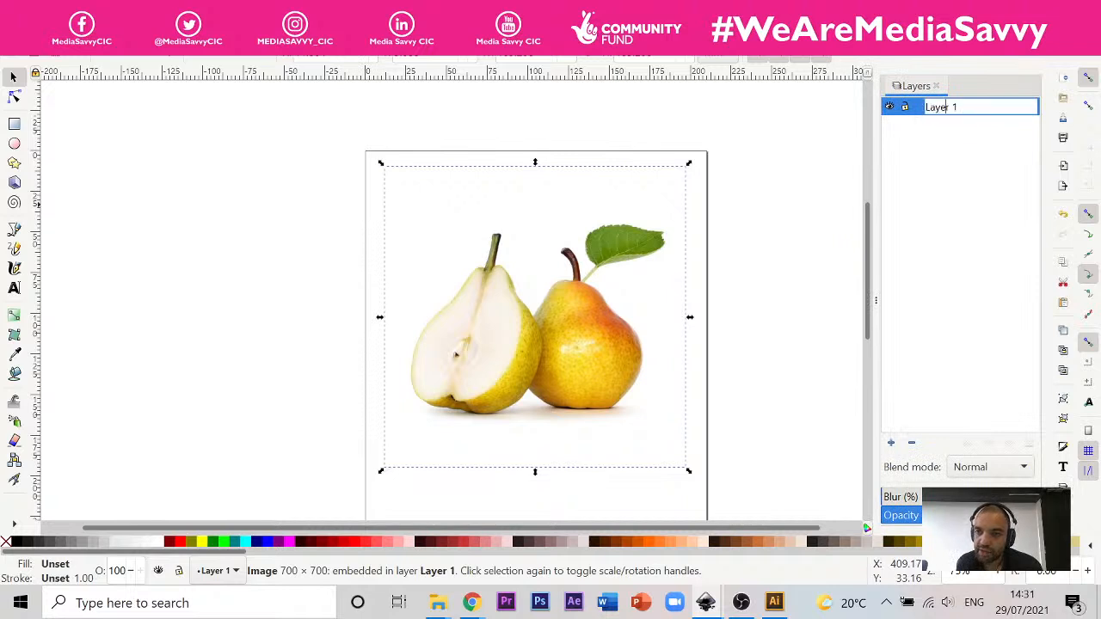
key(ctrl+a)
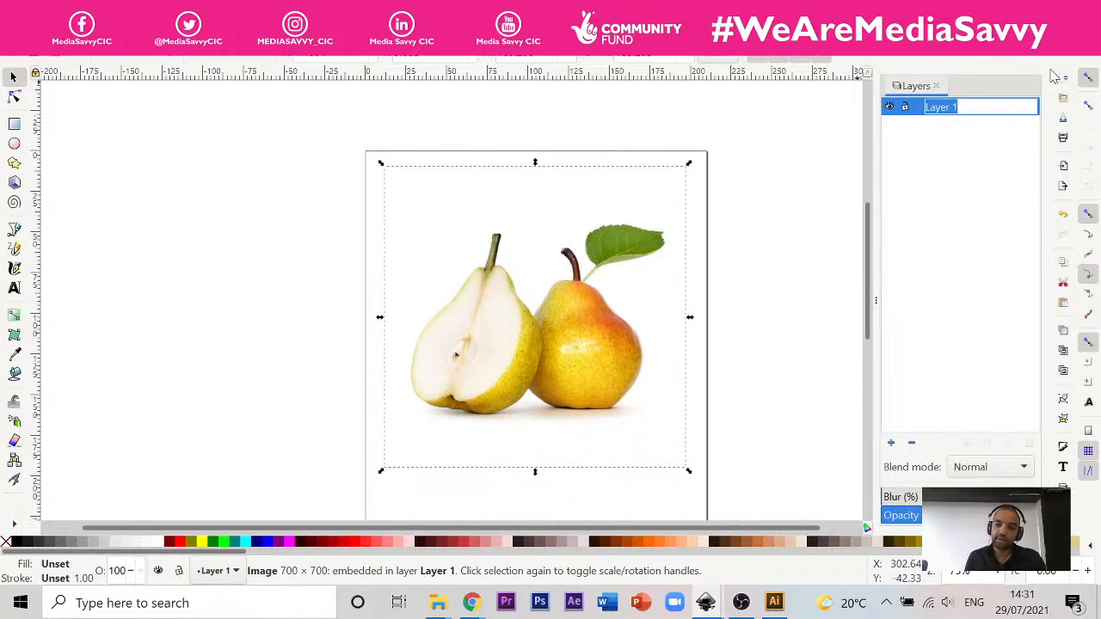
text(Pear Photo)
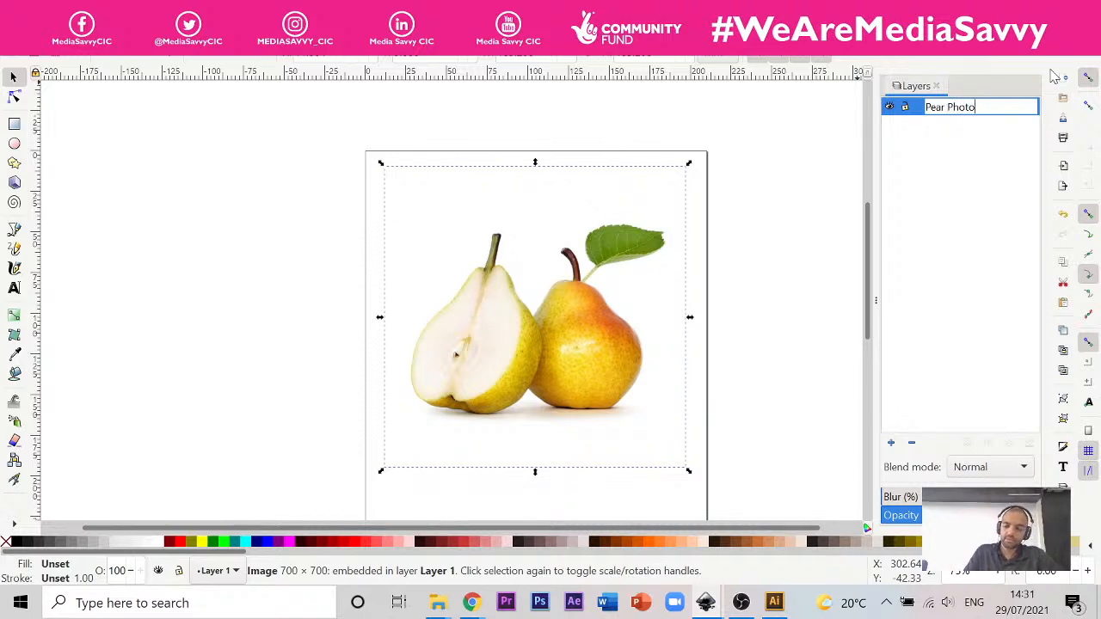
key(Return)
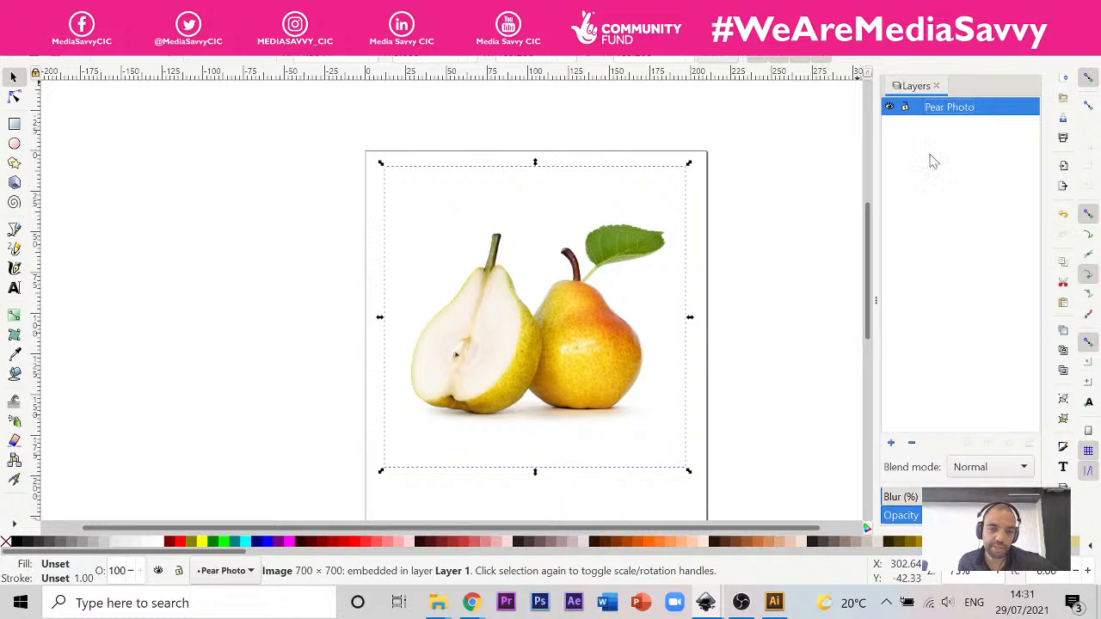
click(782, 216)
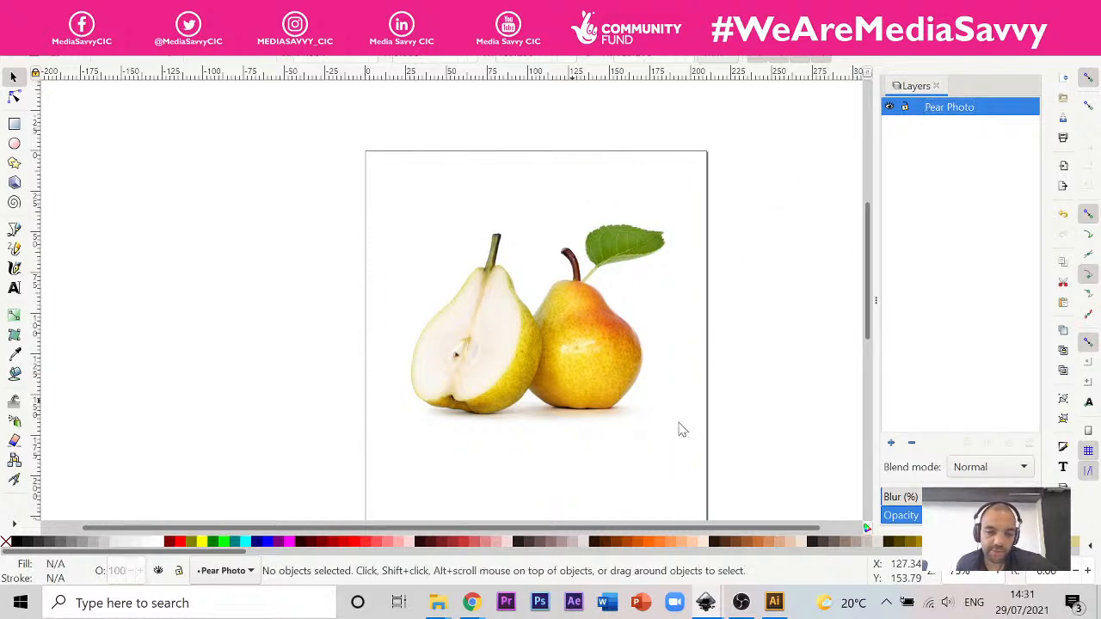
Step: Switch to Chrome's poire-large.jpg tab, capture a screenshot of the desktop, and return to the Inkscape document with the pear photo
mouse_move(471, 602)
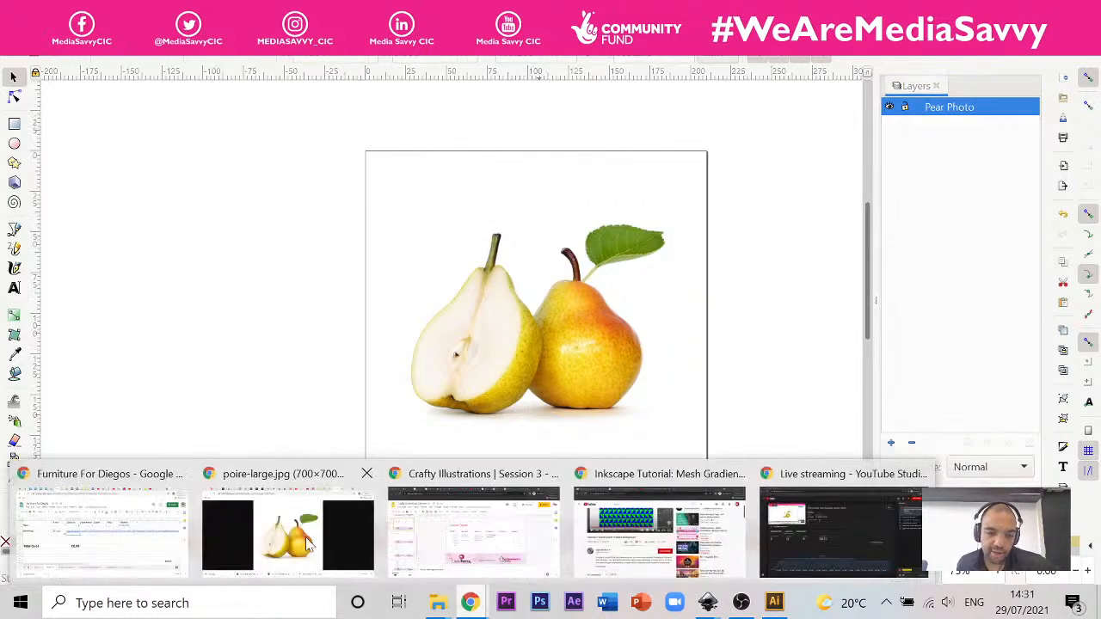
click(308, 544)
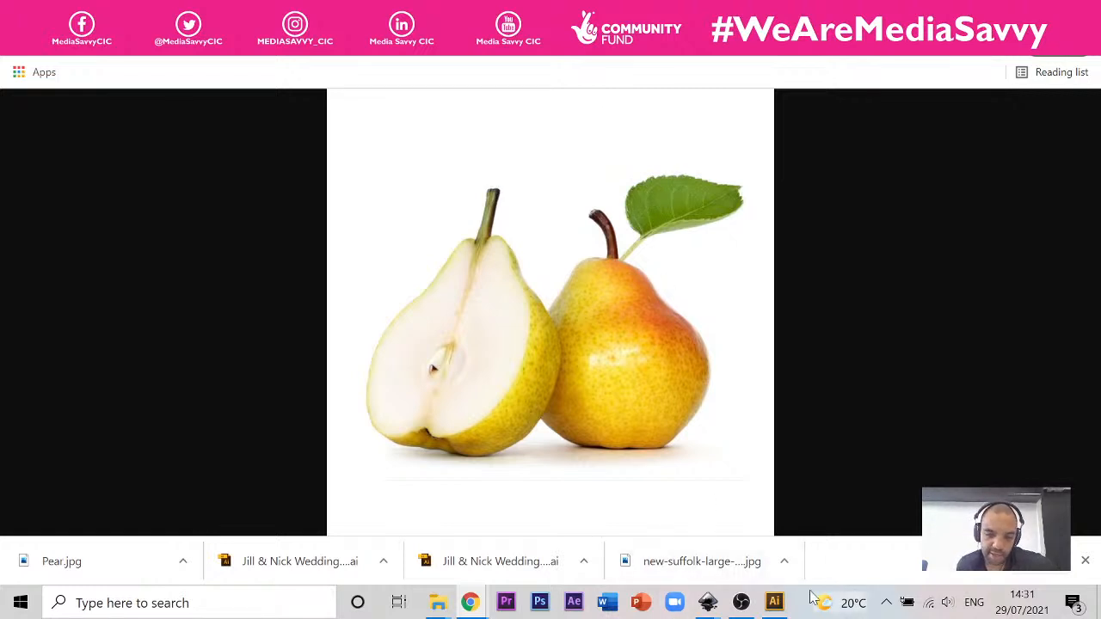
click(774, 602)
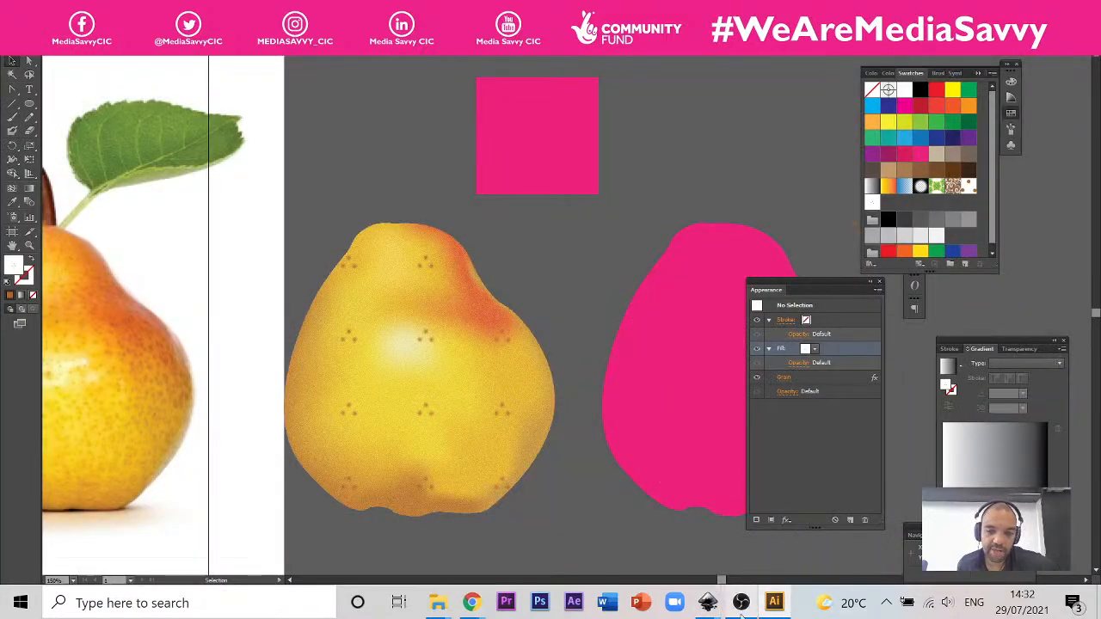
mouse_move(707, 602)
click(760, 520)
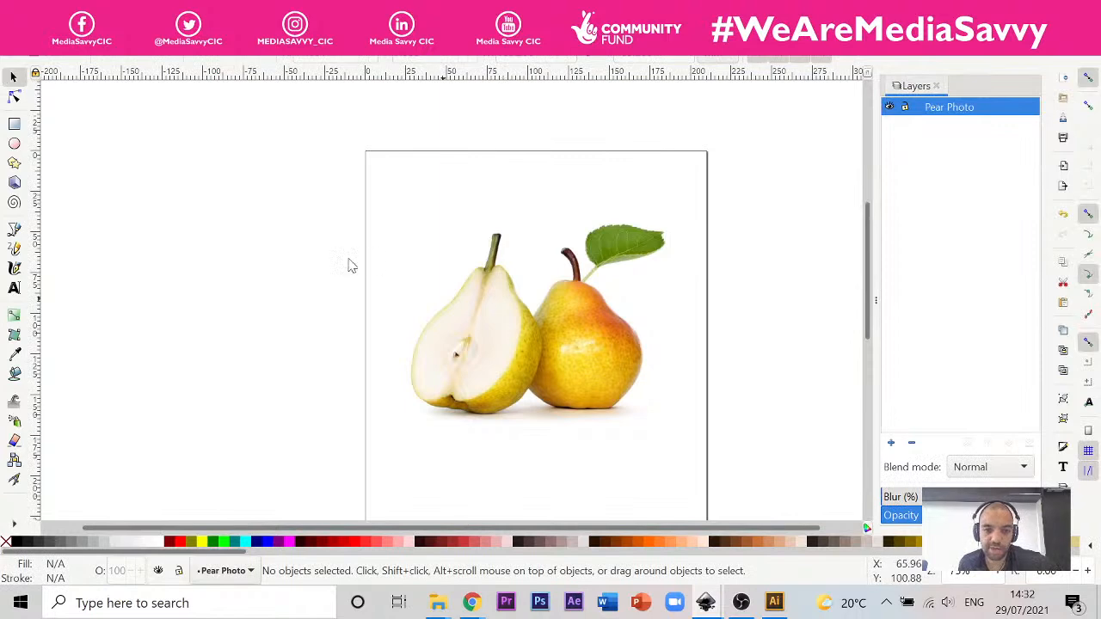
Step: Paste the captured screenshot in place on the Pear Photo layer
click(34, 47)
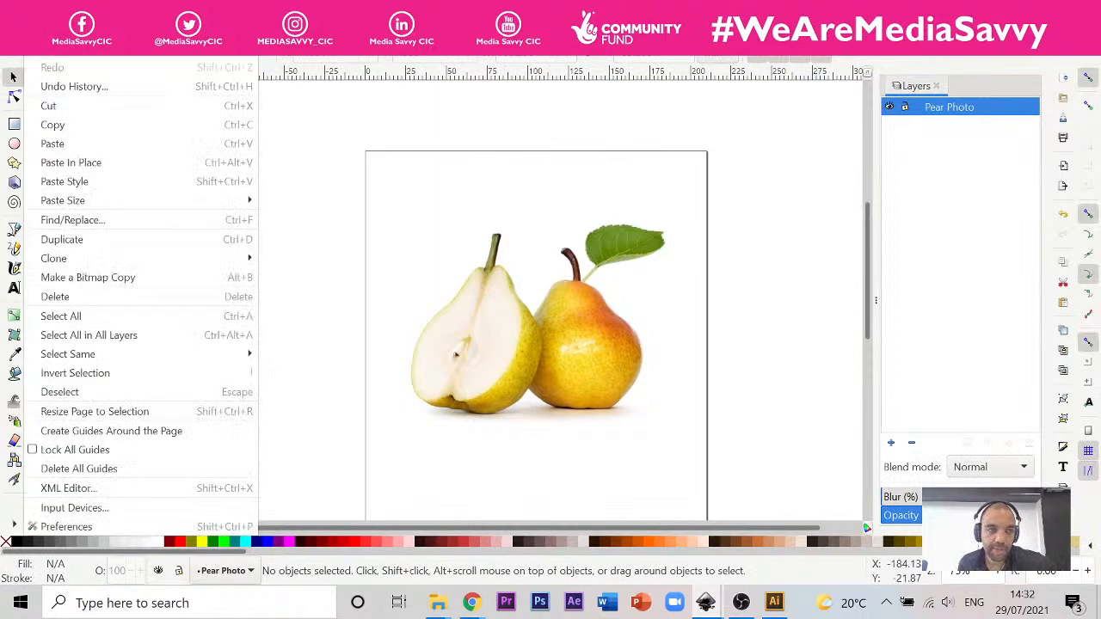
click(75, 163)
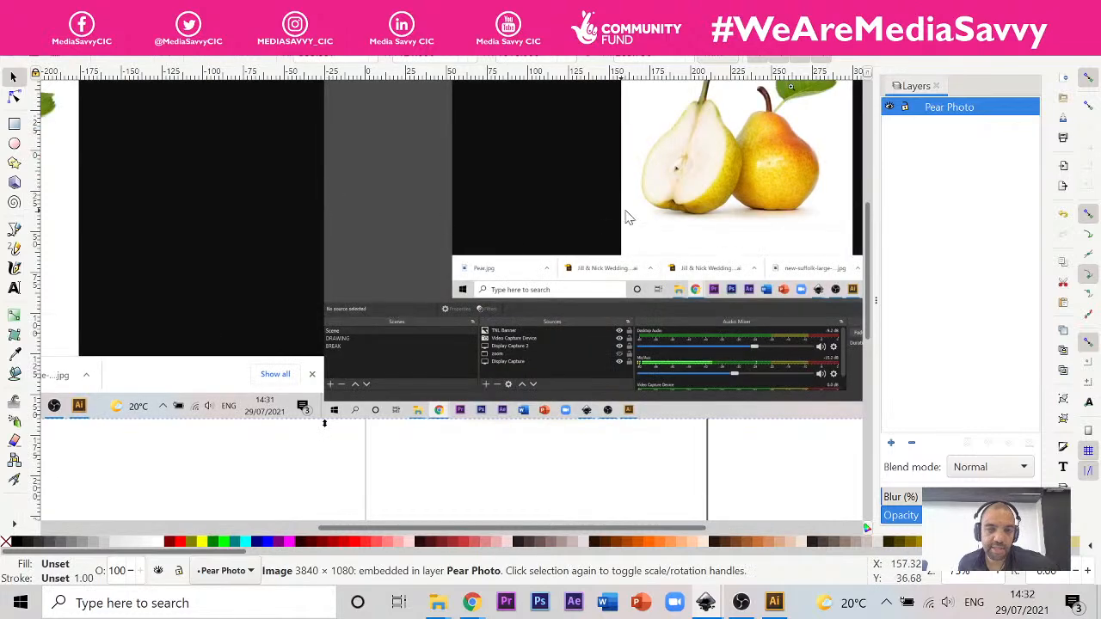
drag(682, 214, 490, 343)
drag(557, 279, 511, 326)
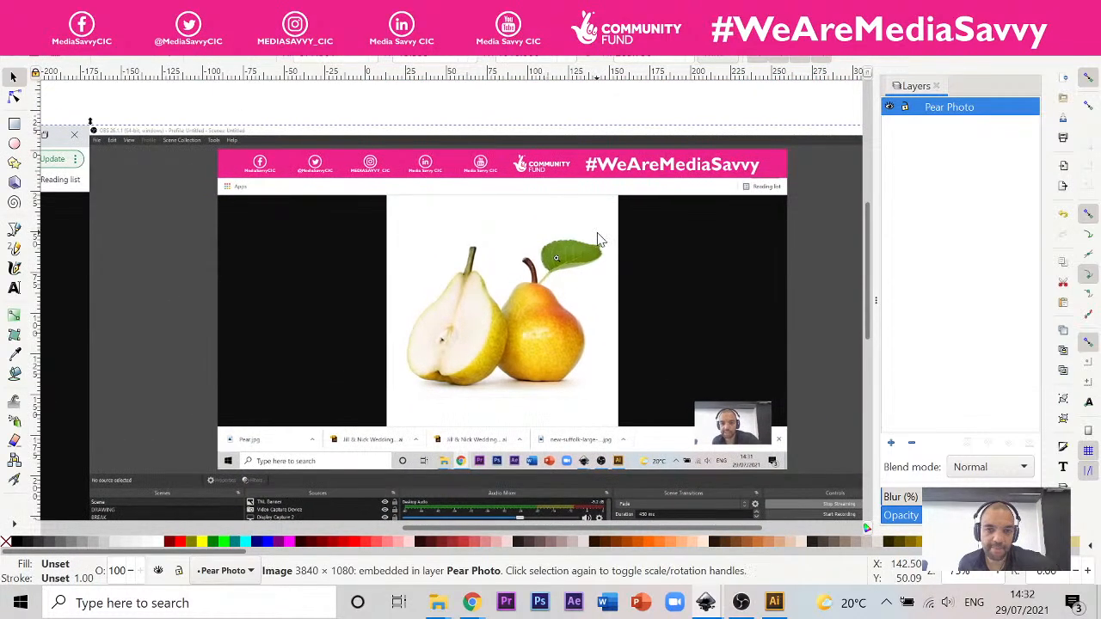
Step: Move the pasted screenshot off the page to the empty canvas just above it, leaving the pear photo uncovered
scroll(475, 347, down, 2)
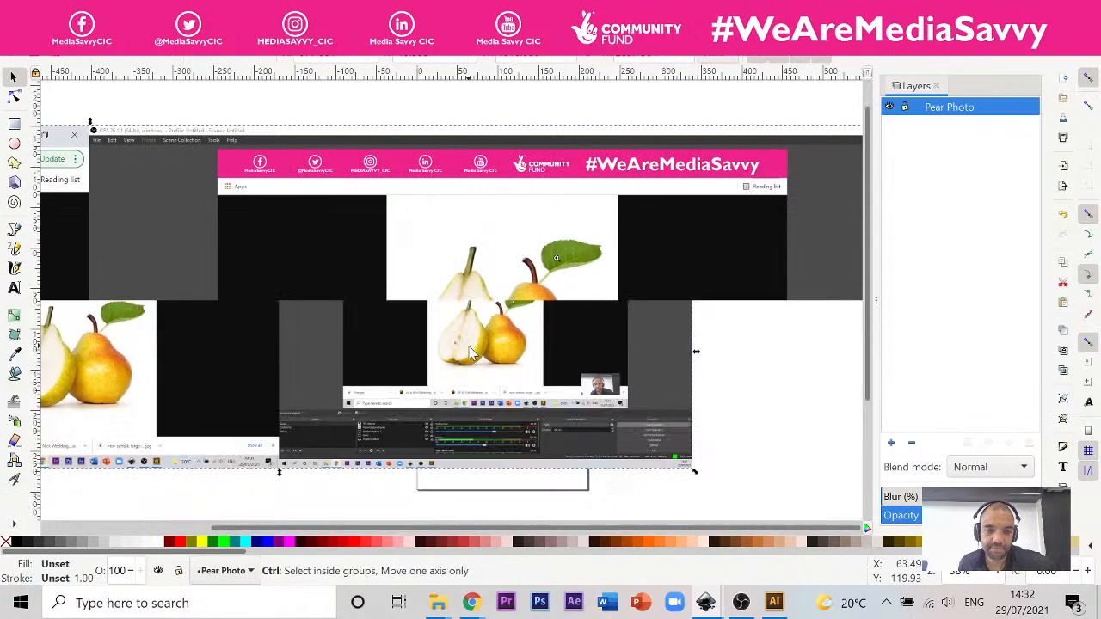
scroll(469, 347, down, 2)
scroll(380, 341, up, 1)
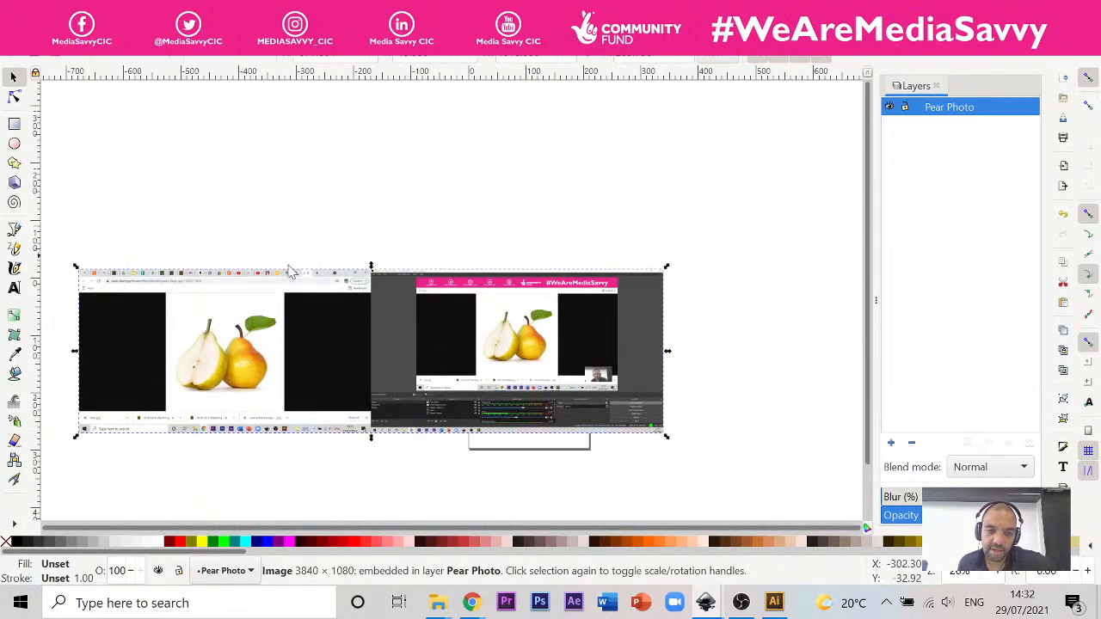
drag(286, 301, 479, 134)
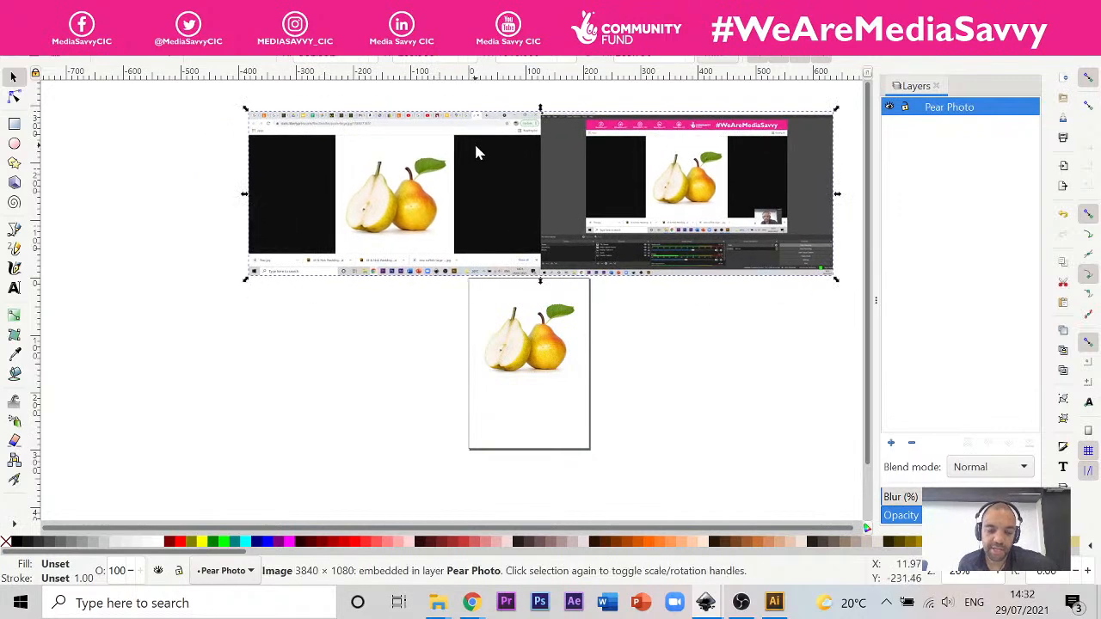
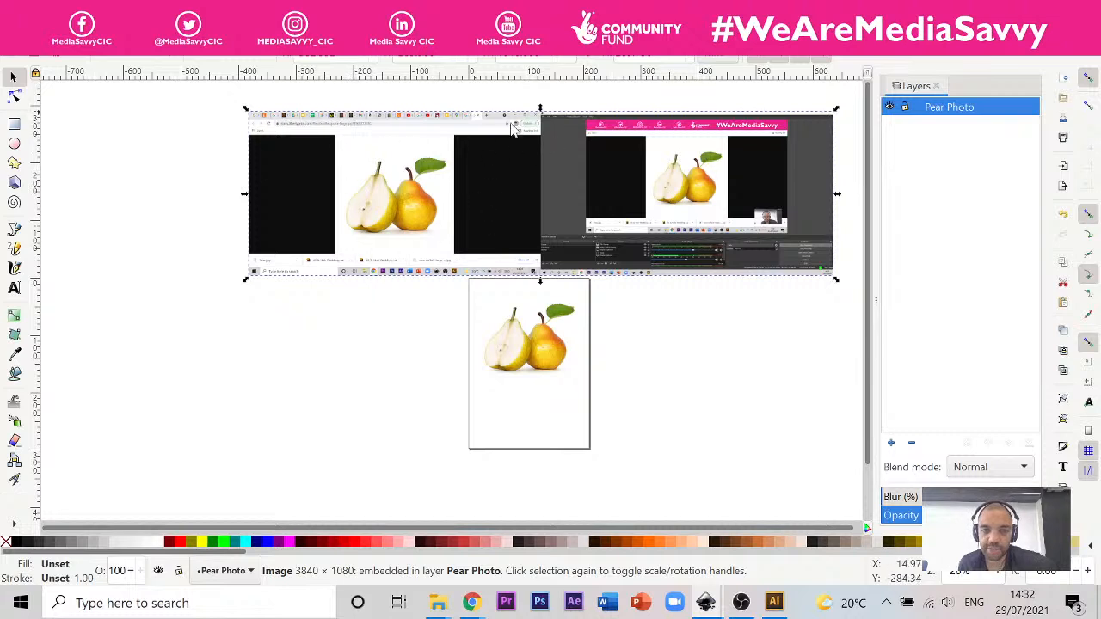
click(13, 125)
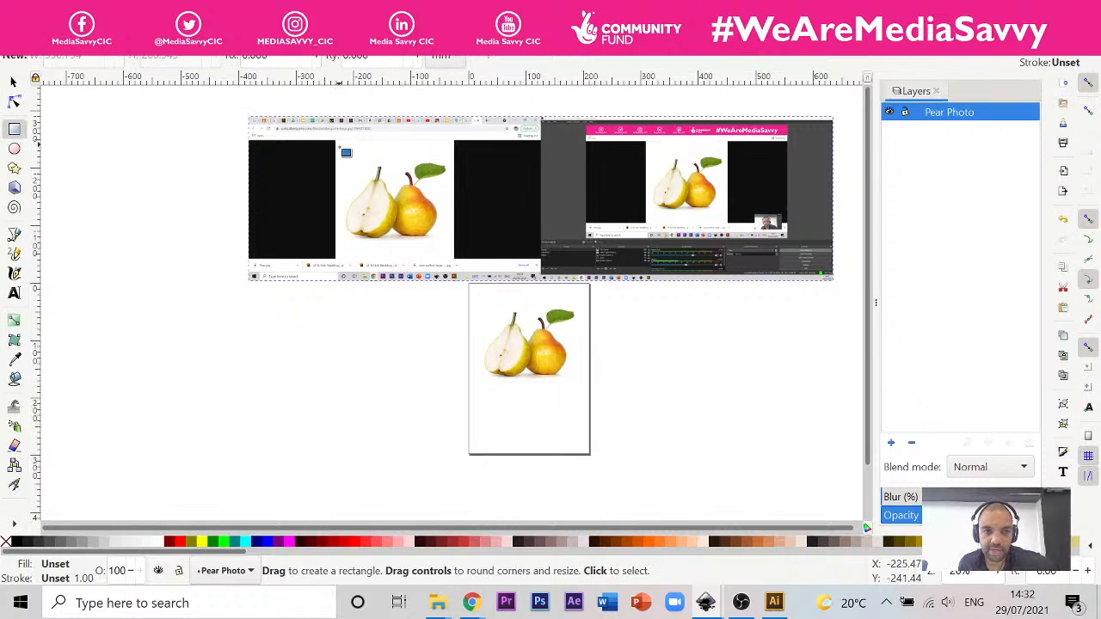
drag(339, 145, 449, 255)
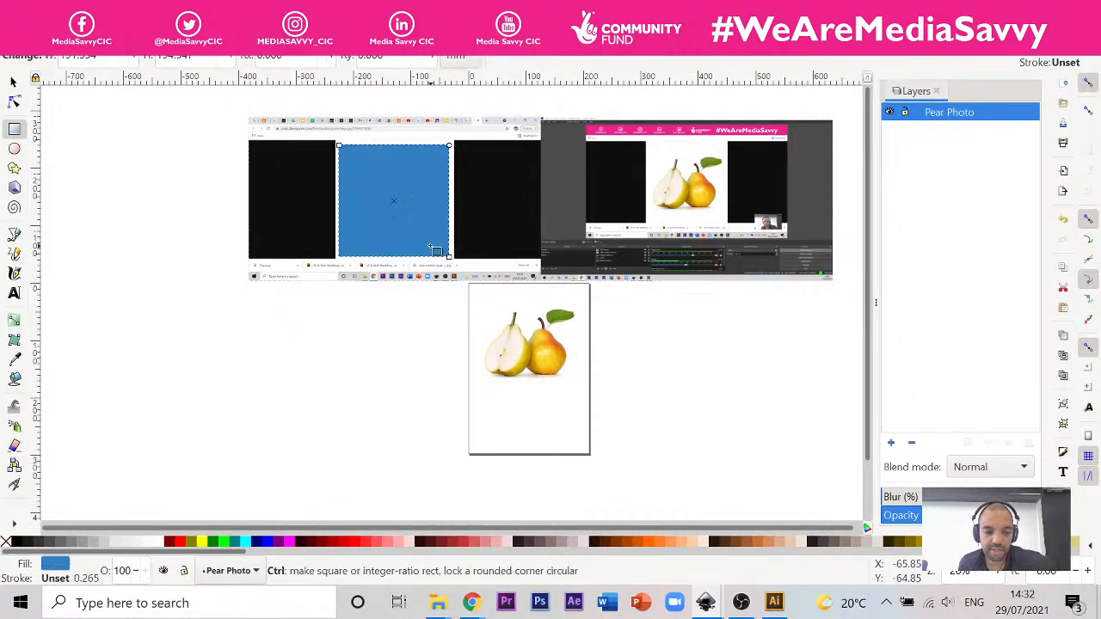
key(ctrl+z)
click(14, 81)
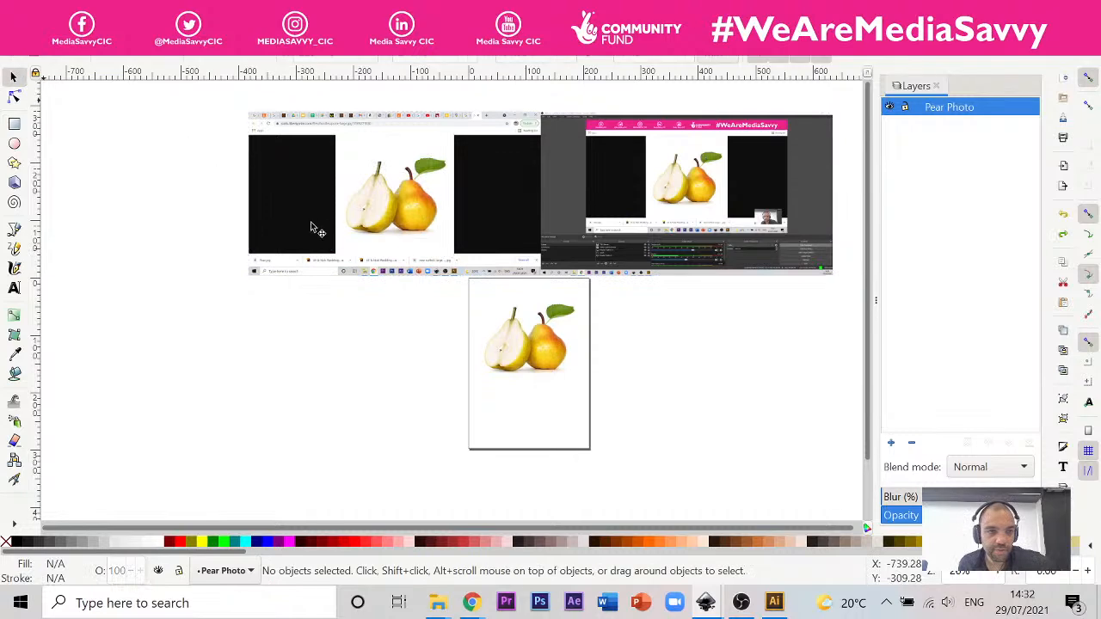
click(292, 202)
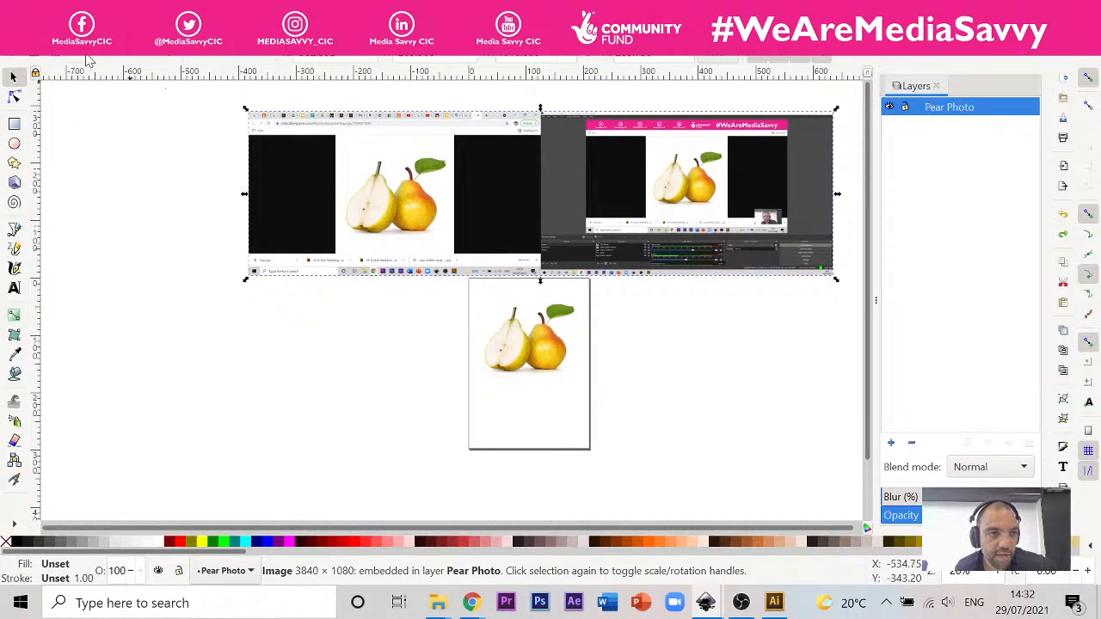
click(262, 132)
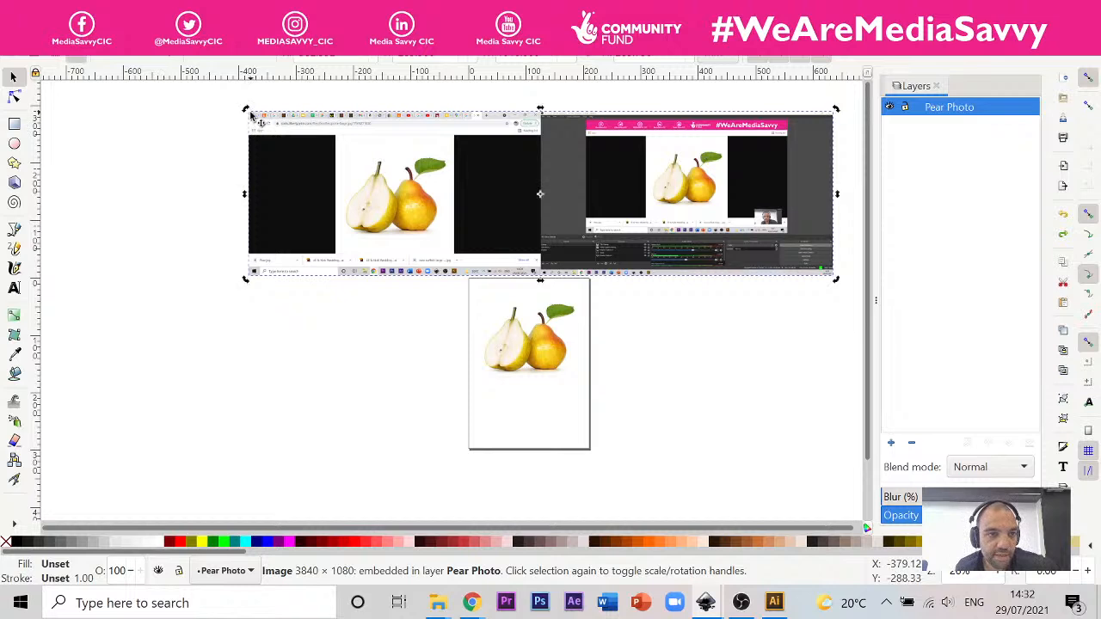
click(269, 158)
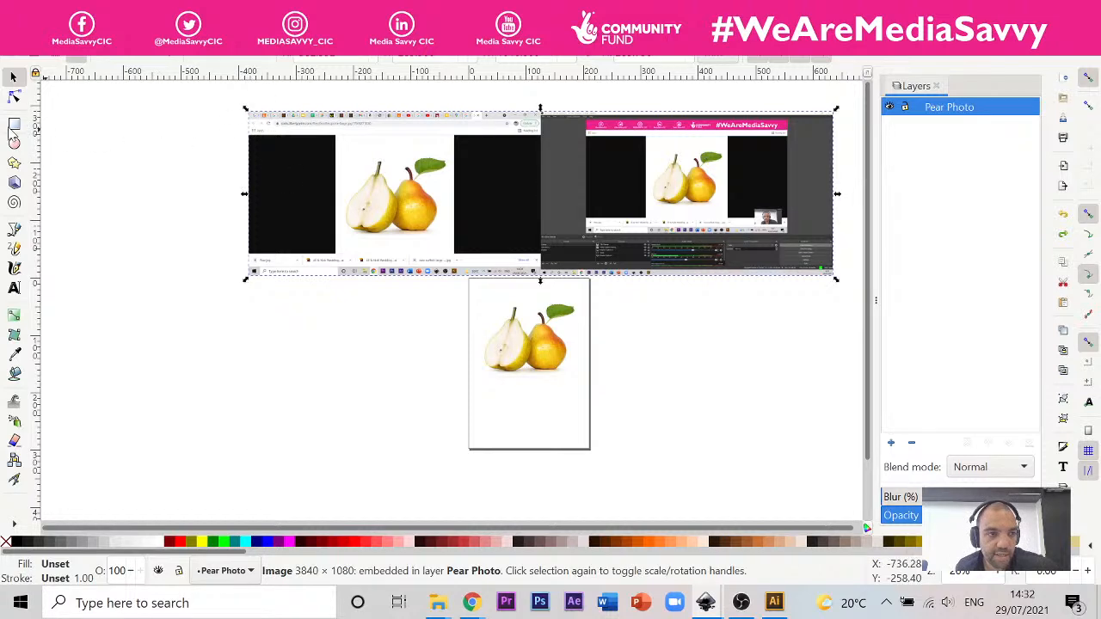
Step: Draw a rectangle about 203 mm square over the pears in the embedded screenshot and set it as the screenshot's mask
click(14, 124)
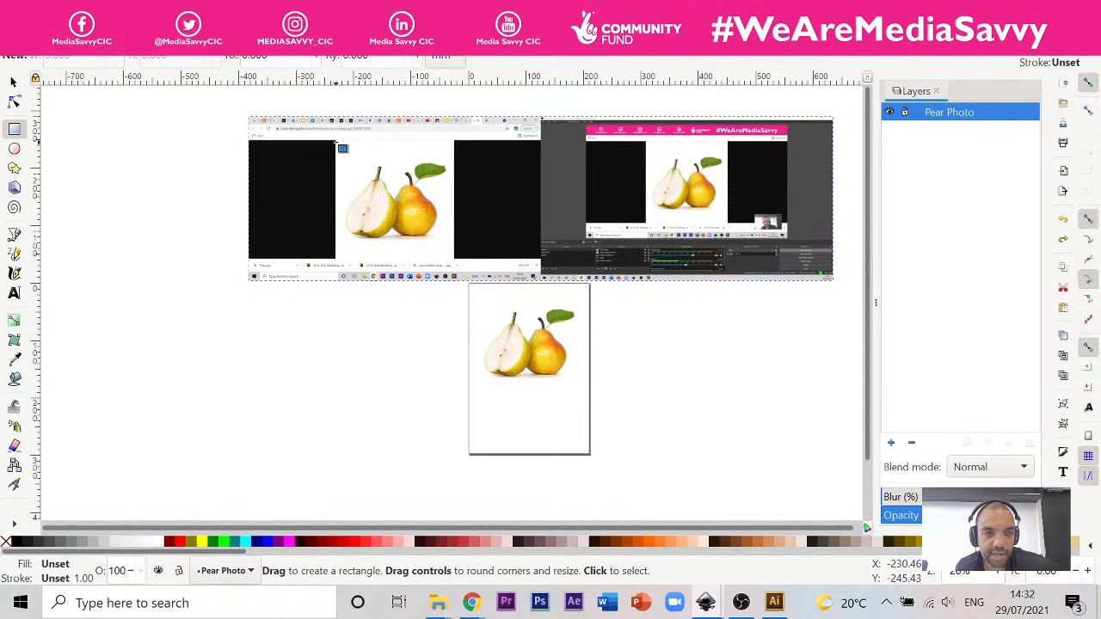
drag(335, 142, 453, 259)
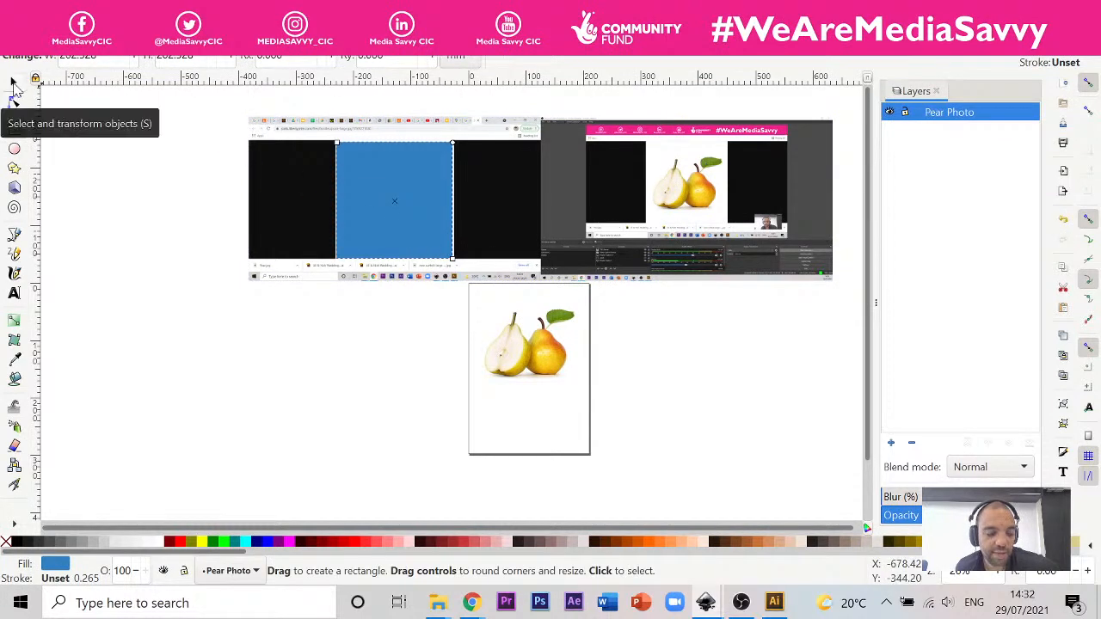
click(14, 84)
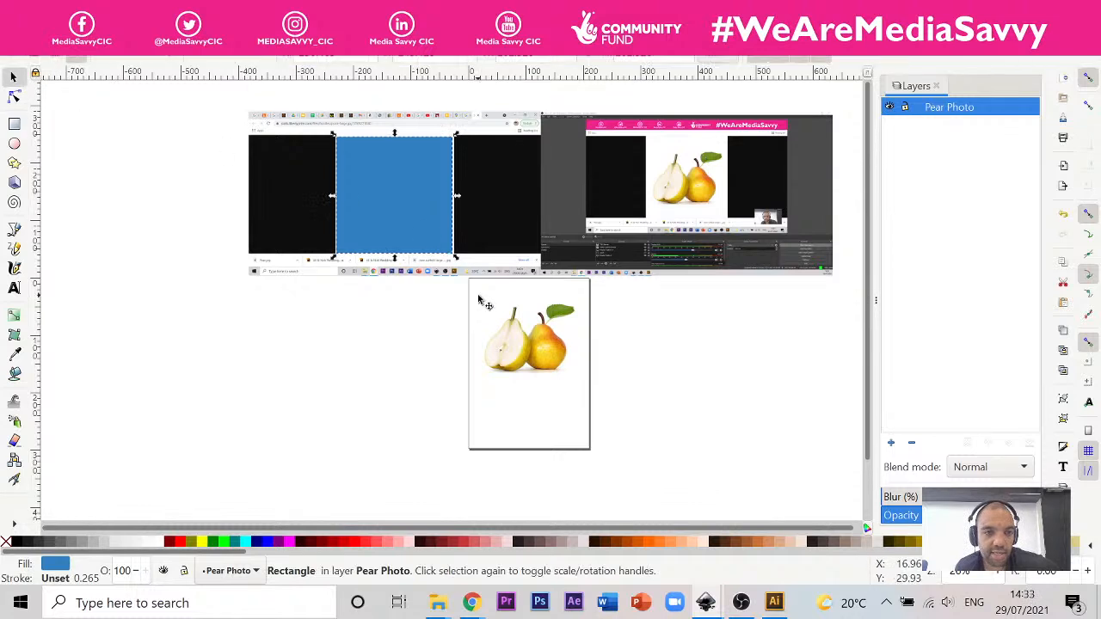
key(shift)
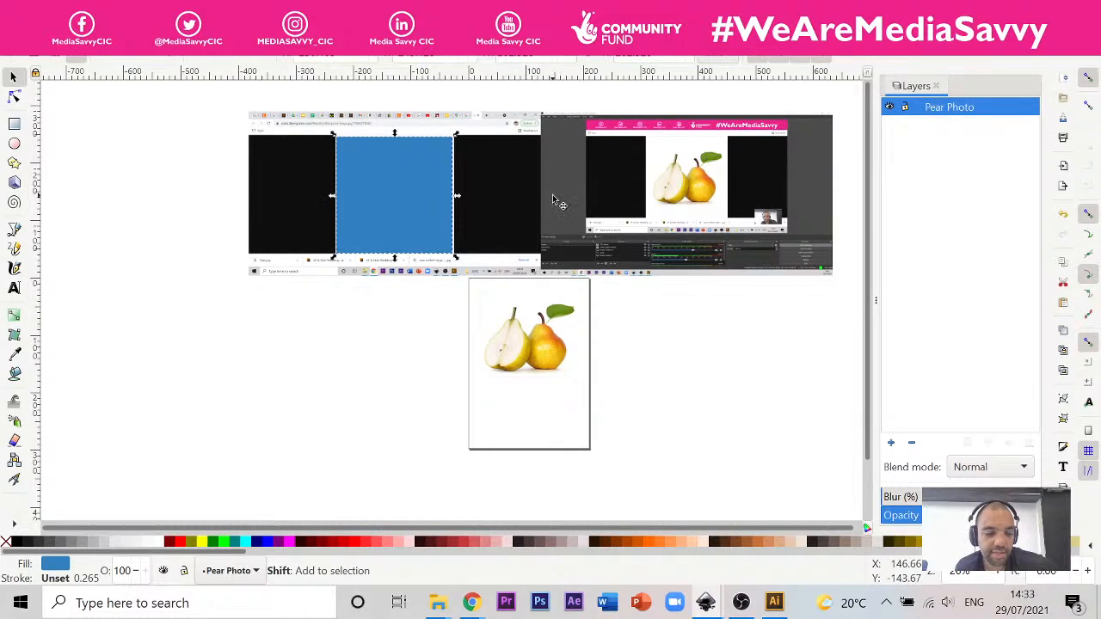
shift+click(535, 198)
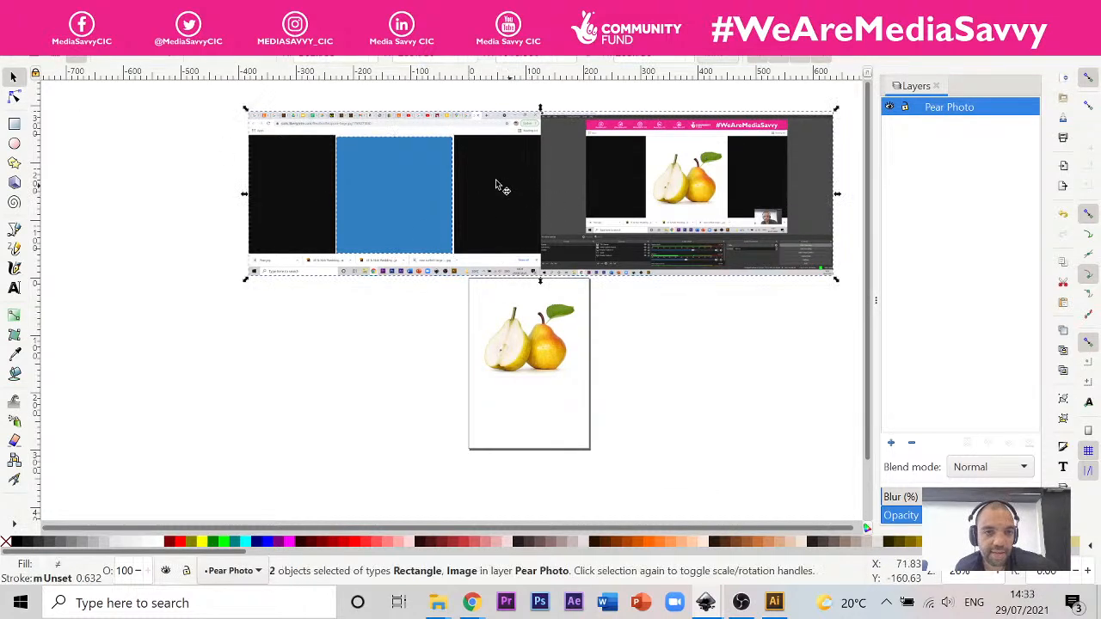
right_click(564, 153)
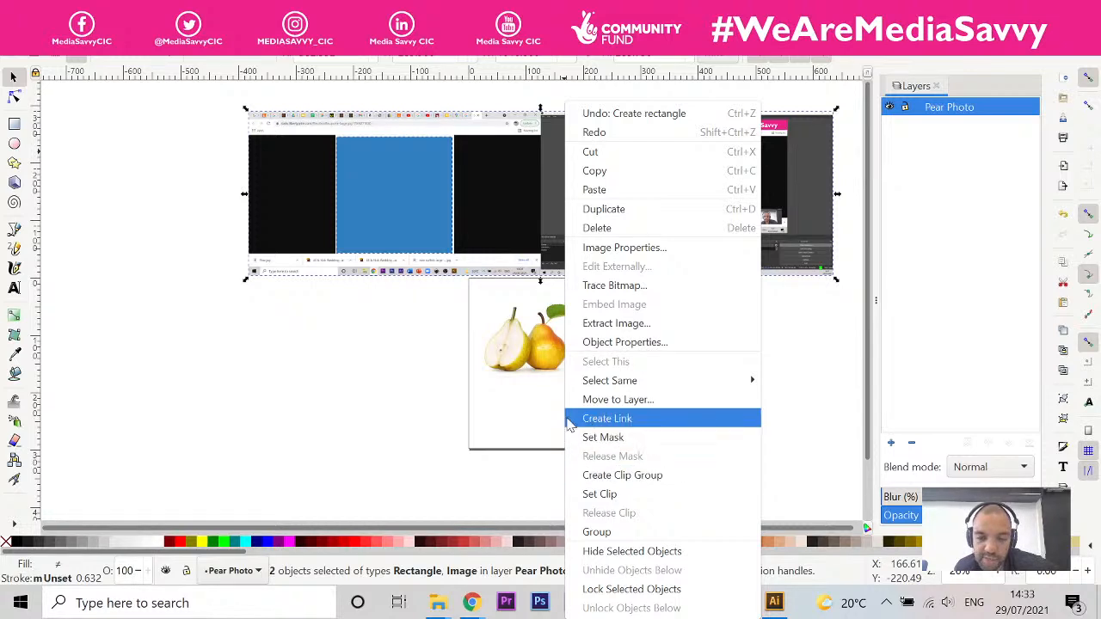
click(634, 439)
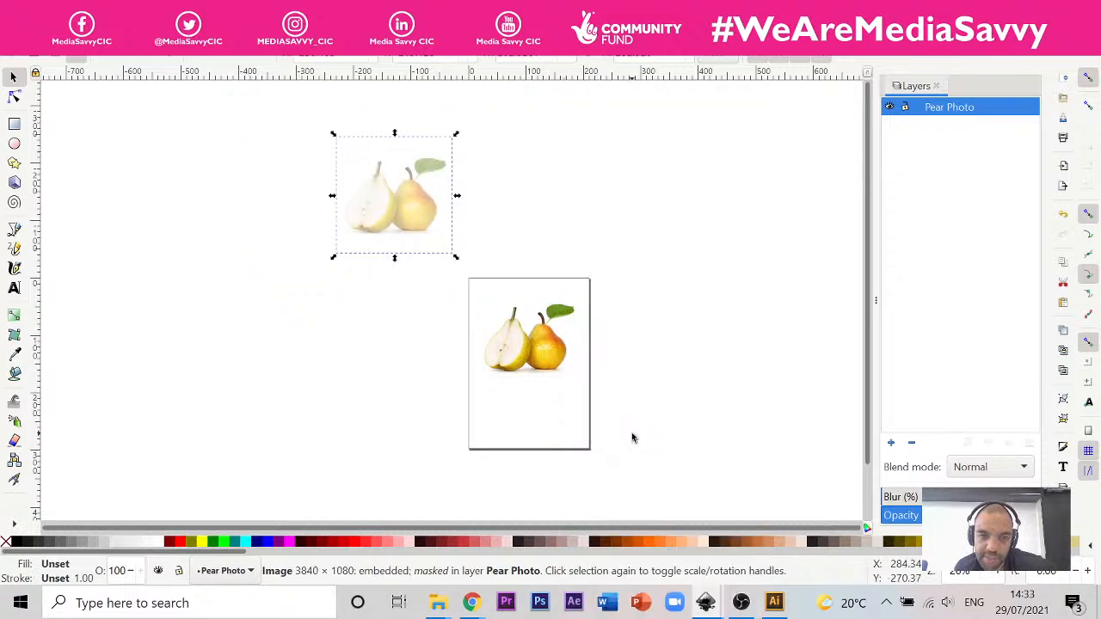
Step: Move the masked pear image to just right of the page, level with the original pear photo
click(433, 191)
drag(433, 191, 679, 290)
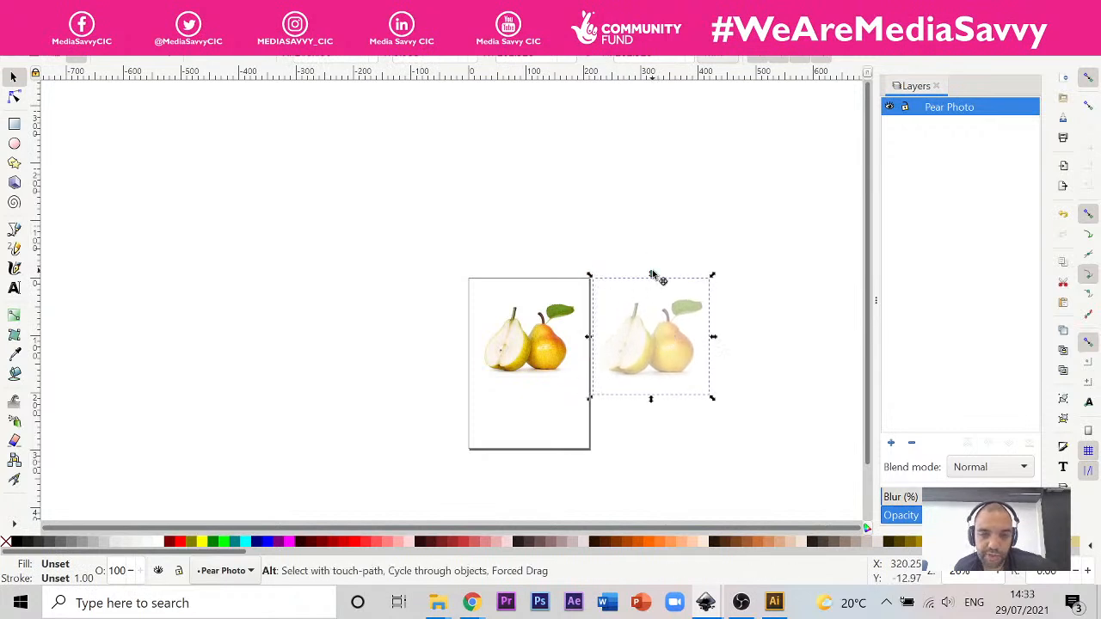
click(777, 604)
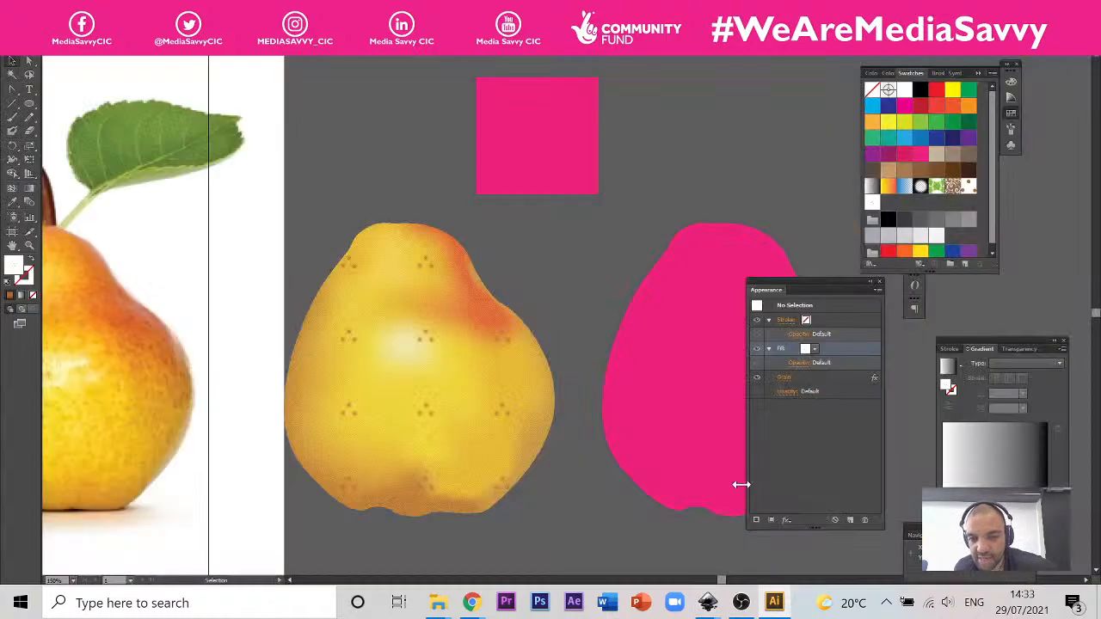
click(707, 603)
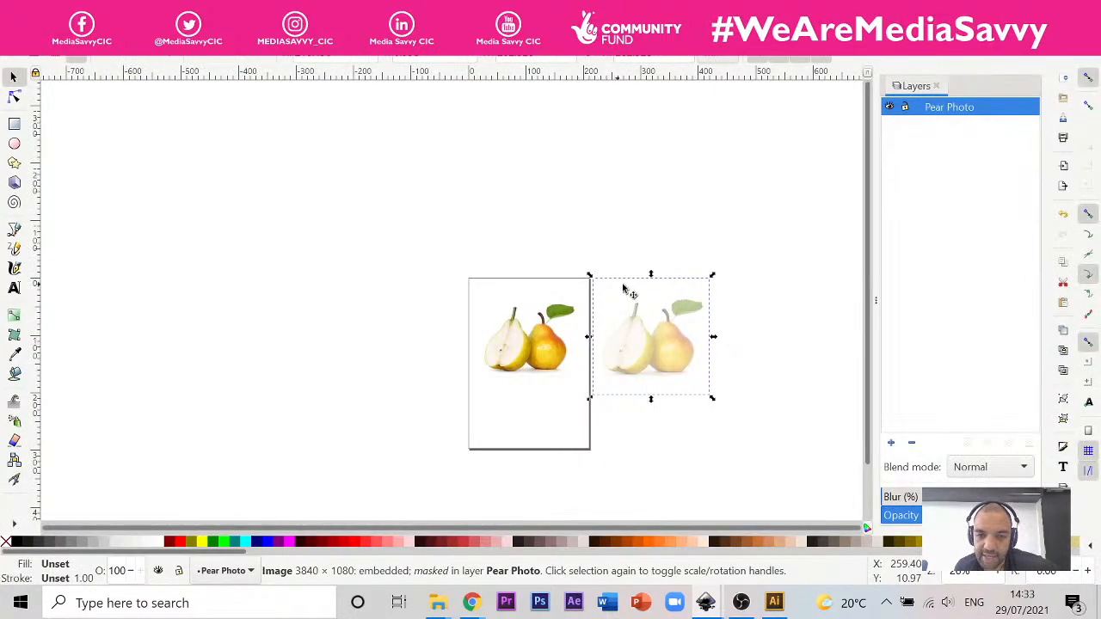
drag(664, 326, 664, 344)
drag(640, 381, 648, 361)
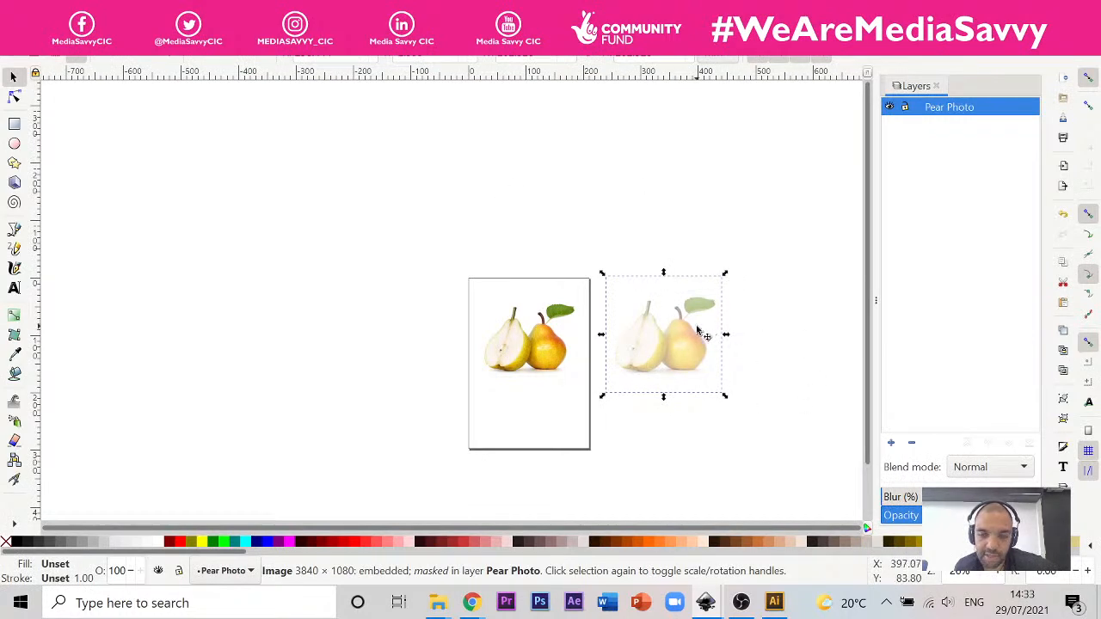
drag(700, 328, 706, 326)
click(781, 262)
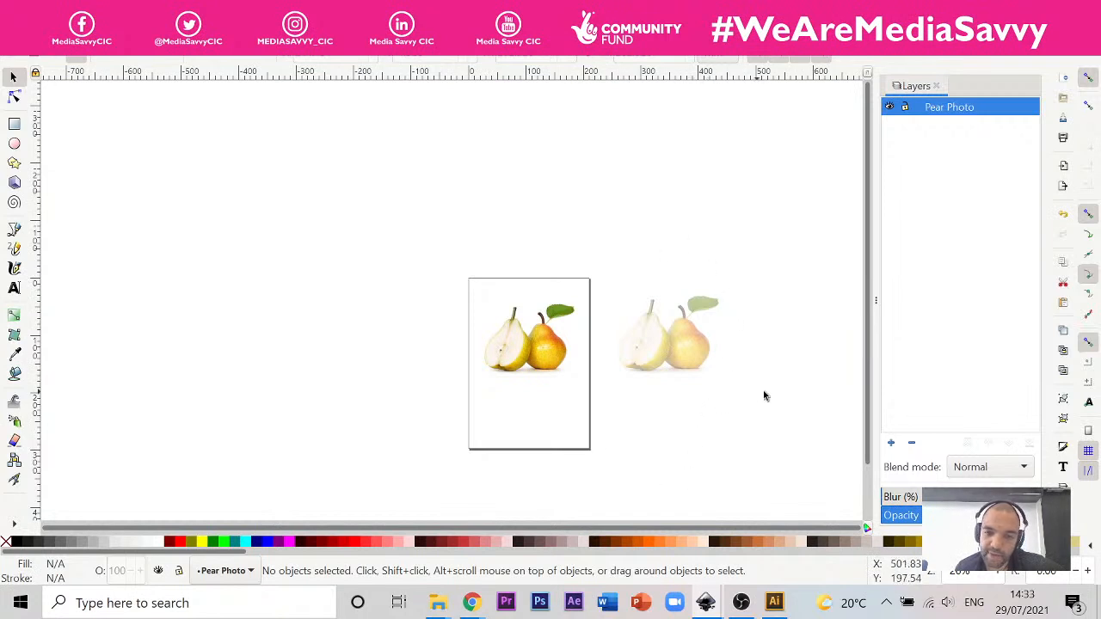
Step: Delete the masked pear image and put a duplicate of the original pear photo to the right of the page
click(701, 349)
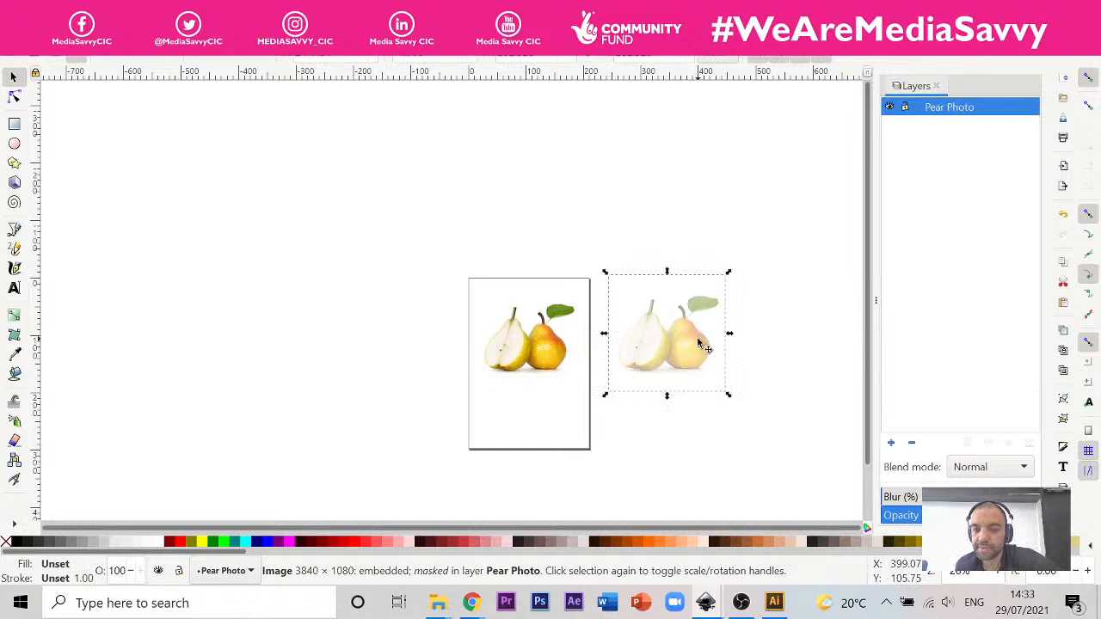
key(Delete)
click(539, 350)
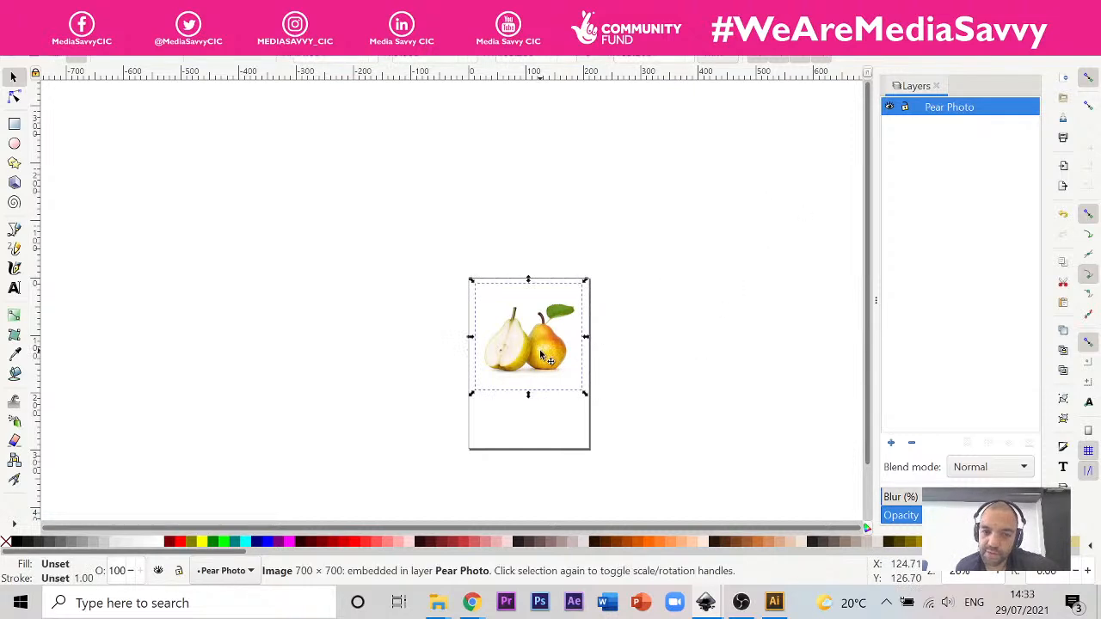
right_click(539, 350)
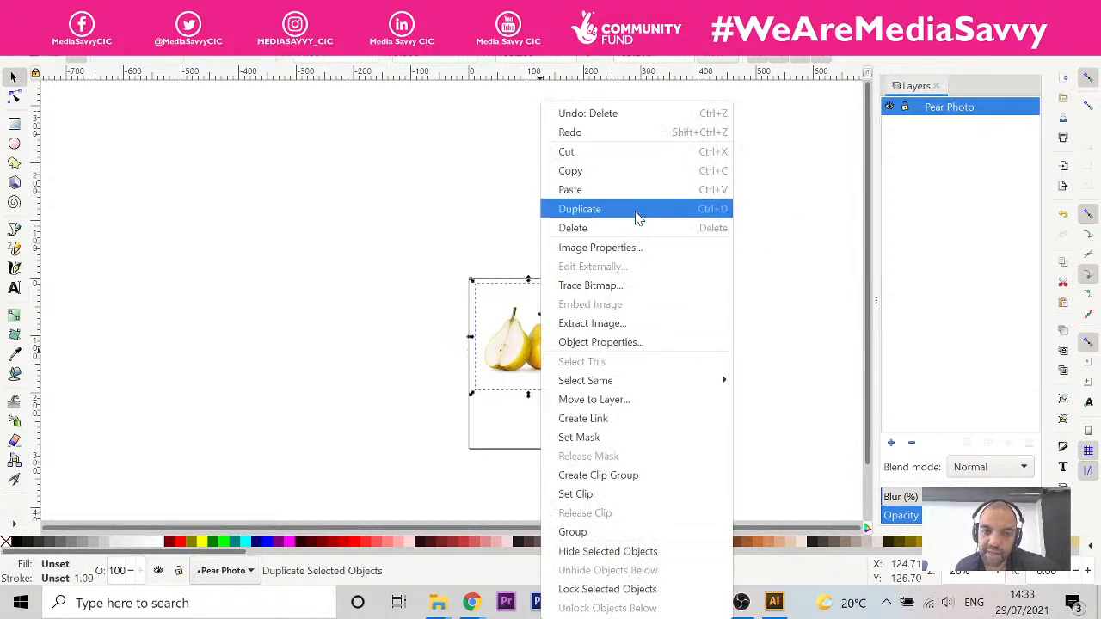
click(640, 206)
drag(550, 342, 701, 339)
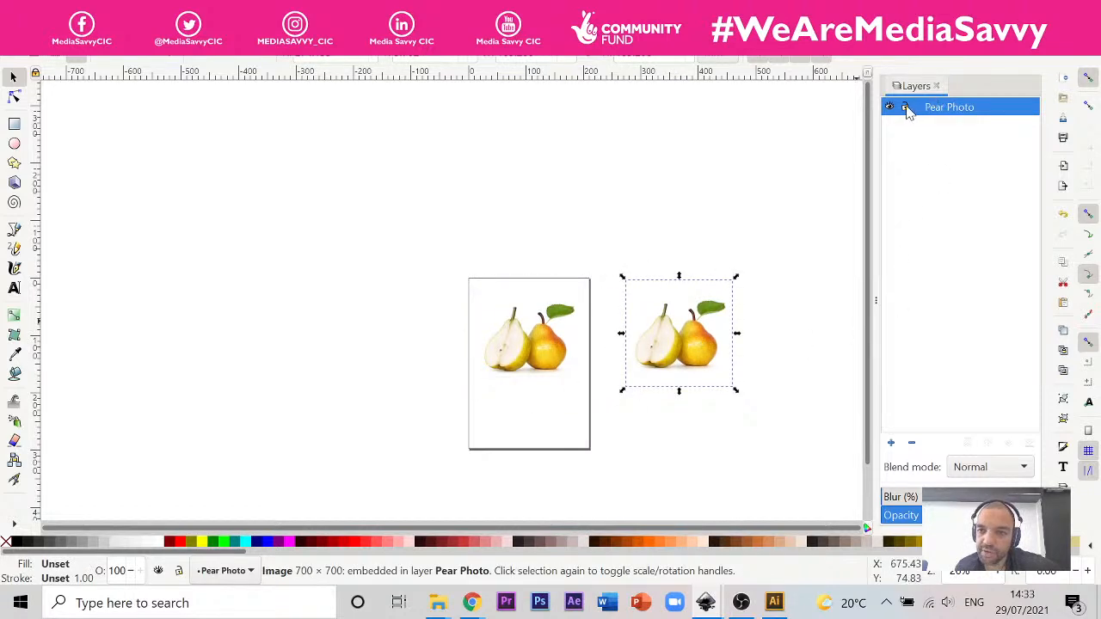
Step: Lock the Pear Photo layer and add a layer named Working Drawing above it
click(905, 107)
mouse_move(774, 602)
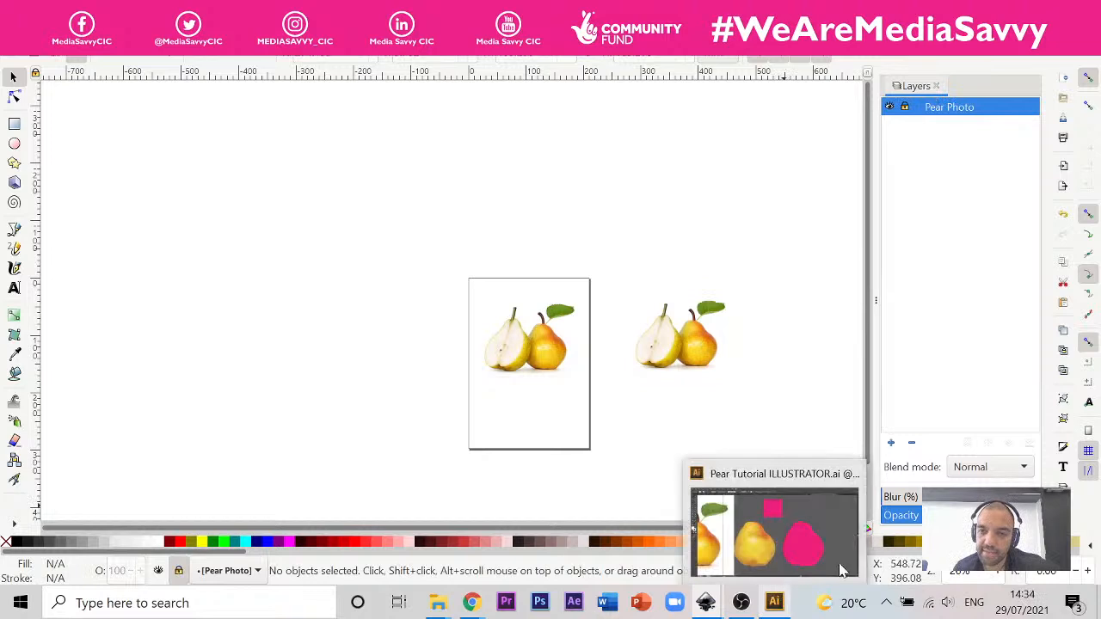
click(891, 443)
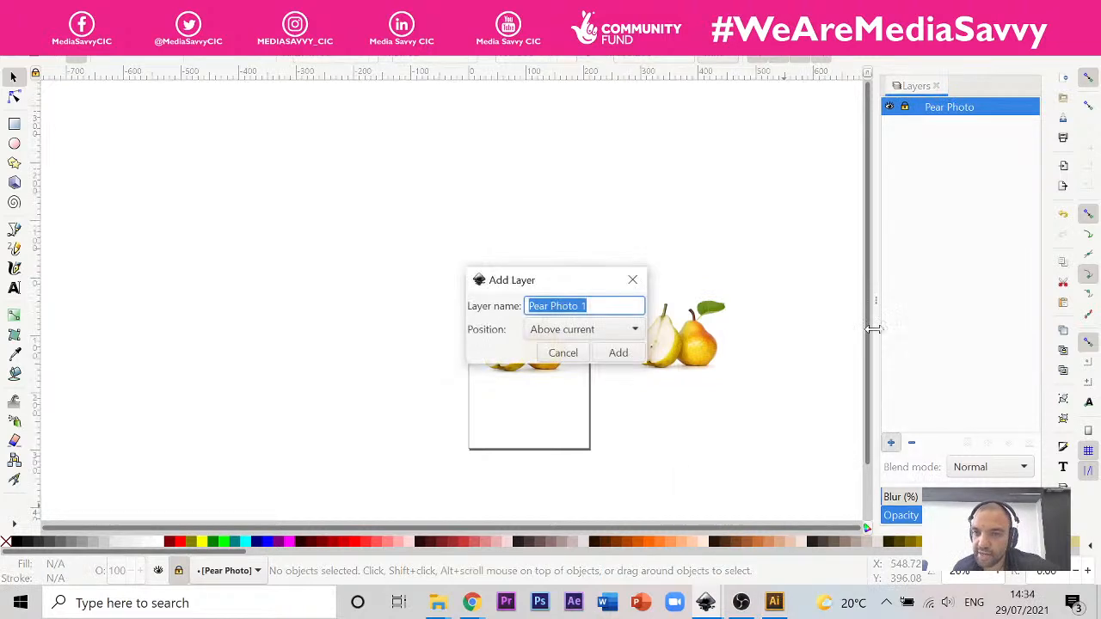
text(Working Drawing)
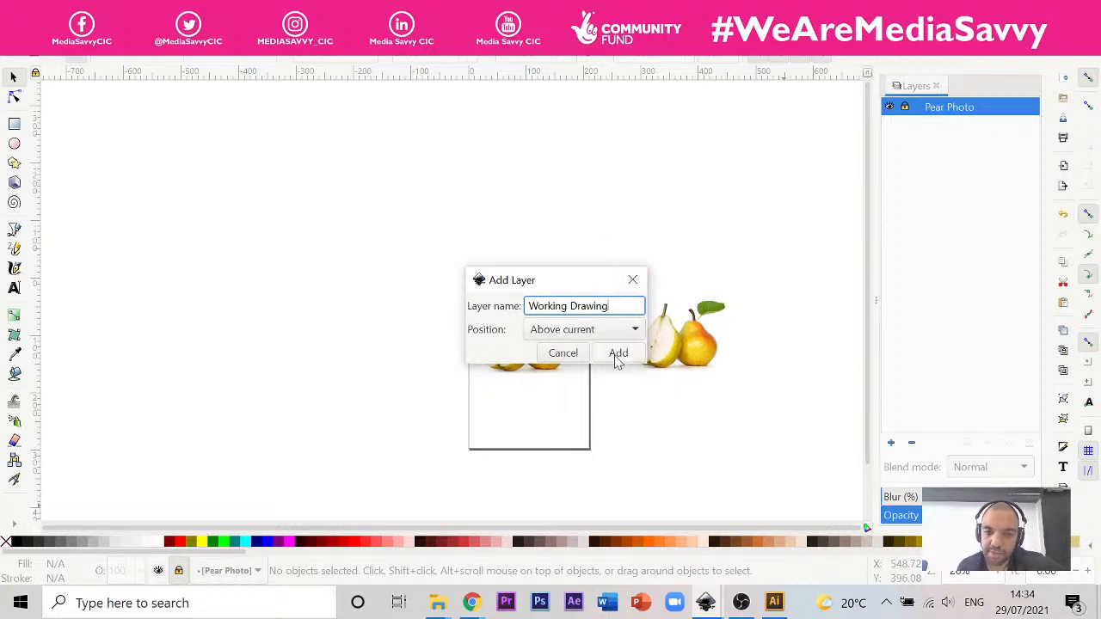
click(617, 355)
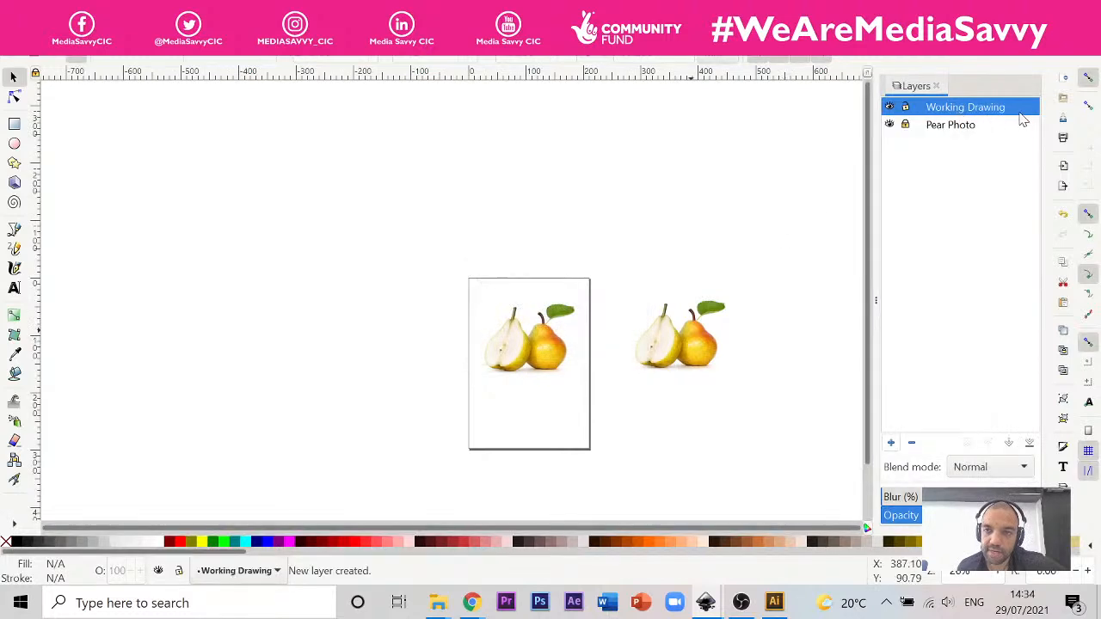
click(890, 125)
click(889, 124)
click(890, 124)
click(890, 125)
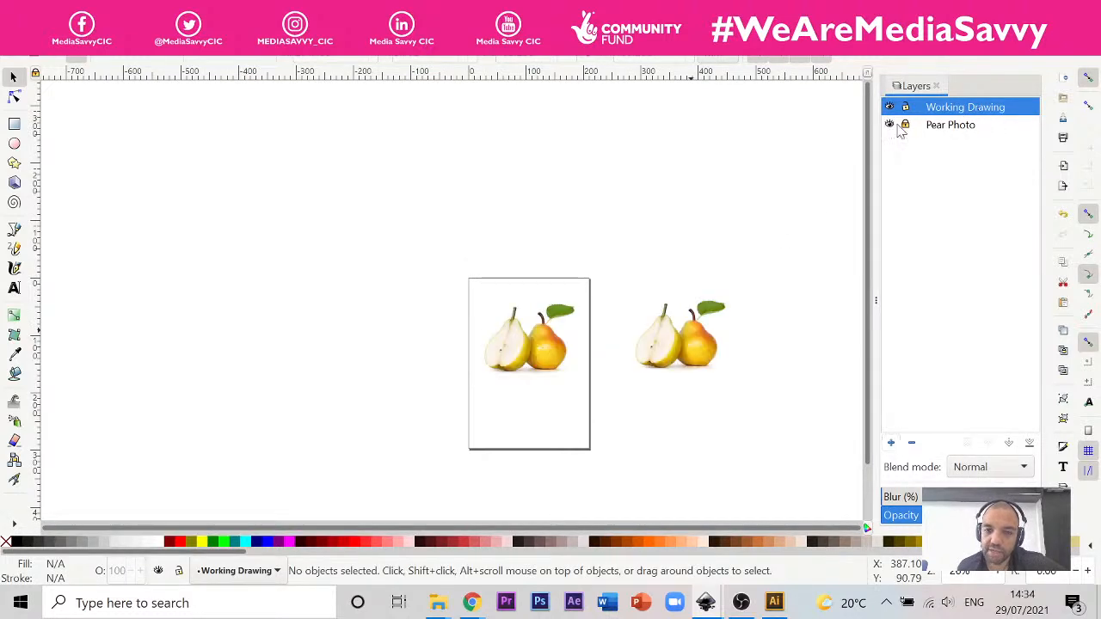
double_click(991, 108)
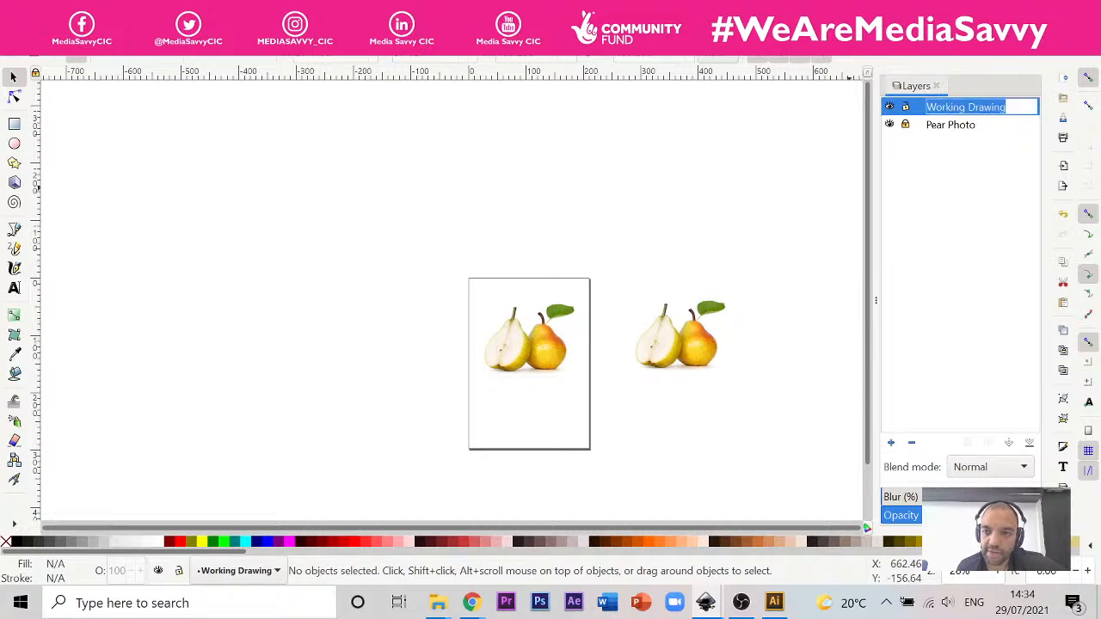
click(1010, 119)
click(1017, 110)
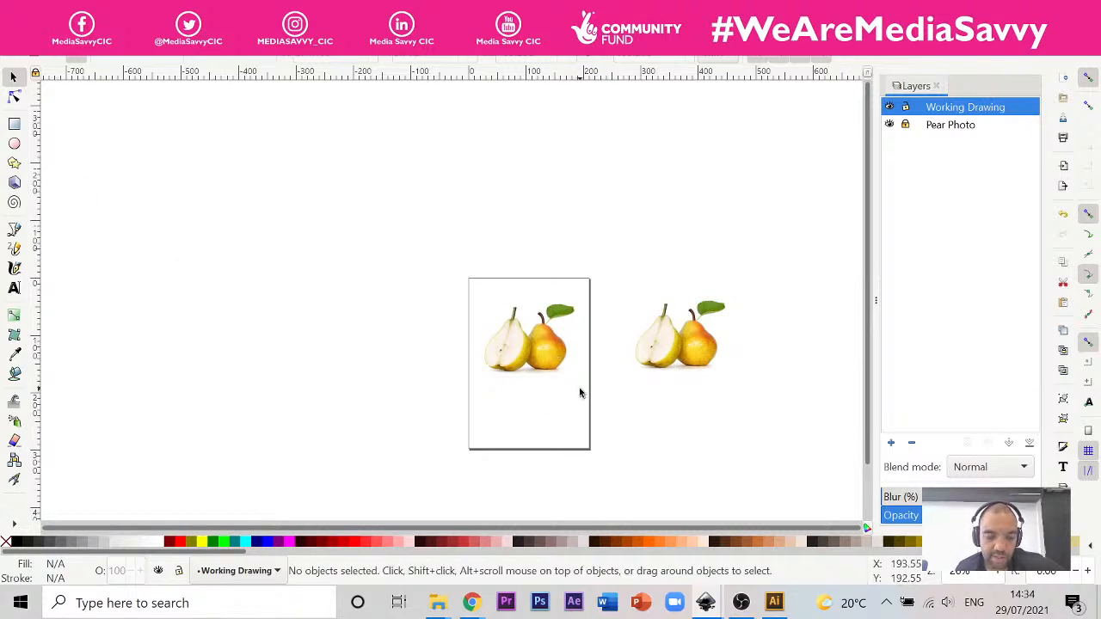
Step: Draw two overlapping ellipses on the whole pear, with radii of about 15 × 19 mm at its top and about 22 × 27 mm over its right side
key(ctrl)
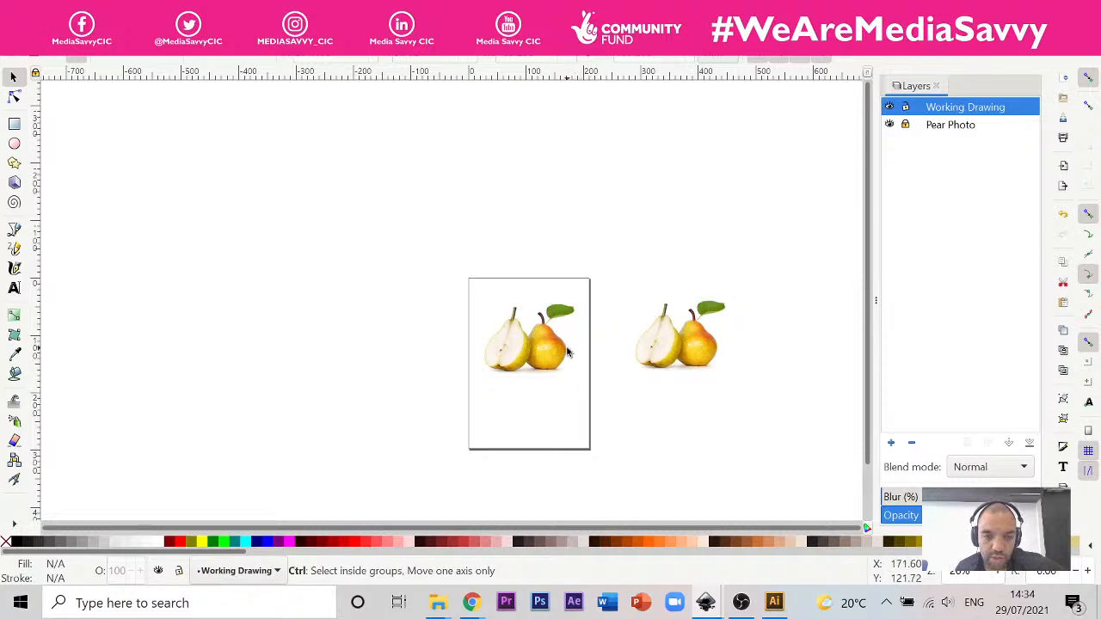
scroll(564, 352, up, 4)
scroll(565, 353, up, 2)
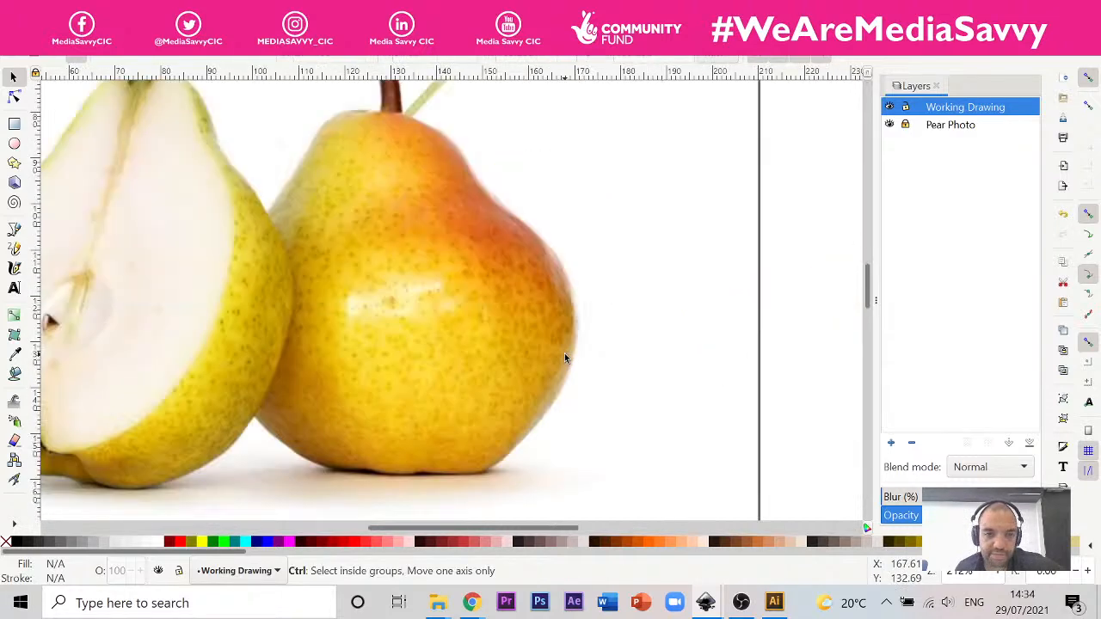
scroll(564, 353, down, 2)
scroll(463, 239, up, 3)
scroll(463, 239, down, 3)
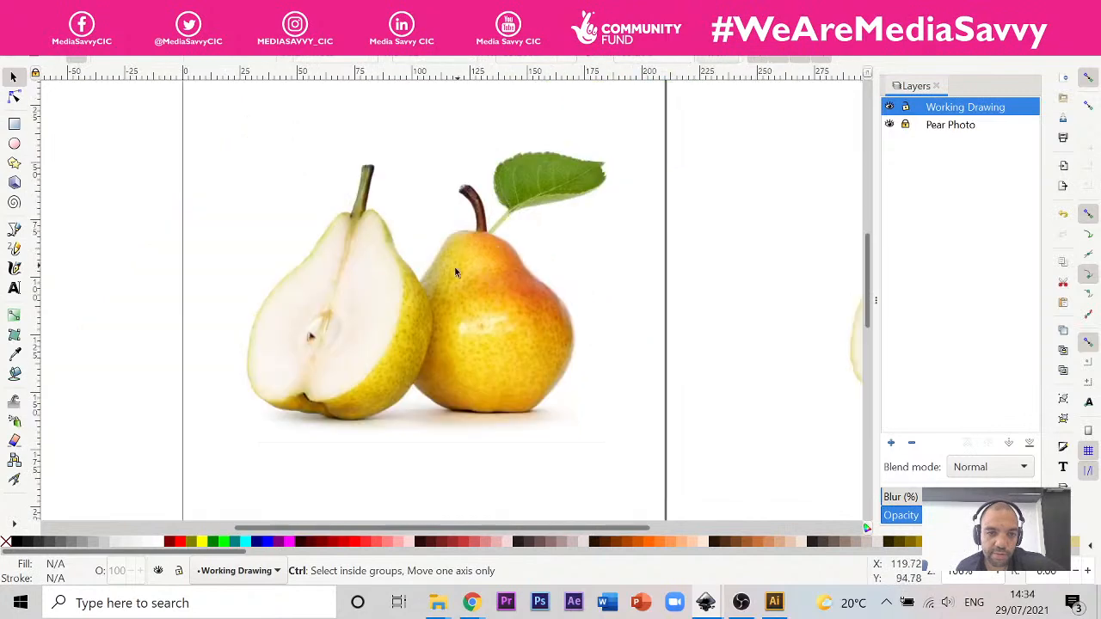
scroll(452, 268, up, 3)
scroll(453, 269, down, 3)
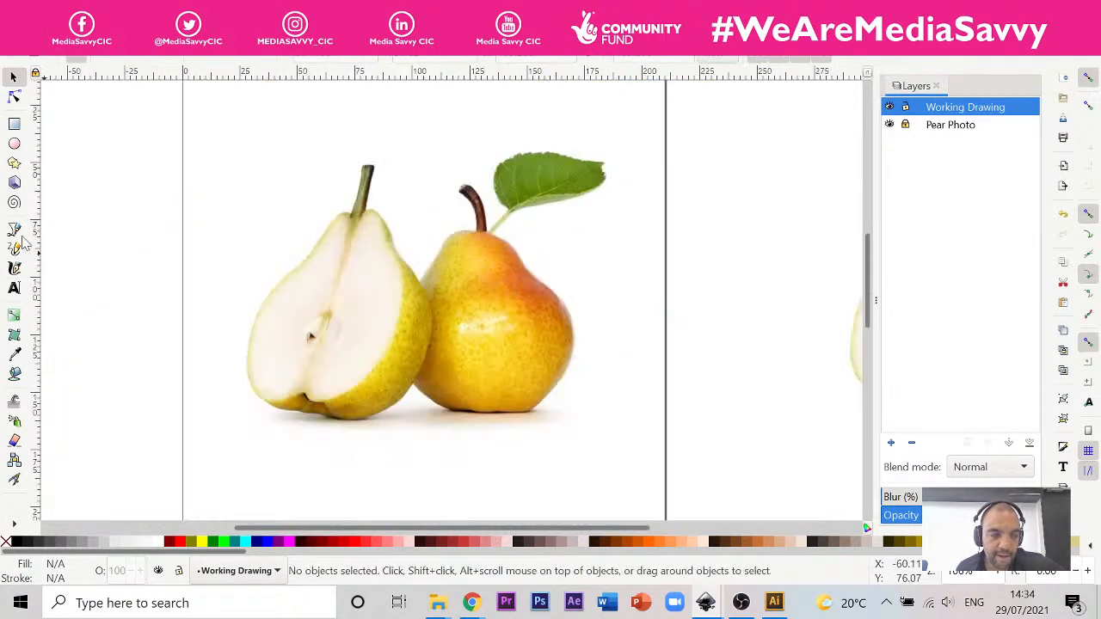
click(14, 144)
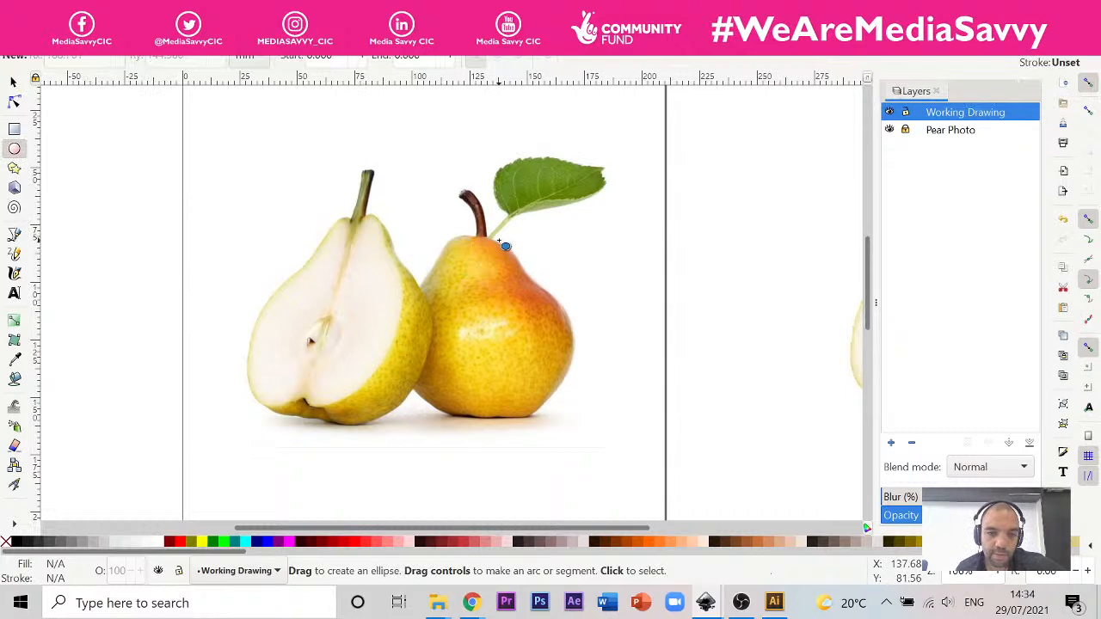
drag(459, 239, 522, 324)
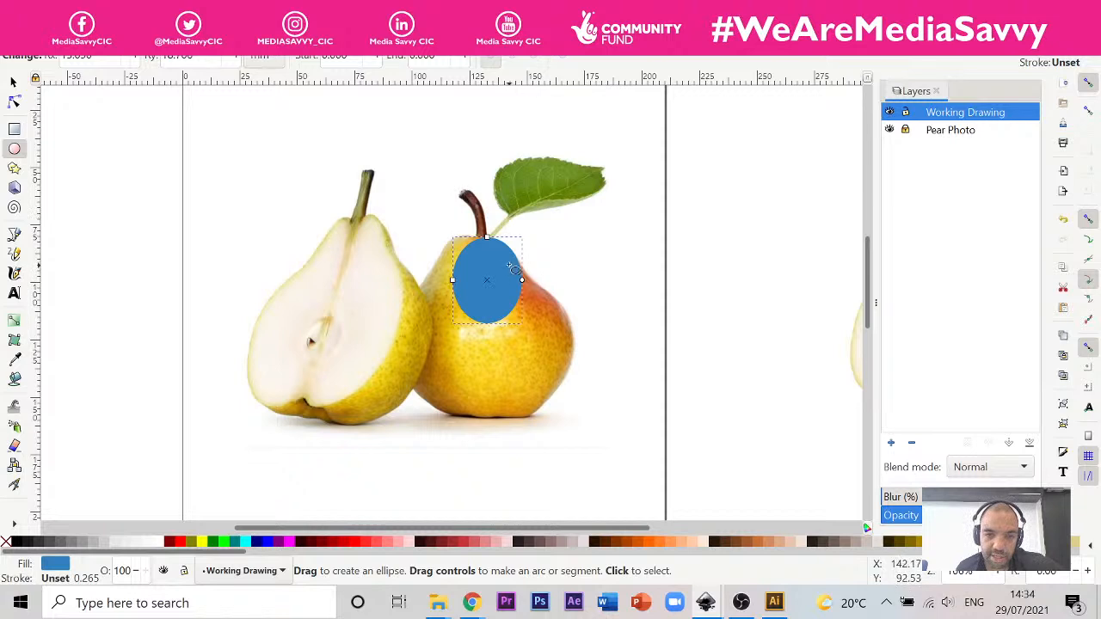
drag(494, 262, 595, 386)
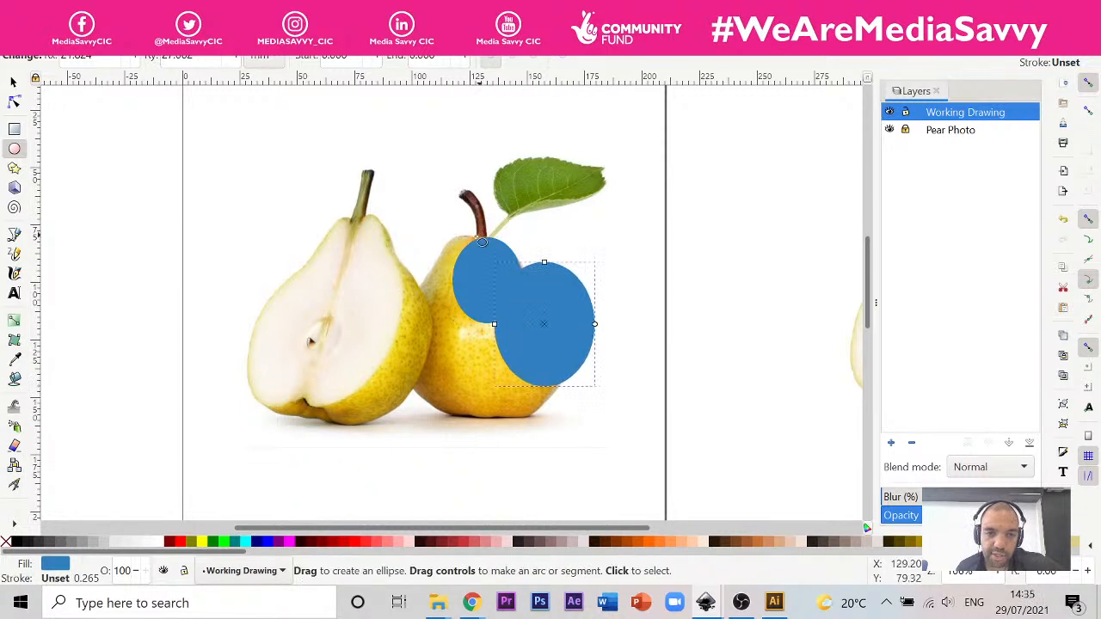
Step: Draw three ellipses on the whole pear: radii about 9 × 10 mm at the upper left, about 17 × 23 mm at the lower left, and a small one at the lower right
drag(479, 234, 459, 262)
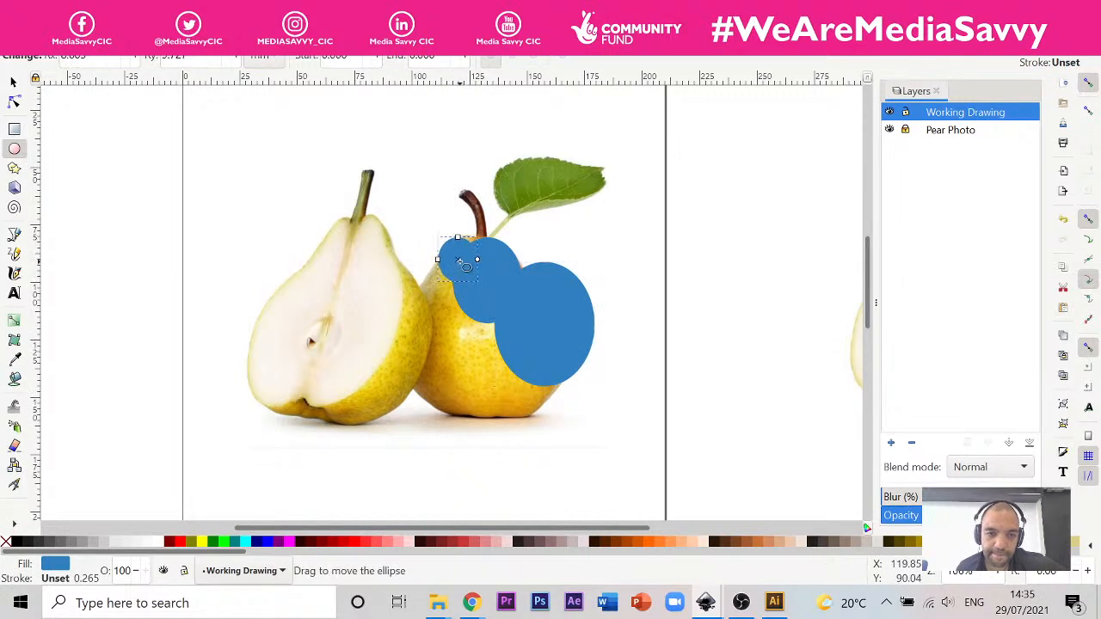
drag(482, 417, 402, 311)
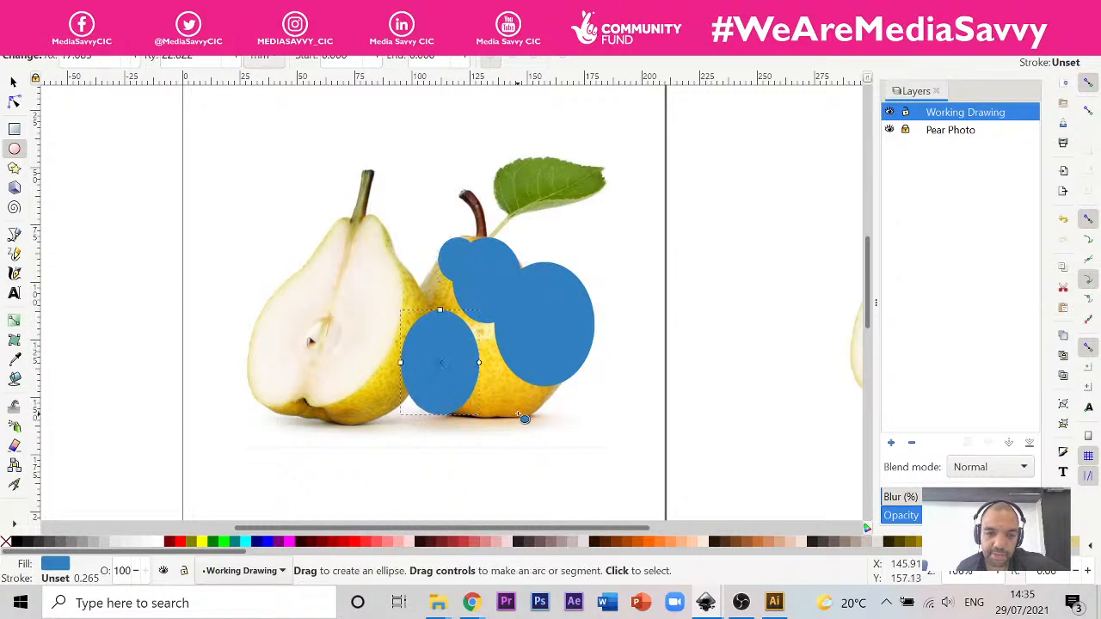
drag(528, 416, 514, 396)
Step: Draw an ellipse with radii of about 13 × 13 mm and move it onto the middle of the pear's base
drag(501, 443, 442, 386)
drag(473, 421, 474, 406)
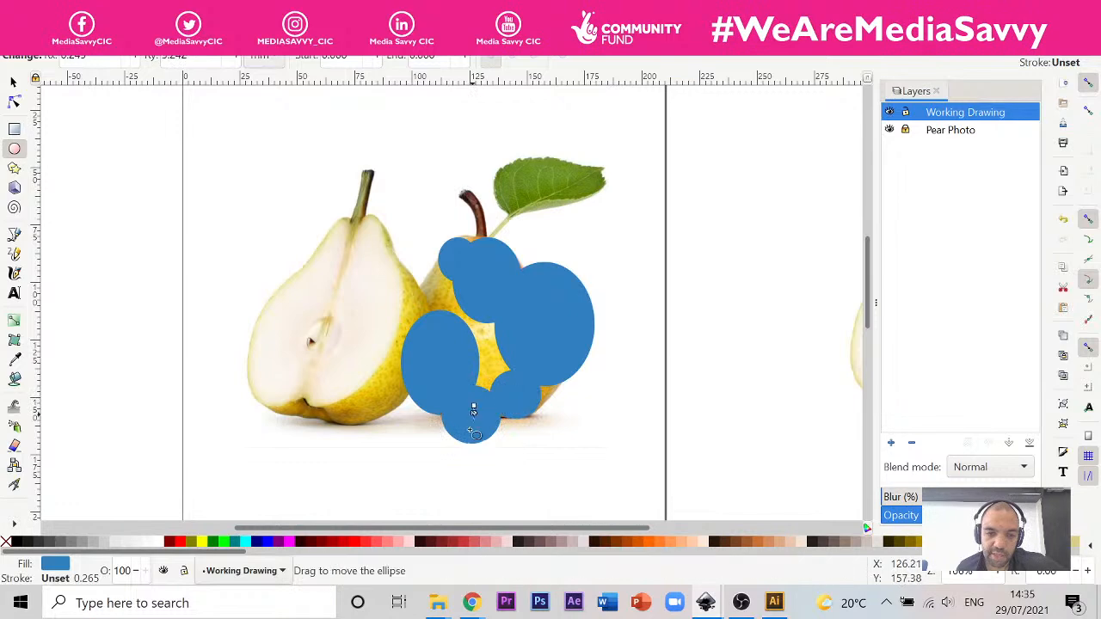
click(473, 418)
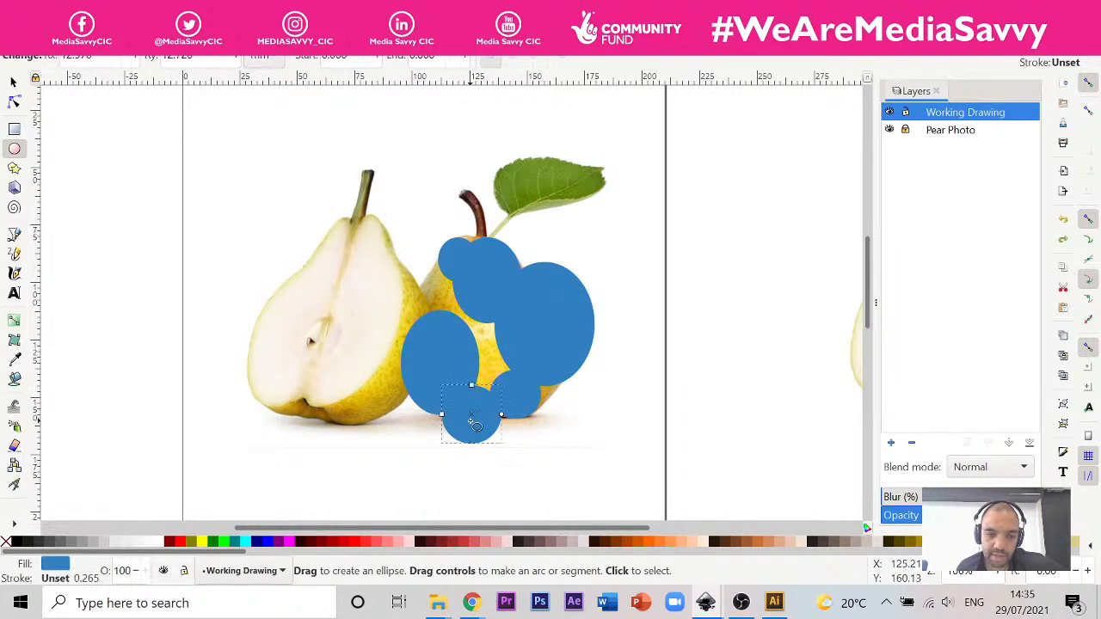
drag(478, 420, 490, 399)
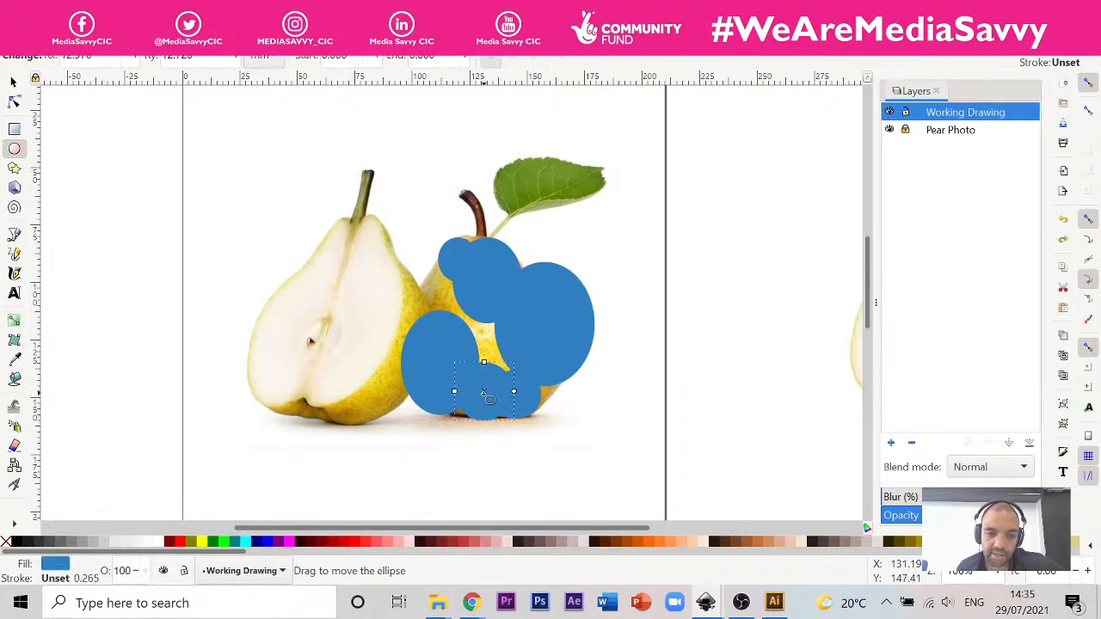
Step: Add three ellipses covering the pear's centre (radii about 17 × 25 mm), its left side, and its neck (about 11 × 12 mm)
mouse_move(670, 477)
mouse_down()
mouse_move(612, 422)
mouse_move(590, 362)
mouse_up()
mouse_move(632, 421)
mouse_down()
mouse_move(520, 379)
mouse_move(483, 342)
mouse_up()
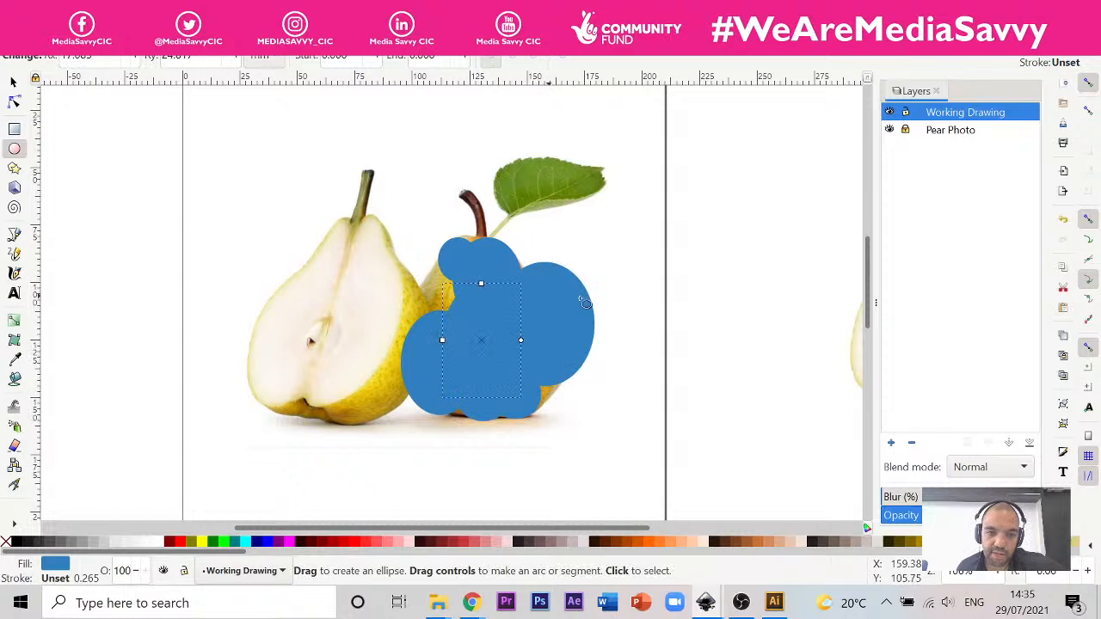
drag(687, 373, 607, 287)
drag(651, 333, 460, 308)
mouse_move(661, 280)
mouse_down()
mouse_move(617, 334)
mouse_move(463, 294)
mouse_move(475, 269)
mouse_up()
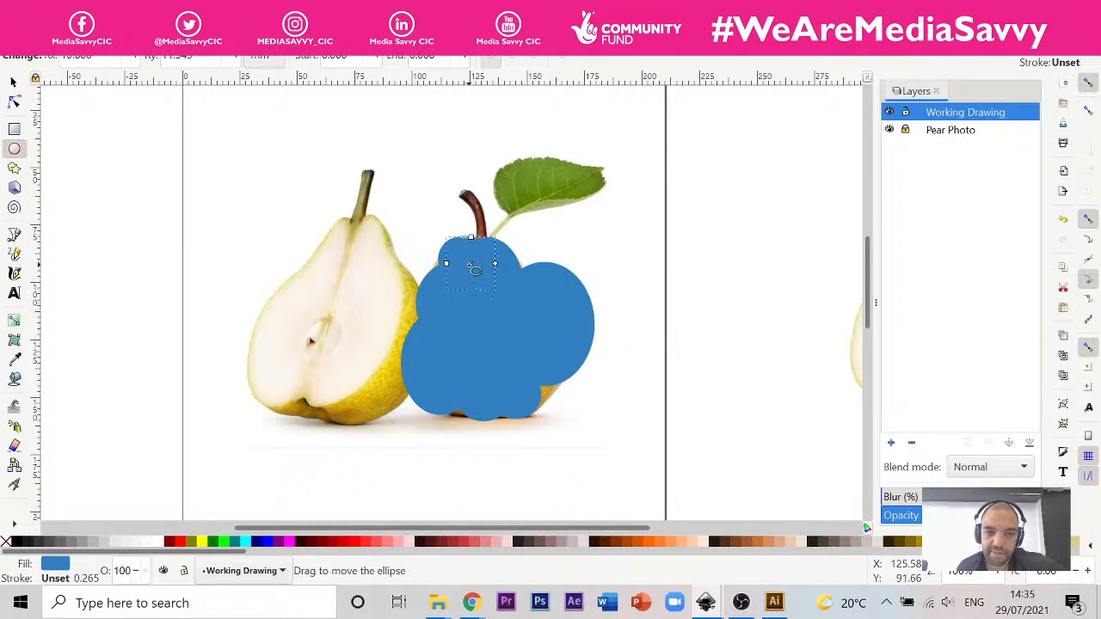
Step: Move the large right-hand ellipse onto the pear's right edge and add an ellipse with radii of about 14 × 12 mm on the right shoulder
click(567, 303)
drag(543, 324, 527, 348)
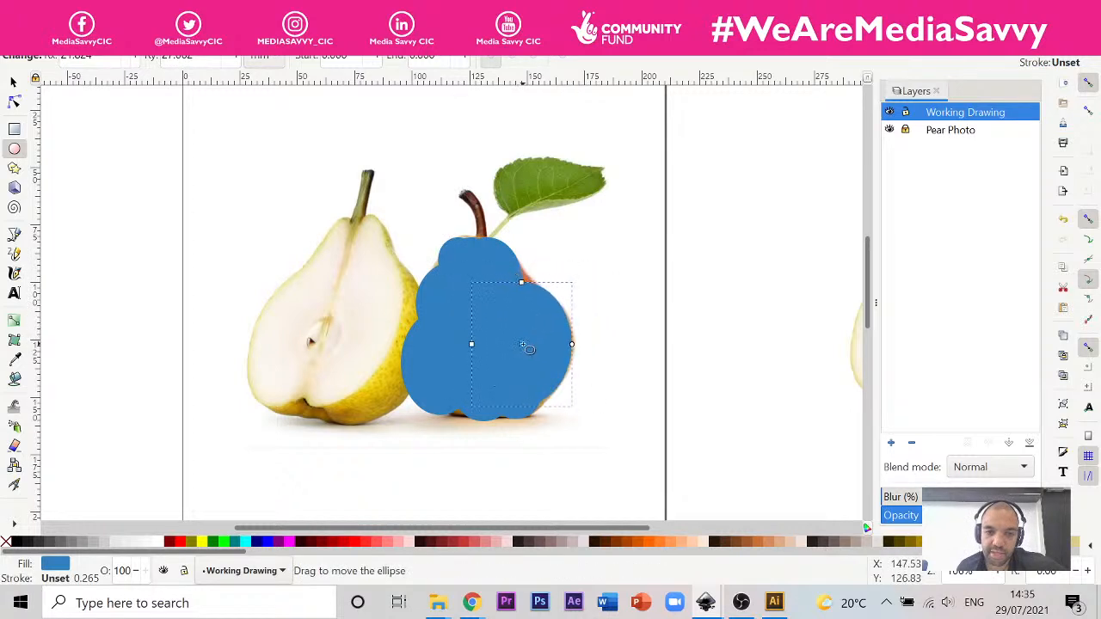
mouse_move(703, 305)
mouse_down()
mouse_move(640, 359)
mouse_move(585, 332)
mouse_move(527, 327)
mouse_move(511, 289)
mouse_up()
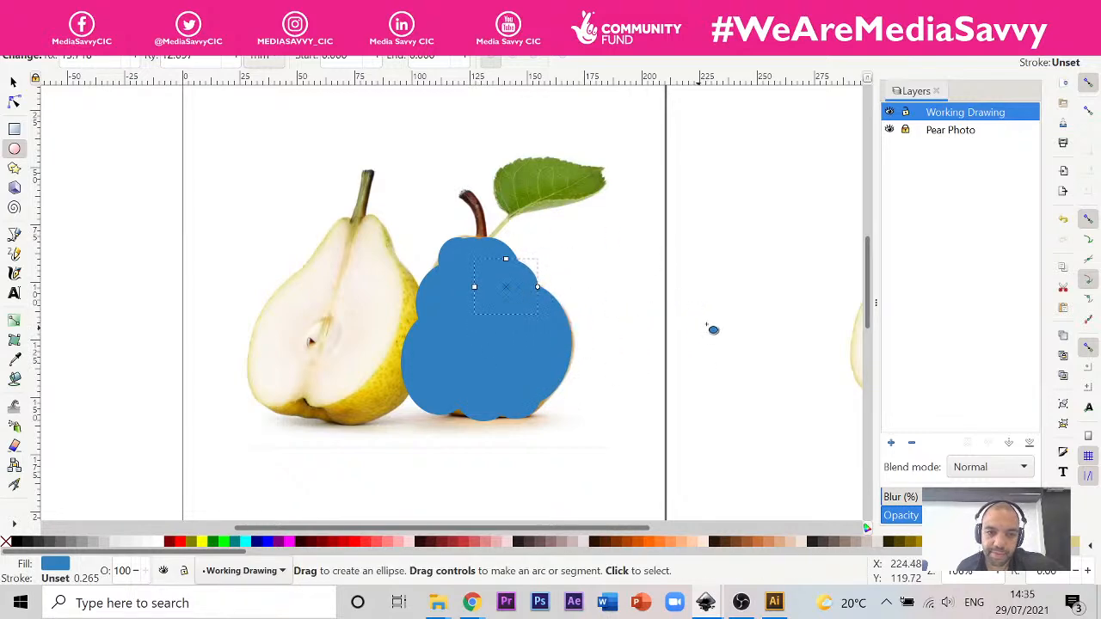
Step: Fill the remaining gaps with a tiny ellipse on the upper left edge and one with radii of about 13 × 14 mm at the lower left base
drag(781, 277, 691, 336)
key(ctrl+z)
mouse_move(735, 271)
mouse_down()
mouse_move(718, 291)
mouse_move(629, 273)
mouse_move(439, 265)
mouse_up()
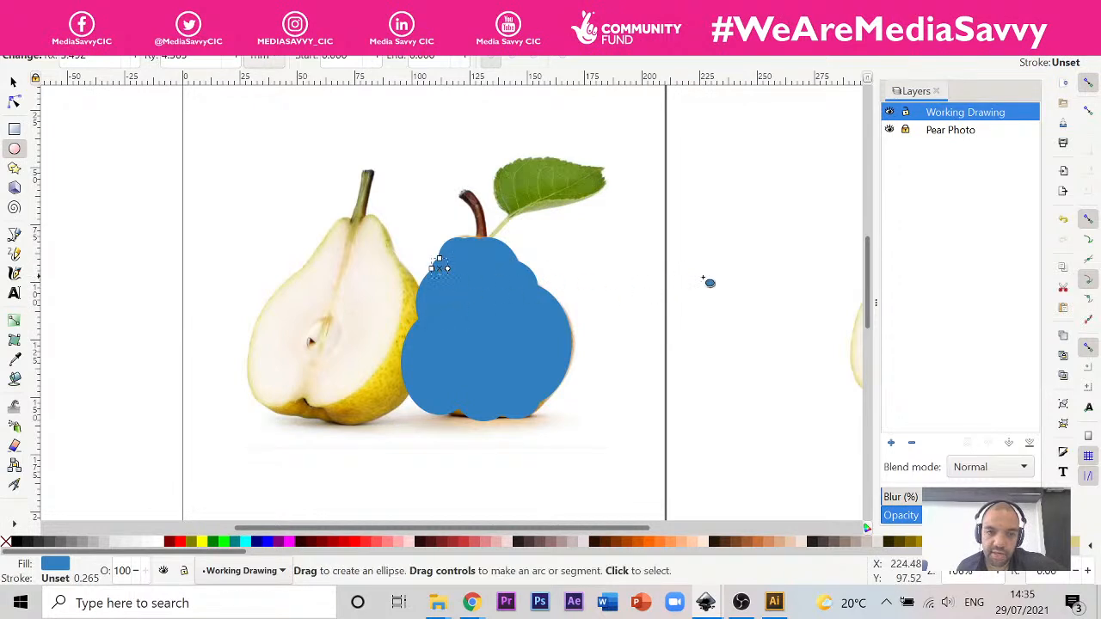
key(Escape)
mouse_move(737, 314)
mouse_down()
mouse_move(677, 362)
mouse_move(682, 384)
mouse_move(464, 385)
mouse_up()
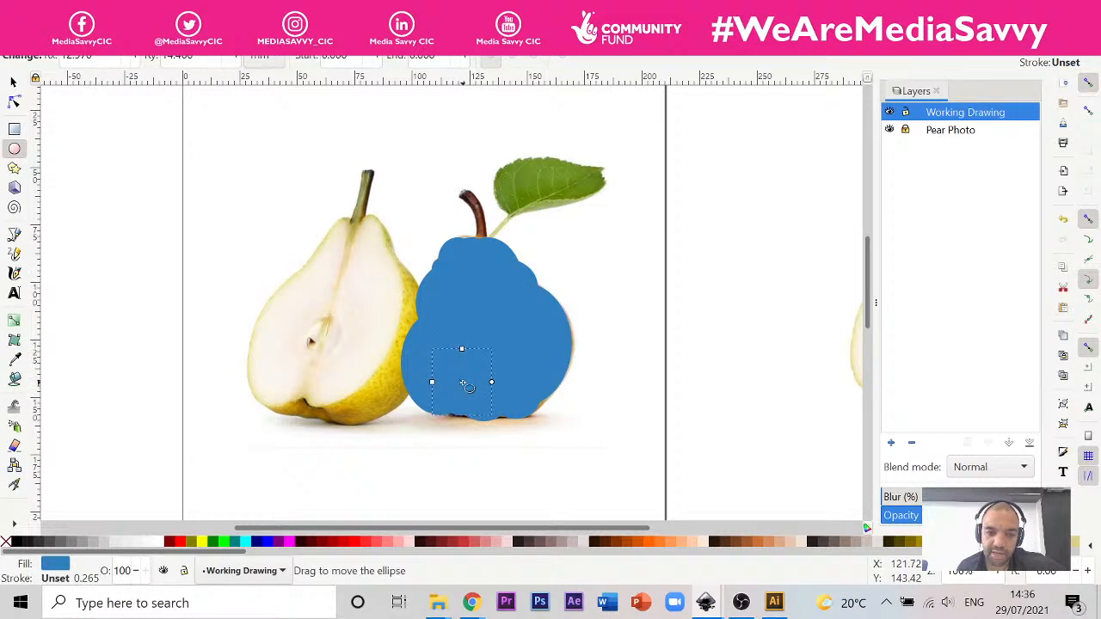
Step: Select all the ellipses over the pear and check the object and extension commands for a way to combine them
click(13, 82)
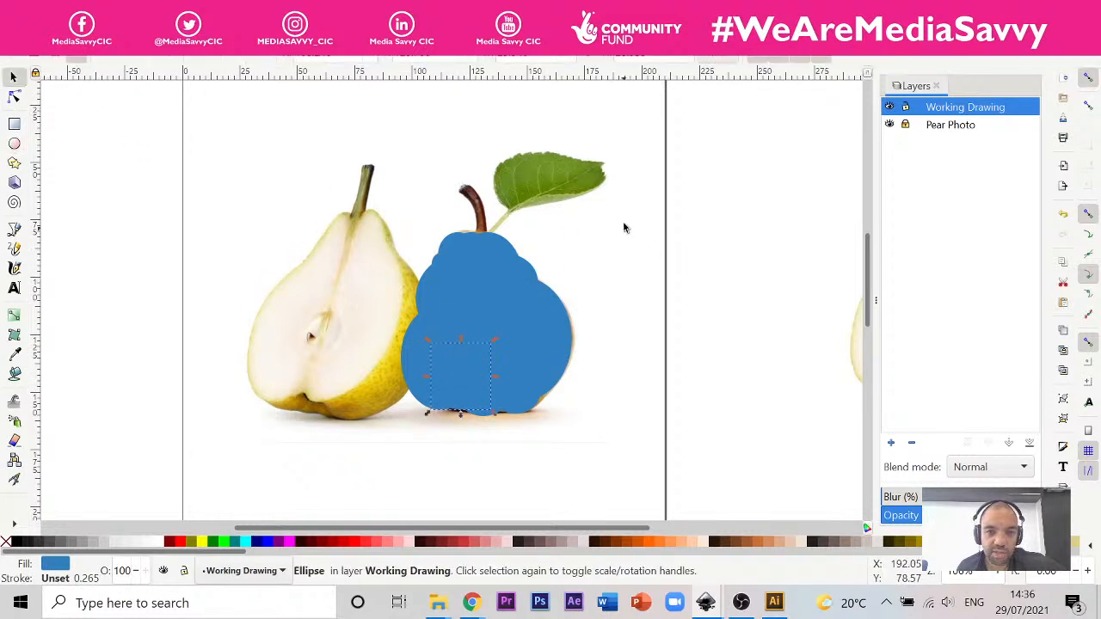
drag(615, 198, 388, 469)
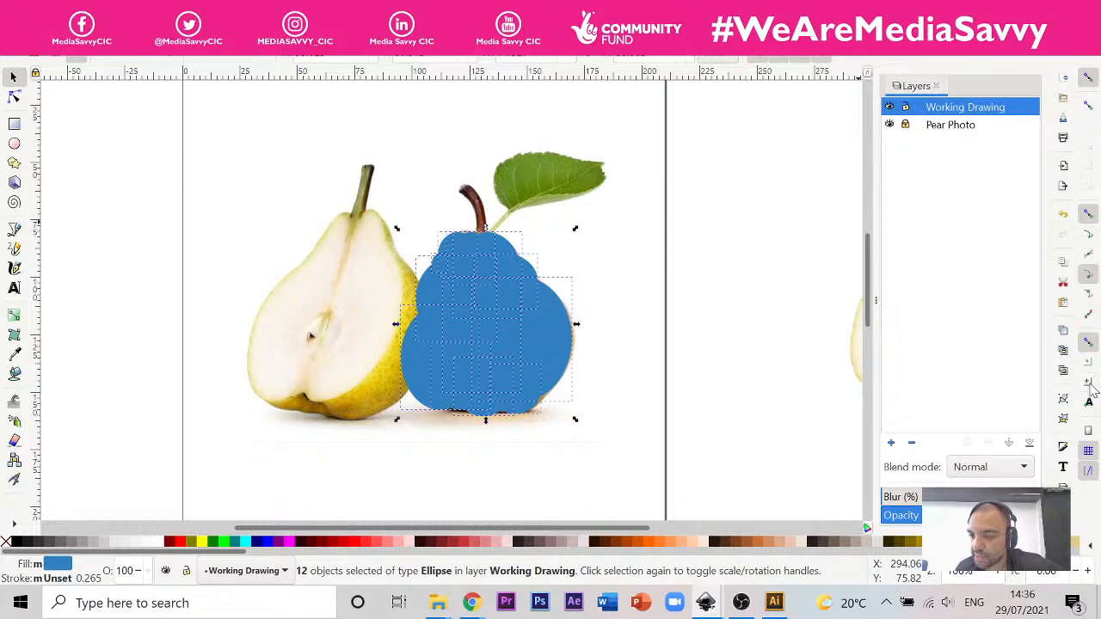
right_click(471, 331)
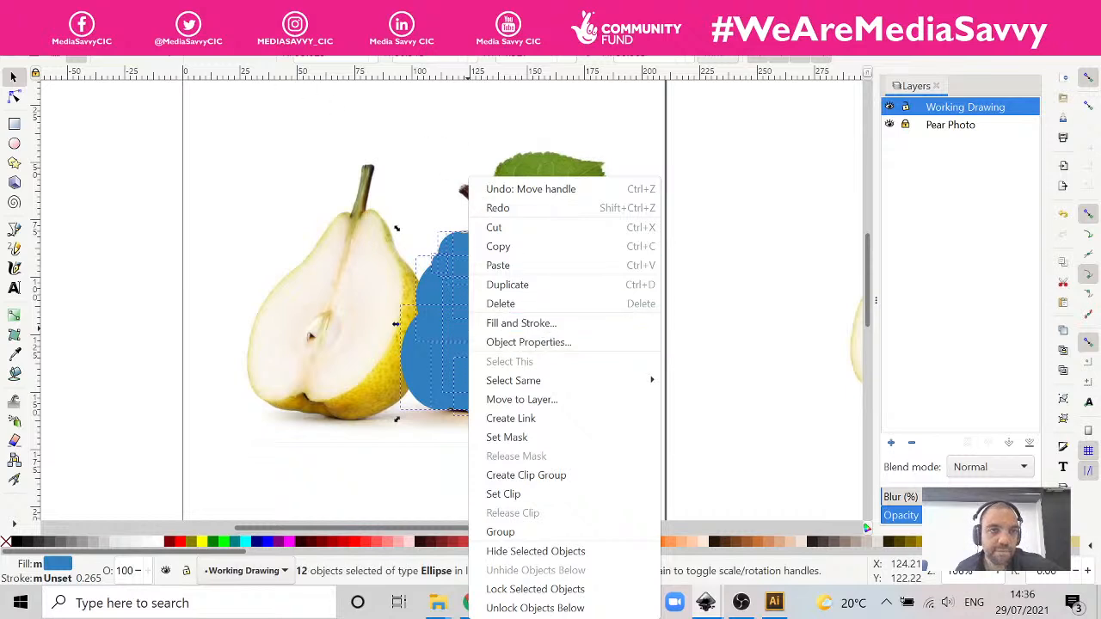
click(270, 31)
click(270, 31)
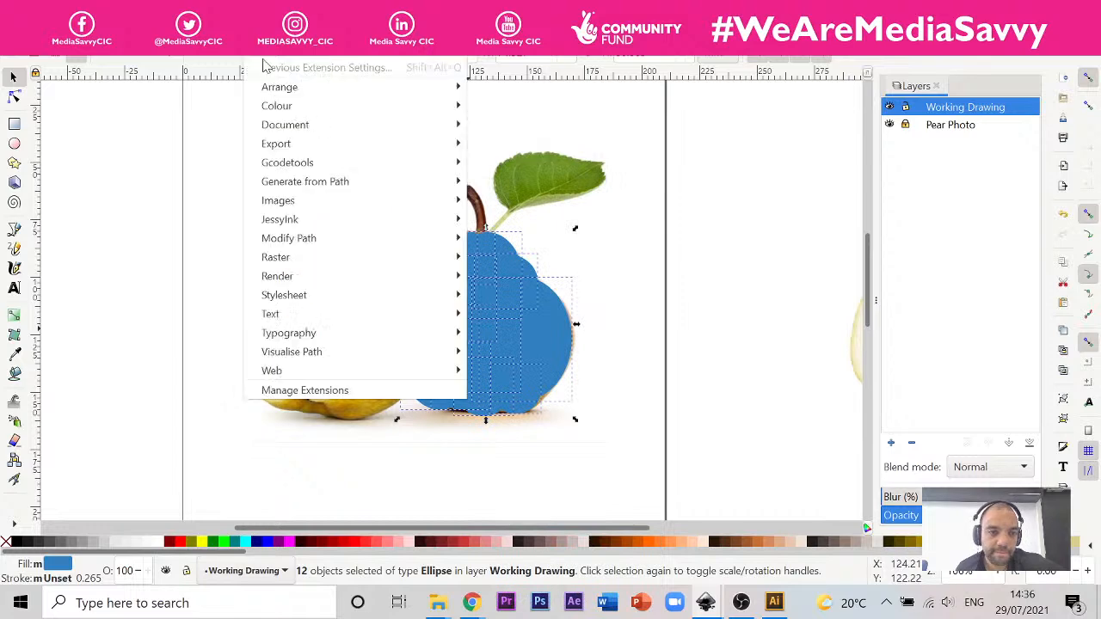
click(745, 229)
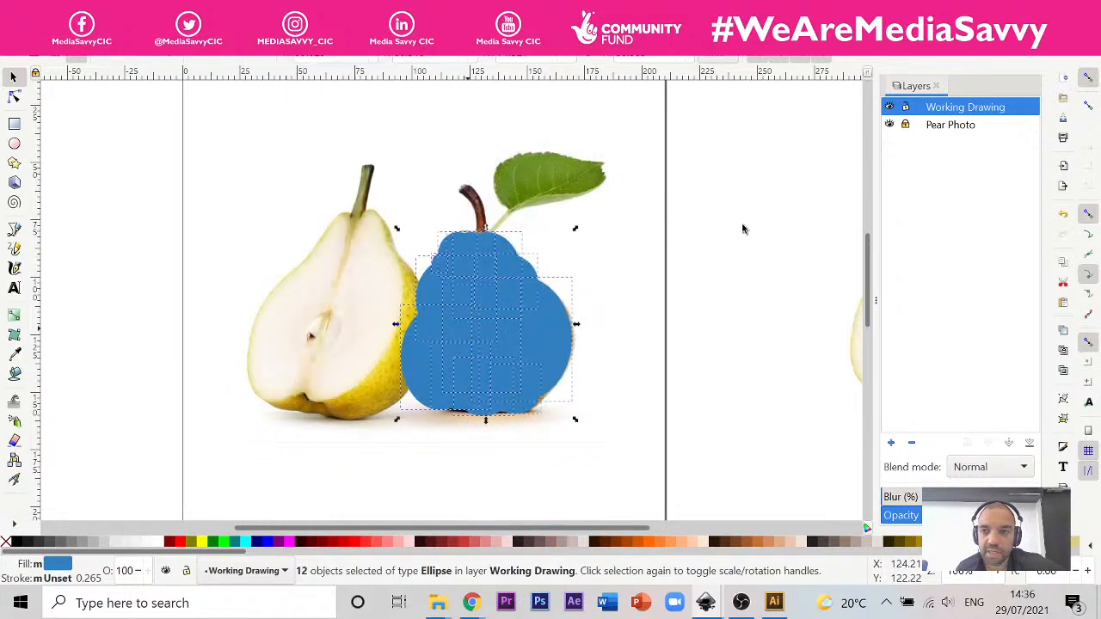
Step: Place two copies of the large right-hand ellipse just beyond the page's right edge, the second overlapping the first from above
click(577, 328)
click(559, 344)
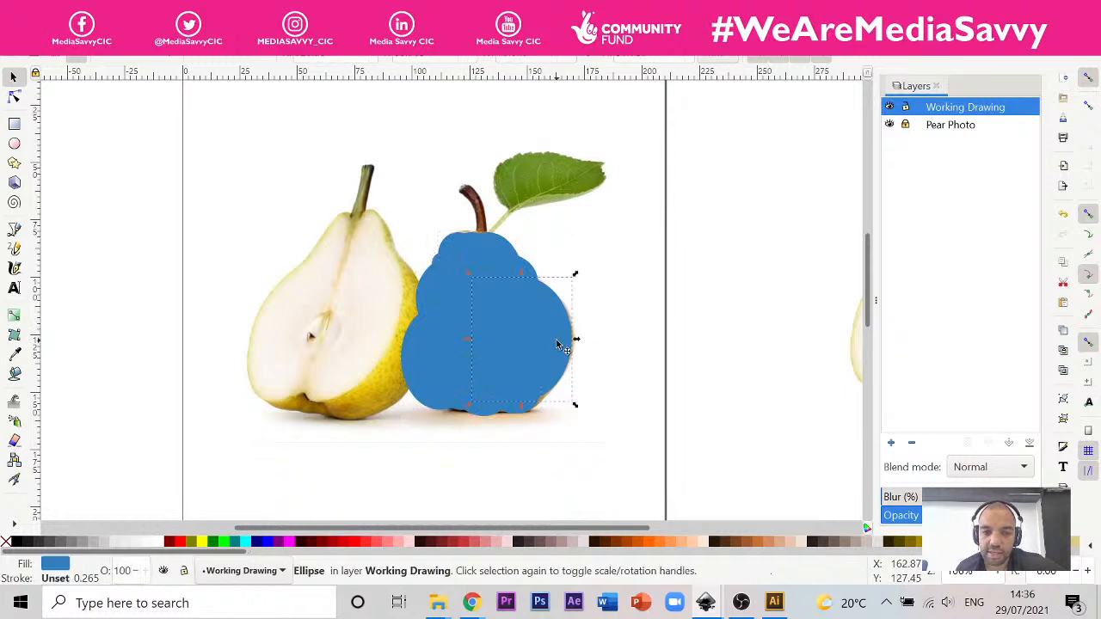
drag(559, 344, 745, 353)
key(ctrl+z)
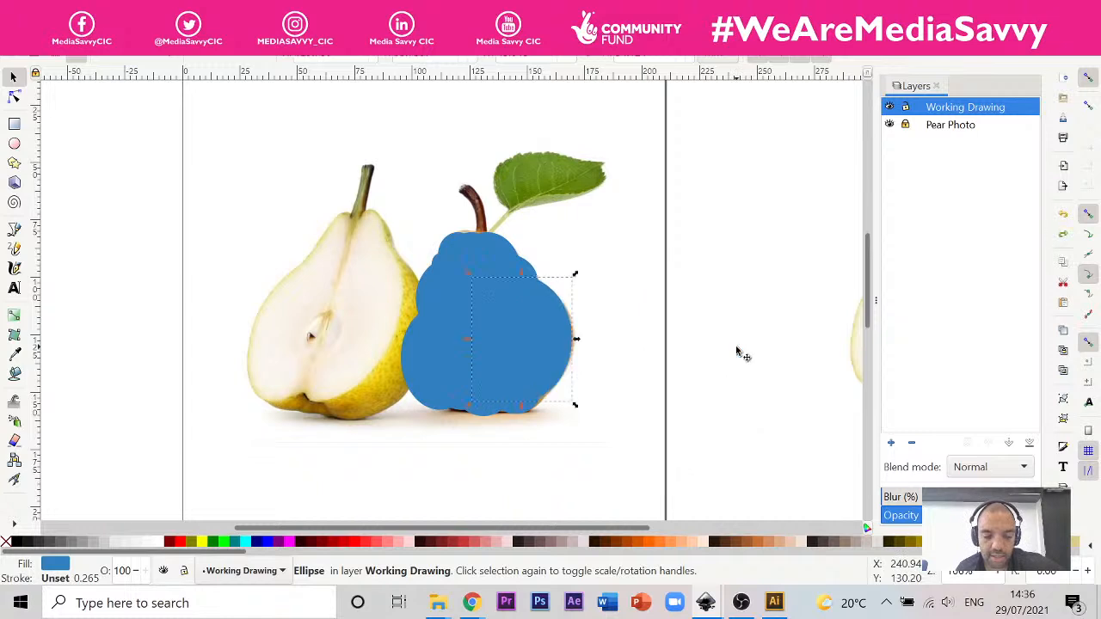
key(ctrl+v)
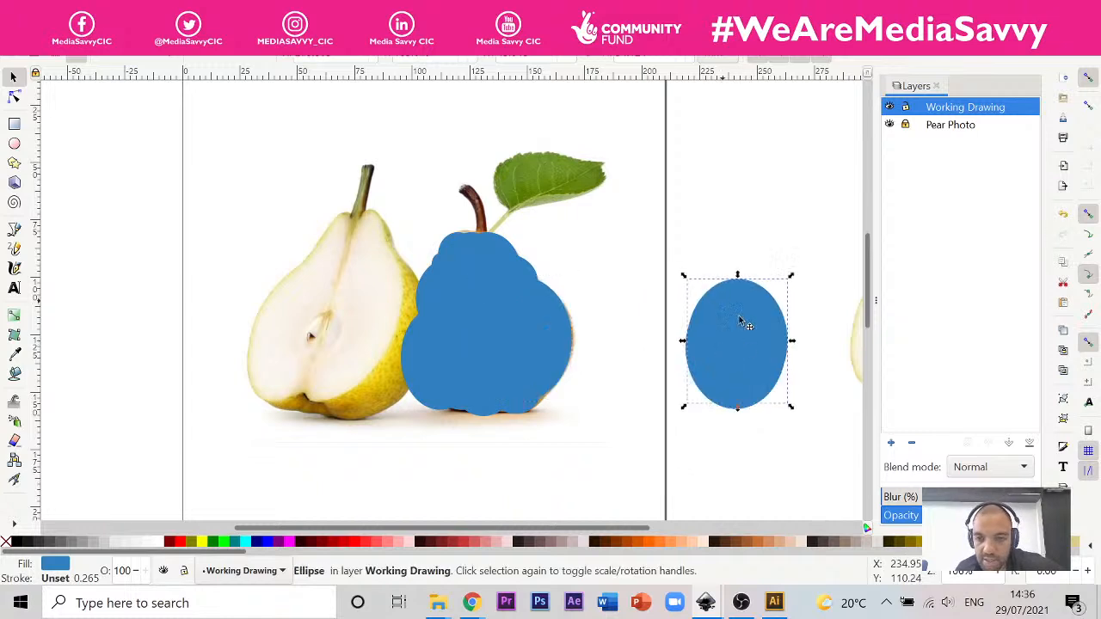
drag(743, 319, 757, 249)
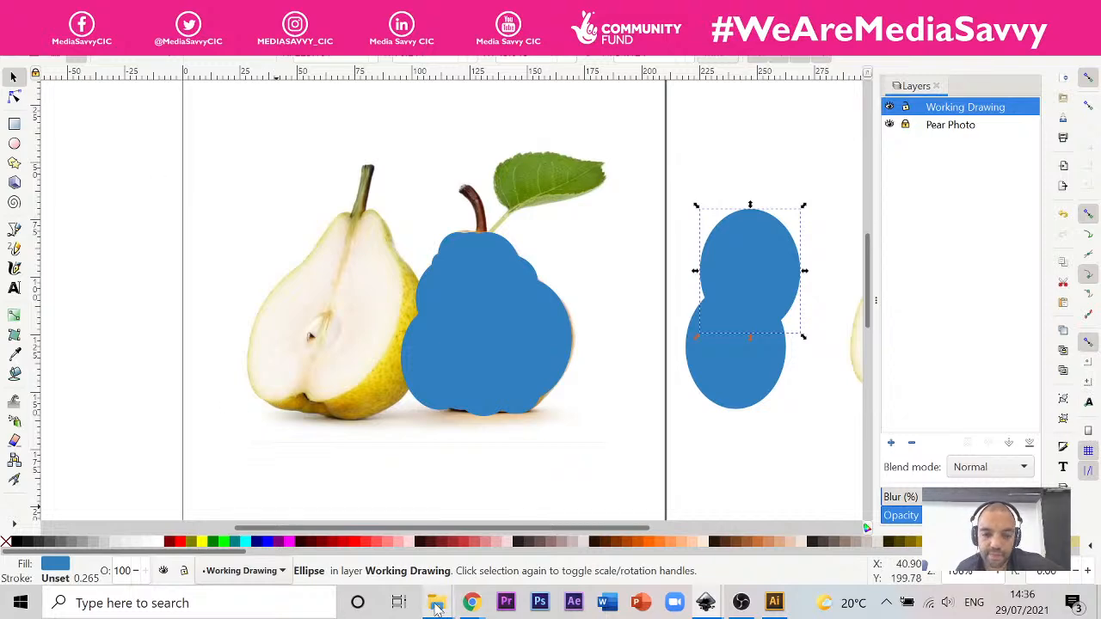
Step: Switch to Chrome and duplicate the YouTube tab that holds the Inkscape mesh gradient tutorial
click(475, 606)
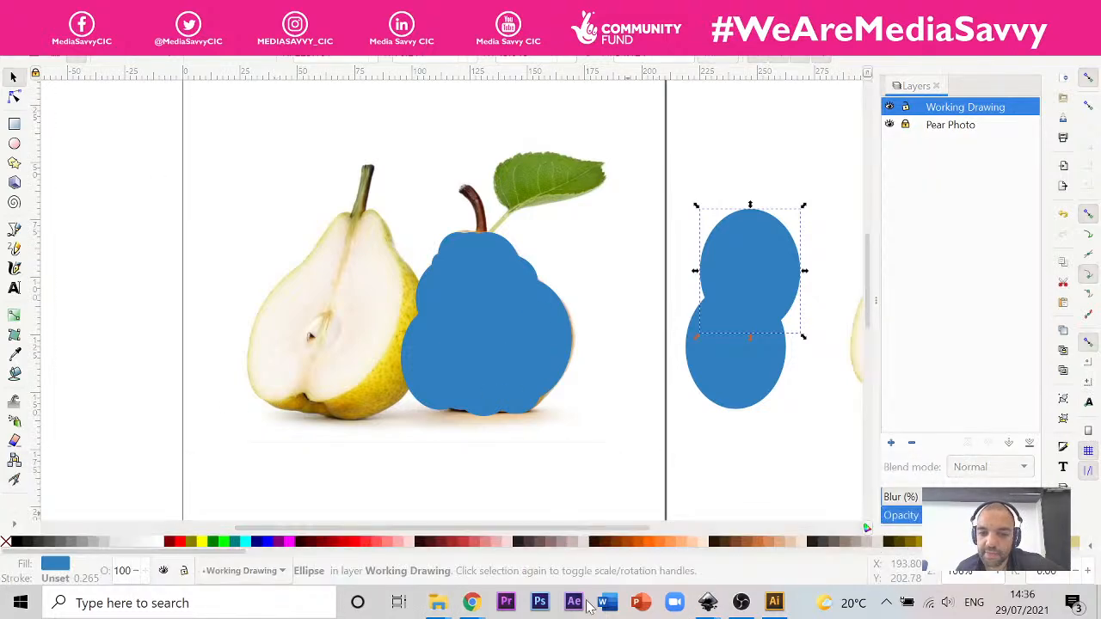
mouse_move(480, 594)
click(658, 527)
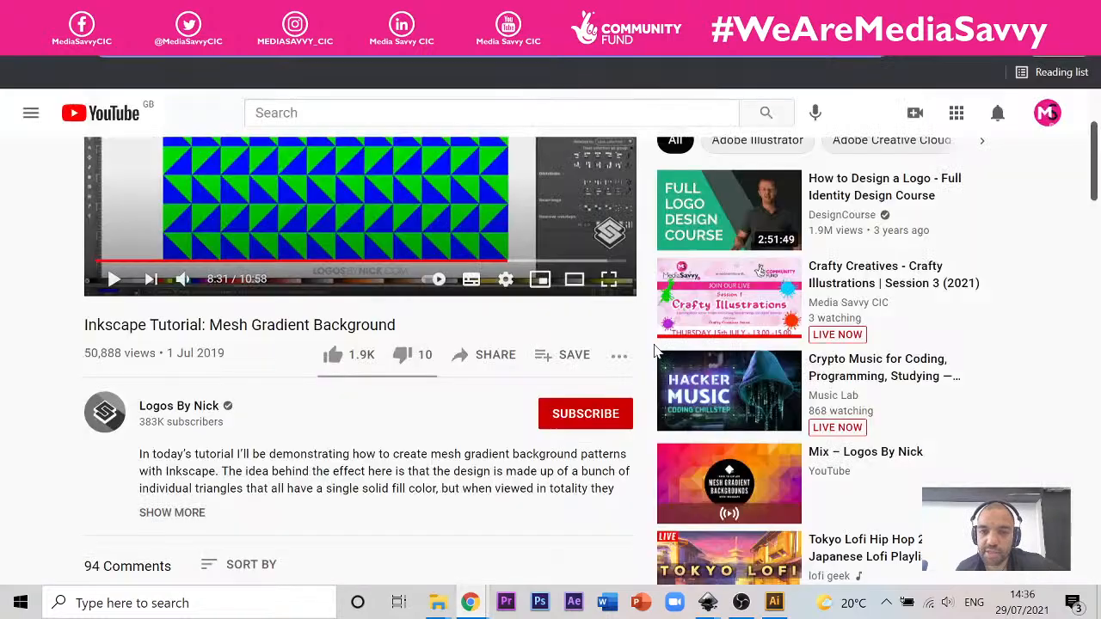
click(540, 16)
click(535, 15)
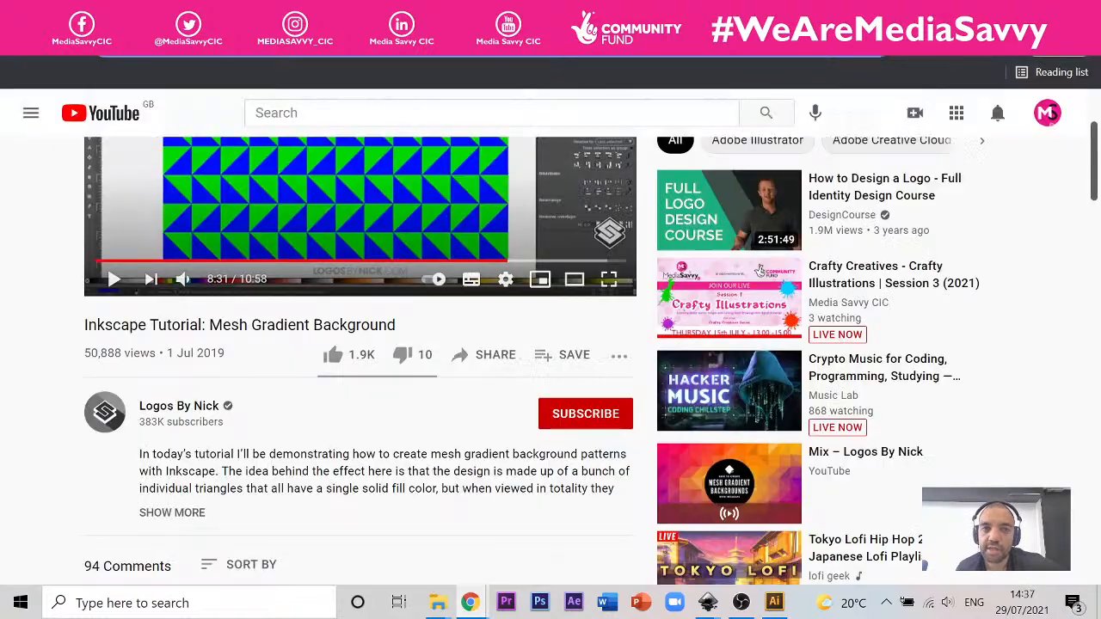
scroll(435, 107, up, 2)
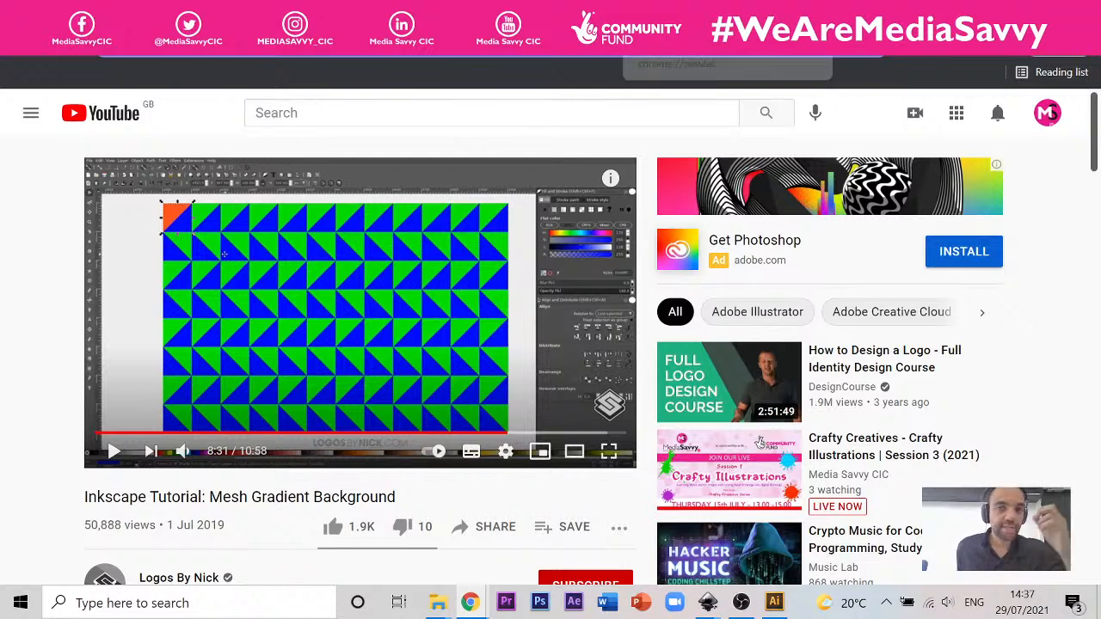
click(697, 14)
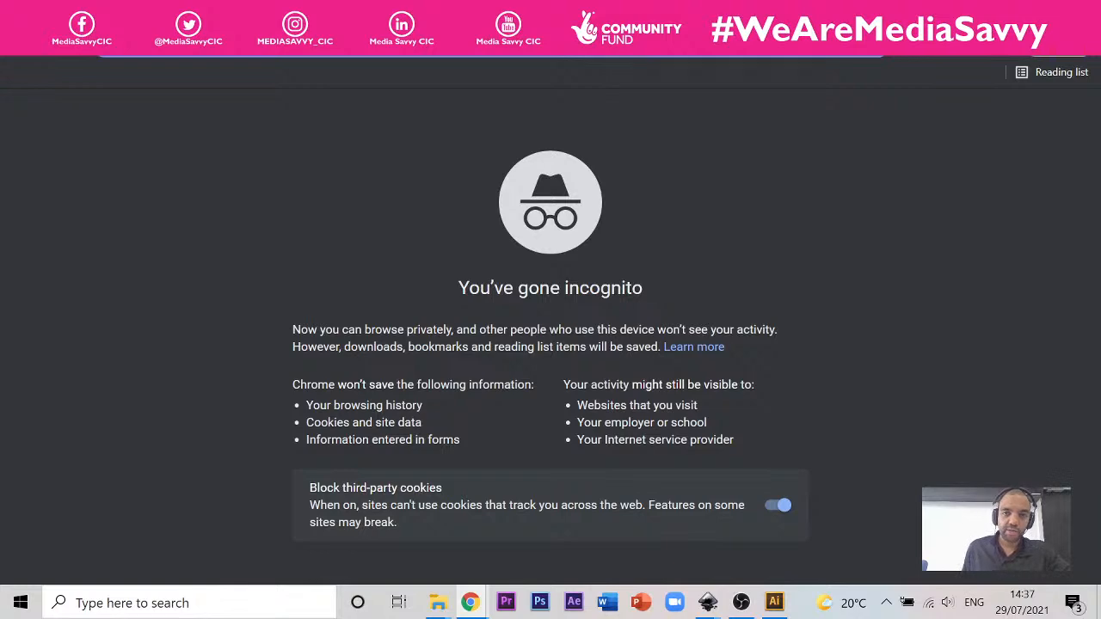
click(697, 14)
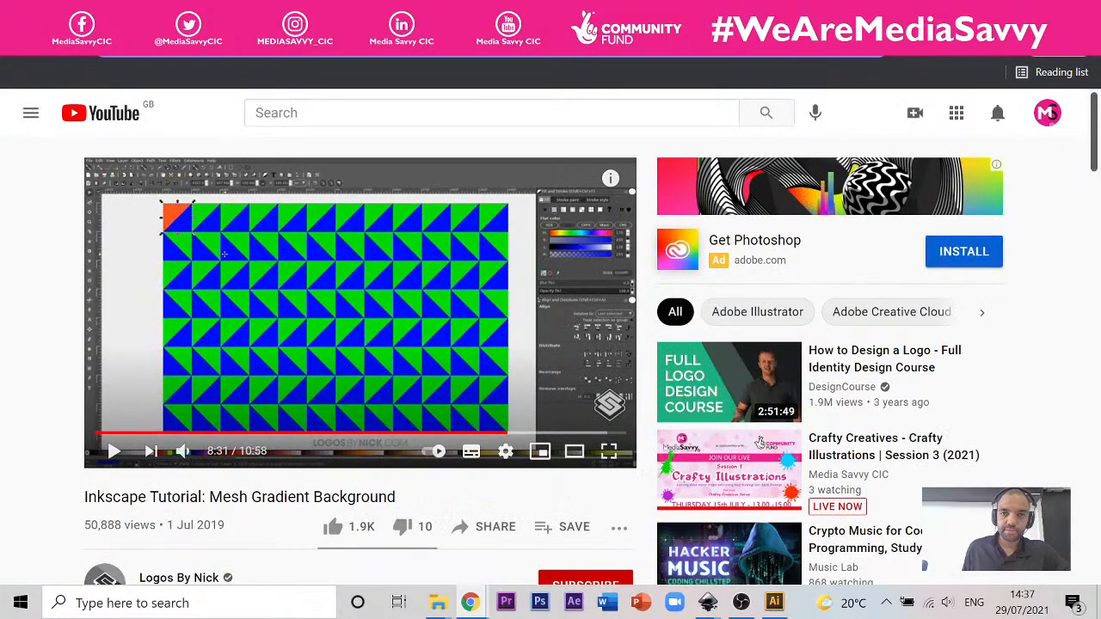
right_click(567, 14)
click(585, 148)
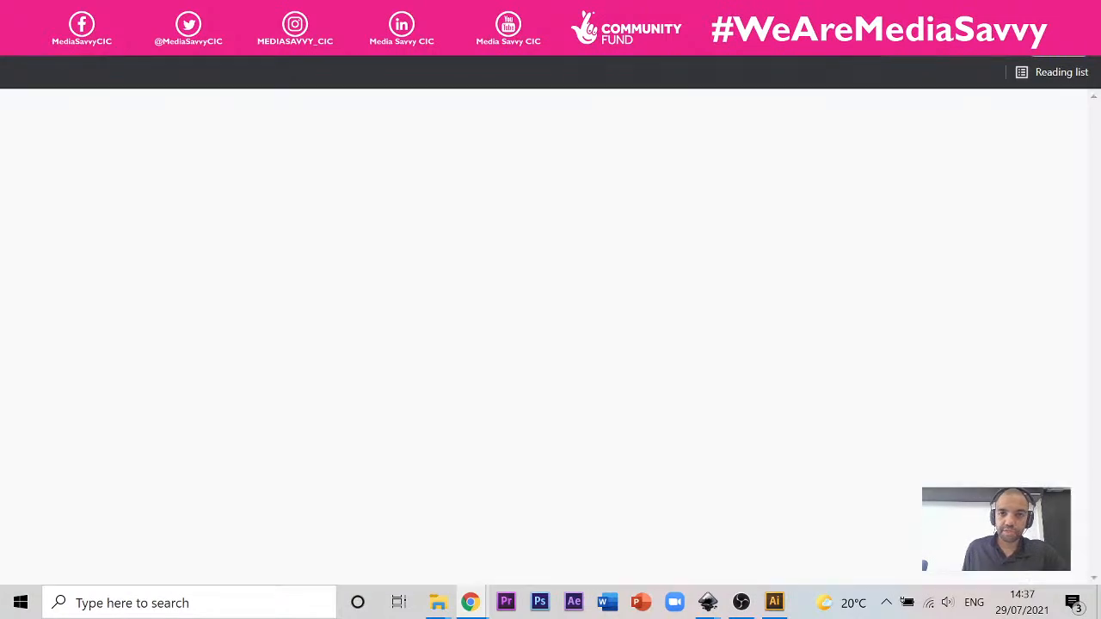
Step: Pause the video in the new tab and search YouTube for "combining shapes in inkscaper"
click(122, 451)
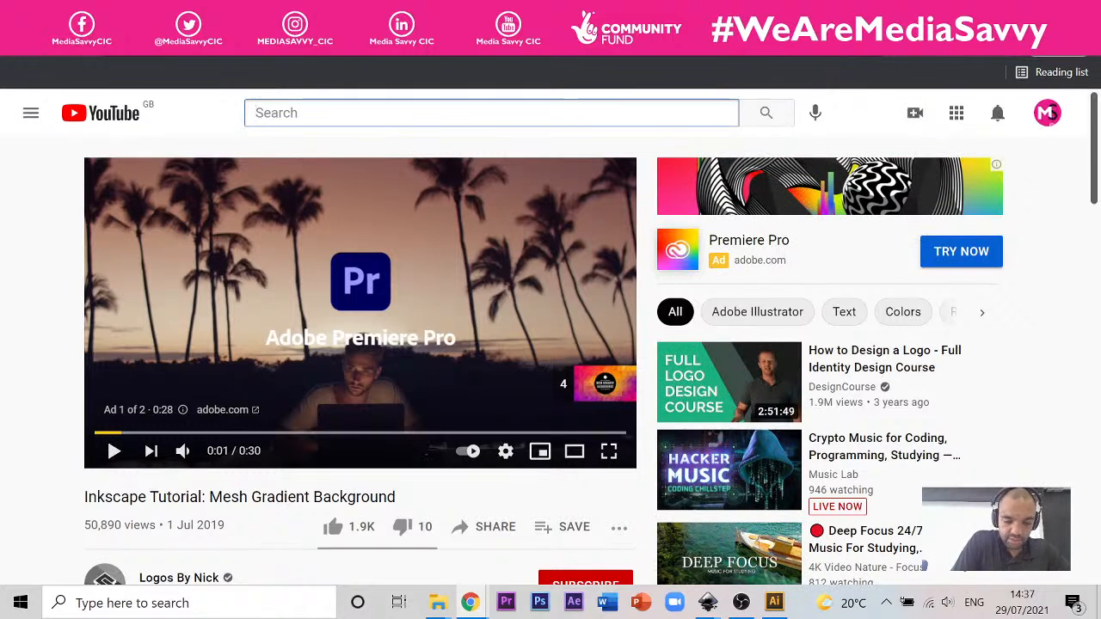
text(combini)
text(ng )
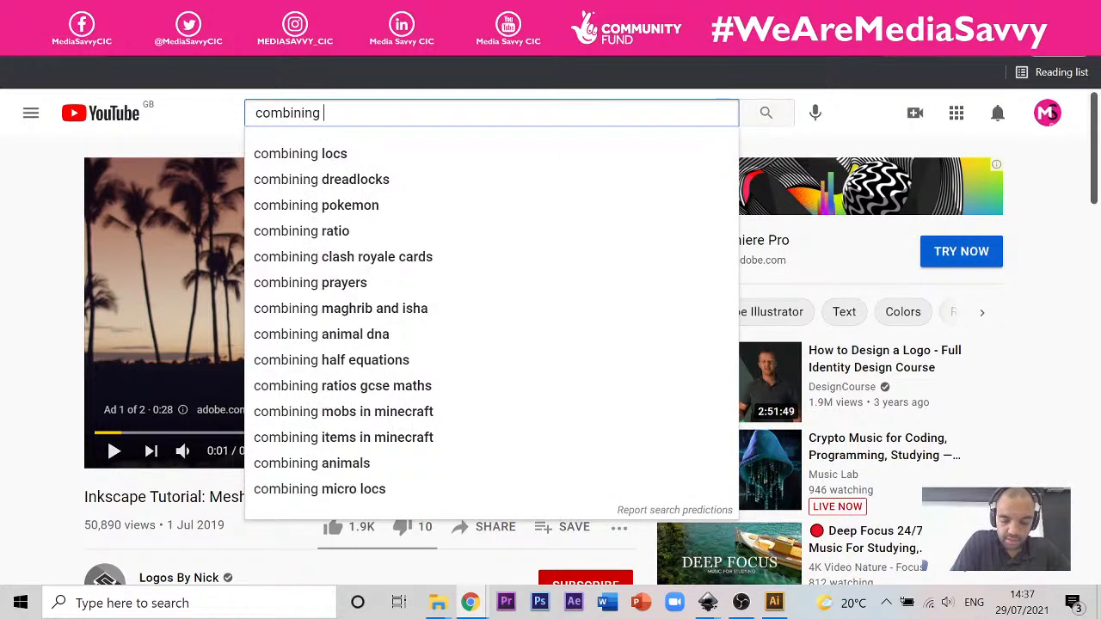
text(shapes in)
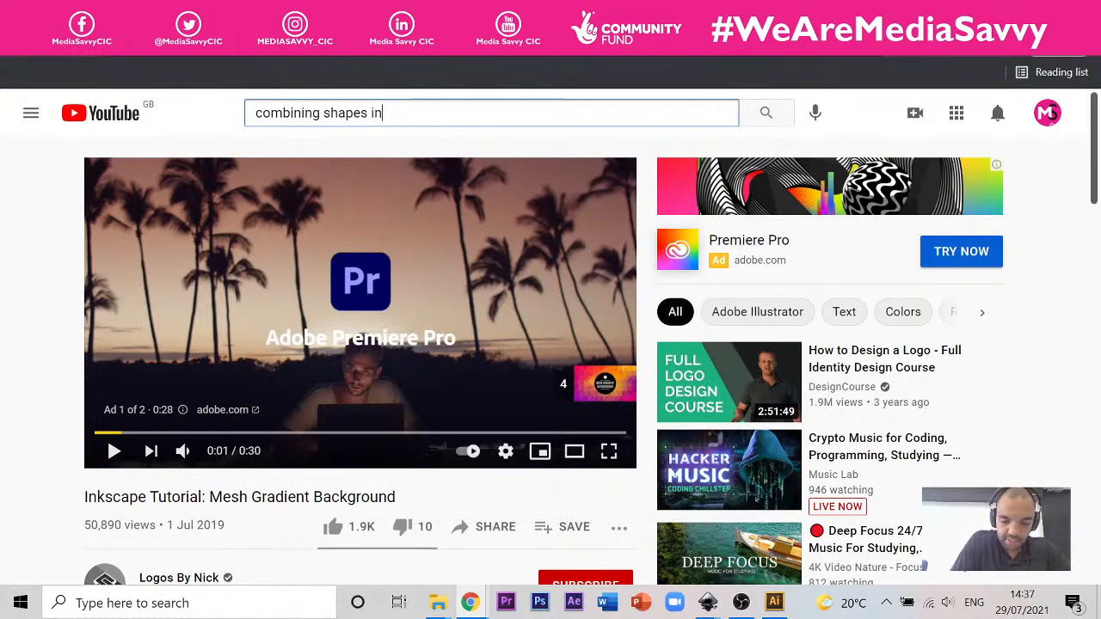
text( inksc)
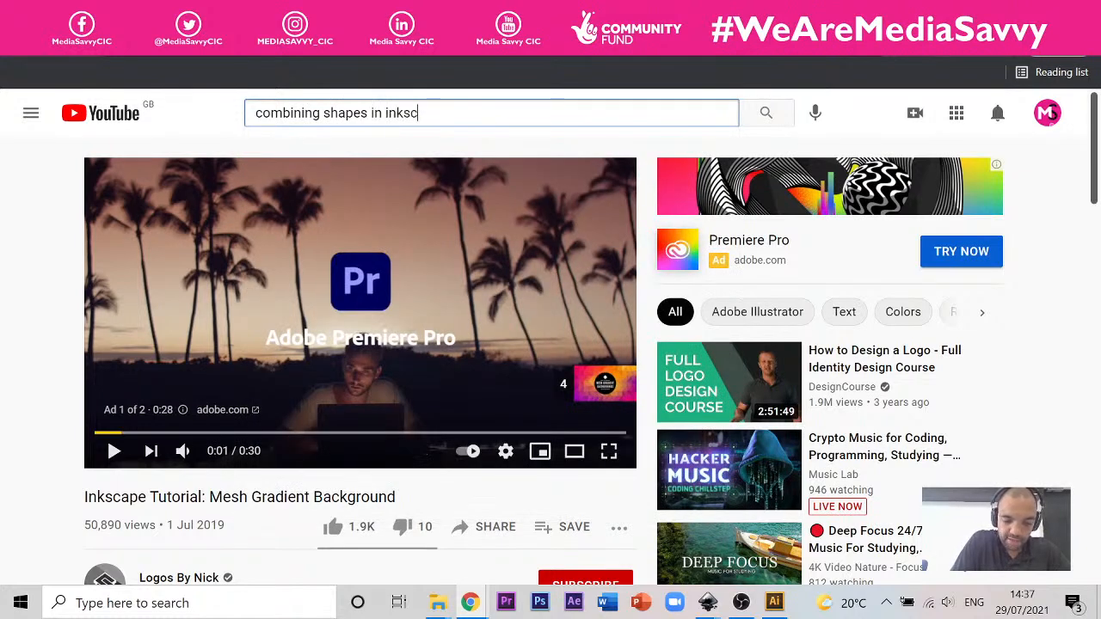
text(aper)
key(Return)
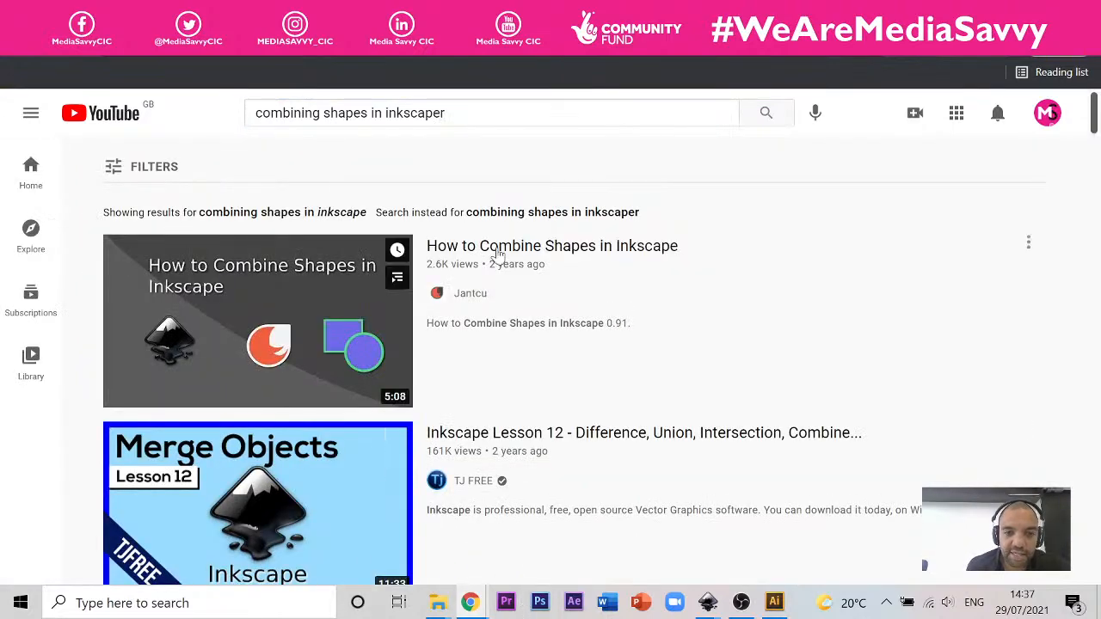
Step: Open the video "How to Combine Shapes in Inkscape" and play it
click(495, 251)
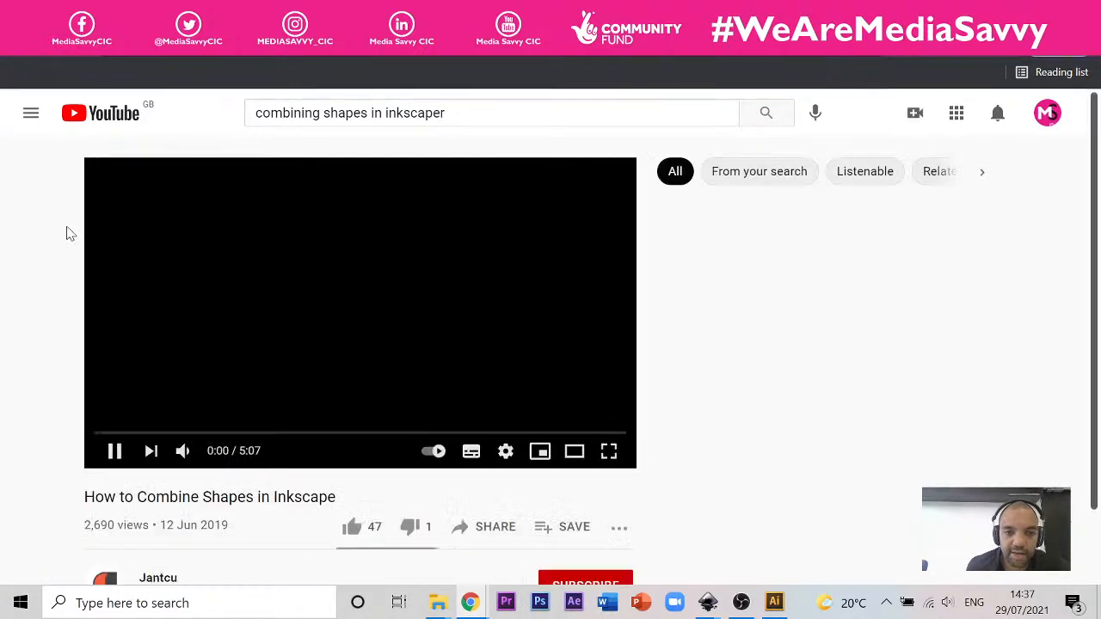
click(115, 453)
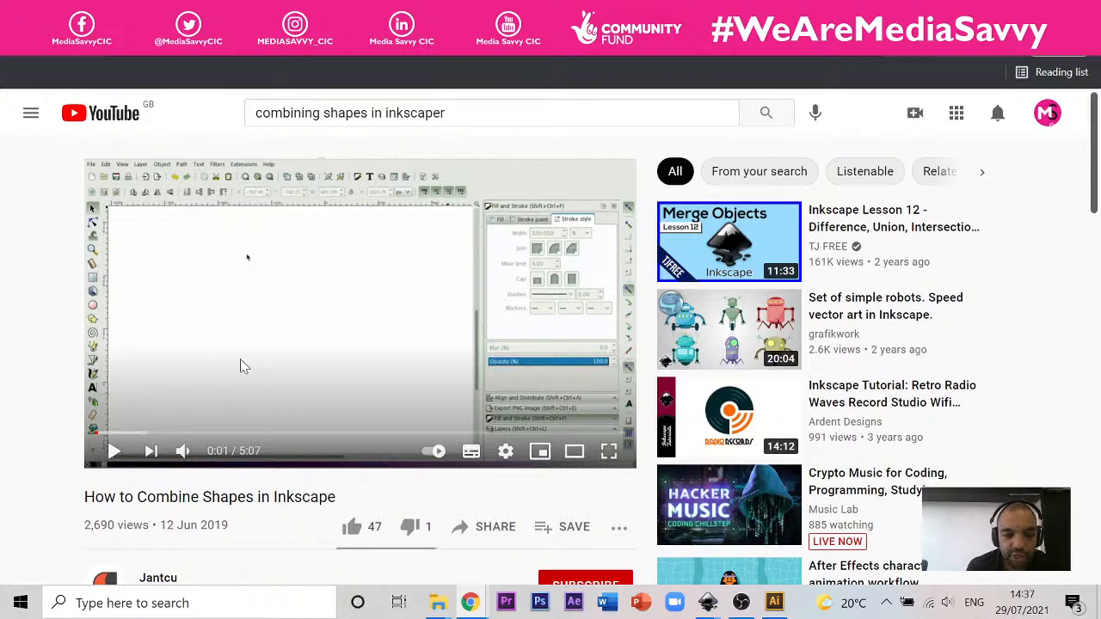
click(114, 451)
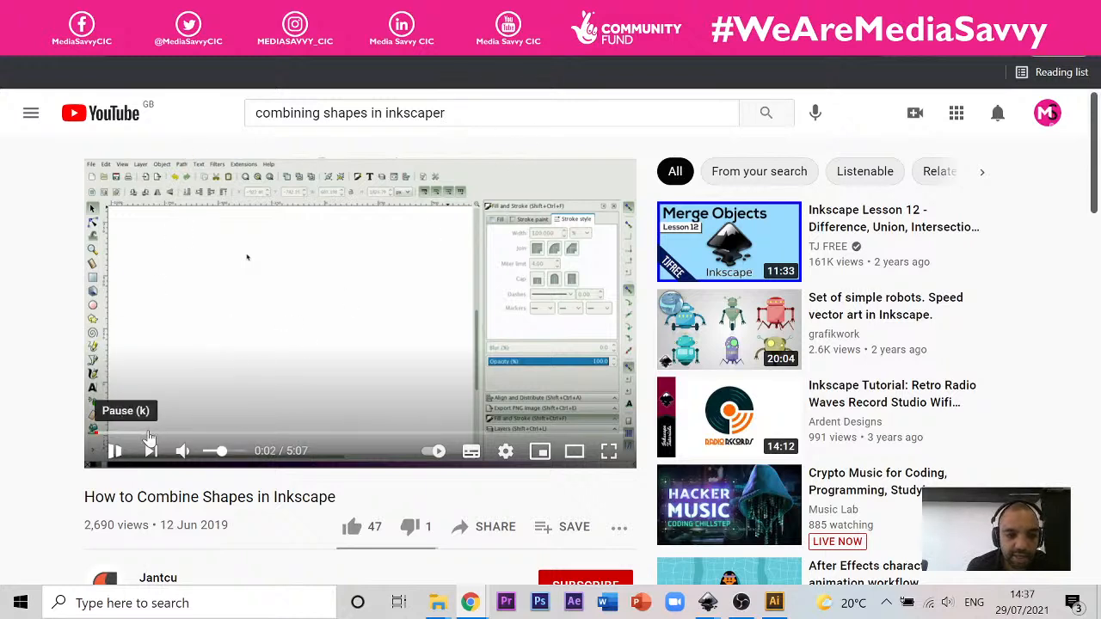
Step: Skip ahead through the video to the part showing the Union command at about 0:49 and pause it there
key(Right)
key(Right)
key(Right)
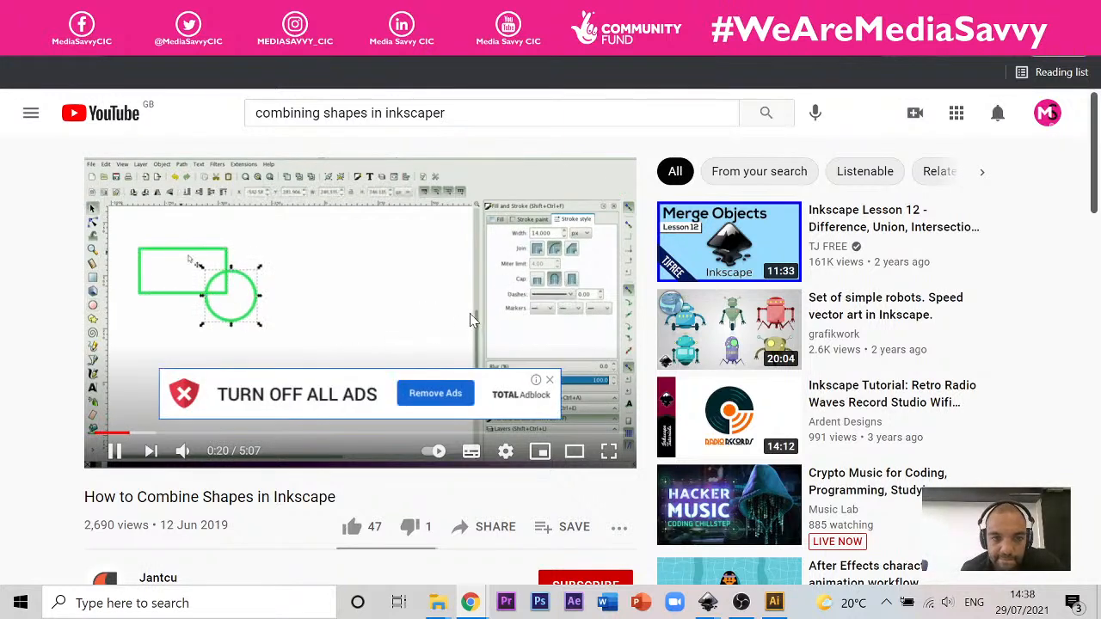
key(Right)
key(Right)
key(Right)
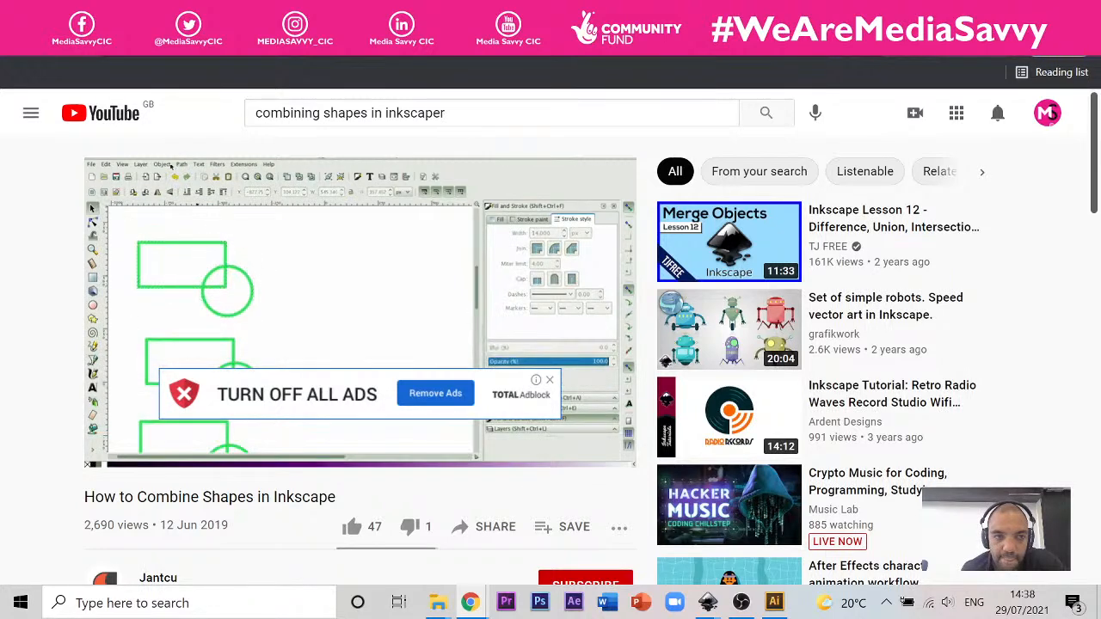
key(Right)
key(space)
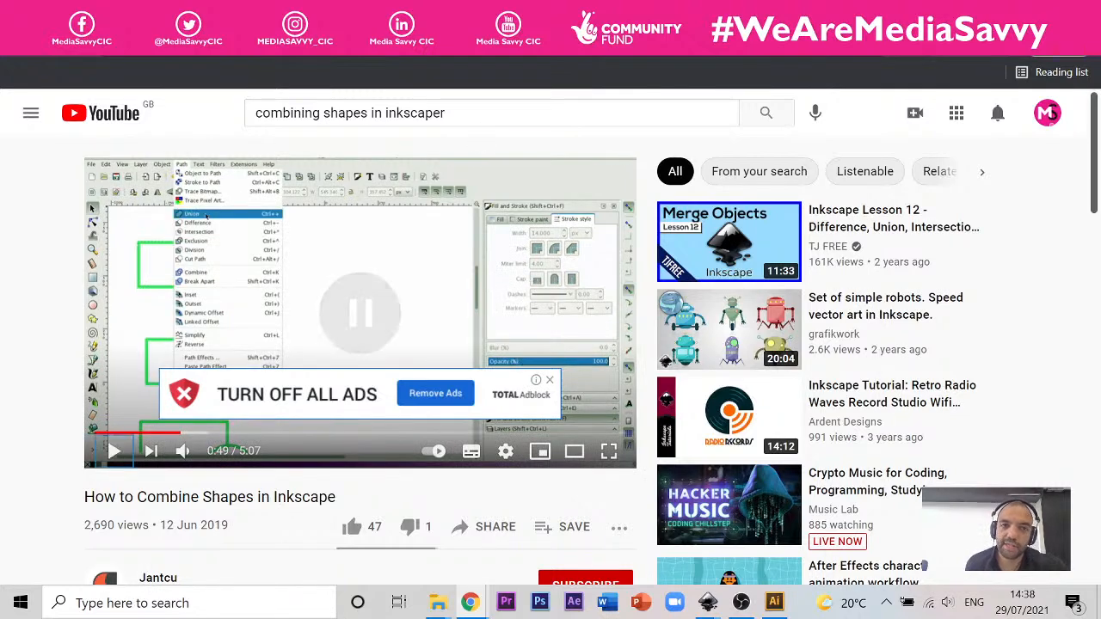
Step: Switch to the "New document 1" drawing in Inkscape and clear the ellipse selection
click(708, 603)
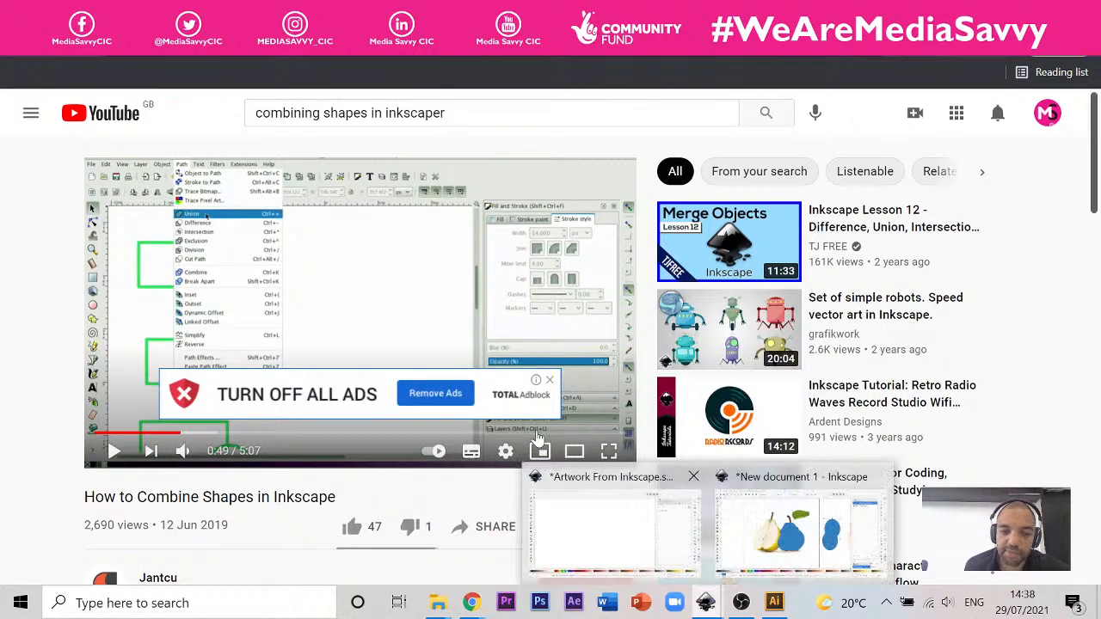
click(821, 542)
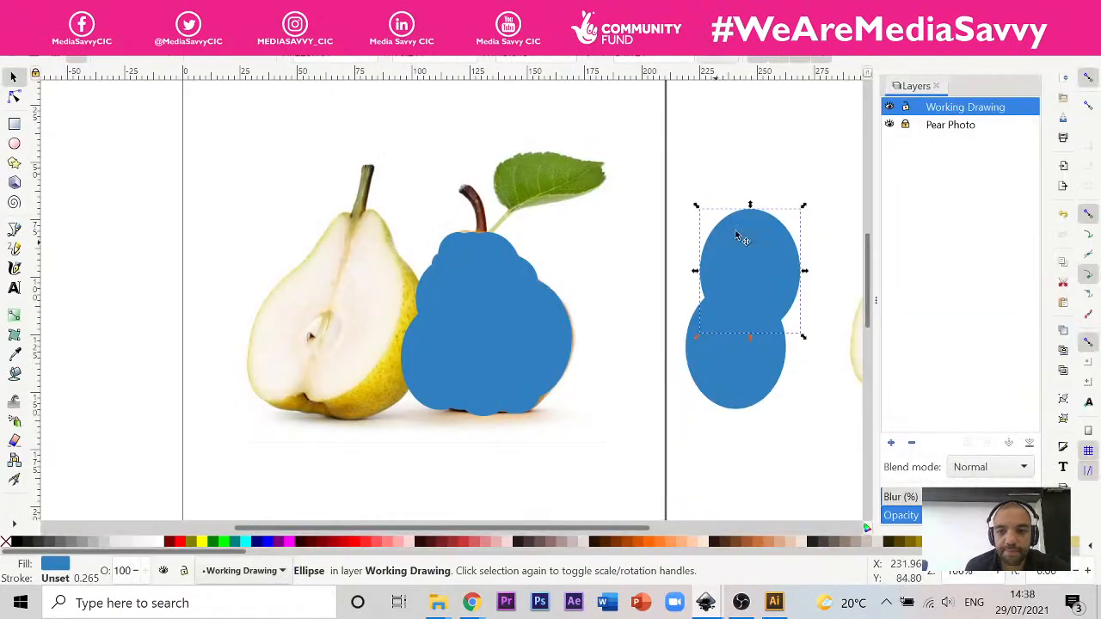
click(823, 176)
Step: Try merging the two overlapping ellipses beside the page with Union, and undo the merge
drag(840, 160, 690, 357)
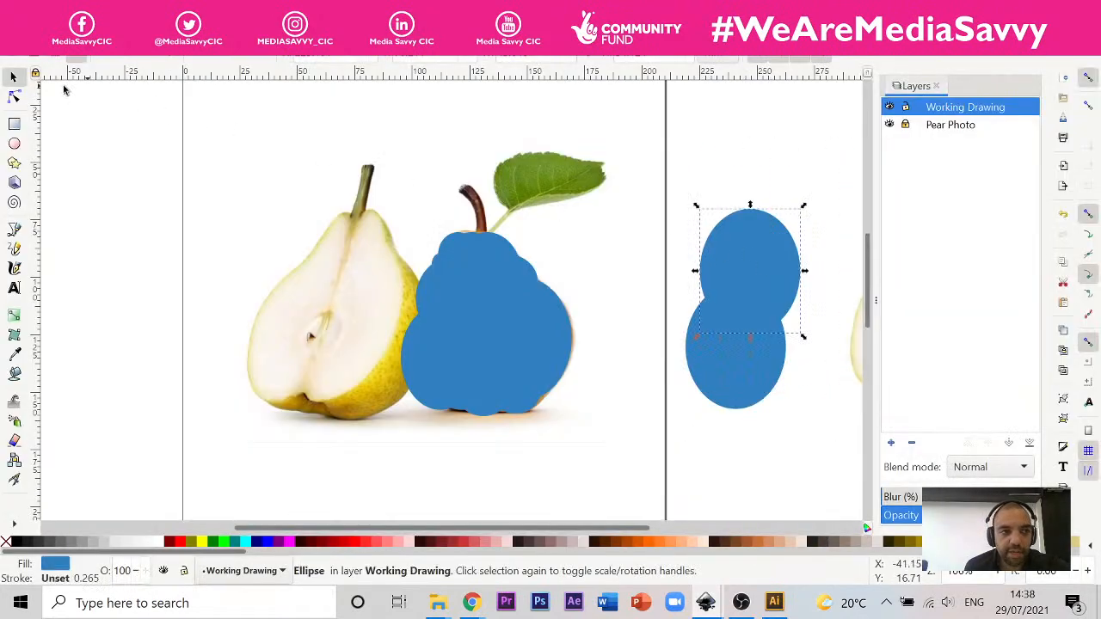
drag(817, 179, 678, 420)
click(163, 43)
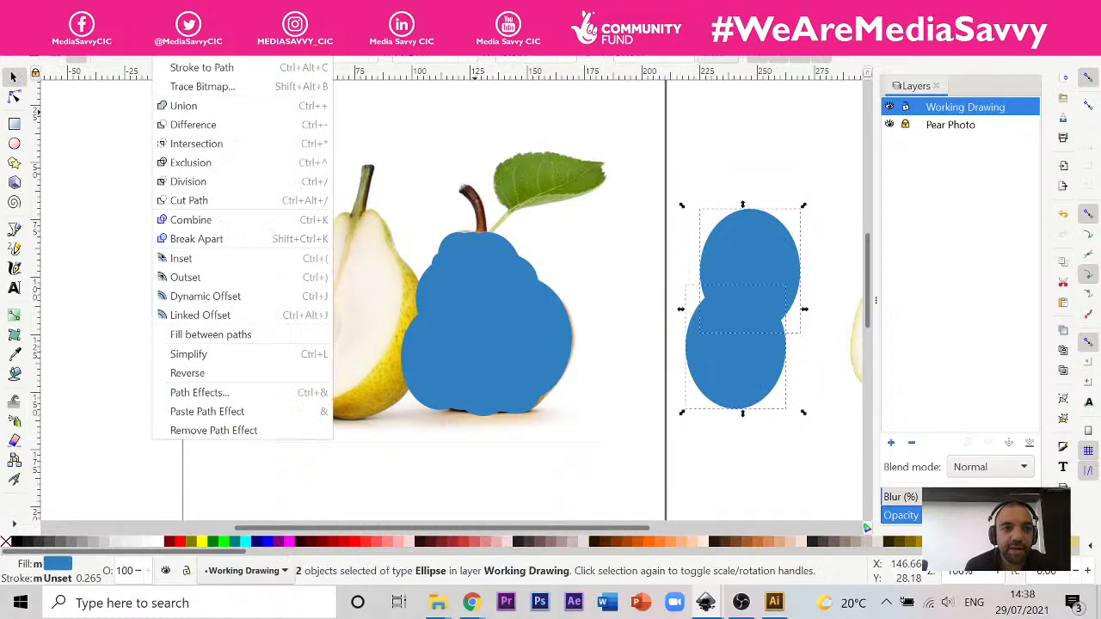
click(270, 104)
click(801, 149)
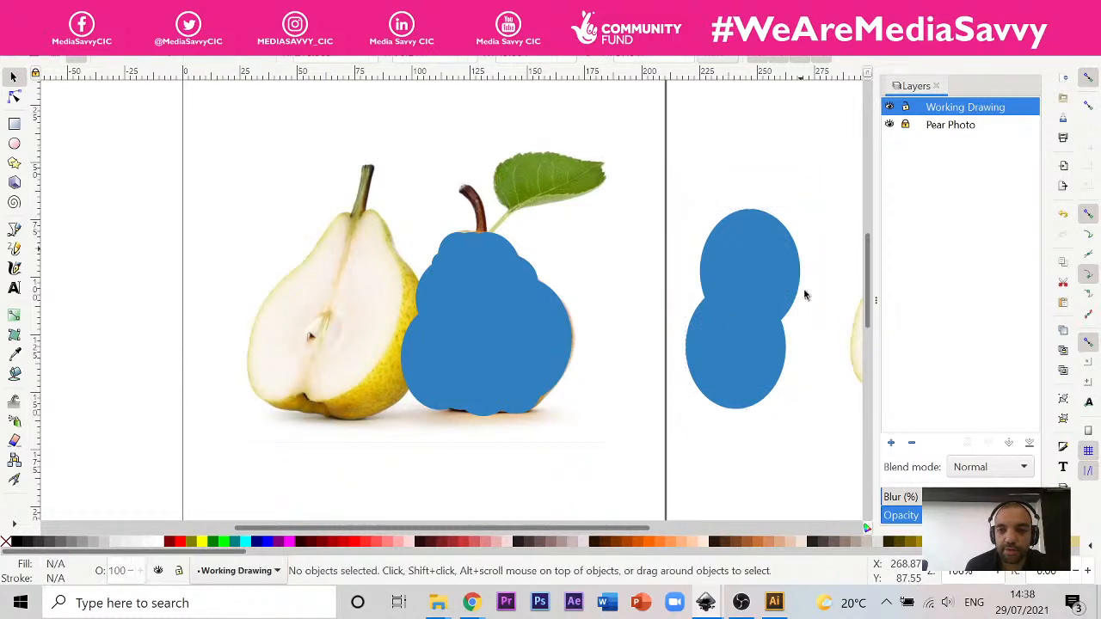
key(ctrl+z)
Step: Delete the two overlapping ellipses beside the page
click(767, 282)
shift+click(741, 362)
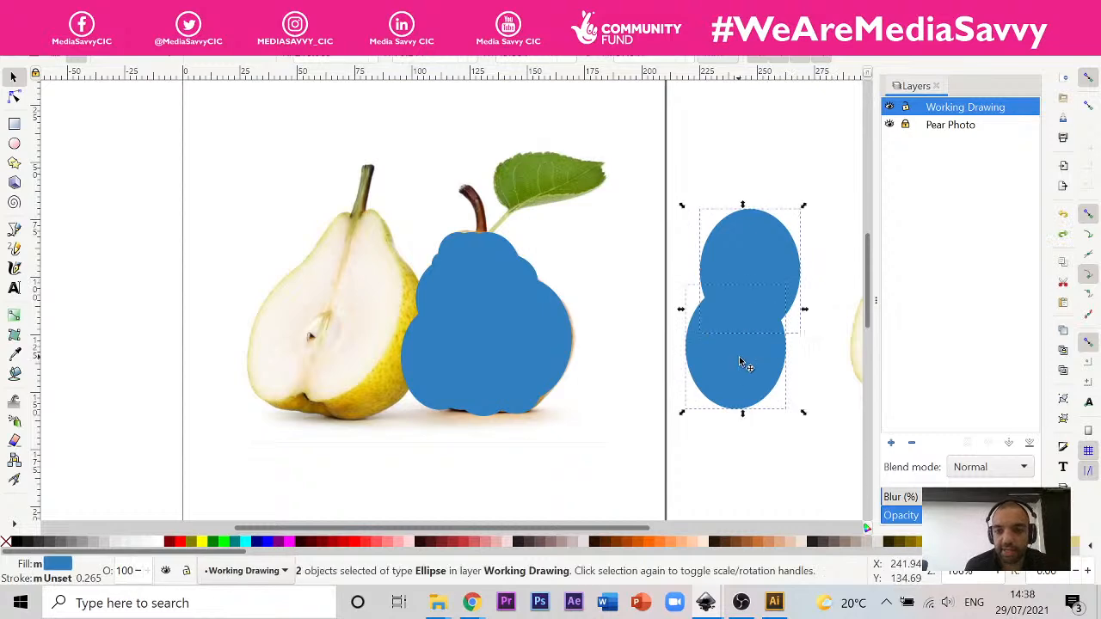
key(Delete)
Step: Merge all the ellipses covering the right-hand pear into a single shape with Union
drag(676, 138, 378, 497)
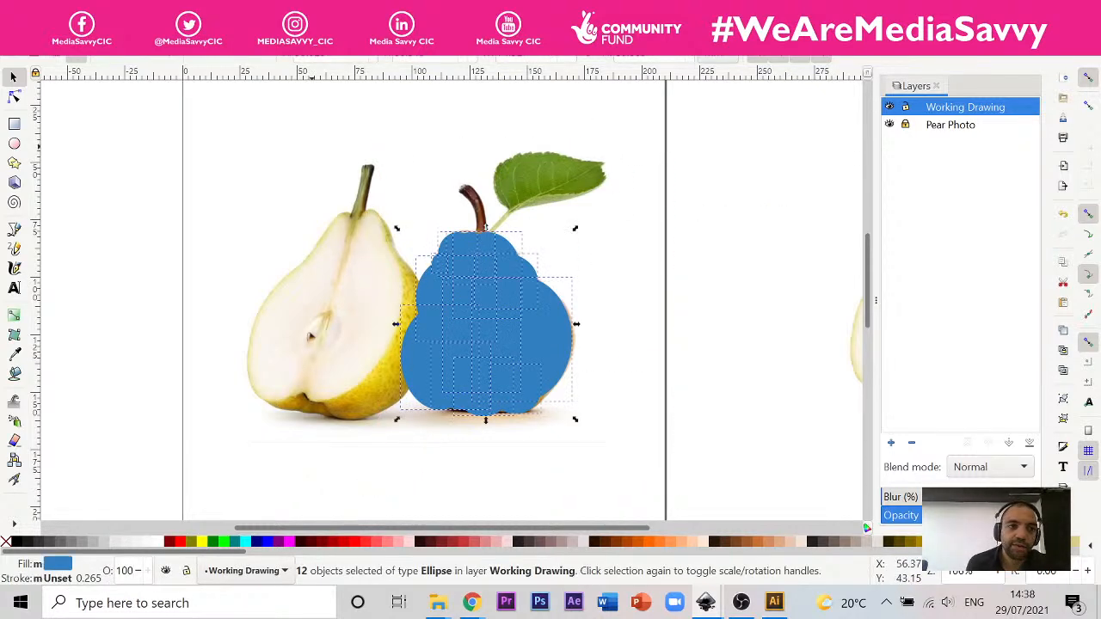
click(167, 48)
click(198, 106)
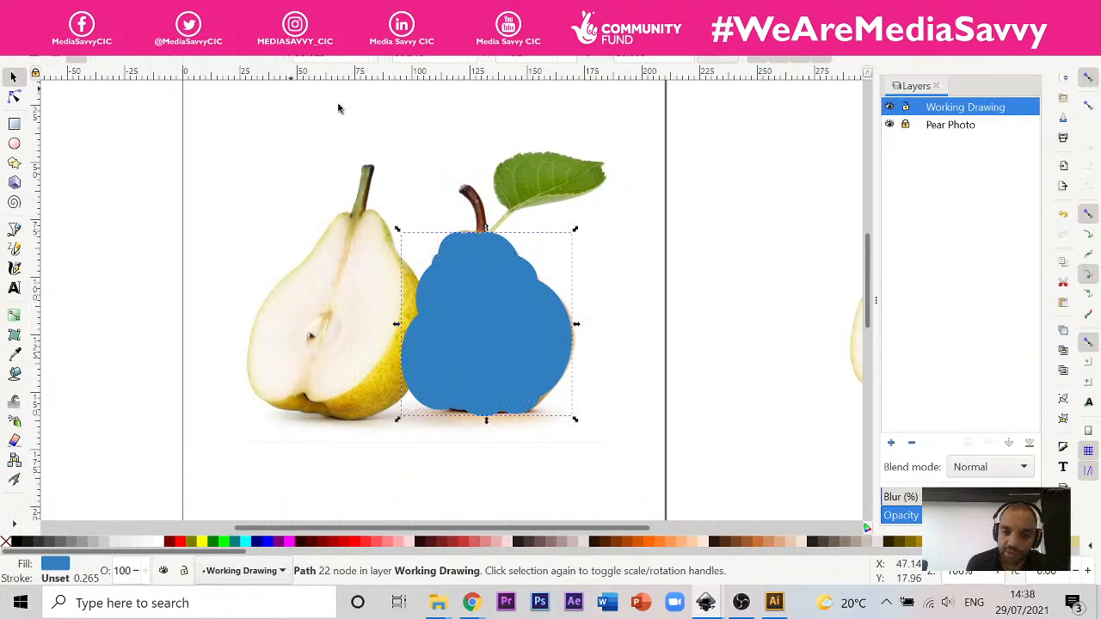
click(675, 273)
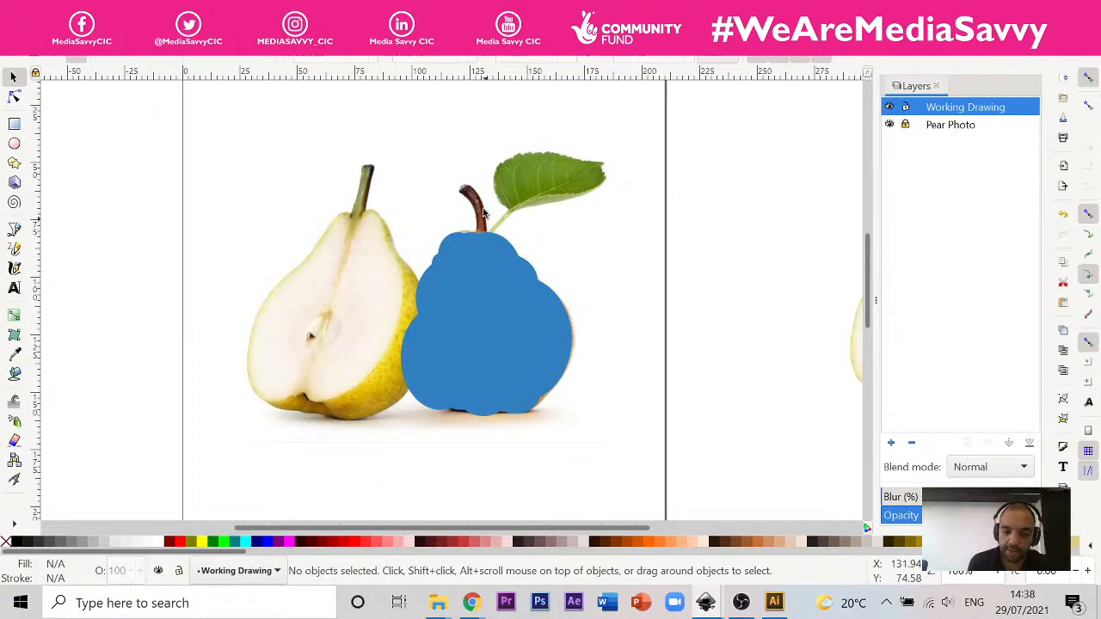
click(465, 247)
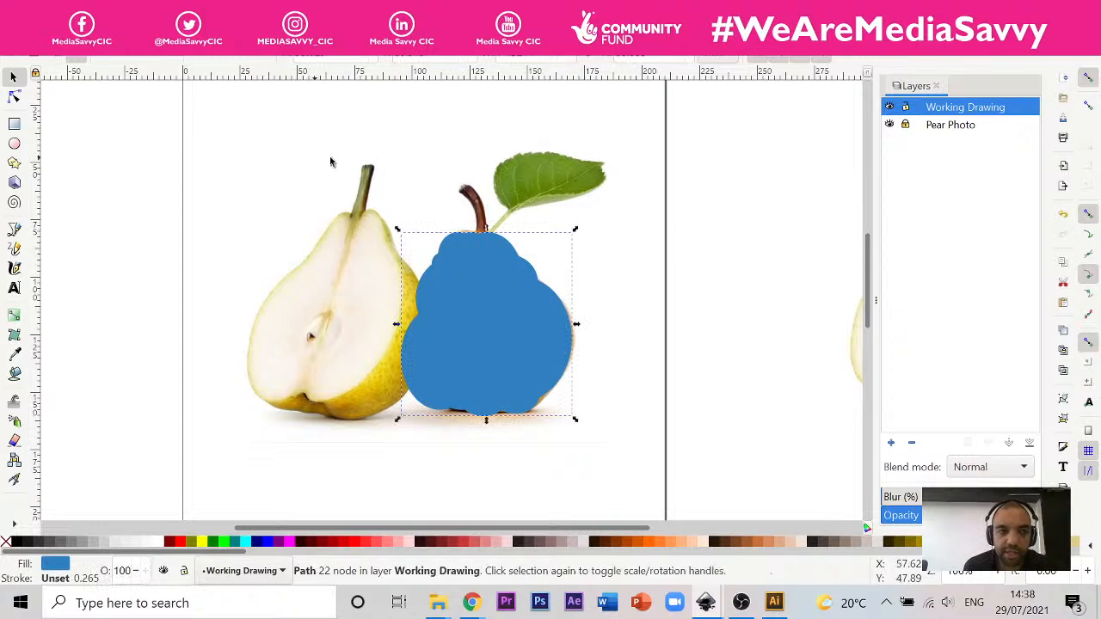
click(644, 191)
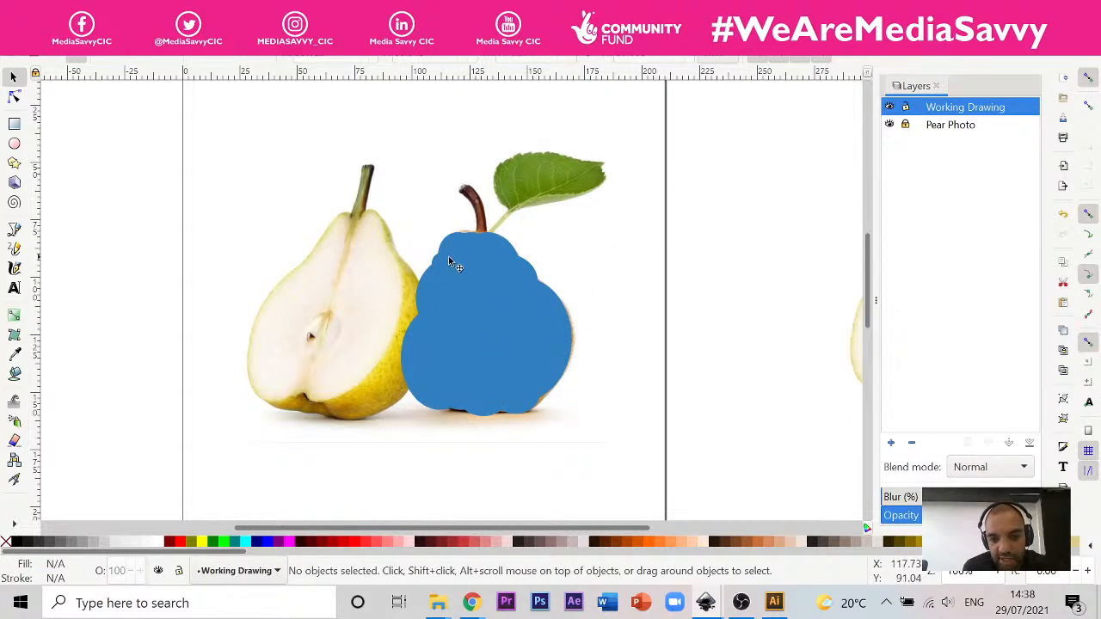
Step: Draw a circle about 29 mm across, place it over the blue pear's top beneath the stem, and widen it to cover the top's full width
ctrl+scroll(451, 345, up, 1)
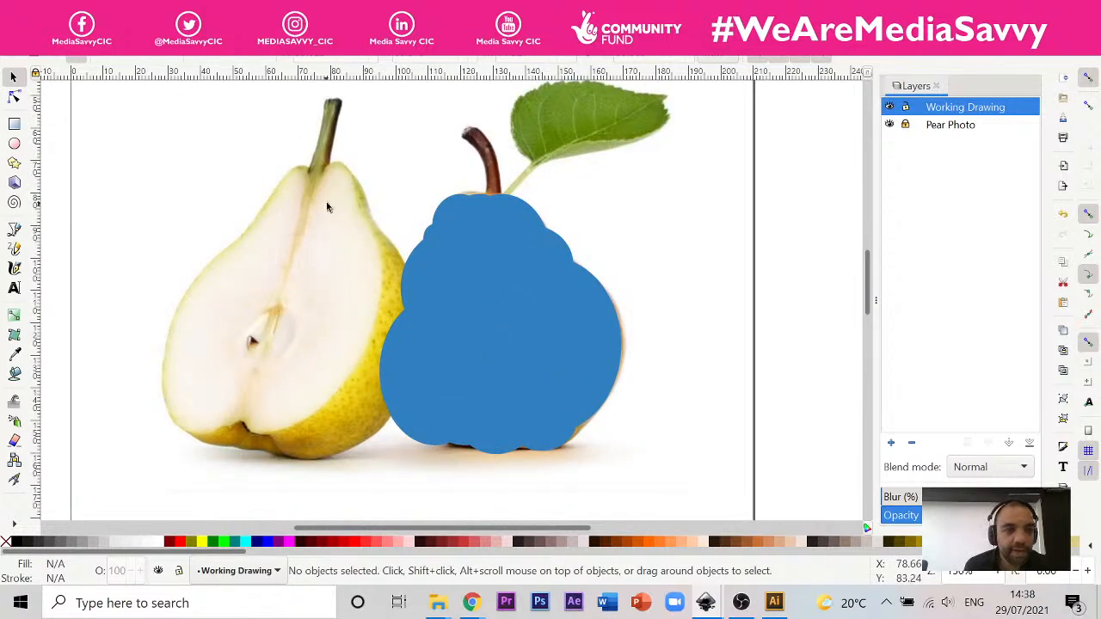
click(14, 144)
drag(711, 187, 625, 289)
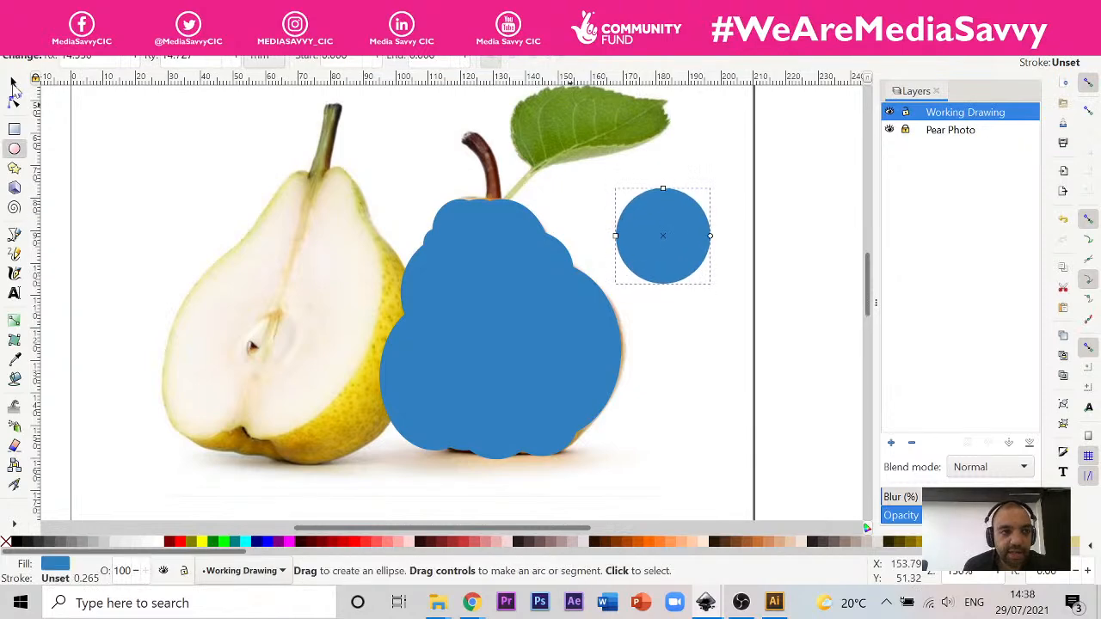
click(13, 83)
drag(659, 233, 425, 248)
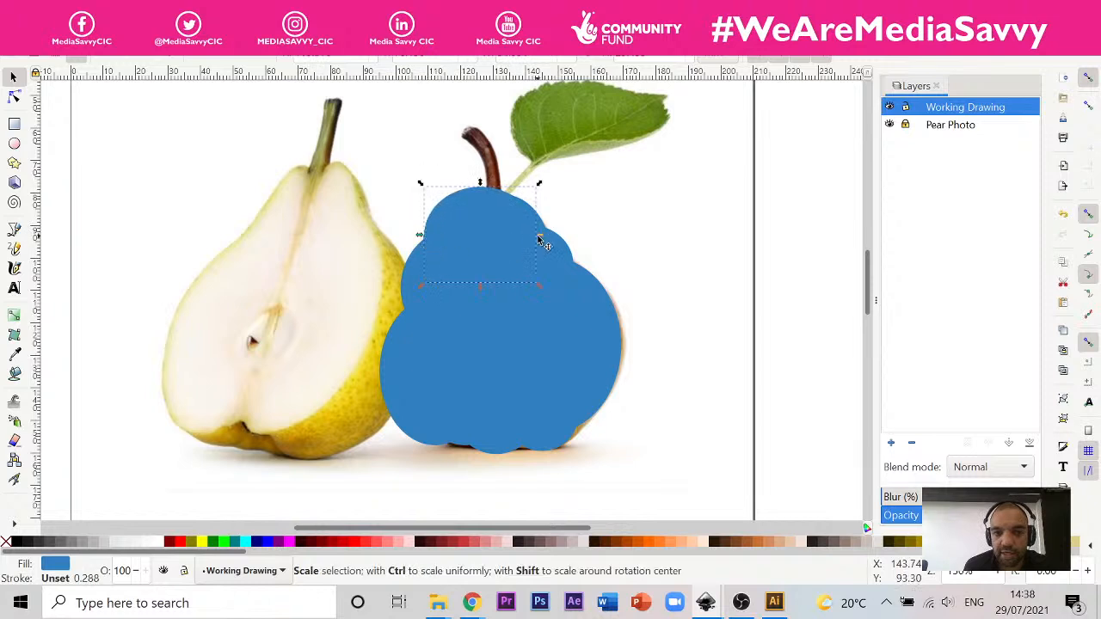
drag(538, 239, 544, 239)
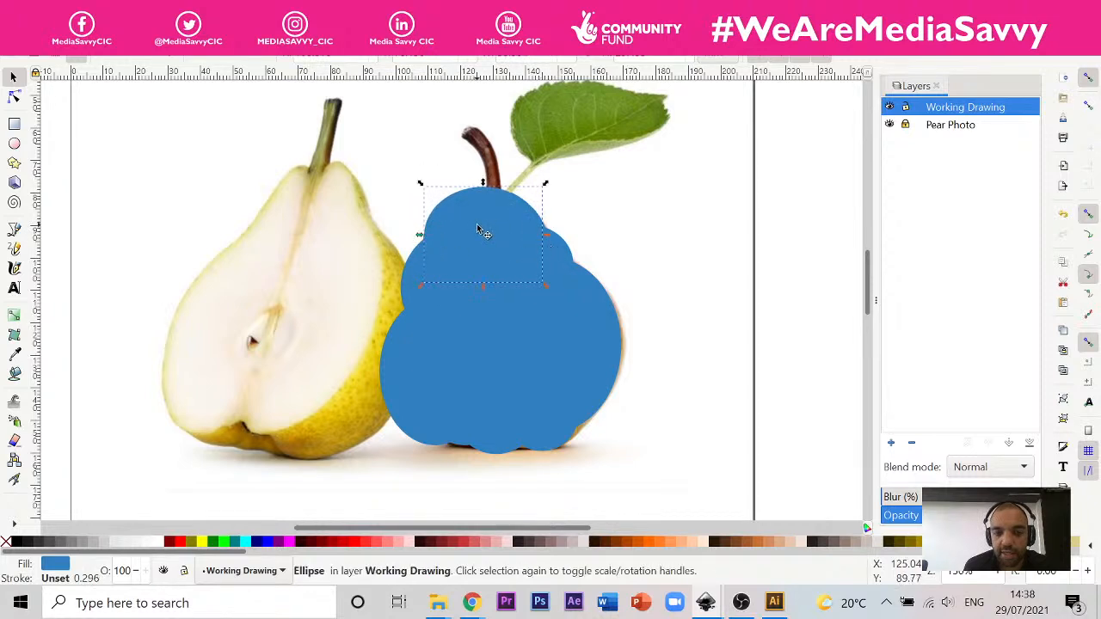
Step: Merge the top ellipse with the blue pear body using Union
shift+click(574, 297)
click(165, 47)
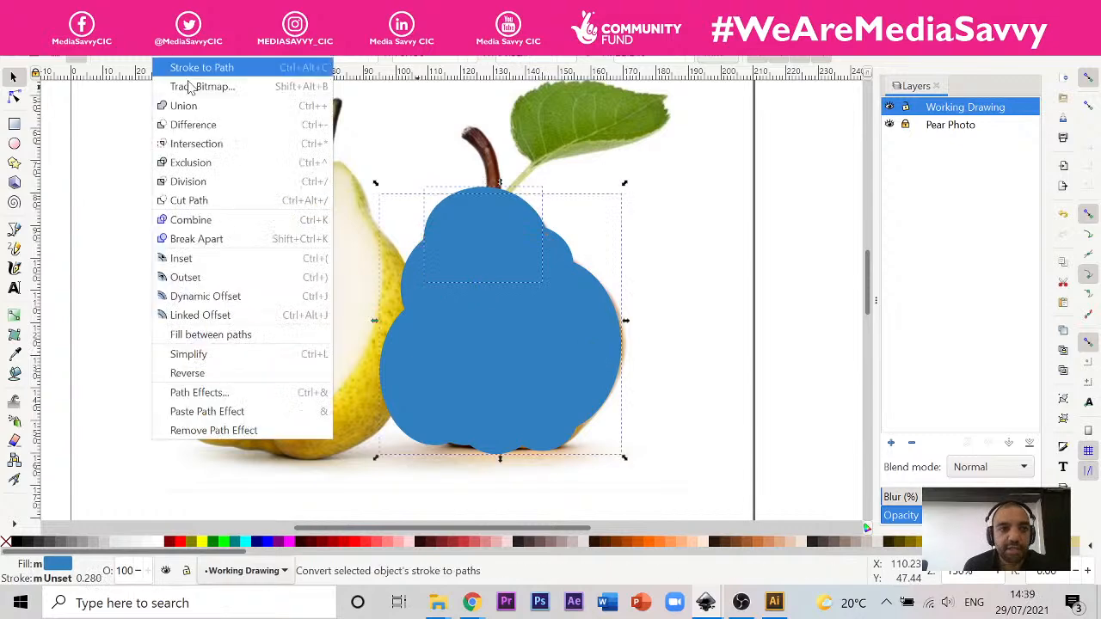
click(215, 106)
click(649, 186)
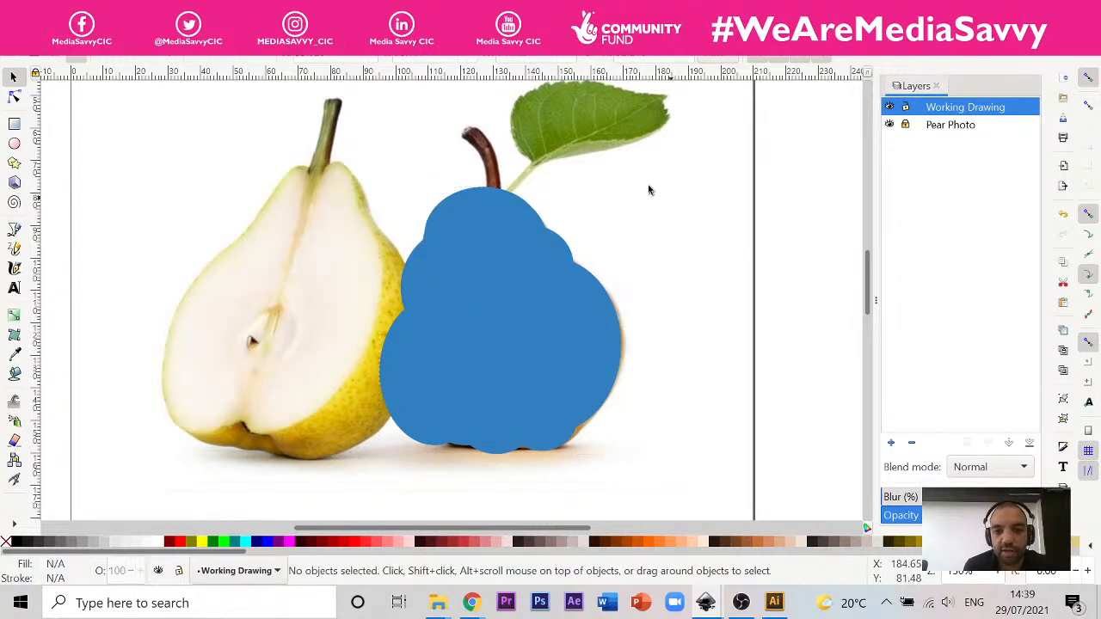
Step: Draw an ellipse about 52 by 46 mm overlapping the blue pear's upper-right shoulder and subtract it from the body with Difference
click(13, 144)
mouse_move(707, 141)
mouse_down()
mouse_move(574, 270)
mouse_move(540, 276)
mouse_move(536, 293)
mouse_up()
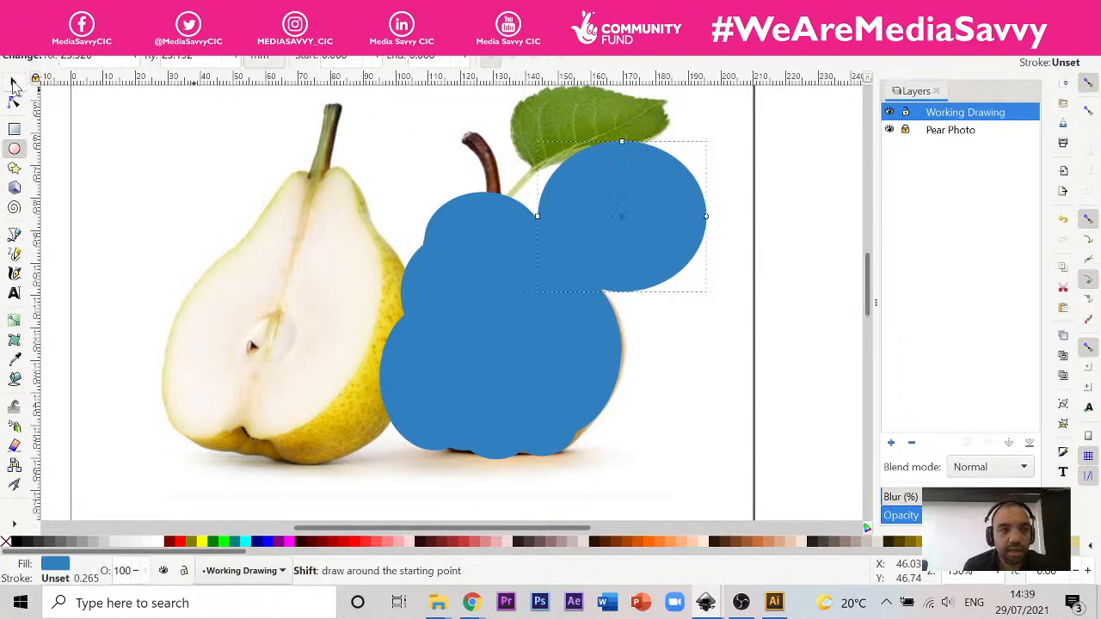
click(14, 79)
shift+click(533, 340)
click(169, 45)
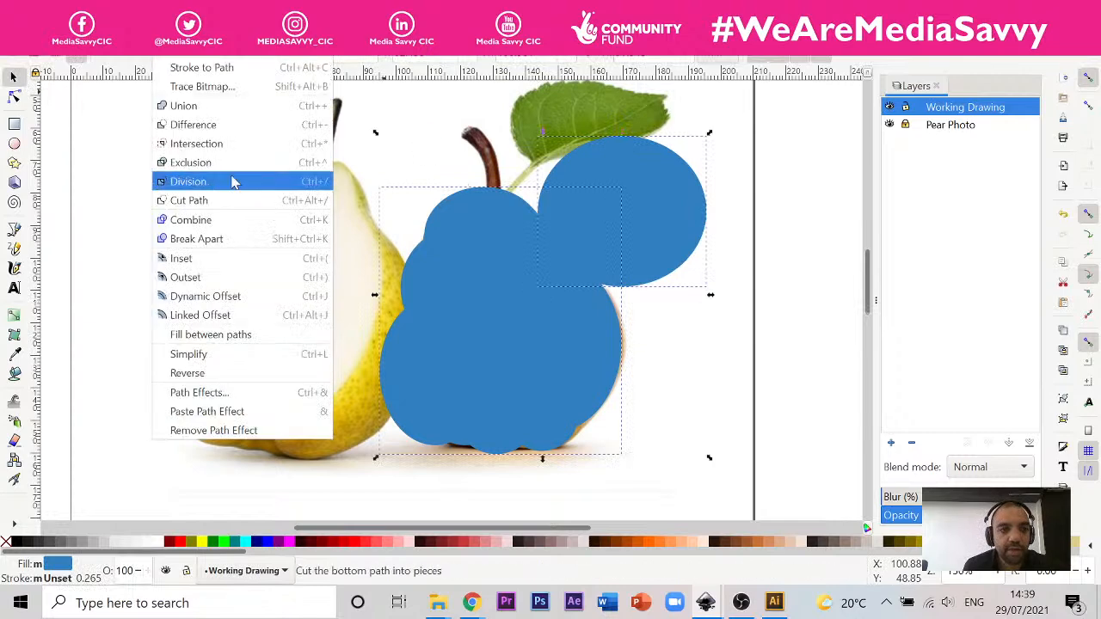
click(246, 131)
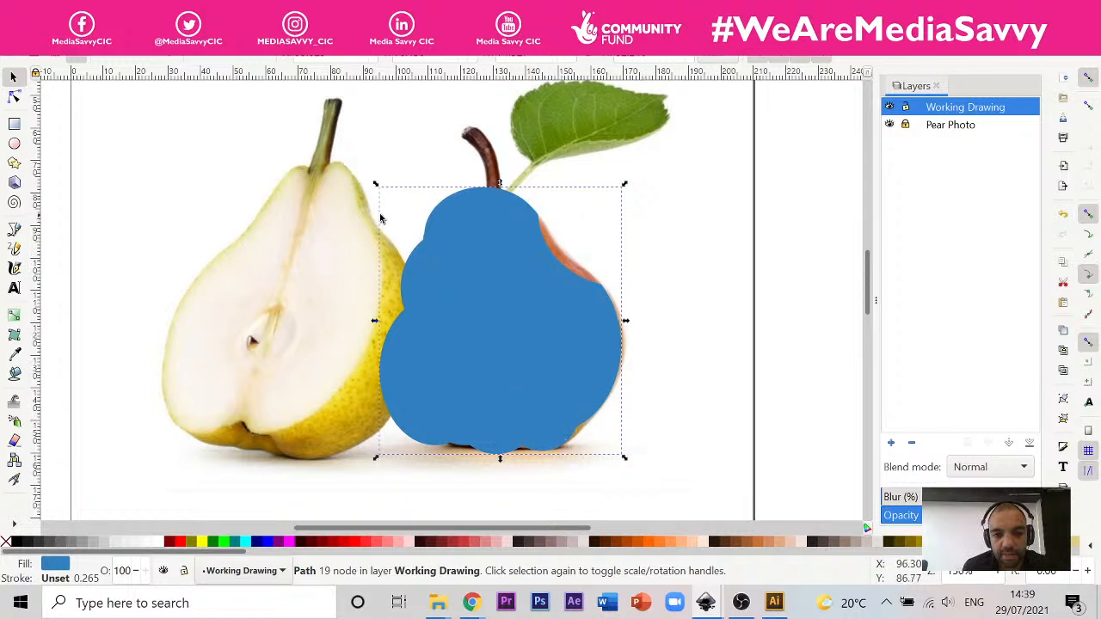
Step: Draw a near-circle about 56 mm wide overlapping the blue pear's upper-left side and subtract it from the body with Difference
click(14, 144)
drag(245, 168, 428, 355)
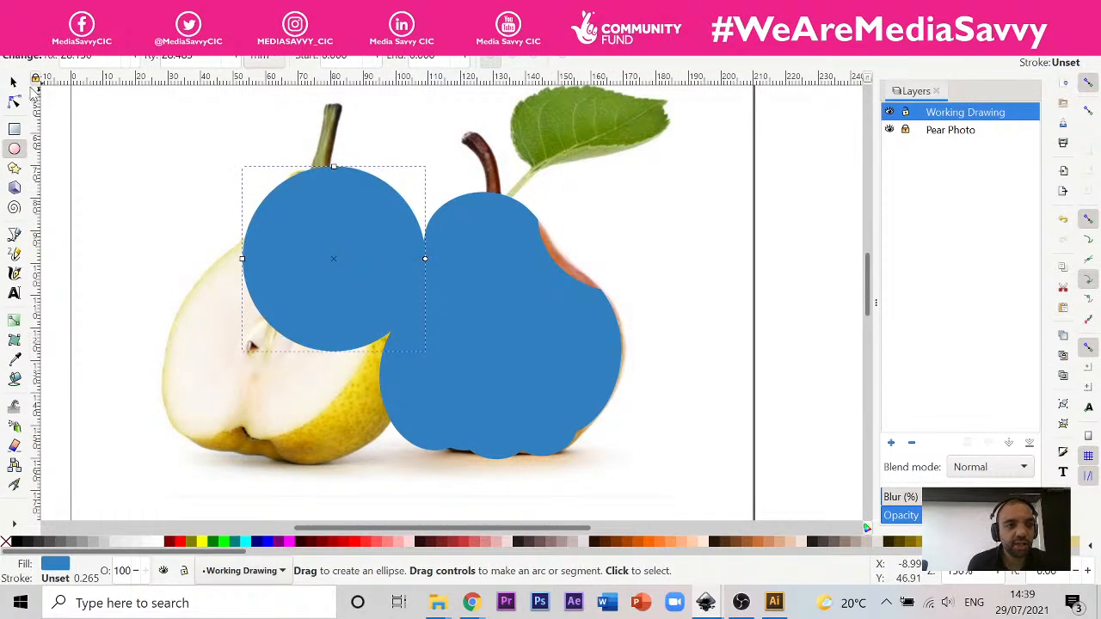
click(11, 81)
shift+click(482, 339)
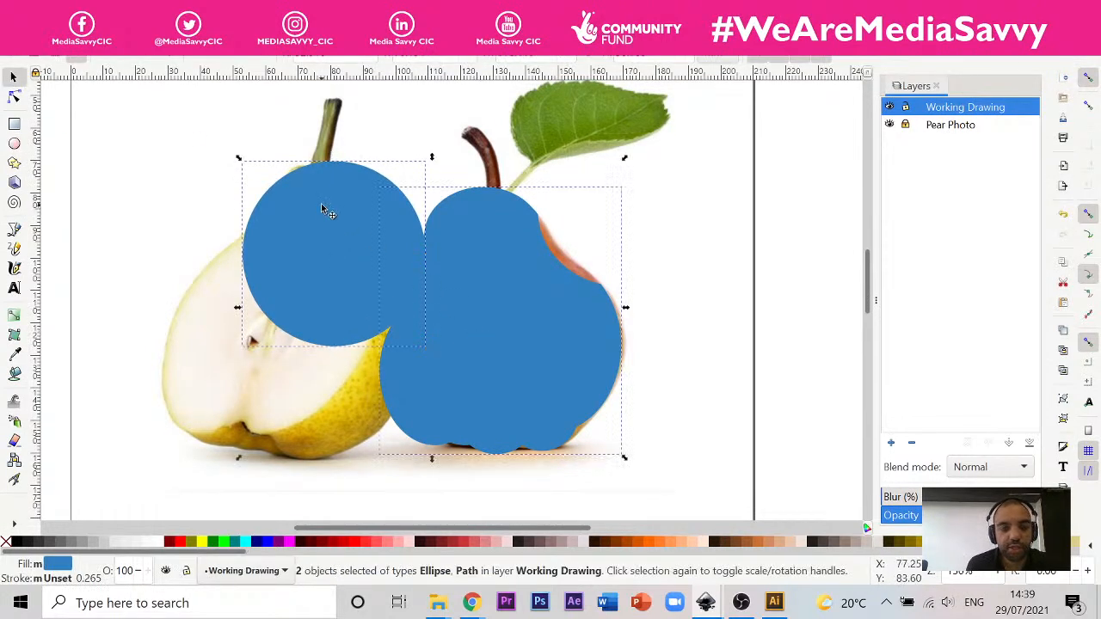
click(165, 45)
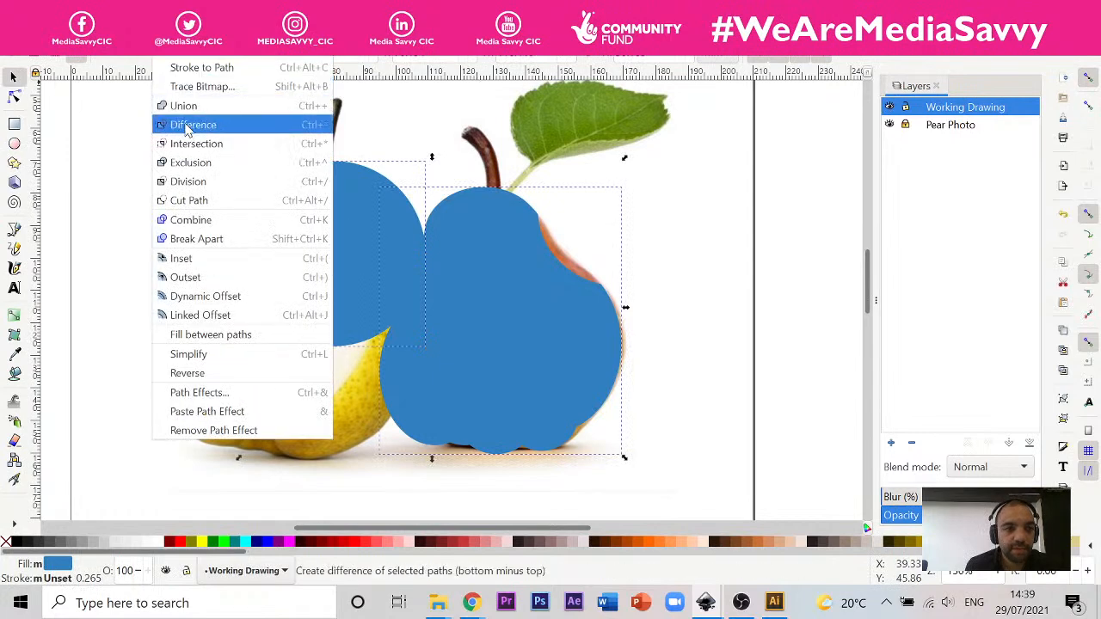
click(187, 125)
click(684, 268)
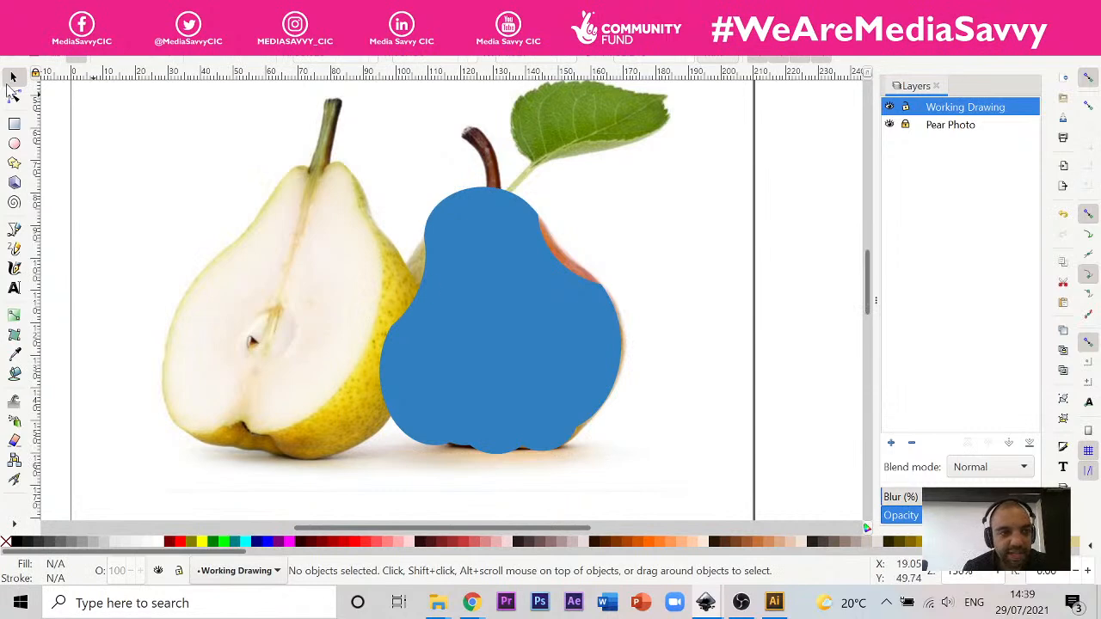
Step: Draw an ellipse about 28 by 32 mm, move it over the blue pear's lower-right corner, and adjust its size to smooth the outline there
click(14, 144)
mouse_move(732, 200)
mouse_down()
mouse_move(656, 258)
mouse_move(655, 301)
mouse_move(640, 303)
mouse_up()
key(s)
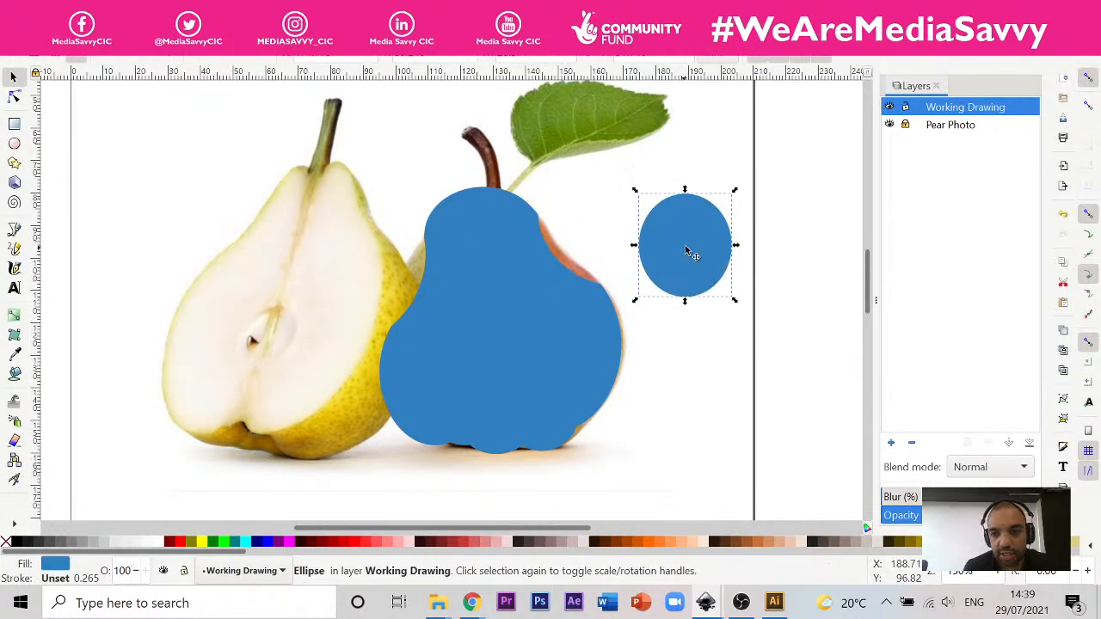
drag(688, 251, 543, 404)
key(Escape)
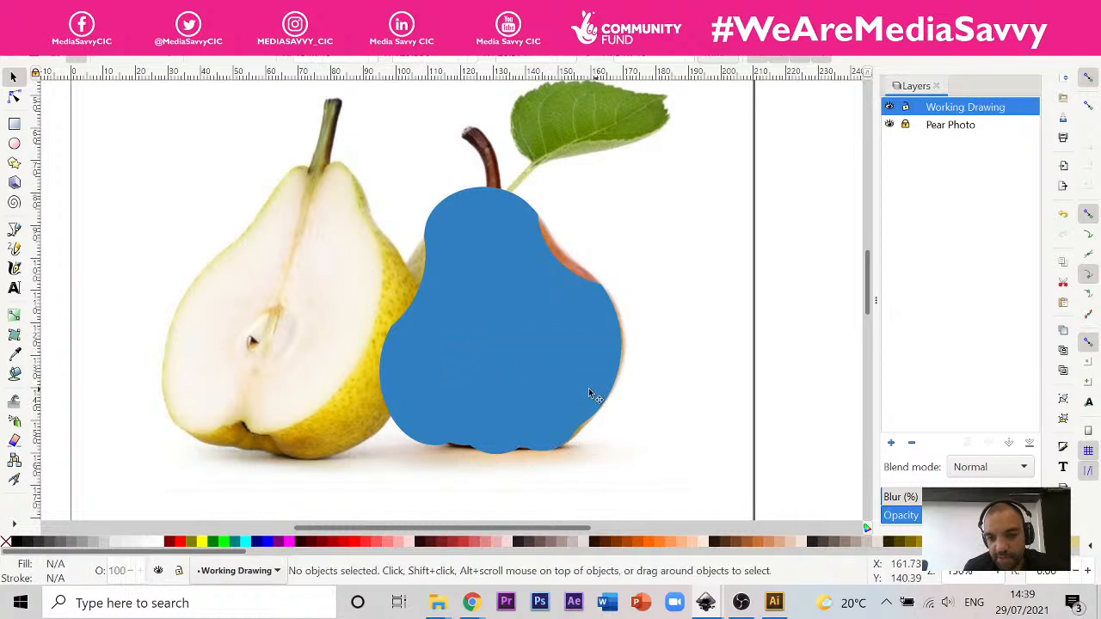
click(590, 394)
drag(597, 340, 608, 326)
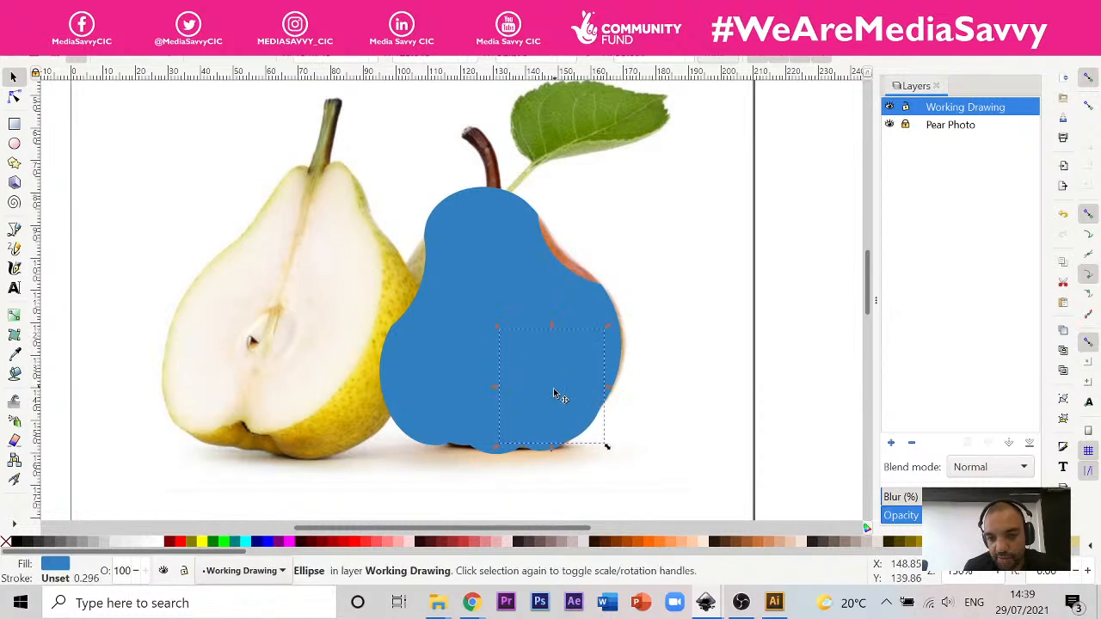
drag(552, 450, 545, 458)
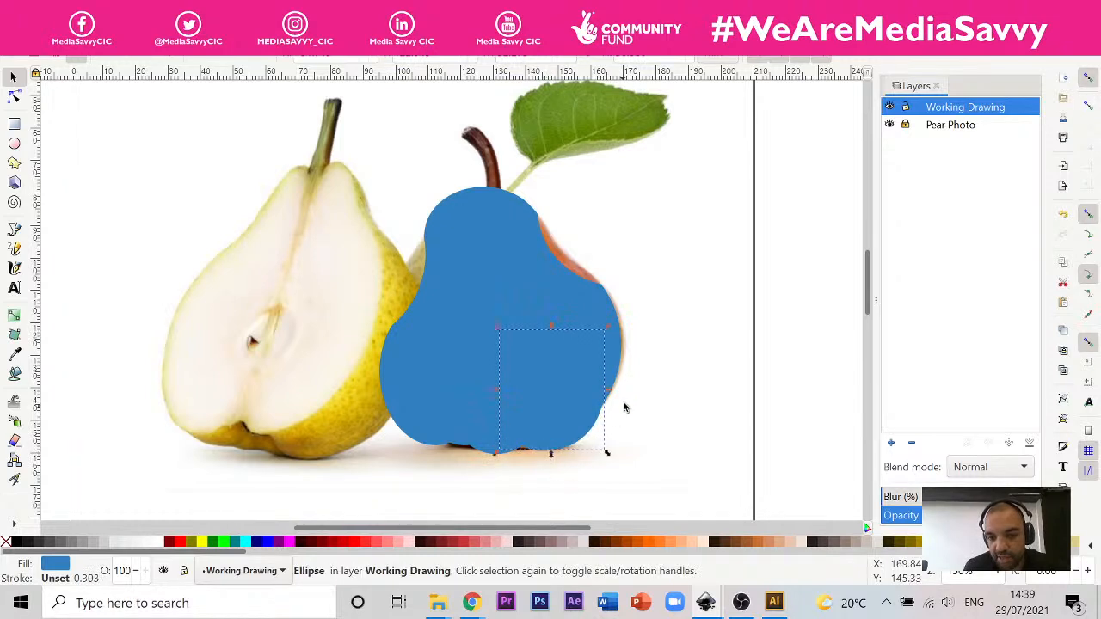
drag(604, 396, 601, 383)
Step: Merge the lower-right ellipse with the blue pear body using Union
shift+click(583, 297)
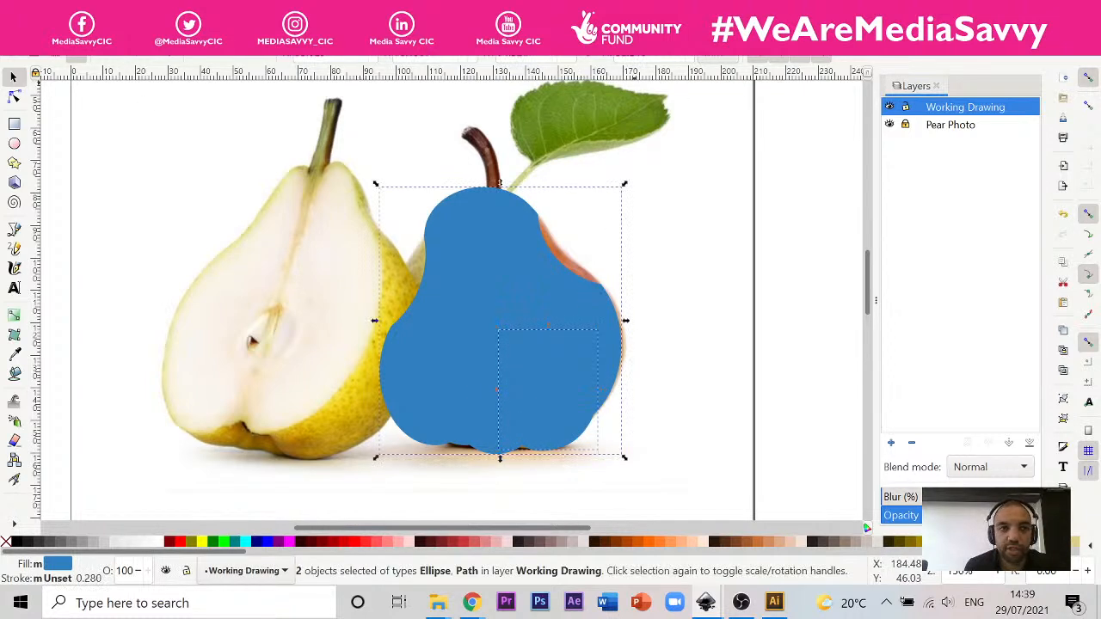
click(164, 52)
click(177, 108)
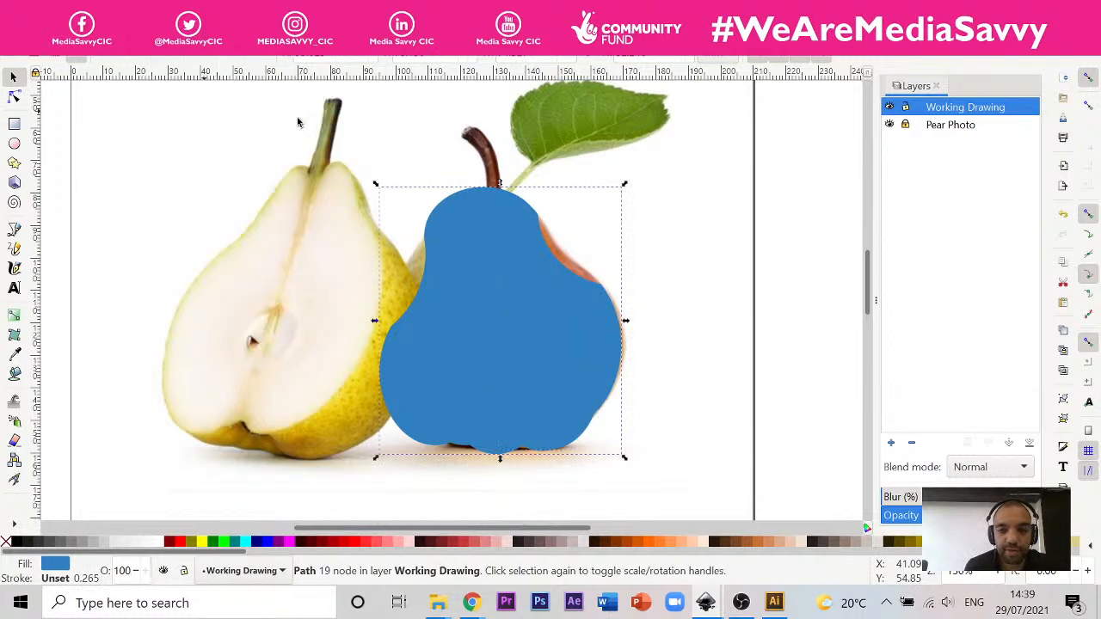
click(648, 401)
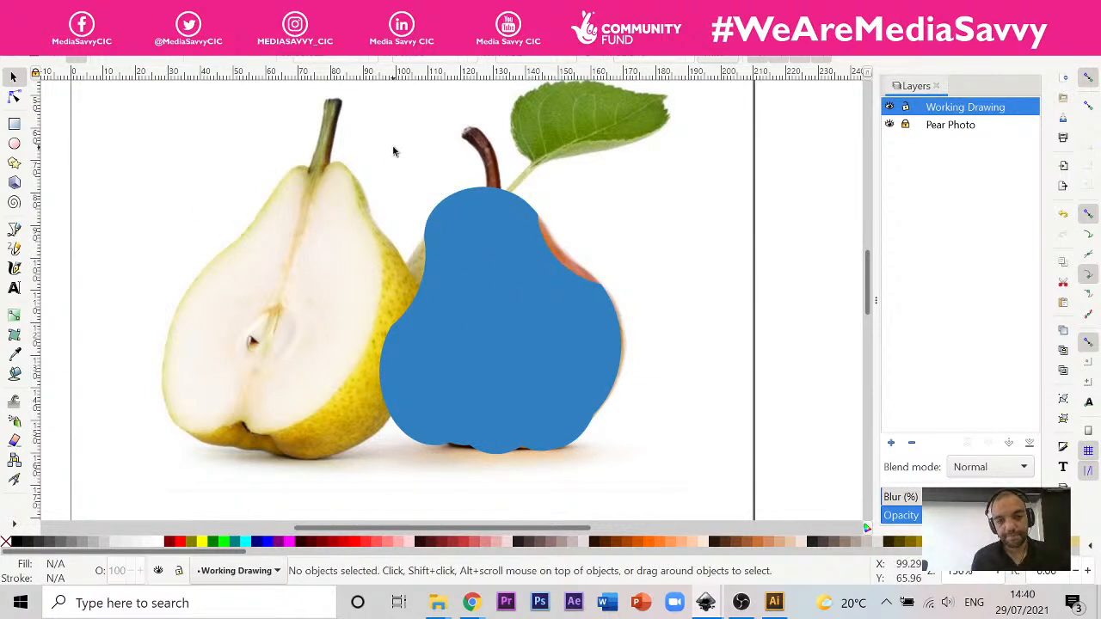
ctrl+scroll(550, 250, up, 2)
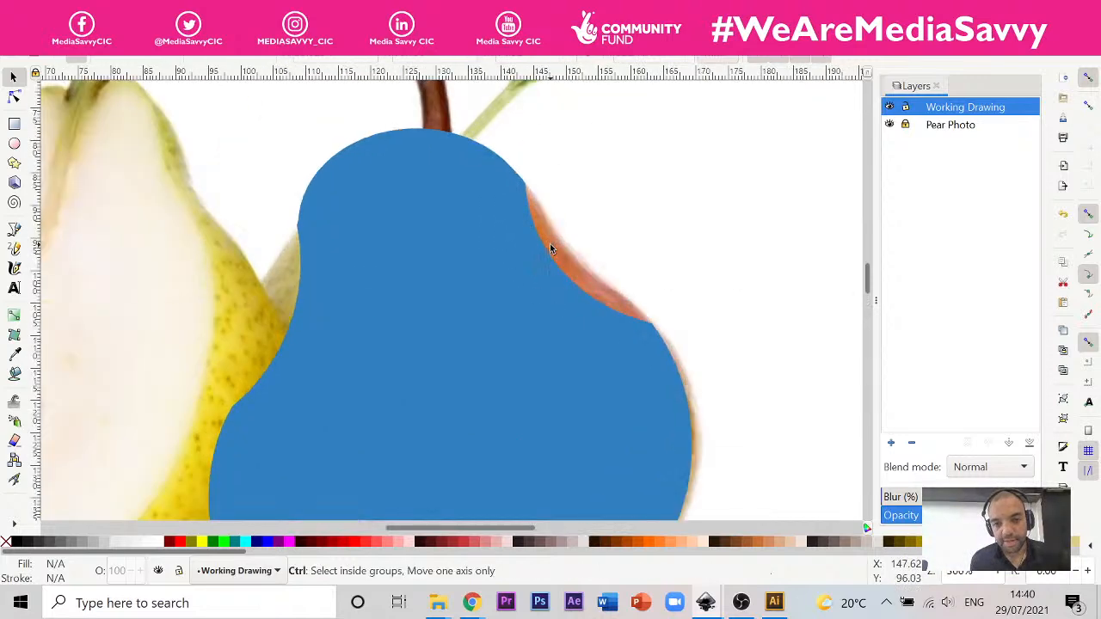
Step: Select the blue pear path for node editing and pull the upper handle of its right shoulder curve out to the photo's edge
ctrl+scroll(549, 244, down, 2)
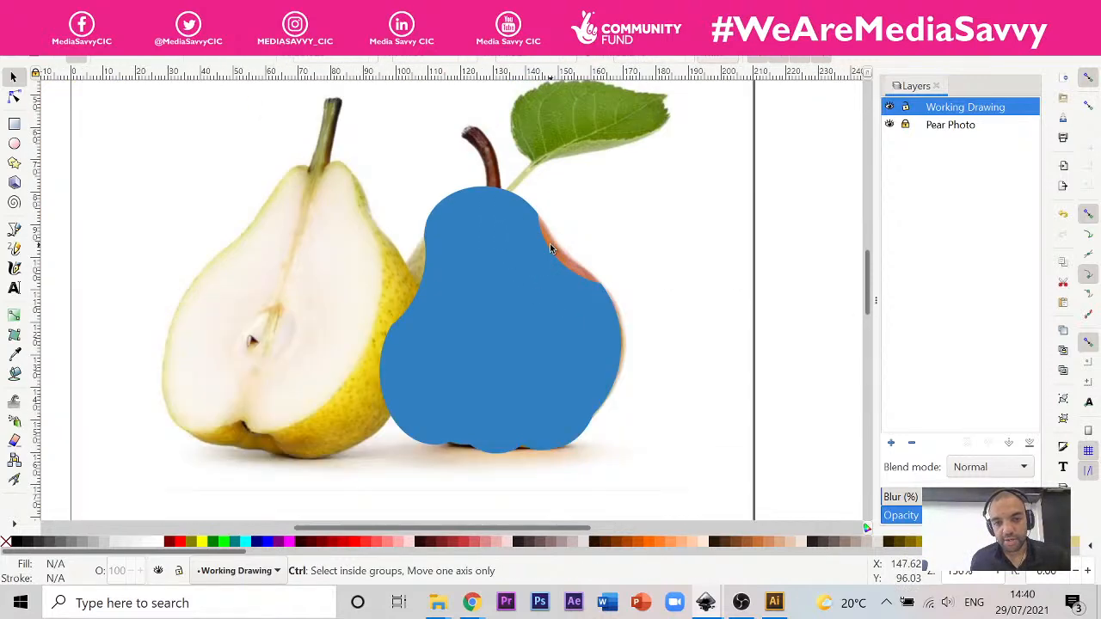
click(14, 97)
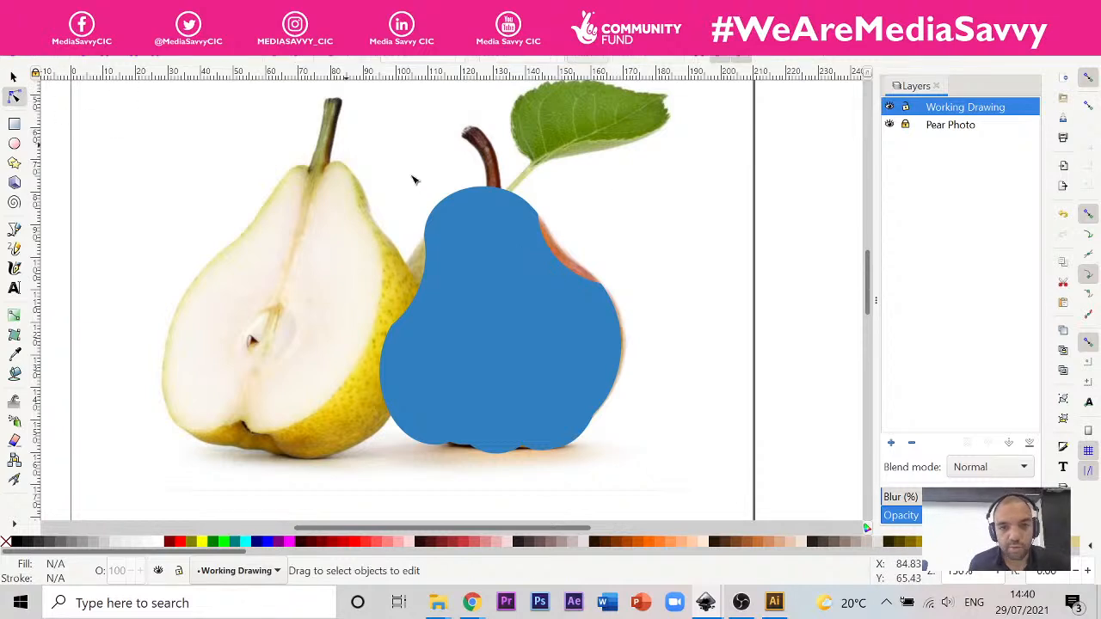
click(551, 251)
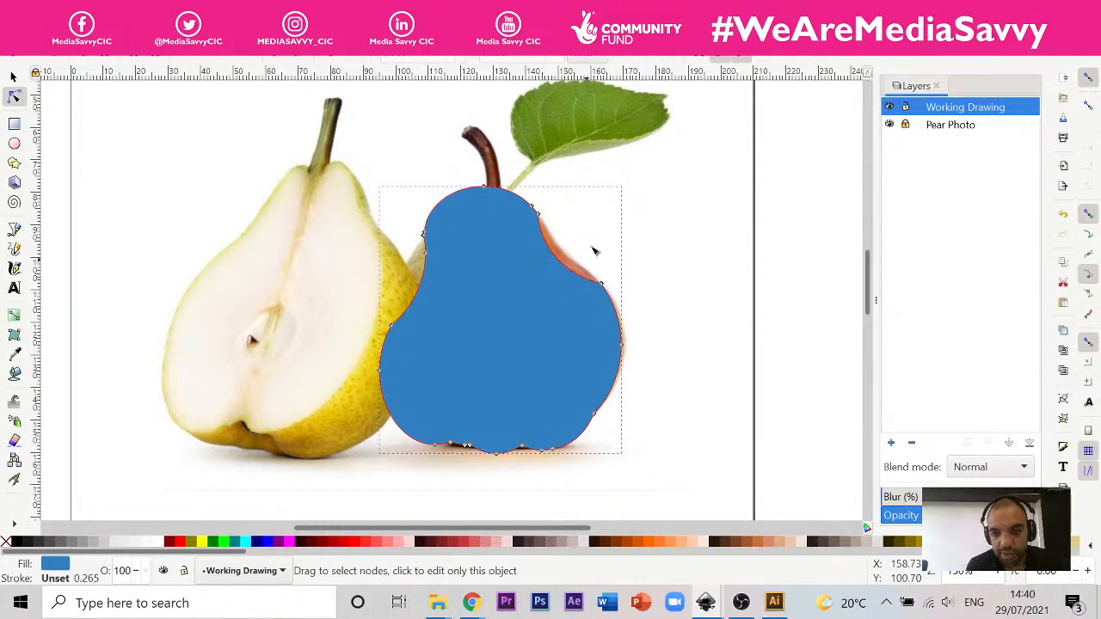
scroll(593, 251, up, 4)
drag(381, 126, 400, 156)
key(ctrl+z)
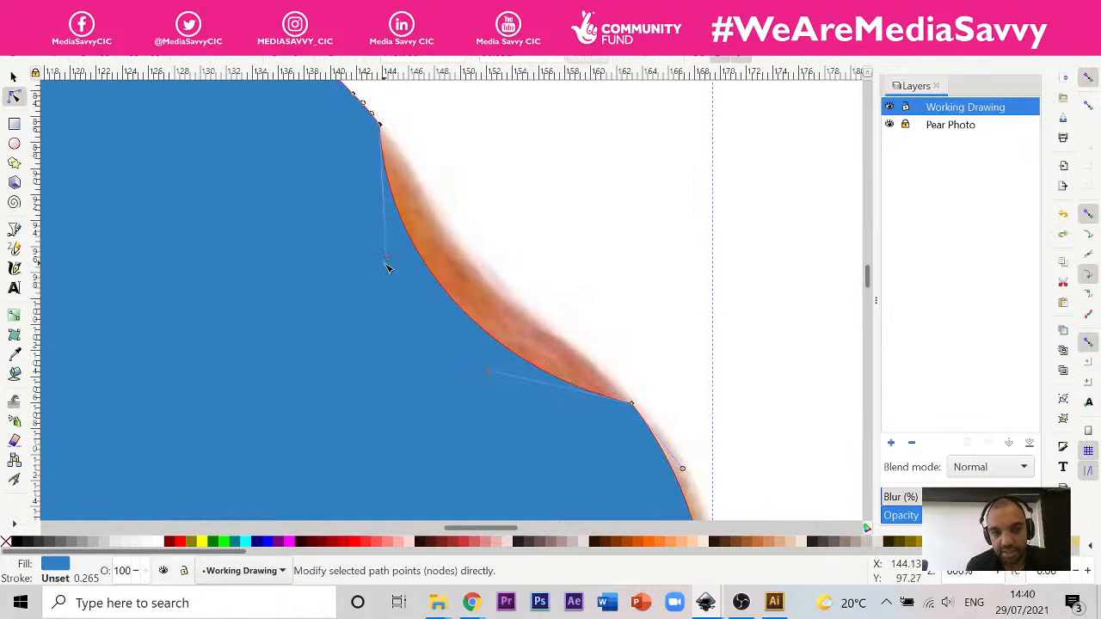
drag(388, 258, 481, 260)
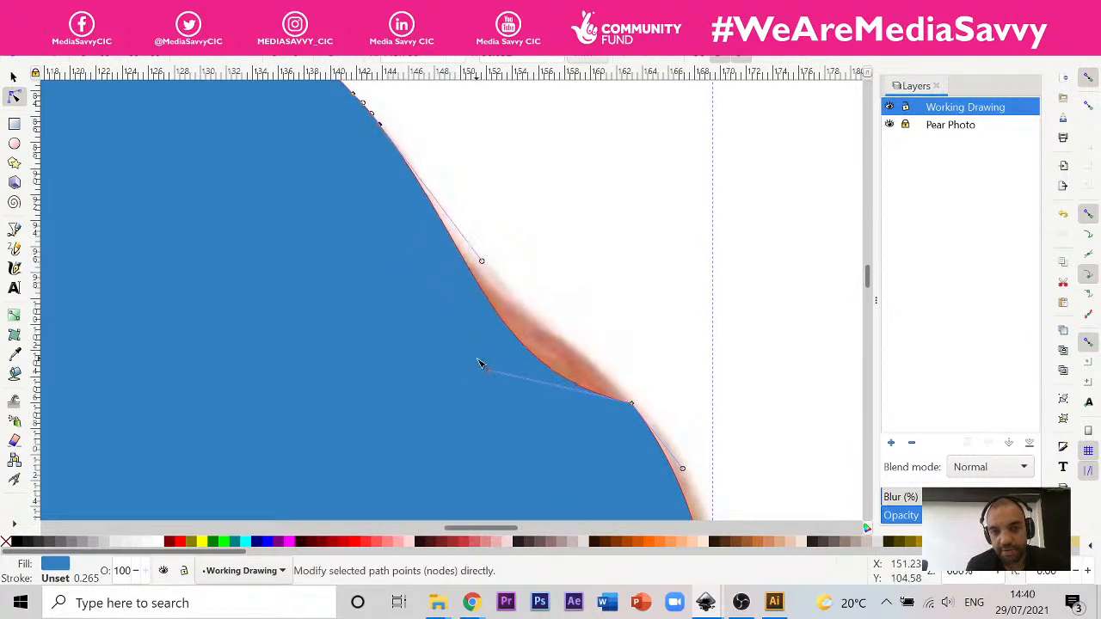
Step: Raise the lower handle of the right shoulder curve until the segment follows the red pear's edge
click(492, 372)
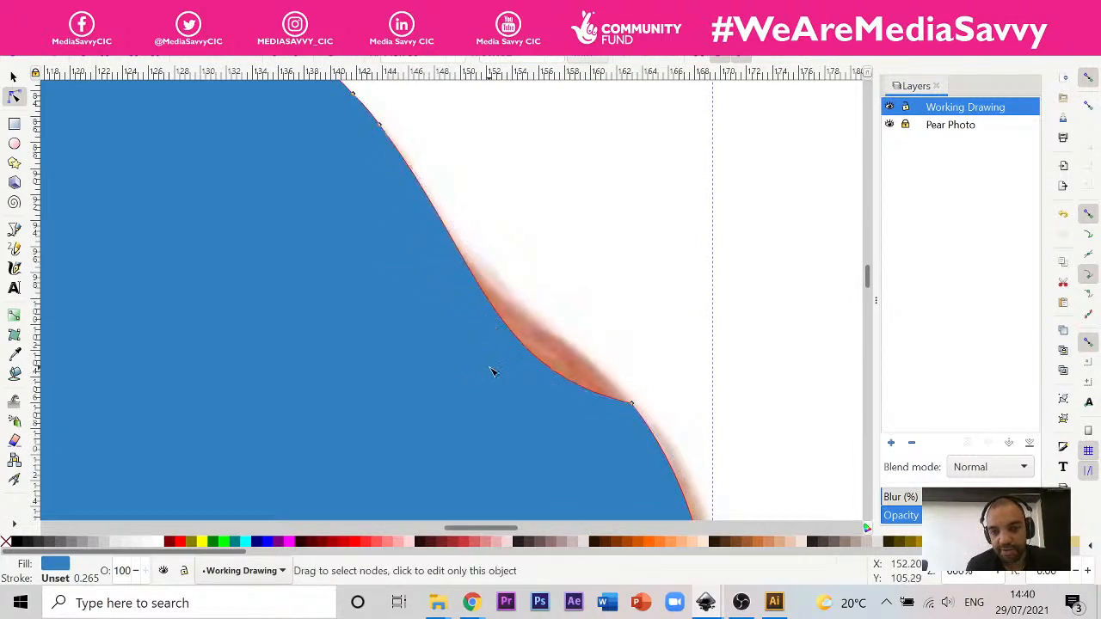
click(633, 403)
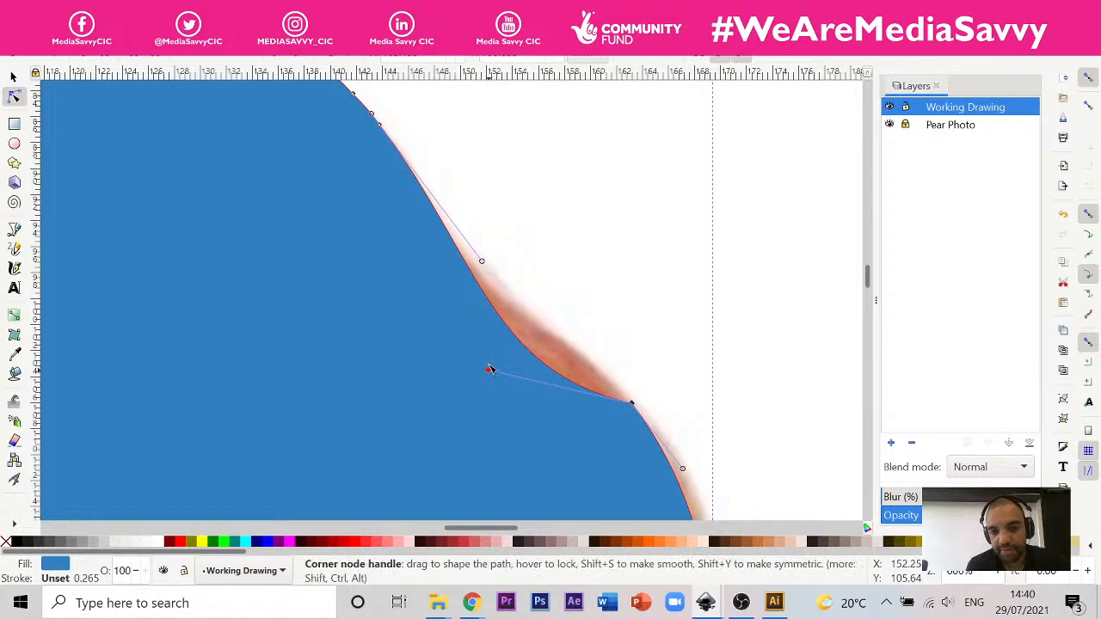
drag(492, 373, 490, 311)
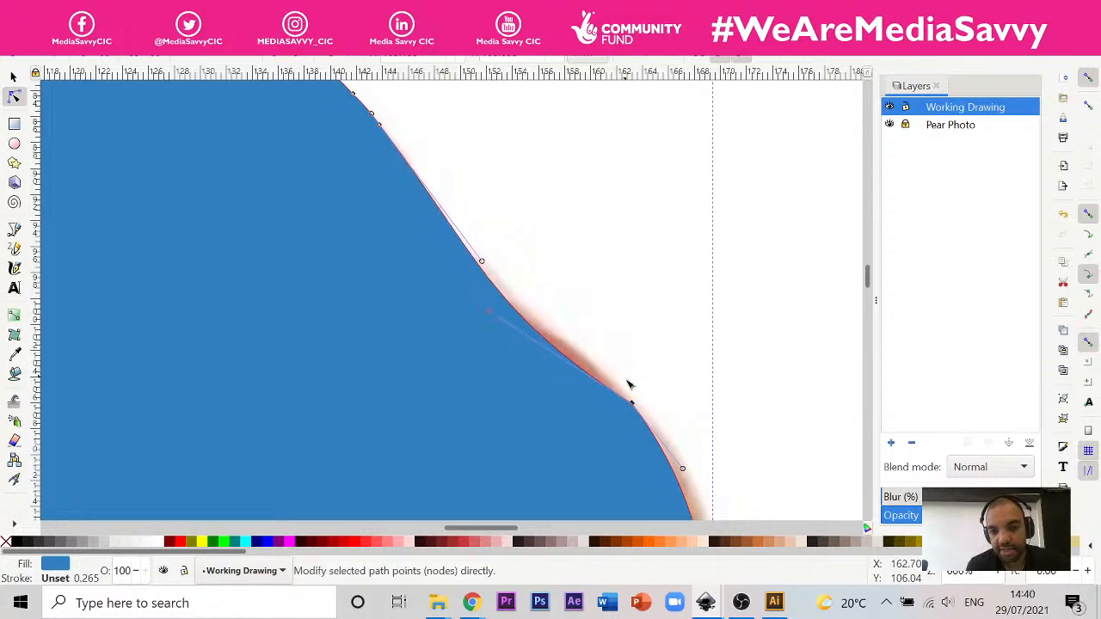
click(490, 309)
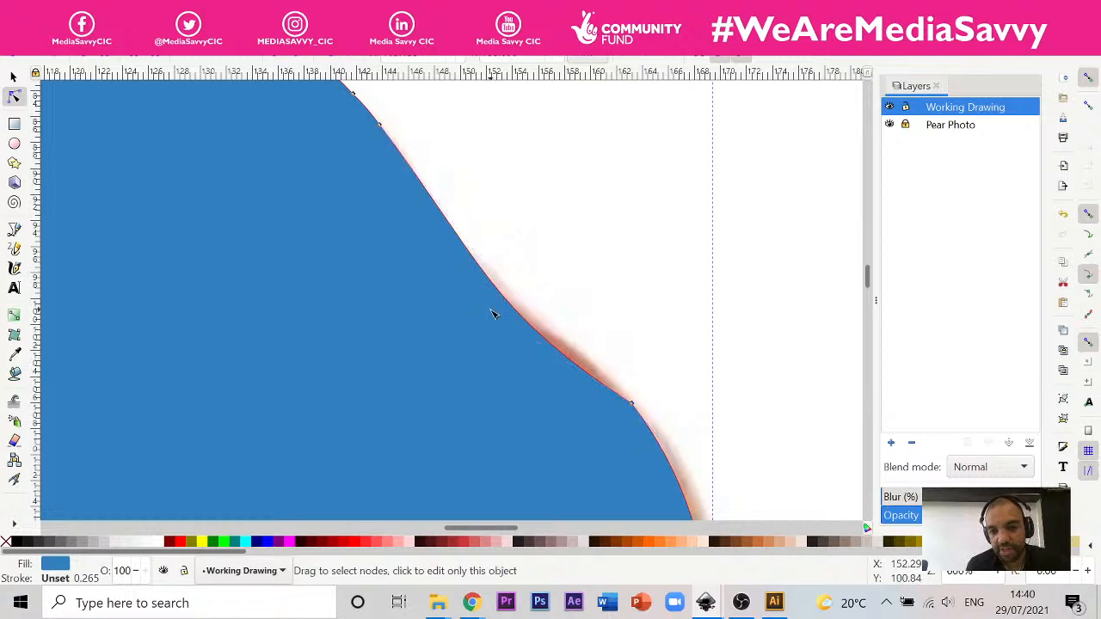
click(634, 405)
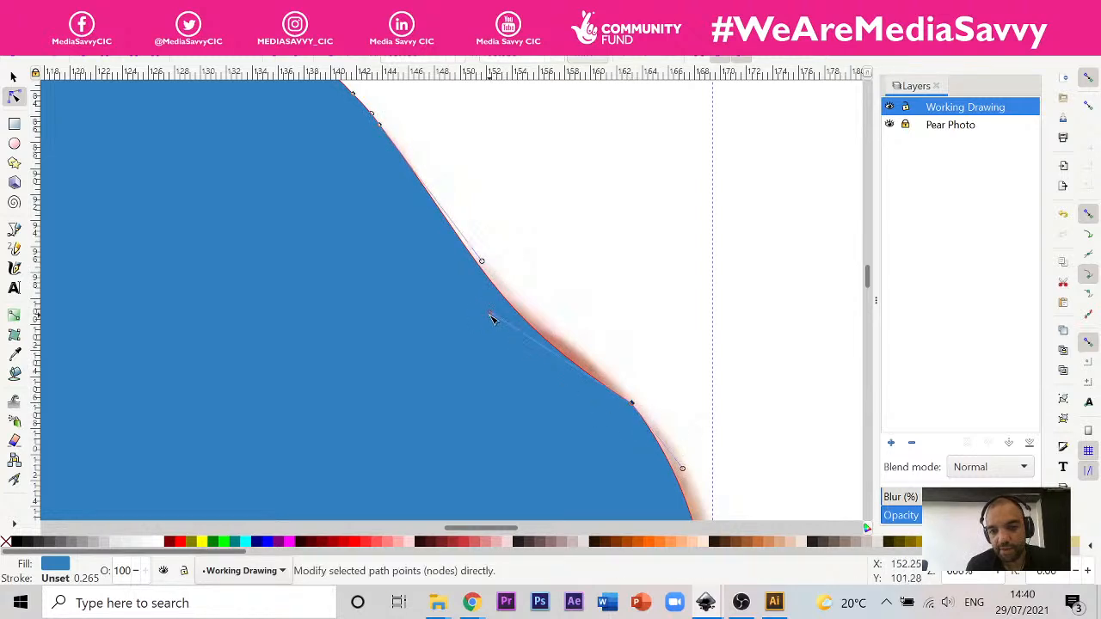
drag(492, 313, 503, 276)
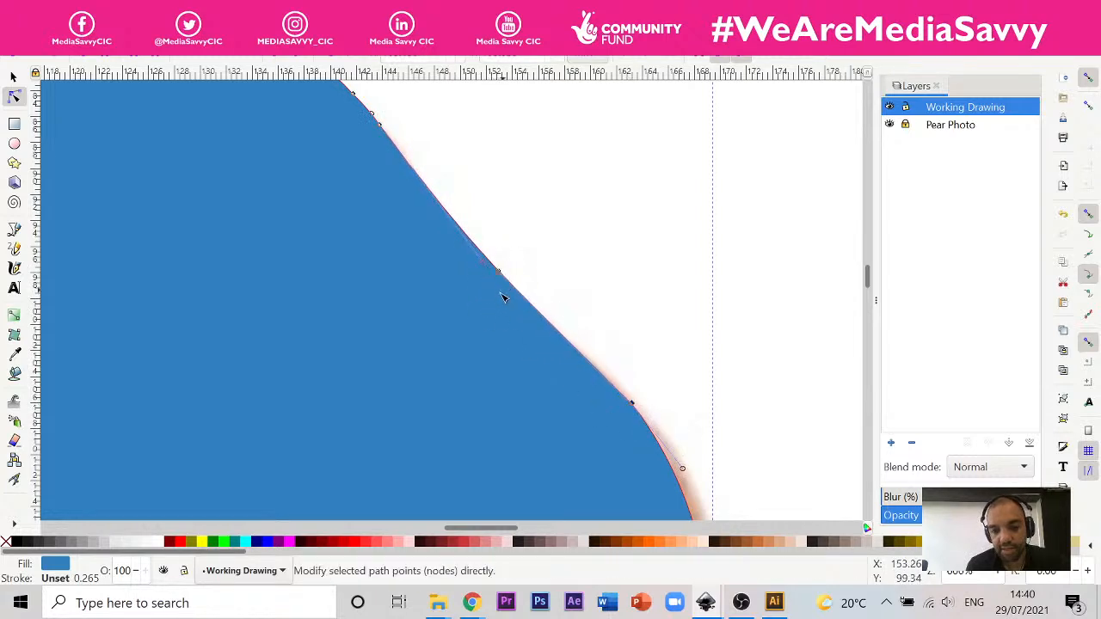
scroll(422, 234, down, 3)
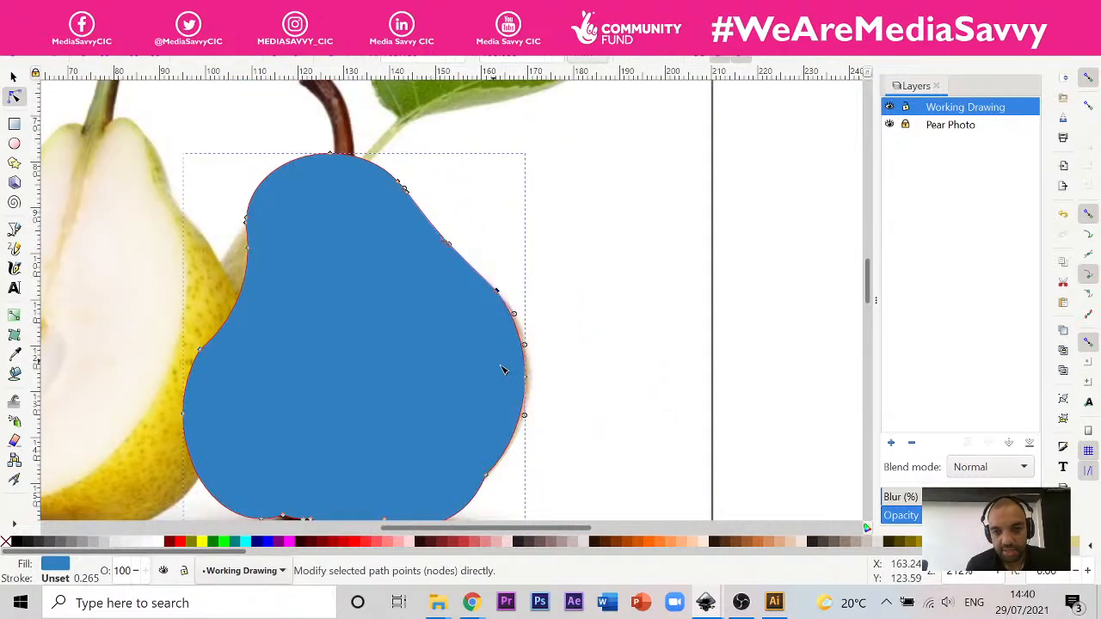
Step: Delete the lower-right corner node and the notch node on the bottom edge, and lengthen the corner's lower curve handle to round the outline
scroll(516, 357, up, 1)
scroll(533, 379, down, 3)
scroll(524, 404, up, 6)
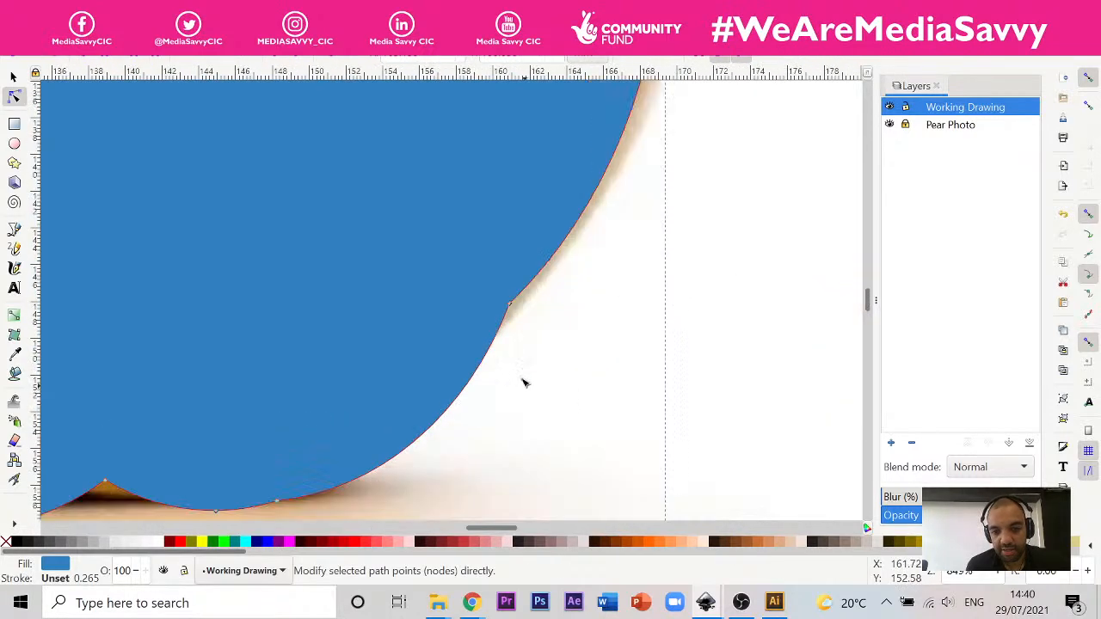
click(509, 306)
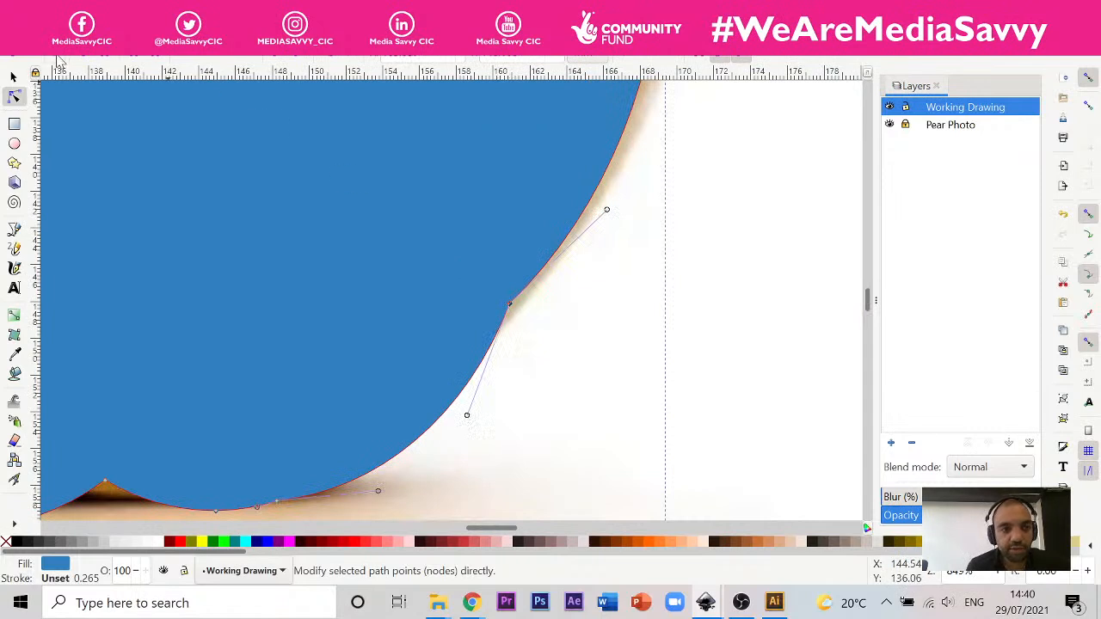
key(Delete)
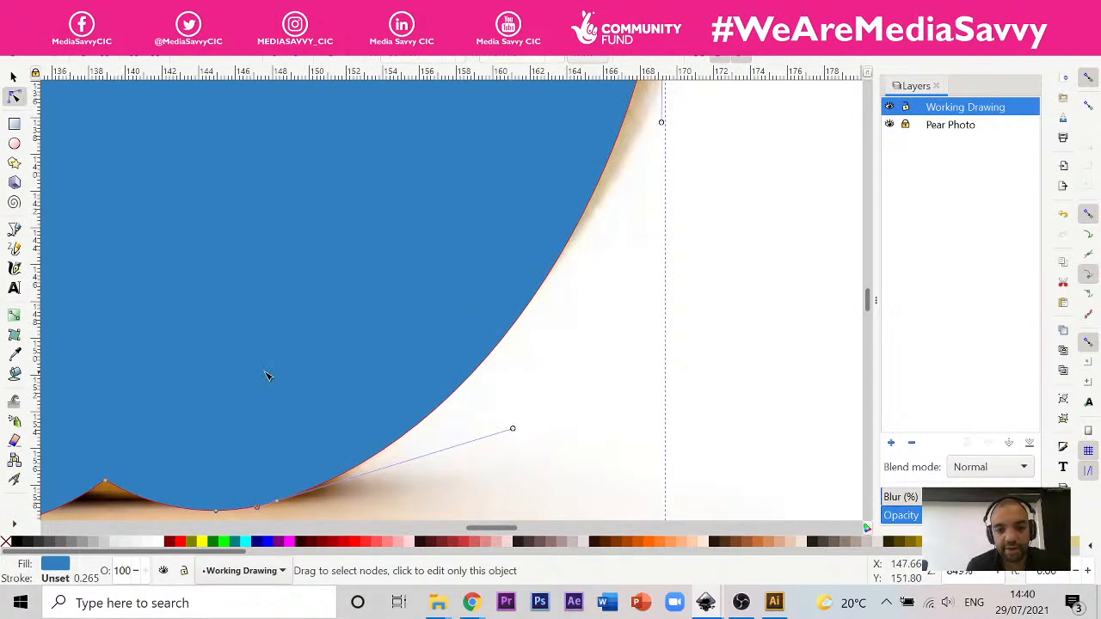
scroll(283, 371, down, 3)
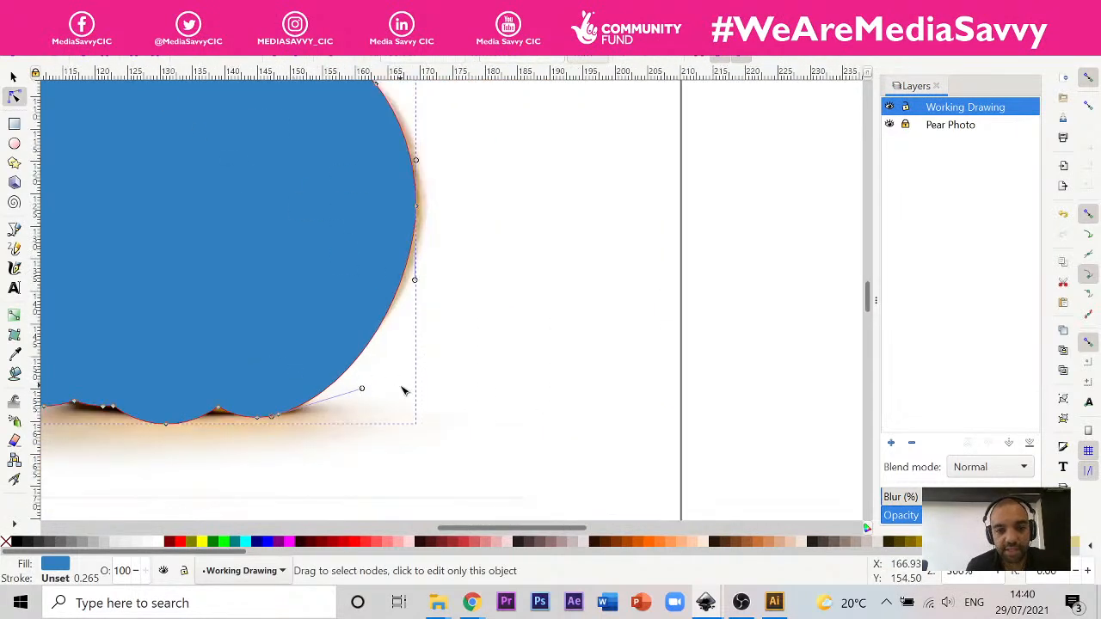
drag(375, 391, 381, 386)
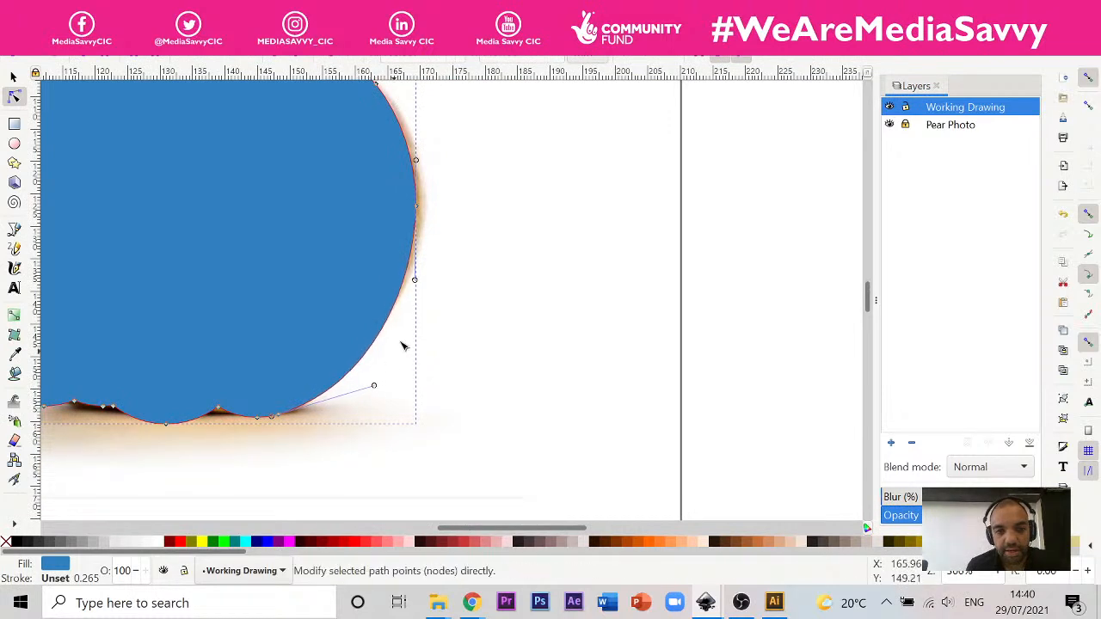
scroll(481, 310, down, 1)
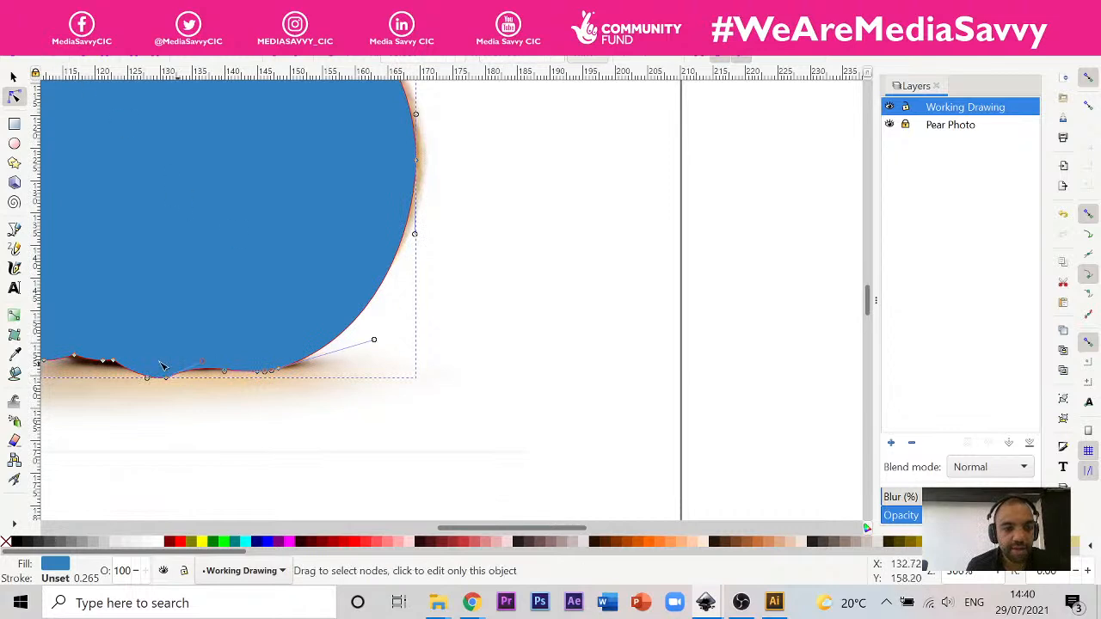
scroll(544, 382, down, 3)
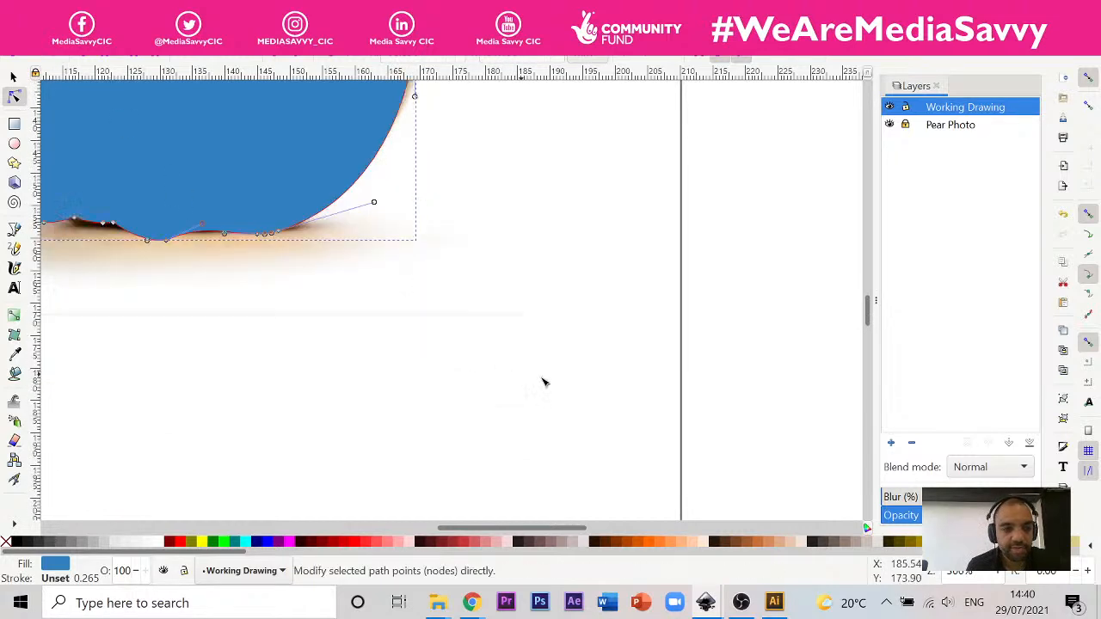
Step: Delete the two waist nodes on the pear's left side and pull the remaining curve's upper handle outward to fill the hollow
scroll(414, 370, up, 2)
drag(477, 526, 404, 527)
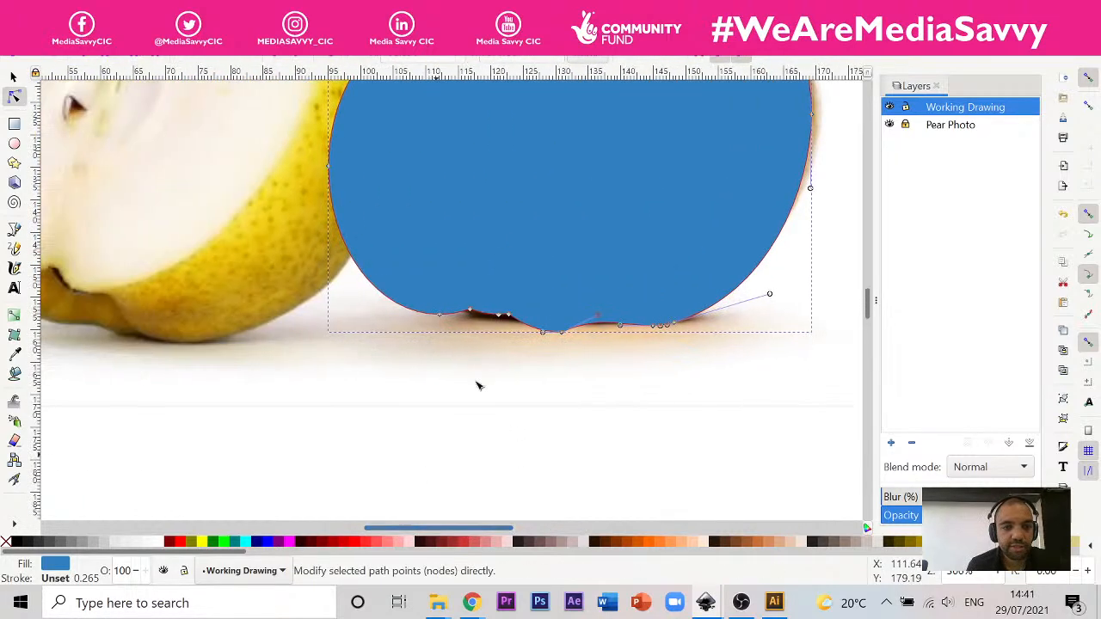
scroll(488, 207, up, 5)
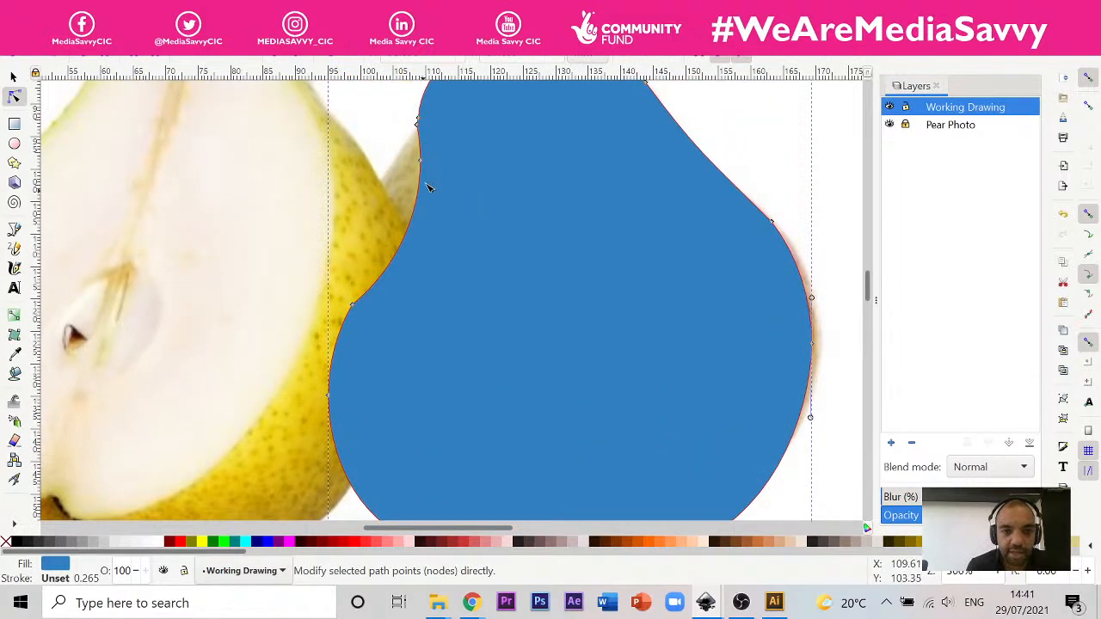
click(421, 161)
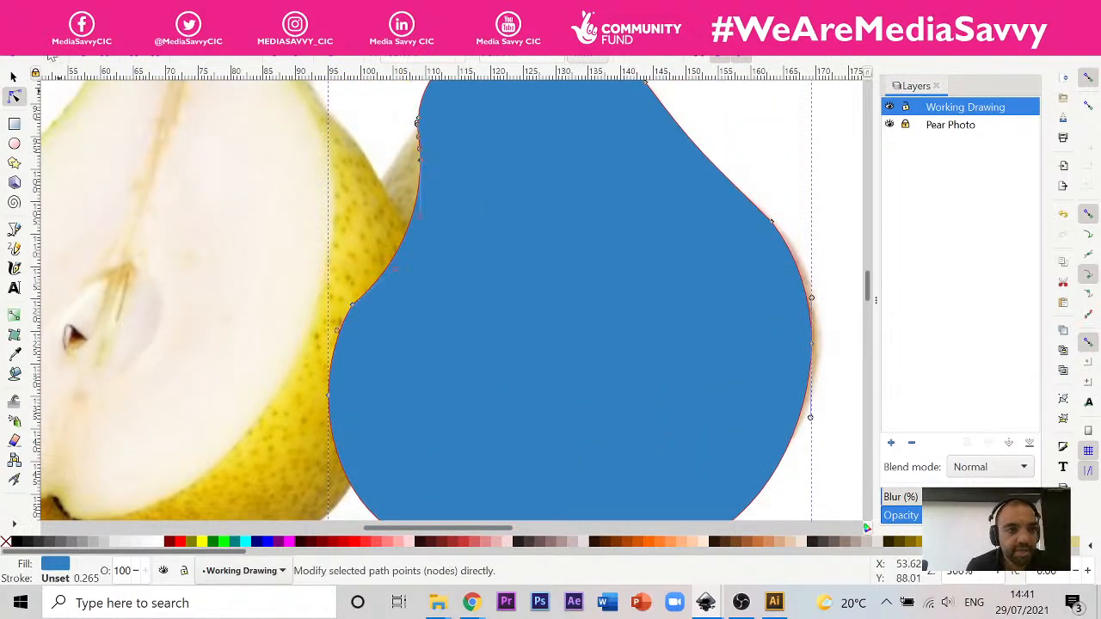
key(Delete)
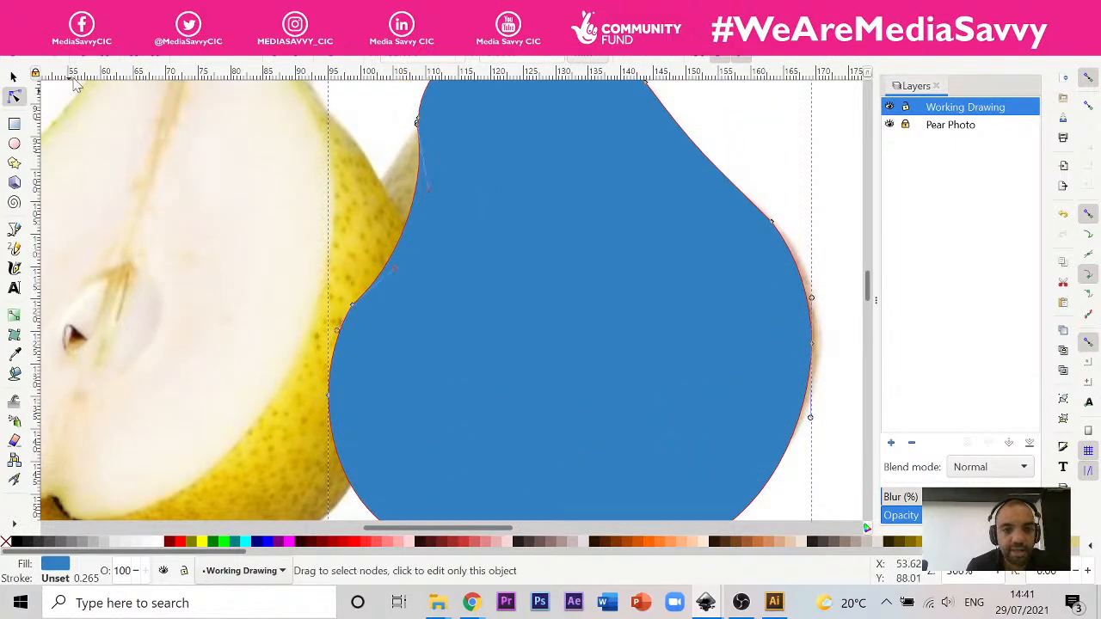
click(354, 308)
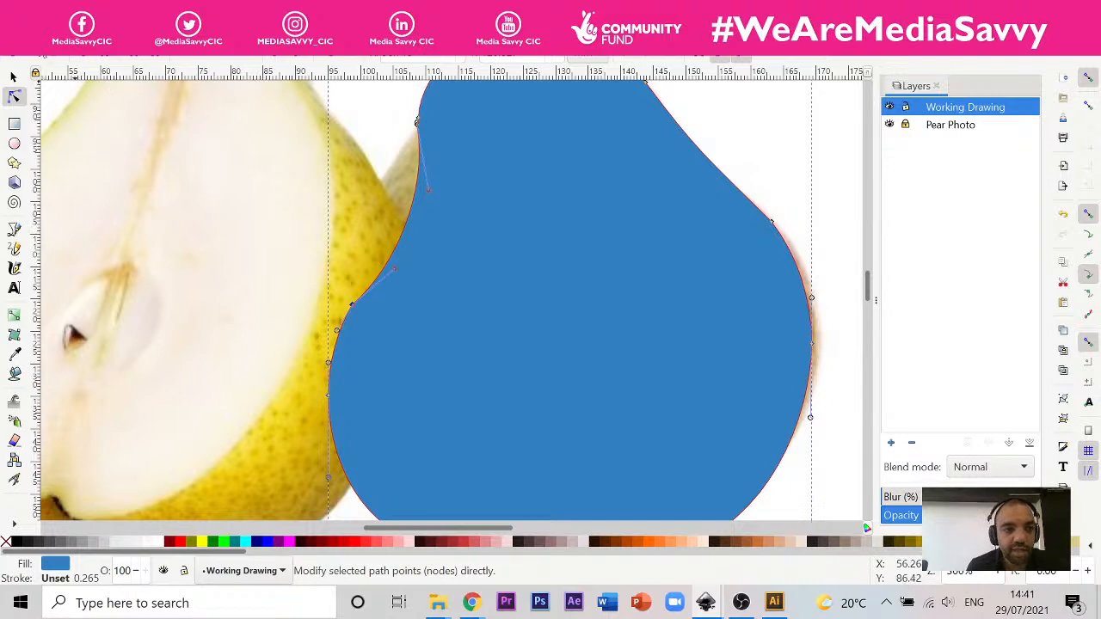
key(Delete)
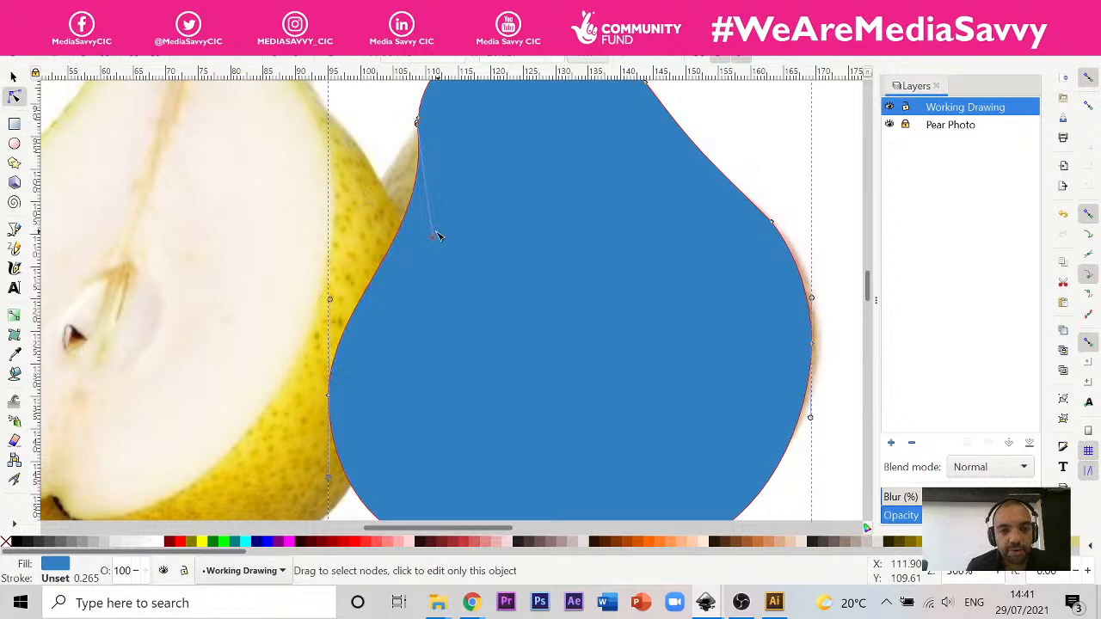
drag(434, 236, 341, 239)
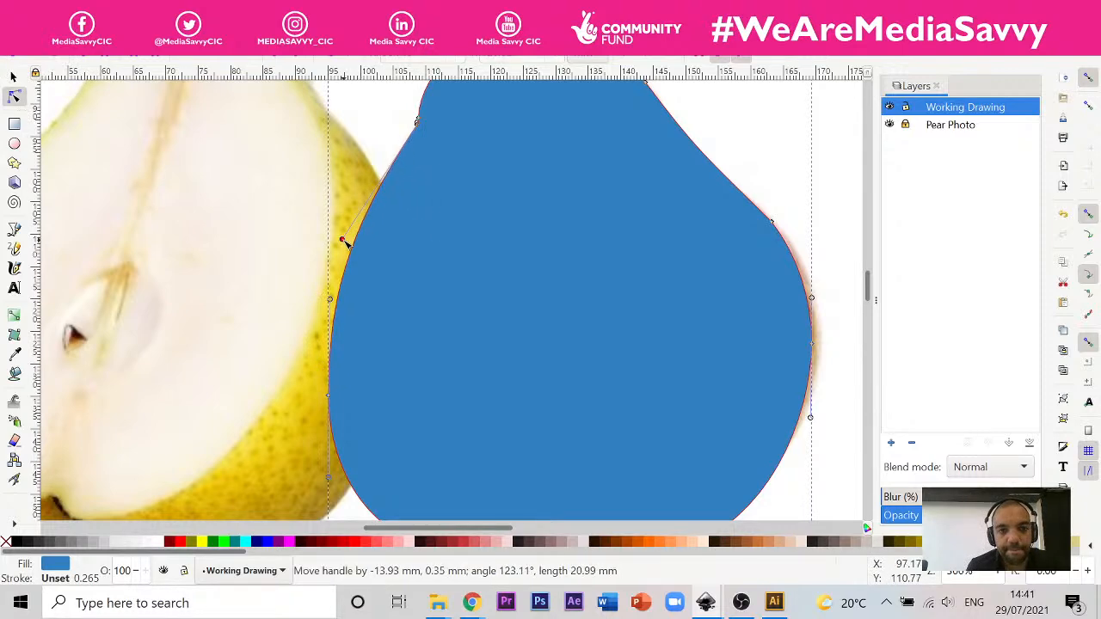
Step: Delete the lower of the two close-set nodes at the corner on the pear's upper-left neck
scroll(514, 252, up, 5)
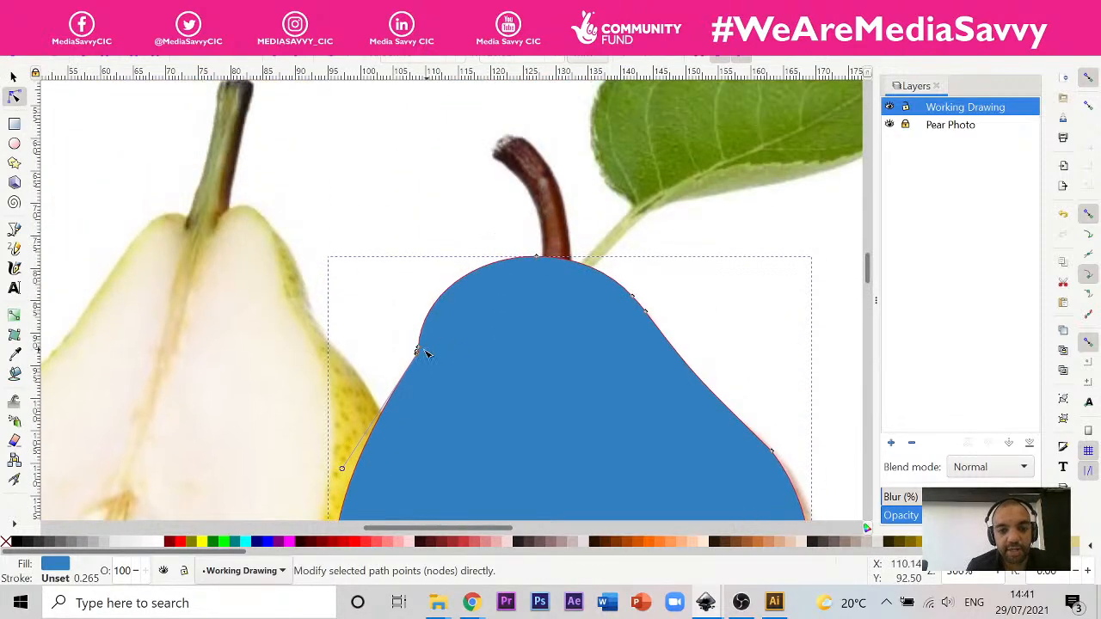
scroll(421, 368, up, 4)
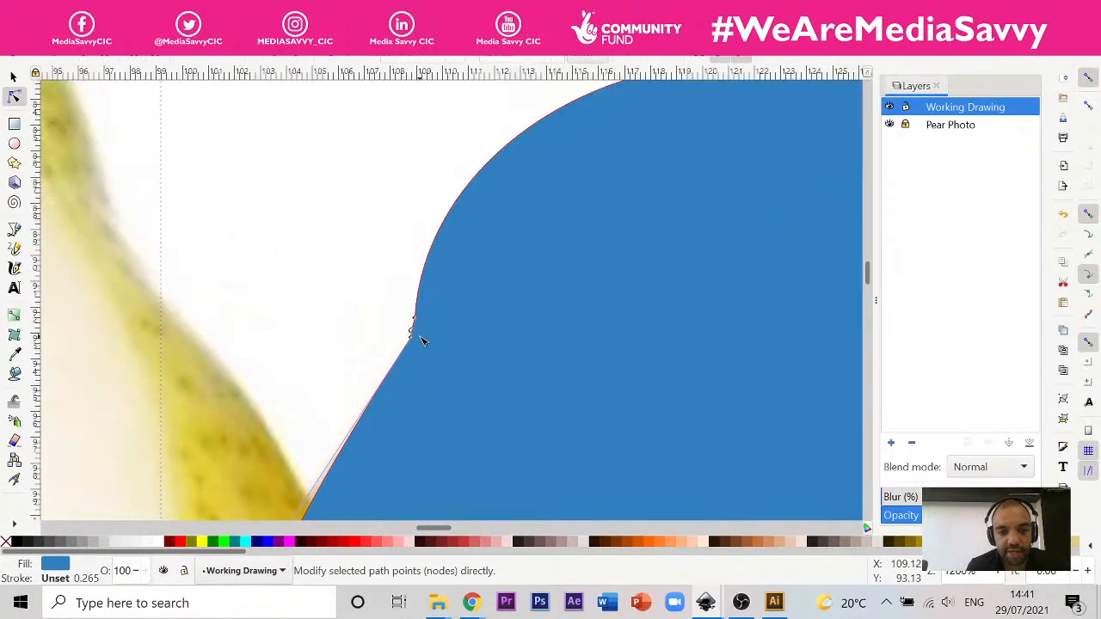
scroll(422, 362, up, 3)
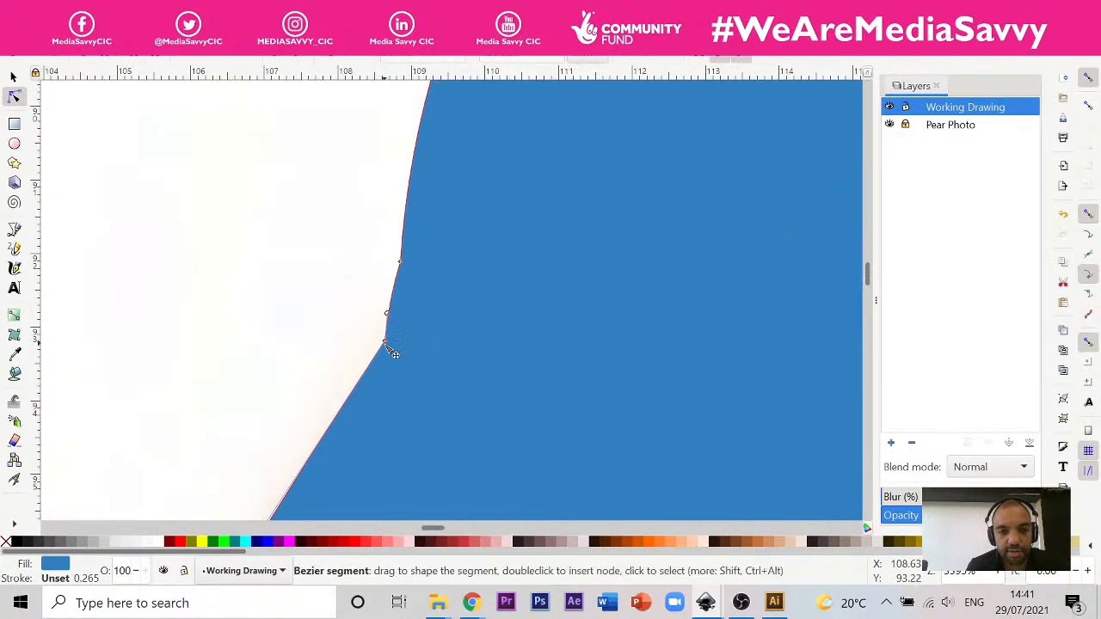
click(385, 341)
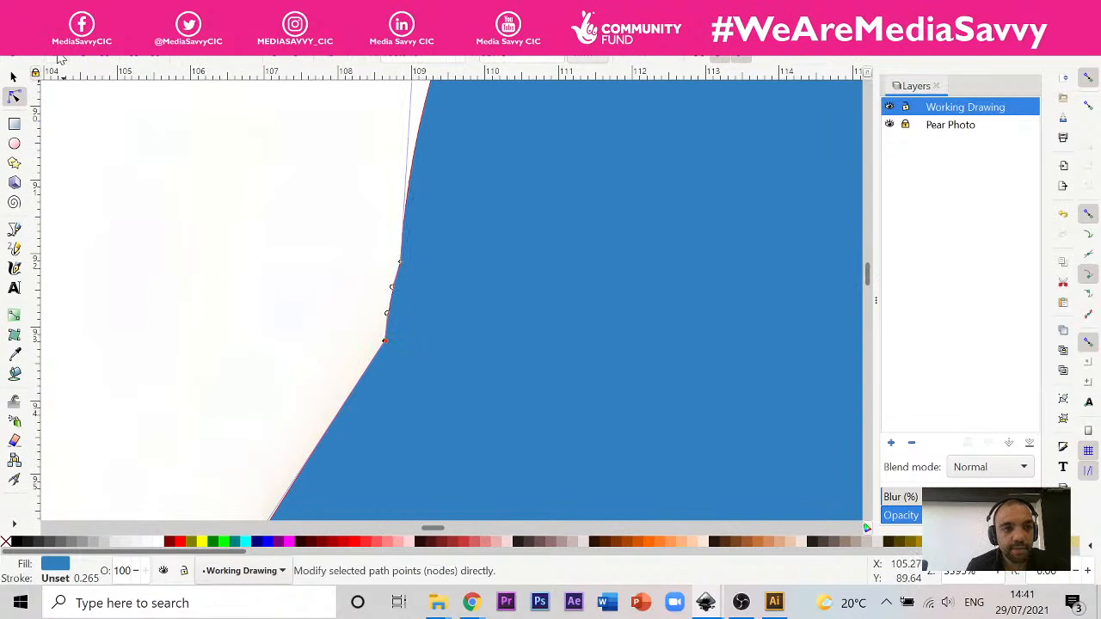
key(Delete)
Step: Fine-tune the position of the remaining upper-left neck node and make it smooth
drag(405, 267, 400, 312)
key(ctrl+z)
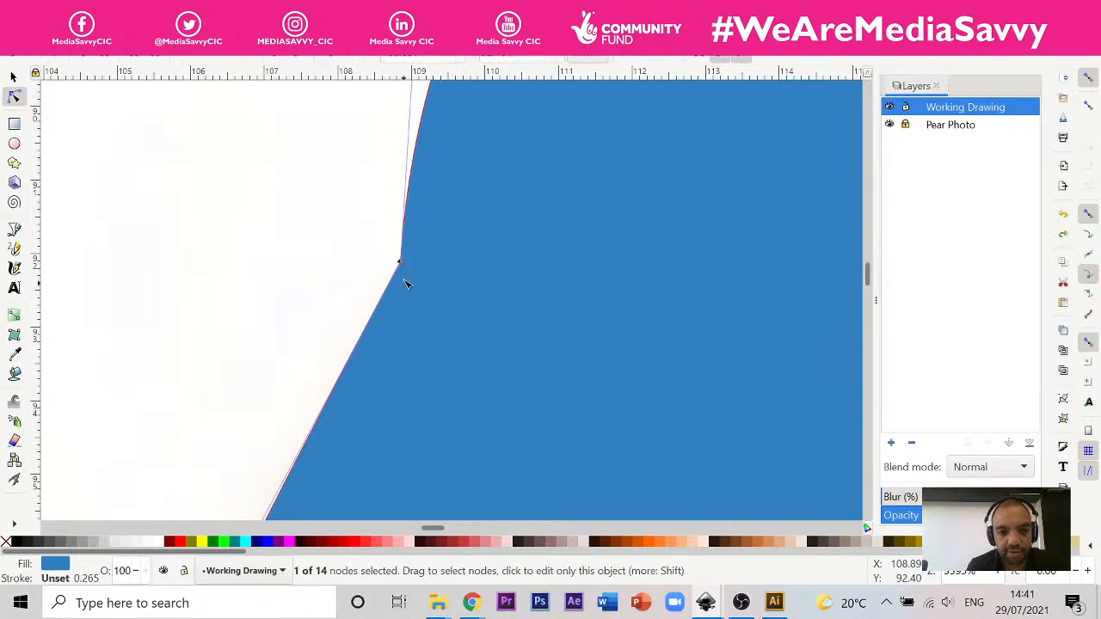
drag(404, 268, 400, 266)
key(ctrl+z)
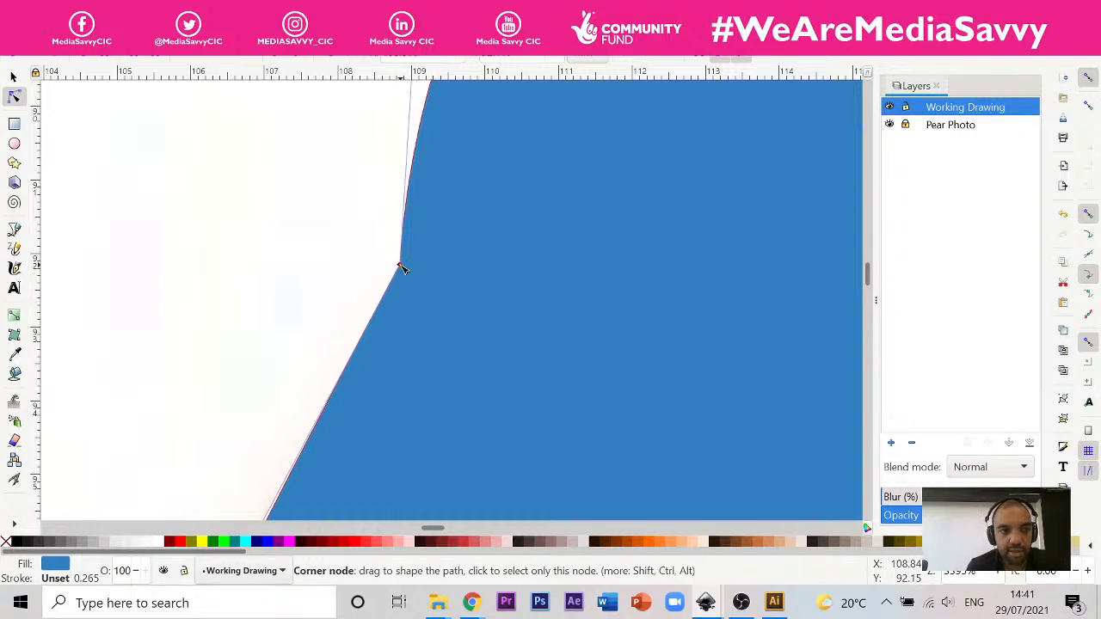
click(203, 58)
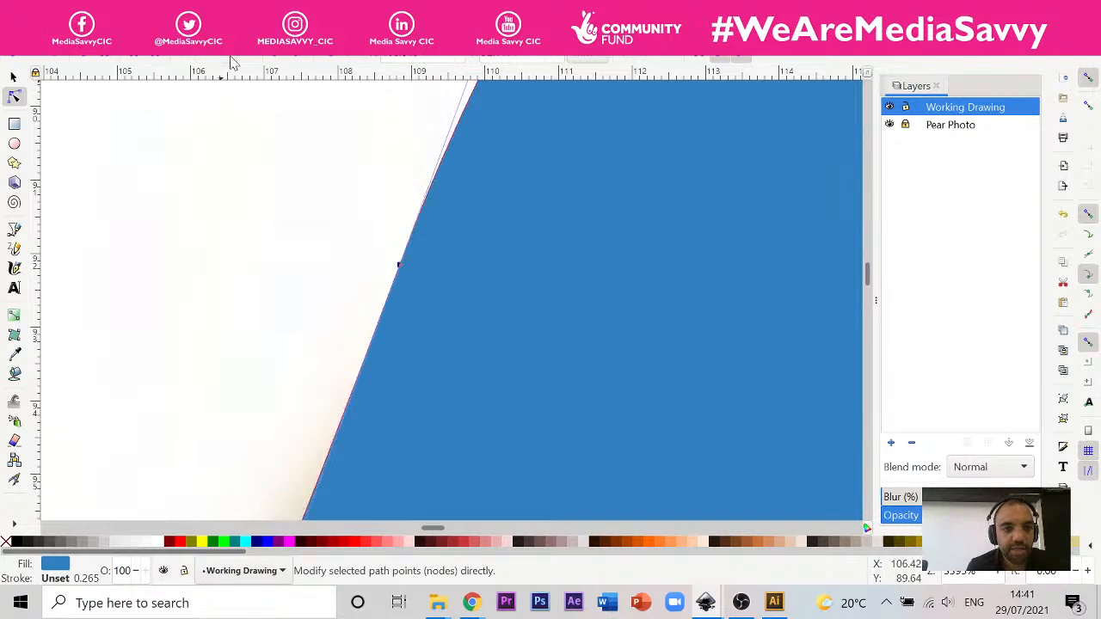
scroll(440, 311, down, 4)
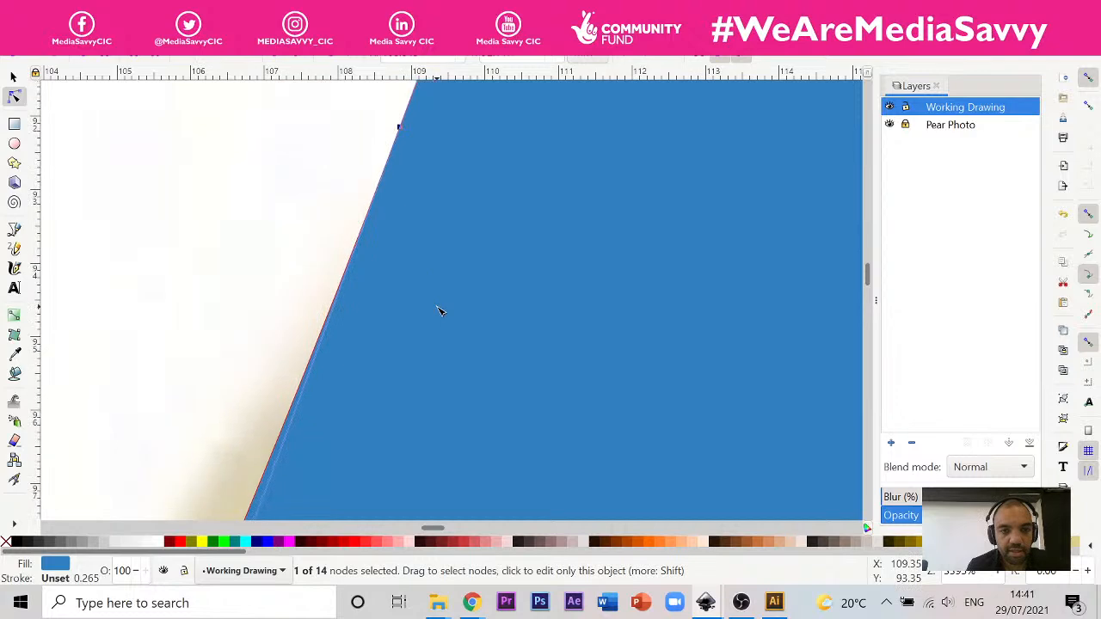
scroll(440, 311, down, 4)
scroll(440, 311, up, 2)
ctrl+scroll(439, 310, down, 3)
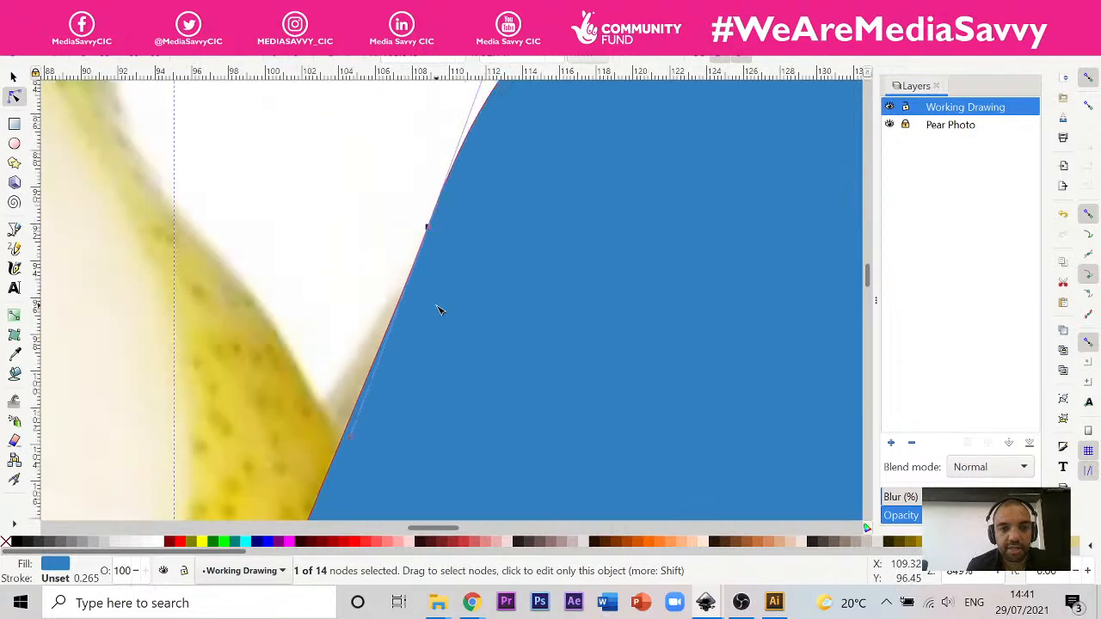
Step: Move the blue pear silhouette off the photo into the empty area just beyond the page's right edge
scroll(440, 310, down, 6)
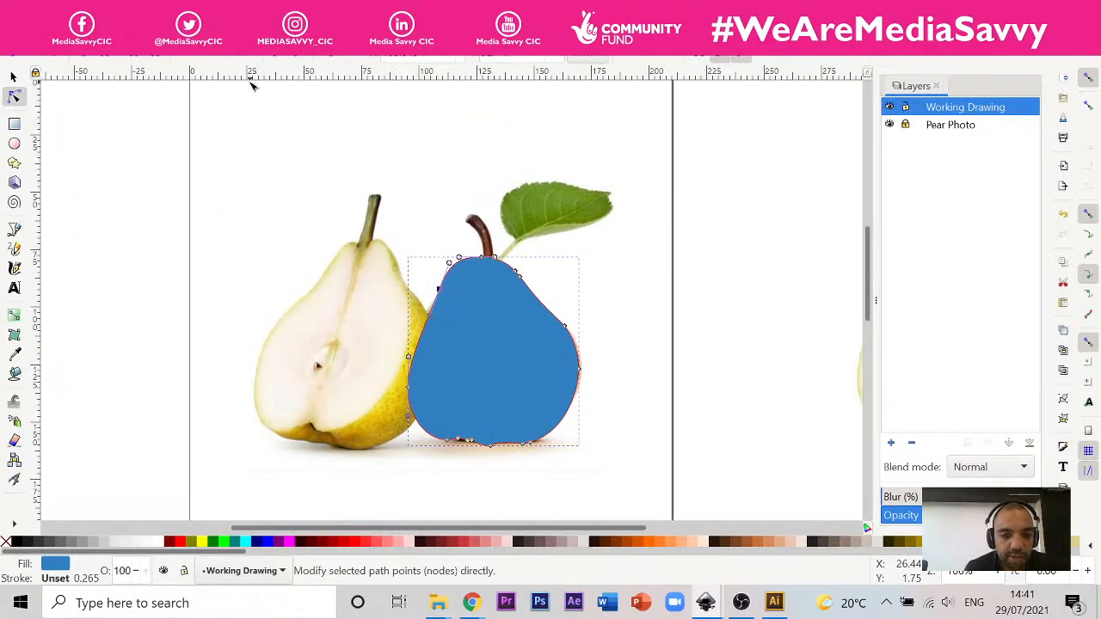
click(13, 76)
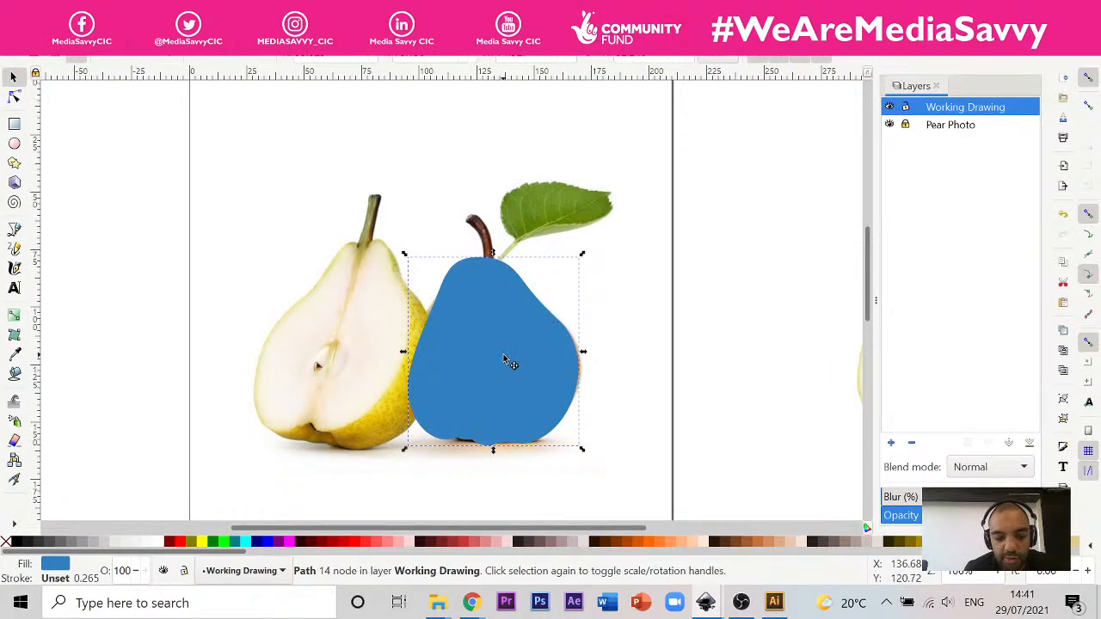
drag(504, 356, 814, 373)
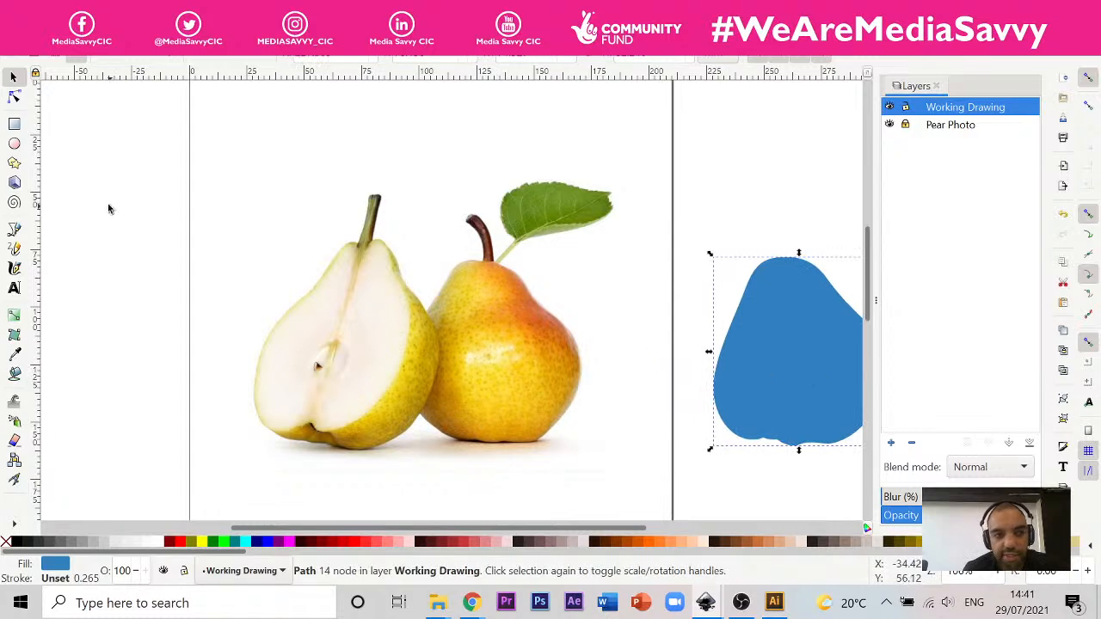
Step: Start a Bezier path at the whole pear's upper-right shoulder and curve it over the crown to the upper-left neck
click(16, 231)
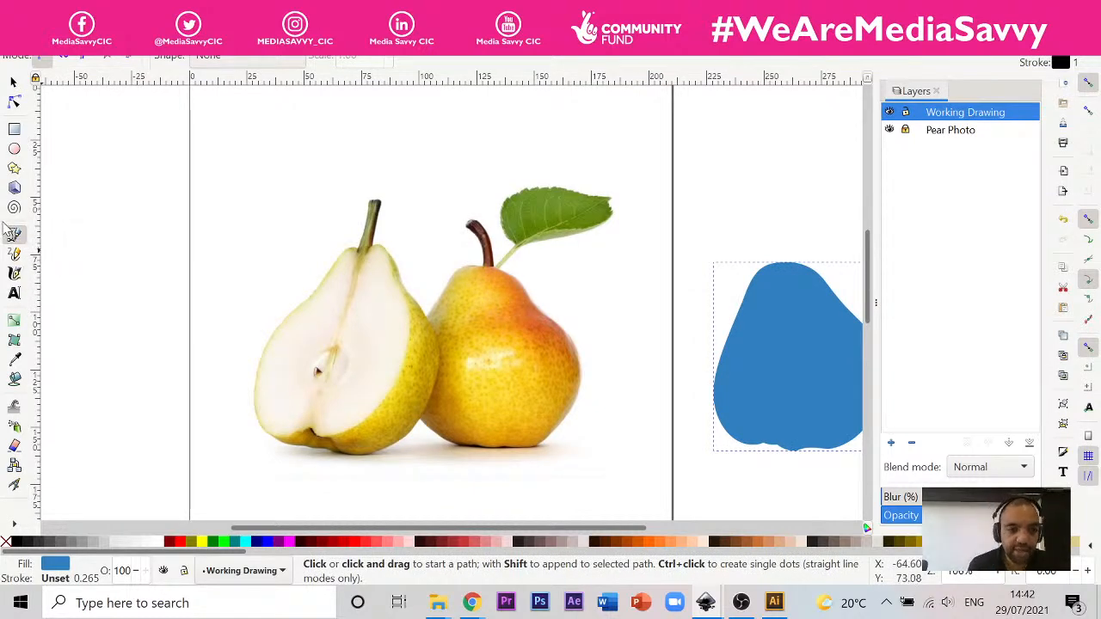
scroll(513, 272, up, 4)
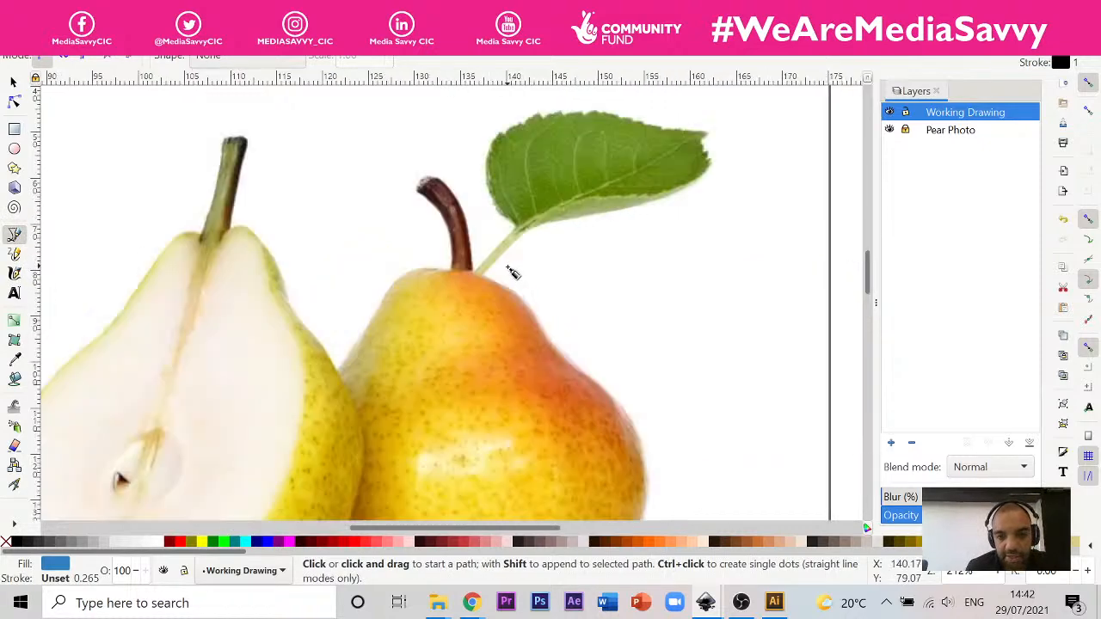
scroll(511, 272, up, 3)
scroll(505, 274, down, 7)
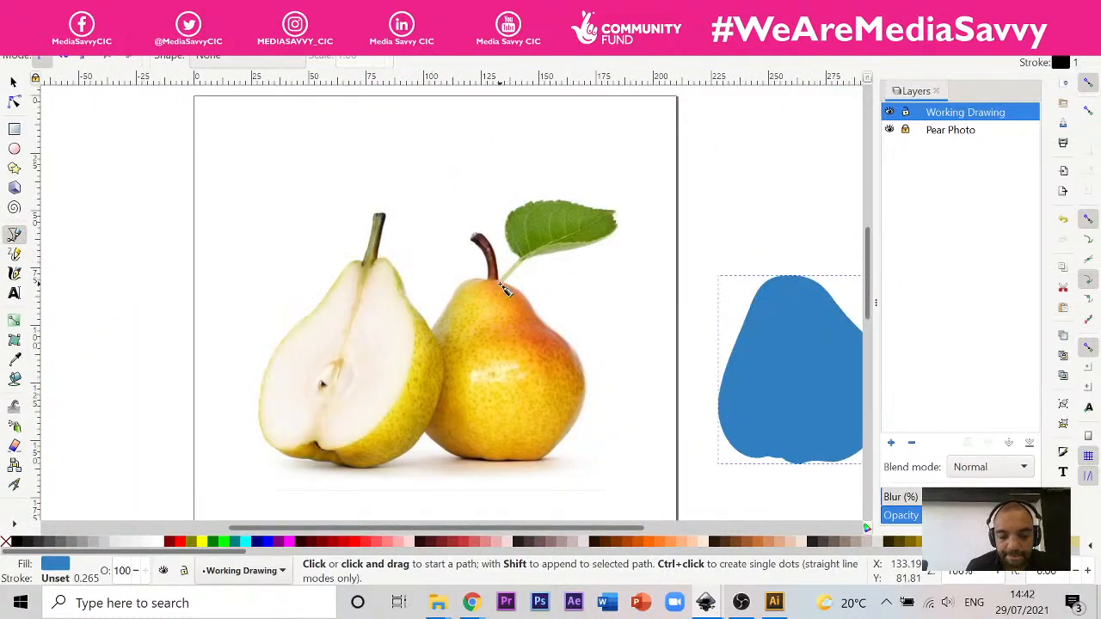
scroll(505, 290, up, 4)
click(562, 300)
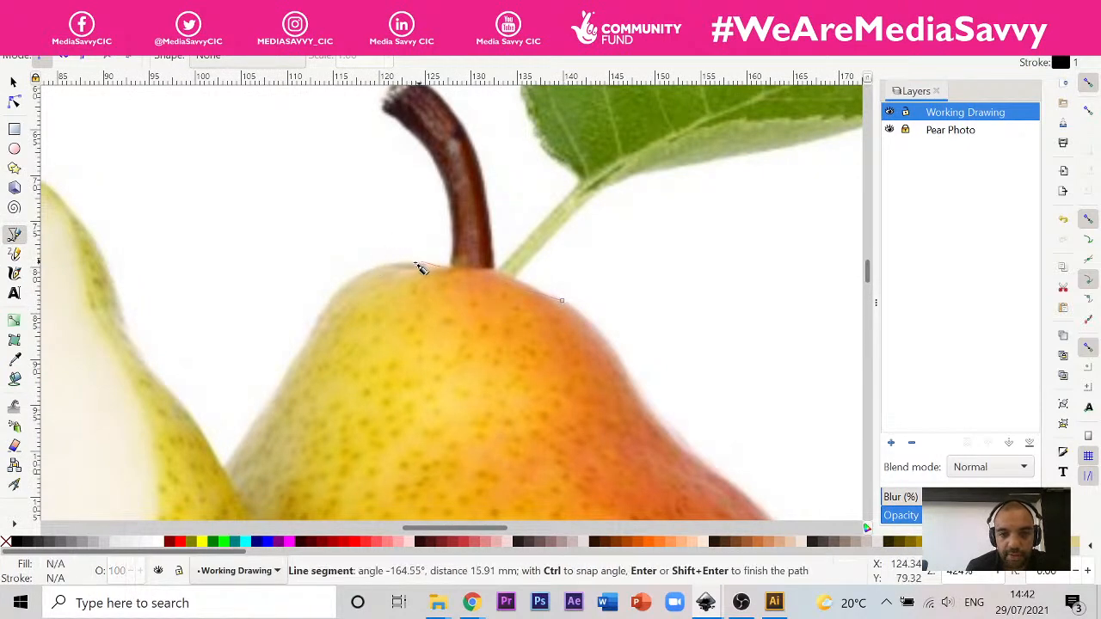
drag(420, 267, 344, 267)
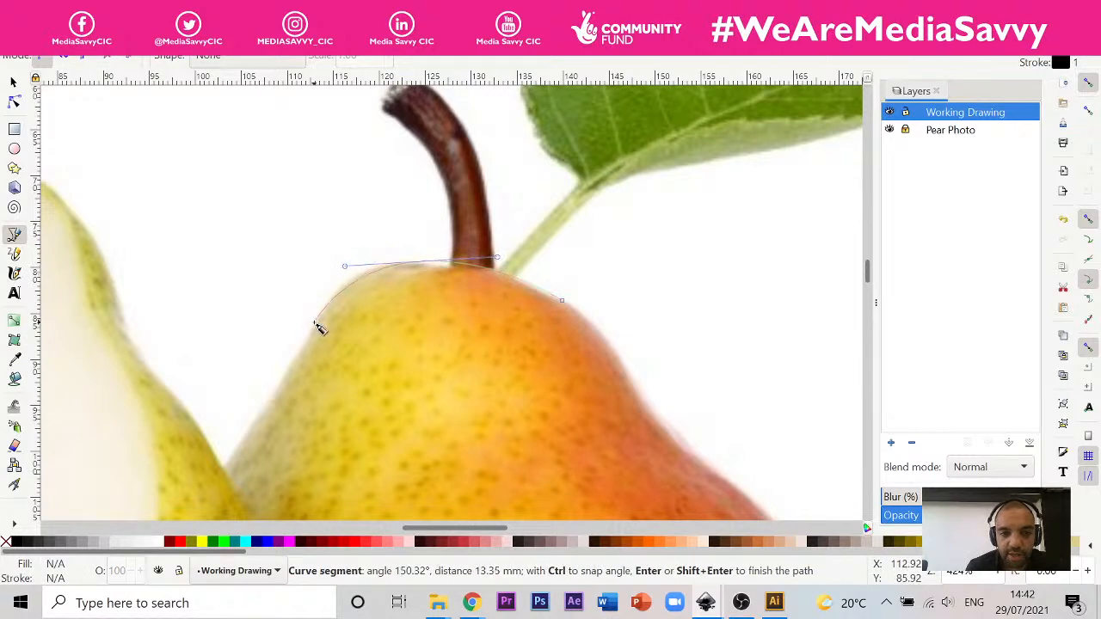
click(316, 326)
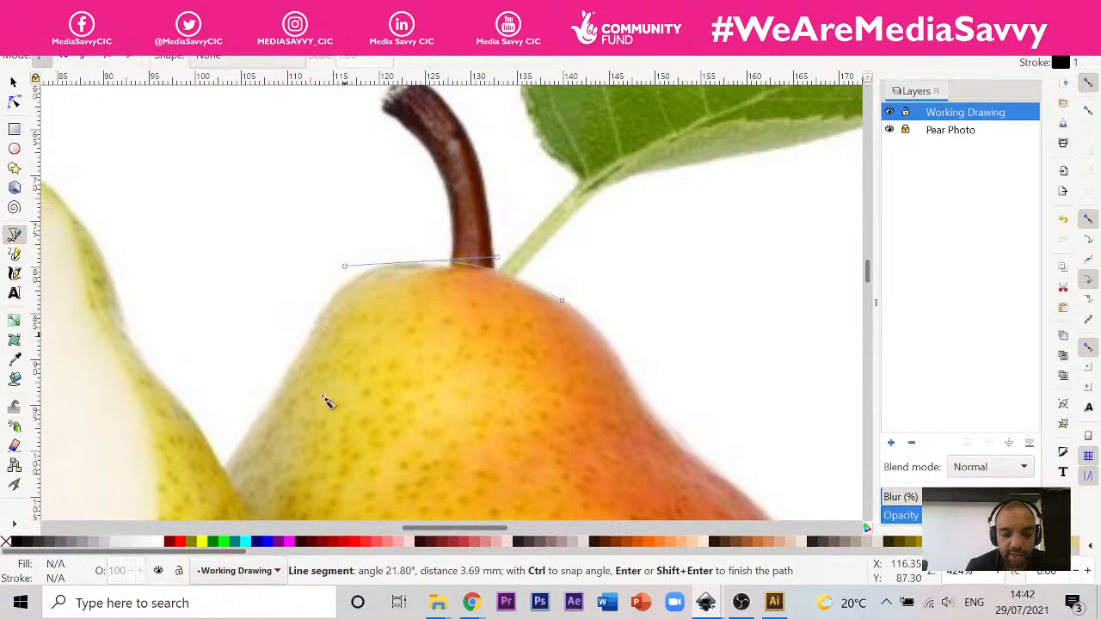
Step: Continue the path down the pear's left side, bulging behind the halved pear, and round to the lower-left base
key(space)
drag(394, 261, 385, 247)
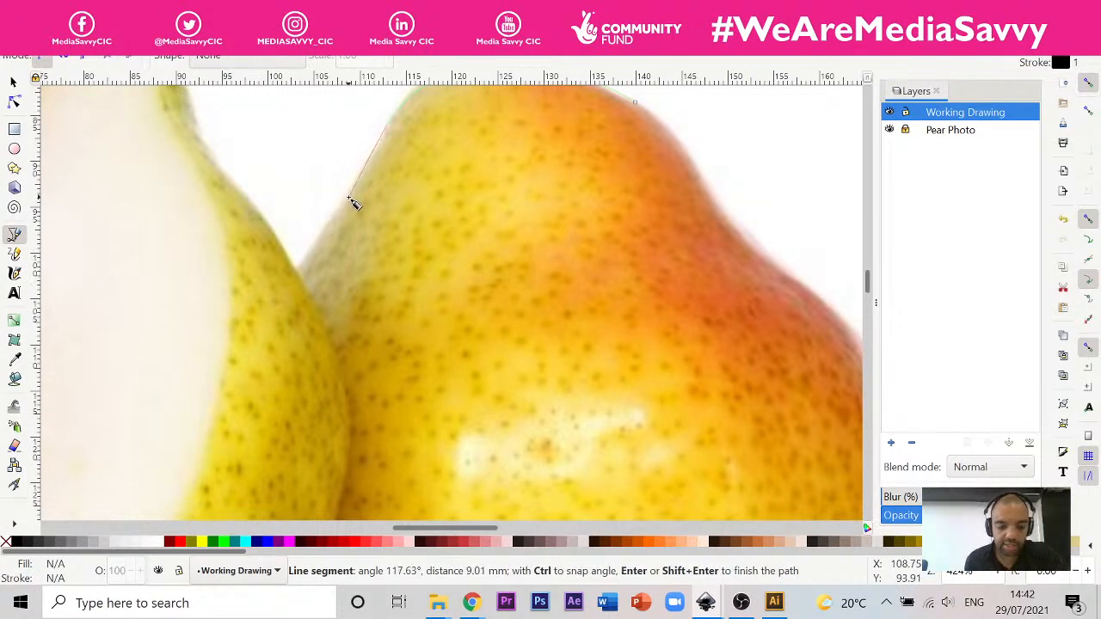
scroll(320, 217, down, 4)
scroll(320, 217, up, 2)
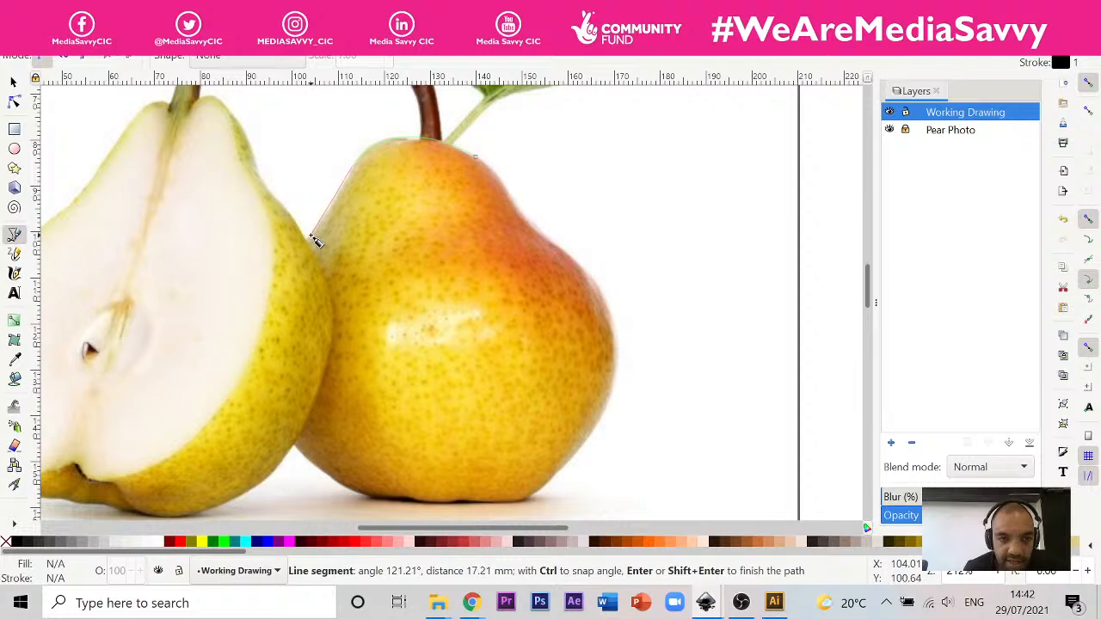
drag(306, 239, 301, 242)
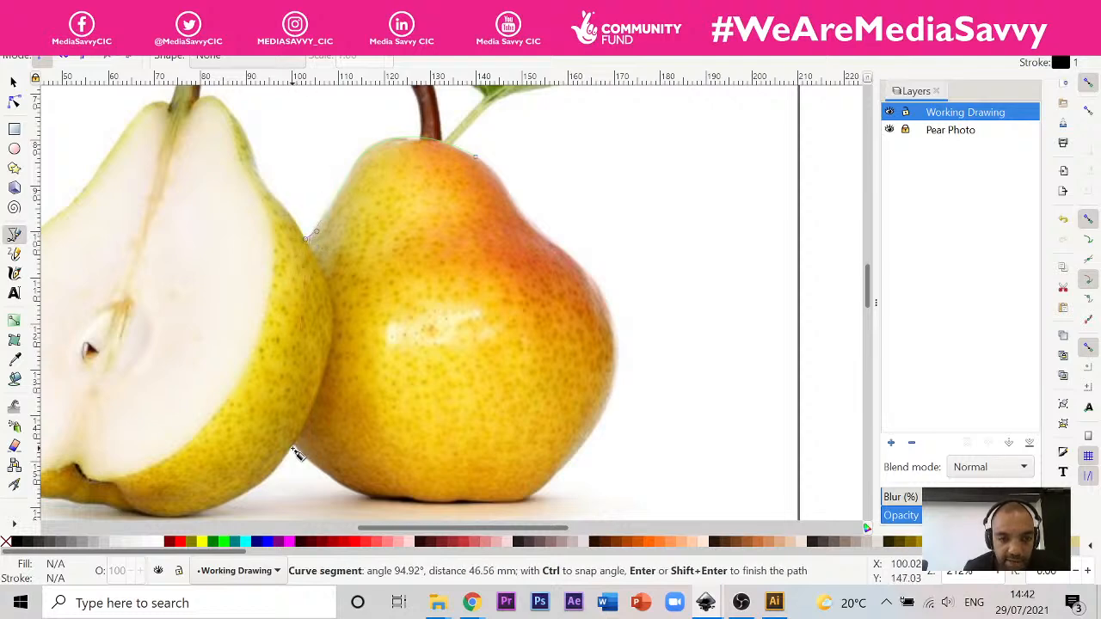
drag(299, 453, 364, 502)
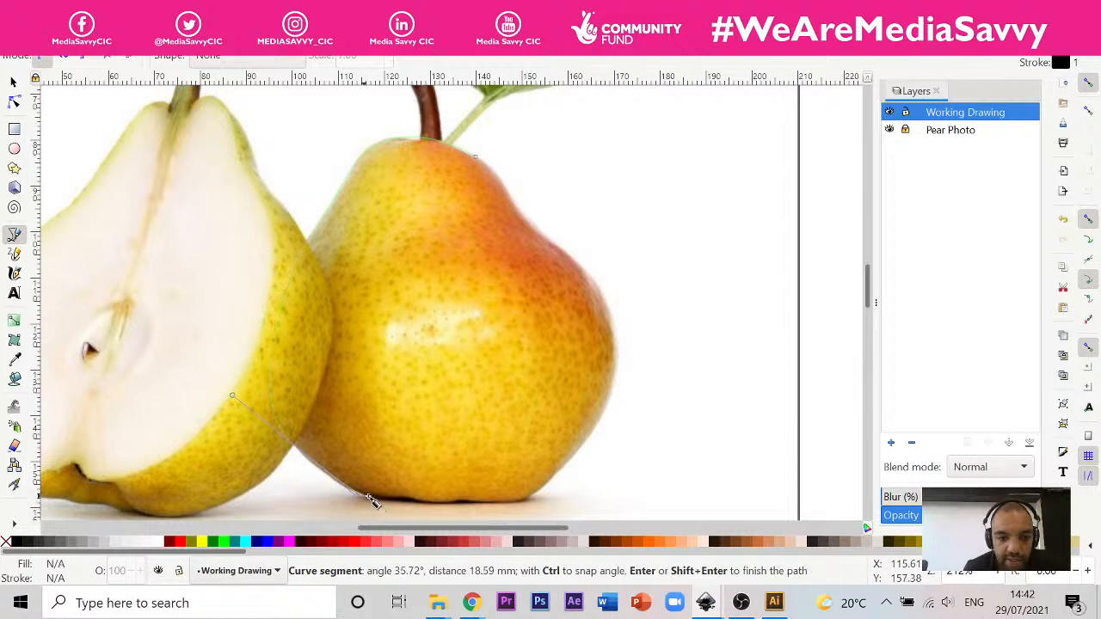
click(369, 502)
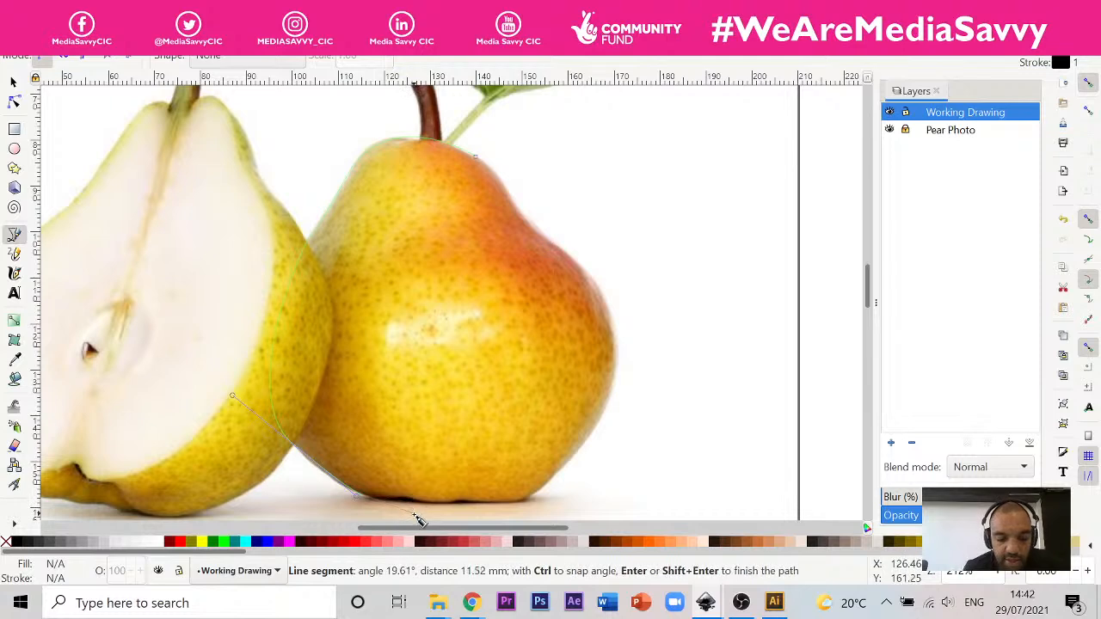
Step: Trace the pear's uneven bottom edge with short curve segments up to its lower-right corner
scroll(415, 516, up, 2)
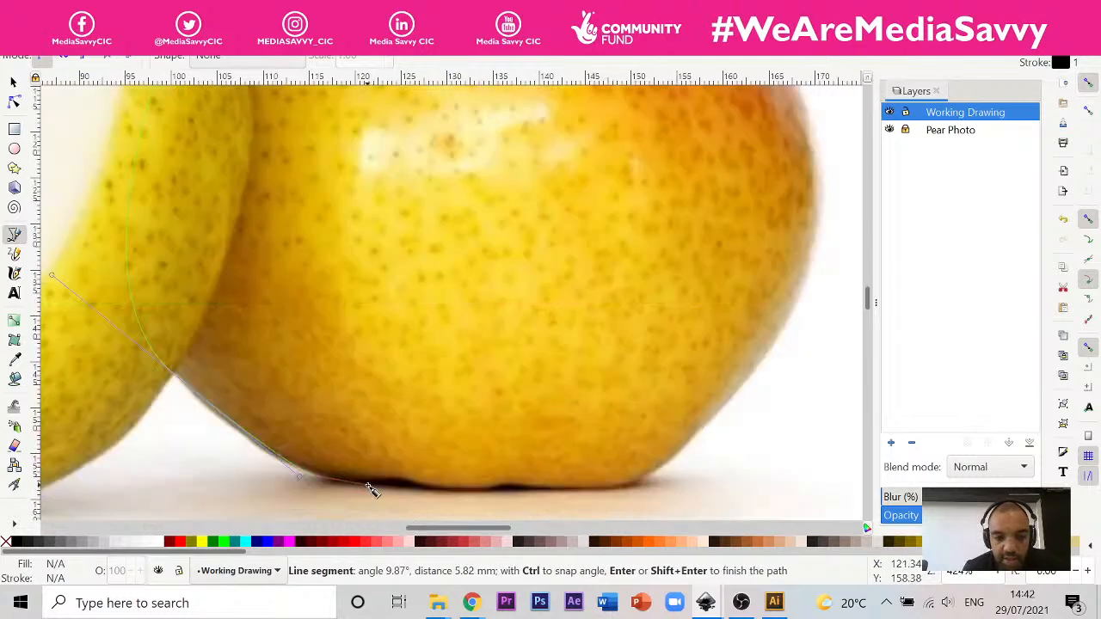
drag(371, 484, 495, 496)
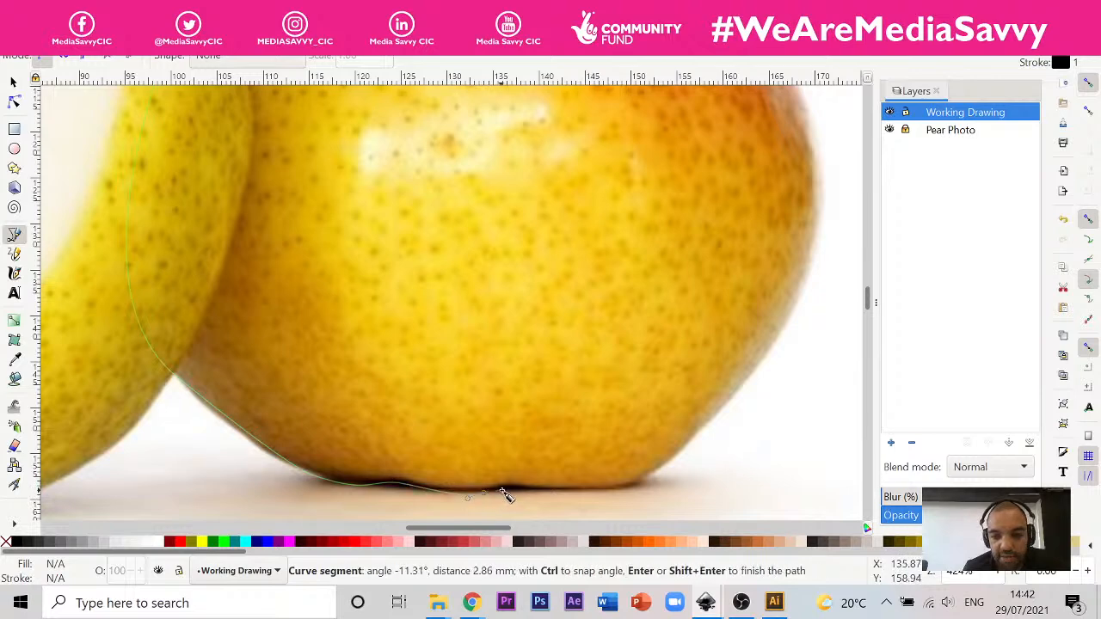
click(507, 495)
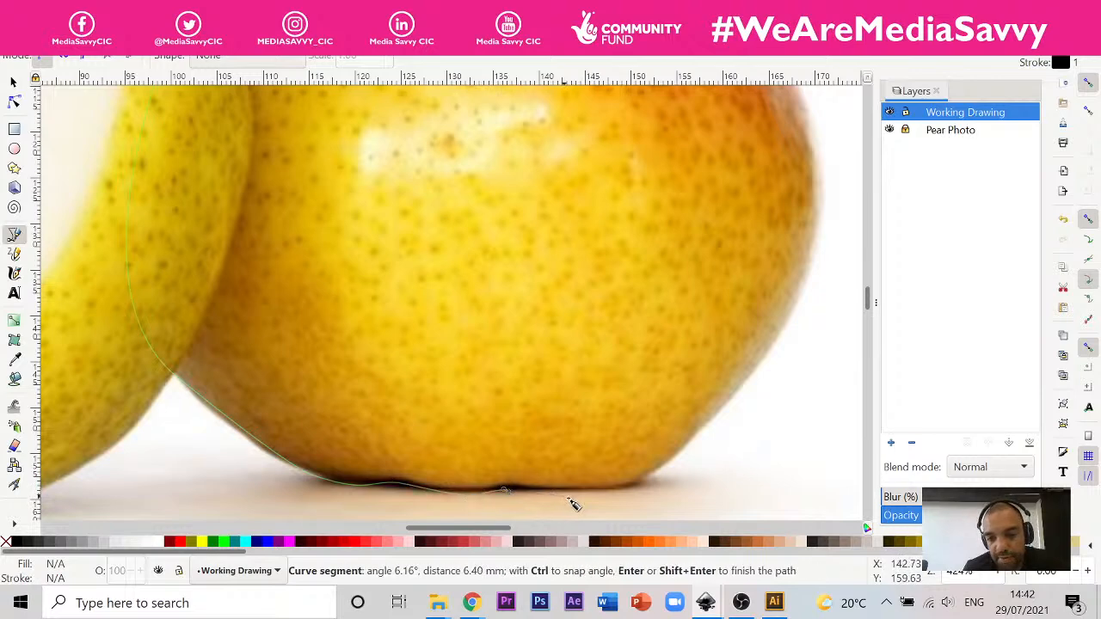
click(569, 498)
drag(650, 484, 662, 477)
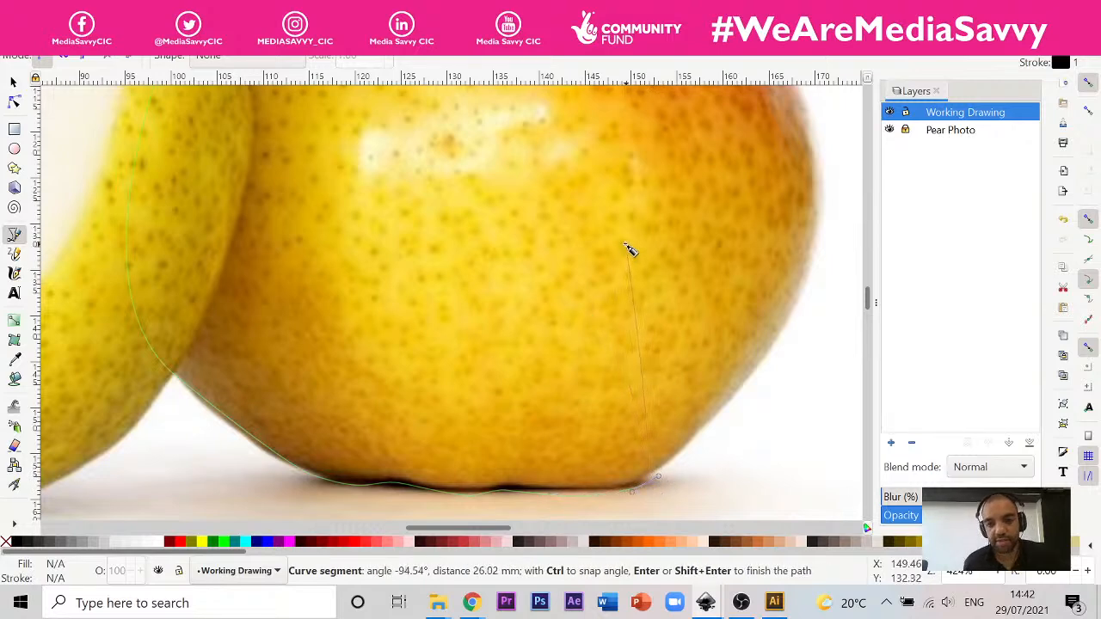
Step: Trace the pear's right side up through the waist and close the path at its starting node
scroll(453, 387, down, 2)
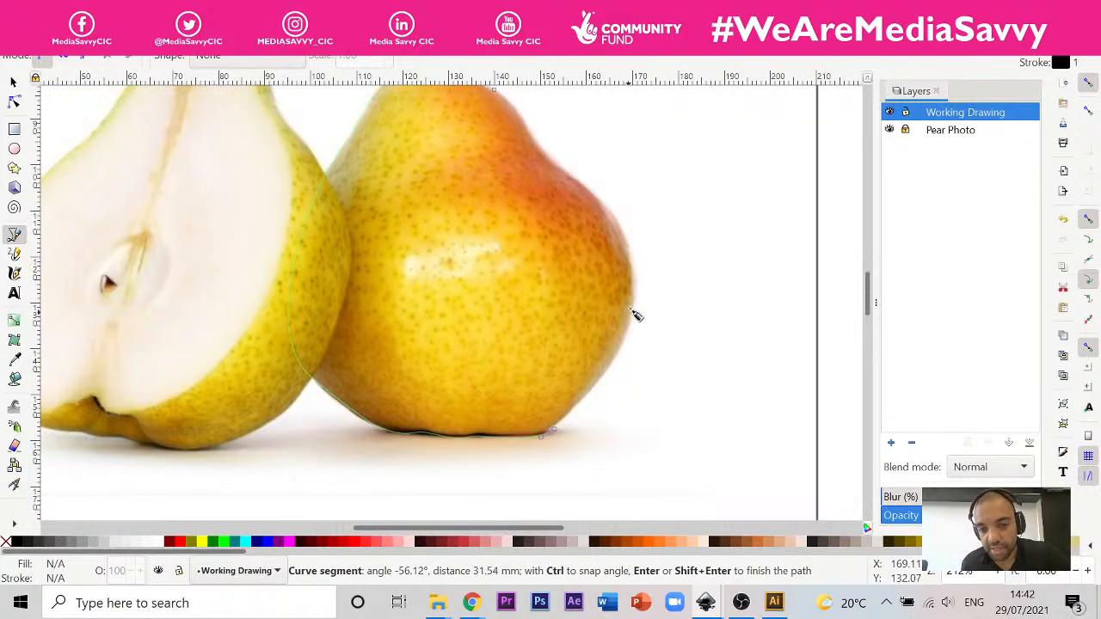
drag(637, 347, 628, 247)
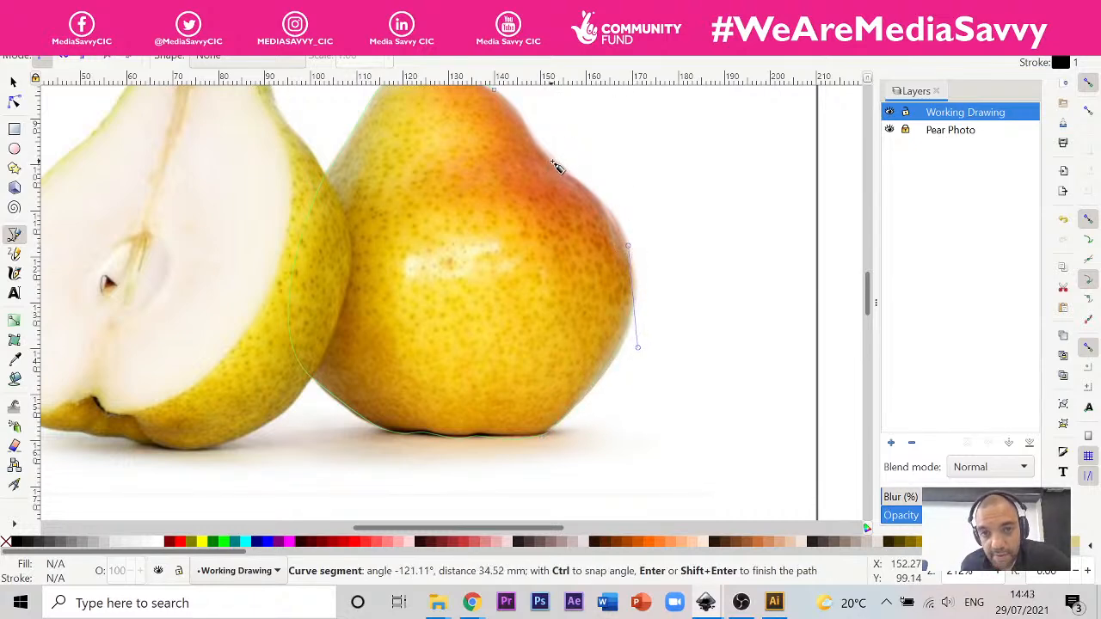
drag(572, 175, 532, 151)
key(1)
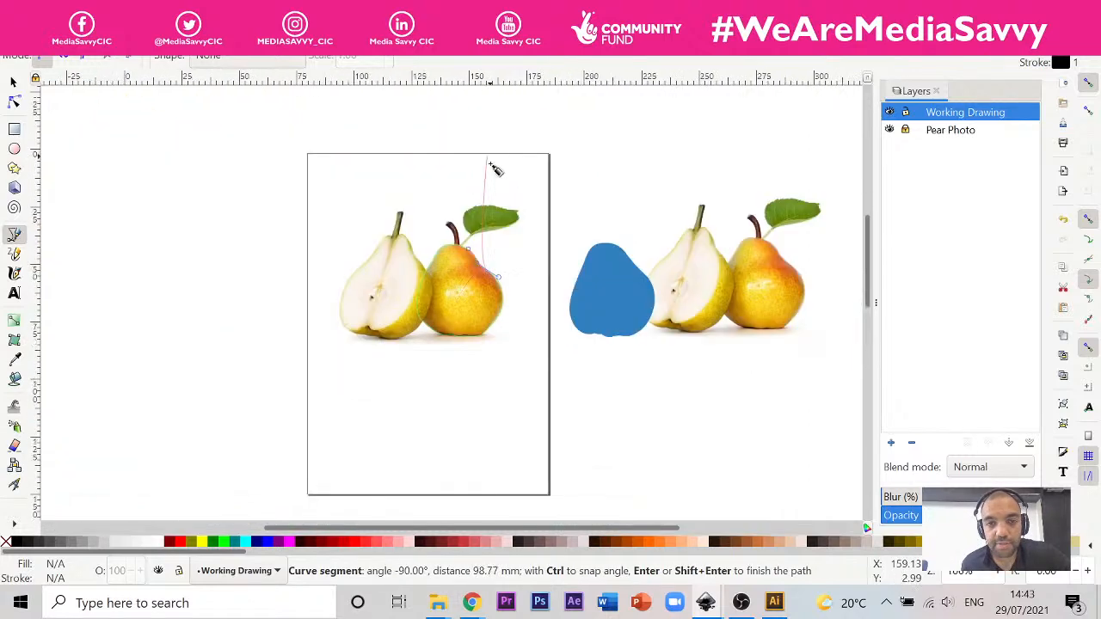
scroll(495, 169, up, 4)
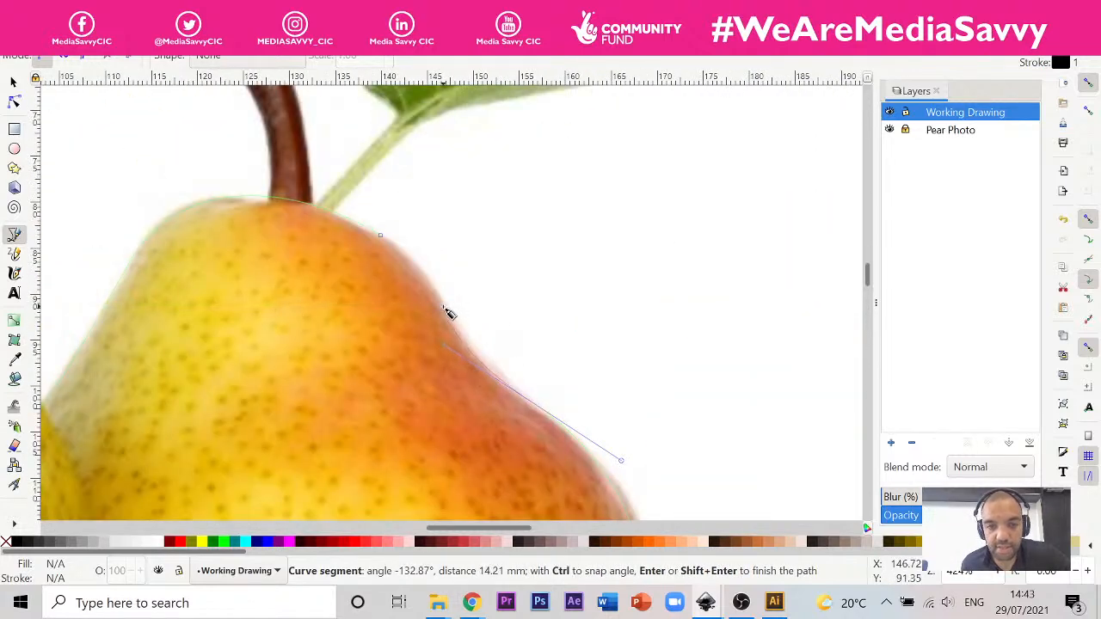
click(439, 292)
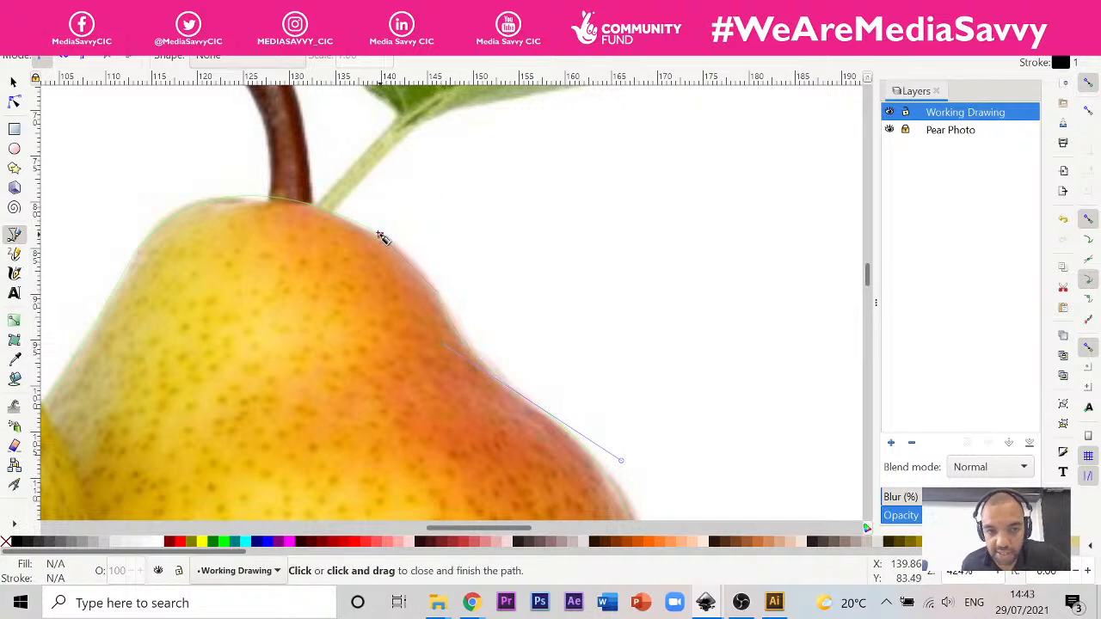
drag(379, 234, 346, 223)
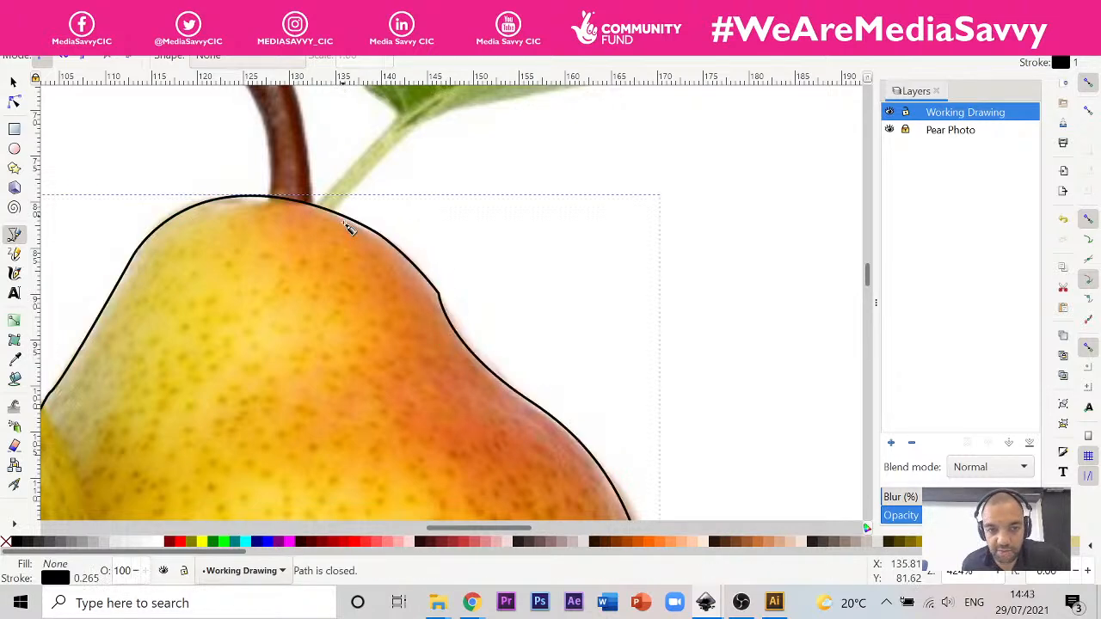
Step: Remove the kink in the new outline's upper-right neck by deleting its corner node
click(14, 101)
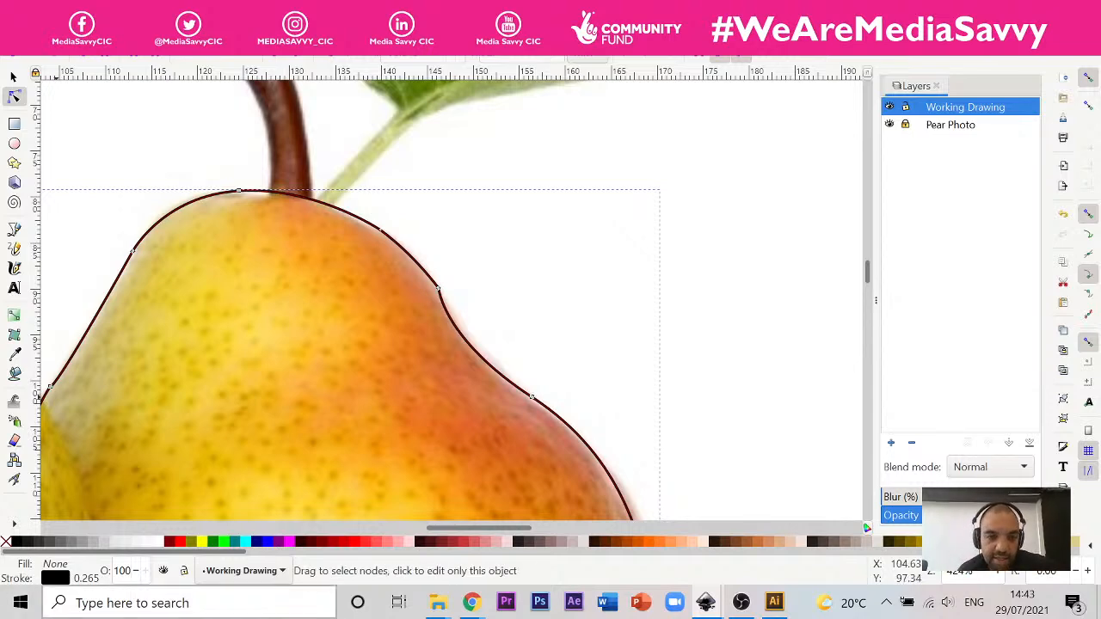
scroll(306, 353, down, 3)
scroll(391, 339, down, 2)
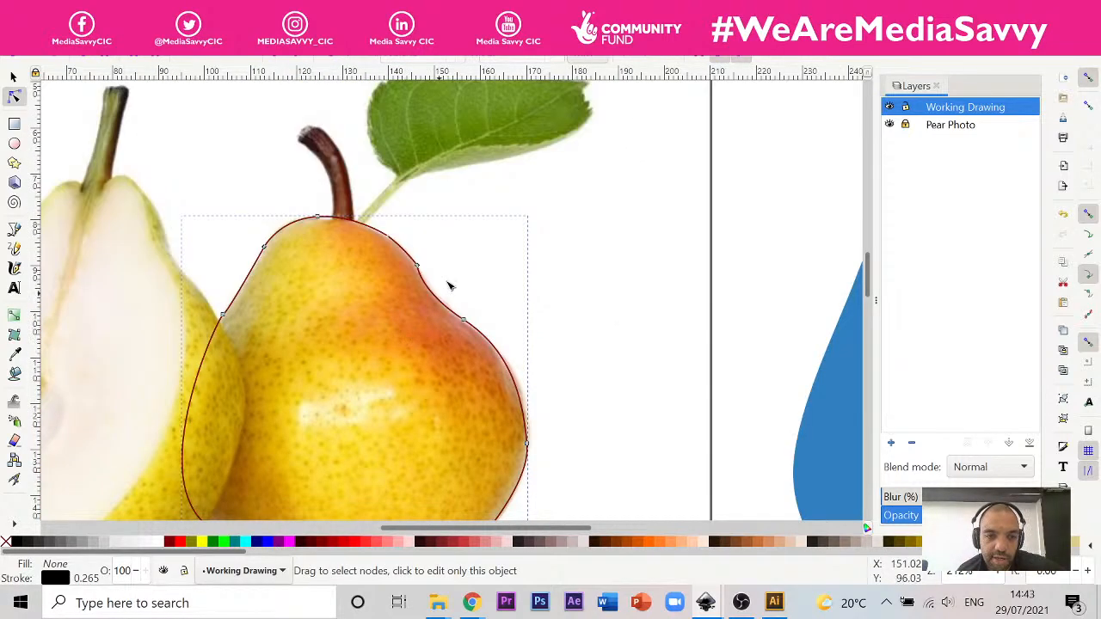
scroll(448, 278, up, 2)
scroll(394, 262, up, 2)
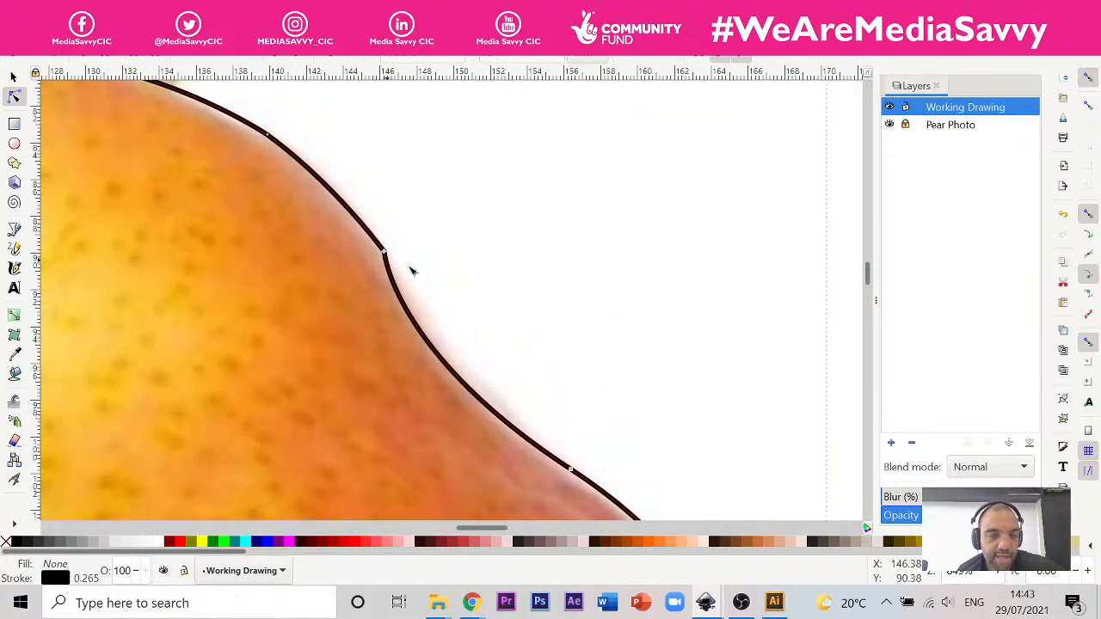
scroll(410, 270, down, 6)
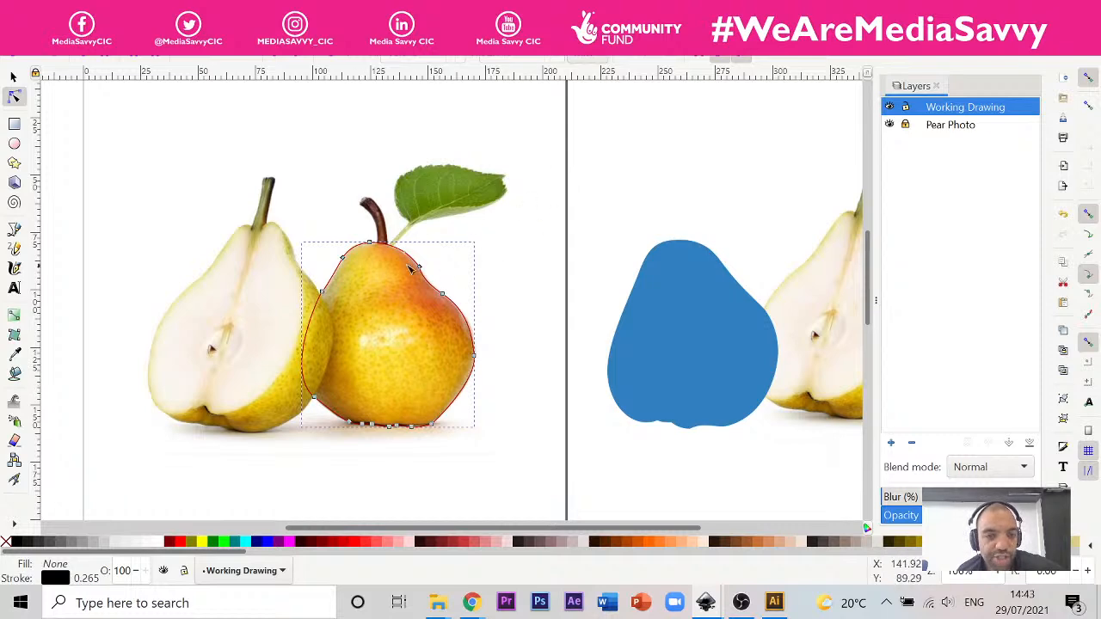
scroll(411, 269, up, 6)
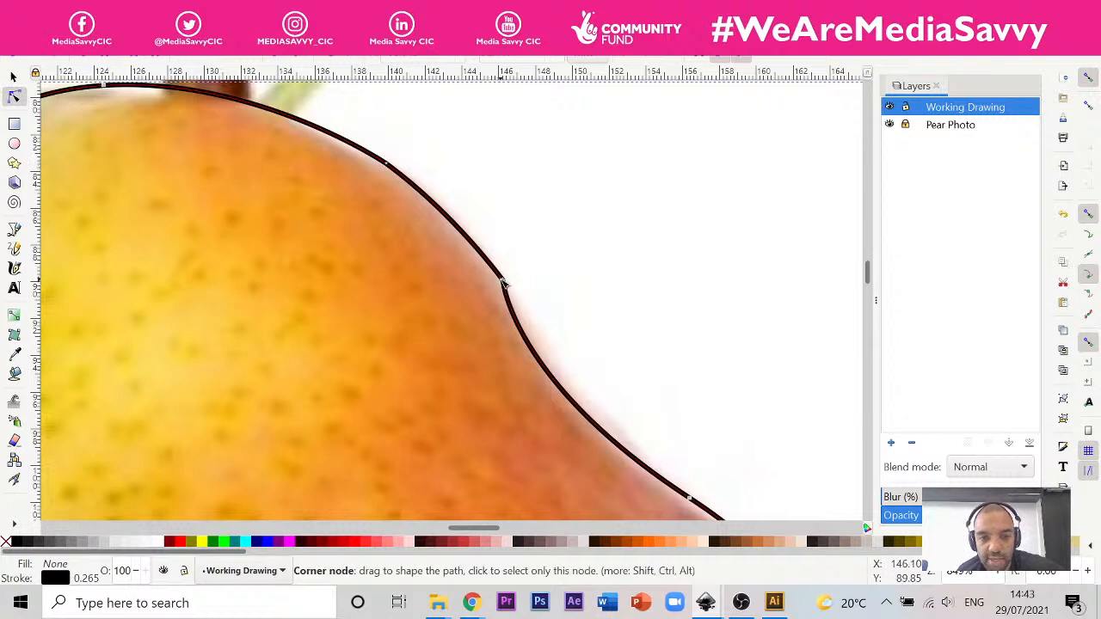
mouse_move(504, 283)
mouse_down()
mouse_move(509, 307)
mouse_move(504, 293)
mouse_up()
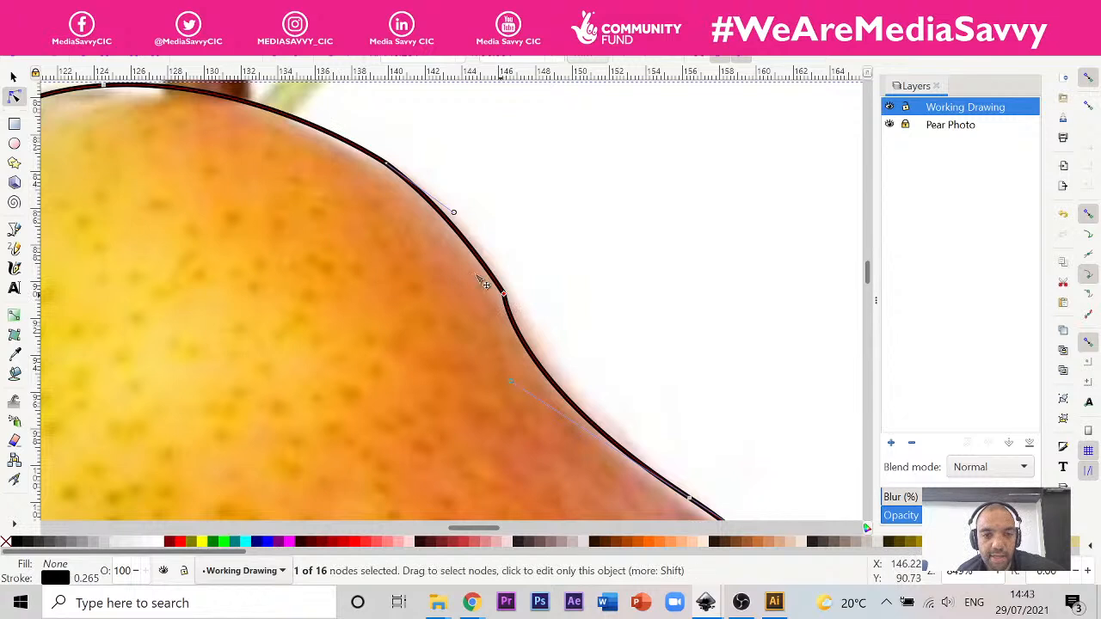
key(shift+s)
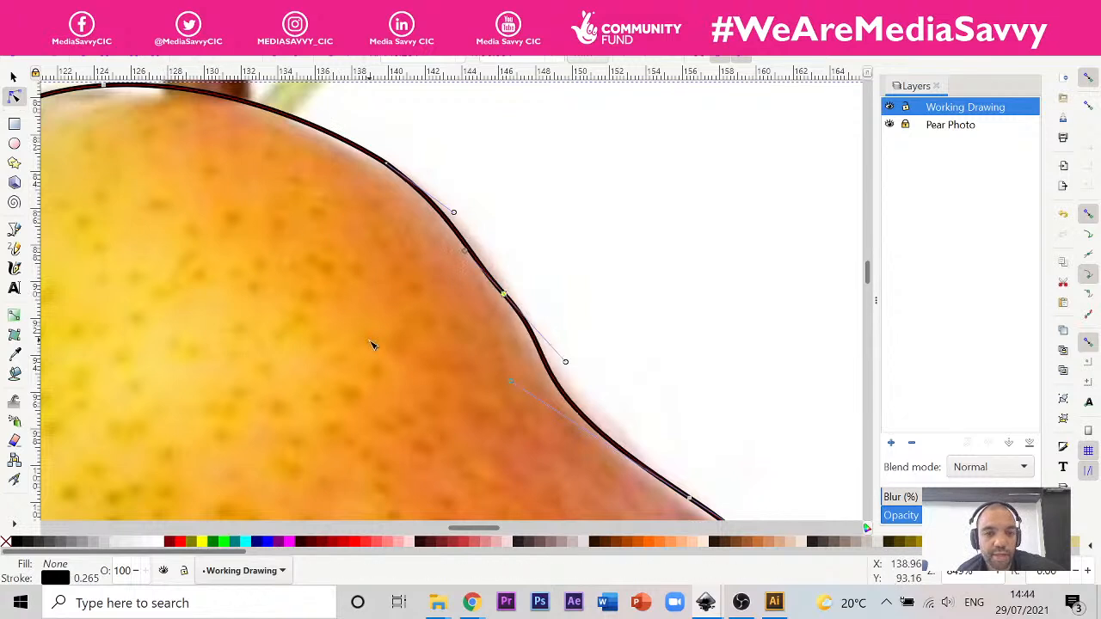
key(Delete)
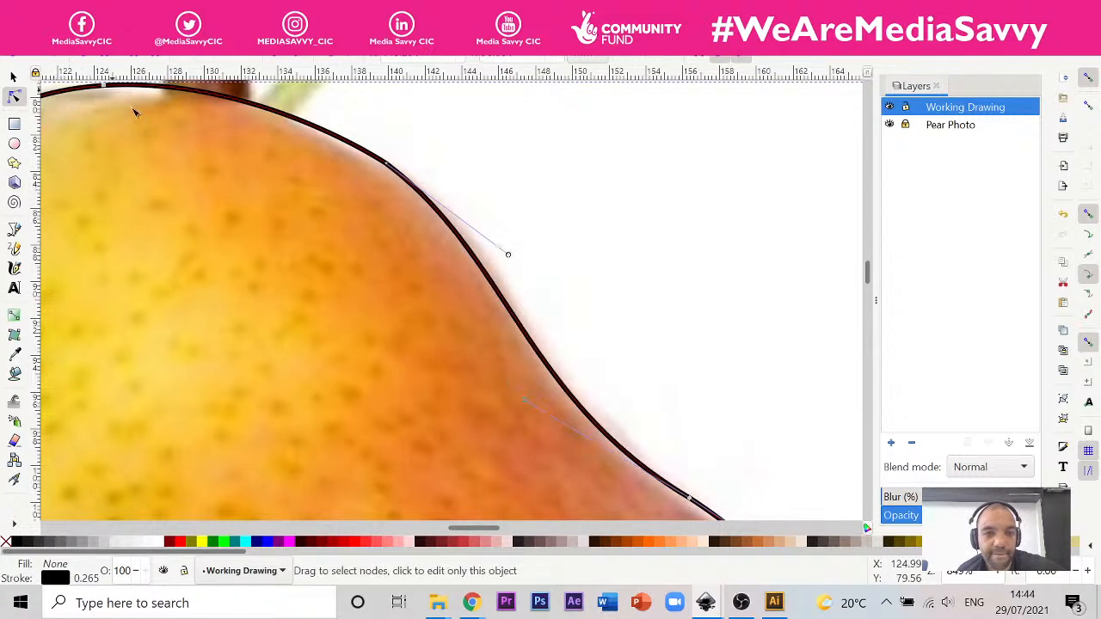
Step: Move the blue pear silhouette across the page to the area above and left of the halved pear
scroll(320, 307, down, 6)
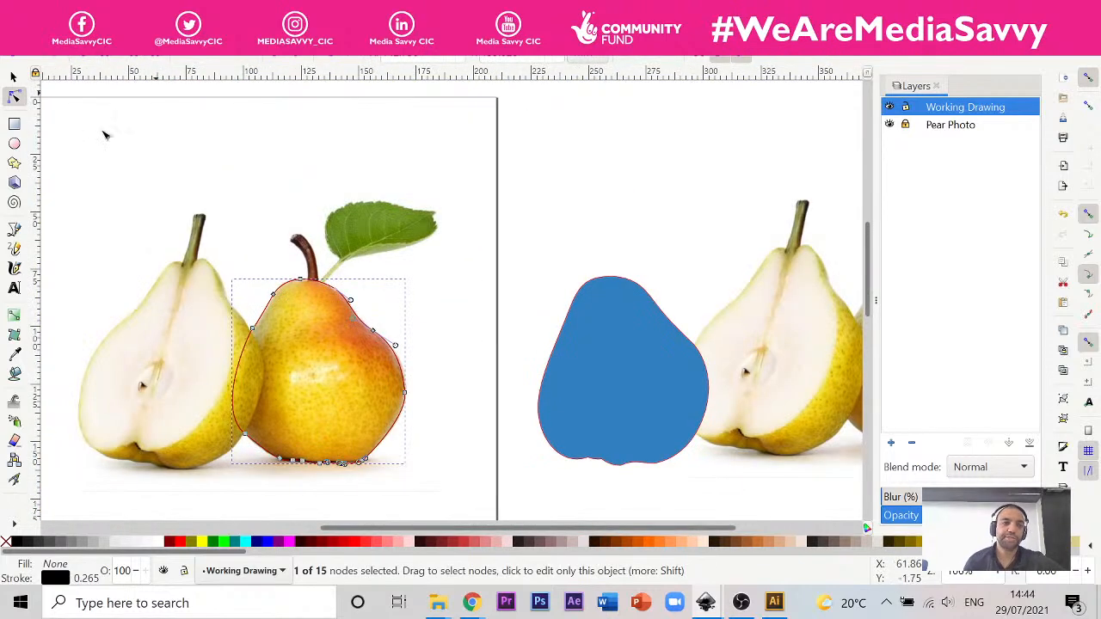
click(13, 77)
click(654, 372)
drag(638, 371, 104, 189)
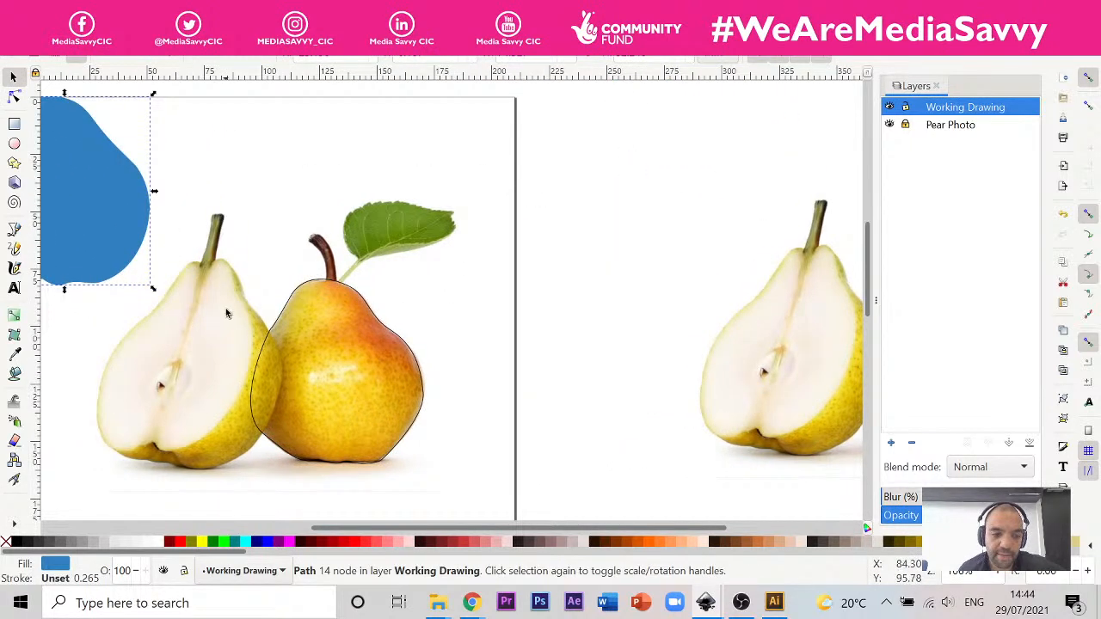
drag(111, 209, 98, 190)
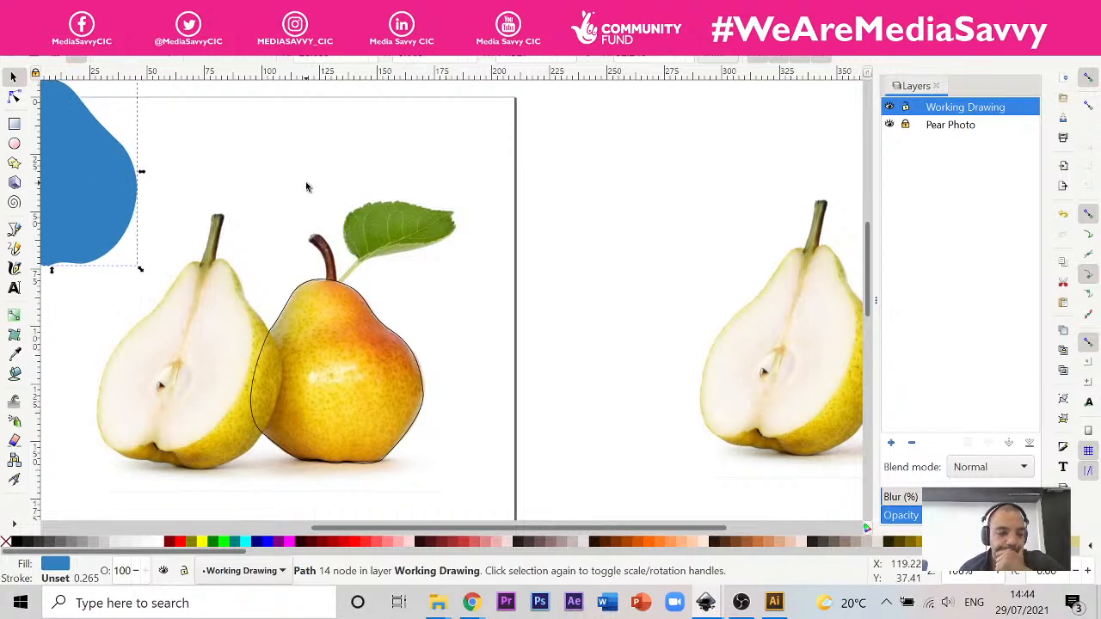
Step: Shift the blue pear silhouette further onto the page, directly above the halved pear
drag(87, 162, 144, 136)
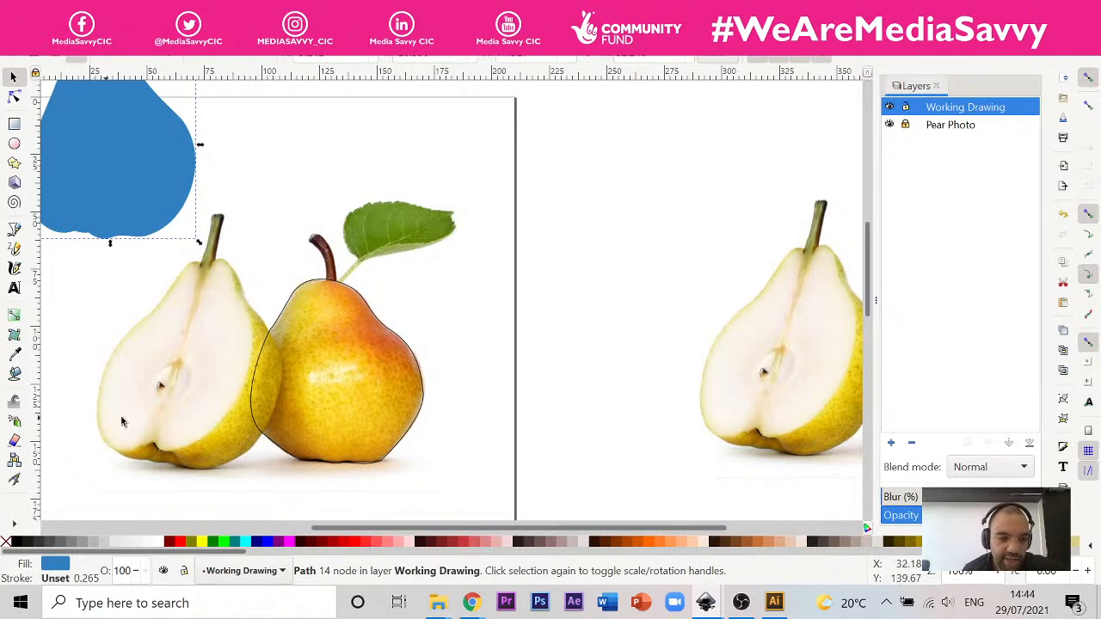
Step: Fill the traced pear outline with Olive (#808000) and move it off the photo to the blank space beside the whole pear
scroll(230, 442, up, 2)
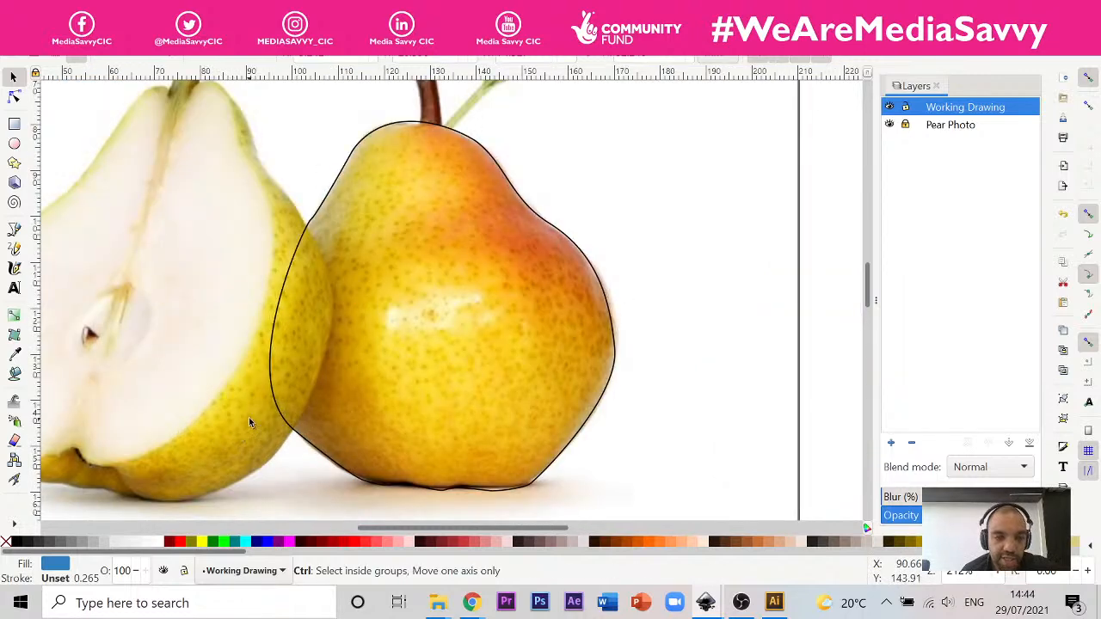
click(291, 294)
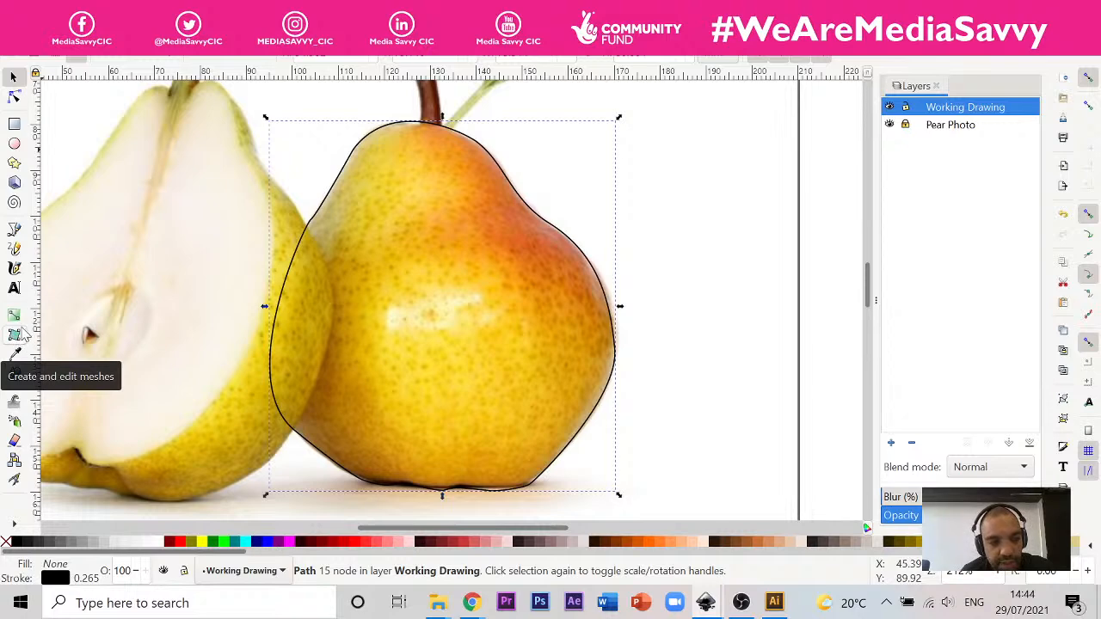
click(15, 337)
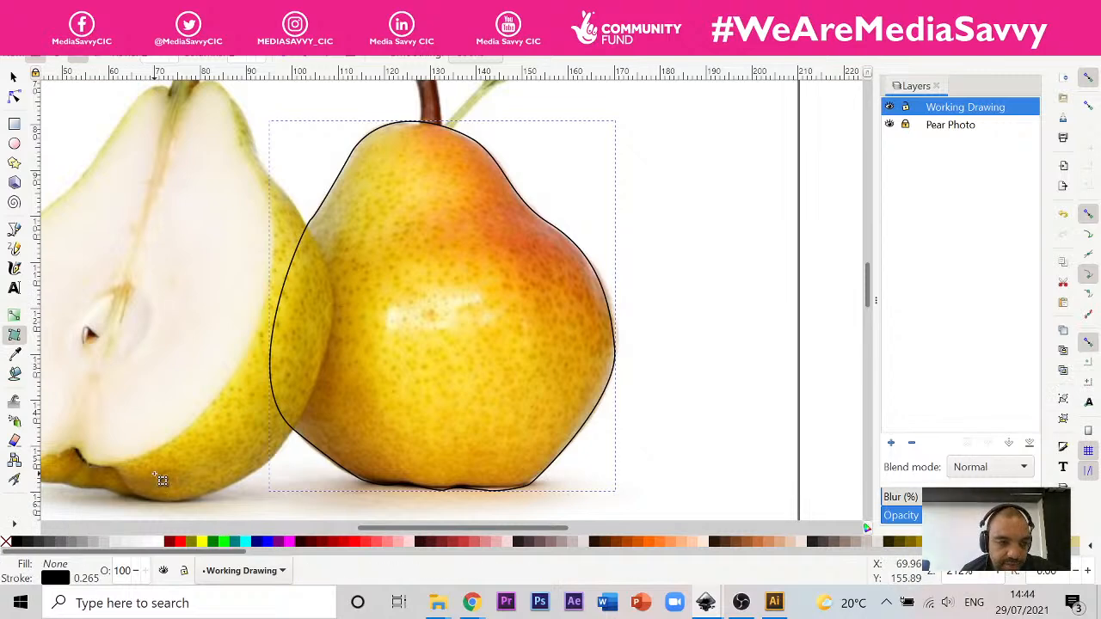
click(14, 77)
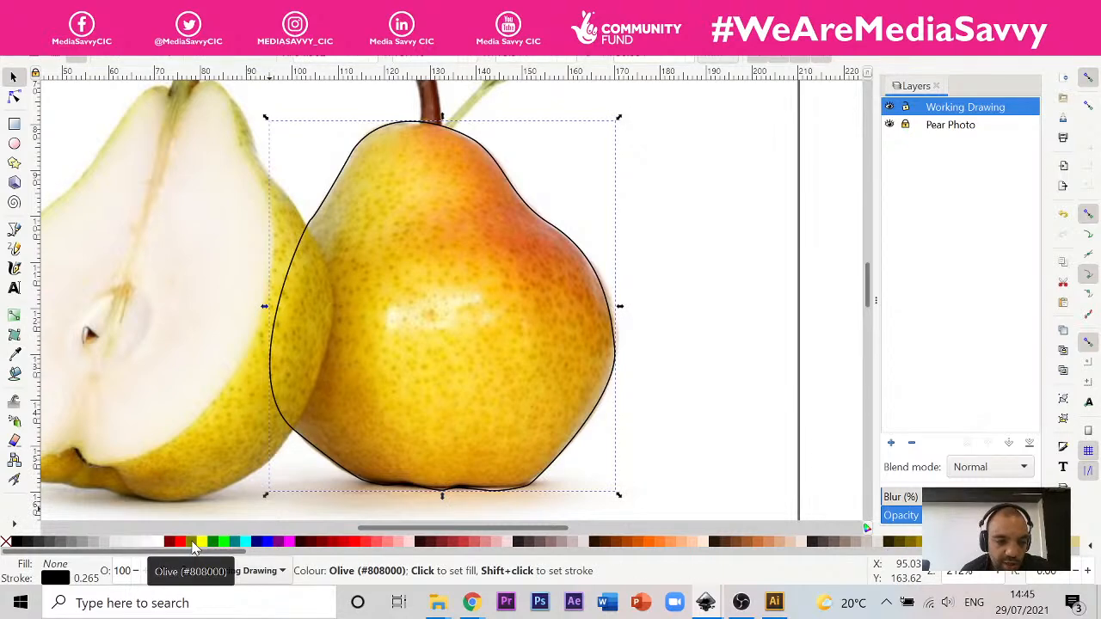
click(194, 544)
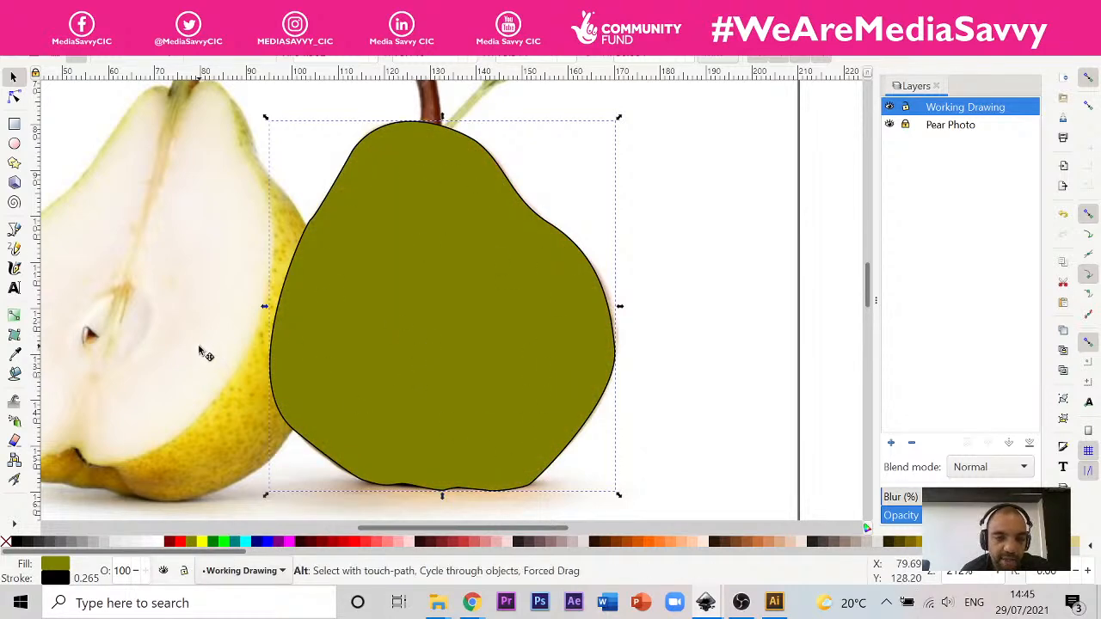
scroll(222, 353, down, 5)
scroll(249, 346, up, 1)
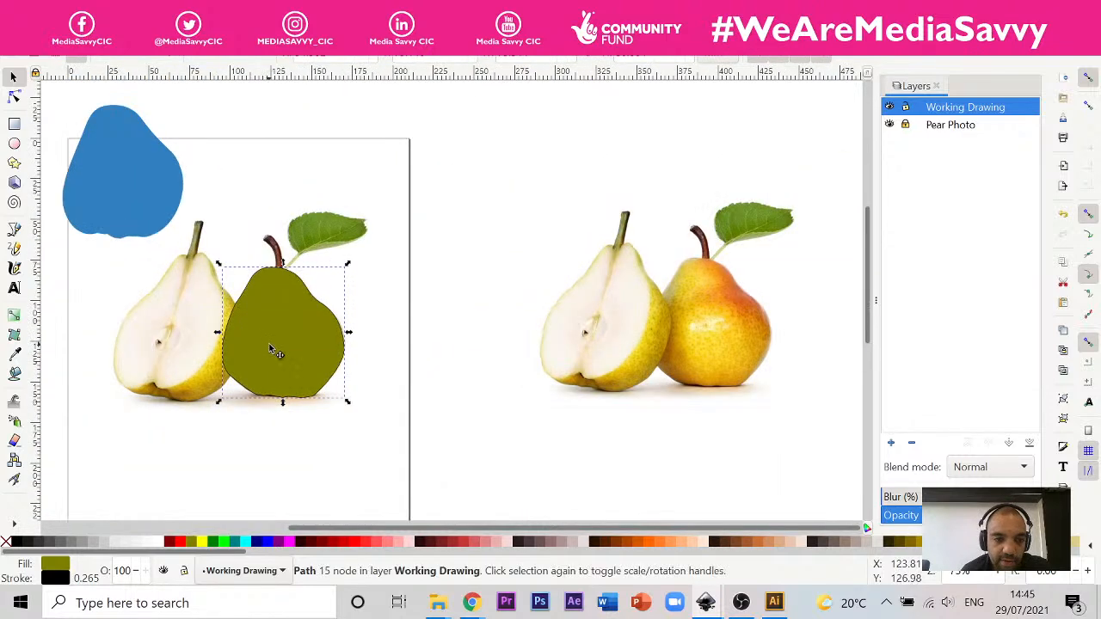
drag(276, 351, 411, 350)
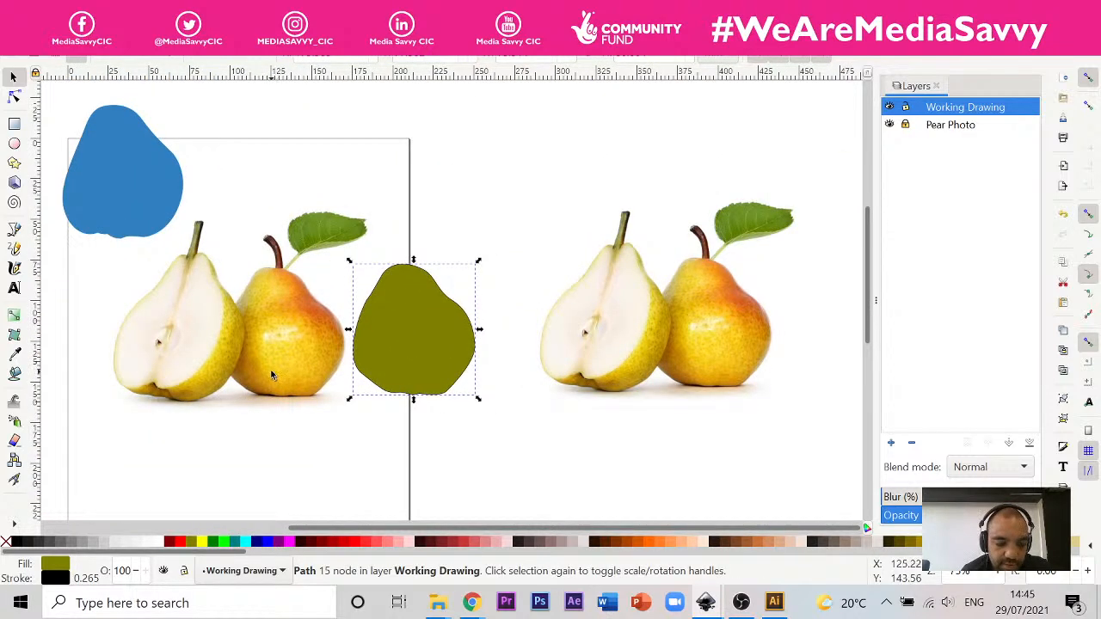
Step: Replace the olive pear shape's fill with a bright yellow sampled from the whole pear's skin, #fde448
scroll(289, 364, up, 4)
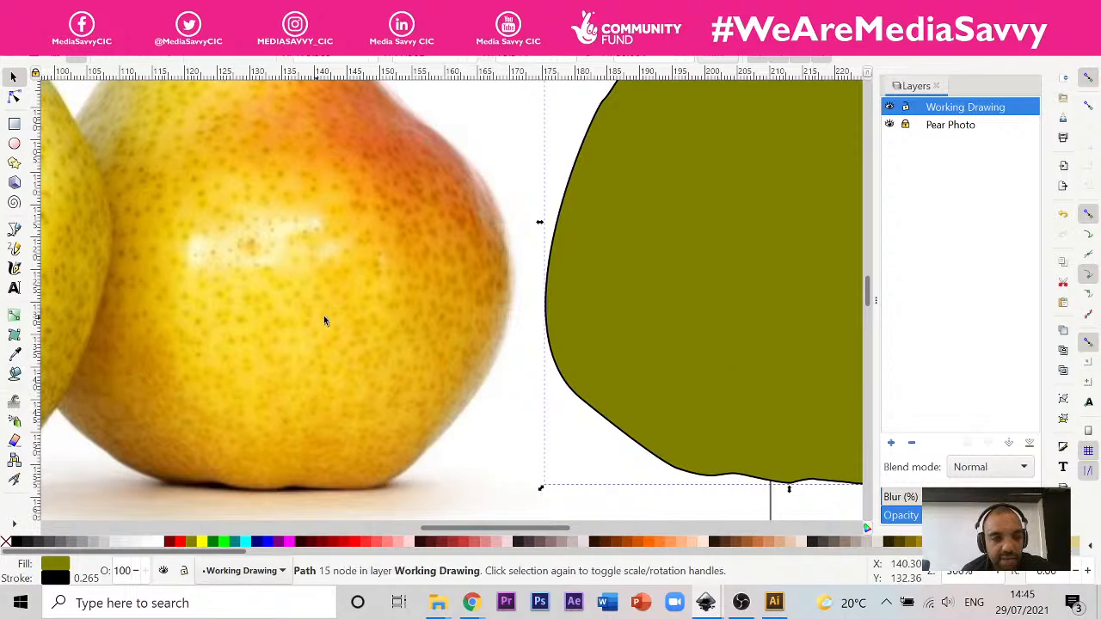
click(15, 354)
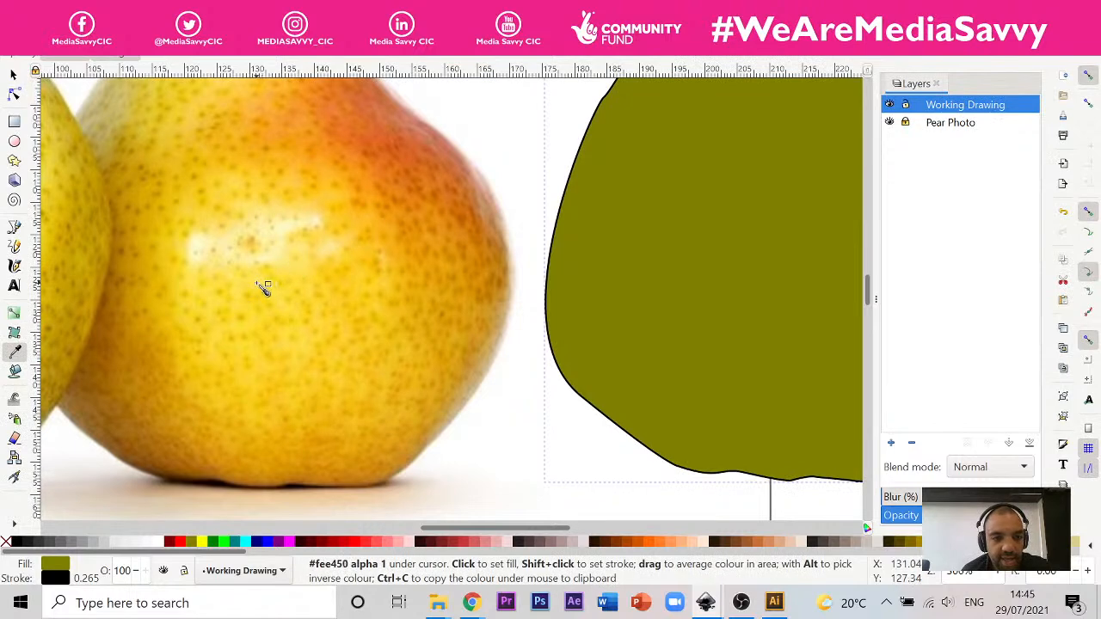
click(263, 289)
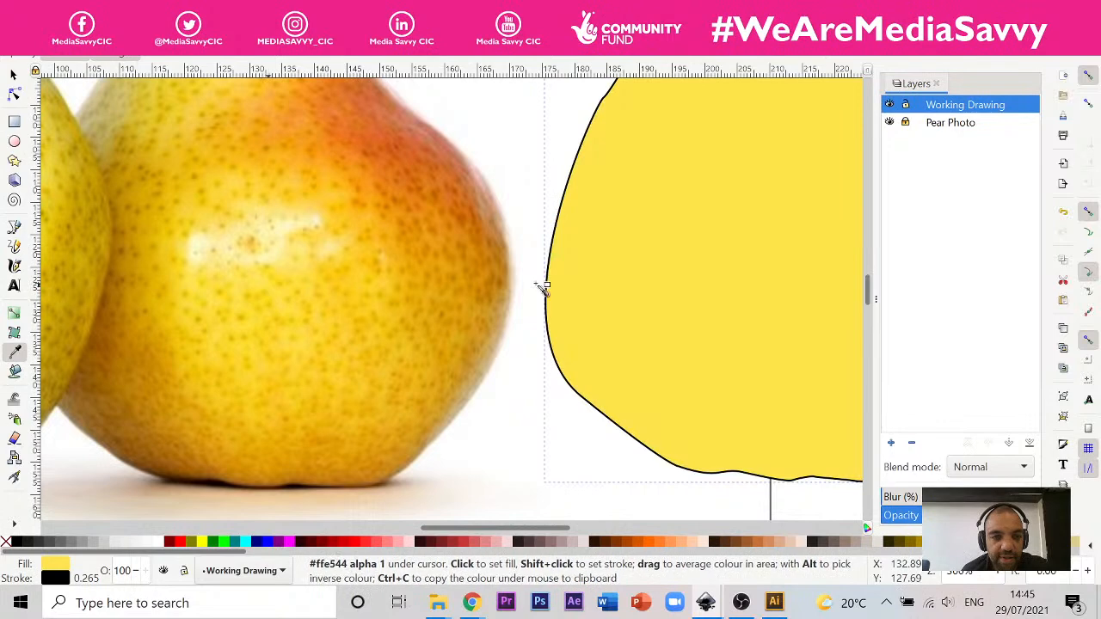
scroll(284, 438, down, 2)
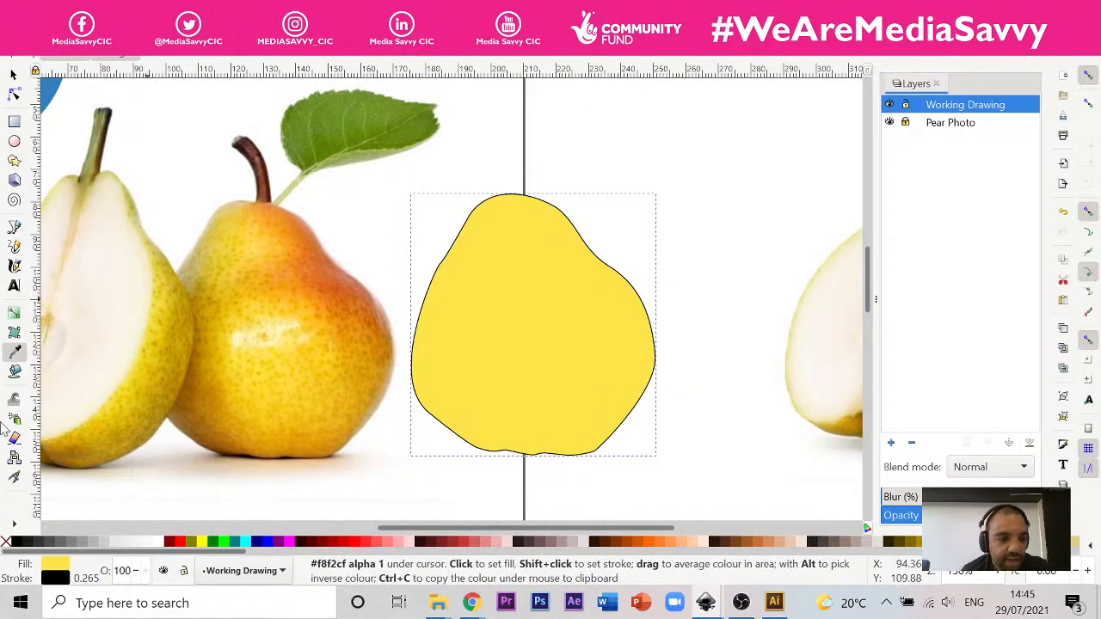
Step: Try a mesh gradient fill on the yellow pear shape with node editing, and return the shape to a flat fill
click(13, 332)
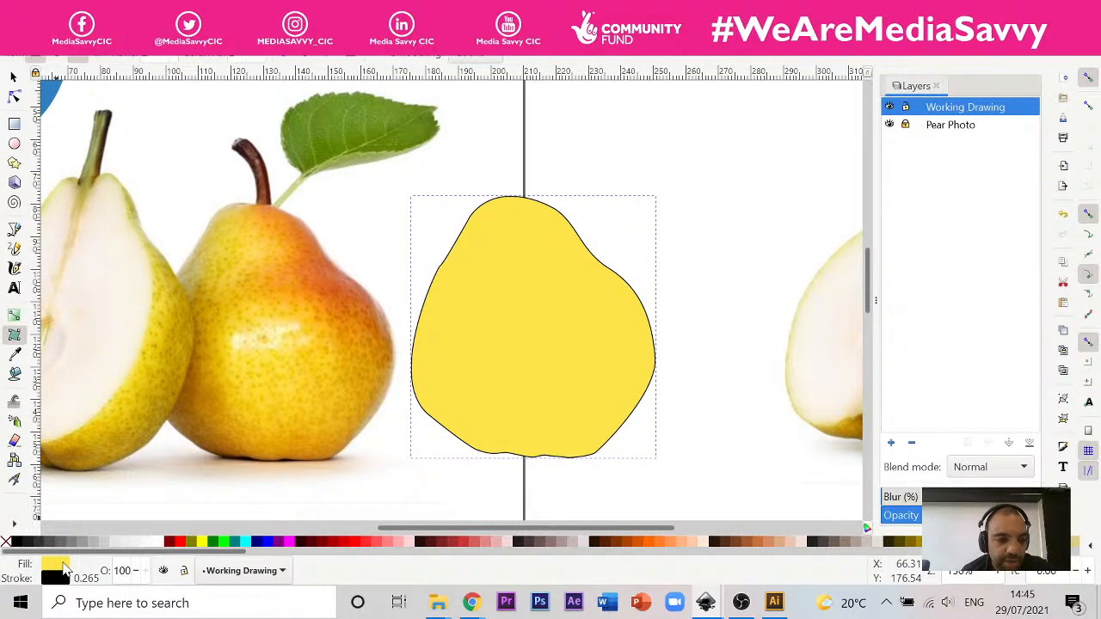
click(63, 567)
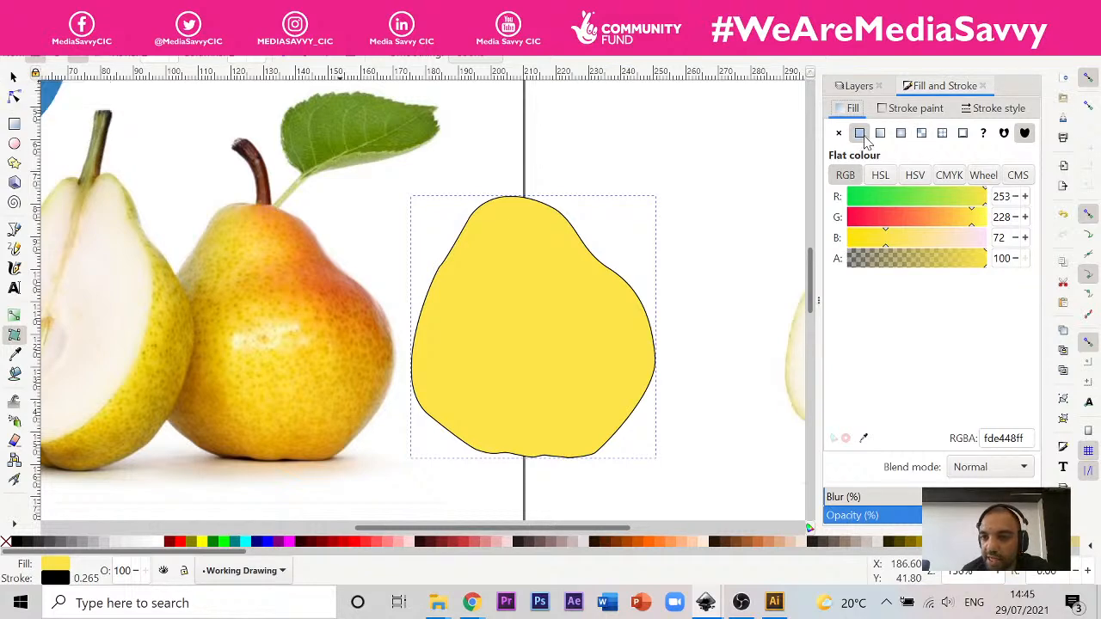
click(921, 134)
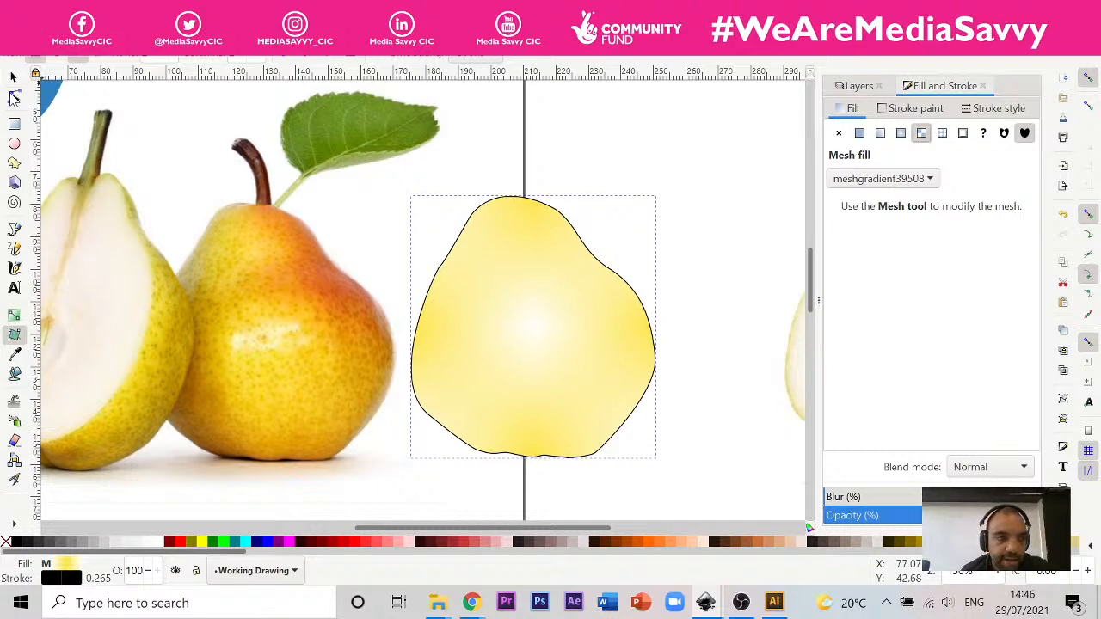
click(14, 98)
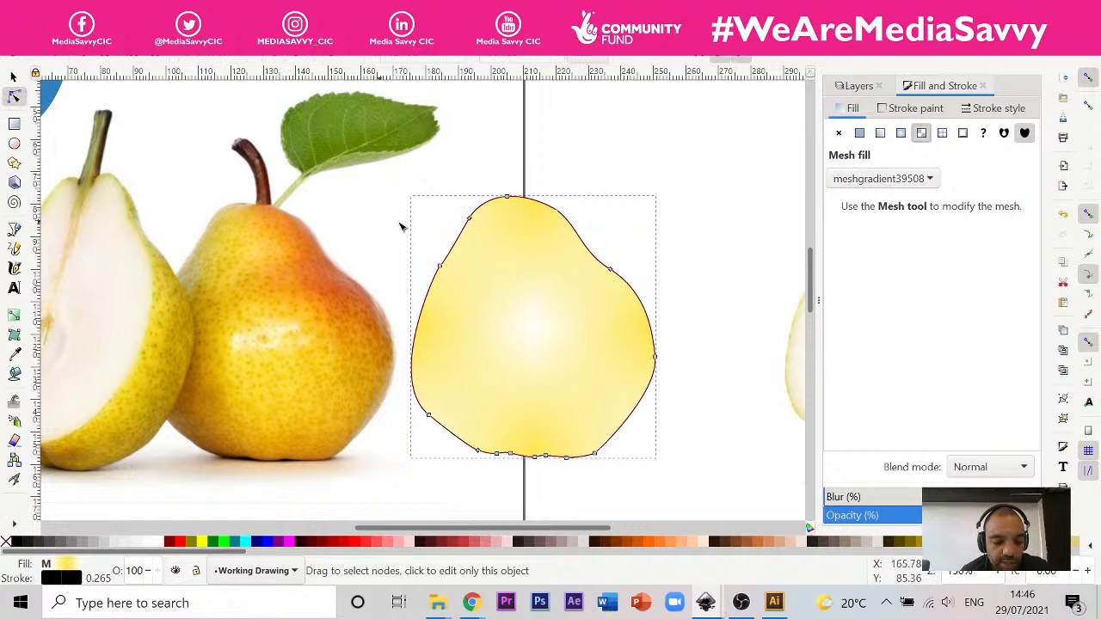
key(ctrl+z)
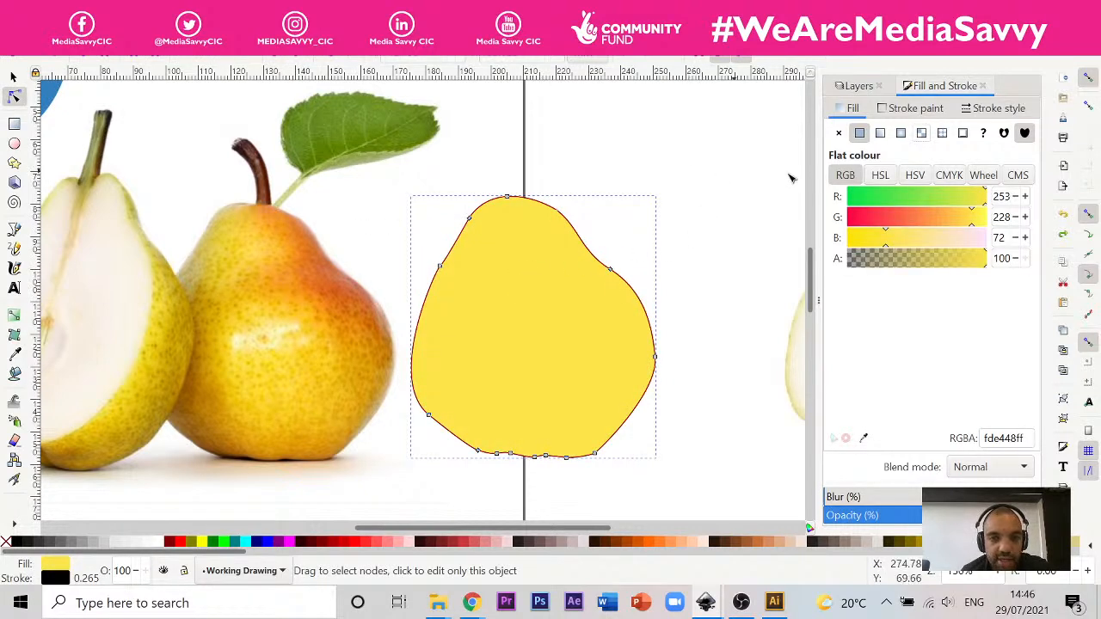
click(859, 134)
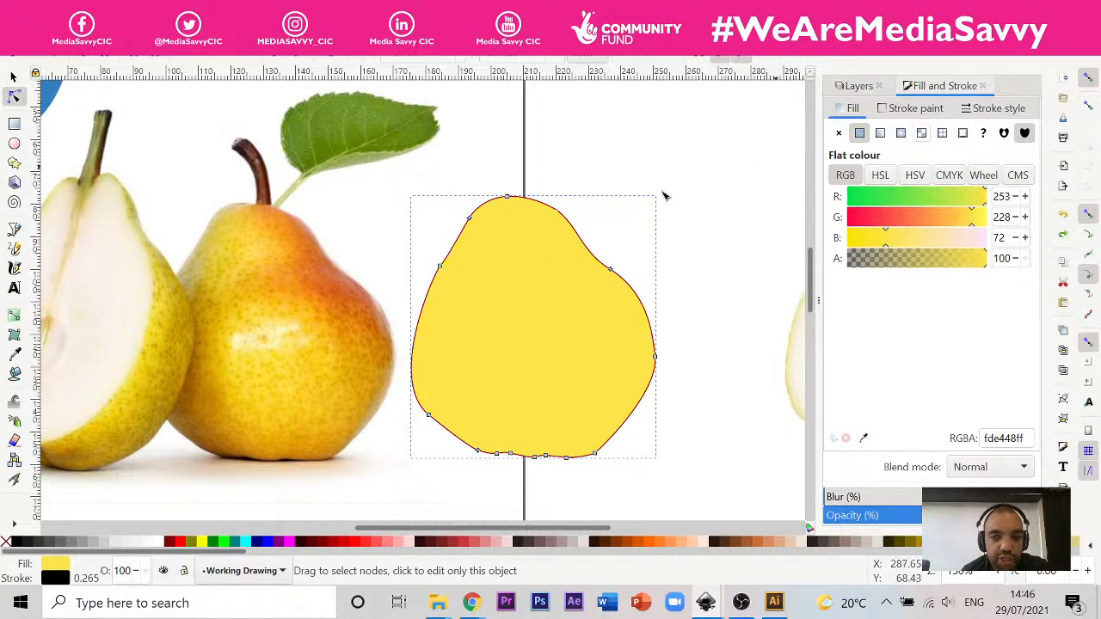
click(14, 338)
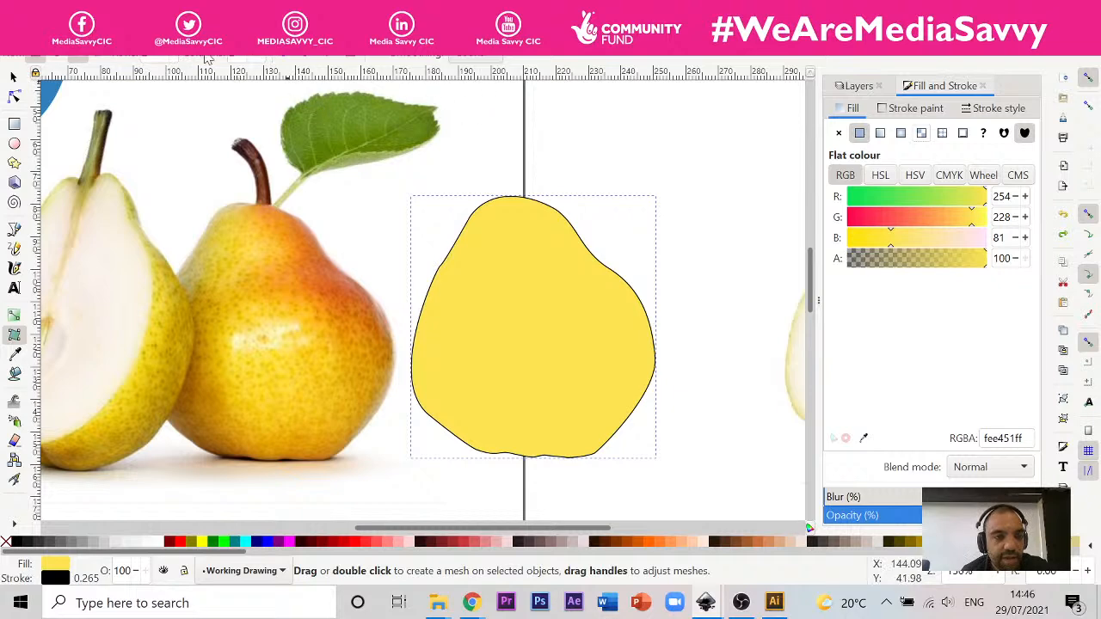
Step: Switch to Illustrator, examine the mesh grids on the pink and yellow pears, and return to the pear drawing in Inkscape
click(775, 604)
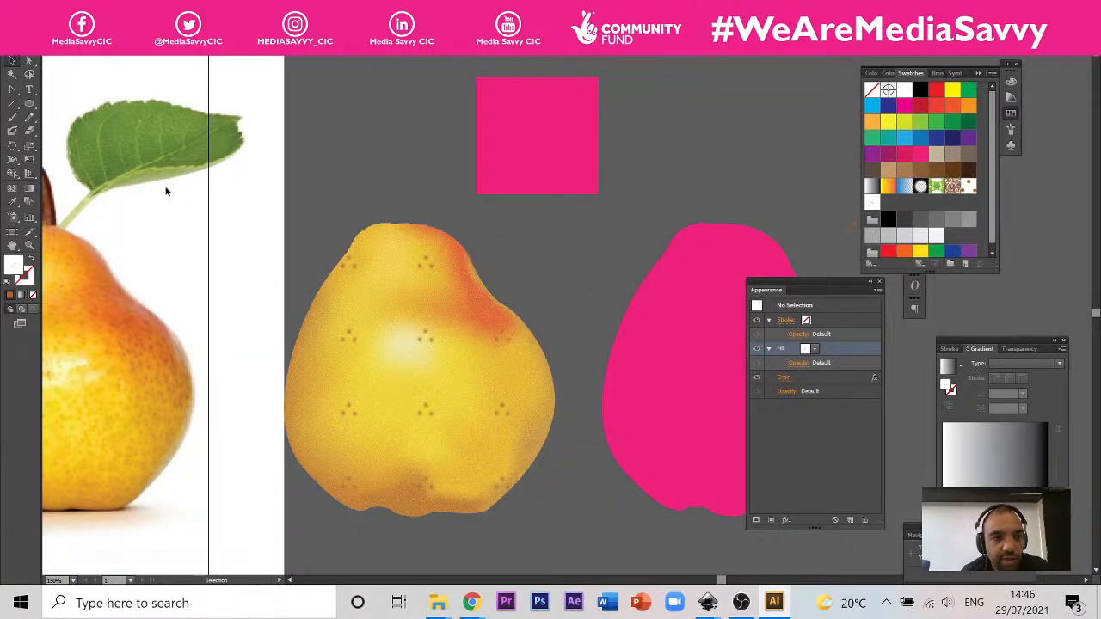
click(660, 380)
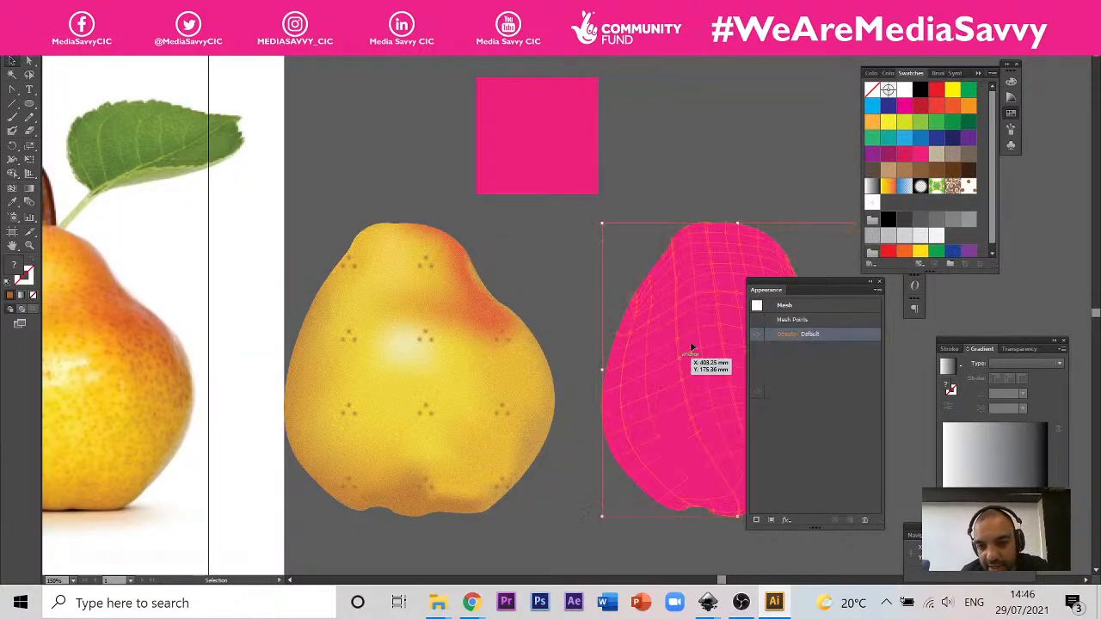
drag(857, 282, 926, 367)
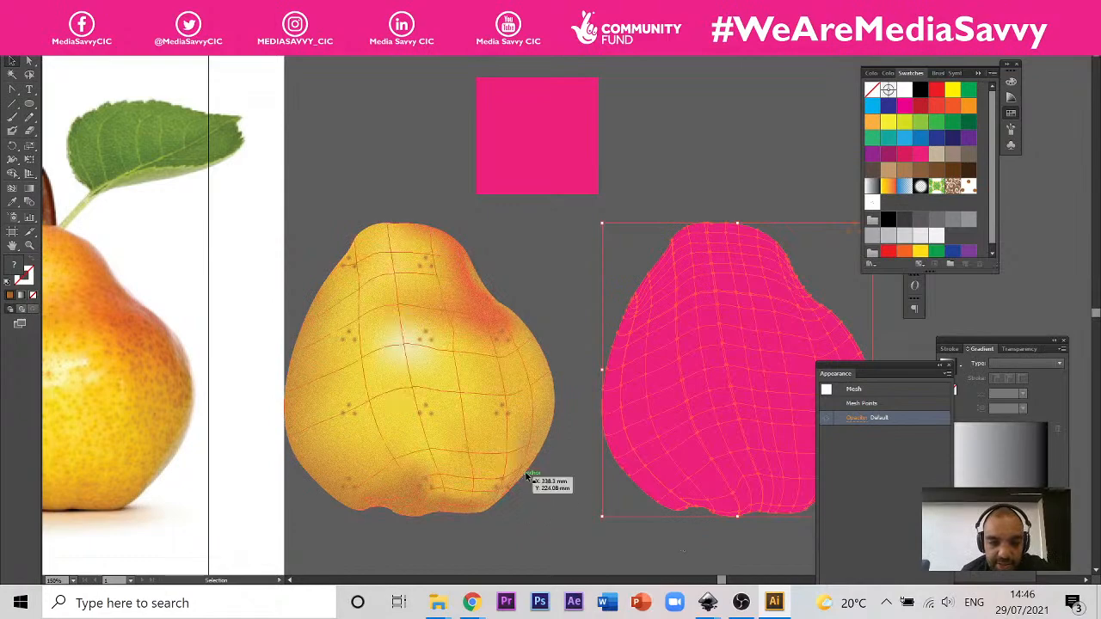
mouse_move(707, 602)
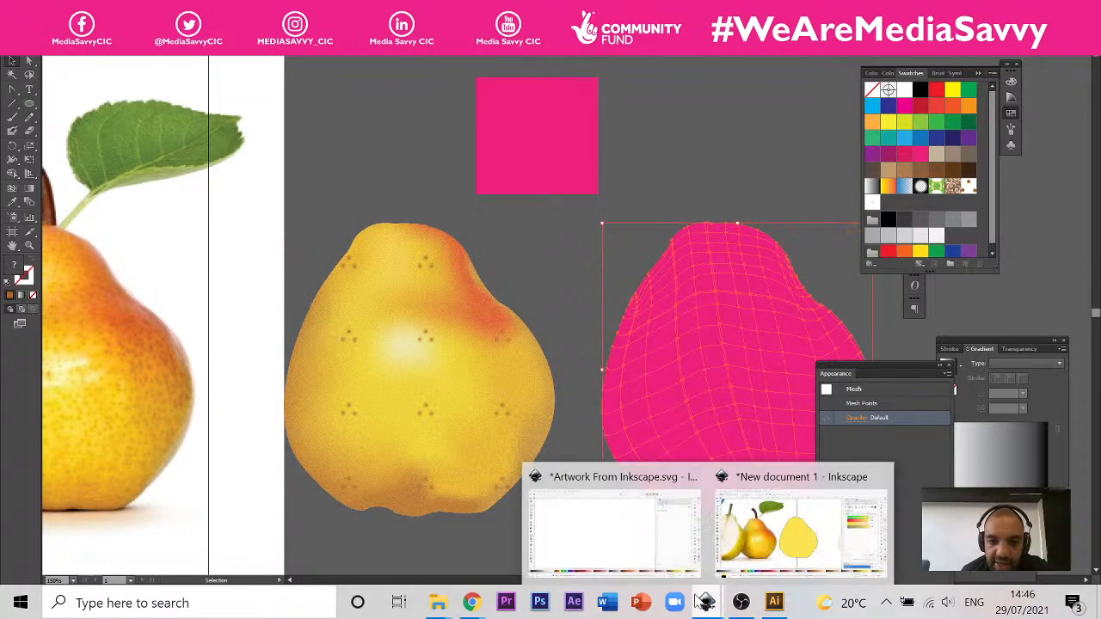
click(787, 523)
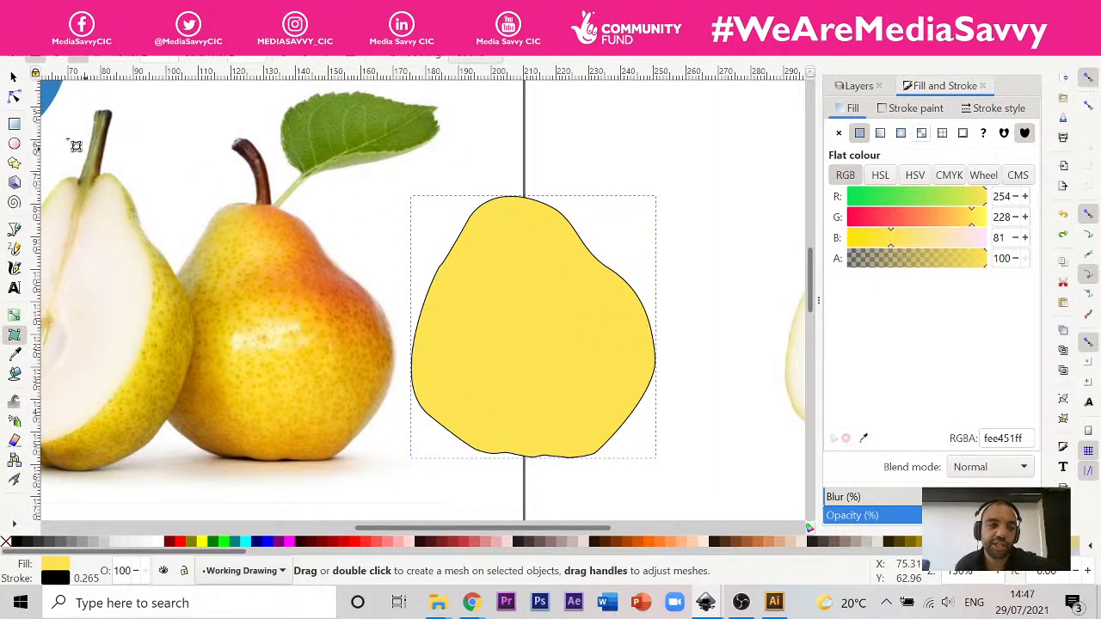
Step: Draw a yellow test rectangle about 63 × 56 mm just outside the page's upper-right corner, above the yellow pear
click(13, 76)
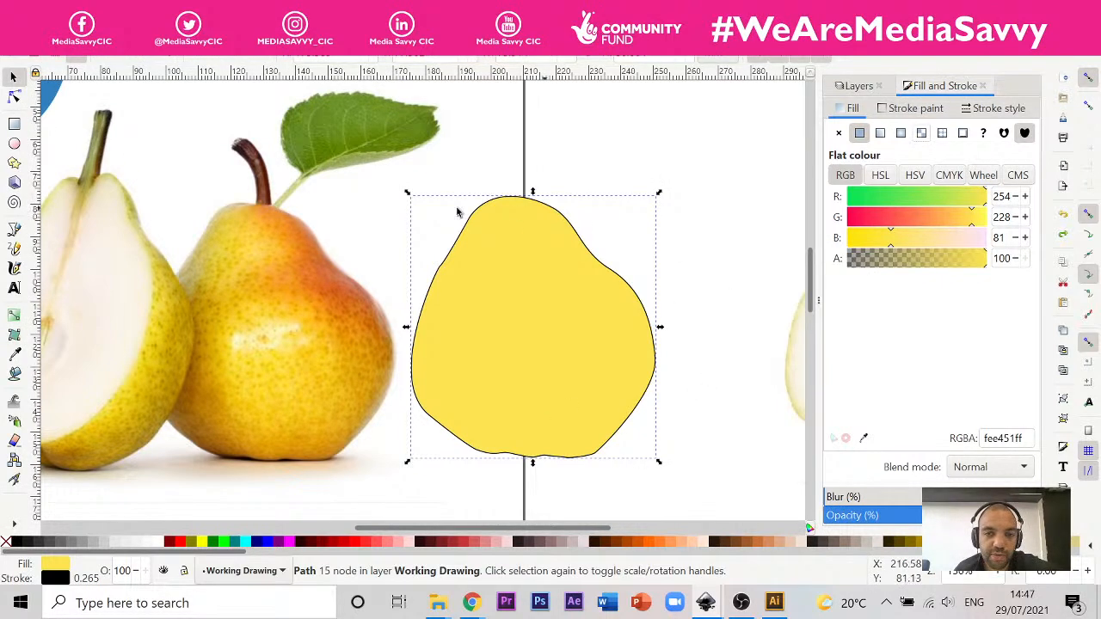
scroll(324, 469, down, 2)
scroll(410, 388, up, 7)
scroll(481, 301, down, 1)
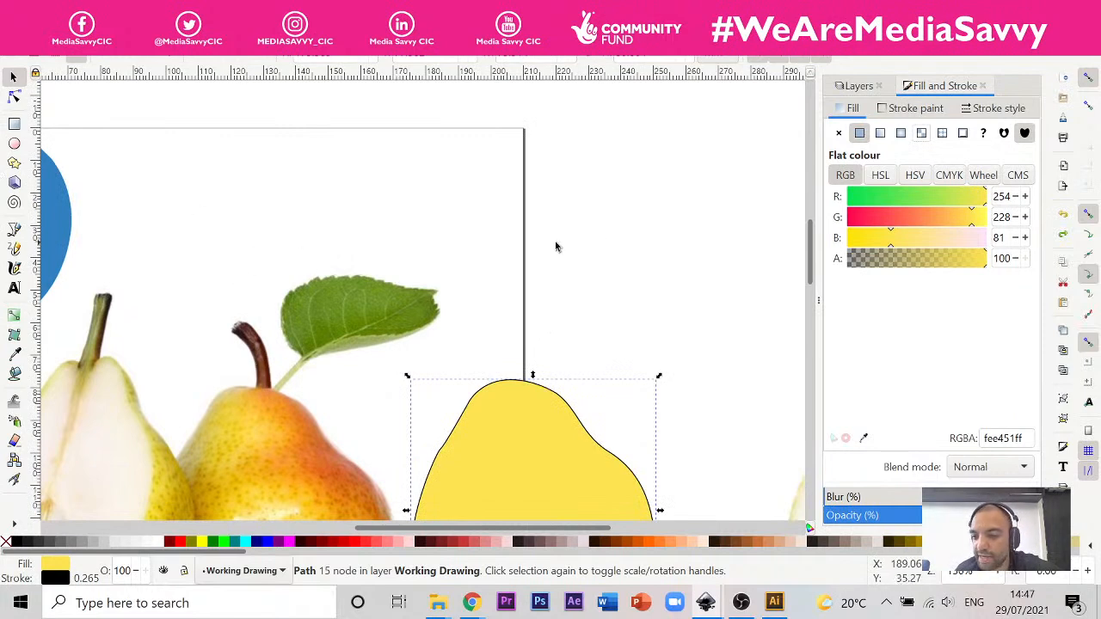
click(14, 125)
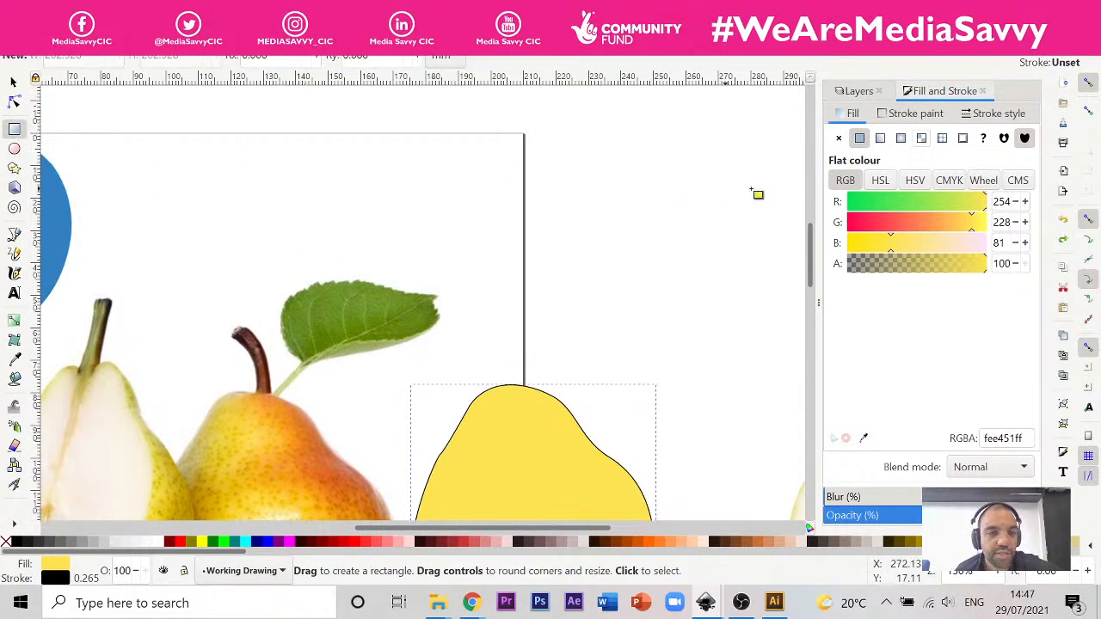
drag(533, 146, 738, 327)
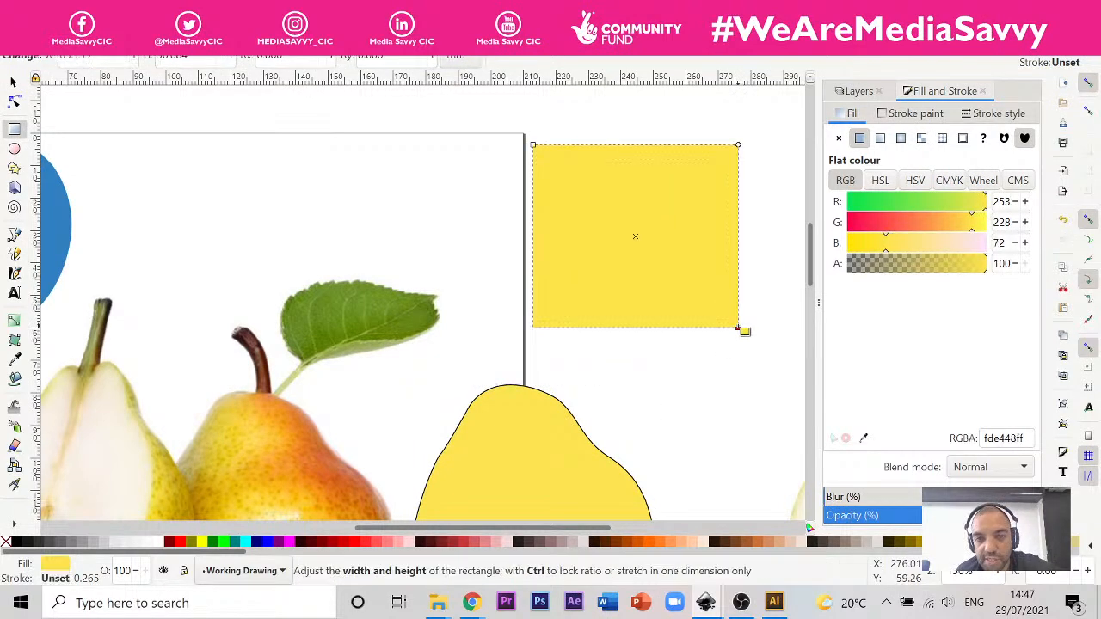
Step: Try a mesh gradient fill on the yellow test rectangle
click(14, 340)
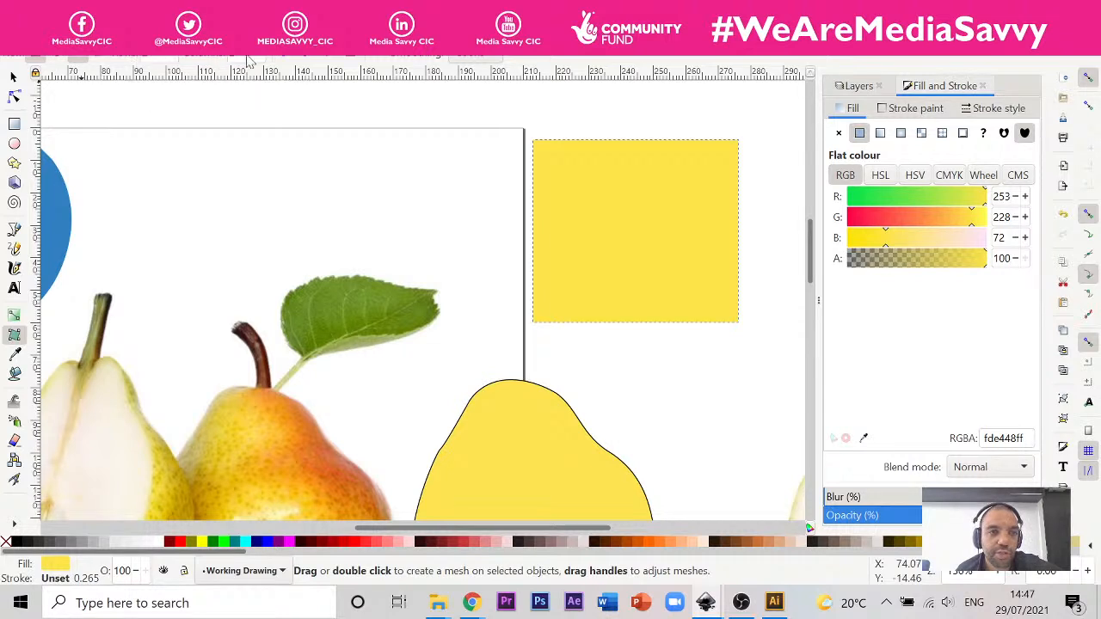
click(921, 133)
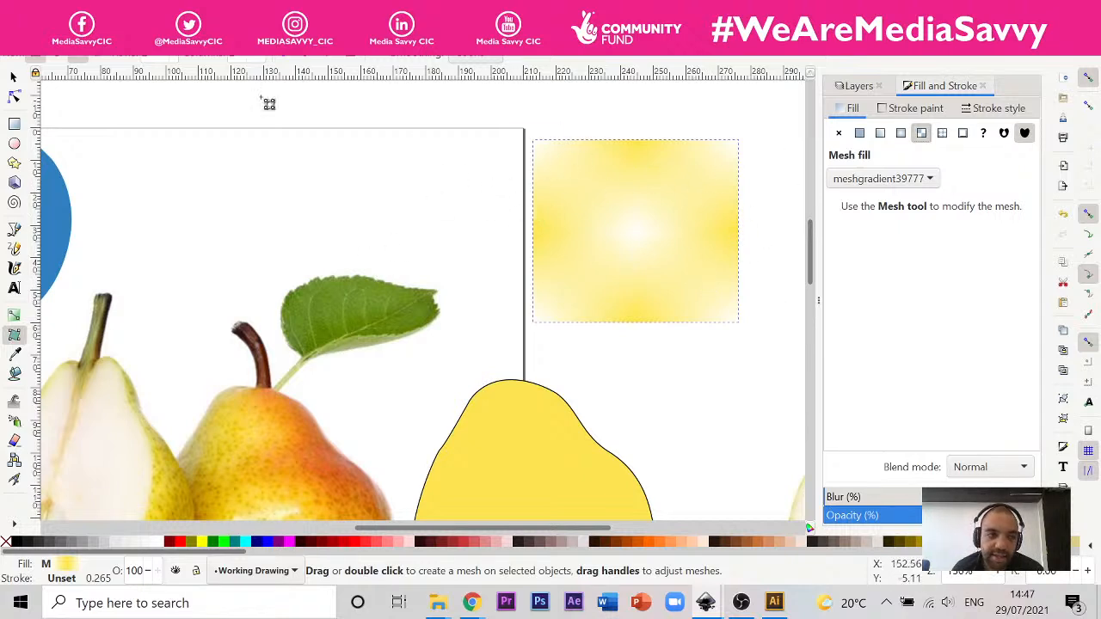
Step: Try to recolour the rectangle's upper-left corner node red (#FF0000), and apply the mesh gradient fill to the rectangle again
click(13, 98)
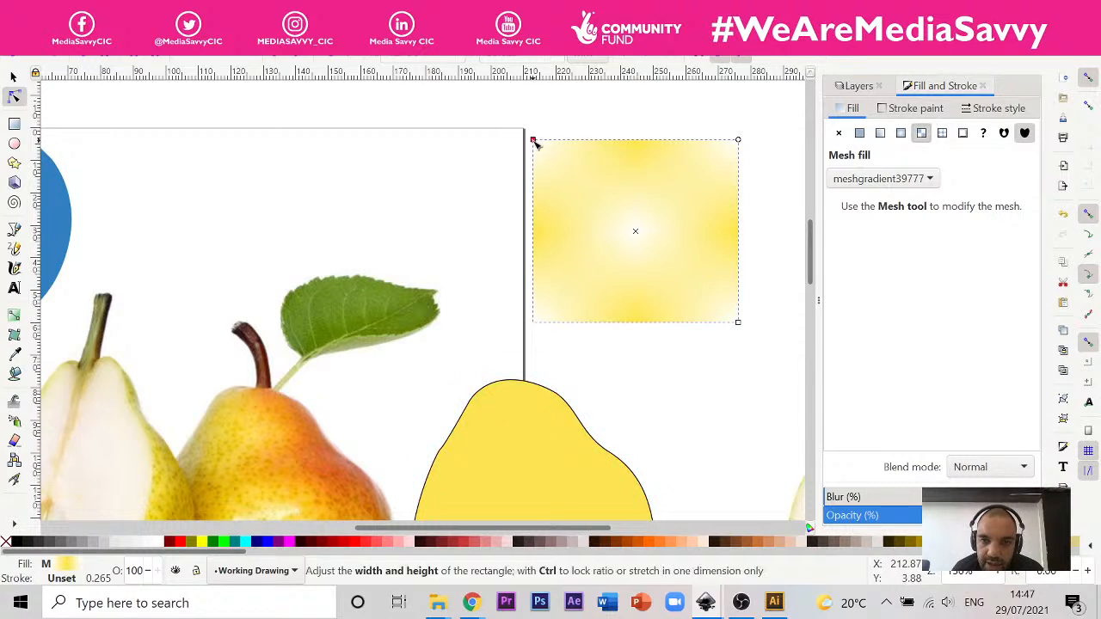
click(357, 543)
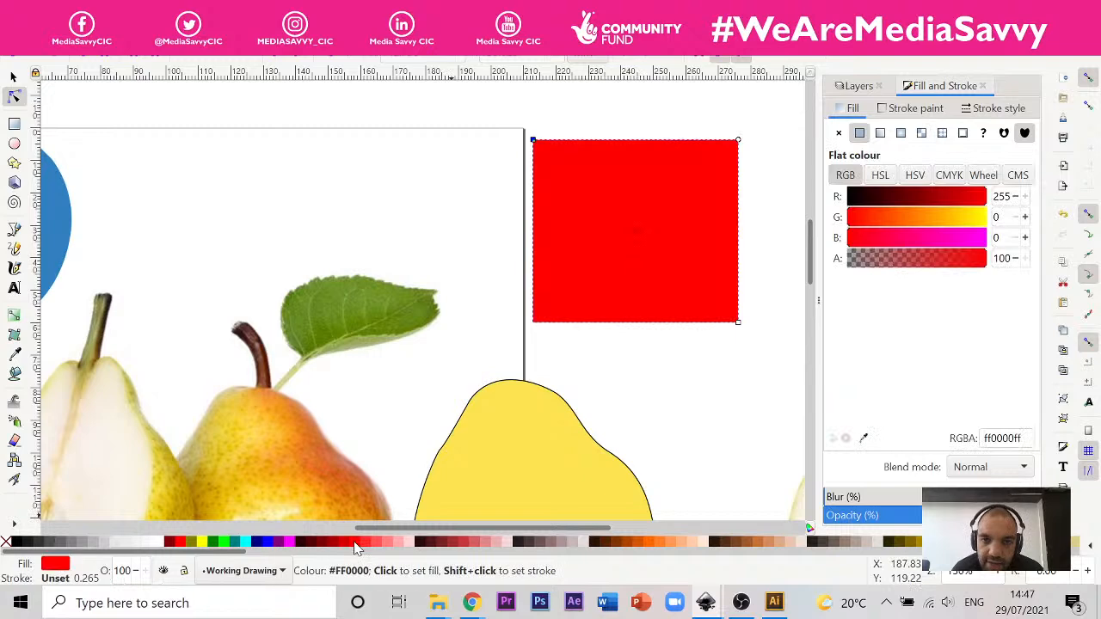
click(923, 135)
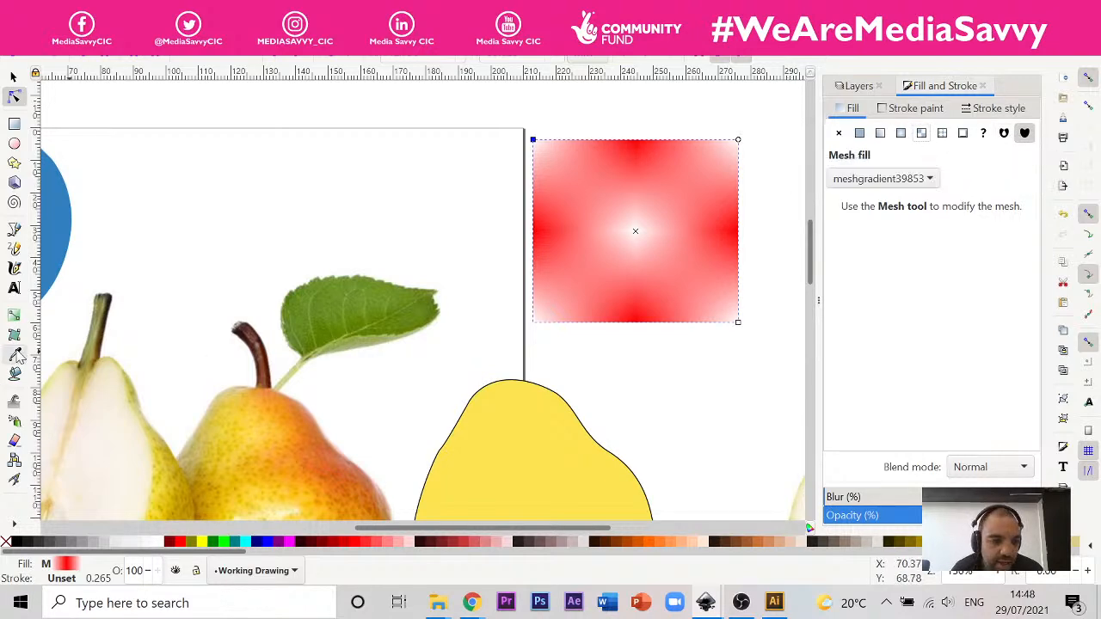
Step: Recolour the test rectangle with yellow #fee451 sampled from the pear shape and give it a mesh gradient fill
click(13, 355)
click(529, 487)
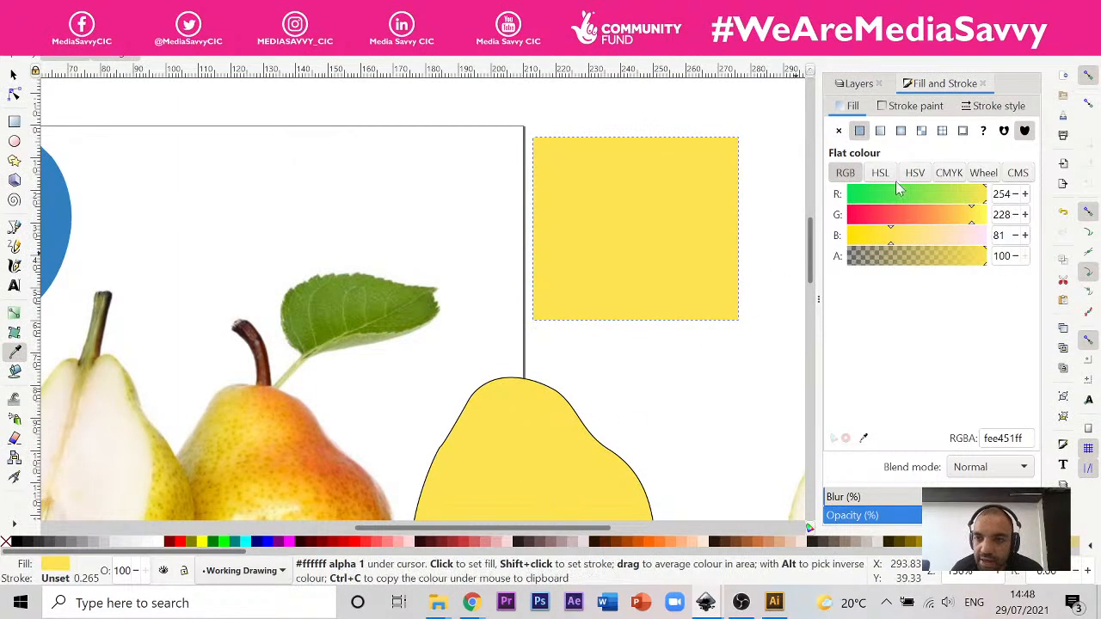
click(922, 131)
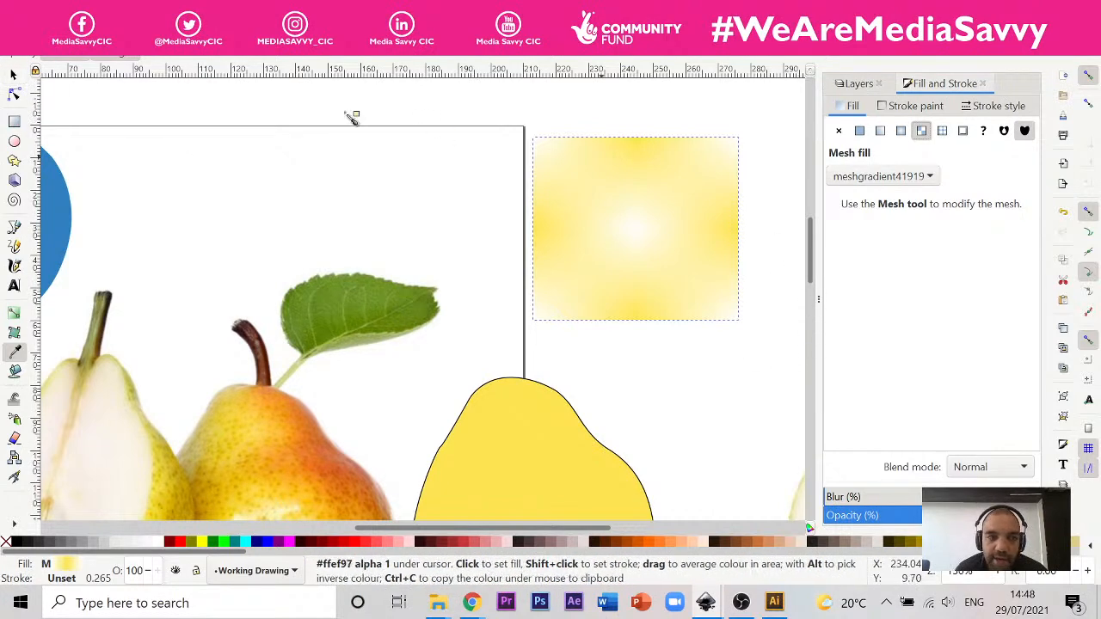
Step: Try to select the mesh handles in the test rectangle's upper-left corner with the Mesh tool
click(13, 333)
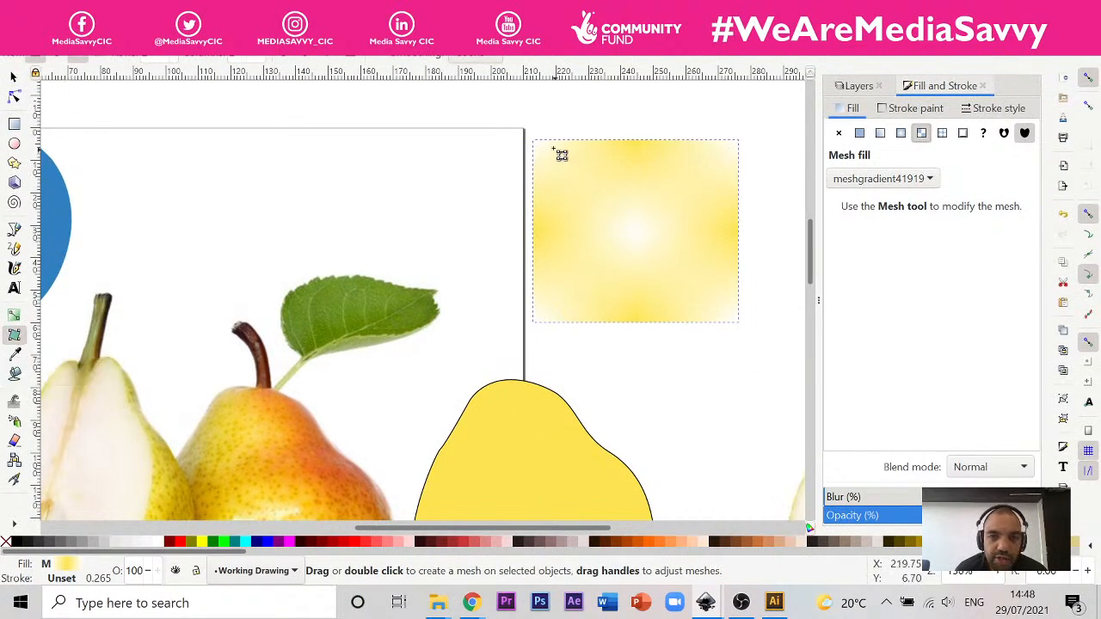
drag(548, 148, 560, 173)
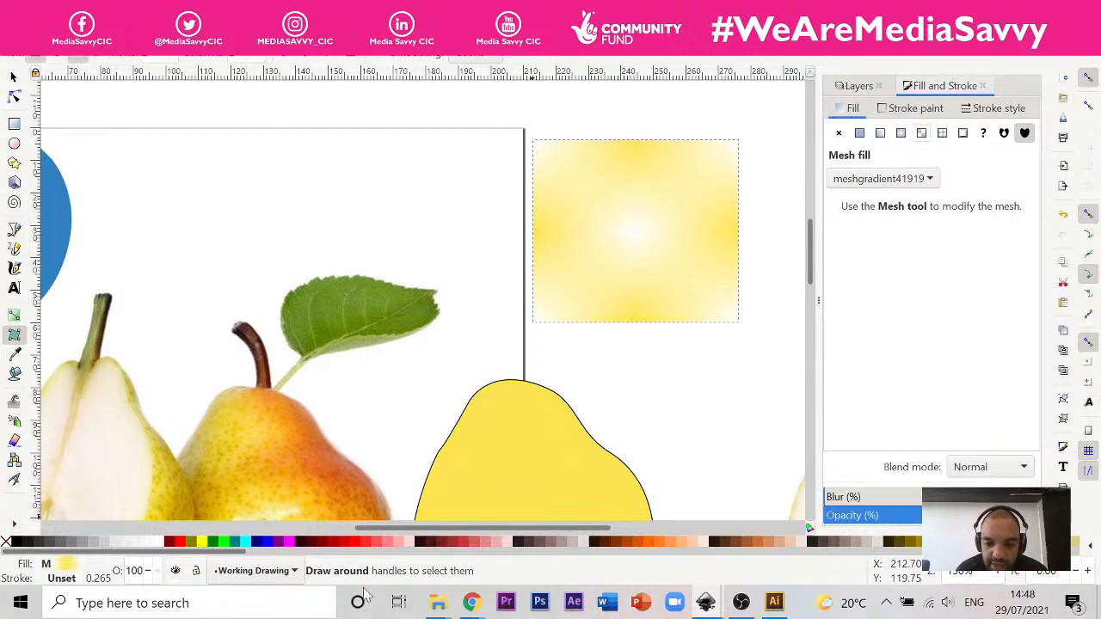
Step: Switch to Chrome and review the "Inkscape Tutorial: Mesh Gradient Background" video from about 1:55 to 2:41 for how the mesh is created
click(470, 603)
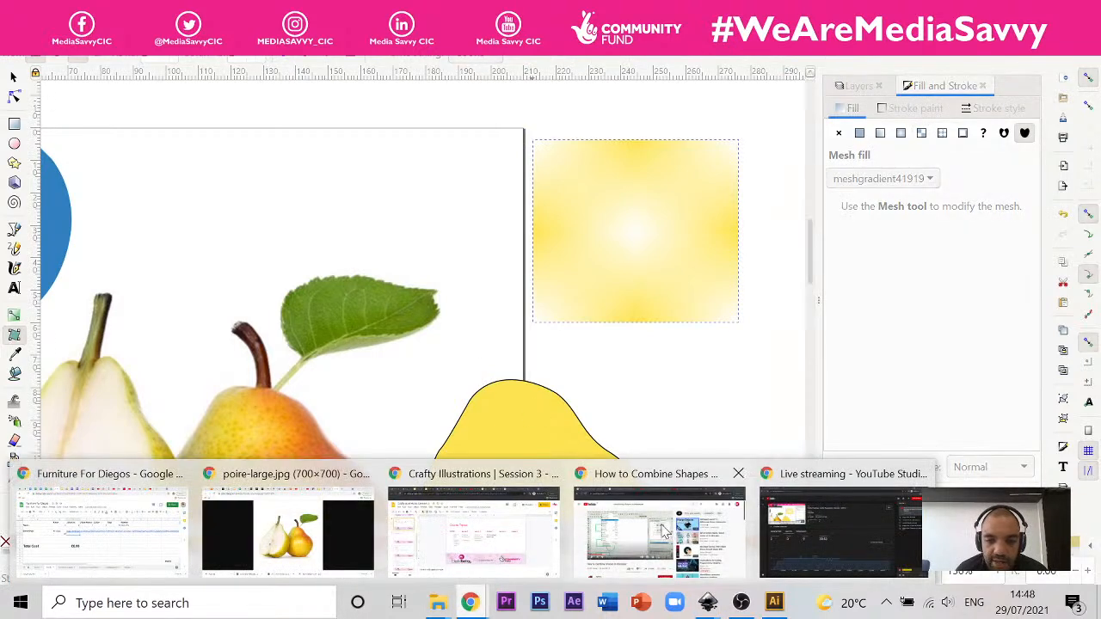
click(647, 519)
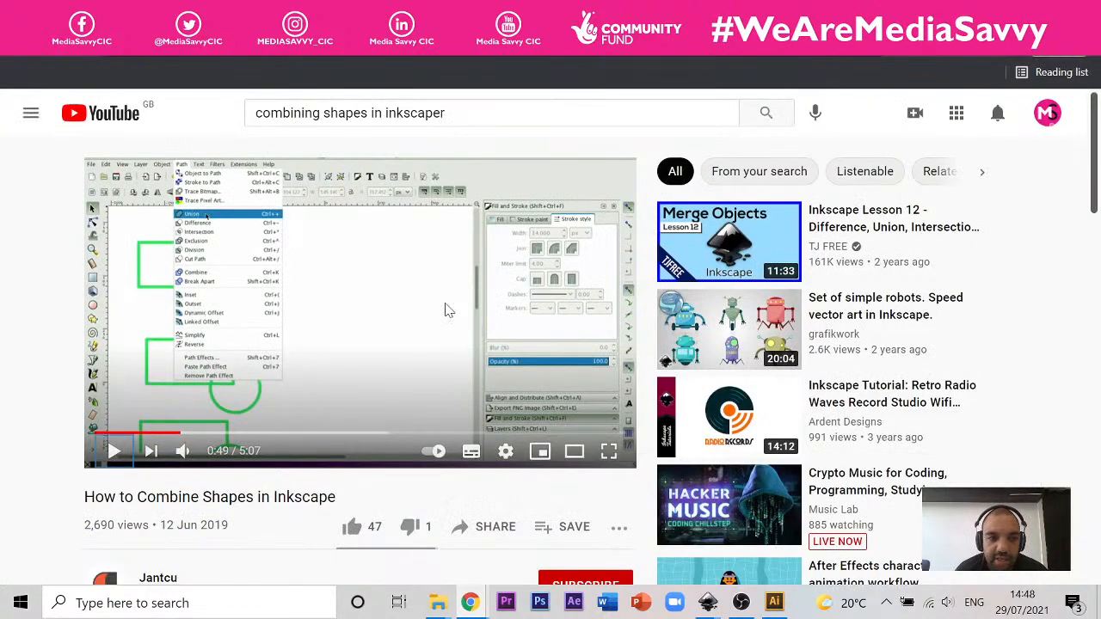
click(447, 12)
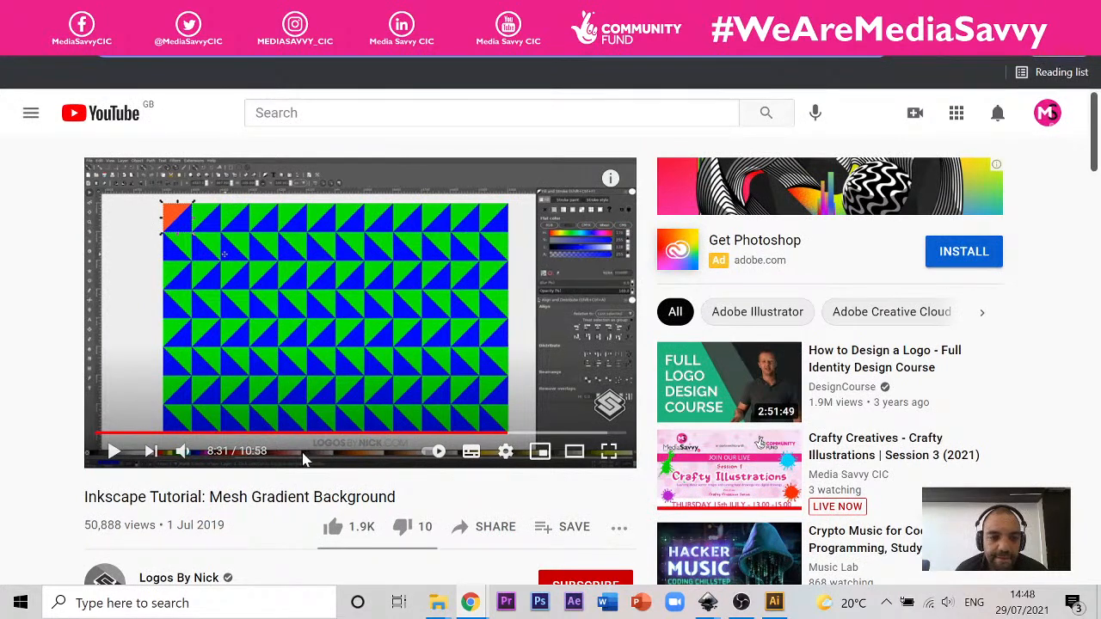
drag(207, 441, 179, 439)
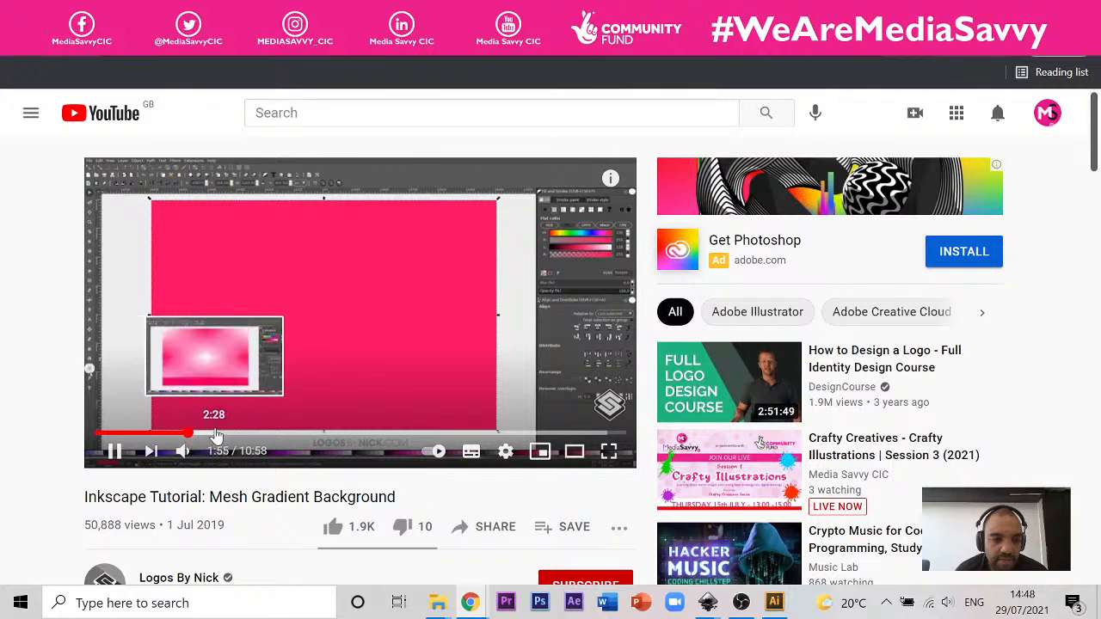
key(Right)
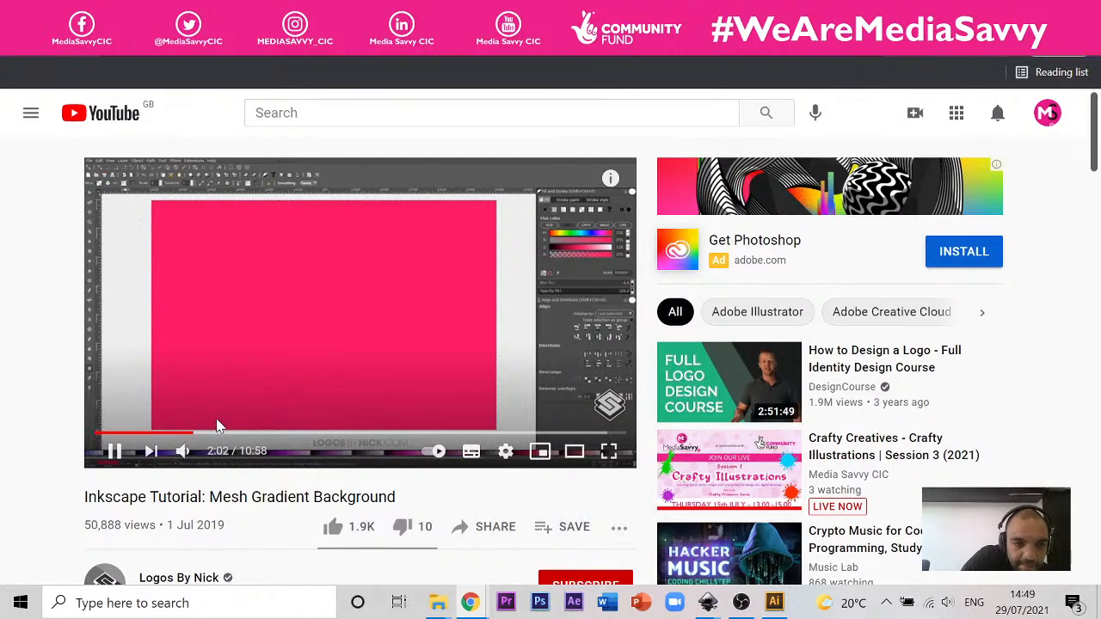
key(Right)
key(Right)
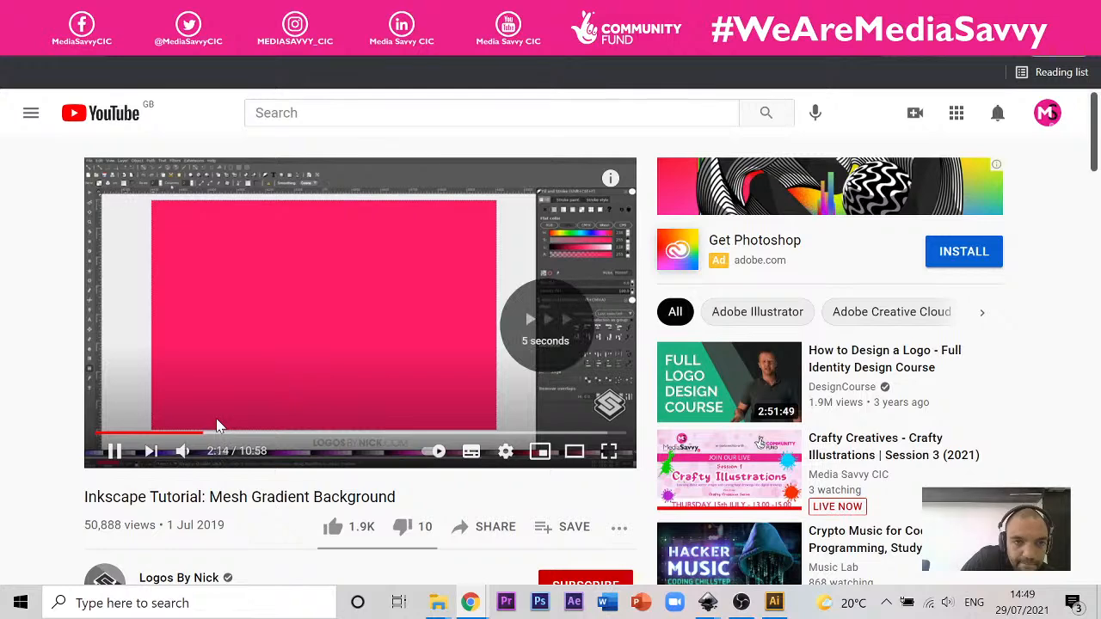
key(Right)
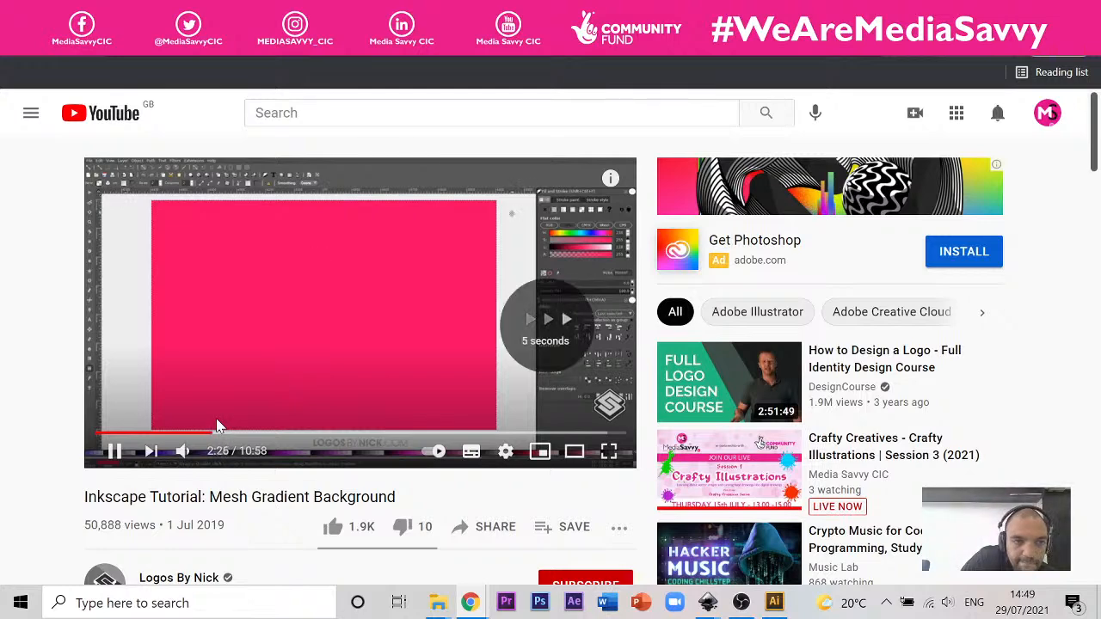
key(Right)
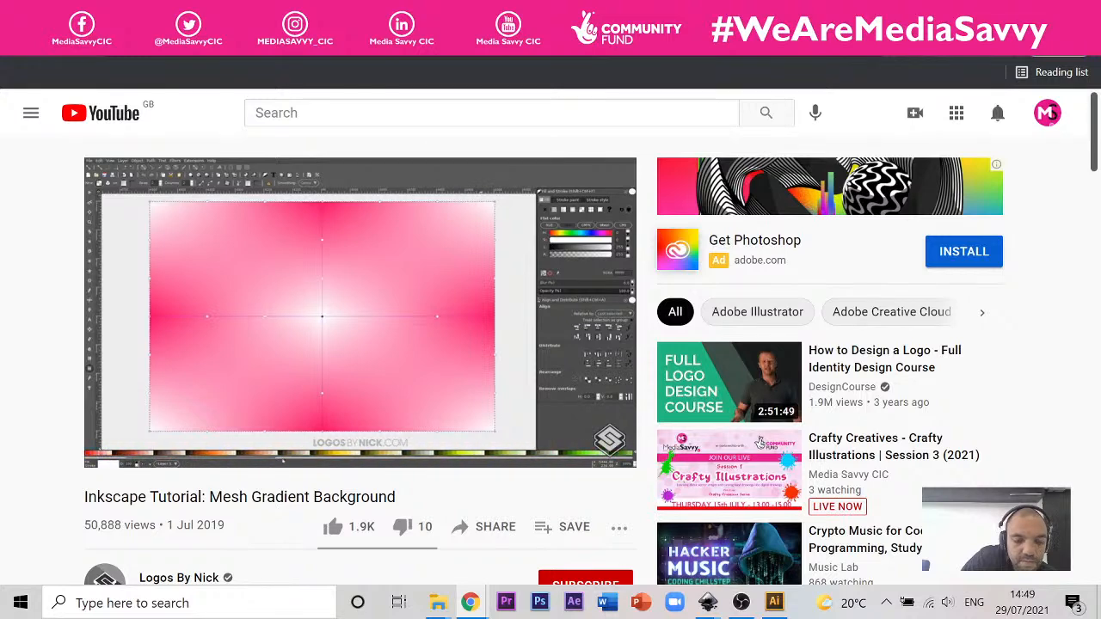
click(247, 311)
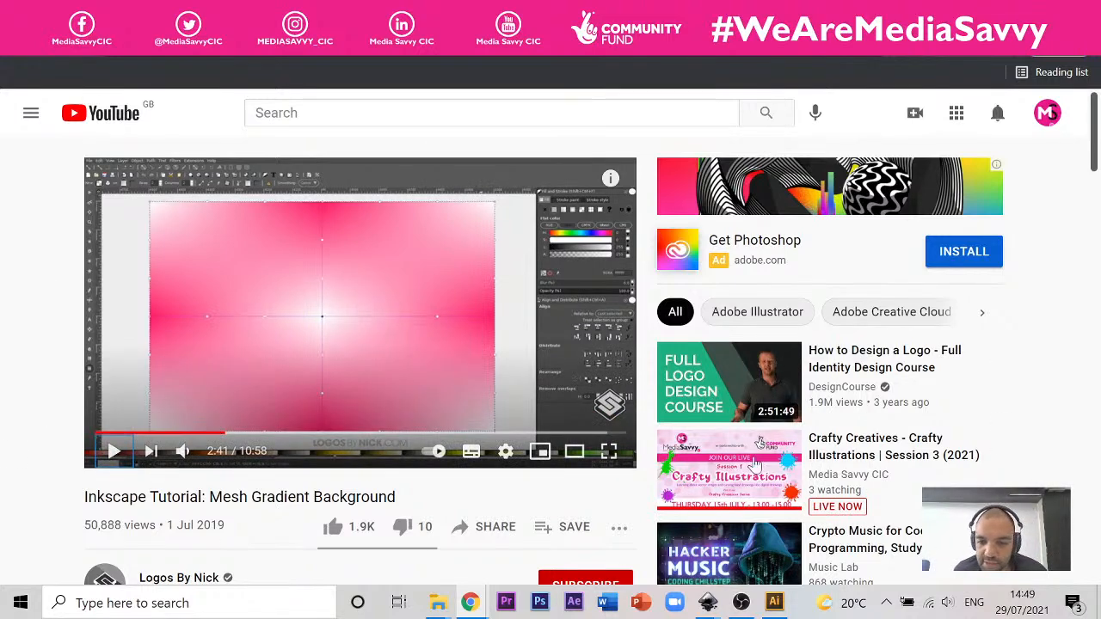
Step: Switch back to the pear document in Inkscape and try to edit the rectangle's mesh centre with the Node tool
mouse_move(707, 602)
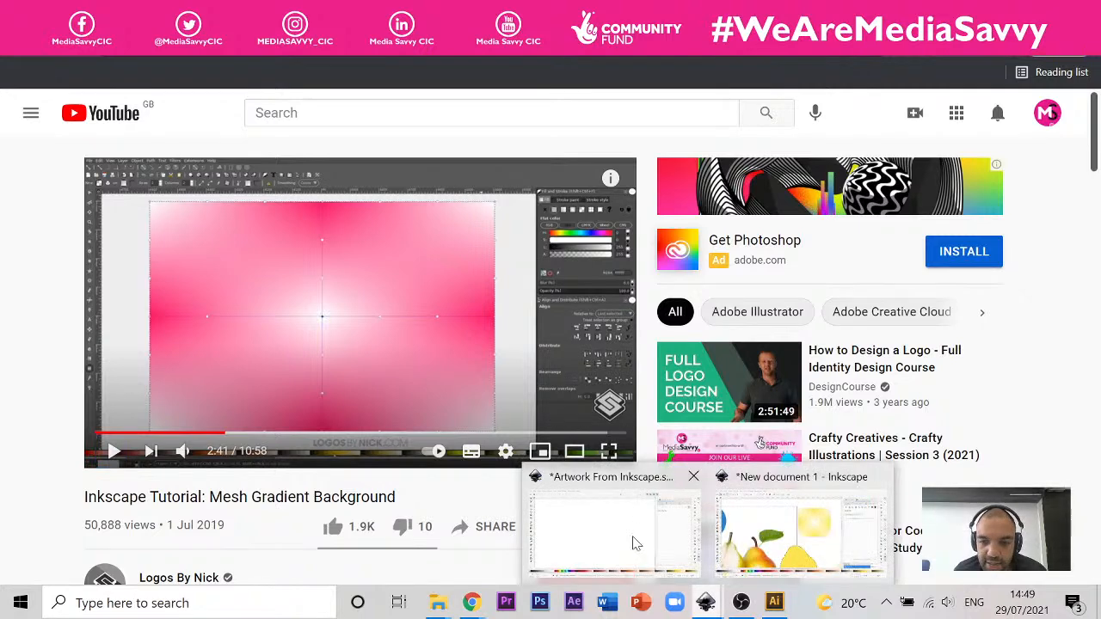
click(765, 514)
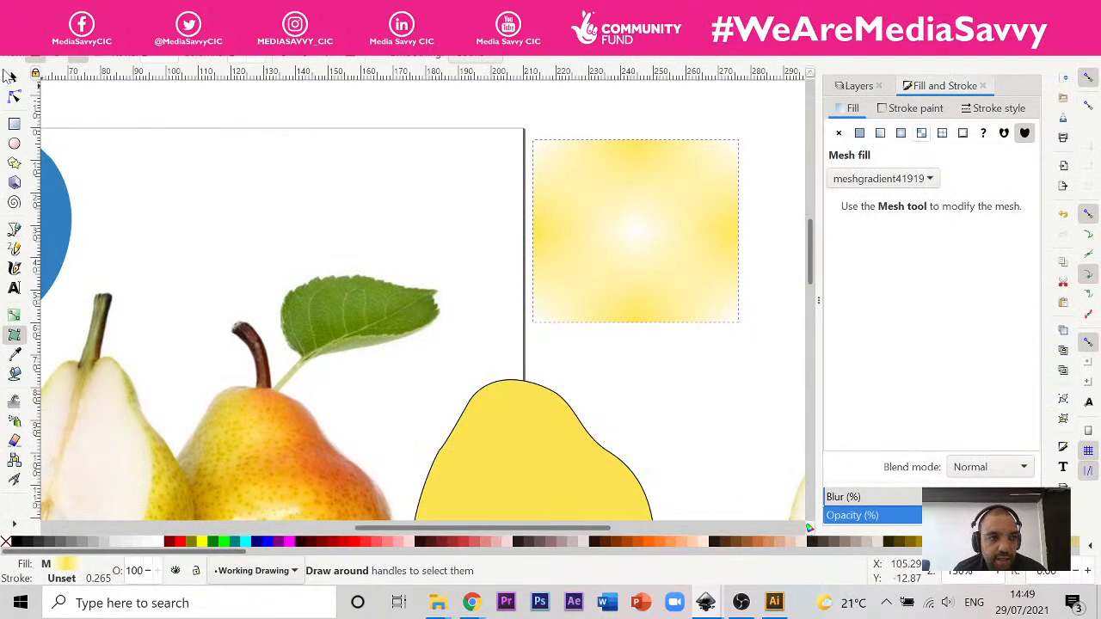
click(13, 76)
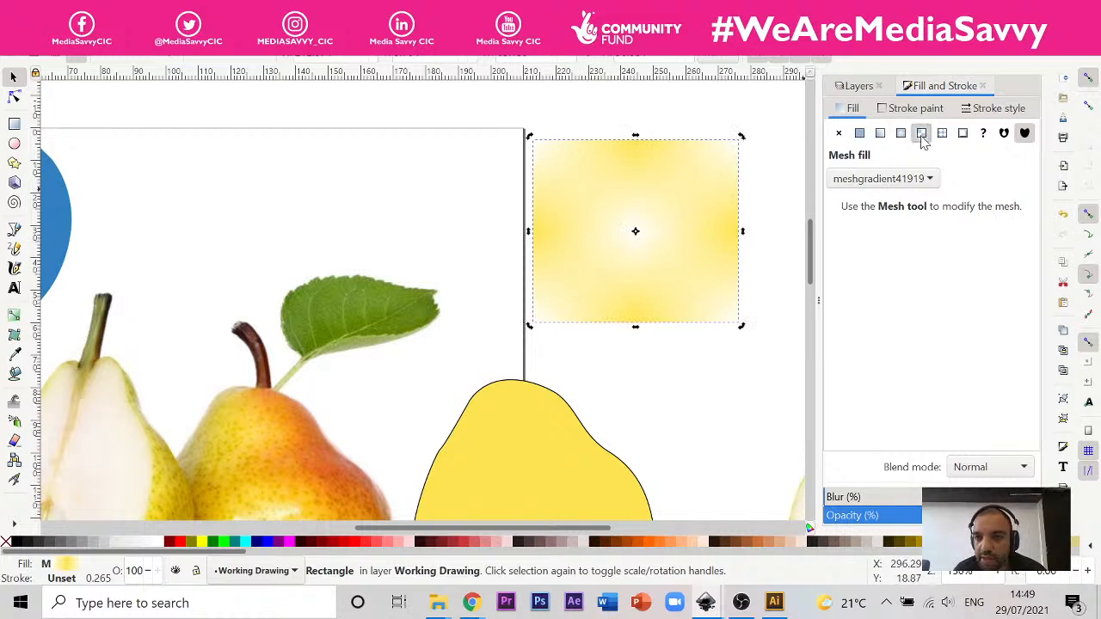
click(13, 96)
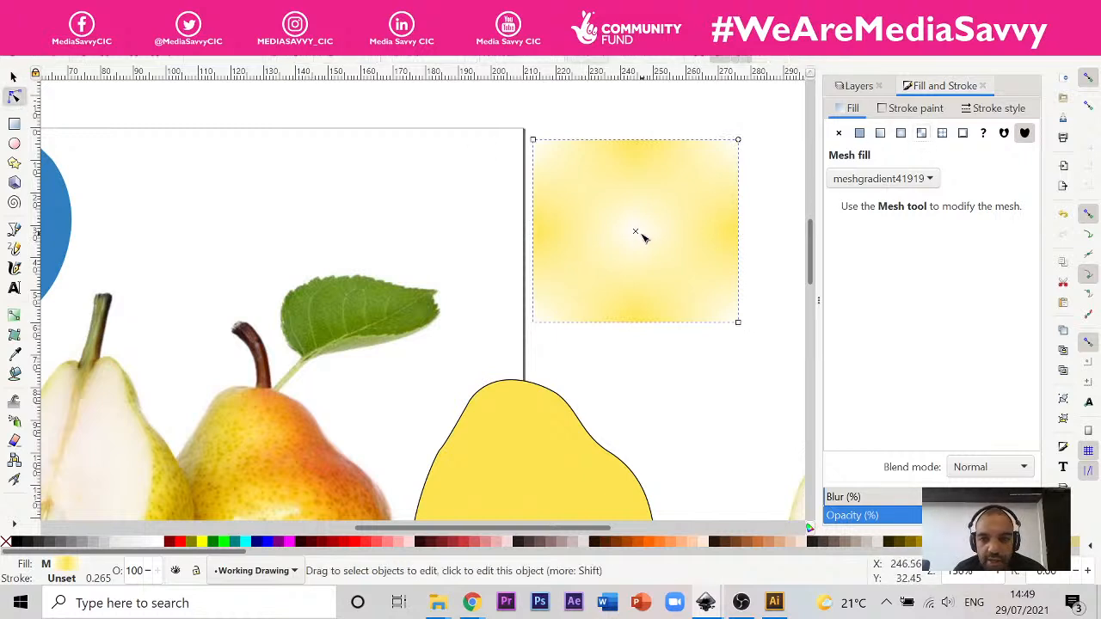
drag(652, 217, 641, 232)
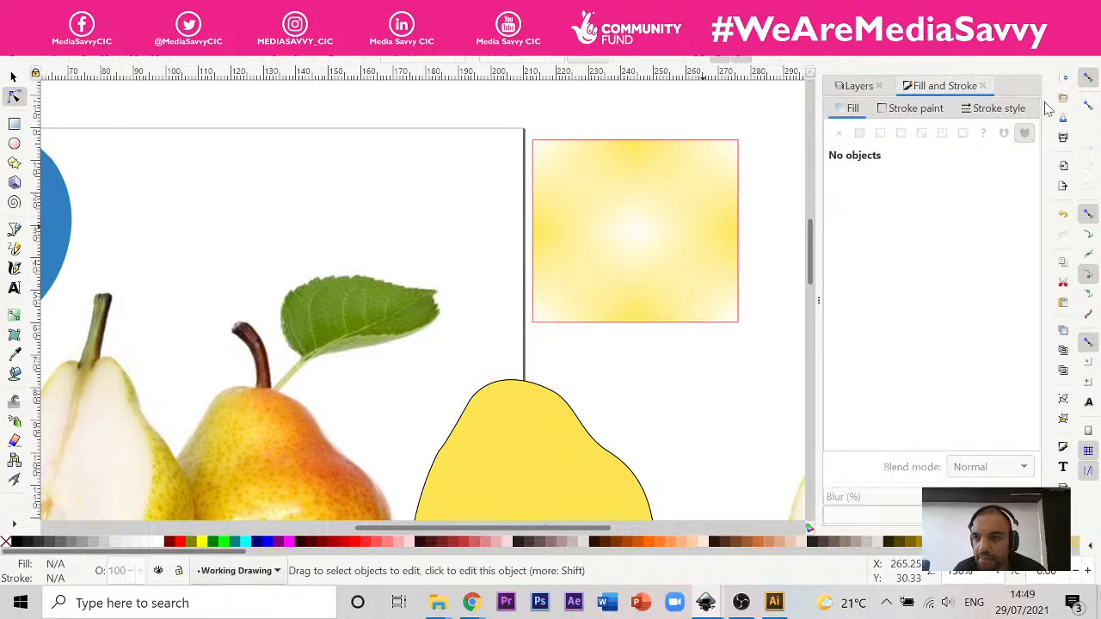
click(727, 261)
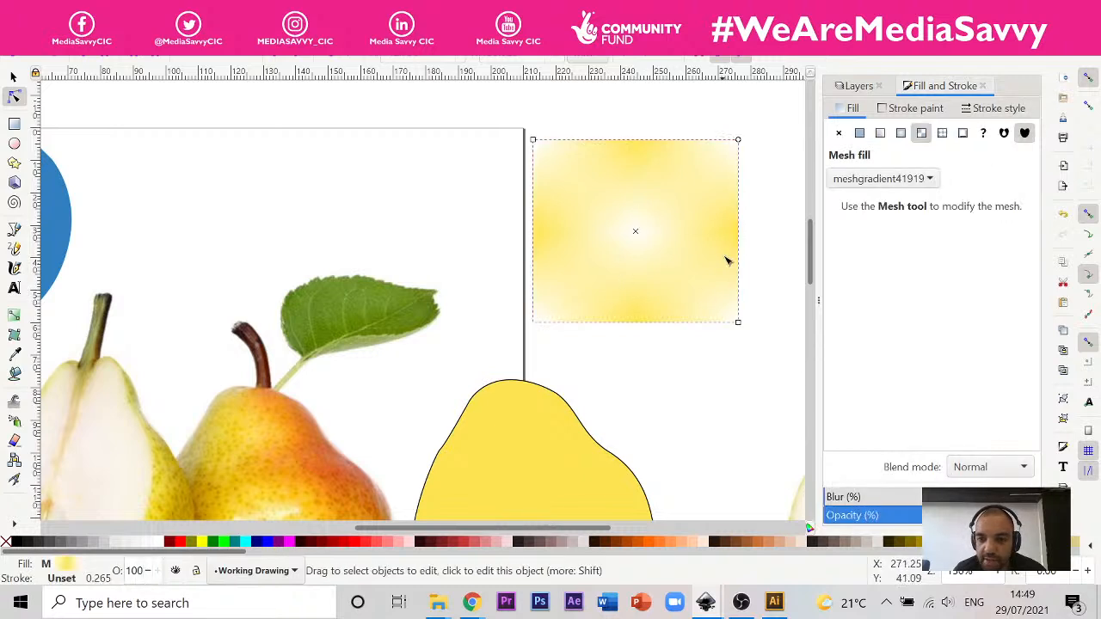
Step: Reset the test rectangle to a flat colour fill and reapply a mesh gradient fill to it
click(899, 180)
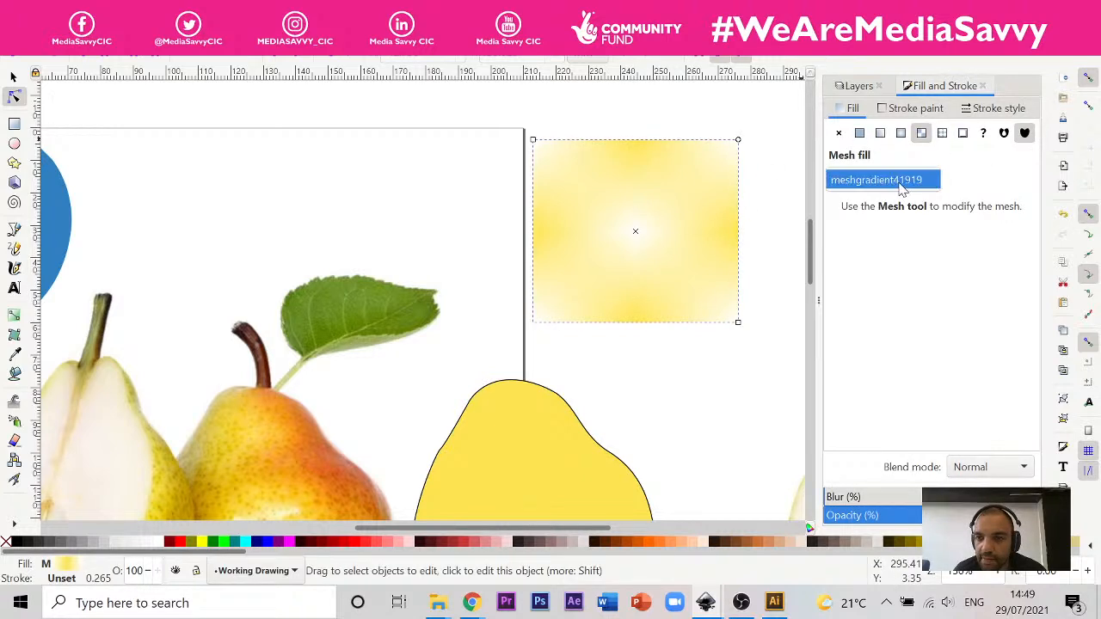
click(902, 188)
click(859, 133)
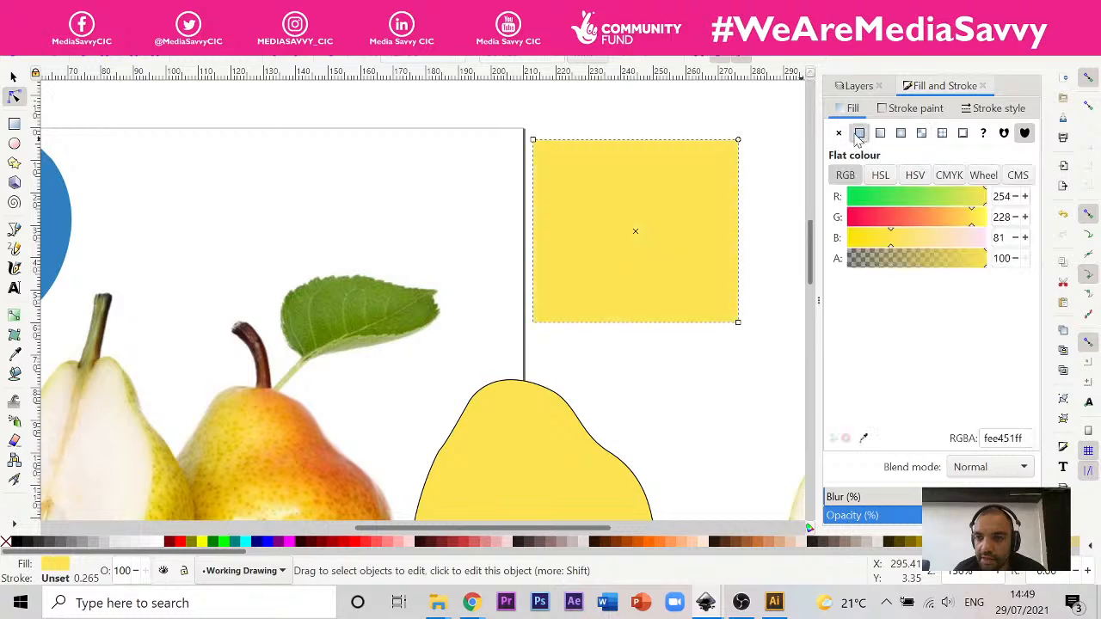
click(921, 134)
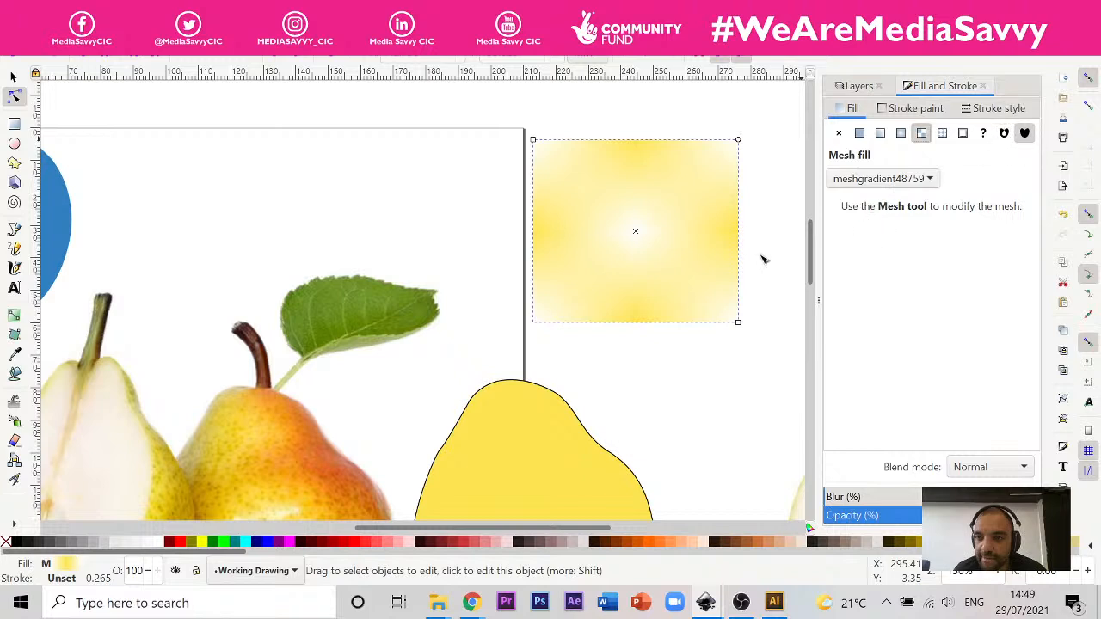
Step: Enlarge the test rectangle by moving its upper-left corner outward across the page's right edge
click(14, 123)
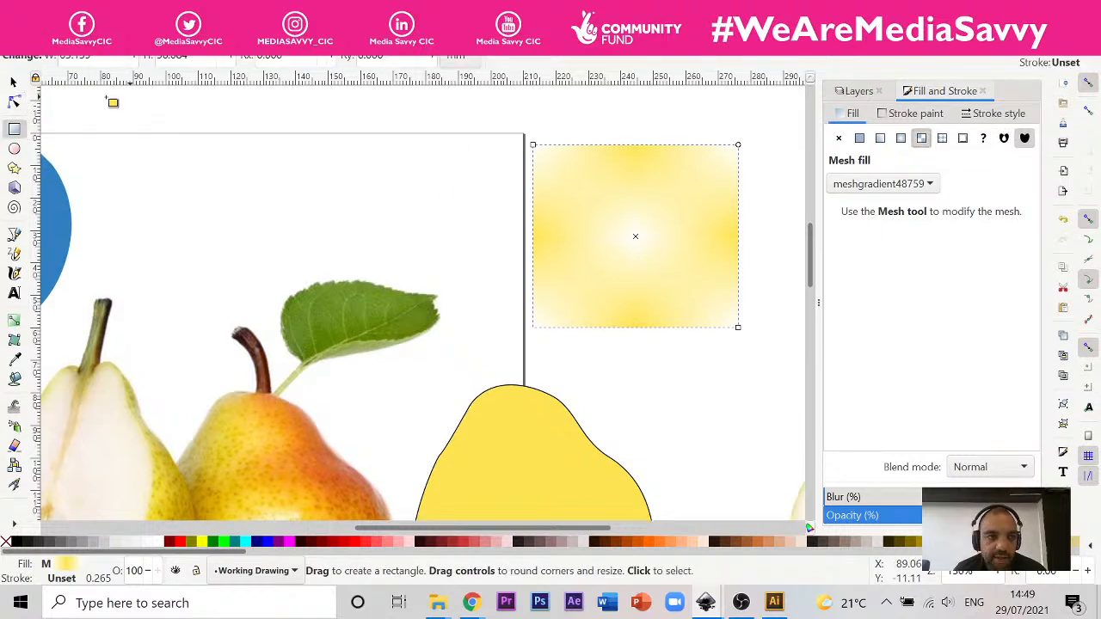
click(14, 101)
drag(534, 142, 490, 134)
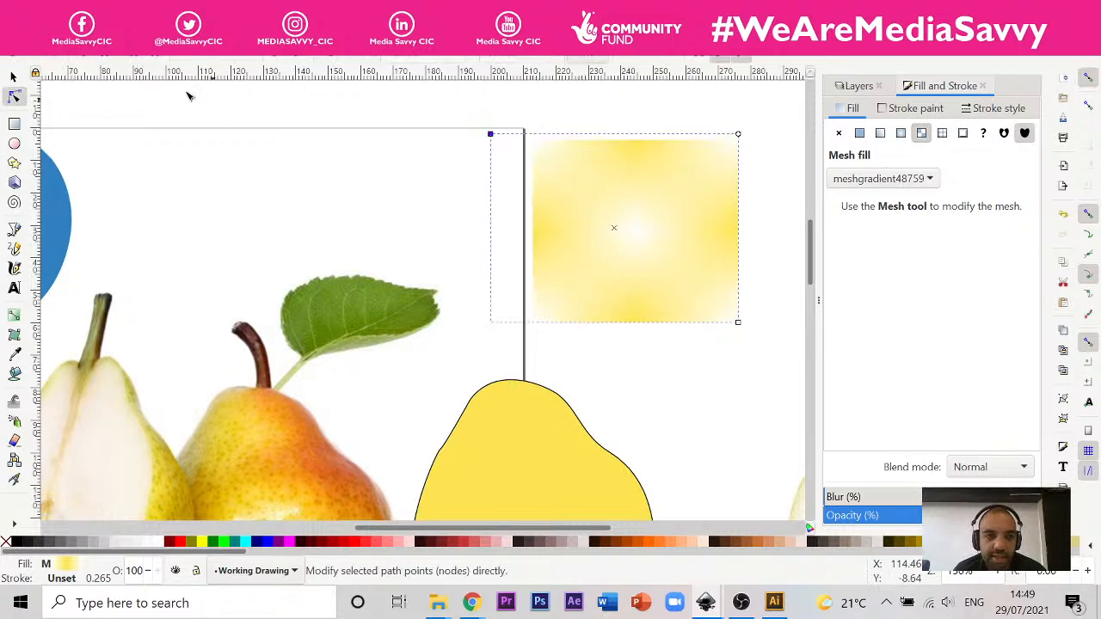
Step: Scale the mesh gradient to fit inside the enlarged rectangle's bounding box
click(13, 335)
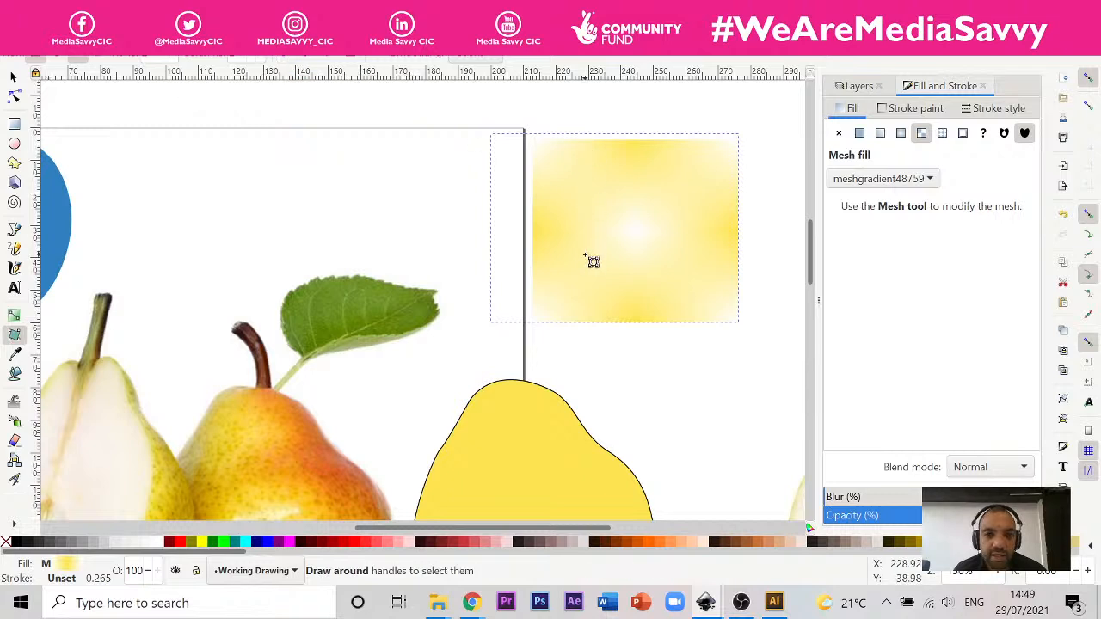
click(476, 60)
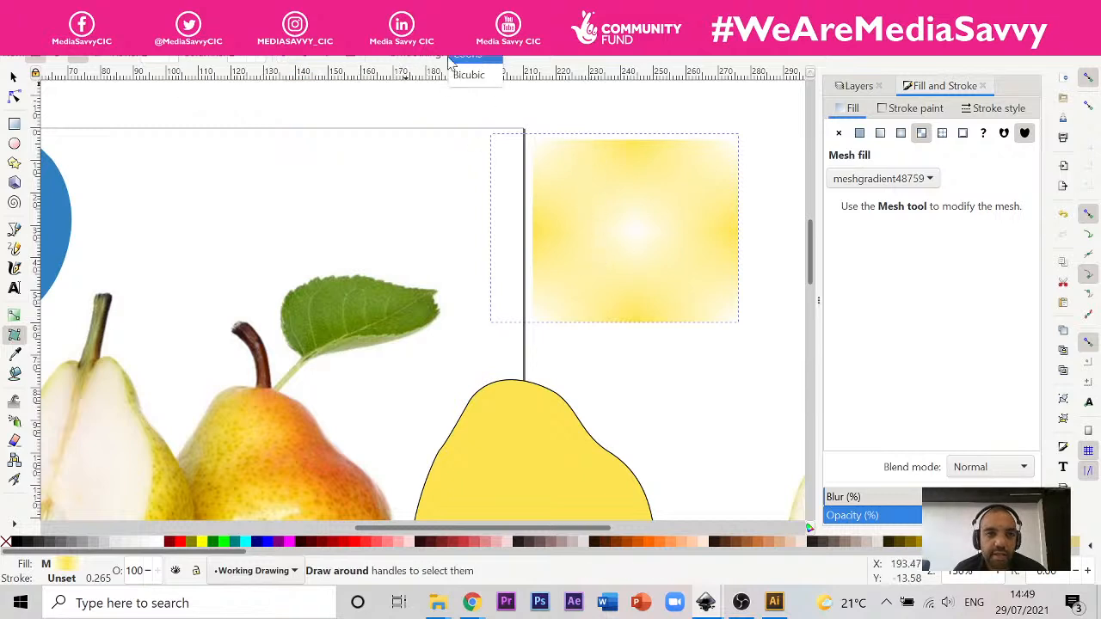
click(330, 57)
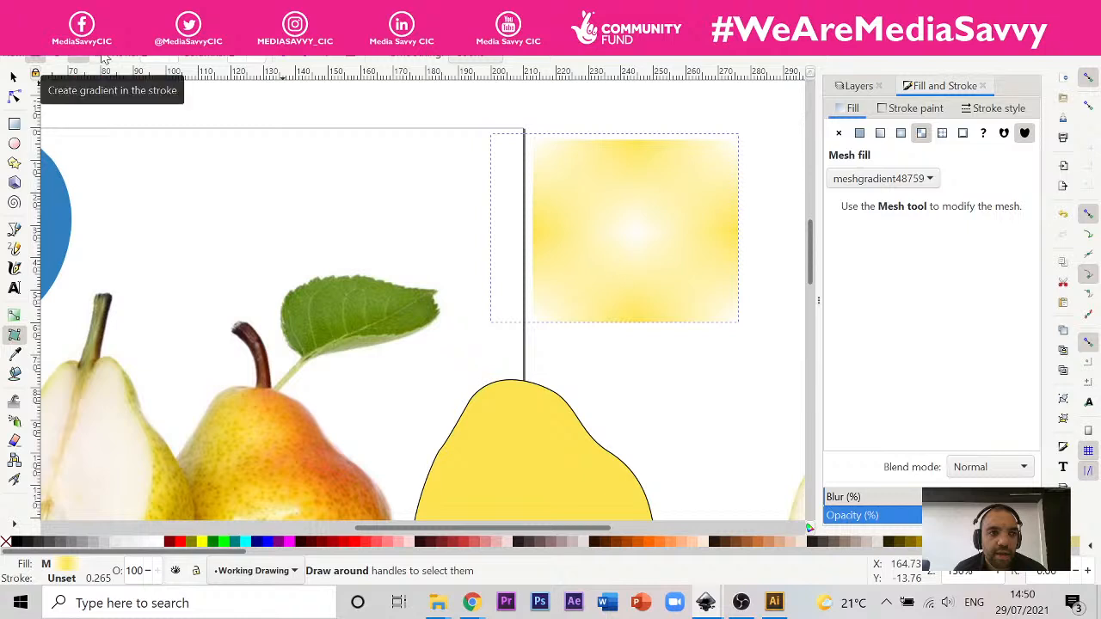
click(351, 59)
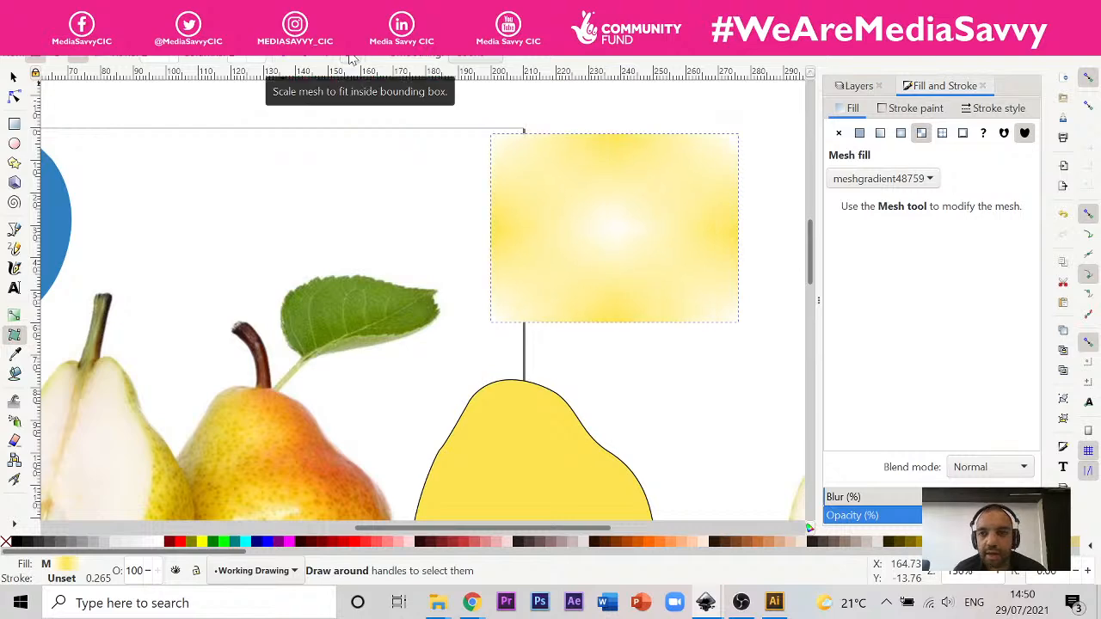
Step: Switch to Chrome and replay the mesh gradient tutorial video from 2:21 to 2:37 to examine how the mesh is created
mouse_move(472, 602)
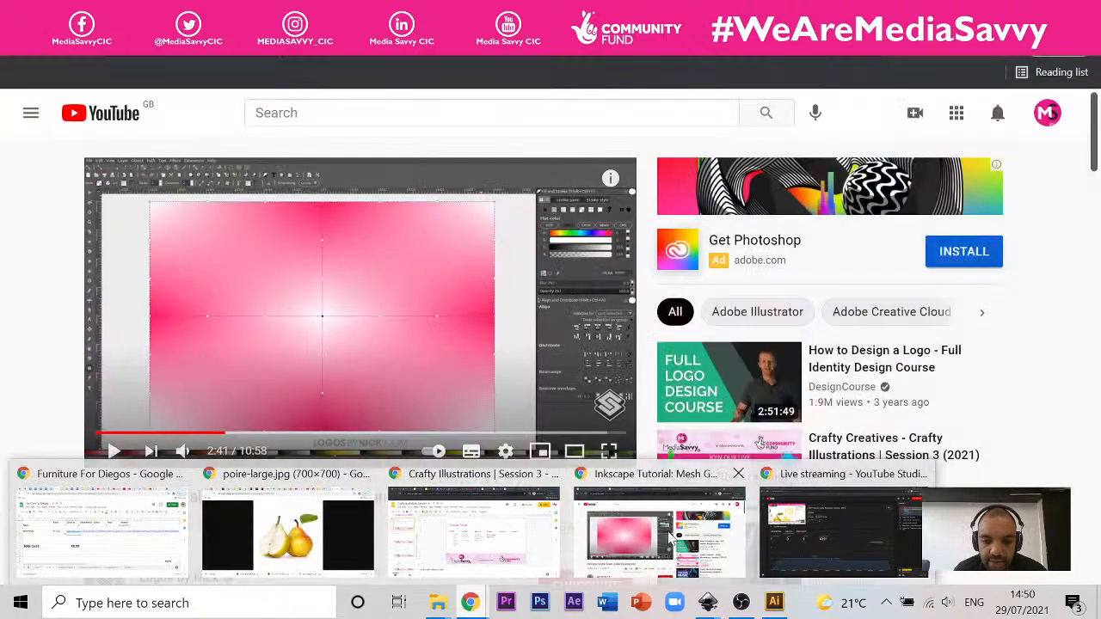
click(659, 533)
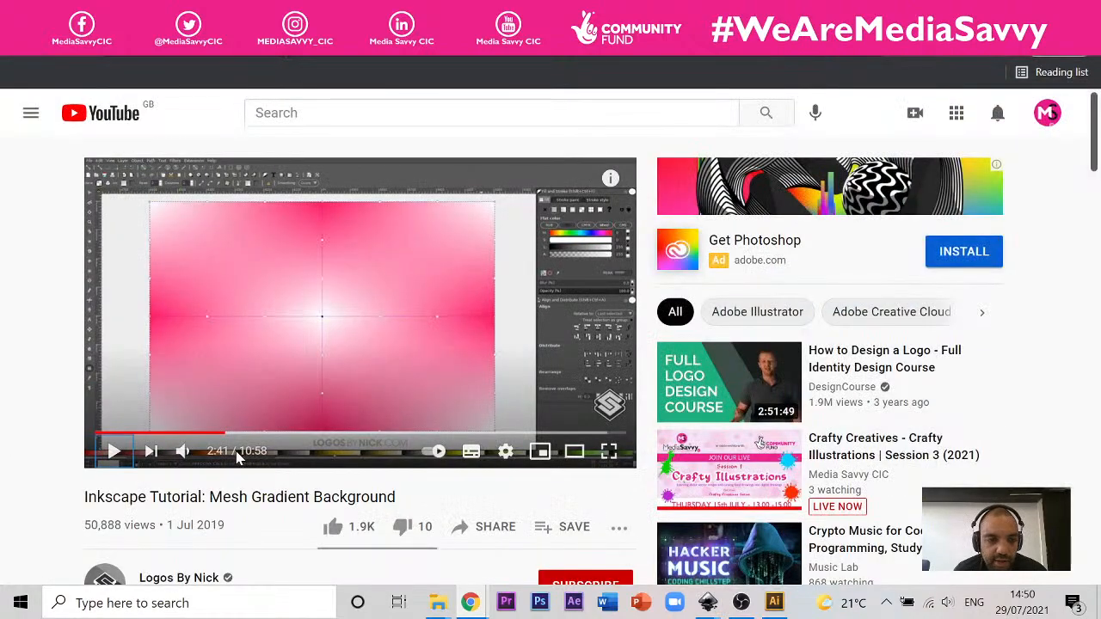
key(Left)
key(Left)
key(Left)
key(Left)
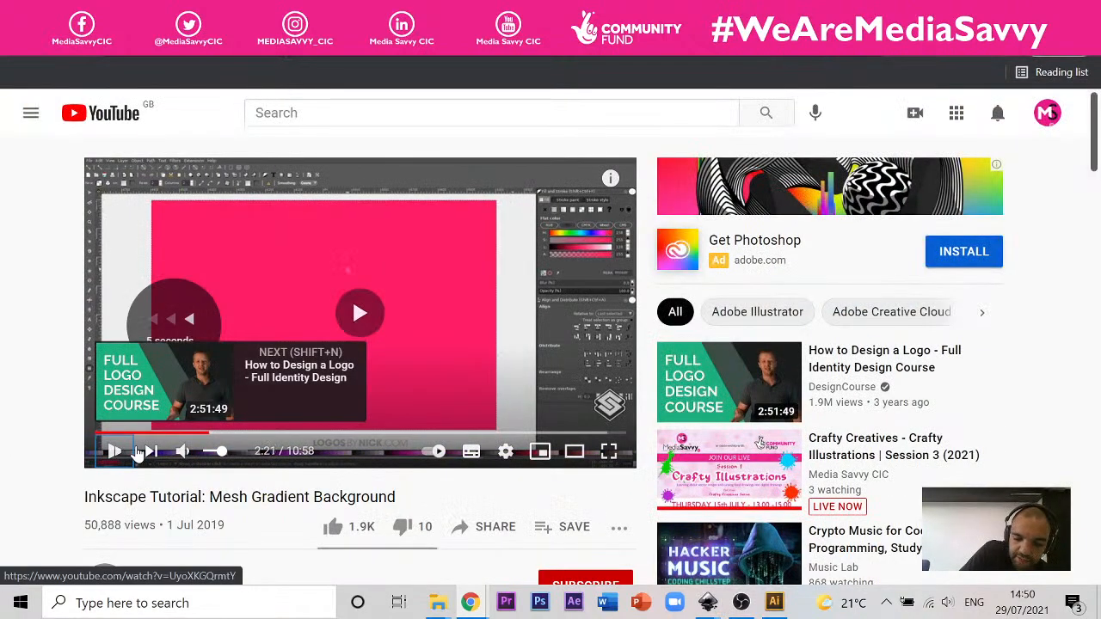
click(120, 451)
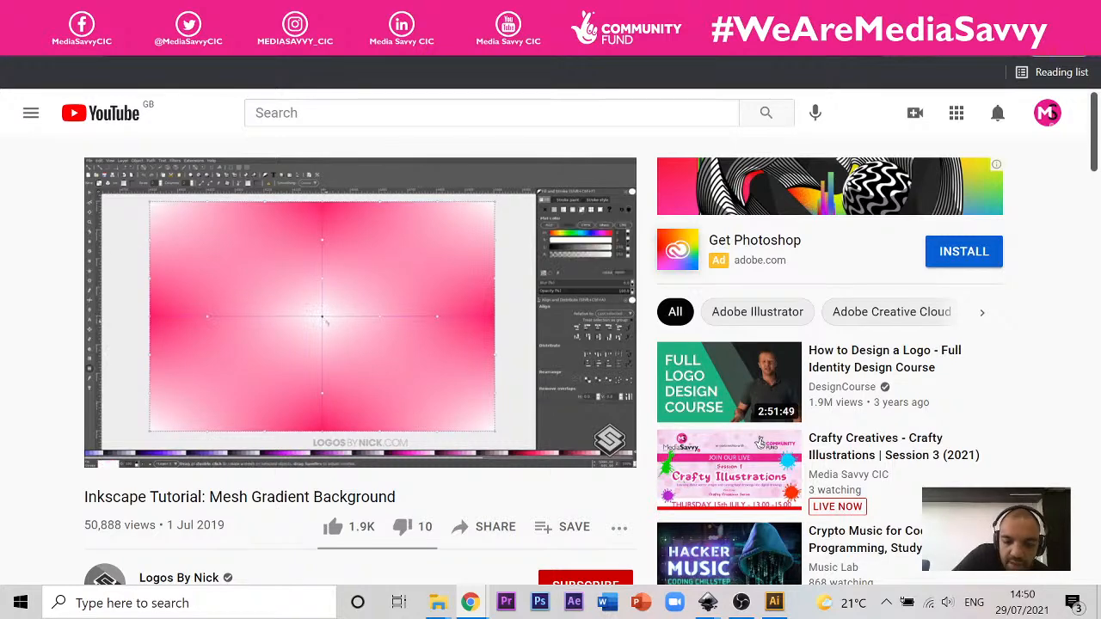
click(332, 320)
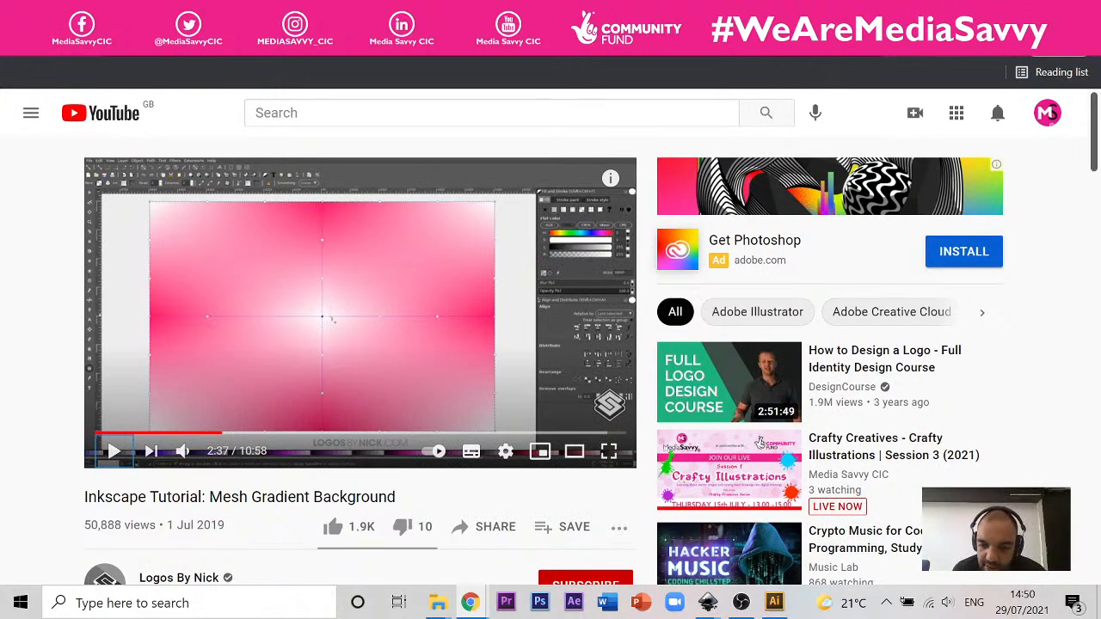
scroll(676, 408, down, 1)
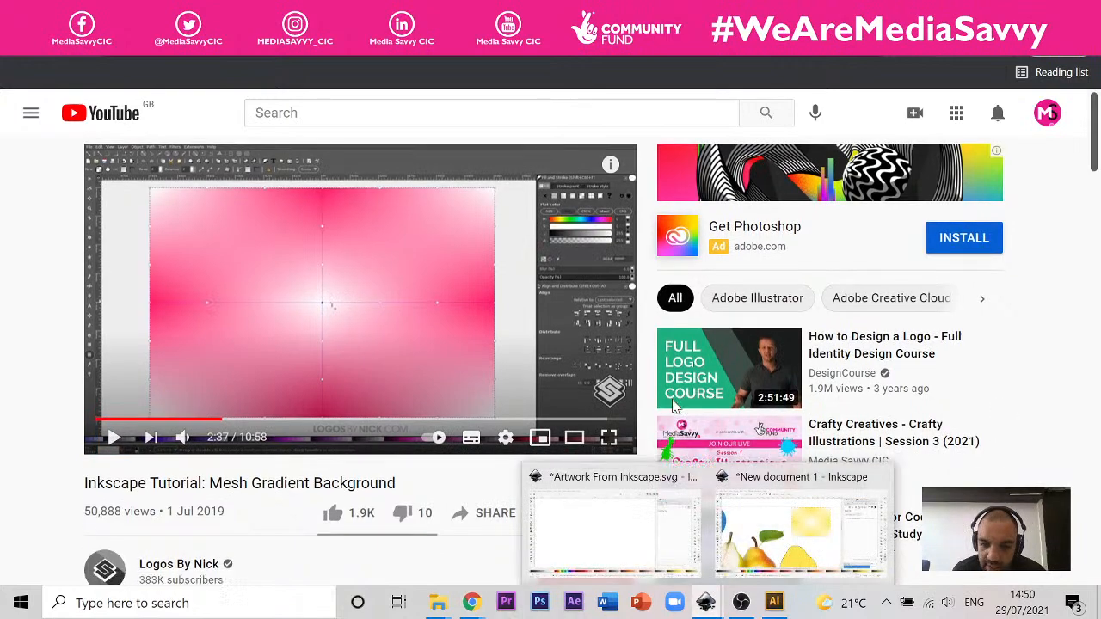
Step: Switch back to the pear document in Inkscape and draw a yellow rectangle about 128 × 62 mm below the yellow pear
scroll(676, 407, down, 3)
click(800, 525)
scroll(575, 266, down, 5)
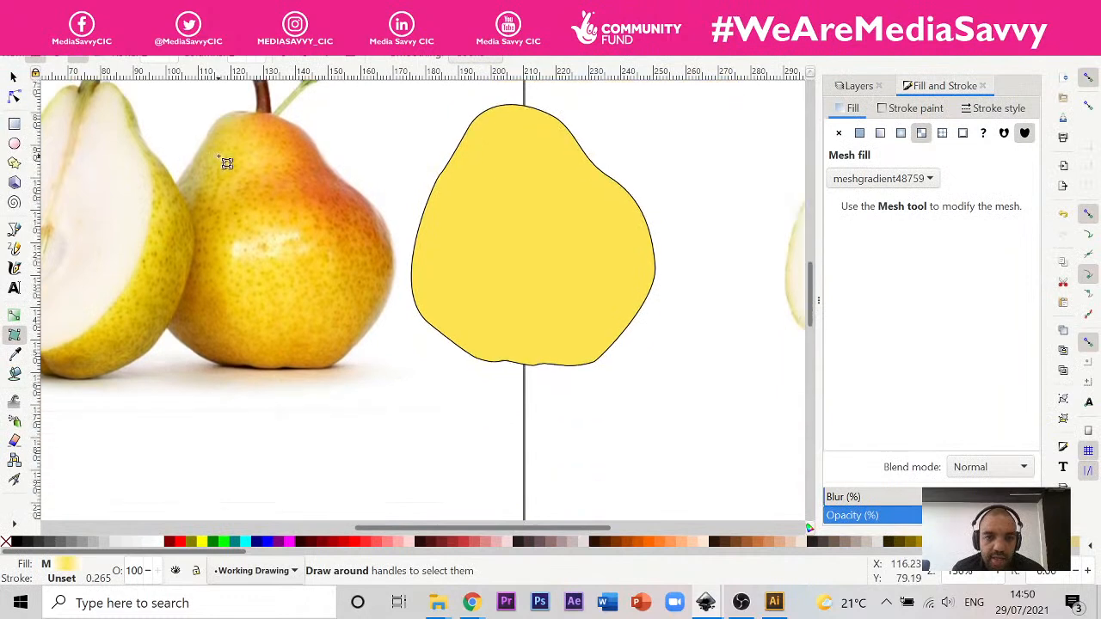
scroll(220, 157, down, 2)
click(14, 124)
drag(331, 320, 748, 524)
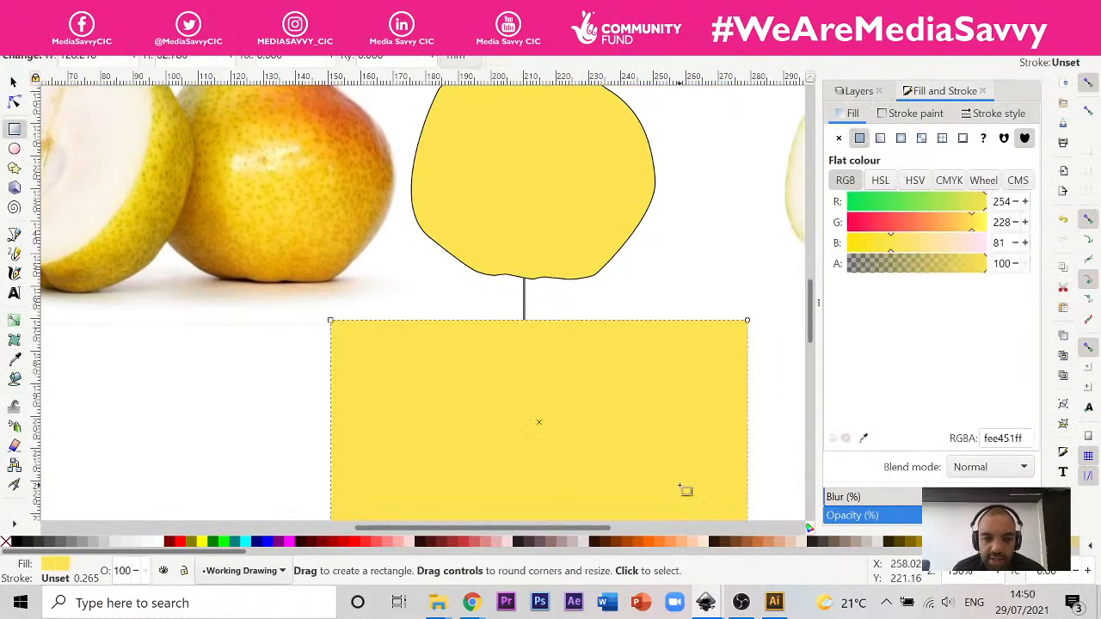
Step: Give the yellow rectangle below the pear a mesh gradient fill, then deselect and reselect the rectangle for node editing
click(13, 341)
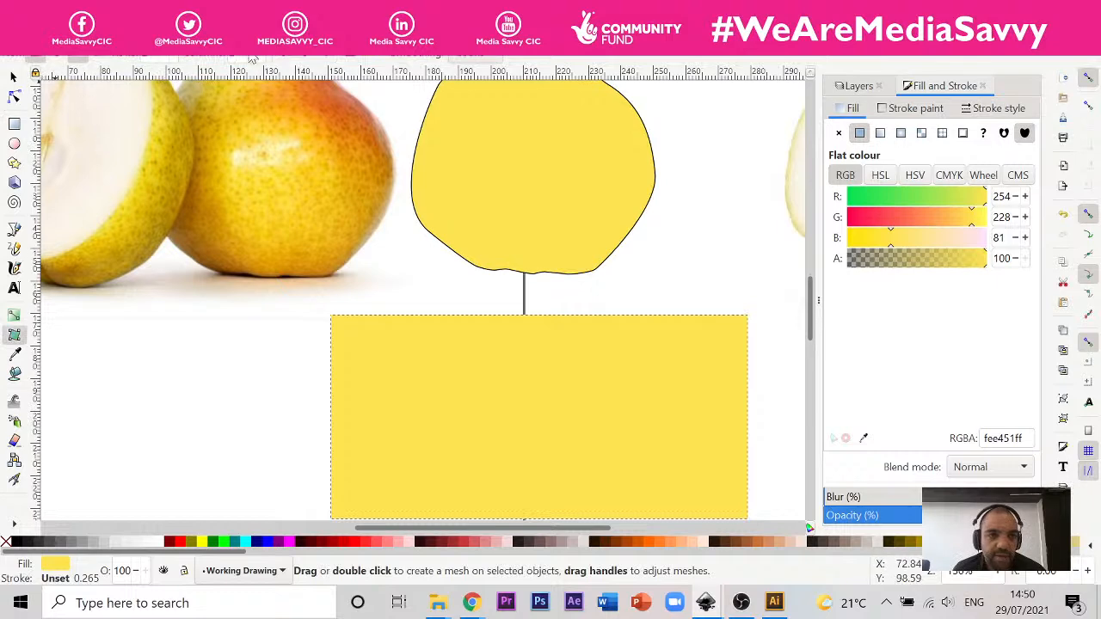
click(923, 134)
scroll(610, 226, down, 2)
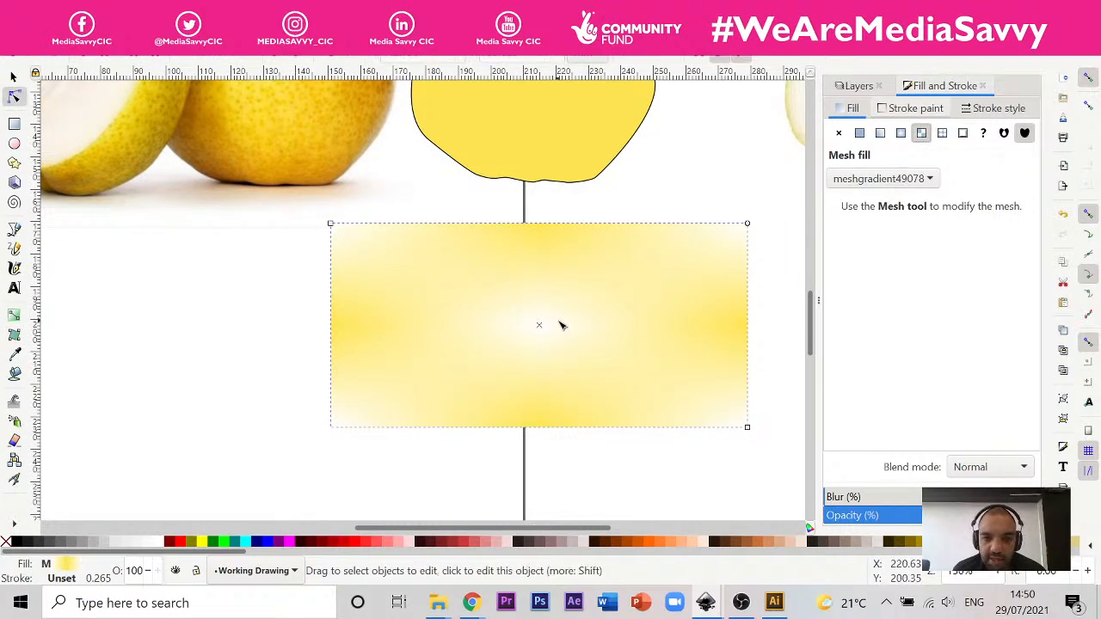
key(Escape)
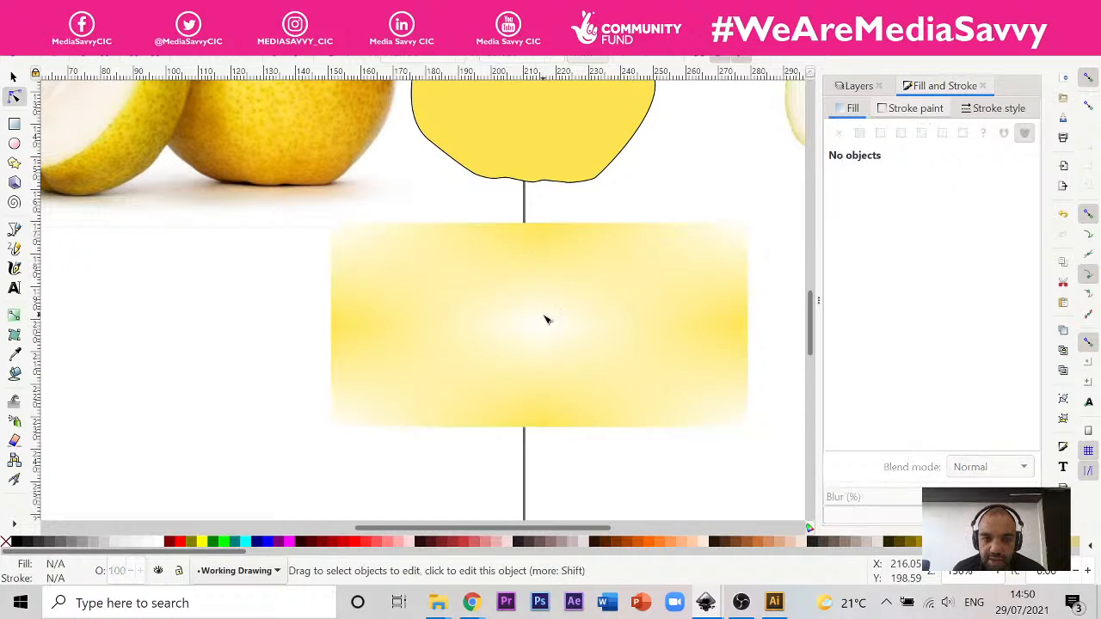
click(546, 319)
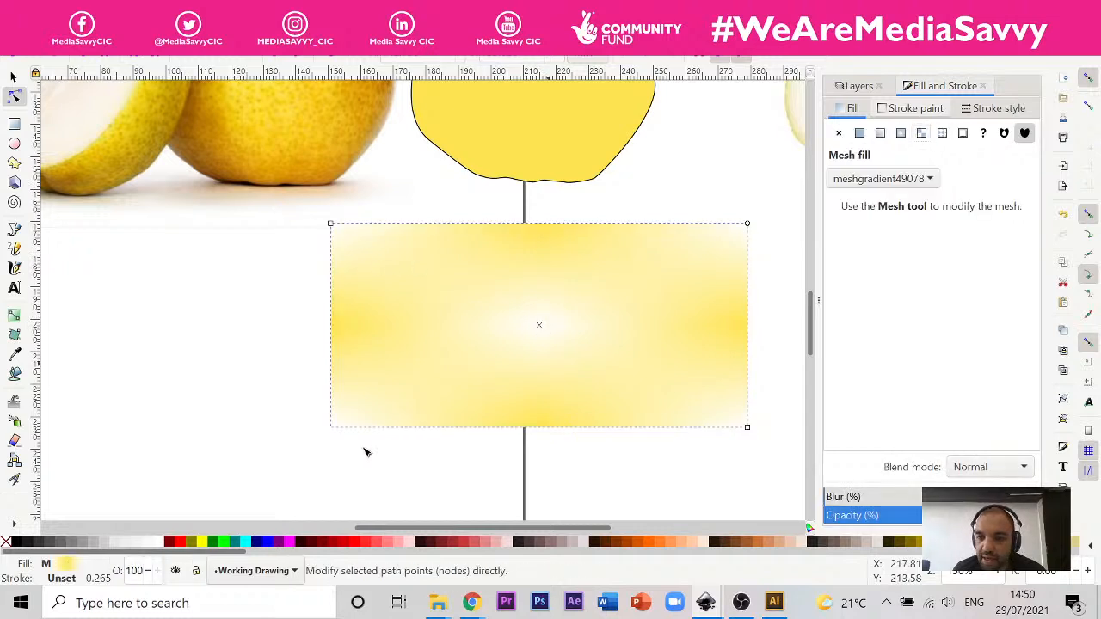
Step: Try a short linear gradient from the middle to the lower edge of the mesh-filled rectangle, and undo it
click(14, 316)
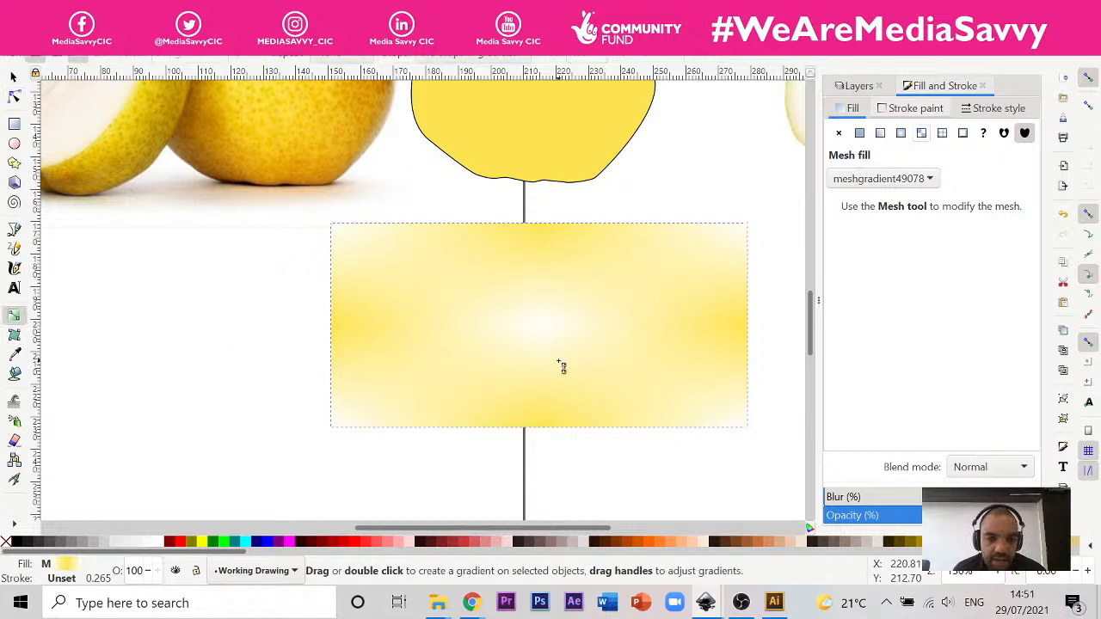
drag(559, 361, 572, 422)
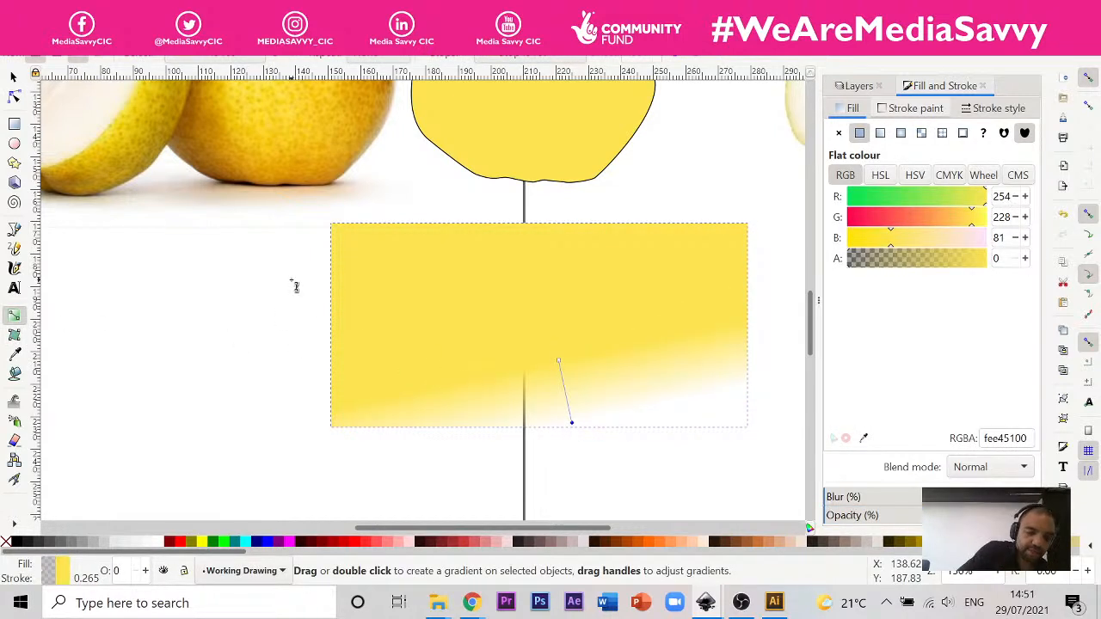
key(ctrl+z)
Step: Activate the Mesh tool, check the rectangle for mesh handles, and select the yellow pear above it
click(14, 335)
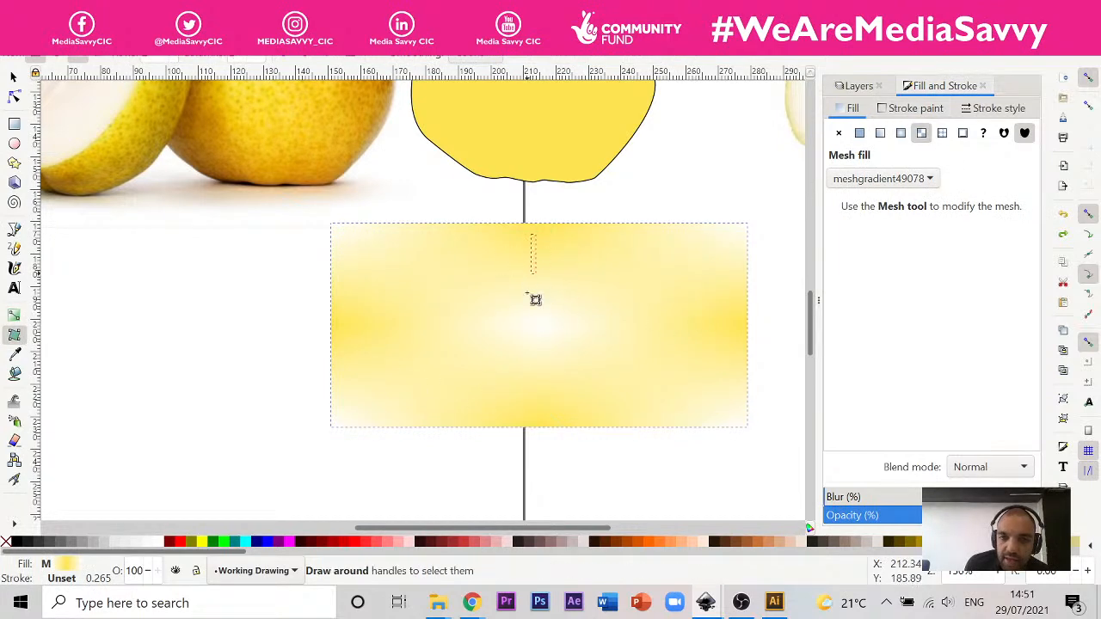
scroll(499, 234, up, 6)
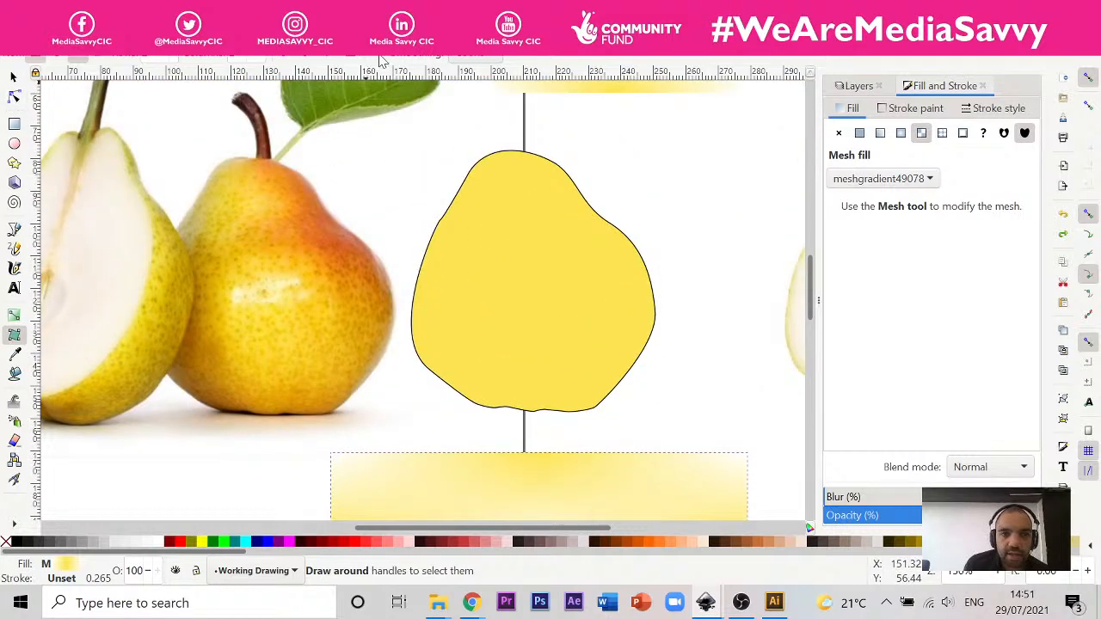
click(568, 247)
scroll(516, 214, up, 4)
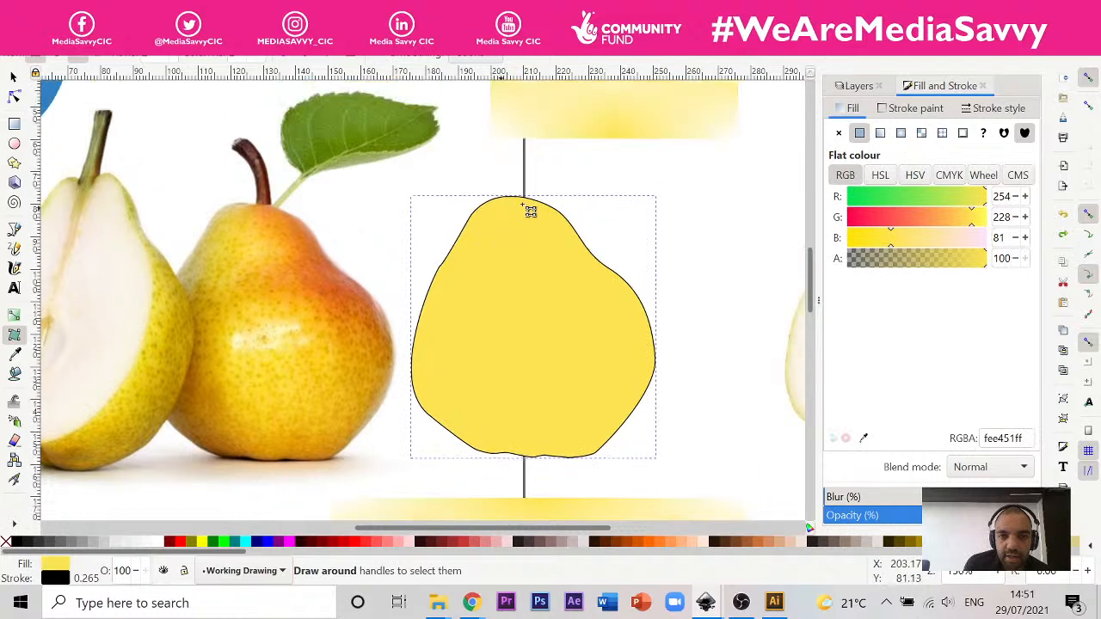
scroll(602, 168, down, 6)
scroll(585, 146, up, 5)
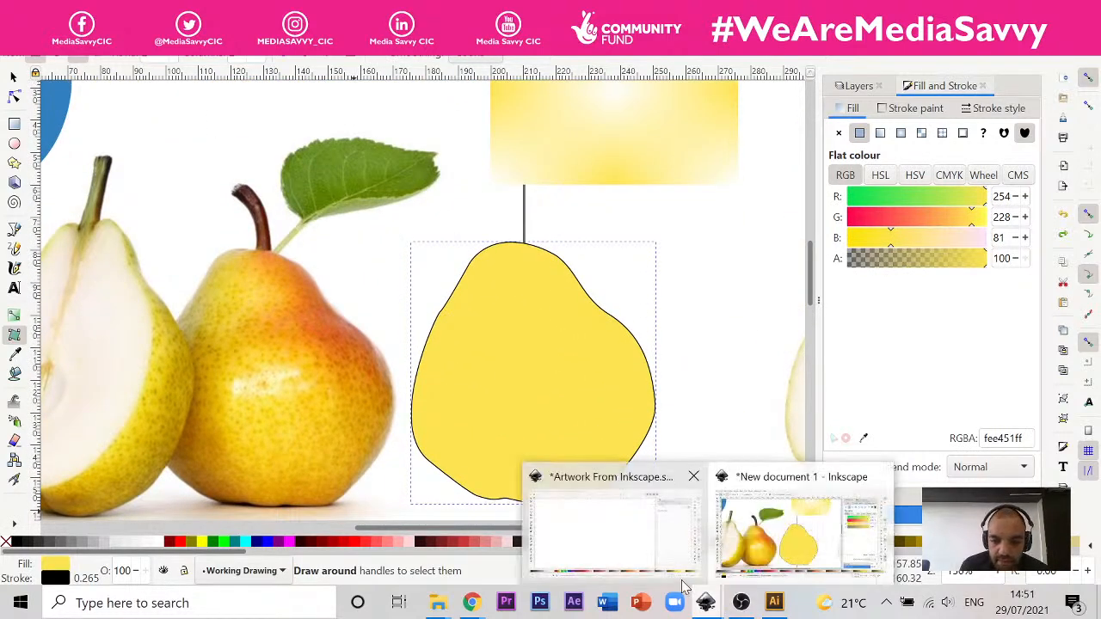
Step: Switch to the Artwork From Inkscape document and select the red, green and blue mesh rectangle below the sketch photo to examine its fill
click(609, 530)
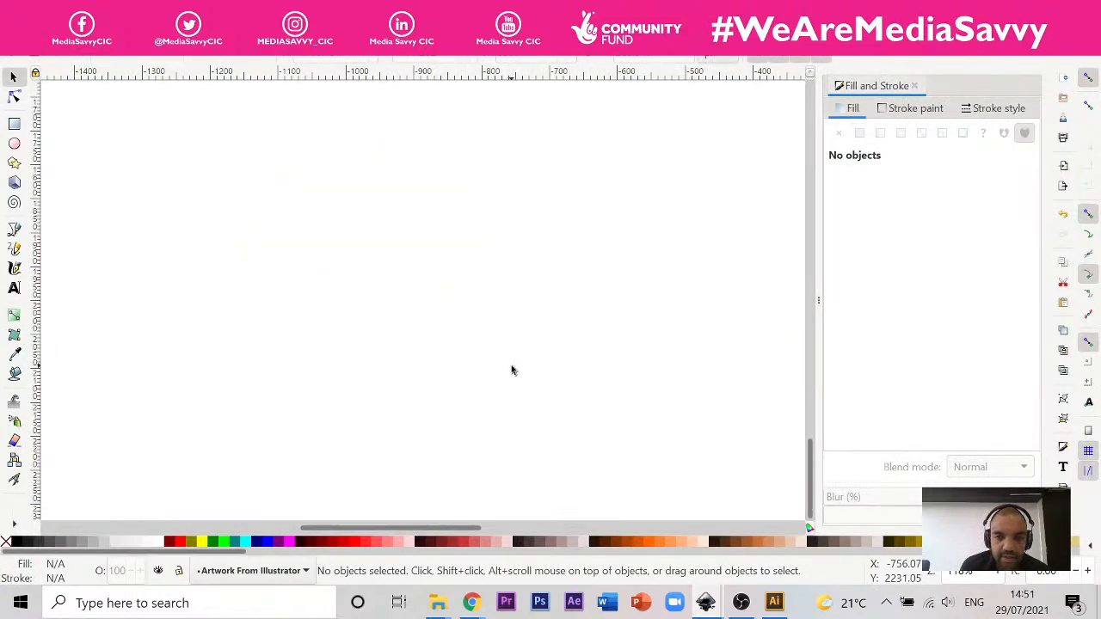
scroll(509, 367, up, 10)
scroll(507, 371, up, 5)
ctrl+scroll(507, 366, down, 2)
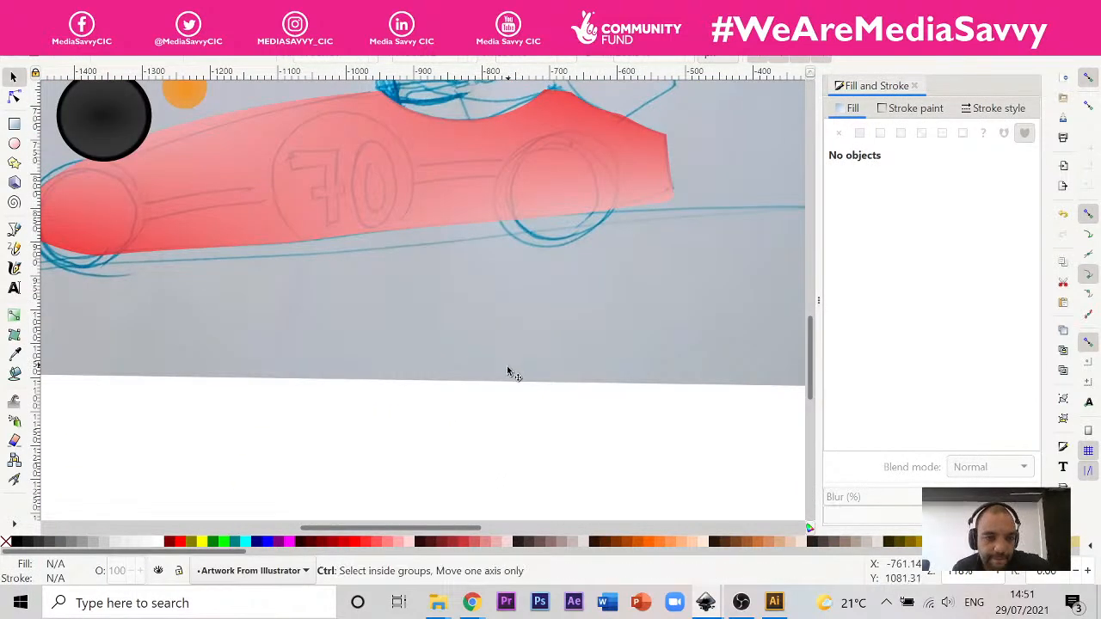
ctrl+scroll(507, 365, down, 2)
scroll(507, 368, down, 3)
scroll(516, 397, up, 5)
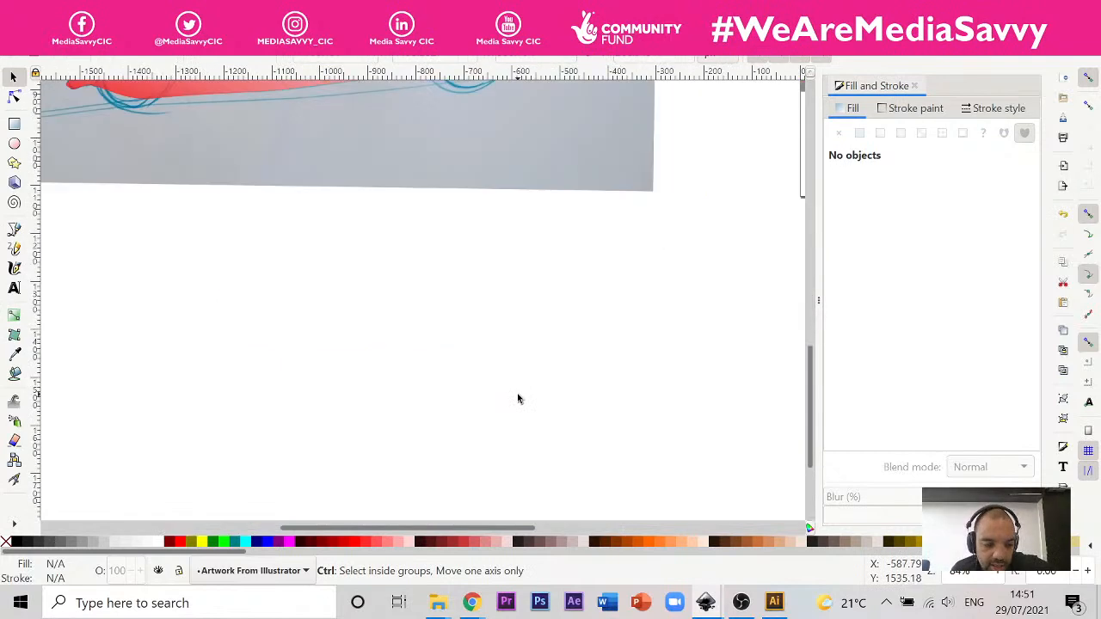
ctrl+scroll(364, 386, down, 1)
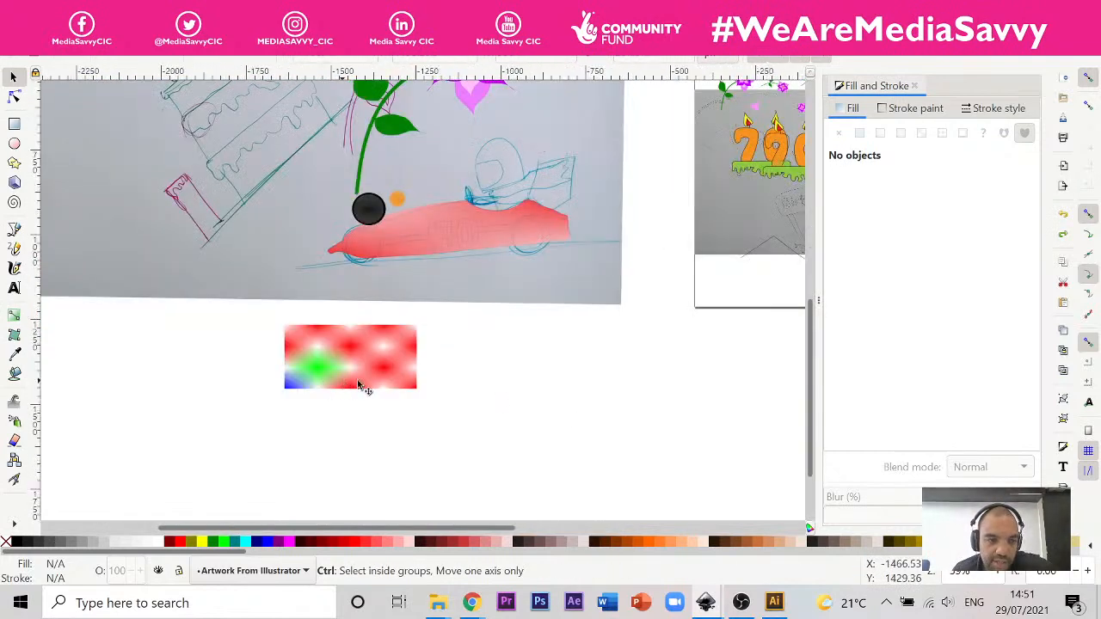
ctrl+scroll(370, 344, up, 4)
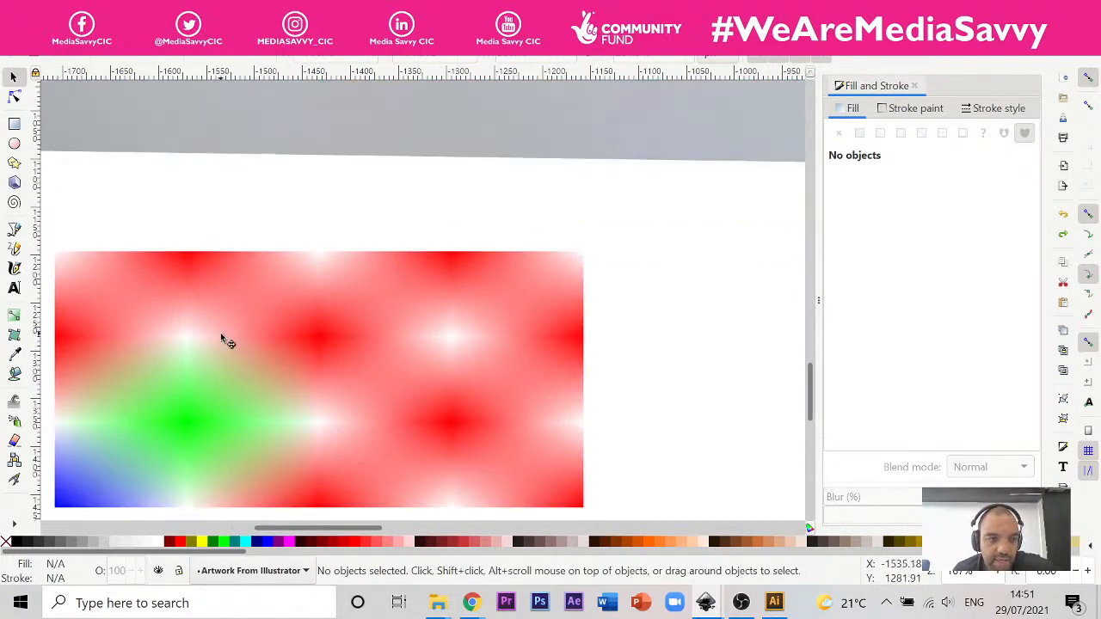
click(222, 338)
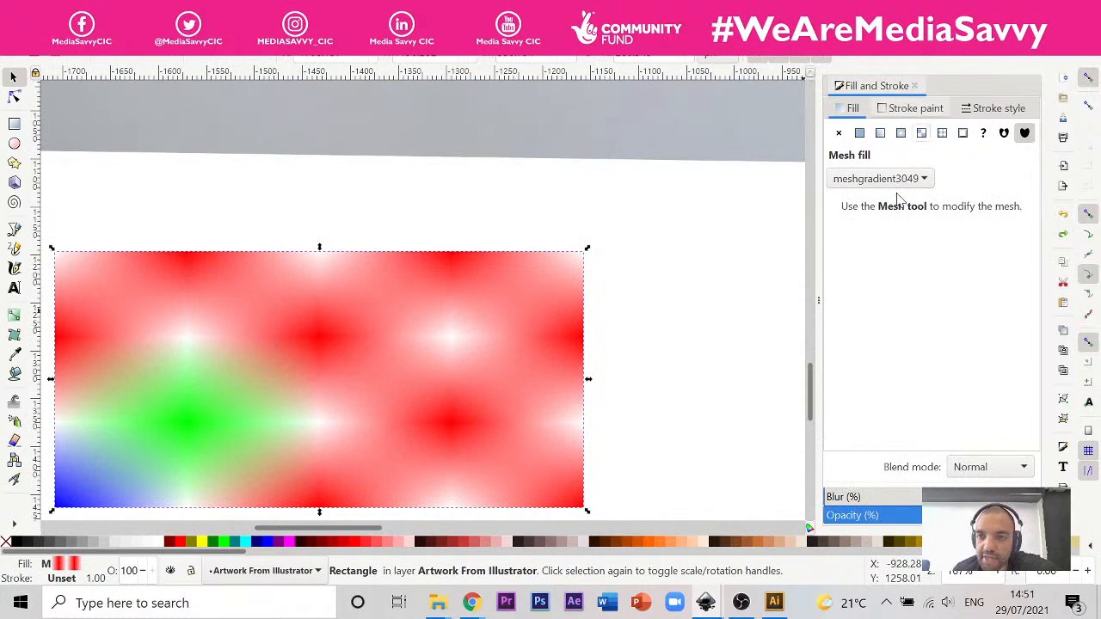
scroll(636, 315, down, 3)
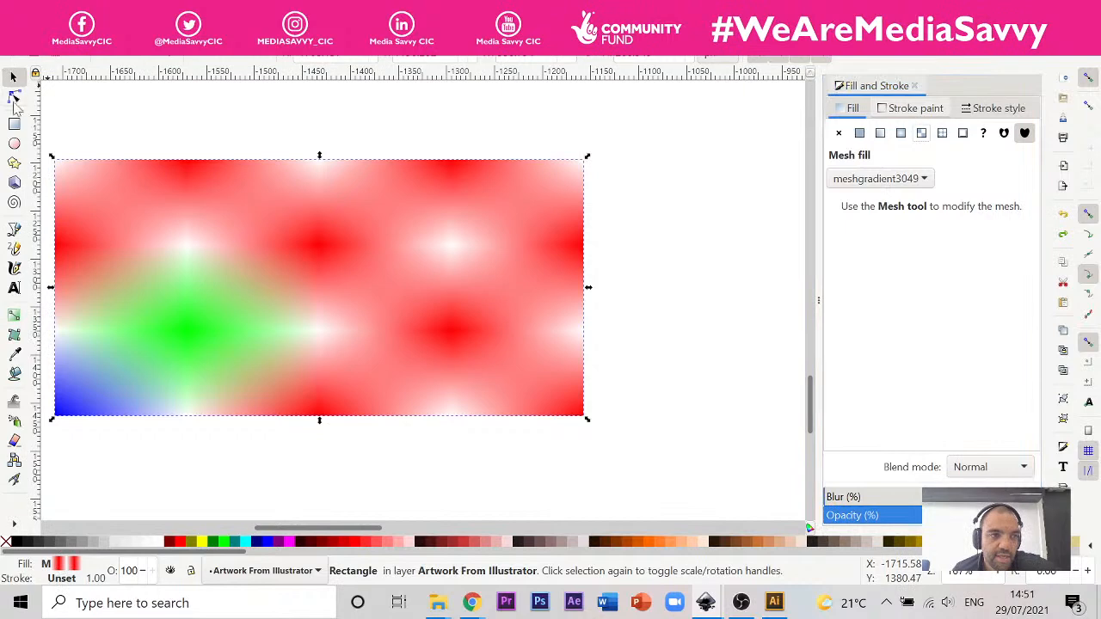
Step: Try to colour the upper-right corner node of the multicoloured mesh rectangle lime, and undo the colour change
key(n)
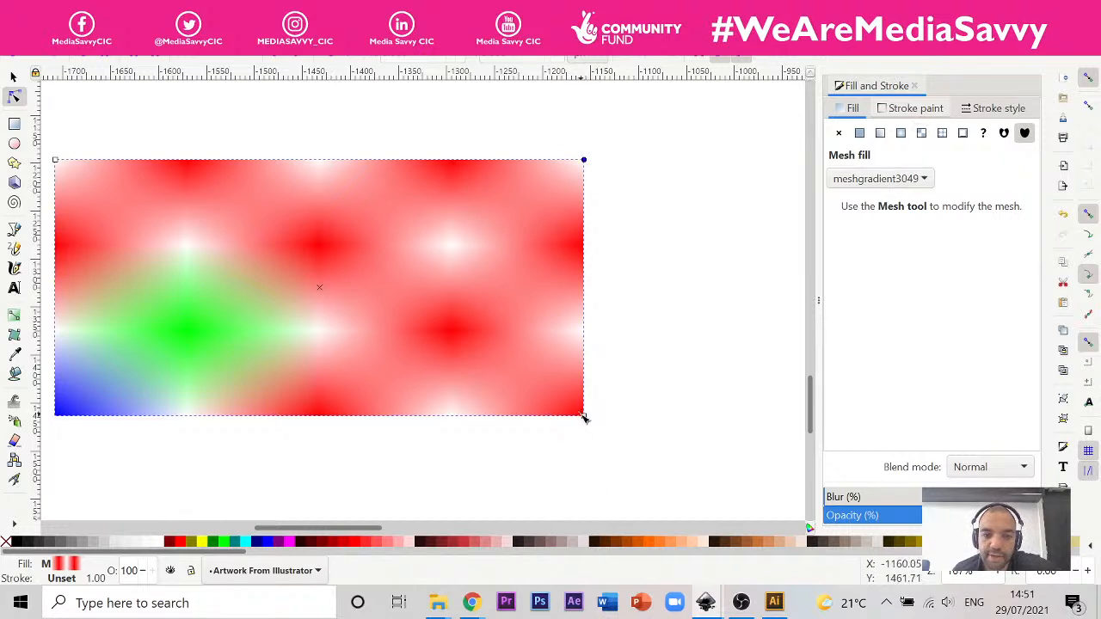
click(222, 542)
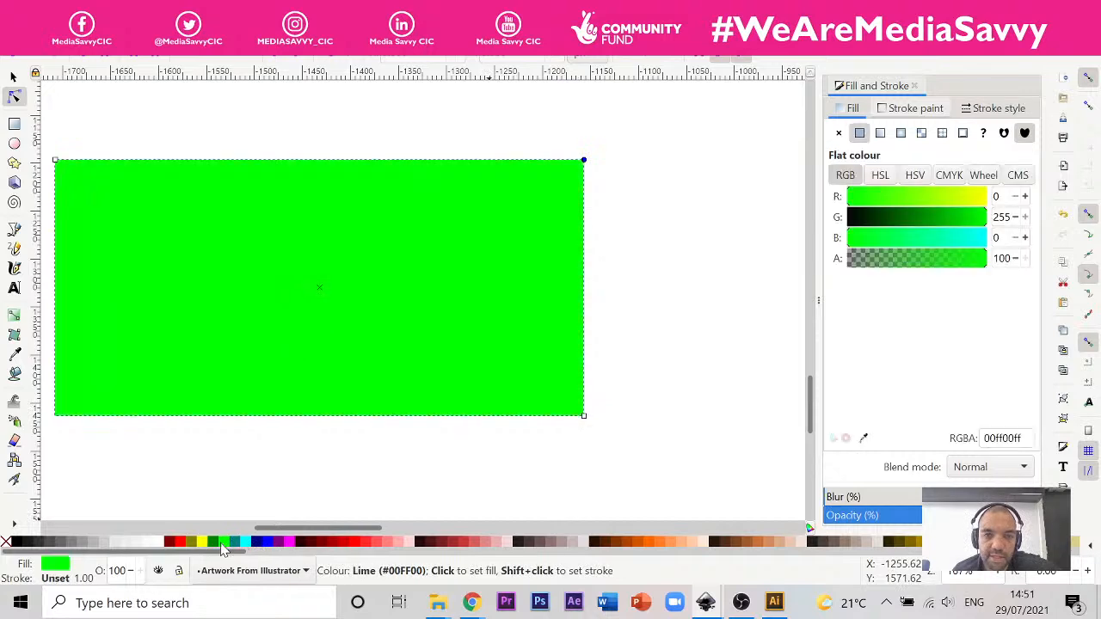
key(ctrl+z)
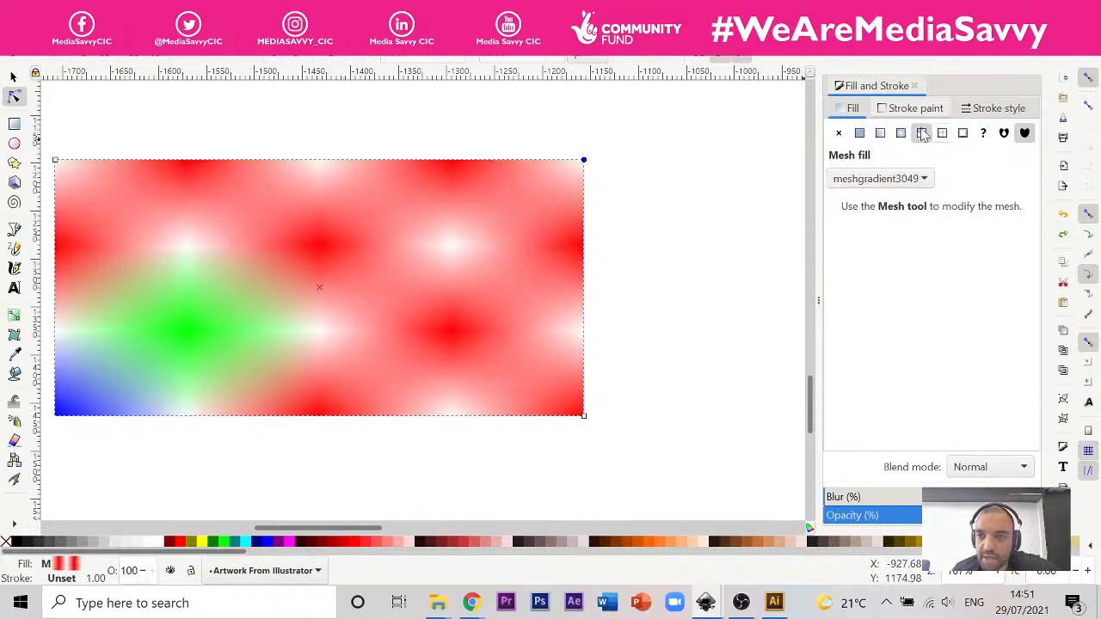
Step: Examine the multicoloured mesh rectangle's lower-right corner handle and centre mark for editable mesh points
click(585, 416)
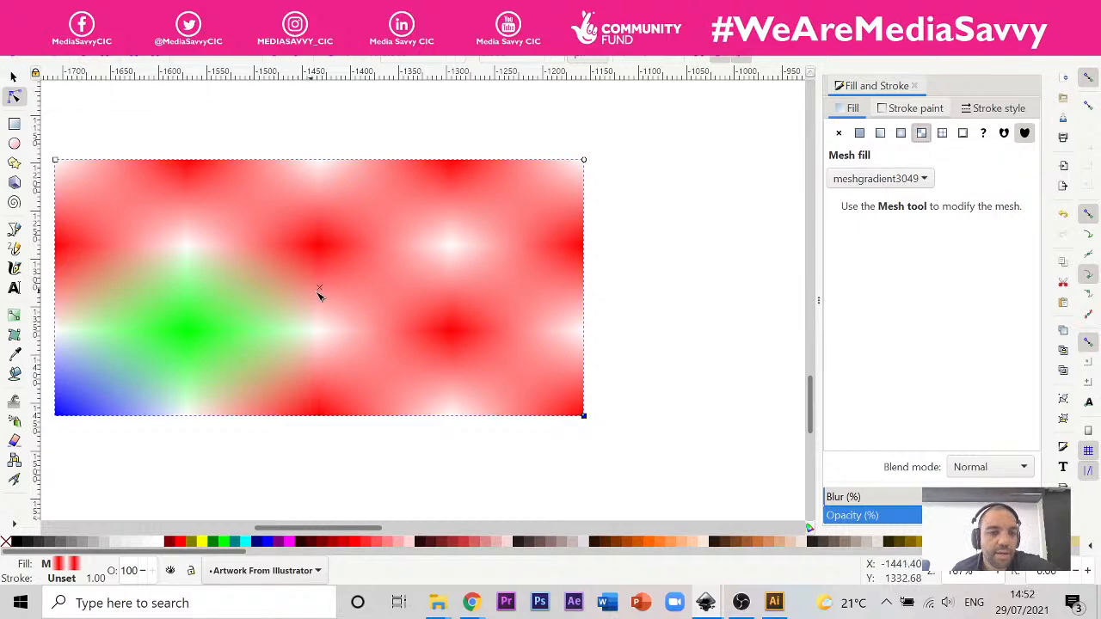
click(320, 288)
scroll(615, 305, down, 4)
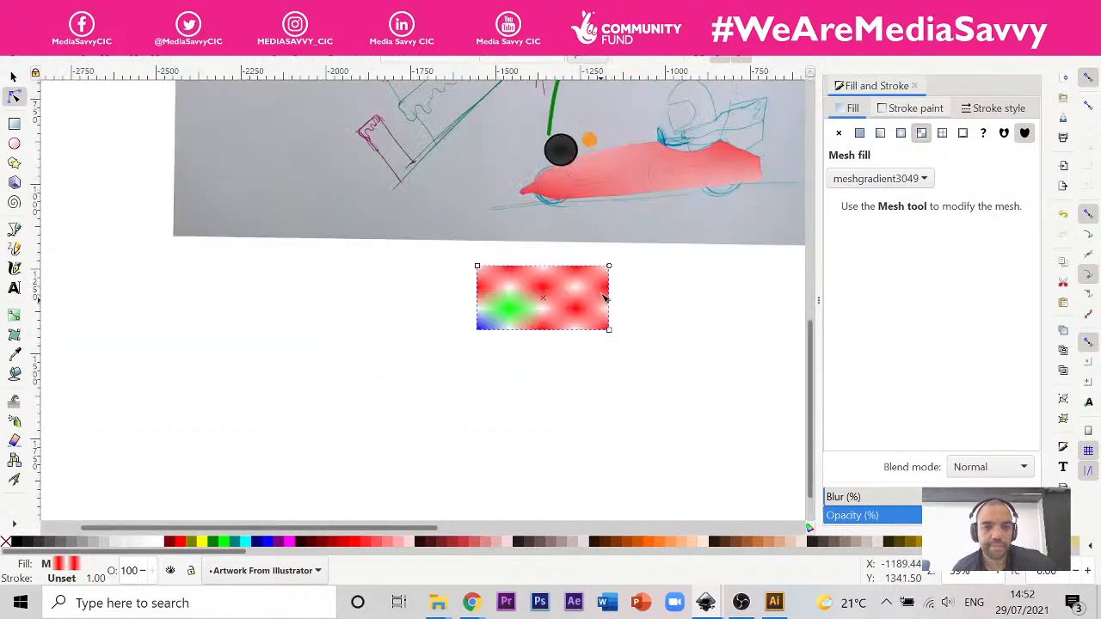
scroll(616, 301, up, 2)
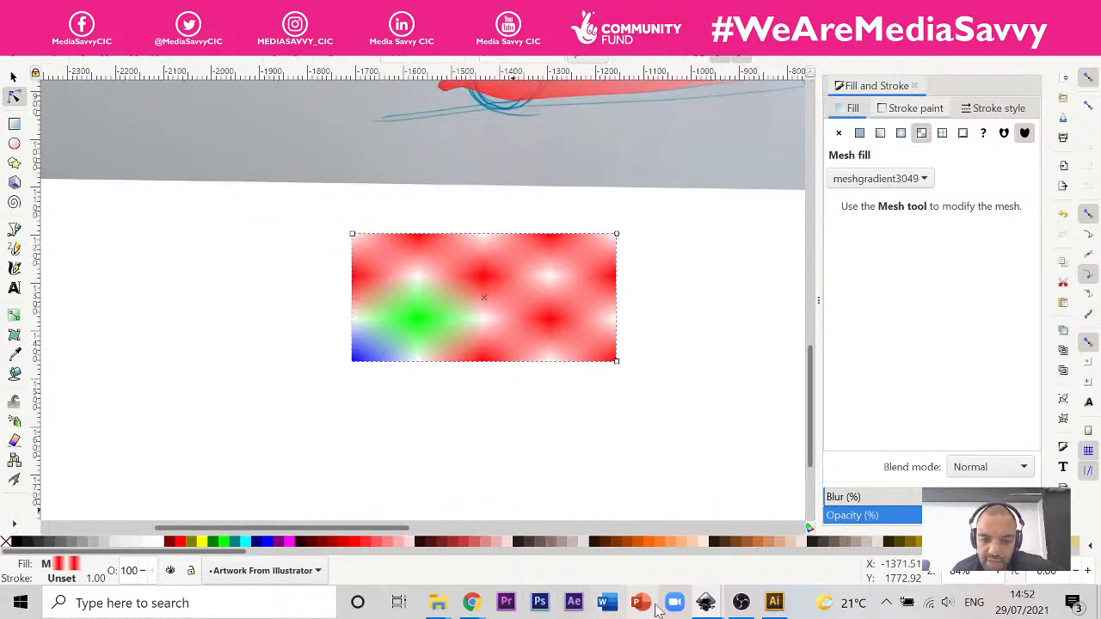
Step: Switch back to the pear drawing in New document 1 and apply a mesh gradient fill to the yellow pear with the Mesh tool active
click(707, 604)
click(644, 522)
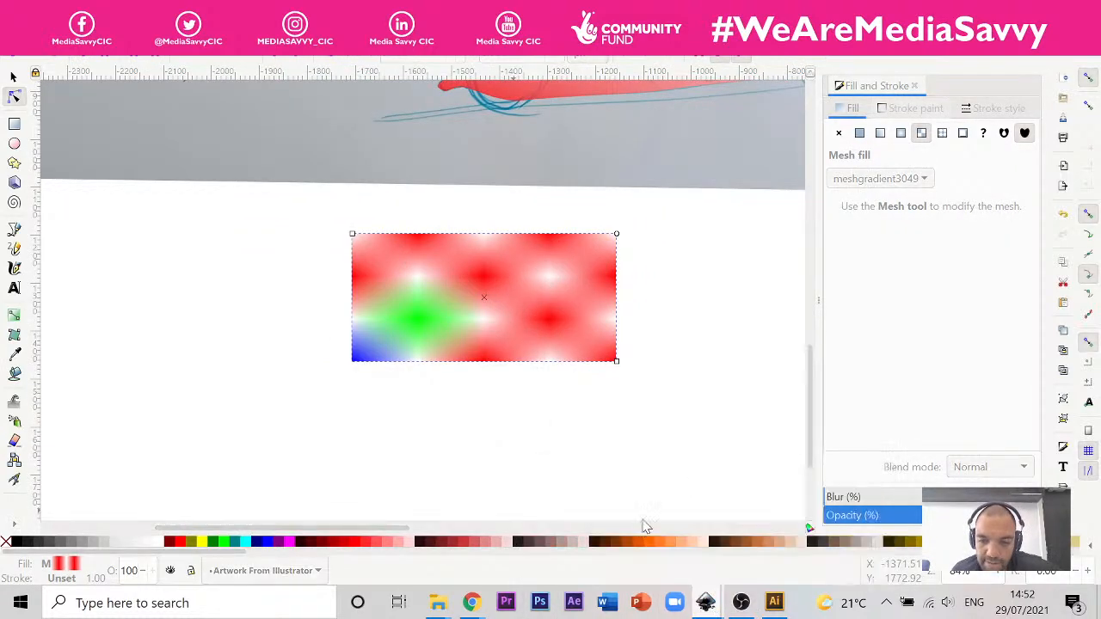
click(708, 602)
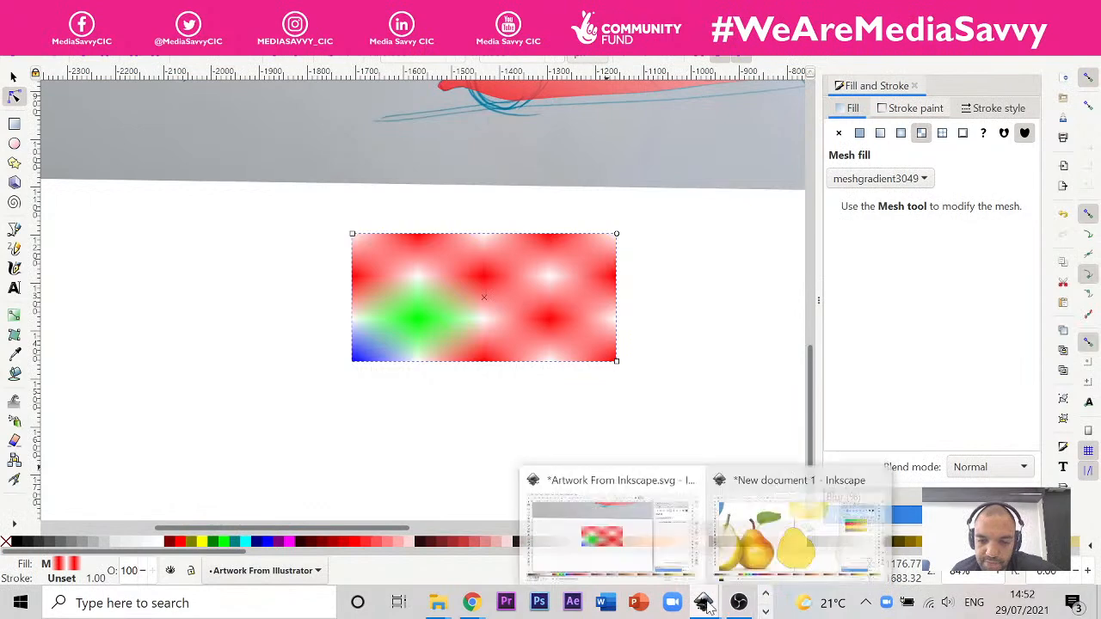
click(755, 532)
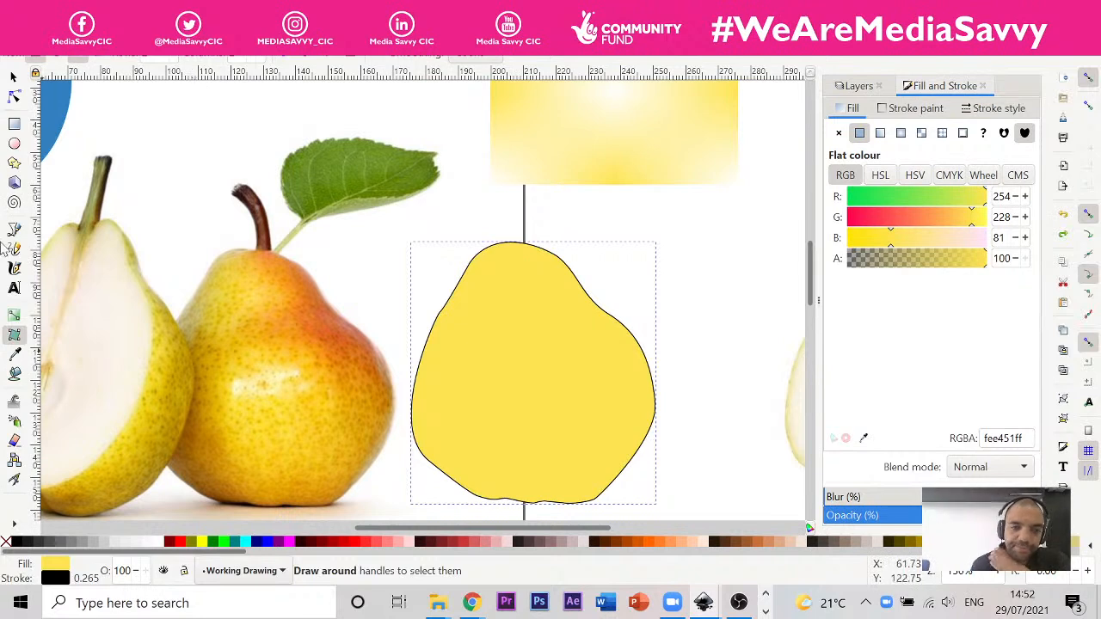
click(15, 334)
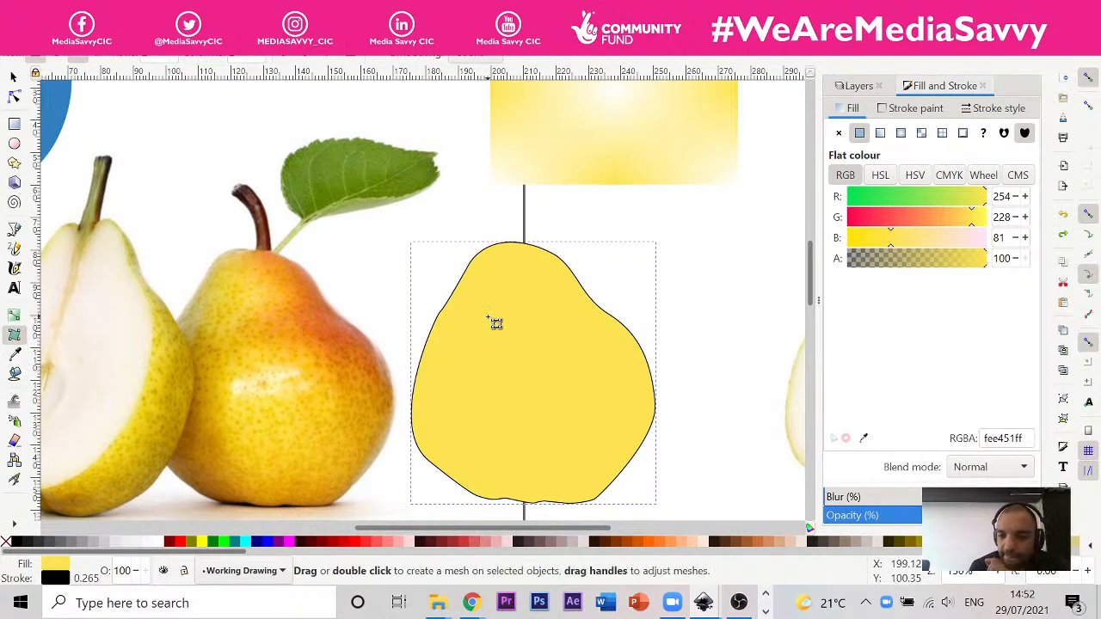
click(922, 133)
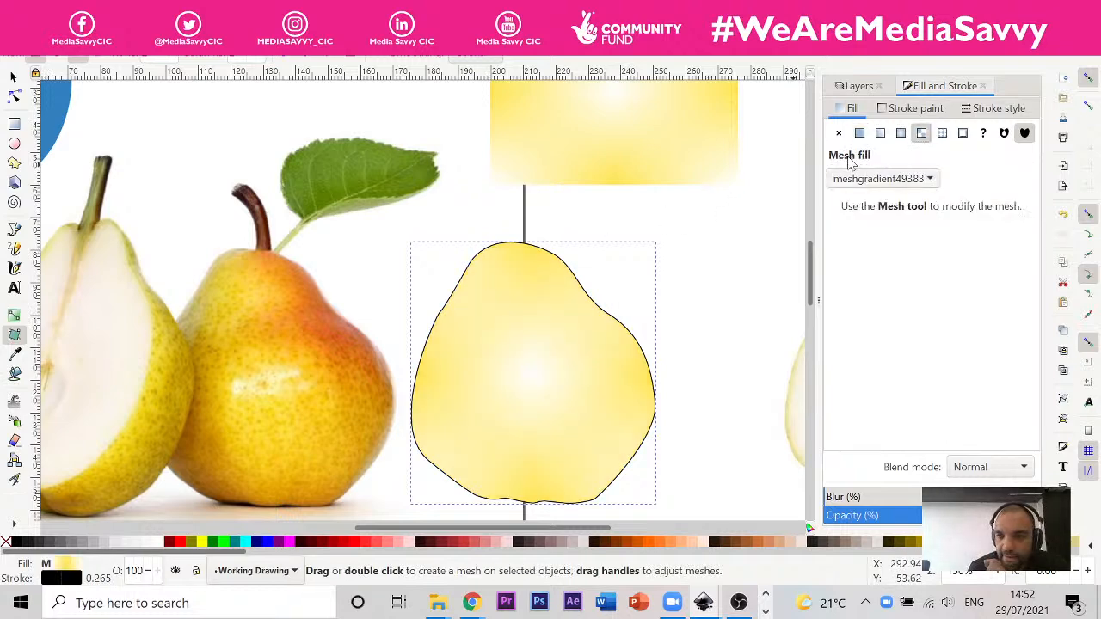
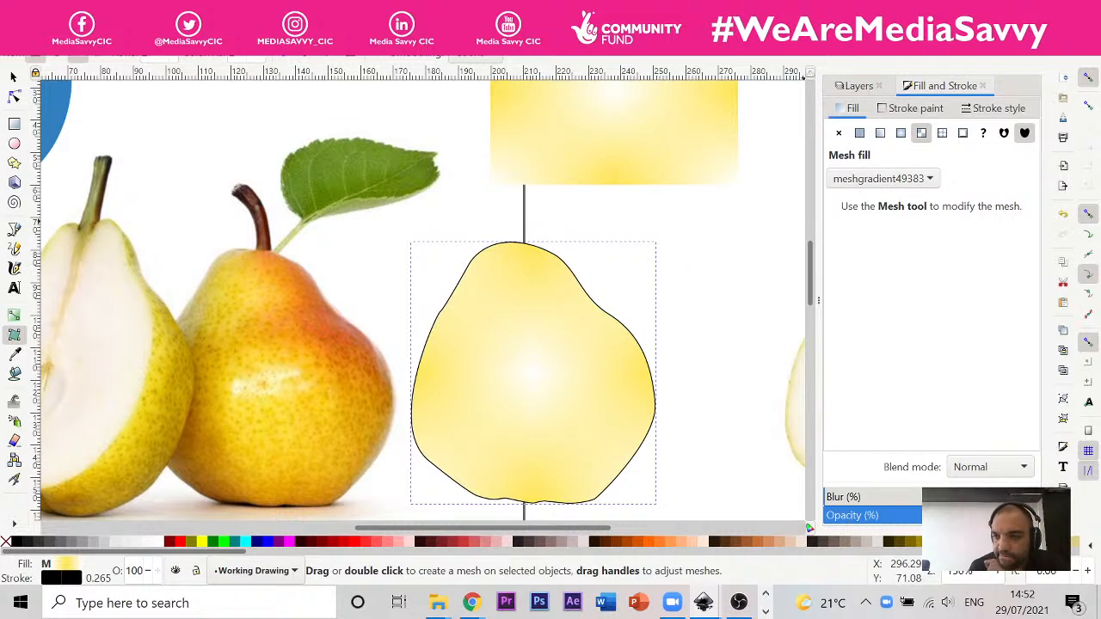
Step: Toggle snapping to bounding-box corners and turn off bounding-box snapping
click(1090, 147)
click(1090, 107)
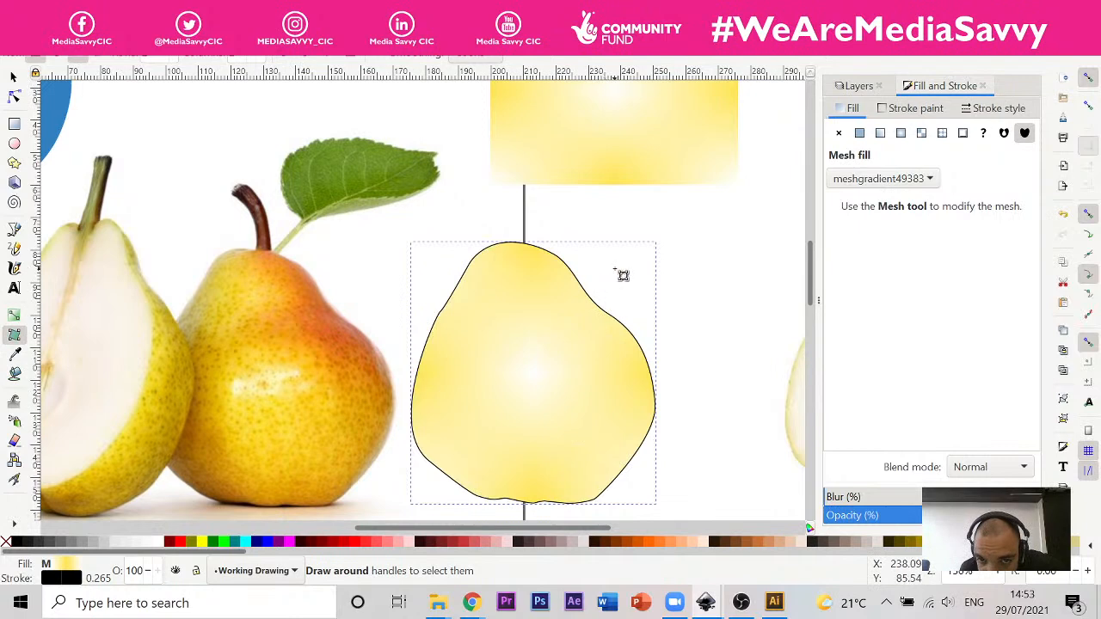
Step: Switch to Illustrator to look at the finished pear and its pink mesh version, and return to the Inkscape pear drawing
click(774, 604)
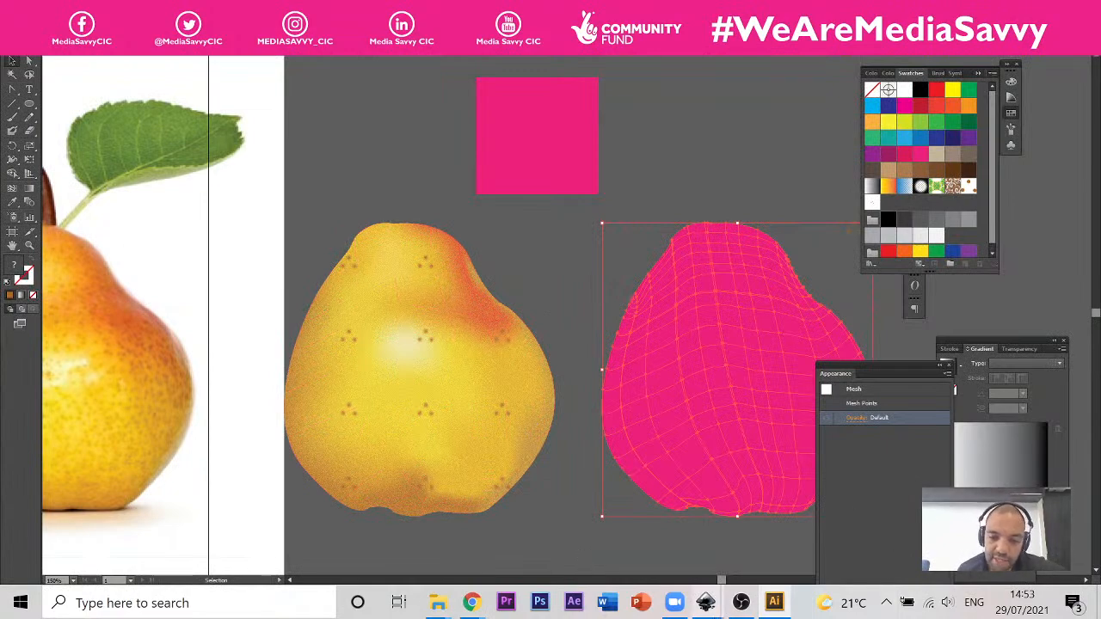
mouse_move(709, 606)
click(809, 533)
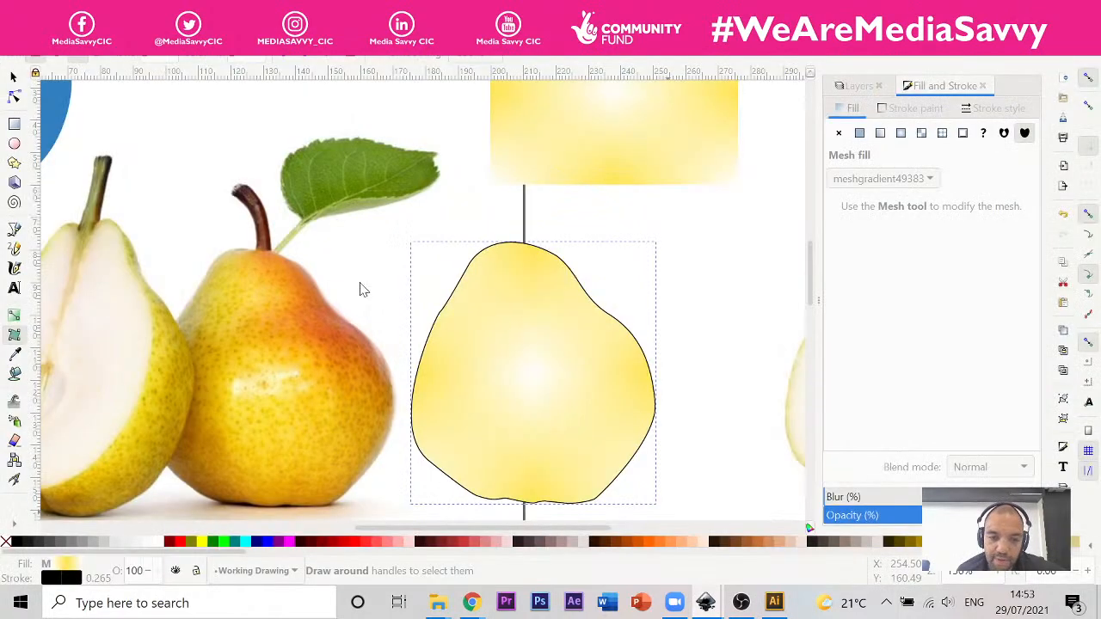
Step: Examine the yellow mesh-filled pear against the reference pear photo and the yellow mesh test rectangles
scroll(436, 297, down, 5)
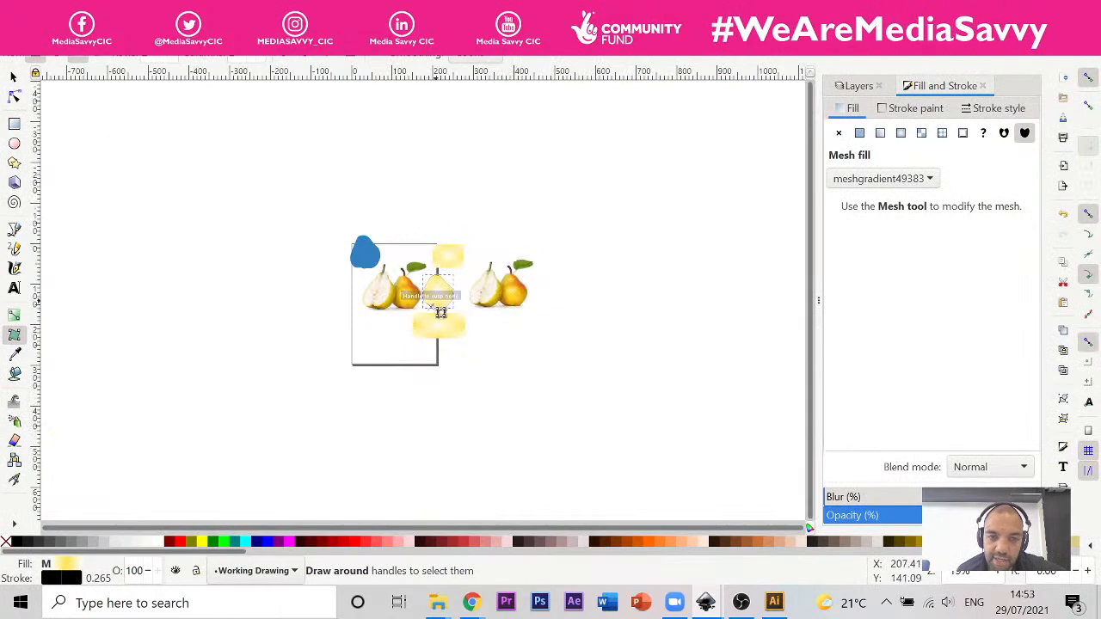
scroll(413, 266, up, 6)
scroll(432, 326, down, 5)
scroll(503, 291, up, 4)
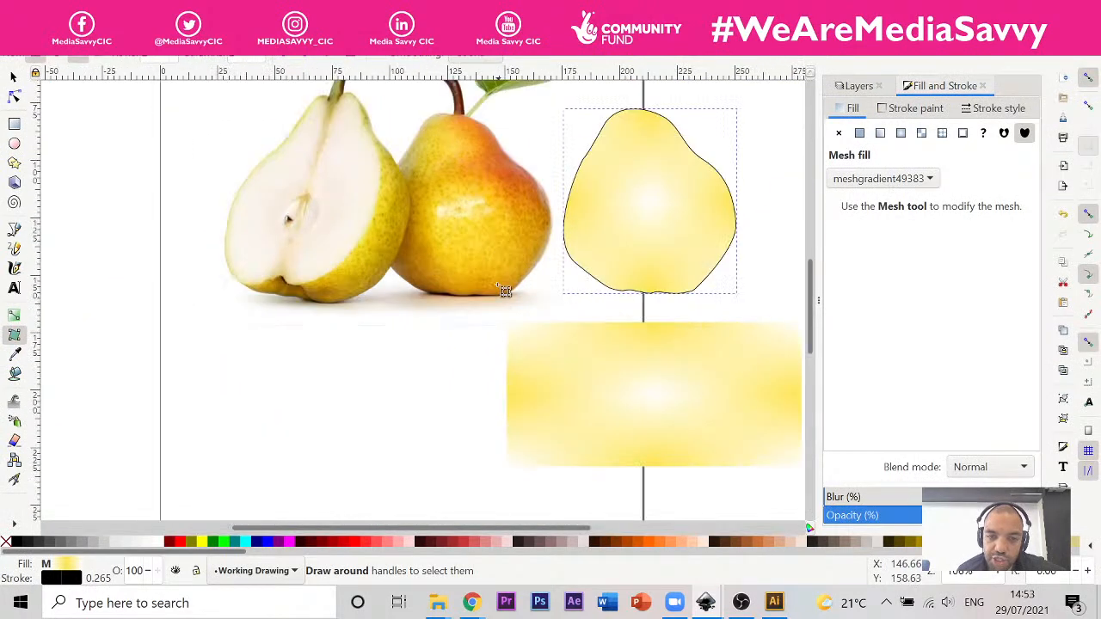
scroll(541, 290, down, 1)
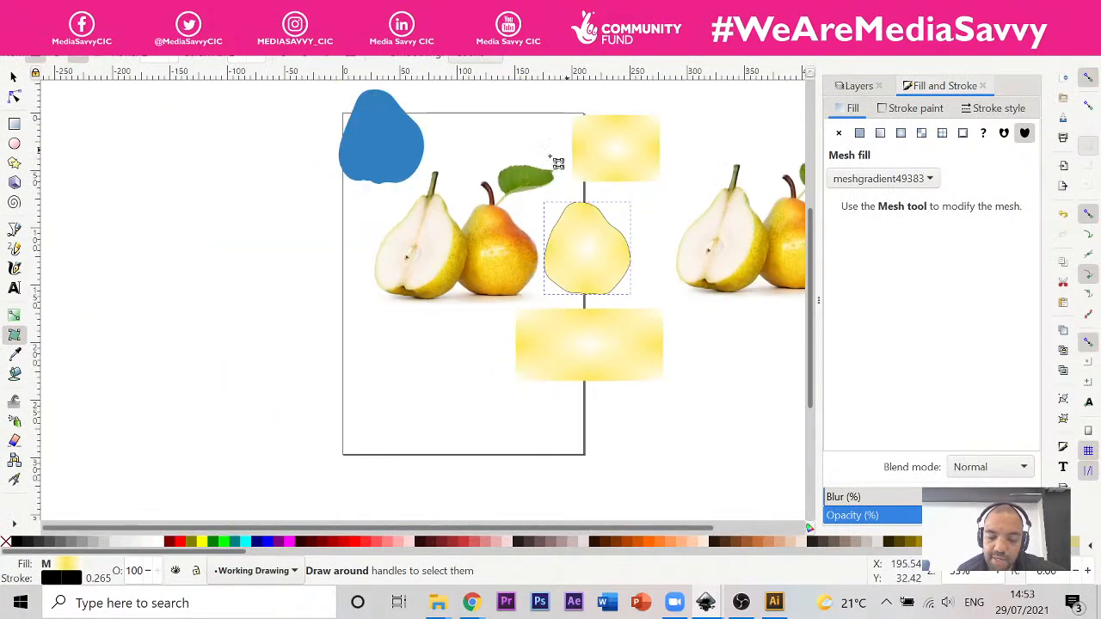
scroll(559, 164, up, 4)
scroll(601, 258, down, 5)
scroll(602, 284, up, 2)
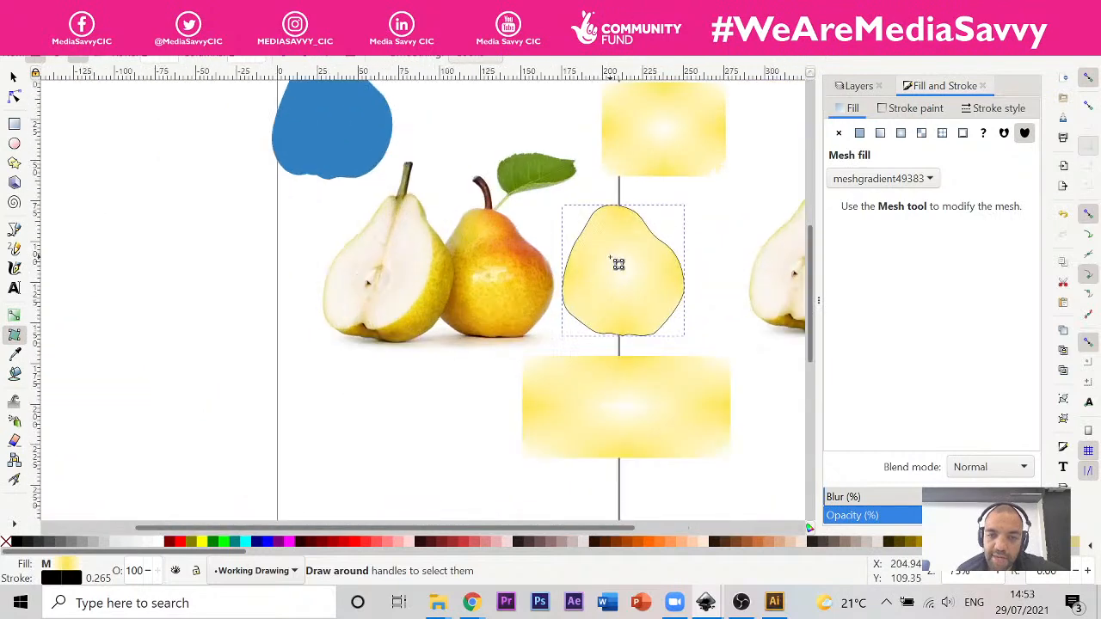
scroll(594, 263, up, 2)
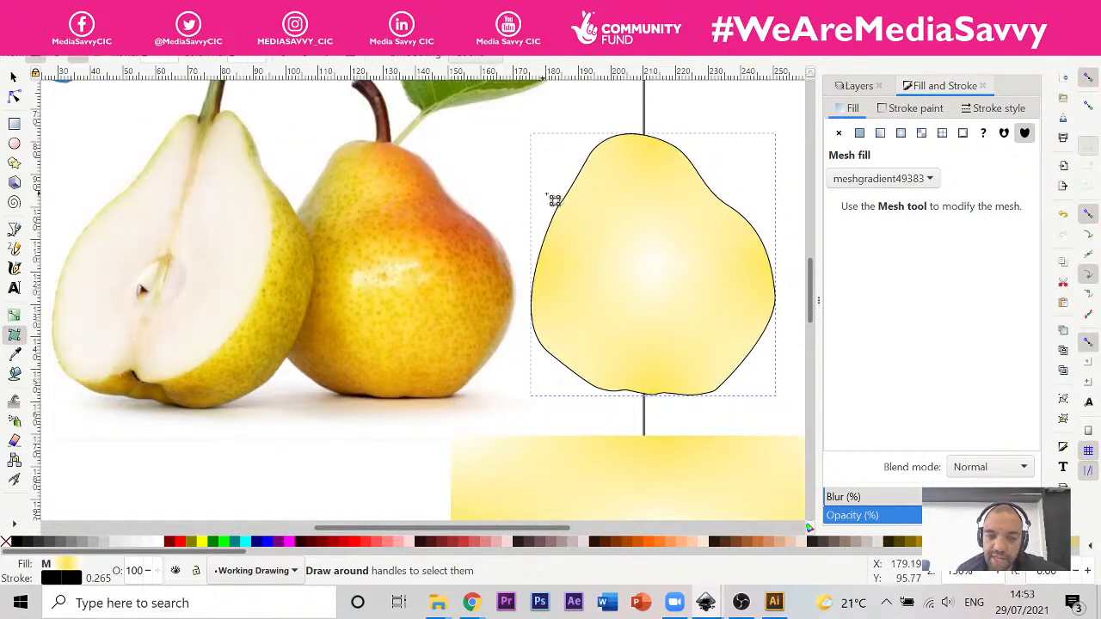
scroll(593, 220, up, 1)
scroll(478, 236, down, 2)
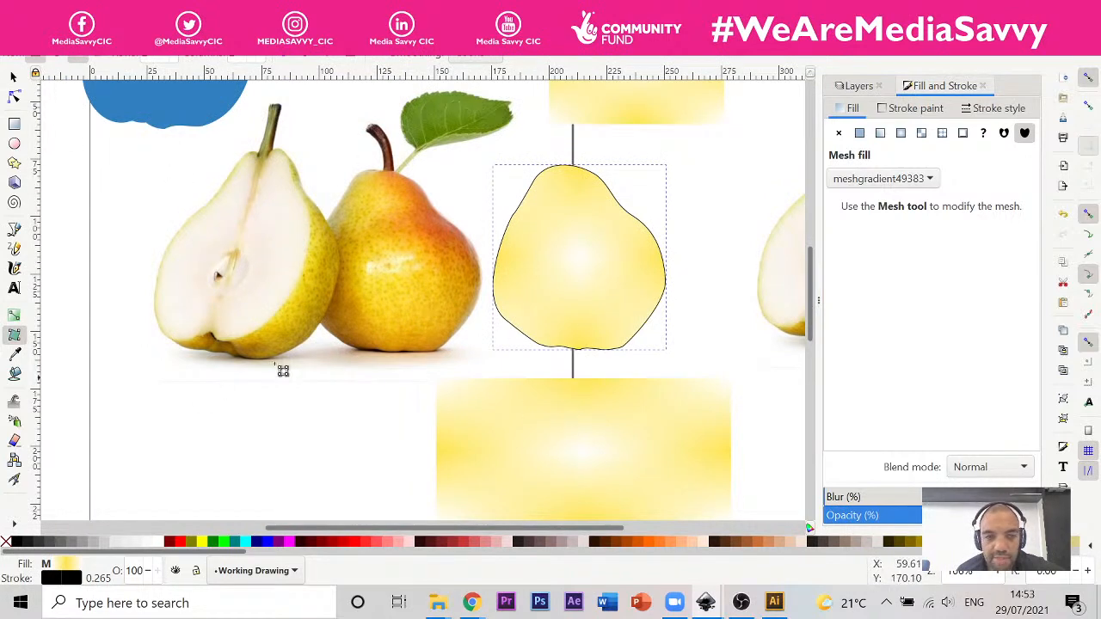
scroll(435, 305, down, 2)
scroll(457, 298, up, 3)
scroll(464, 301, up, 1)
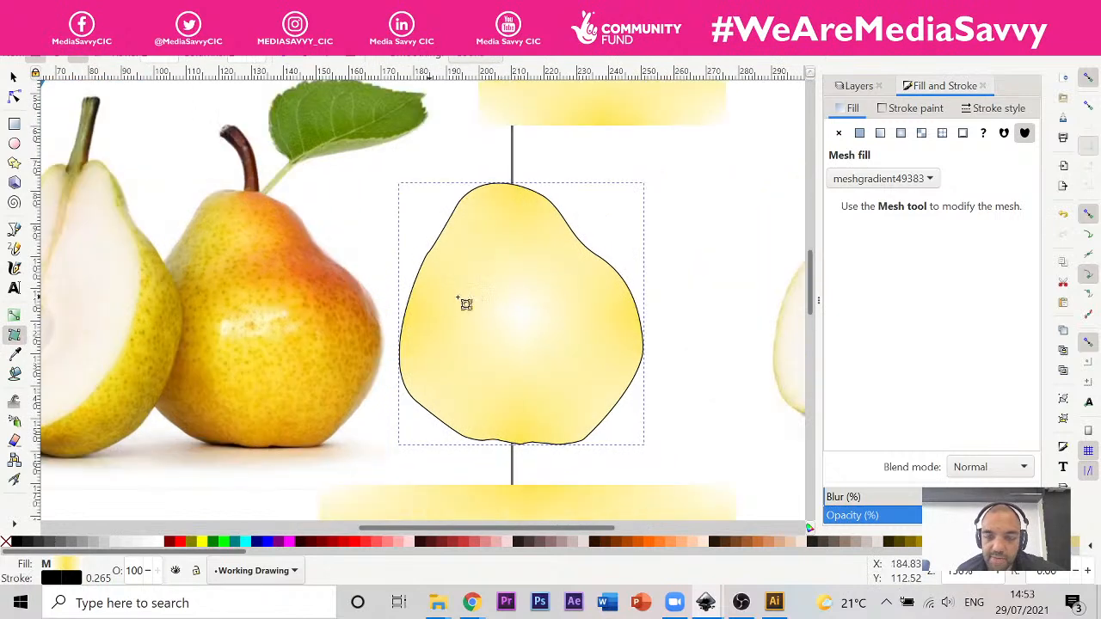
scroll(460, 298, down, 1)
scroll(491, 248, up, 1)
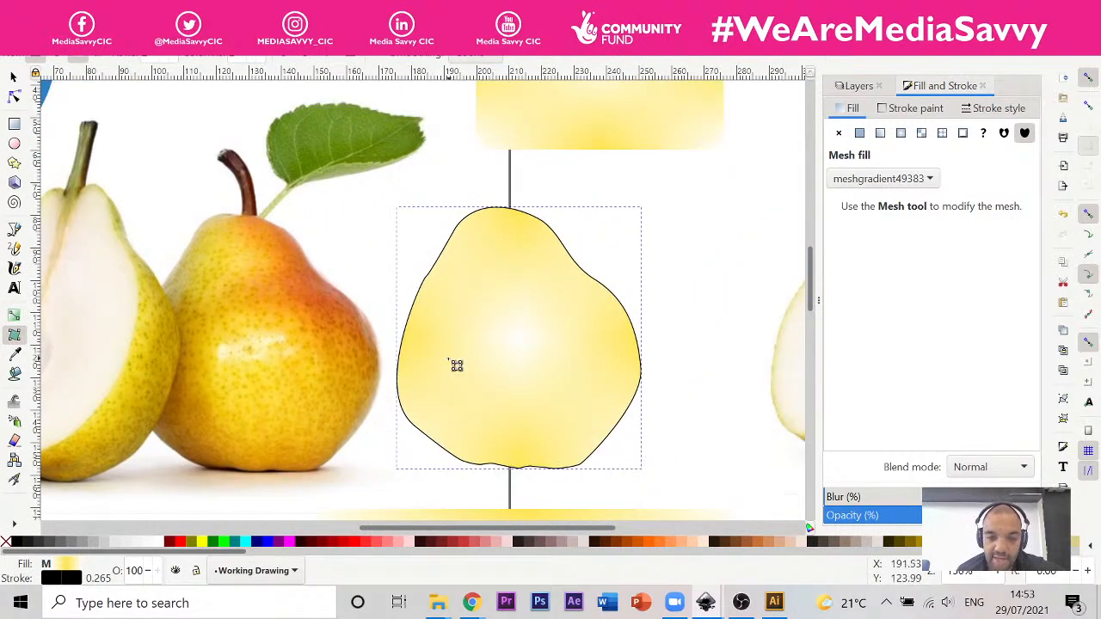
scroll(573, 298, down, 1)
scroll(514, 298, up, 1)
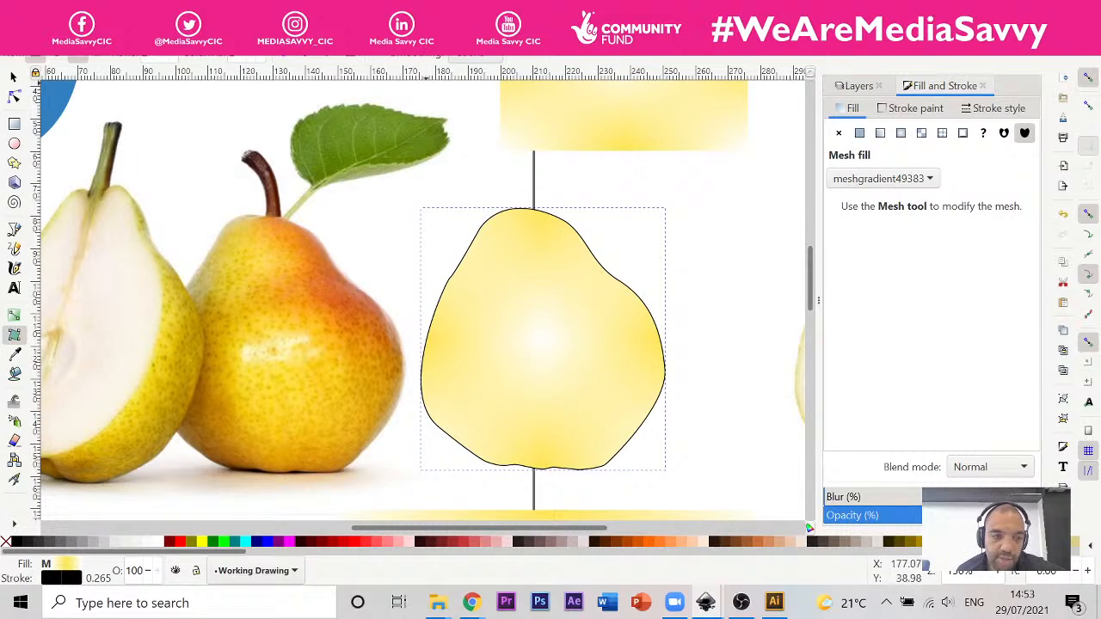
scroll(451, 289, down, 1)
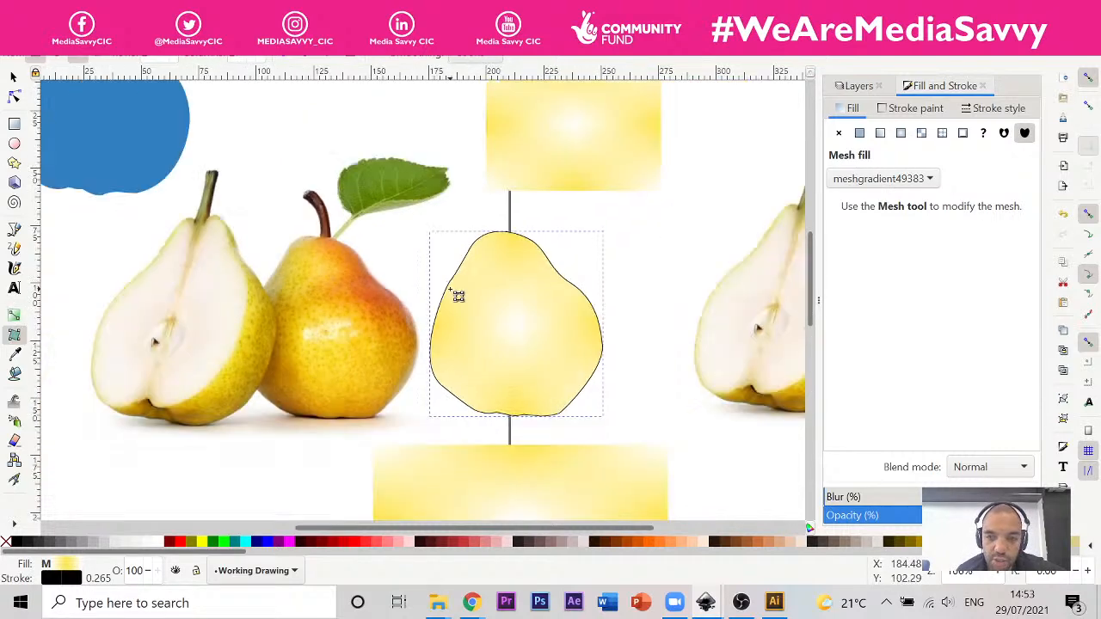
scroll(579, 299, up, 1)
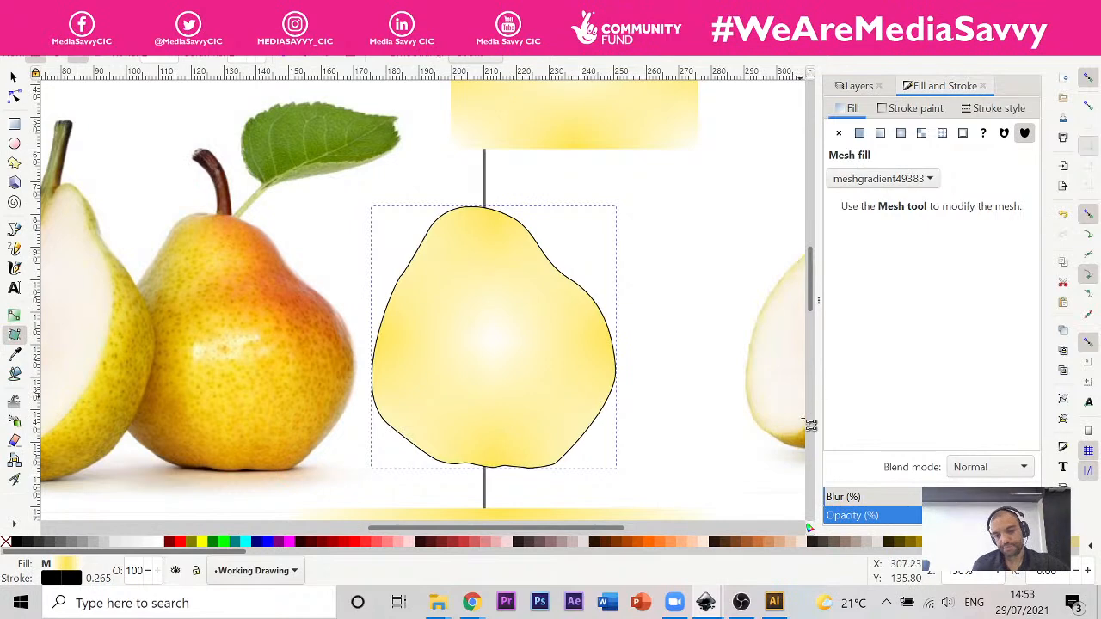
Step: Switch to Illustrator and select the pink car body in the sketch artwork
click(779, 603)
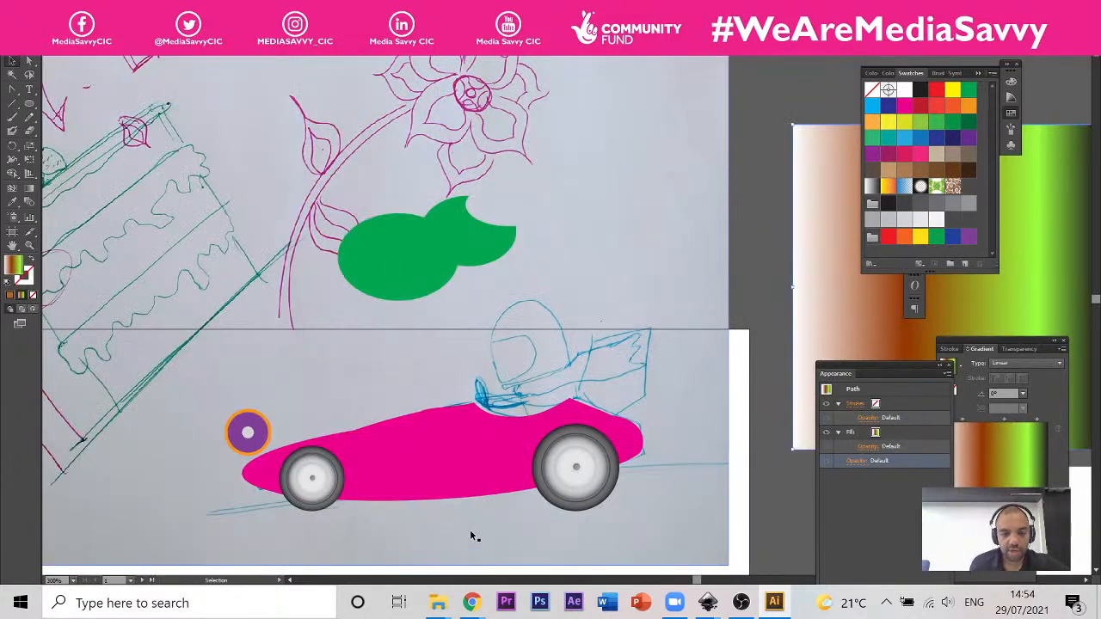
key(a)
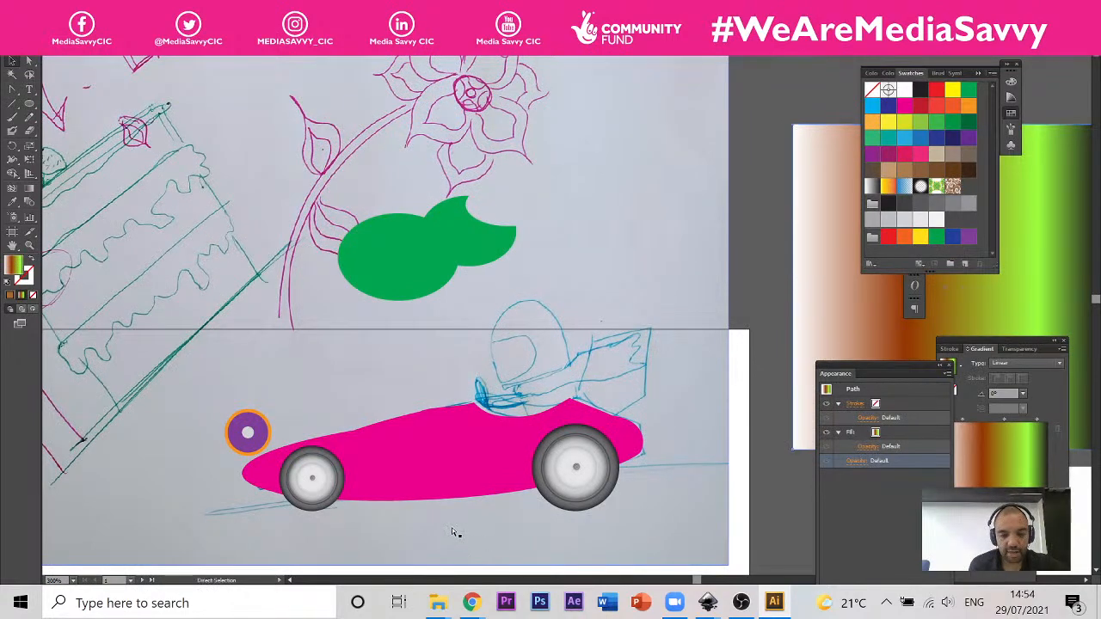
scroll(444, 524, up, 1)
scroll(446, 529, down, 1)
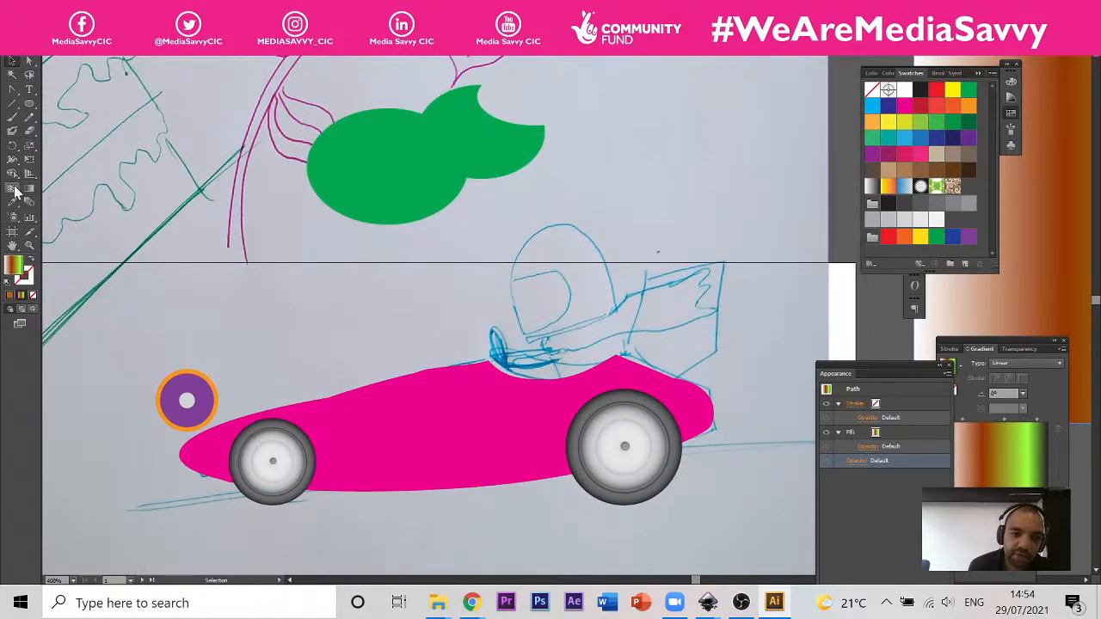
click(12, 60)
click(389, 412)
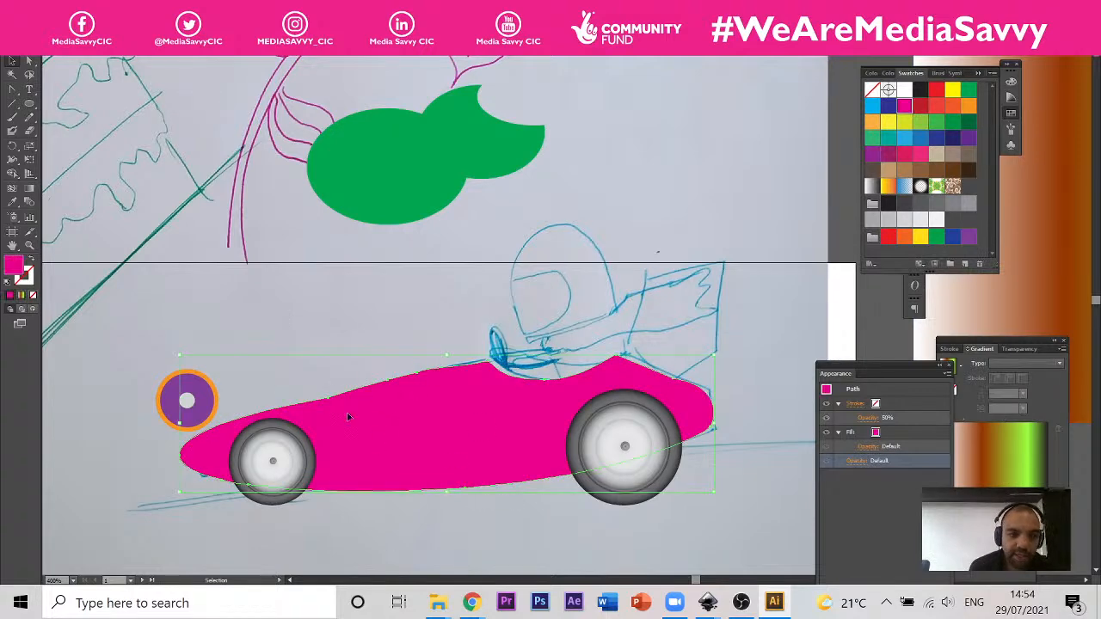
Step: Use the Mesh tool to add three lengthwise mesh lines through the pink car body, starting from points around its nose
click(14, 191)
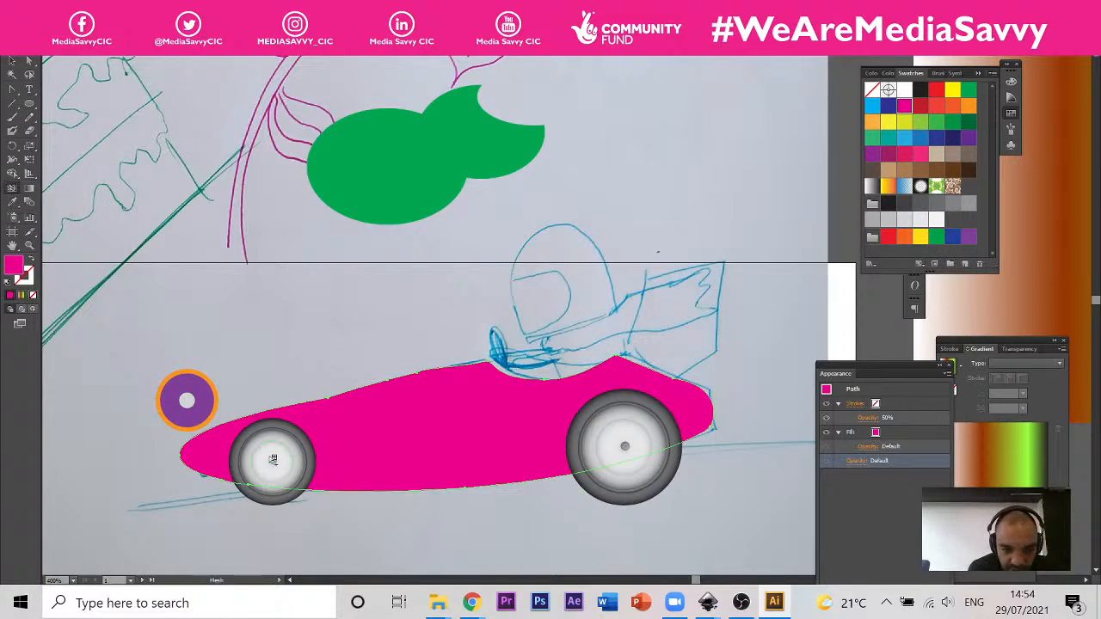
click(227, 421)
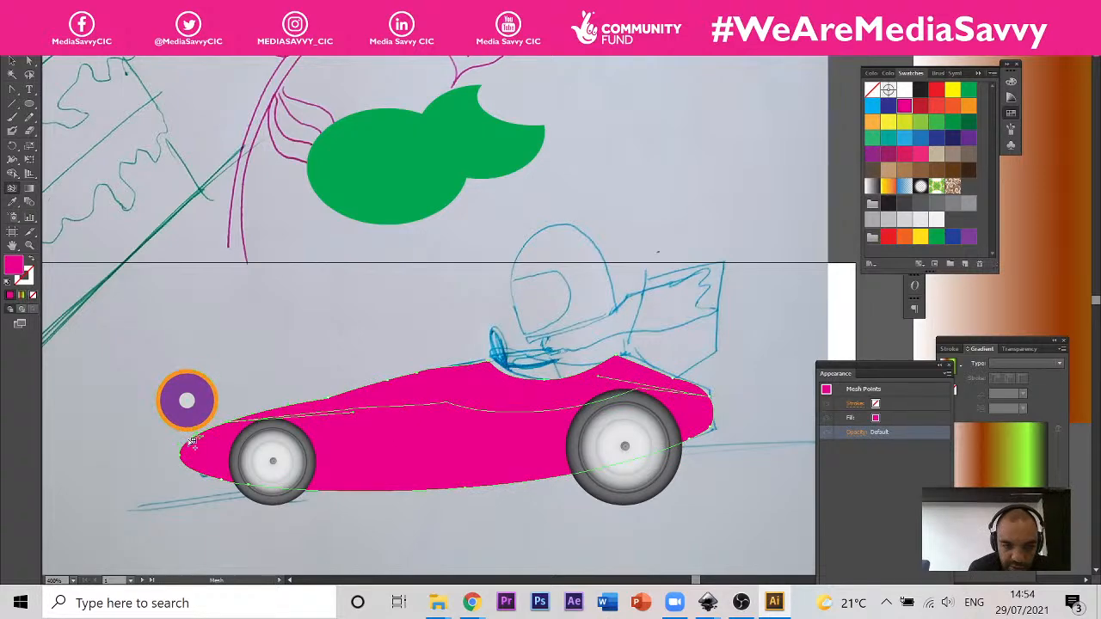
click(192, 443)
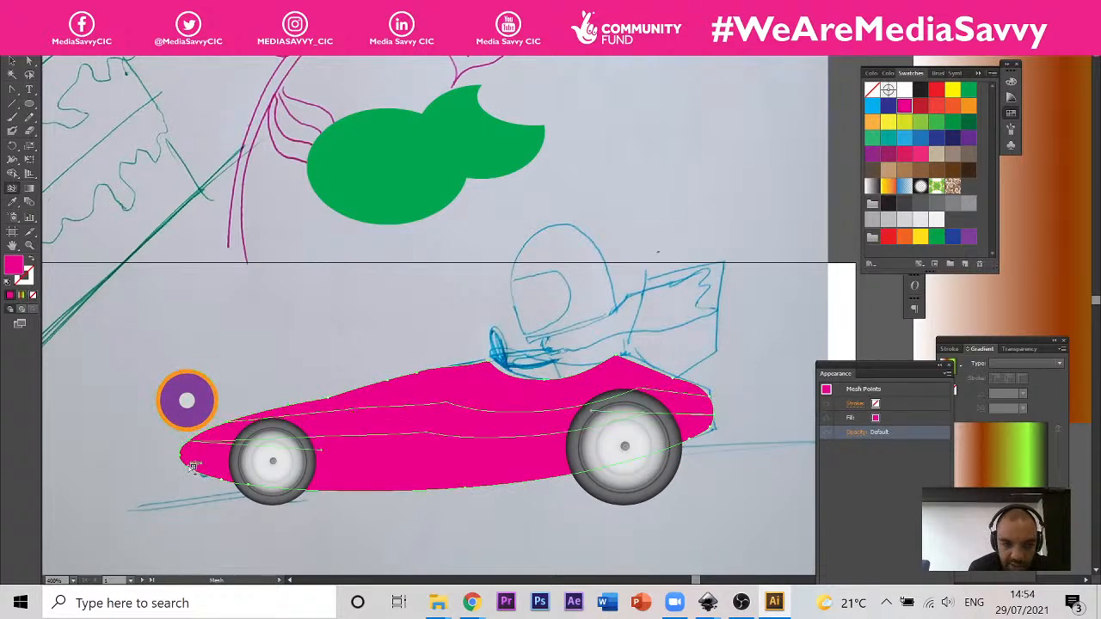
click(192, 465)
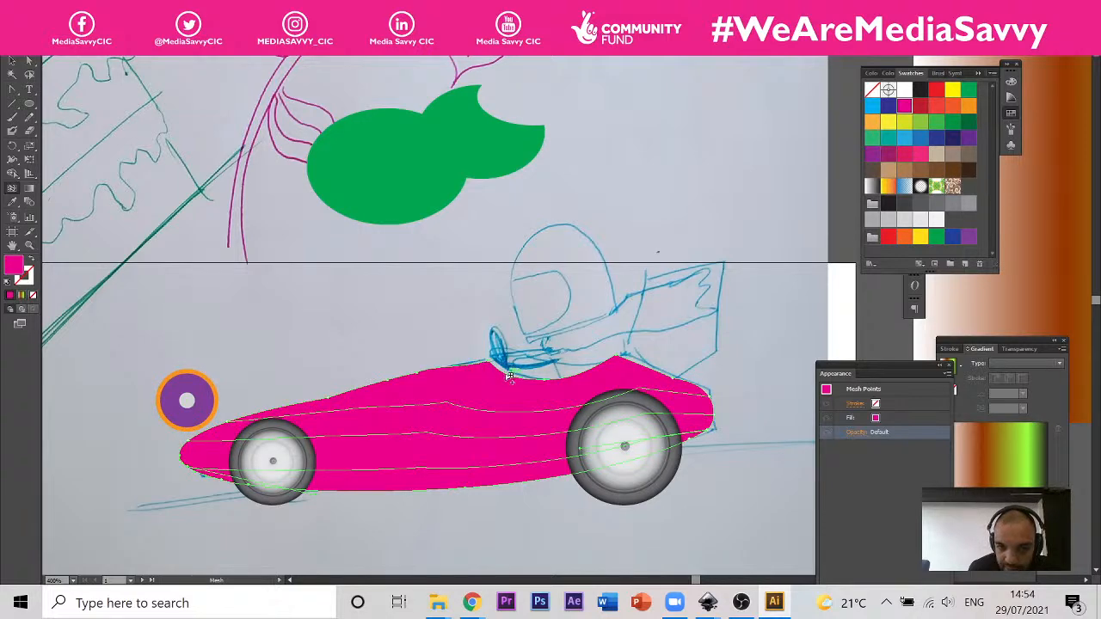
Step: Add four crosswise mesh lines down the car body from points along its upper edge, from ahead of the cockpit to the peak behind it
click(454, 370)
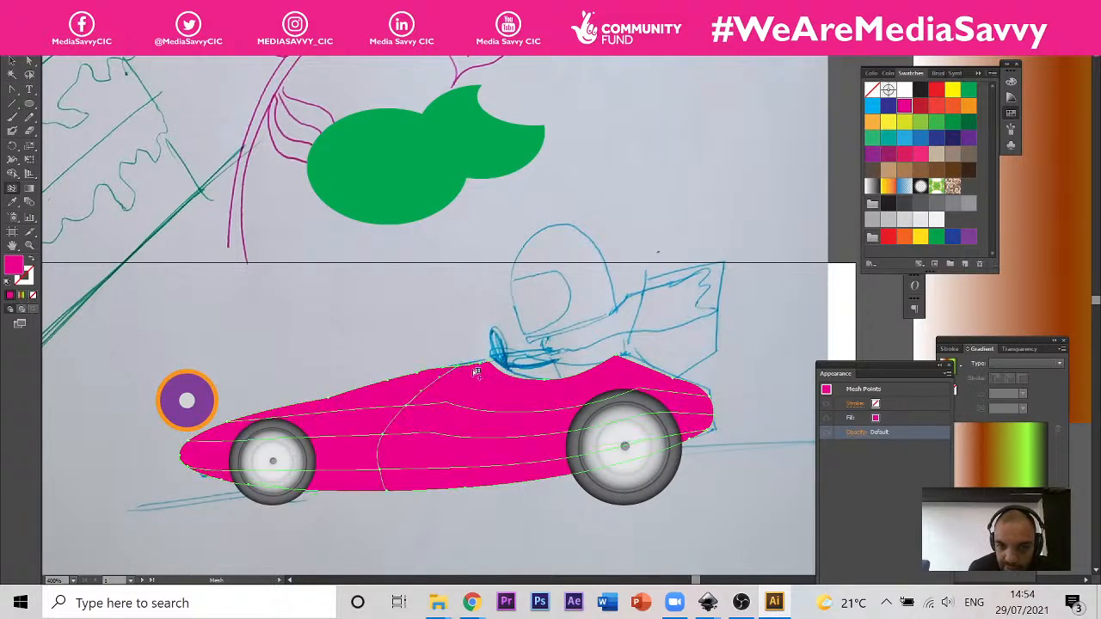
click(505, 373)
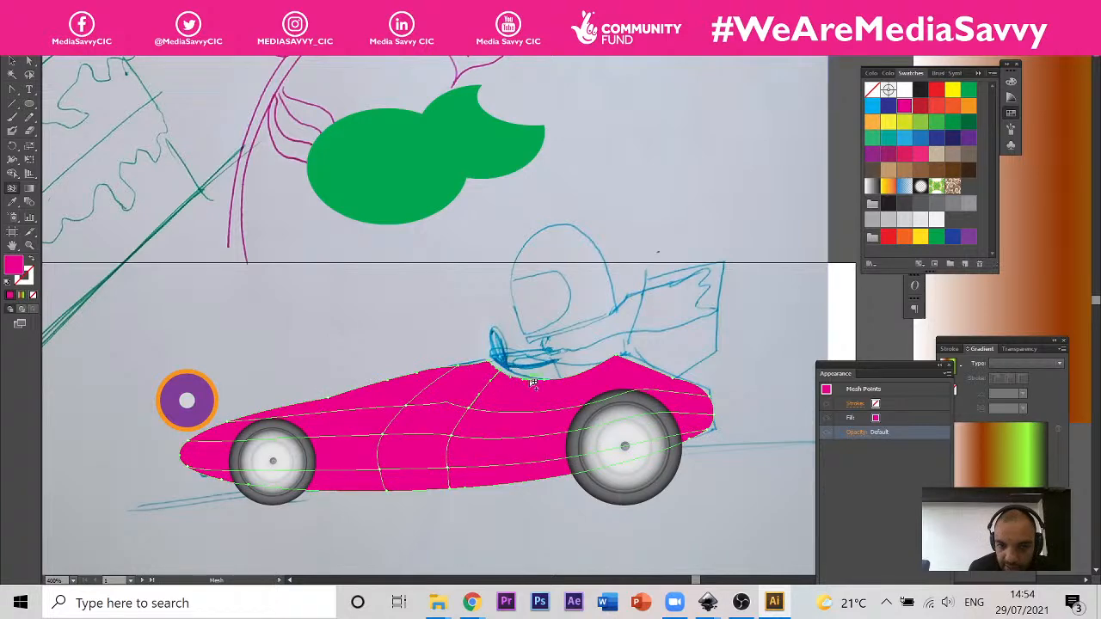
click(534, 382)
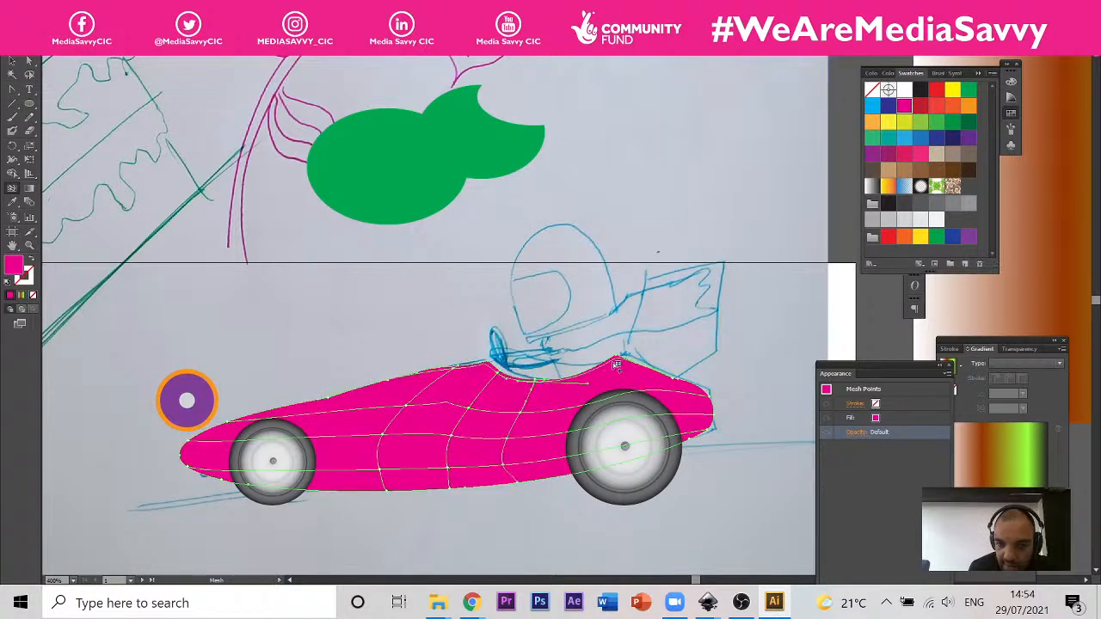
click(616, 364)
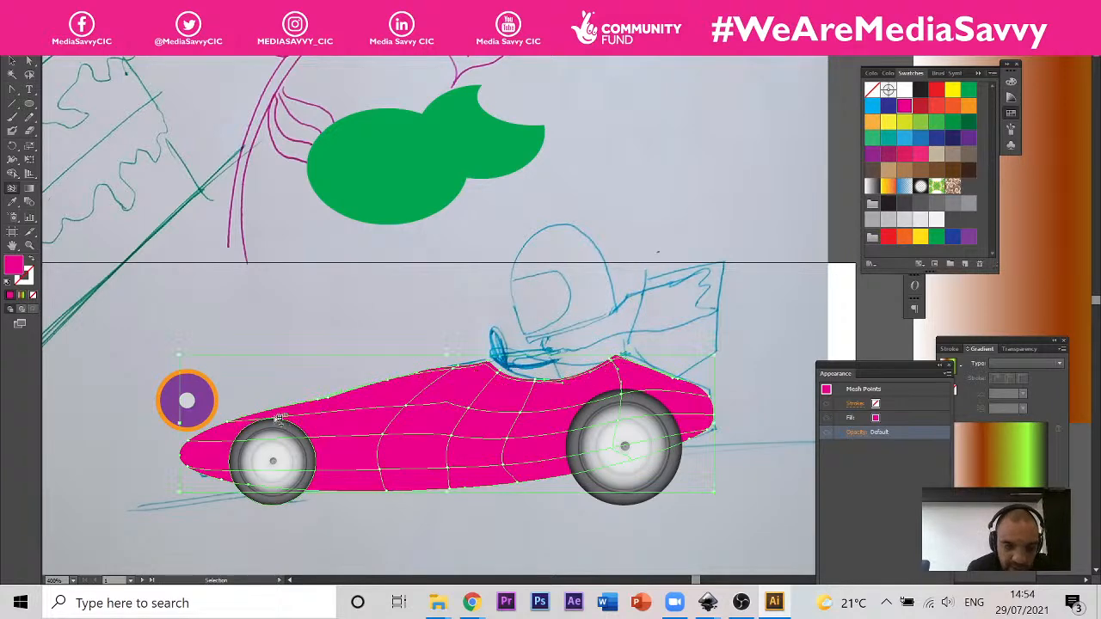
scroll(268, 414, up, 1)
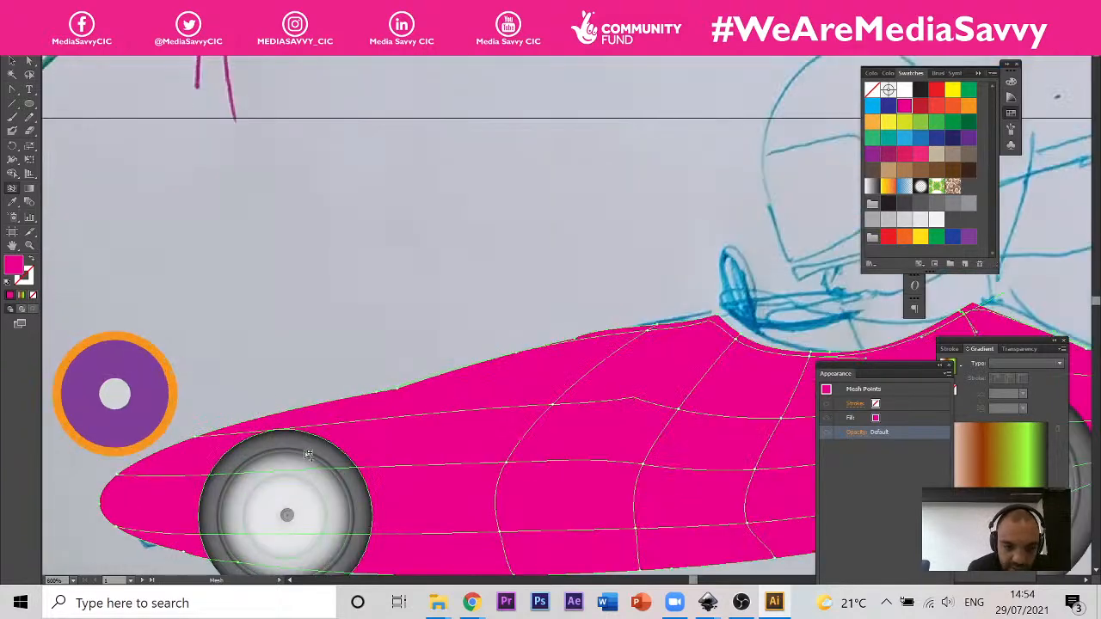
click(274, 556)
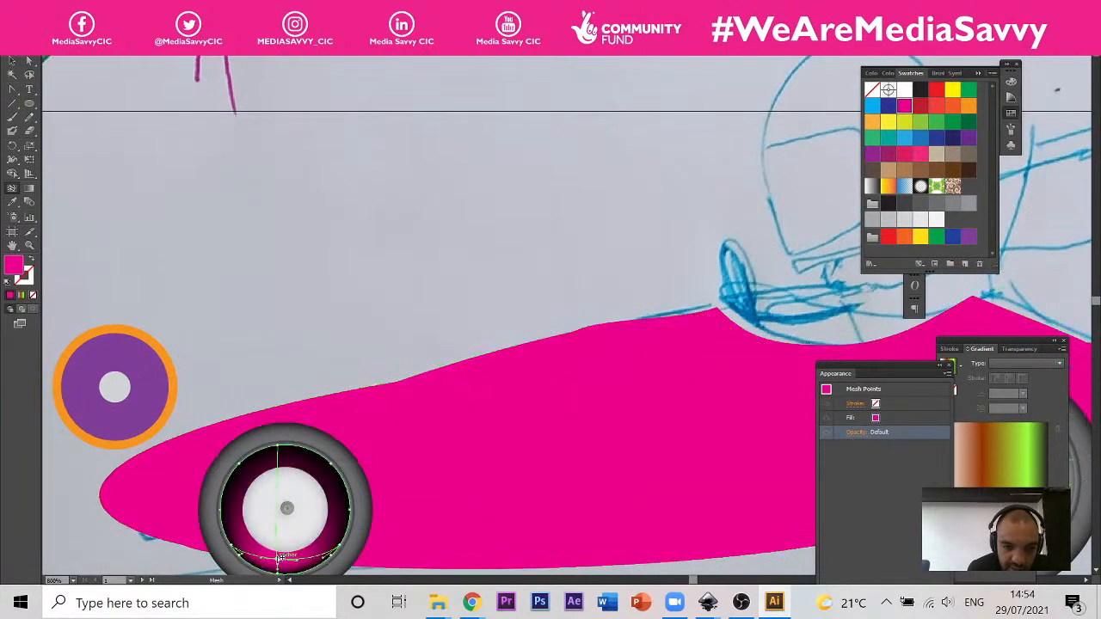
key(ctrl+z)
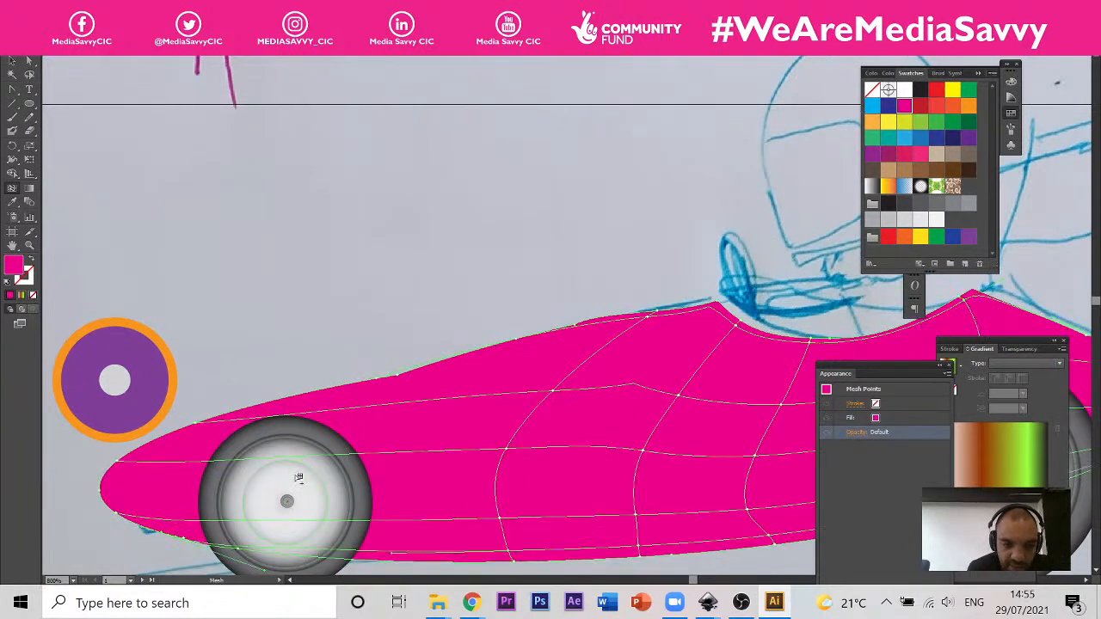
Step: Add crosswise mesh lines to the car body just ahead of and just behind the front wheel, and one near the tail
click(176, 464)
click(393, 457)
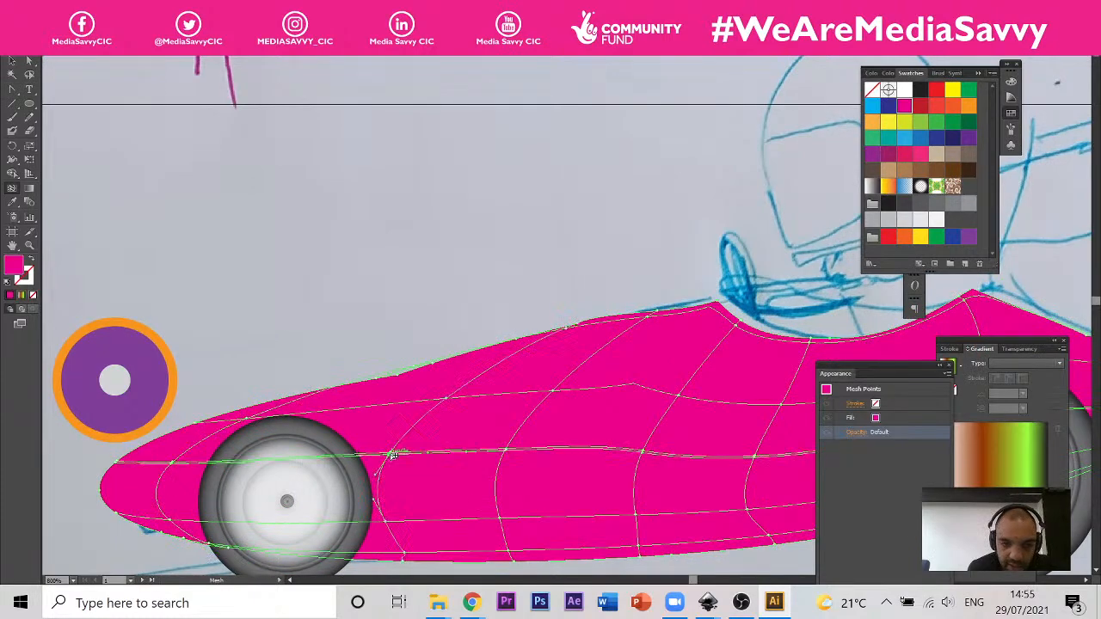
scroll(43, 362, down, 1)
scroll(85, 366, down, 2)
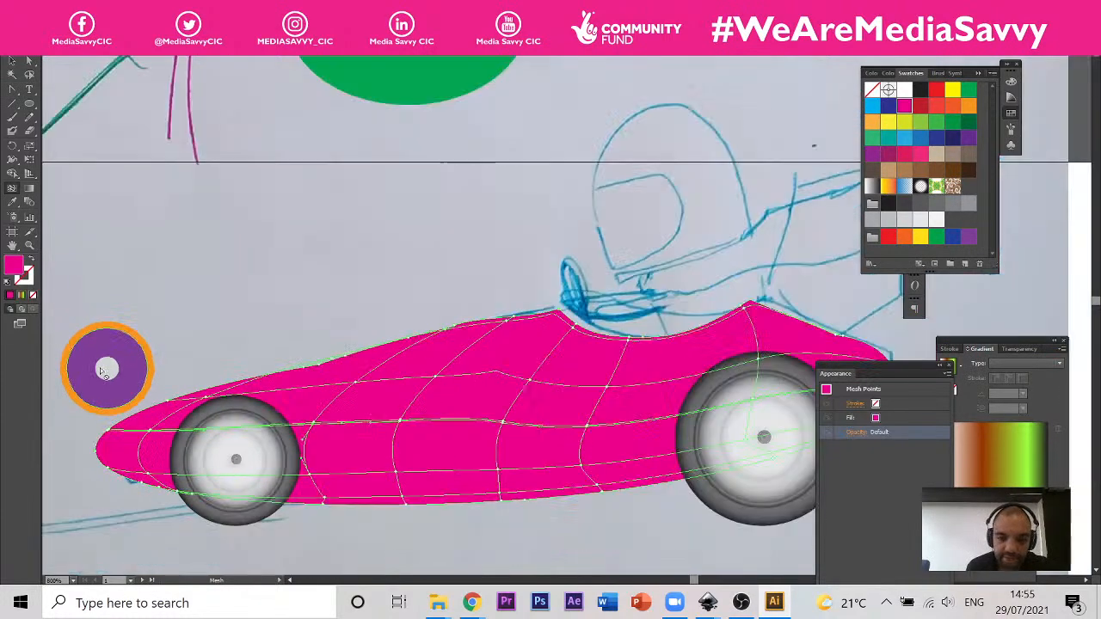
scroll(506, 347, up, 1)
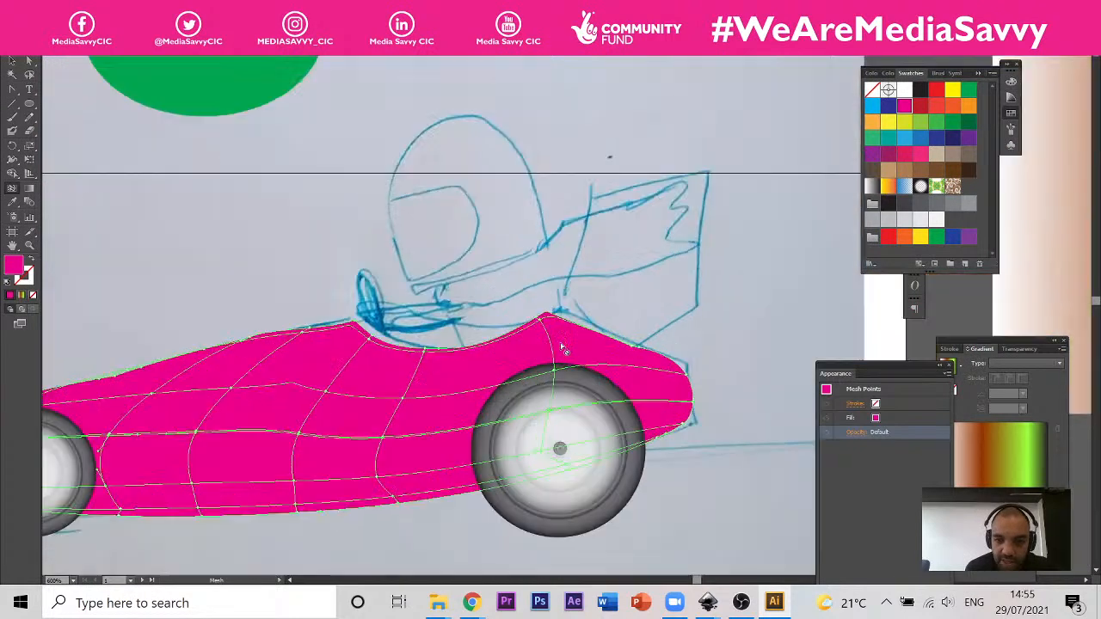
click(677, 376)
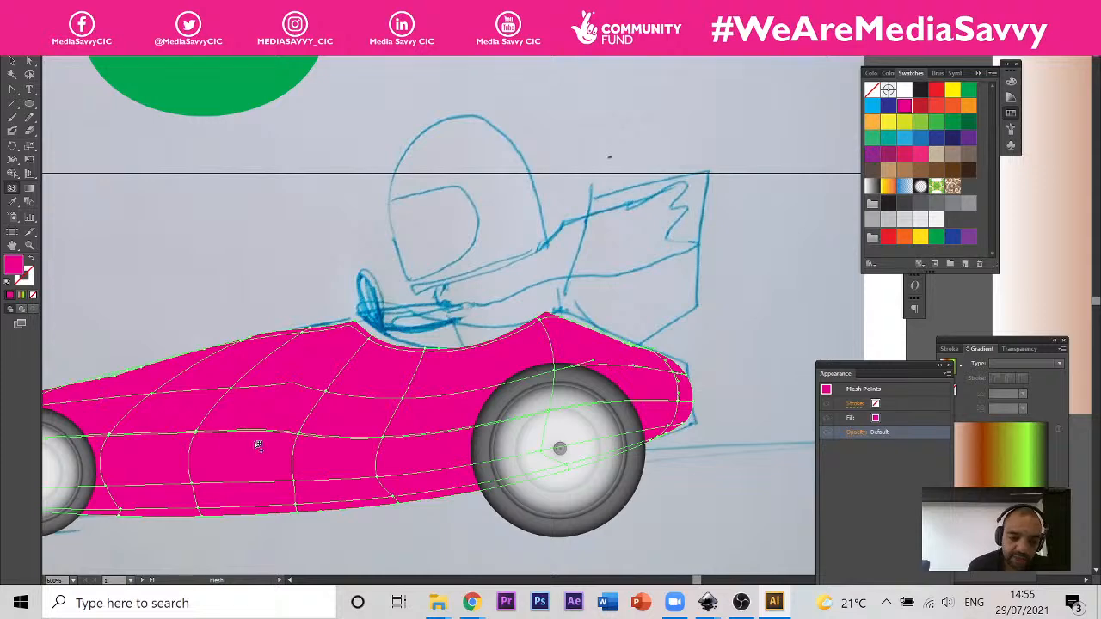
scroll(257, 447, up, 3)
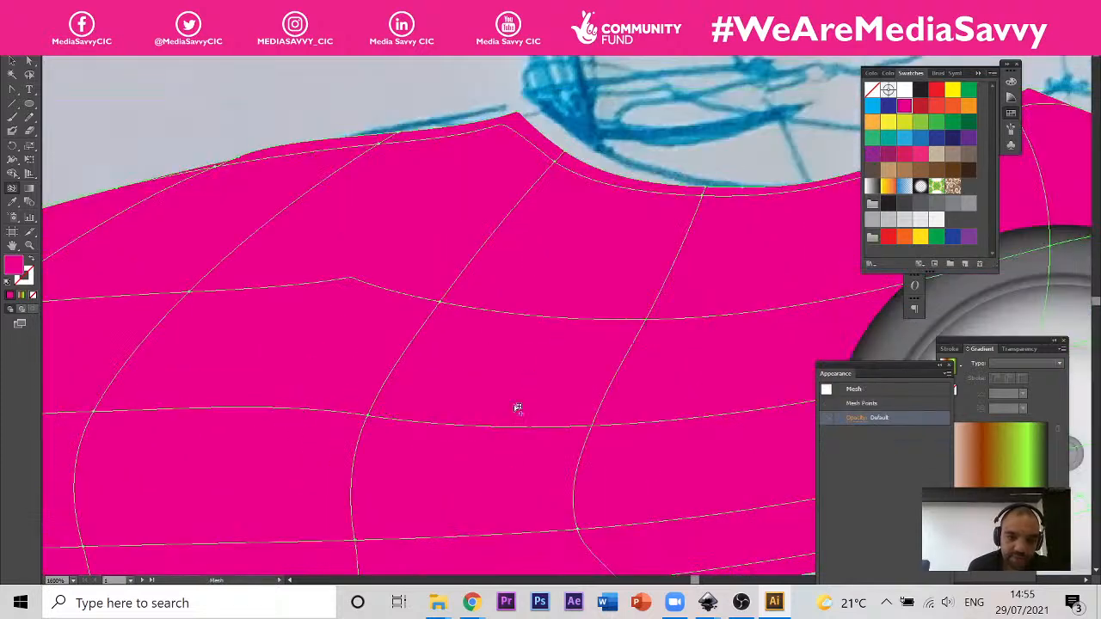
scroll(516, 405, down, 2)
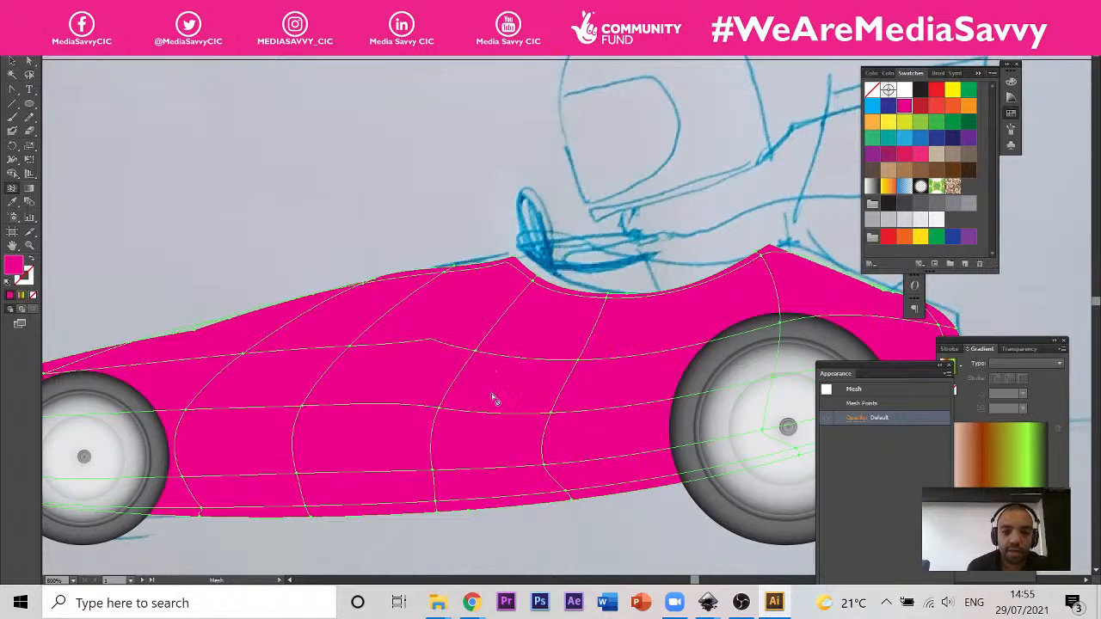
Step: Collapse the expanded colour swatches and move the floating gradient settings closer to the car artwork
scroll(491, 394, down, 3)
scroll(504, 386, up, 4)
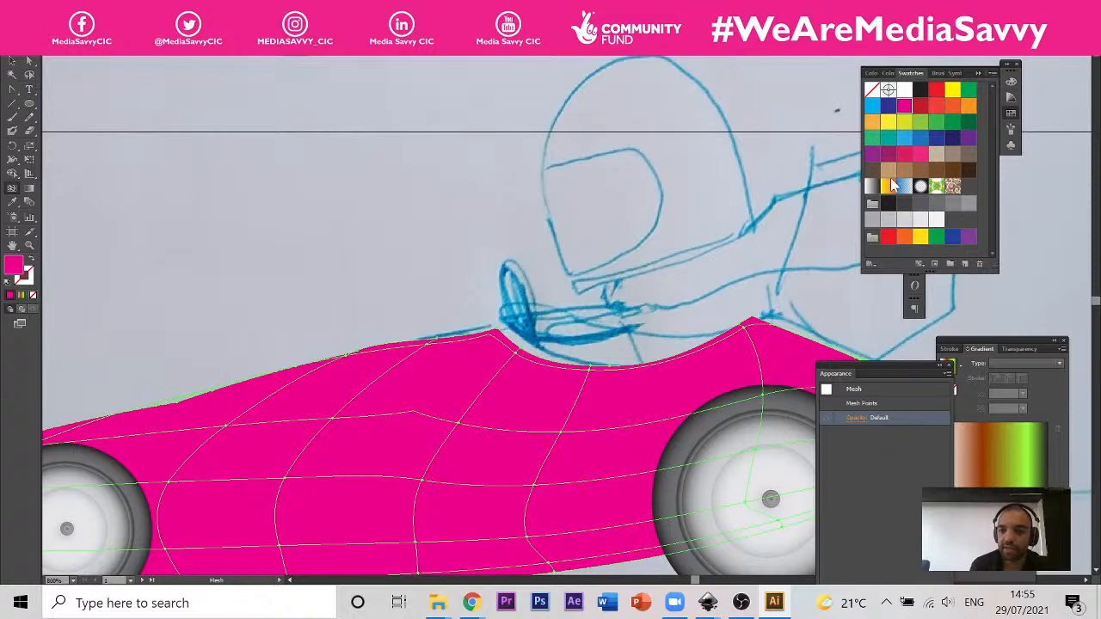
scroll(331, 323, down, 1)
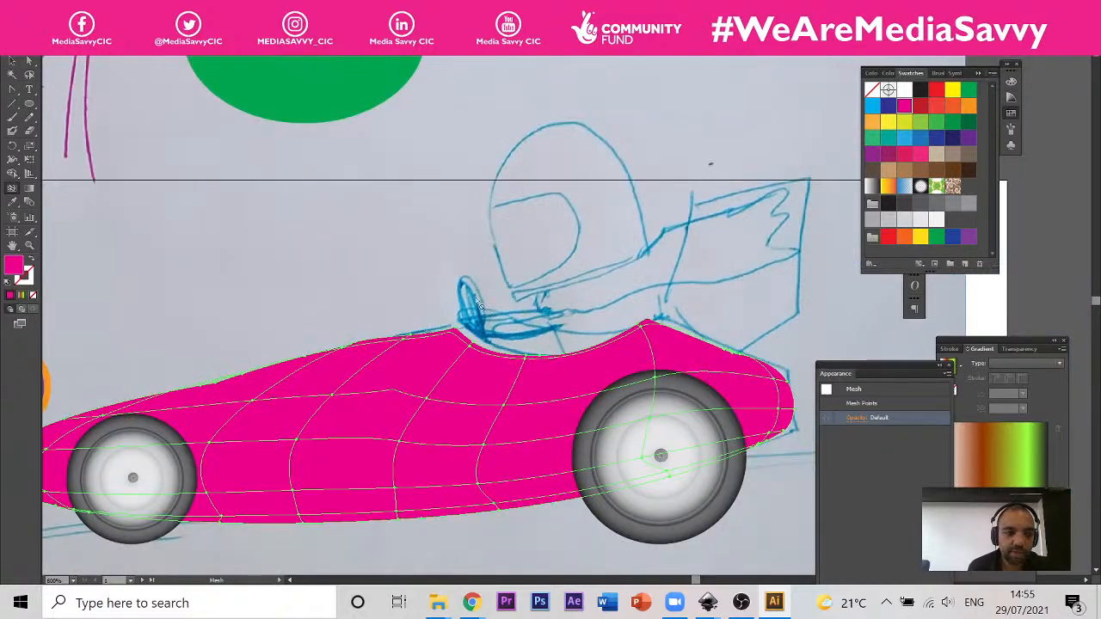
click(981, 74)
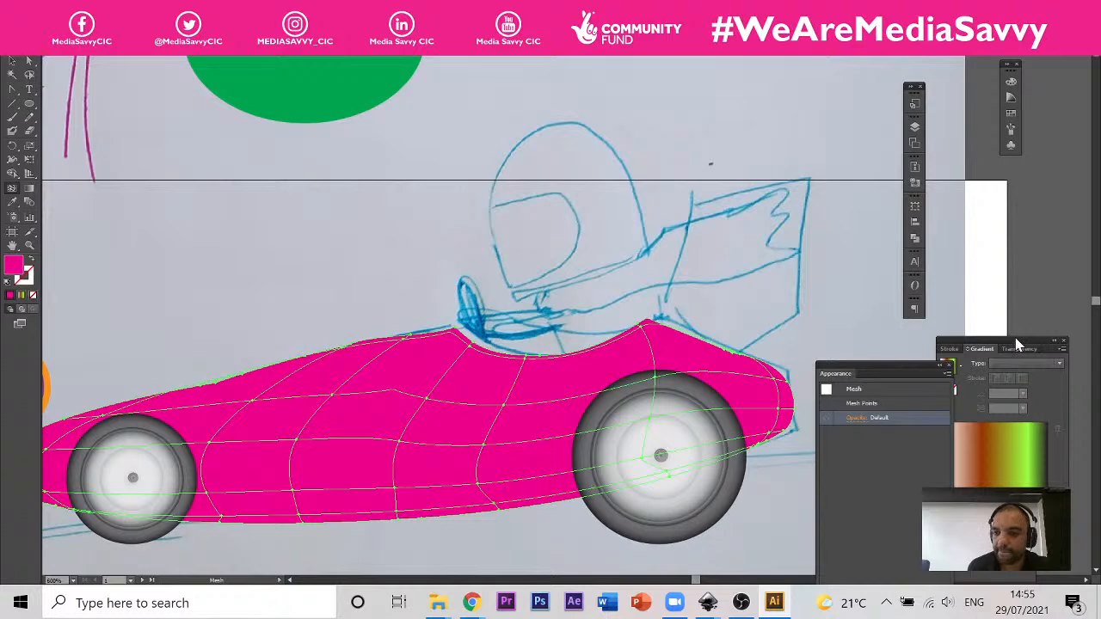
drag(1015, 340, 881, 244)
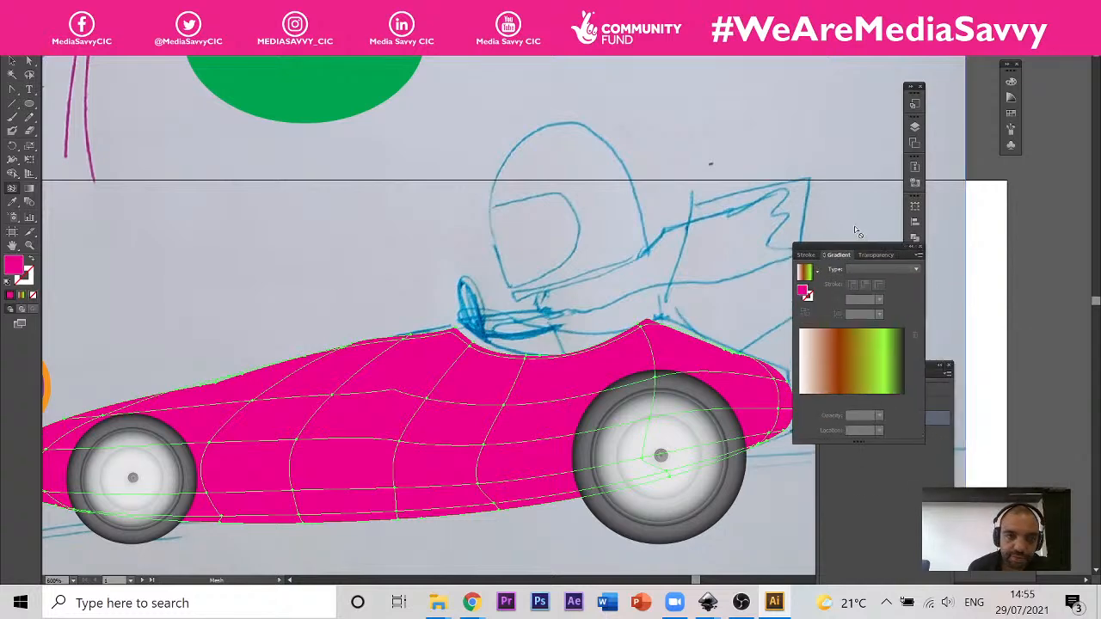
scroll(515, 252, down, 1)
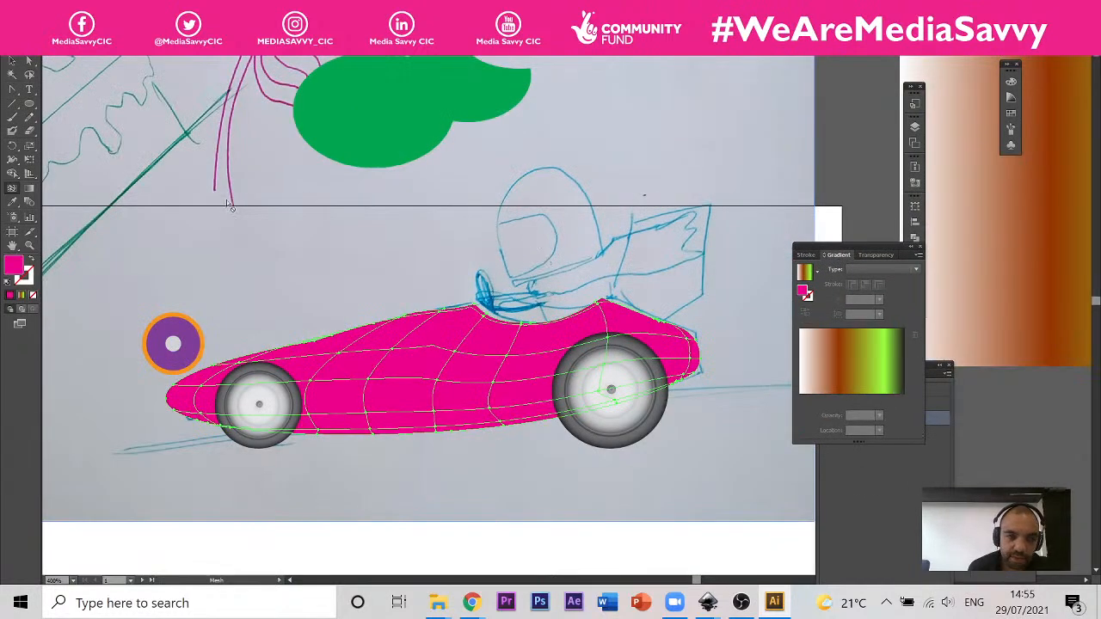
scroll(362, 325, up, 1)
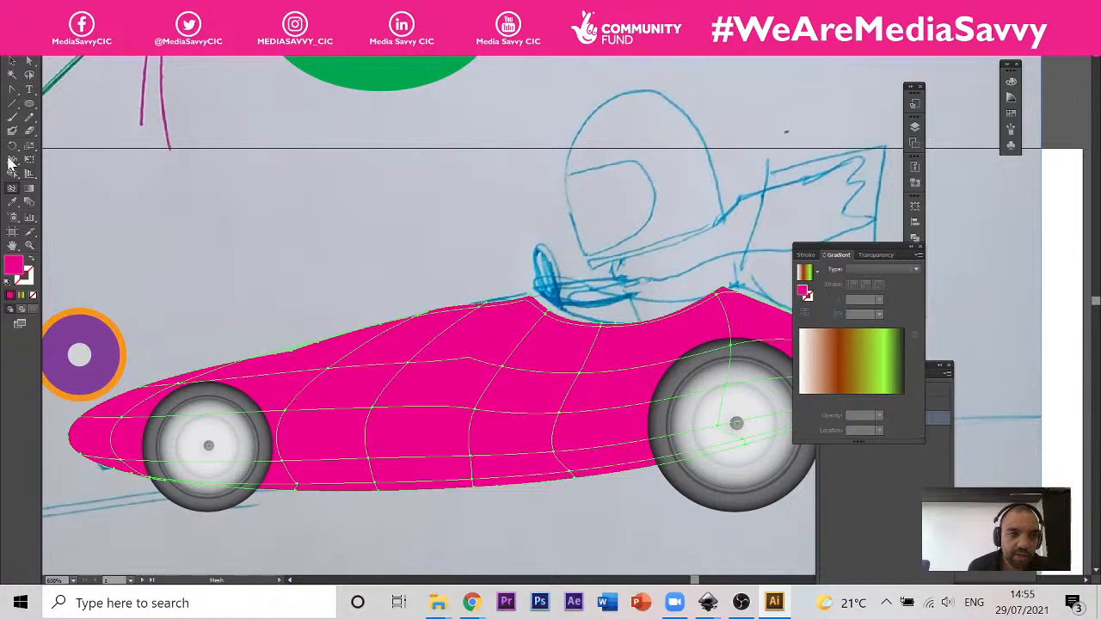
Step: Lasso the mesh points across the middle of the car body's side and colour them white
click(11, 204)
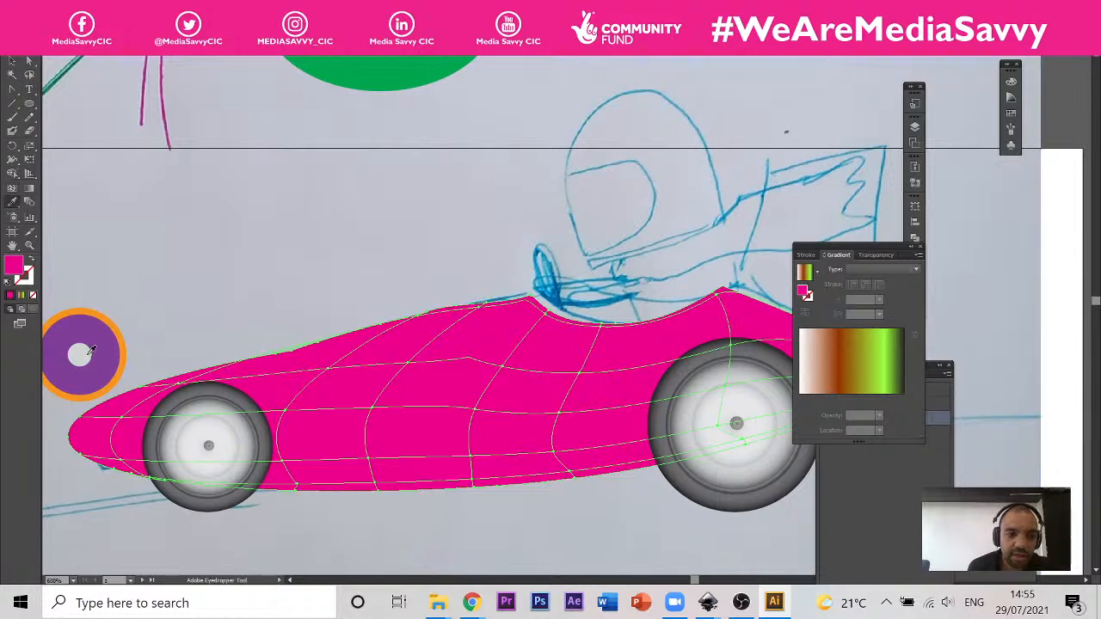
click(29, 74)
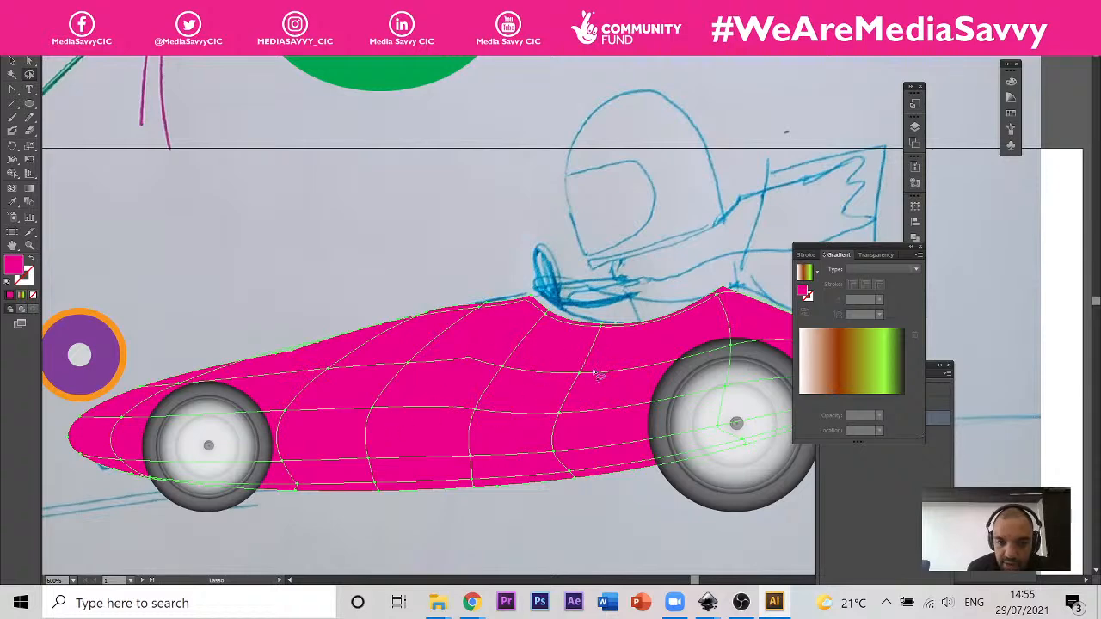
mouse_move(600, 374)
mouse_down()
mouse_move(364, 356)
mouse_move(315, 370)
mouse_move(294, 408)
mouse_move(349, 438)
mouse_move(571, 441)
mouse_move(618, 419)
mouse_move(598, 373)
mouse_up()
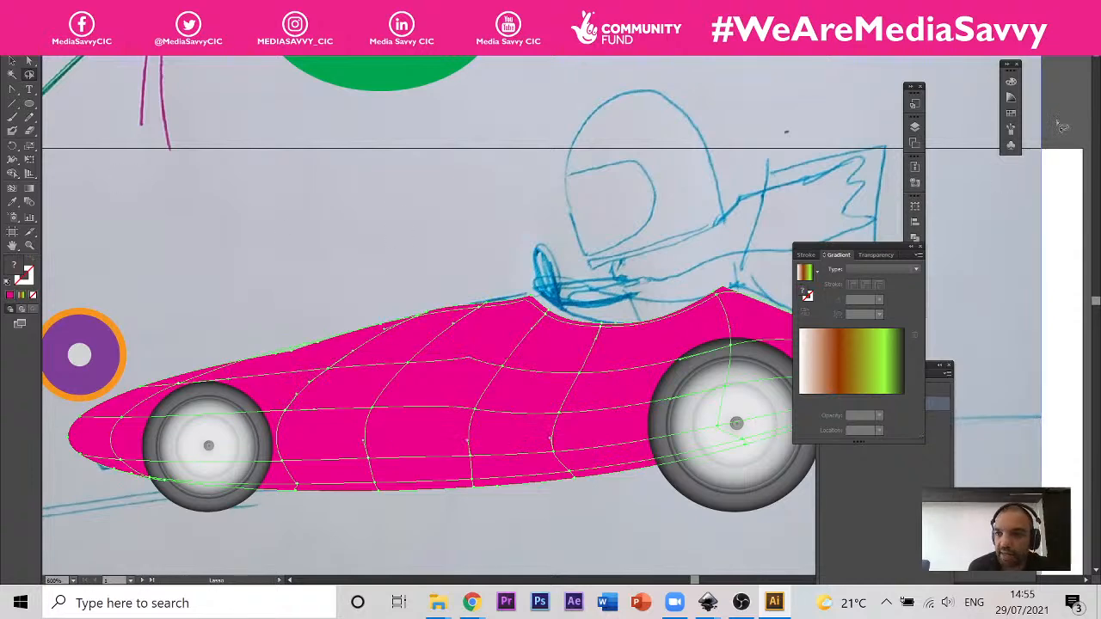
click(1011, 113)
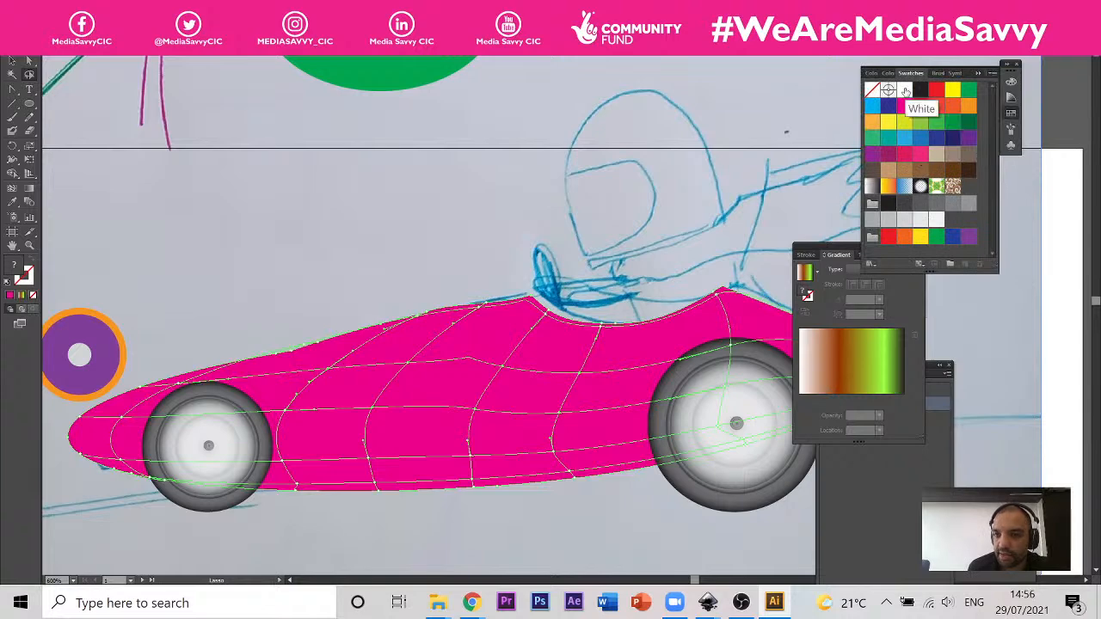
click(904, 90)
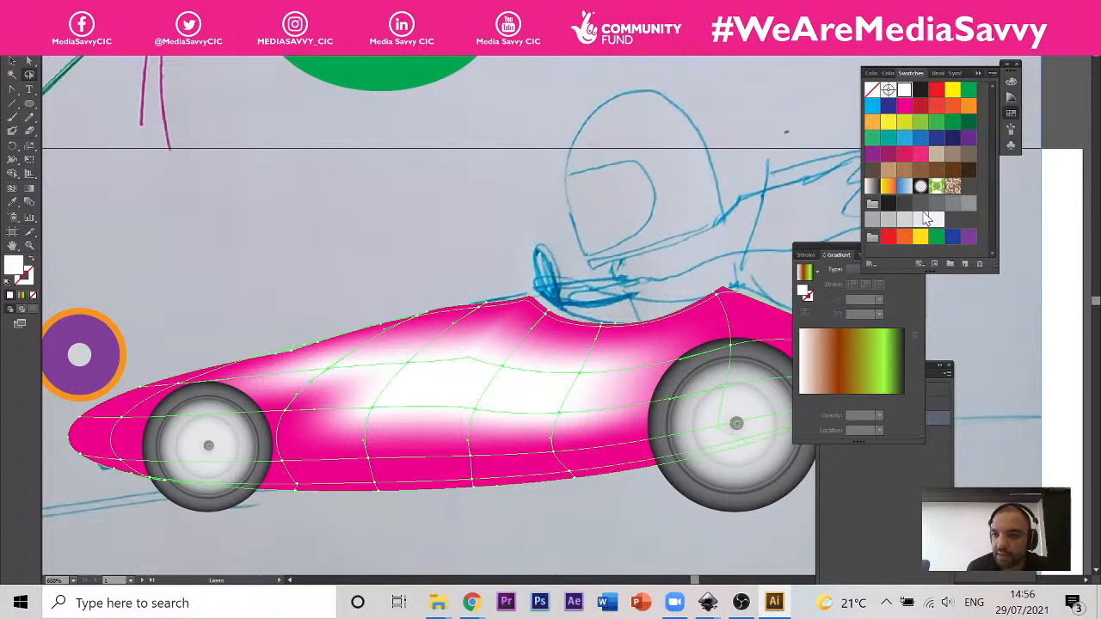
Step: Recolour the selected highlight mesh points light pink from the colour spectrum
click(1012, 98)
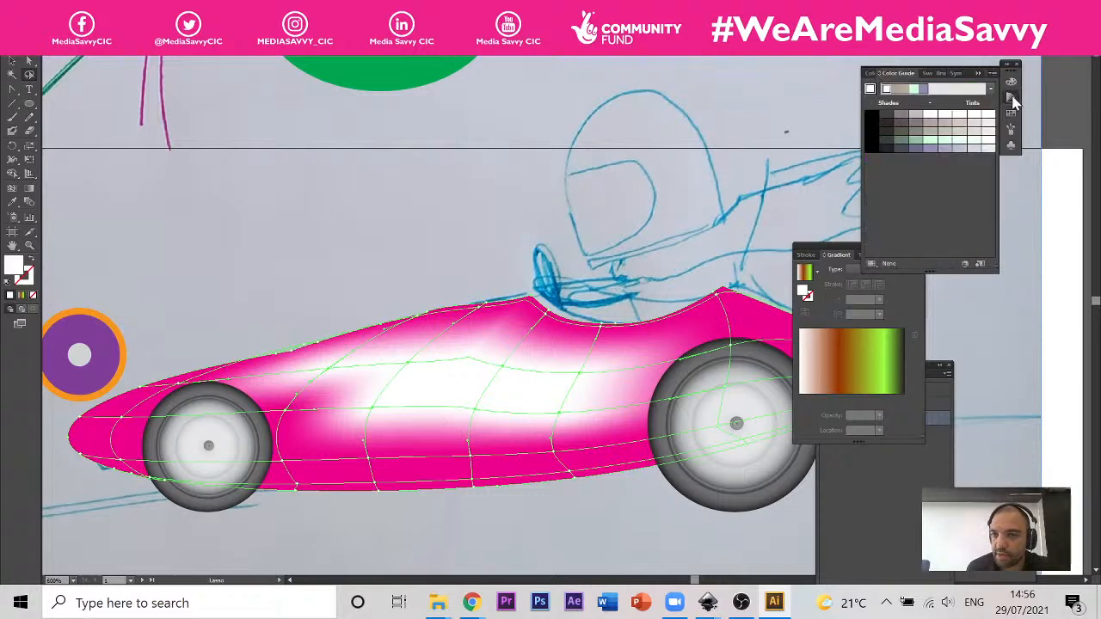
click(1011, 98)
click(1012, 81)
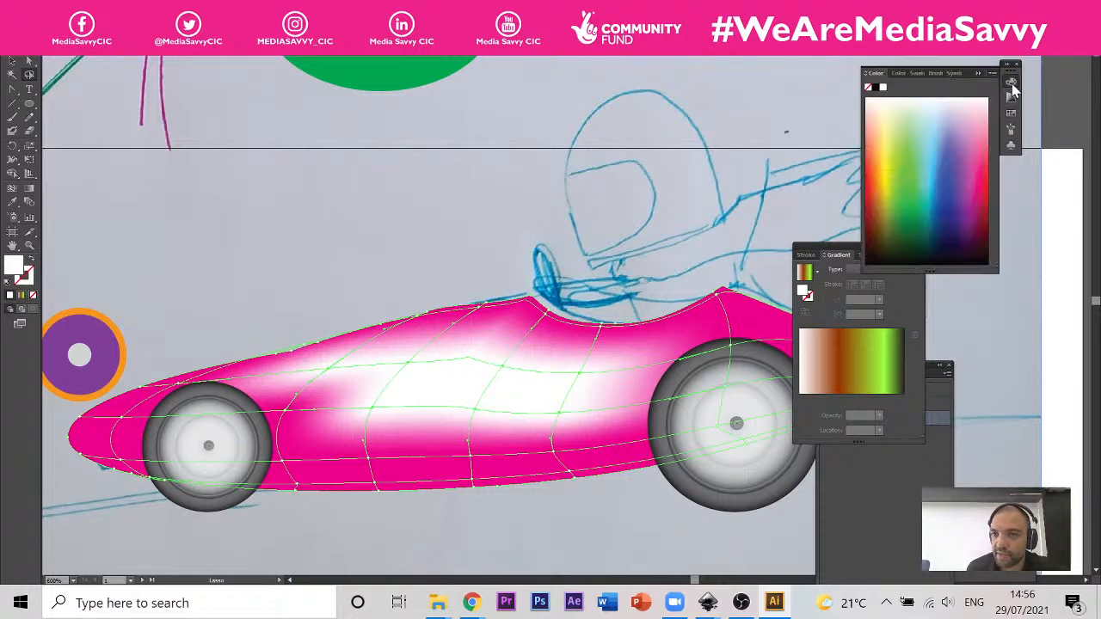
drag(962, 135, 976, 112)
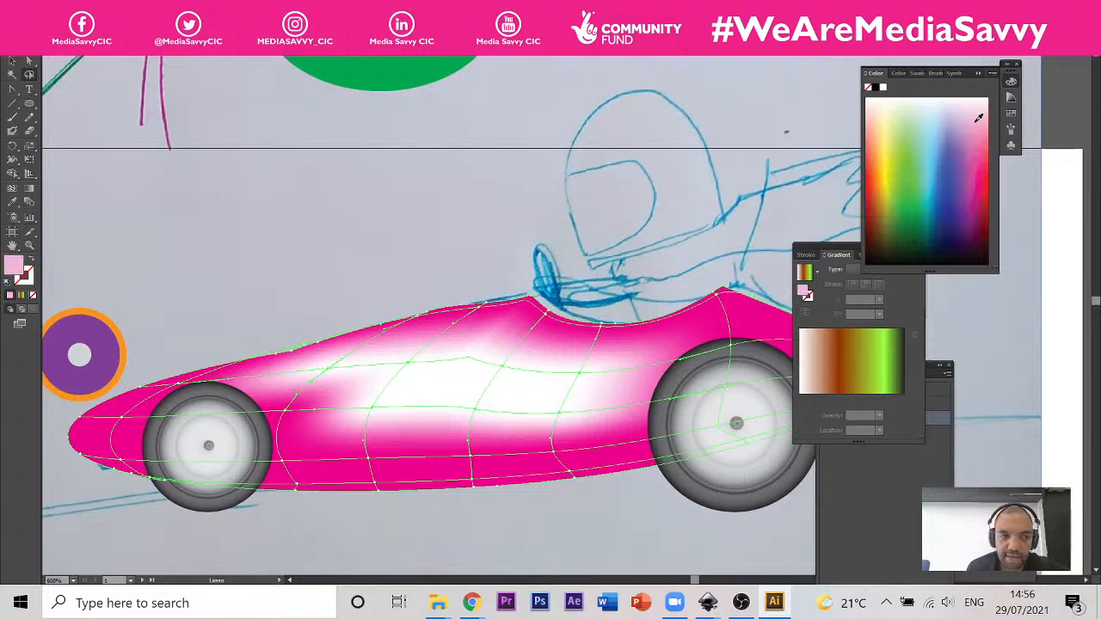
click(979, 118)
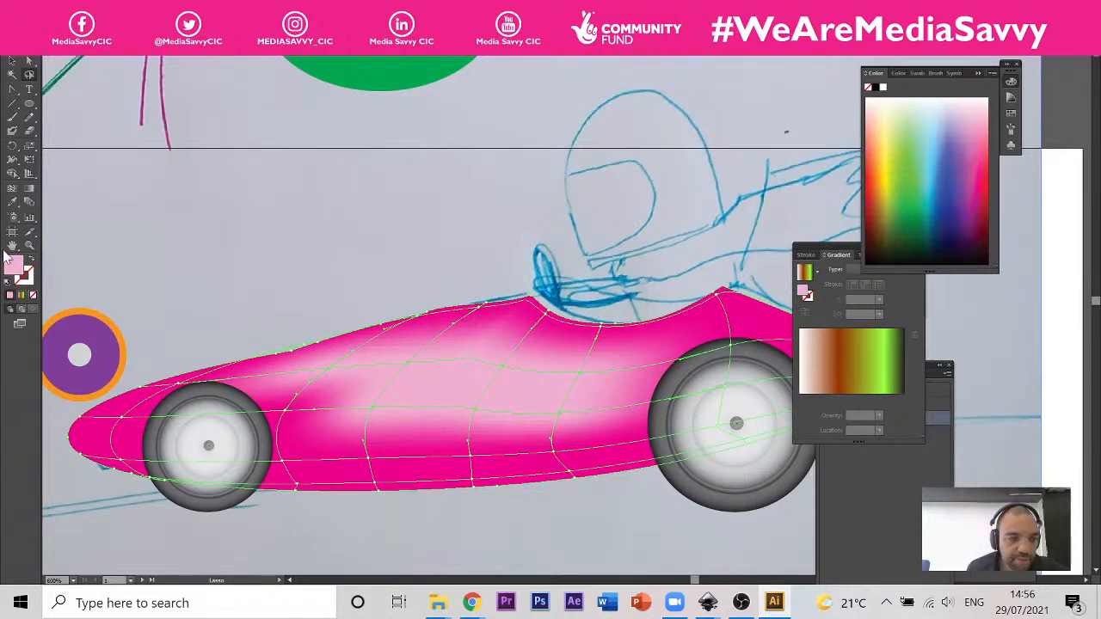
Step: Try to lasso the mesh points along the car body's lower edge and colour them dark purple, and undo the colour change
click(30, 75)
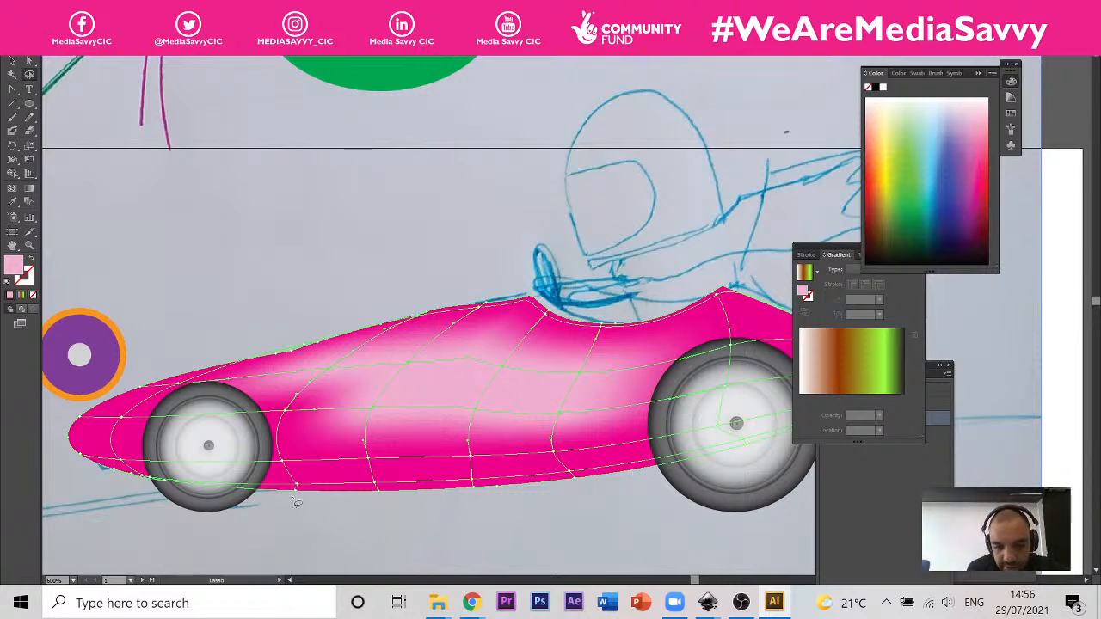
scroll(222, 500, down, 1)
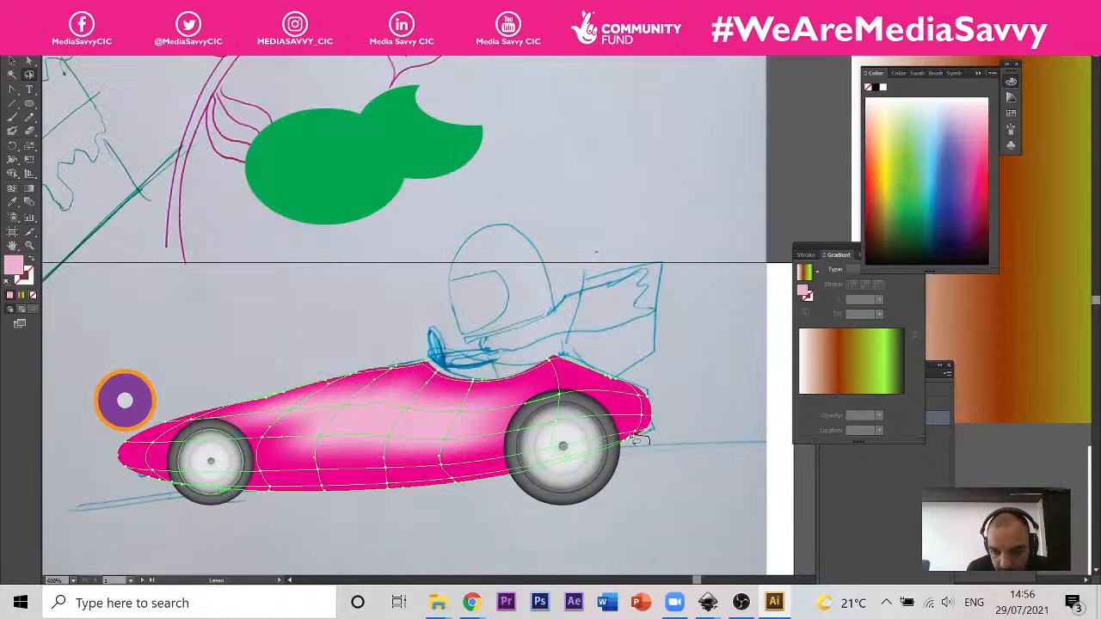
mouse_move(641, 441)
mouse_down()
mouse_move(469, 479)
mouse_move(352, 489)
mouse_move(145, 480)
mouse_move(163, 512)
mouse_move(433, 512)
mouse_move(658, 498)
mouse_move(666, 473)
mouse_move(639, 446)
mouse_up()
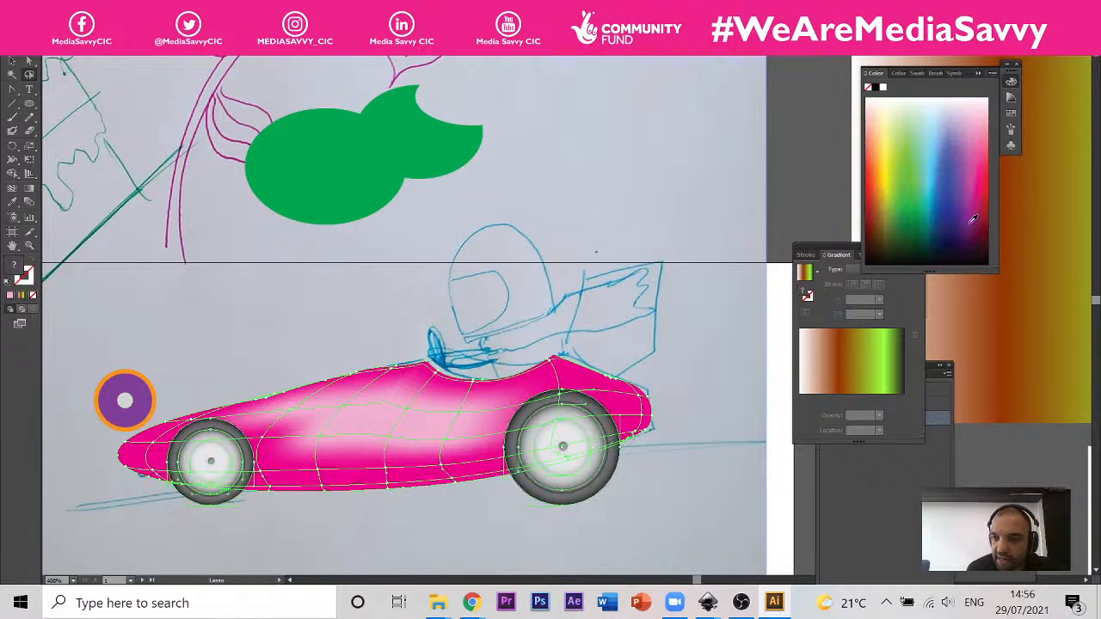
click(971, 234)
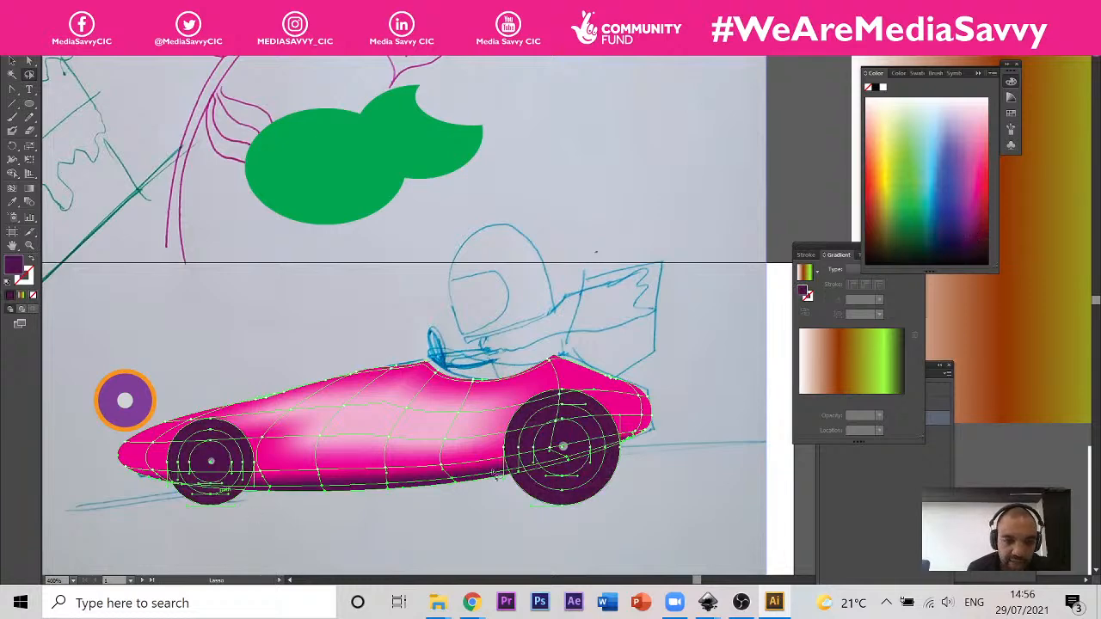
key(ctrl+z)
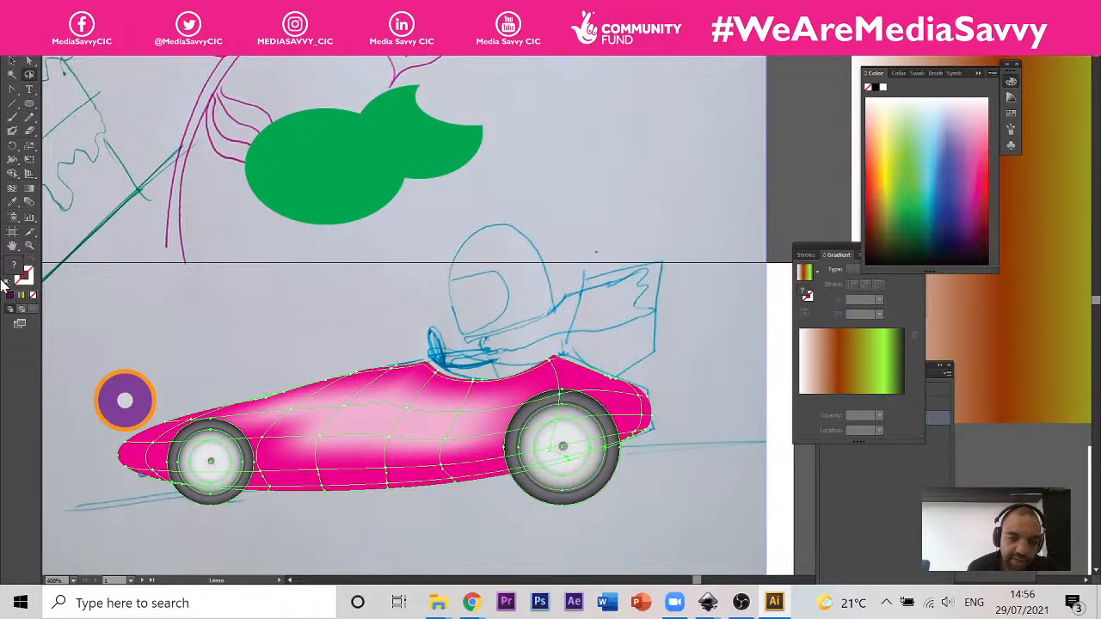
Step: Select both wheels and move them straight up, clear of the car body
click(12, 61)
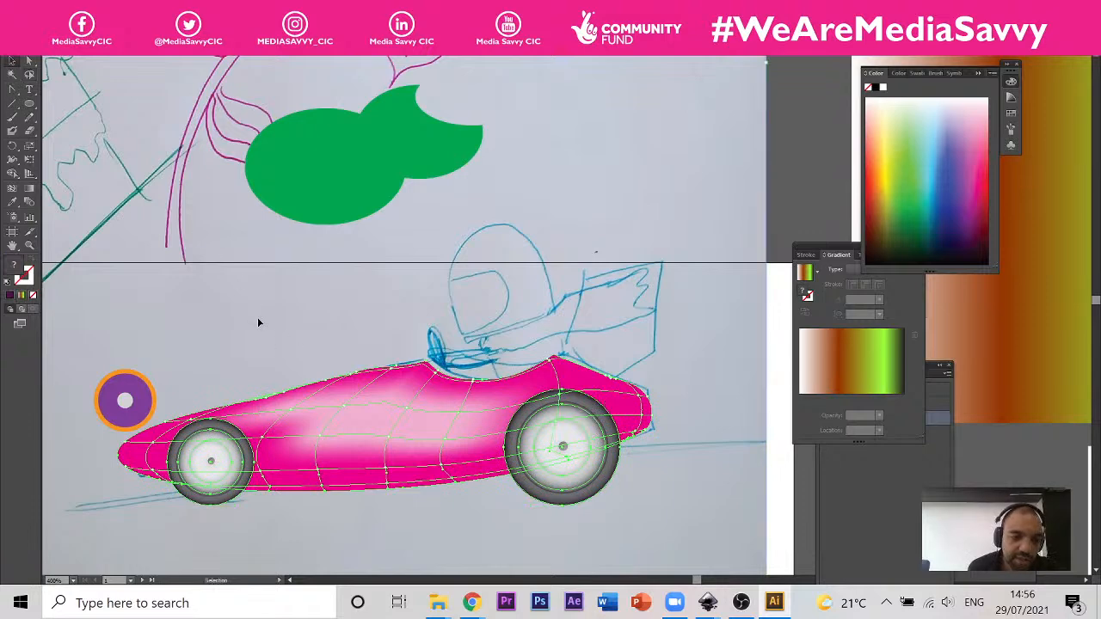
click(756, 249)
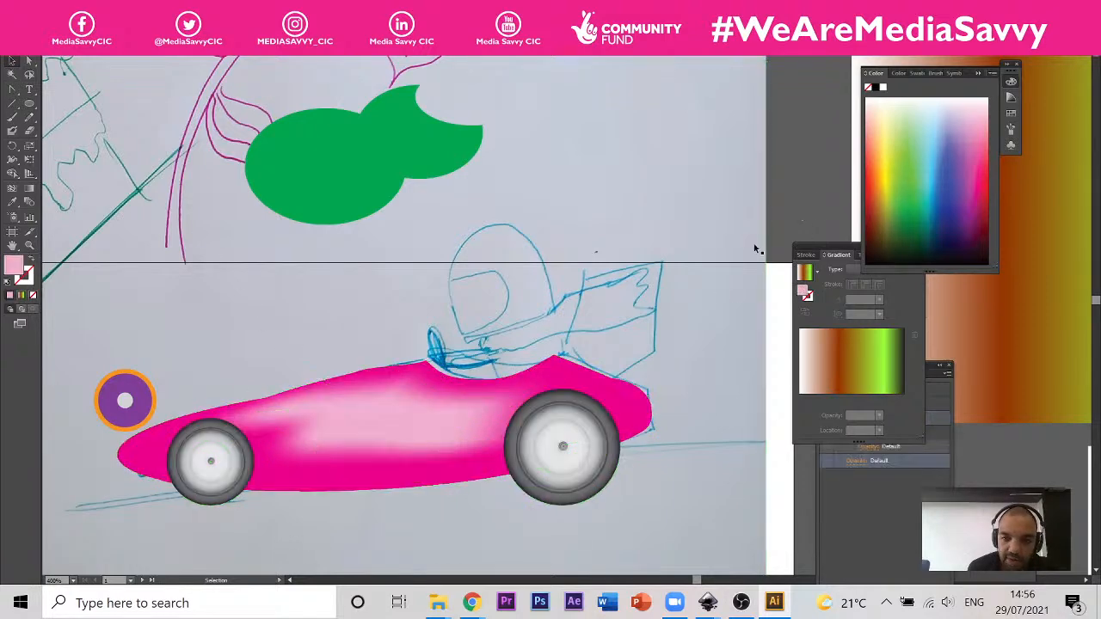
click(557, 496)
shift+click(226, 498)
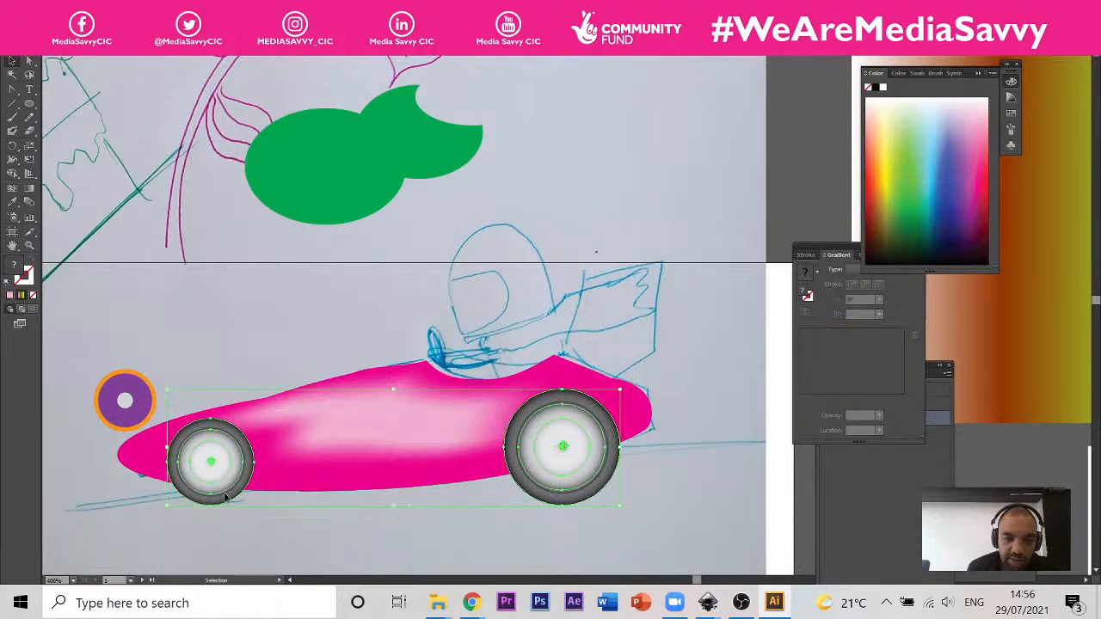
drag(226, 497, 275, 155)
Step: Select the car body, lasso the mesh points along its lower edge and colour them dark purple
click(383, 469)
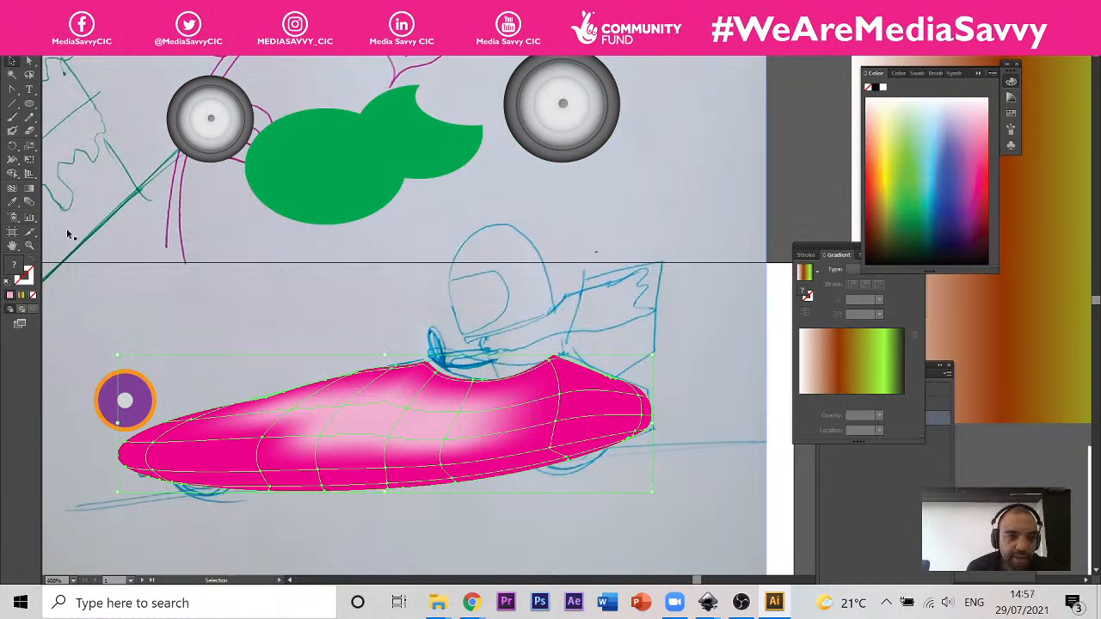
click(30, 75)
mouse_move(628, 470)
mouse_down()
mouse_move(633, 438)
mouse_move(367, 485)
mouse_move(138, 481)
mouse_move(196, 512)
mouse_move(398, 514)
mouse_move(582, 505)
mouse_move(645, 478)
mouse_move(649, 446)
mouse_up()
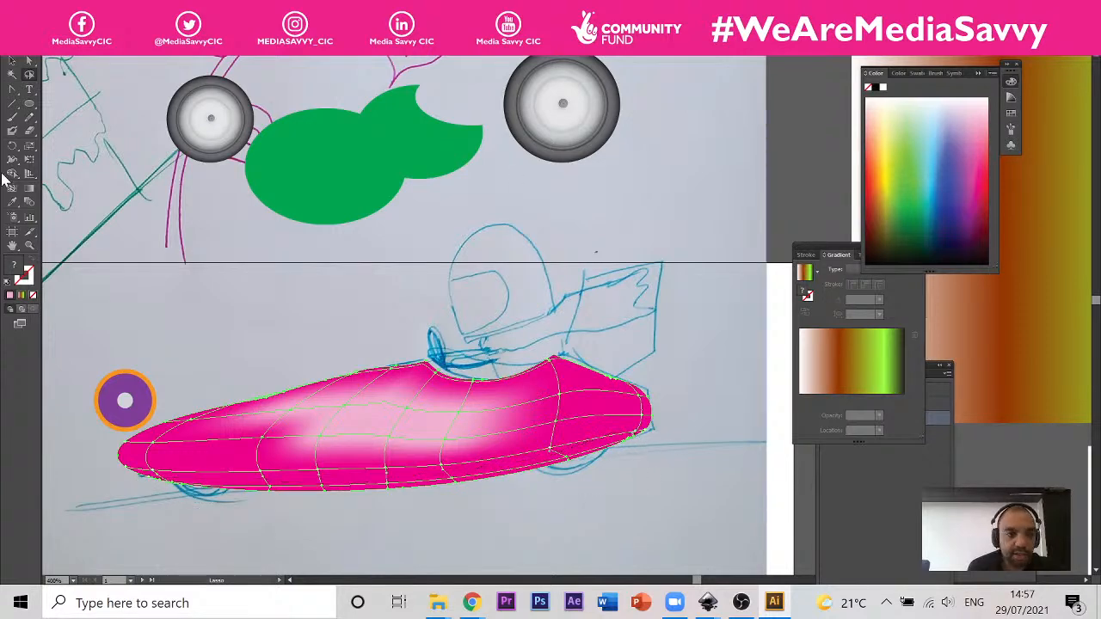
click(11, 203)
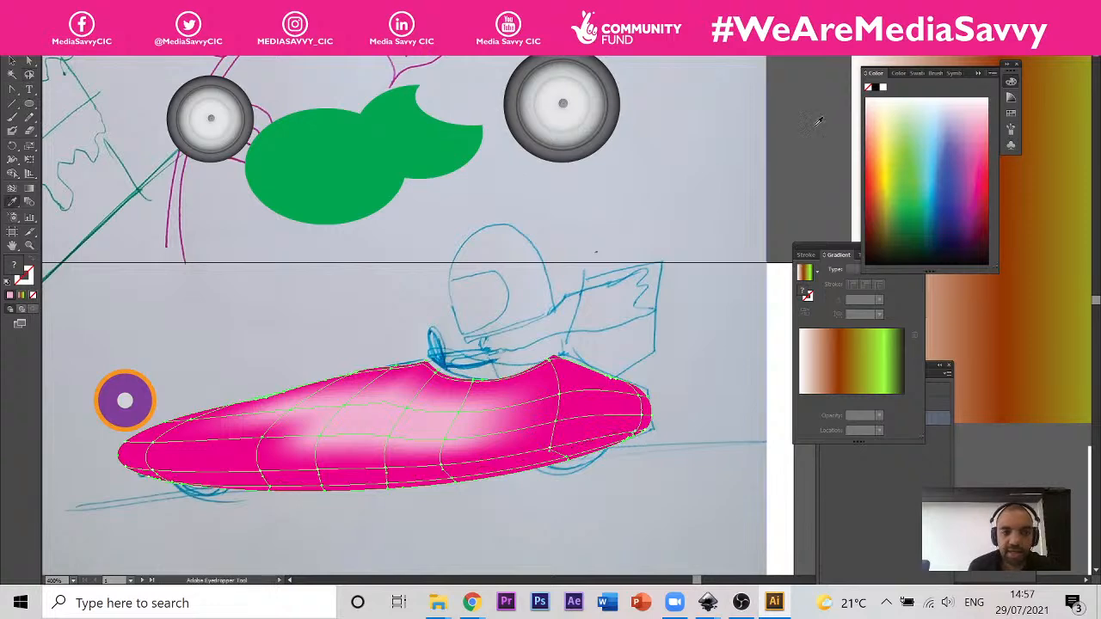
click(970, 228)
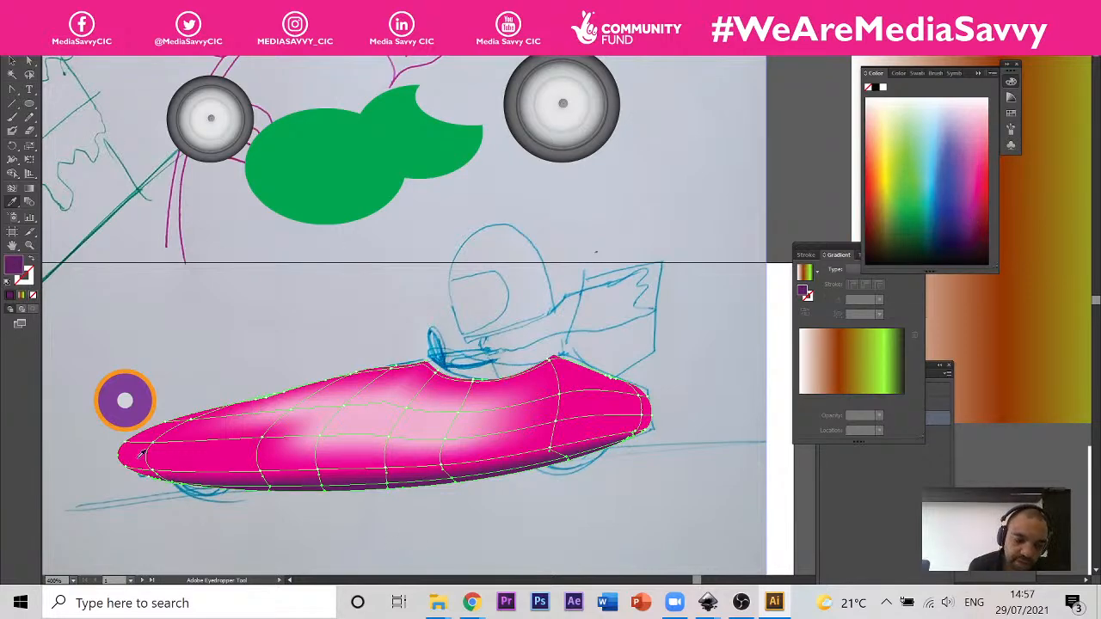
Step: Select both wheels and move them back down into place under the car body
scroll(146, 458, up, 2)
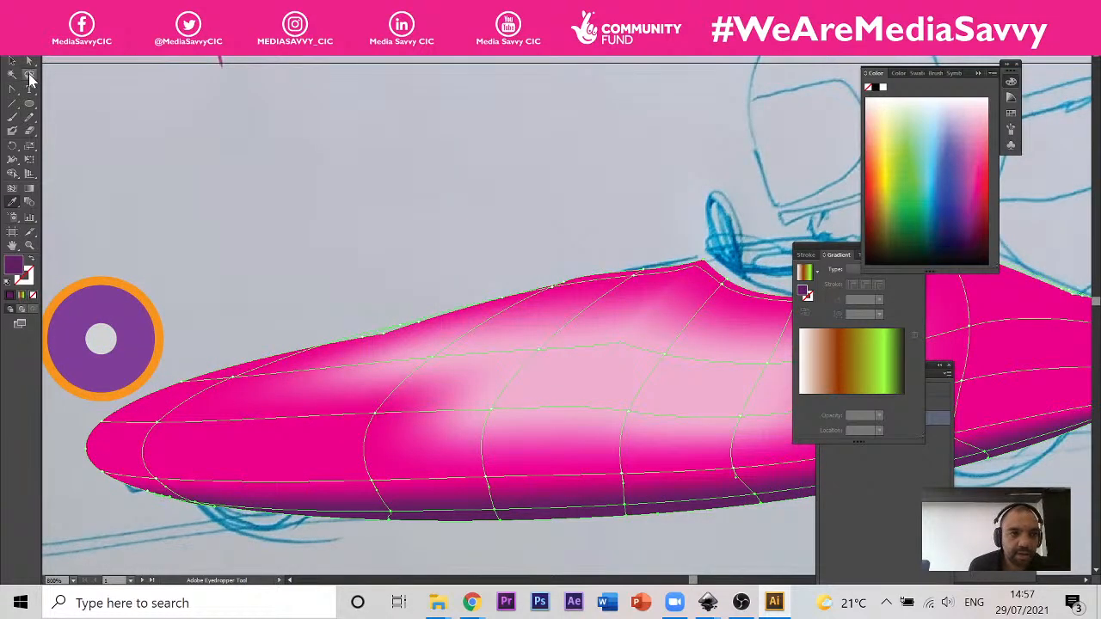
click(30, 77)
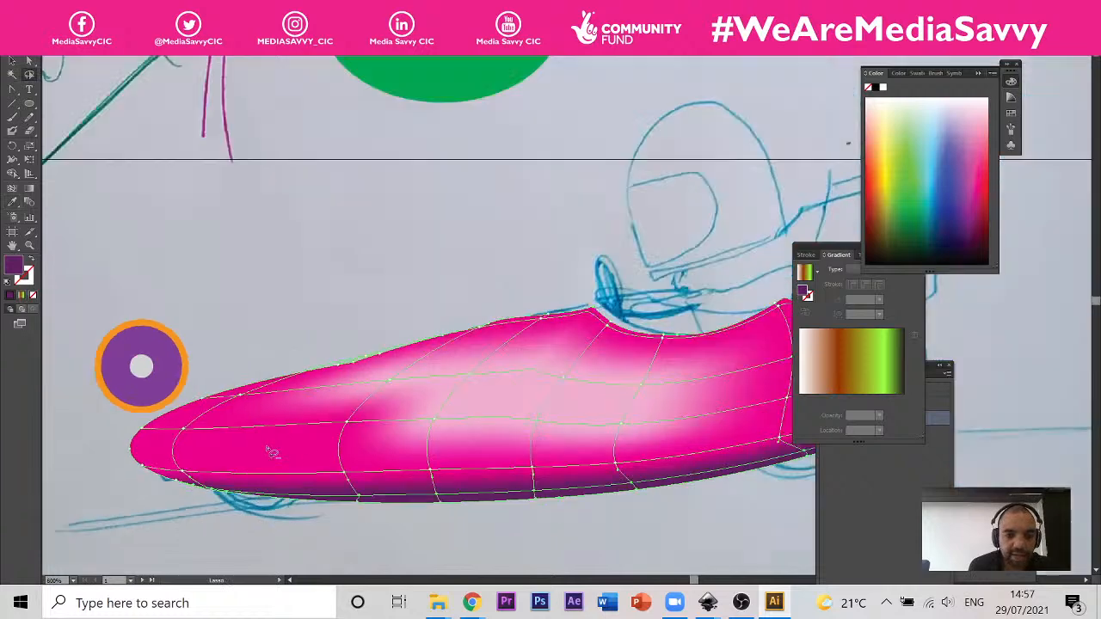
scroll(274, 452, down, 2)
key(v)
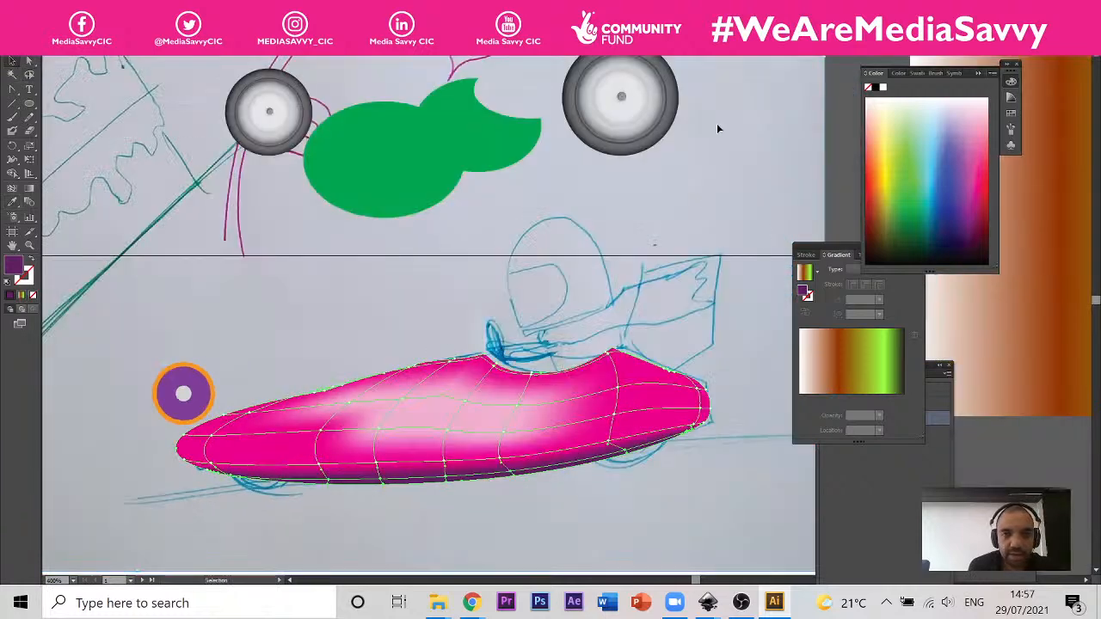
click(658, 116)
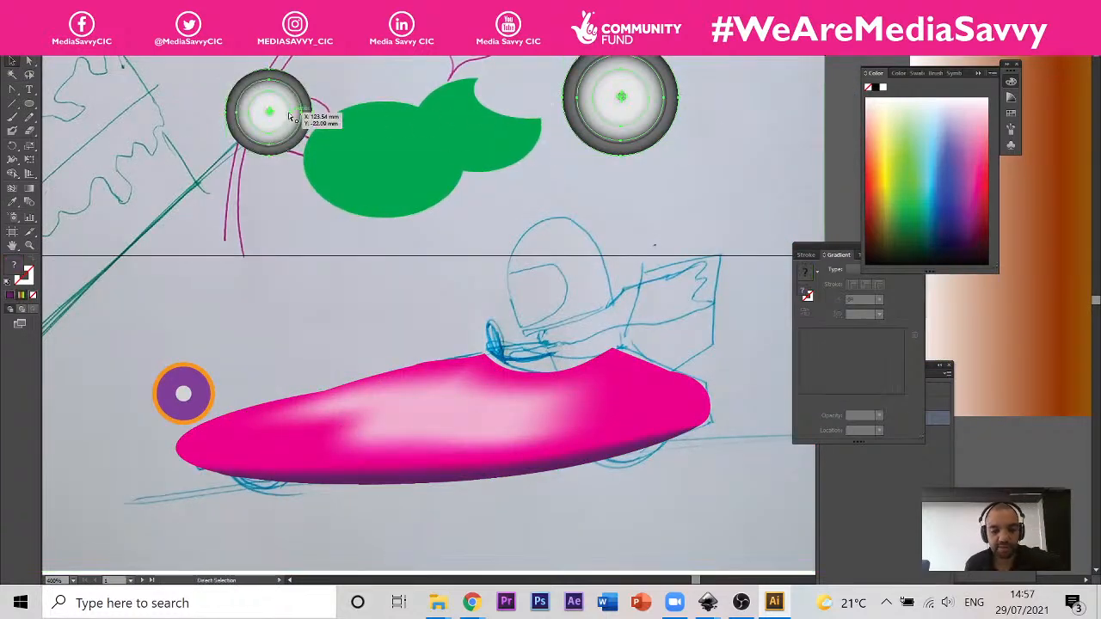
click(615, 305)
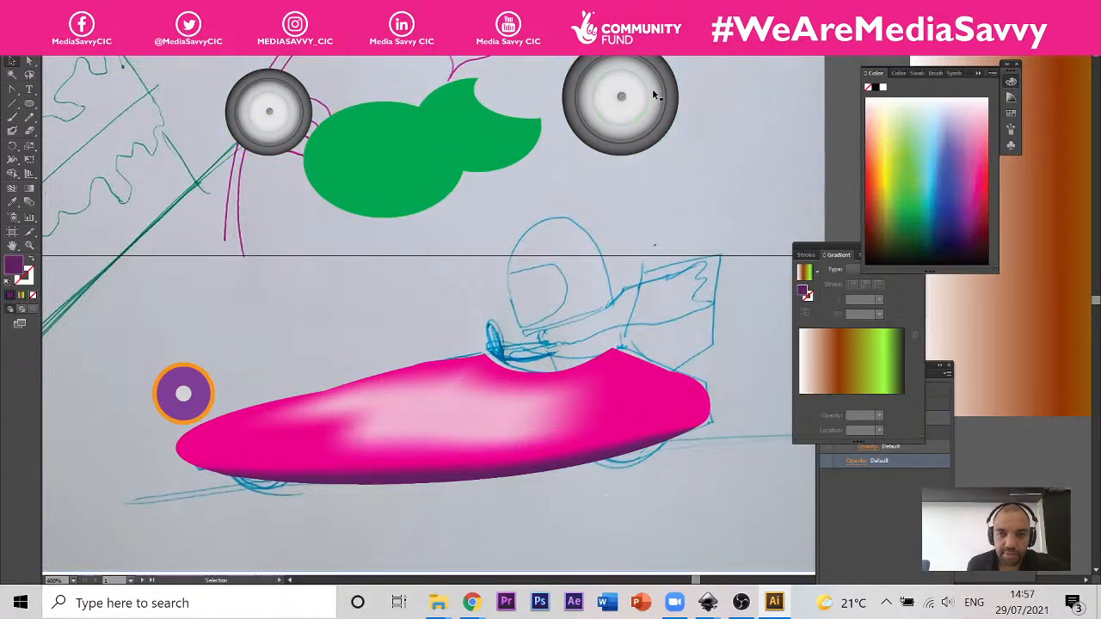
click(628, 104)
drag(593, 471, 593, 469)
Step: Select the car body with the Direct Selection tool and bend its mesh line above the front wheel upward into an arch
scroll(257, 495, up, 1)
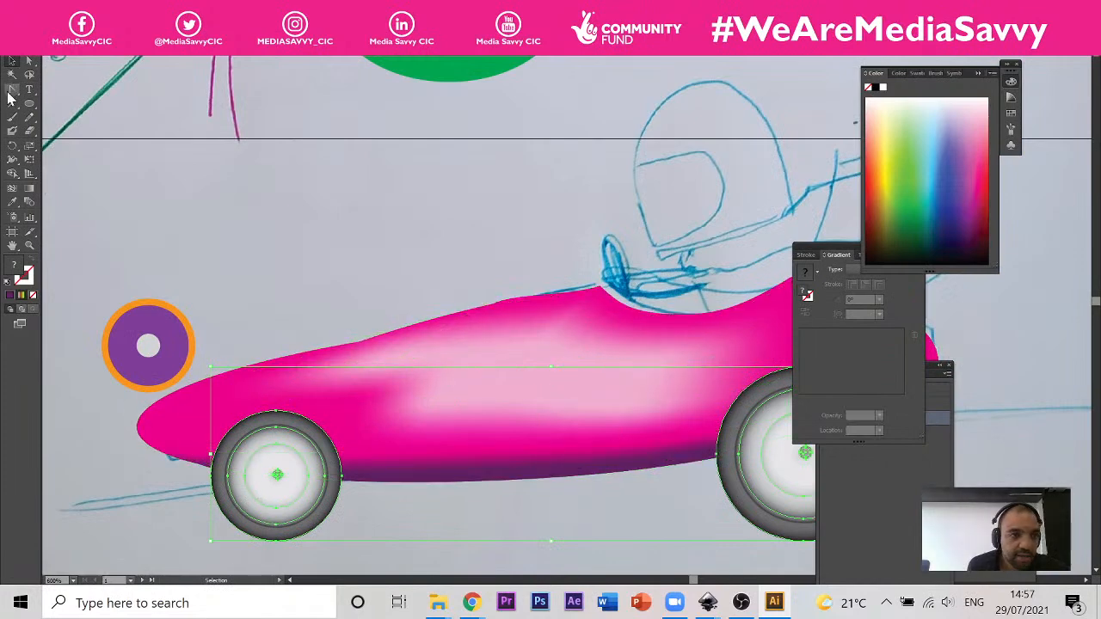
click(12, 90)
click(29, 61)
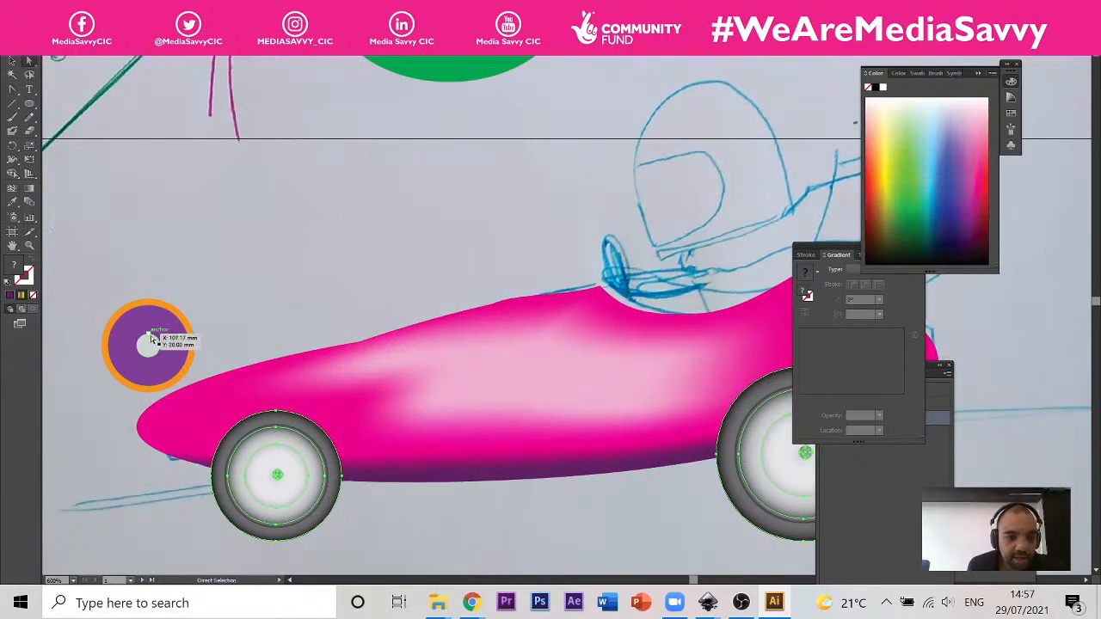
click(220, 402)
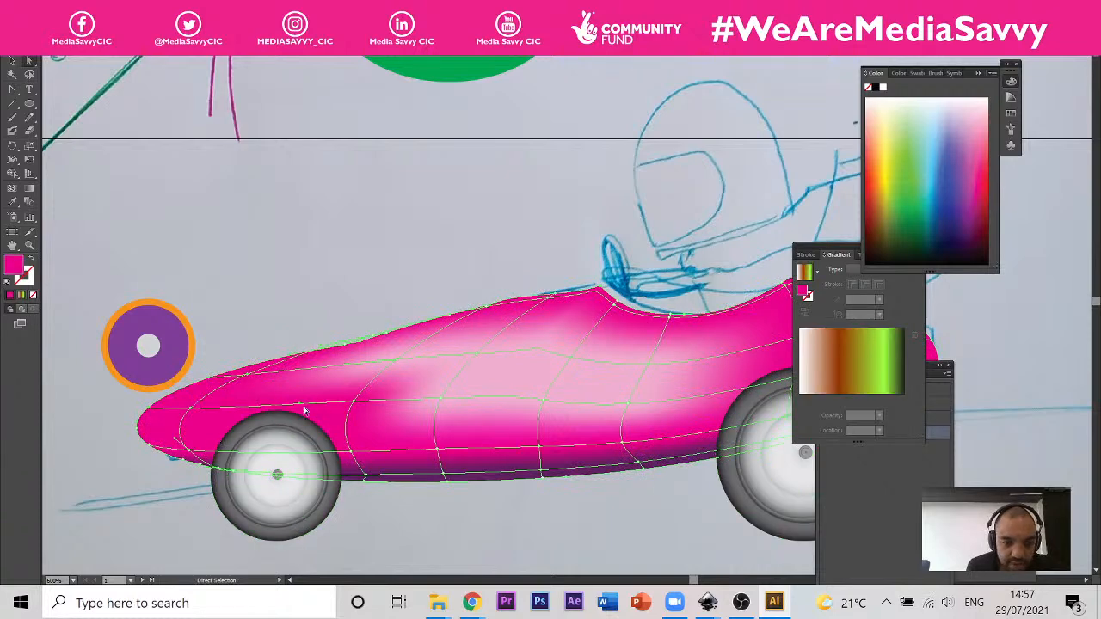
drag(301, 408, 253, 362)
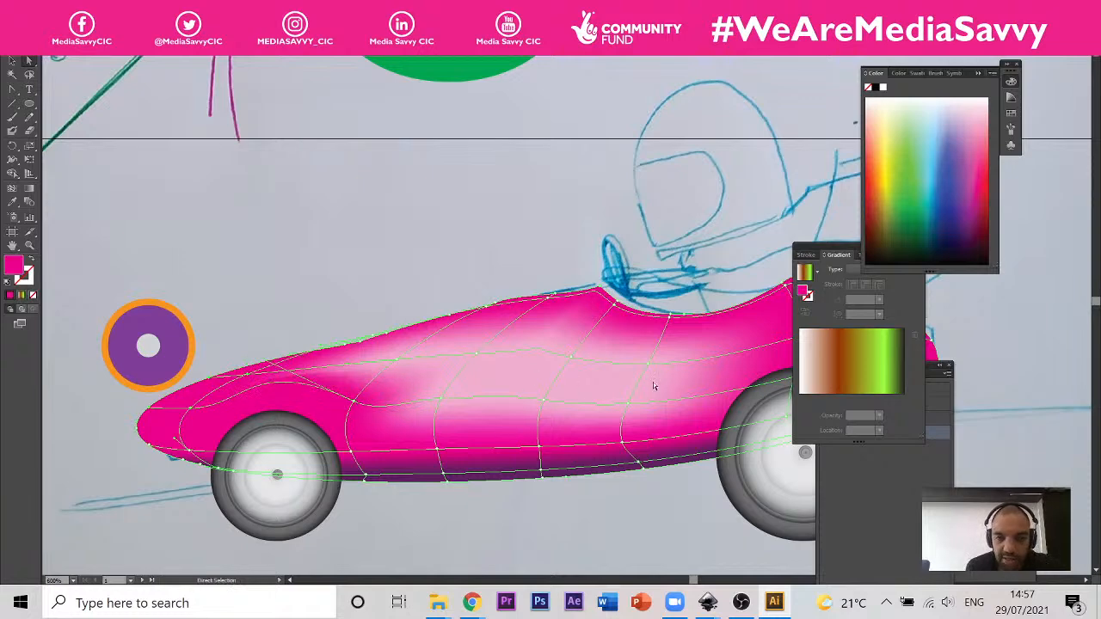
Step: Bend the car body's mesh line above the rear wheel upward by adjusting the mesh point's handle
drag(721, 384, 428, 411)
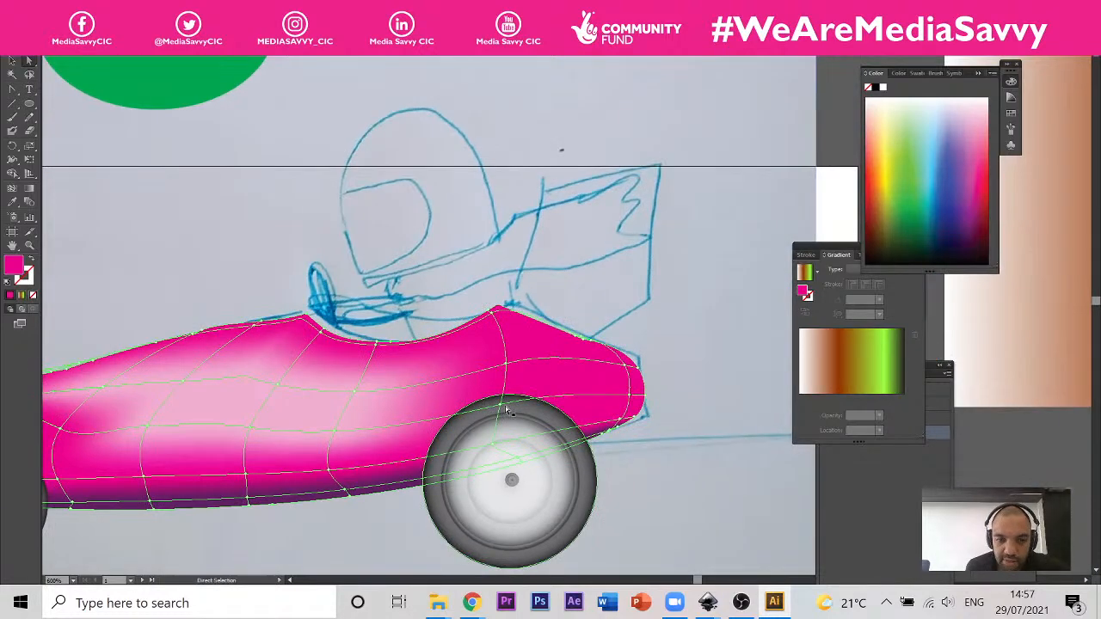
click(629, 396)
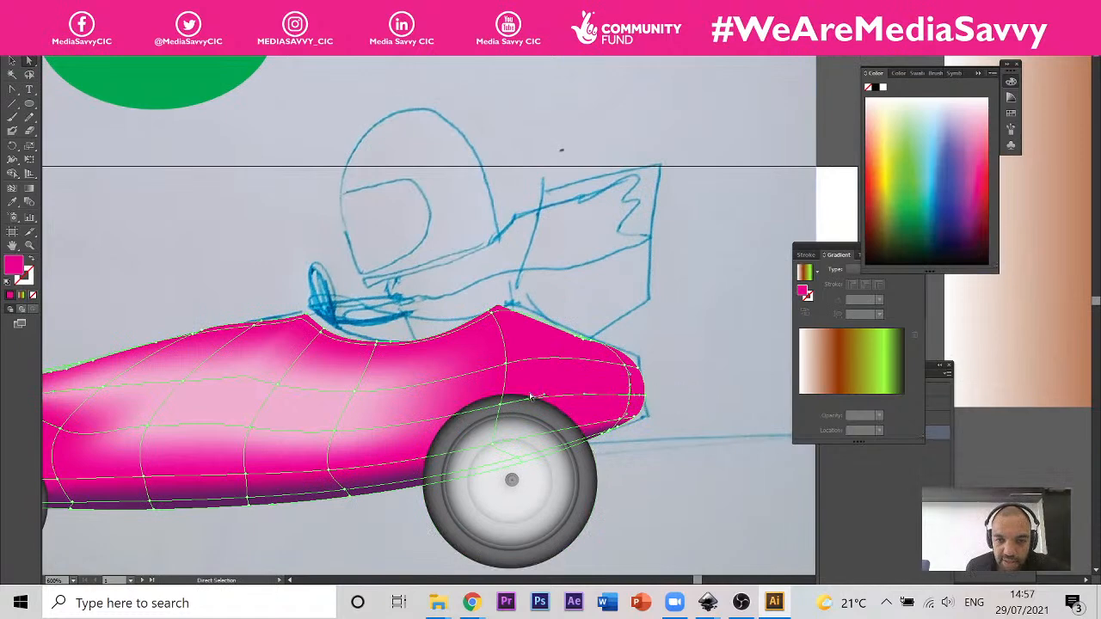
mouse_move(499, 405)
mouse_down()
mouse_move(501, 388)
mouse_move(503, 403)
mouse_up()
click(595, 402)
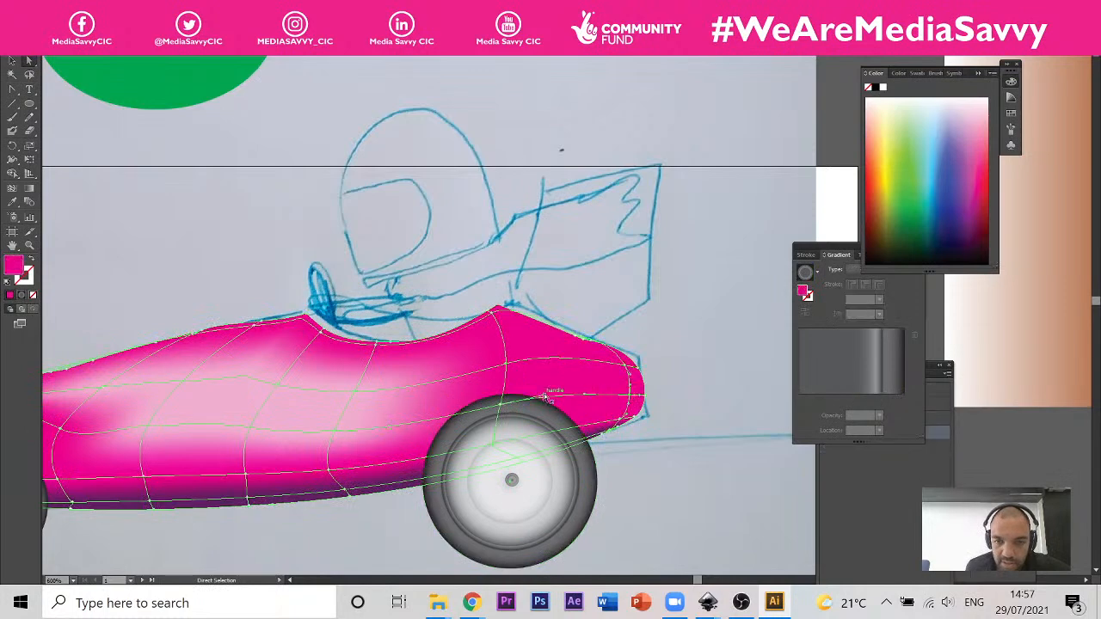
drag(545, 394, 544, 377)
Step: Move both wheels straight up, clear of the car body
click(501, 406)
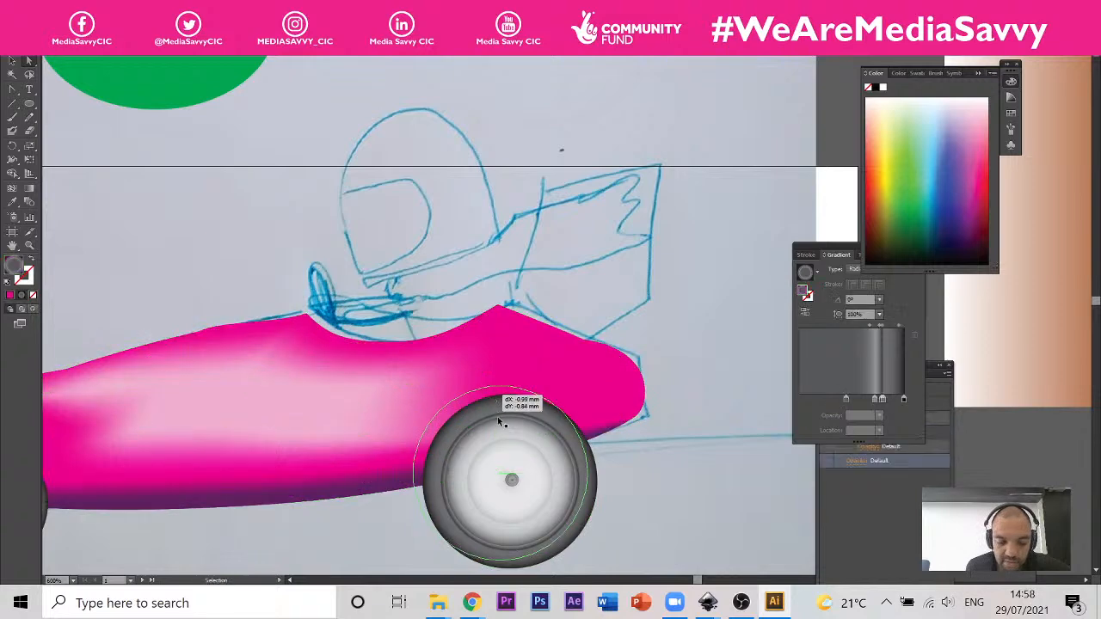
click(12, 63)
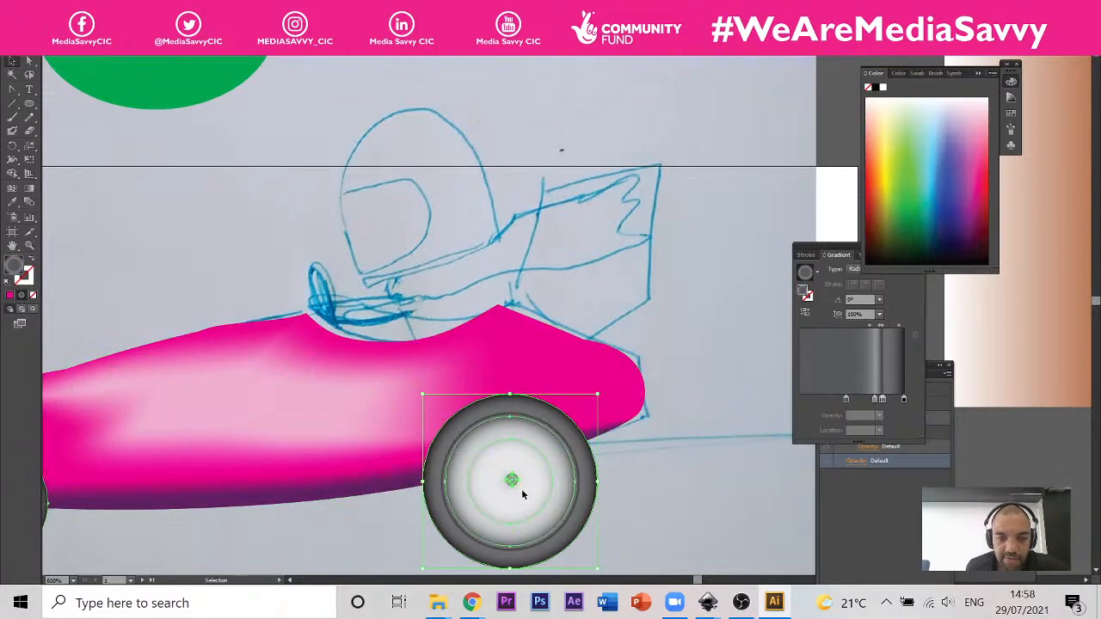
drag(522, 488, 514, 197)
Step: Raise the car body's mesh points at the rear wheel position so the mesh lines arch over the wheel area
click(510, 405)
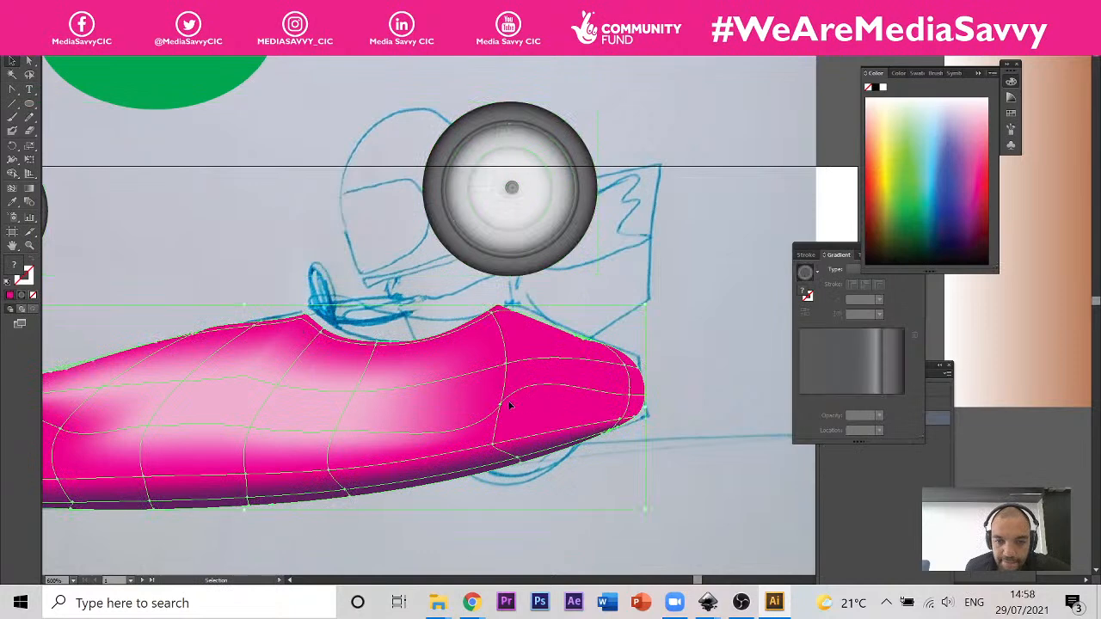
click(30, 63)
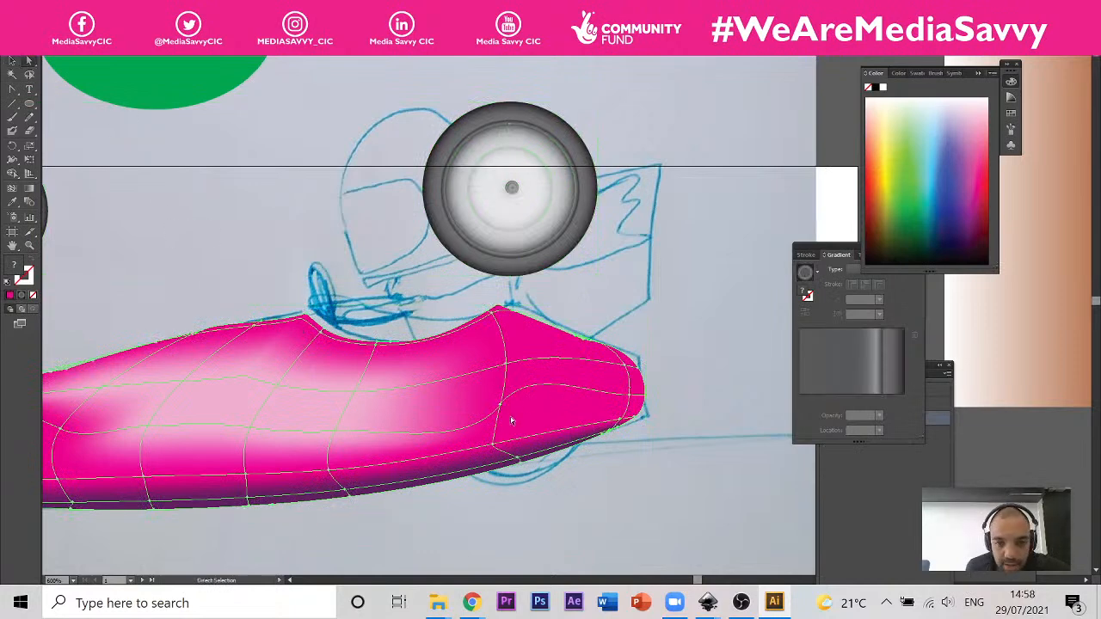
drag(504, 409, 510, 340)
click(492, 369)
click(337, 431)
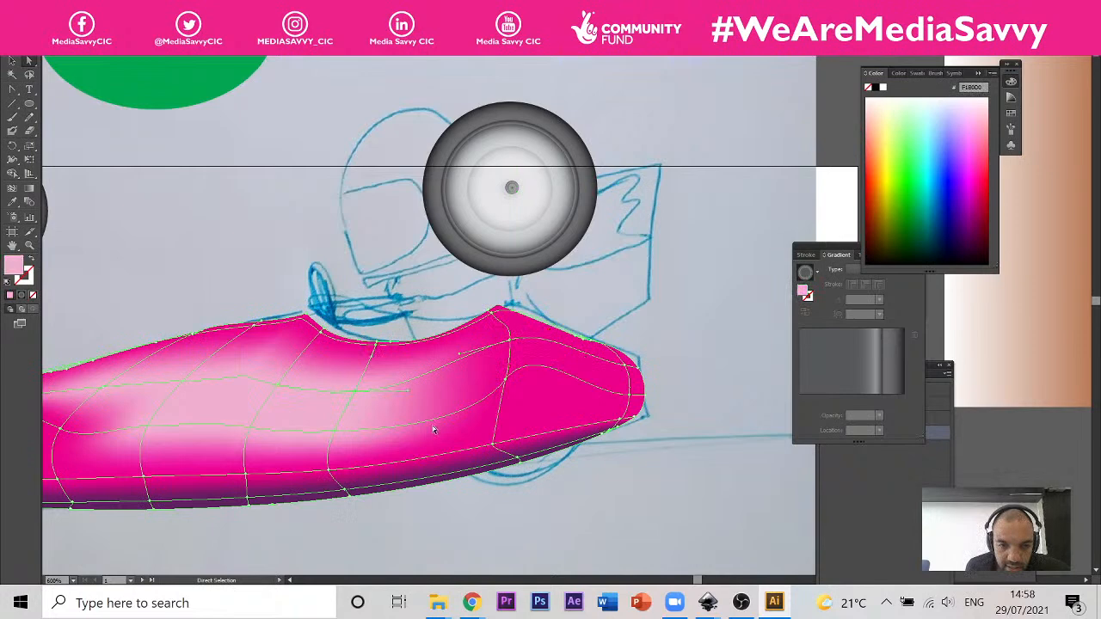
click(505, 386)
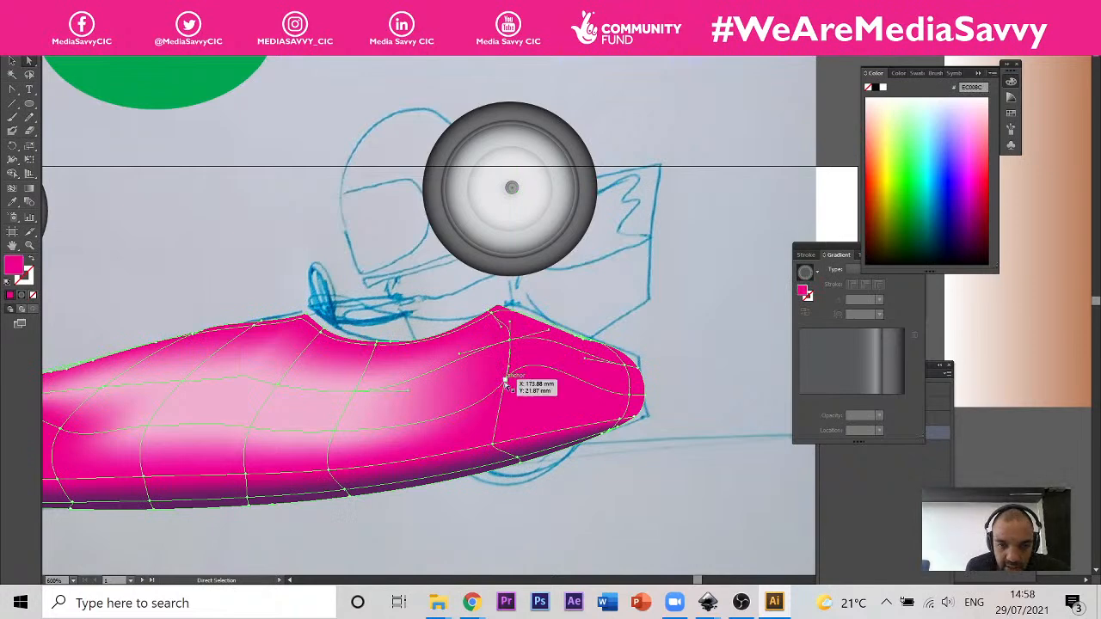
mouse_move(506, 387)
mouse_down()
mouse_move(486, 385)
mouse_move(499, 385)
mouse_up()
click(470, 421)
drag(471, 427, 504, 359)
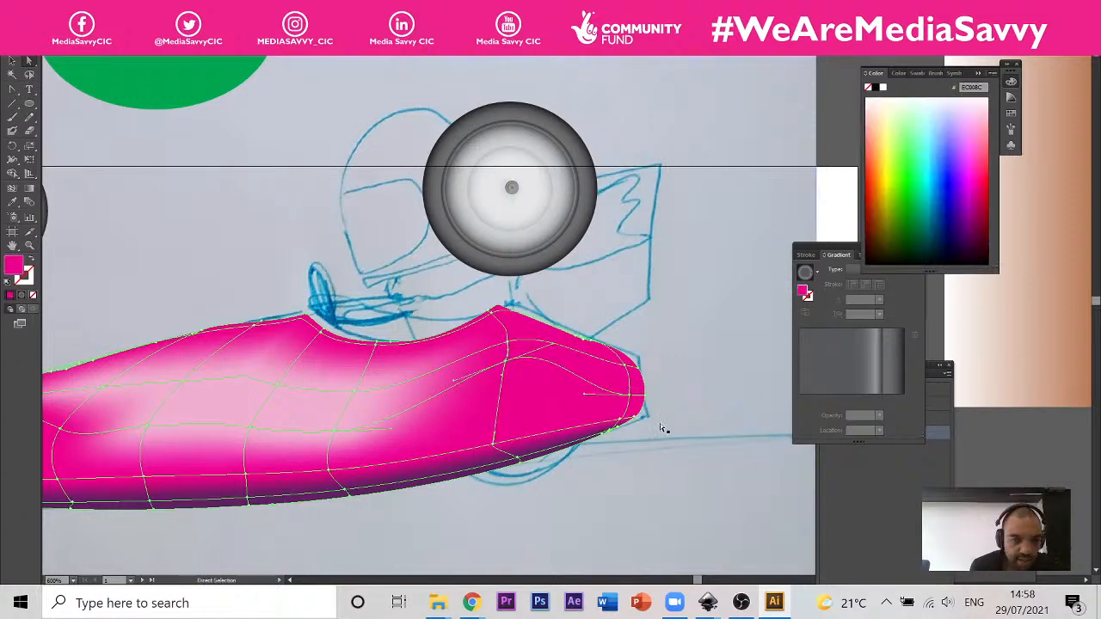
Step: Add a mesh row and extra mesh columns across the front wheel arch of the car body with the Mesh tool
scroll(661, 427, down, 2)
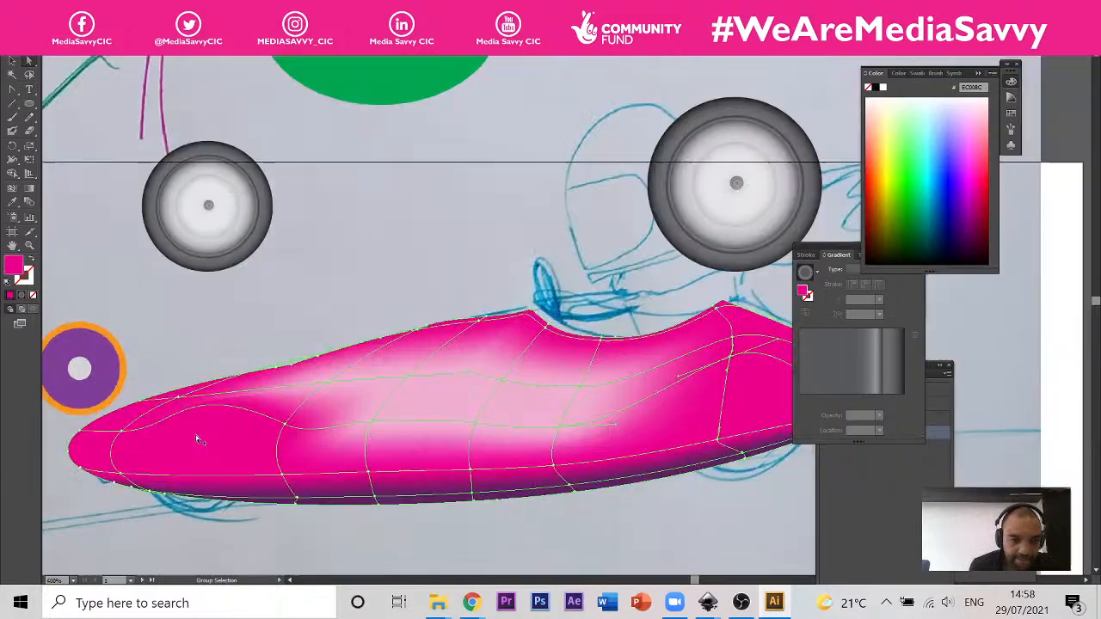
scroll(202, 433, up, 2)
scroll(203, 406, up, 1)
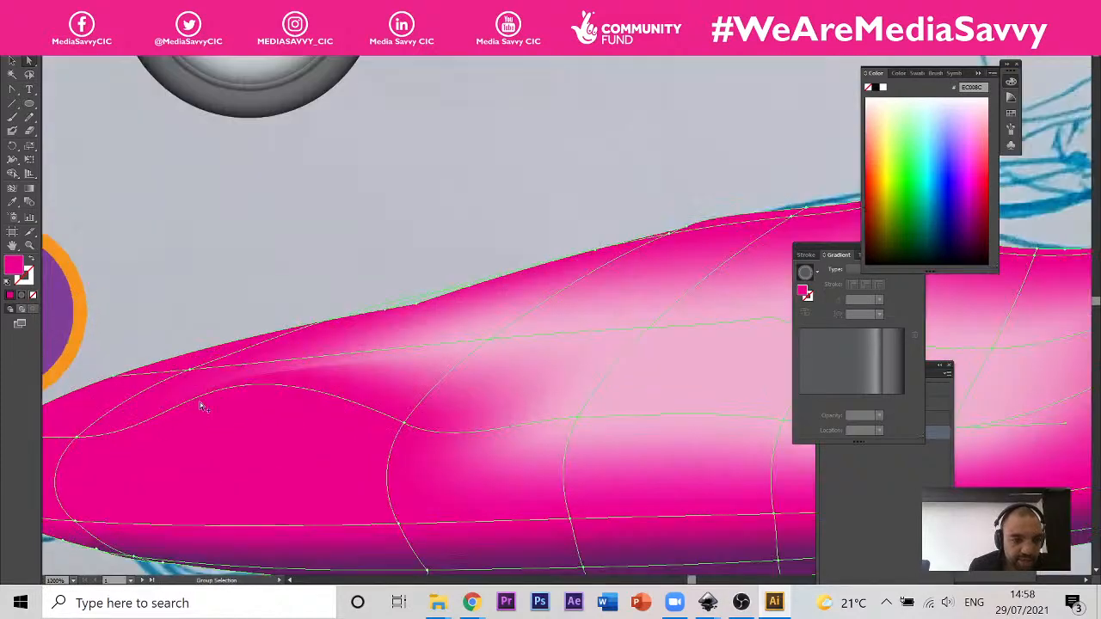
click(12, 173)
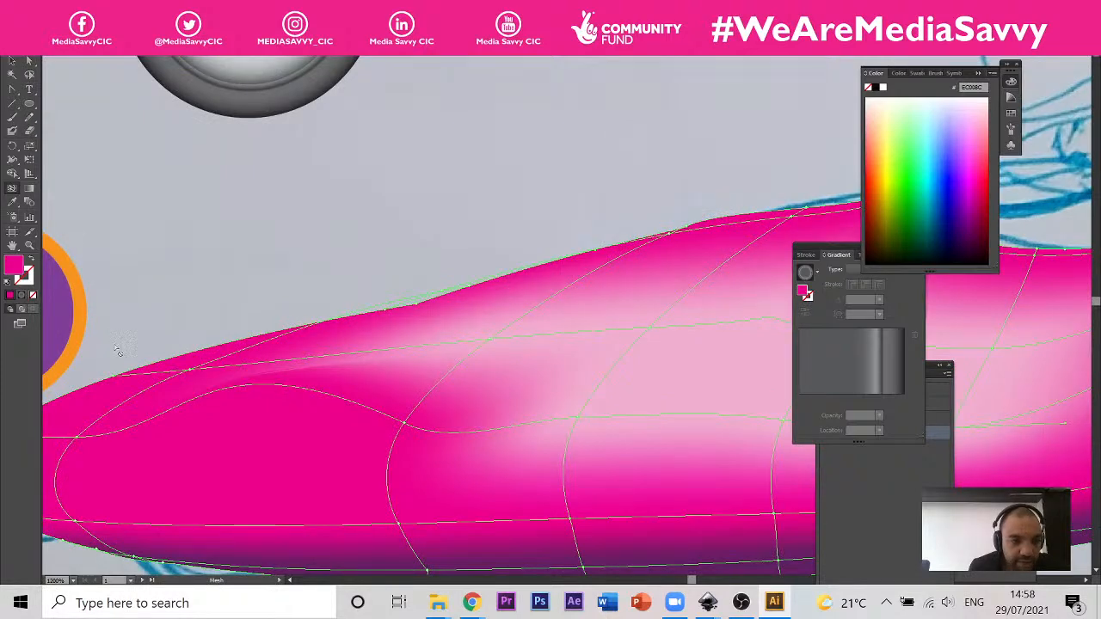
click(128, 404)
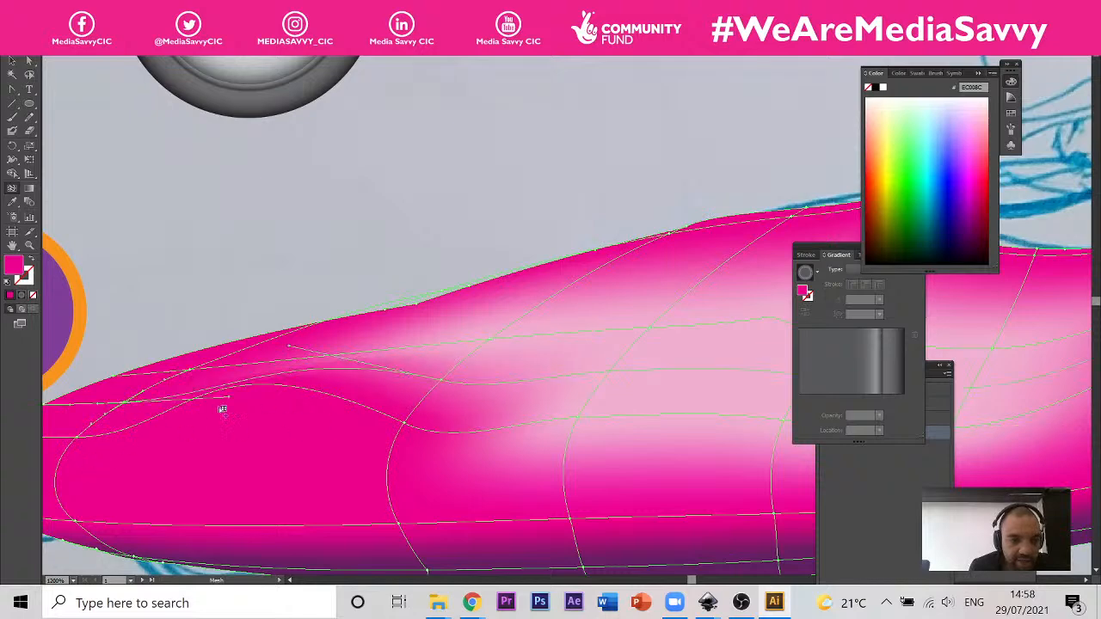
click(258, 364)
click(302, 363)
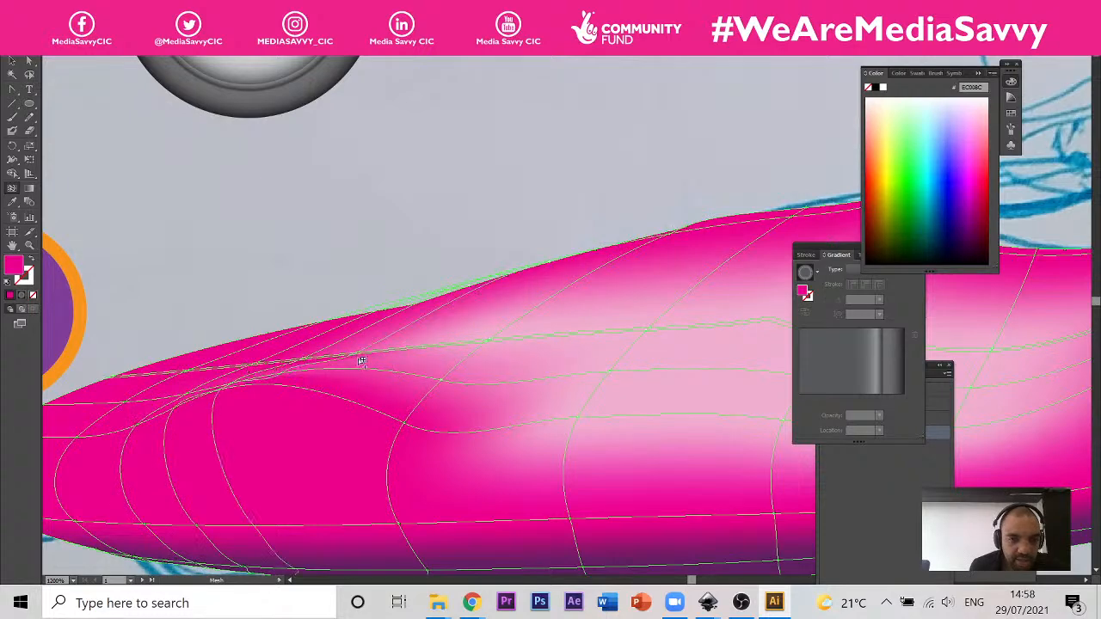
Step: Add another mesh column on the rear side of the front wheel arch, crossing the arched mesh line
scroll(361, 352, up, 2)
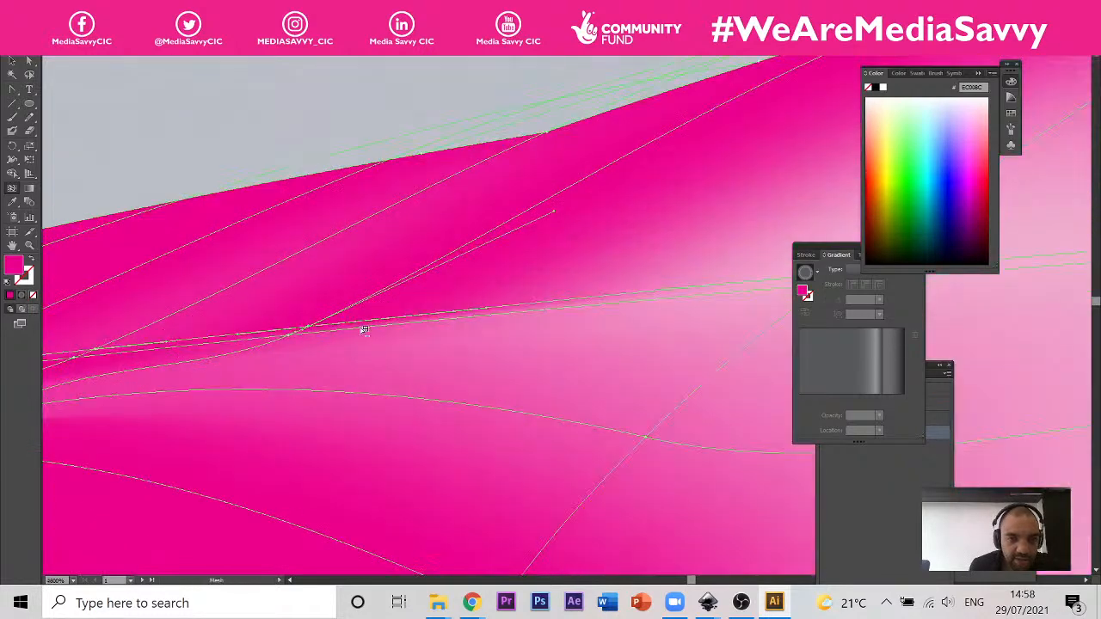
click(362, 331)
scroll(393, 356, down, 2)
scroll(344, 376, down, 2)
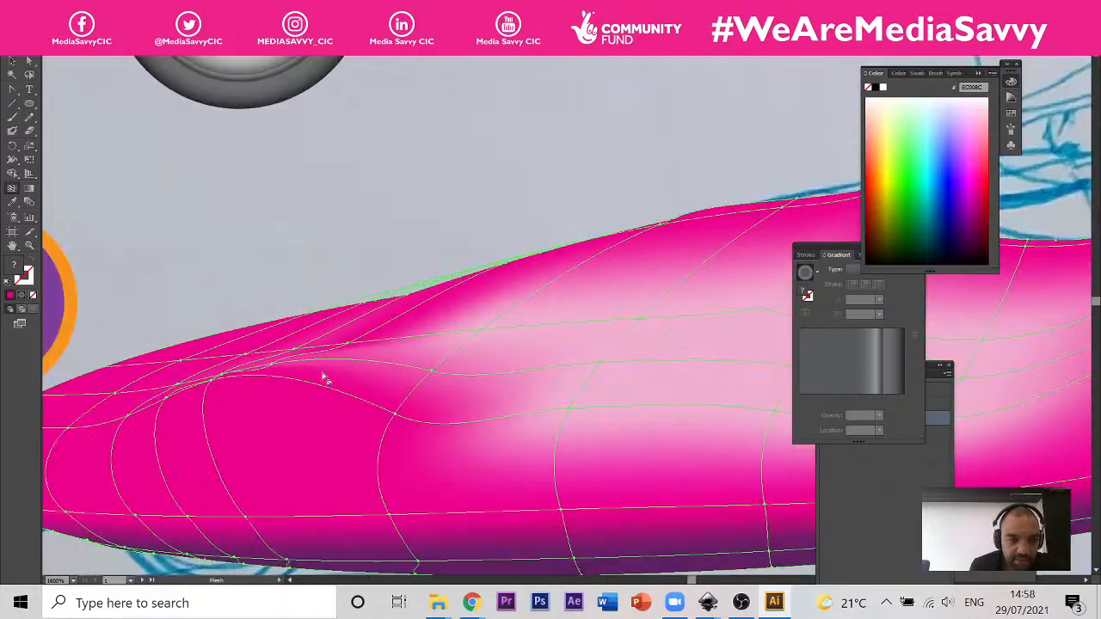
scroll(293, 376, up, 2)
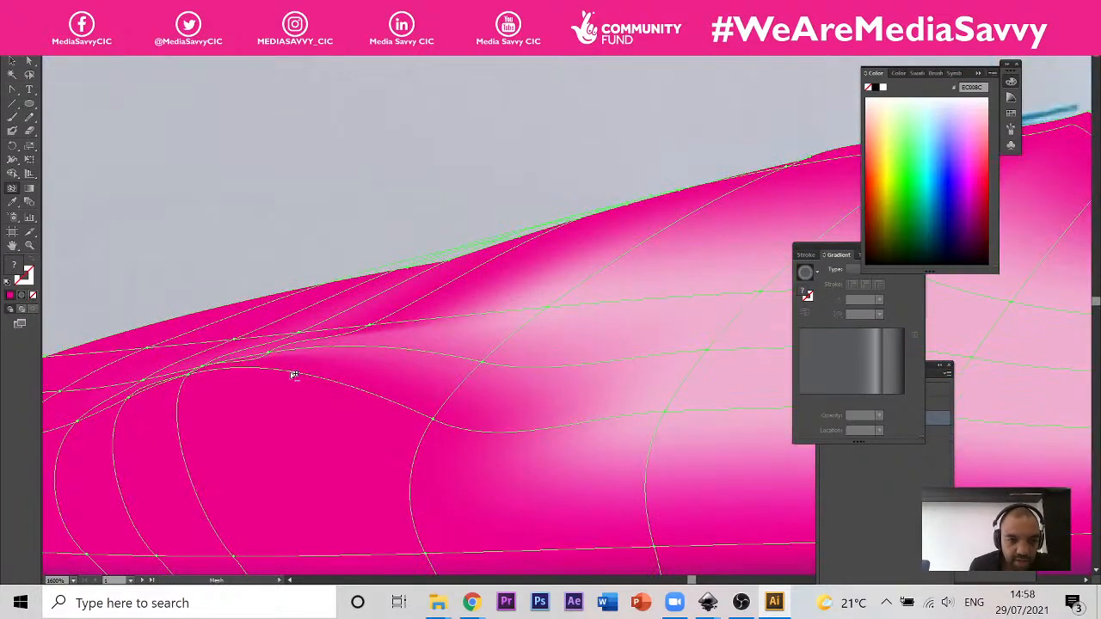
click(293, 375)
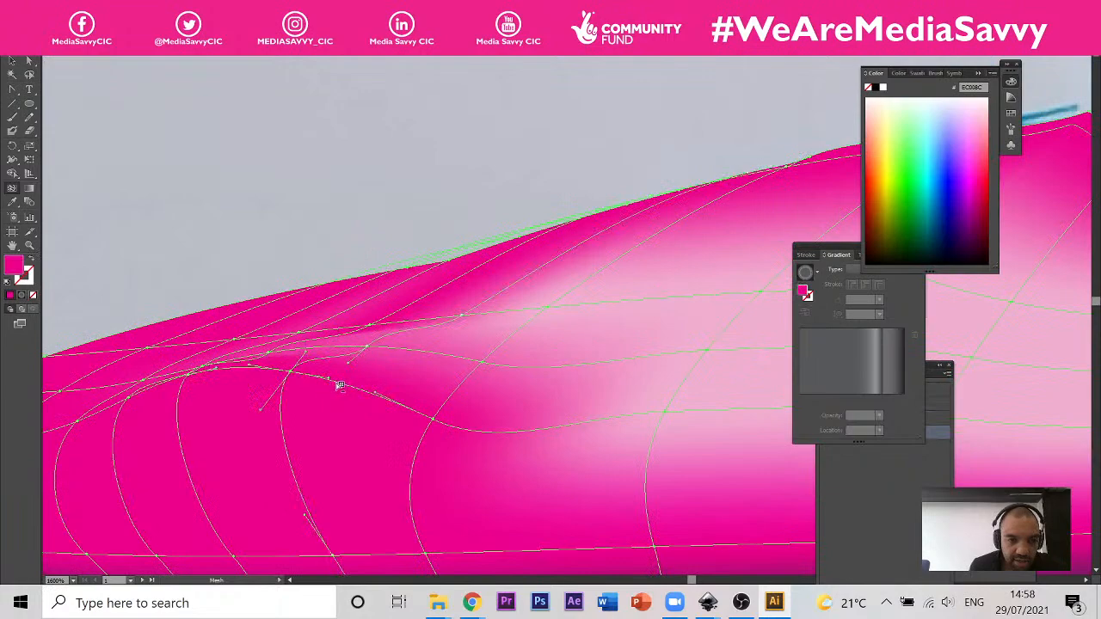
Step: Try to lasso the mesh points around the front wheel arch and colour them dark purple, and undo the colour change
scroll(376, 400, down, 3)
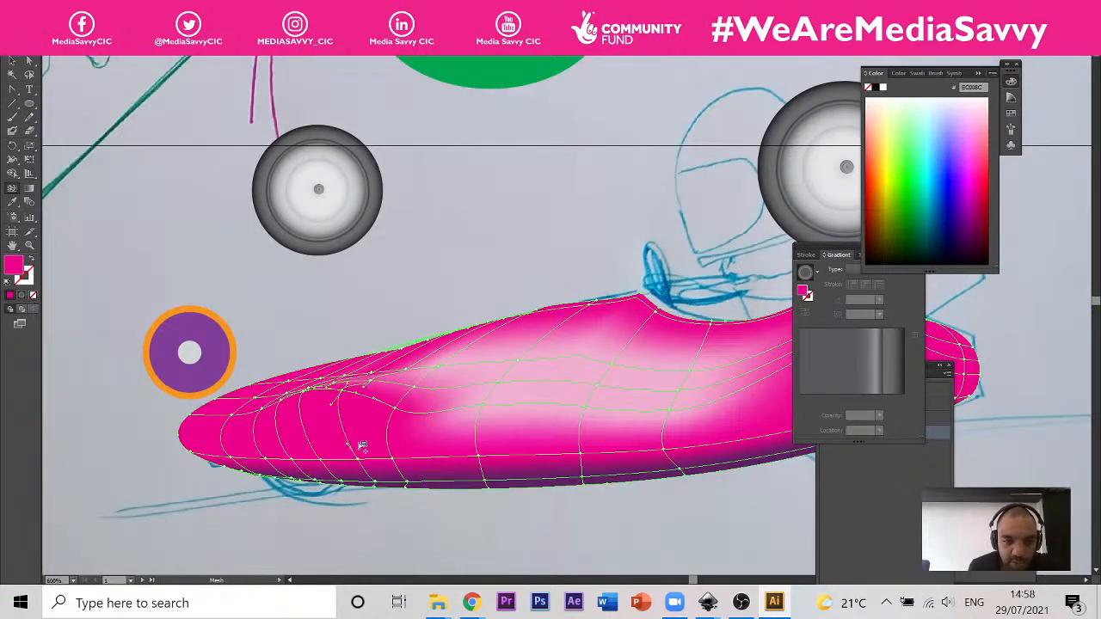
scroll(283, 400, up, 1)
scroll(284, 400, up, 1)
scroll(320, 410, up, 1)
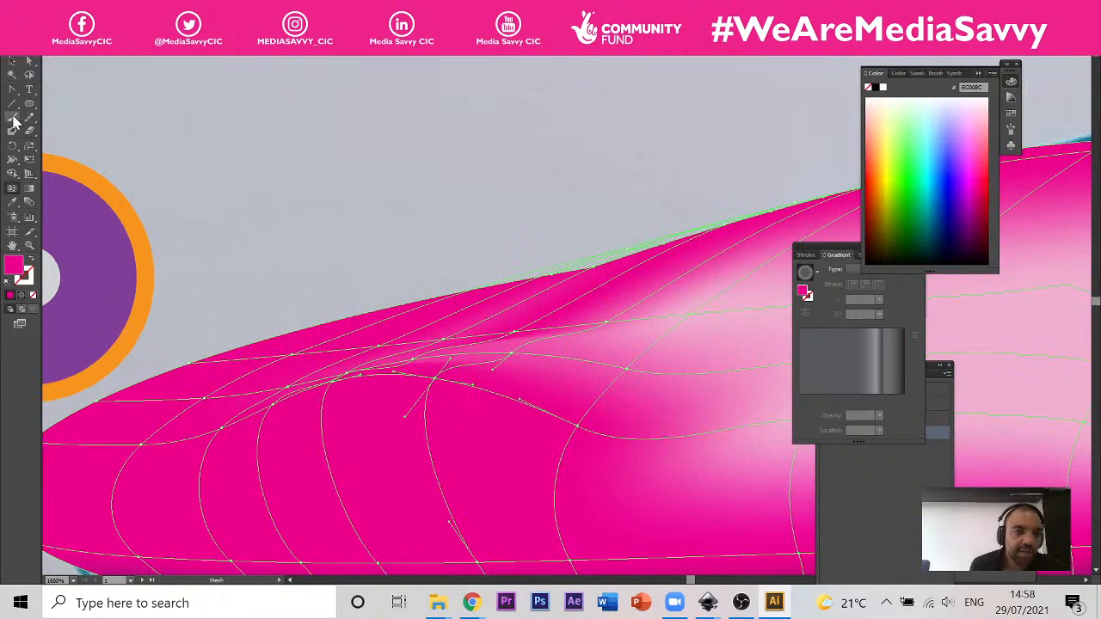
click(29, 75)
mouse_move(475, 363)
mouse_down()
mouse_move(365, 353)
mouse_move(239, 385)
mouse_move(214, 423)
mouse_move(473, 397)
mouse_move(479, 364)
mouse_move(478, 378)
mouse_up()
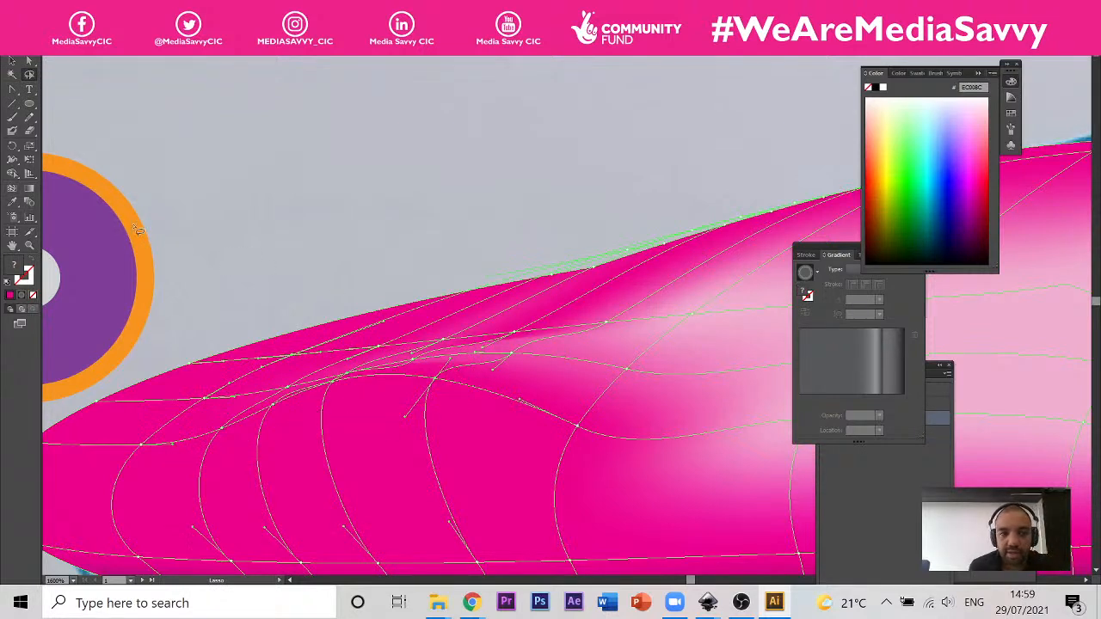
click(12, 201)
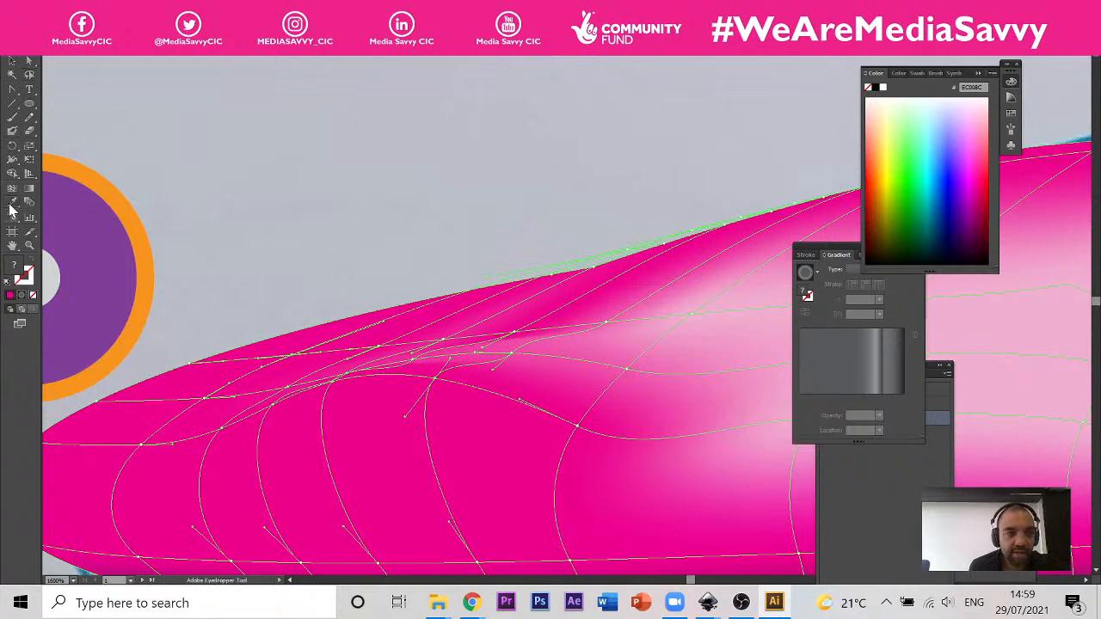
click(976, 228)
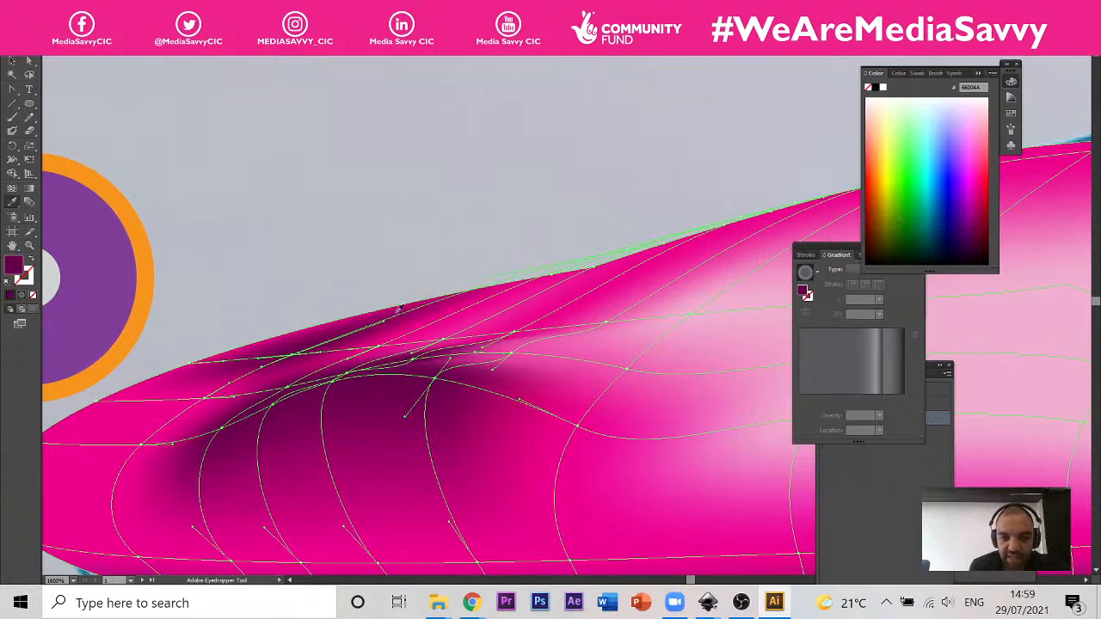
click(309, 339)
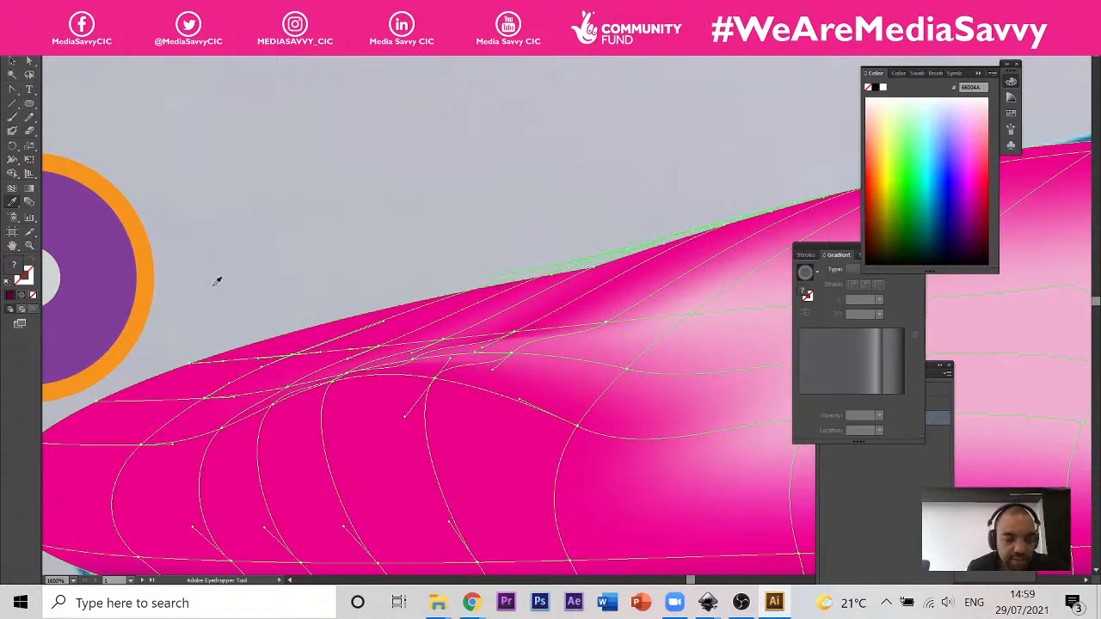
Step: Lasso only the mesh points along the front wheel arch's curve again and colour them dark purple as a shadow
scroll(270, 319, up, 1)
scroll(270, 315, down, 1)
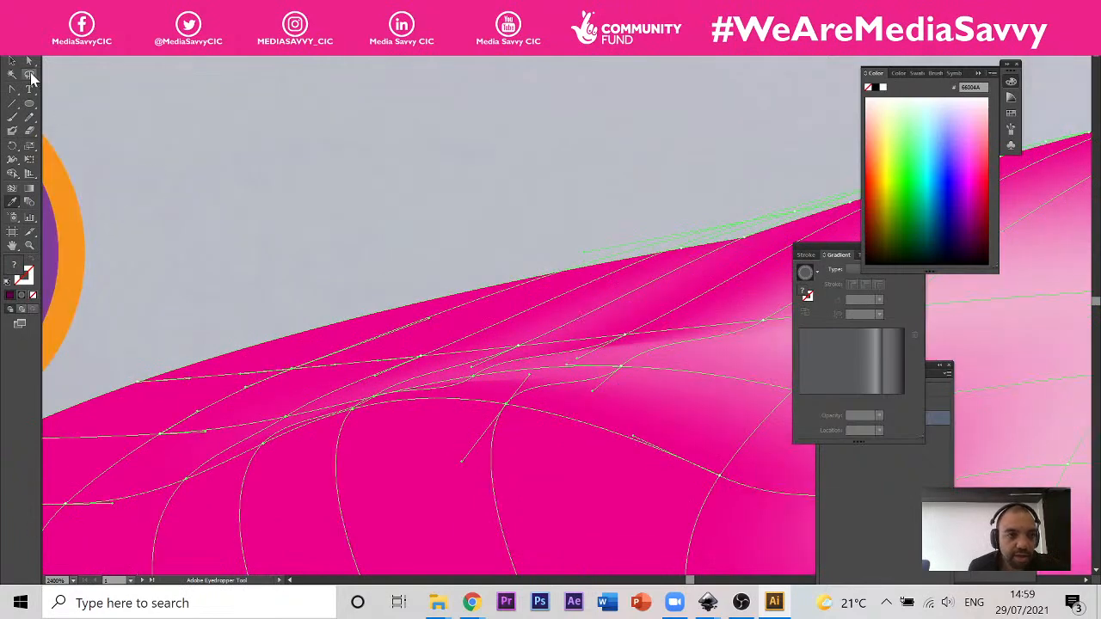
click(30, 75)
click(421, 249)
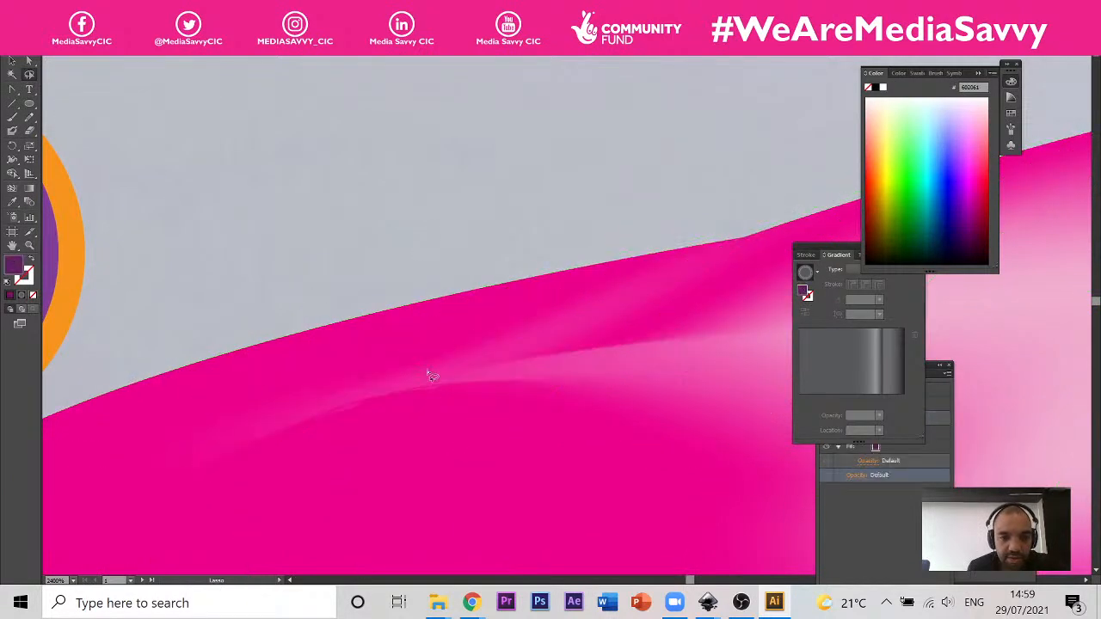
mouse_move(529, 376)
mouse_down()
mouse_move(165, 452)
mouse_move(322, 480)
mouse_move(600, 418)
mouse_move(559, 380)
mouse_up()
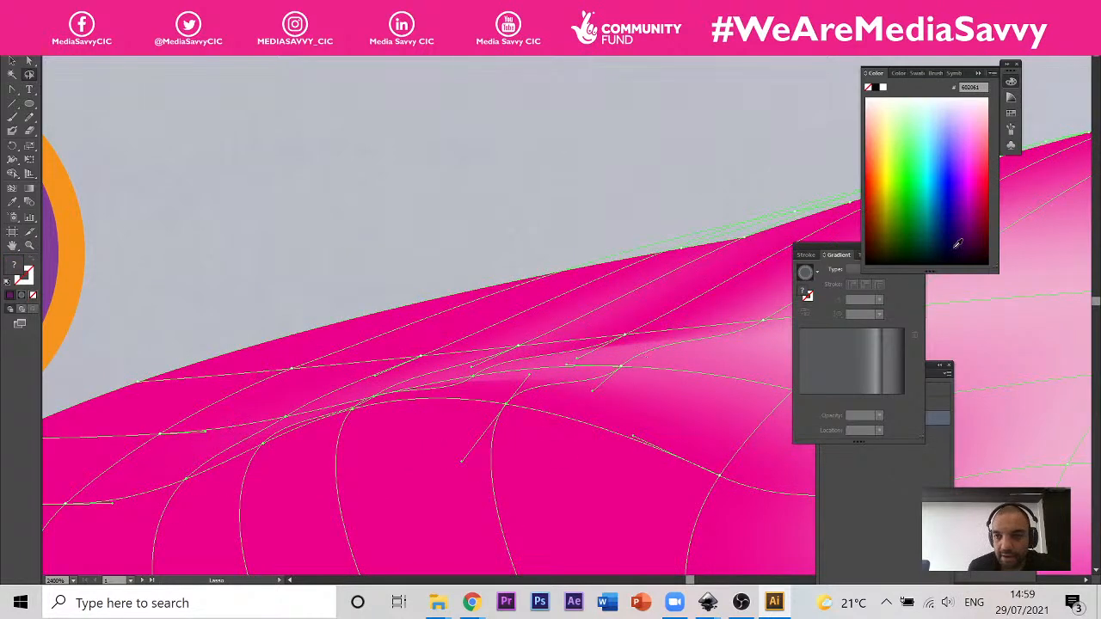
click(975, 238)
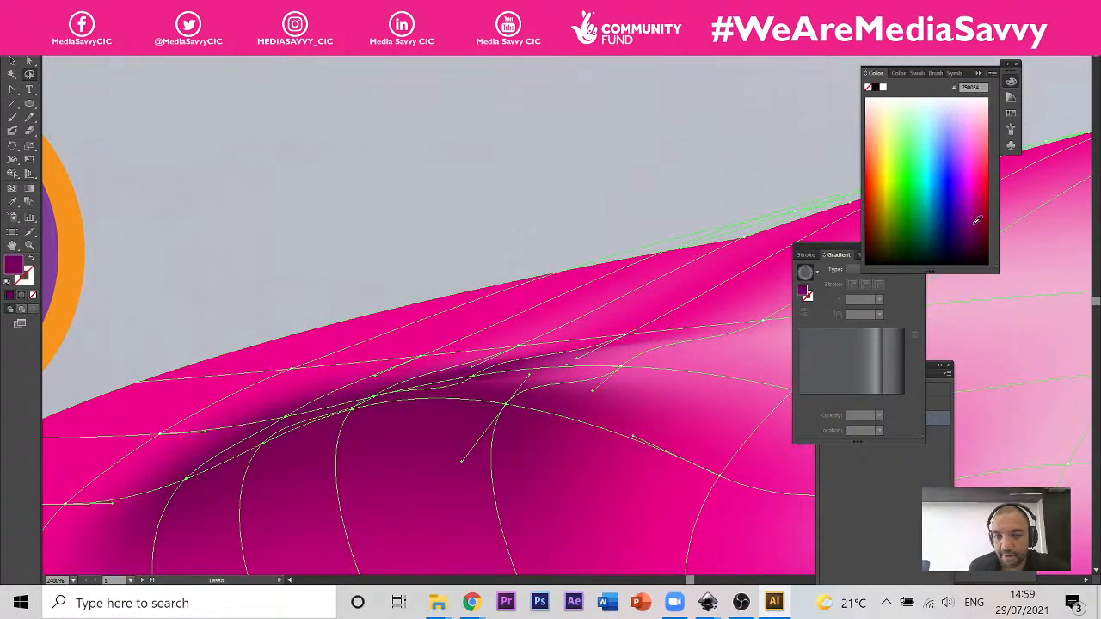
scroll(303, 387, down, 3)
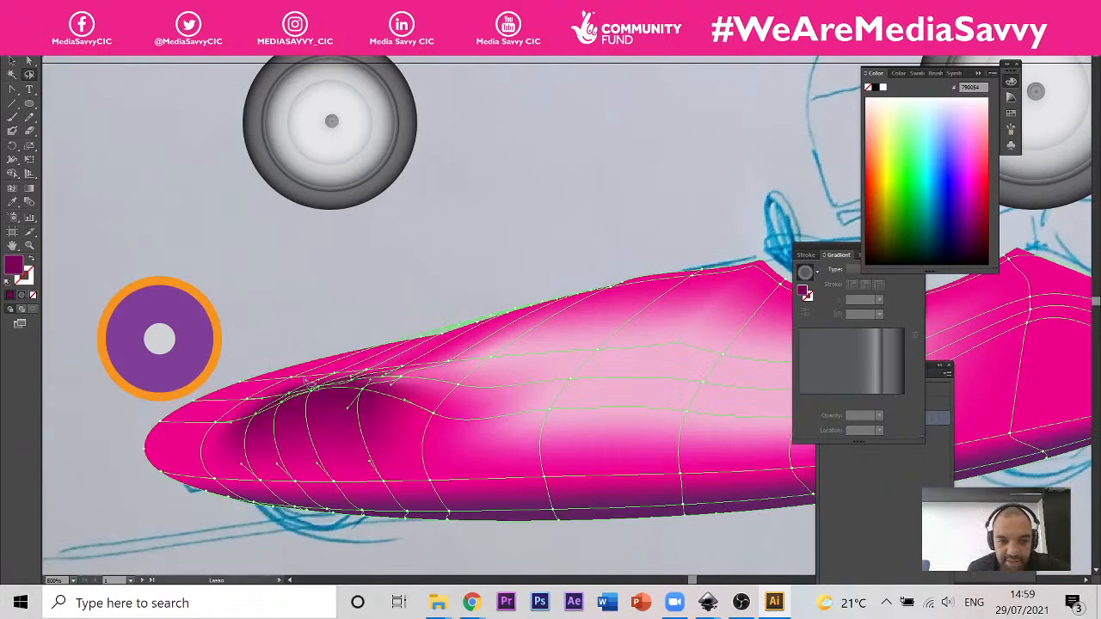
scroll(307, 380, down, 2)
scroll(297, 383, up, 1)
scroll(287, 384, down, 1)
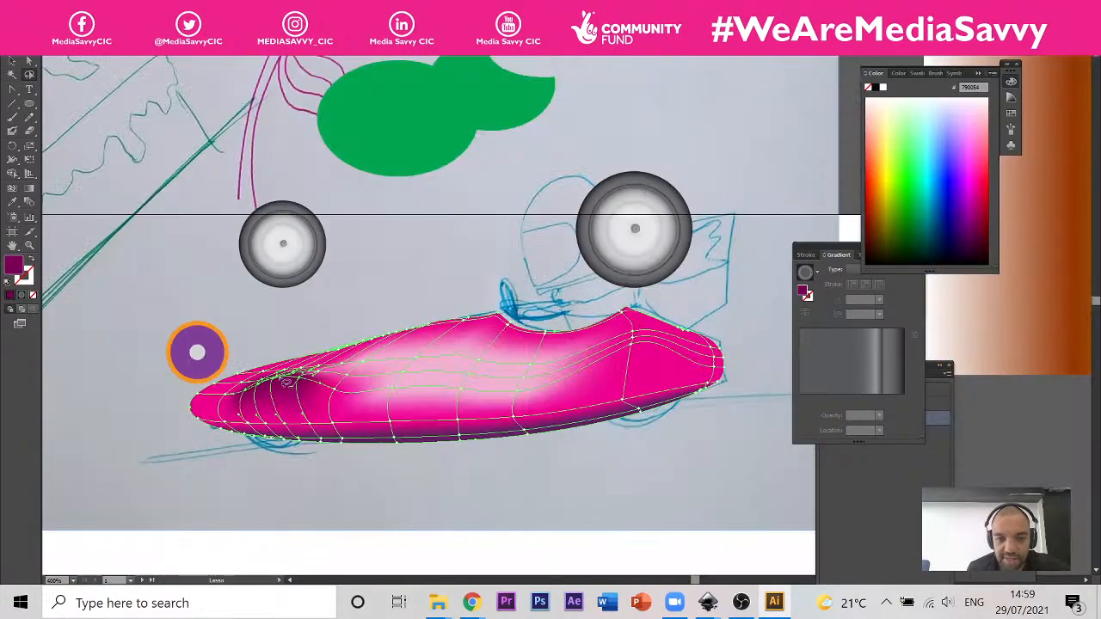
Step: Select all the circles of both wheels and move them together down onto the car body's front and rear wheel positions
click(12, 60)
click(260, 241)
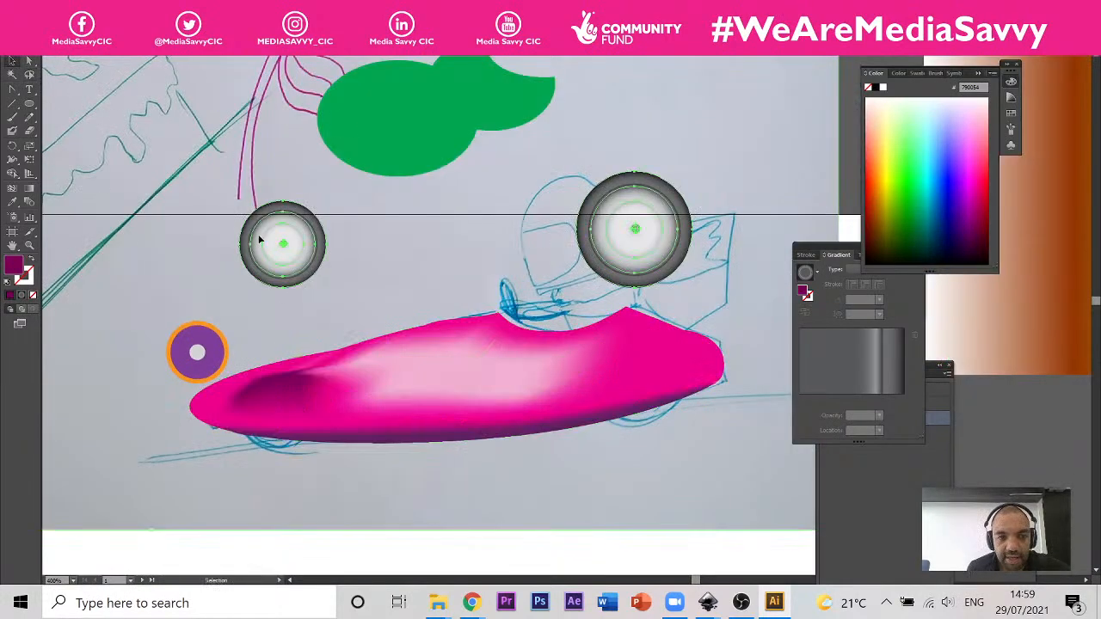
shift+click(635, 236)
shift+click(643, 364)
click(634, 229)
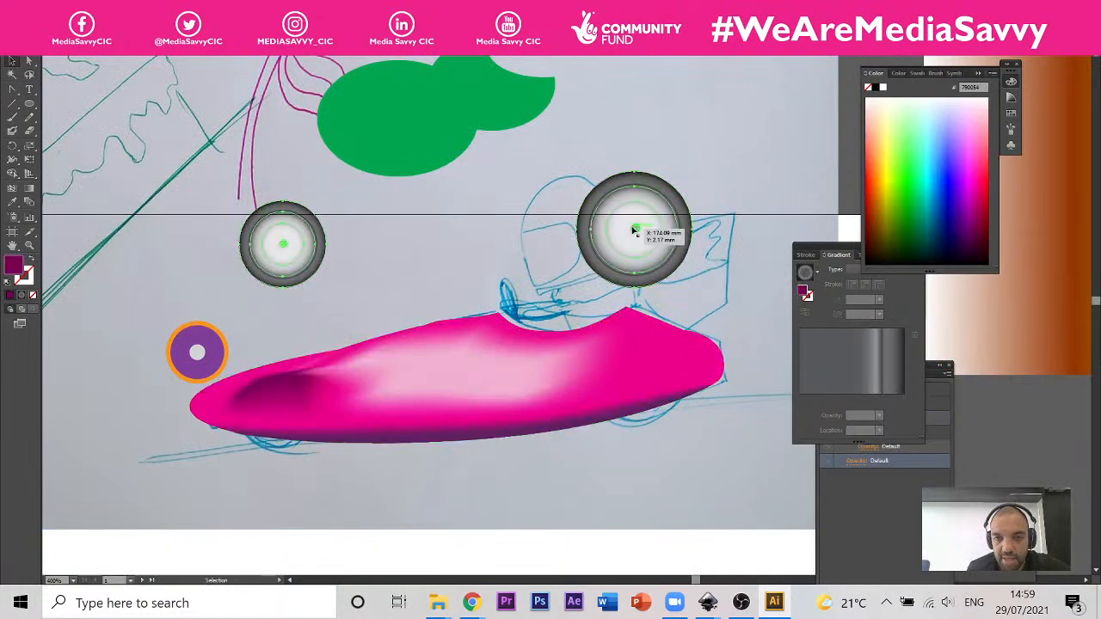
drag(283, 246, 273, 432)
click(406, 409)
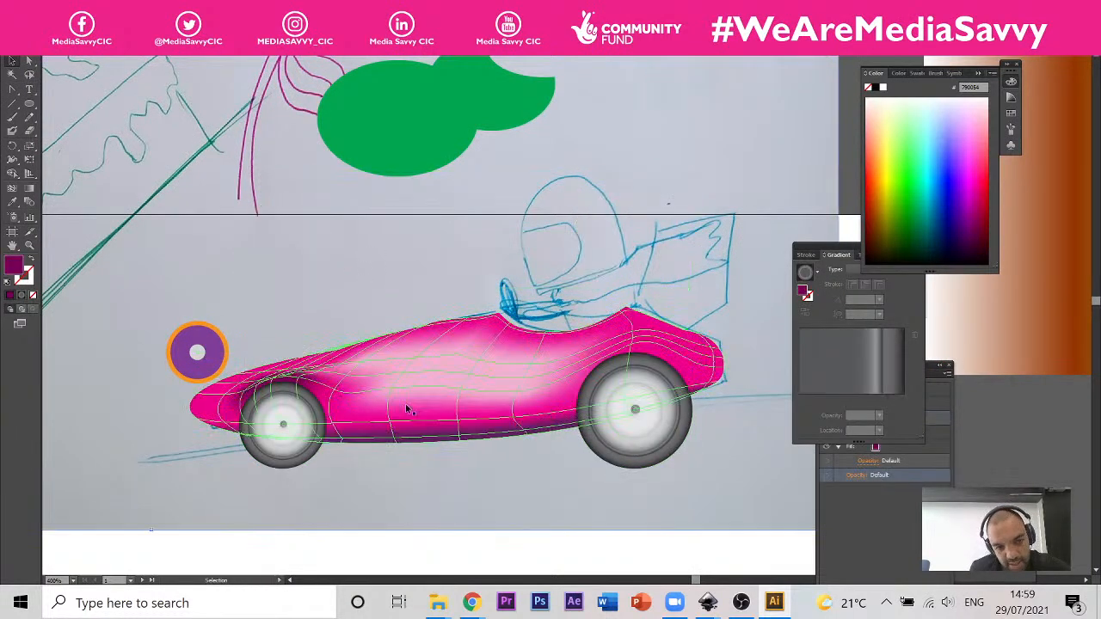
Step: Lasso the car body's mesh points just above the front wheel arch and colour them light pink as a highlight
click(330, 309)
click(263, 396)
scroll(262, 395, up, 1)
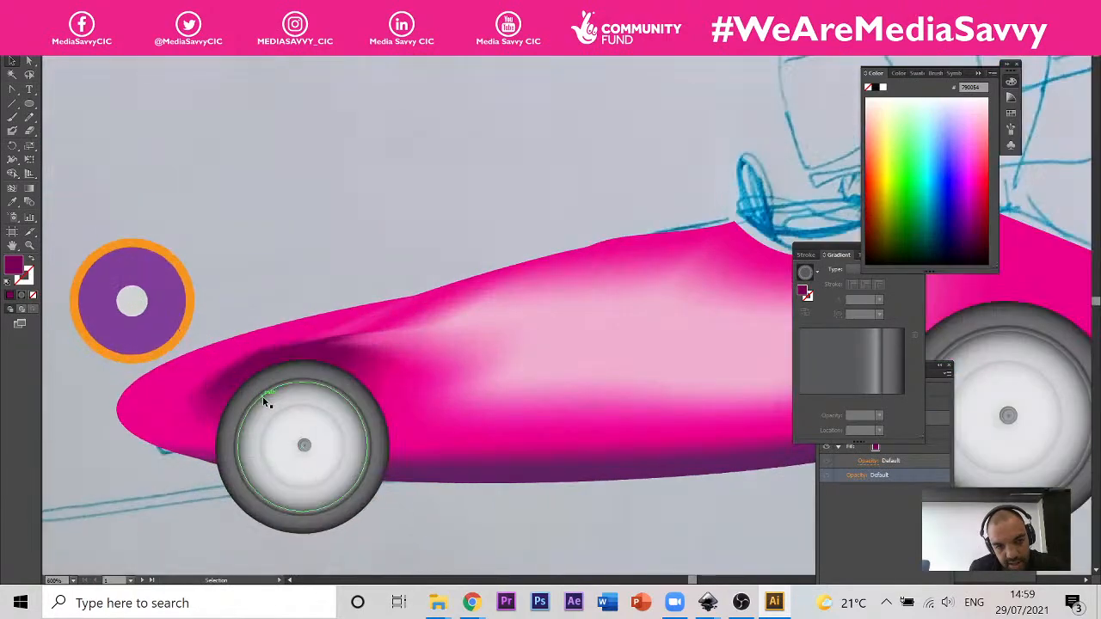
scroll(263, 396, up, 1)
click(303, 325)
scroll(280, 308, up, 1)
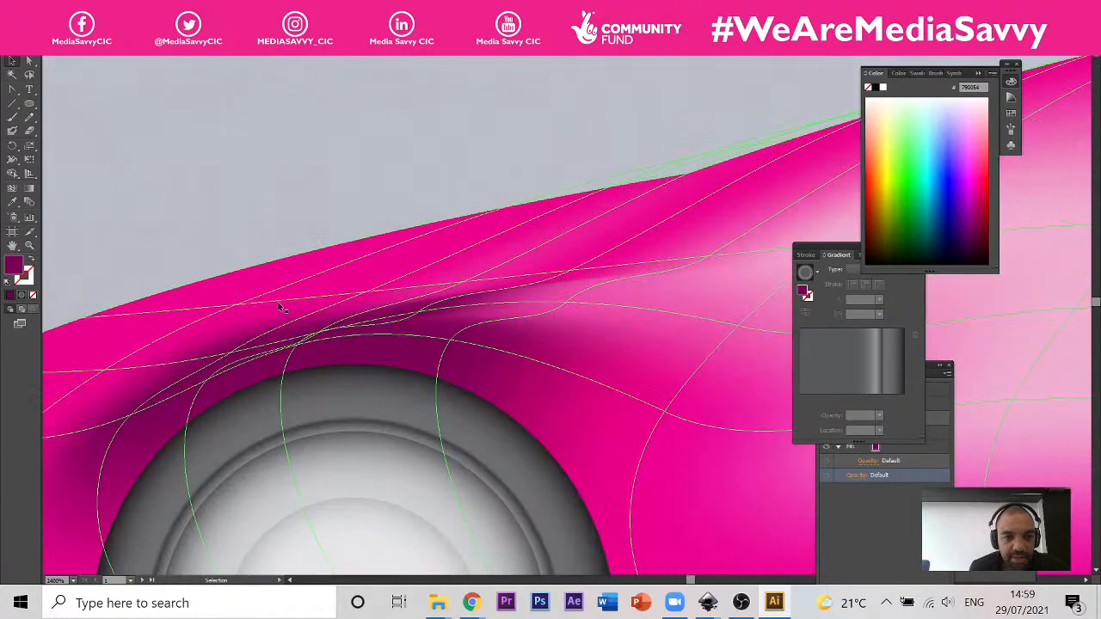
click(30, 76)
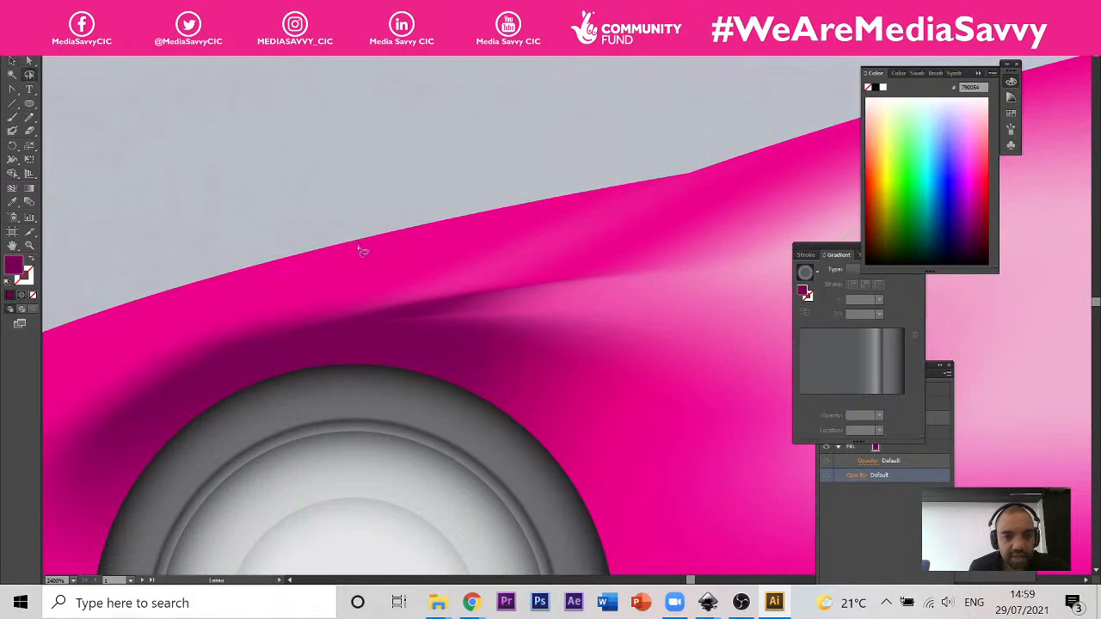
mouse_move(420, 300)
mouse_down()
mouse_move(184, 318)
mouse_move(144, 375)
mouse_move(356, 334)
mouse_move(425, 310)
mouse_move(422, 300)
mouse_up()
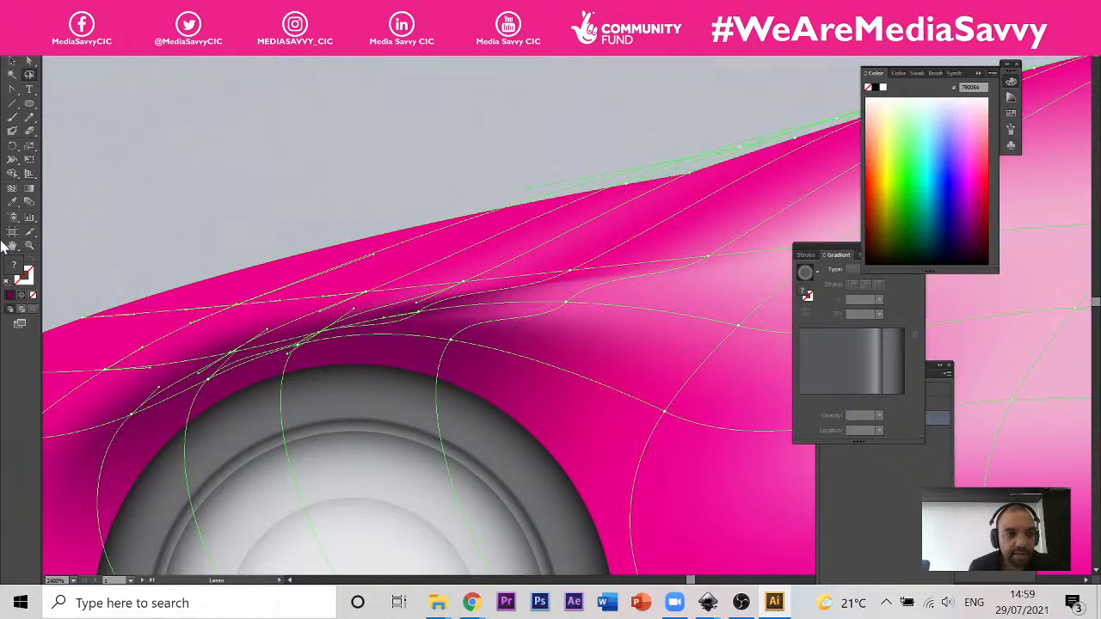
click(12, 202)
click(976, 114)
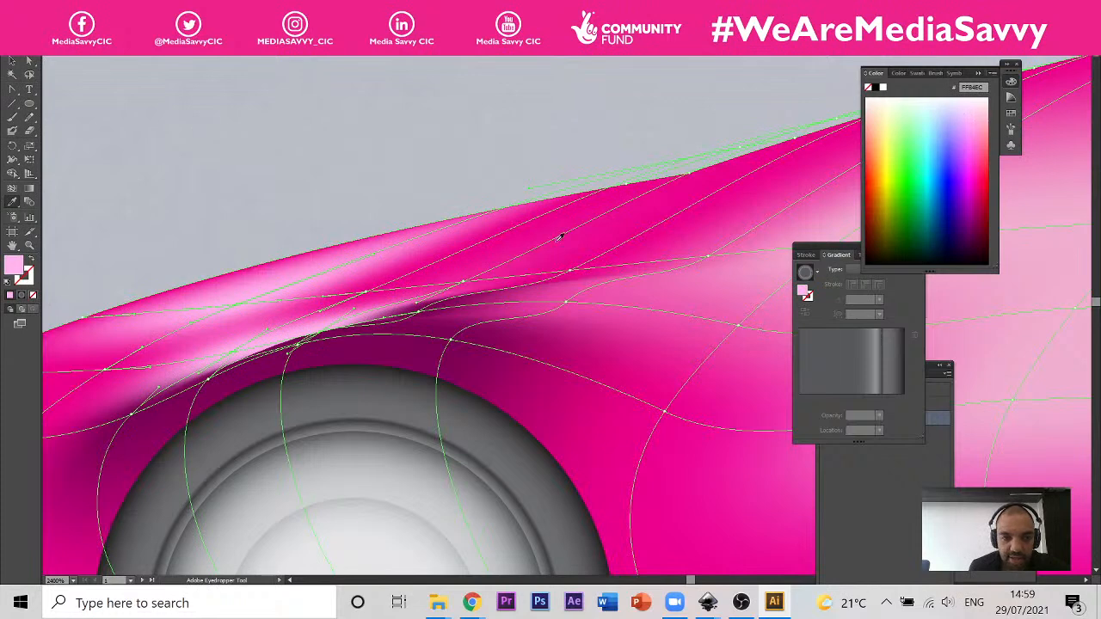
Step: Delete the surplus mesh lines crowded around the front wheel arch with the Mesh tool, including a column ahead of the wheel
click(13, 174)
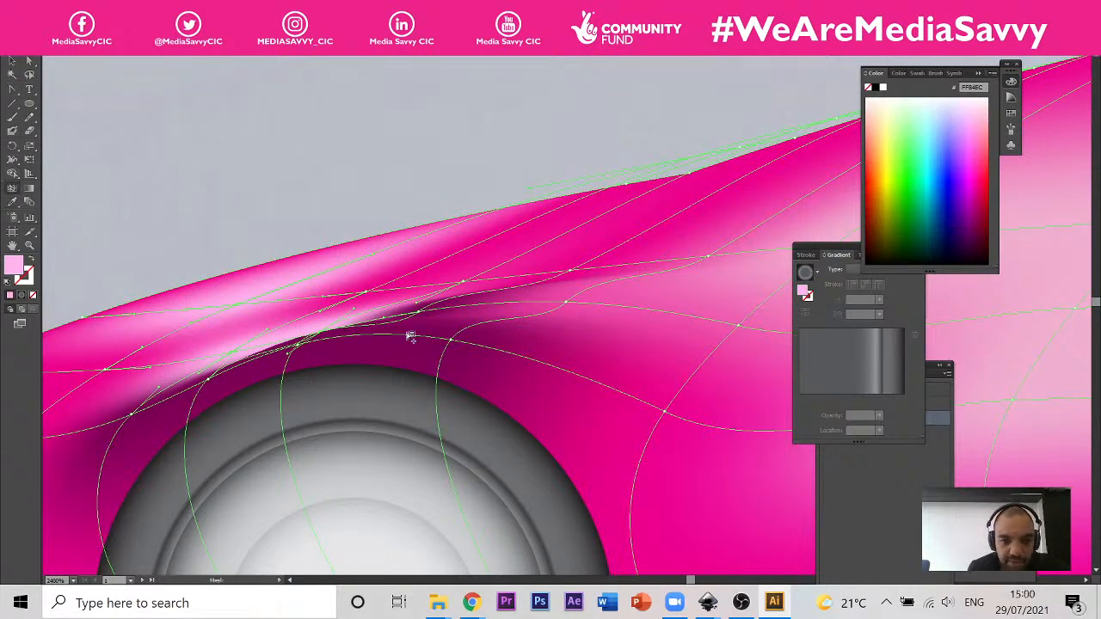
alt+click(411, 338)
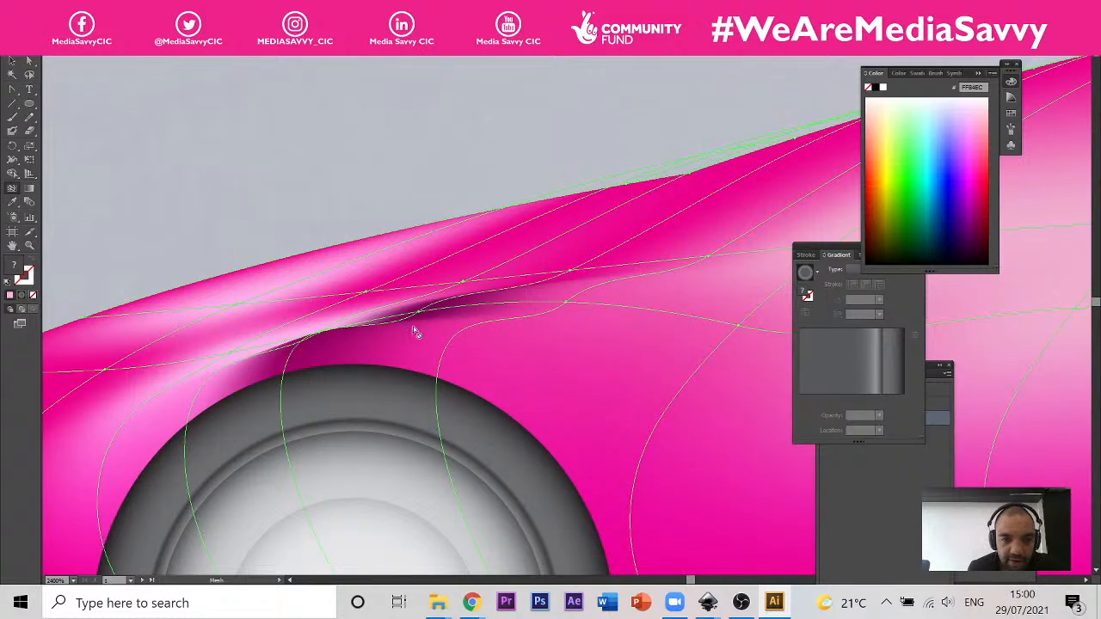
alt+click(418, 298)
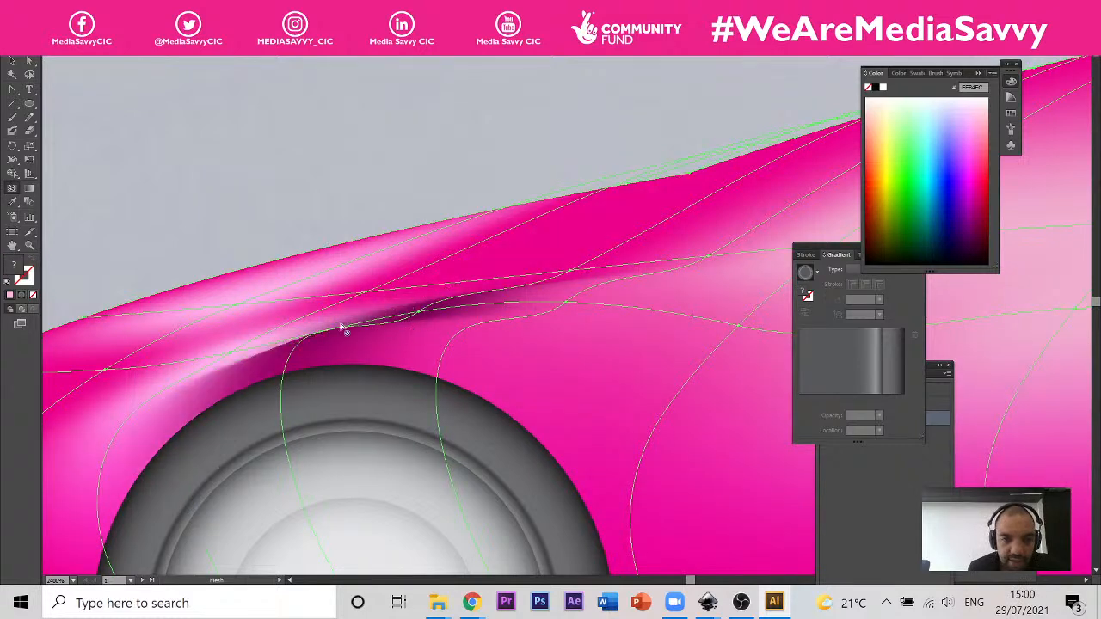
alt+click(389, 321)
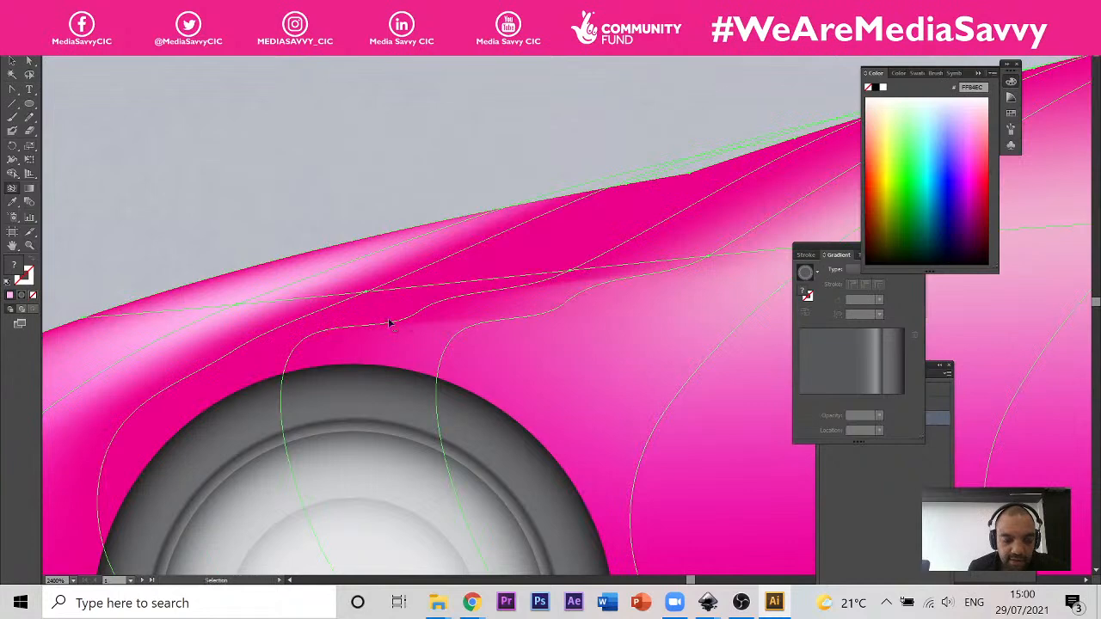
click(422, 320)
alt+click(410, 327)
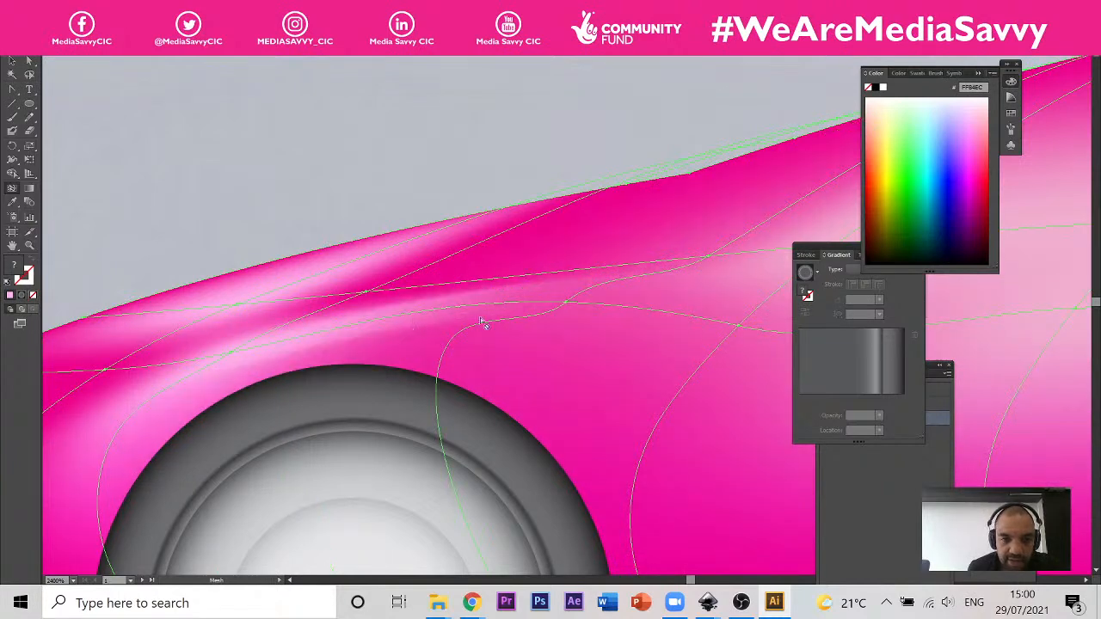
scroll(507, 324, down, 3)
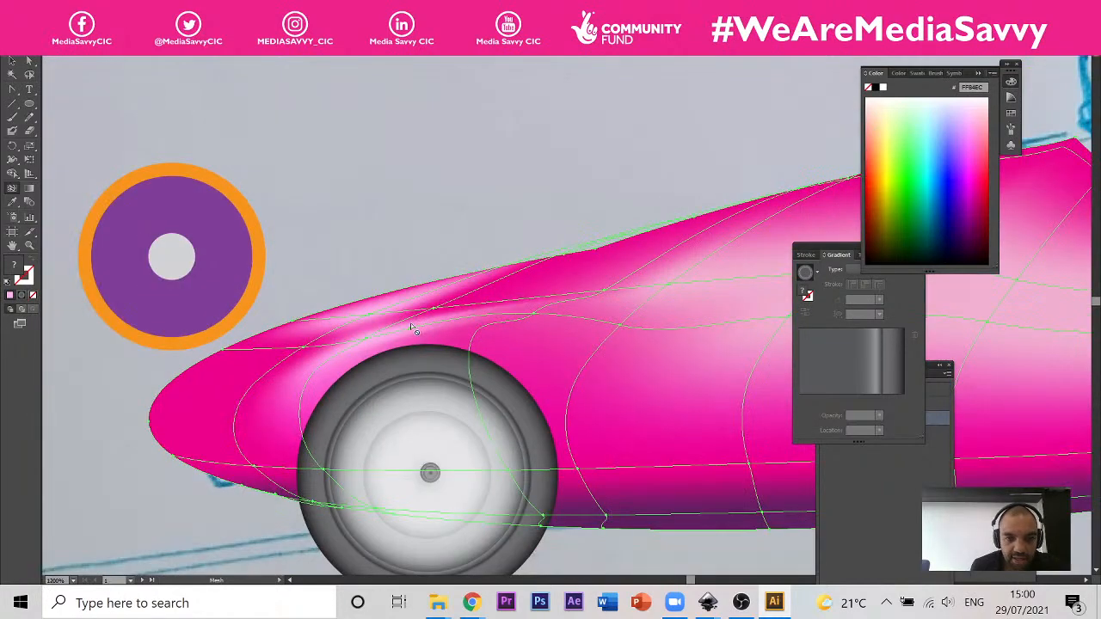
scroll(384, 303, up, 2)
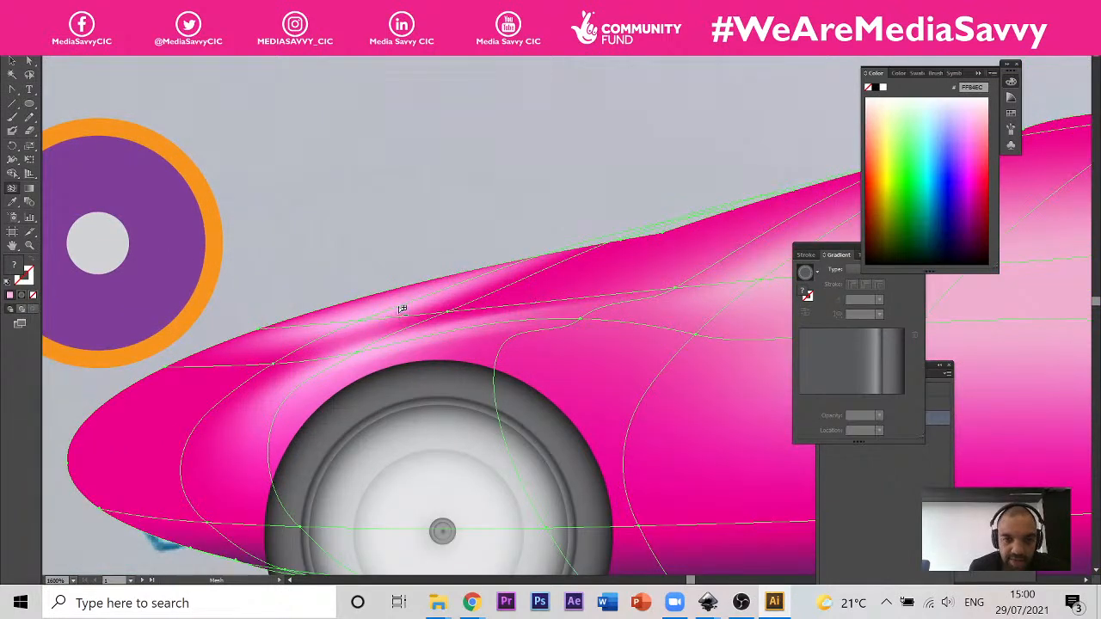
alt+click(399, 306)
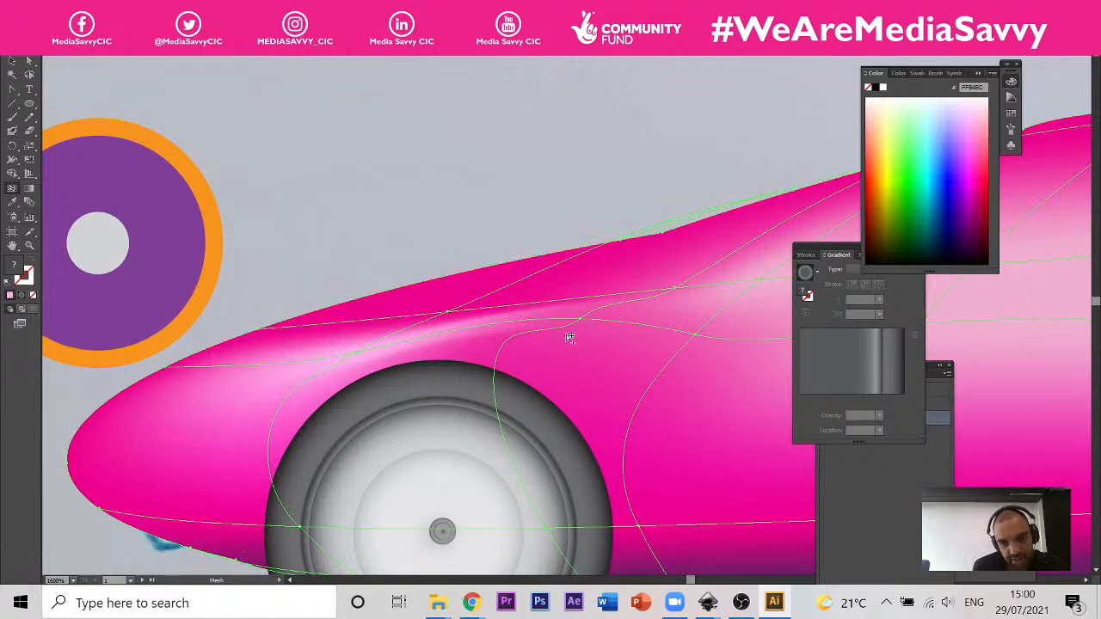
Step: Move the mesh point behind the front wheel arch down towards the tyre so the mesh line follows the wheel's curve
click(29, 61)
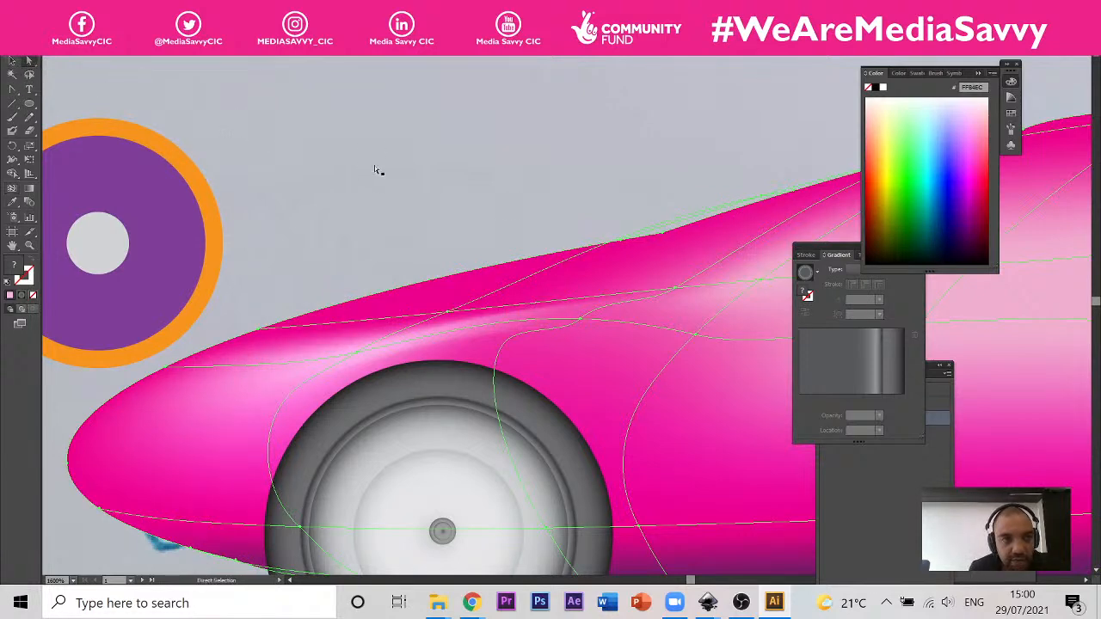
drag(581, 319, 598, 389)
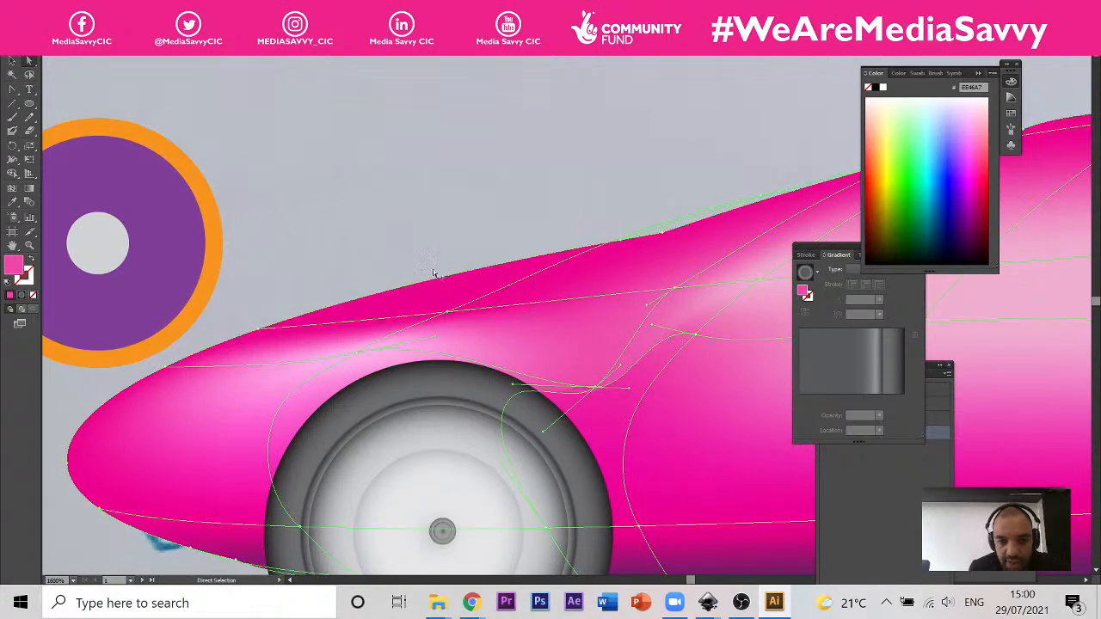
scroll(434, 274, down, 5)
scroll(340, 426, up, 4)
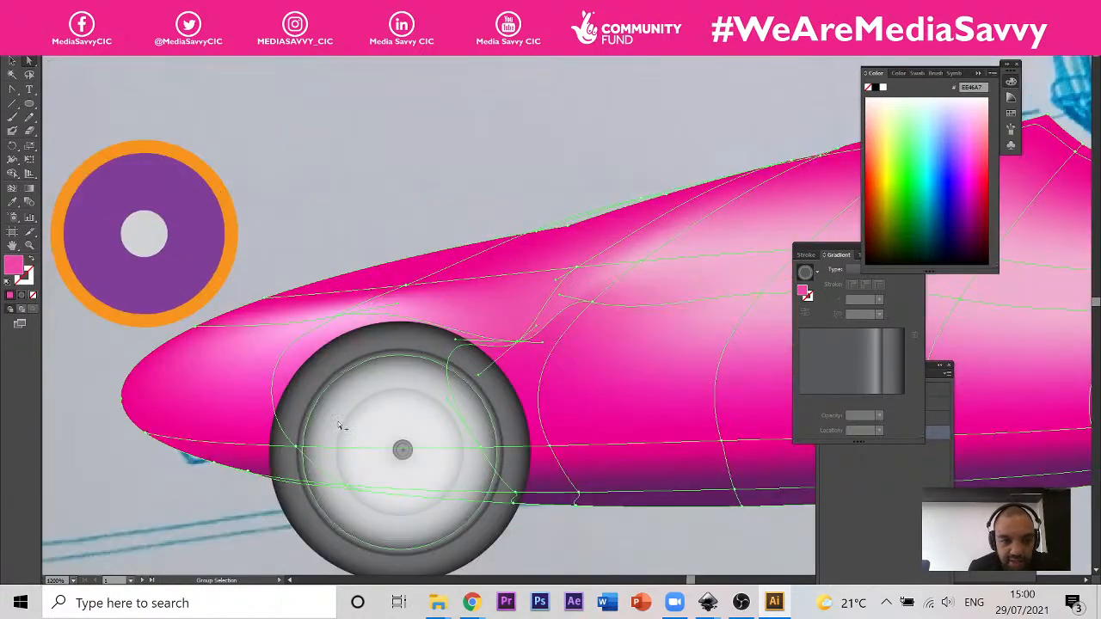
drag(296, 447, 277, 468)
key(ctrl+z)
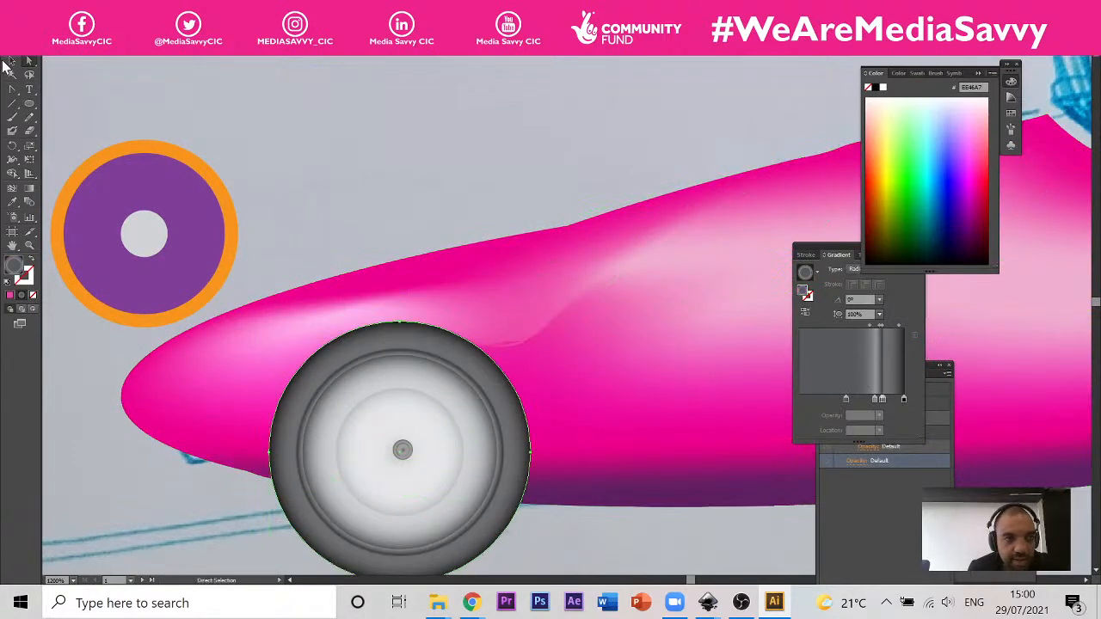
click(354, 132)
click(388, 426)
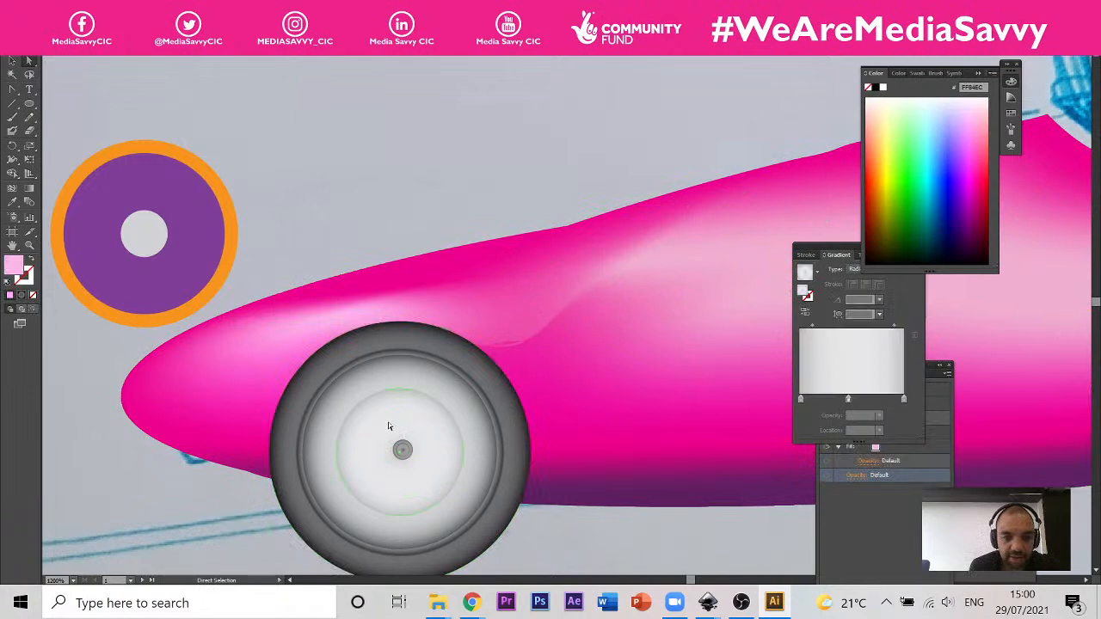
click(409, 456)
click(12, 60)
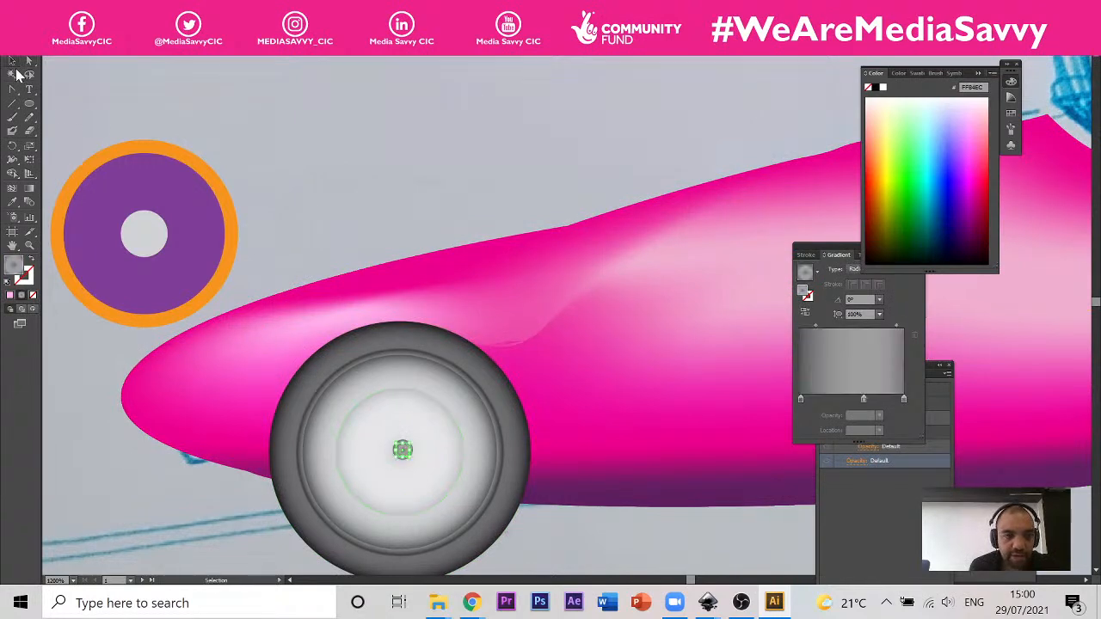
mouse_move(404, 381)
mouse_down()
mouse_move(410, 499)
mouse_move(399, 384)
mouse_up()
scroll(499, 201, down, 5)
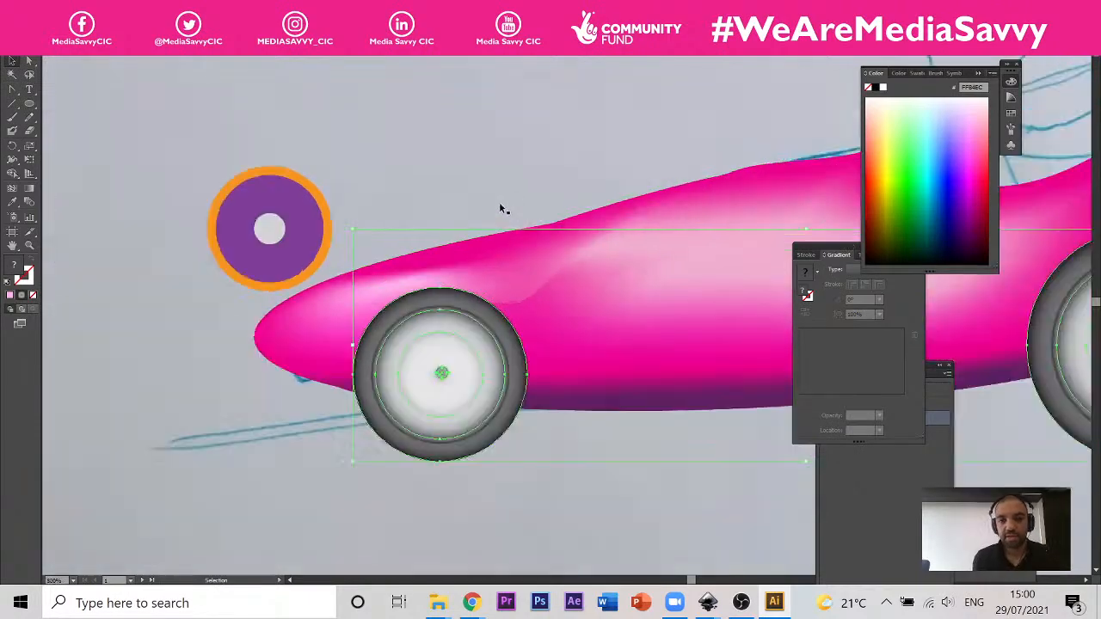
scroll(422, 226, up, 2)
scroll(455, 298, up, 3)
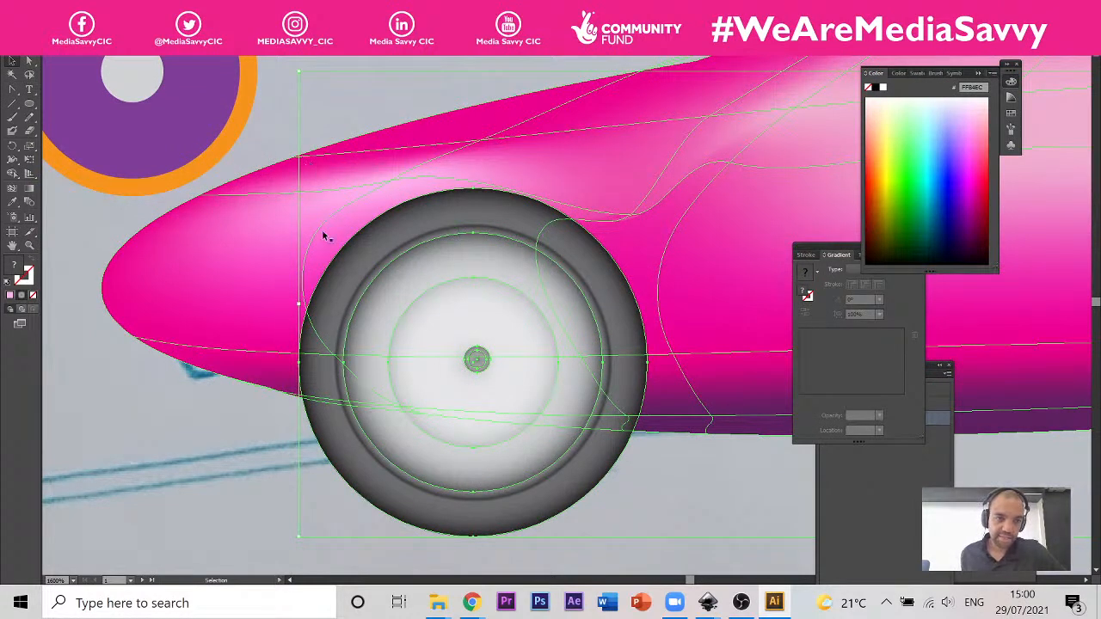
Step: Add a light pink mesh column to the car body ahead of the front wheel and delete the lower mesh row
click(366, 179)
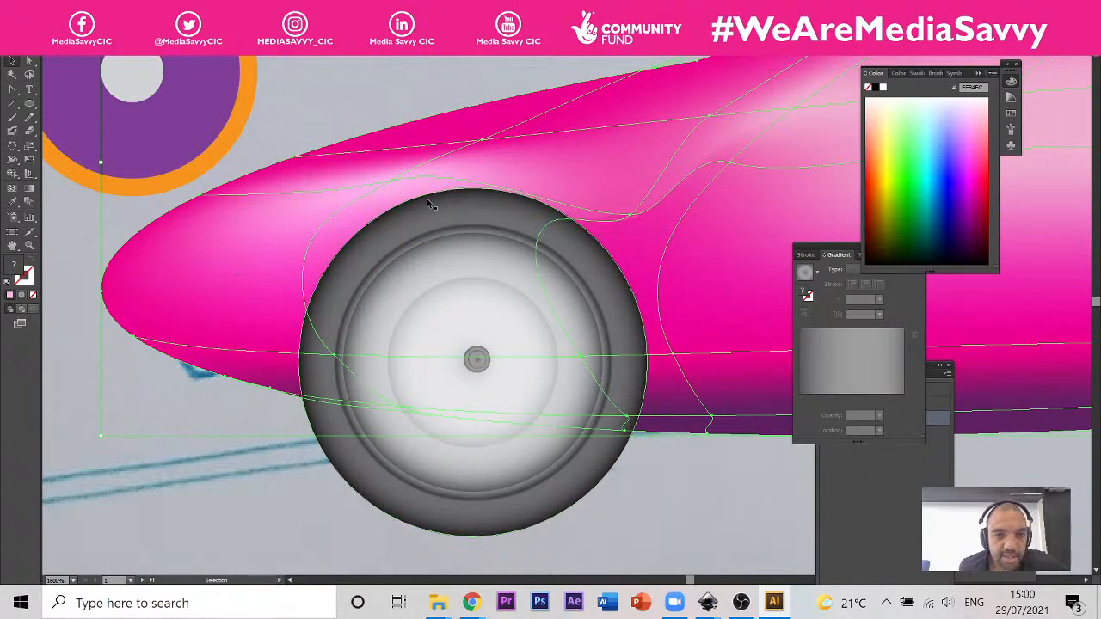
click(29, 61)
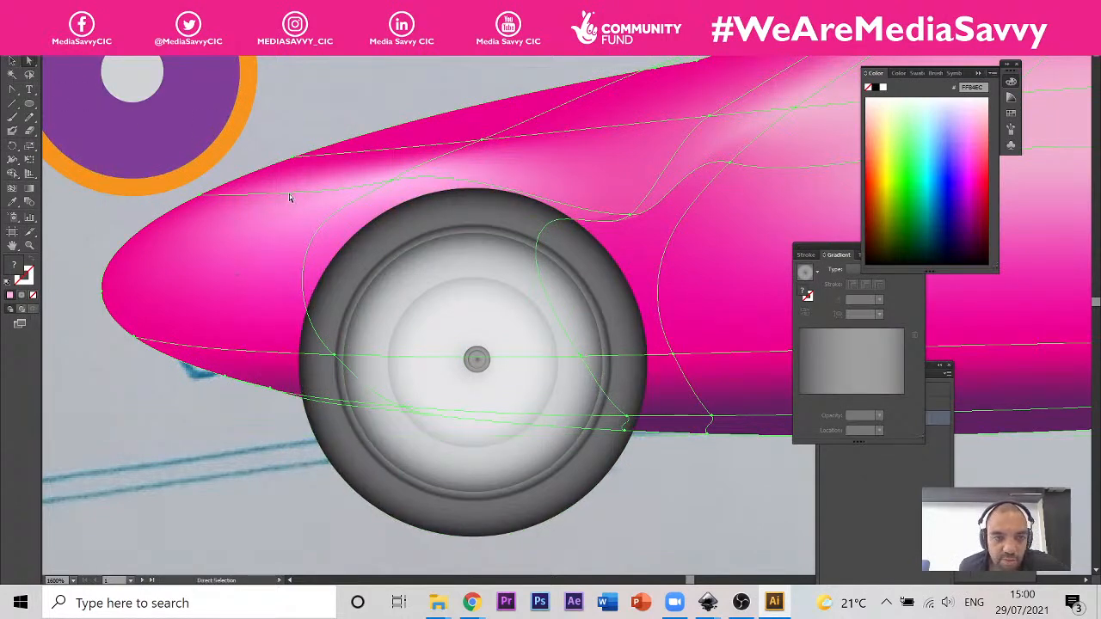
click(13, 187)
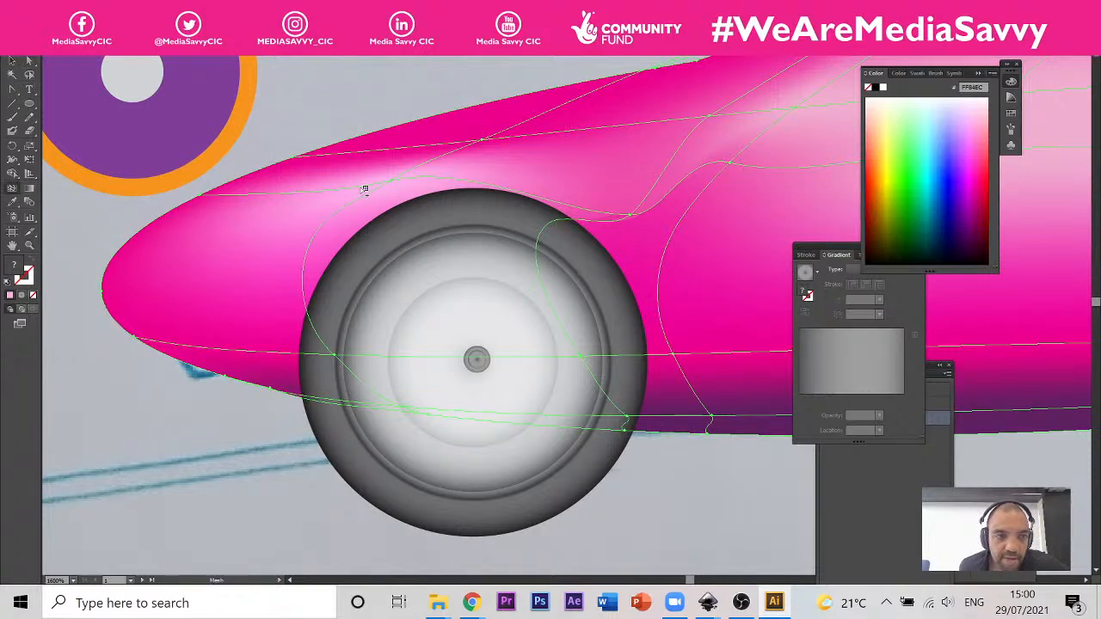
click(309, 196)
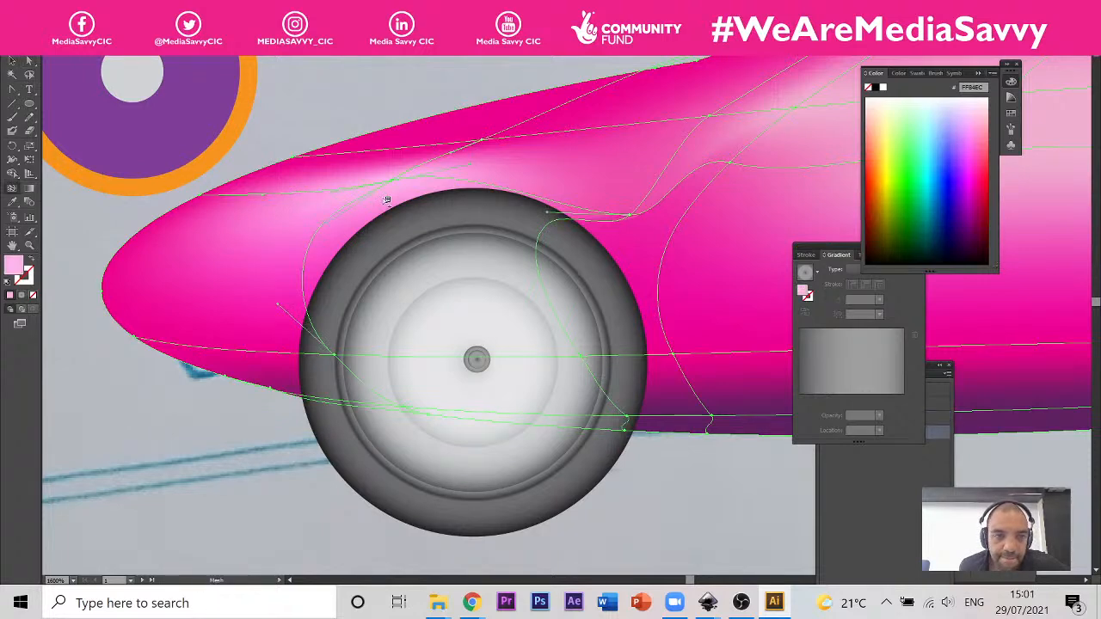
click(256, 356)
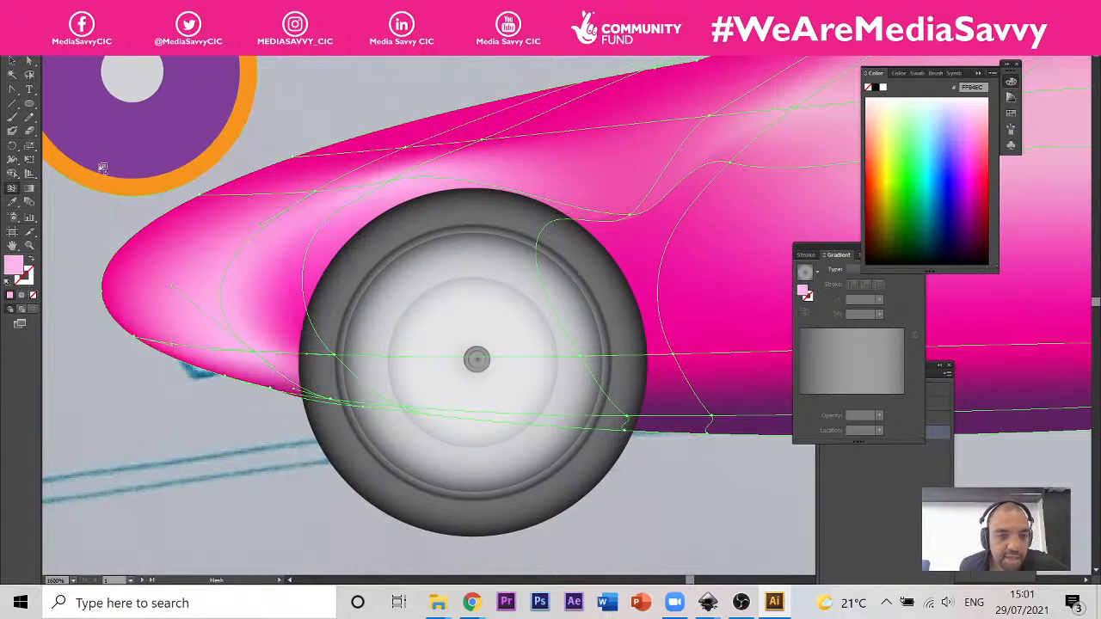
click(597, 419)
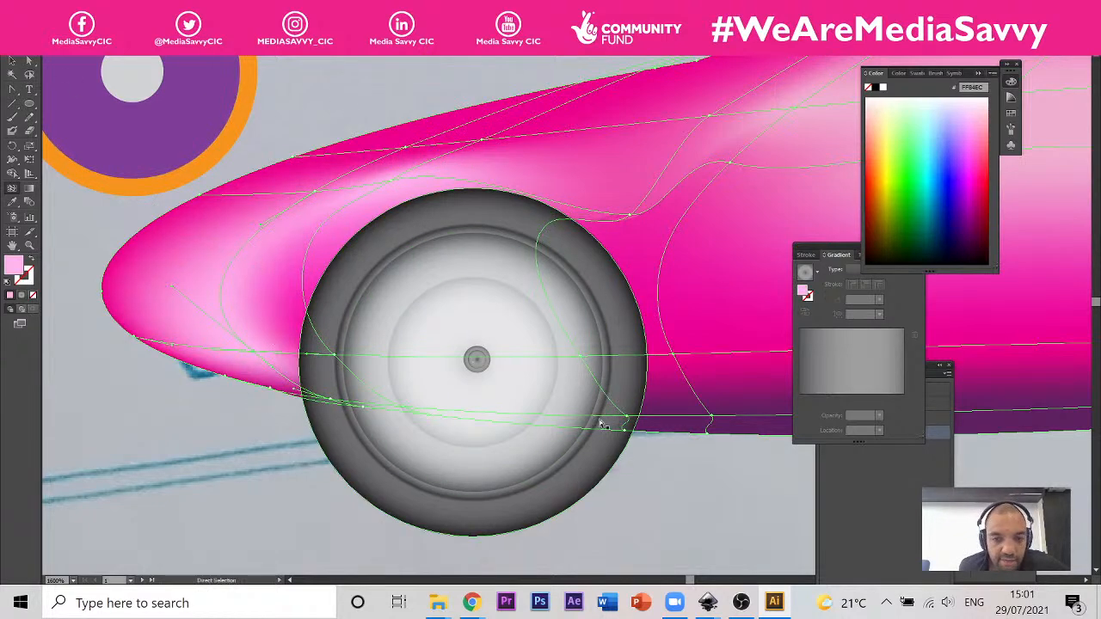
click(660, 419)
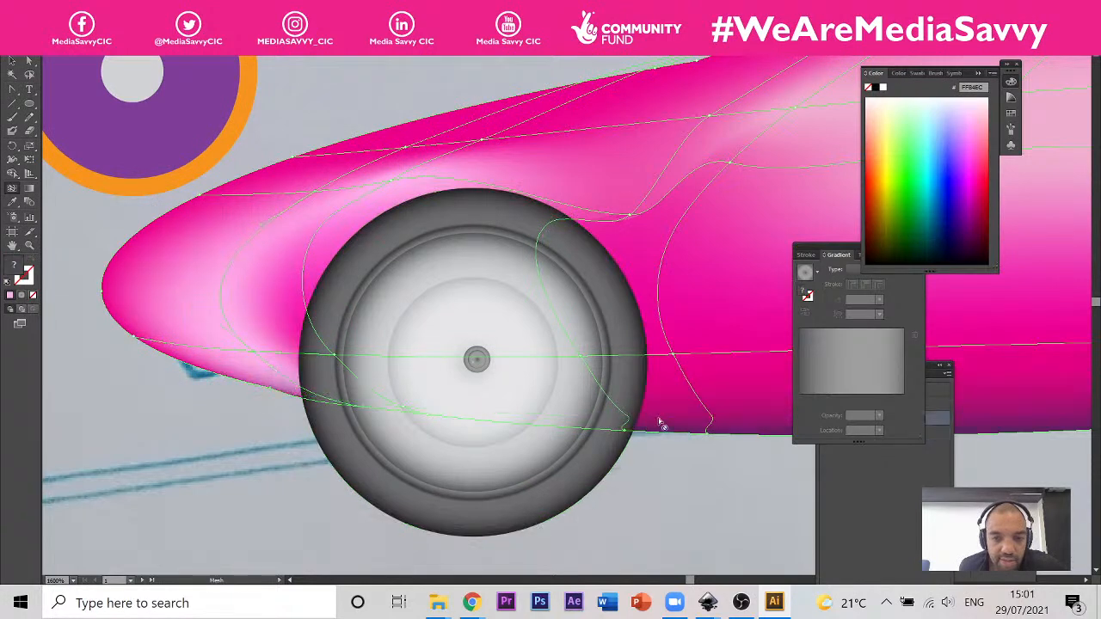
Step: Reshape the new mesh column ahead of the front wheel by moving its points and handle closer to the tyre's curve
key(a)
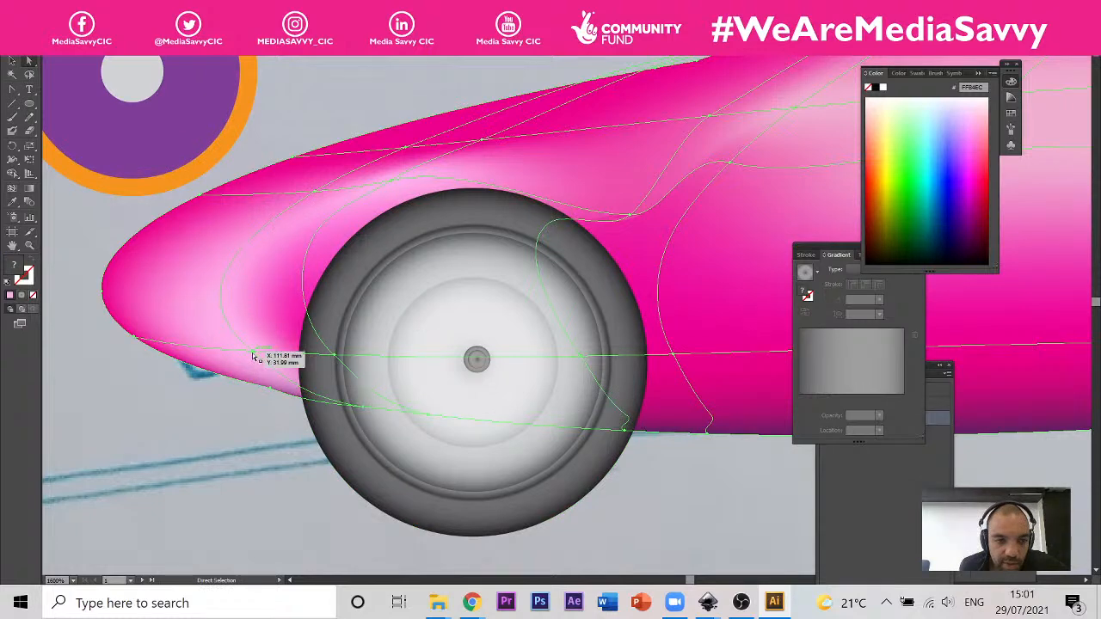
drag(256, 352, 270, 369)
key(ctrl+z)
click(237, 397)
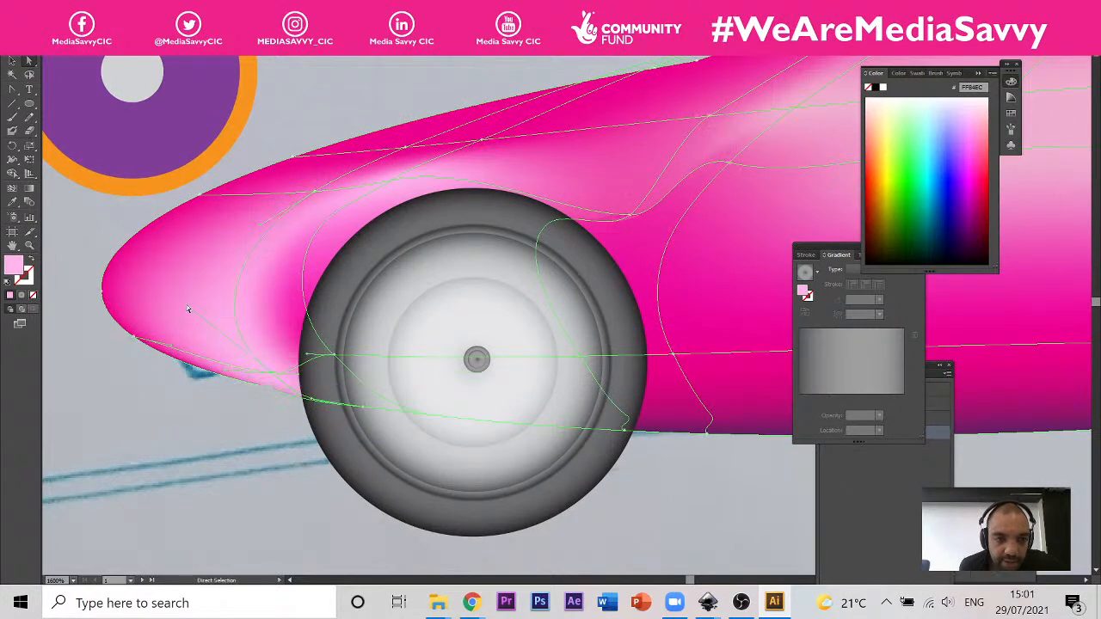
drag(191, 313, 229, 289)
drag(315, 191, 377, 161)
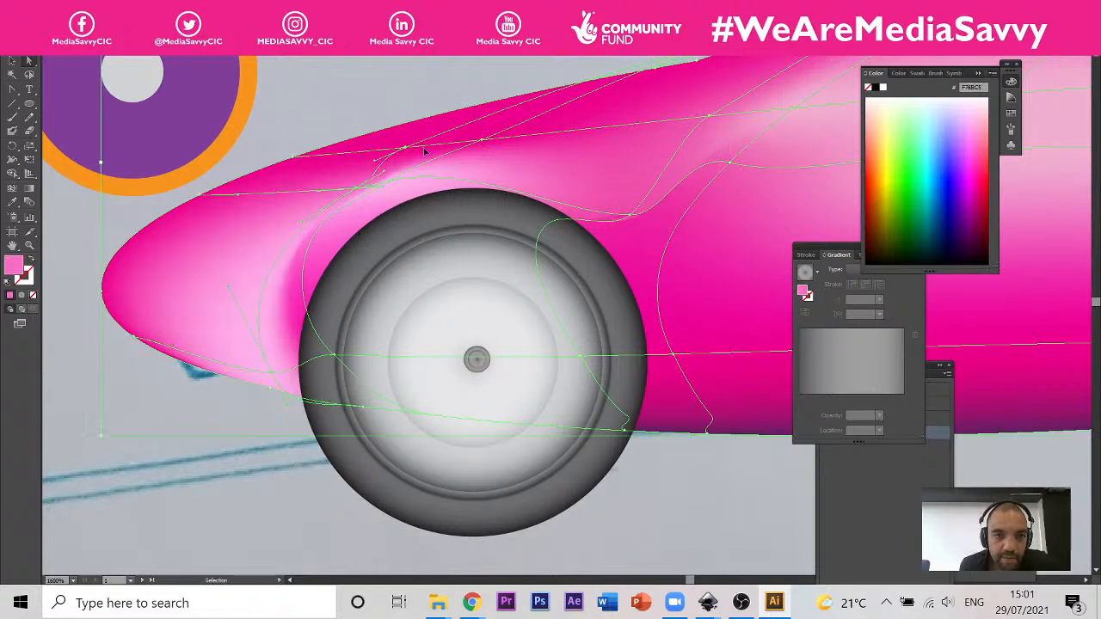
click(10, 189)
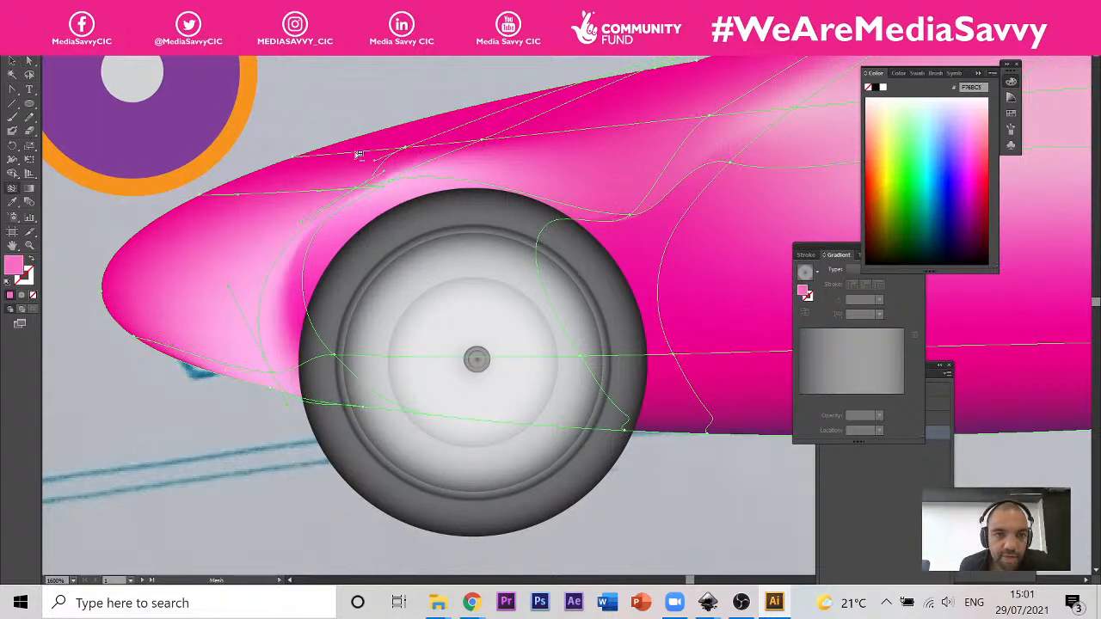
Step: Delete the surplus mesh row above the front wheel and the extra mesh lines hugging the tyre on the car body
alt+click(356, 152)
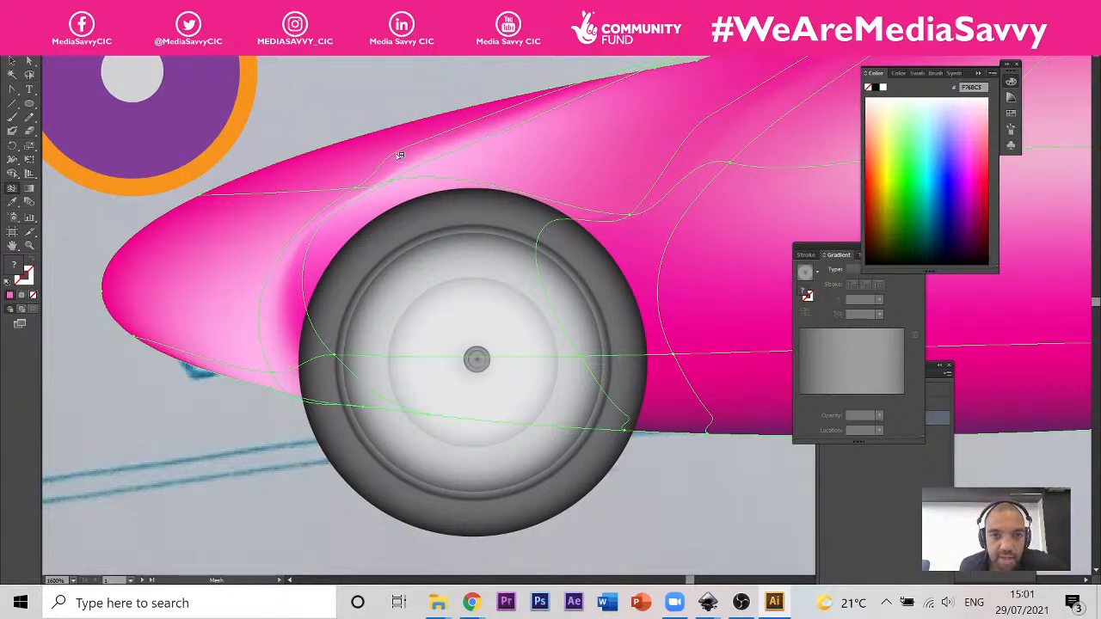
alt+click(400, 157)
click(404, 156)
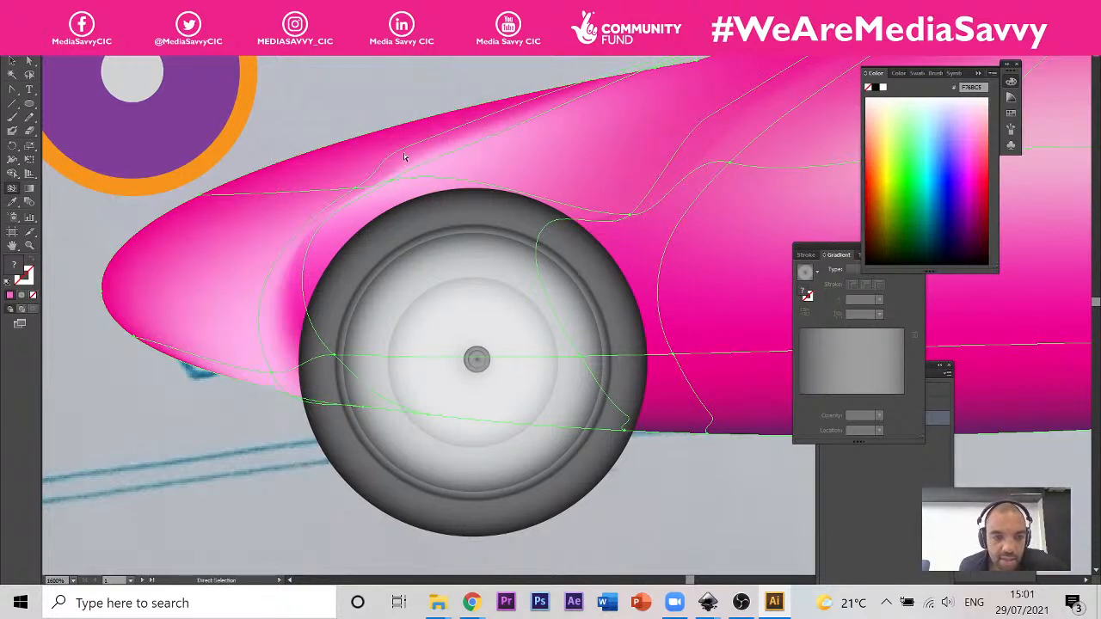
alt+click(309, 249)
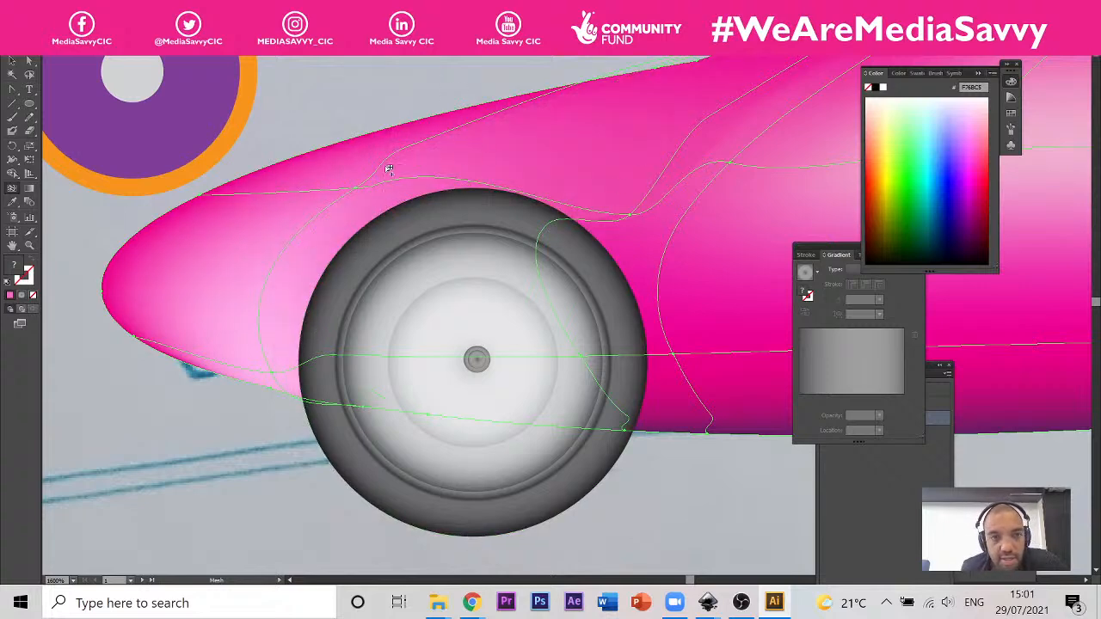
Step: Adjust the mesh point above the front wheel by pulling its direction handle down towards the body's interior
key(a)
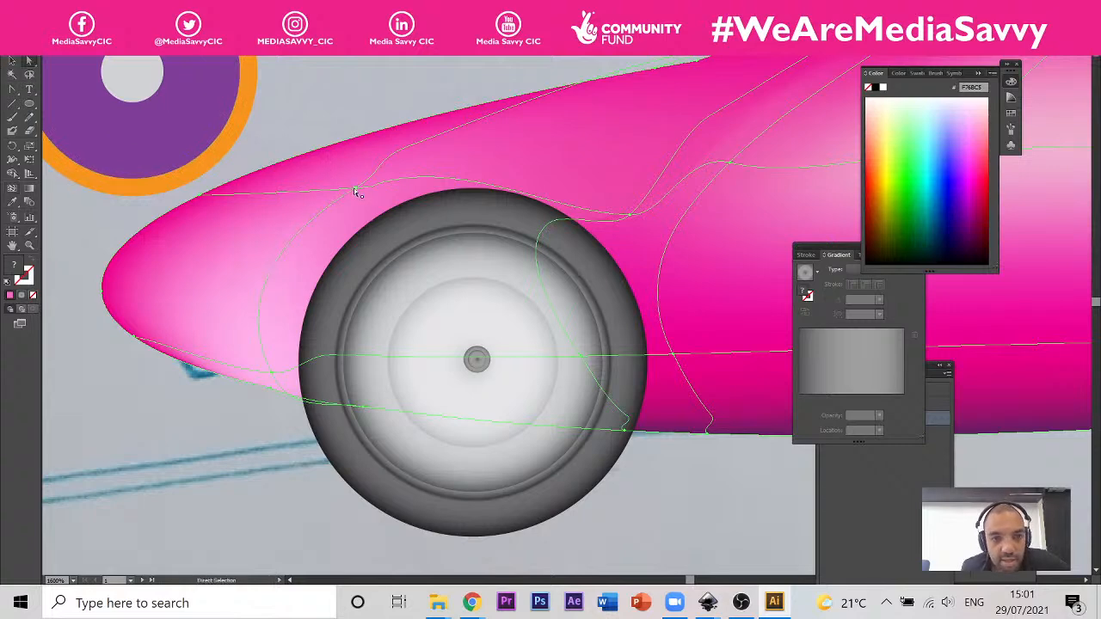
click(356, 191)
drag(509, 101, 502, 105)
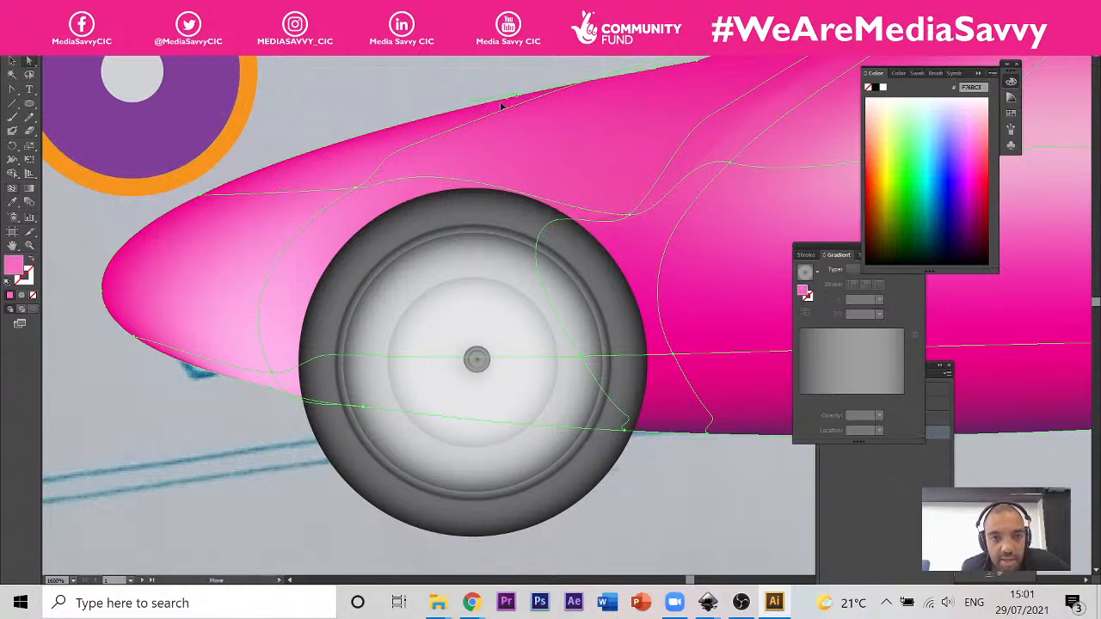
click(353, 190)
click(358, 190)
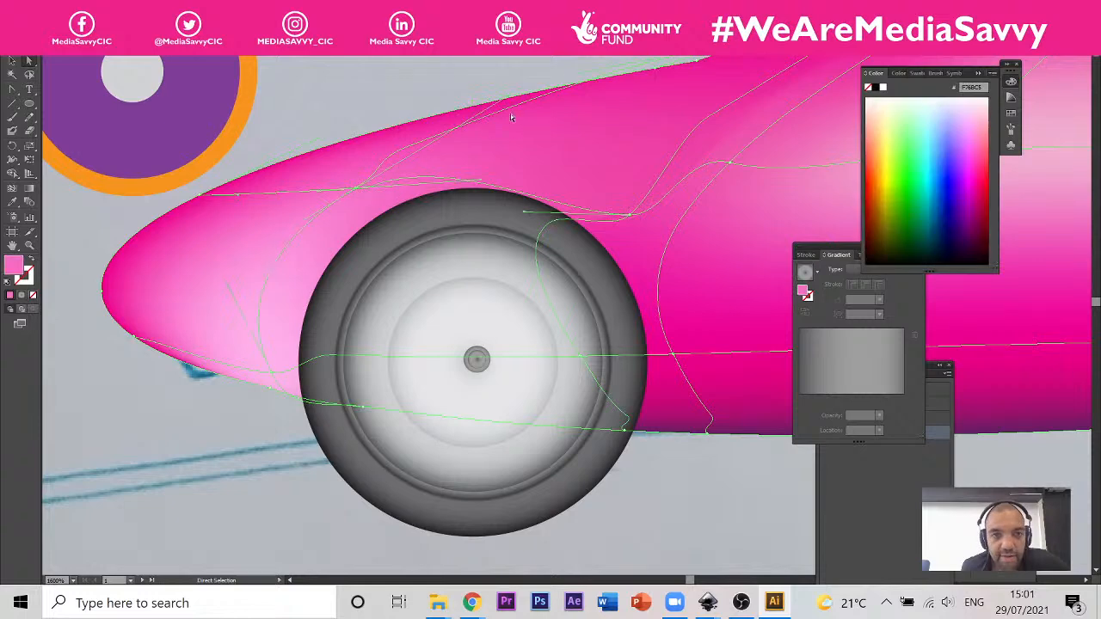
drag(510, 100, 535, 137)
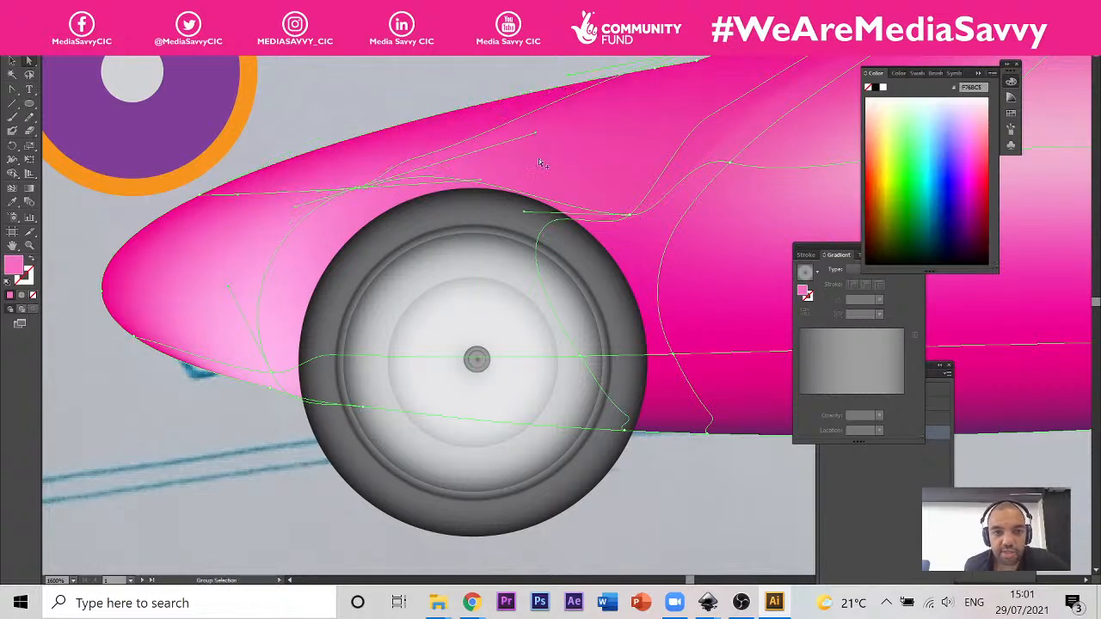
Step: Deselect the car body and examine its mesh shading and wheel arches across the whole car
scroll(437, 174, down, 5)
scroll(437, 174, down, 3)
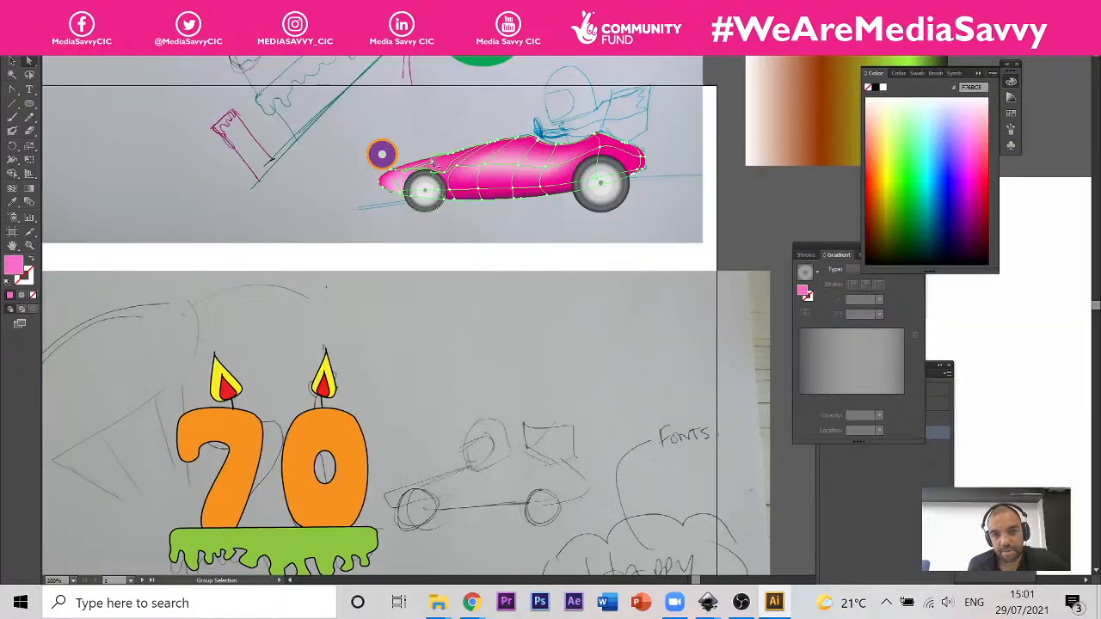
key(v)
click(568, 252)
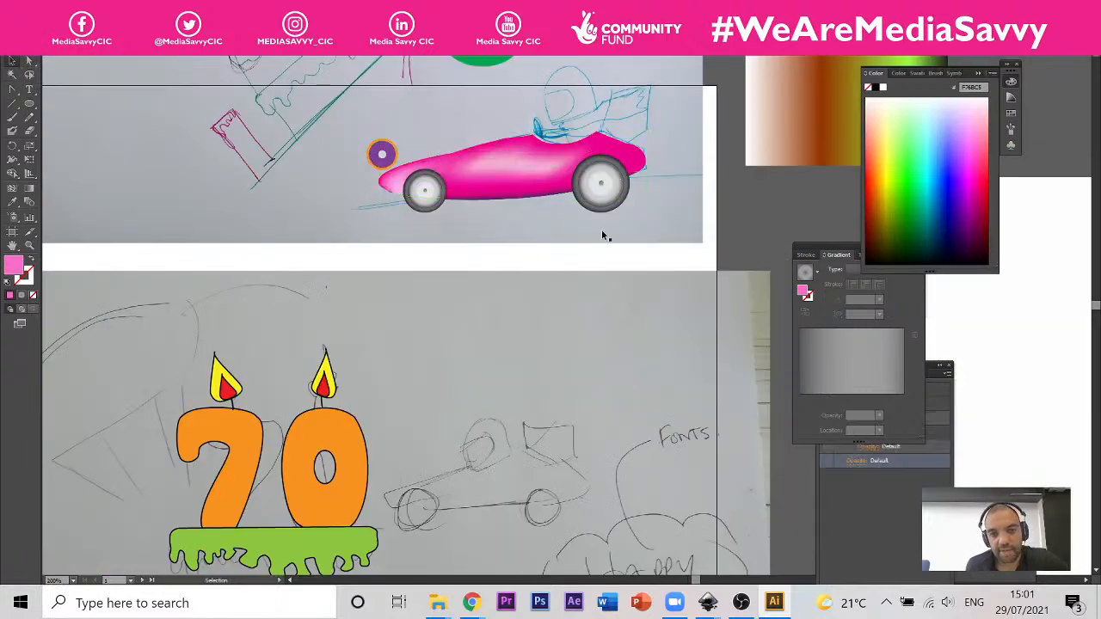
scroll(253, 174, down, 2)
scroll(444, 172, up, 3)
scroll(442, 169, down, 2)
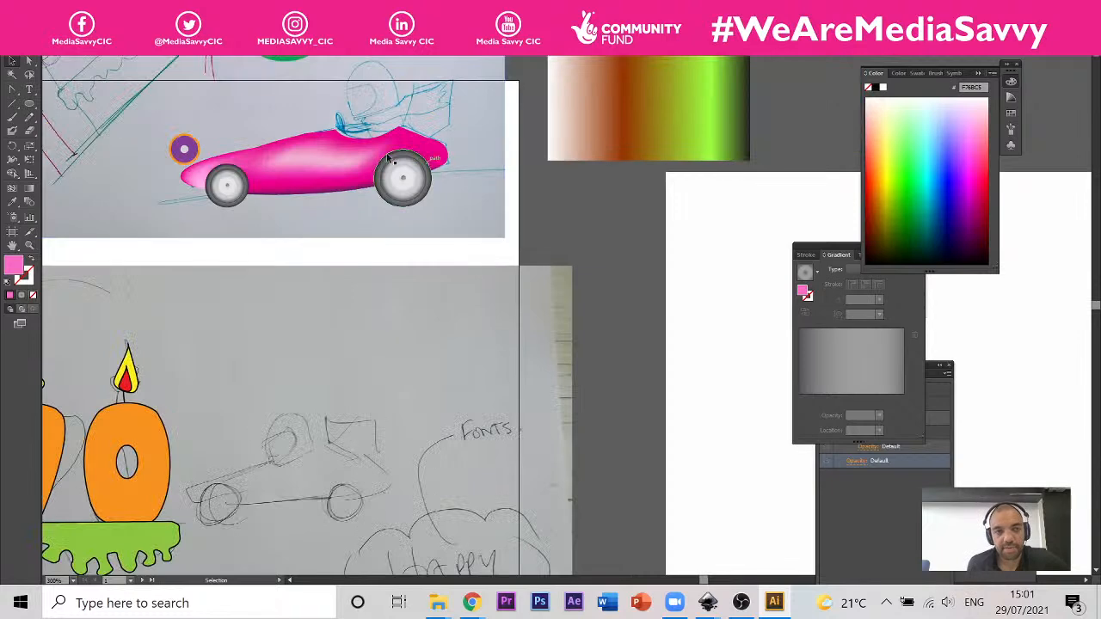
scroll(275, 172, up, 2)
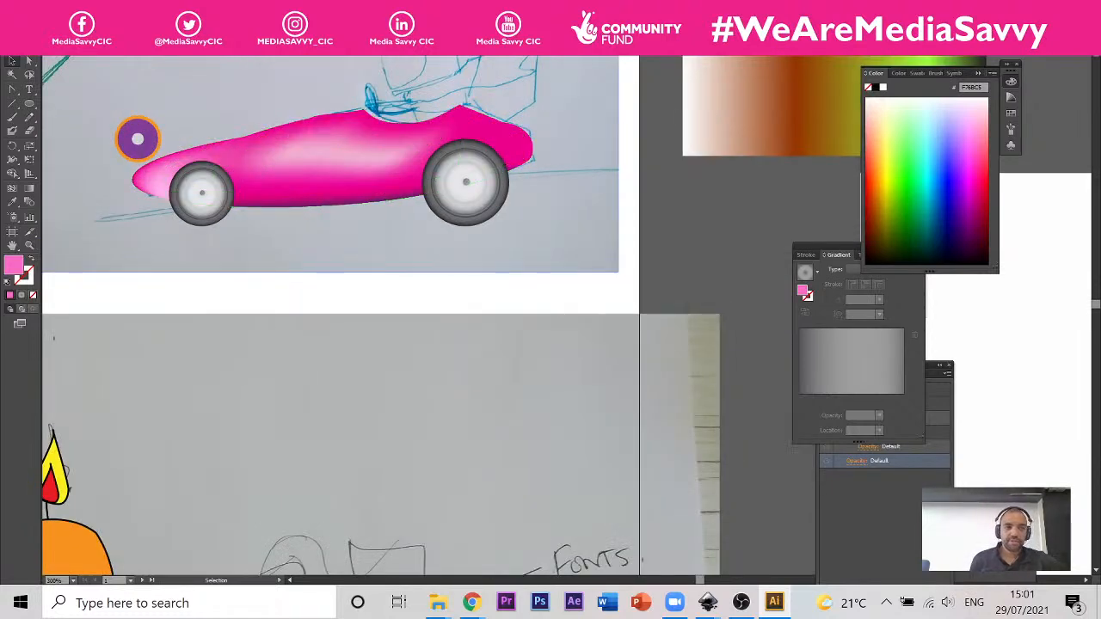
click(32, 8)
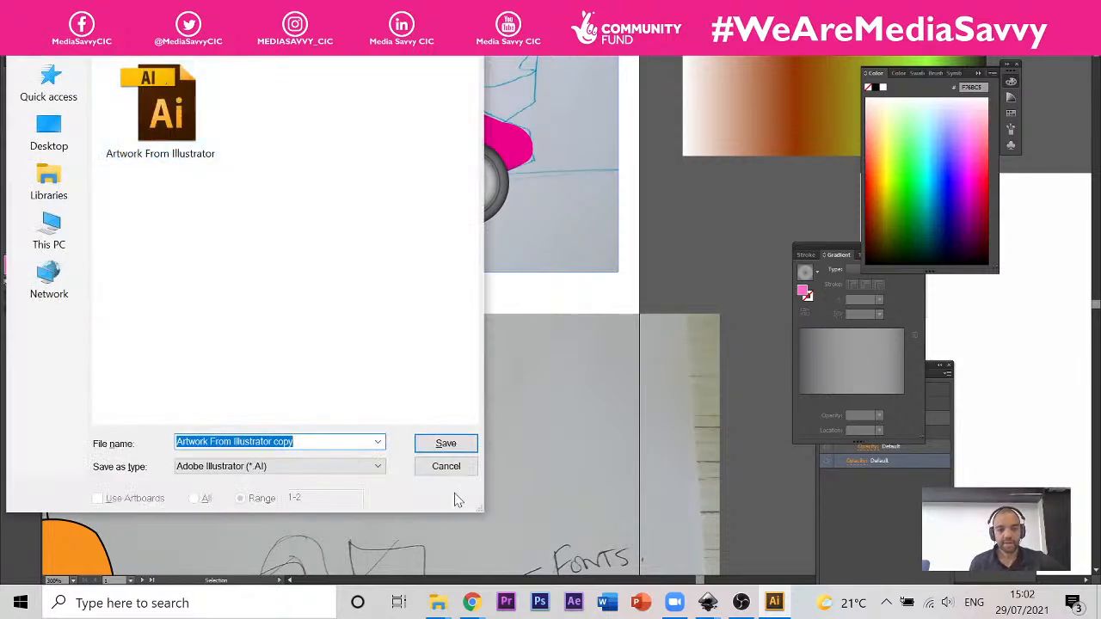
click(435, 471)
click(33, 8)
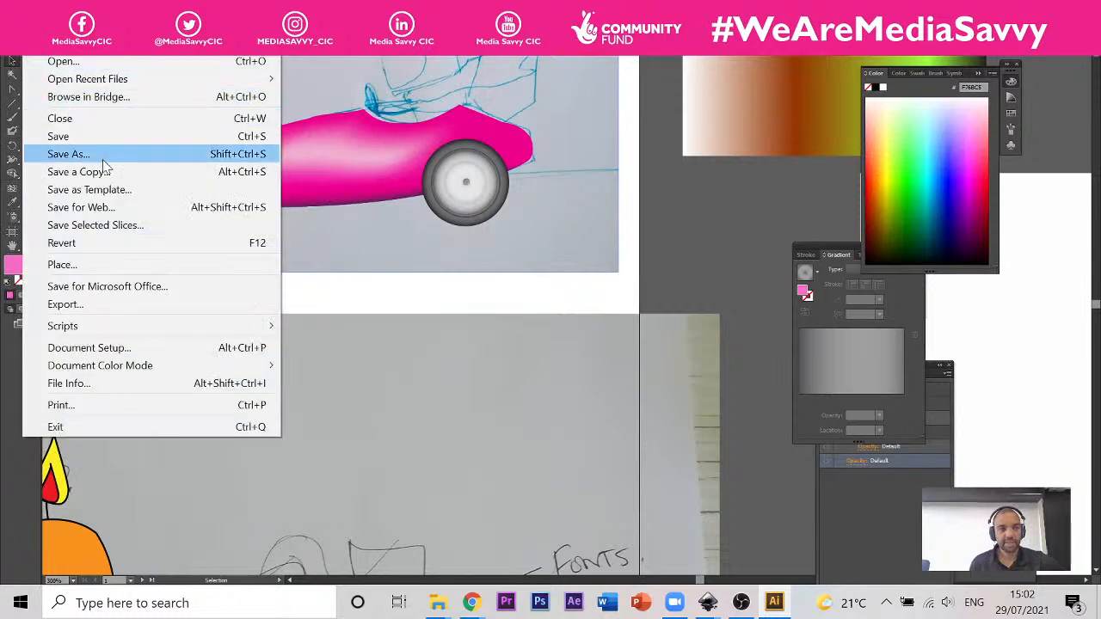
click(109, 154)
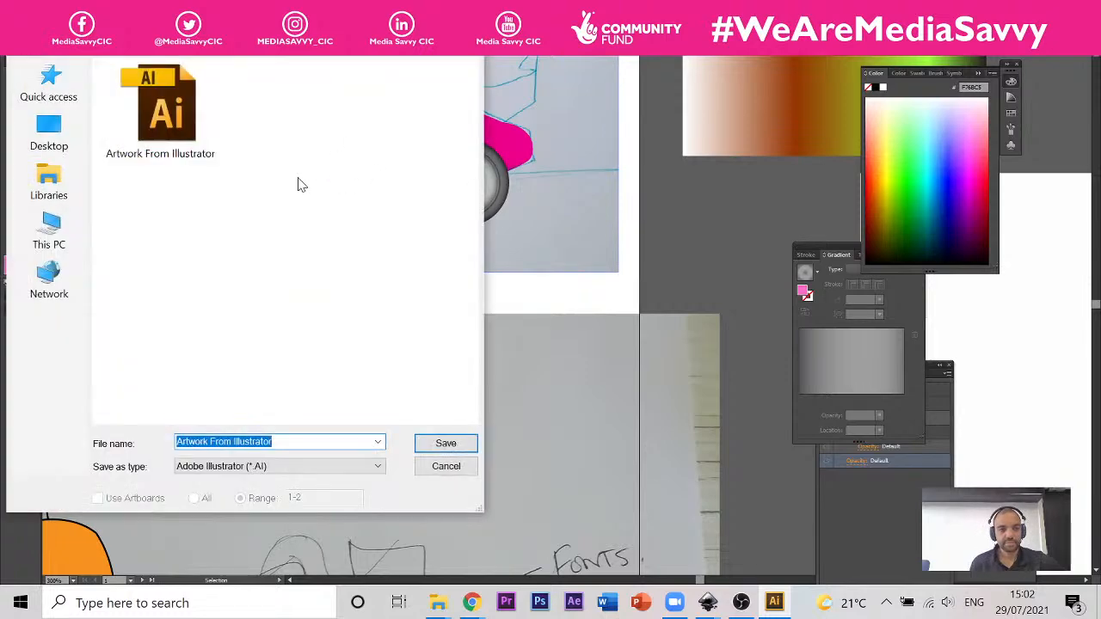
click(292, 442)
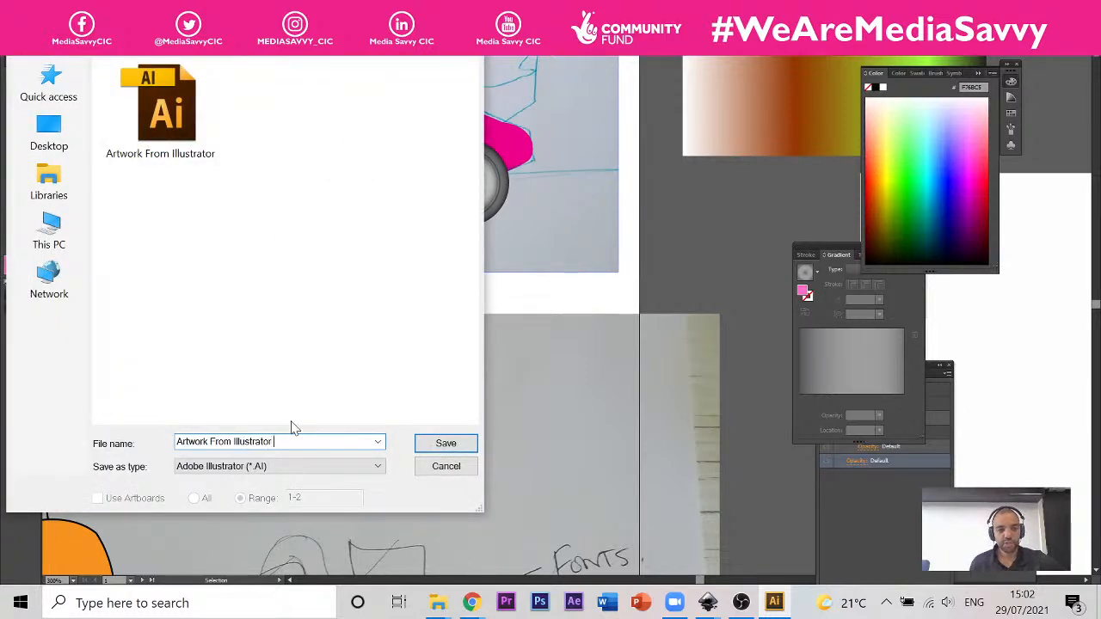
click(445, 468)
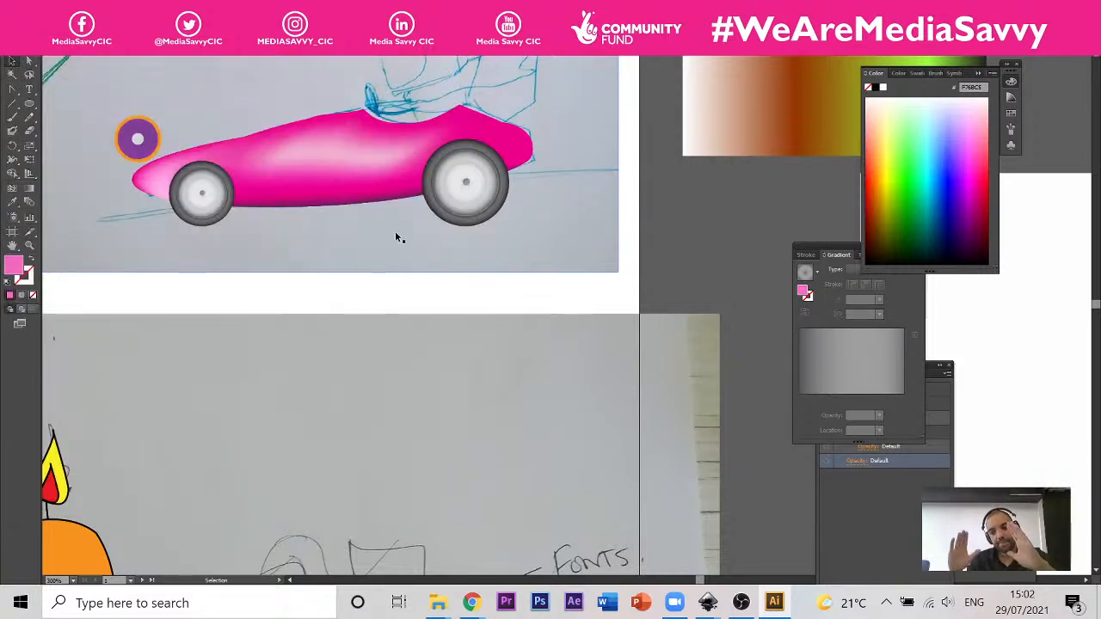
Step: Duplicate the pink car body and place the copy directly below the original car
click(344, 130)
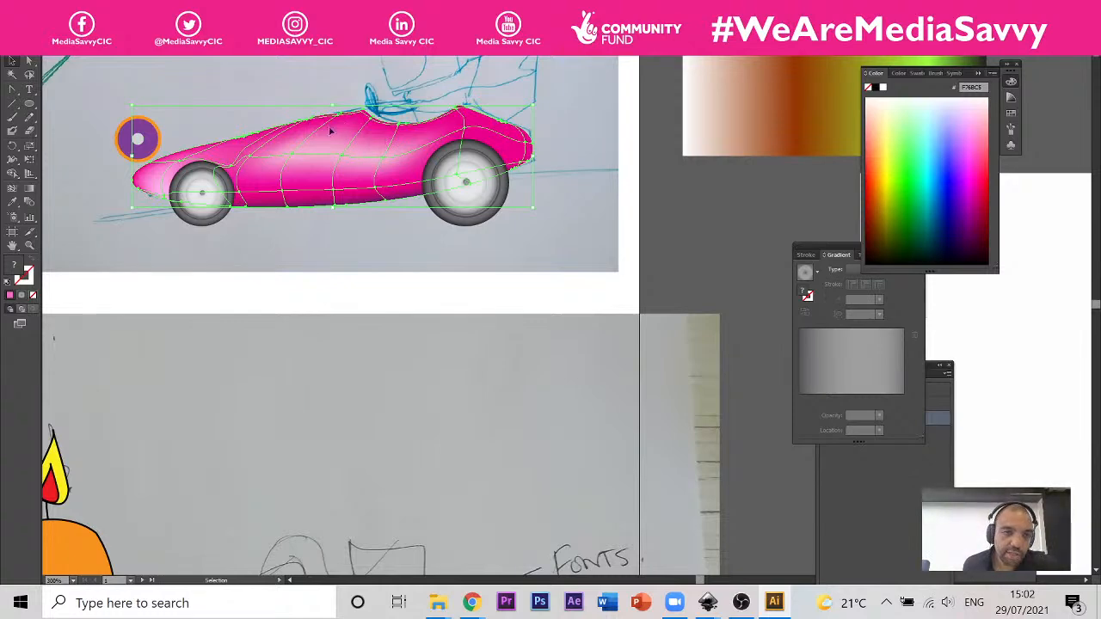
alt+drag(350, 131, 353, 330)
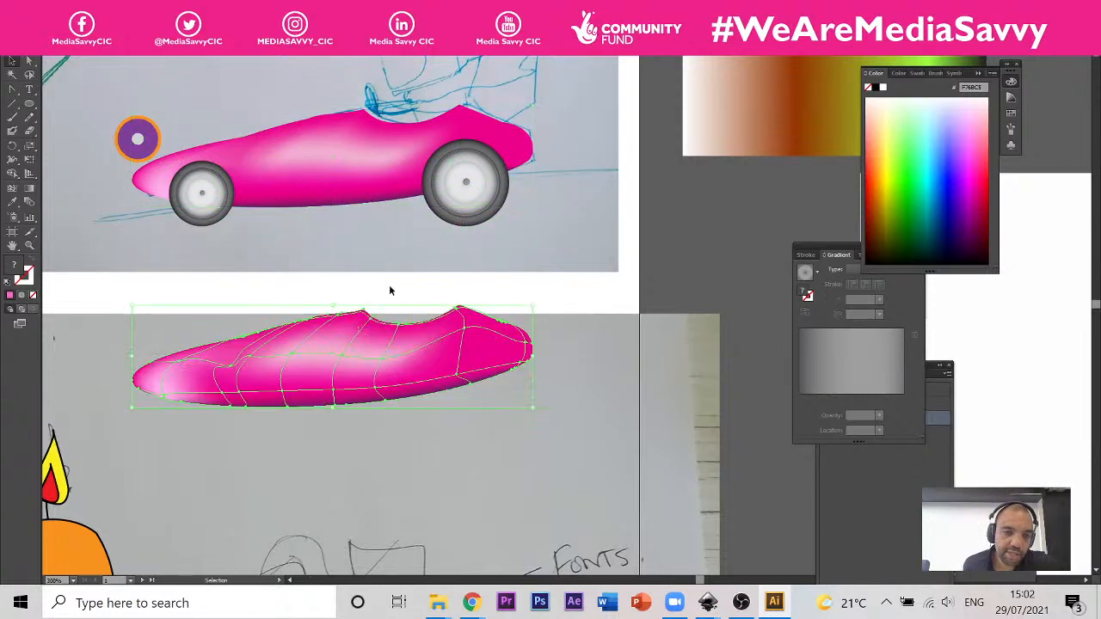
alt+scroll(301, 162, up, 1)
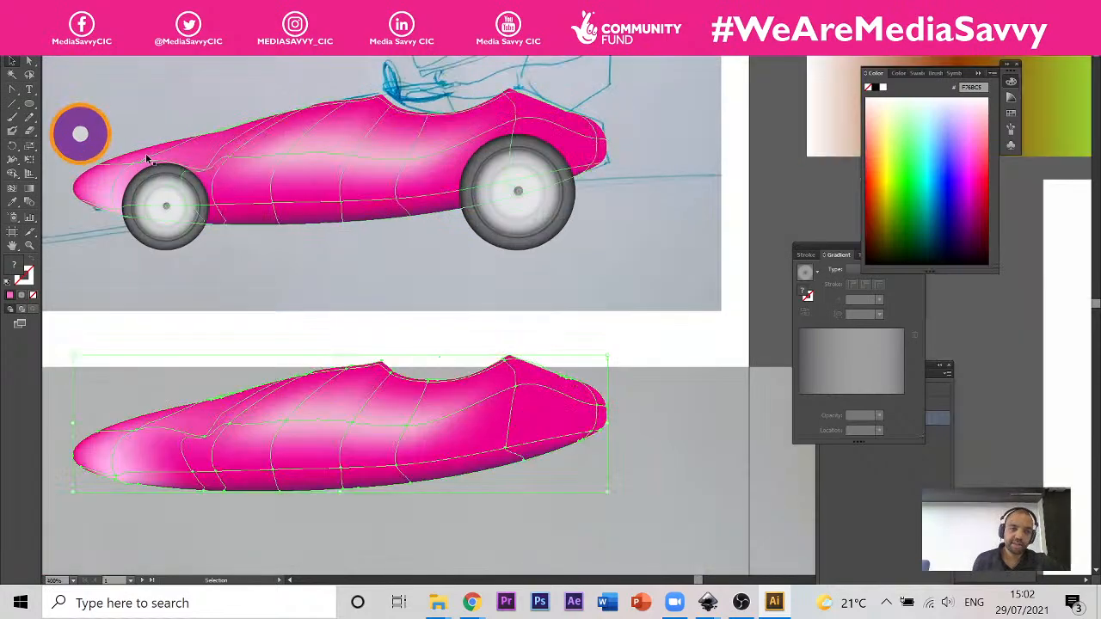
alt+scroll(148, 159, up, 2)
alt+scroll(244, 167, down, 4)
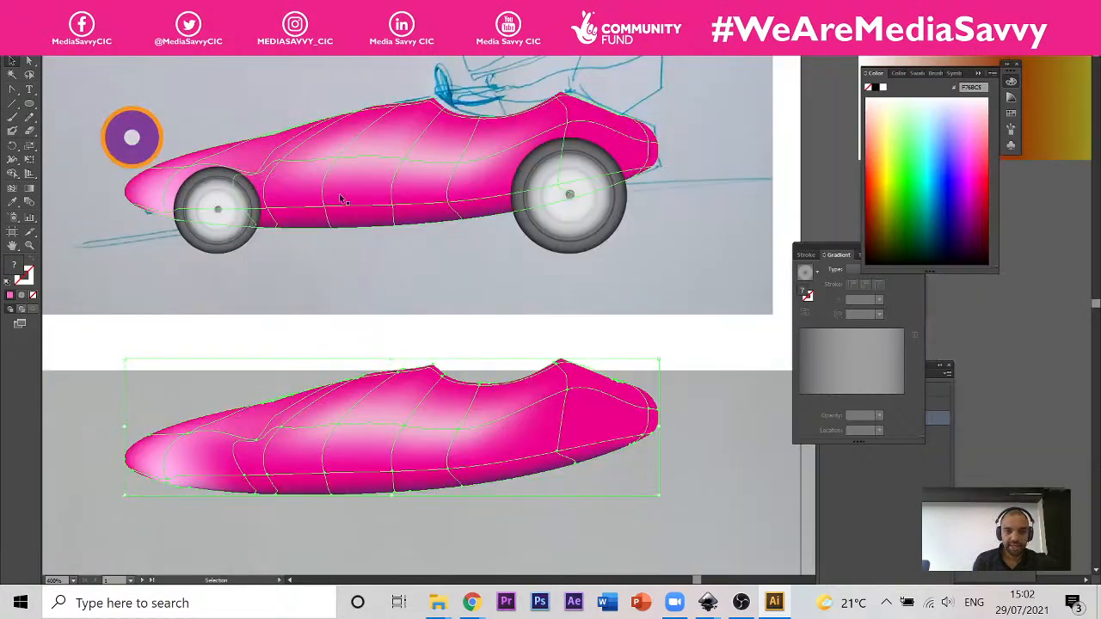
alt+scroll(224, 149, up, 1)
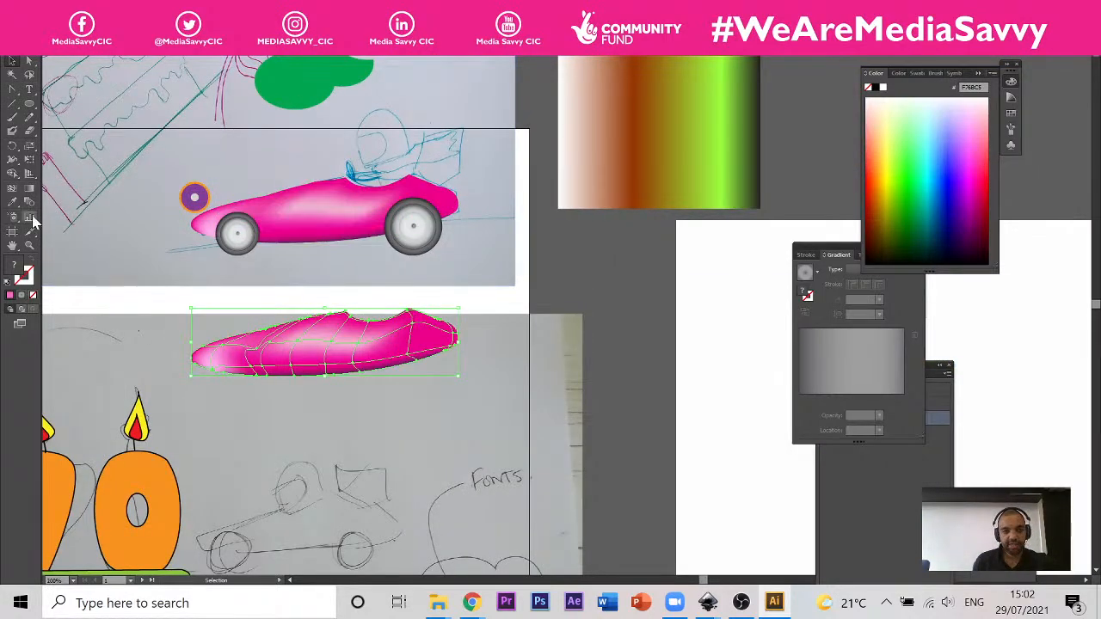
alt+scroll(404, 220, up, 3)
alt+scroll(518, 223, down, 3)
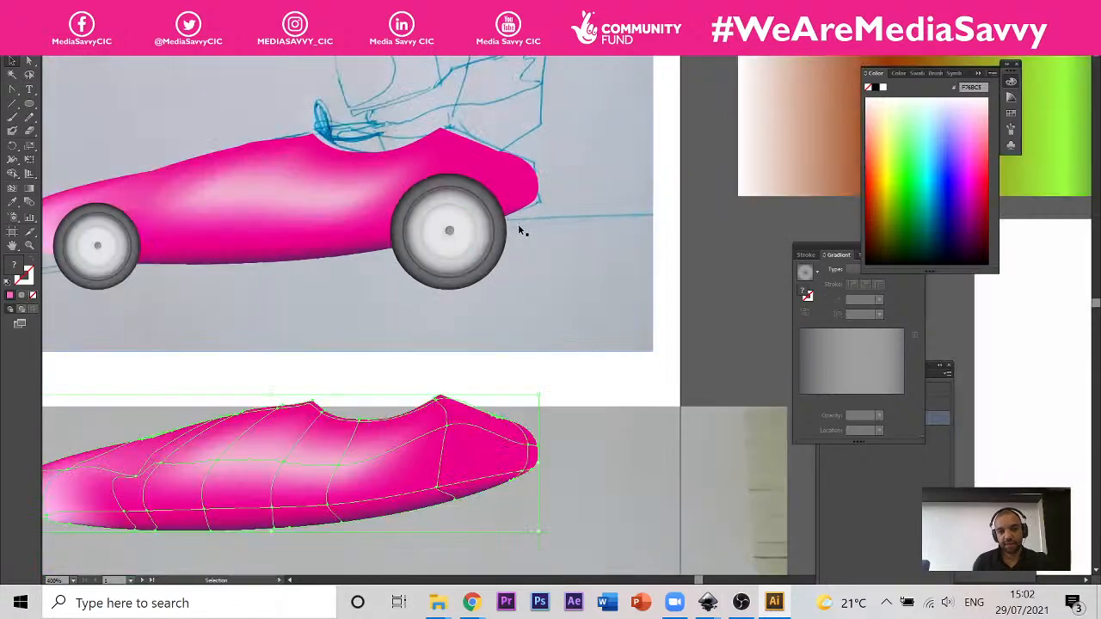
alt+scroll(497, 200, up, 3)
alt+scroll(327, 172, down, 3)
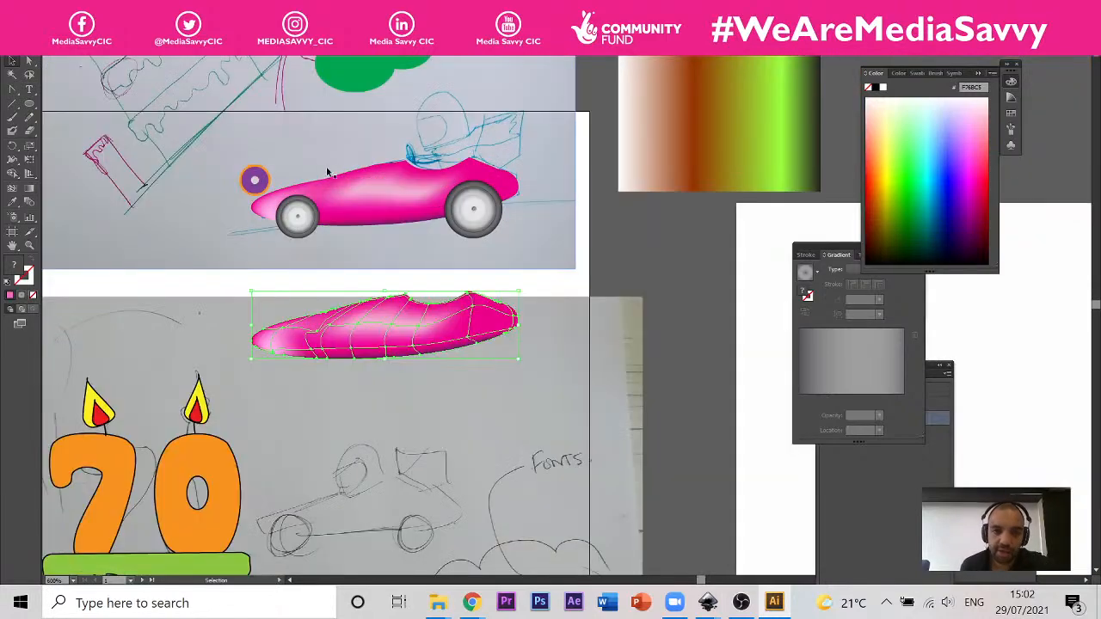
Step: Try to raise the mesh point behind the front wheel arch and reshape the handles of the point above the tyre
alt+scroll(313, 187, up, 4)
alt+scroll(307, 226, up, 3)
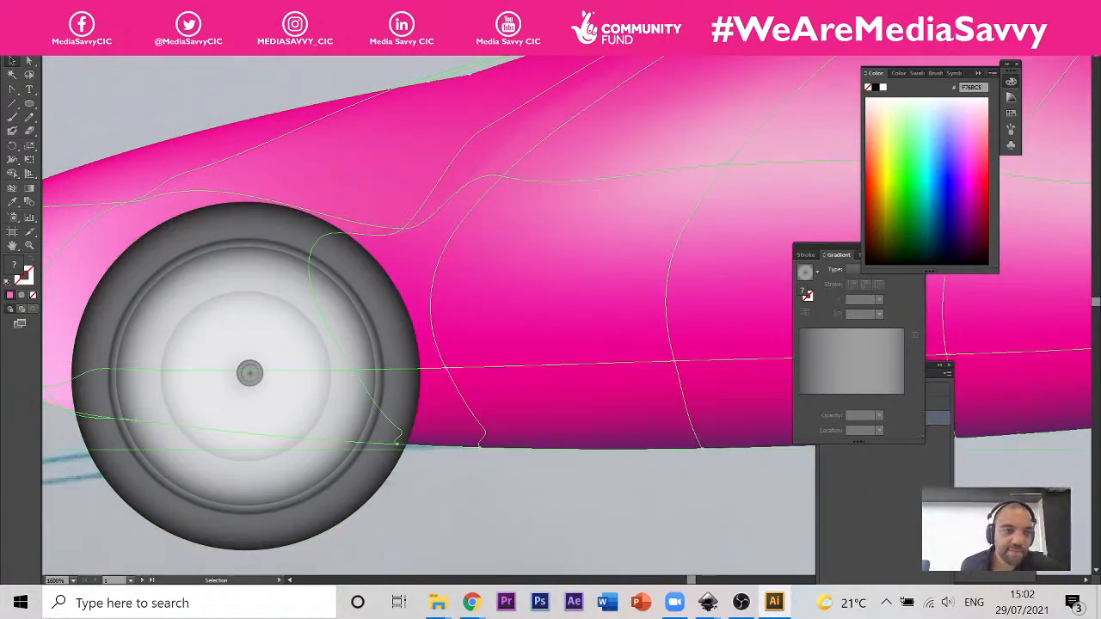
click(30, 61)
drag(406, 230, 389, 186)
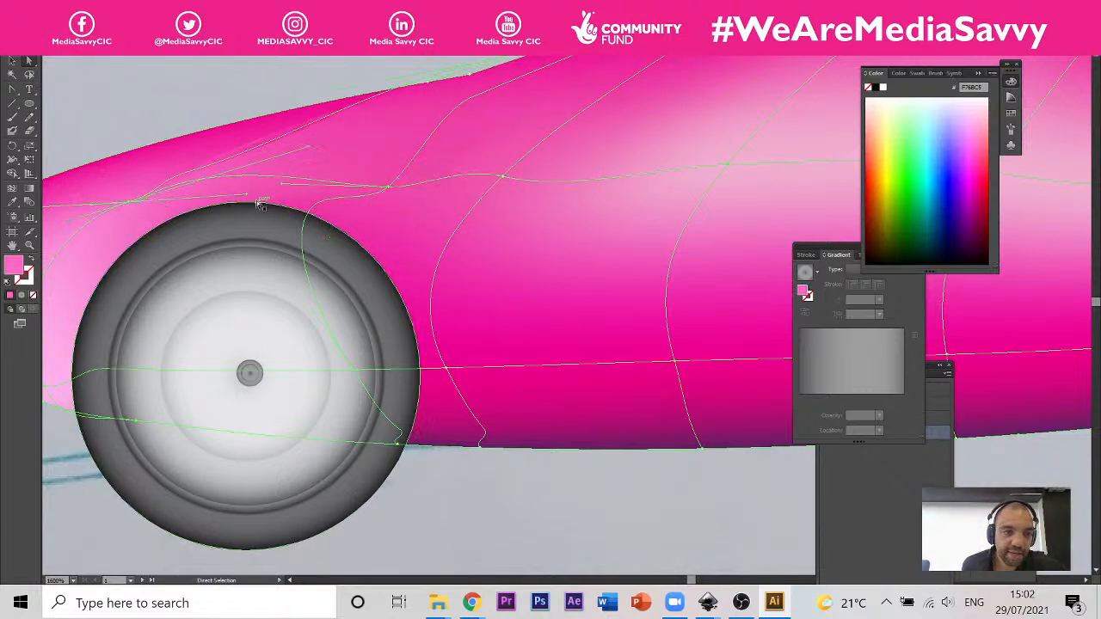
mouse_move(241, 194)
mouse_down()
mouse_move(241, 184)
mouse_move(258, 195)
mouse_up()
key(ctrl+z)
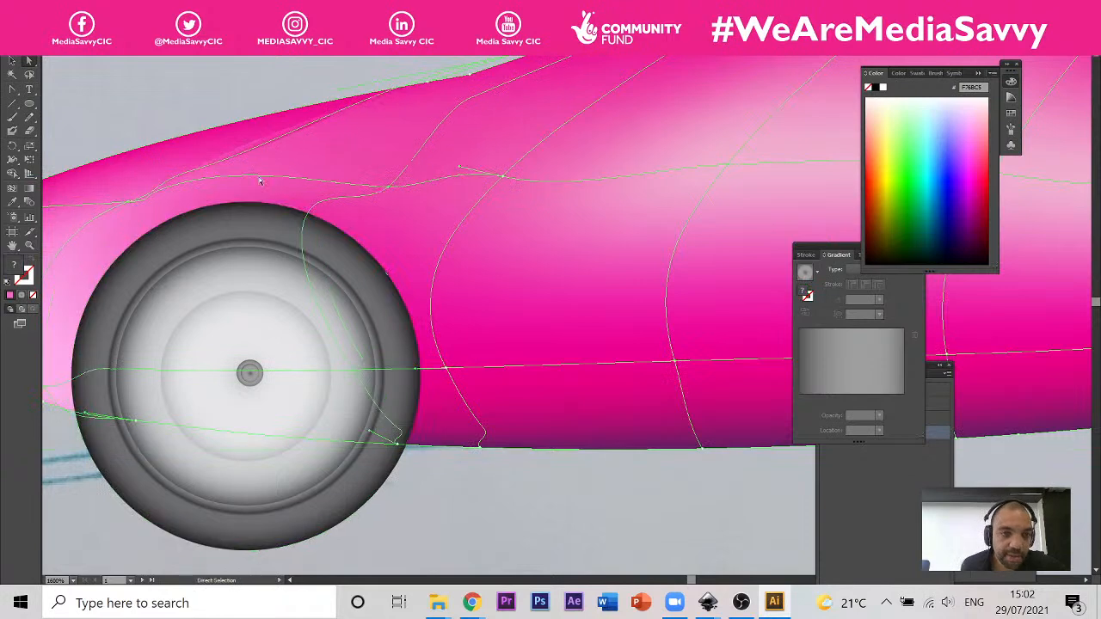
click(129, 204)
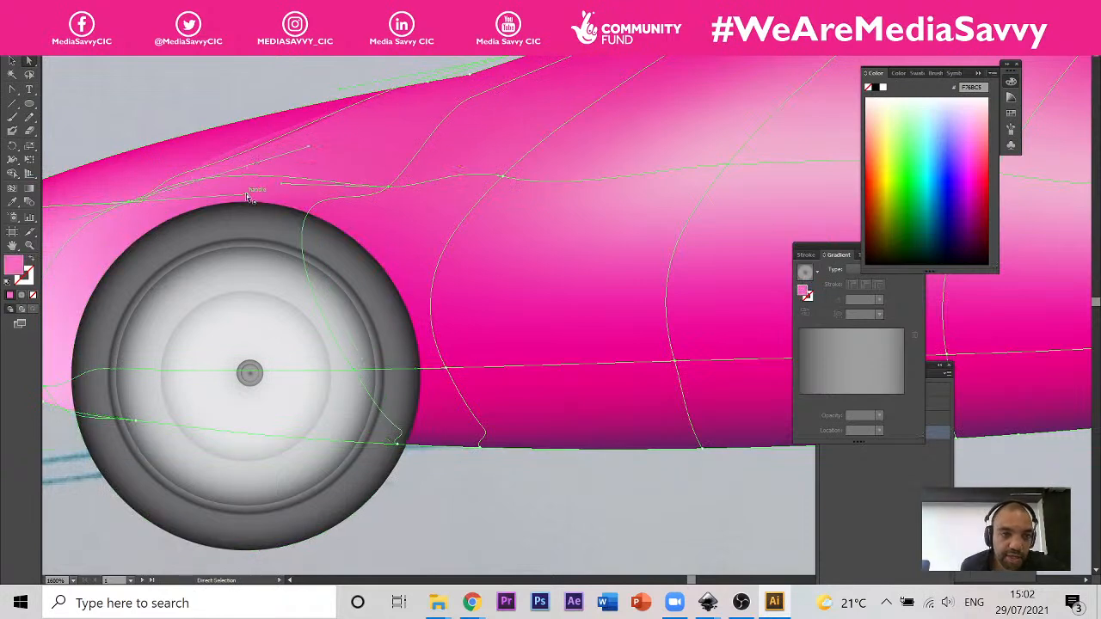
drag(248, 195, 342, 156)
key(ctrl+z)
key(ctrl+z)
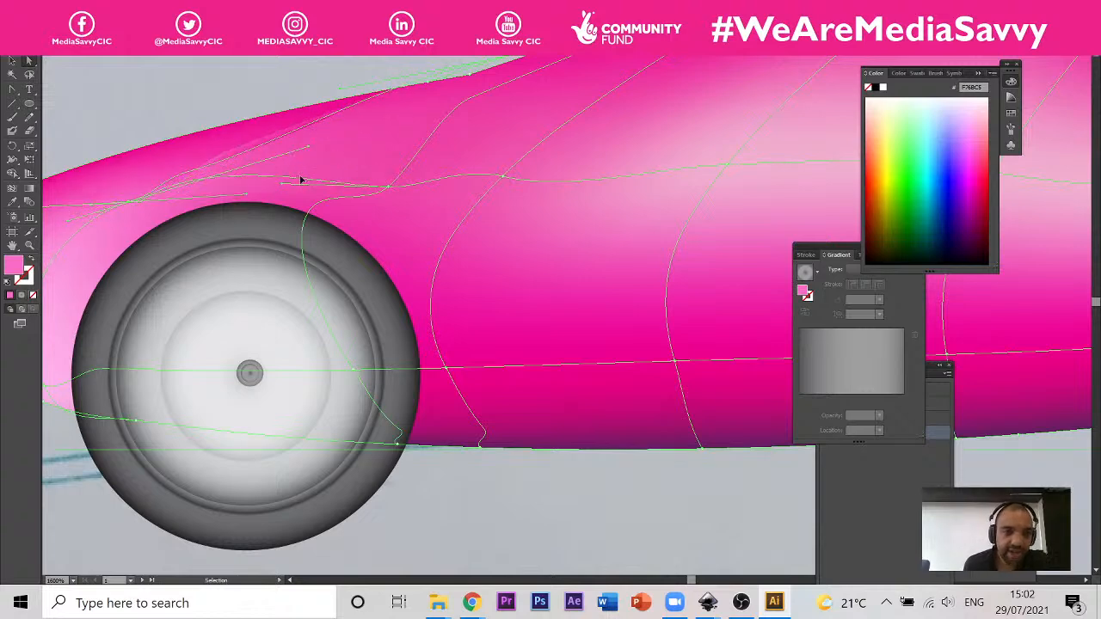
key(ctrl+z)
Step: Deselect the car body, compare the finished car with its duplicate, and bring the meshed pear into view
scroll(459, 177, down, 2)
scroll(330, 217, down, 4)
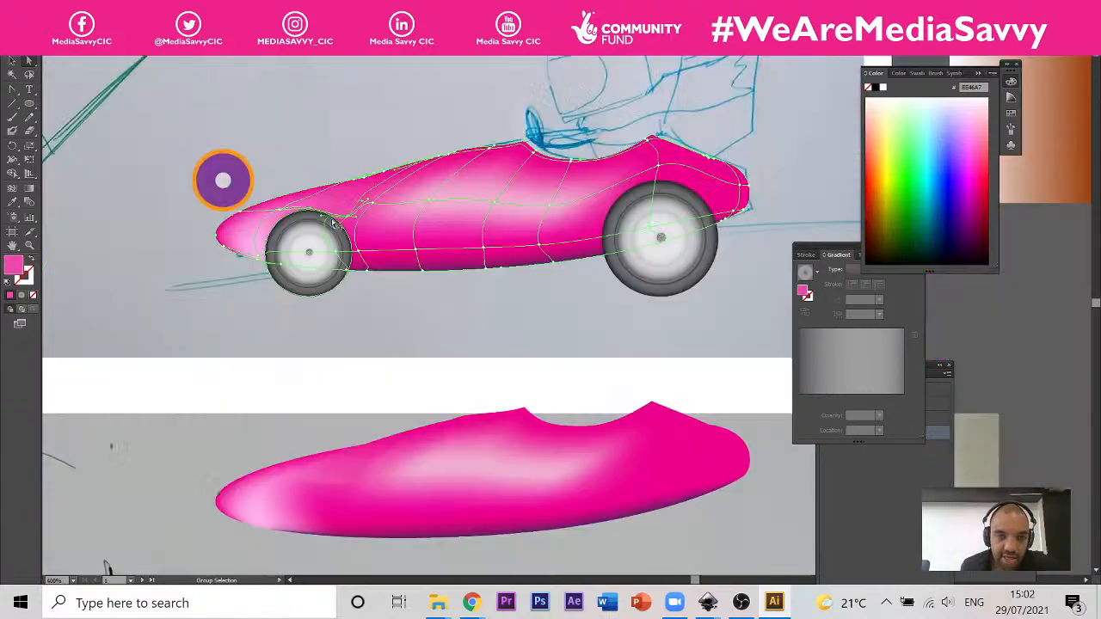
scroll(412, 222, up, 1)
scroll(241, 278, down, 1)
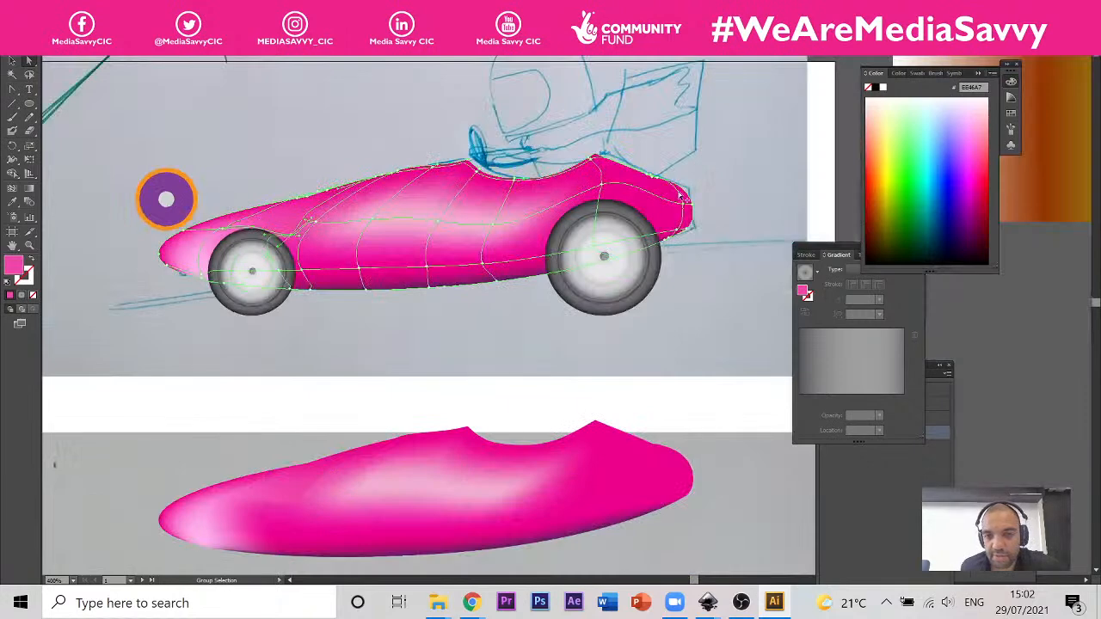
scroll(679, 197, up, 2)
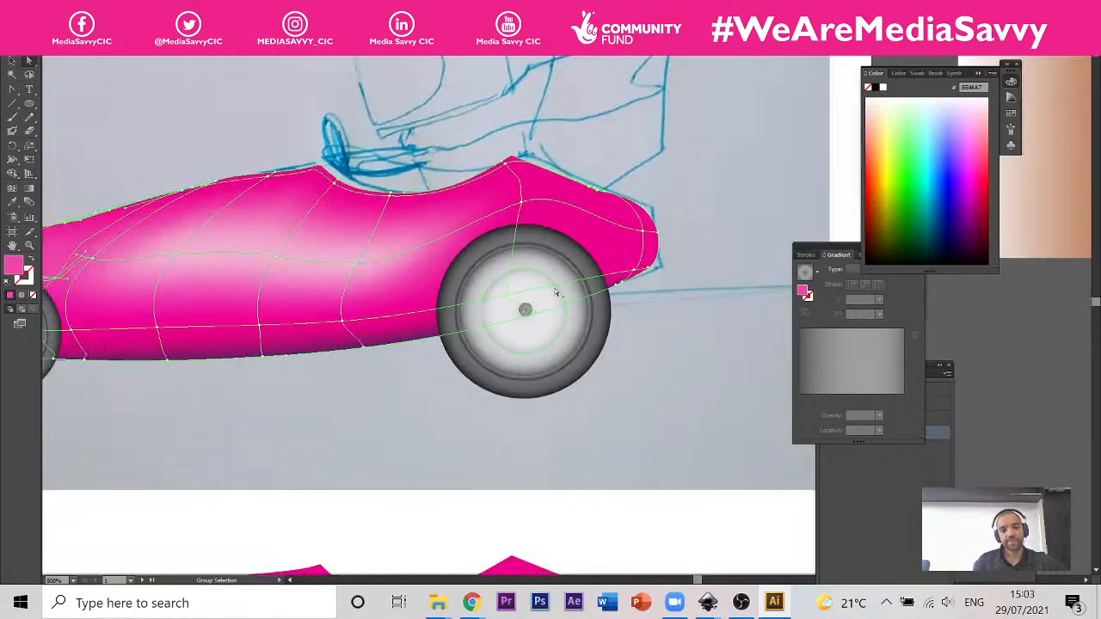
scroll(556, 293, down, 1)
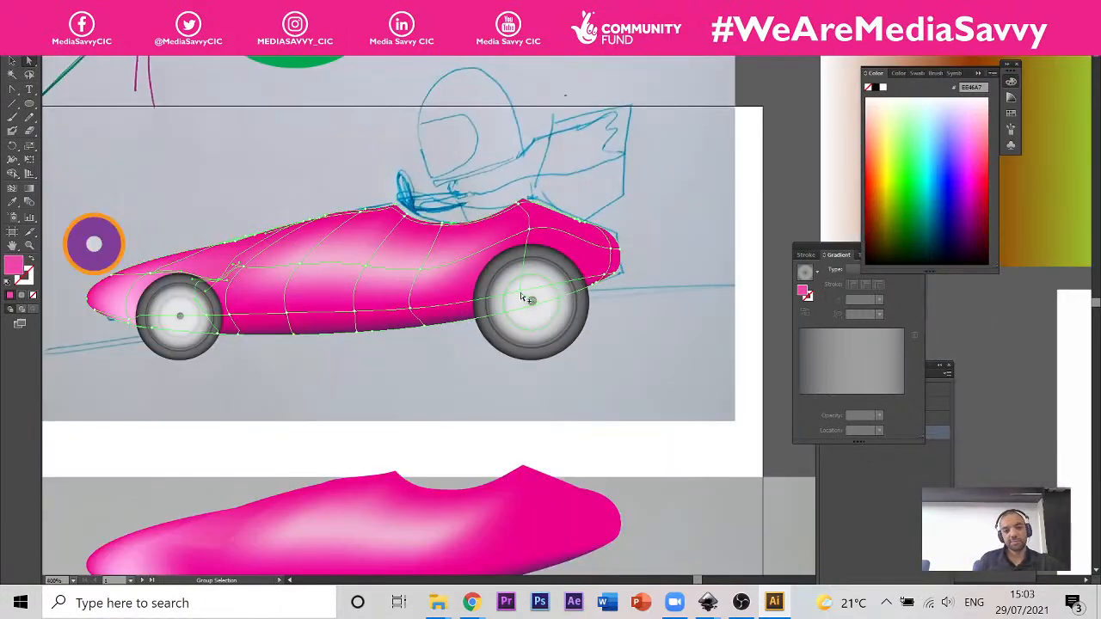
click(808, 131)
scroll(271, 244, down, 4)
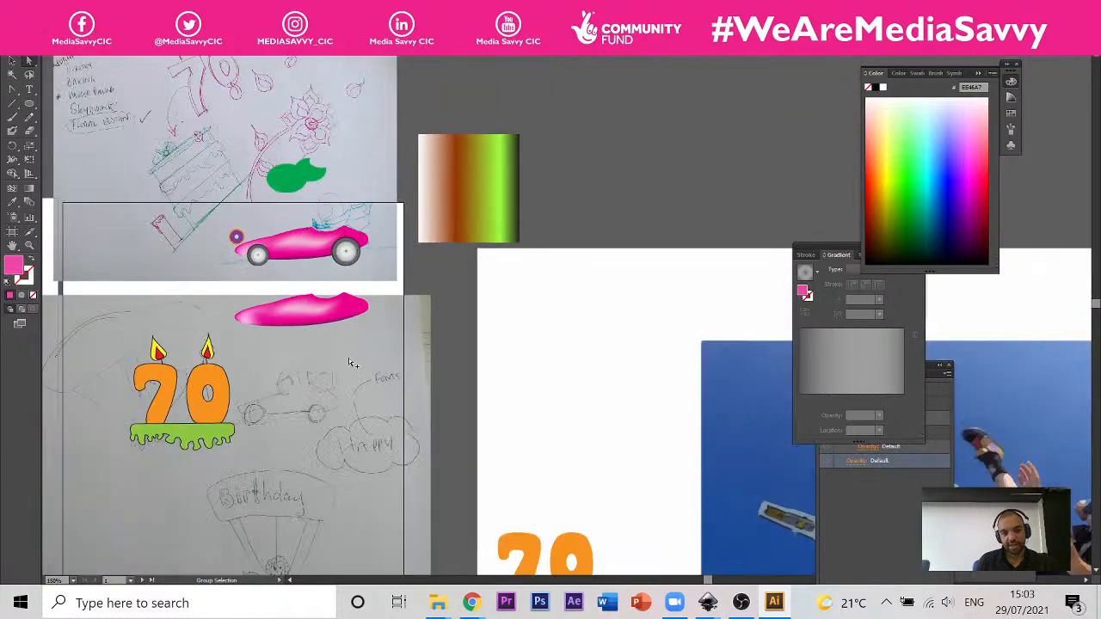
scroll(304, 300, up, 2)
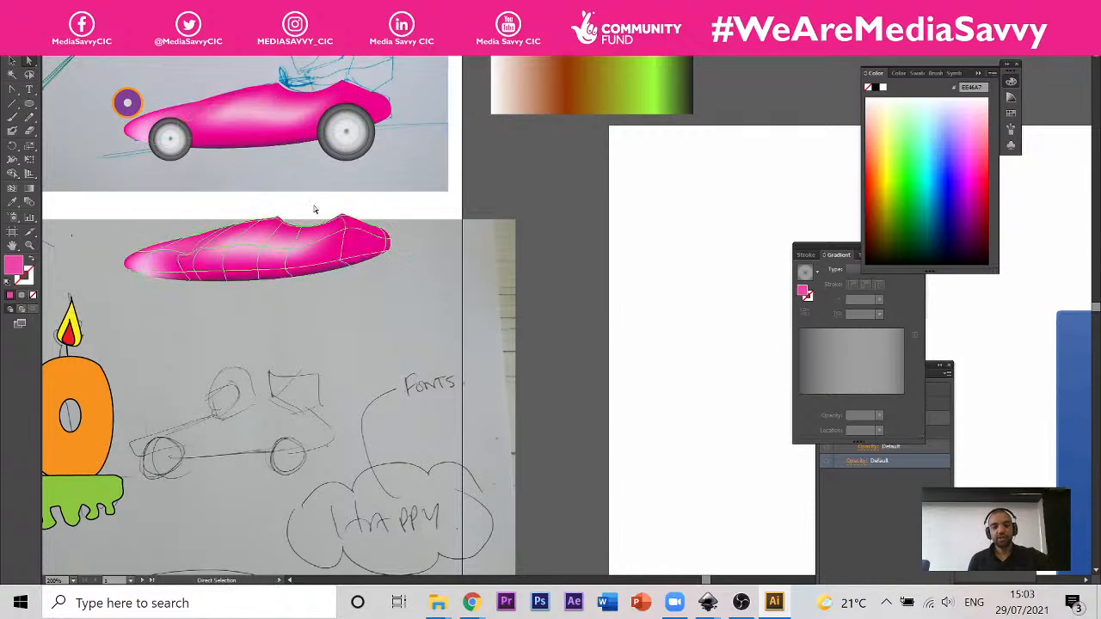
scroll(304, 252, down, 2)
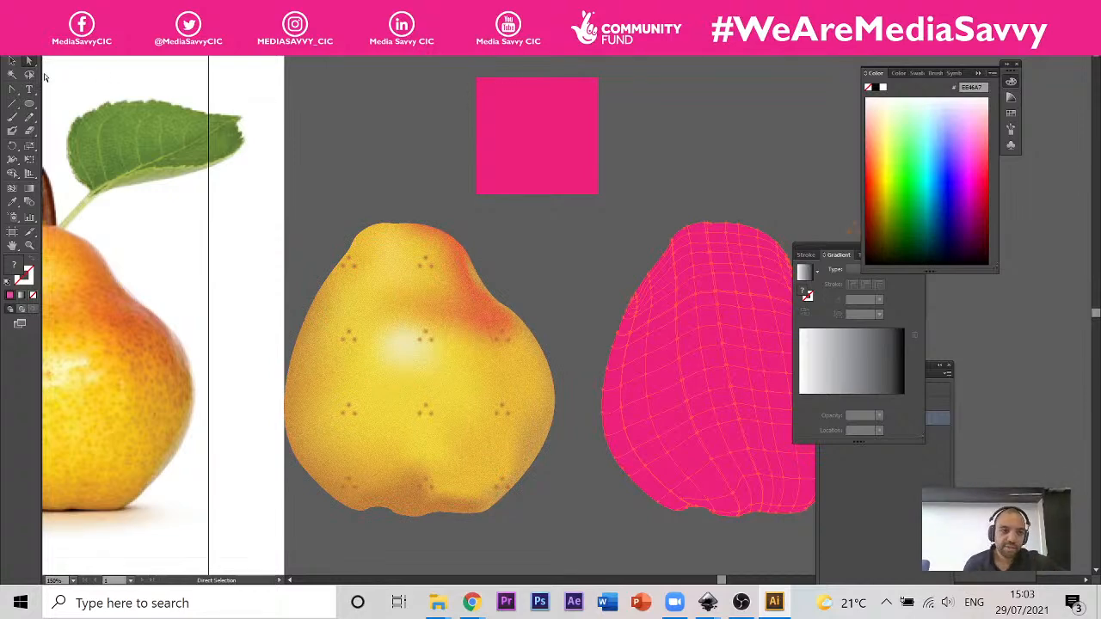
alt+scroll(378, 383, down, 2)
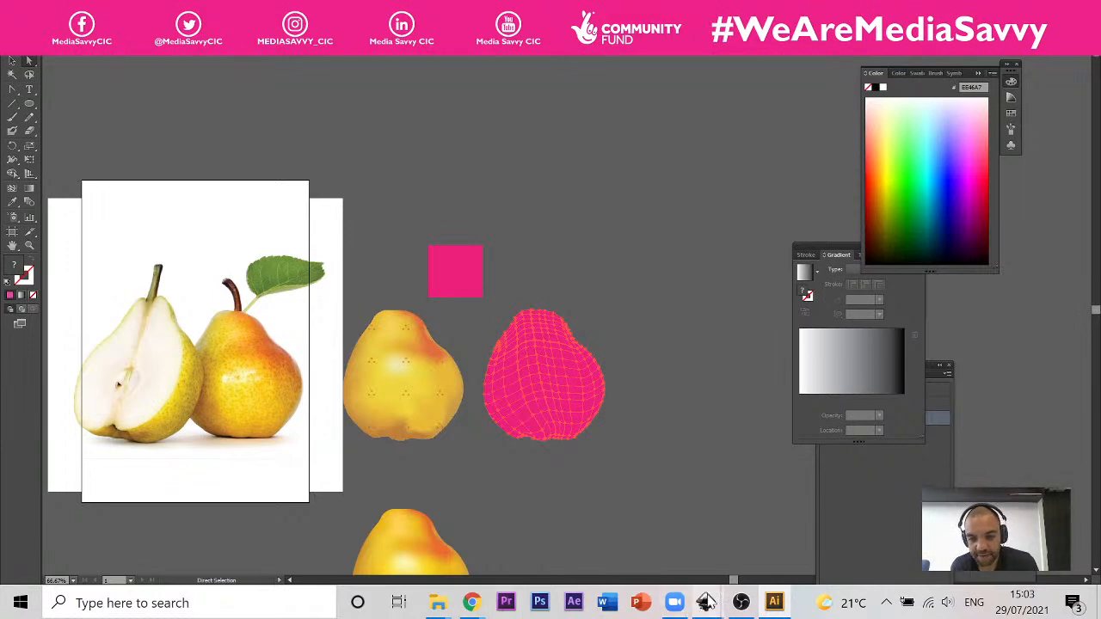
mouse_move(705, 602)
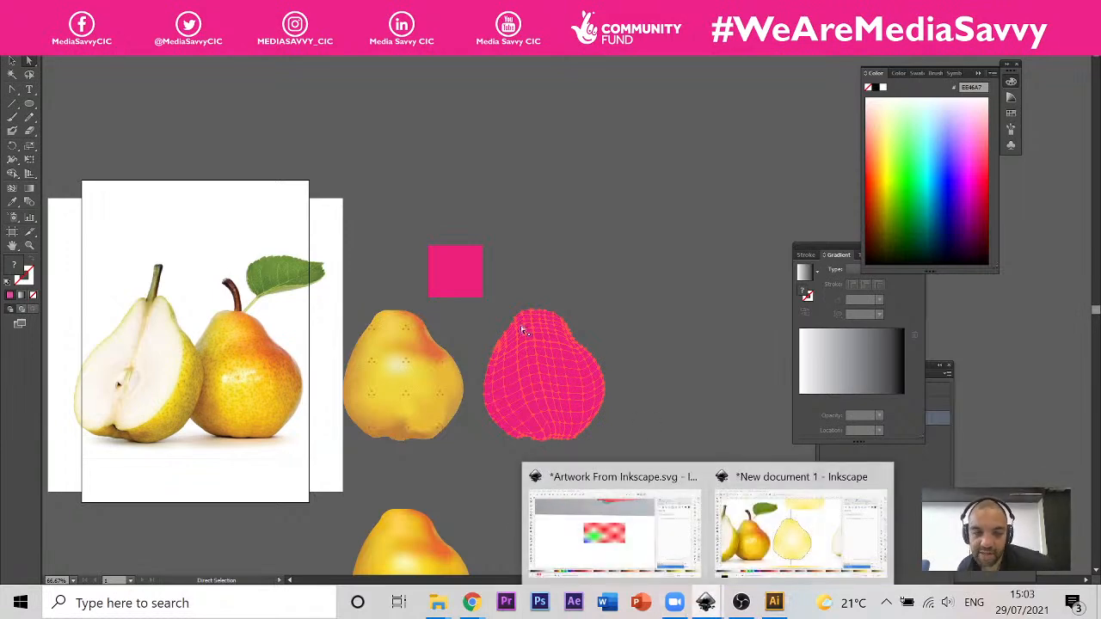
key(l)
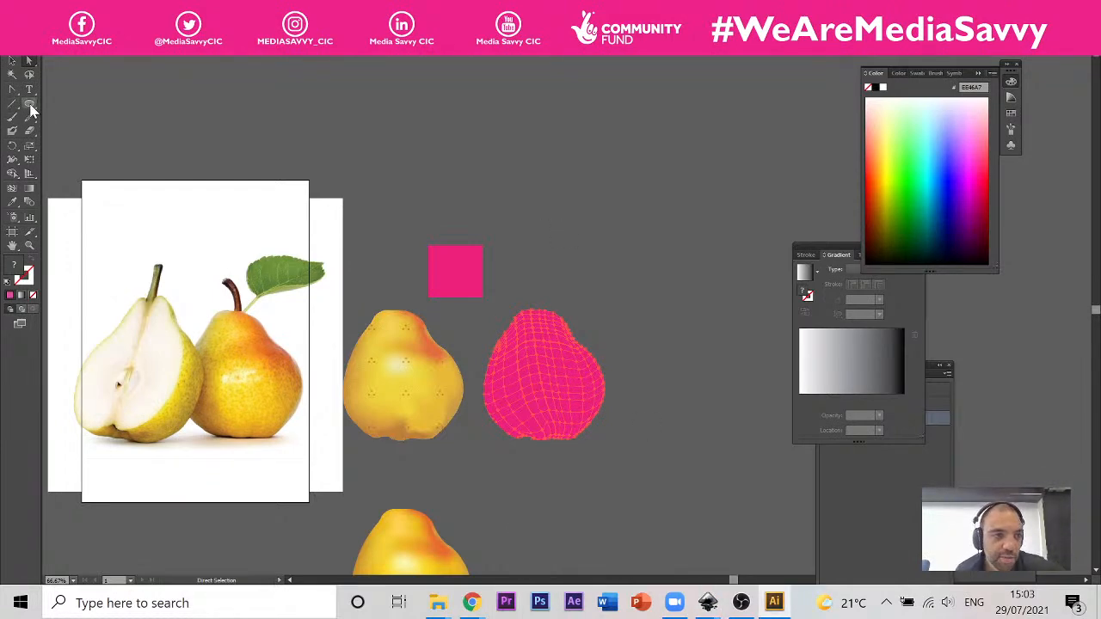
drag(593, 142, 443, 191)
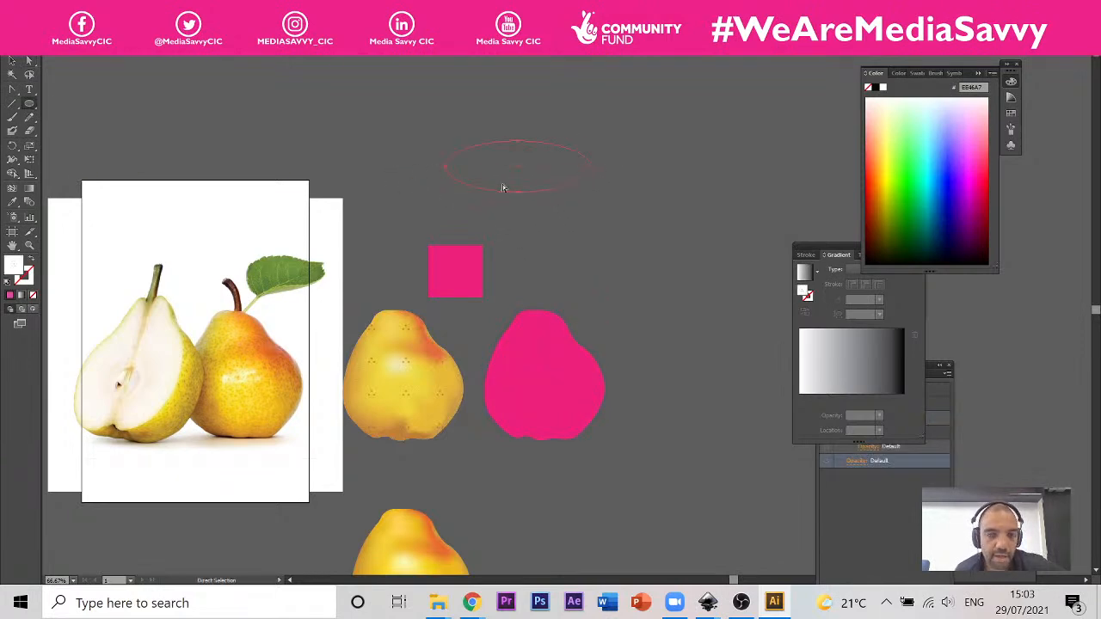
key(a)
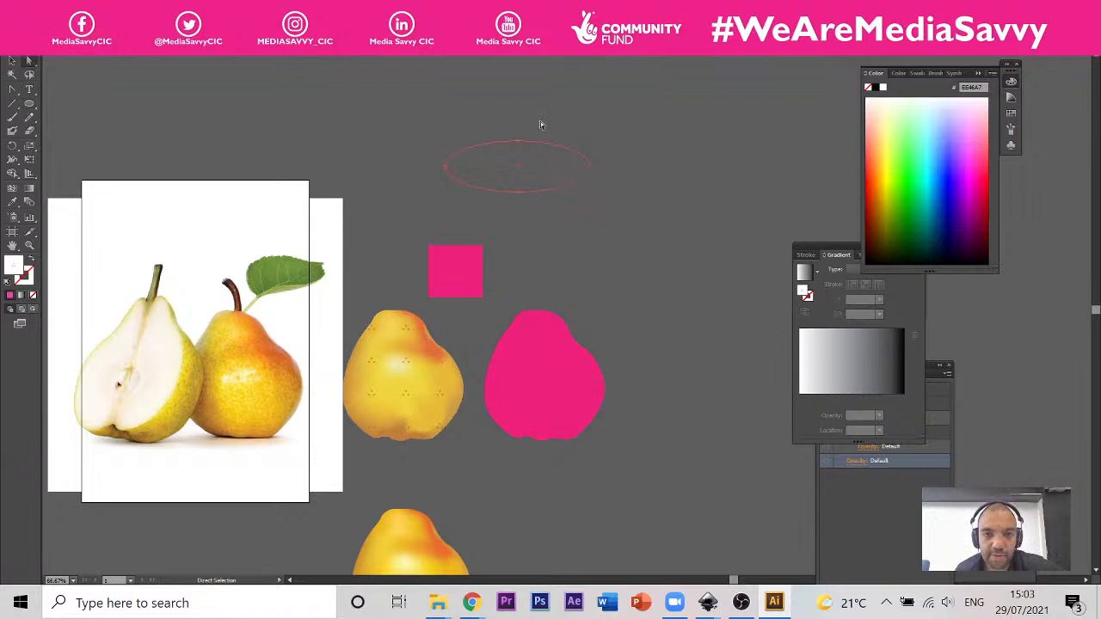
key(ctrl+z)
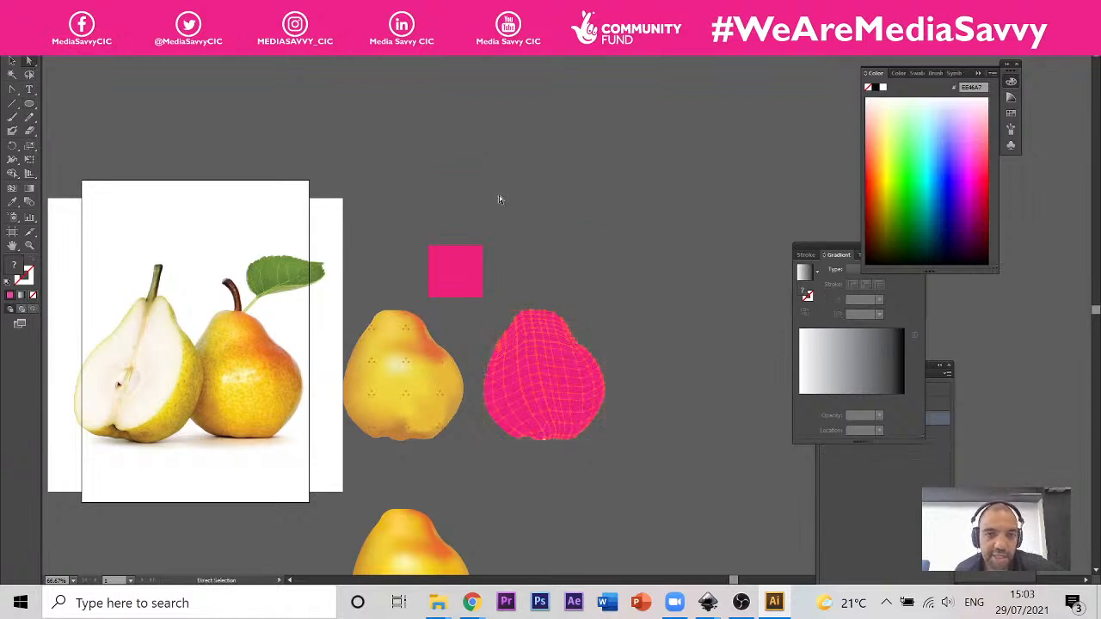
Step: Deselect the pink pear, clear space around the colour swatches and set the fill to a bright red swatch
click(579, 127)
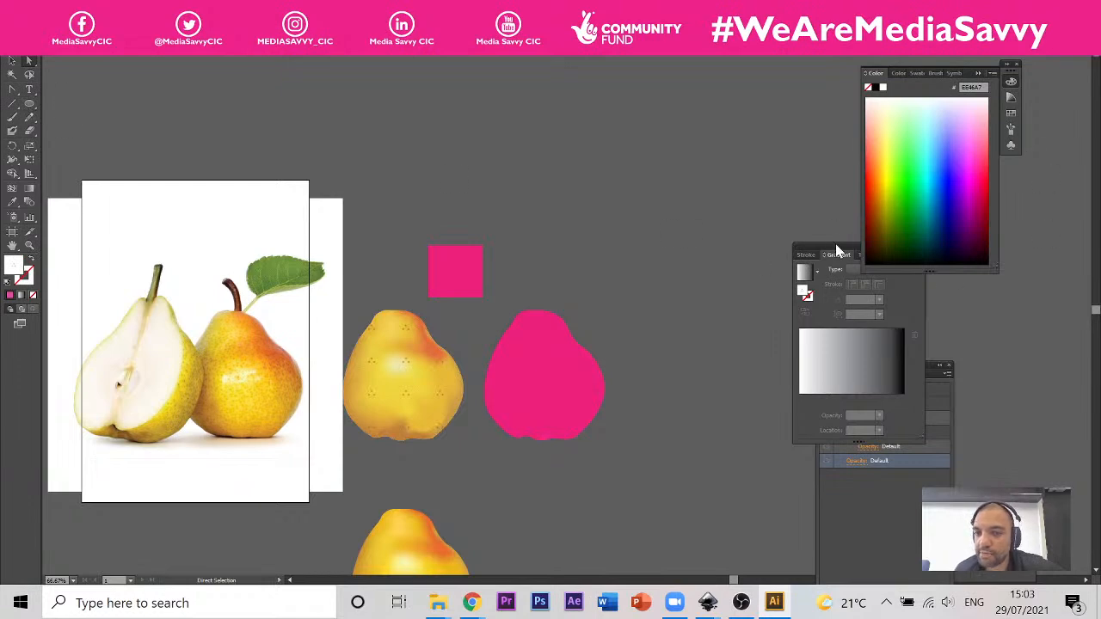
drag(837, 249, 749, 210)
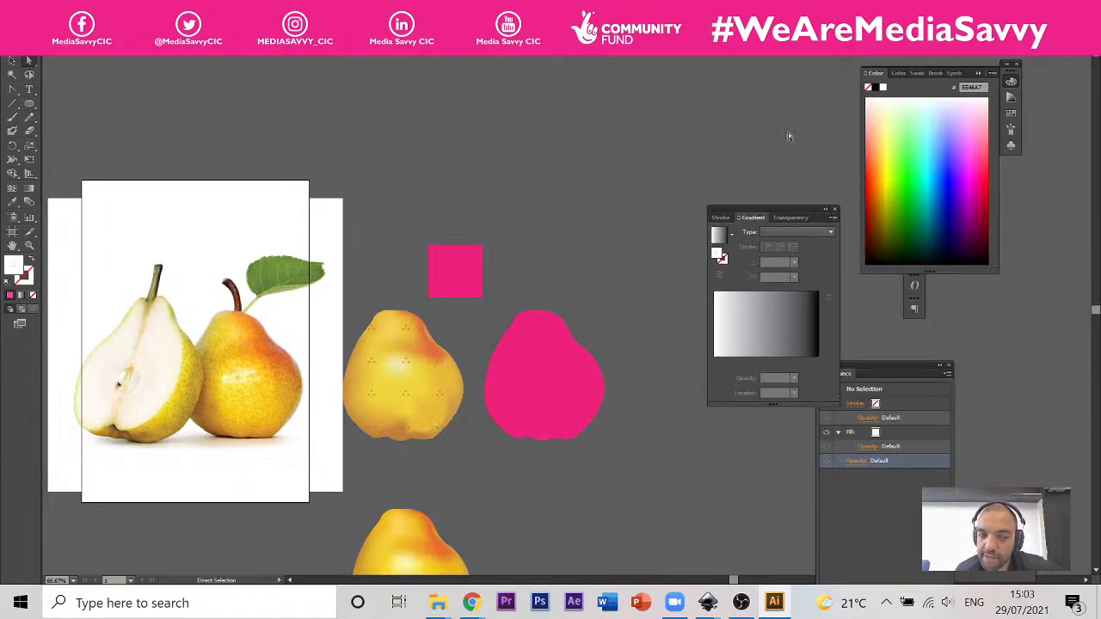
click(986, 76)
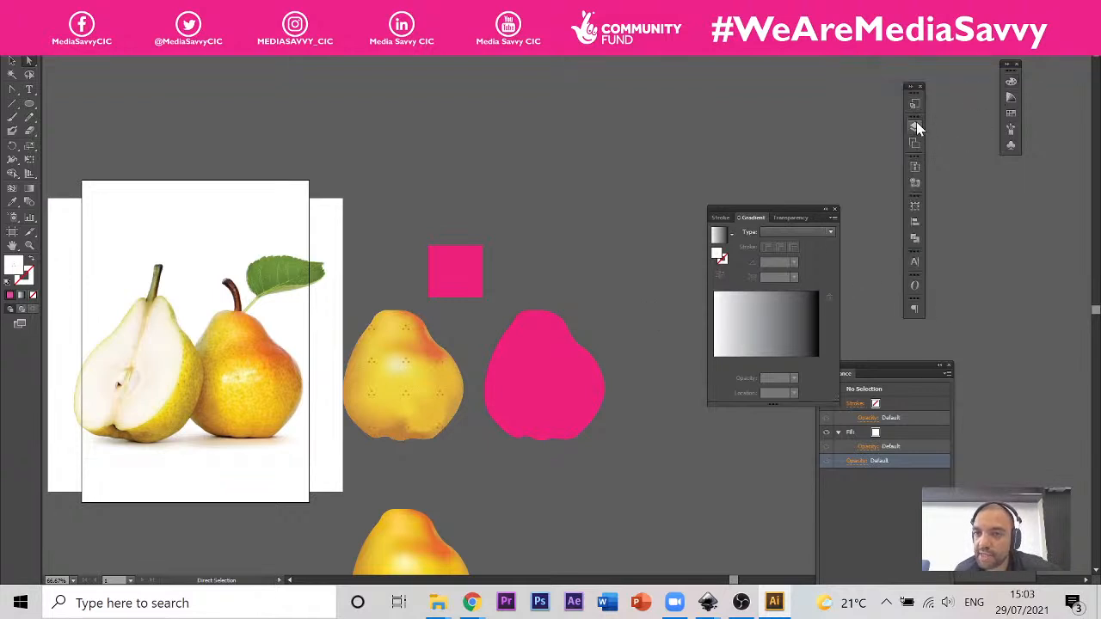
click(1011, 86)
click(1010, 98)
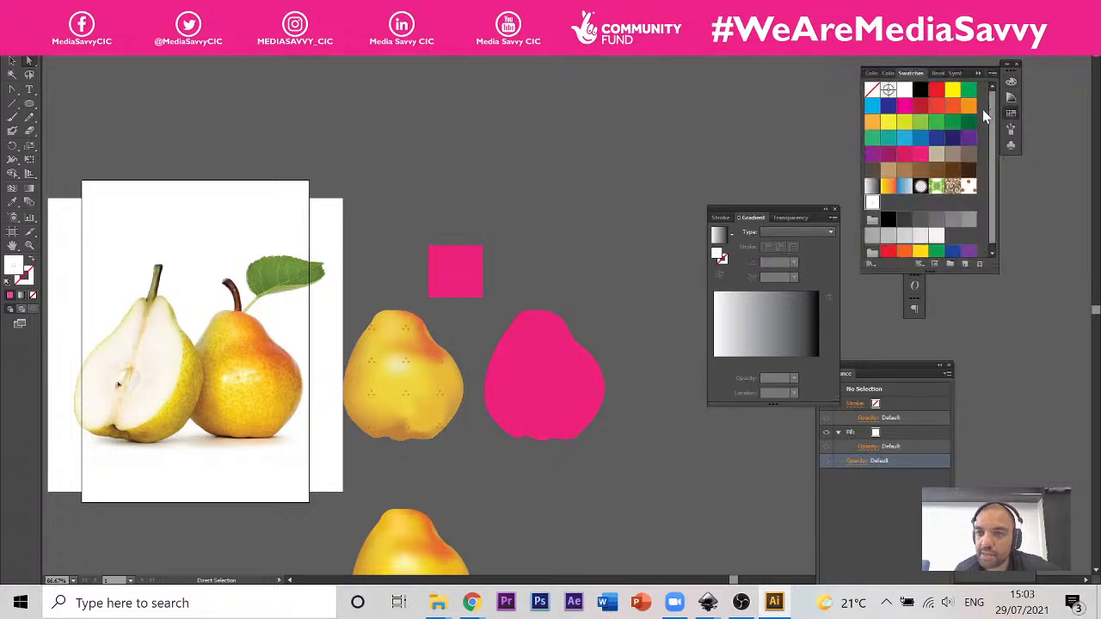
click(936, 105)
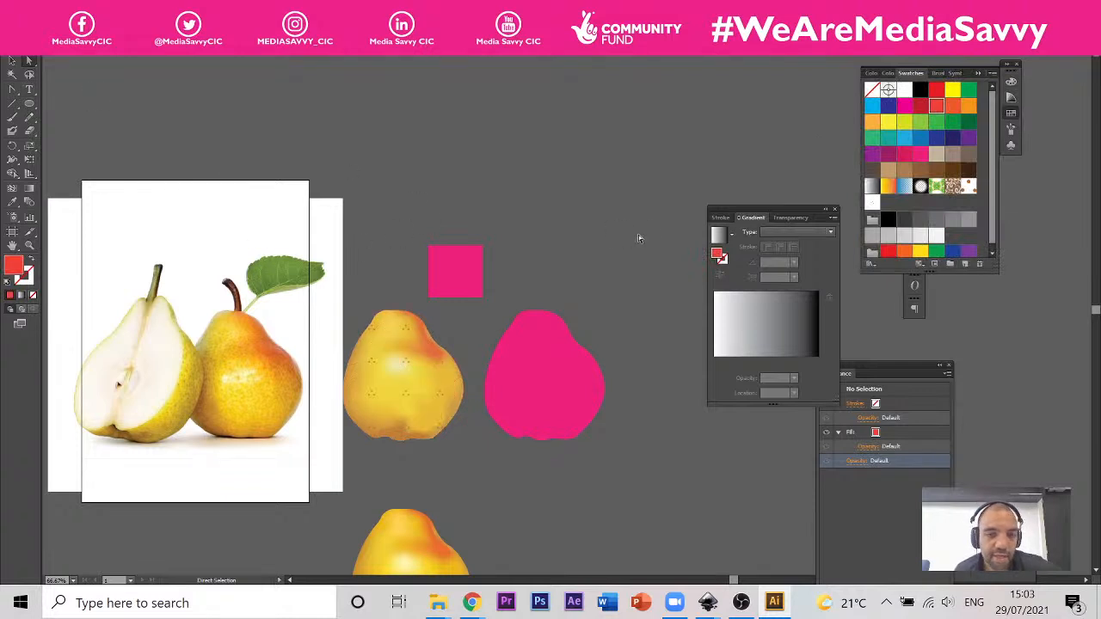
Step: Draw a wide red ellipse in the empty canvas area beside the pink pear
drag(638, 235, 202, 167)
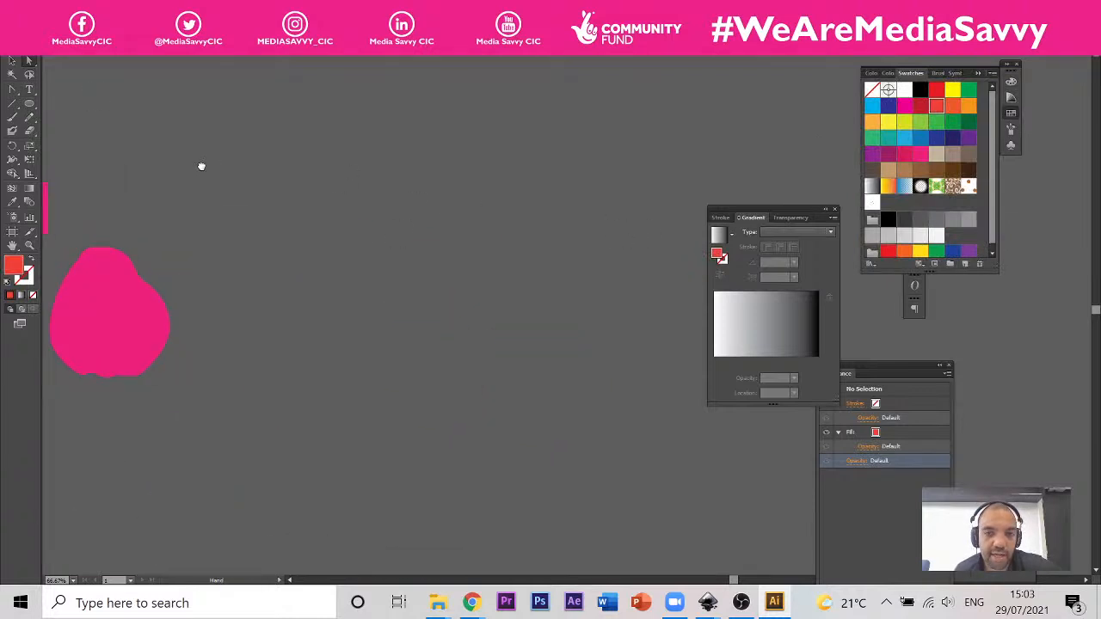
click(29, 104)
drag(412, 146, 297, 213)
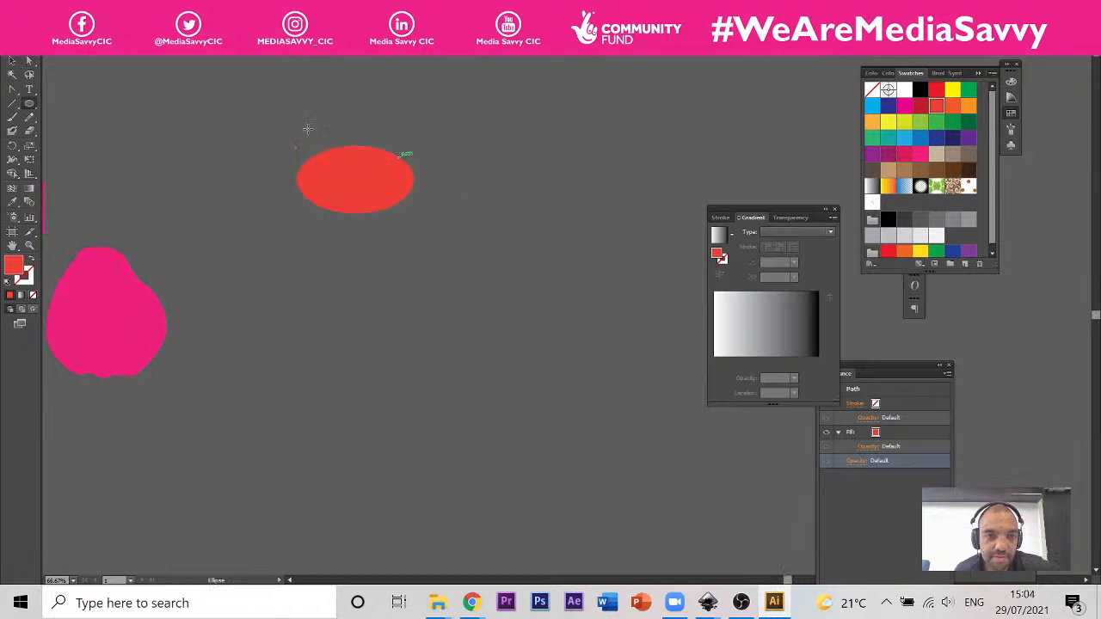
Step: Reshape the red ellipse's anchor points and handles into a curved blob with a narrow left end and a rounded, wider right end
click(28, 60)
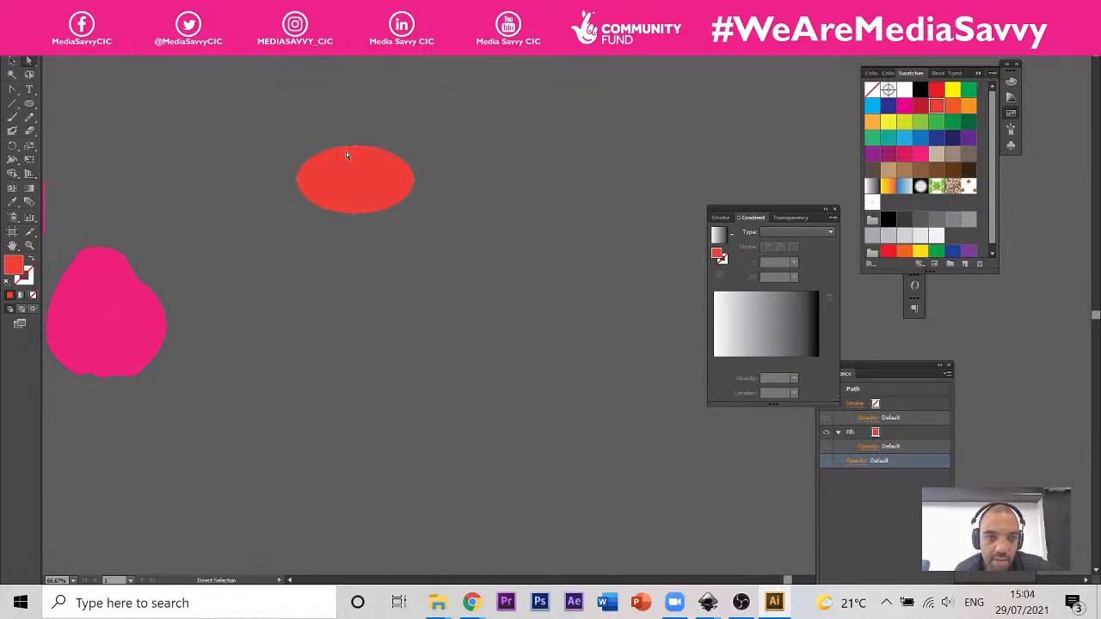
drag(359, 150, 273, 215)
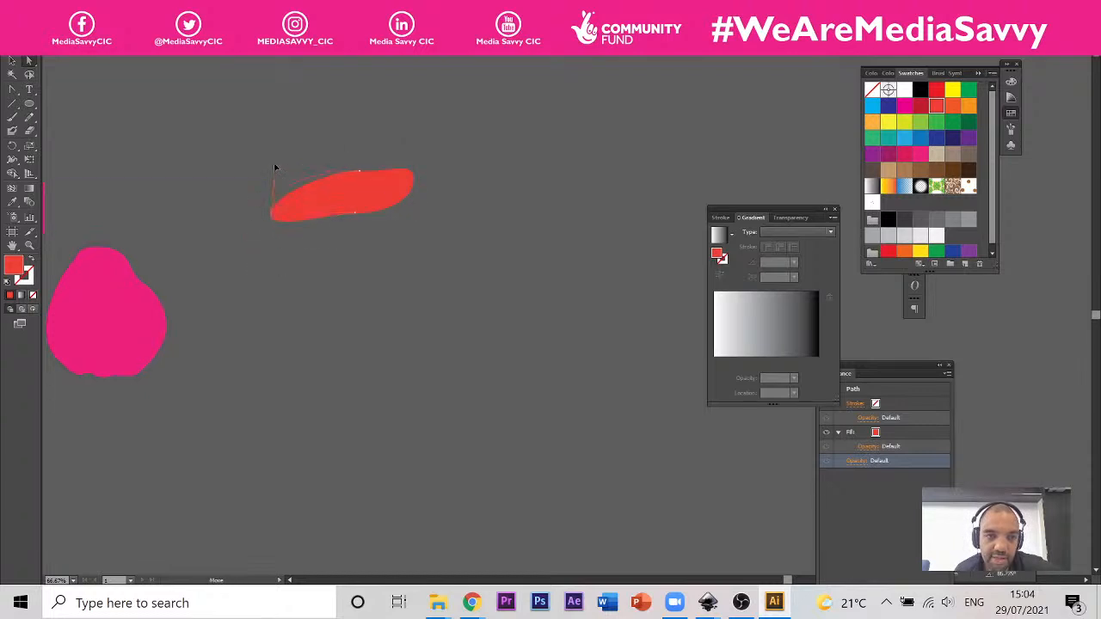
drag(276, 167, 264, 142)
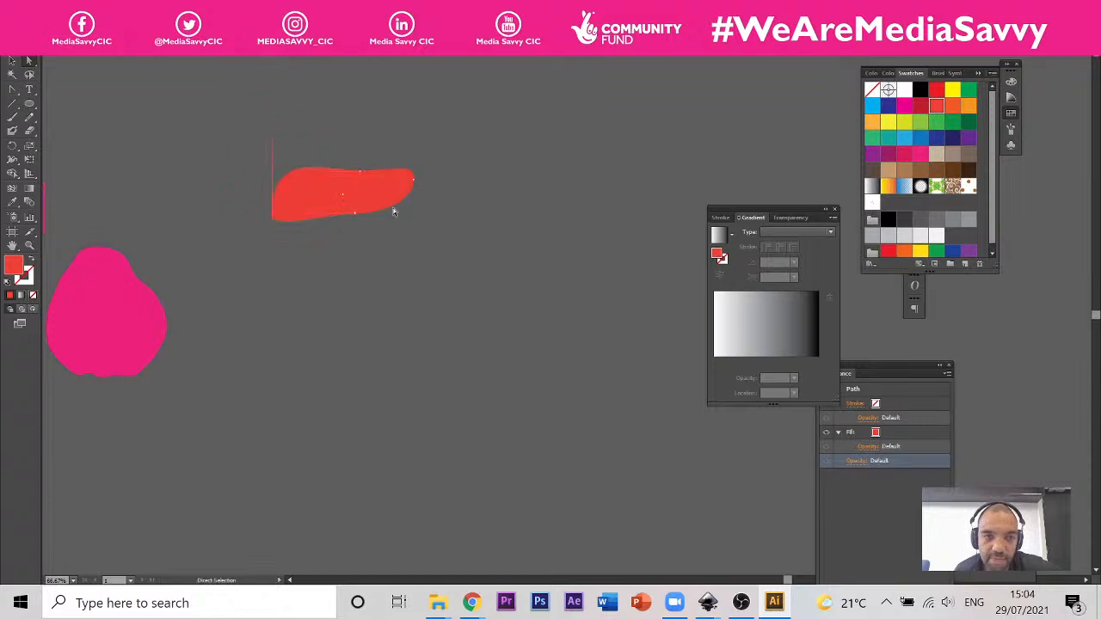
drag(414, 184, 415, 182)
drag(441, 223, 441, 223)
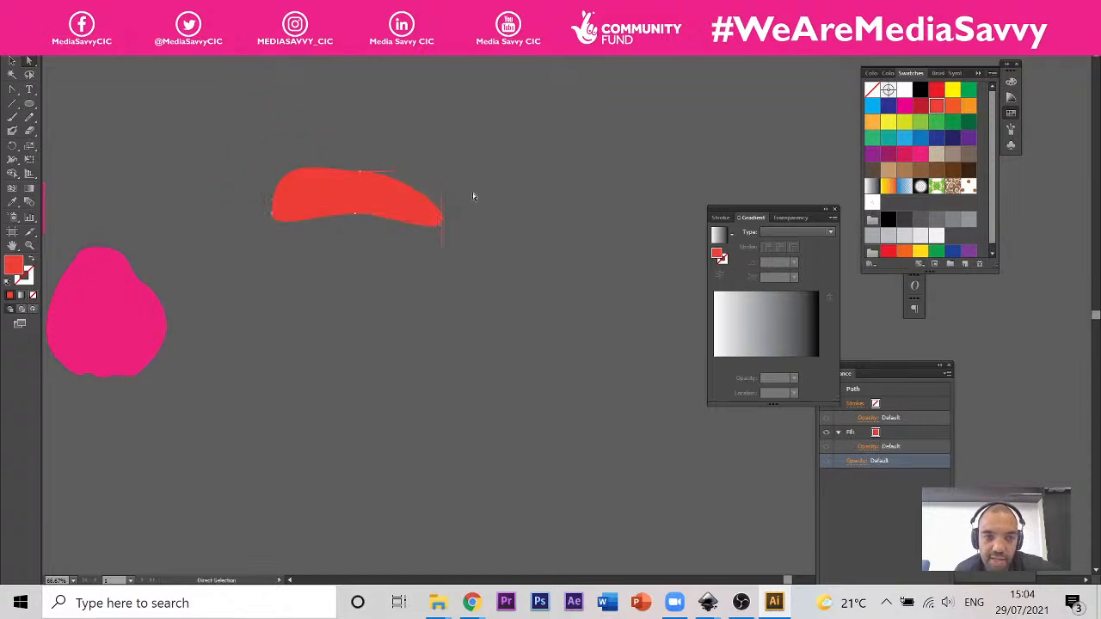
drag(393, 176, 412, 157)
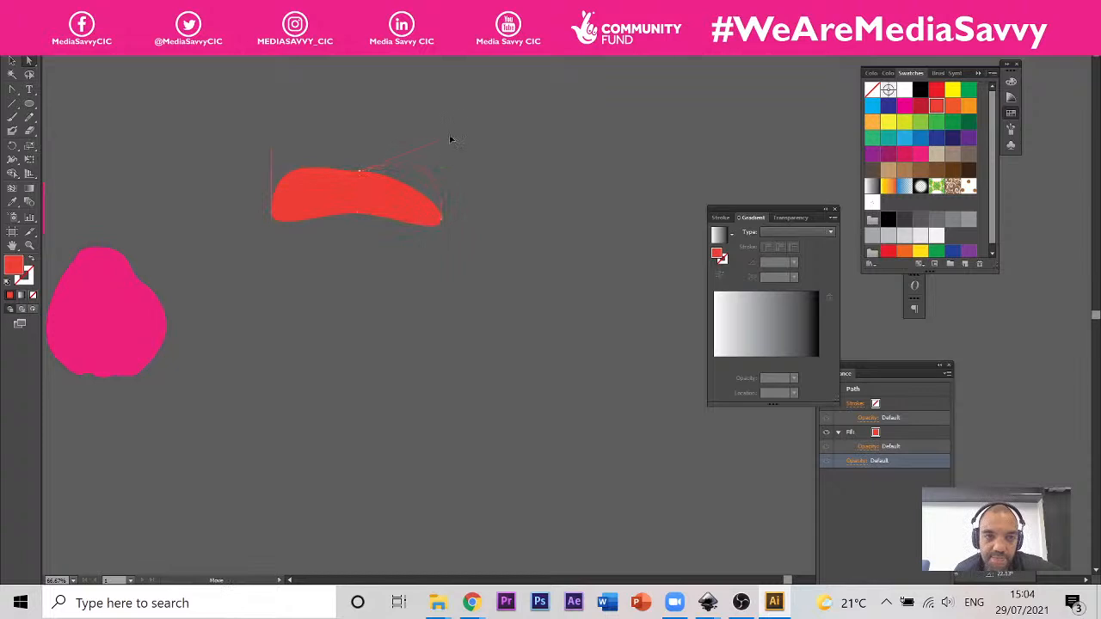
scroll(437, 160, up, 2)
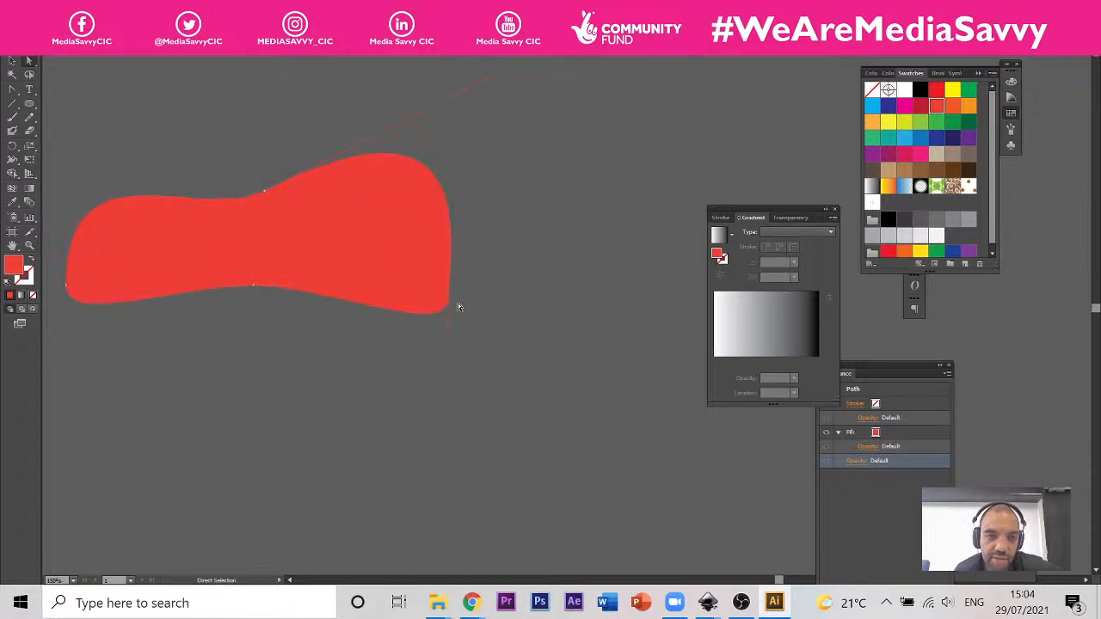
drag(453, 260, 504, 255)
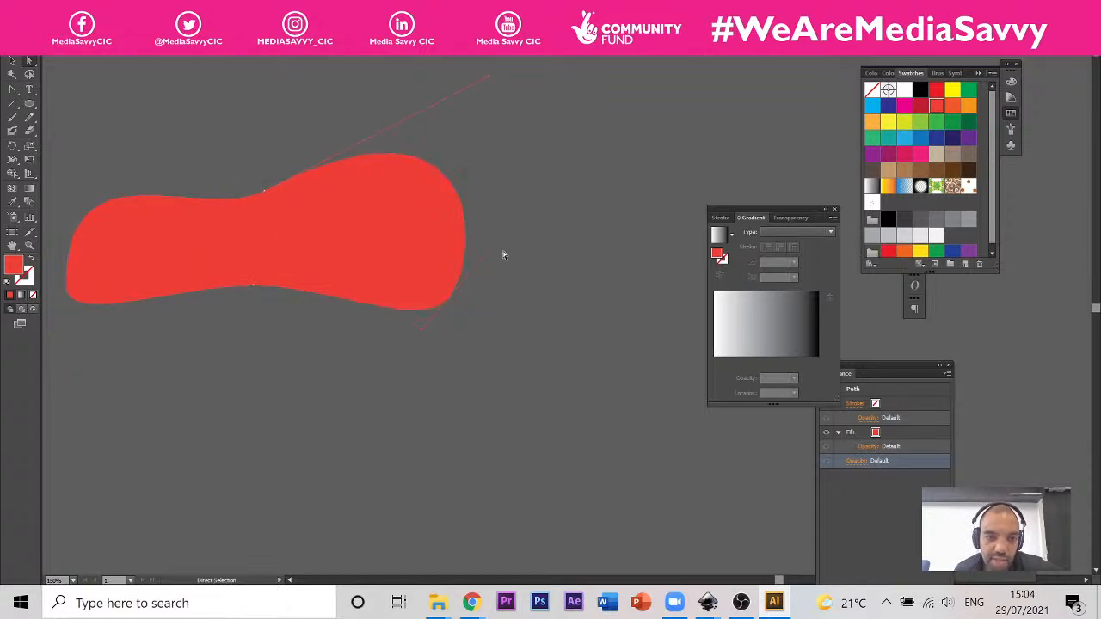
Step: Add gradient mesh lines to the red blob and colour the two inner mesh points in its wider end purple
click(17, 187)
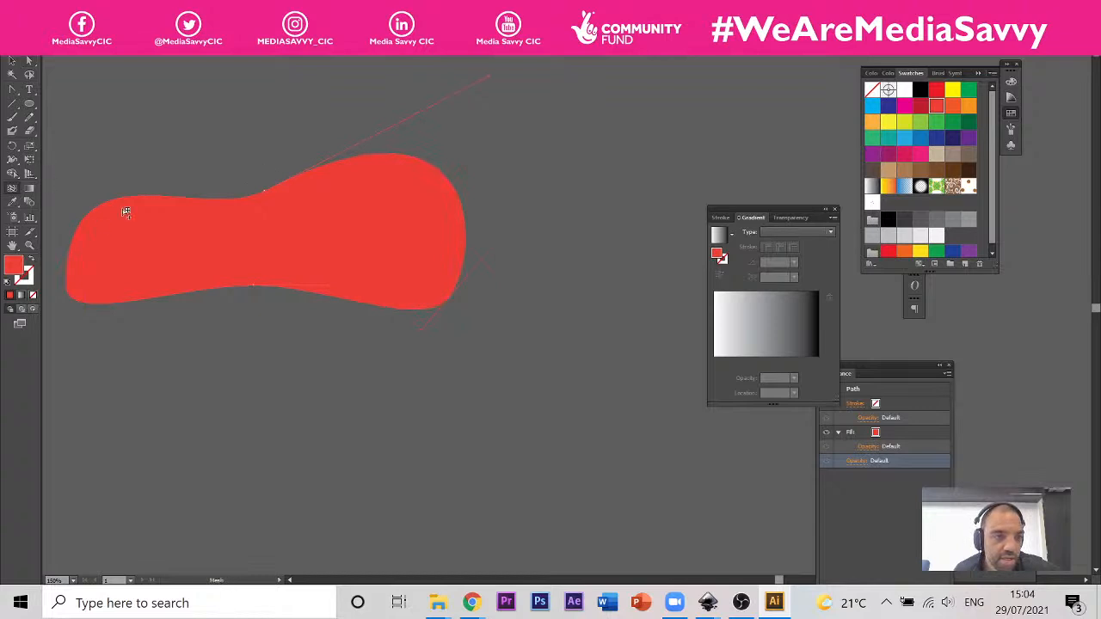
click(235, 200)
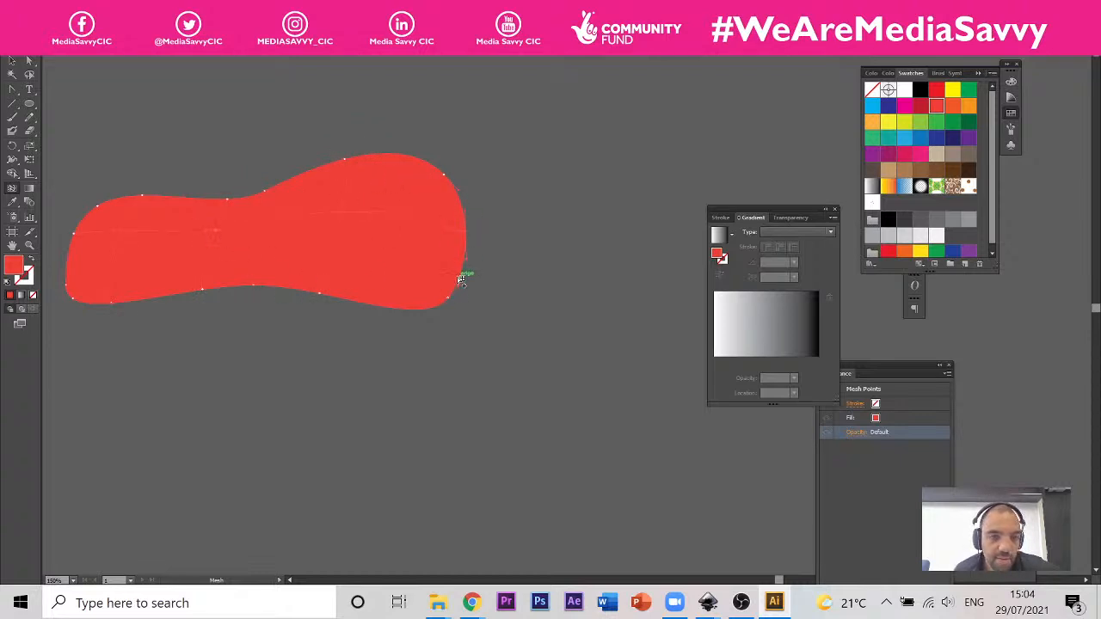
click(322, 217)
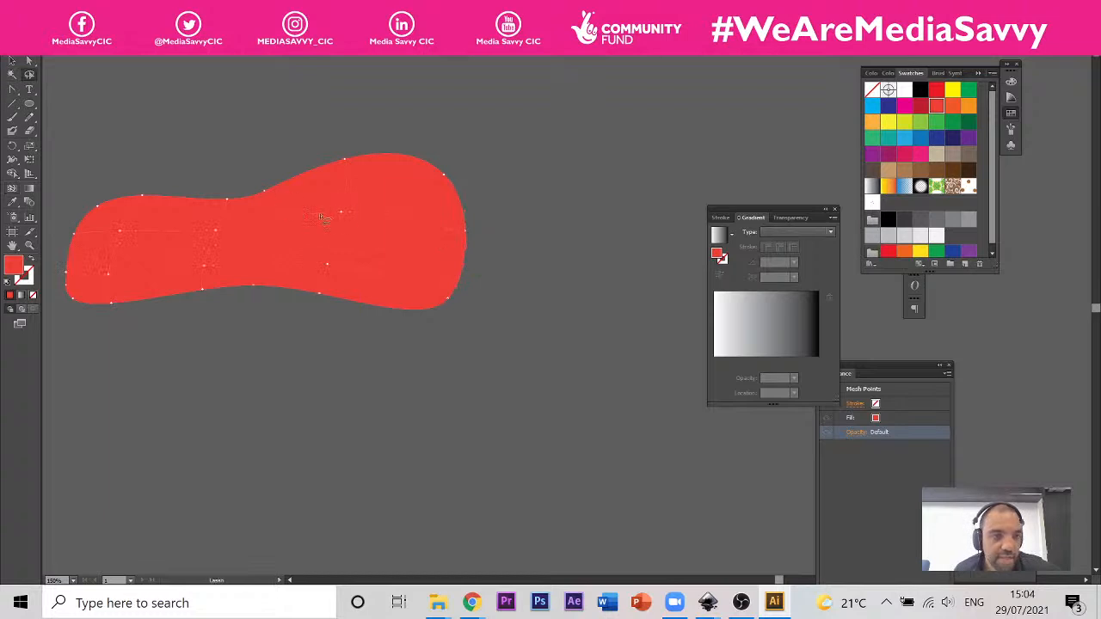
mouse_move(377, 212)
mouse_down()
mouse_move(308, 207)
mouse_move(296, 251)
mouse_move(324, 275)
mouse_move(375, 228)
mouse_move(379, 202)
mouse_up()
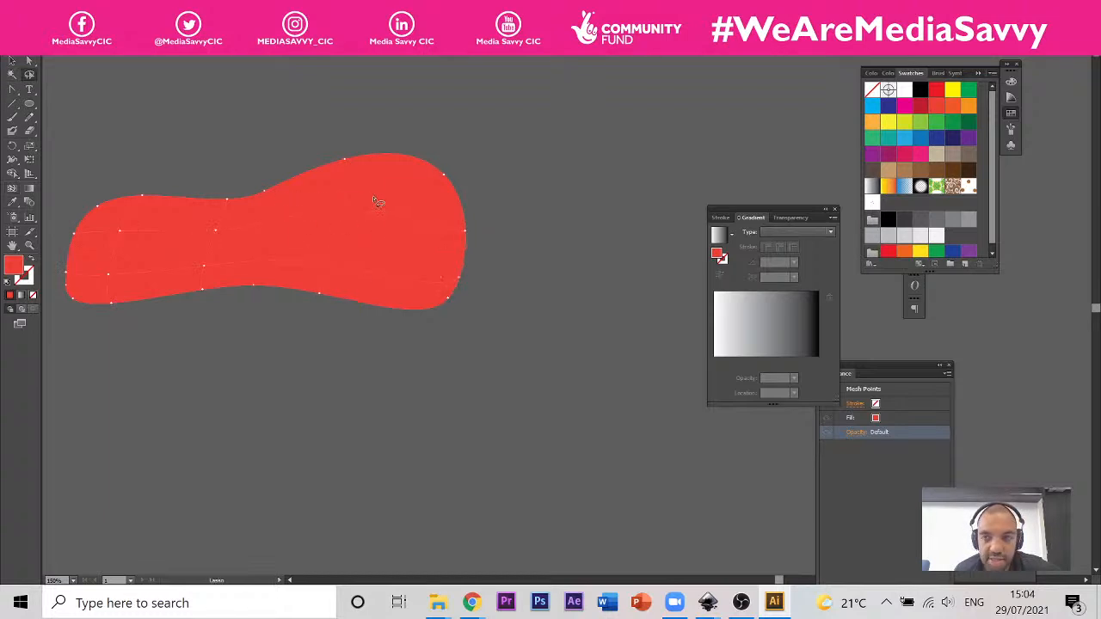
click(968, 137)
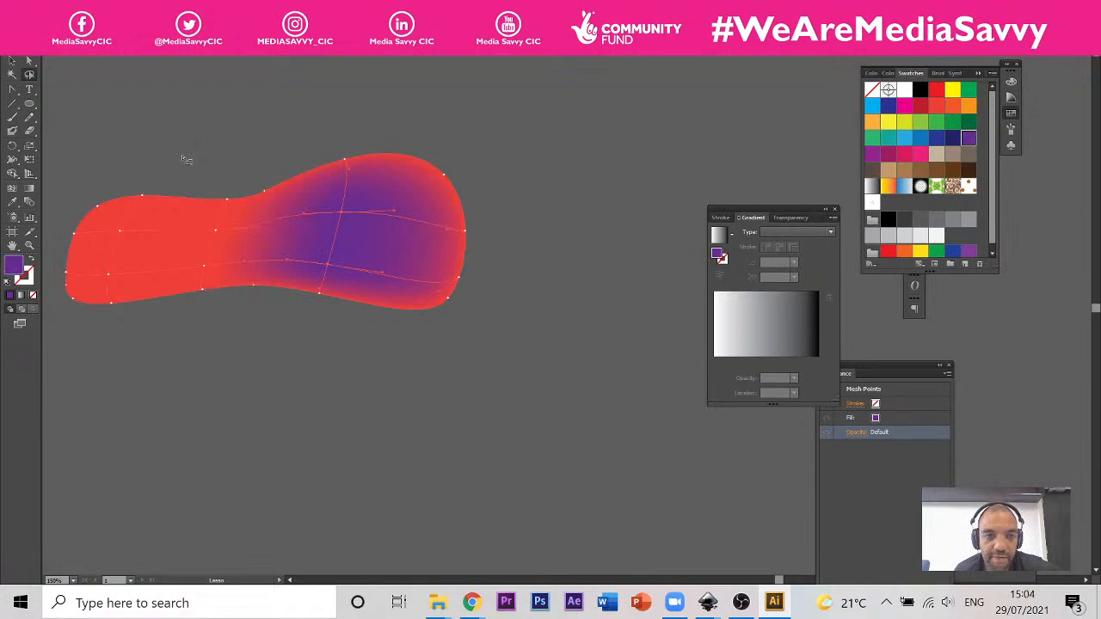
Step: Colour the two mesh points in the blob's narrow end light blue and the upper middle point yellow, then deselect it
mouse_move(144, 229)
mouse_down()
mouse_move(92, 258)
mouse_move(109, 293)
mouse_move(169, 249)
mouse_move(143, 229)
mouse_up()
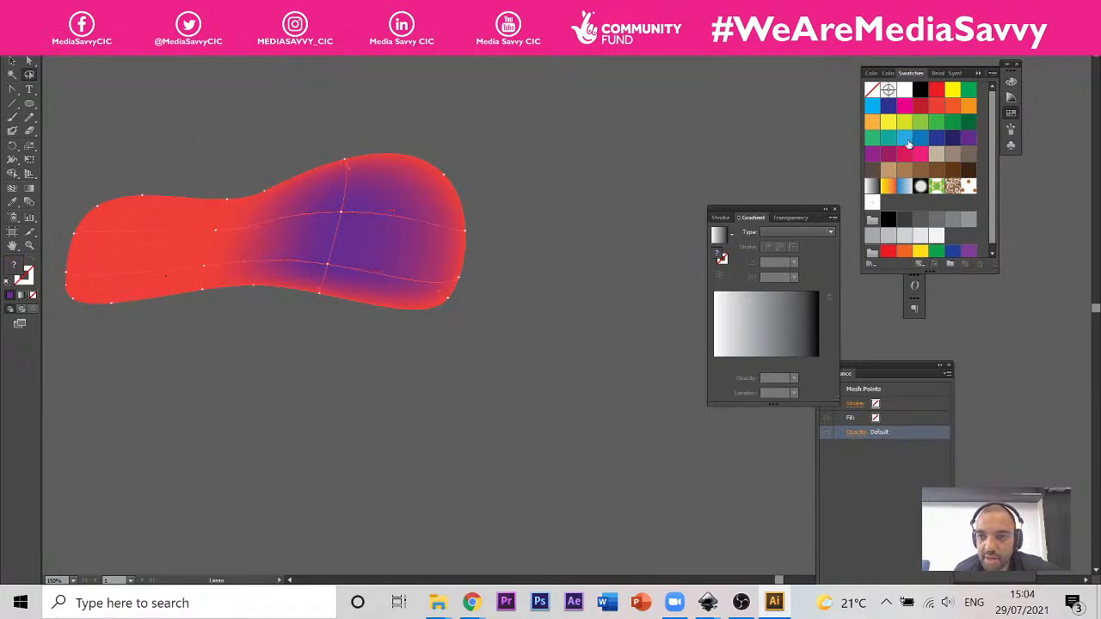
click(904, 138)
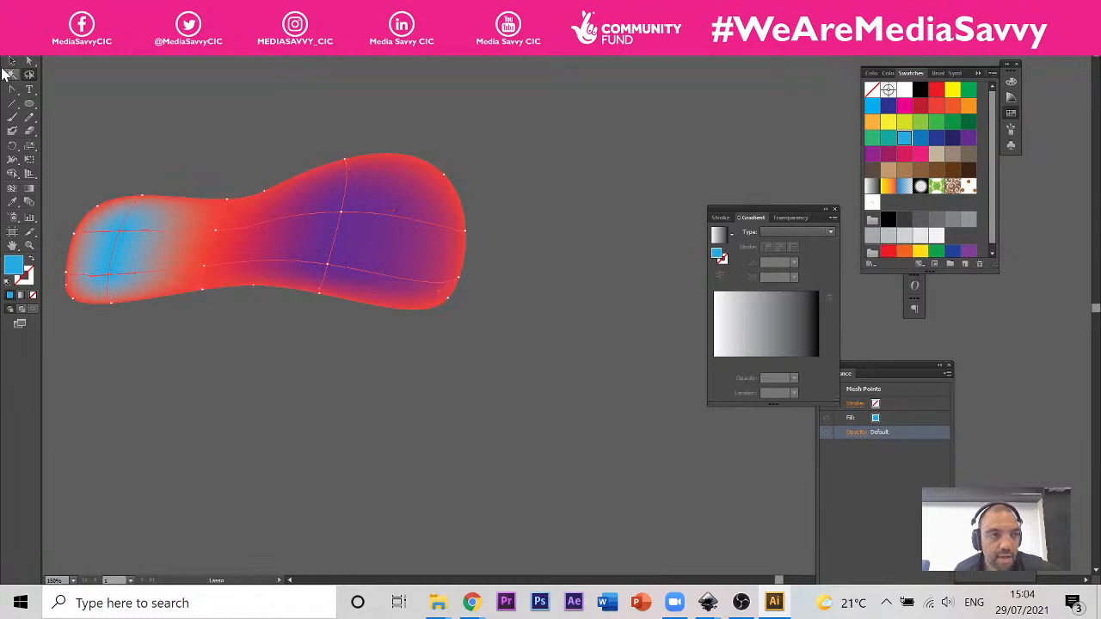
mouse_move(219, 230)
mouse_down()
mouse_move(241, 244)
mouse_move(222, 220)
mouse_up()
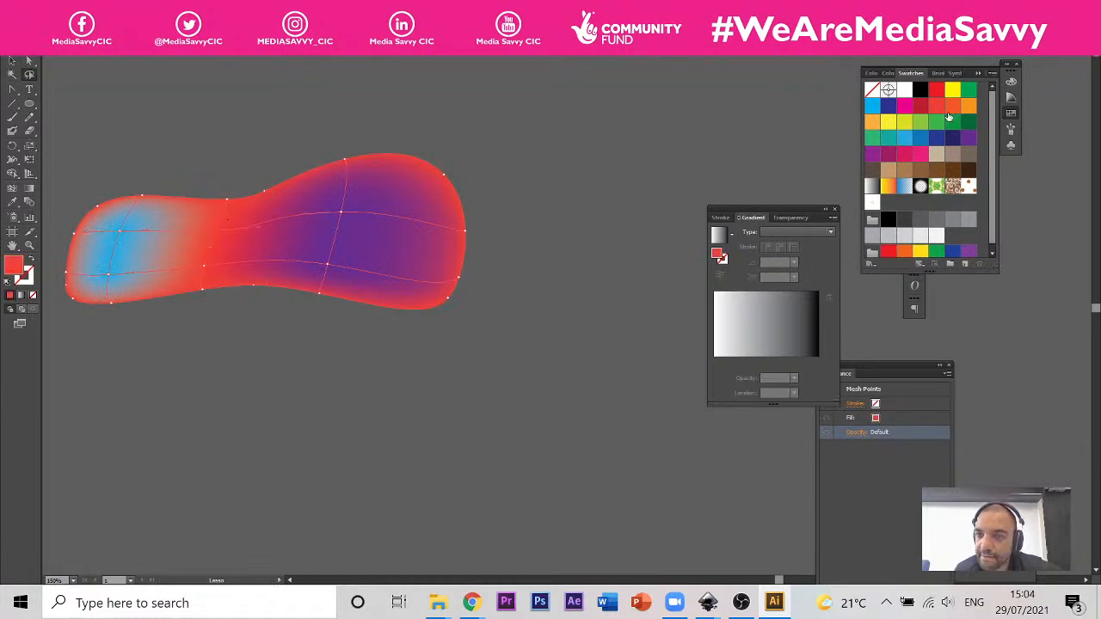
click(952, 90)
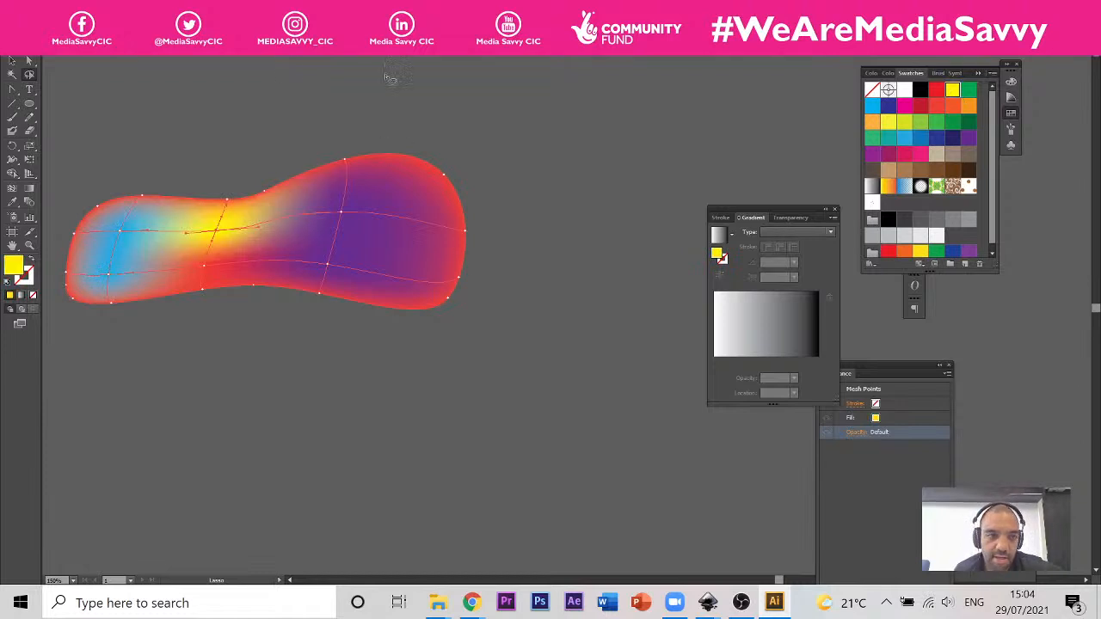
click(12, 62)
click(577, 205)
Step: Duplicate the multicoloured mesh blob below the original, rotate the copy so its purple end points up-left, and widen it
scroll(569, 209, down, 5)
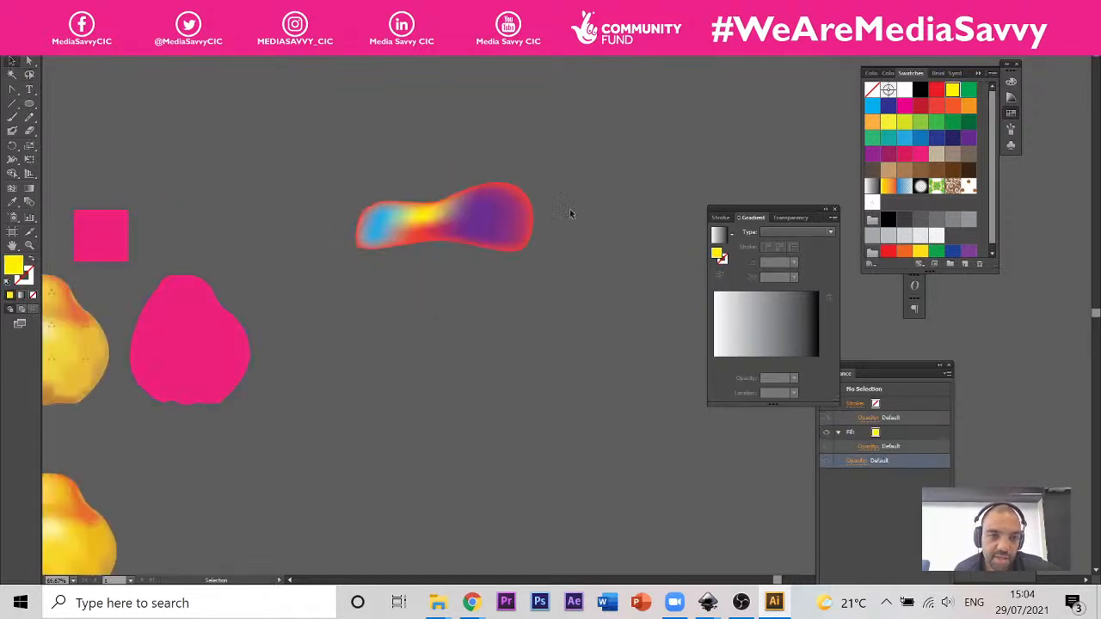
scroll(541, 210, up, 5)
click(519, 216)
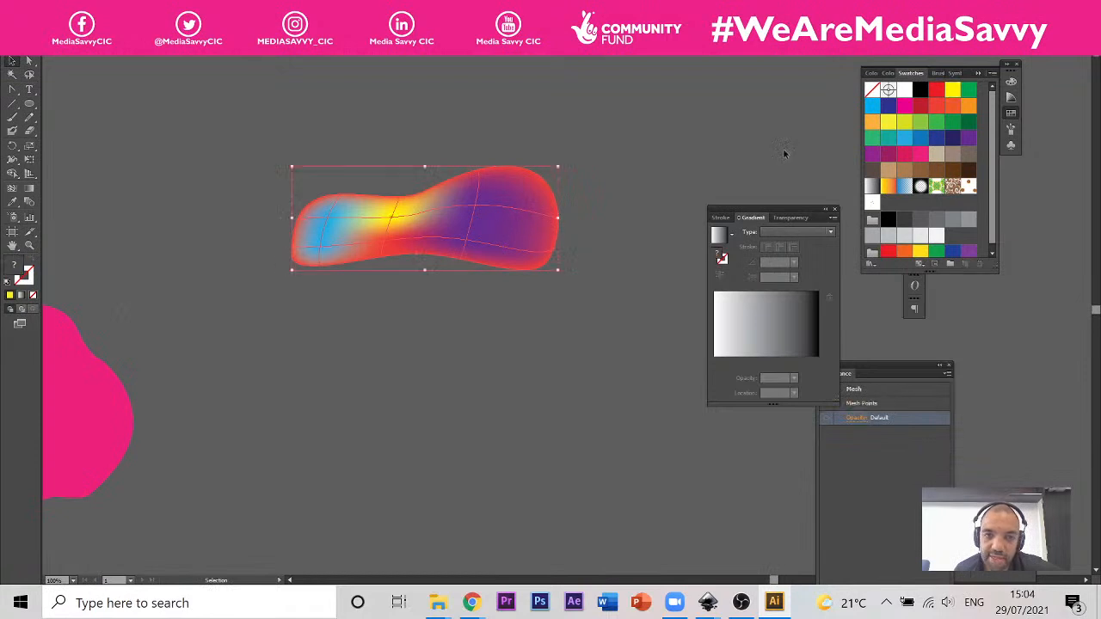
scroll(680, 164, down, 2)
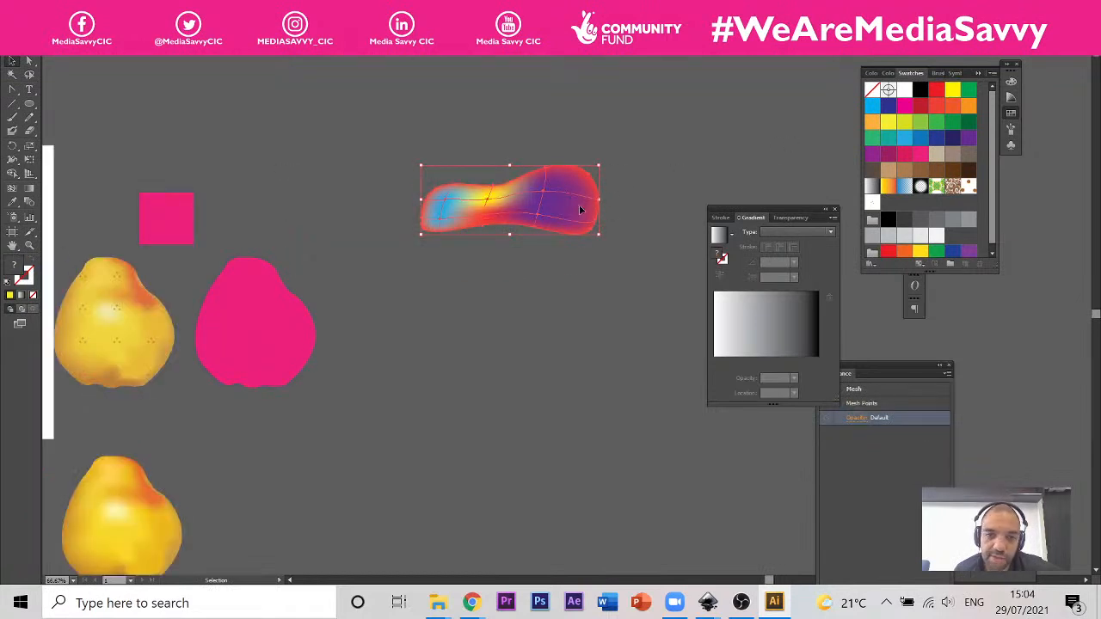
drag(579, 205, 388, 294)
click(594, 270)
click(529, 327)
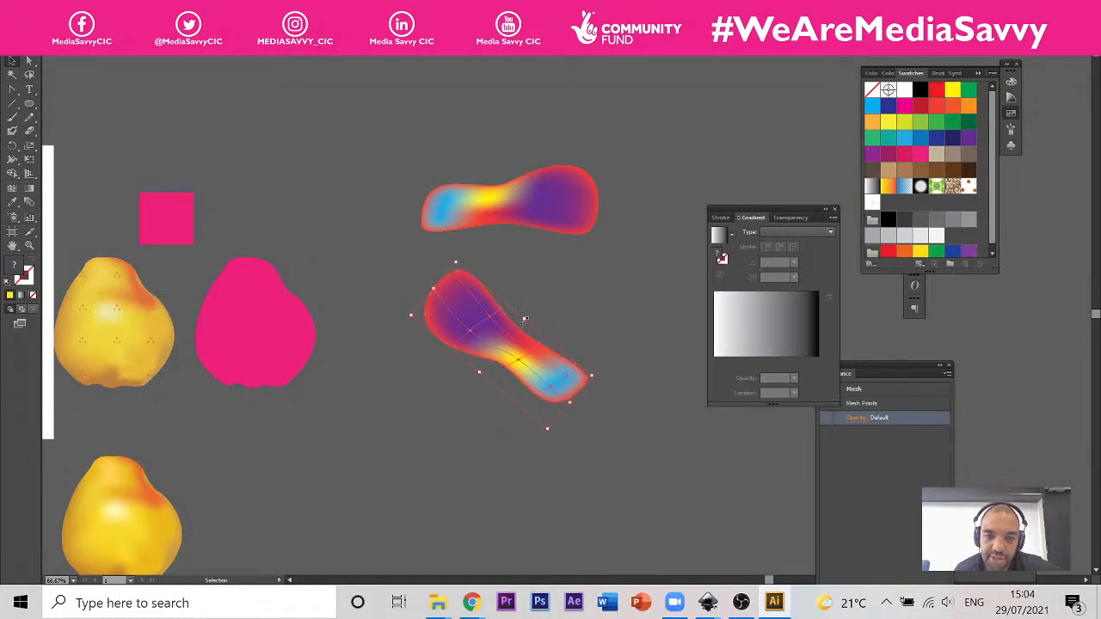
drag(525, 319, 551, 272)
Step: Draw a large yellow portrait rectangle over the two multicoloured blobs and move it to the right of them
scroll(542, 250, down, 3)
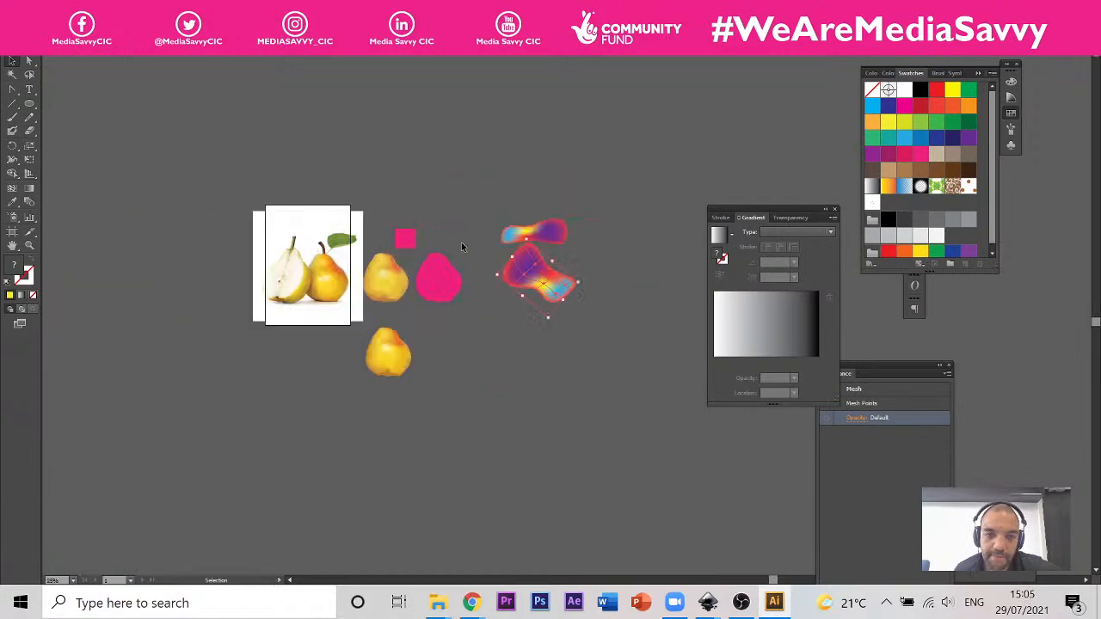
click(31, 104)
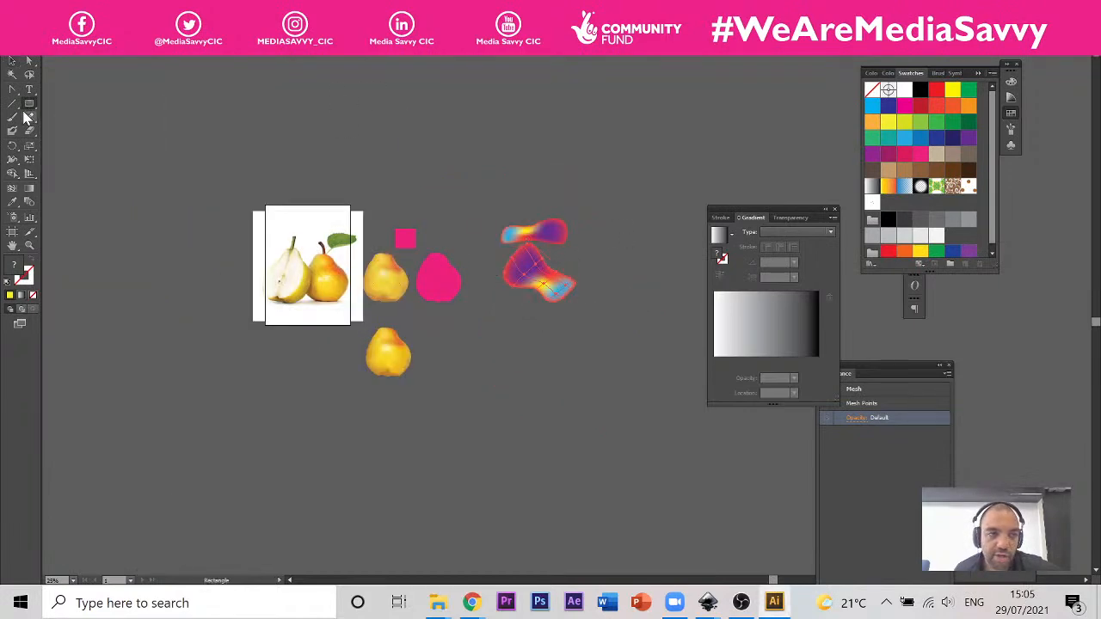
key(m)
drag(466, 90, 779, 523)
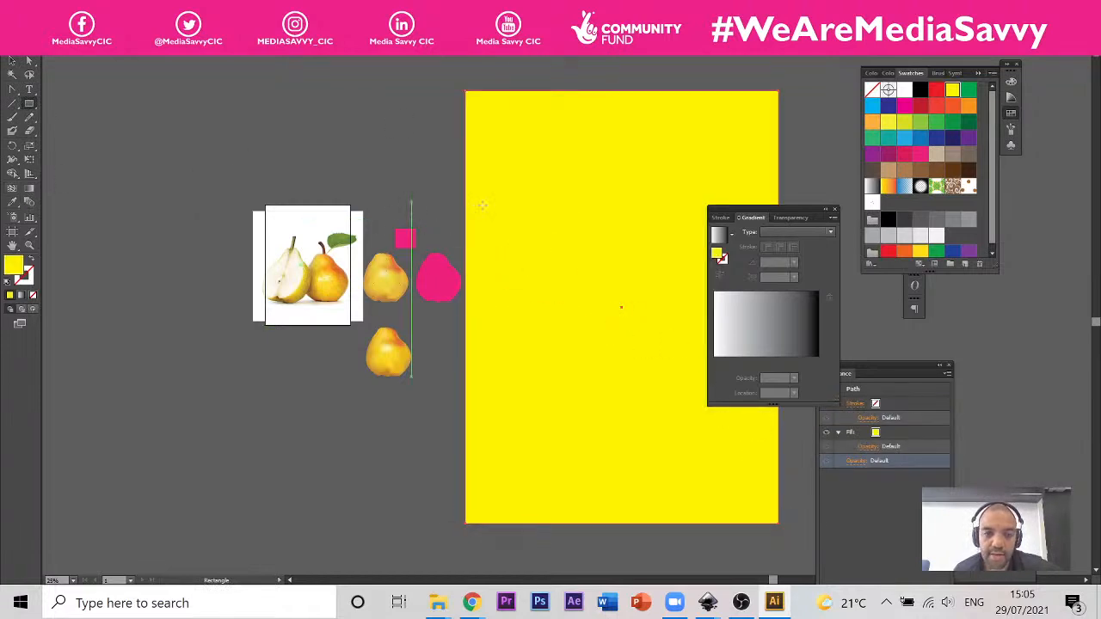
click(27, 61)
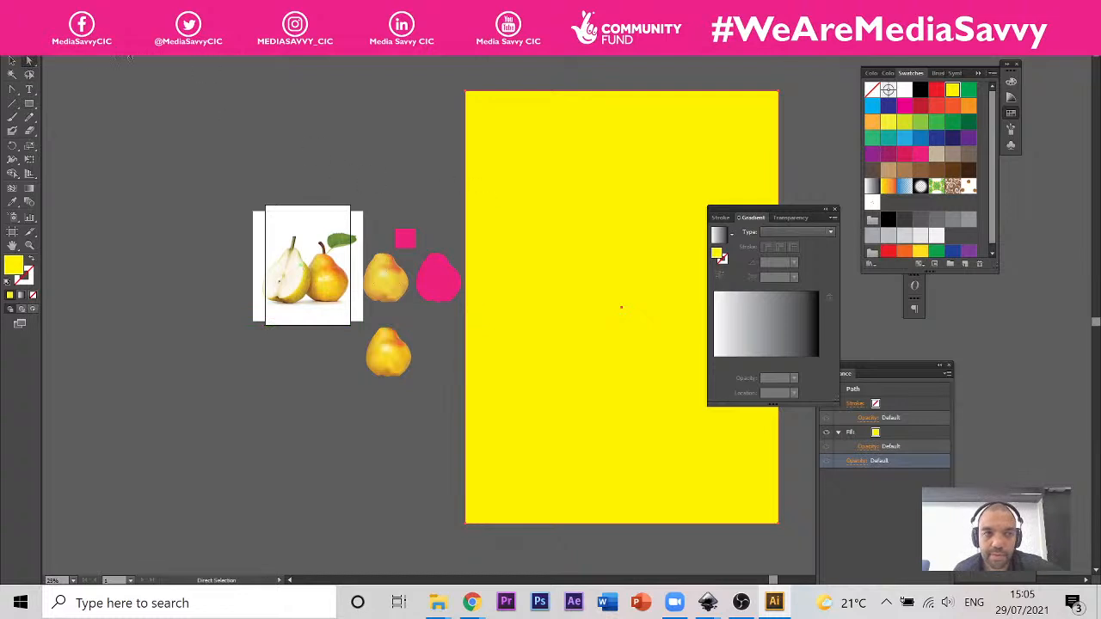
click(13, 62)
drag(552, 159, 756, 160)
Step: Cut the two multicoloured blobs, paste them back above the yellow rectangle and place them in its upper-left area
drag(490, 335, 488, 337)
key(Delete)
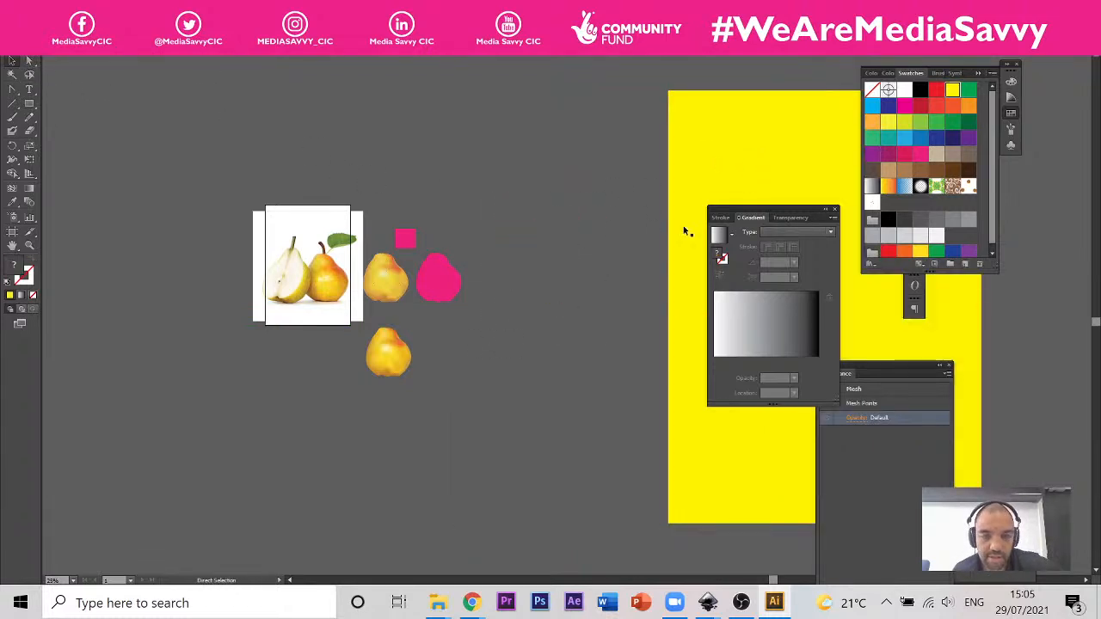
key(ctrl+v)
drag(558, 287, 718, 176)
key(space)
drag(785, 157, 520, 157)
Step: Add gradient mesh lines to the yellow rectangle: three across its height, two inner vertical ones and one close to the right edge
click(608, 249)
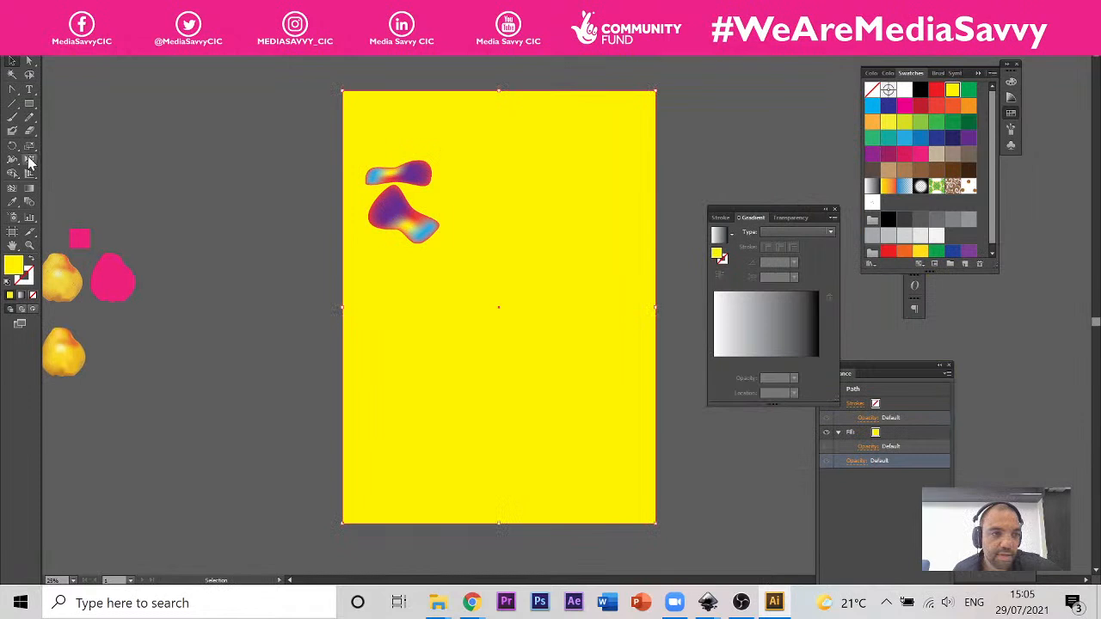
click(12, 189)
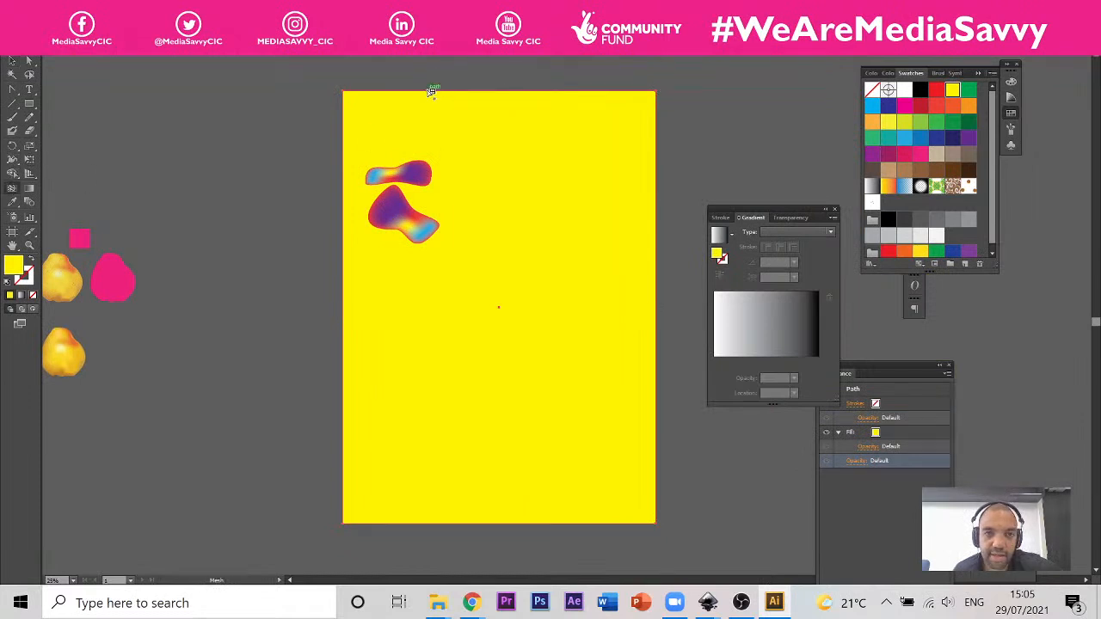
click(429, 92)
click(556, 93)
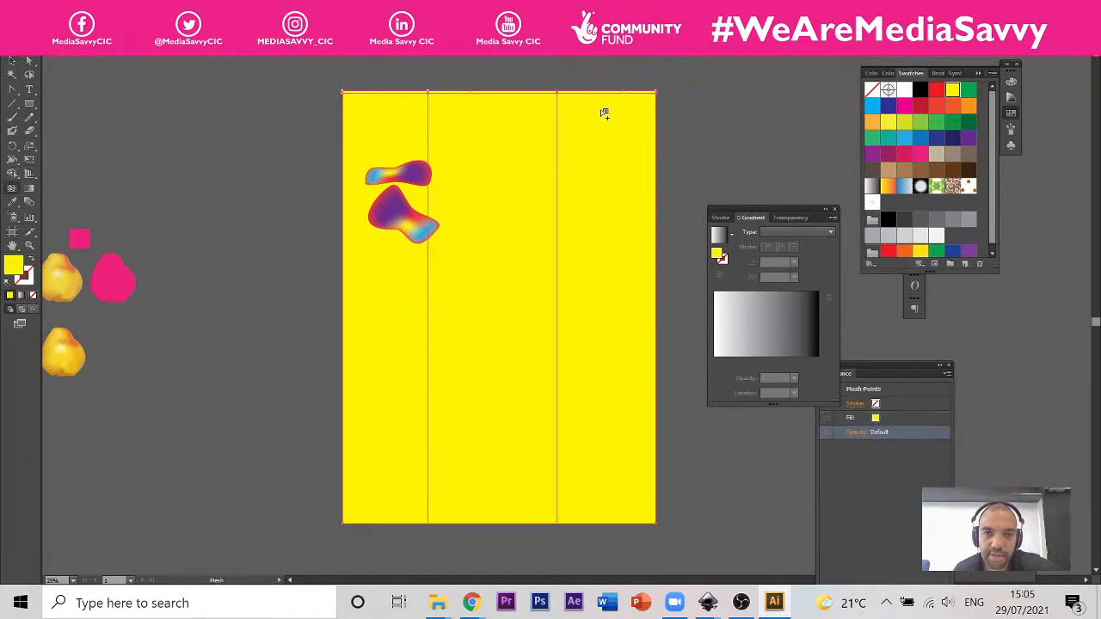
click(656, 173)
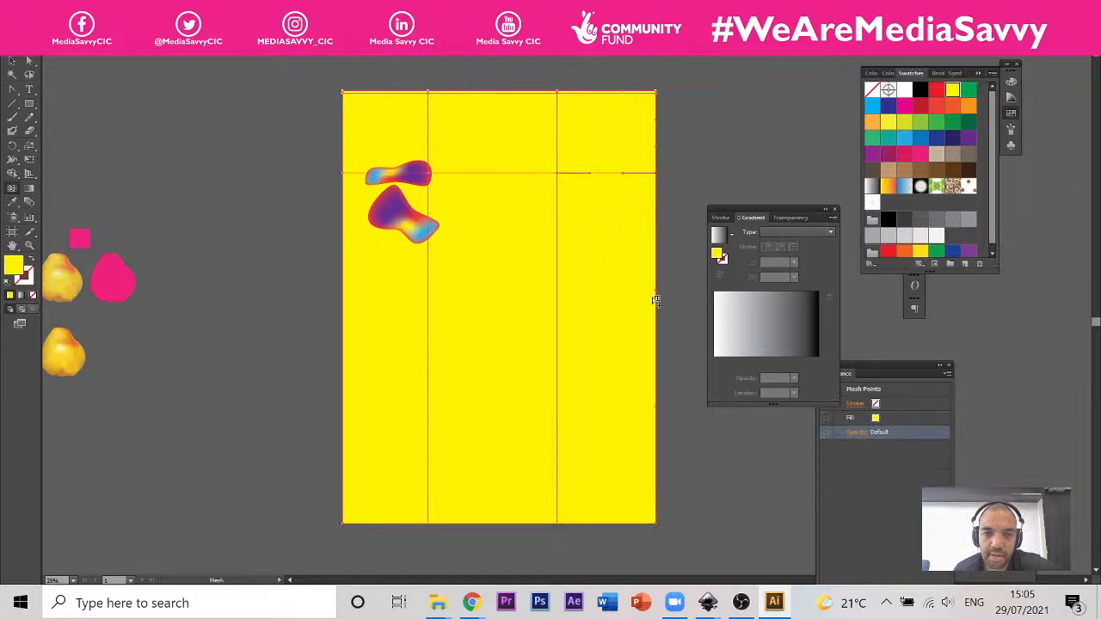
click(656, 297)
click(652, 446)
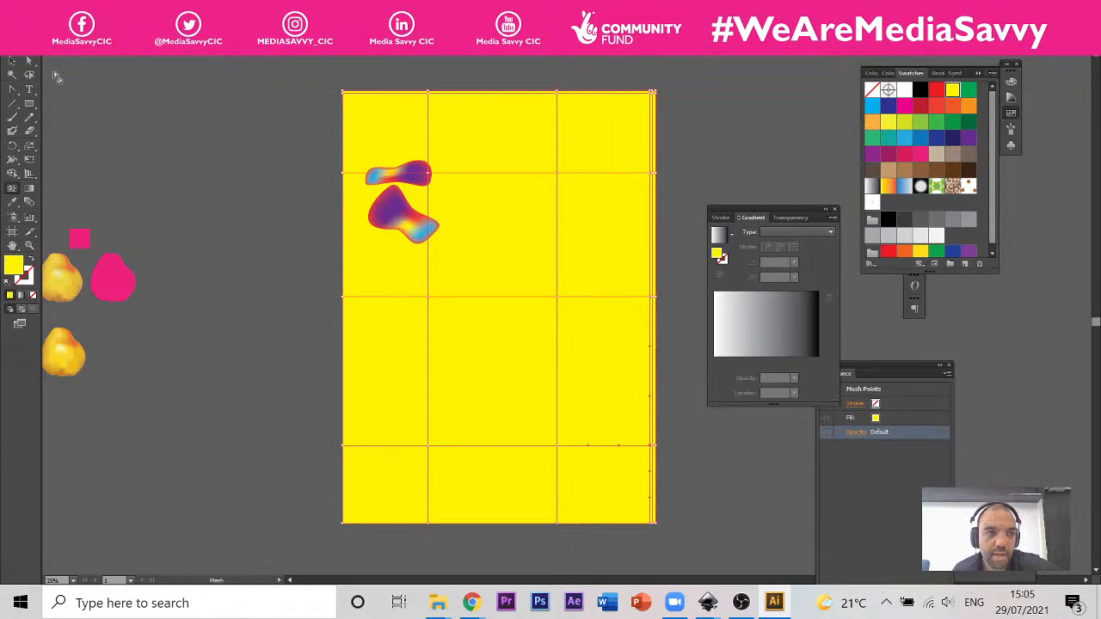
Step: Lasso the rectangle's inner mesh point where the second vertical and top horizontal mesh lines cross and colour it pink
key(q)
mouse_move(574, 168)
mouse_down()
mouse_move(514, 191)
mouse_move(583, 194)
mouse_up()
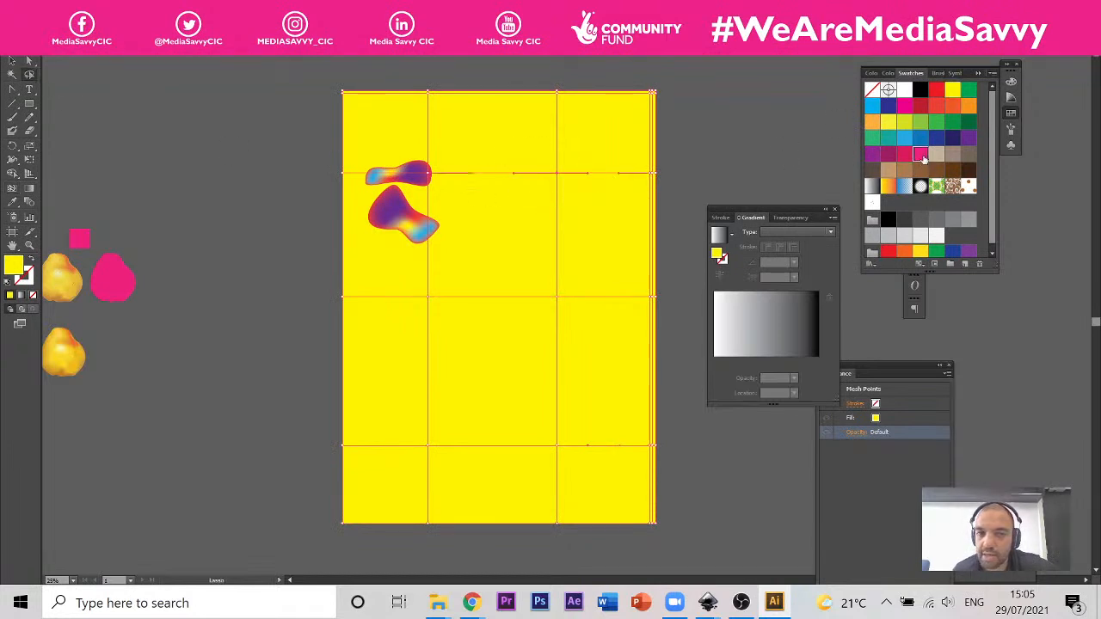
click(920, 154)
Step: Colour the two lower mesh points on the first inner vertical line dark magenta and the two on the second light blue
mouse_move(463, 282)
mouse_down()
mouse_move(417, 475)
mouse_move(514, 376)
mouse_move(463, 279)
mouse_up()
click(953, 89)
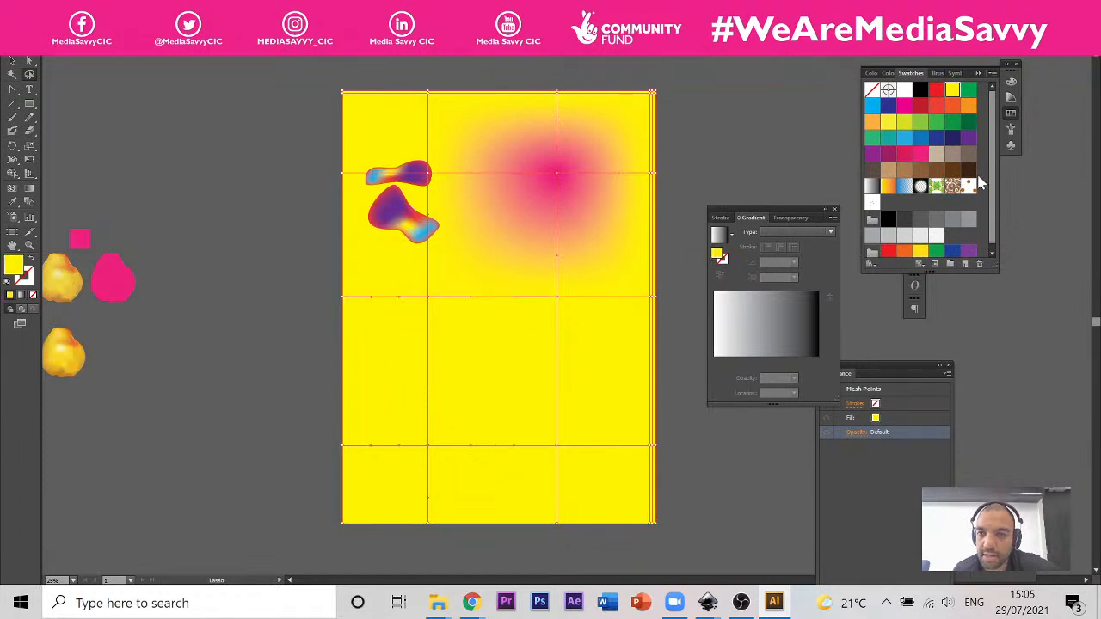
click(873, 123)
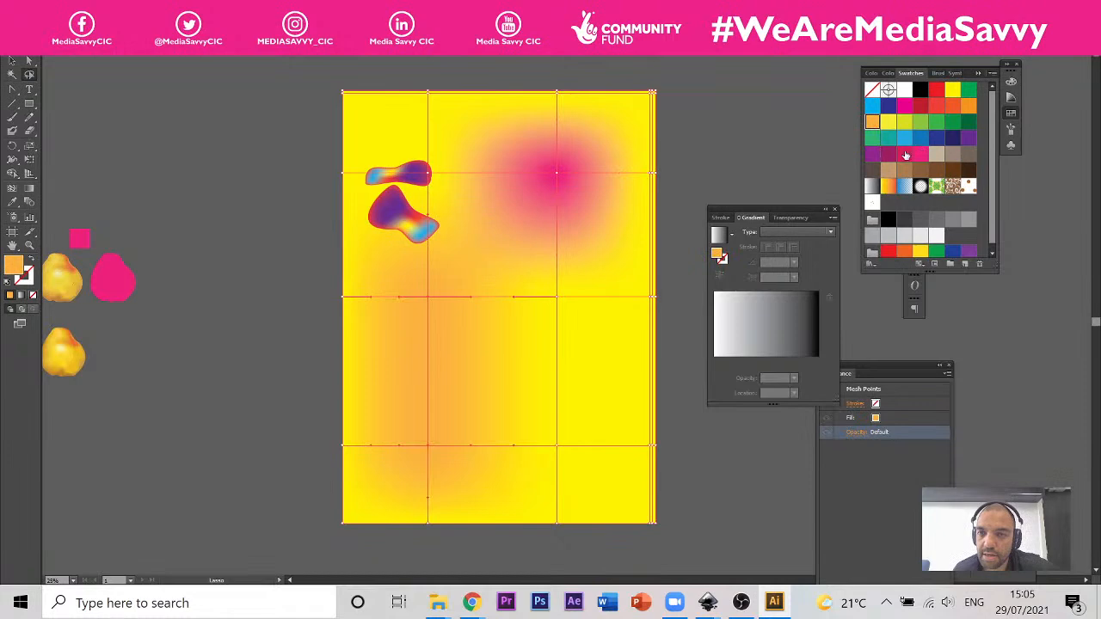
click(888, 155)
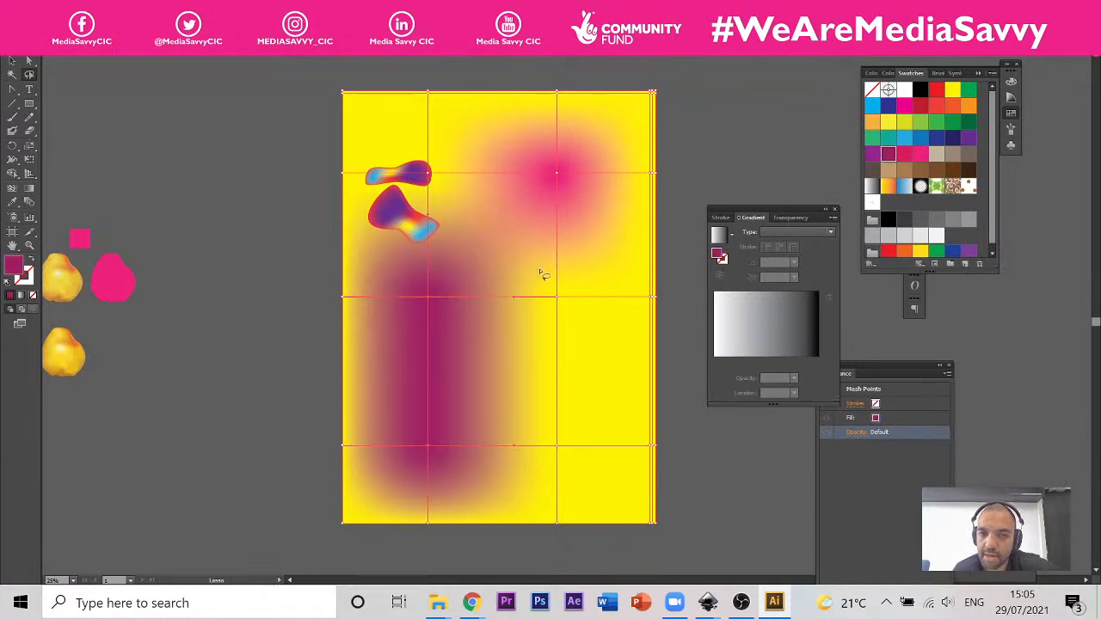
mouse_move(614, 309)
mouse_down()
mouse_move(619, 277)
mouse_move(499, 258)
mouse_move(506, 472)
mouse_move(597, 471)
mouse_move(621, 308)
mouse_up()
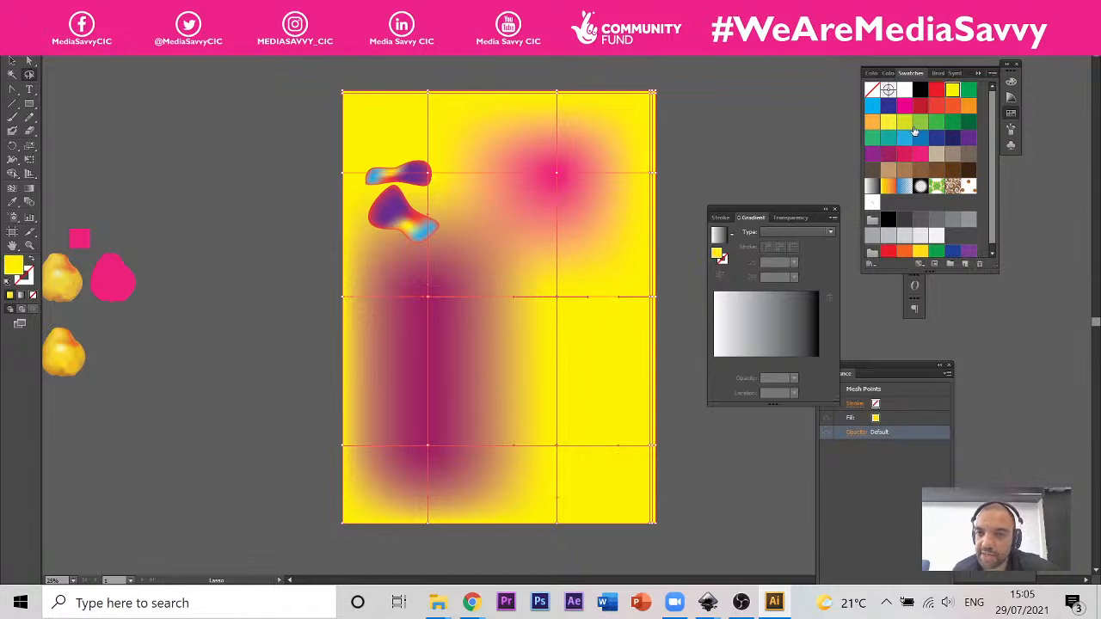
click(873, 105)
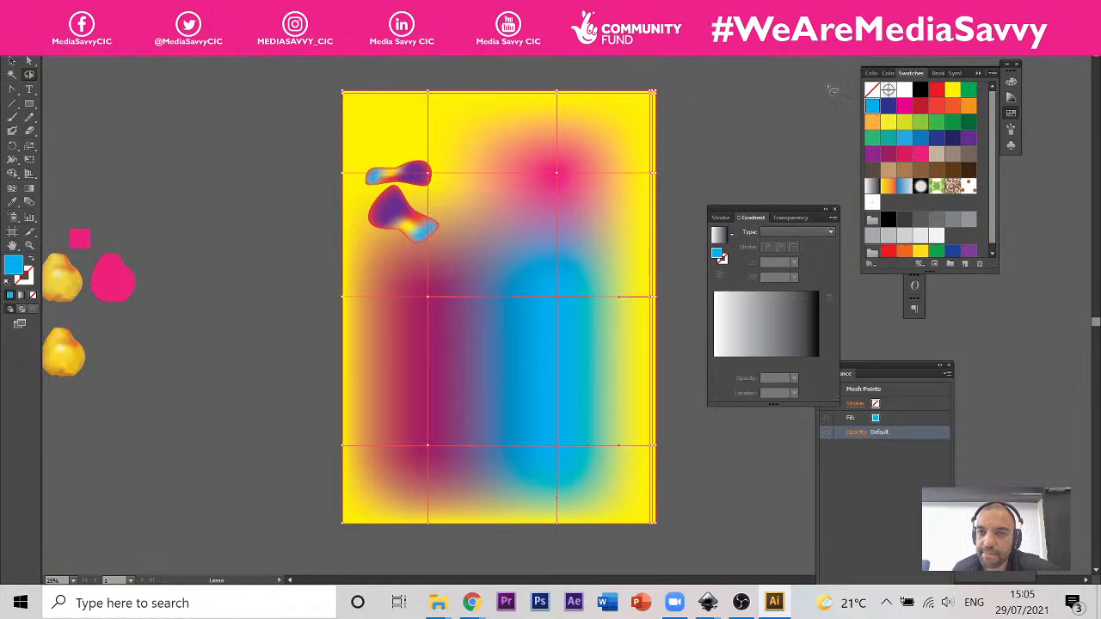
click(969, 90)
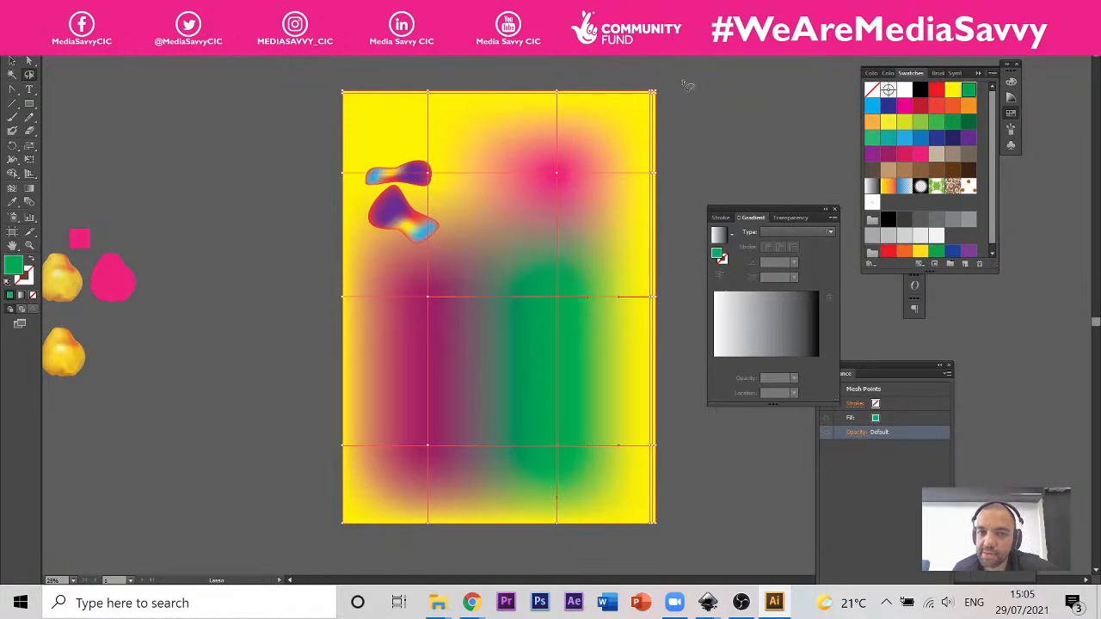
click(654, 84)
key(ctrl+z)
Step: Colour the rectangle's top-edge mesh points: the right corner green, the left corner purple and the first inner point dark blue
mouse_move(674, 79)
mouse_down()
mouse_move(647, 89)
mouse_move(639, 132)
mouse_move(693, 105)
mouse_move(673, 80)
mouse_up()
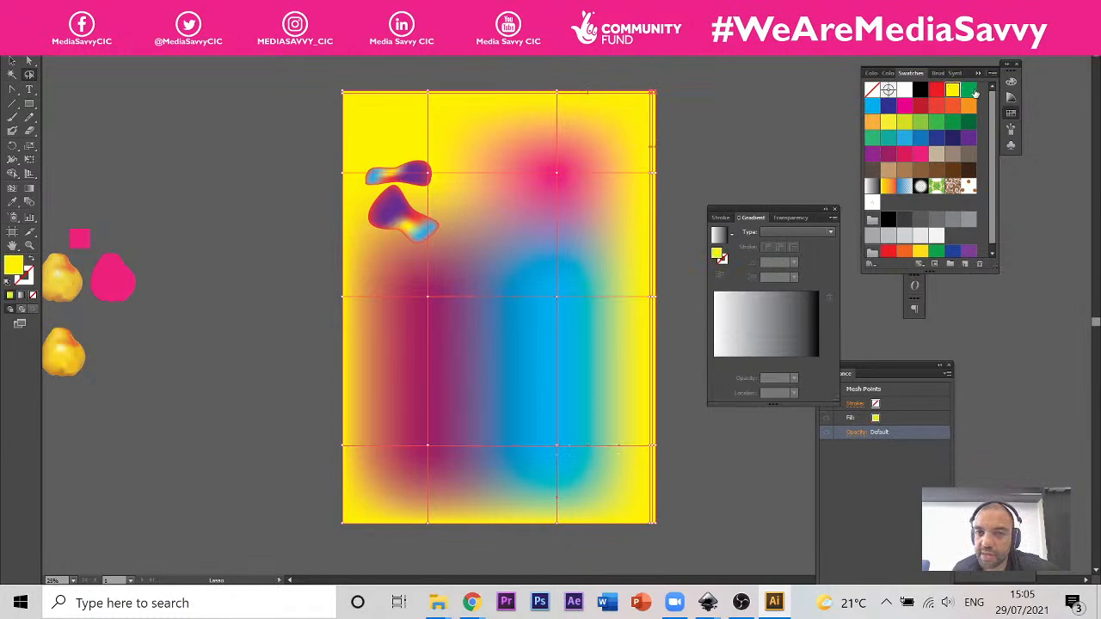
click(968, 90)
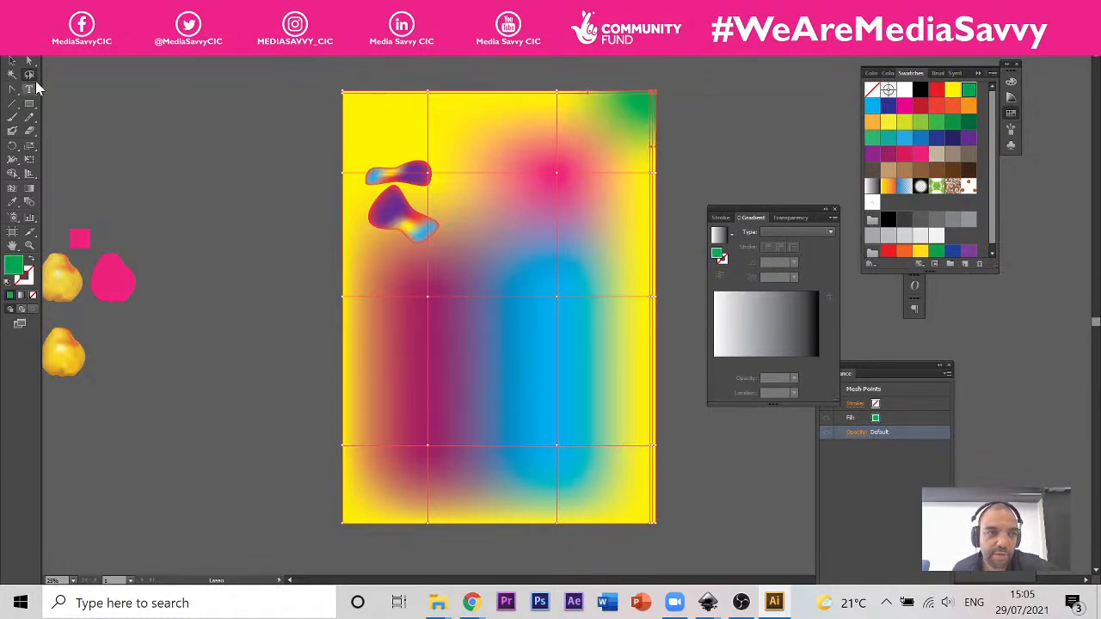
mouse_move(375, 83)
mouse_down()
mouse_move(275, 96)
mouse_move(382, 130)
mouse_move(375, 86)
mouse_up()
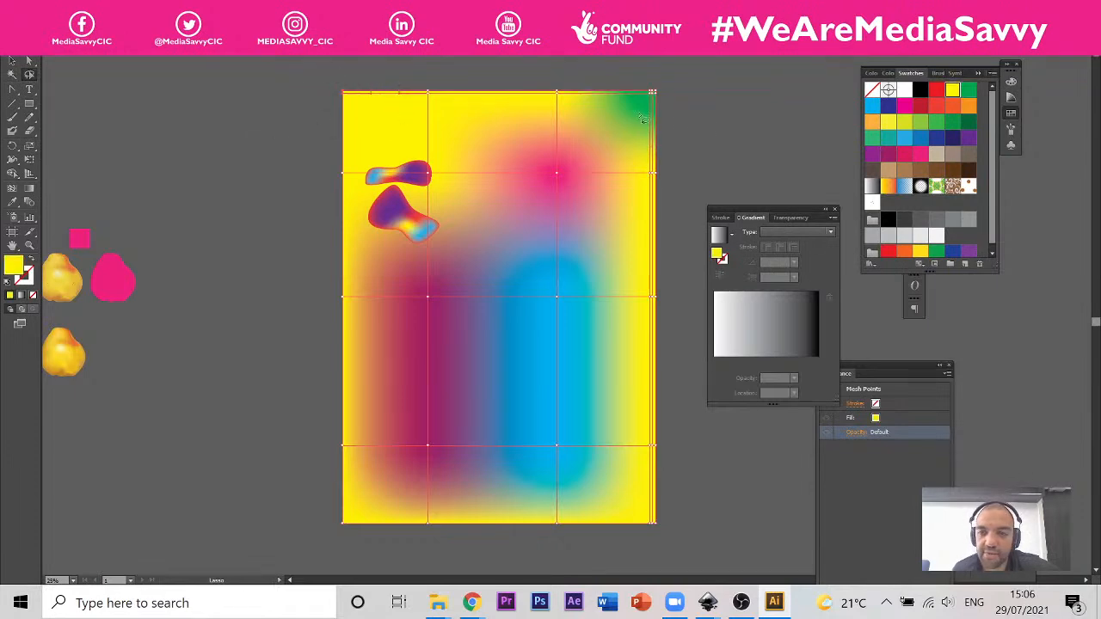
click(969, 139)
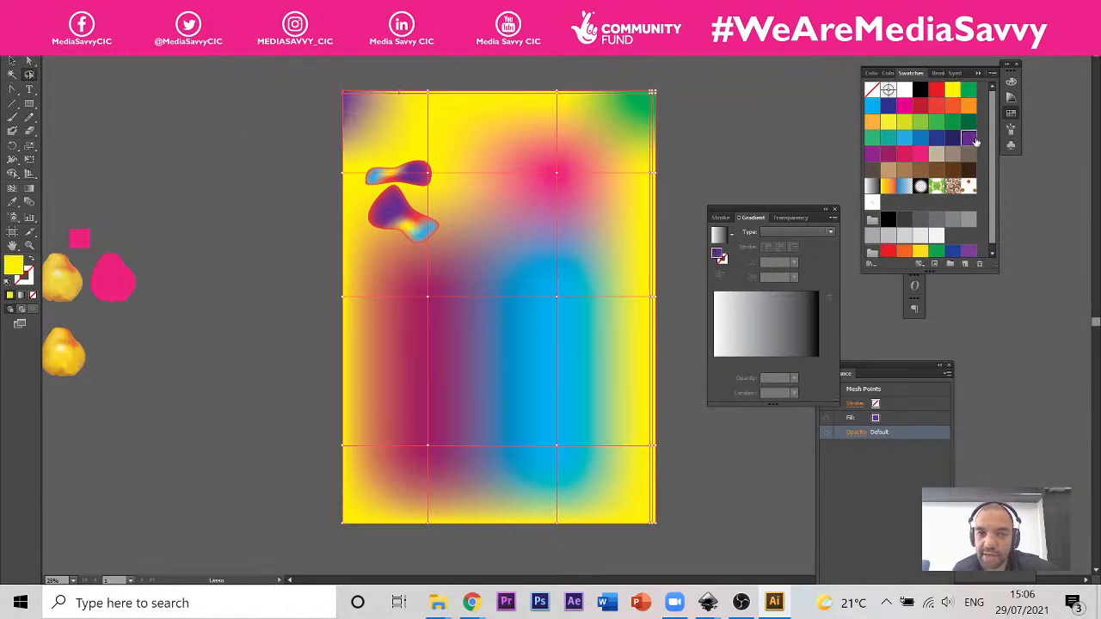
mouse_move(469, 129)
mouse_down()
mouse_move(397, 86)
mouse_move(478, 78)
mouse_up()
click(937, 139)
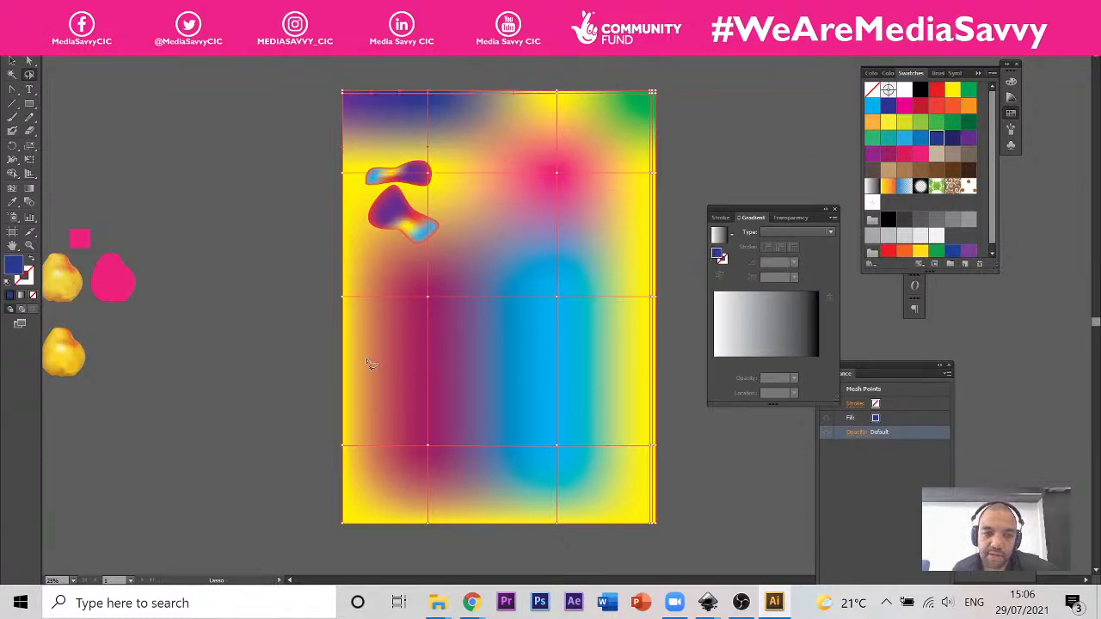
Step: Colour the middle mesh point on the rectangle's left edge light green and the points at its lower-right corner dark blue, then deselect
mouse_move(370, 364)
mouse_down()
mouse_move(286, 282)
mouse_move(375, 378)
mouse_move(372, 367)
mouse_up()
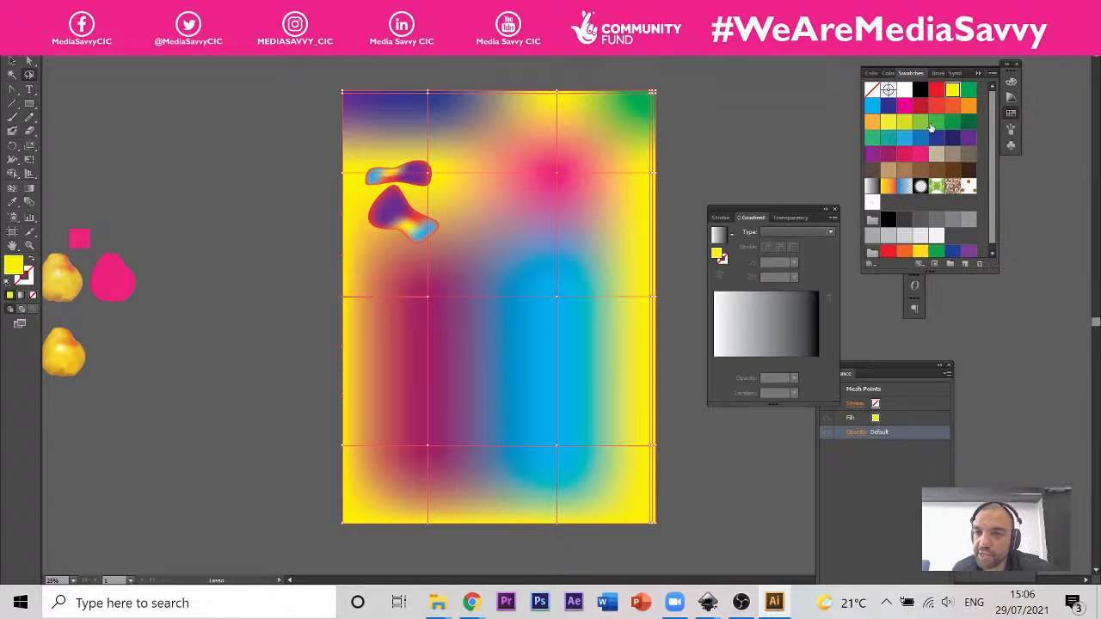
click(921, 122)
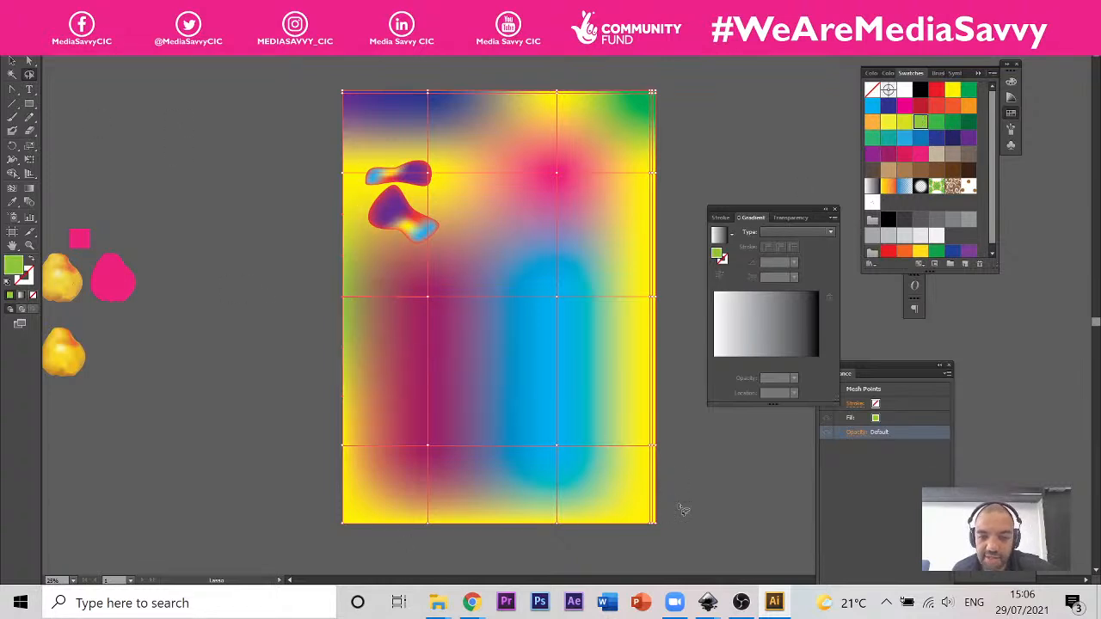
mouse_move(671, 432)
mouse_down()
mouse_move(561, 468)
mouse_move(578, 565)
mouse_move(680, 525)
mouse_move(672, 430)
mouse_up()
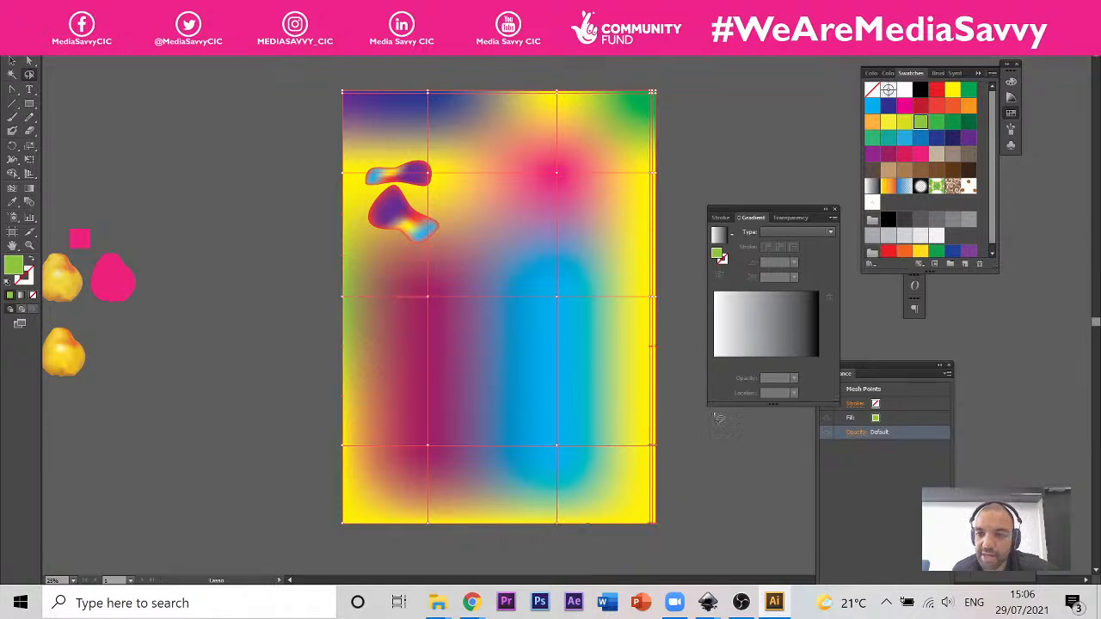
click(953, 89)
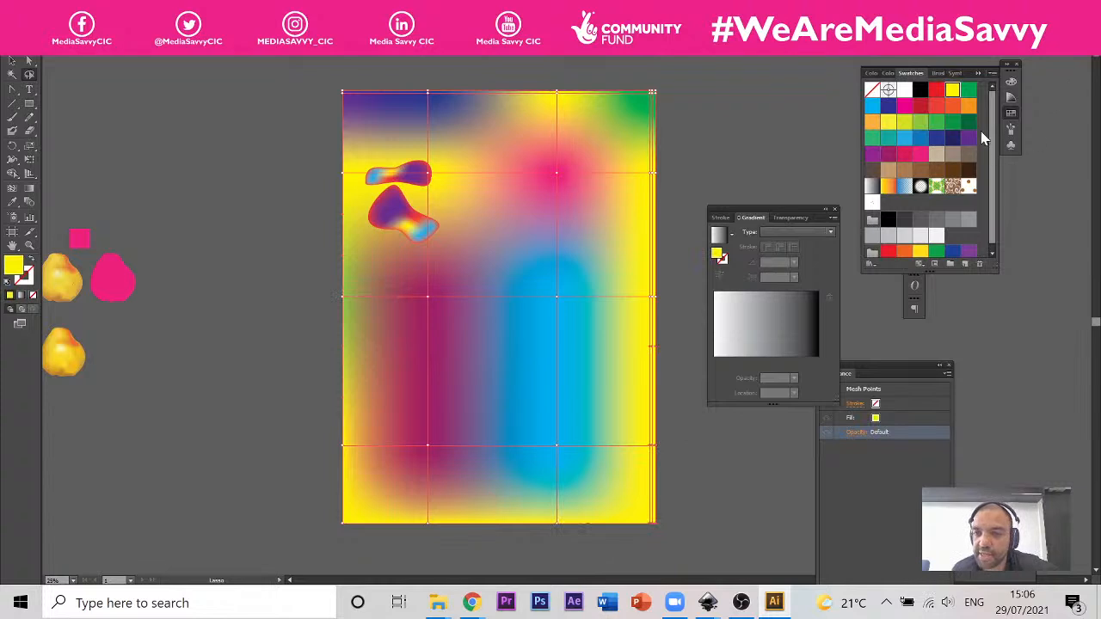
click(919, 155)
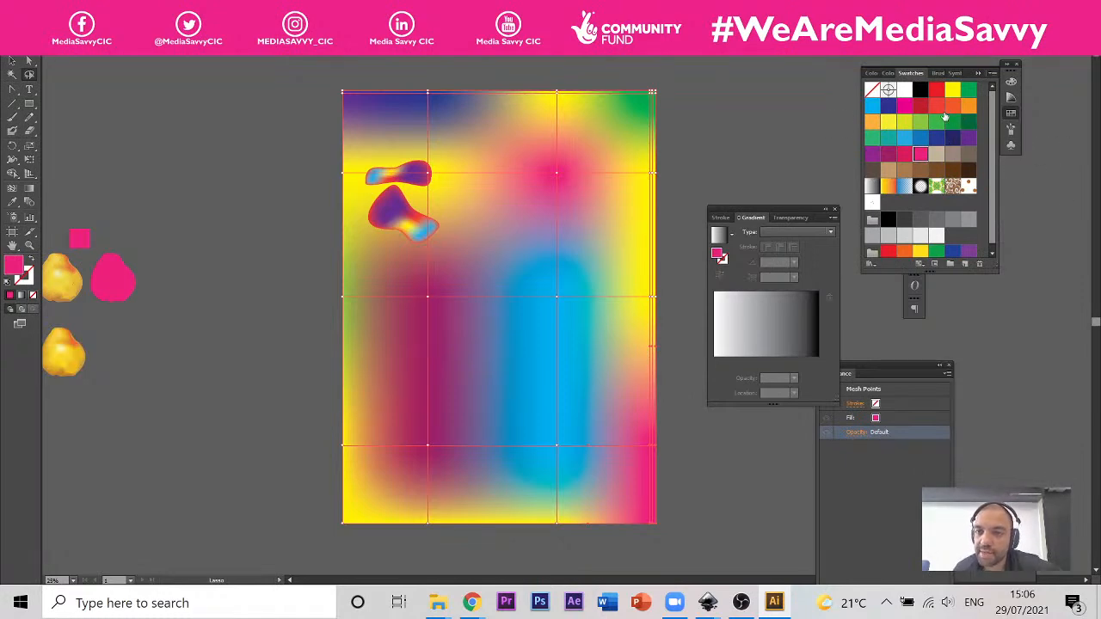
click(888, 105)
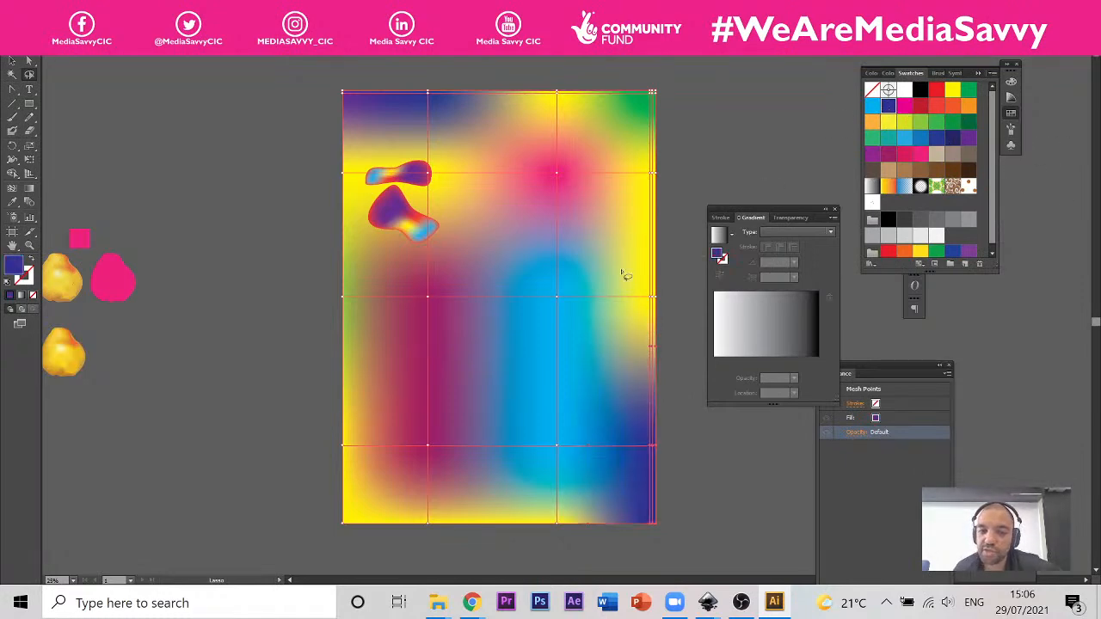
click(12, 60)
click(283, 247)
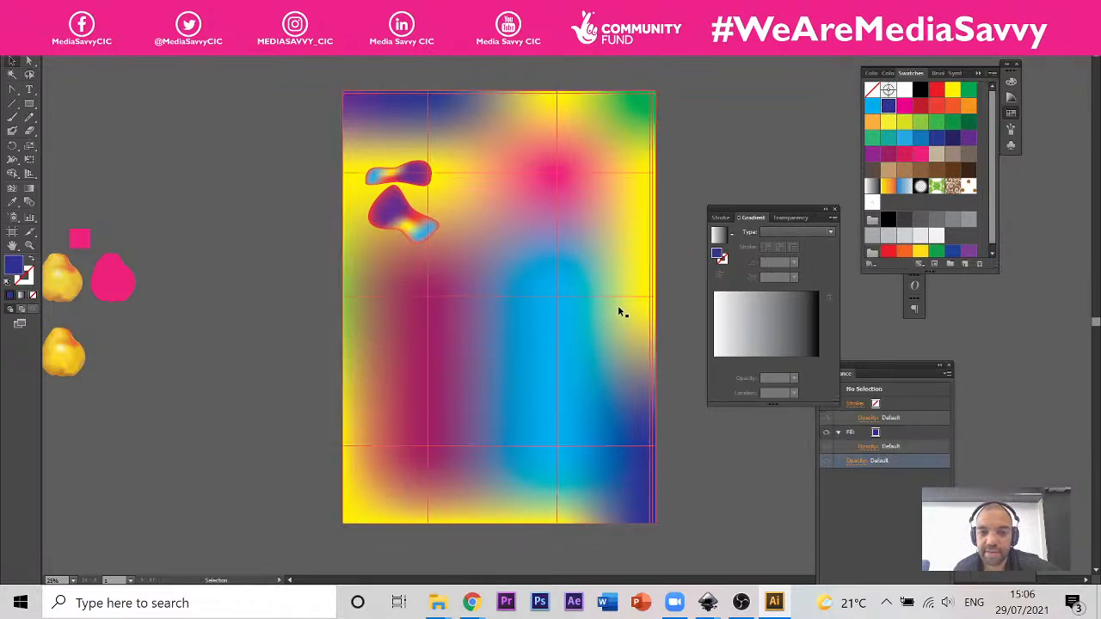
Step: Draw a small dark blue rectangle near the upper-right corner of the multicoloured mesh background
scroll(618, 305, up, 1)
scroll(456, 276, down, 2)
scroll(497, 220, right, 3)
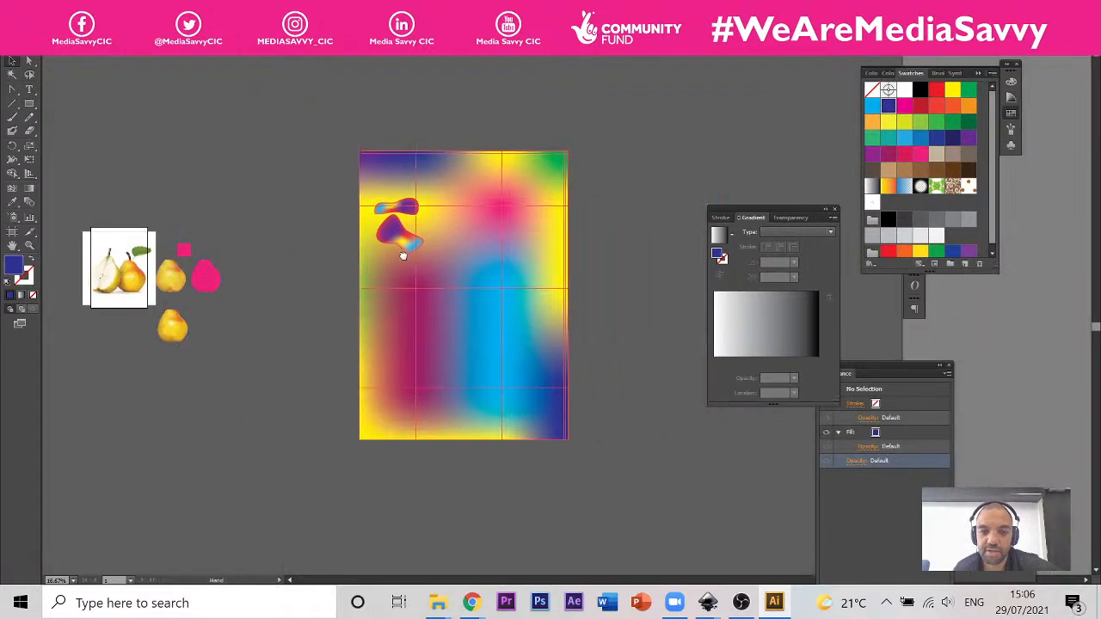
scroll(516, 287, up, 1)
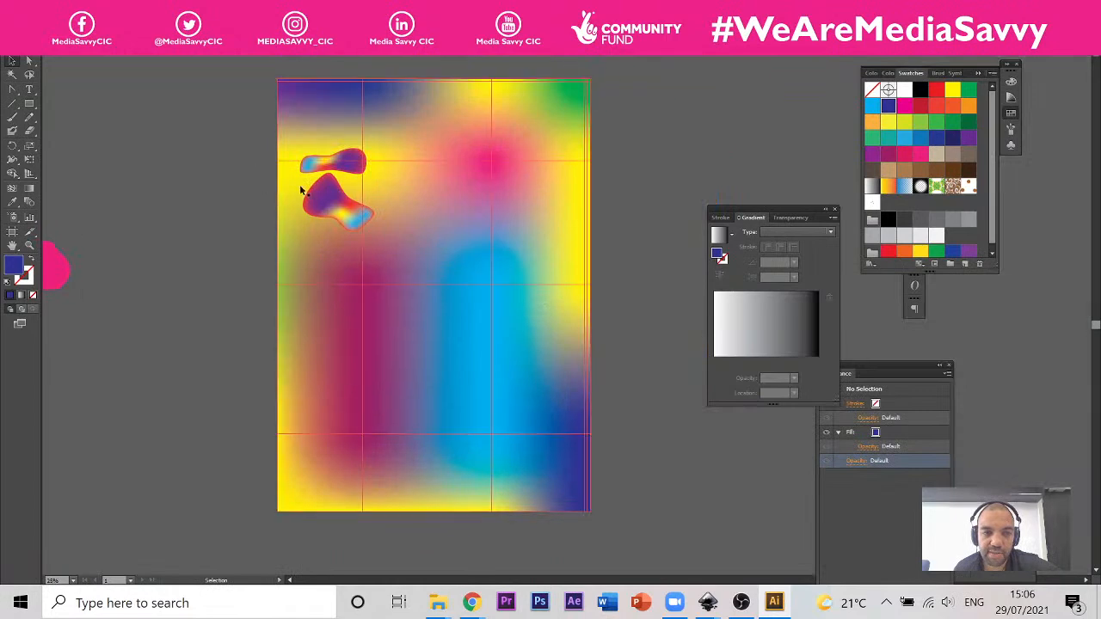
click(28, 103)
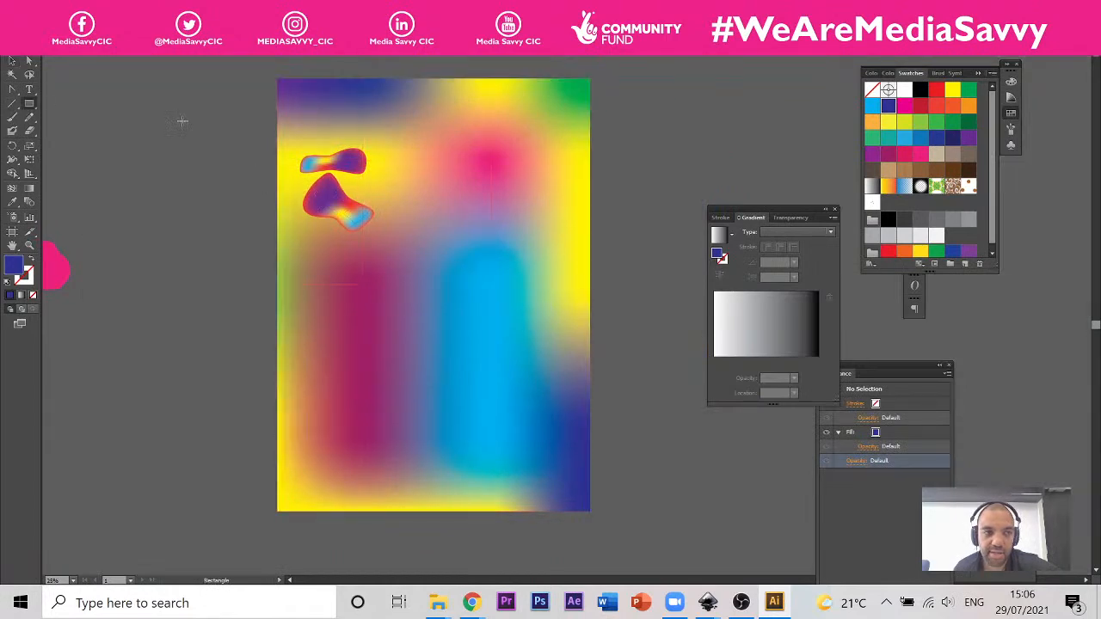
drag(511, 107, 565, 168)
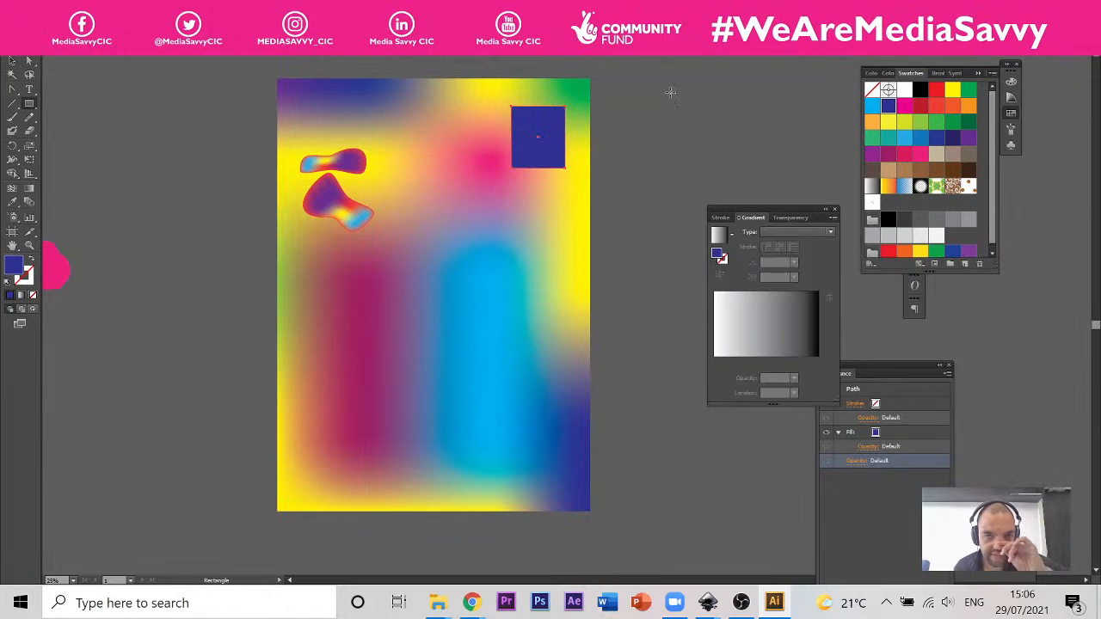
Step: Duplicate the dark blue rectangle into a row of three and copy the row downwards to form a three-by-three grid
click(12, 61)
drag(548, 148, 447, 141)
drag(448, 141, 379, 142)
shift+click(440, 141)
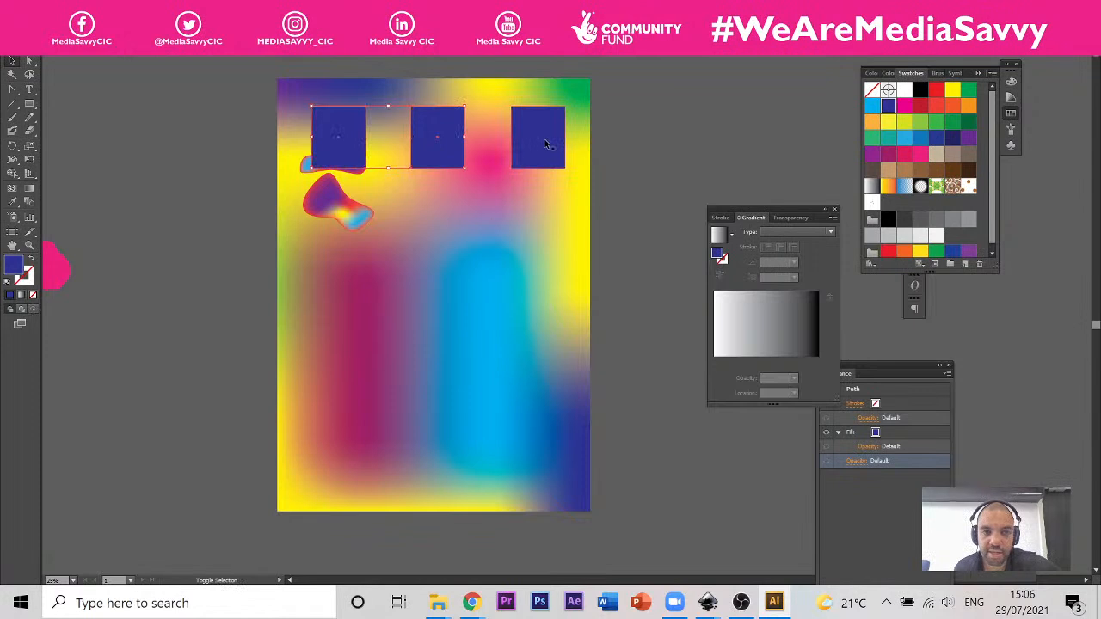
shift+click(548, 147)
drag(548, 149, 545, 358)
click(29, 104)
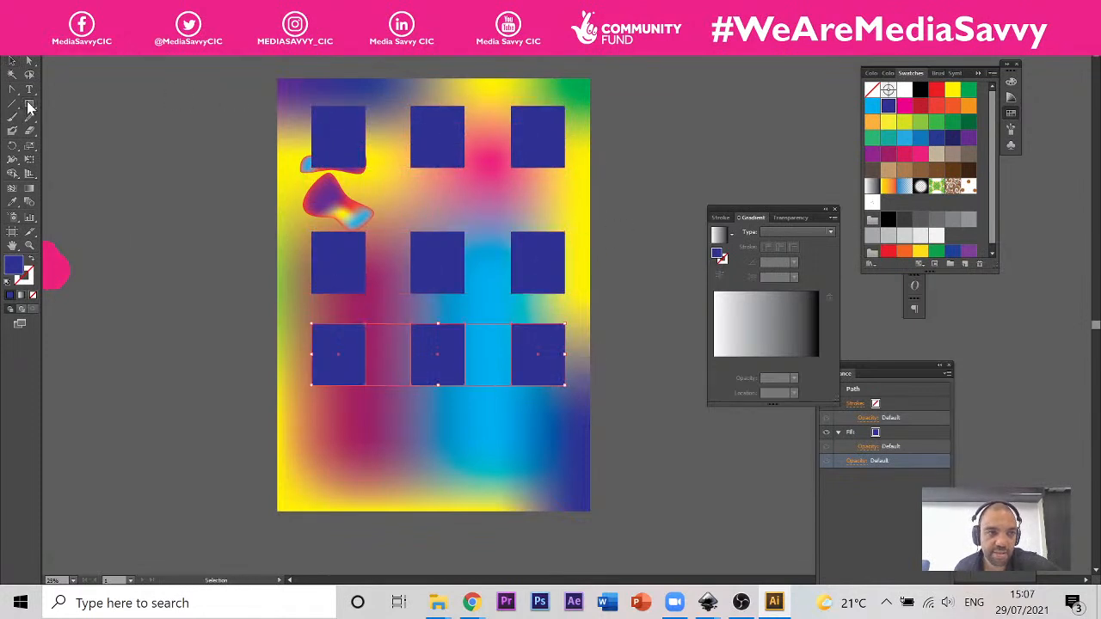
Step: Draw a dark blue triangle with the Polygon tool near the lower-right corner of the mesh background
click(31, 106)
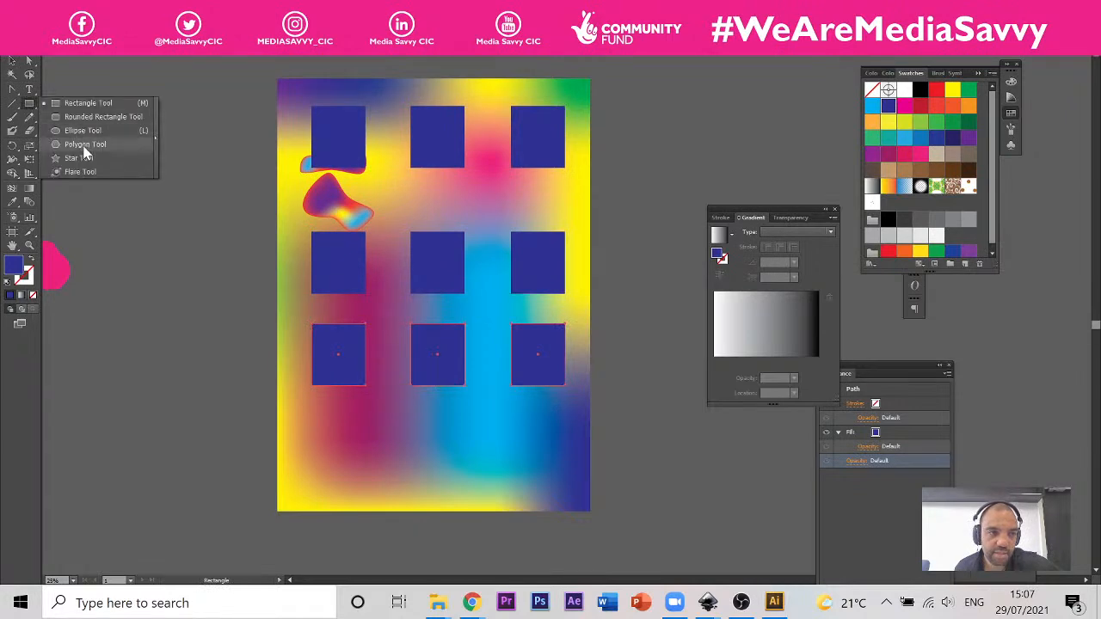
click(85, 144)
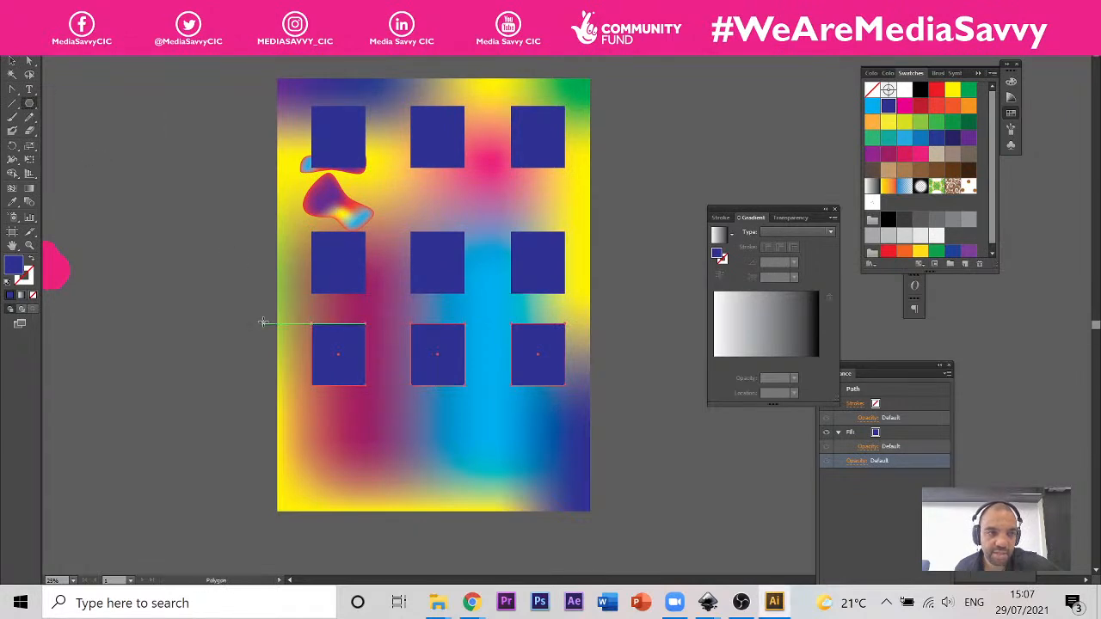
click(287, 270)
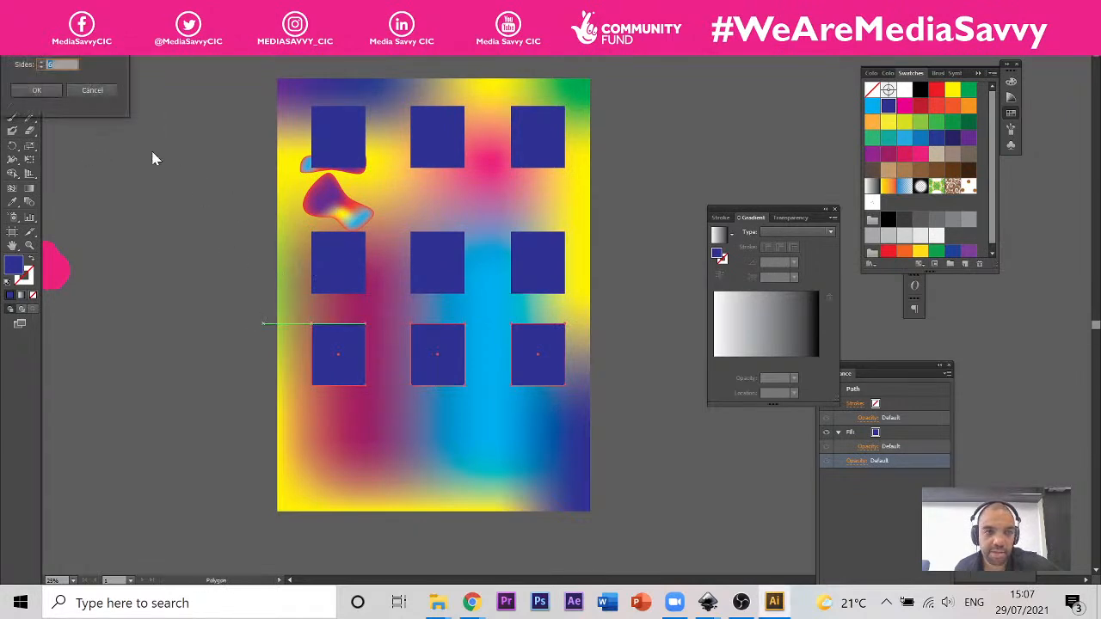
click(36, 89)
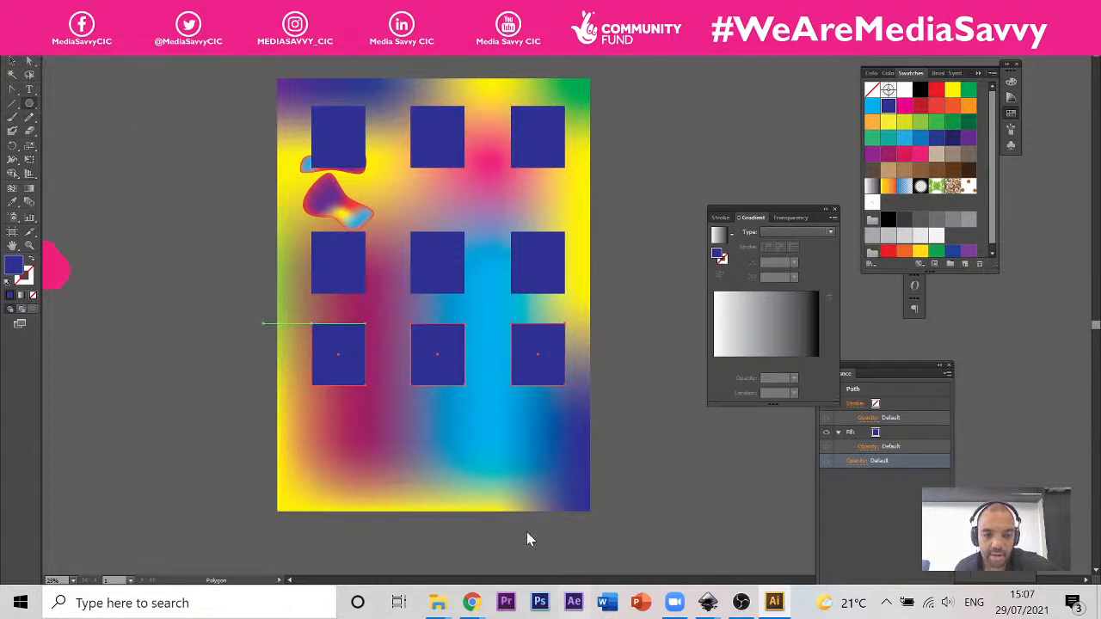
mouse_move(528, 456)
mouse_down()
mouse_move(467, 469)
mouse_move(501, 420)
mouse_move(523, 437)
mouse_up()
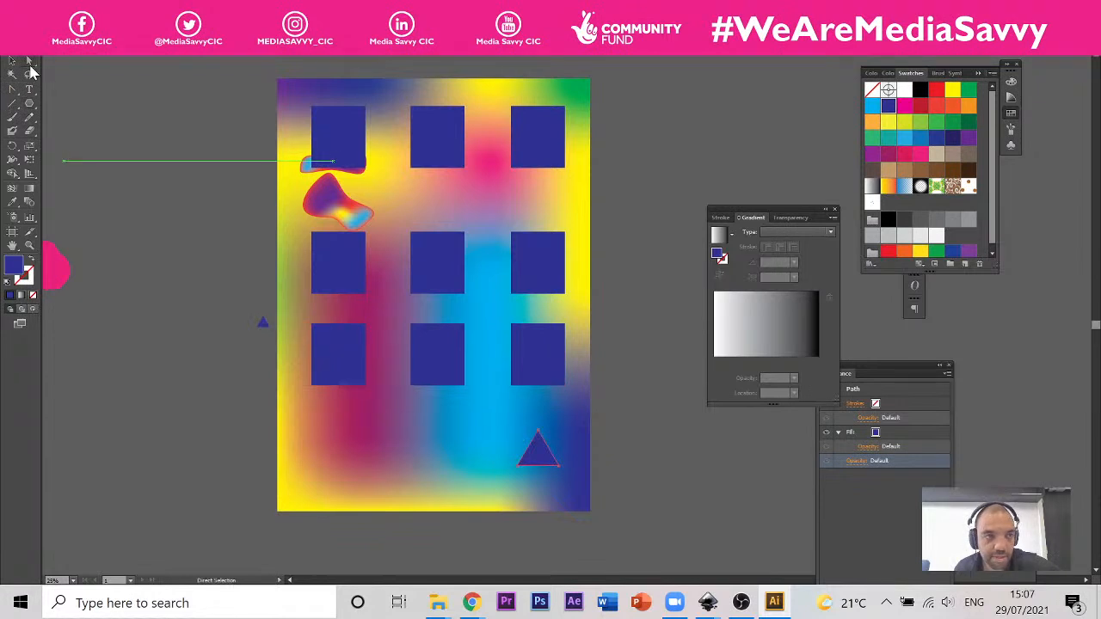
Step: Rotate the triangle to point left and move it down to the mesh background's lower edge
click(12, 61)
drag(517, 424, 460, 489)
drag(553, 449, 552, 491)
Step: Try grey fills on the triangle and settle on the lightest, almost white grey swatch
click(949, 222)
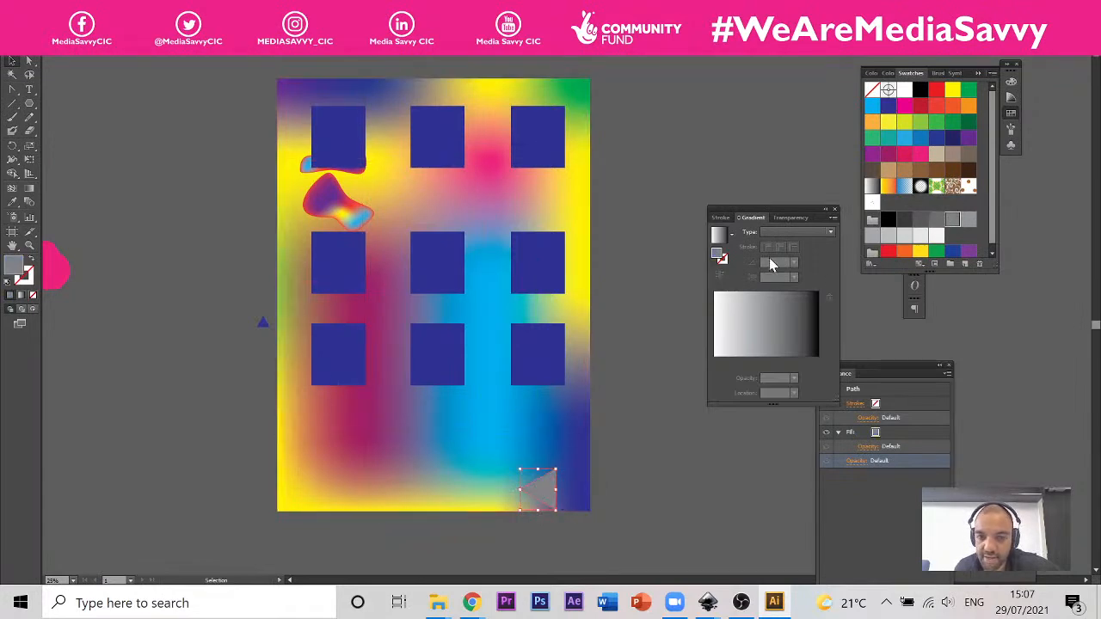
click(923, 222)
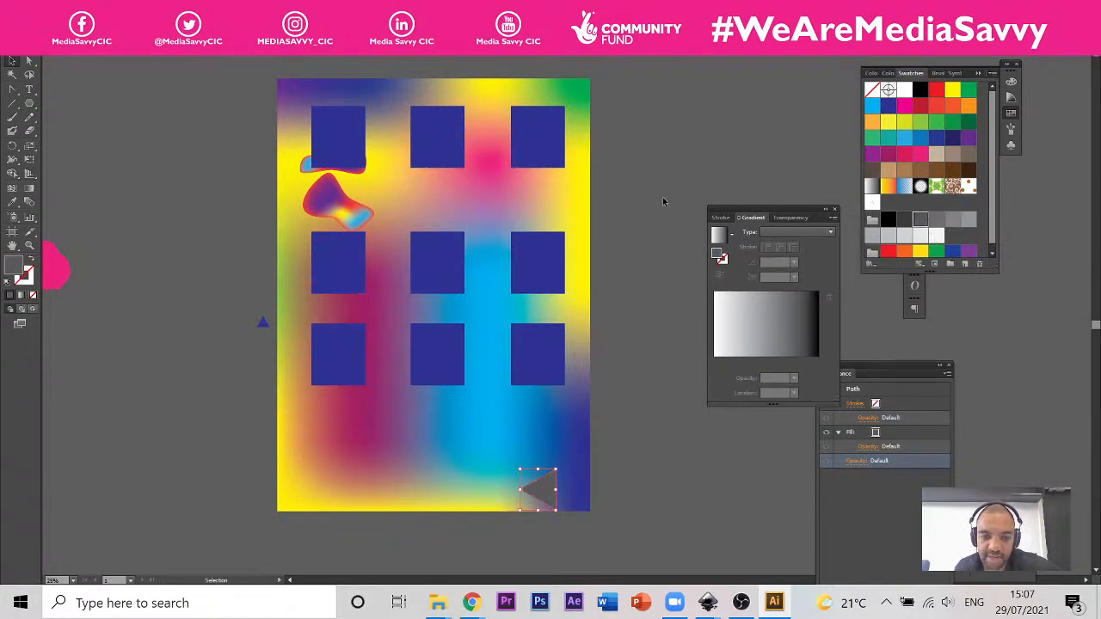
click(937, 236)
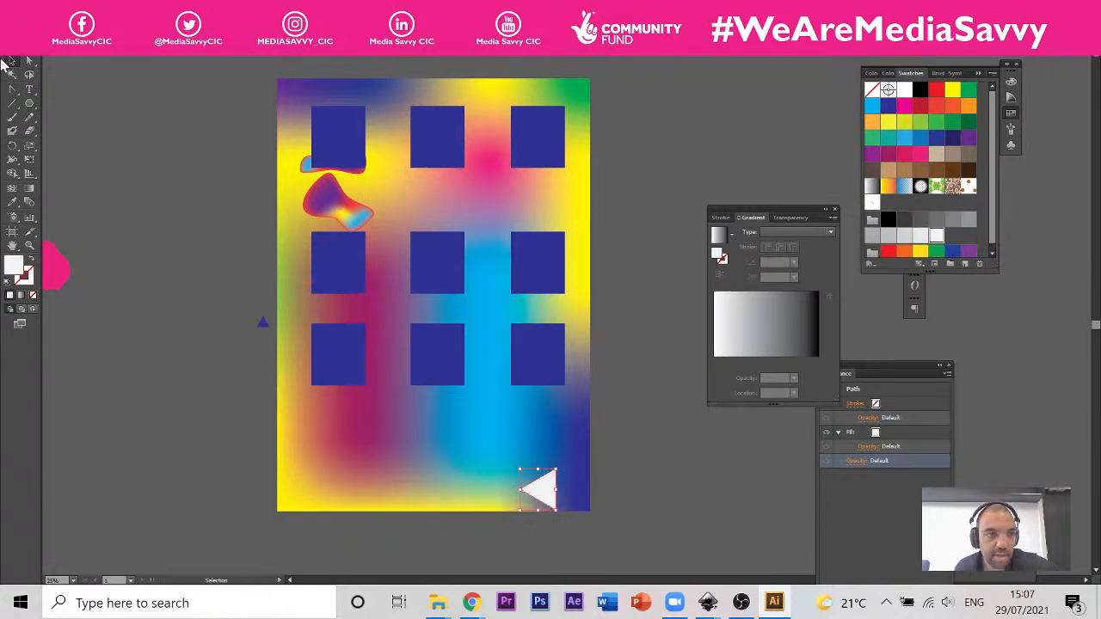
Step: Draw an almost white circle and place it below the middle column of rectangles, level with the triangle
drag(29, 102, 74, 130)
drag(357, 419, 438, 465)
click(12, 63)
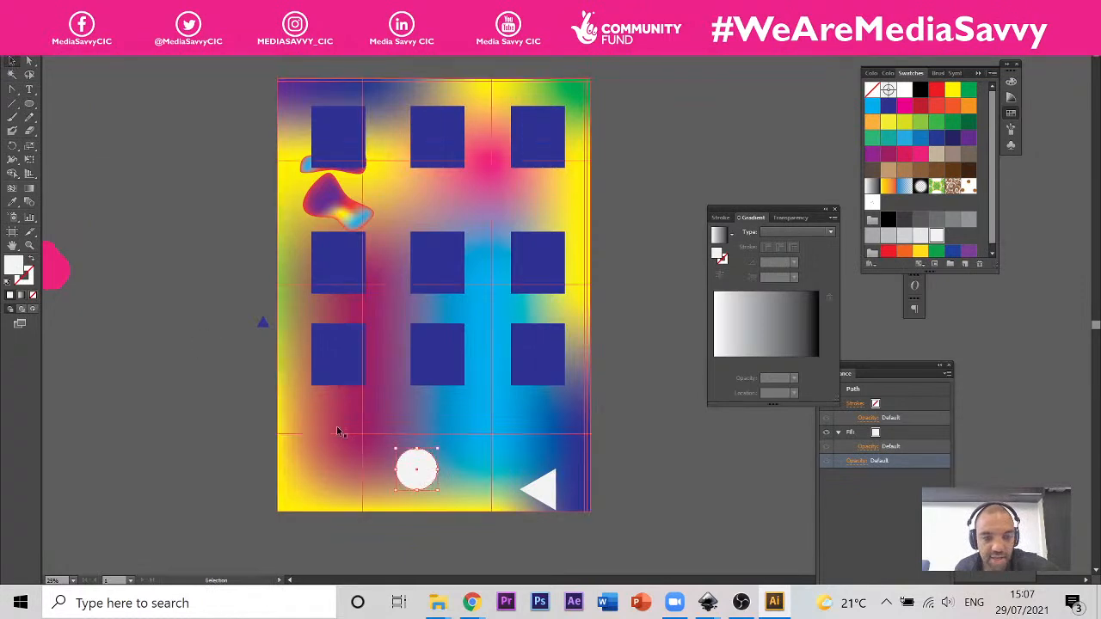
drag(419, 473, 444, 480)
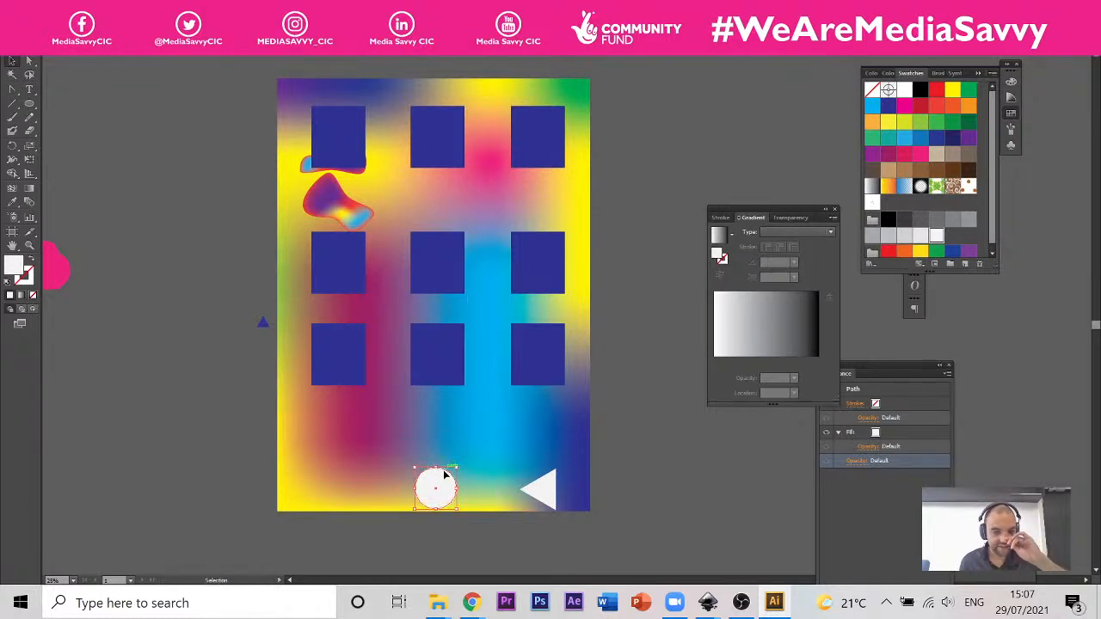
shift+click(542, 490)
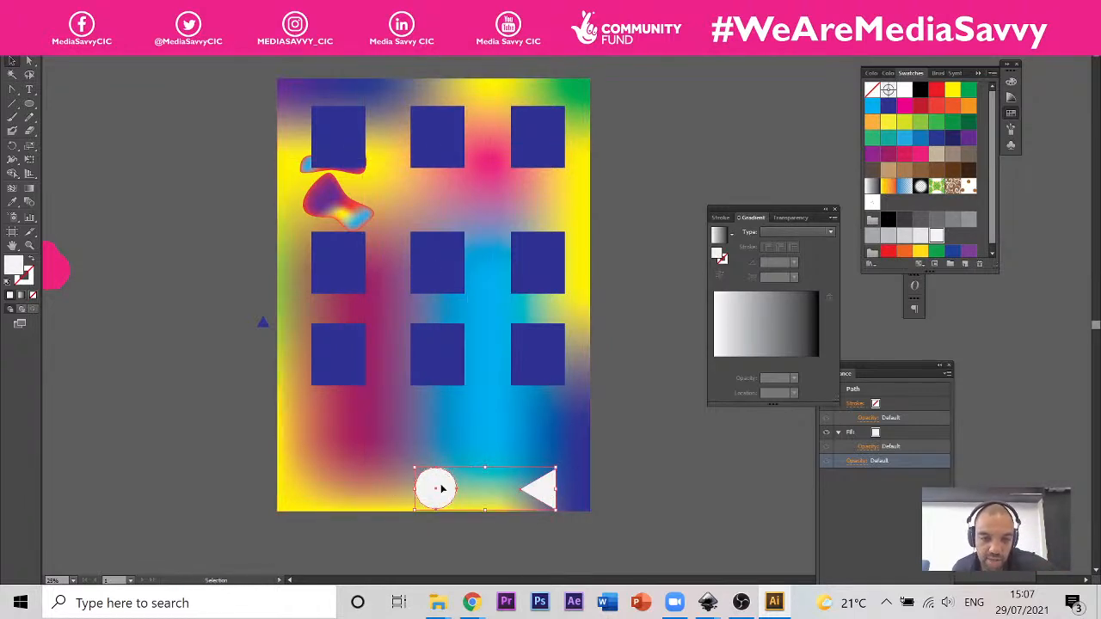
key(ctrl+shift+a)
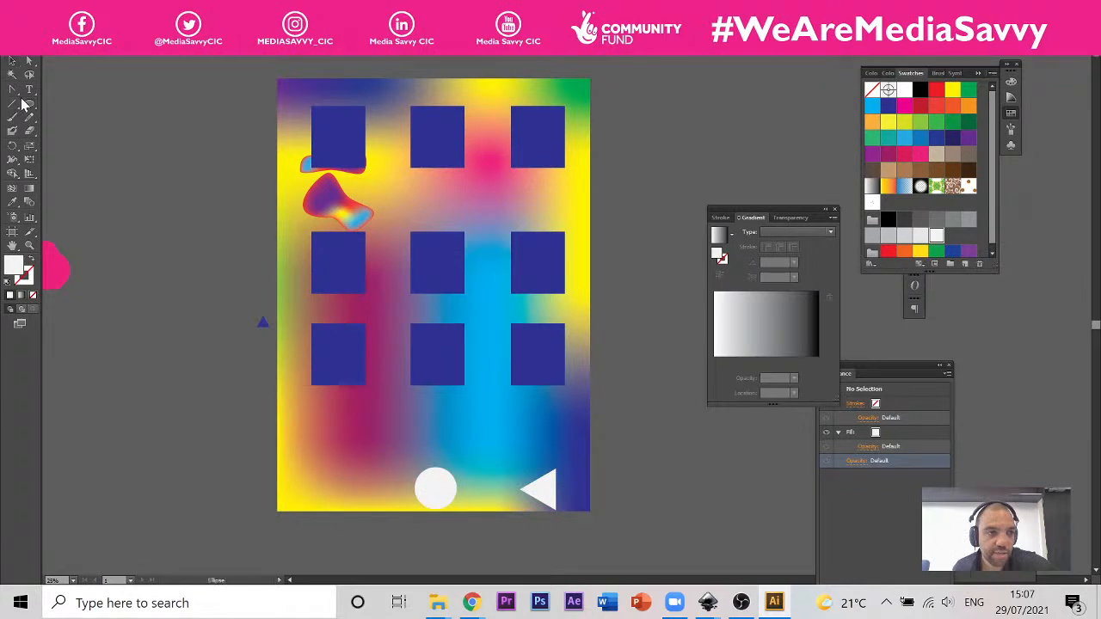
Step: Draw an almost white square near the lower-left corner of the mesh background and leave everything deselected
click(27, 103)
click(86, 102)
drag(300, 456, 338, 494)
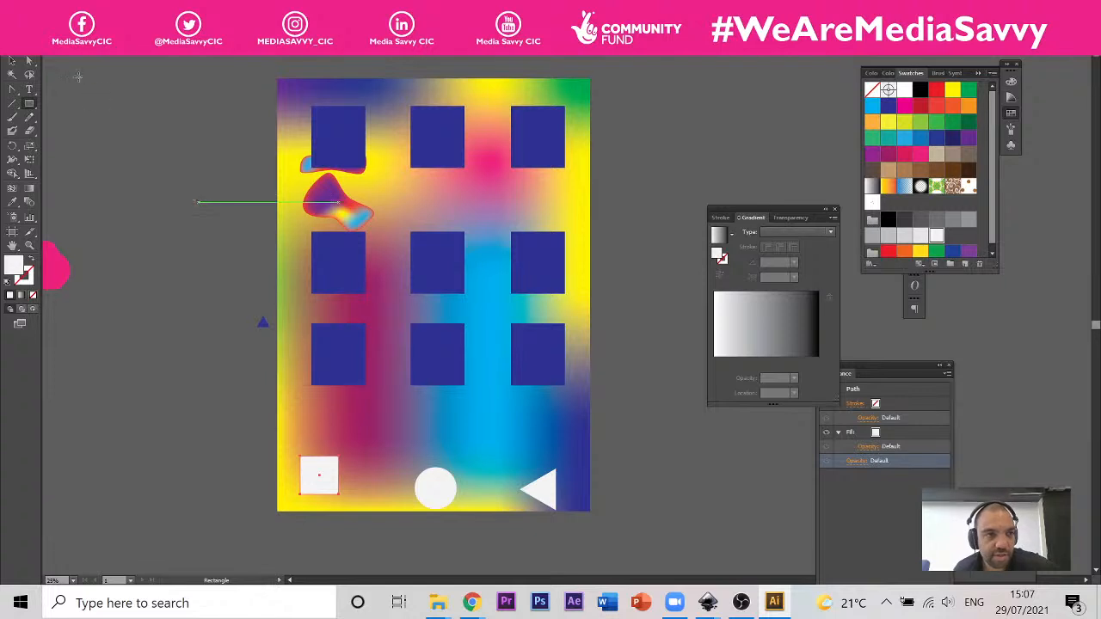
click(11, 60)
click(382, 170)
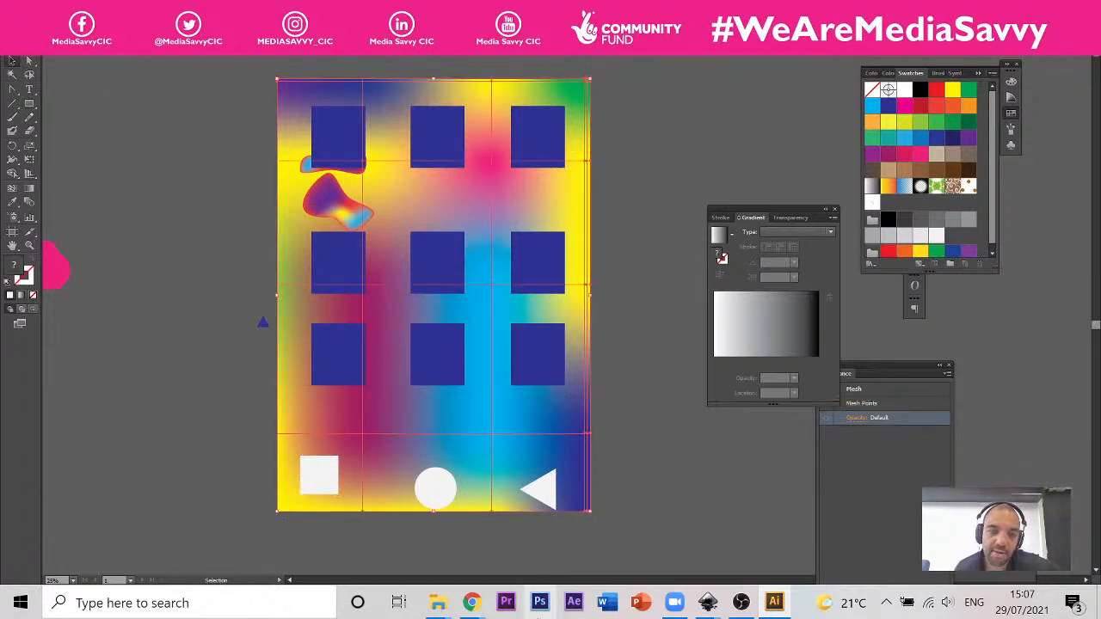
click(638, 229)
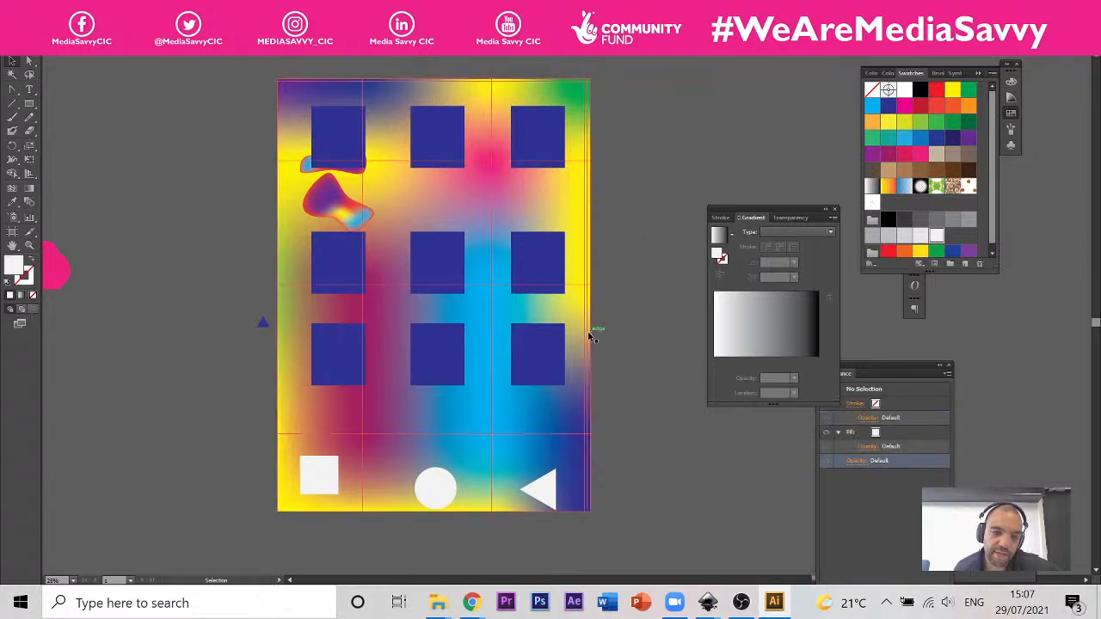
Step: Look over the whole canvas and compare the mesh-shaded pears with the pear photo
key(ctrl+minus)
key(ctrl+minus)
key(ctrl+minus)
key(ctrl+plus)
key(ctrl+minus)
key(ctrl+minus)
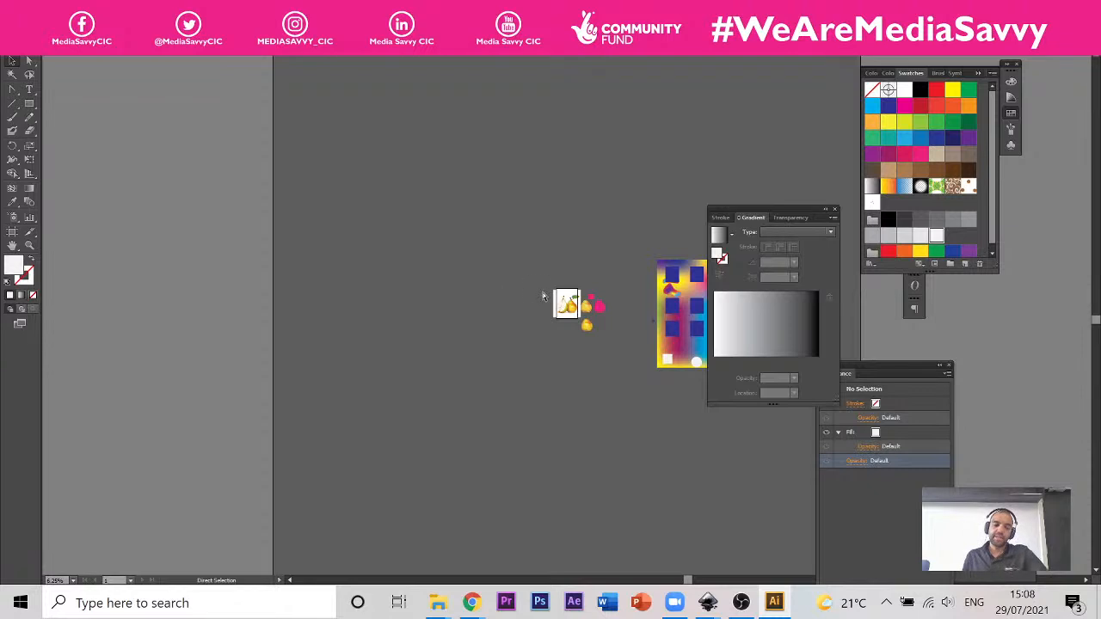
key(ctrl+a)
key(space)
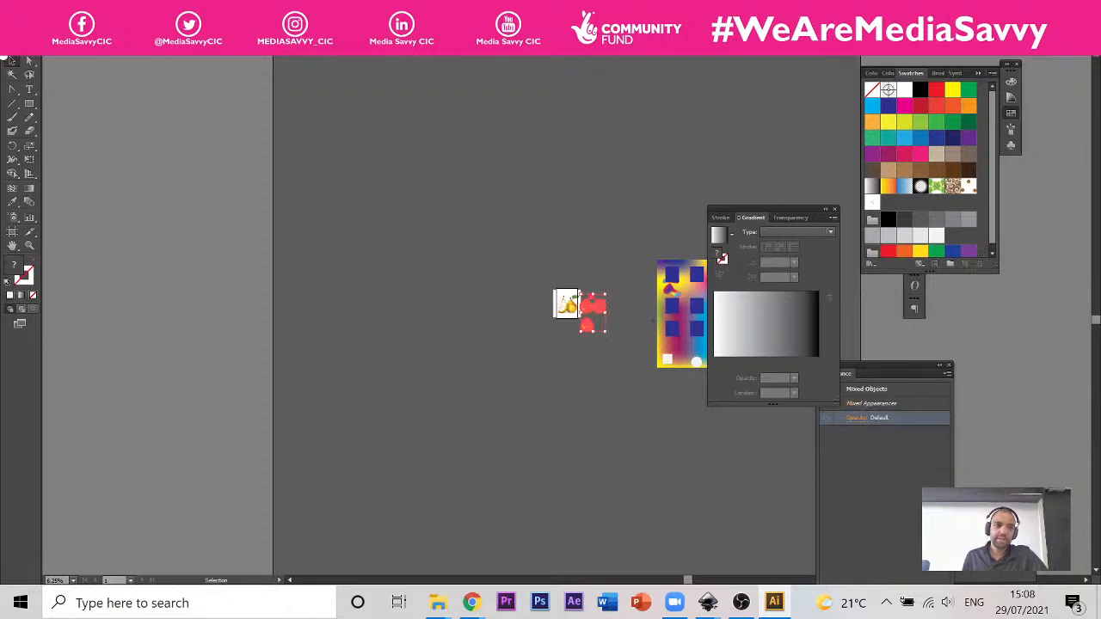
key(space)
drag(646, 356, 461, 320)
key(ctrl+plus)
key(ctrl+plus)
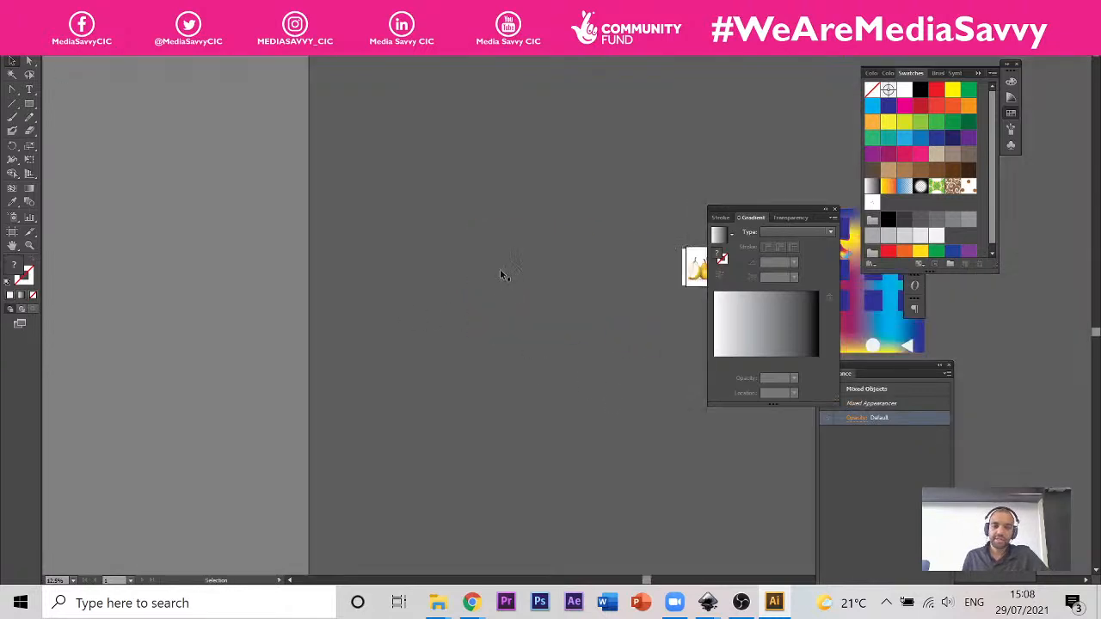
drag(503, 275, 77, 275)
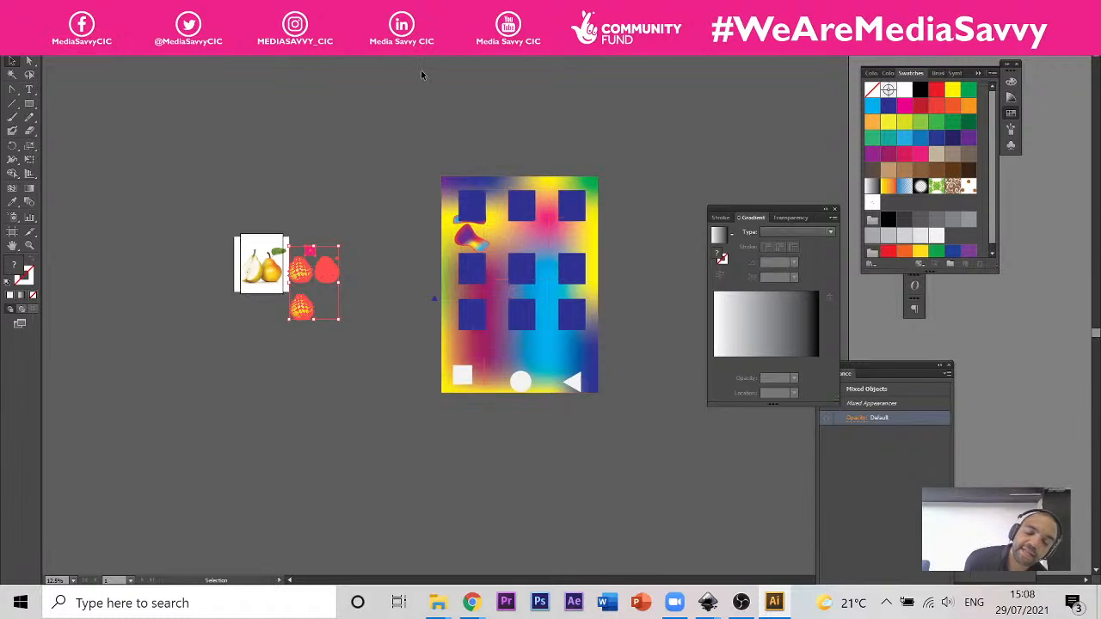
click(370, 376)
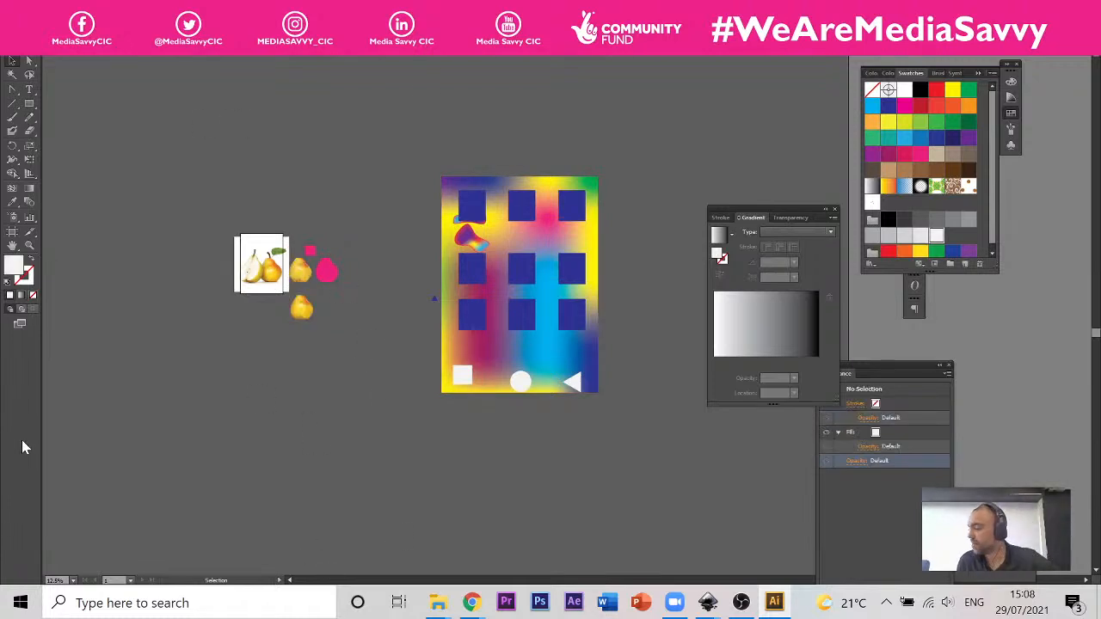
scroll(320, 260, up, 5)
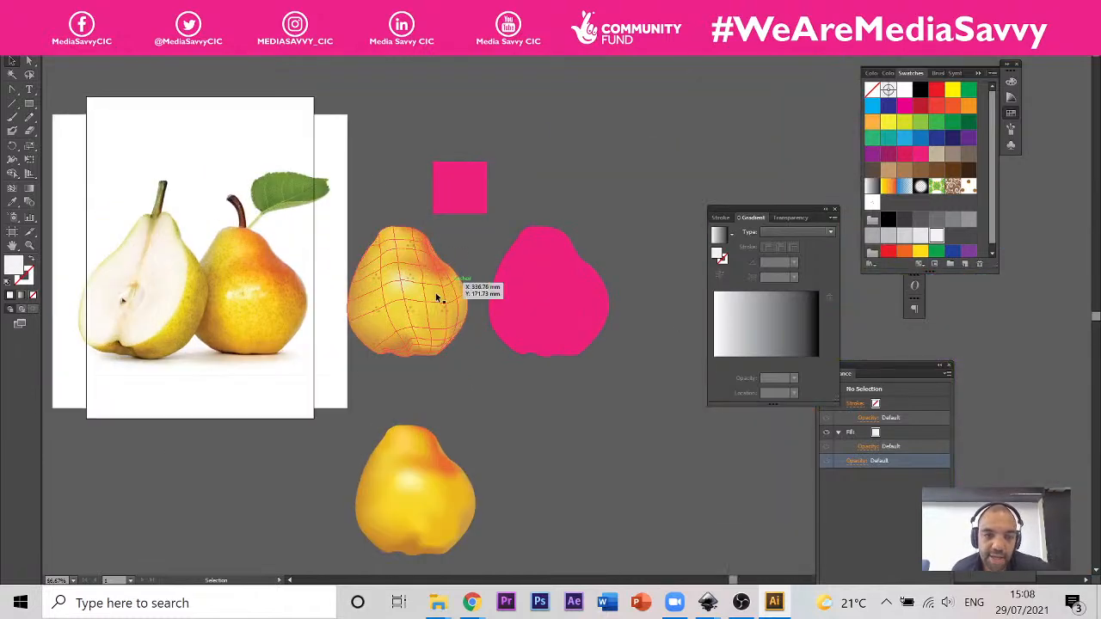
scroll(420, 286, up, 2)
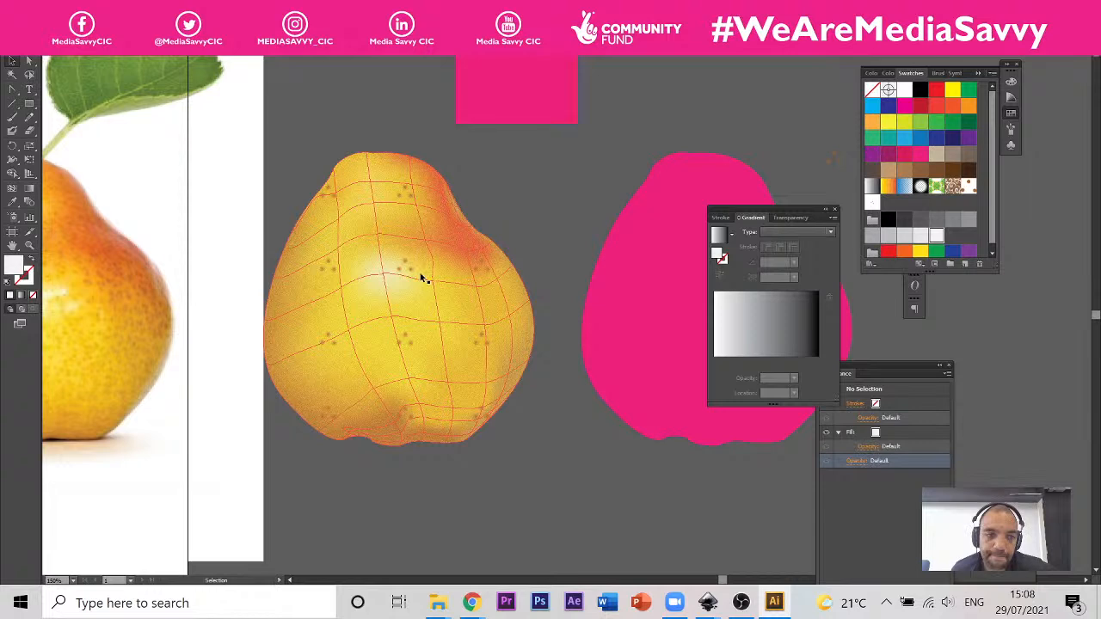
scroll(421, 278, down, 7)
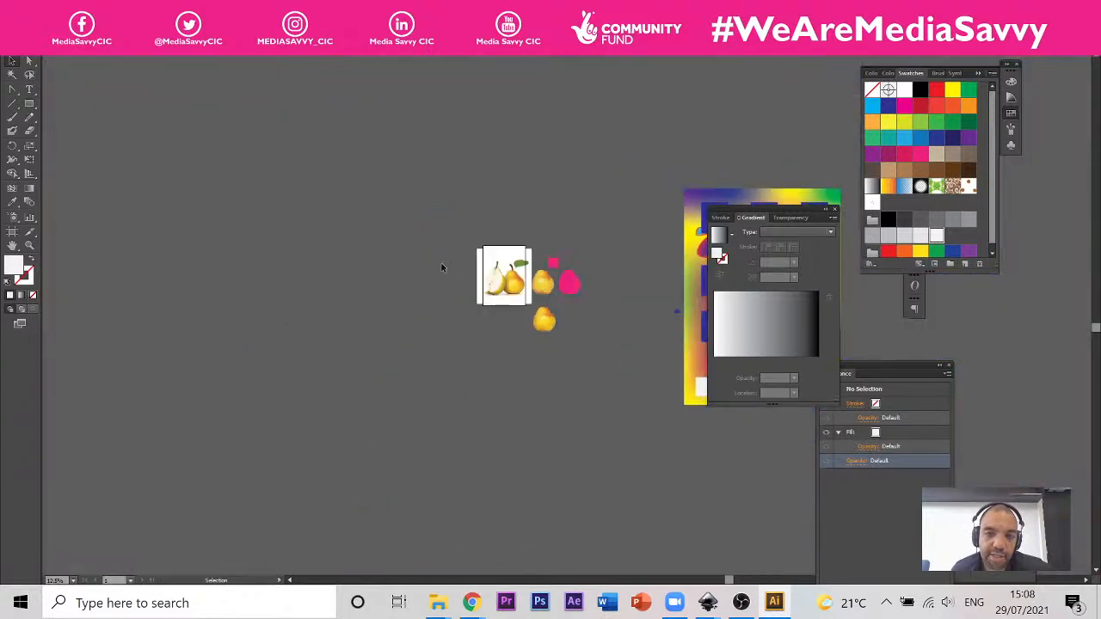
scroll(550, 269, up, 3)
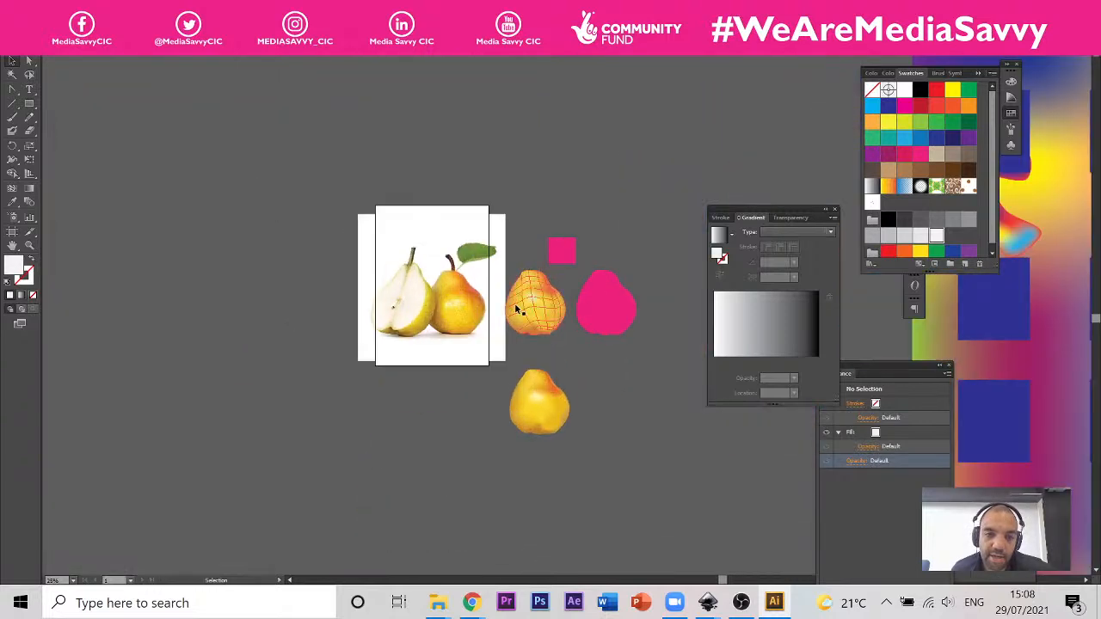
scroll(516, 310, up, 2)
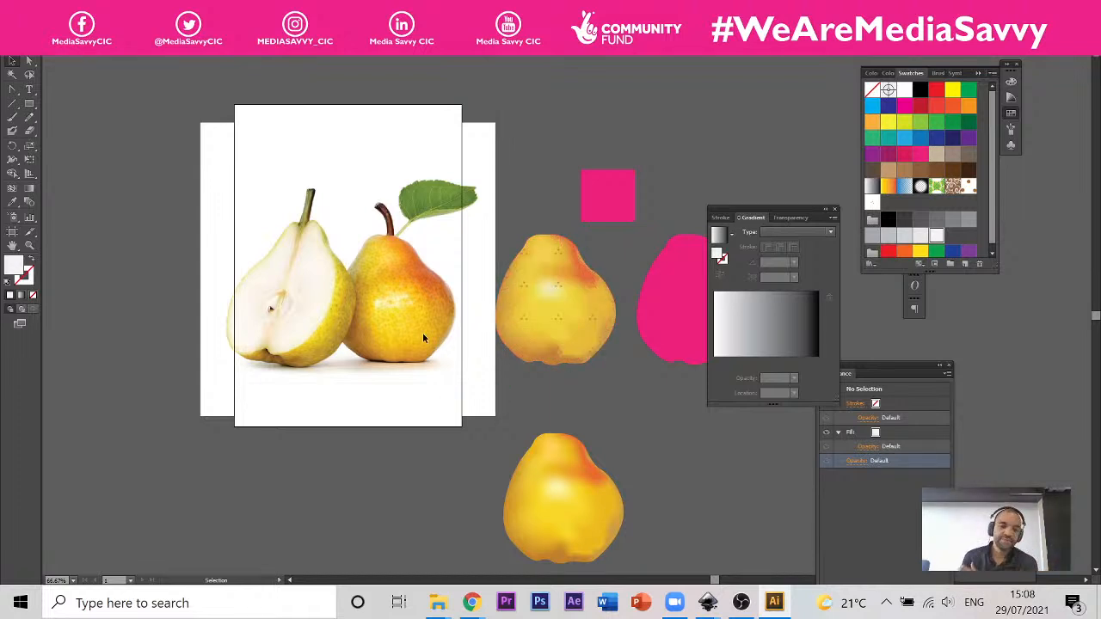
Step: Switch to Inkscape, view the mesh-filled rectangle in the artwork document and bring up the pear document
mouse_move(707, 602)
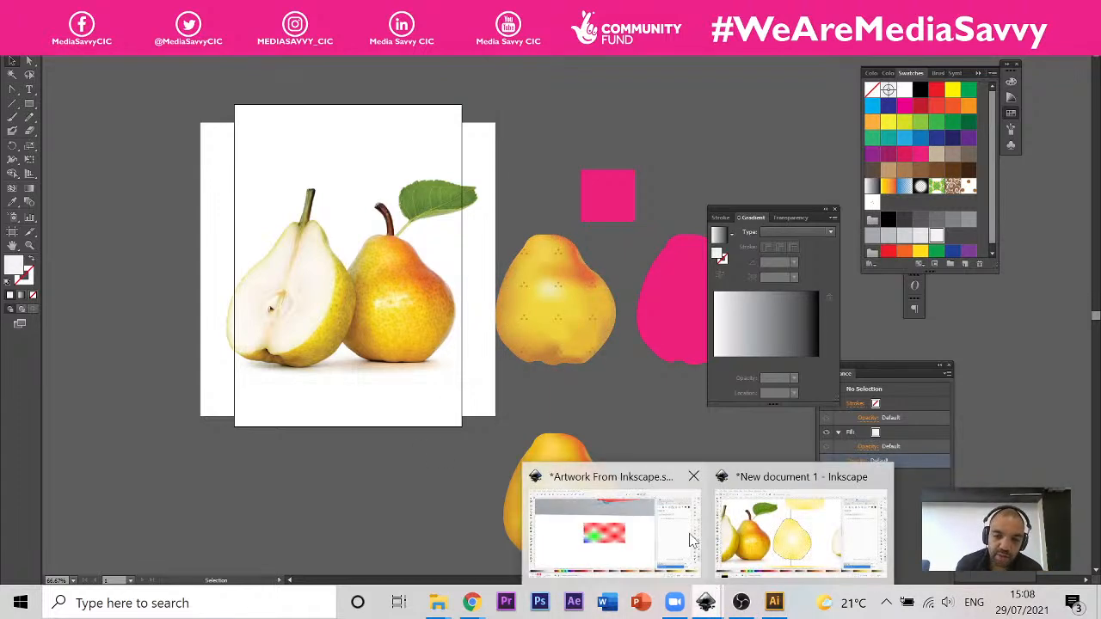
click(653, 533)
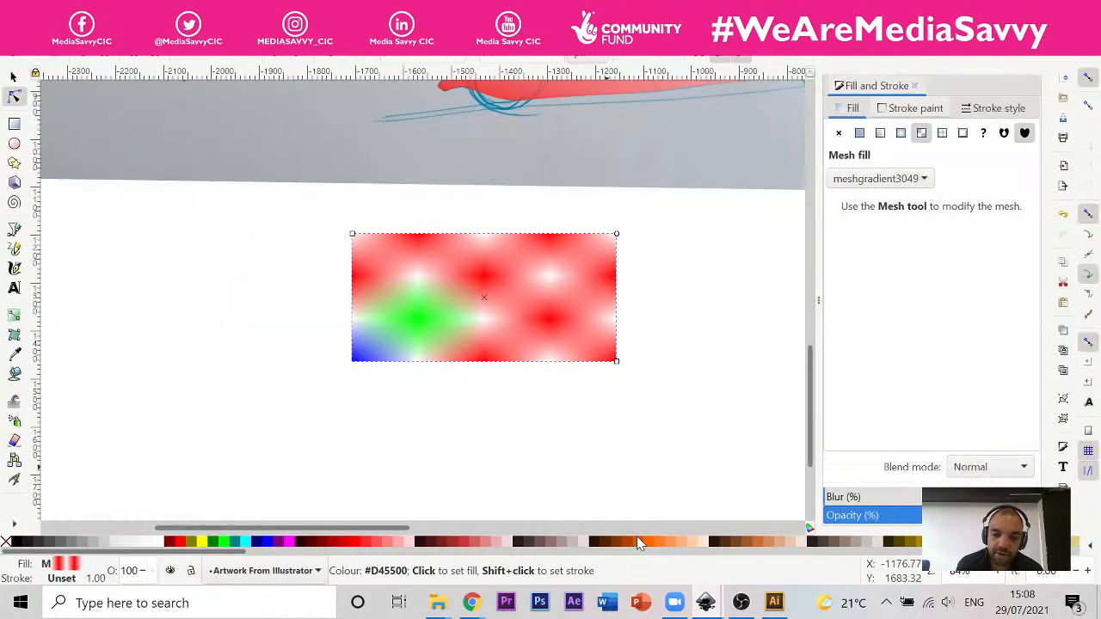
mouse_move(708, 602)
click(812, 528)
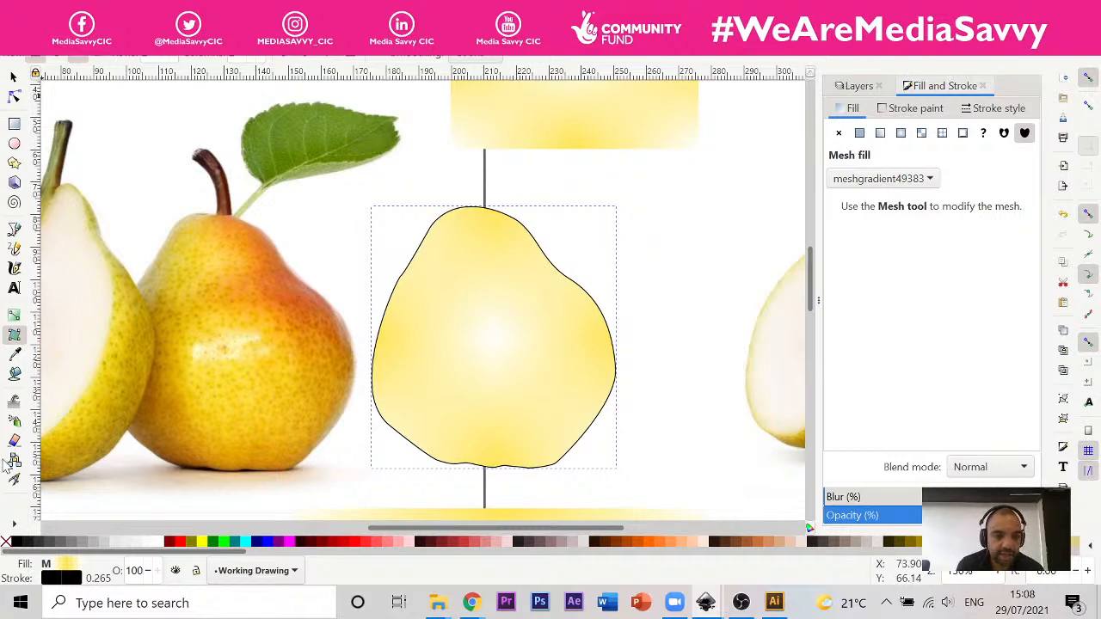
Step: Fill the pear outline with flat red (#FF0000) and convert the fill to a mesh gradient
click(13, 97)
click(571, 280)
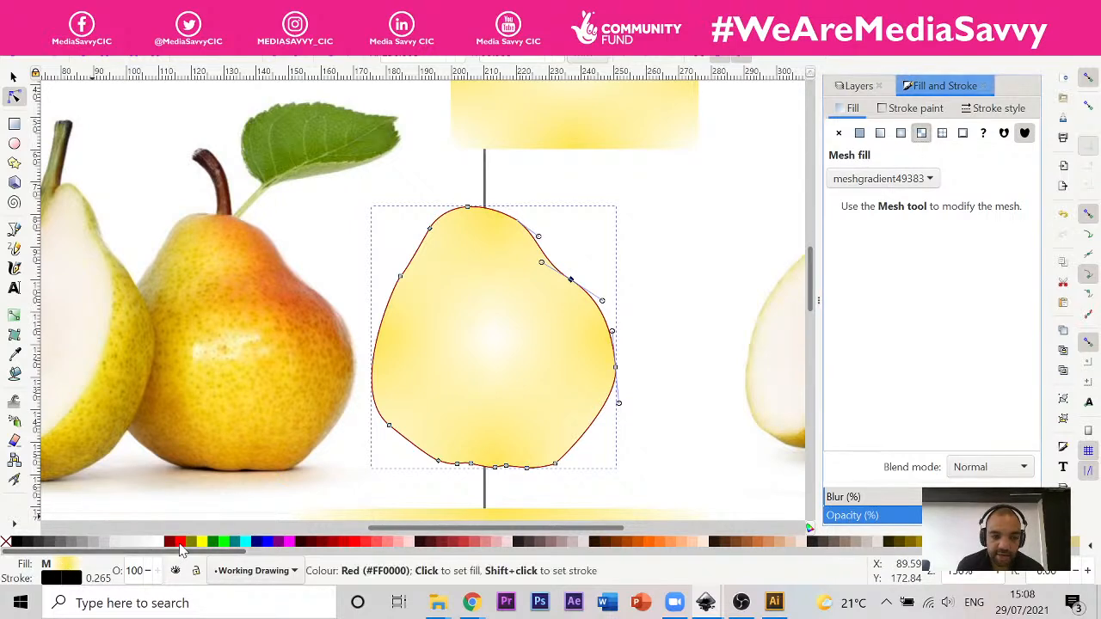
click(180, 544)
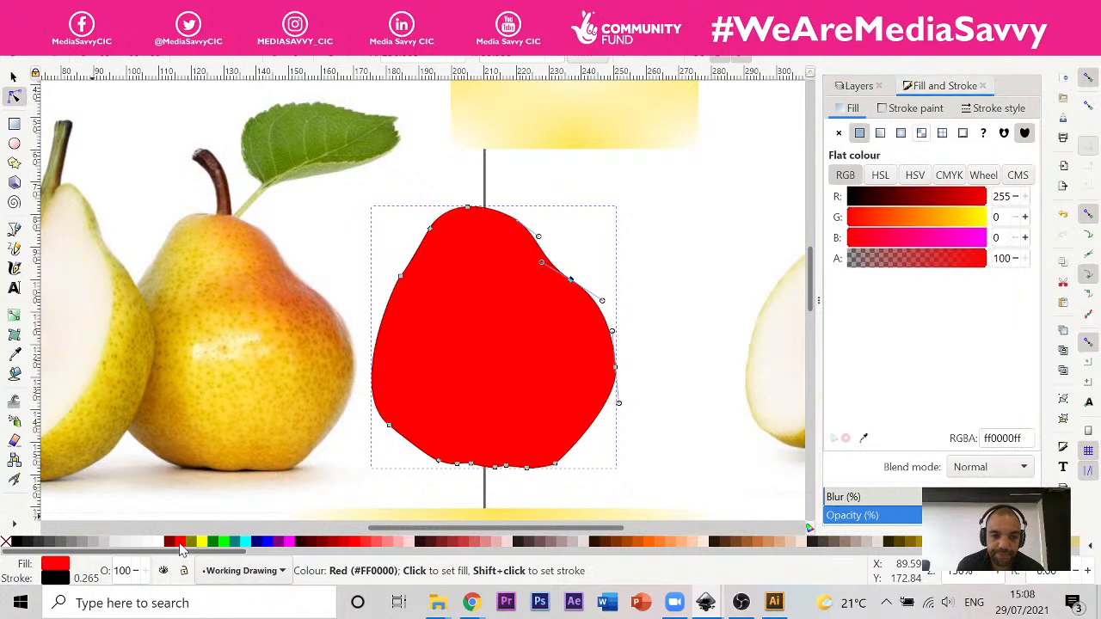
click(921, 133)
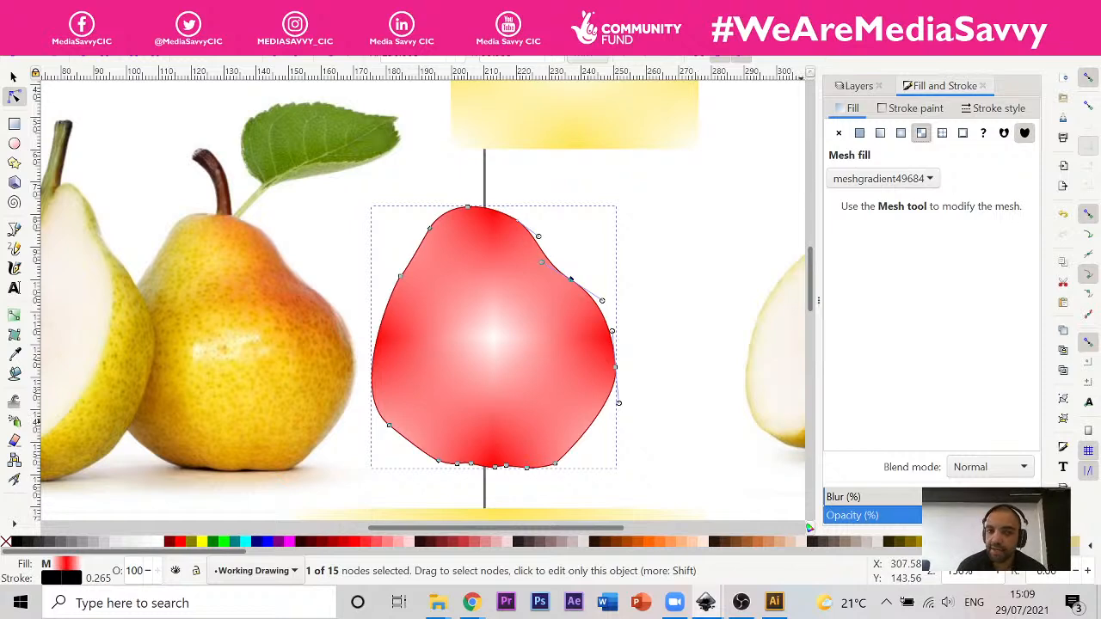
Step: Switch back to Illustrator and bring up the document with the pink car and the number 70 candles
key(alt+Tab)
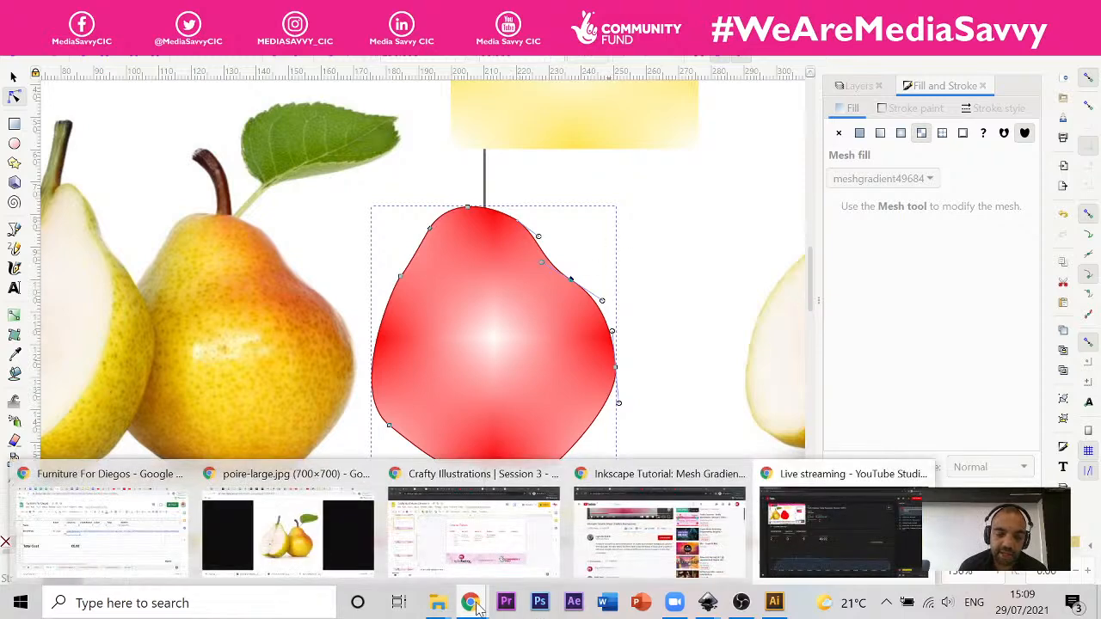
mouse_move(774, 604)
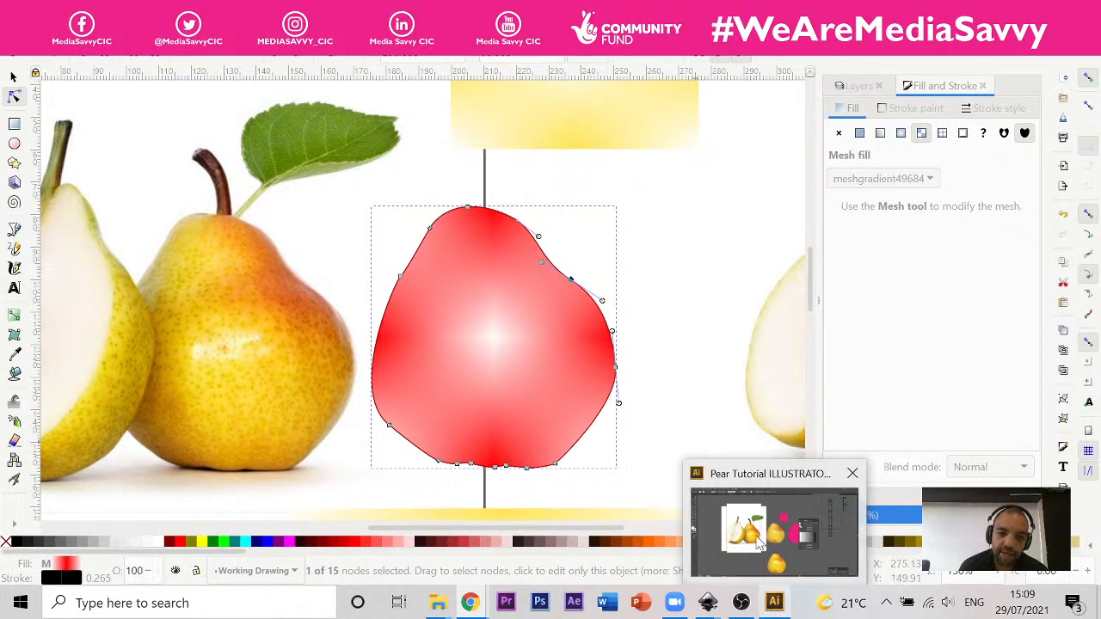
click(762, 588)
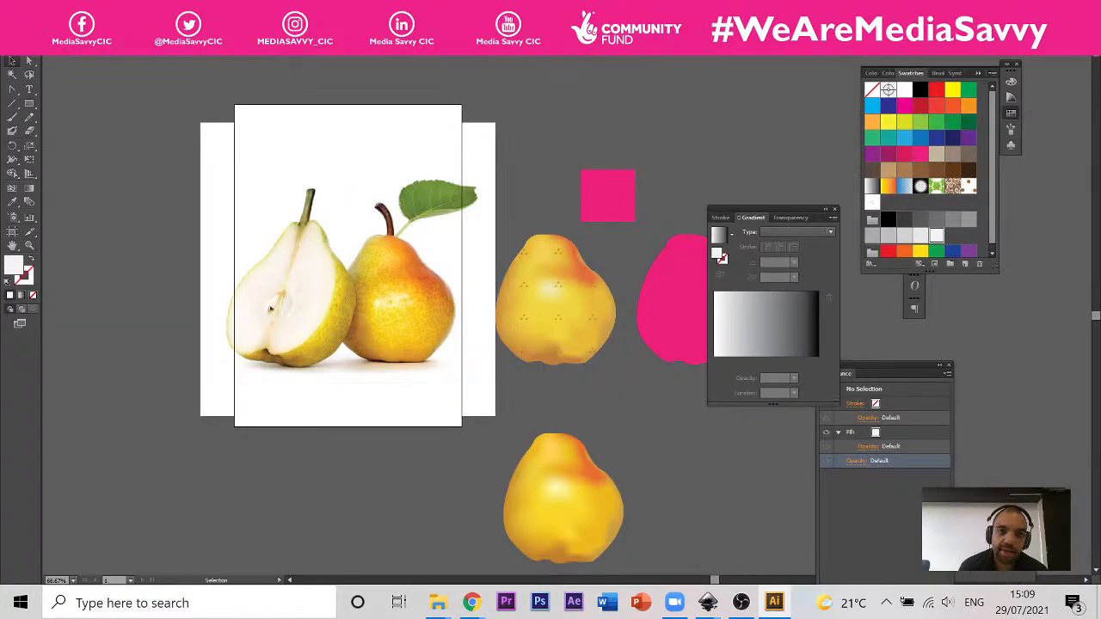
click(412, 52)
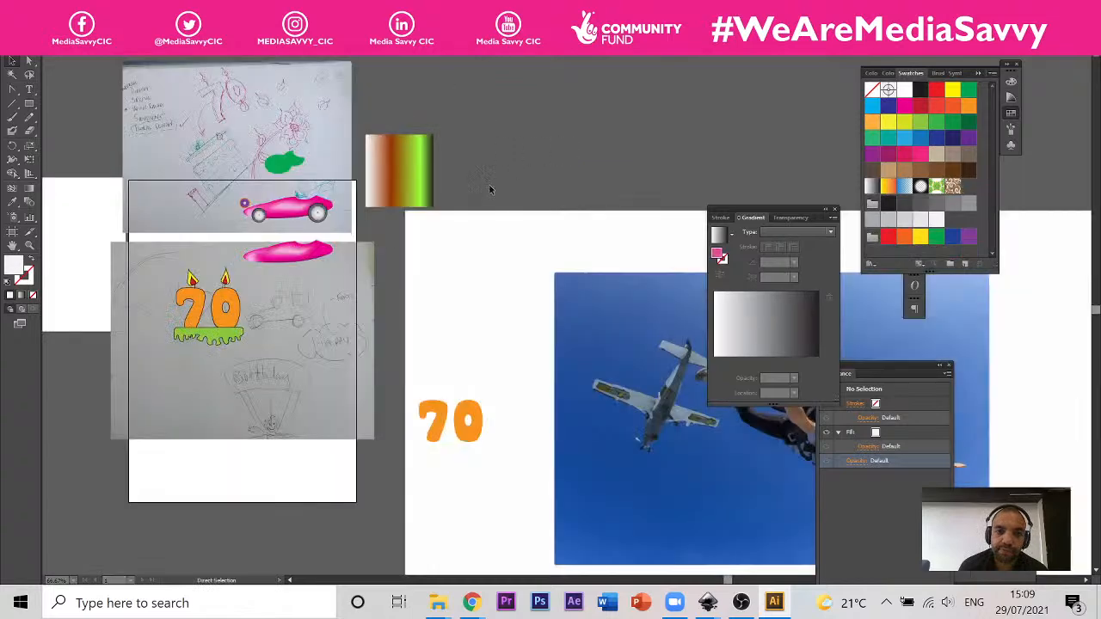
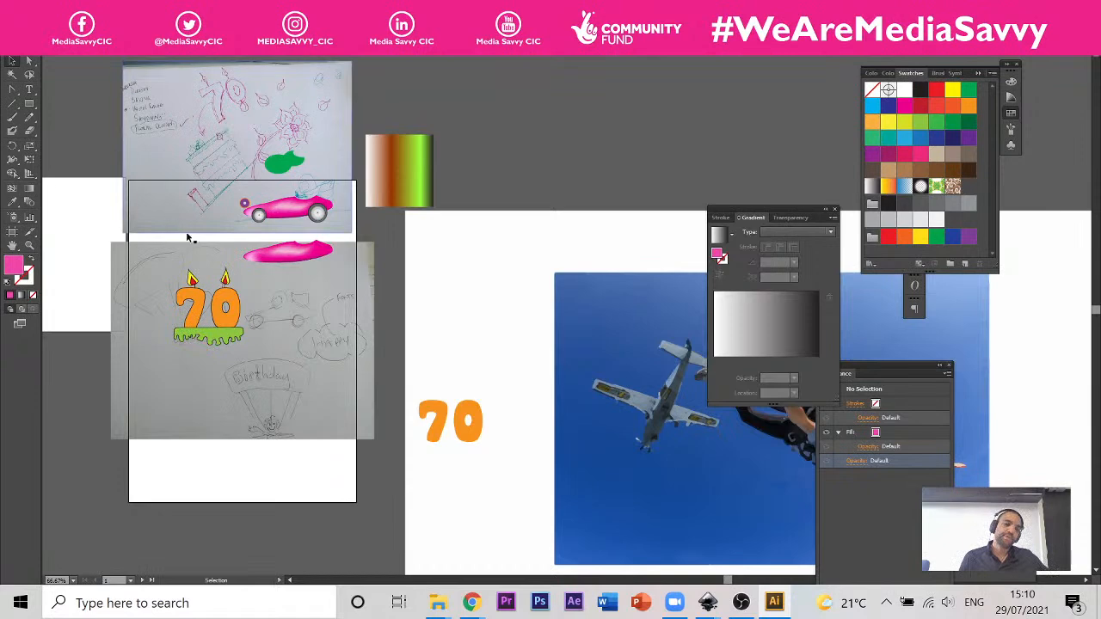
Step: Select the pink car's mesh body and the spare body copy below it in turn and examine their mesh lines
scroll(271, 203, up, 2)
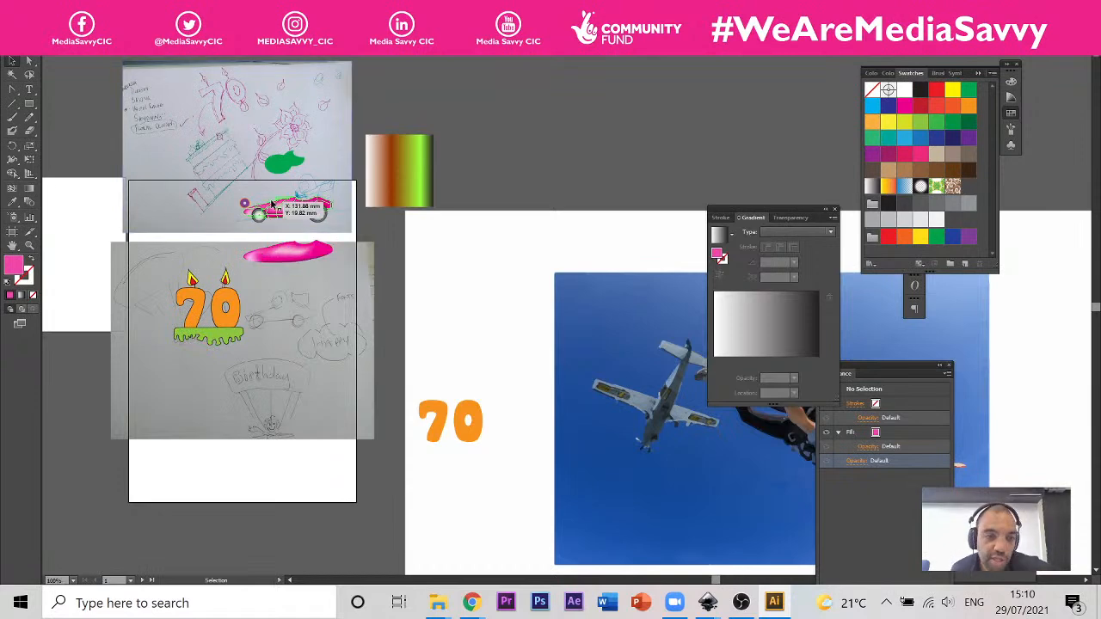
scroll(350, 235, up, 2)
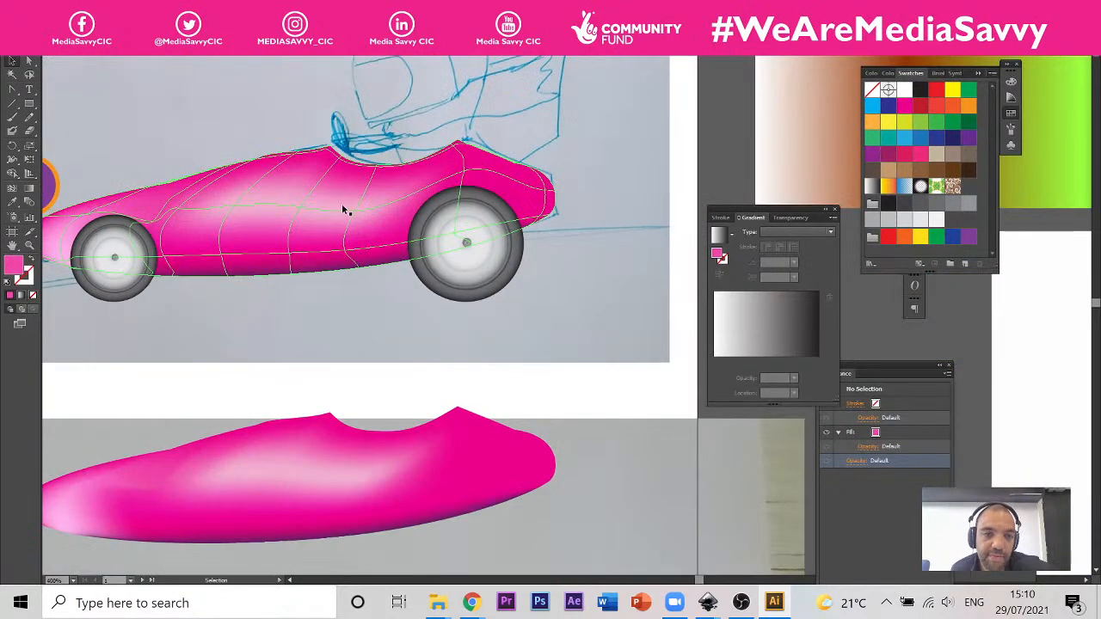
click(327, 205)
scroll(244, 201, down, 2)
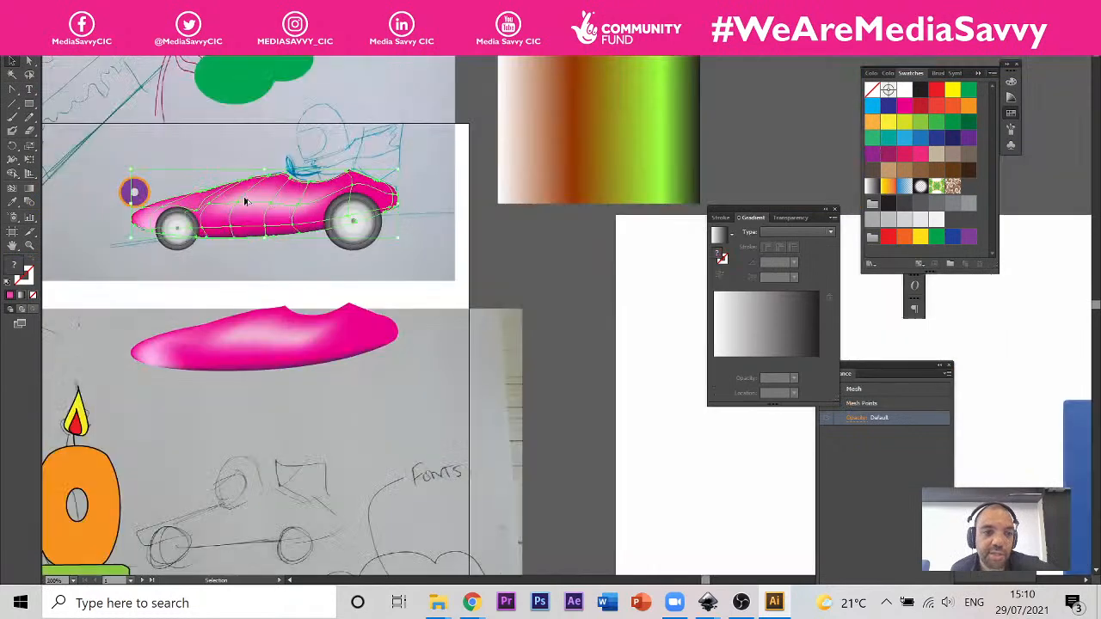
click(256, 333)
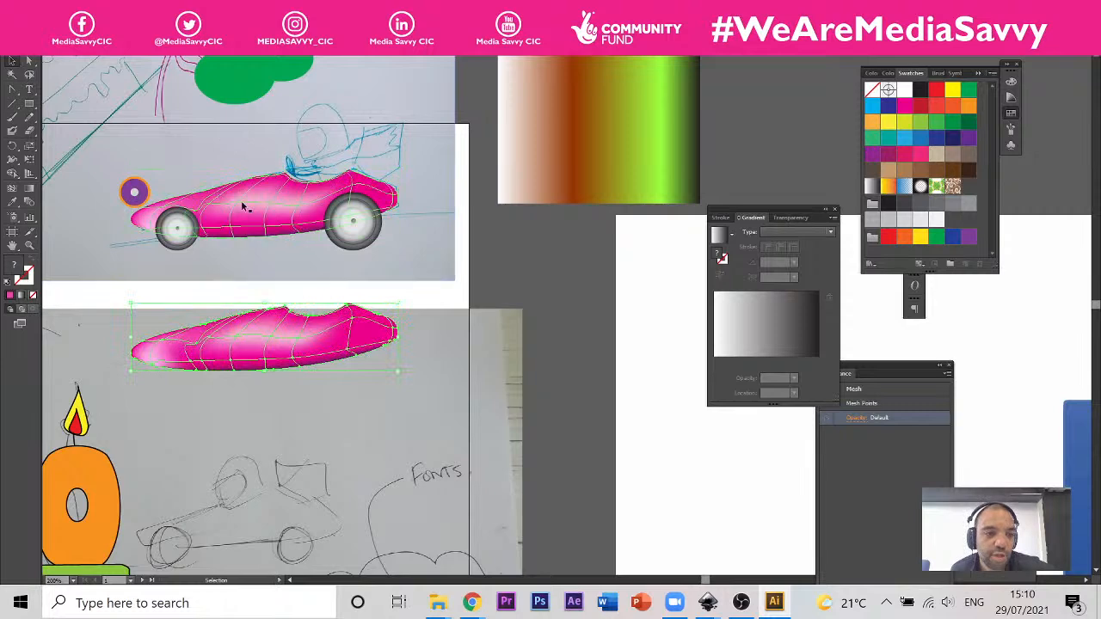
scroll(229, 192, up, 1)
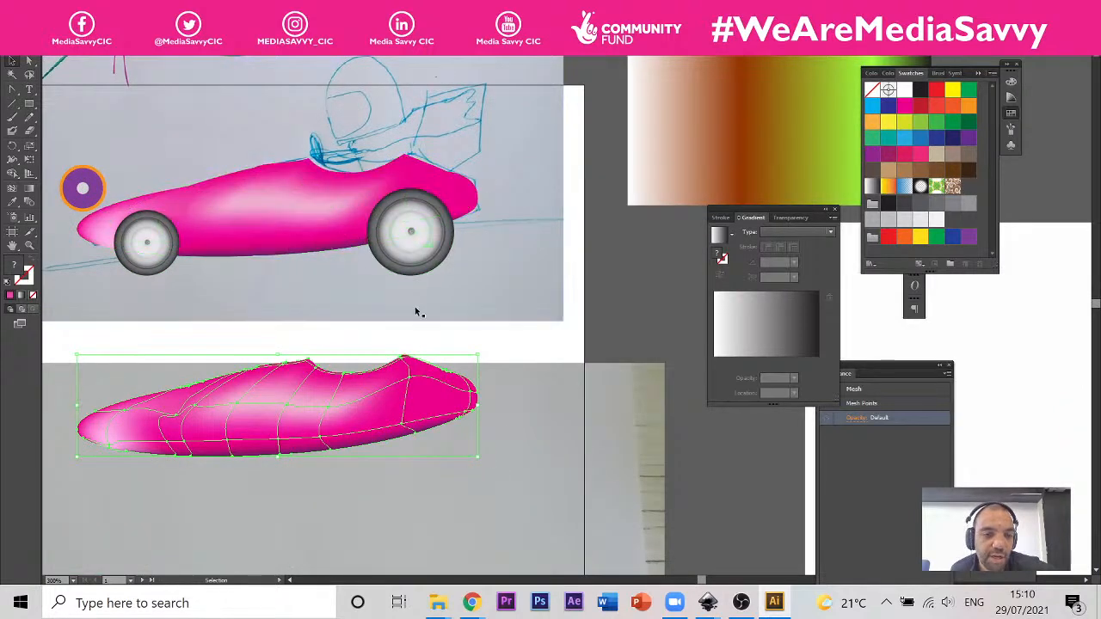
scroll(338, 209, up, 1)
scroll(338, 209, up, 1)
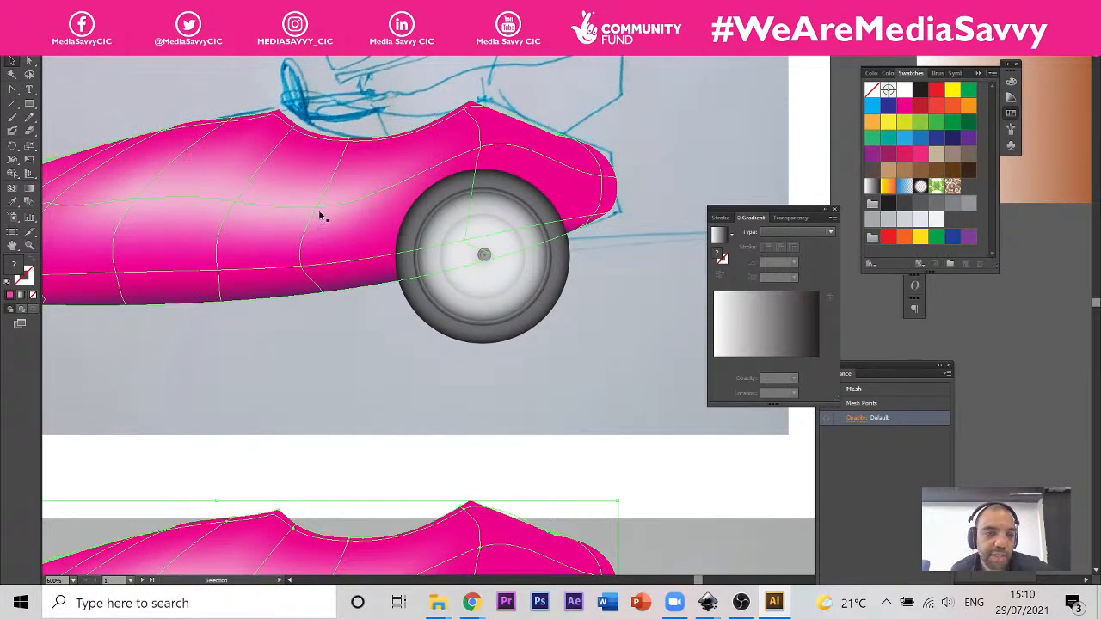
click(16, 193)
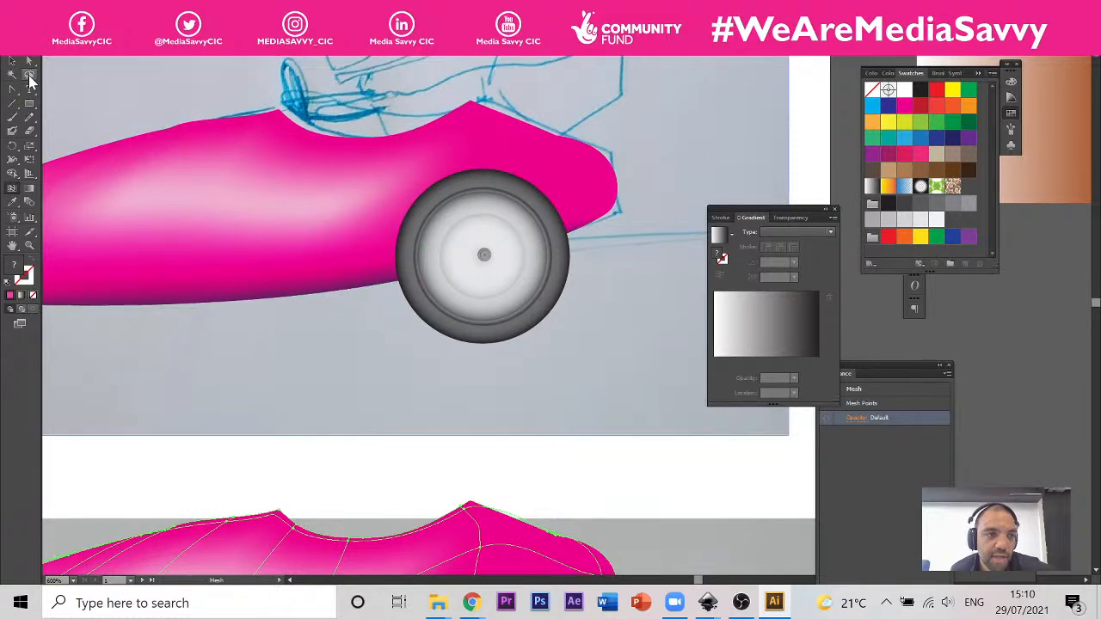
click(340, 194)
key(ctrl+z)
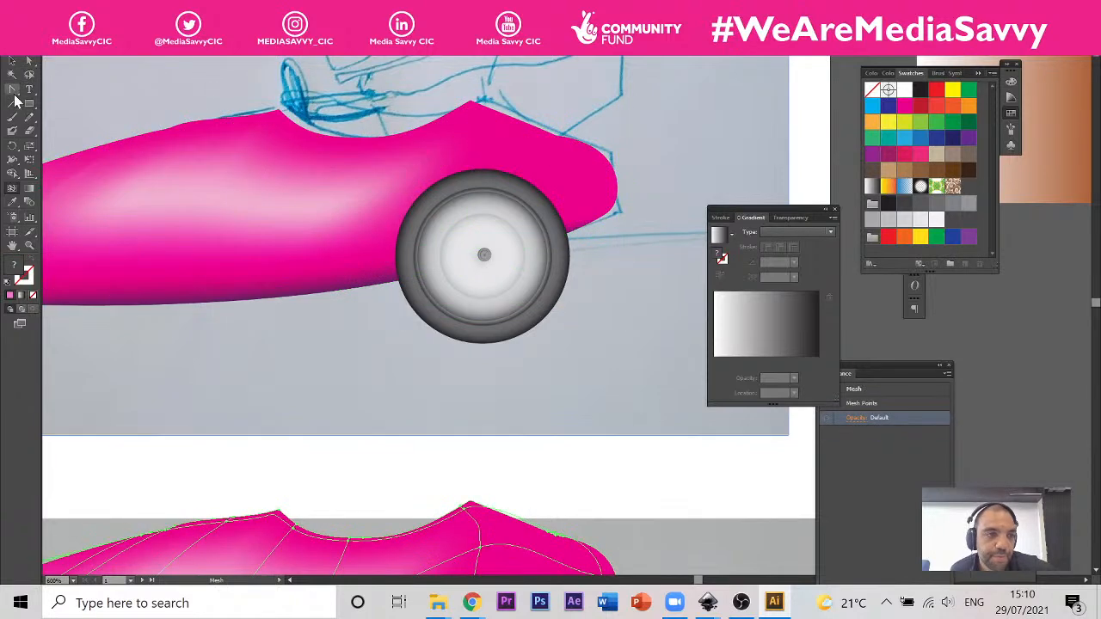
Step: Lasso the mesh points in the highlight behind the middle of the car body and recolour them green
click(29, 75)
mouse_move(354, 178)
mouse_down()
mouse_move(219, 178)
mouse_move(323, 251)
mouse_move(353, 177)
mouse_up()
click(871, 138)
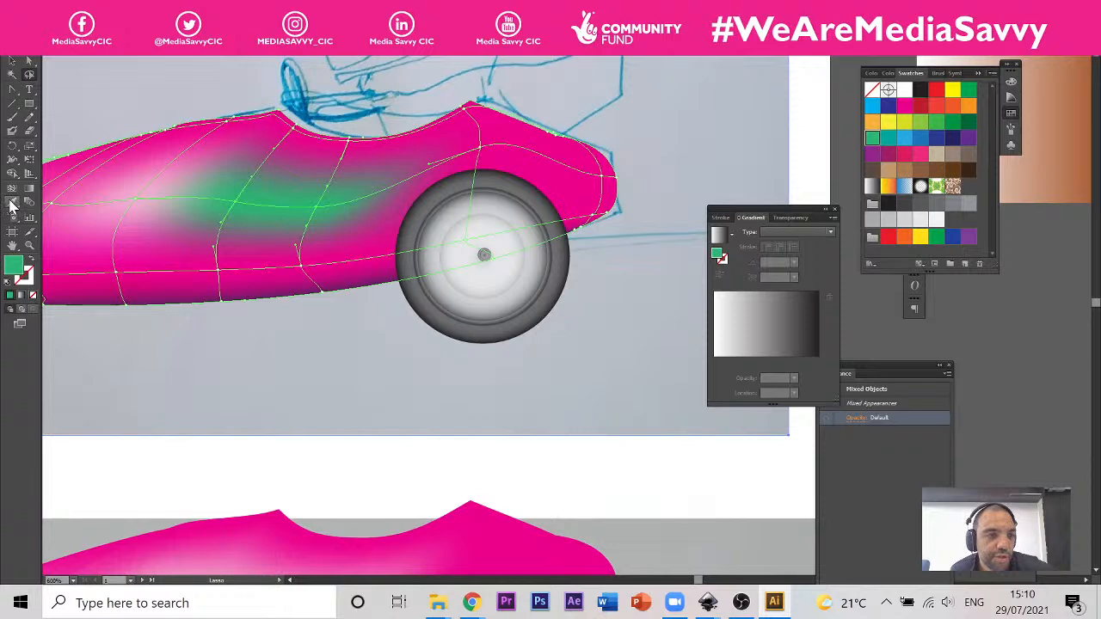
Step: Move the car body's mesh point above the rear wheel slightly up and towards the front with Direct Selection
scroll(82, 344, down, 1)
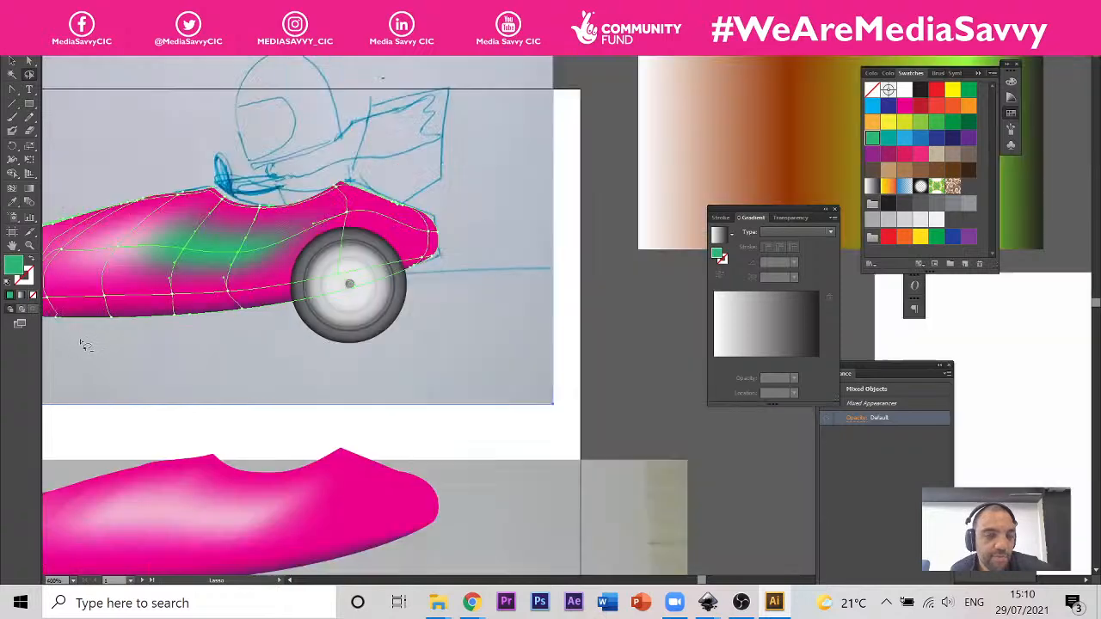
scroll(86, 345, down, 2)
scroll(293, 235, up, 1)
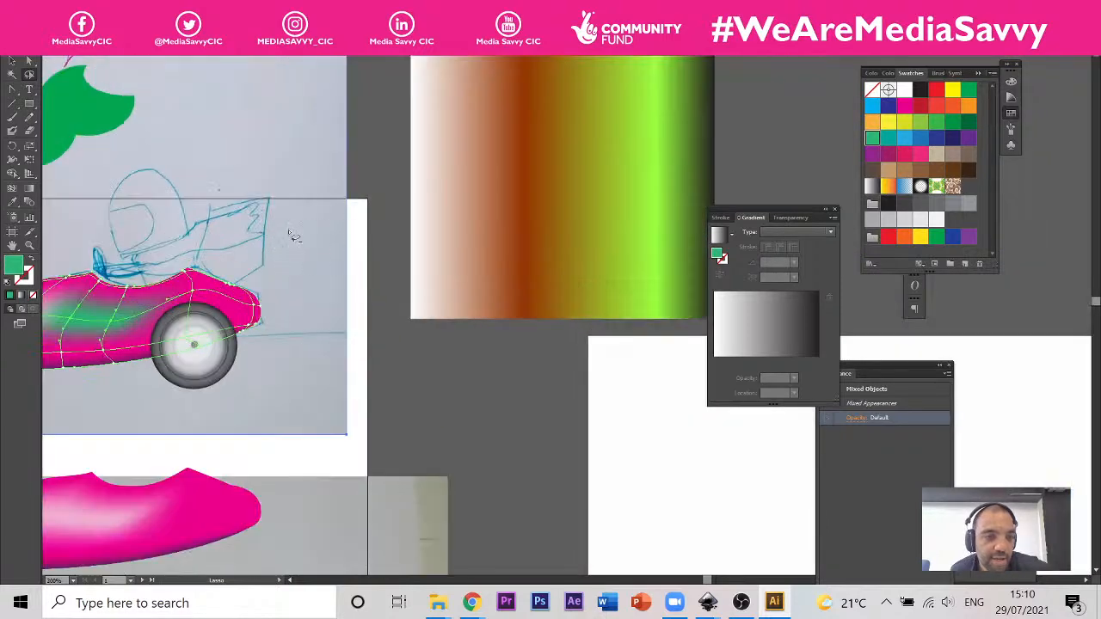
scroll(292, 235, up, 2)
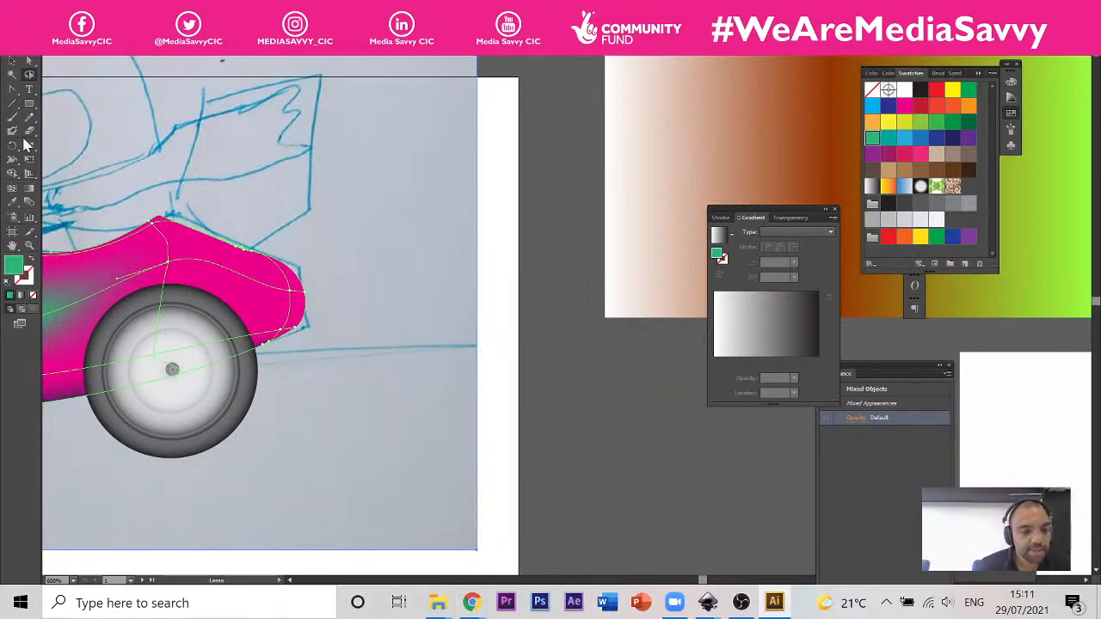
scroll(202, 191, down, 2)
scroll(168, 205, up, 1)
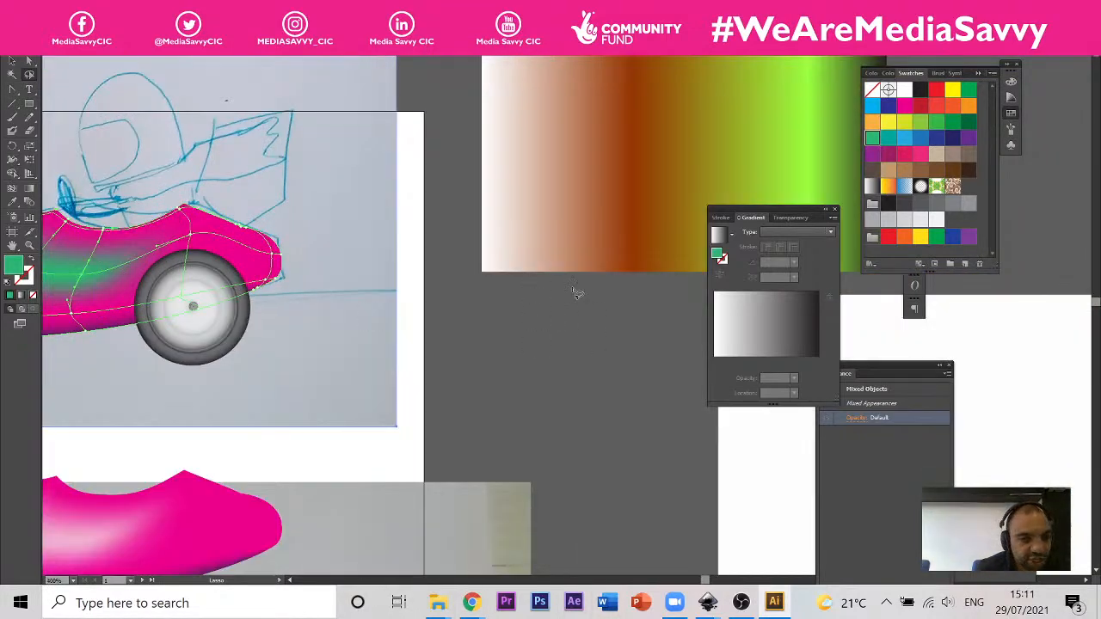
scroll(283, 273, up, 2)
scroll(198, 250, up, 1)
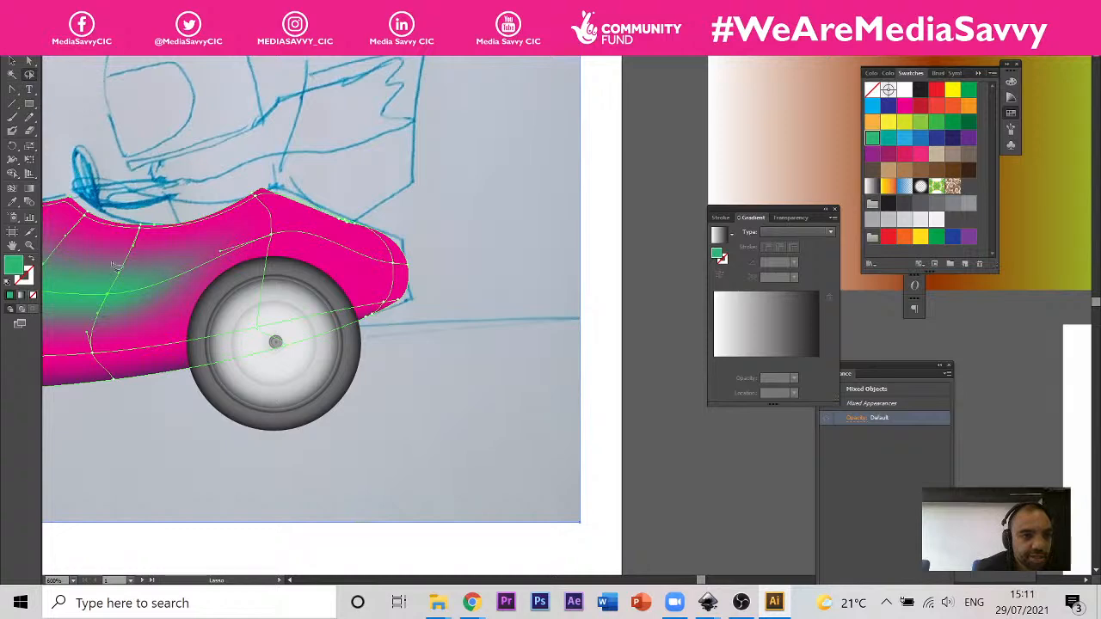
click(26, 66)
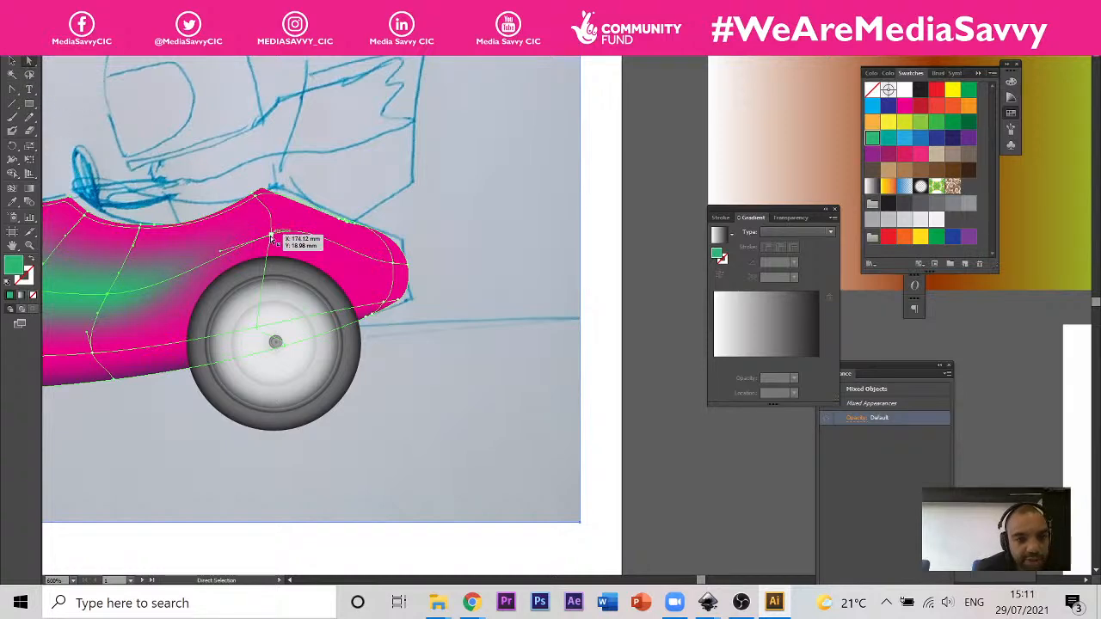
click(272, 241)
drag(271, 239, 255, 227)
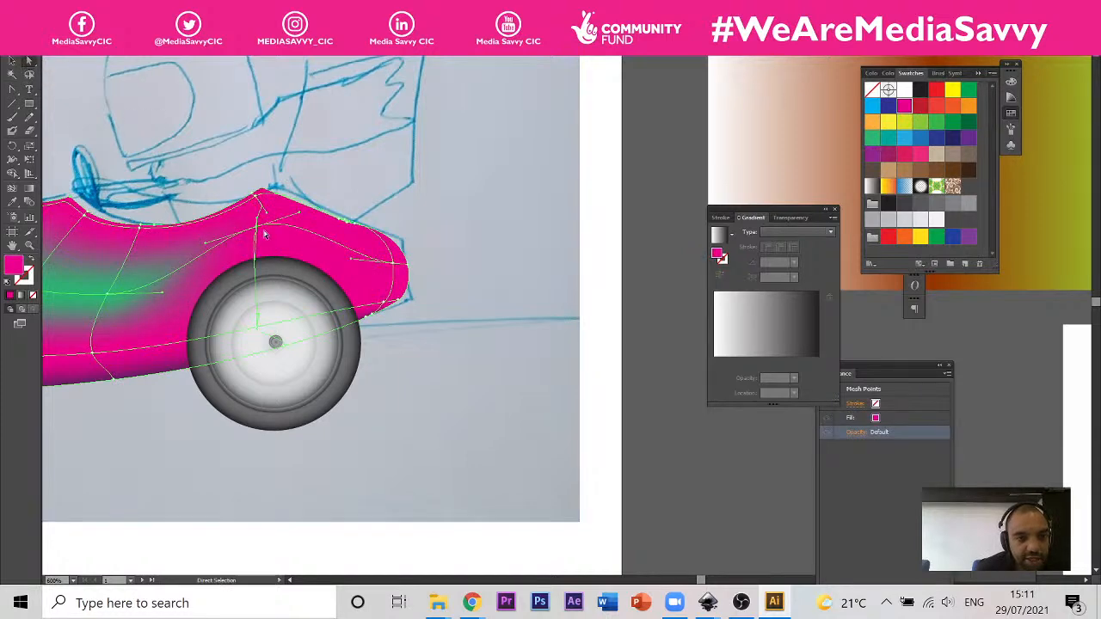
Step: Extend the forward and rear direction handles of the mesh point above the rear wheel to reshape the mesh line
drag(256, 228, 172, 247)
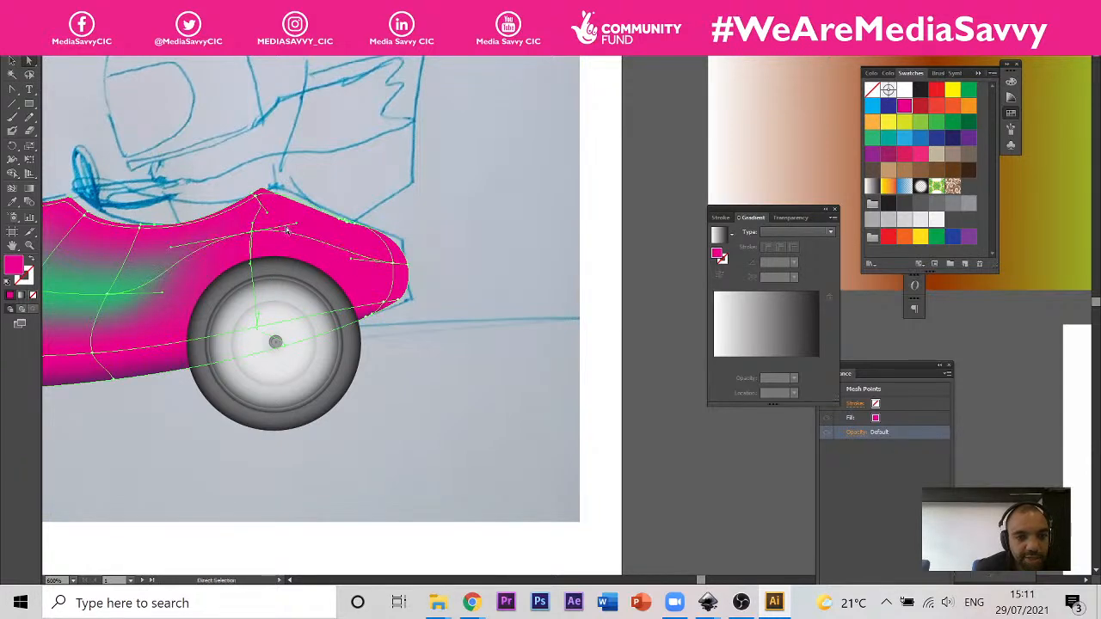
drag(295, 226, 327, 226)
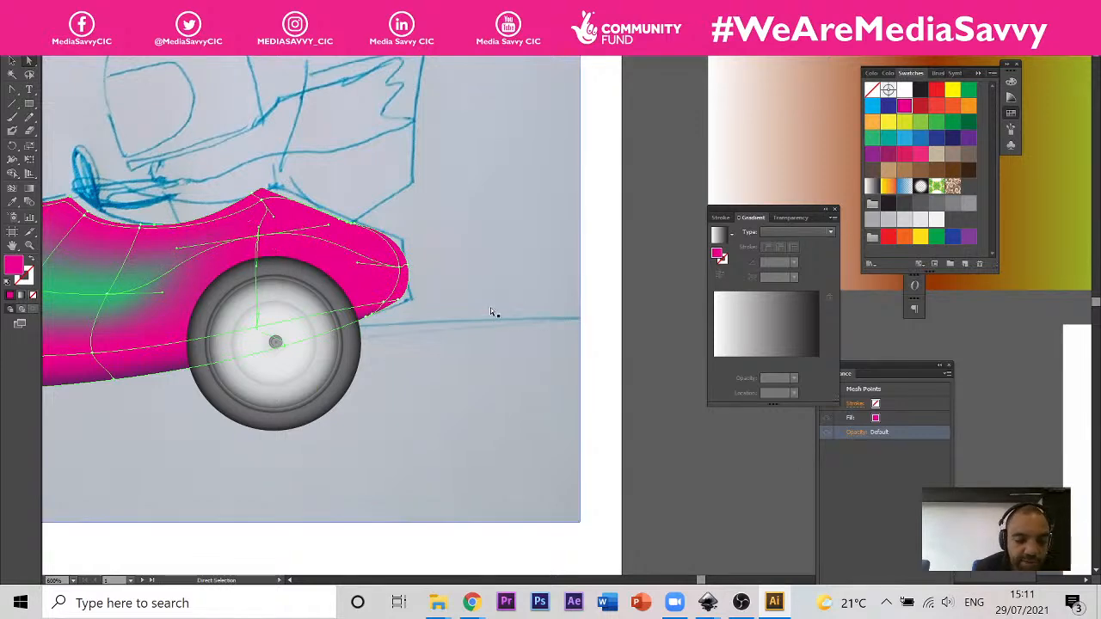
scroll(475, 331, down, 1)
scroll(306, 267, up, 2)
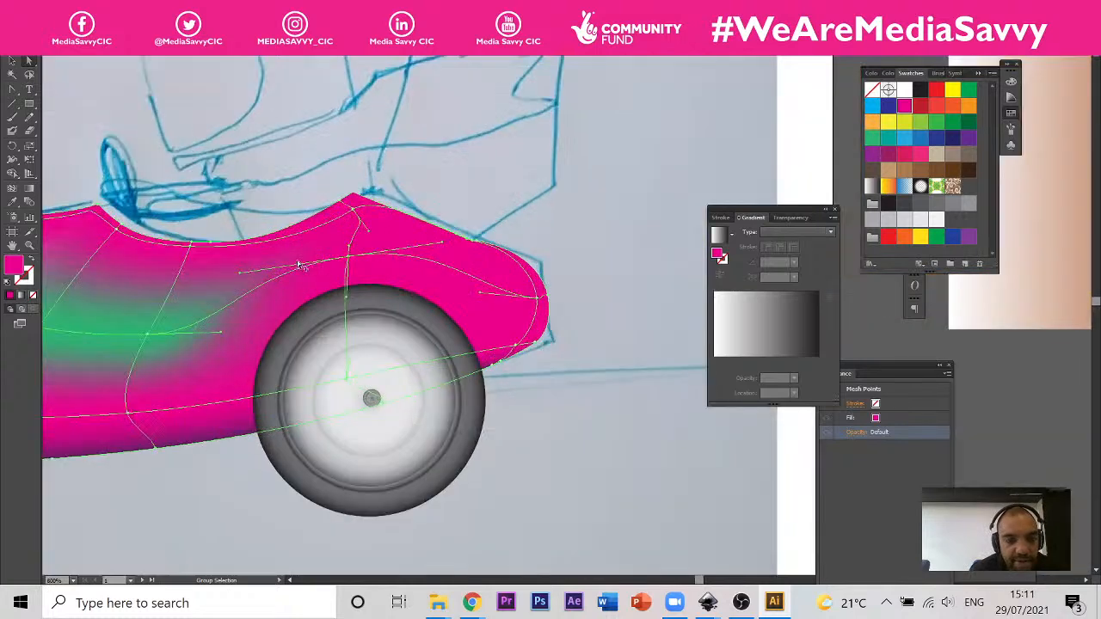
scroll(481, 240, down, 1)
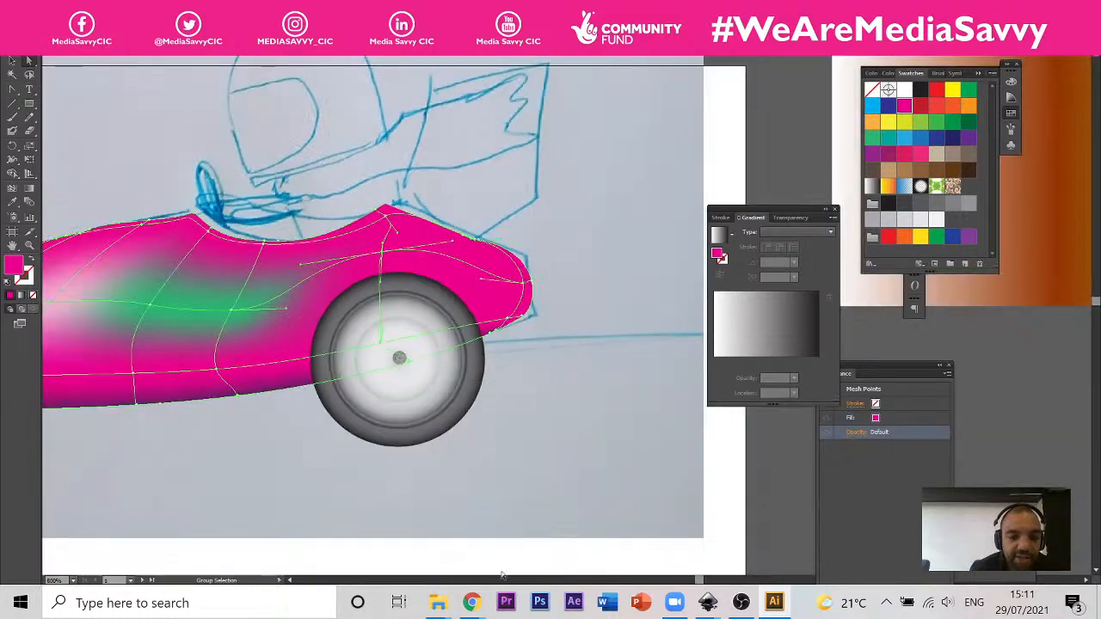
scroll(377, 229, down, 3)
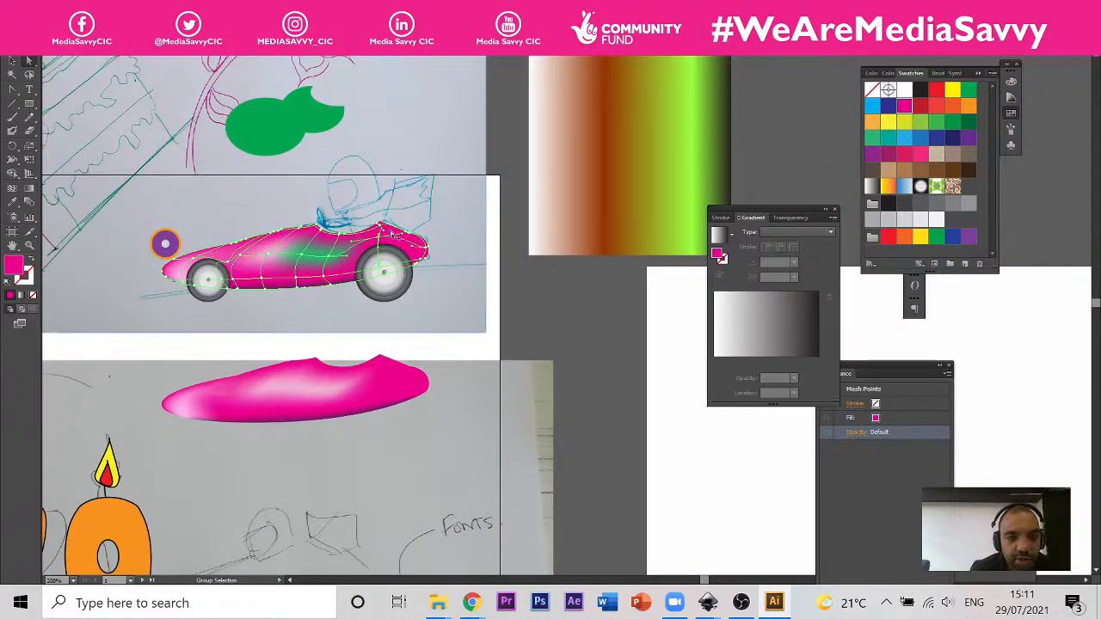
scroll(382, 234, up, 3)
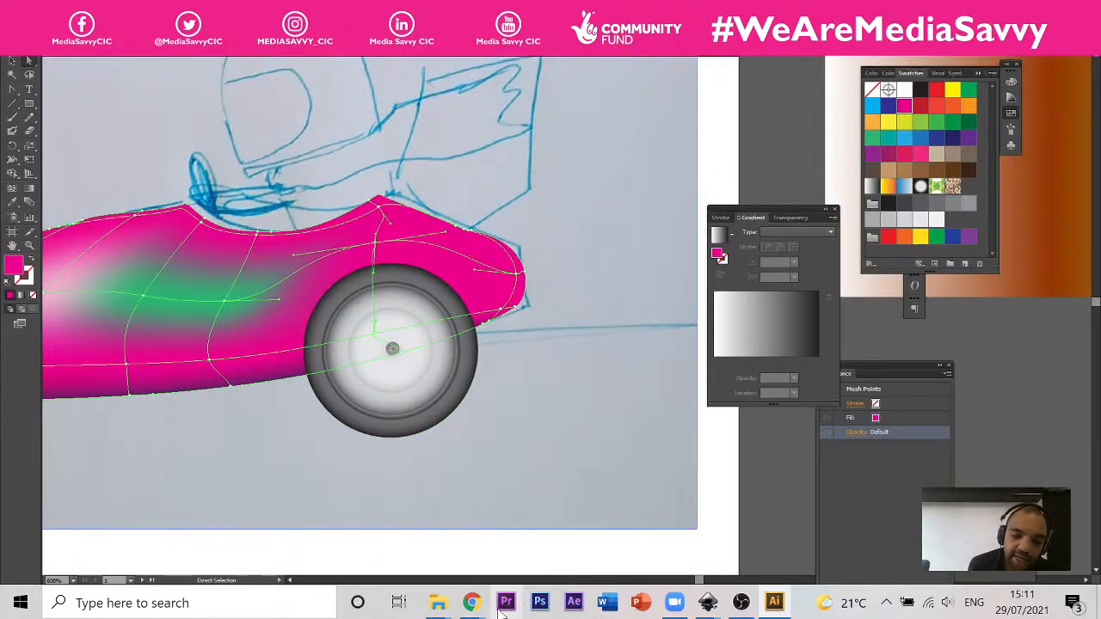
Step: Switch to the Crafty Illustrations | Session 3 presentation in Chrome and show the Session Forms slide
mouse_move(474, 605)
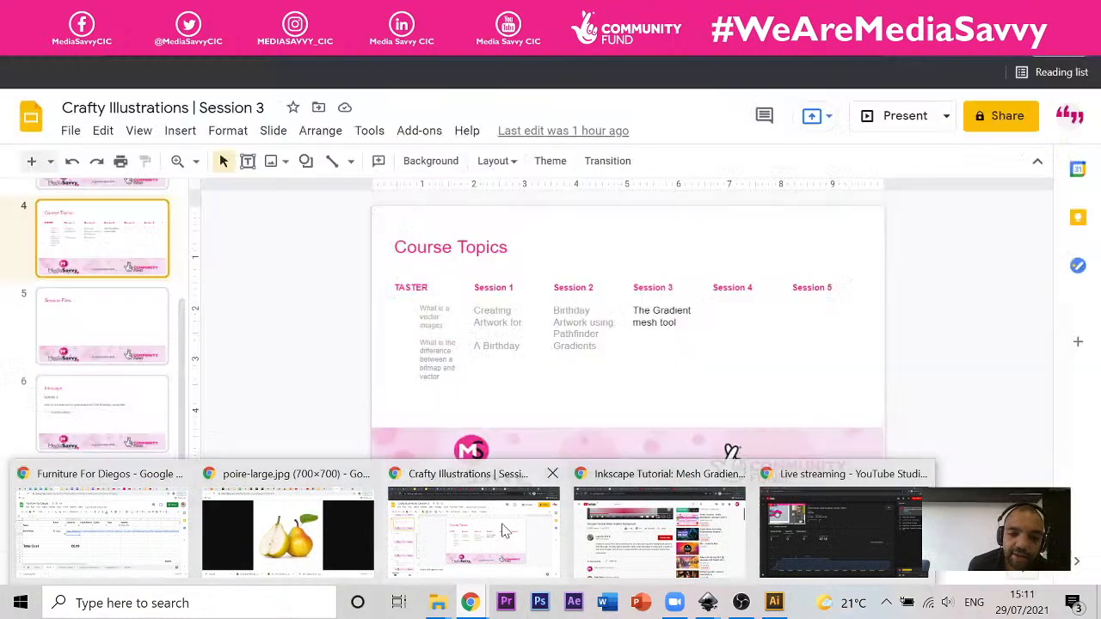
click(504, 531)
scroll(101, 327, up, 2)
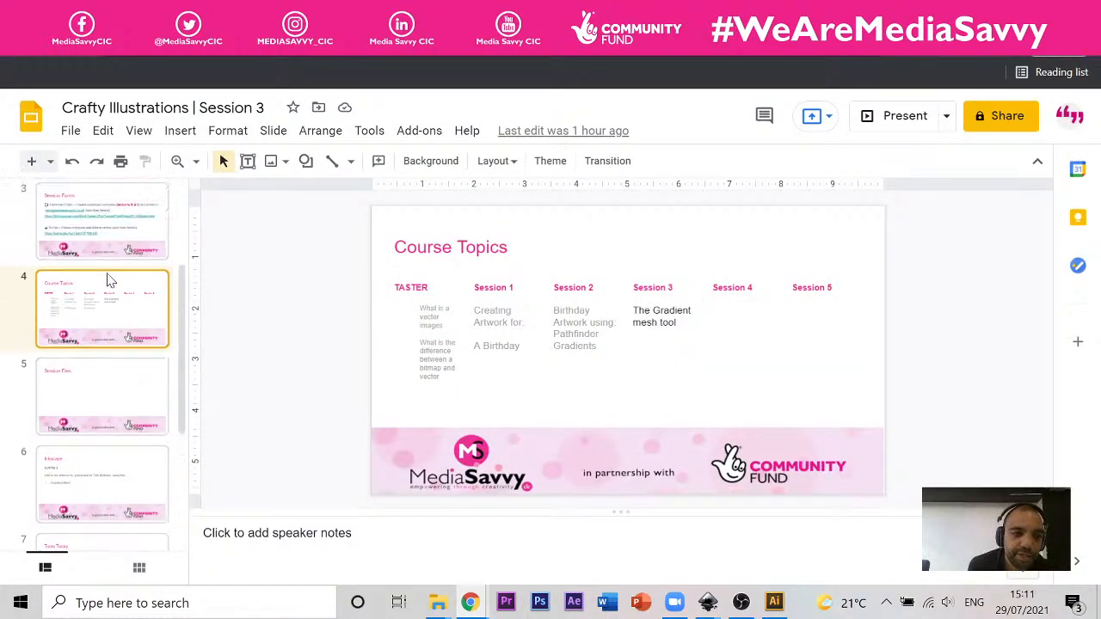
click(101, 326)
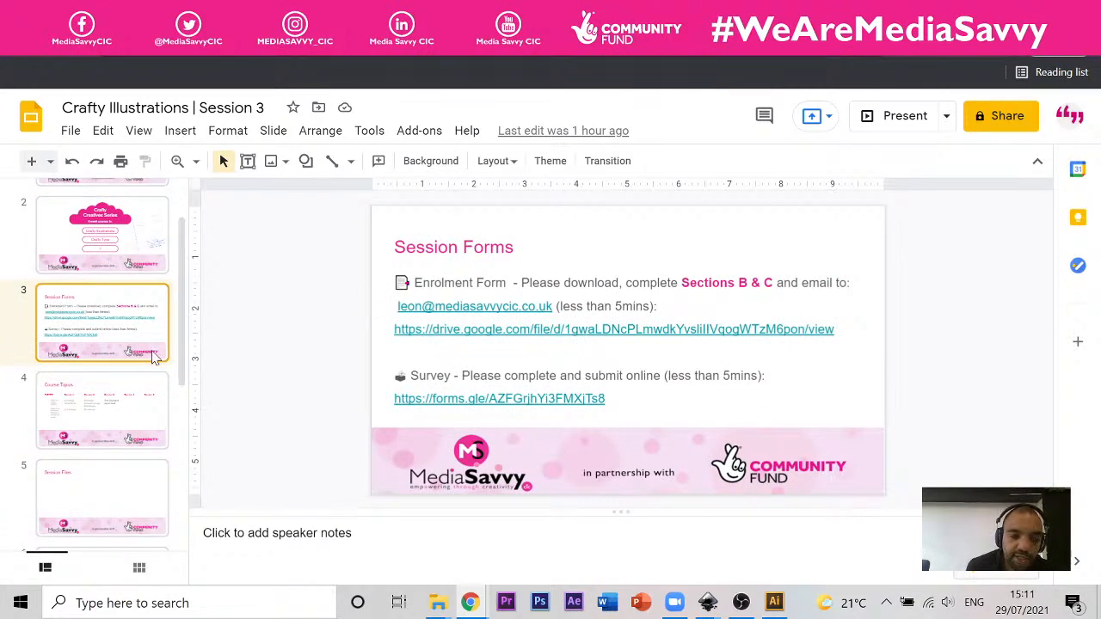
Step: View the Tools Today slide and the Good Tutorials slide
scroll(127, 357, down, 3)
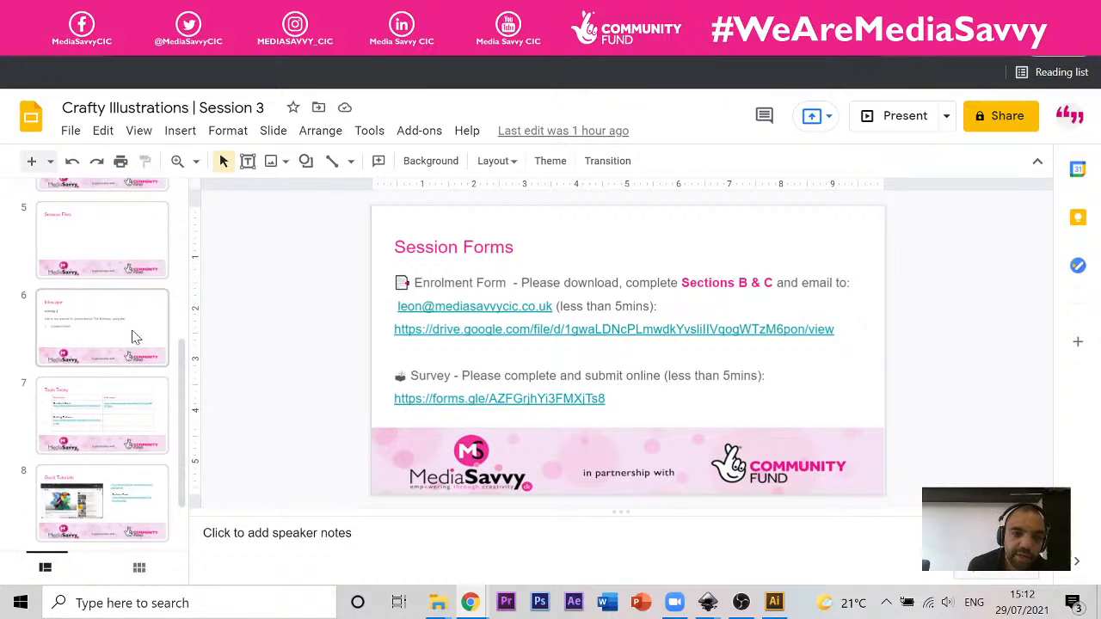
click(118, 409)
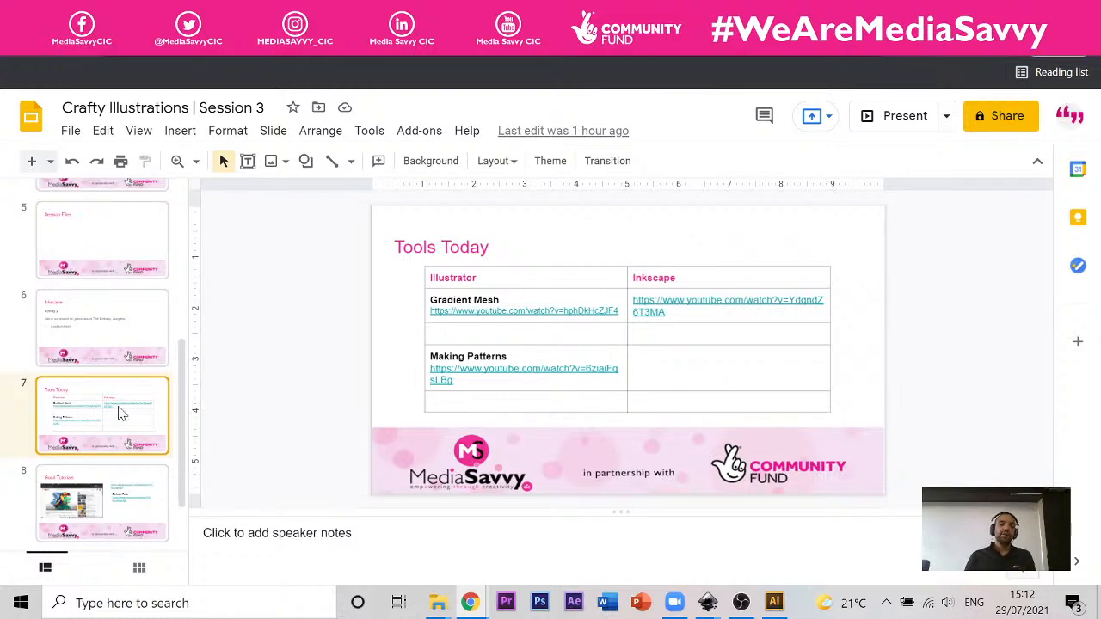
click(118, 481)
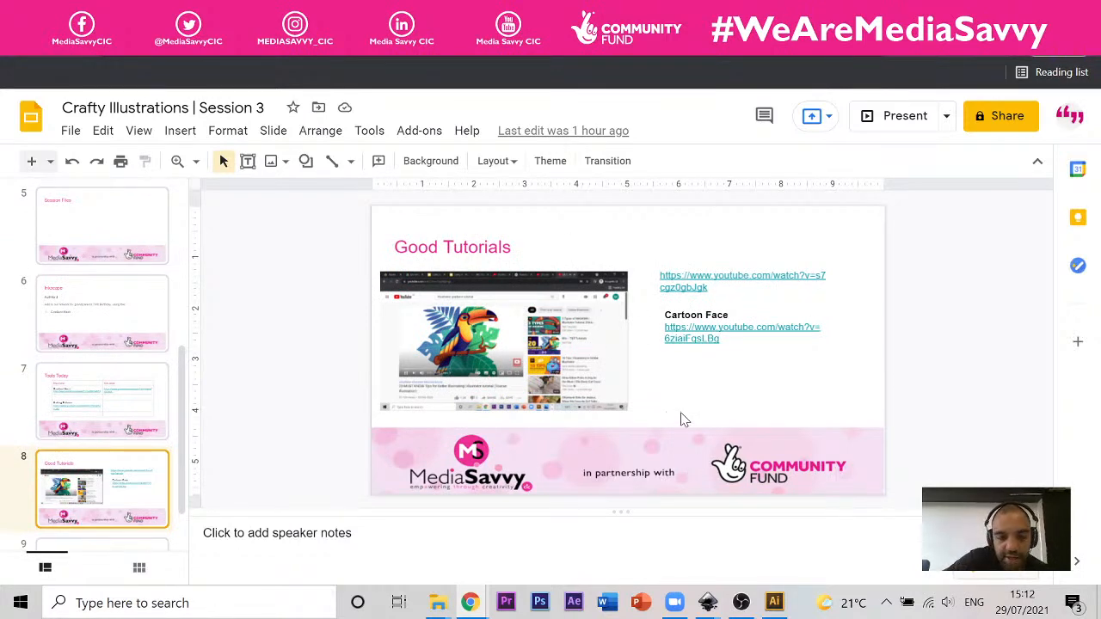
Step: Go back to the Session Forms slide and finish on the presentation's title slide
scroll(123, 381, up, 4)
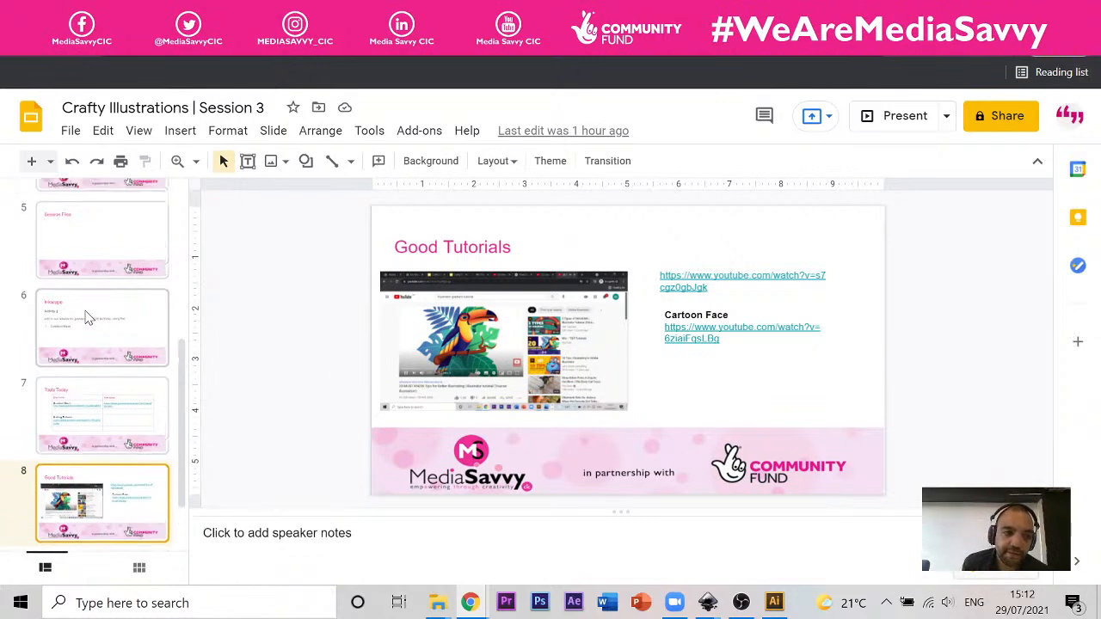
click(109, 372)
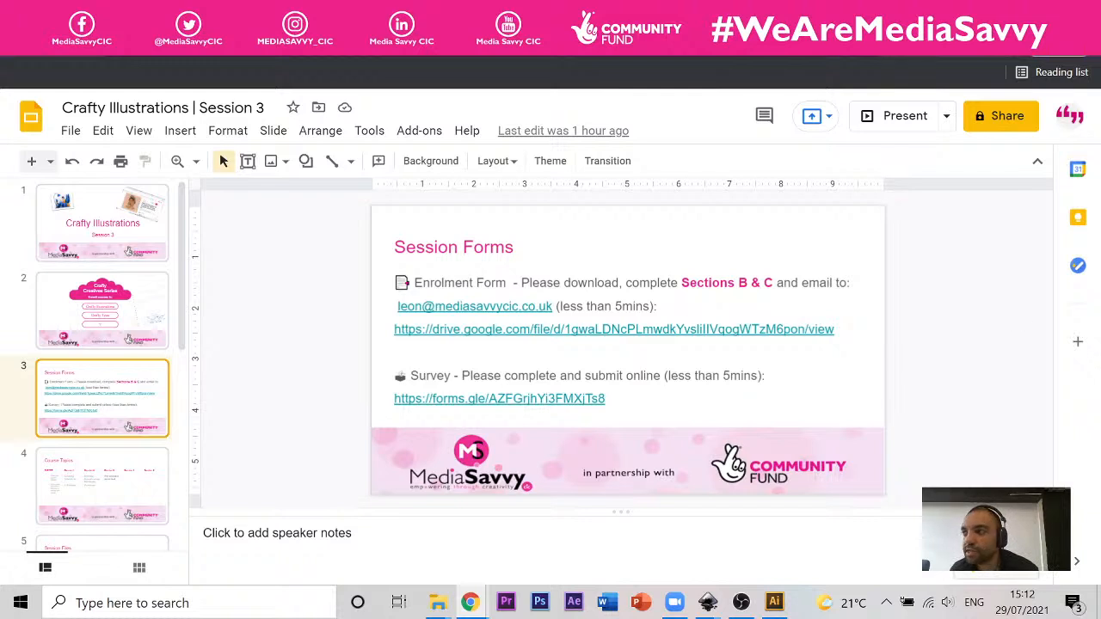
click(151, 259)
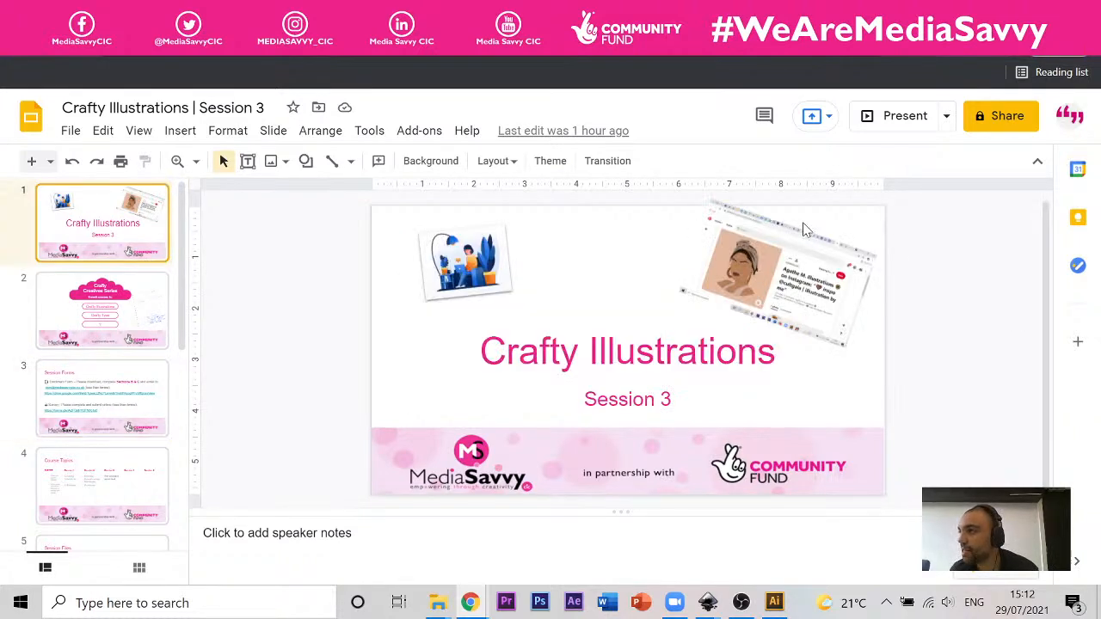